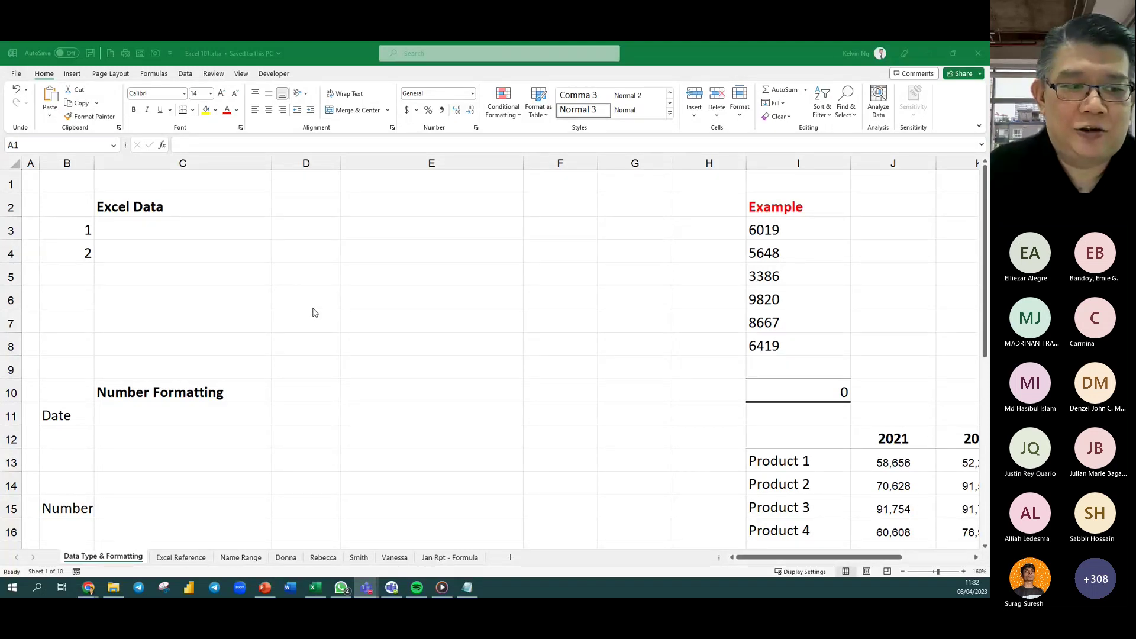
{"action": "left_click", "coordinate": [33, 182]}
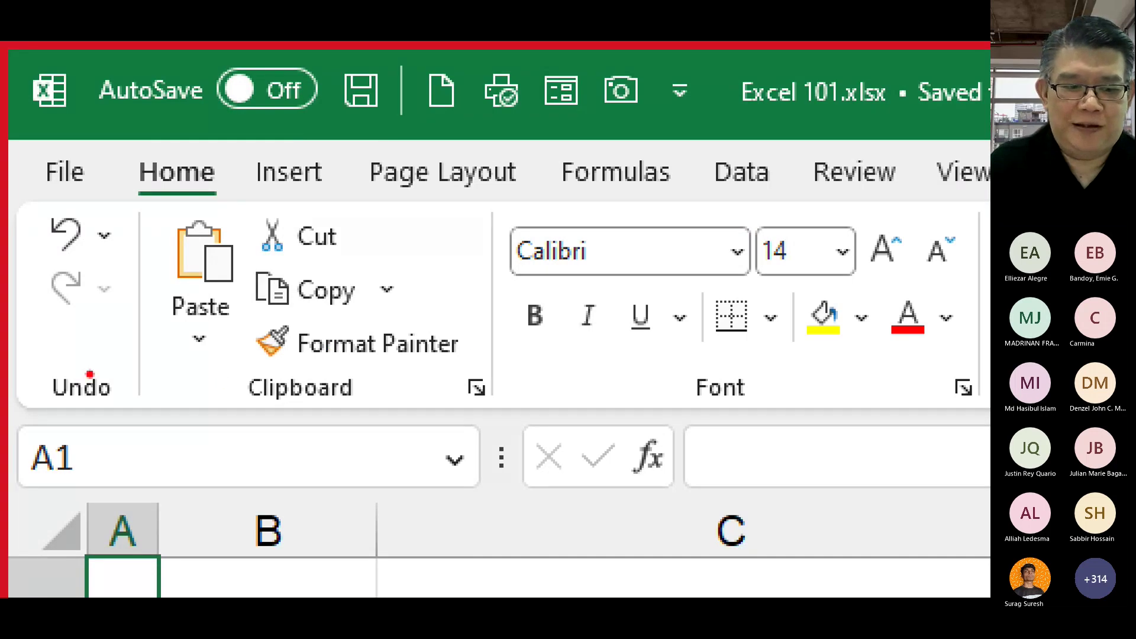
{"action": "left_click_drag", "start_coordinate": [37, 367], "coordinate": [130, 414]}
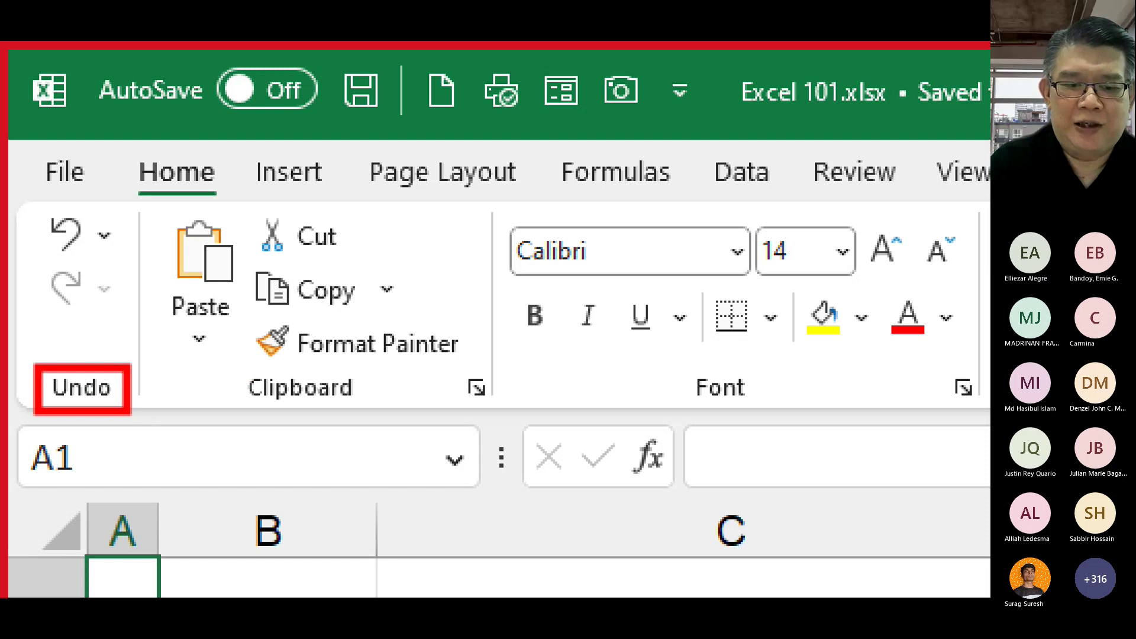
{"action": "mouse_move", "coordinate": [216, 359]}
{"action": "left_mouse_down"}
{"action": "mouse_move", "coordinate": [340, 394]}
{"action": "mouse_move", "coordinate": [376, 439]}
{"action": "left_mouse_up"}
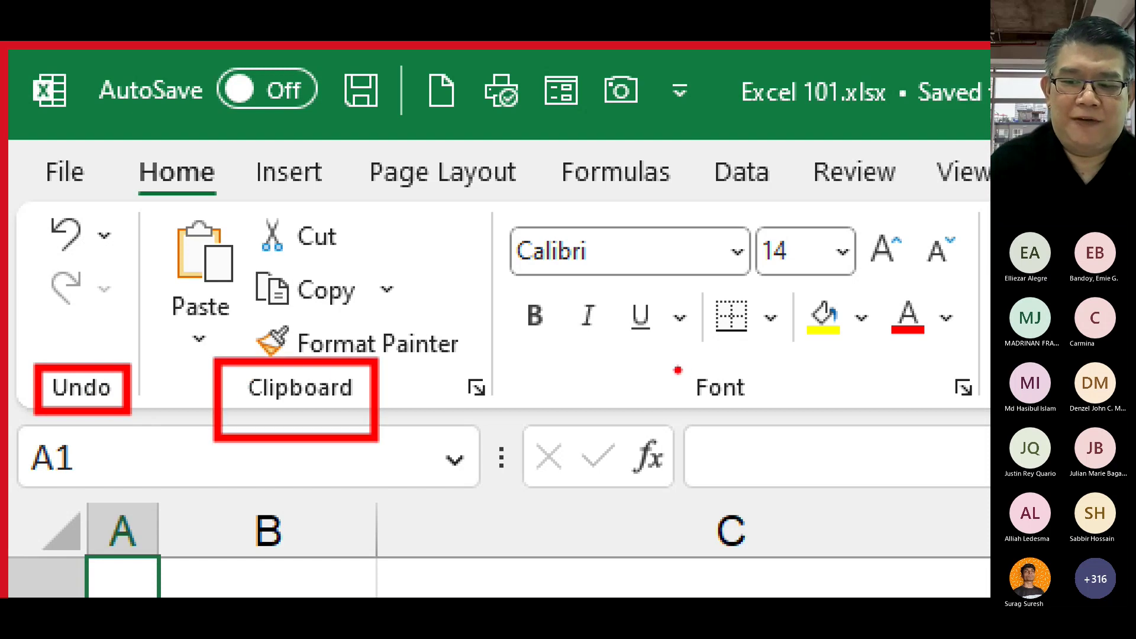
{"action": "left_click_drag", "start_coordinate": [673, 365], "coordinate": [790, 417]}
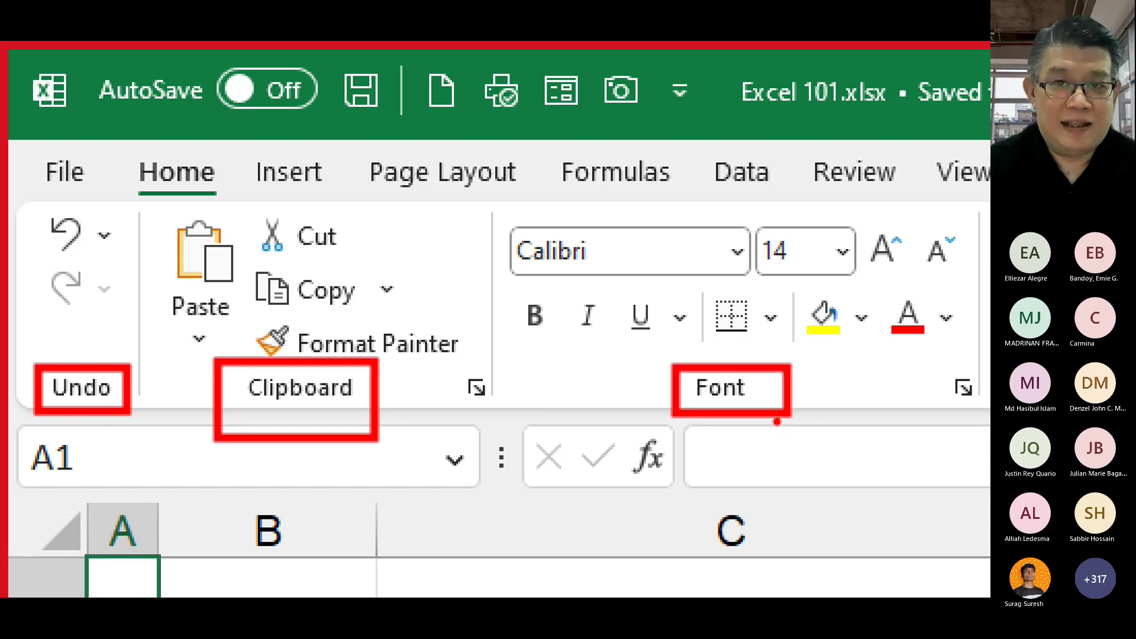
{"action": "key", "text": "Escape"}
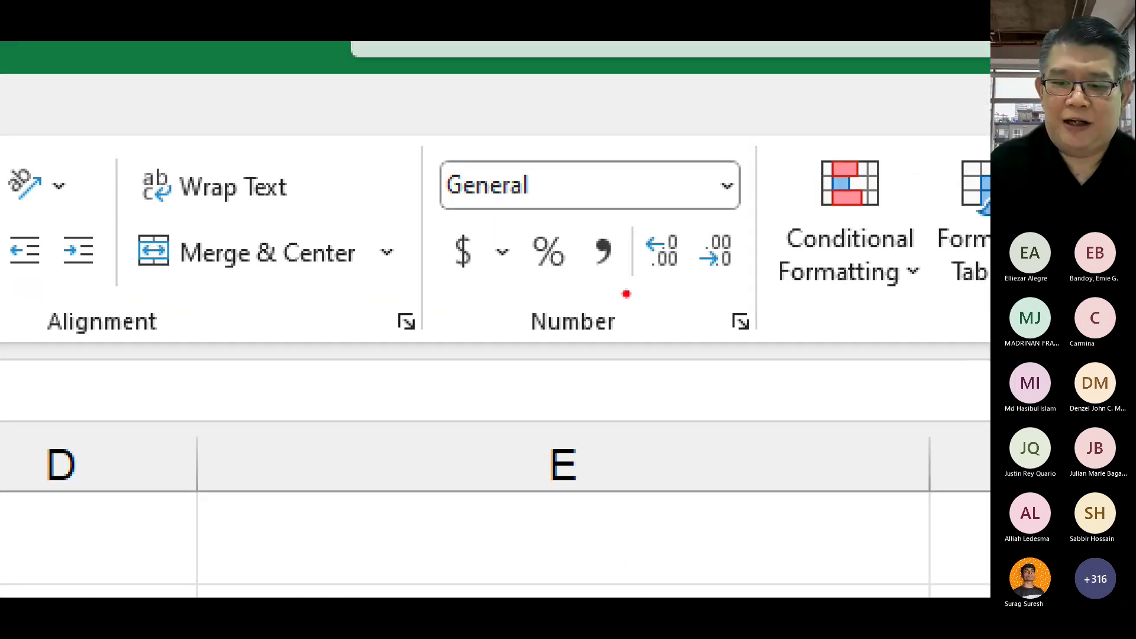
{"action": "left_click_drag", "start_coordinate": [626, 290], "coordinate": [501, 362]}
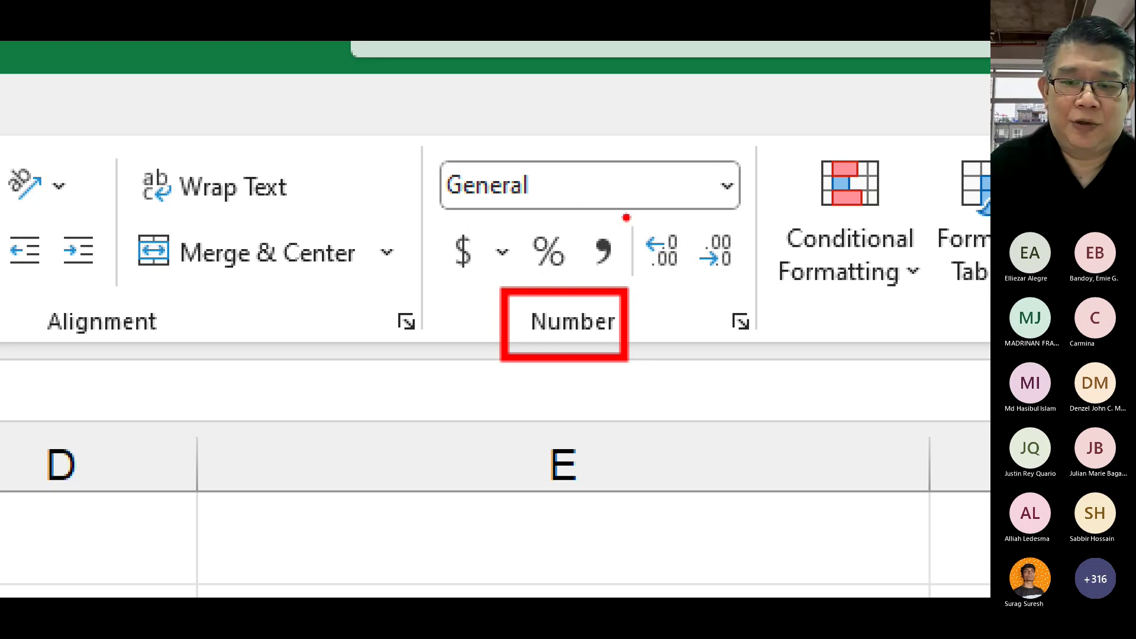
{"action": "key", "text": "Escape"}
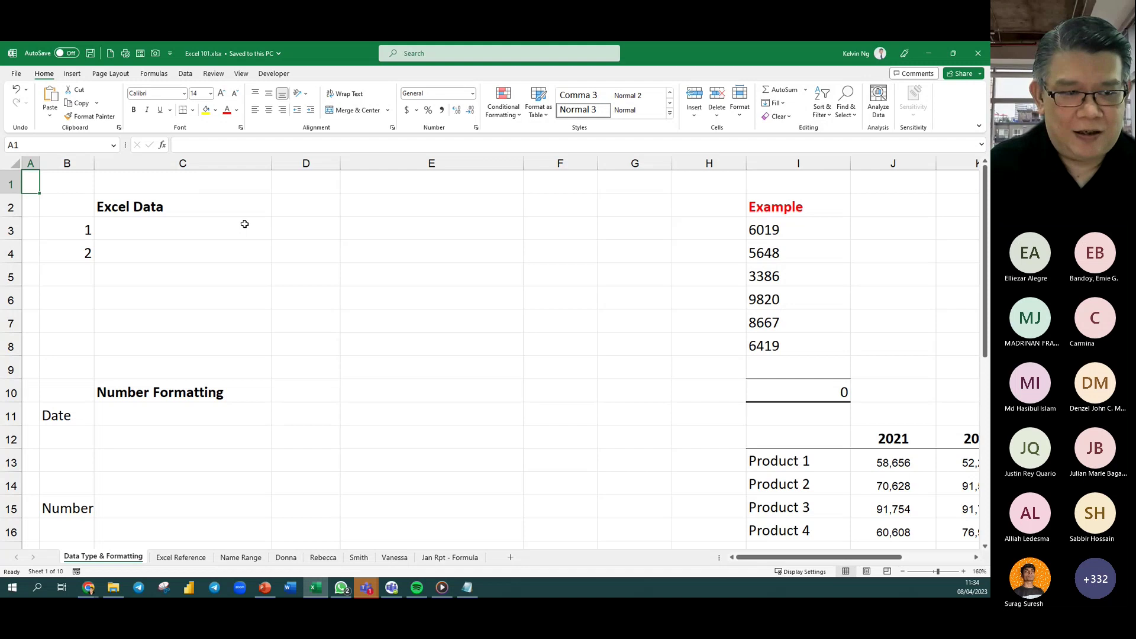
Hide the worksheet's row and column headings and turn them back on.
{"action": "left_click", "coordinate": [247, 77]}
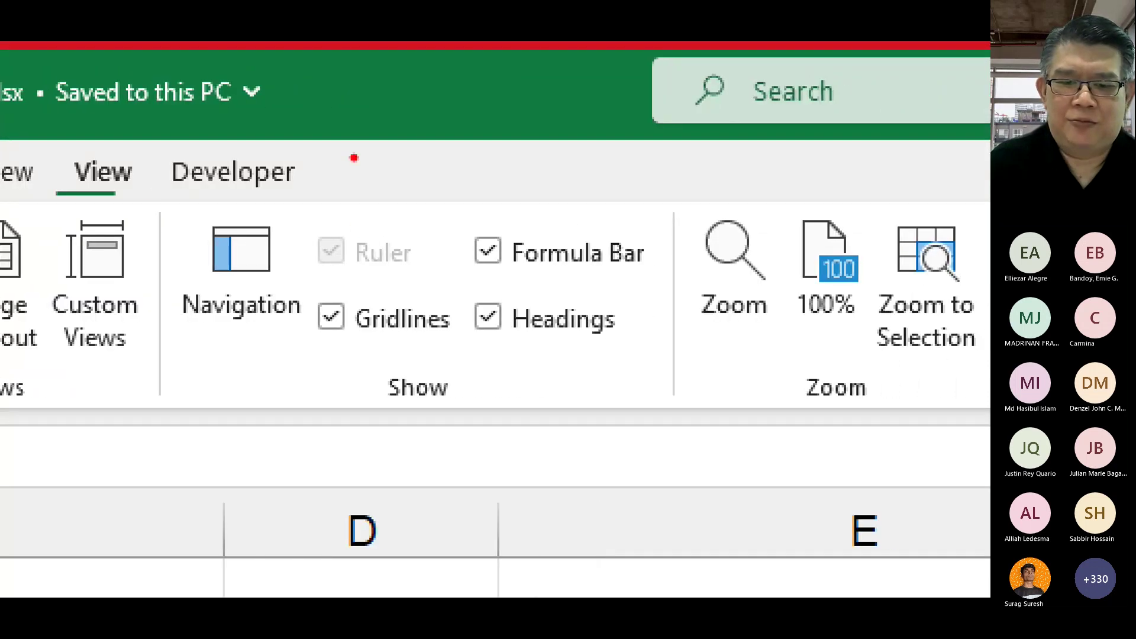
{"action": "left_click_drag", "start_coordinate": [447, 218], "coordinate": [667, 276]}
{"action": "left_click_drag", "start_coordinate": [305, 285], "coordinate": [645, 356]}
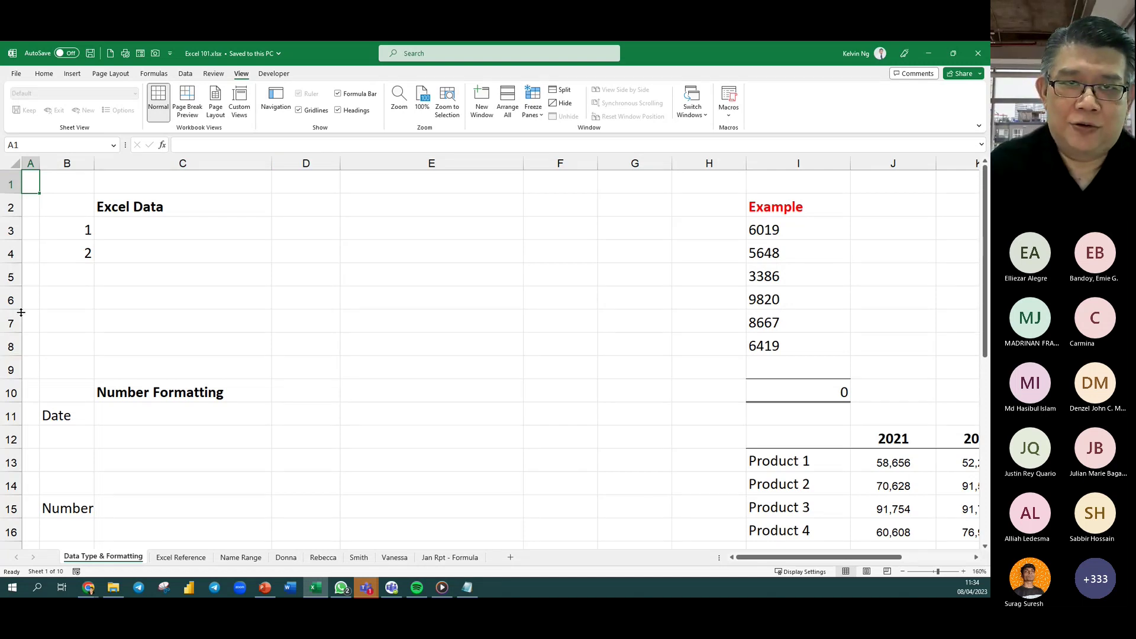
{"action": "left_click", "coordinate": [357, 111]}
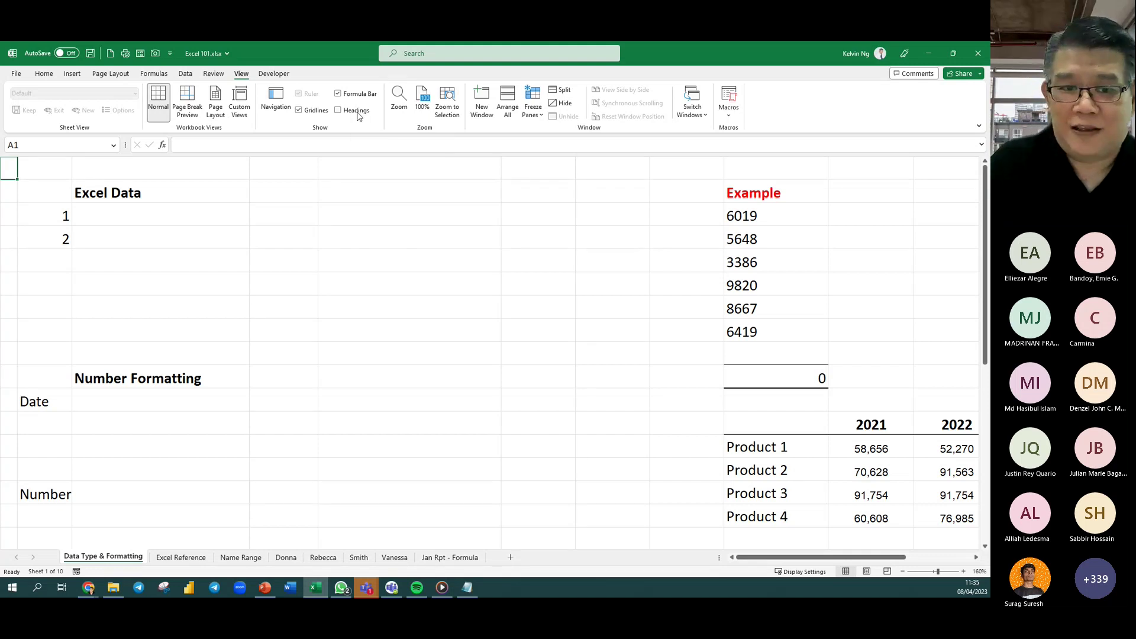
{"action": "left_click", "coordinate": [358, 114]}
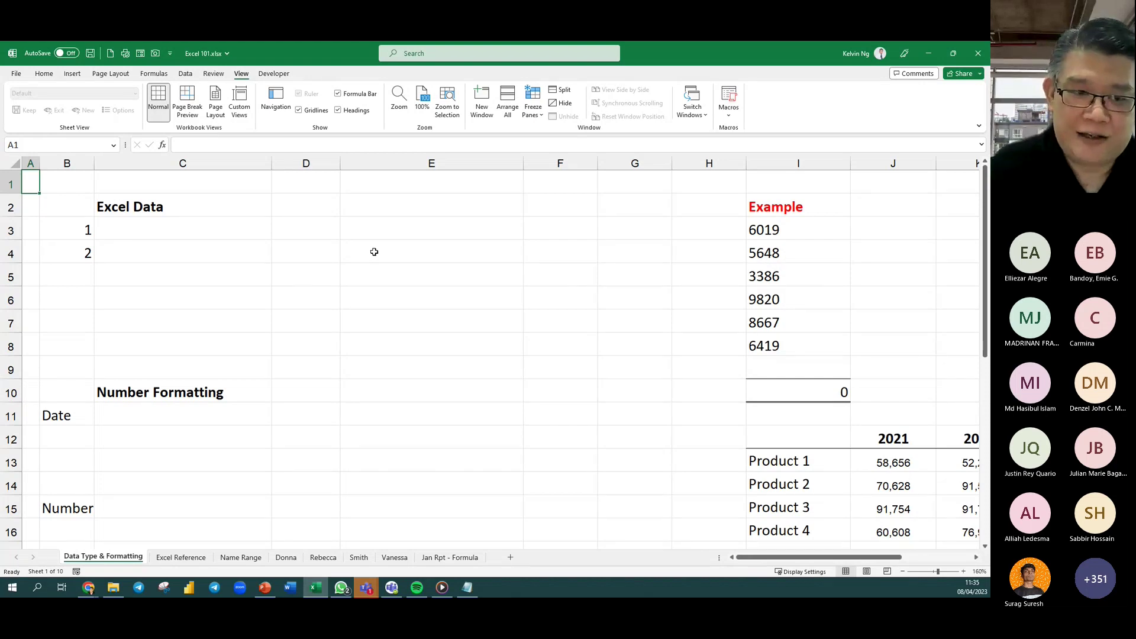
Jump to the last column of row 1 and look beyond the edge of the sheet.
{"action": "key", "text": "ctrl+Right"}
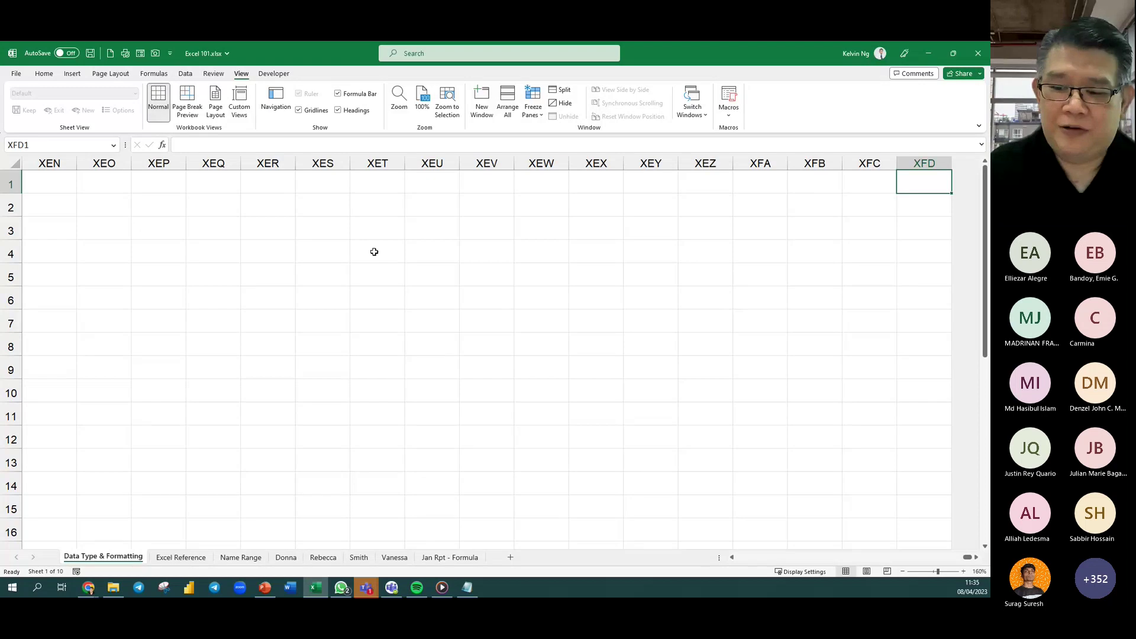
{"action": "left_click", "coordinate": [976, 558]}
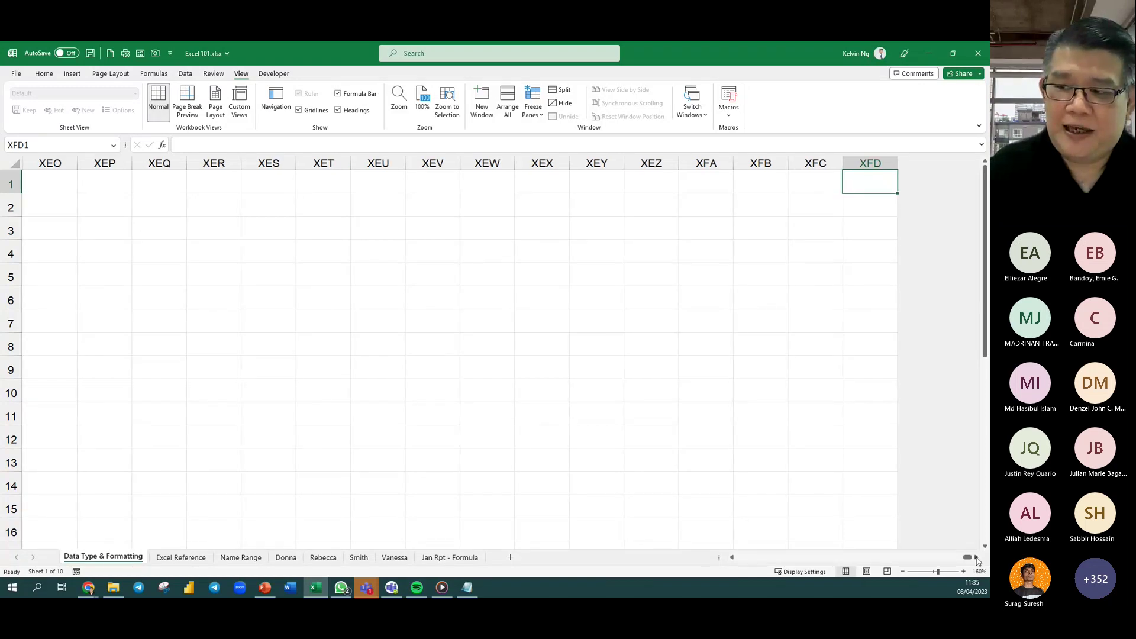
{"action": "left_click", "coordinate": [977, 557]}
{"action": "left_click", "coordinate": [976, 557]}
{"action": "left_click", "coordinate": [977, 558]}
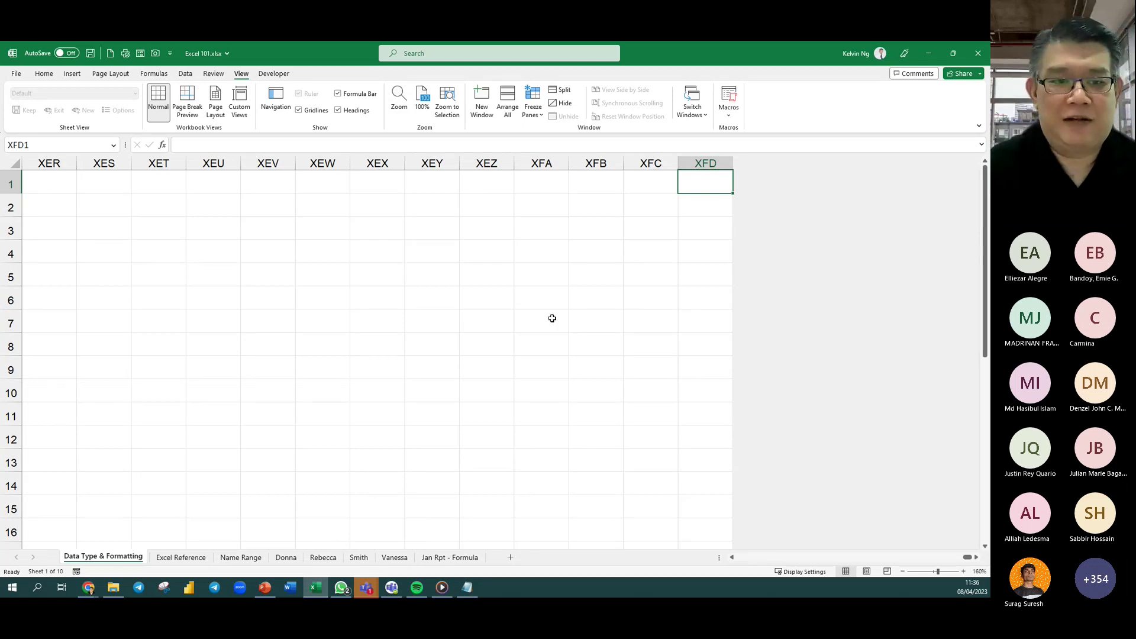
Enable the R1C1 reference style in the formula options so columns are labelled with numbers.
{"action": "left_click", "coordinate": [16, 77]}
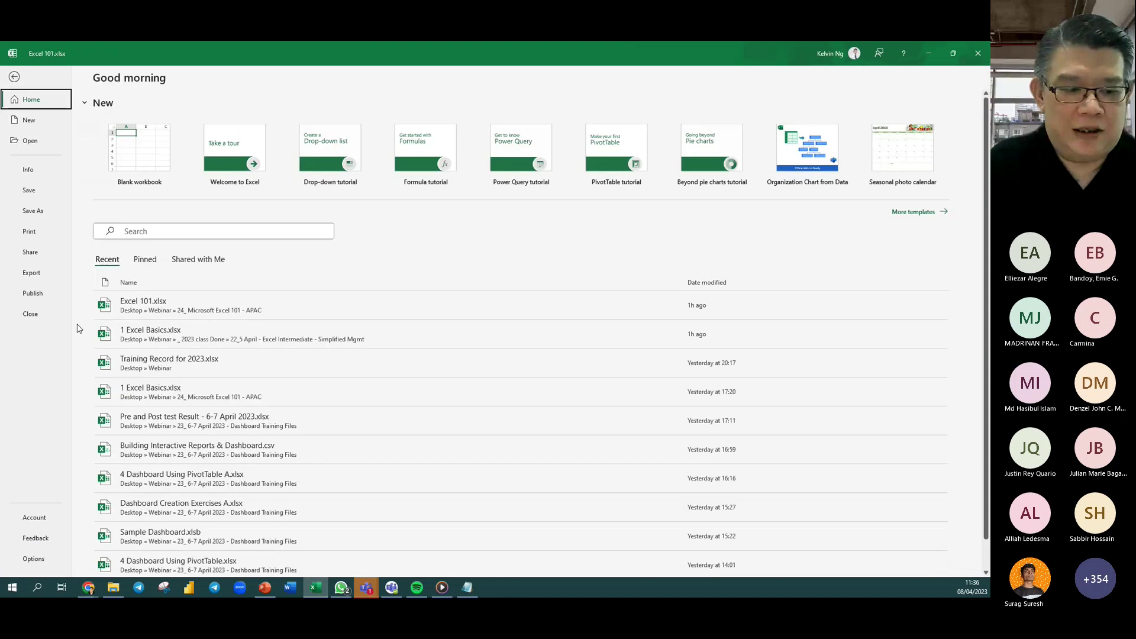
{"action": "left_click", "coordinate": [33, 559]}
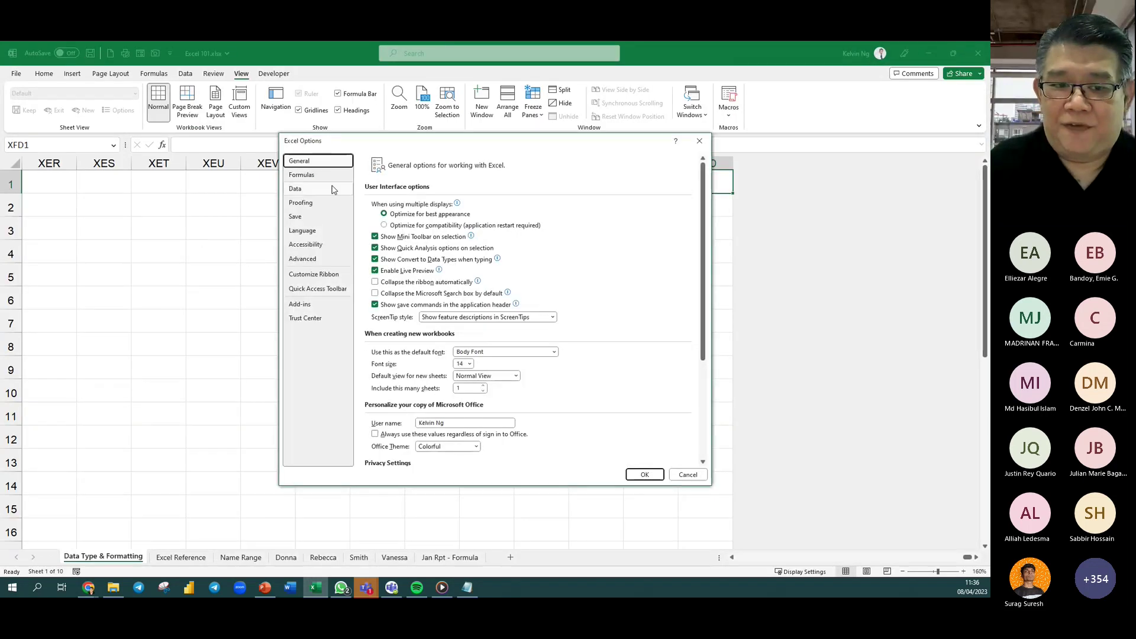
{"action": "left_click", "coordinate": [308, 175]}
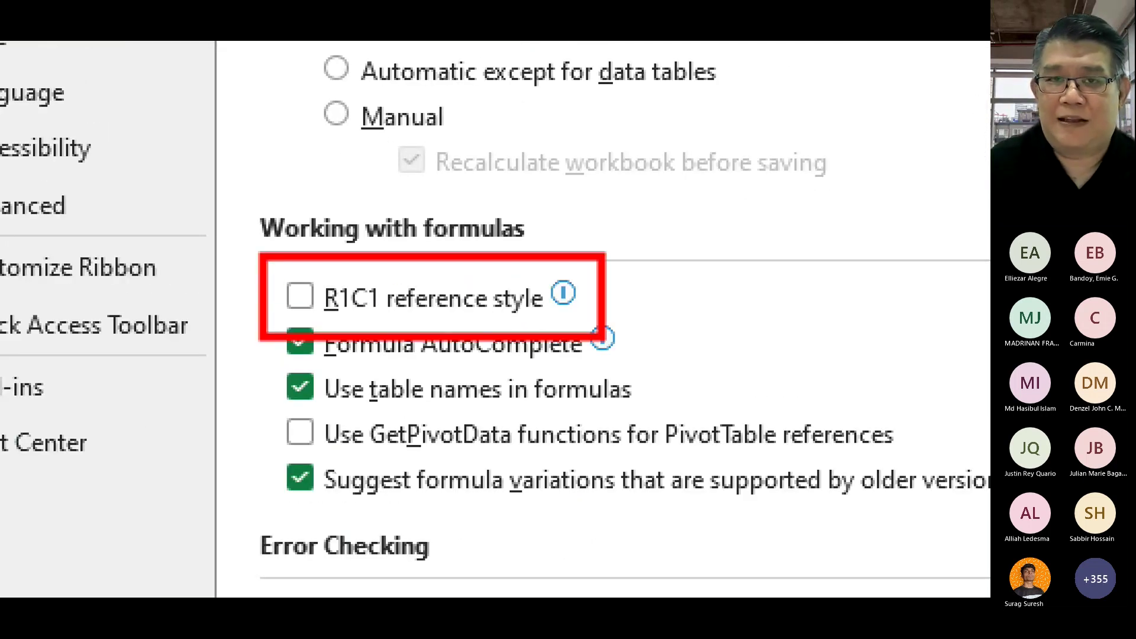
{"action": "key", "text": "Escape"}
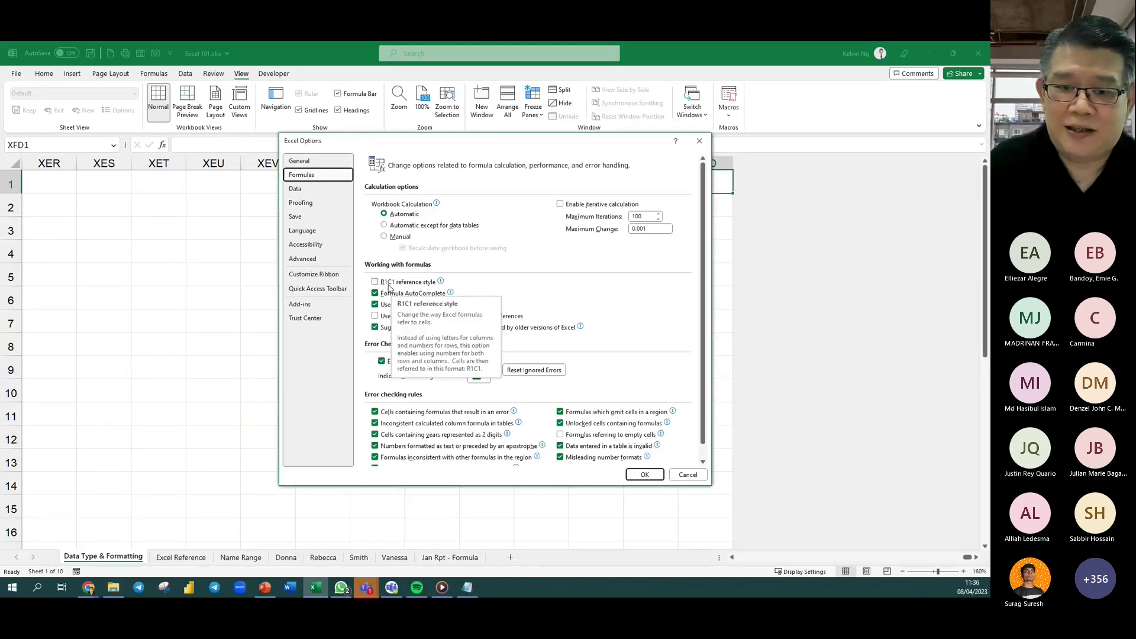
{"action": "left_click", "coordinate": [375, 282]}
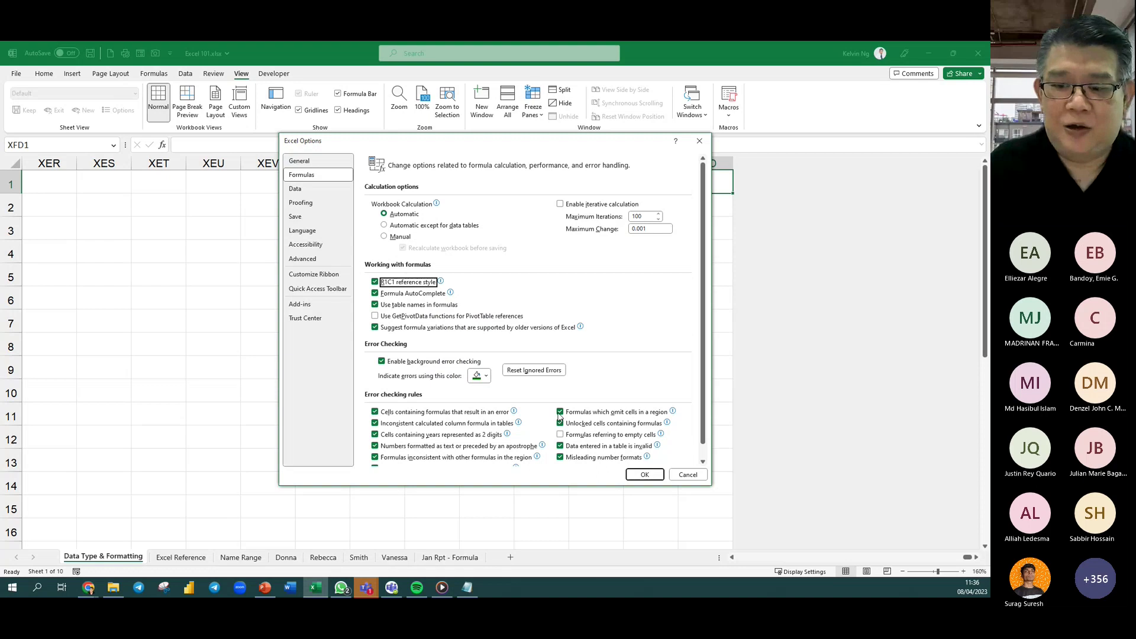
{"action": "left_click", "coordinate": [632, 476]}
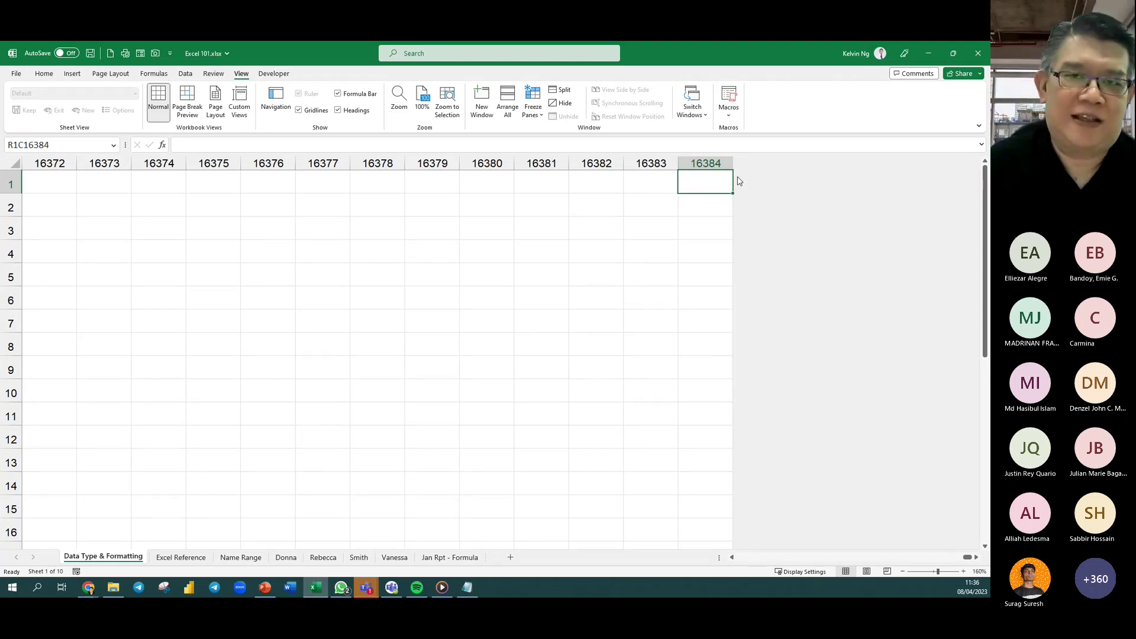
Disable the R1C1 reference style in the formula options to return to lettered columns.
{"action": "left_click", "coordinate": [18, 74]}
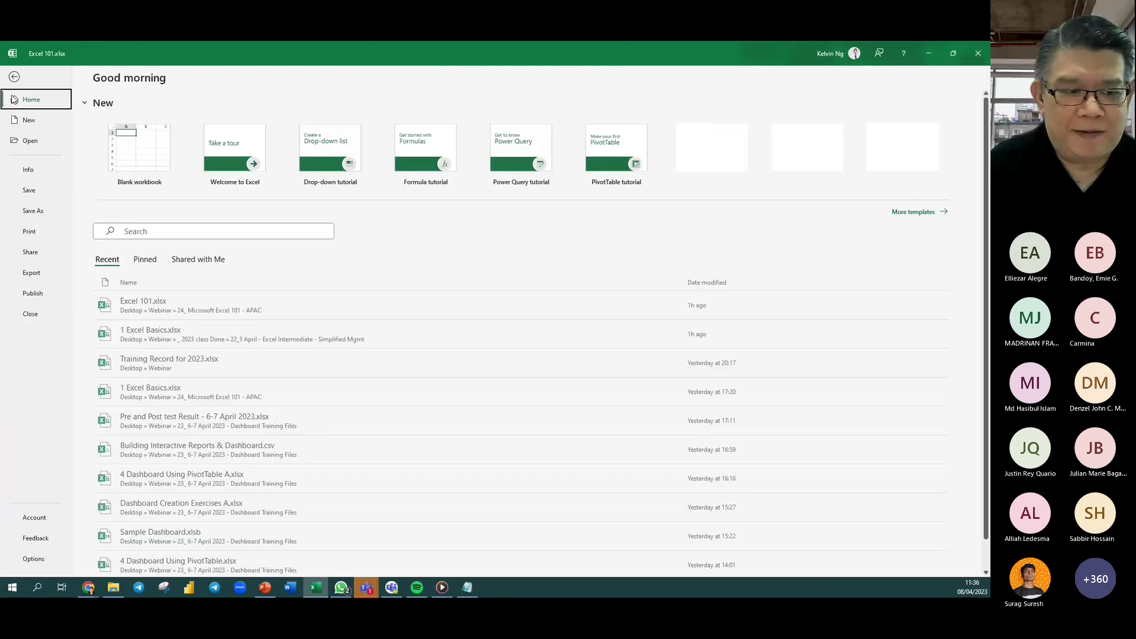
{"action": "left_click", "coordinate": [35, 561]}
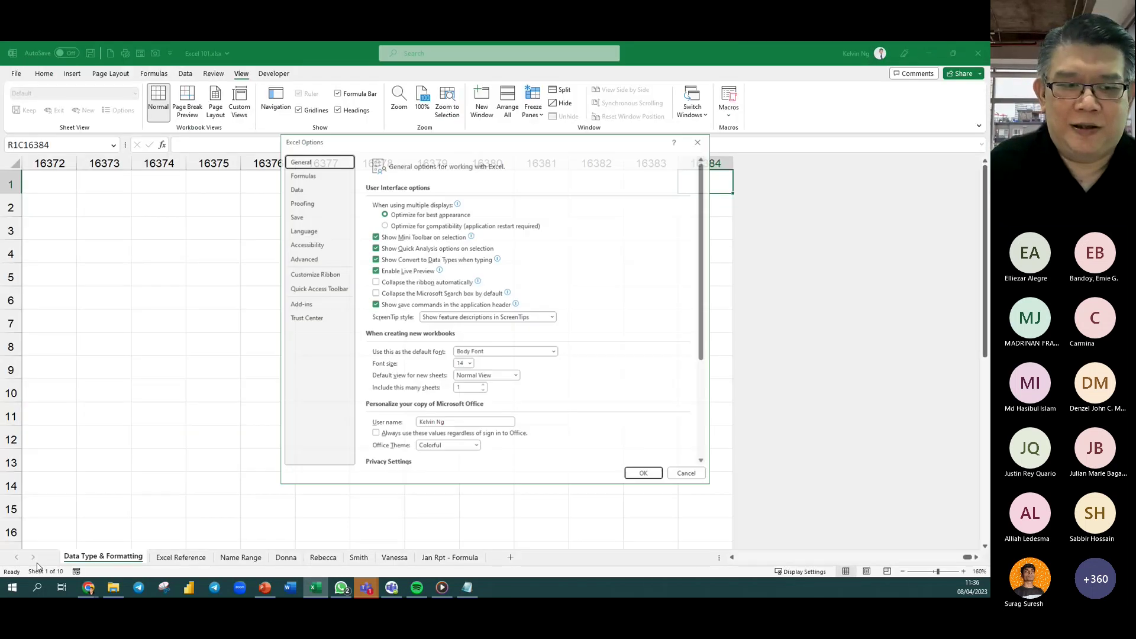
{"action": "left_click", "coordinate": [303, 175]}
{"action": "left_click", "coordinate": [391, 282]}
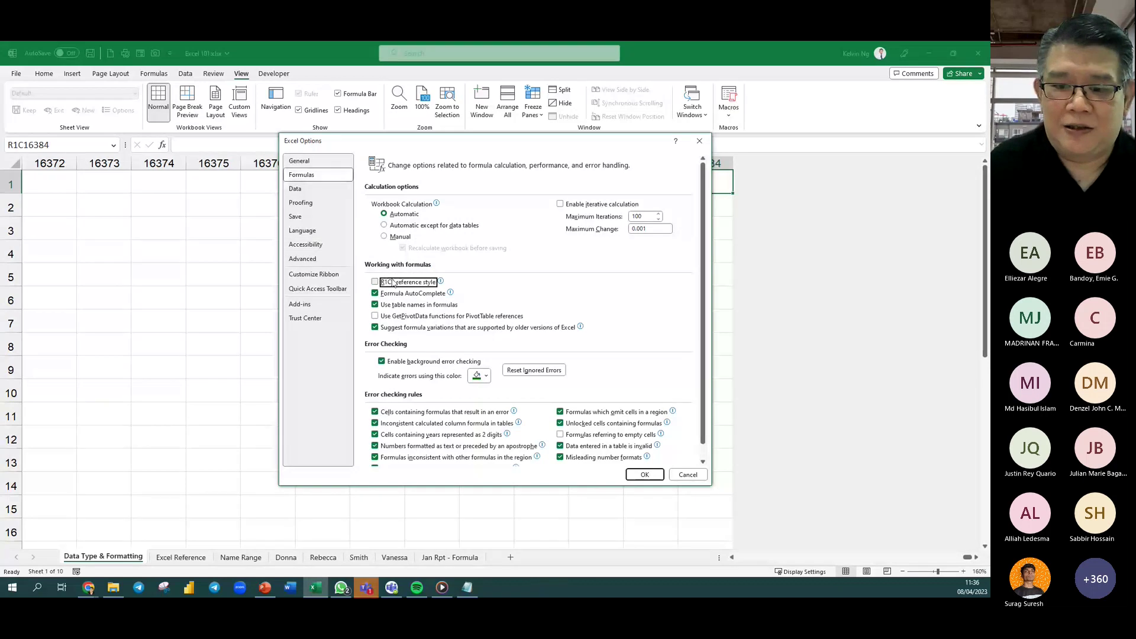
{"action": "left_click", "coordinate": [647, 475]}
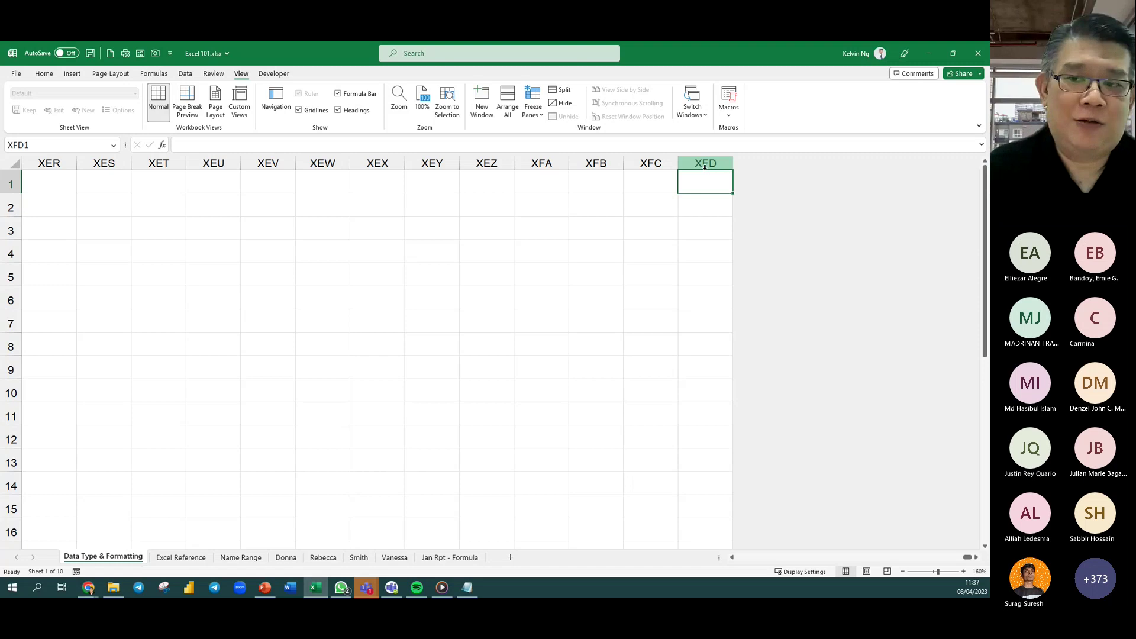
Go to the last row of the sheet and widen column XEW to more than twice its width.
{"action": "key", "text": "ctrl+Down"}
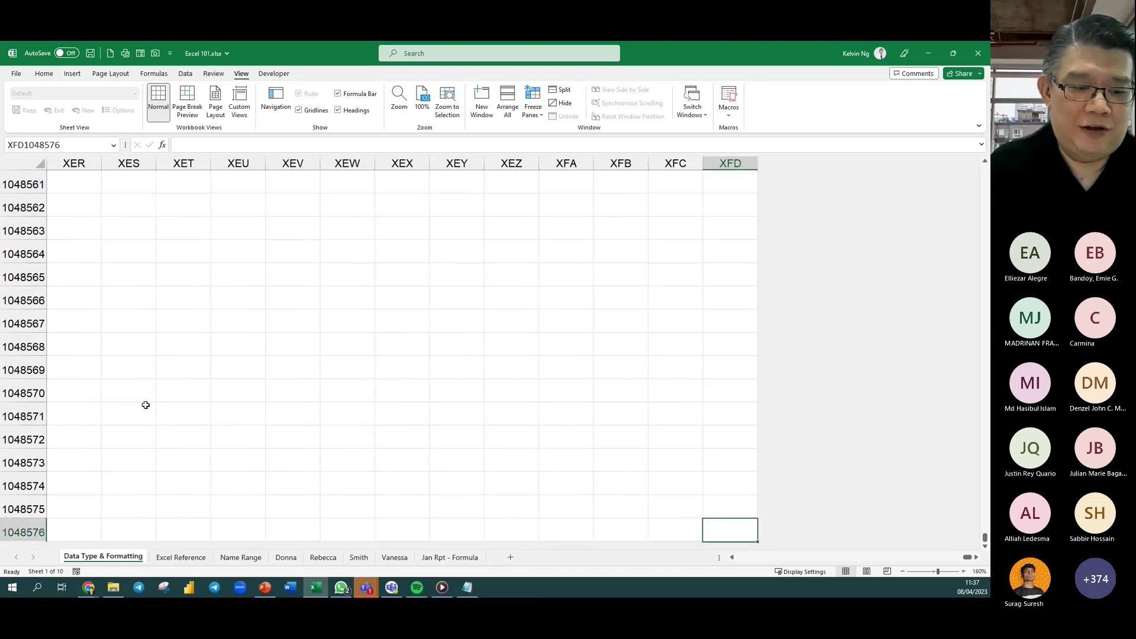
{"action": "scroll", "coordinate": [115, 468], "scroll_direction": "down", "scroll_amount": 2}
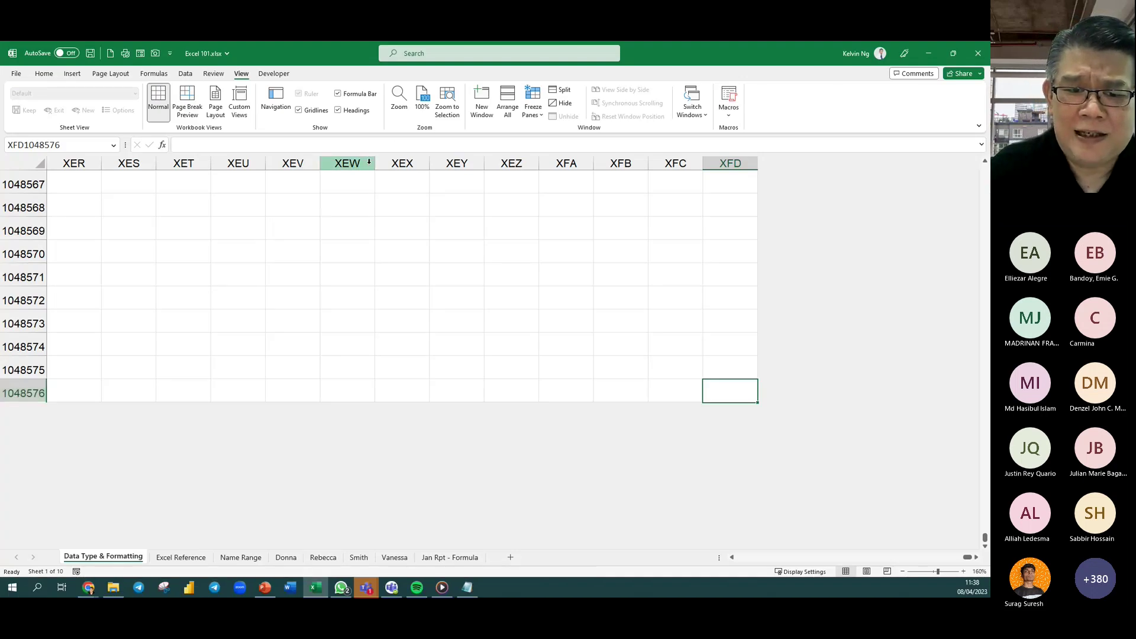
{"action": "left_click_drag", "start_coordinate": [374, 163], "coordinate": [467, 162]}
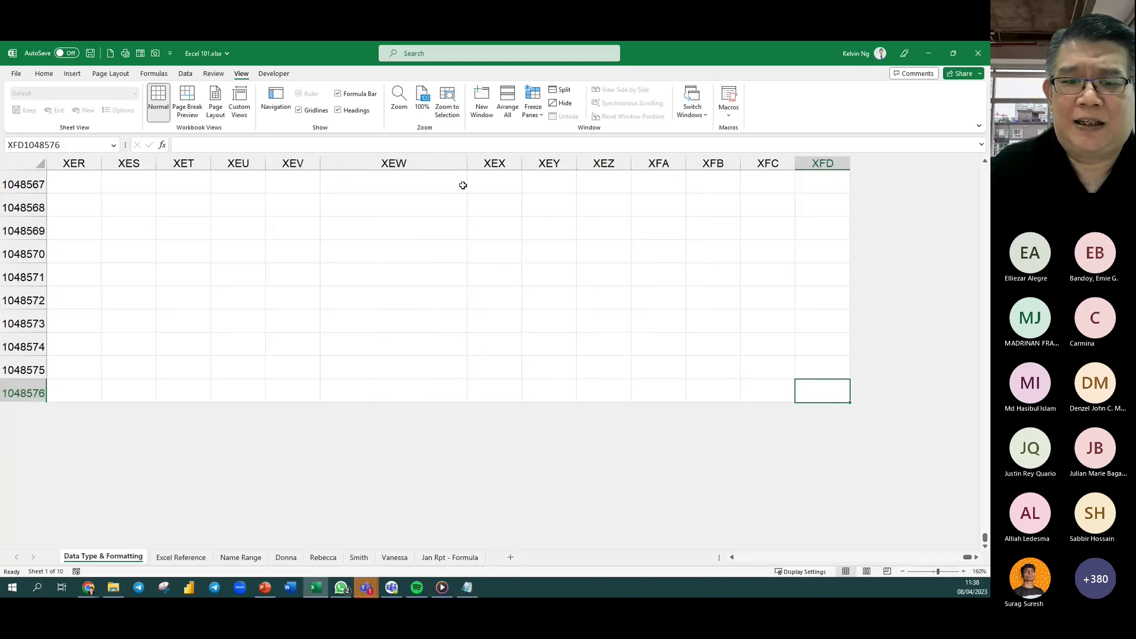
Enter 1048576 in cell XEW1048568 and 16384 in cell XEW1048569.
{"action": "left_click", "coordinate": [427, 204]}
{"action": "type", "text": "10"}
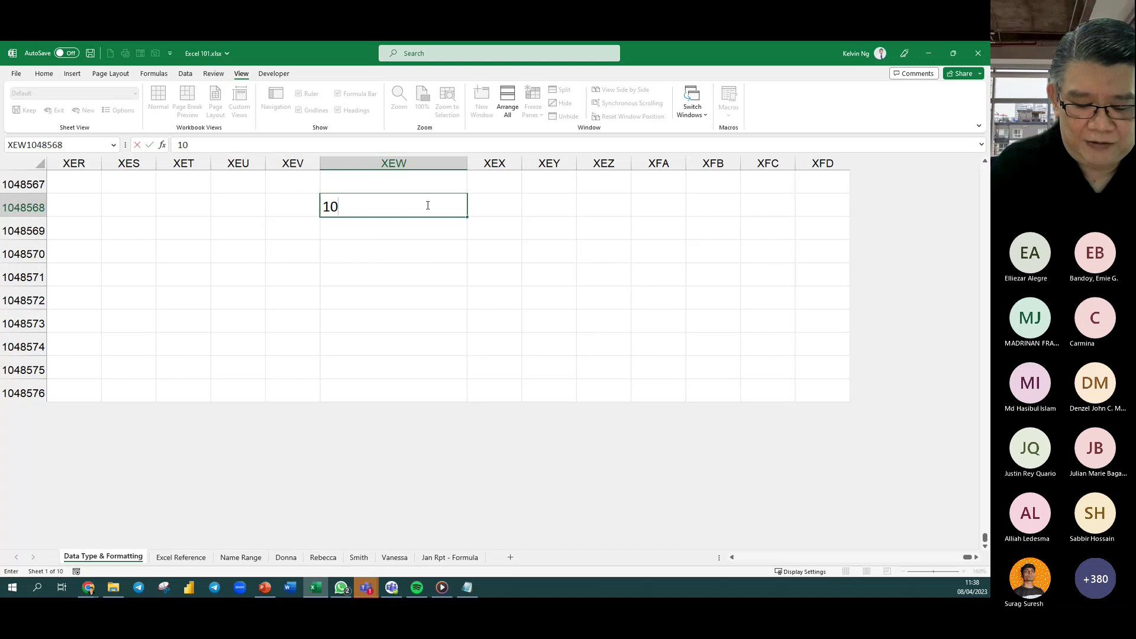
{"action": "type", "text": "48576"}
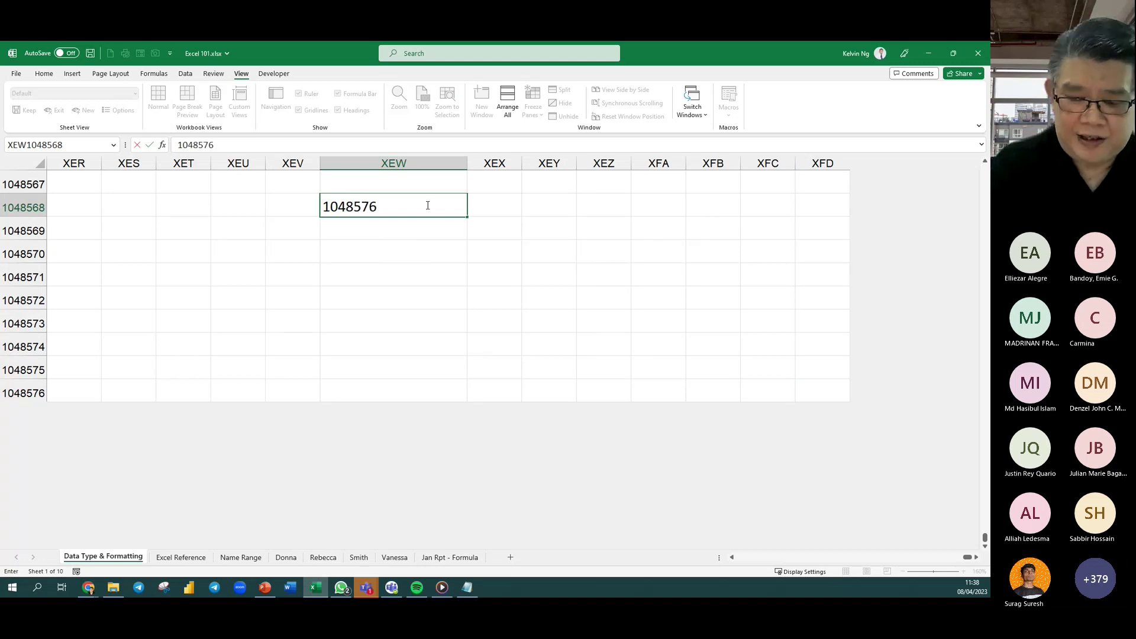
{"action": "key", "text": "Return"}
{"action": "type", "text": "16384"}
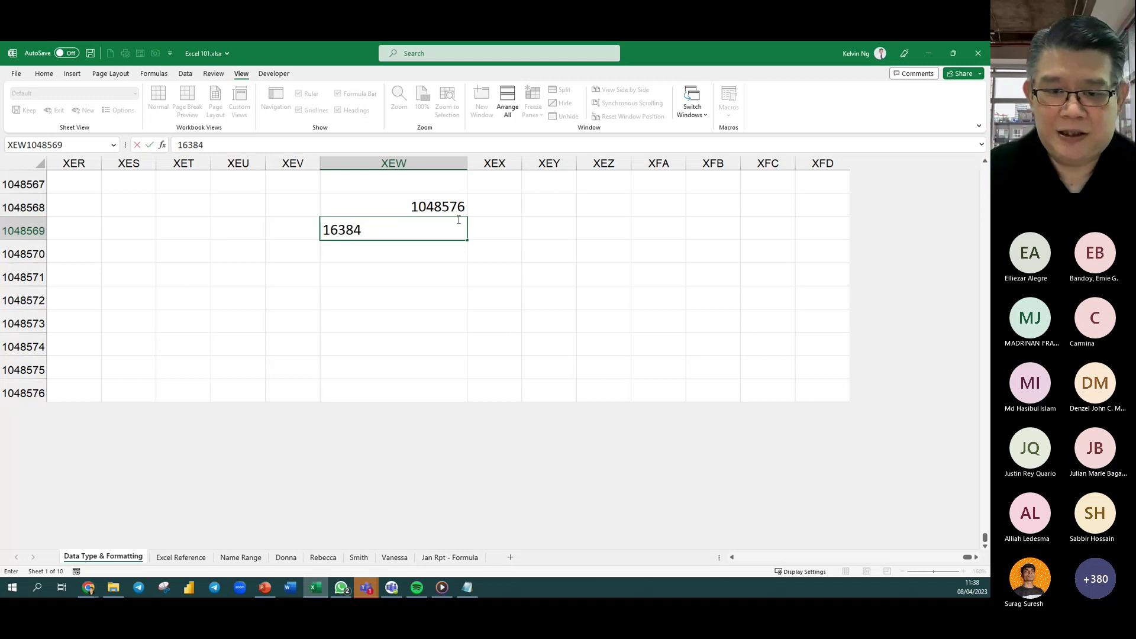
Apply the comma number style to cells XEW1048568 through XEW1048572.
{"action": "left_click_drag", "start_coordinate": [457, 207], "coordinate": [451, 299]}
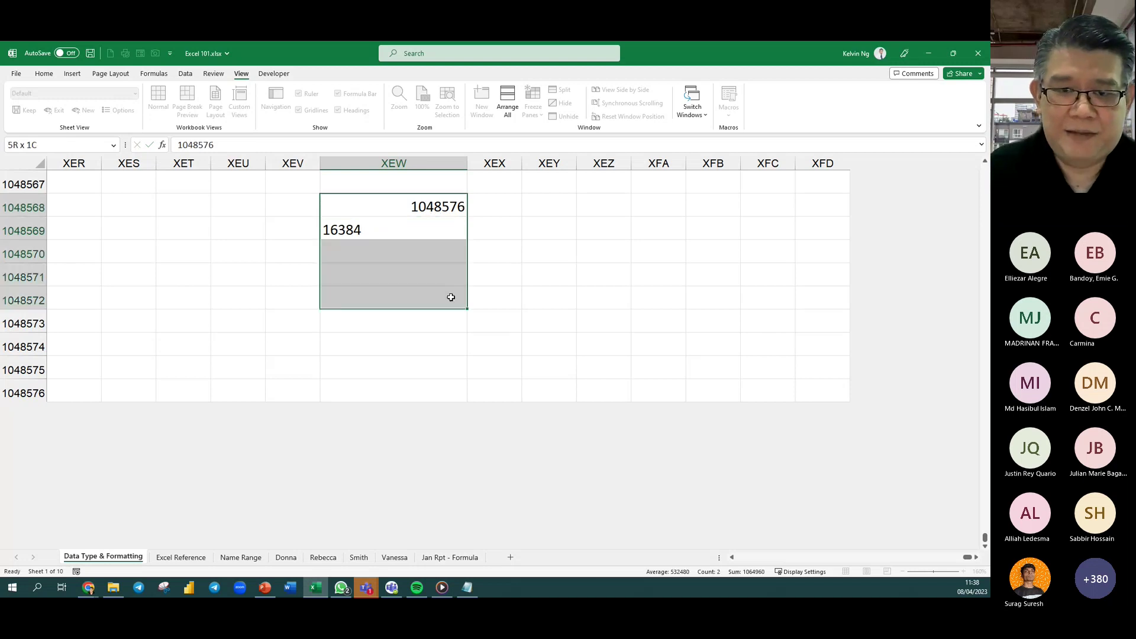
{"action": "left_click", "coordinate": [44, 73]}
{"action": "left_click", "coordinate": [442, 110]}
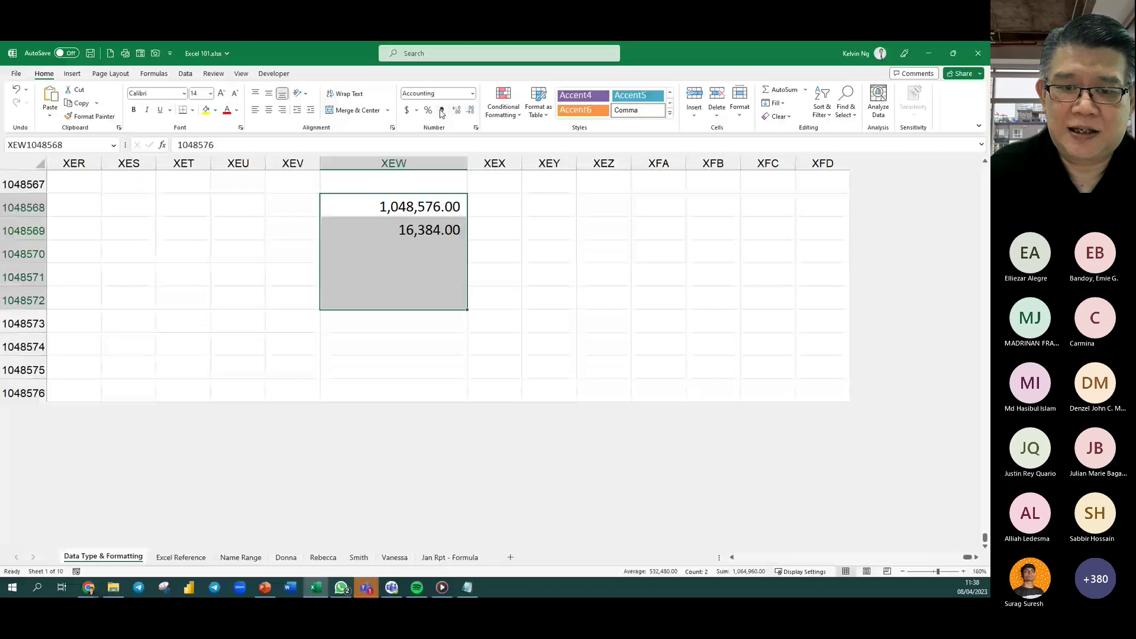
Enter a formula in cell XEW1048571 that multiplies XEW1048568 by XEW1048569.
{"action": "left_click", "coordinate": [465, 273]}
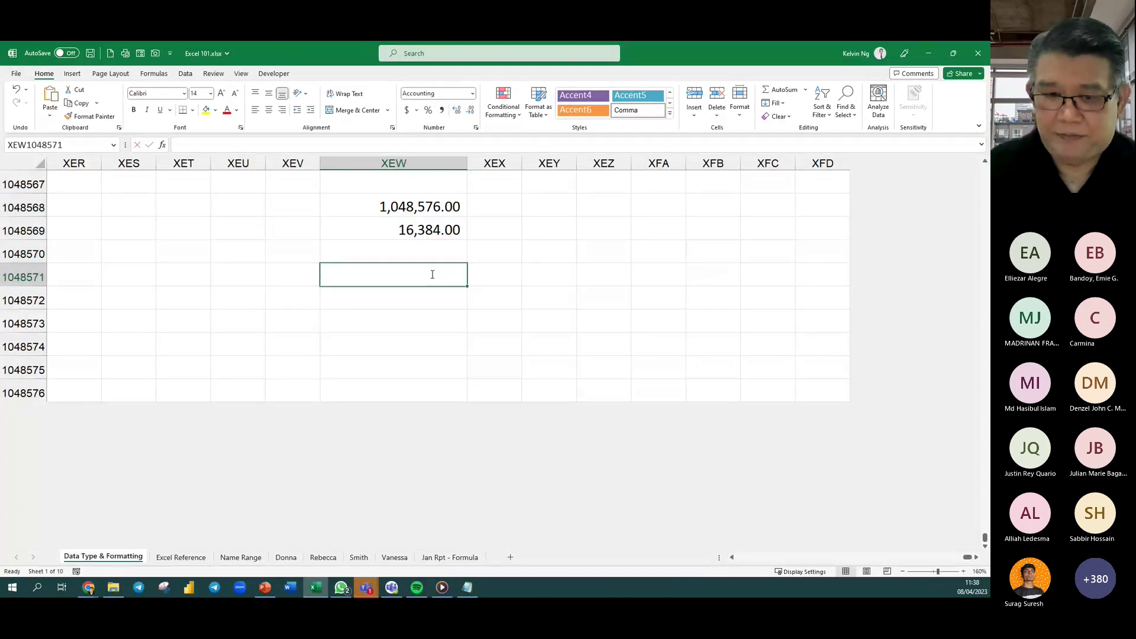
{"action": "type", "text": "="}
{"action": "left_click", "coordinate": [444, 214]}
{"action": "type", "text": "*"}
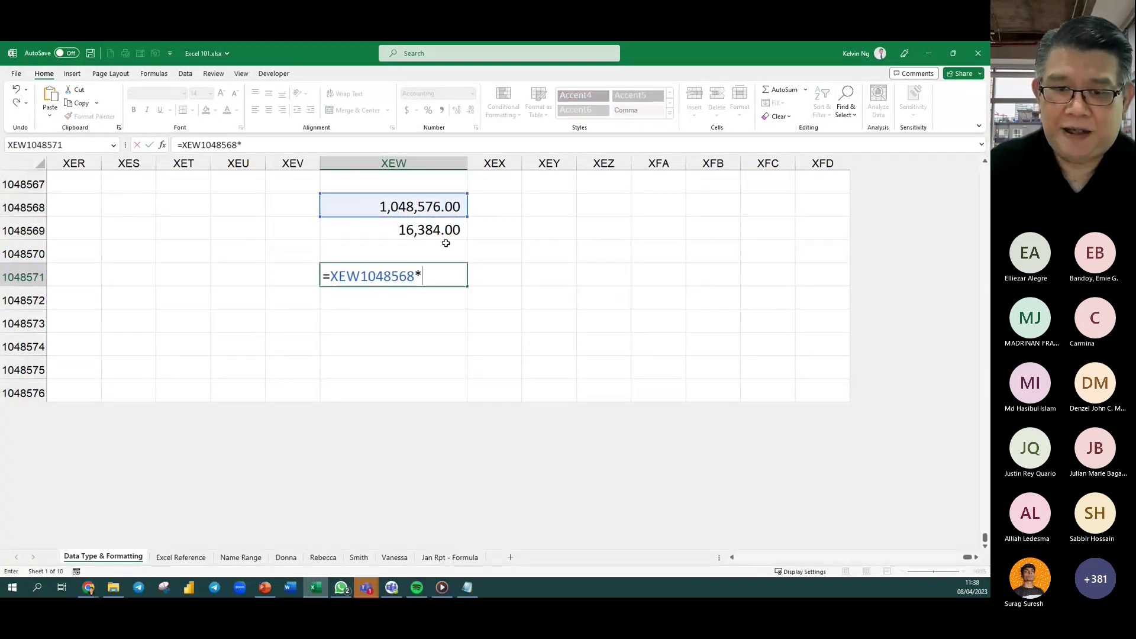
{"action": "left_click", "coordinate": [457, 236]}
{"action": "key", "text": "Return"}
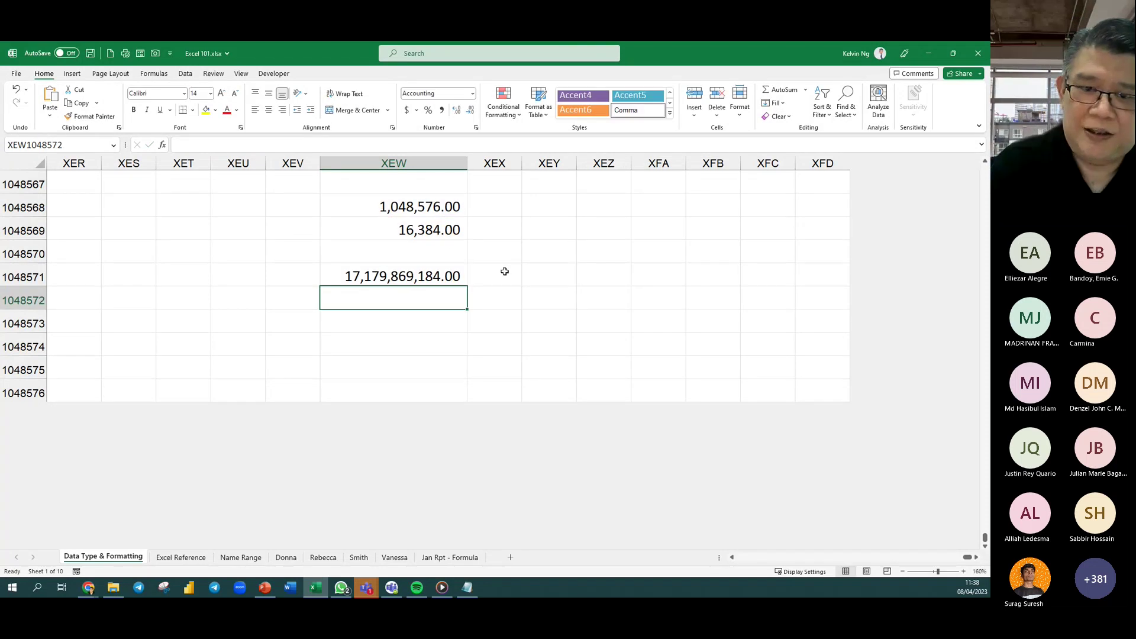
Label the three figures in column XEX: Rows in XEX1048568, Cols in XEX1048569 and Cells in XEX1048571.
{"action": "left_click", "coordinate": [505, 202]}
{"action": "type", "text": "Row"}
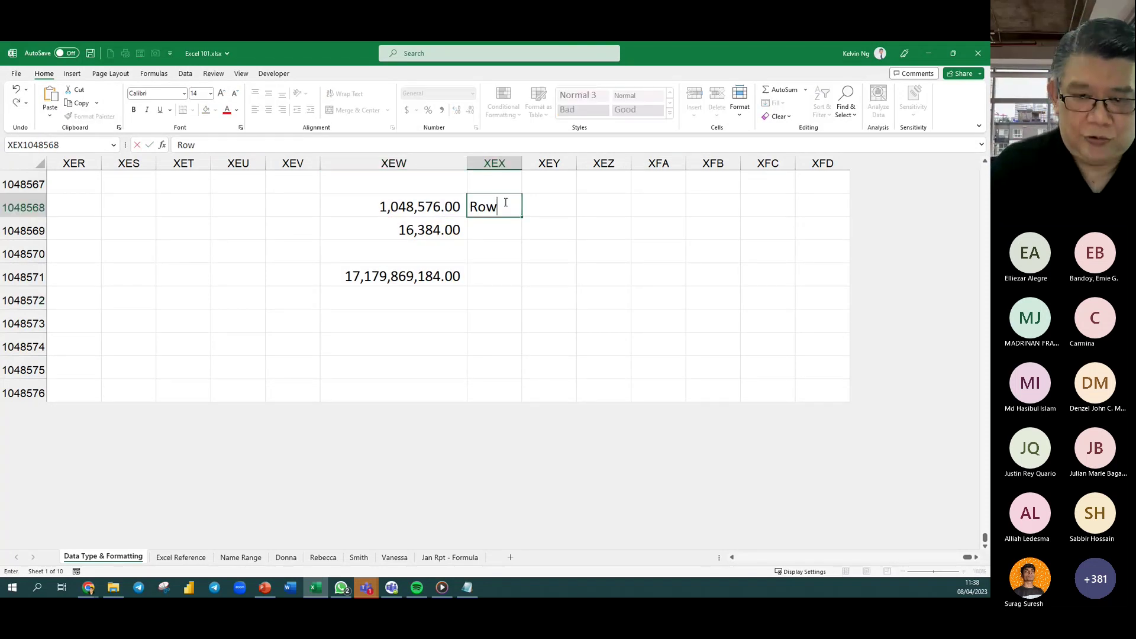
{"action": "type", "text": "s"}
{"action": "key", "text": "Return"}
{"action": "type", "text": "Cols"}
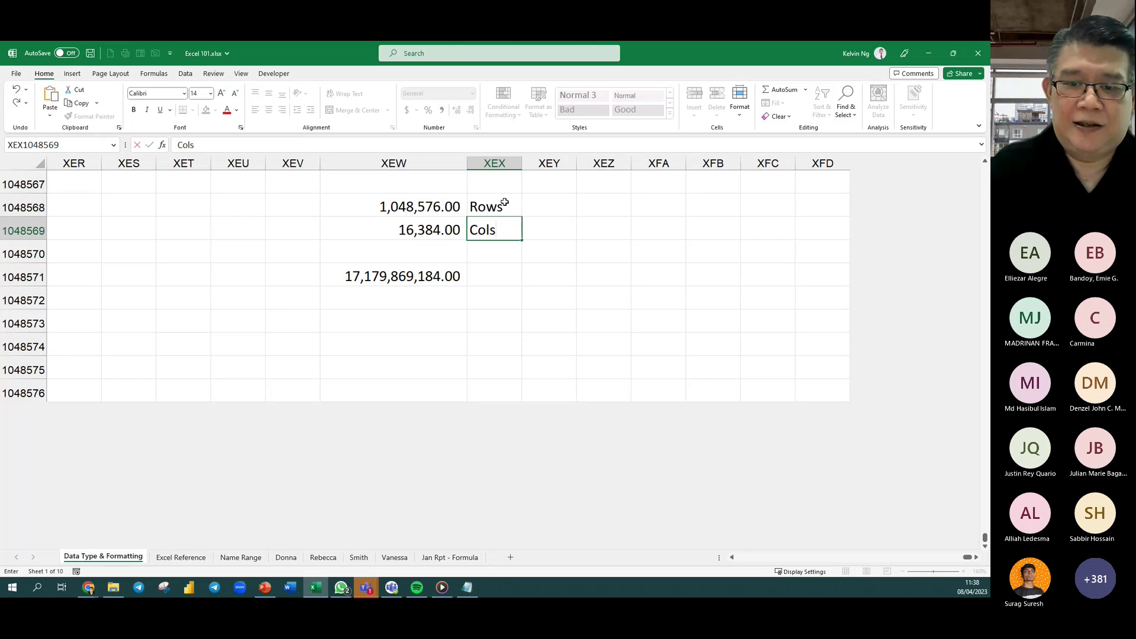
{"action": "key", "text": "Return"}
{"action": "key", "text": "Down"}
{"action": "type", "text": "Cells"}
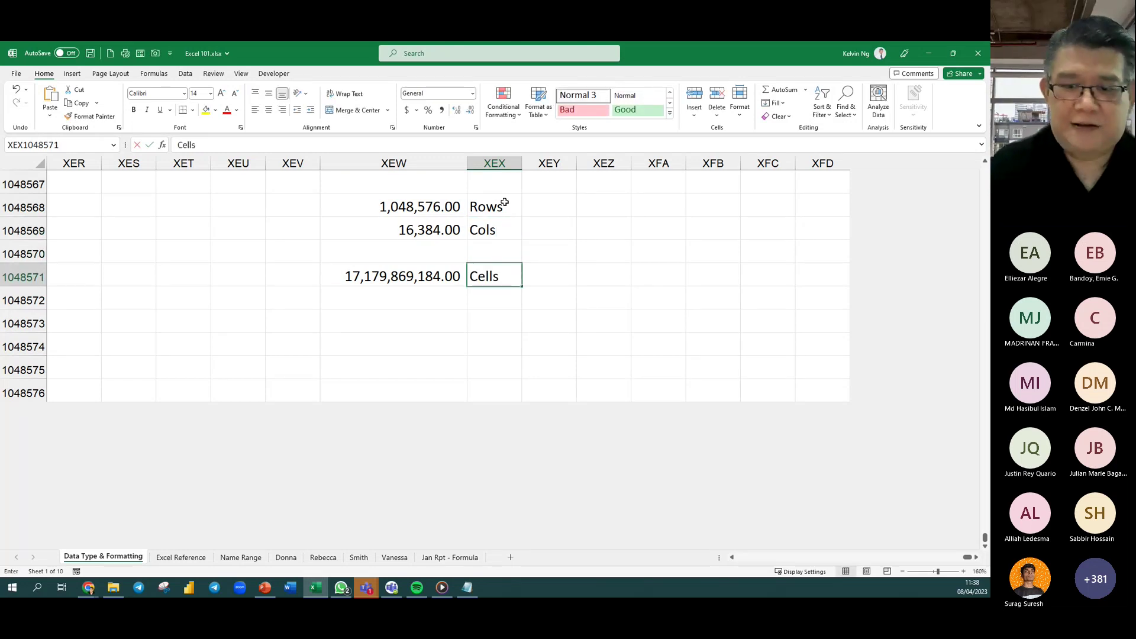
{"action": "key", "text": "Return"}
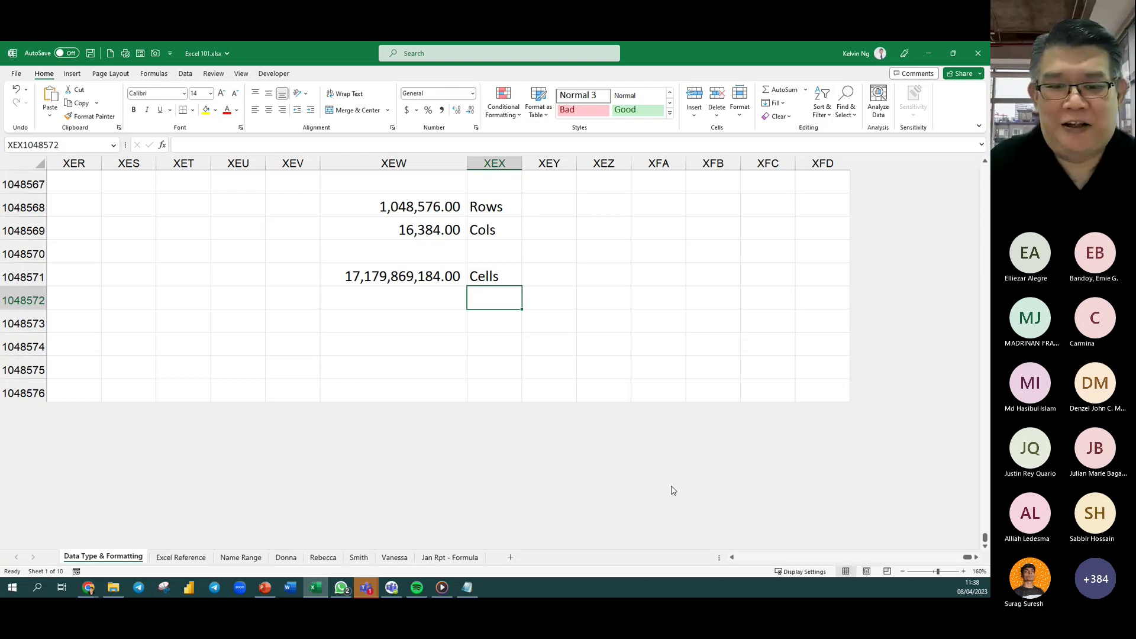
{"action": "left_click", "coordinate": [406, 283]}
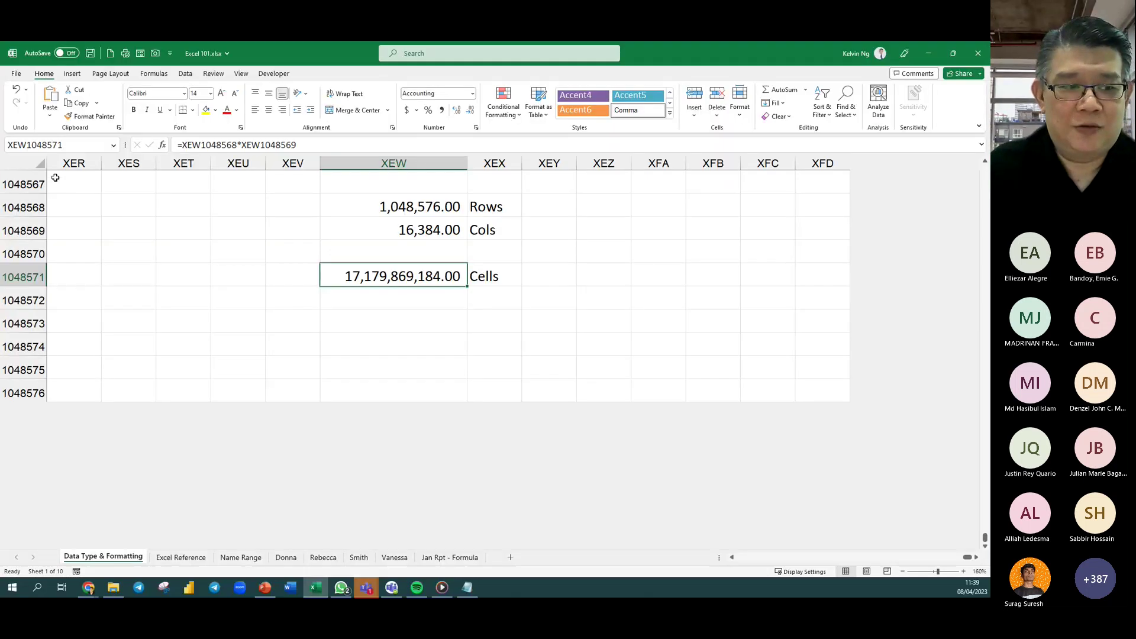
Apply a light blue fill to the entire worksheet and set it back to No Fill.
{"action": "left_click", "coordinate": [33, 167]}
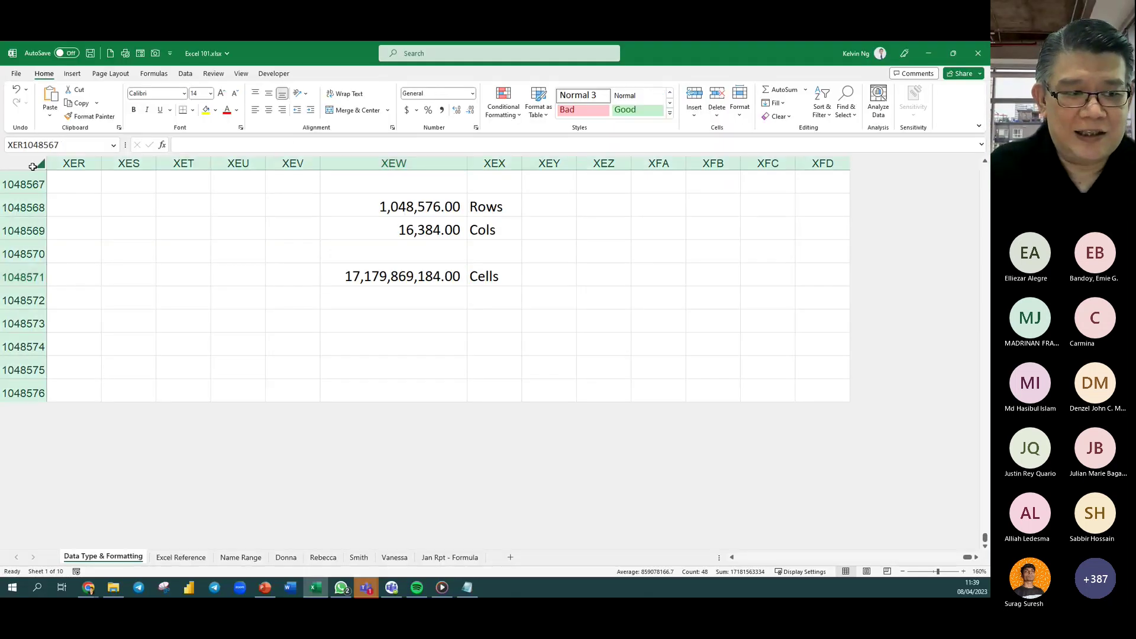
{"action": "left_click", "coordinate": [215, 111]}
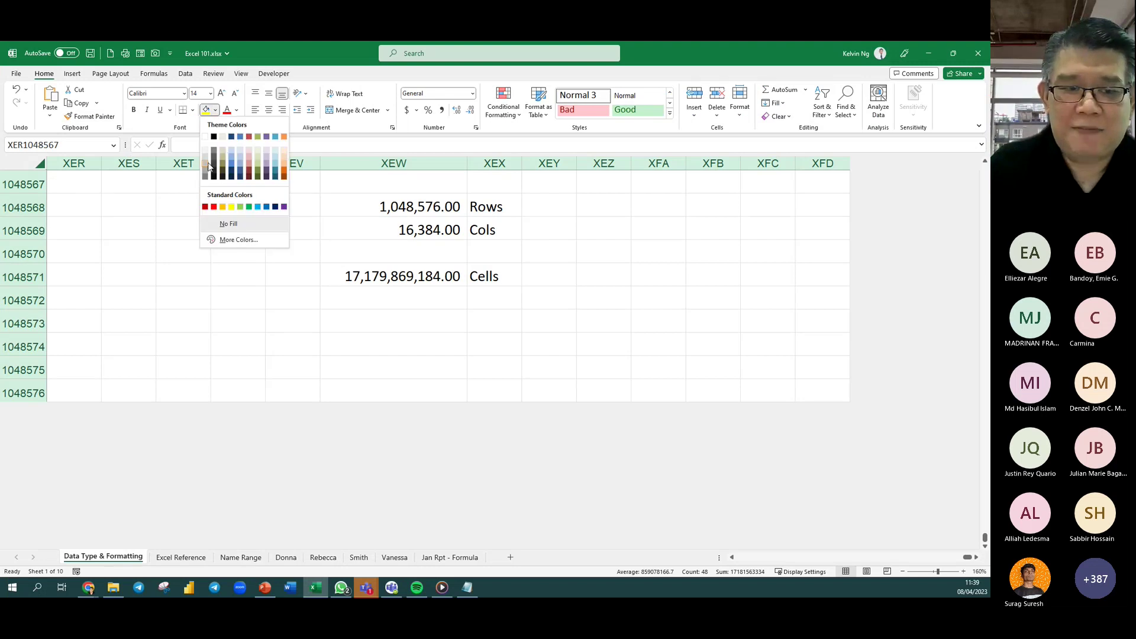
{"action": "left_click", "coordinate": [240, 151]}
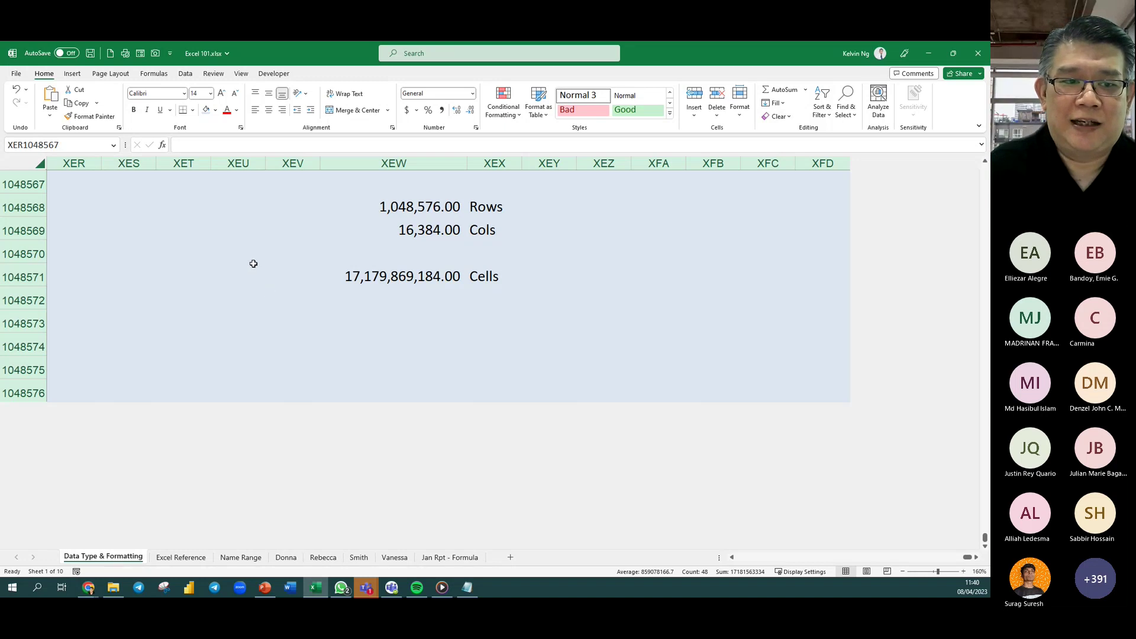
{"action": "left_click", "coordinate": [215, 110]}
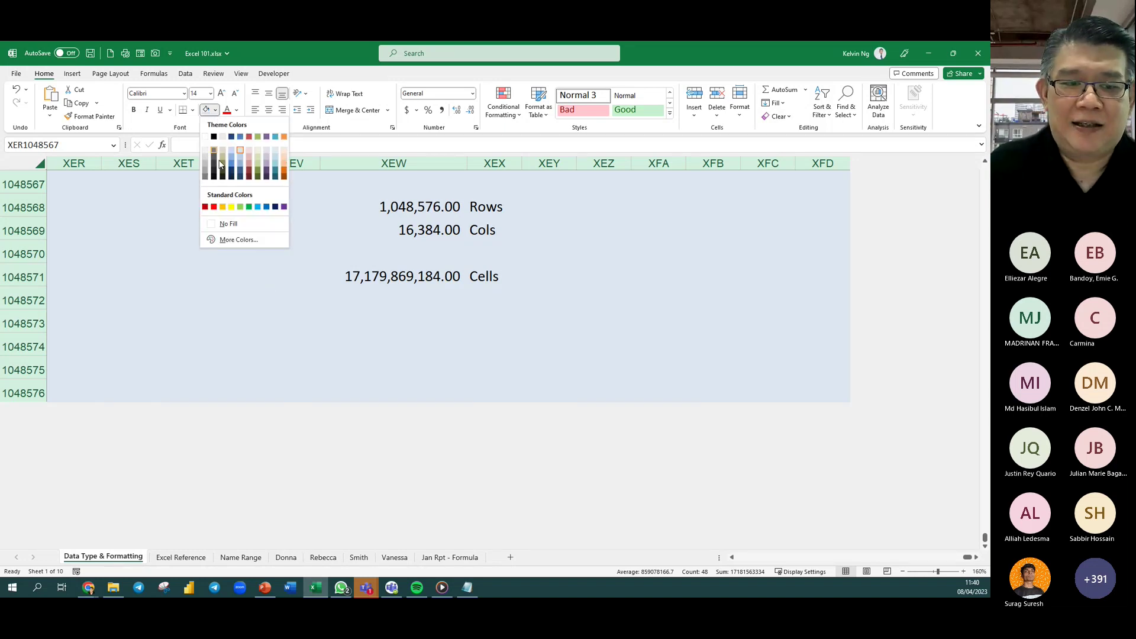
{"action": "left_click", "coordinate": [231, 226]}
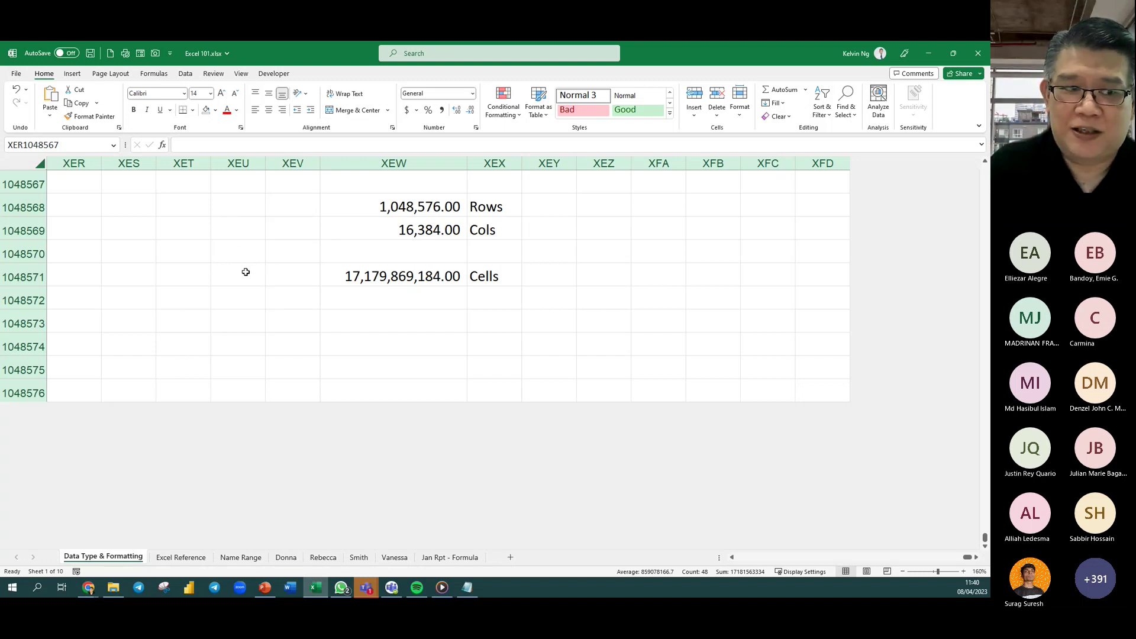
Fill the entire worksheet with white and return it to No Fill.
{"action": "left_click", "coordinate": [215, 110]}
{"action": "left_click", "coordinate": [205, 136]}
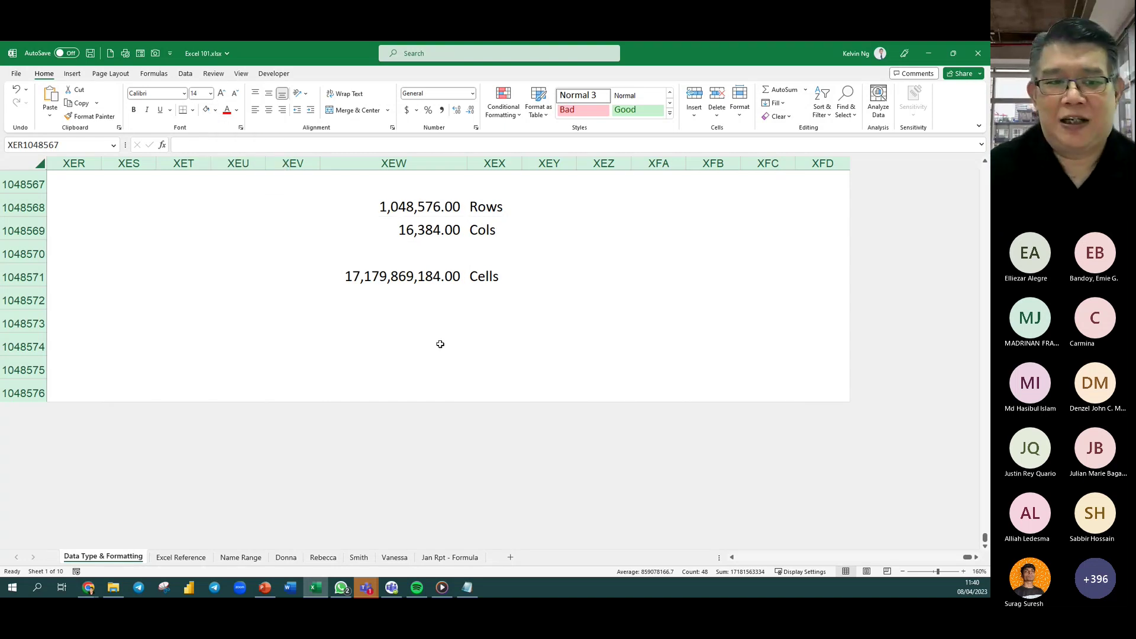
{"action": "left_click", "coordinate": [216, 110]}
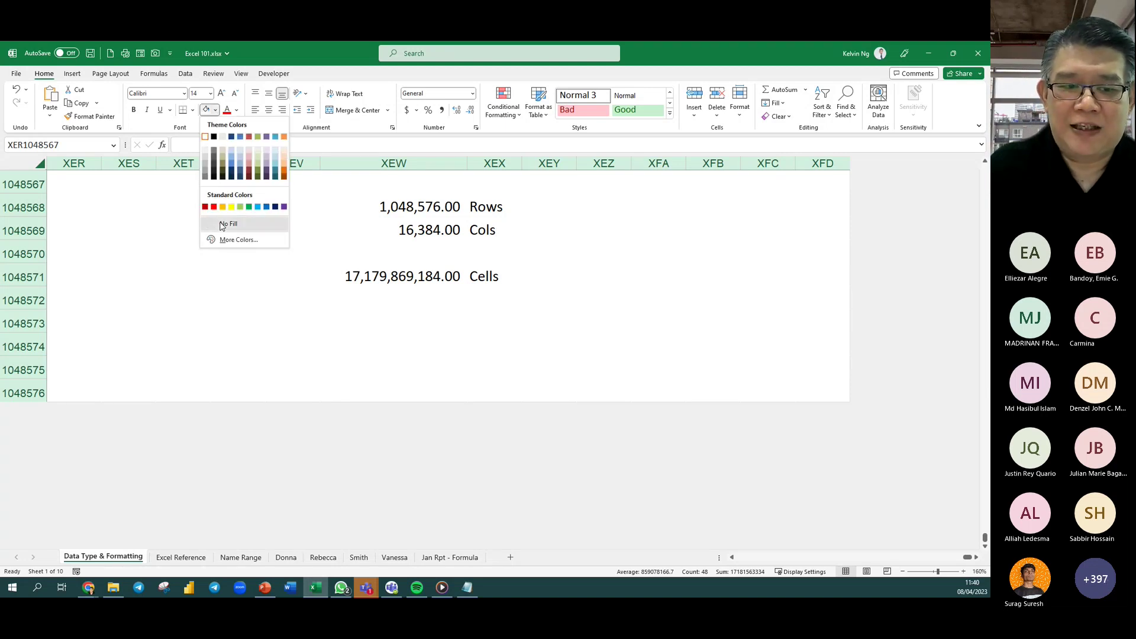
{"action": "left_click", "coordinate": [223, 225]}
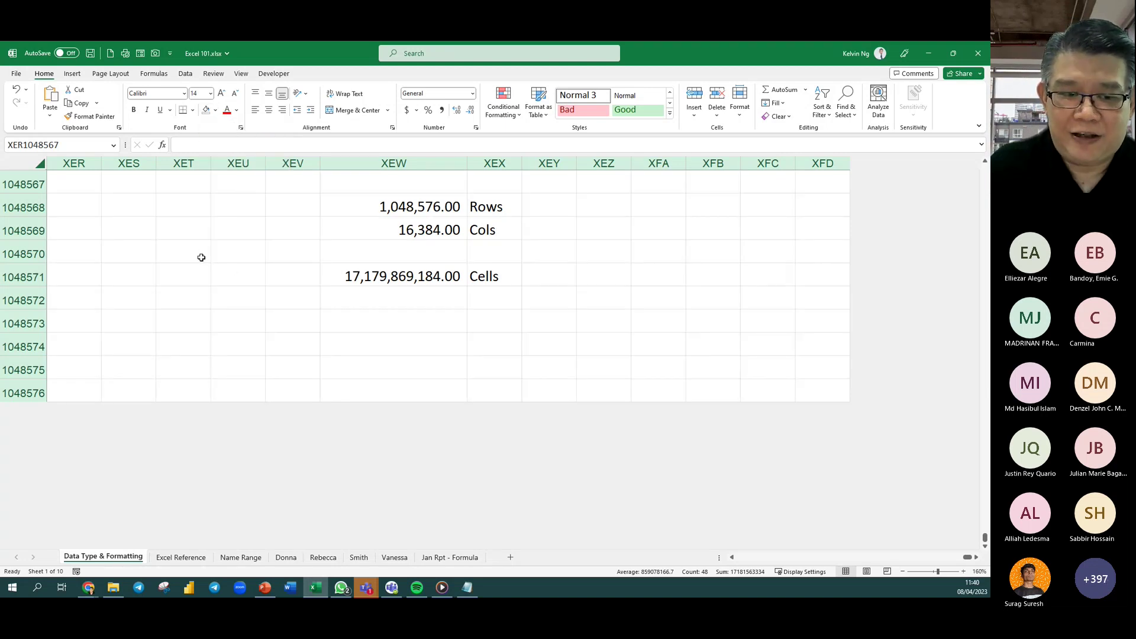
Hide the worksheet gridlines.
{"action": "left_click", "coordinate": [240, 75]}
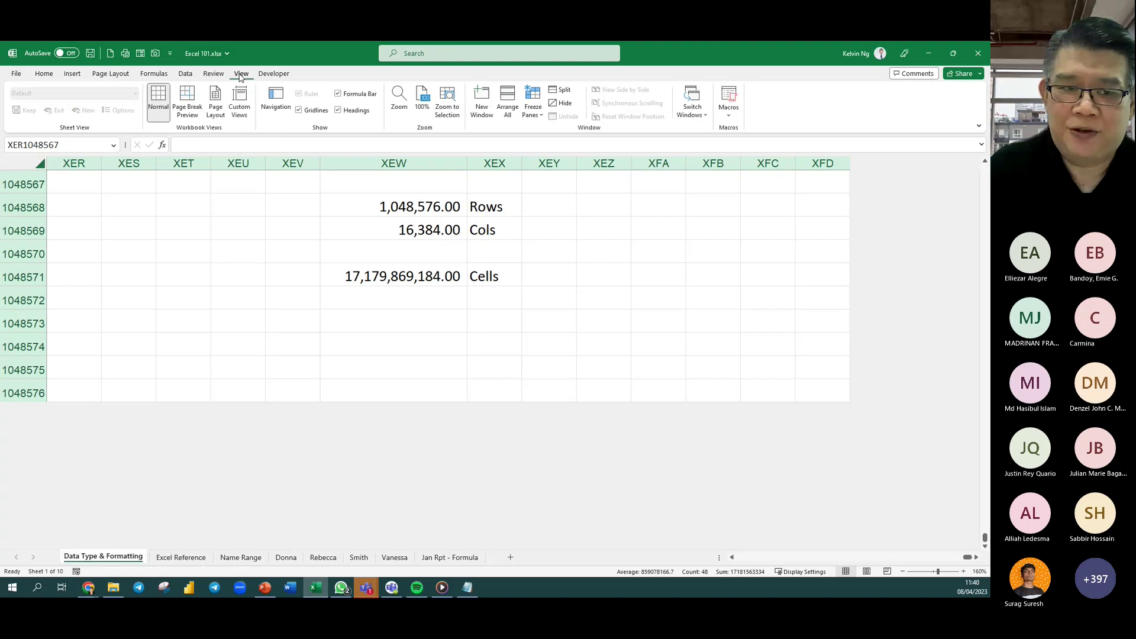
{"action": "left_click", "coordinate": [300, 110]}
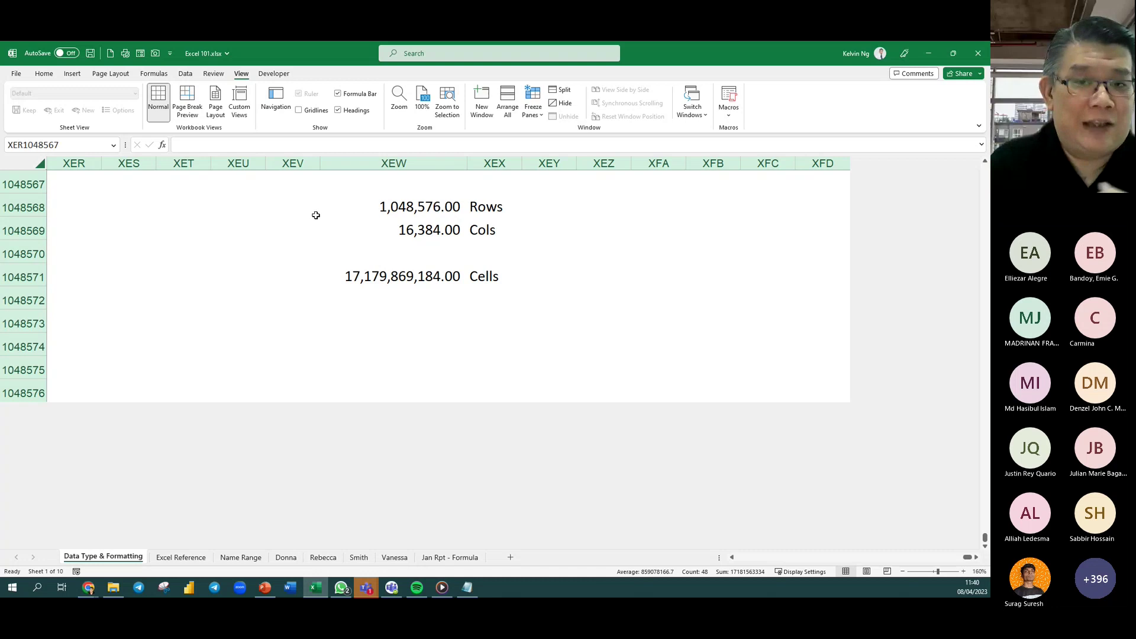
{"action": "left_click", "coordinate": [298, 164]}
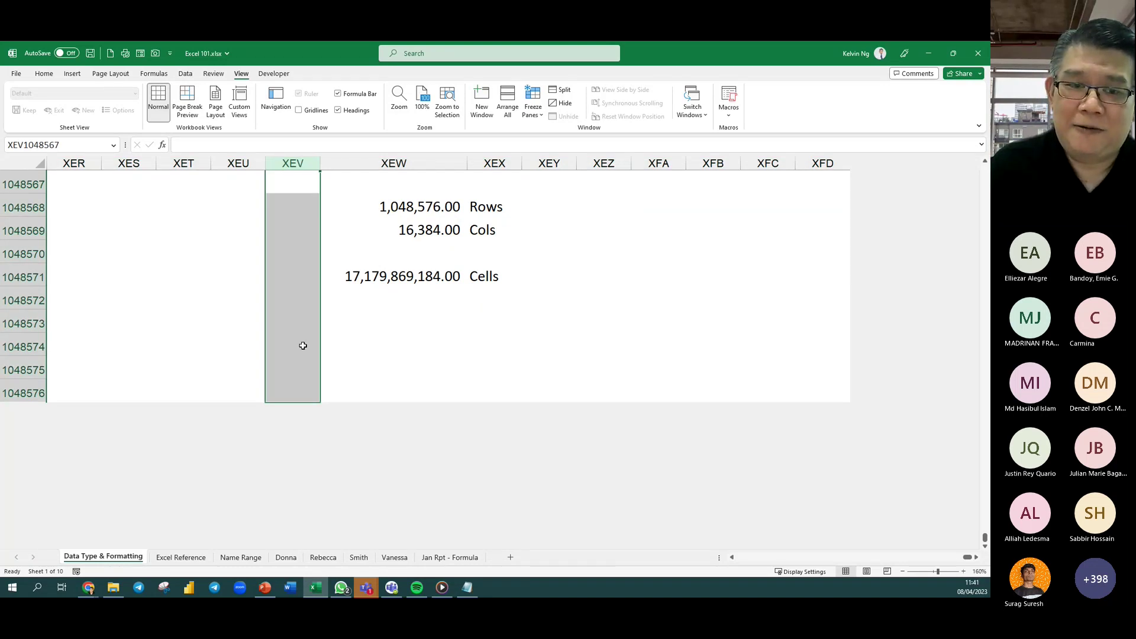
{"action": "left_click", "coordinate": [43, 73]}
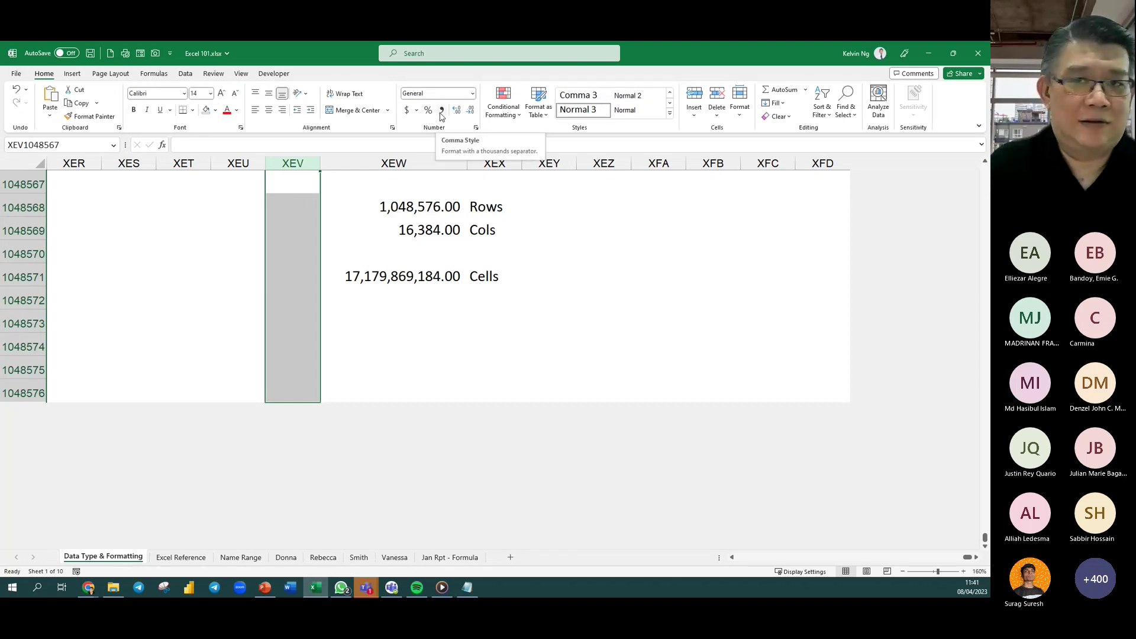
{"action": "left_click", "coordinate": [503, 101]}
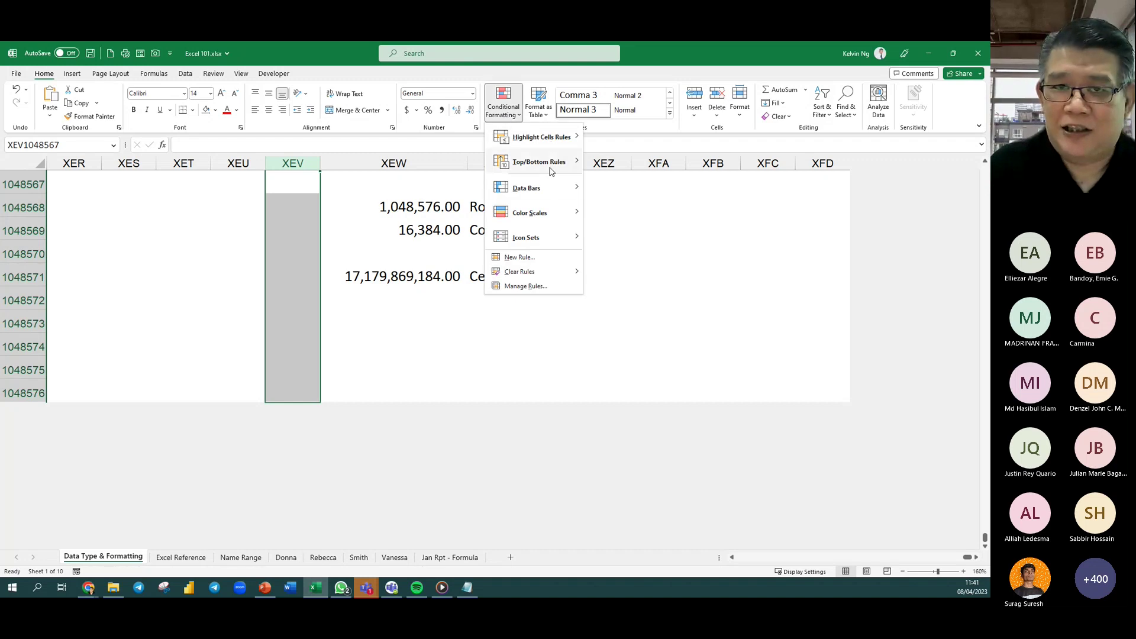
{"action": "mouse_move", "coordinate": [555, 193]}
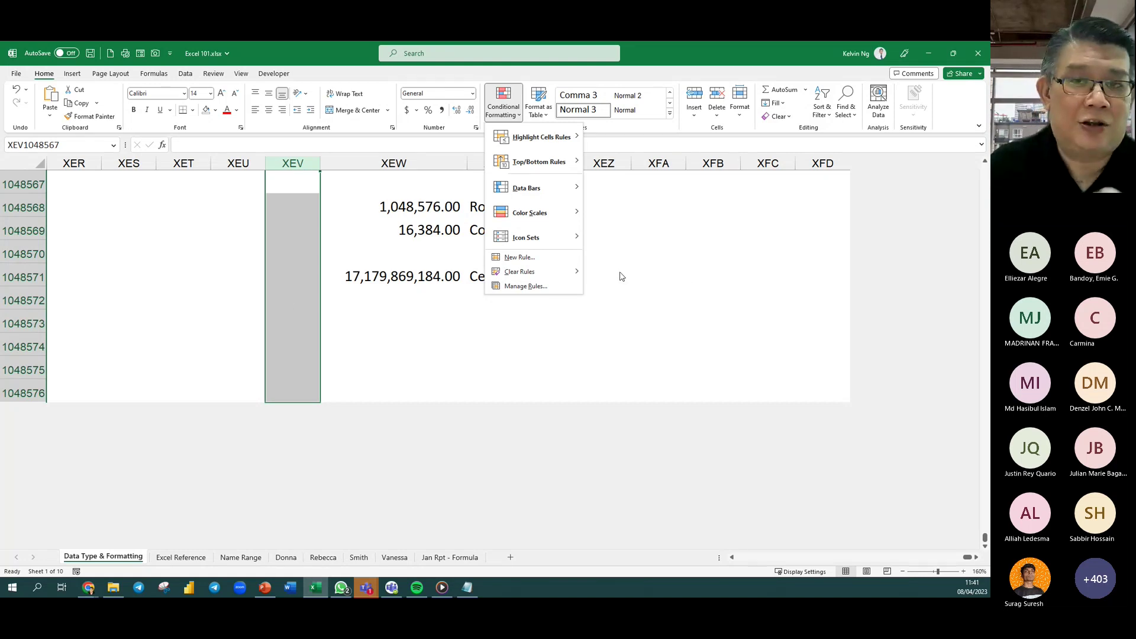
{"action": "left_click", "coordinate": [444, 329]}
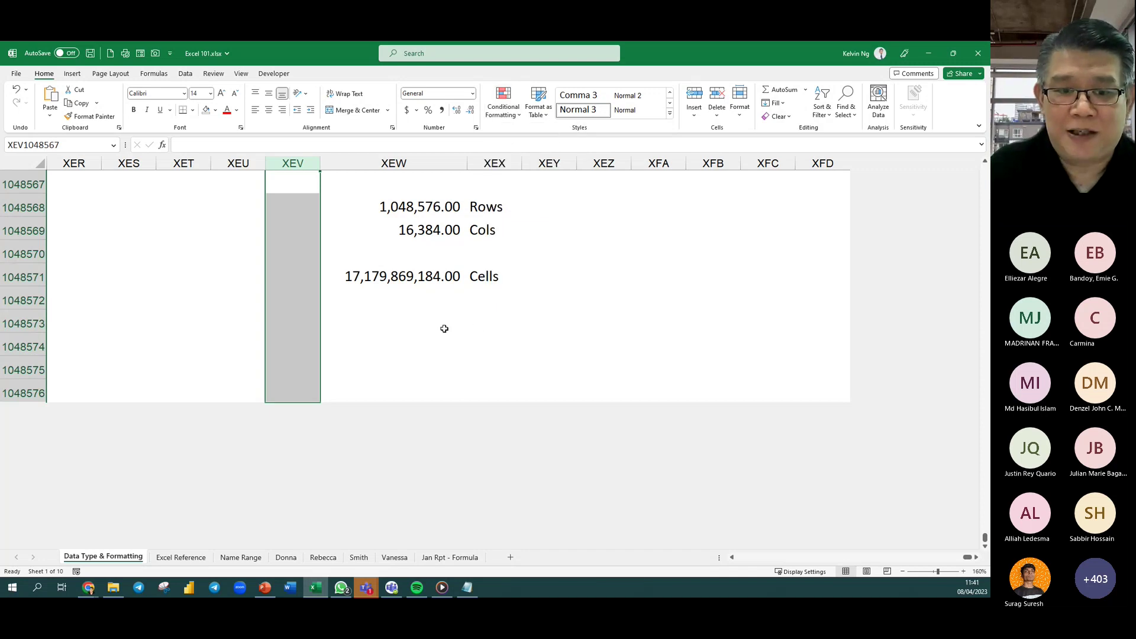
{"action": "left_click", "coordinate": [363, 206]}
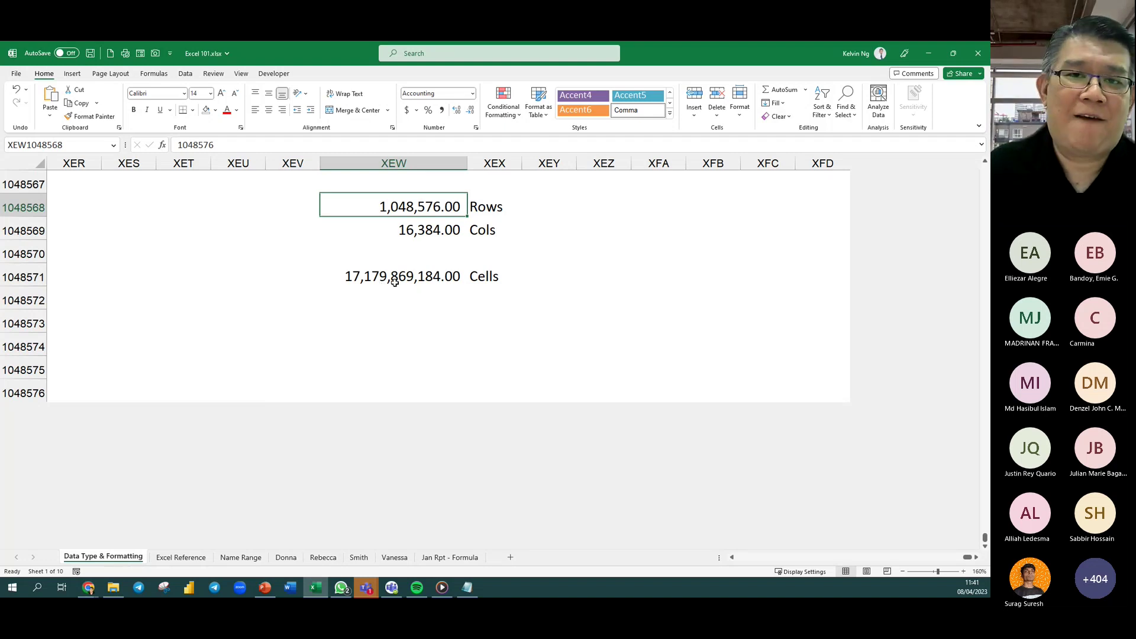
Examine the default view and sheet count for new workbooks in the general Excel options, leaving without saving changes.
{"action": "left_click", "coordinate": [17, 75]}
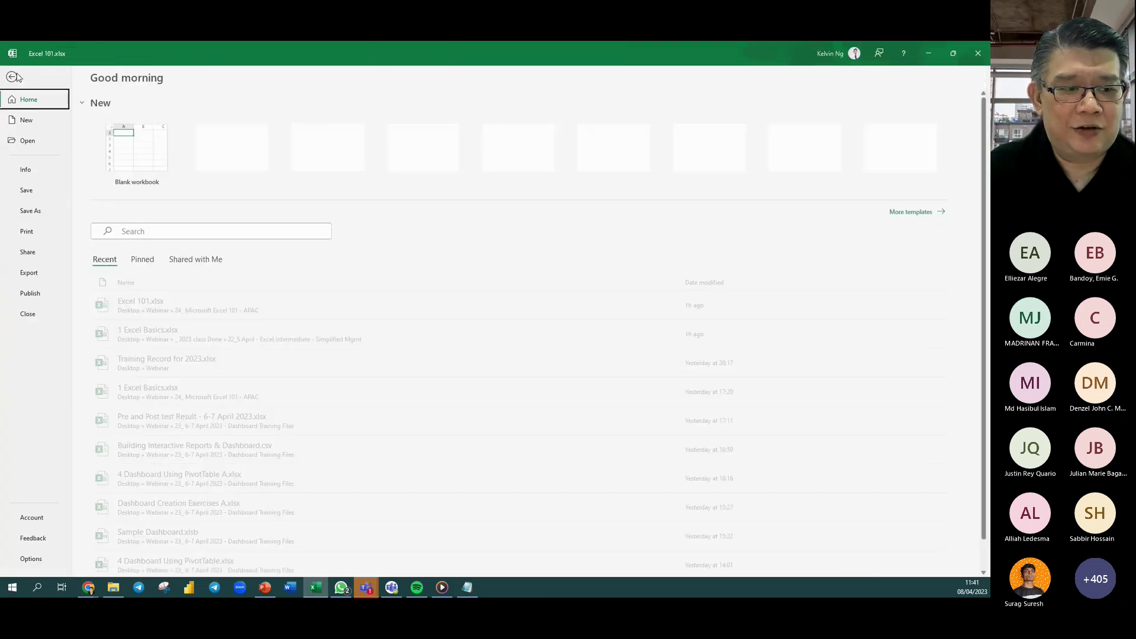
{"action": "left_click", "coordinate": [60, 559]}
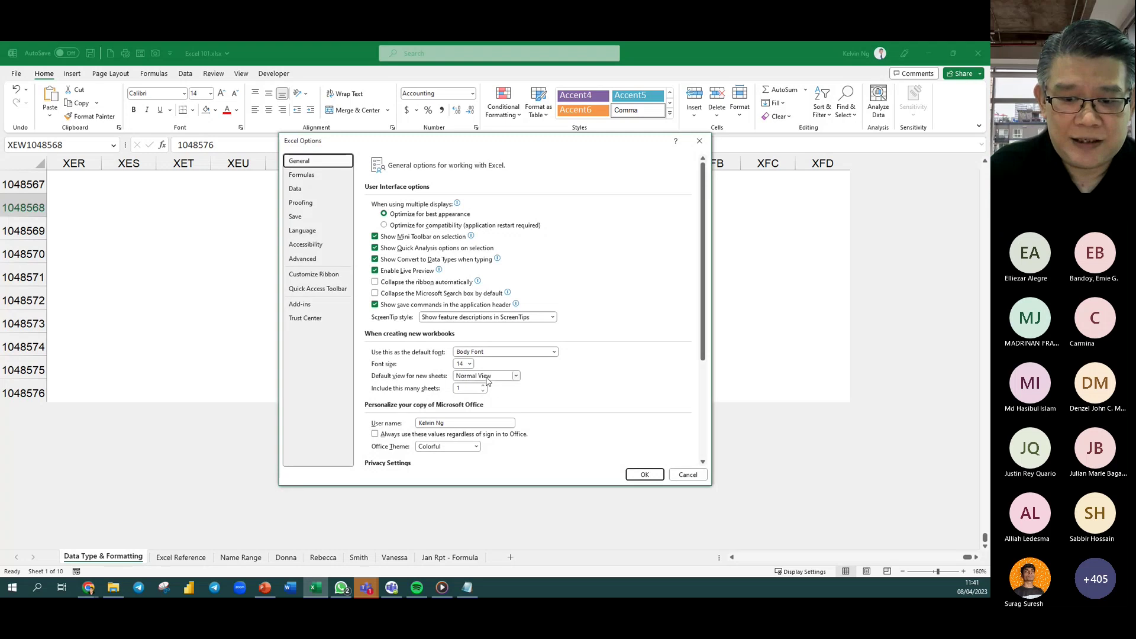
{"action": "left_click", "coordinate": [474, 388]}
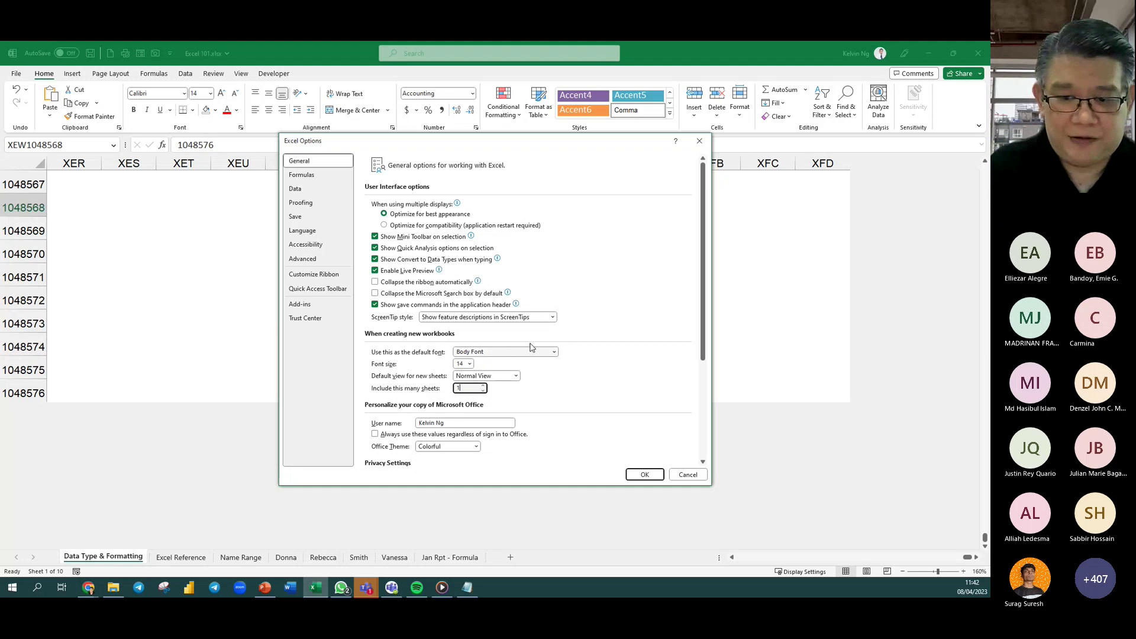
{"action": "left_click", "coordinate": [499, 377]}
{"action": "left_click", "coordinate": [480, 386]}
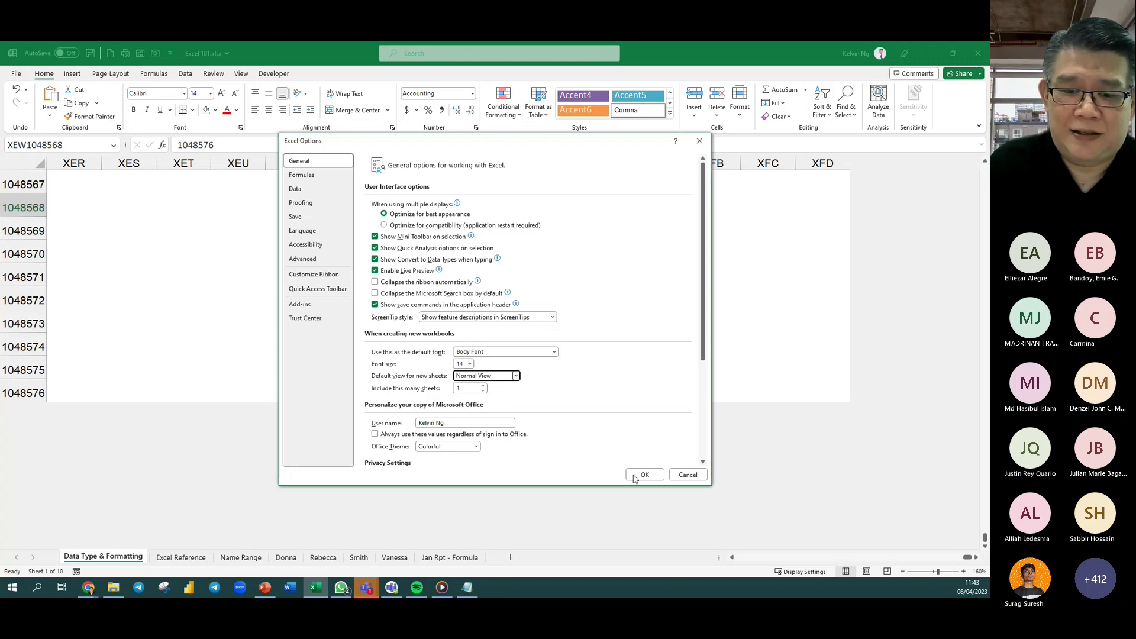
{"action": "left_click", "coordinate": [687, 479]}
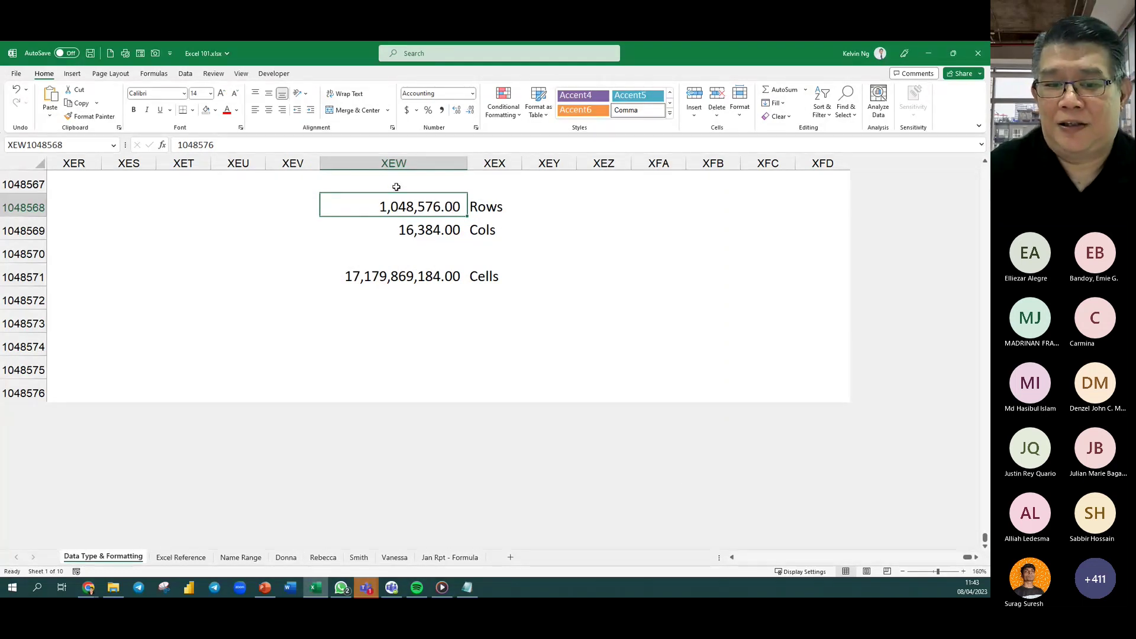
Clear all contents and formatting from cells XEW1048567 through XEY1048573.
{"action": "left_click_drag", "start_coordinate": [400, 185], "coordinate": [571, 327]}
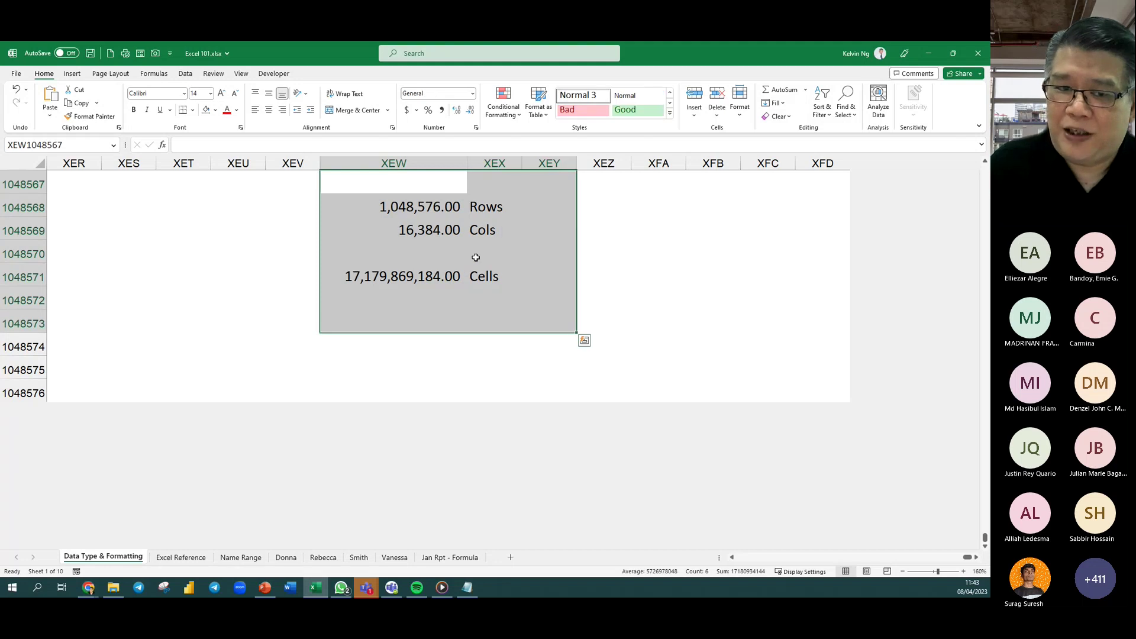
{"action": "left_click", "coordinate": [784, 117]}
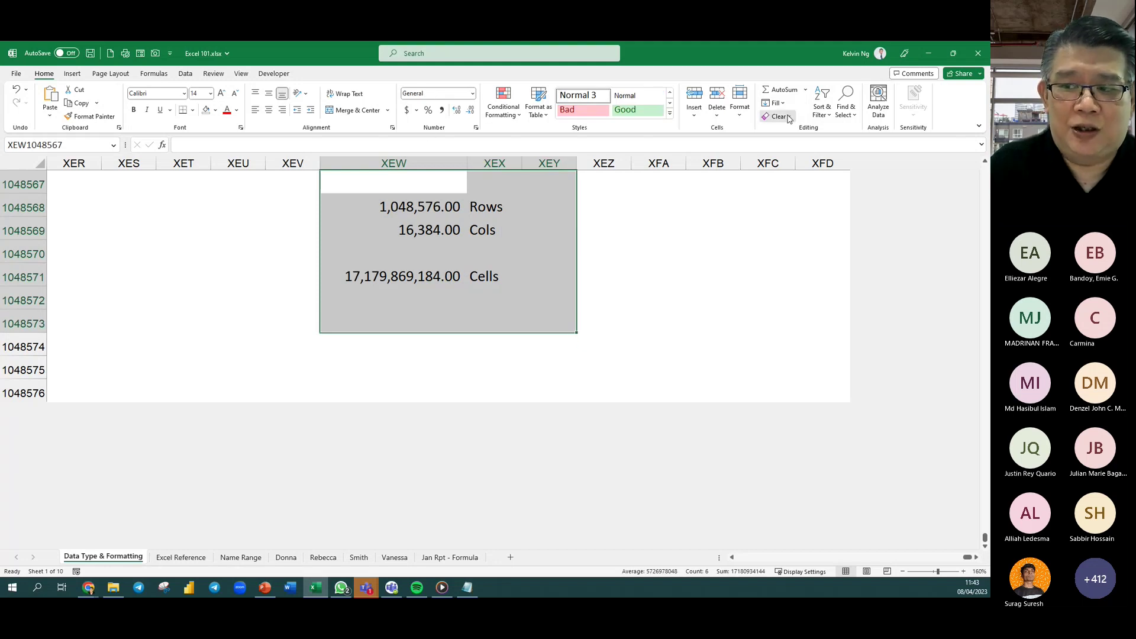
{"action": "left_click", "coordinate": [793, 132]}
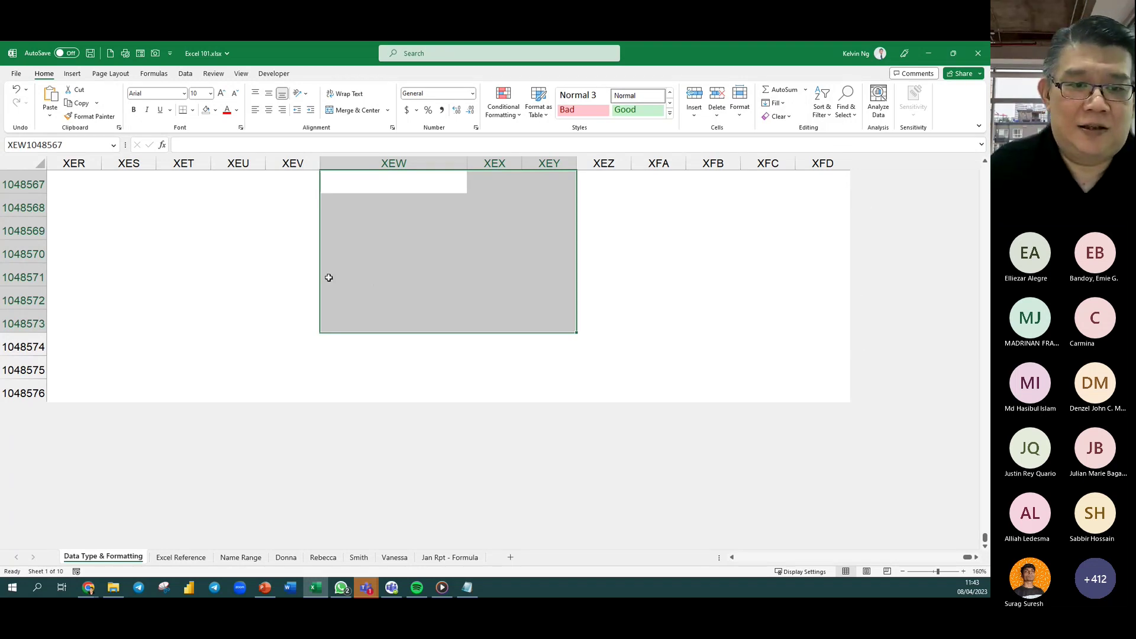
Show the worksheet gridlines again and mark the display options on the zoomed screen.
{"action": "left_click", "coordinate": [240, 74]}
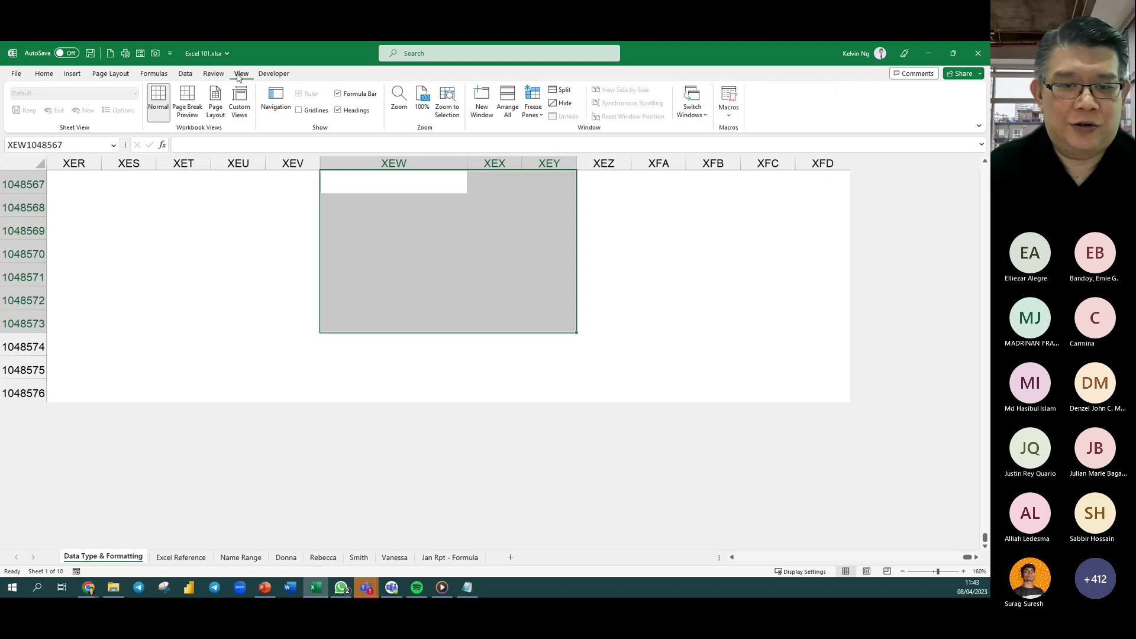
{"action": "left_click", "coordinate": [316, 114]}
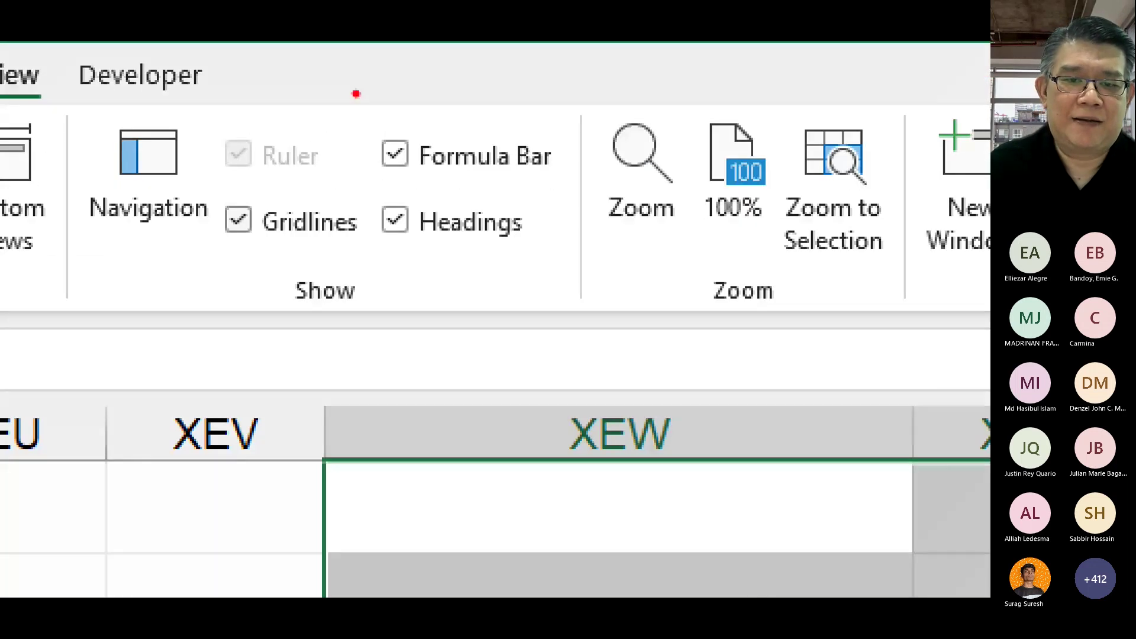
{"action": "mouse_move", "coordinate": [343, 122]}
{"action": "left_mouse_down"}
{"action": "mouse_move", "coordinate": [464, 152]}
{"action": "mouse_move", "coordinate": [573, 203]}
{"action": "left_mouse_up"}
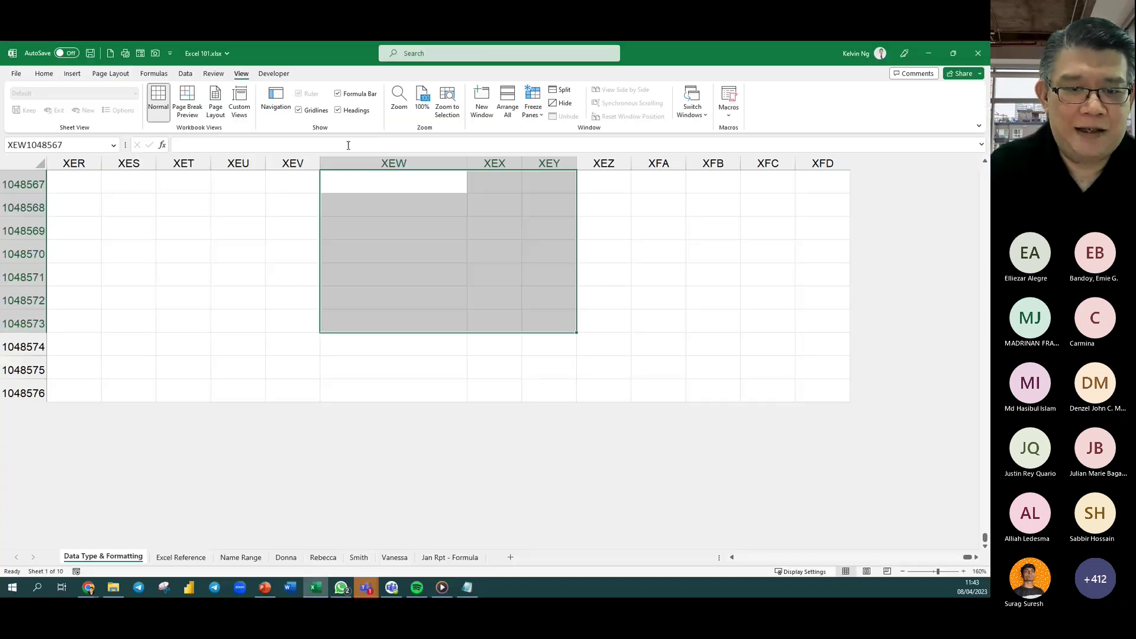
Hide and show the formula bar twice, leaving it displayed.
{"action": "left_click", "coordinate": [339, 94]}
{"action": "left_click", "coordinate": [339, 94]}
{"action": "left_click", "coordinate": [341, 96]}
{"action": "left_click", "coordinate": [341, 95]}
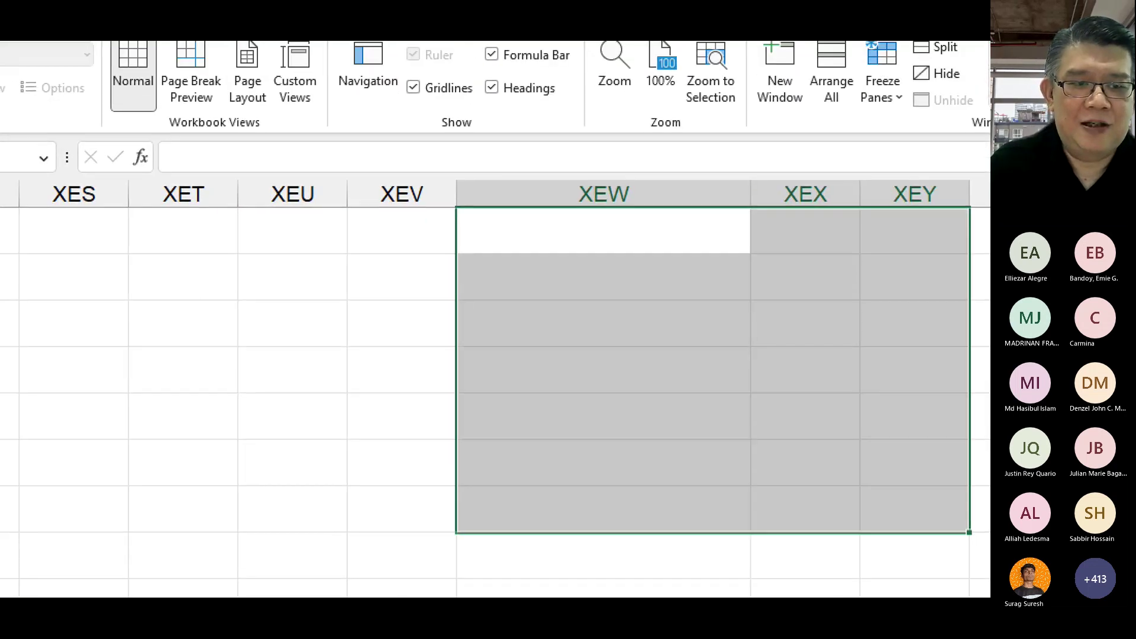
Annotate the zoomed screen with a red arrow pointing at the formula bar and the label "Formula Bar".
{"action": "mouse_move", "coordinate": [231, 157]}
{"action": "left_mouse_down"}
{"action": "mouse_move", "coordinate": [279, 158]}
{"action": "mouse_move", "coordinate": [302, 208]}
{"action": "left_mouse_up"}
{"action": "type", "text": "For"}
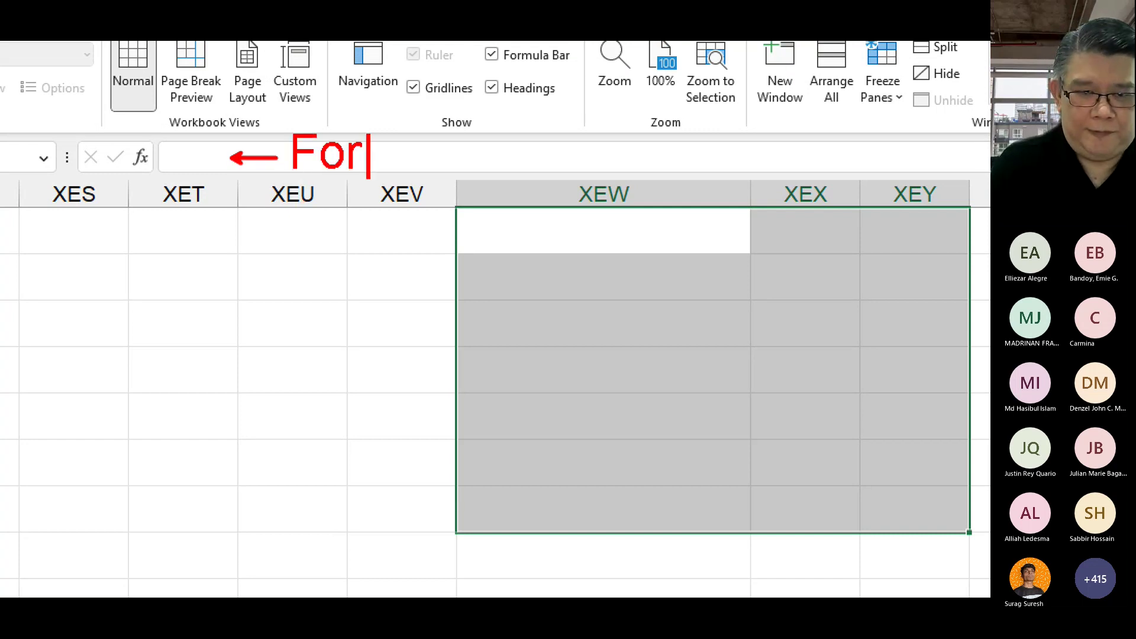
{"action": "type", "text": "mula Bar"}
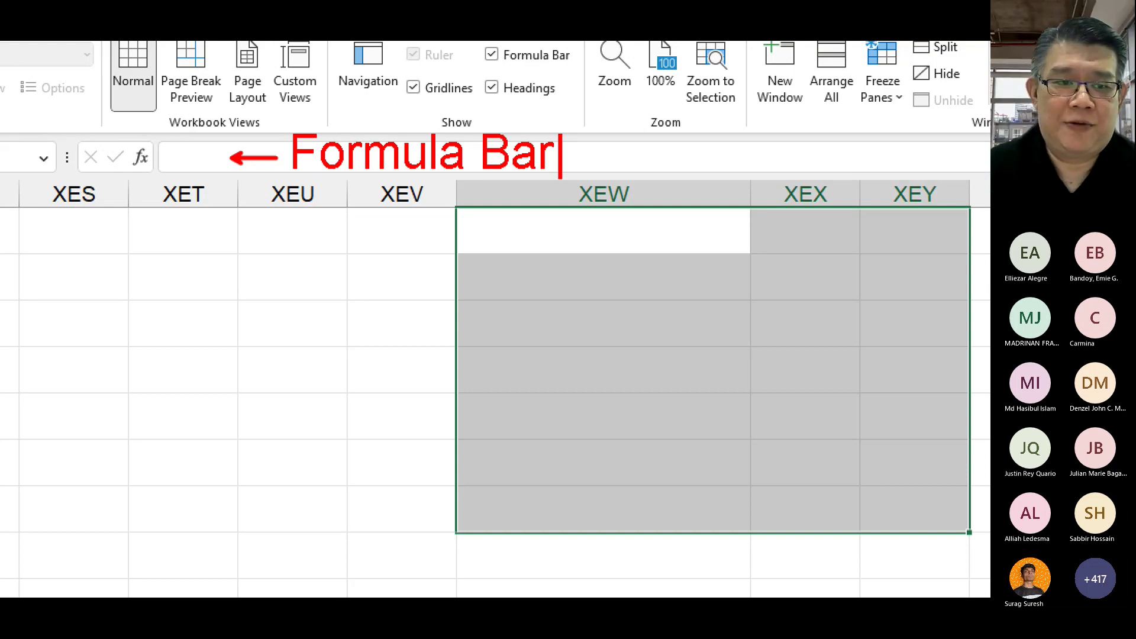
Leave the annotated view, display the formula commands, and mark the Name Box in red on the zoomed screen.
{"action": "key", "text": "Escape"}
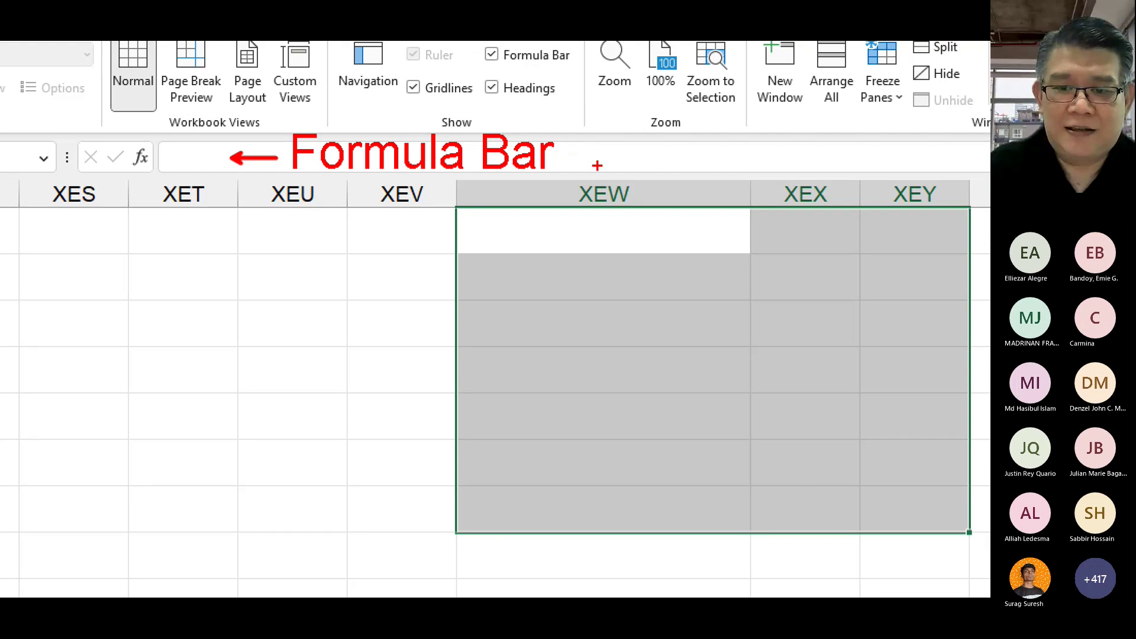
{"action": "key", "text": "Escape"}
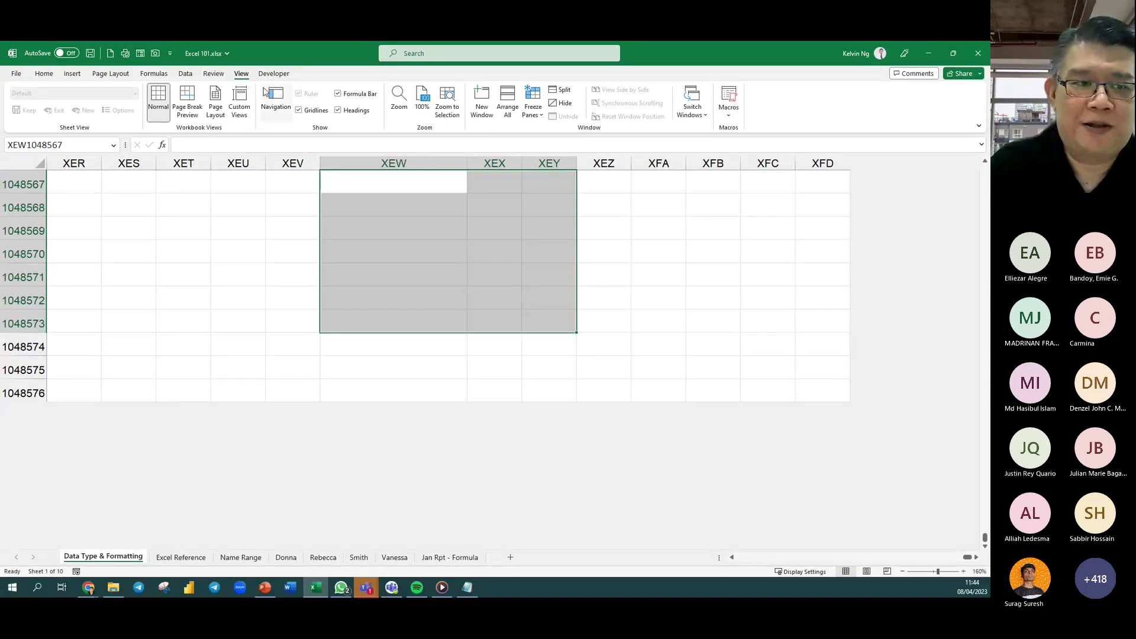
{"action": "left_click", "coordinate": [153, 75]}
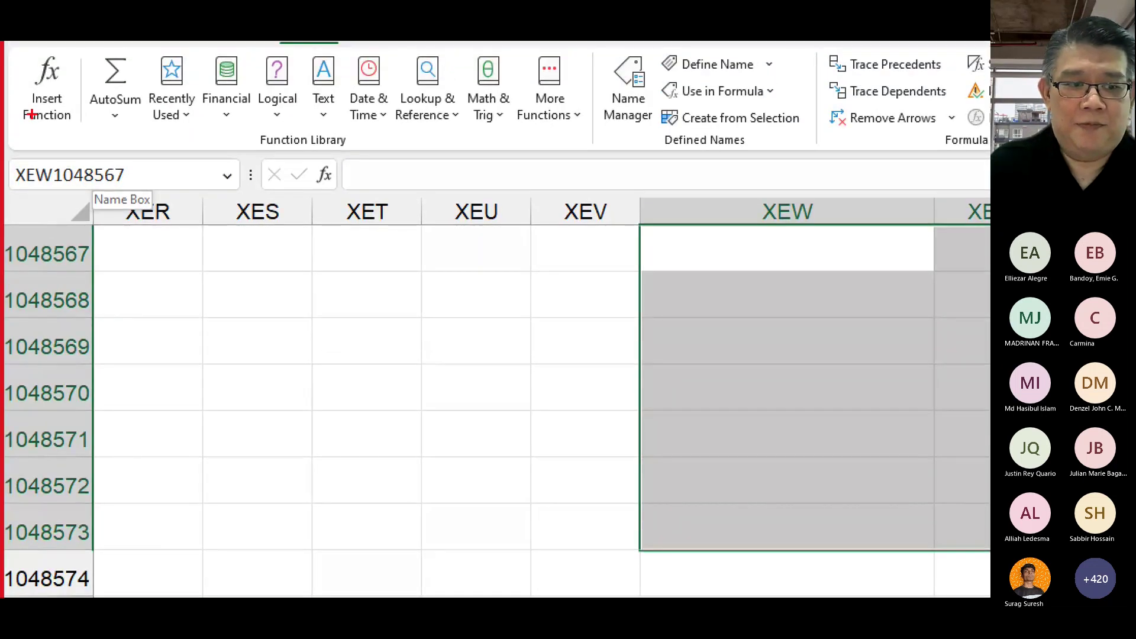
{"action": "left_click_drag", "start_coordinate": [126, 200], "coordinate": [89, 223]}
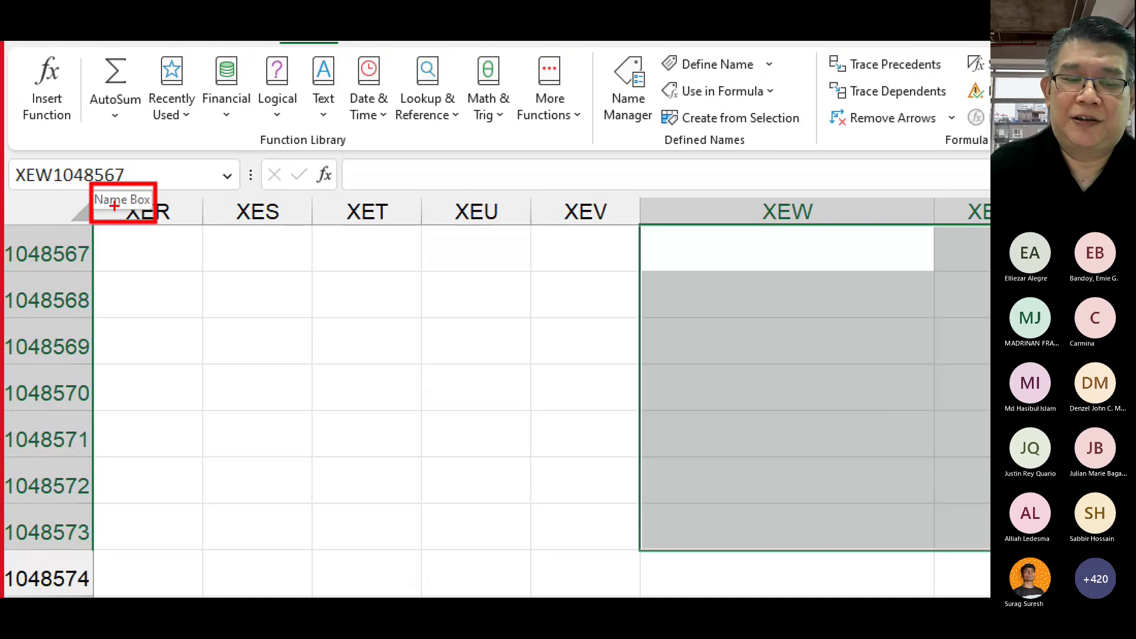
{"action": "left_click_drag", "start_coordinate": [126, 174], "coordinate": [164, 157]}
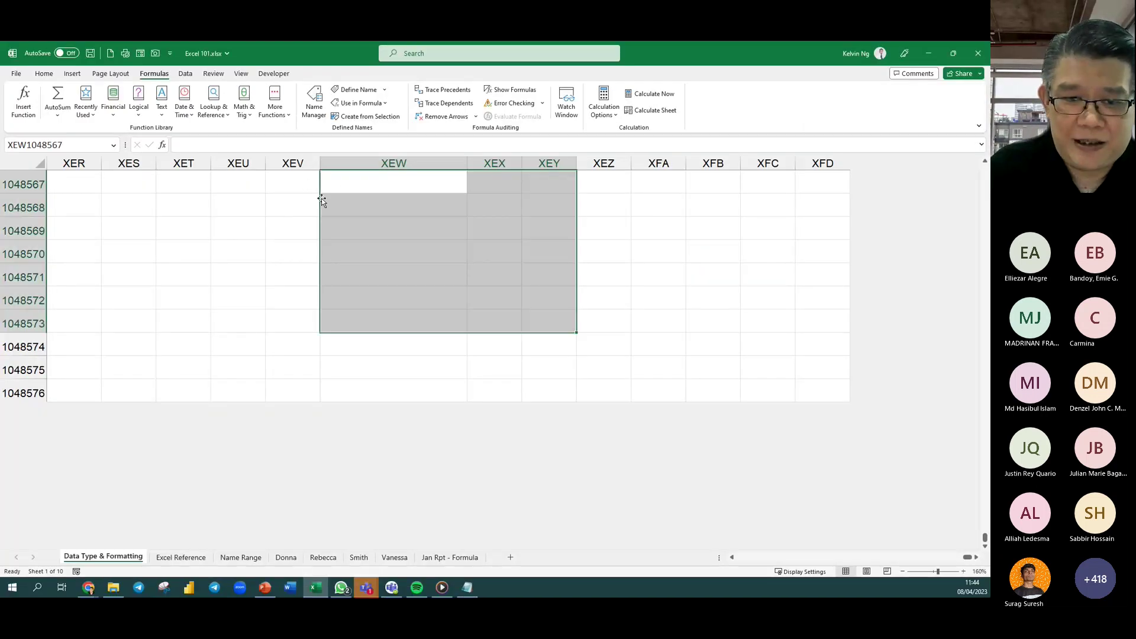
Select cell XES1048568 near the end of the worksheet, and jump to cell A1 by entering its address in the Name Box.
{"action": "left_click", "coordinate": [686, 245]}
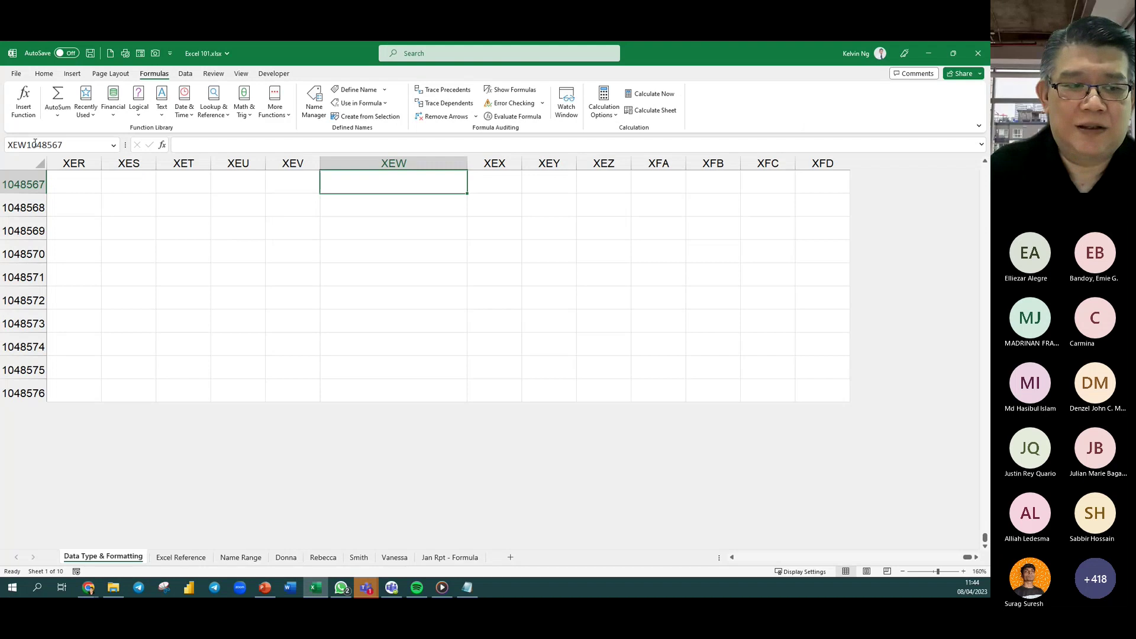
{"action": "left_click", "coordinate": [113, 206]}
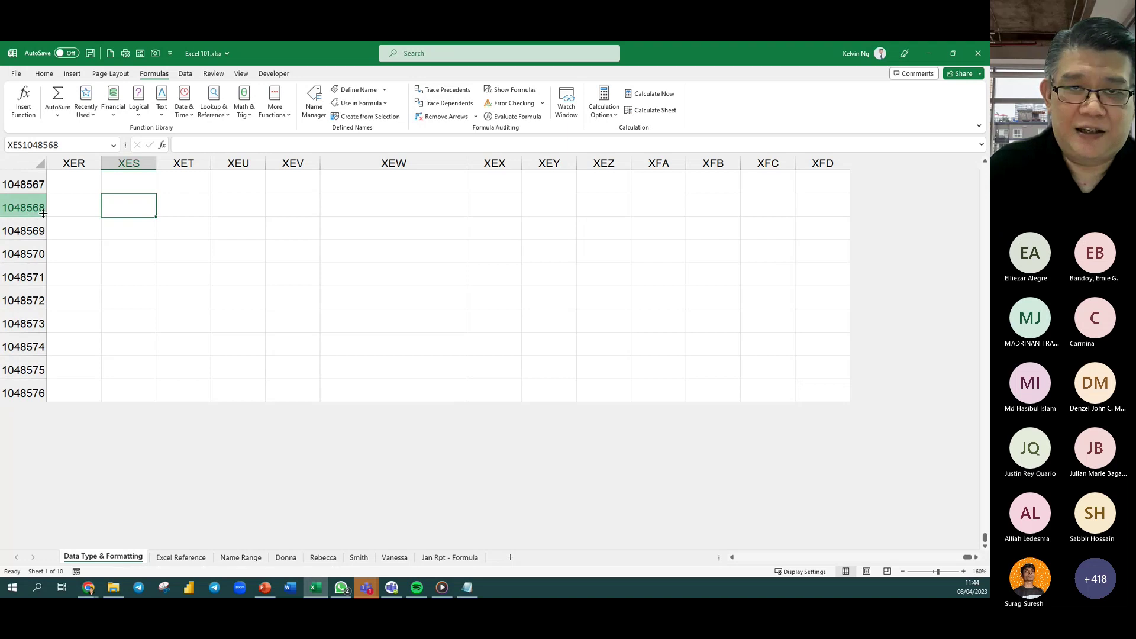
{"action": "left_click", "coordinate": [67, 148]}
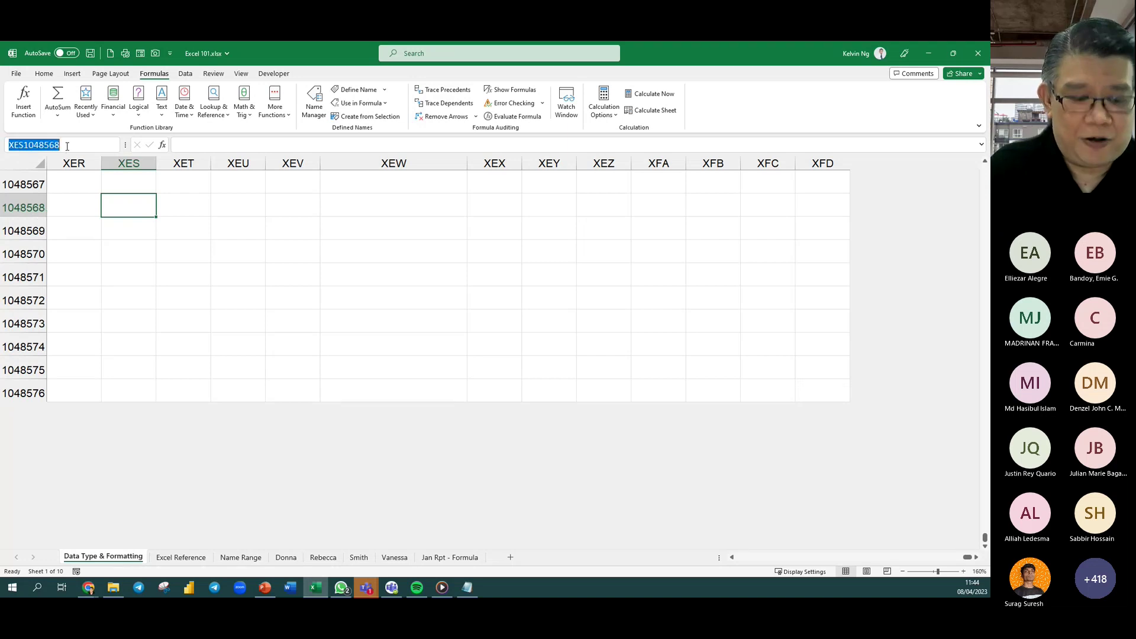
{"action": "type", "text": "a1"}
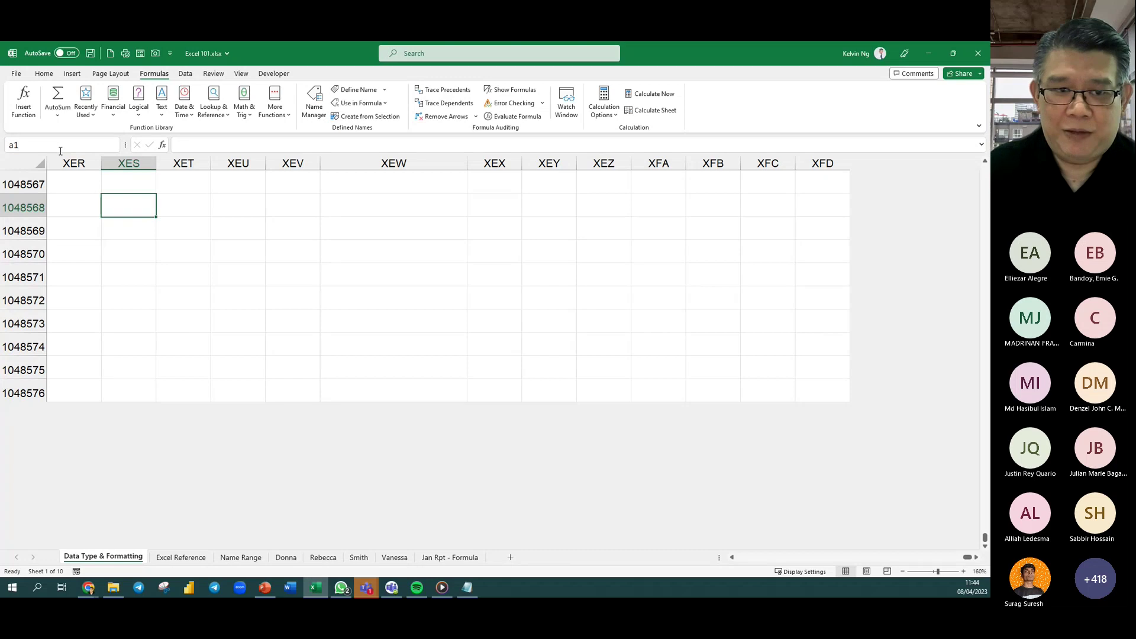
{"action": "key", "text": "Return"}
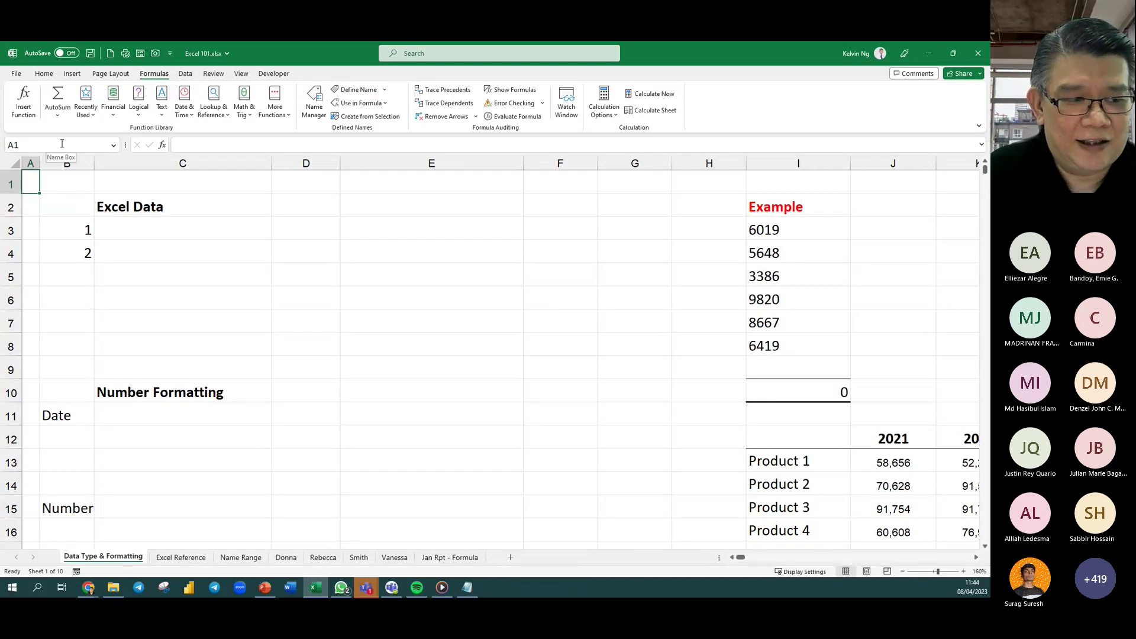
Jump to cell AZ40000 and back to A1 by cell address, ending with cell E1 selected and the Home commands displayed.
{"action": "left_click", "coordinate": [62, 144]}
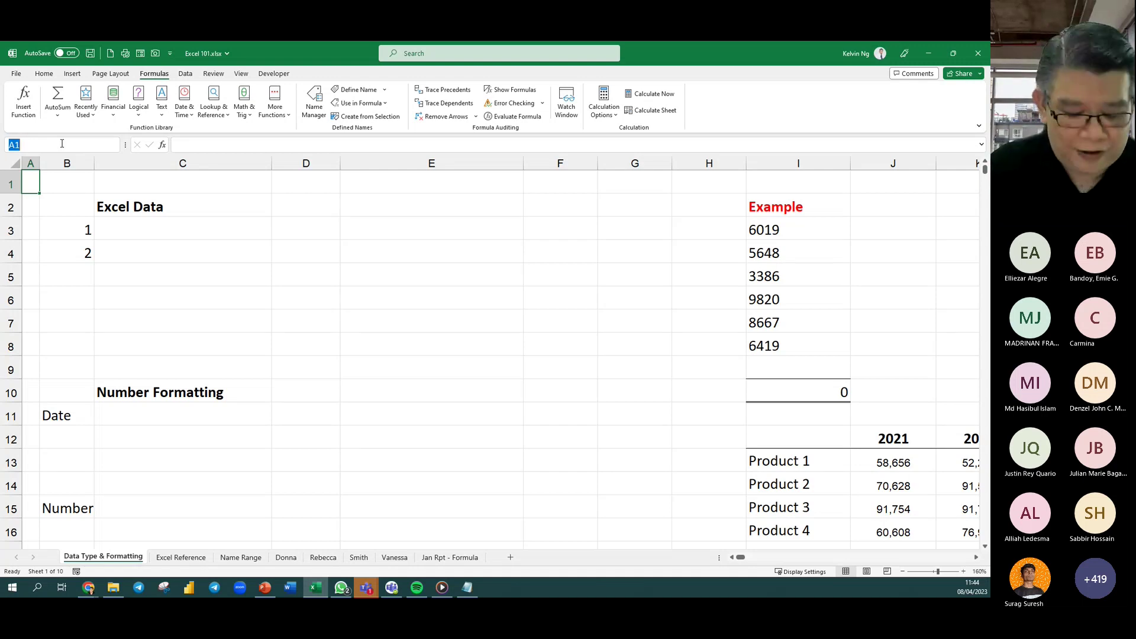
{"action": "type", "text": "az40000"}
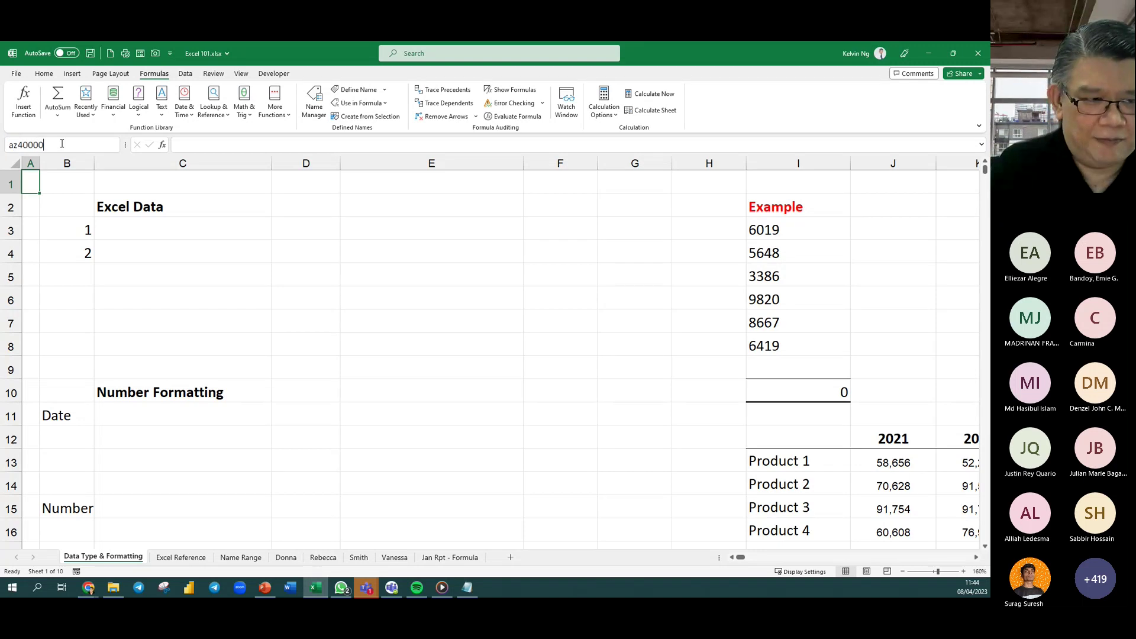
{"action": "key", "text": "Return"}
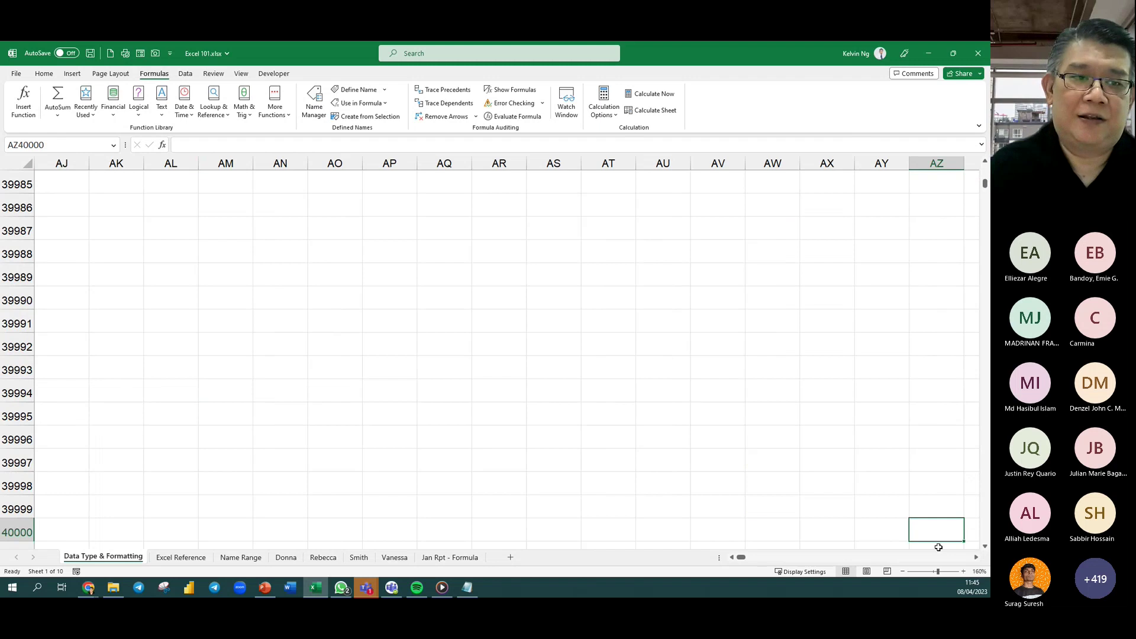
{"action": "left_click", "coordinate": [50, 148]}
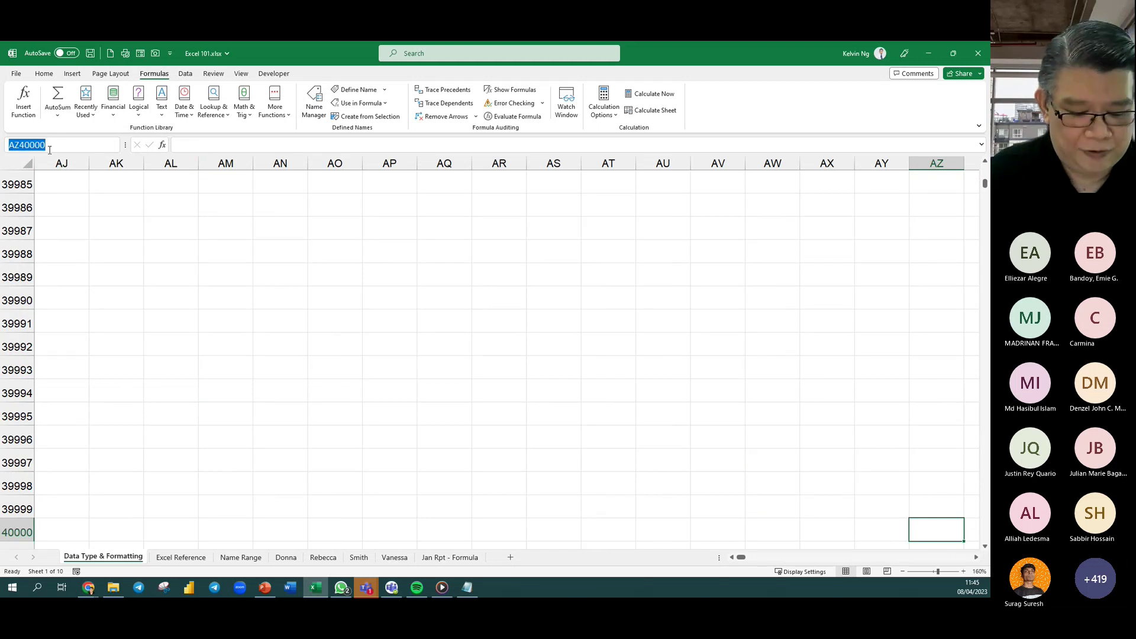
{"action": "type", "text": "a1"}
{"action": "key", "text": "Return"}
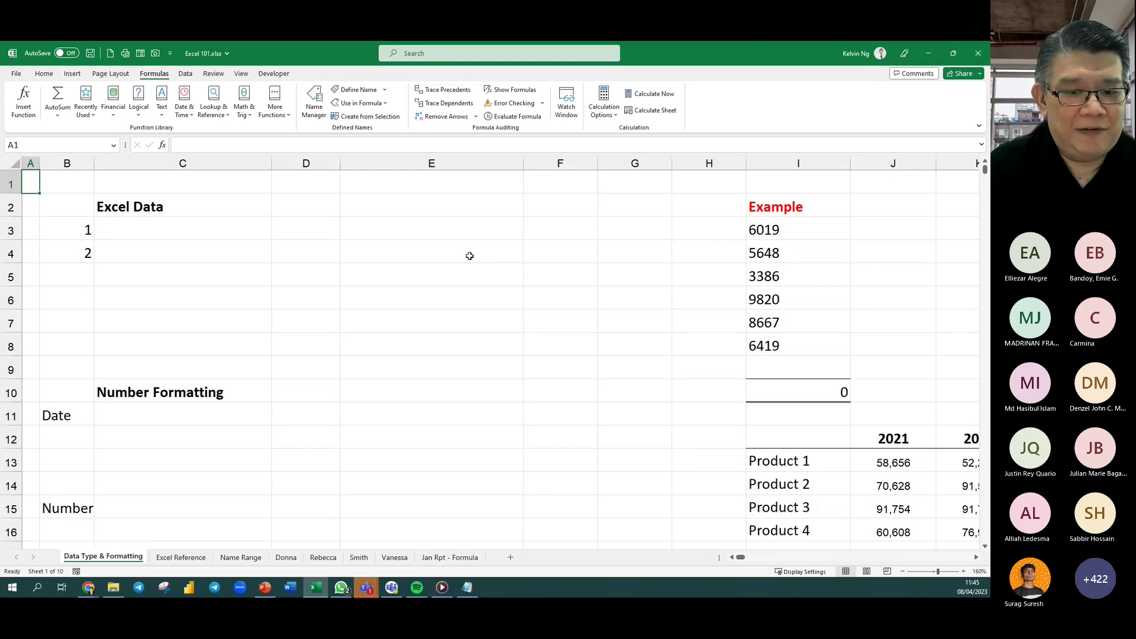
{"action": "left_click", "coordinate": [468, 163]}
{"action": "left_click", "coordinate": [44, 73]}
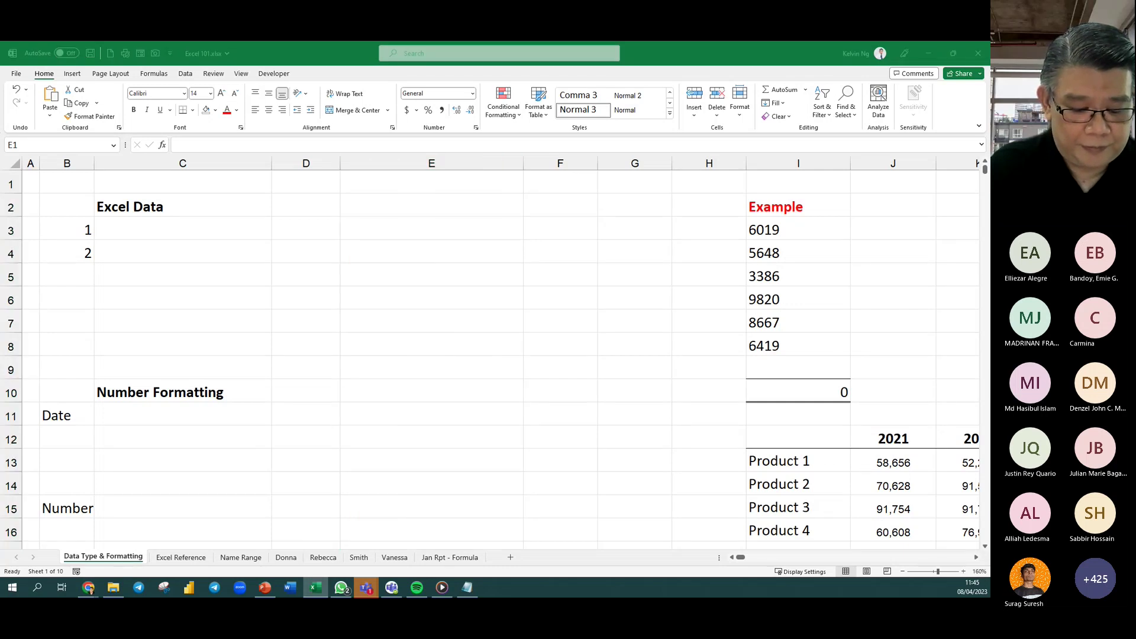
Switch to OneDrive in the browser and go up from the Excel 101 APAC Sharing folder to My files.
{"action": "key", "text": "alt+Tab"}
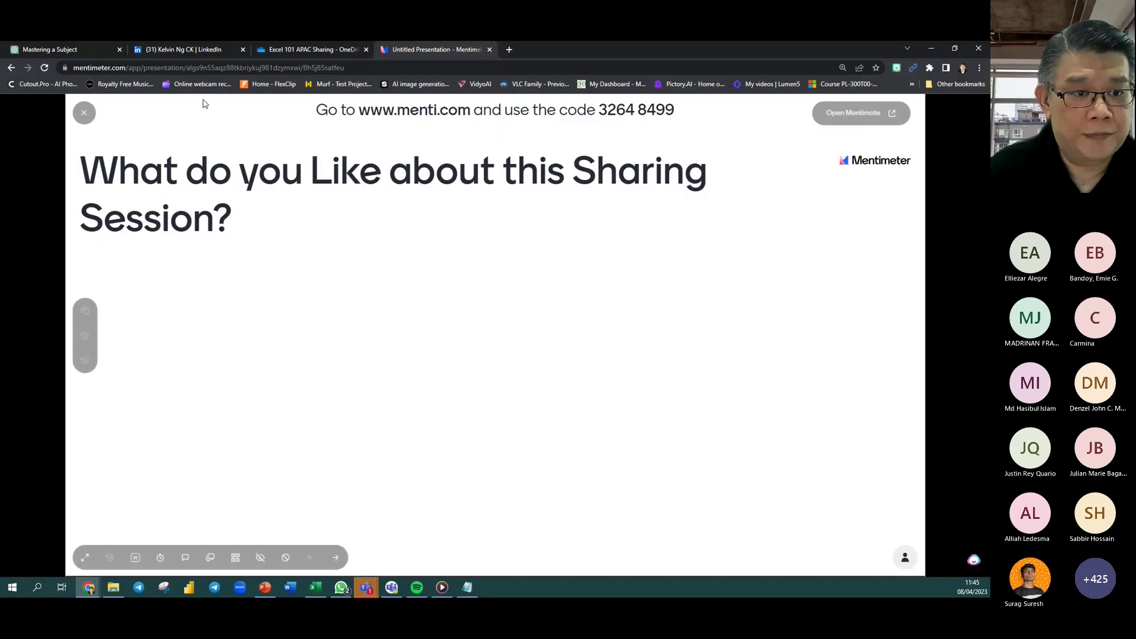
{"action": "left_click", "coordinate": [299, 49]}
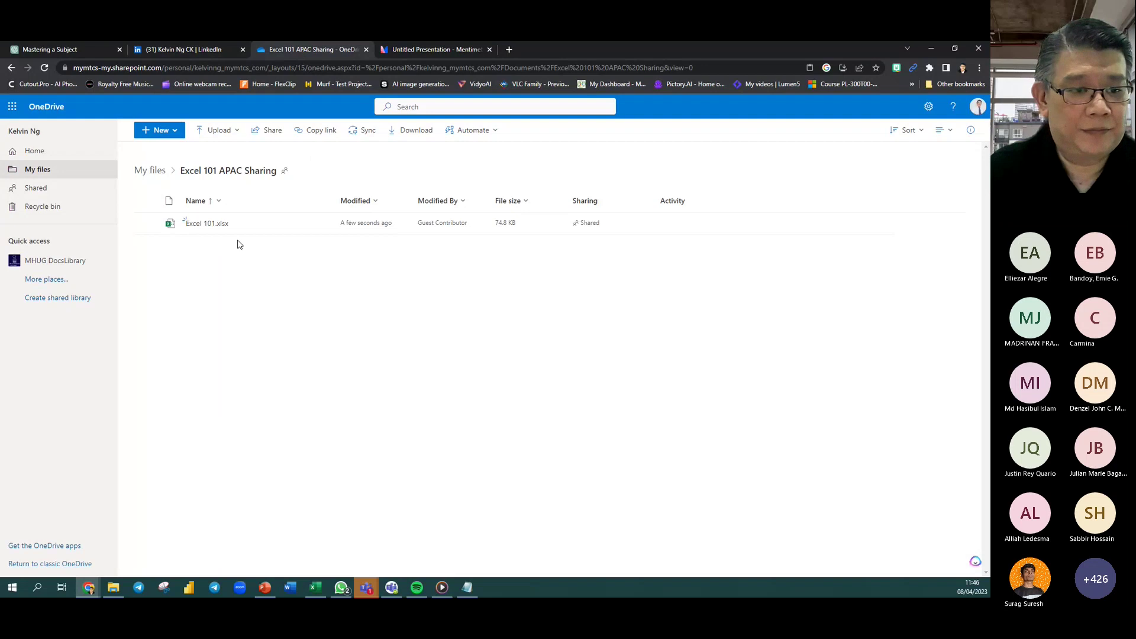
{"action": "right_click", "coordinate": [217, 172]}
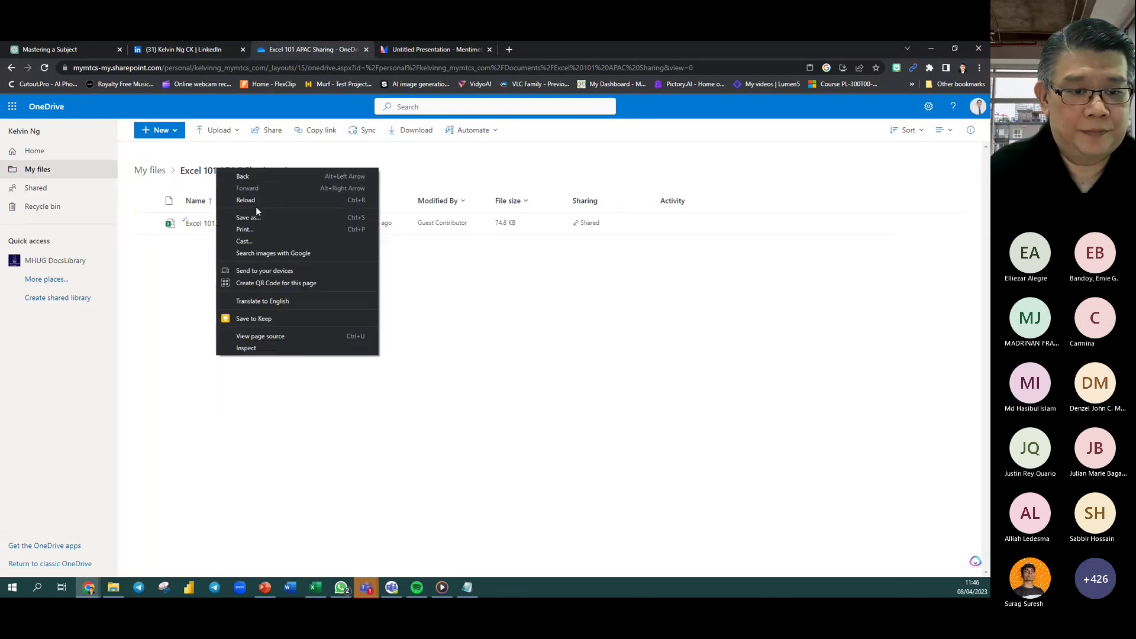
{"action": "left_click", "coordinate": [199, 176]}
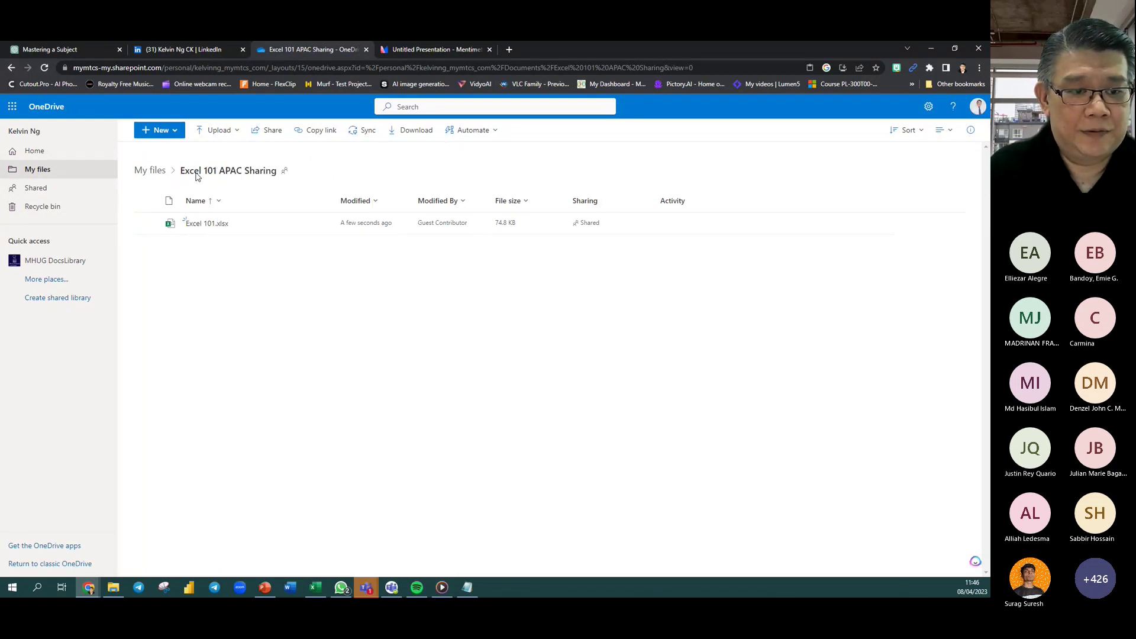
{"action": "left_click", "coordinate": [151, 171]}
Copy the sharing link of the Excel 101 APAC Sharing folder and switch to the Teams meeting window.
{"action": "right_click", "coordinate": [256, 277]}
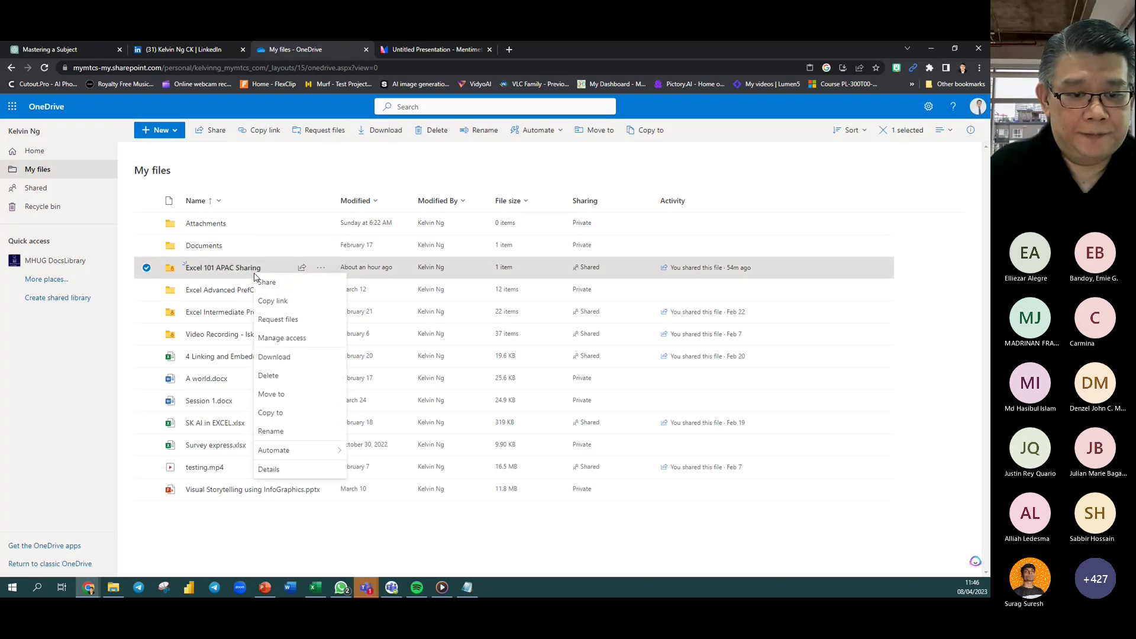
{"action": "left_click", "coordinate": [297, 304]}
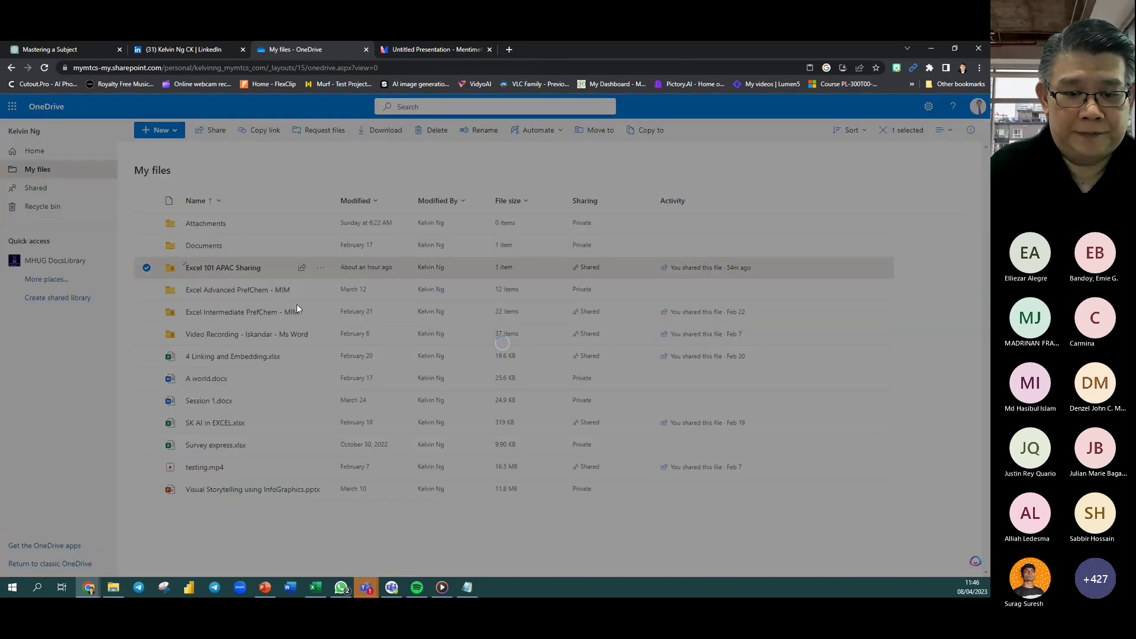
{"action": "left_click", "coordinate": [592, 343]}
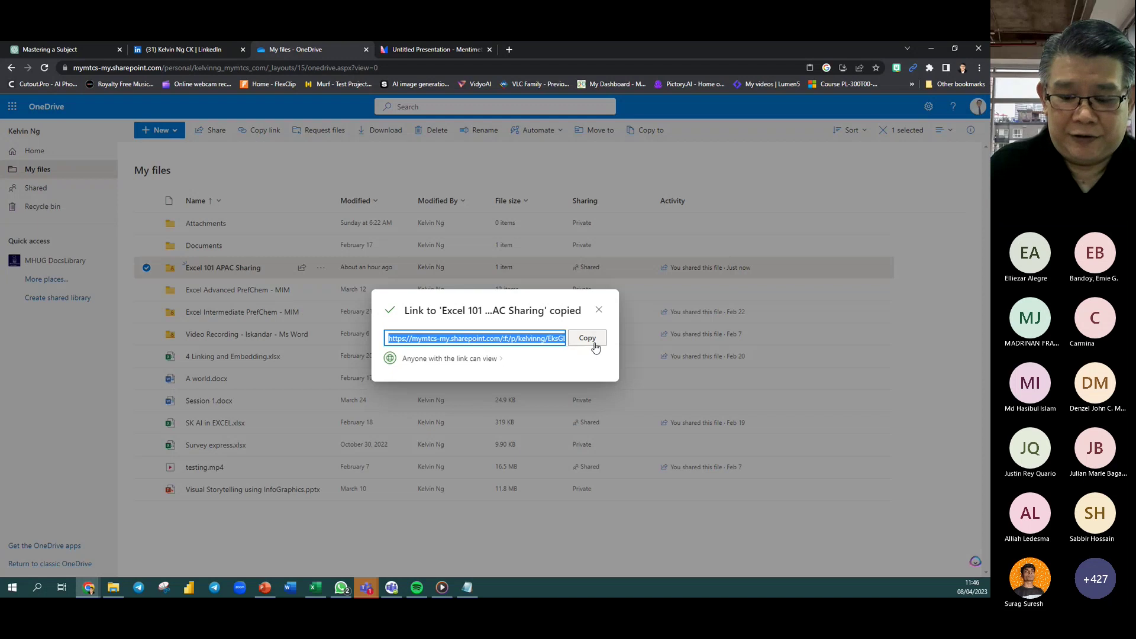
{"action": "key", "text": "alt+Tab"}
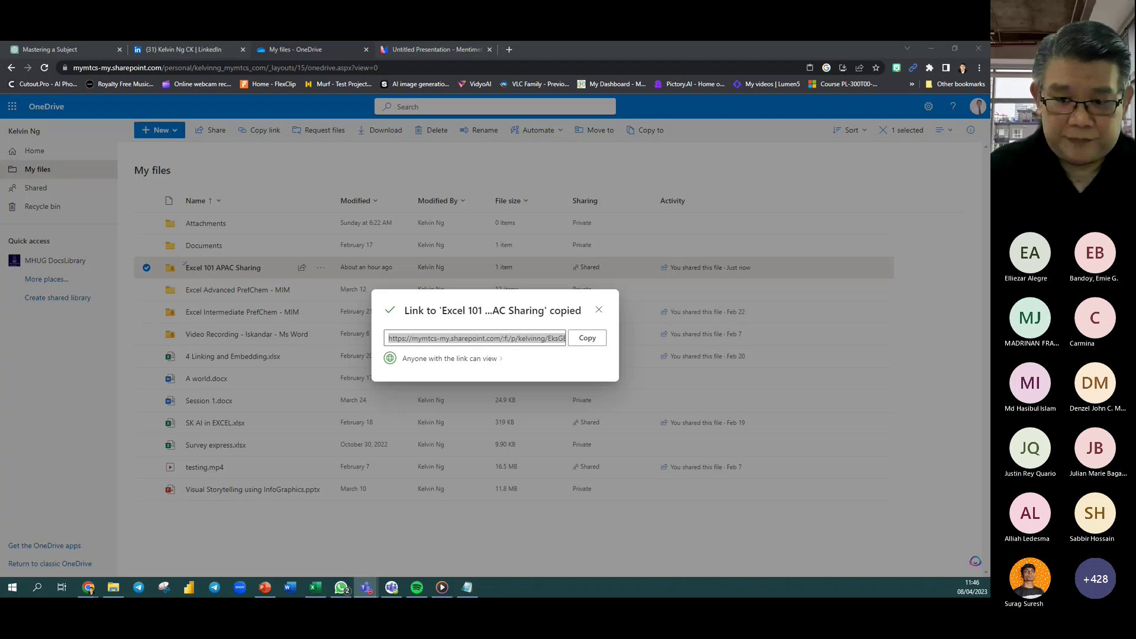
{"action": "left_click", "coordinate": [595, 340]}
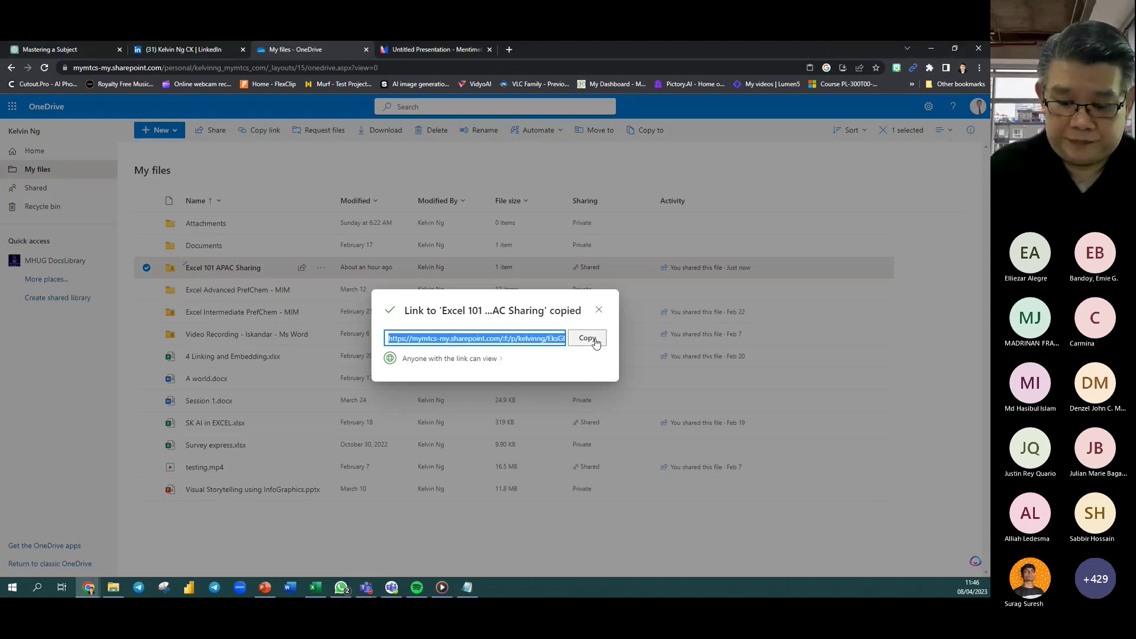
{"action": "key", "text": "alt+Tab"}
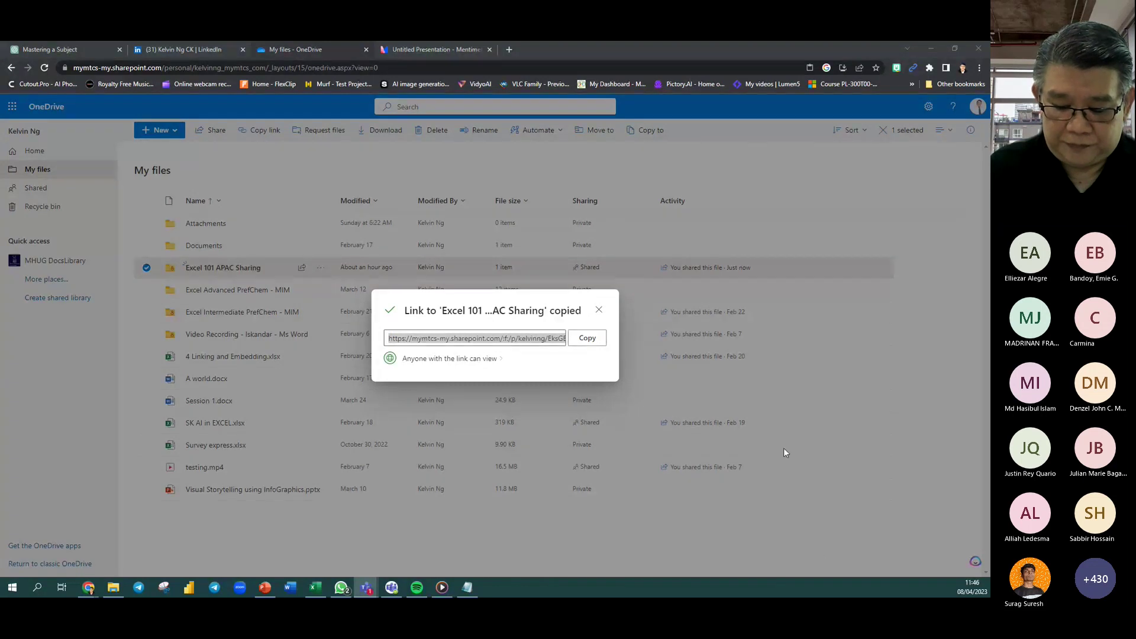
Change the folder's sharing link to Can edit for anyone, copy the updated link for the Teams meeting, and close the link dialog.
{"action": "left_click", "coordinate": [464, 343]}
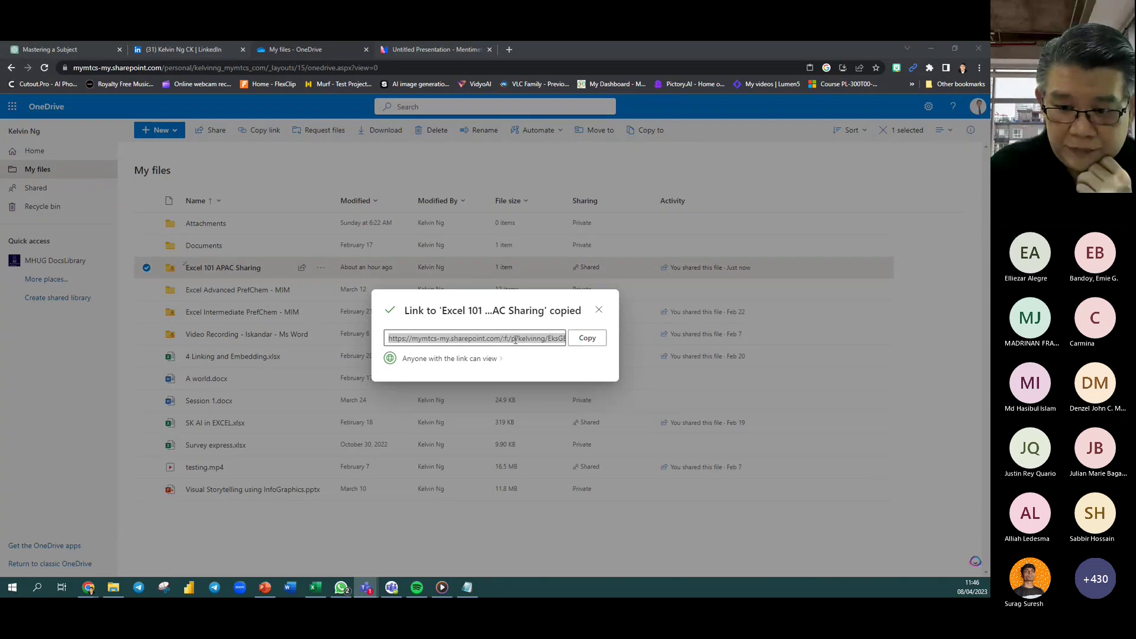
{"action": "left_click", "coordinate": [474, 358]}
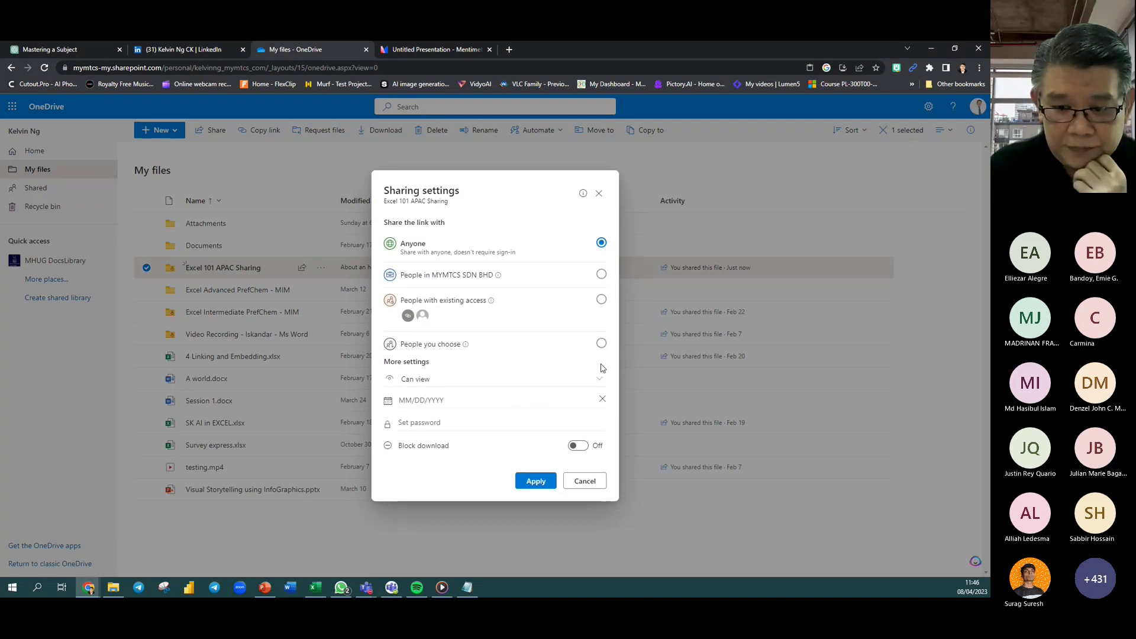
{"action": "left_click", "coordinate": [602, 382]}
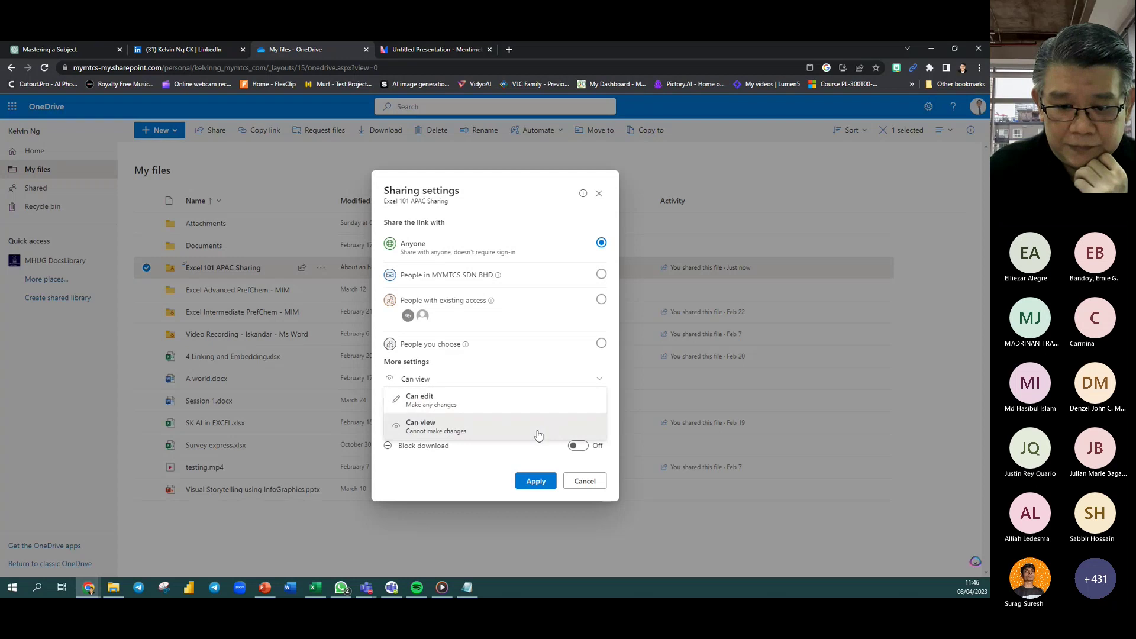
{"action": "left_click", "coordinate": [533, 403]}
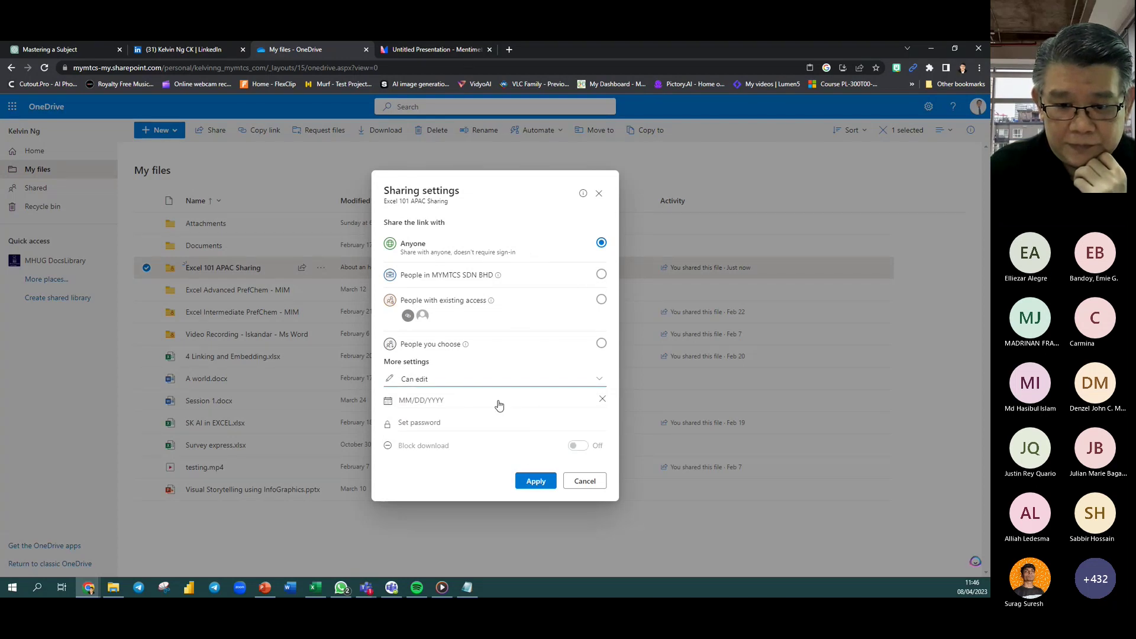
{"action": "left_click", "coordinate": [525, 485]}
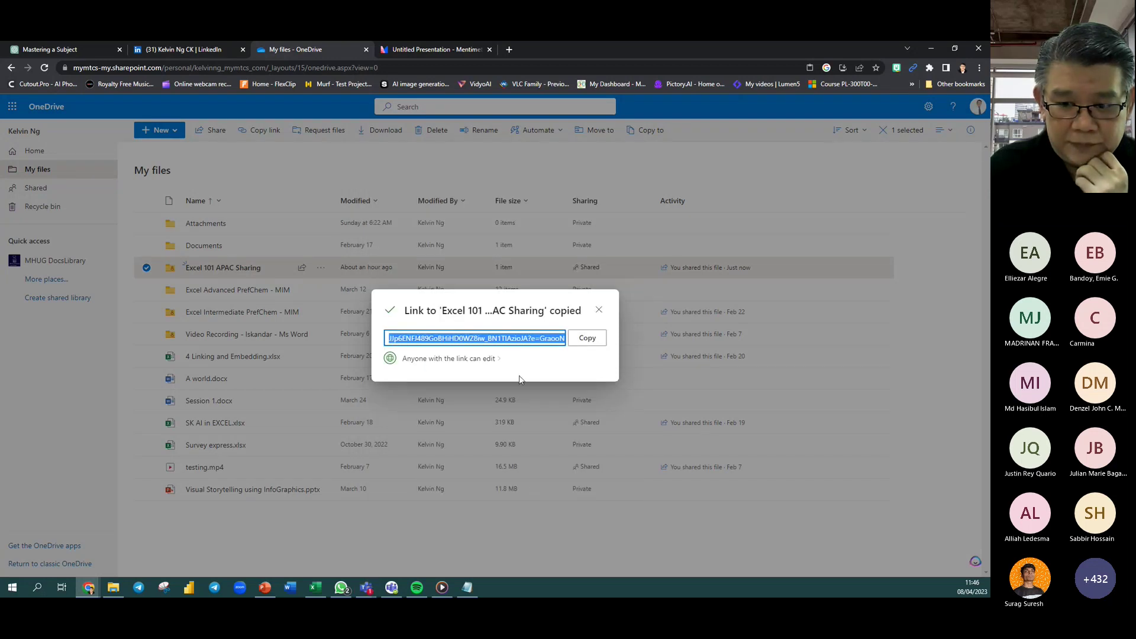
{"action": "left_click", "coordinate": [587, 338]}
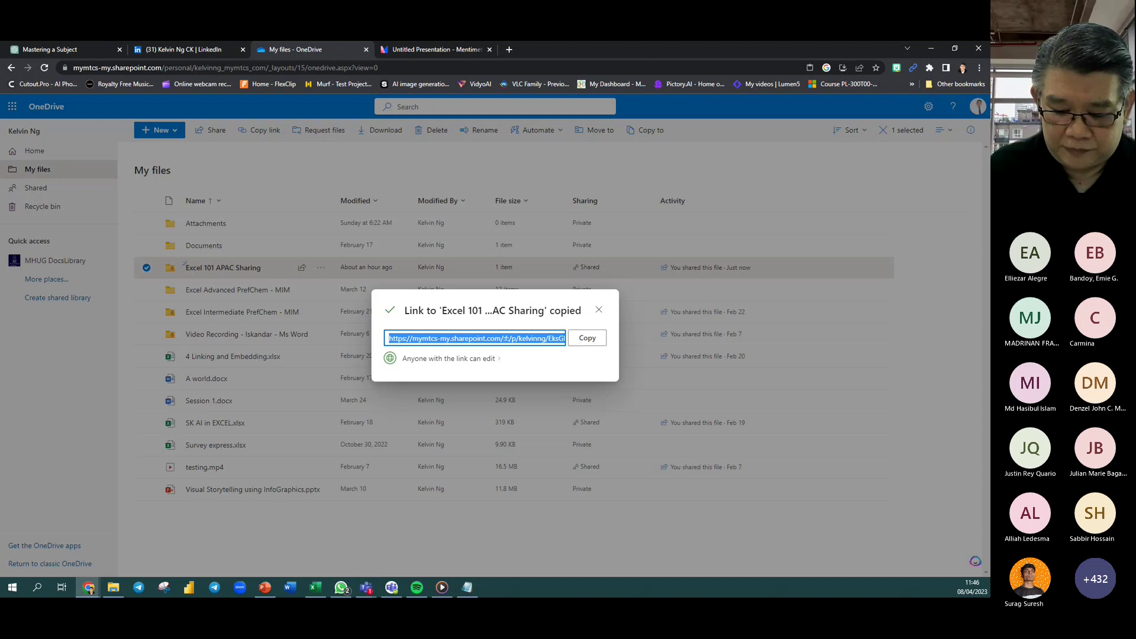
{"action": "key", "text": "alt+Tab"}
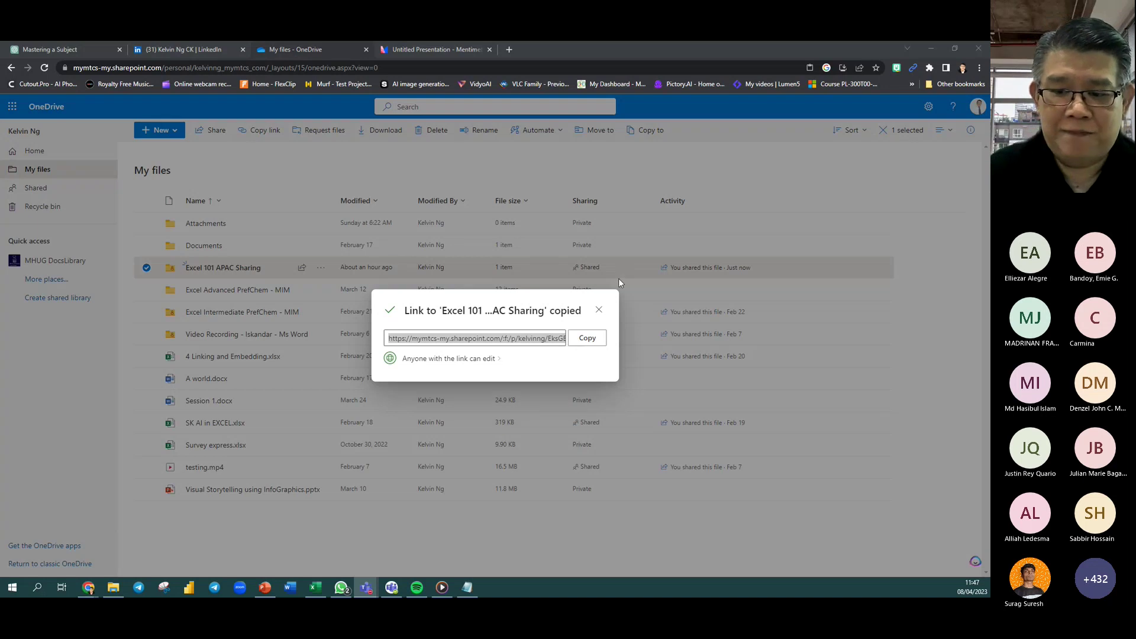
{"action": "left_click", "coordinate": [599, 309]}
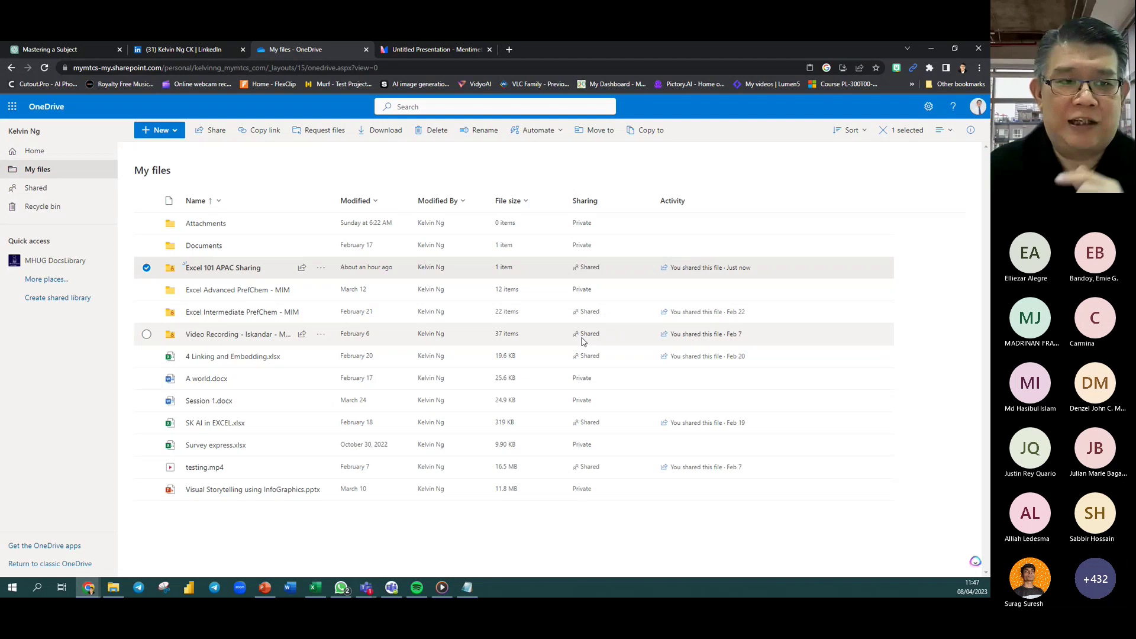
Switch to the Excel 101 workbook and show the Excel Data section of the Data Type & Formatting sheet enlarged, with cell B2 selected.
{"action": "left_click", "coordinate": [979, 69]}
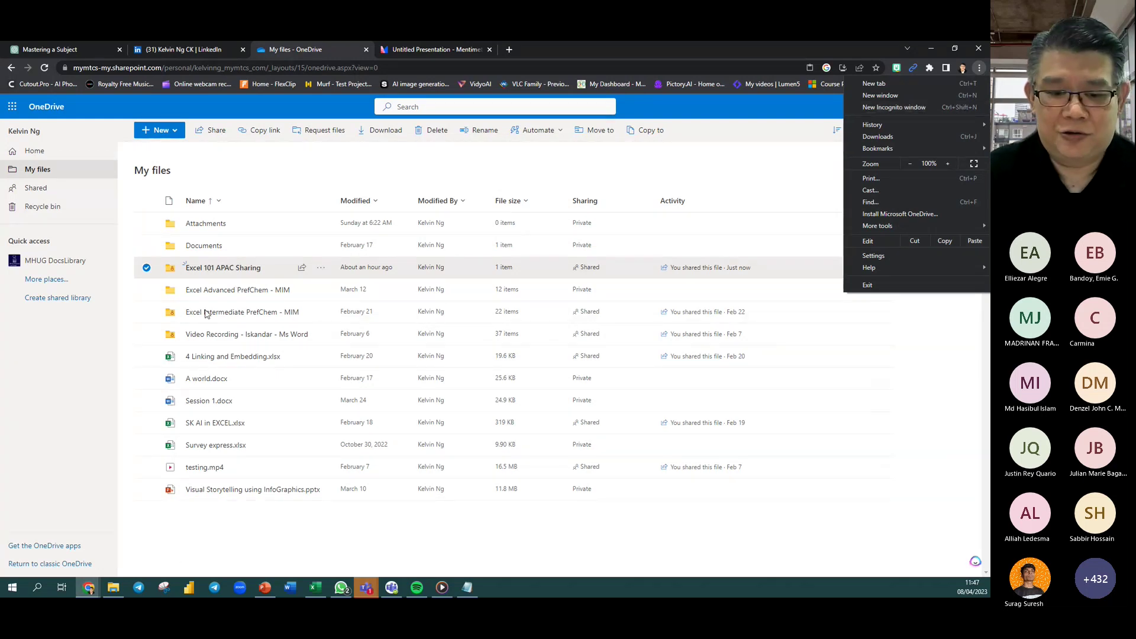
{"action": "left_click", "coordinate": [315, 588]}
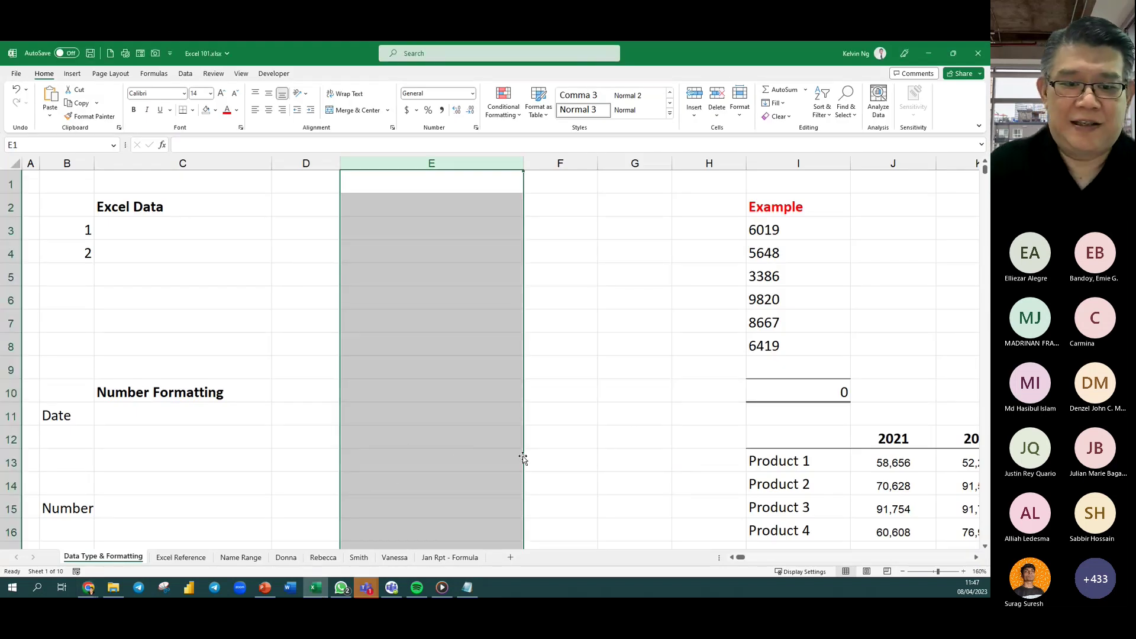
{"action": "left_click", "coordinate": [132, 229]}
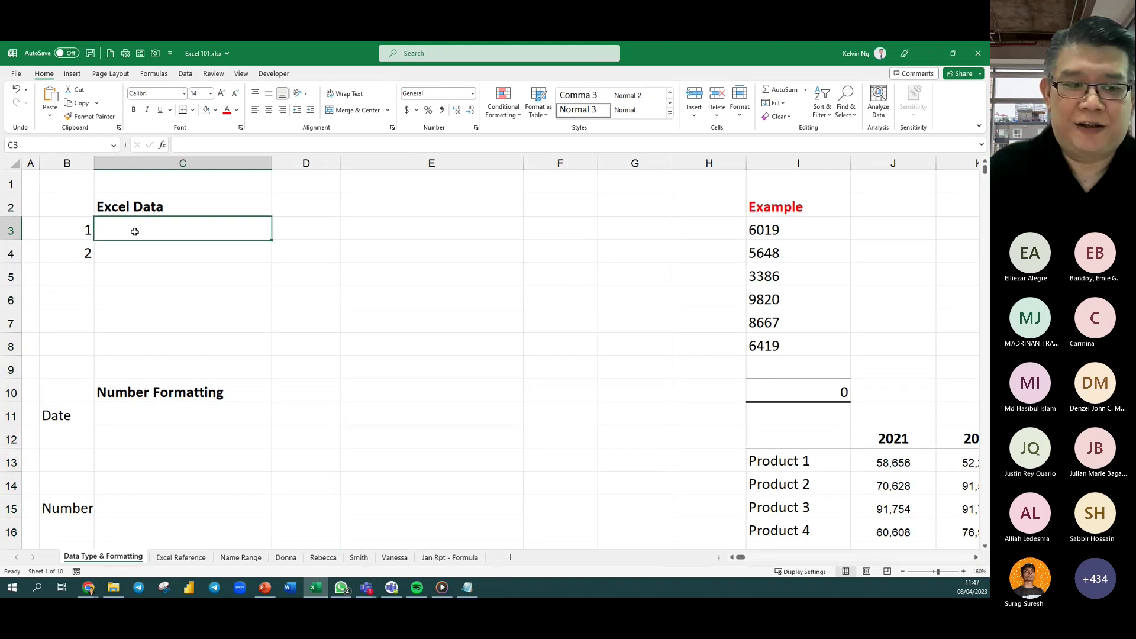
{"action": "left_click", "coordinate": [61, 206]}
{"action": "scroll", "coordinate": [67, 230], "scroll_direction": "up", "scroll_amount": 7, "text": "ctrl"}
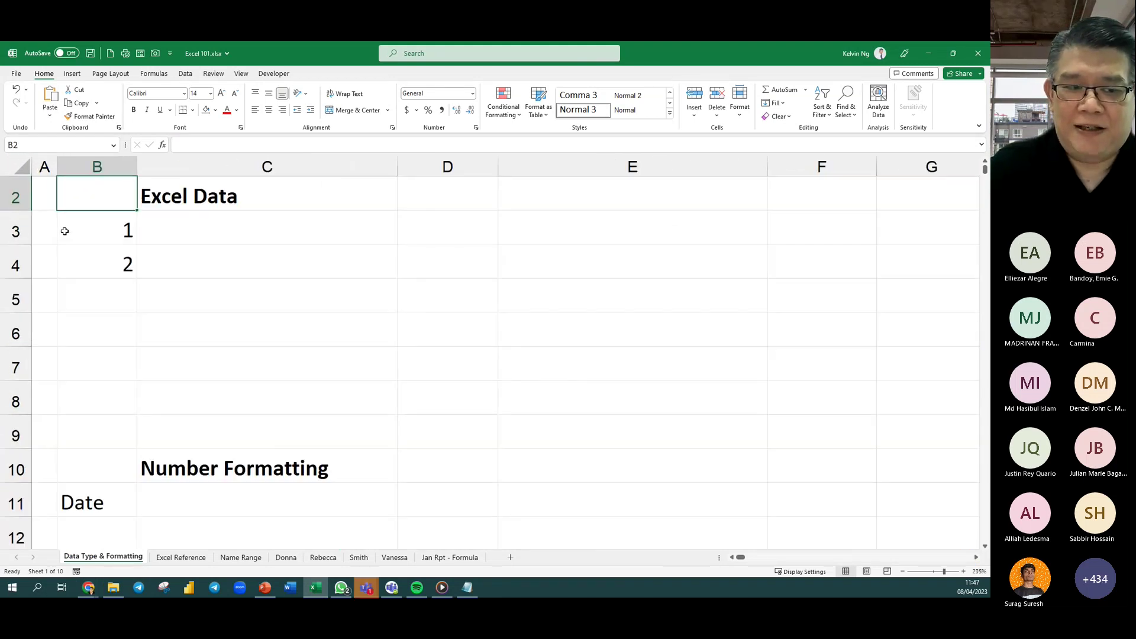
{"action": "scroll", "coordinate": [321, 343], "scroll_direction": "up", "scroll_amount": 1}
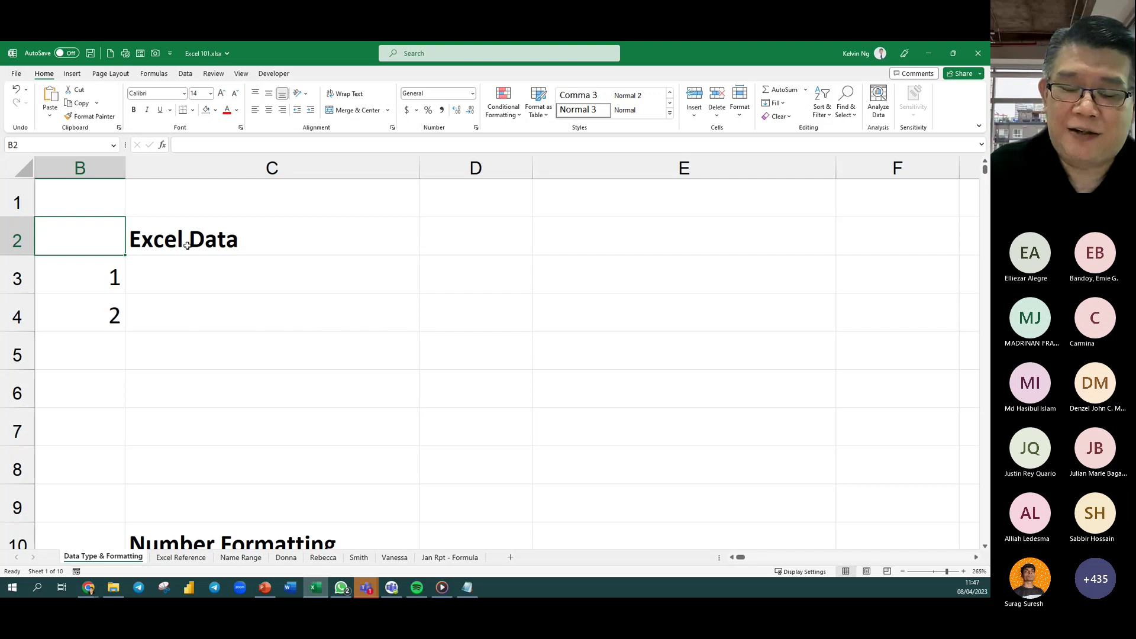
List the two Excel data types as Text in cell C3 and Number in C4, and select both entries.
{"action": "left_click", "coordinate": [231, 277]}
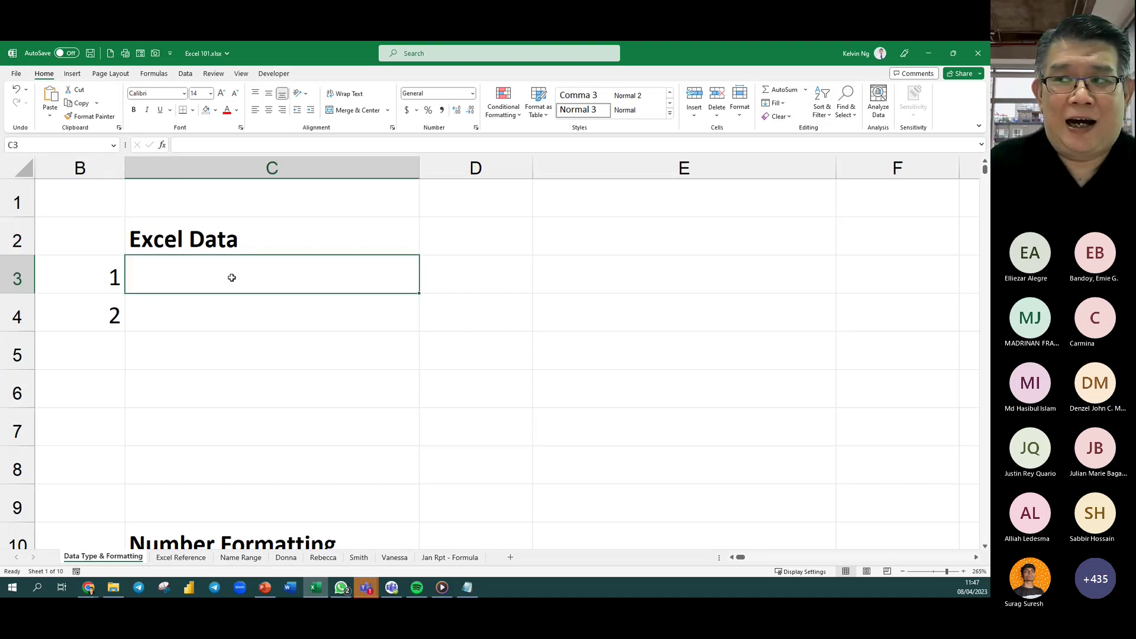
{"action": "type", "text": "Text"}
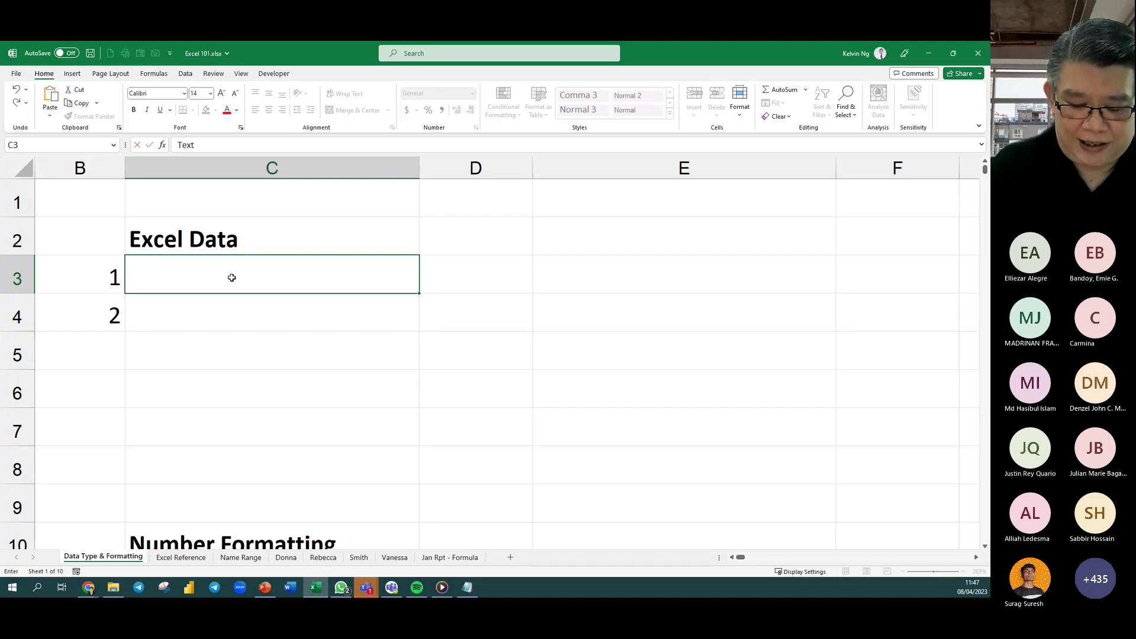
{"action": "key", "text": "Return"}
{"action": "type", "text": "Number"}
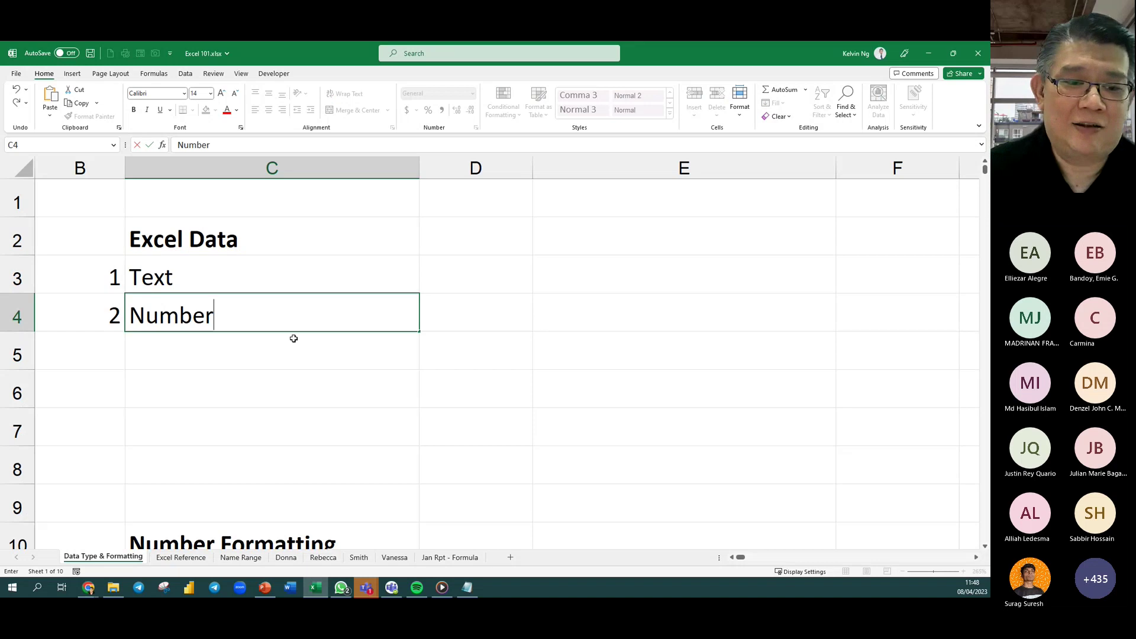
{"action": "left_click", "coordinate": [315, 357]}
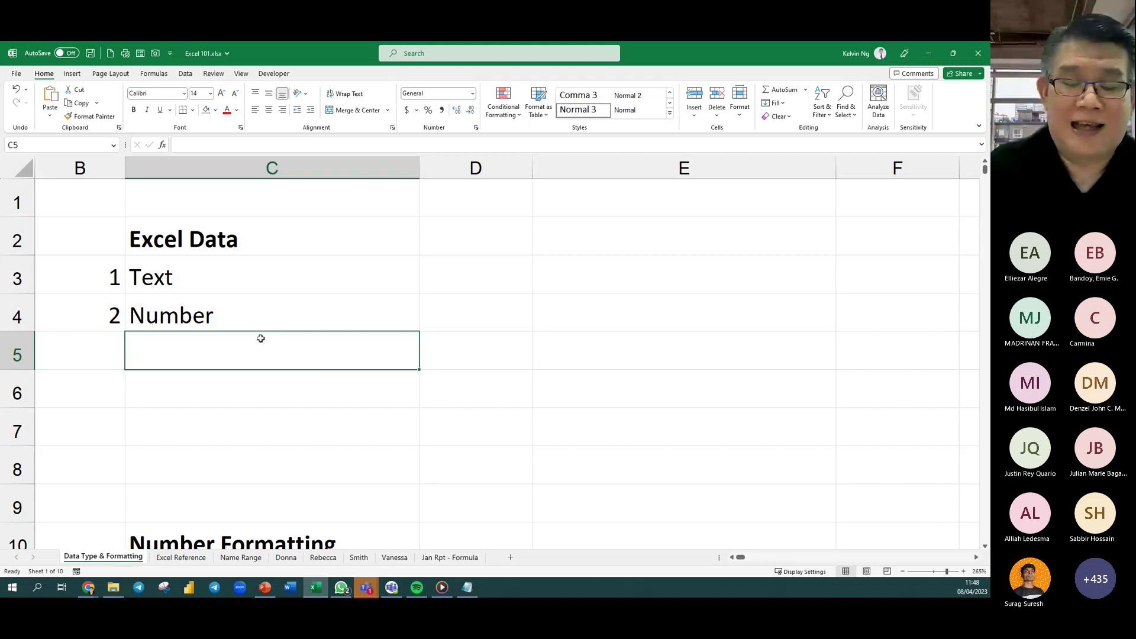
{"action": "left_click_drag", "start_coordinate": [245, 286], "coordinate": [243, 317]}
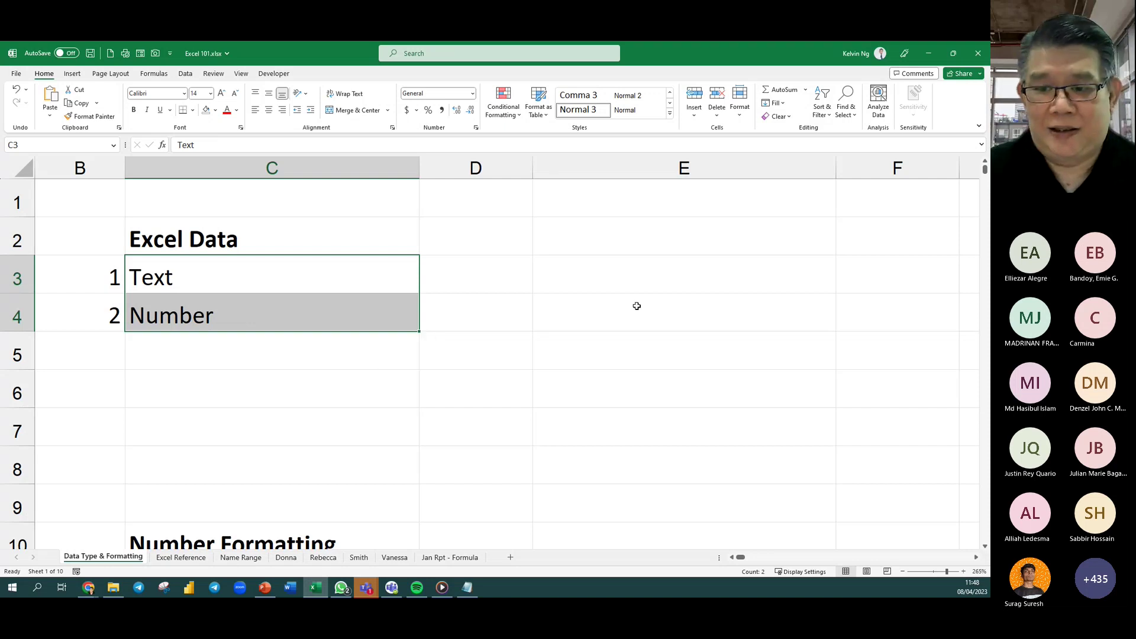
{"action": "left_click", "coordinate": [636, 238]}
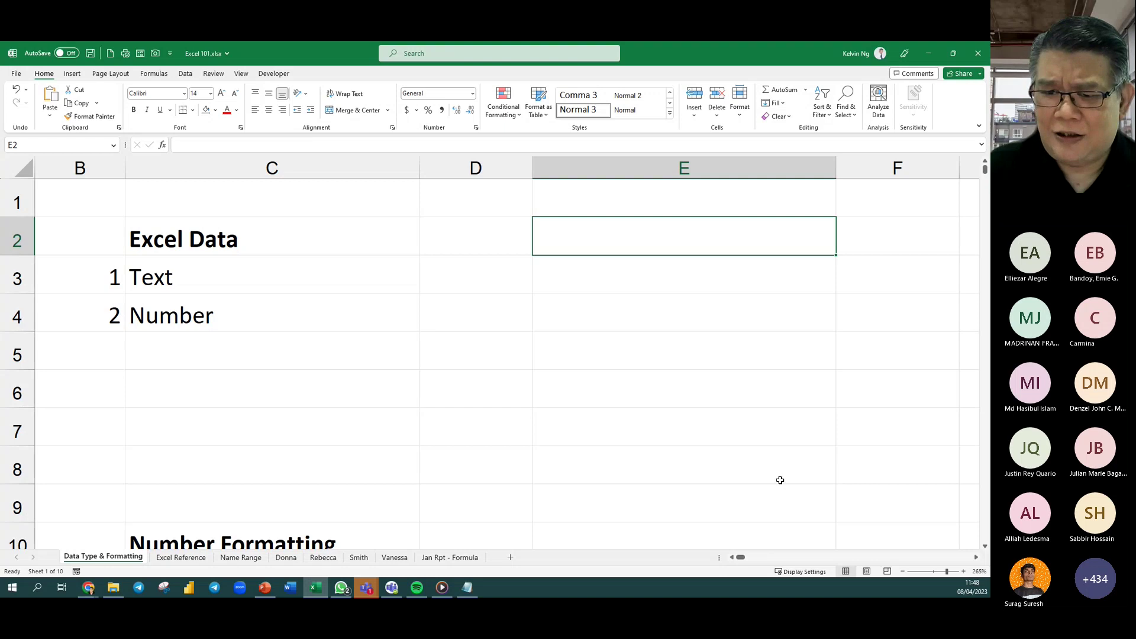
{"action": "scroll", "coordinate": [779, 479], "scroll_direction": "down", "scroll_amount": 2}
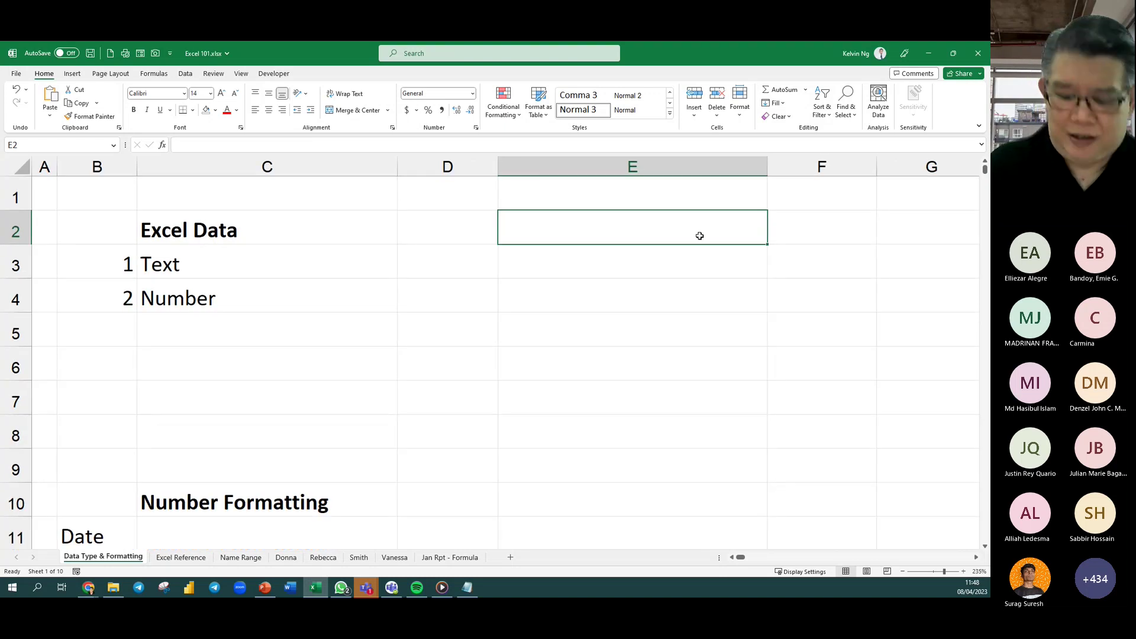
{"action": "key", "text": "Right"}
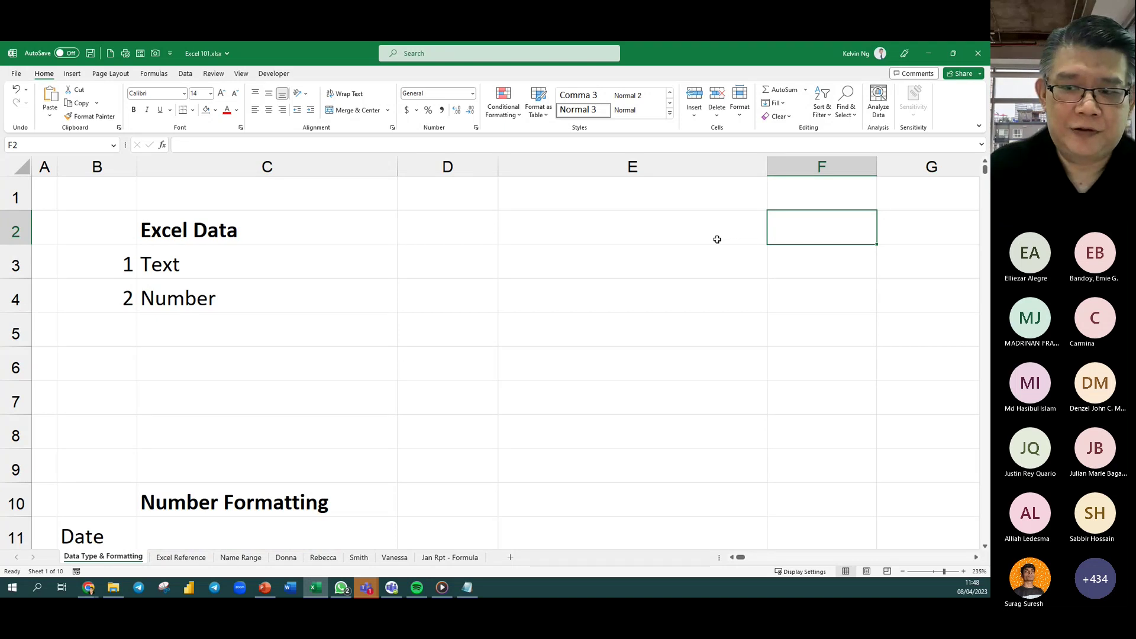
{"action": "left_click", "coordinate": [716, 237]}
{"action": "key", "text": "Right"}
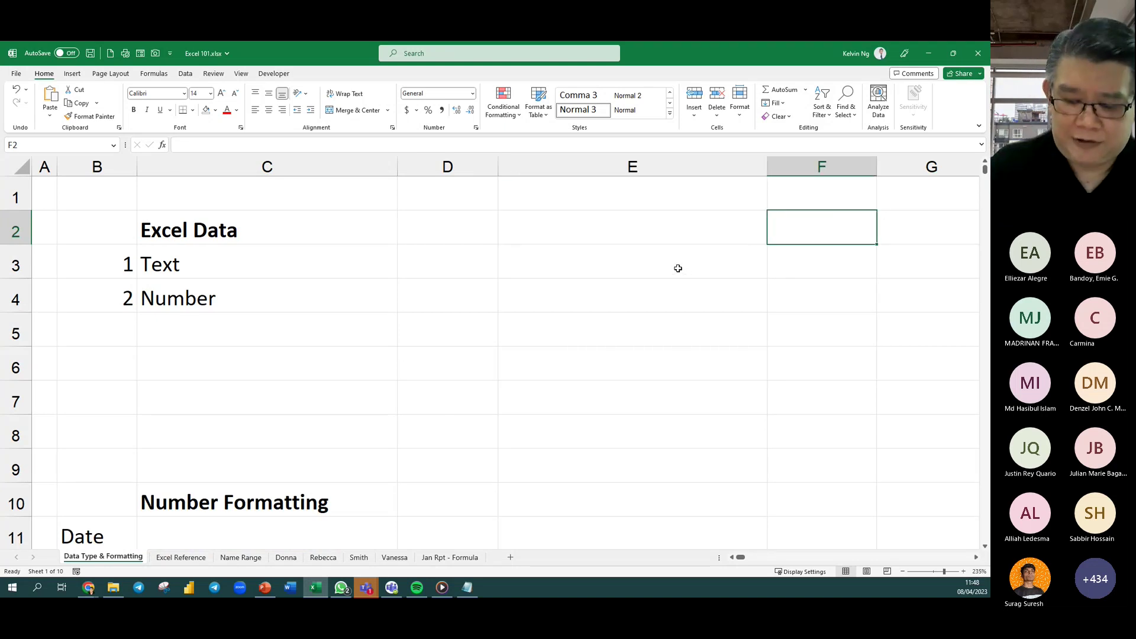
{"action": "type", "text": "600"}
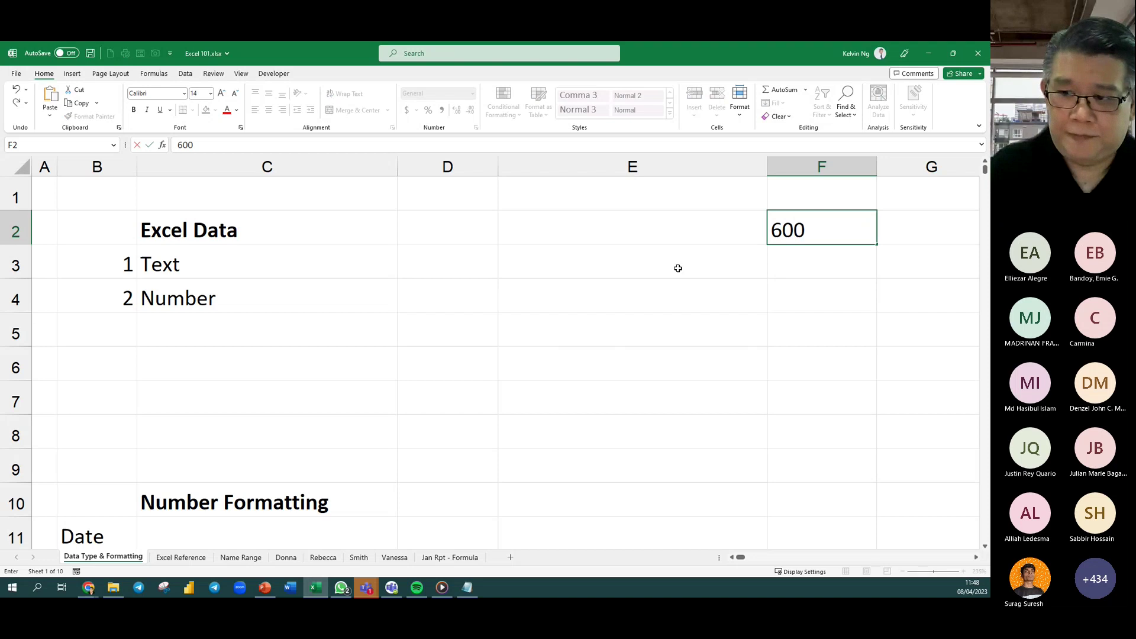
{"action": "key", "text": "Escape"}
Enter 6000 in cell E2, marking the number format and alignment commands with red annotations on the magnified screen before committing it.
{"action": "left_click", "coordinate": [601, 230]}
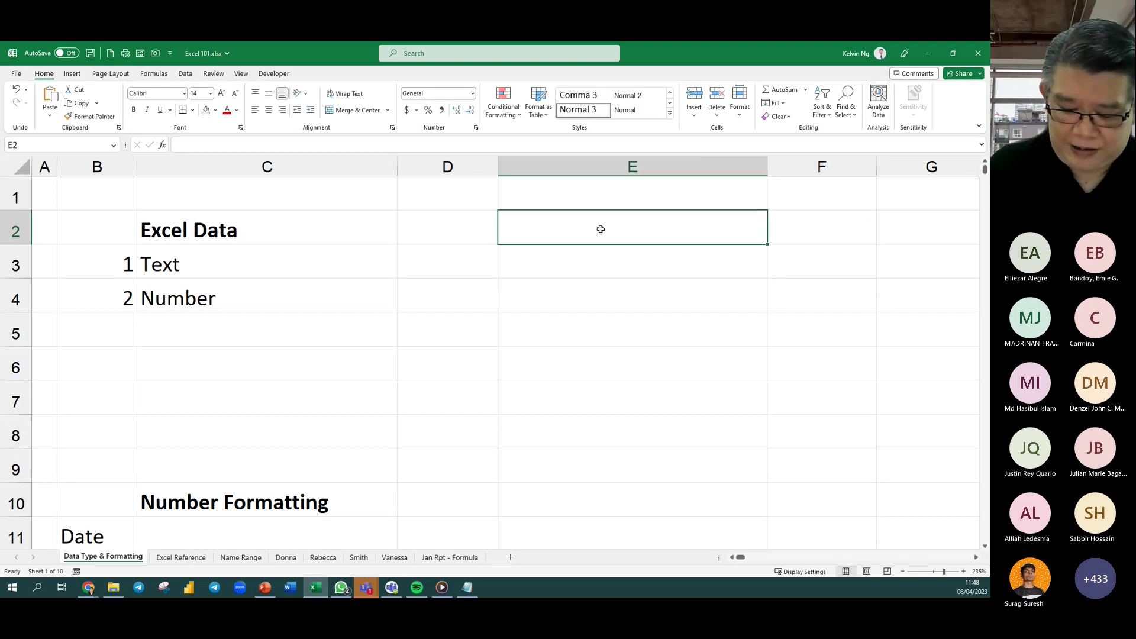
{"action": "type", "text": "6000"}
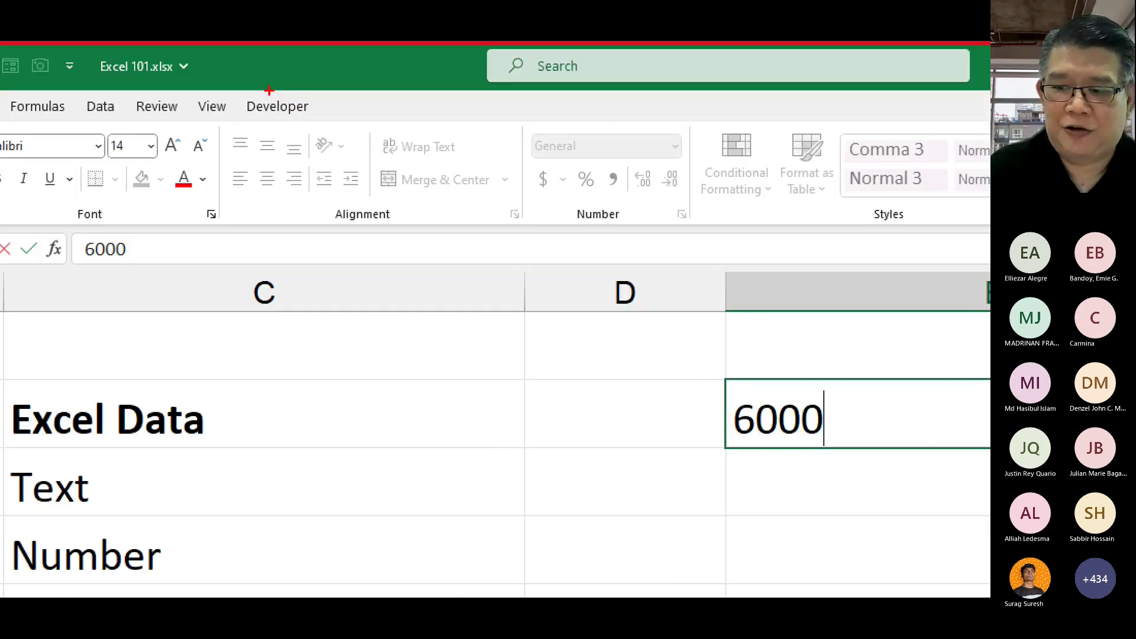
{"action": "left_click_drag", "start_coordinate": [743, 385], "coordinate": [602, 159]}
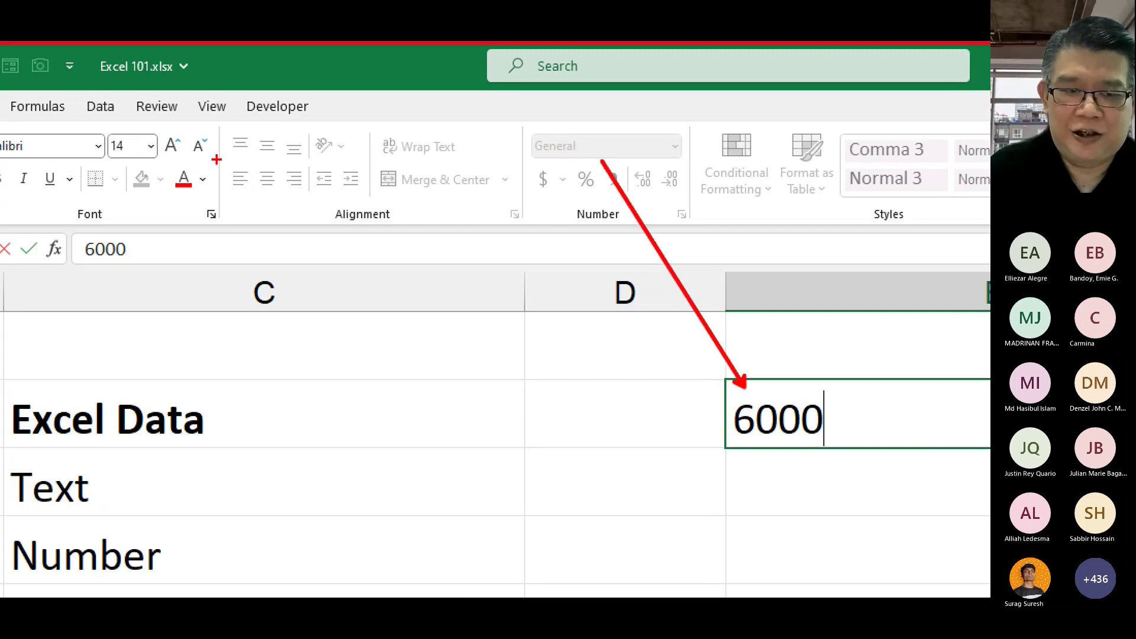
{"action": "left_click_drag", "start_coordinate": [217, 159], "coordinate": [745, 399]}
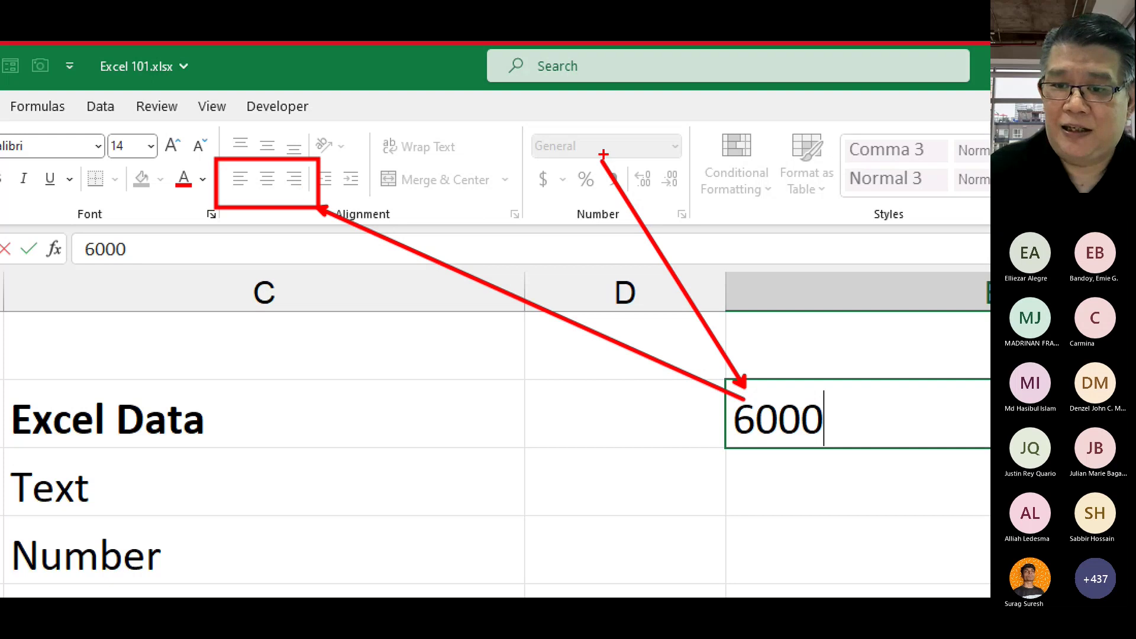
{"action": "key", "text": "Escape"}
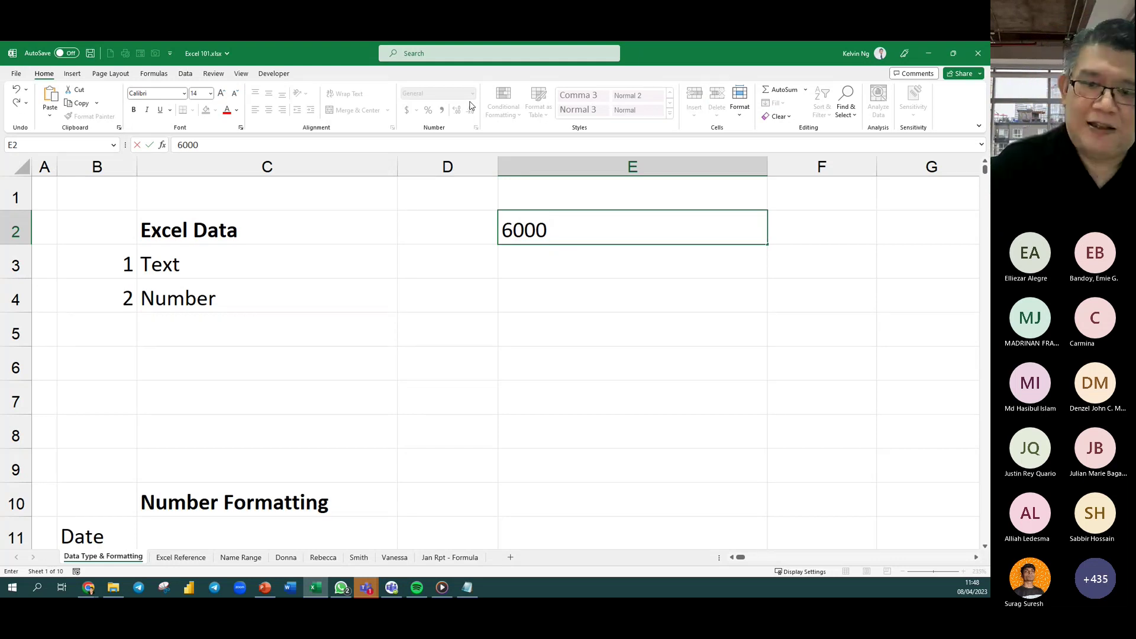
{"action": "key", "text": "Return"}
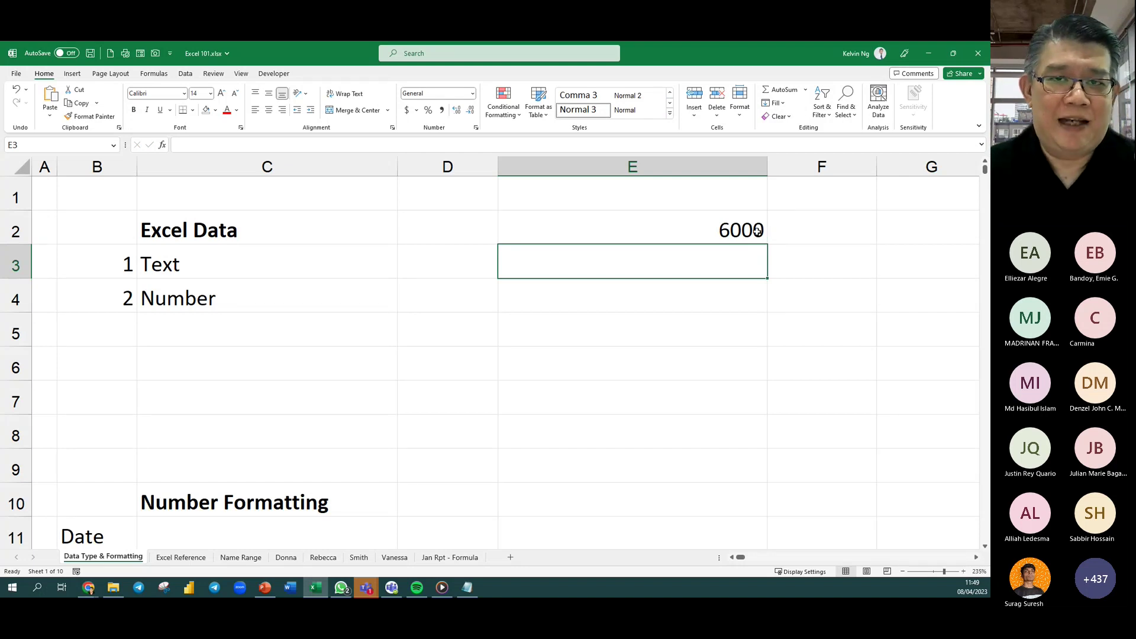
Enter a sample first name in cell E3 and the same name in capitals followed directly by 6000 in E4.
{"action": "double_click", "coordinate": [631, 260]}
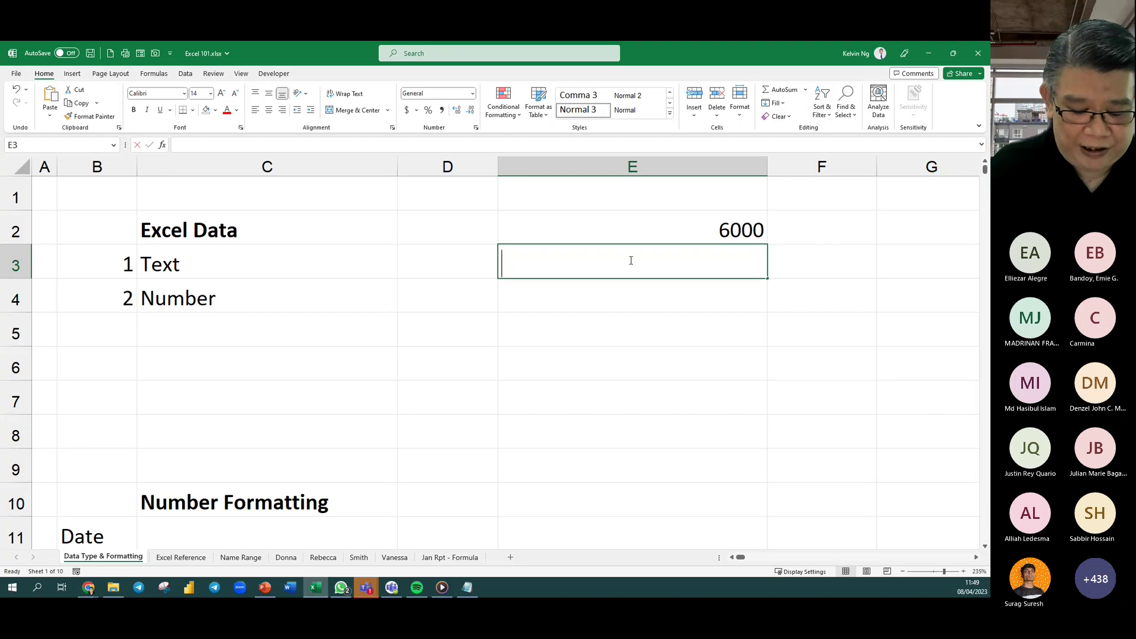
{"action": "type", "text": "Andi"}
{"action": "key", "text": "Return"}
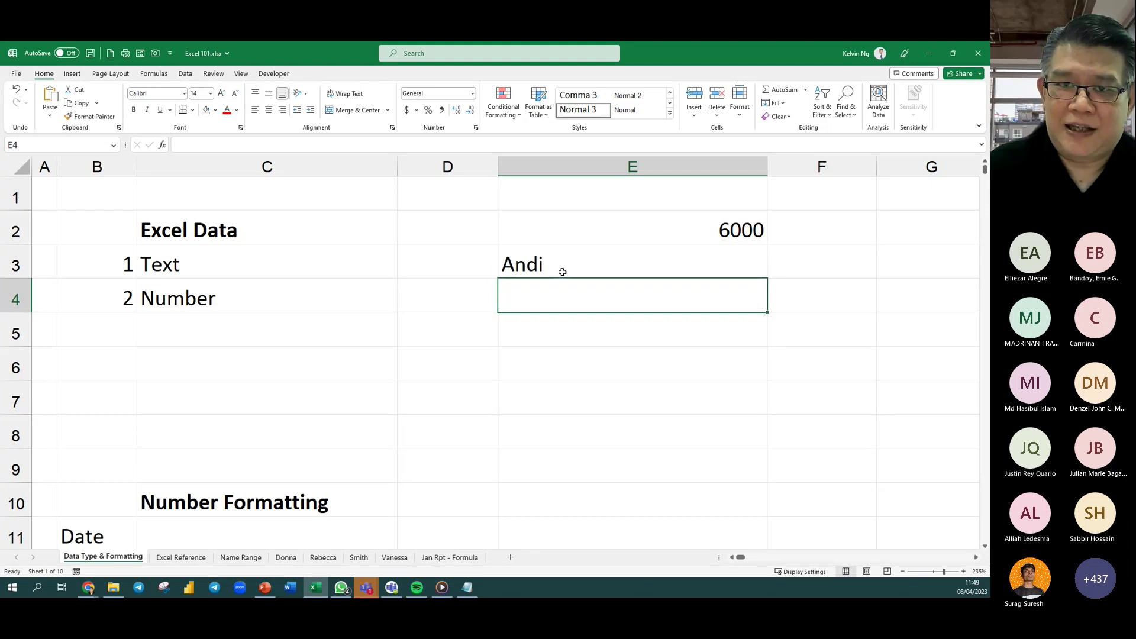
{"action": "type", "text": "ANDI600"}
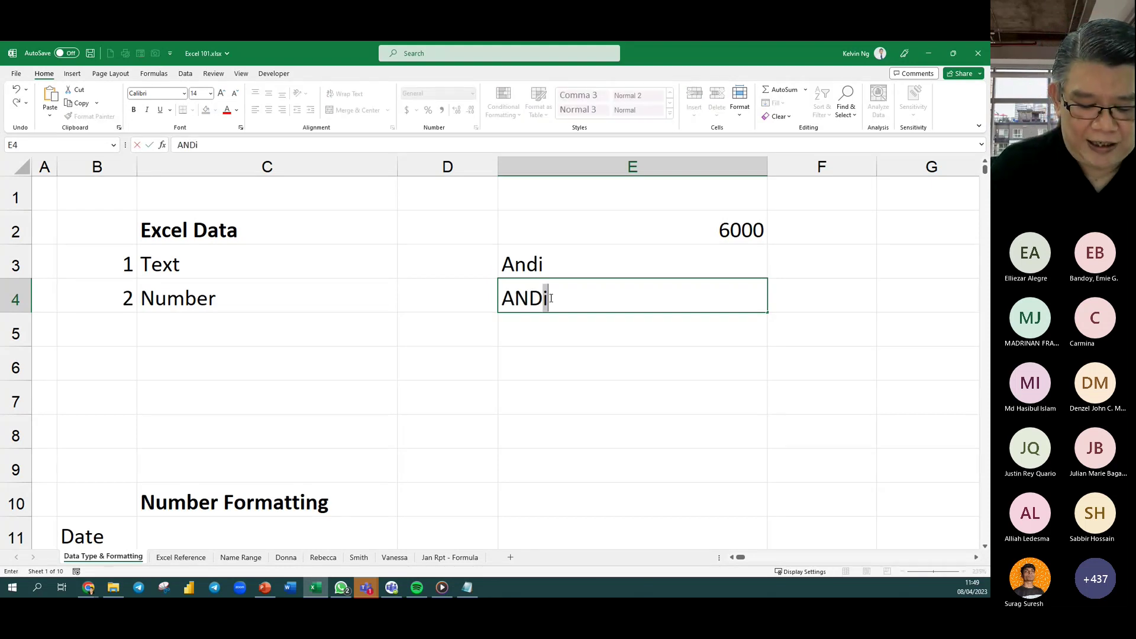
{"action": "type", "text": "0"}
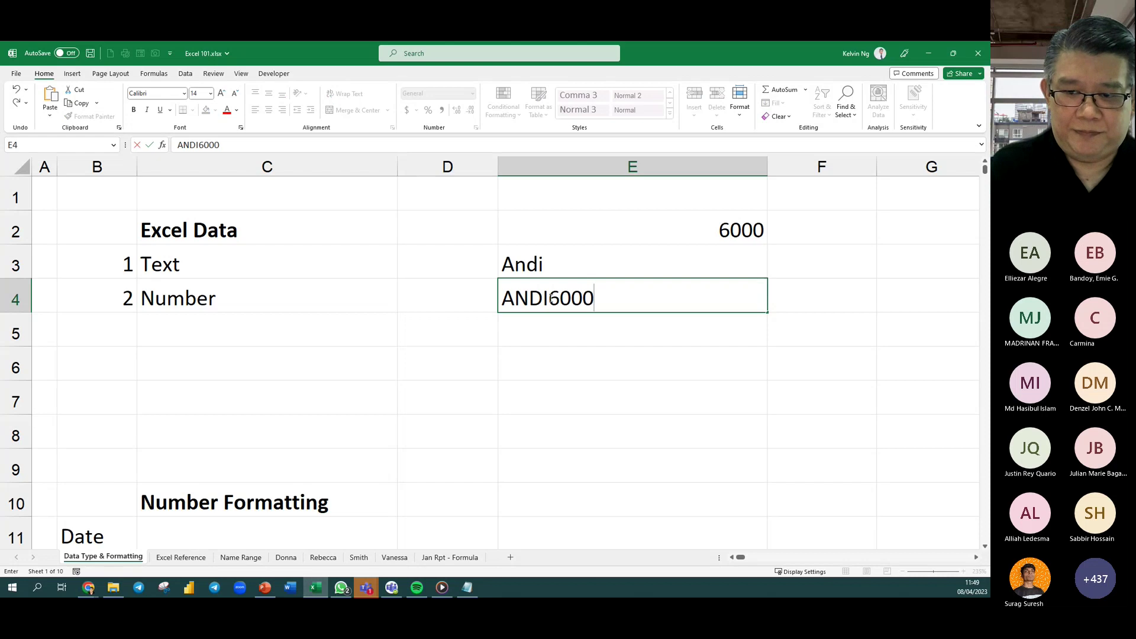
{"action": "key", "text": "Return"}
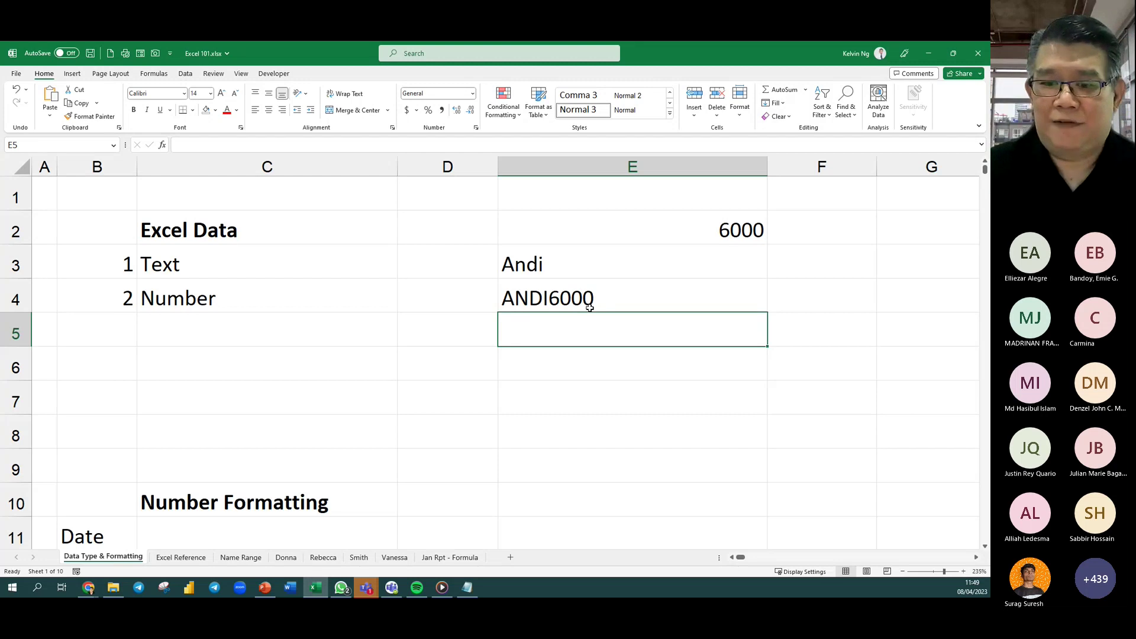
Enter 002000 as text in cell E5 by putting an apostrophe in front of it.
{"action": "type", "text": "'00200"}
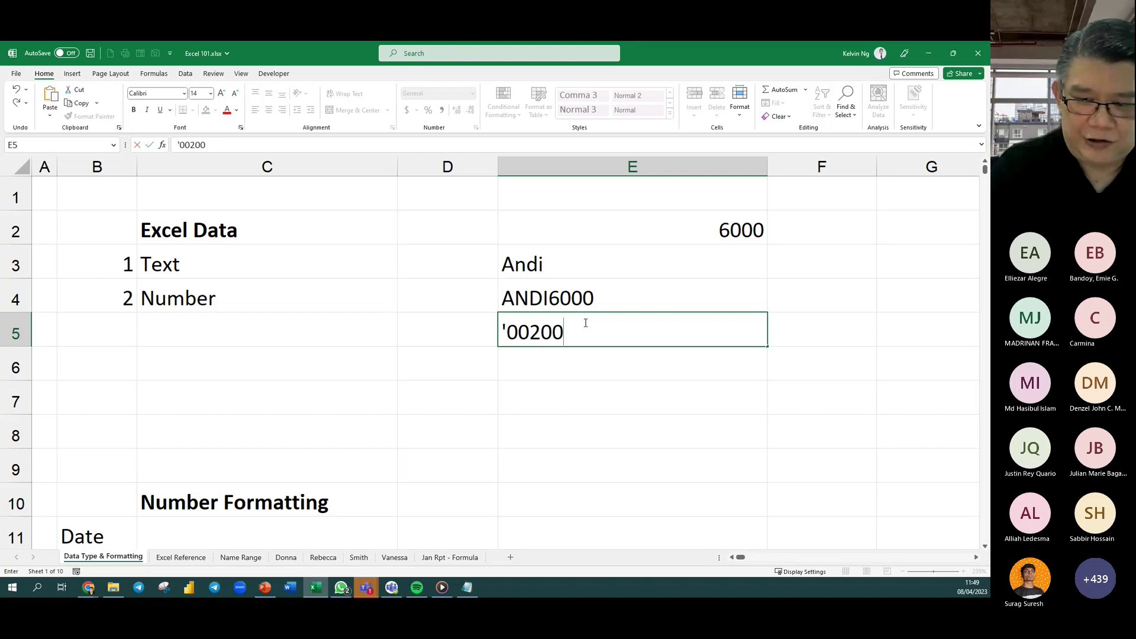
{"action": "type", "text": "0"}
{"action": "key", "text": "Return"}
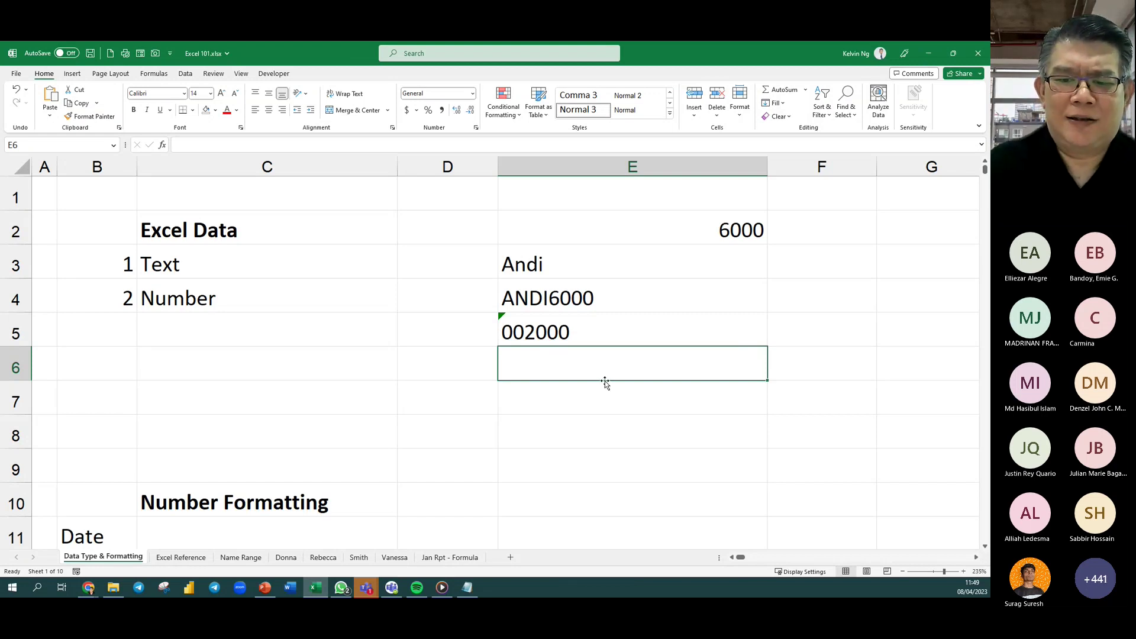
Total the sample entries in cell E7 with AutoSum over E2:E6.
{"action": "left_click", "coordinate": [637, 401]}
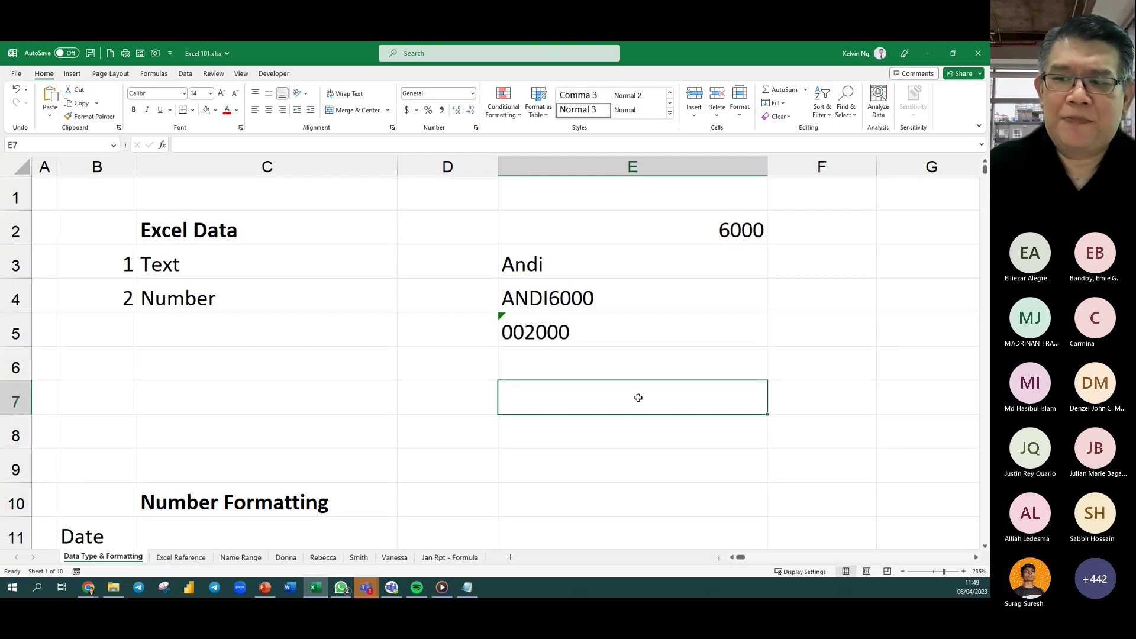
{"action": "left_click", "coordinate": [781, 90]}
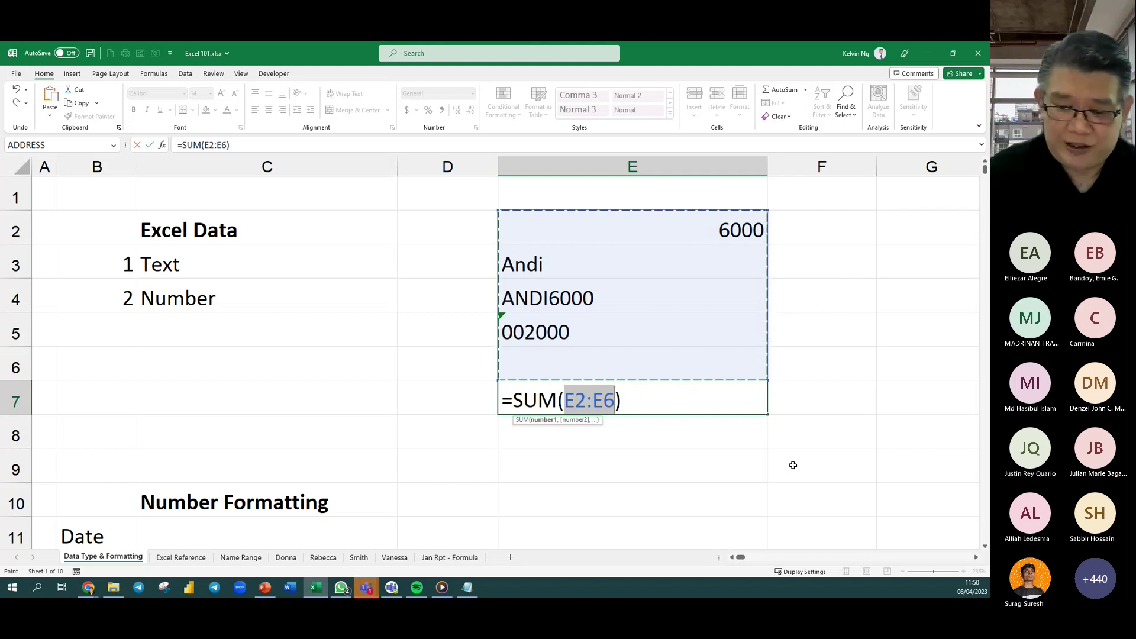
{"action": "key", "text": "Return"}
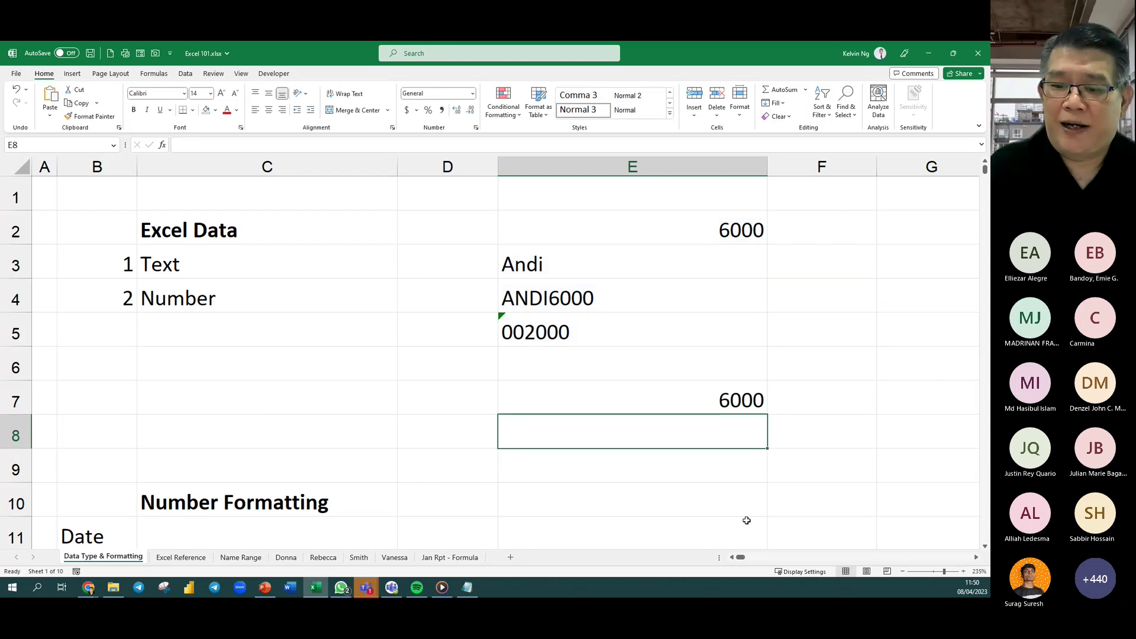
Replace the formula in E7 with =SUM(E2:E5), underlining "numbers" in the magnified function description, and highlight the text entries in E3:E5.
{"action": "left_click", "coordinate": [636, 401]}
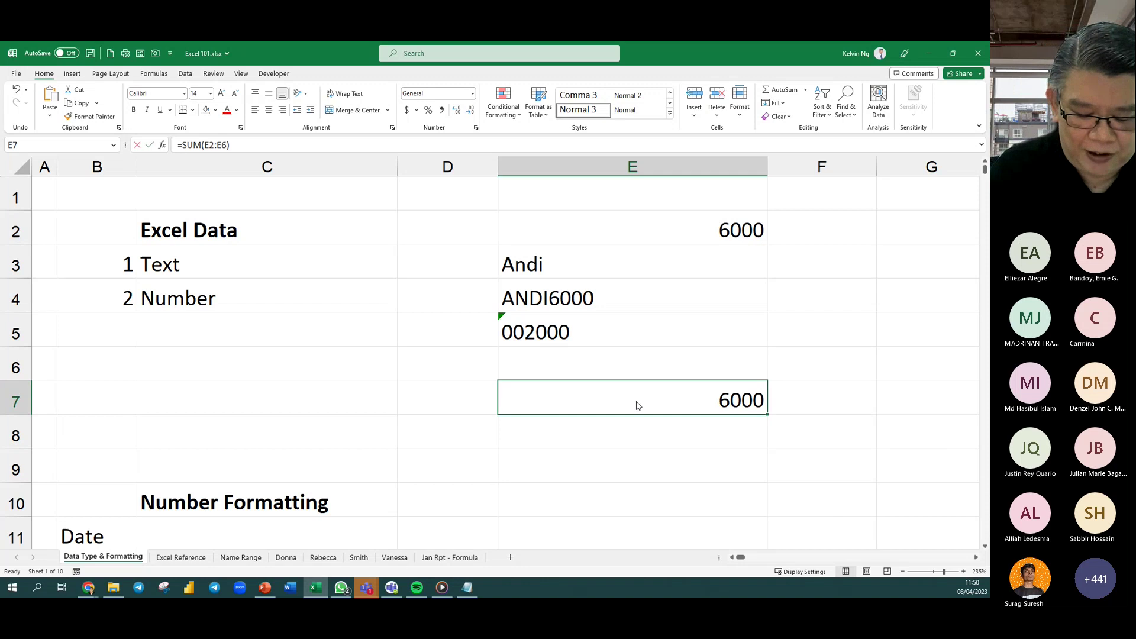
{"action": "type", "text": "=sum"}
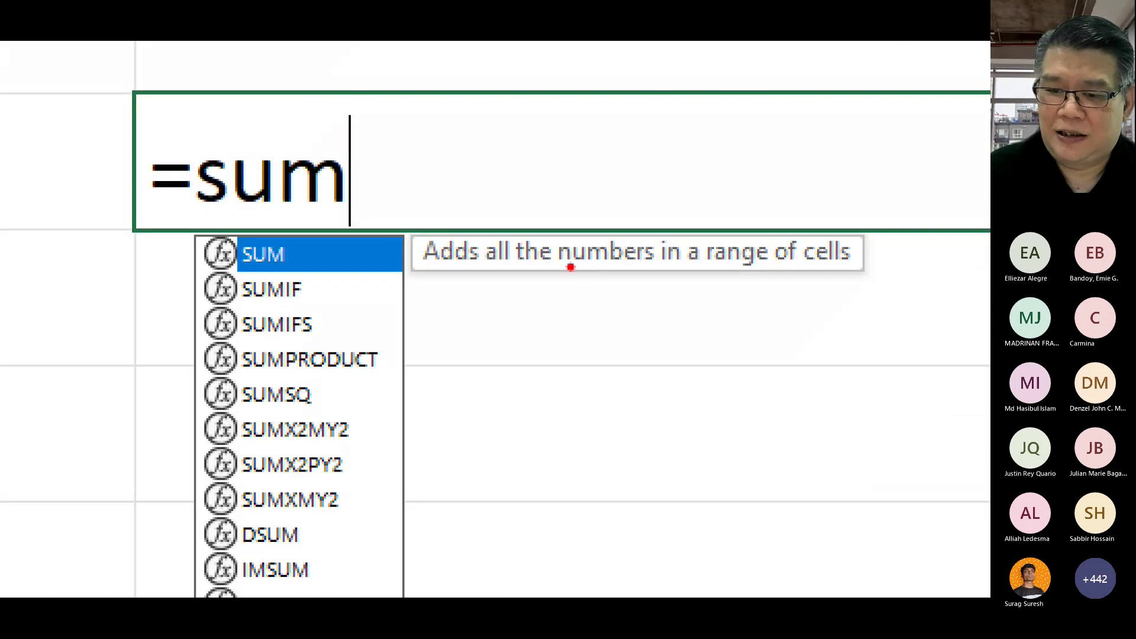
{"action": "left_click_drag", "start_coordinate": [554, 274], "coordinate": [654, 270]}
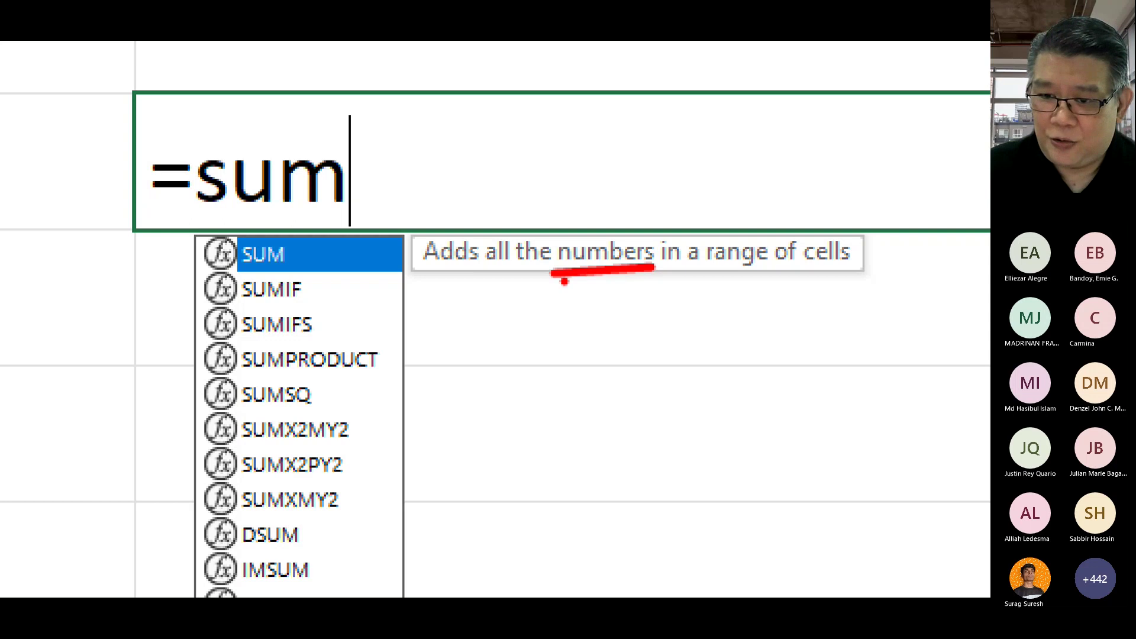
{"action": "left_click_drag", "start_coordinate": [616, 158], "coordinate": [604, 234]}
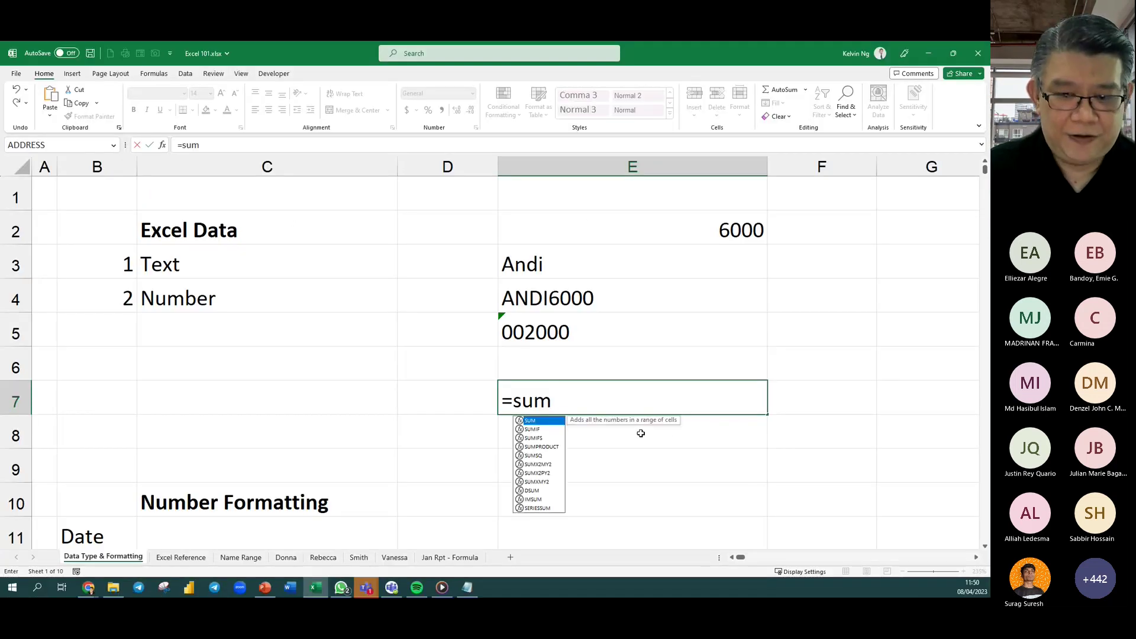
{"action": "key", "text": "Tab"}
{"action": "left_click_drag", "start_coordinate": [610, 228], "coordinate": [616, 323]}
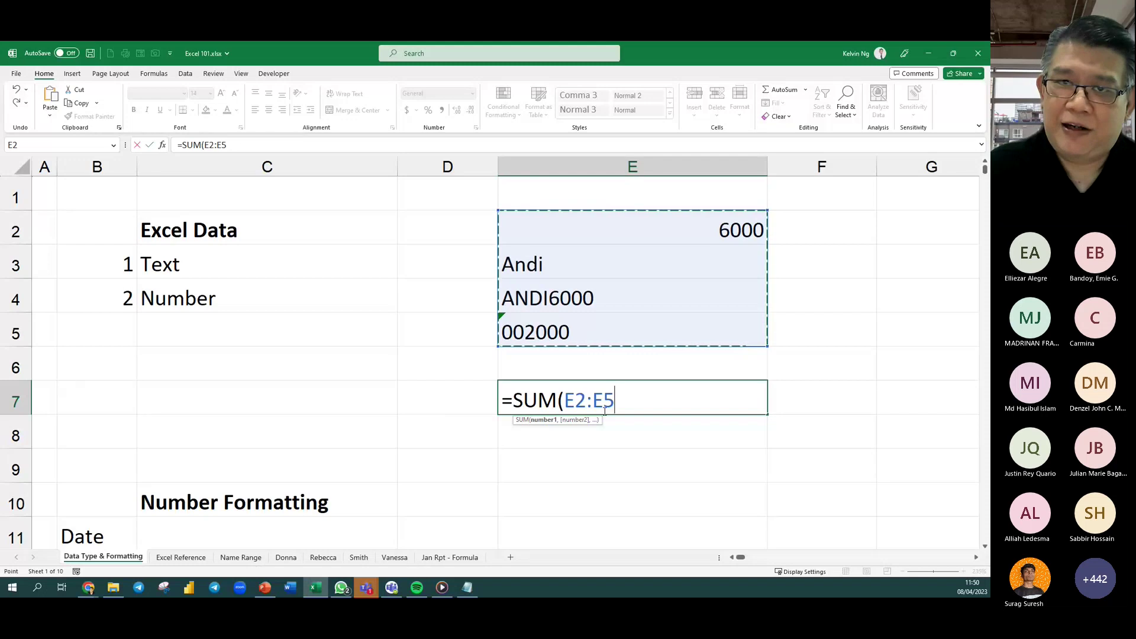
{"action": "key", "text": "Return"}
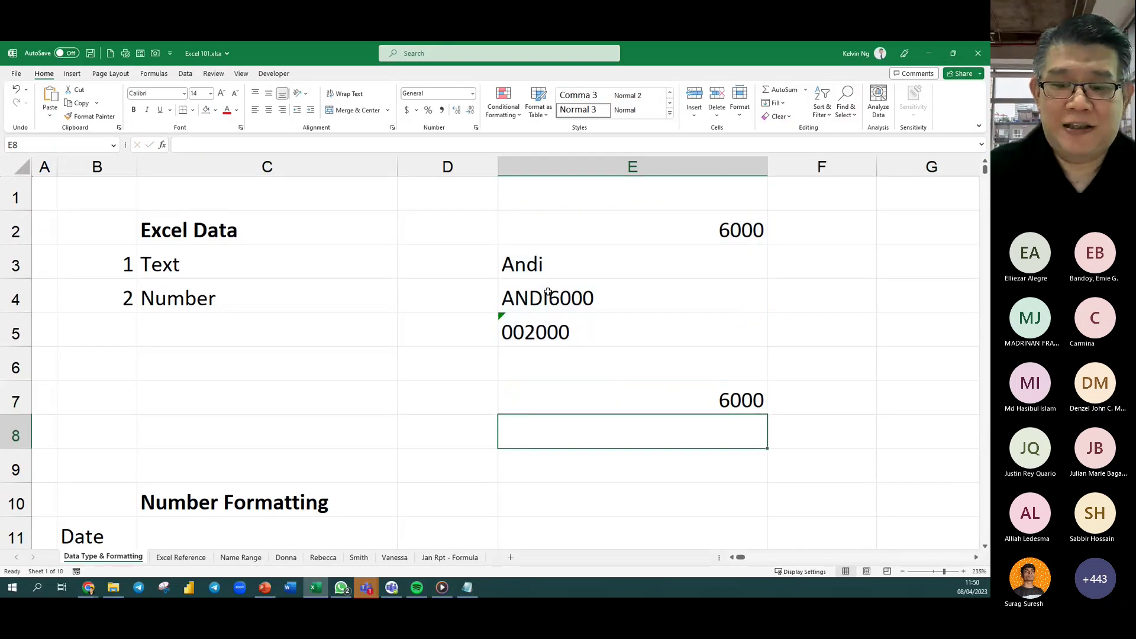
{"action": "left_click_drag", "start_coordinate": [550, 266], "coordinate": [555, 331]}
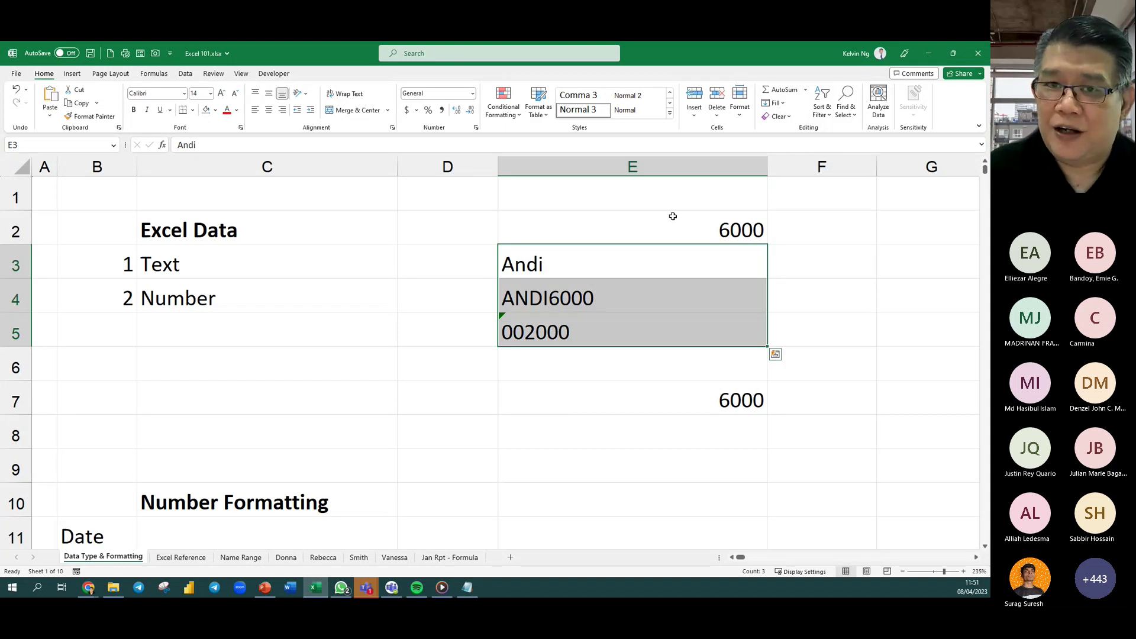
Display the formula of cell E7 as text in F7 with =FORMULATEXT(E7).
{"action": "left_click", "coordinate": [808, 401]}
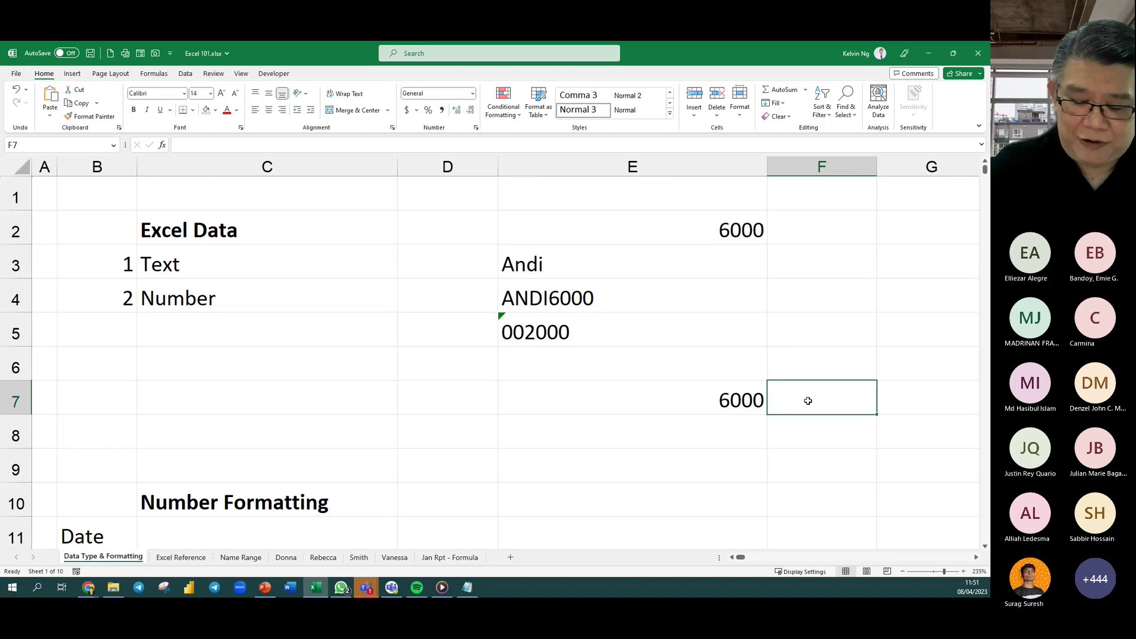
{"action": "type", "text": "=fomr"}
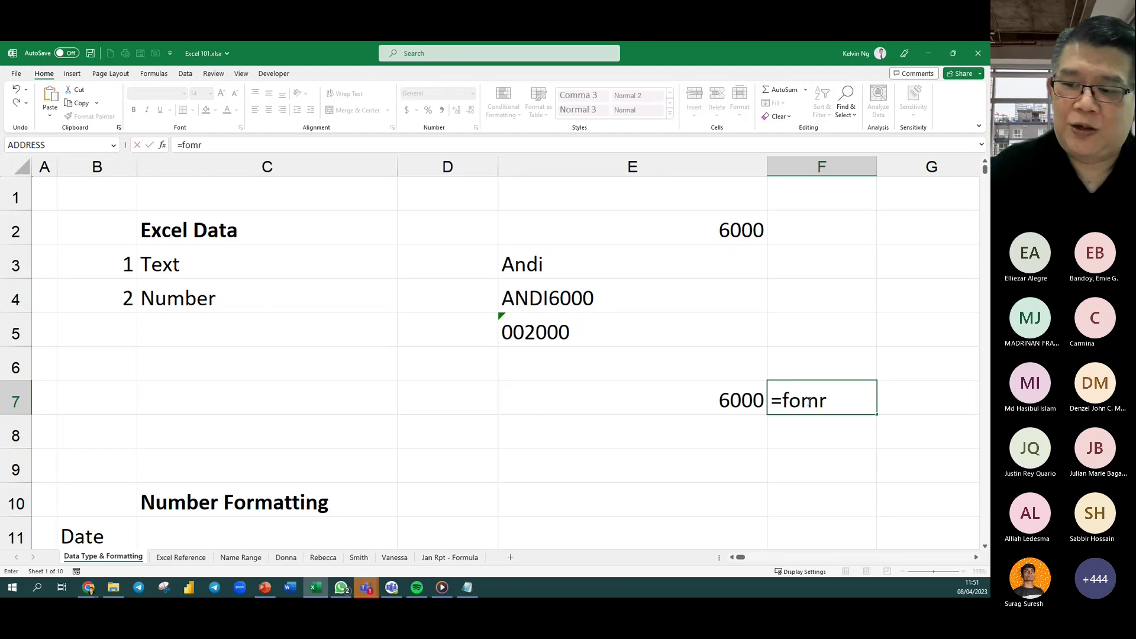
{"action": "key", "text": "BackSpace"}
{"action": "key", "text": "BackSpace"}
{"action": "type", "text": "rm"}
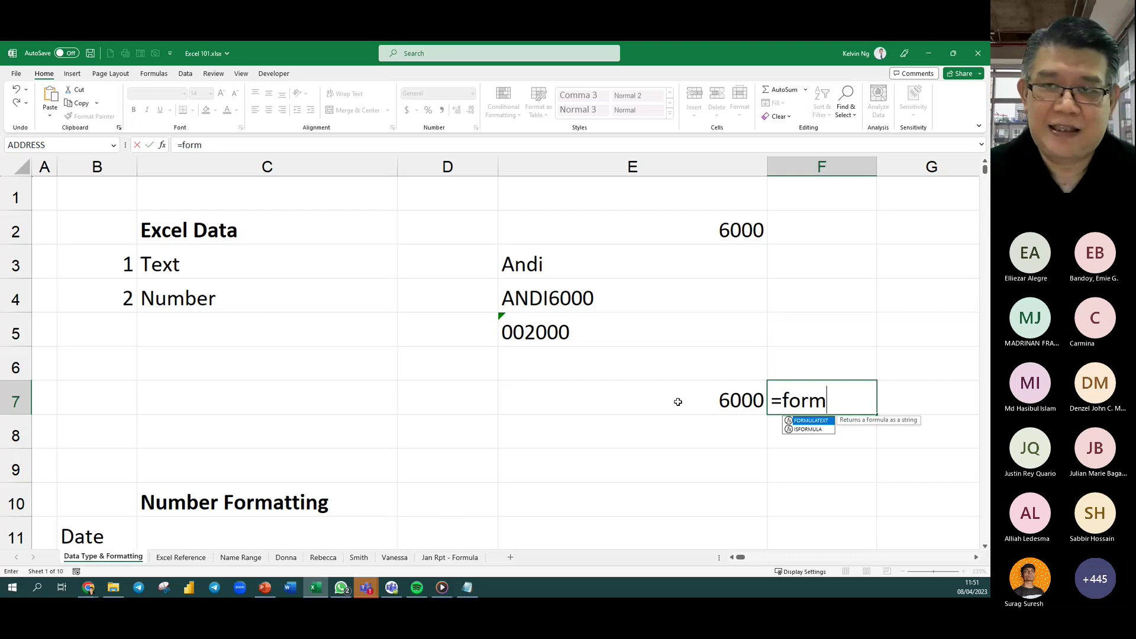
{"action": "key", "text": "Tab"}
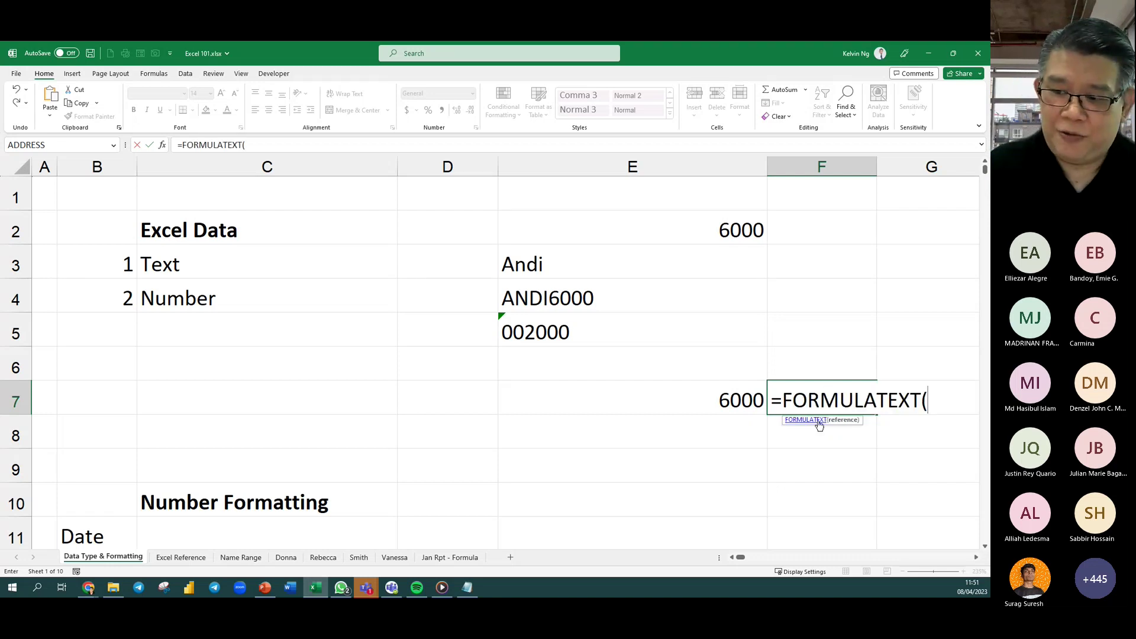
{"action": "left_click", "coordinate": [725, 400]}
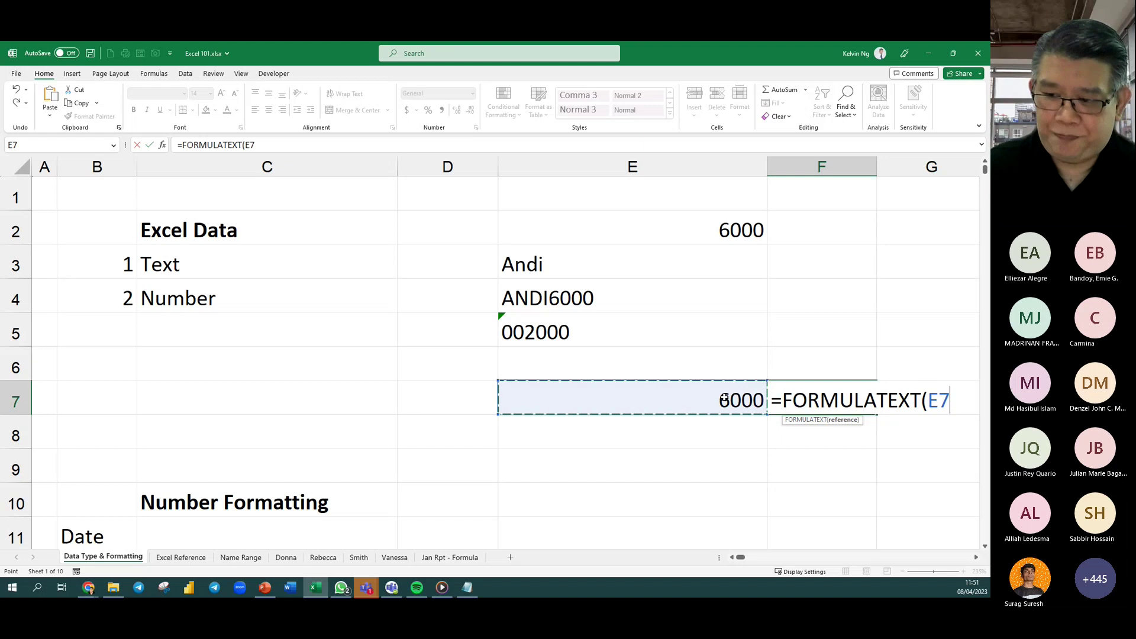
{"action": "key", "text": "Return"}
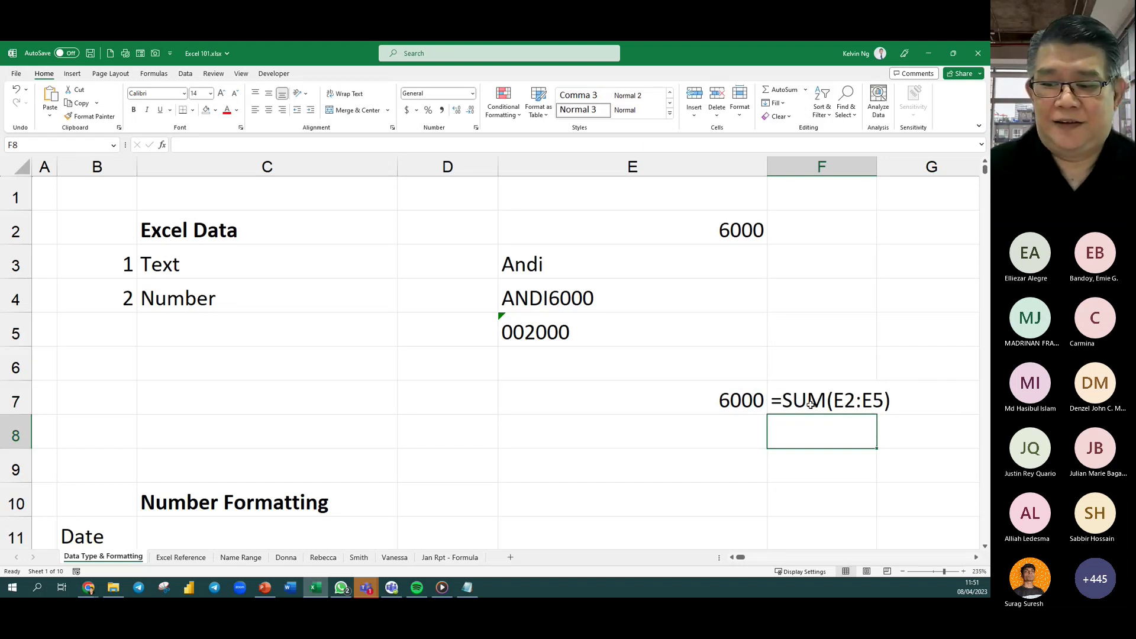
Add the number in E2 and the text-formatted number in E5 in cell E9 with =E2+E5.
{"action": "left_click", "coordinate": [673, 465]}
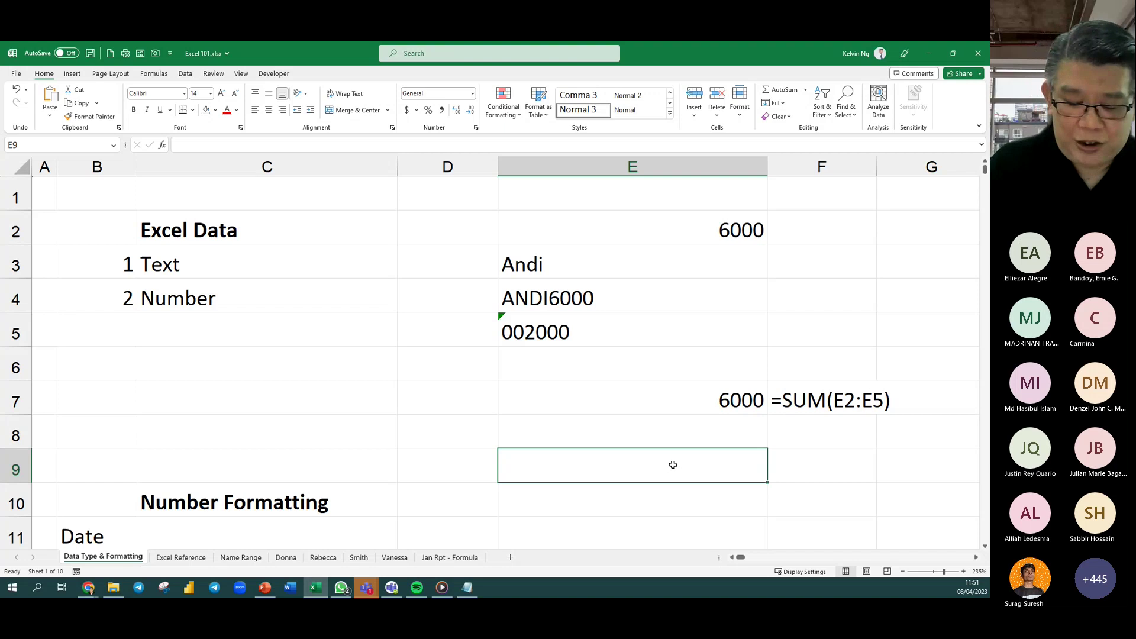
{"action": "type", "text": "="}
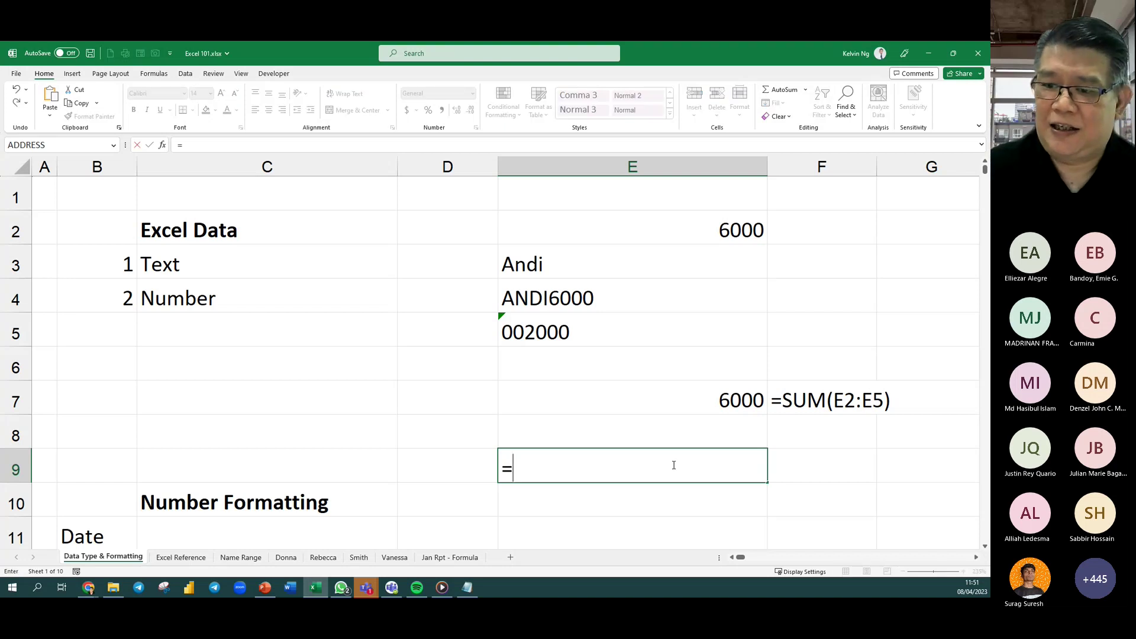
{"action": "left_click", "coordinate": [660, 237]}
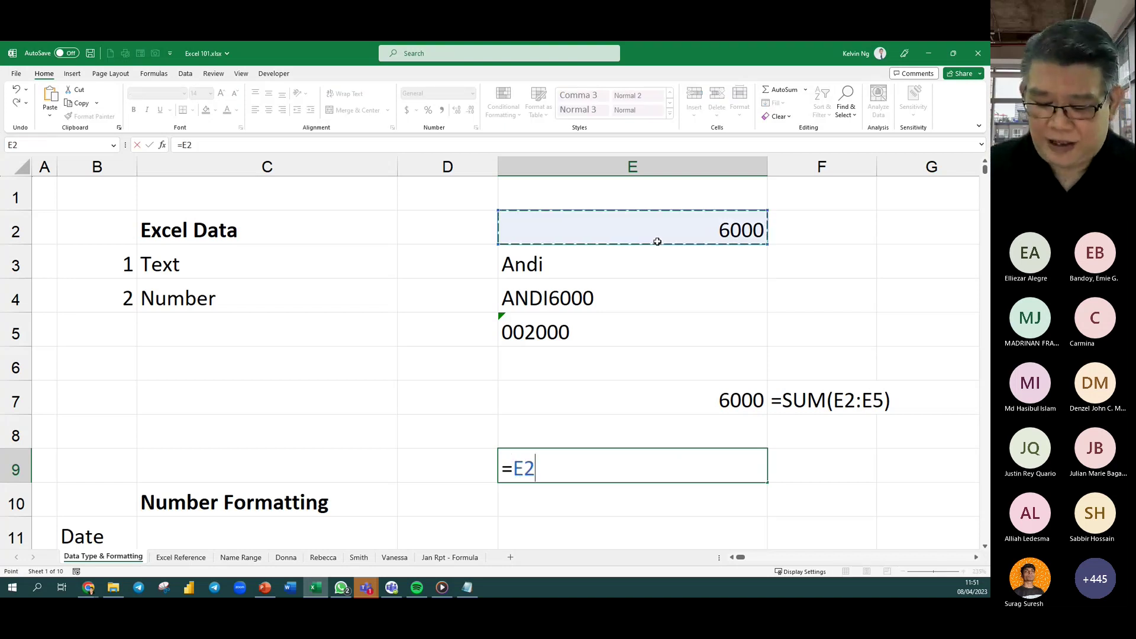
{"action": "type", "text": "+"}
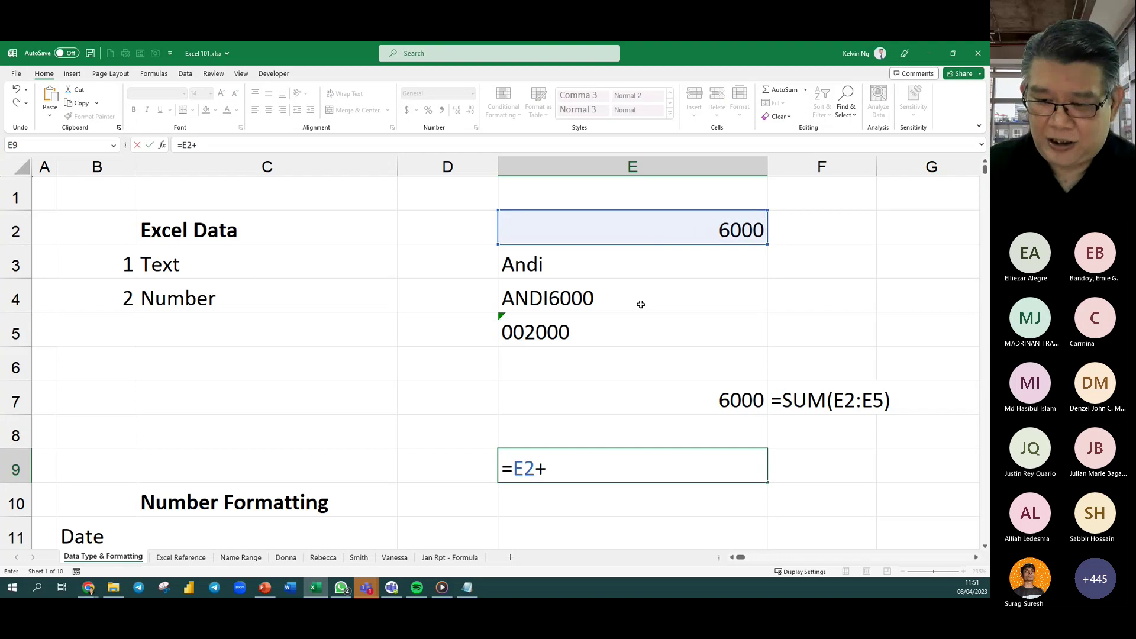
{"action": "left_click", "coordinate": [635, 339]}
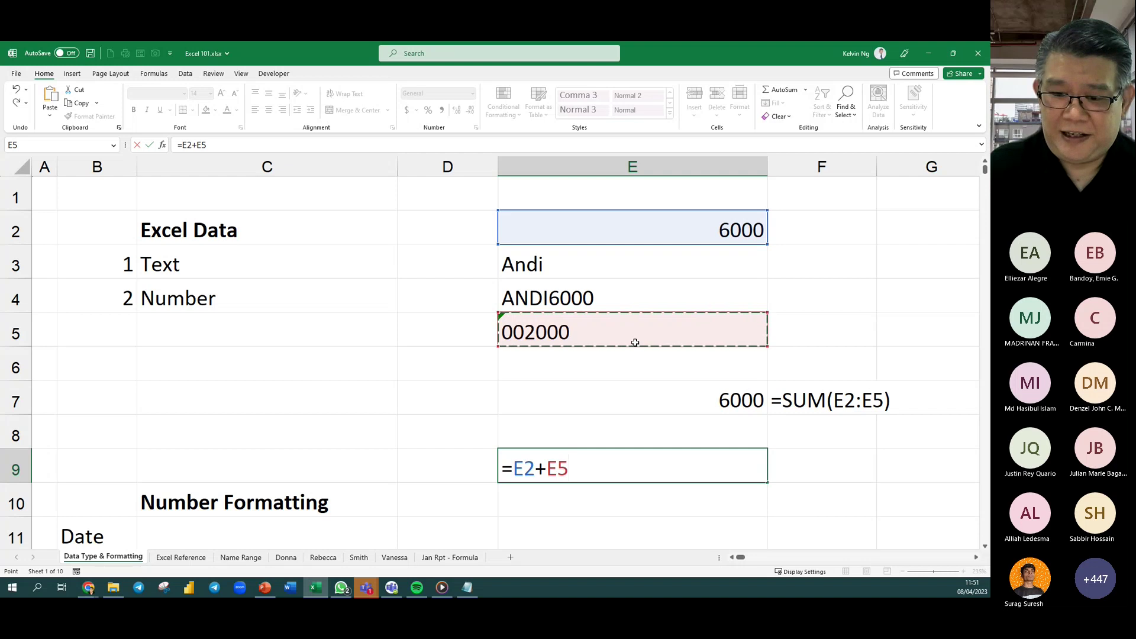
{"action": "key", "text": "Return"}
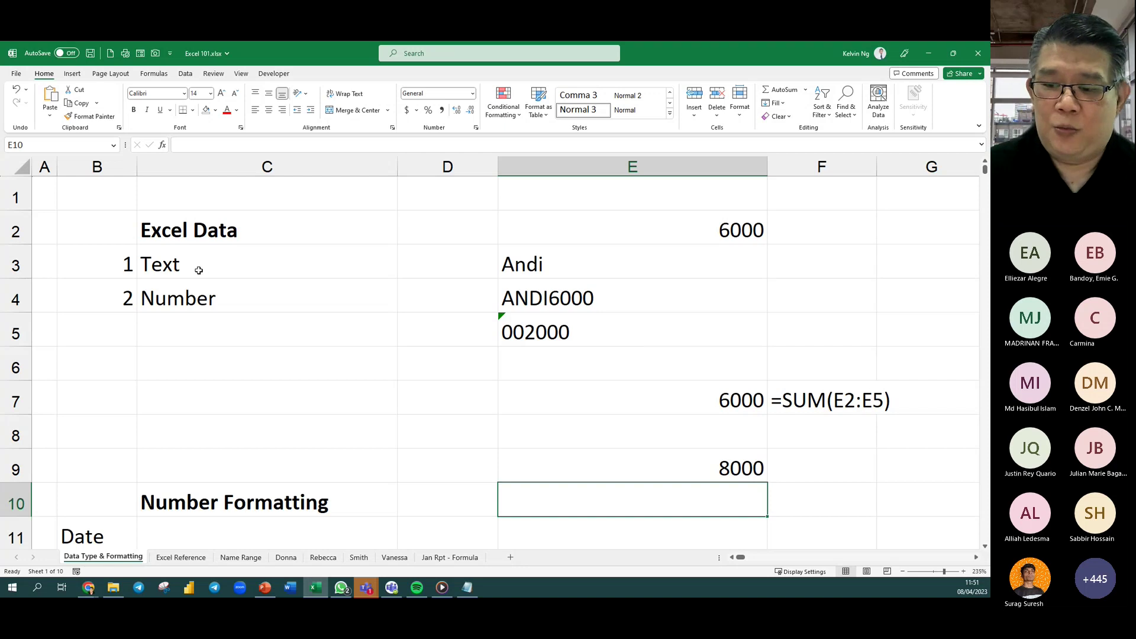
Copy the FORMULATEXT formula from F7 to F9 to show the formula behind E9, and return to the SUM cell E7.
{"action": "left_click", "coordinate": [809, 401]}
{"action": "key", "text": "ctrl+c"}
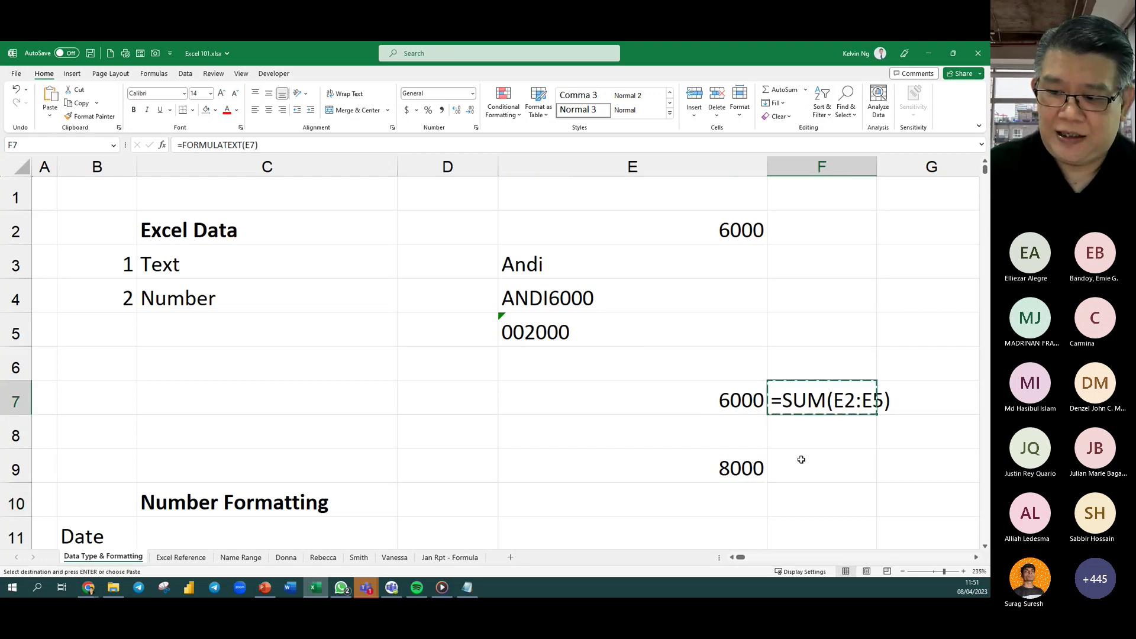
{"action": "left_click", "coordinate": [802, 467]}
{"action": "key", "text": "ctrl+v"}
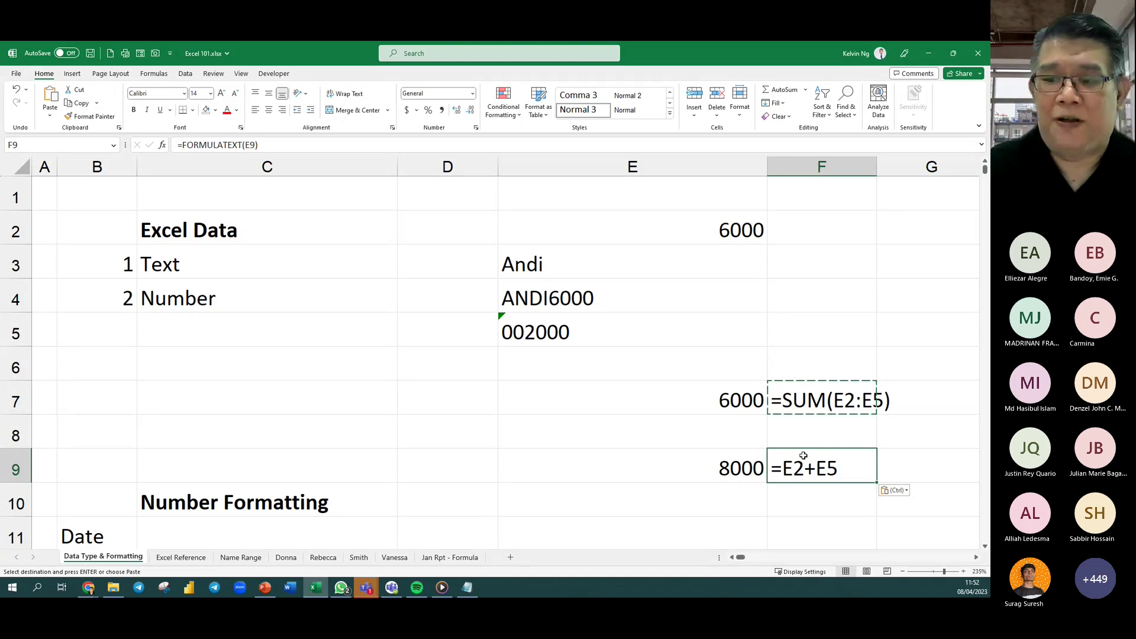
{"action": "left_click", "coordinate": [694, 405]}
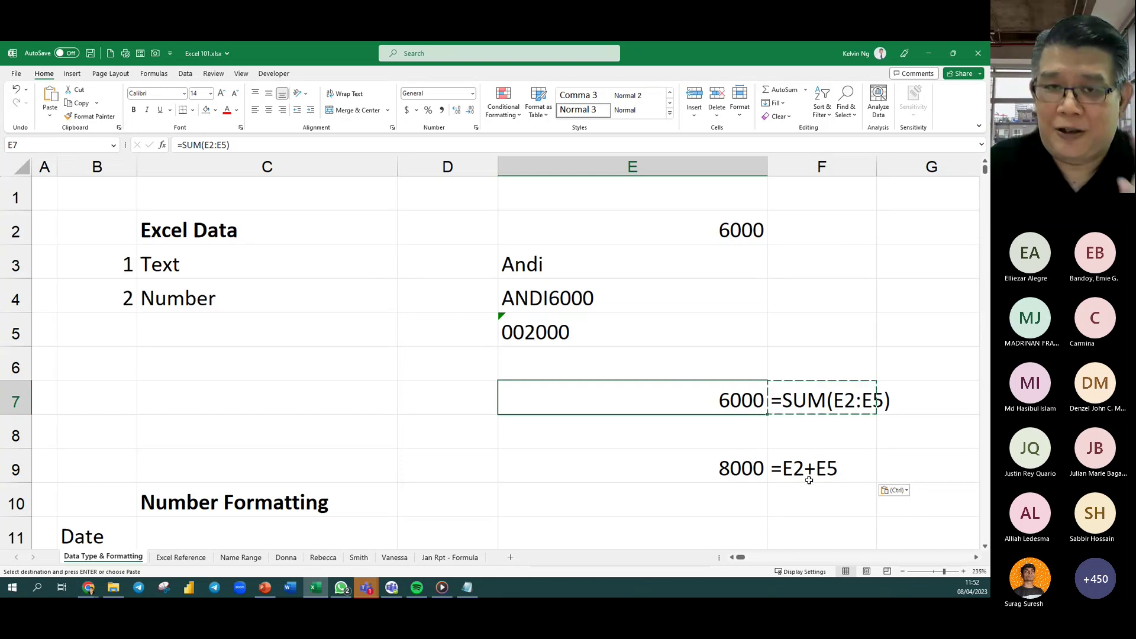
Append the letter a to the text 002000 in E5 to test both formulas, and remove the letter again.
{"action": "double_click", "coordinate": [575, 332]}
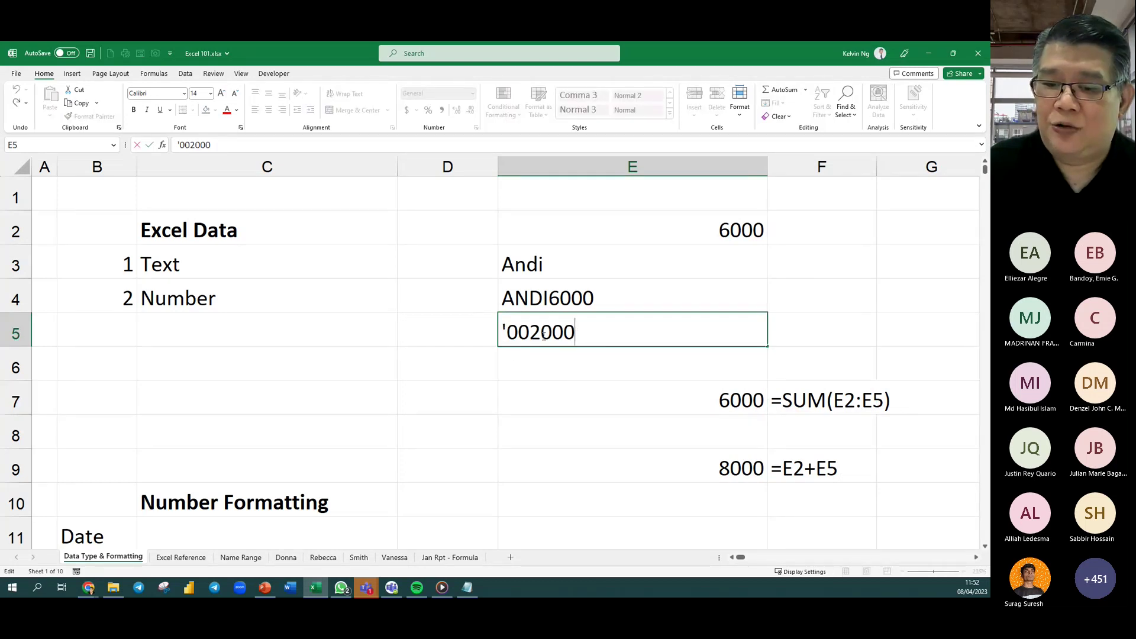
{"action": "type", "text": "a"}
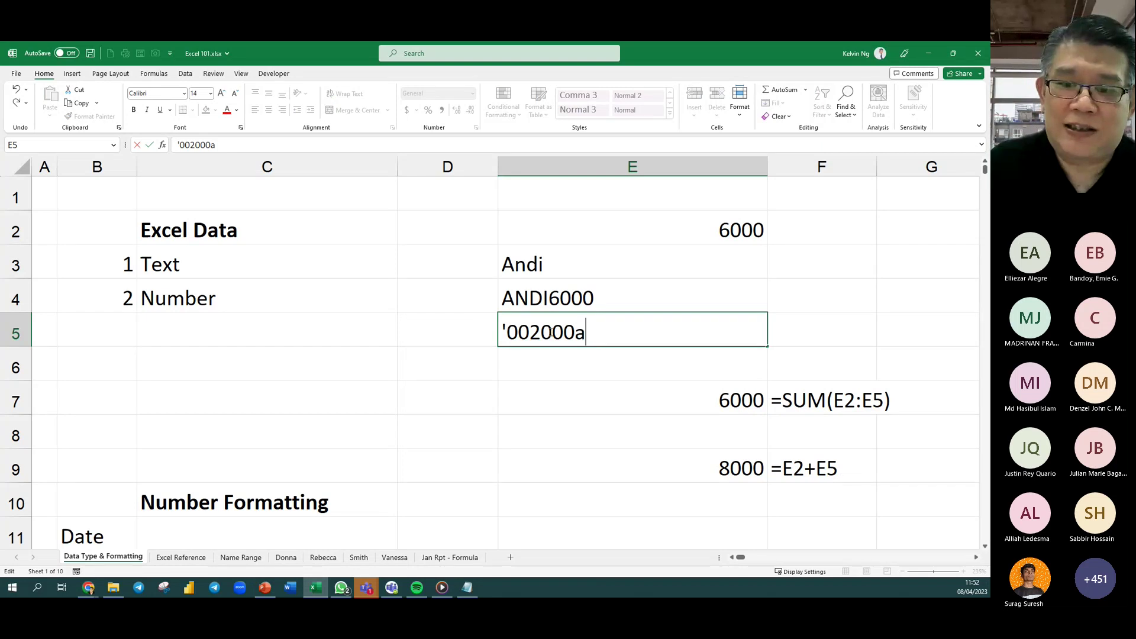
{"action": "key", "text": "Return"}
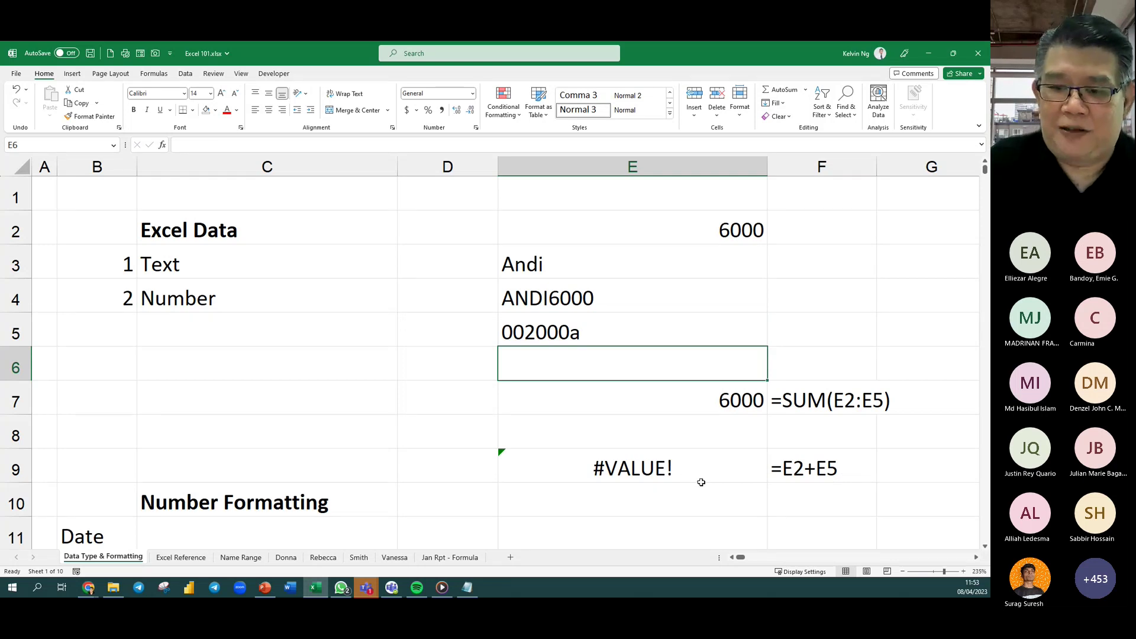
{"action": "double_click", "coordinate": [605, 332]}
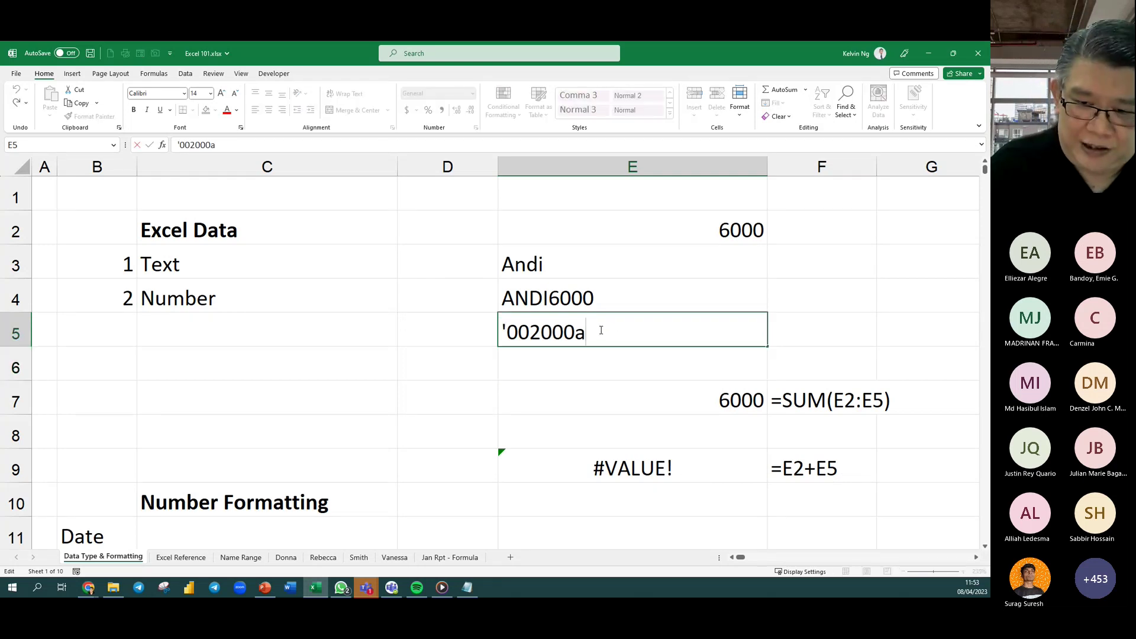
{"action": "key", "text": "BackSpace"}
{"action": "key", "text": "Return"}
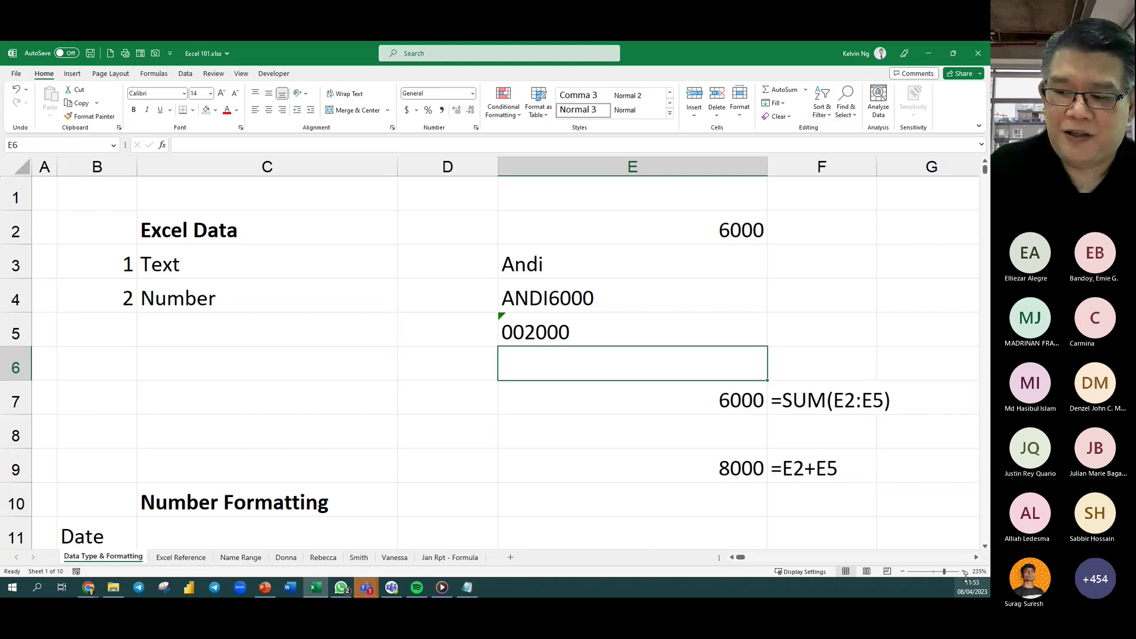
Examine the SUM formula in I10 and the range it covers in the Example column.
{"action": "left_click", "coordinate": [976, 557]}
{"action": "left_click", "coordinate": [976, 557]}
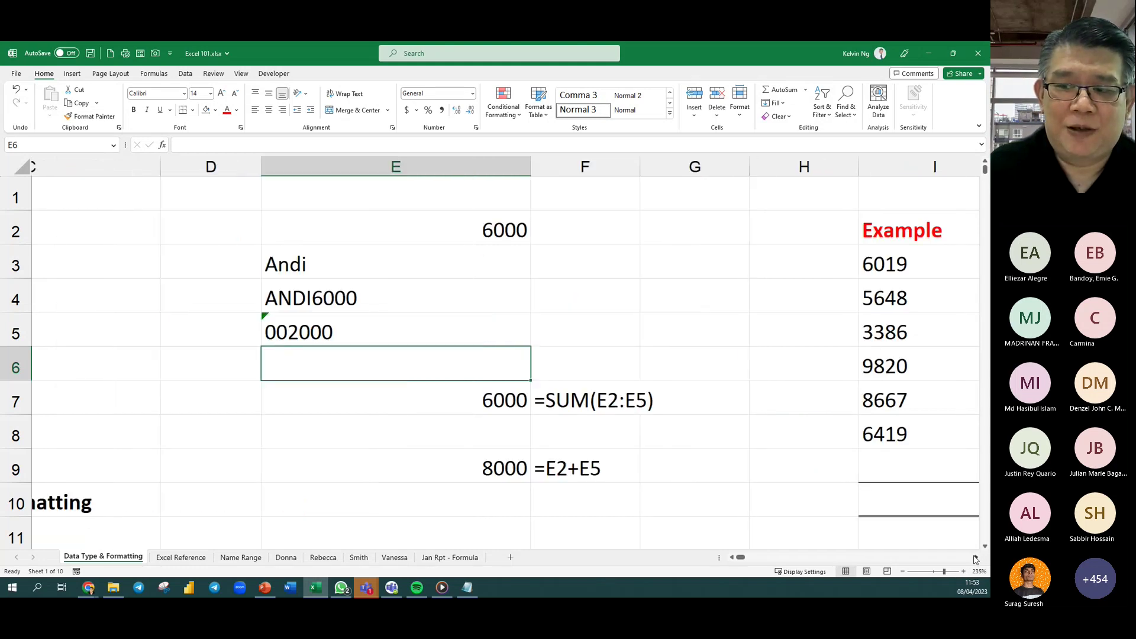
{"action": "left_click", "coordinate": [976, 558]}
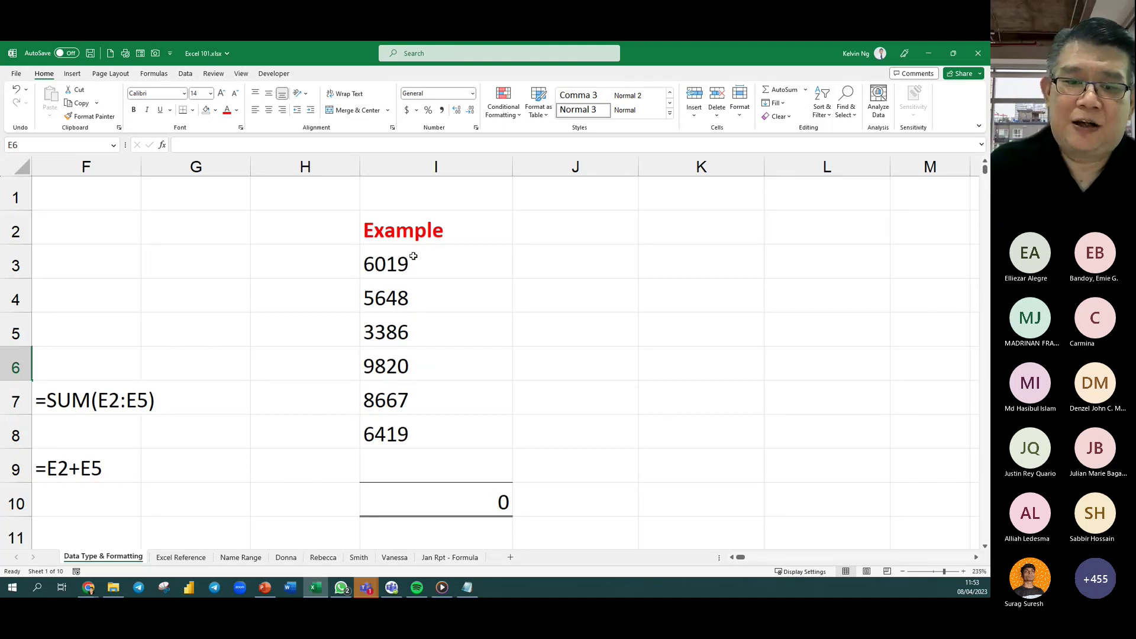
{"action": "double_click", "coordinate": [483, 502]}
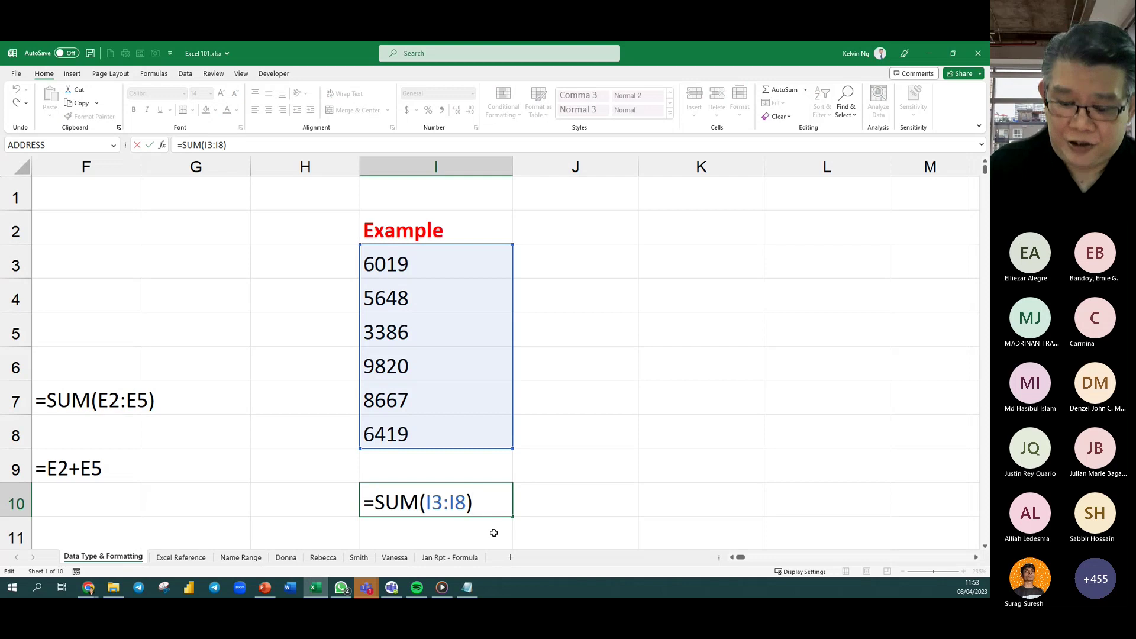
{"action": "key", "text": "Return"}
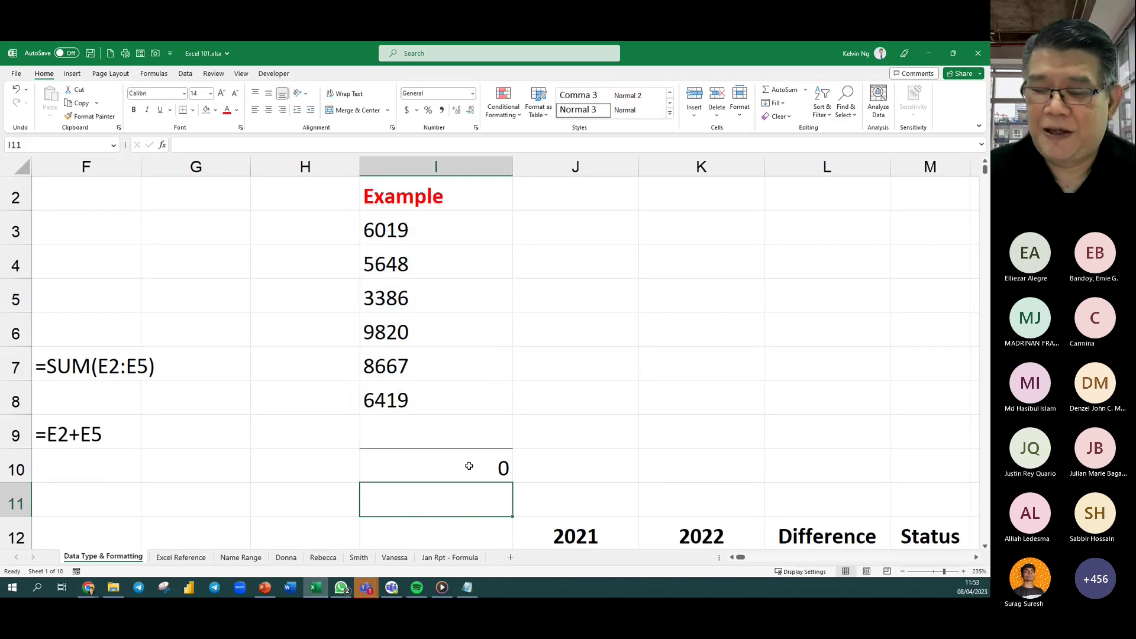
{"action": "left_click", "coordinate": [468, 466]}
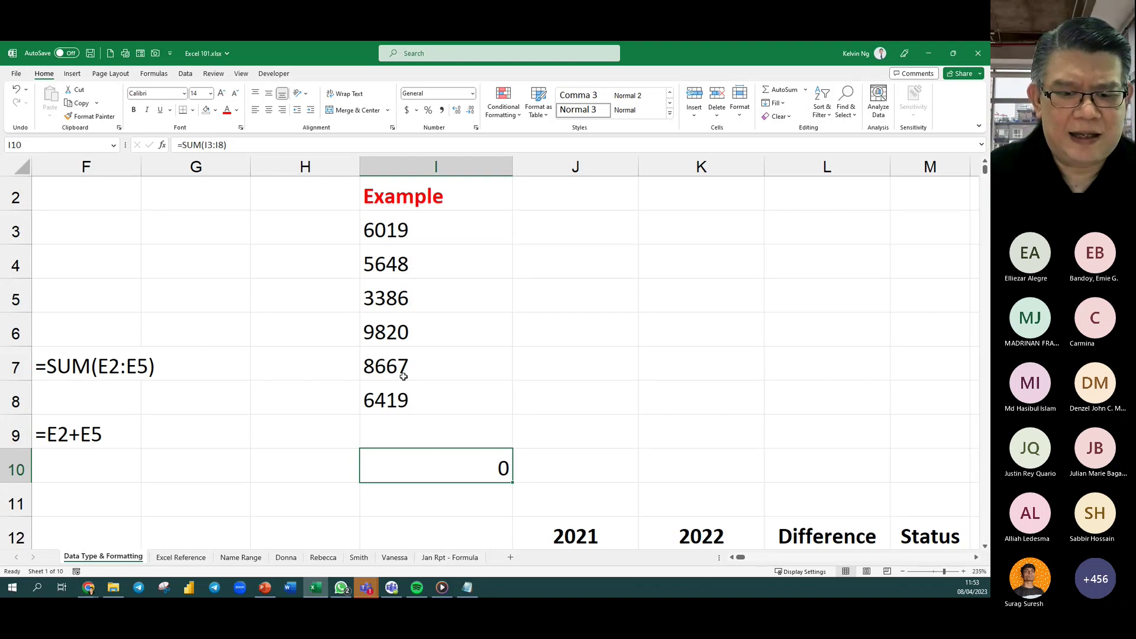
Test the value in I3 with =ISNUMBER(I3) in J3 and fill the formula down to J8.
{"action": "left_click", "coordinate": [591, 224]}
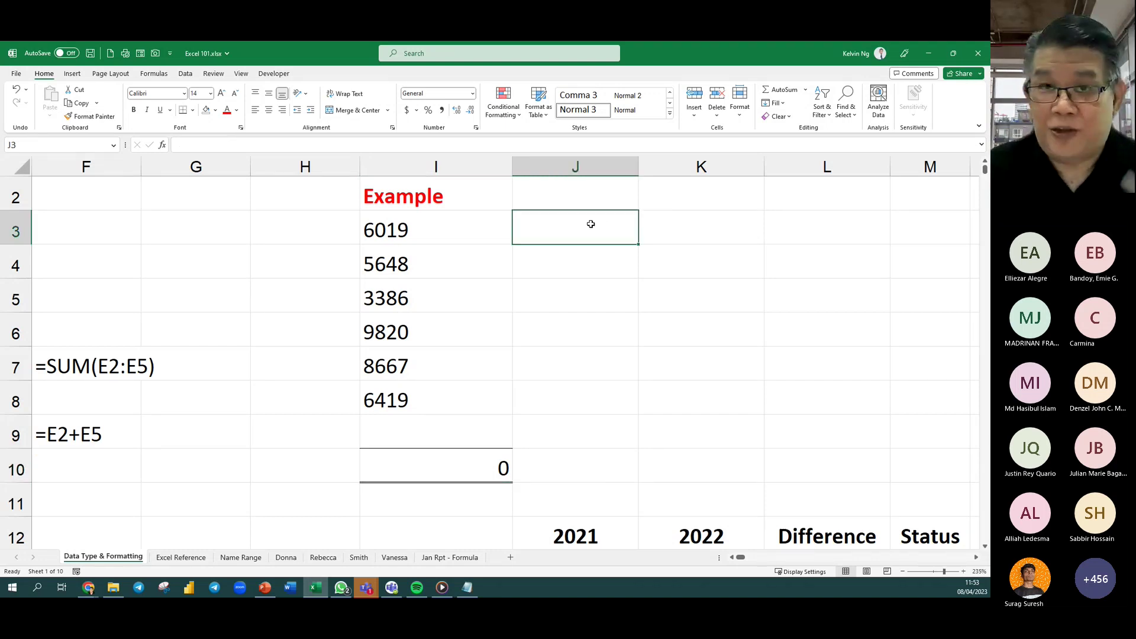
{"action": "type", "text": "="}
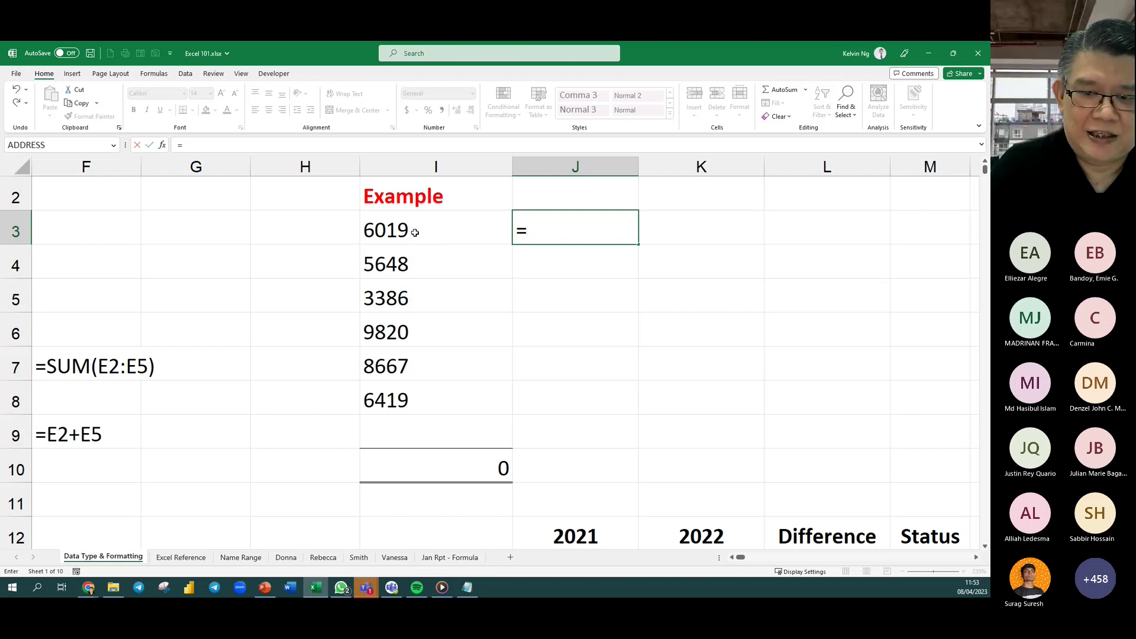
{"action": "type", "text": "isnu"}
{"action": "key", "text": "Tab"}
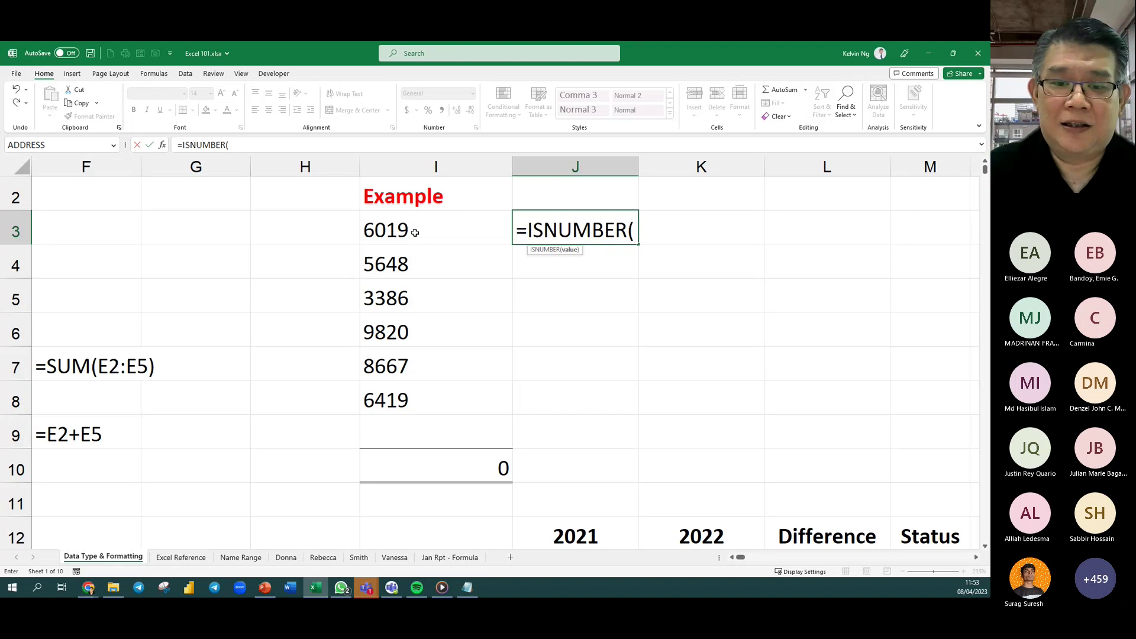
{"action": "left_click", "coordinate": [396, 224]}
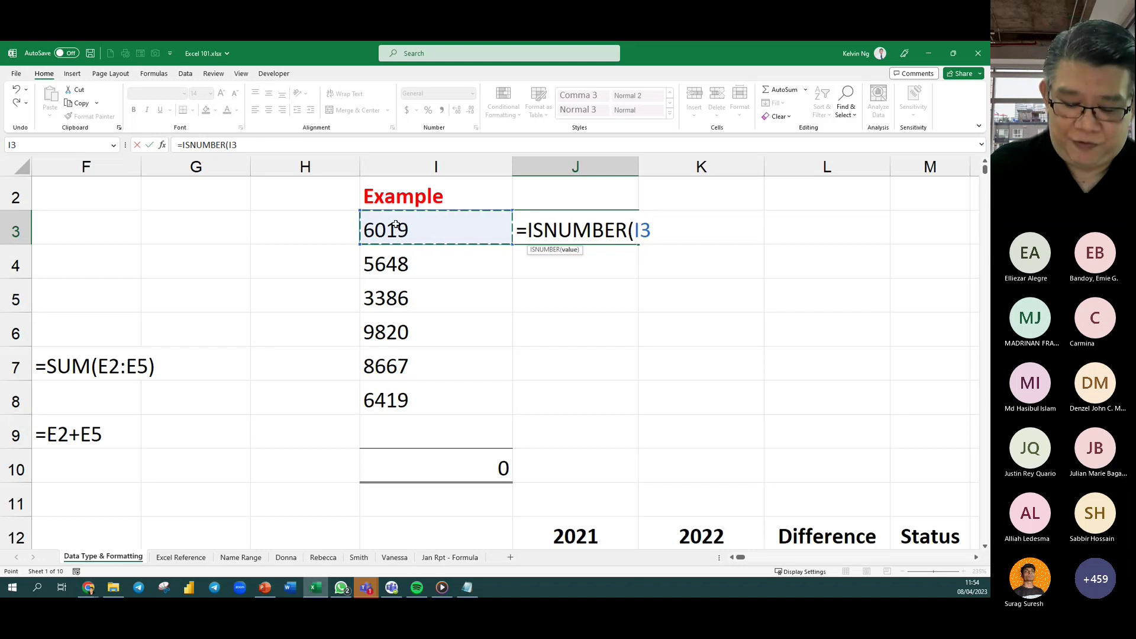
{"action": "key", "text": "Return"}
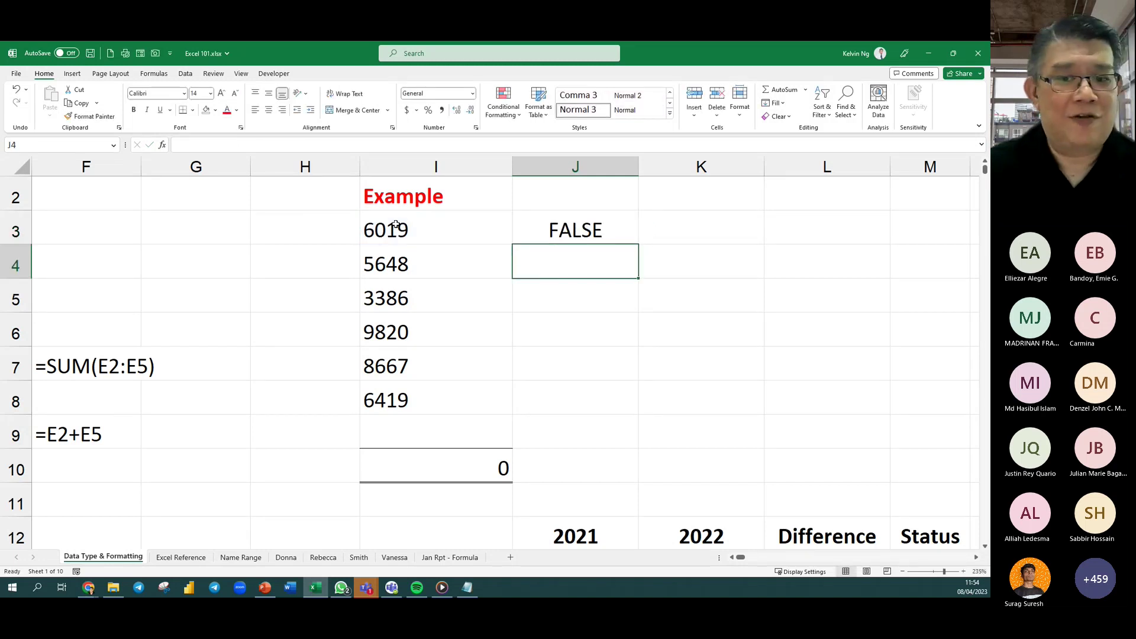
{"action": "left_click", "coordinate": [529, 232]}
{"action": "left_click_drag", "start_coordinate": [638, 244], "coordinate": [596, 388]}
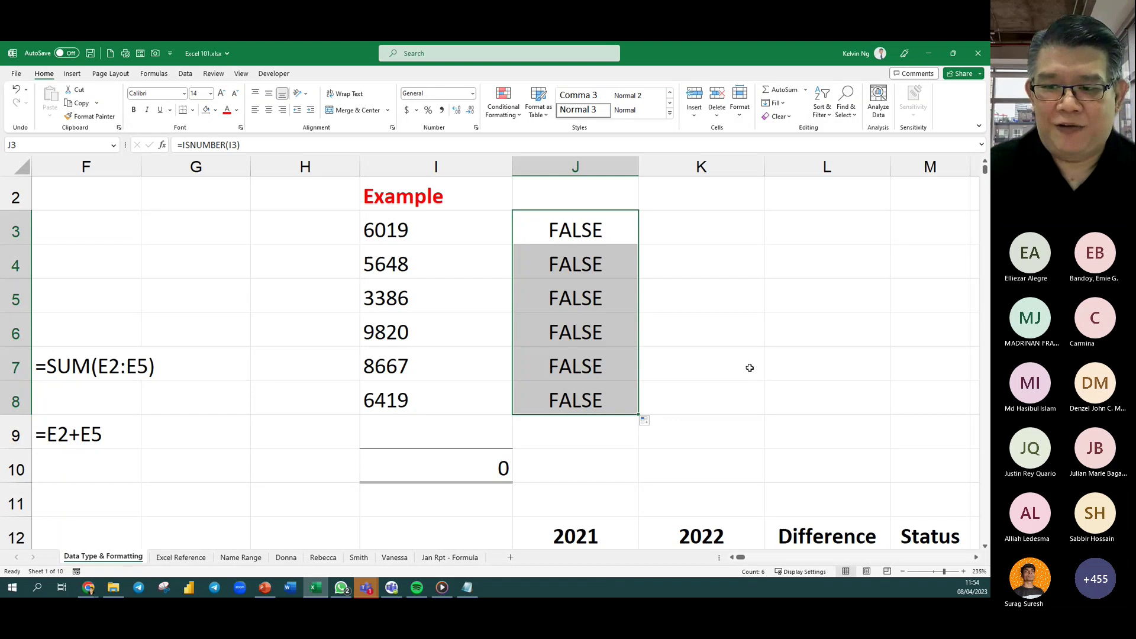
Enter the number 1 in cell K2 and copy that cell.
{"action": "left_click", "coordinate": [753, 206]}
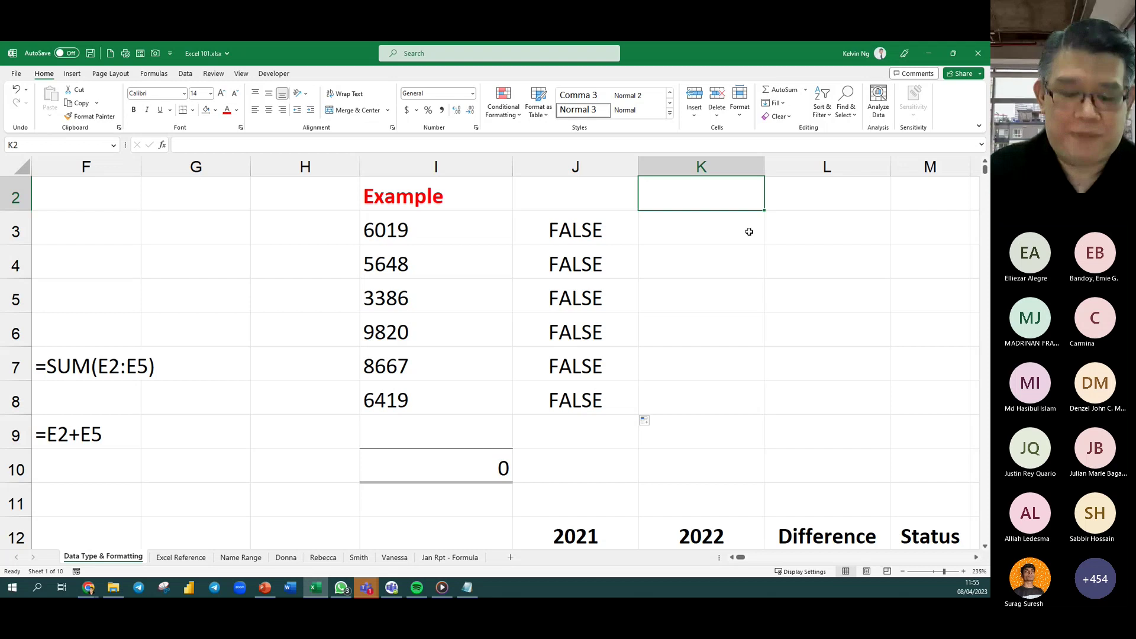
{"action": "type", "text": "1"}
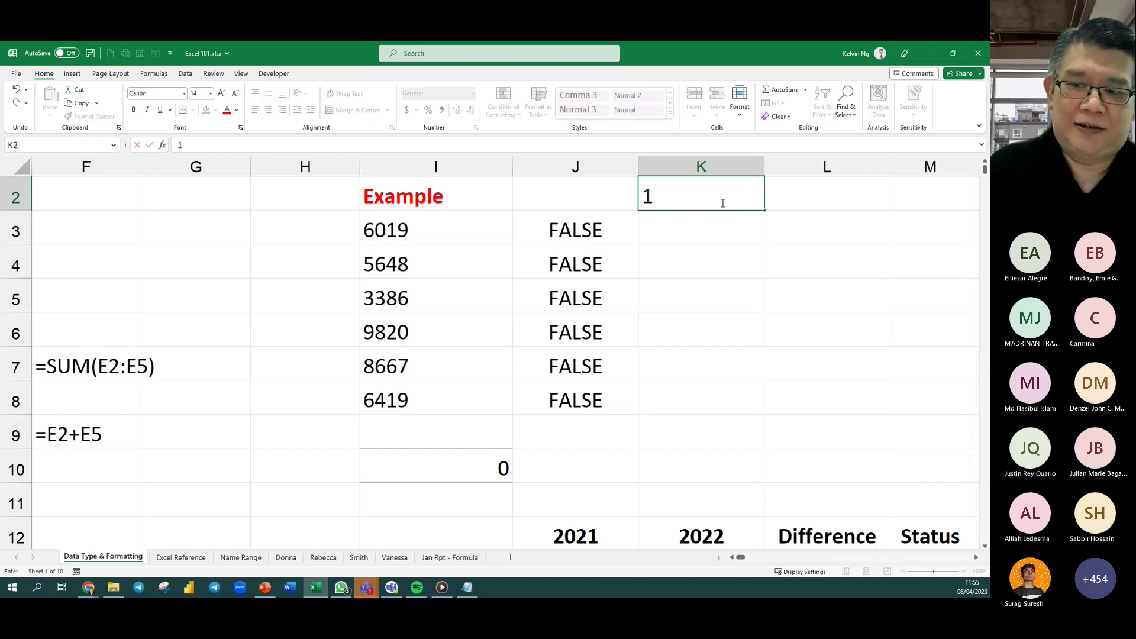
{"action": "key", "text": "Return"}
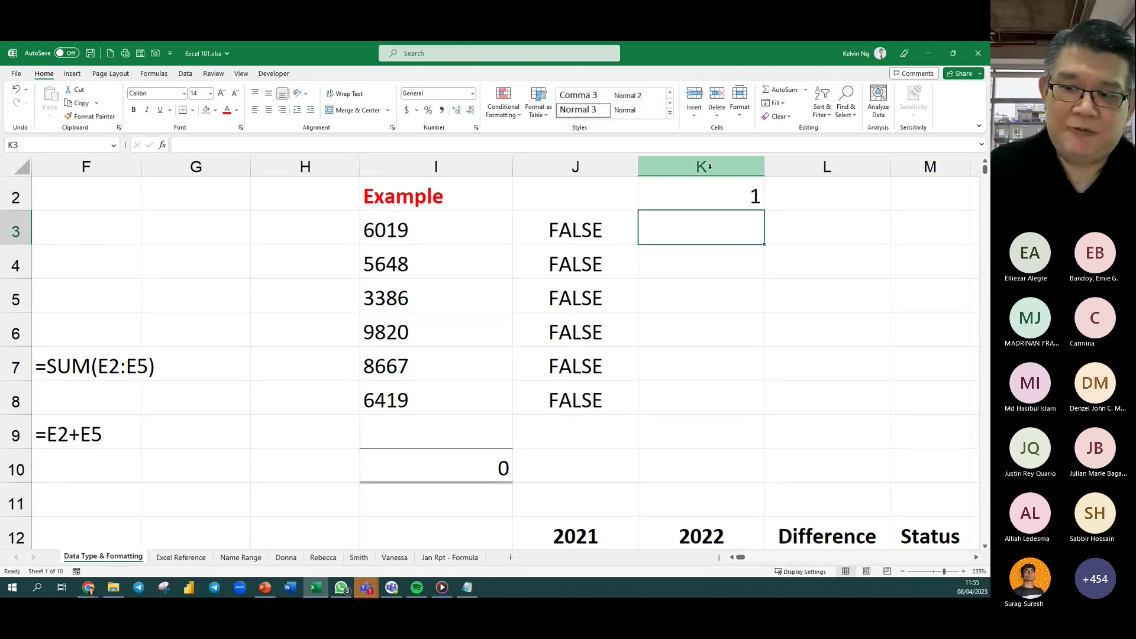
{"action": "scroll", "coordinate": [729, 204], "scroll_direction": "up", "scroll_amount": 1}
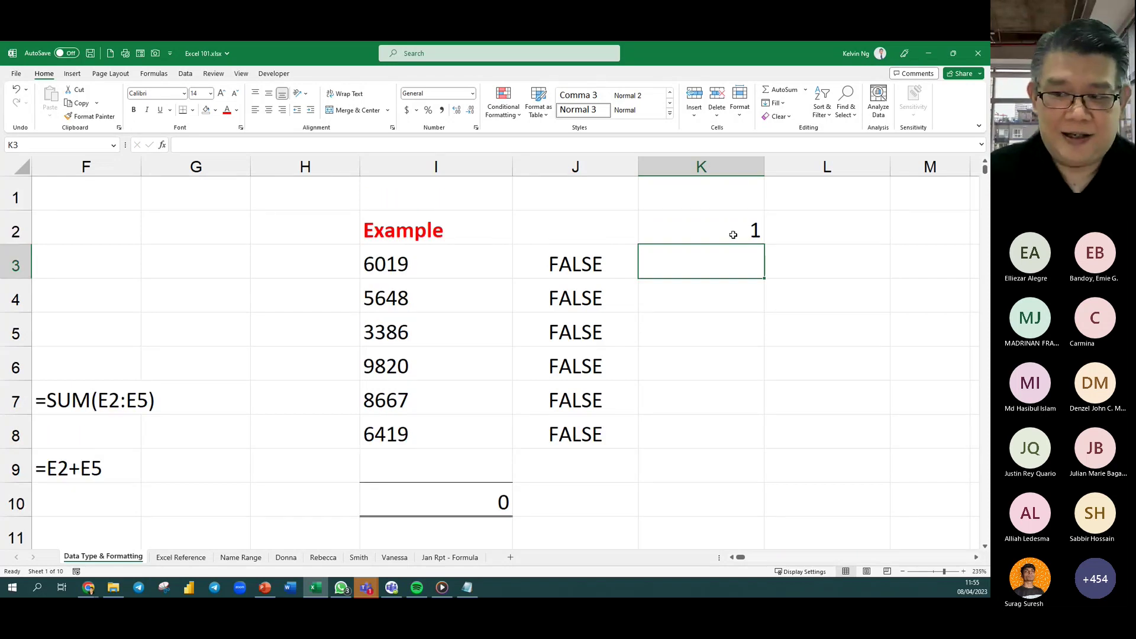
{"action": "left_click", "coordinate": [734, 235]}
{"action": "key", "text": "ctrl+c"}
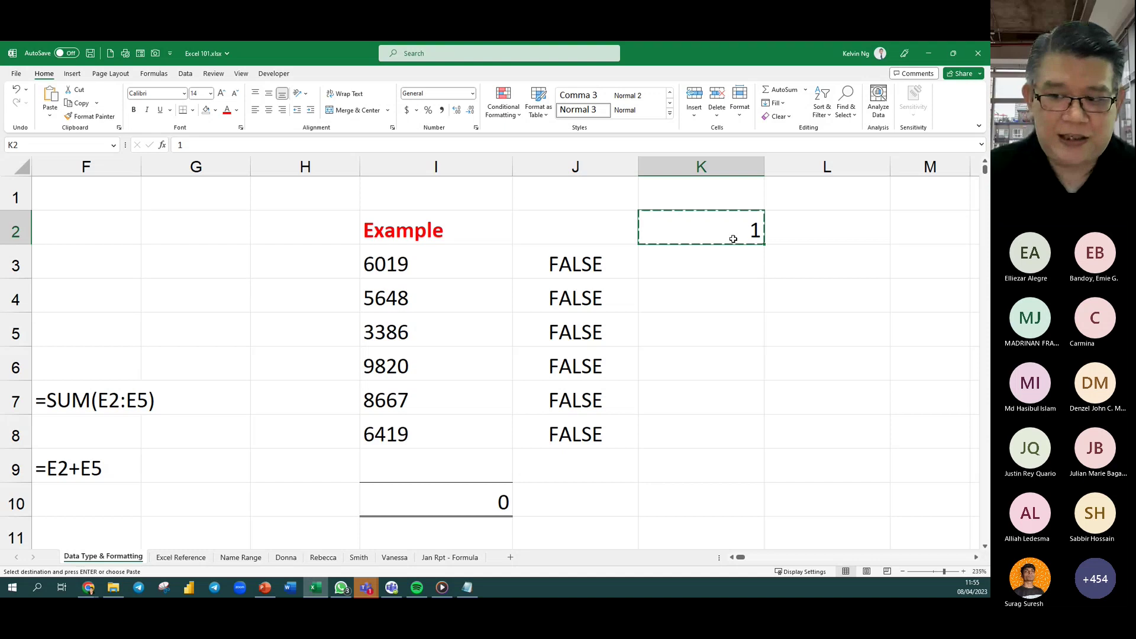
Open Paste Special for the Example values in I3:I8 and move the dialog beside them.
{"action": "left_click", "coordinate": [447, 279]}
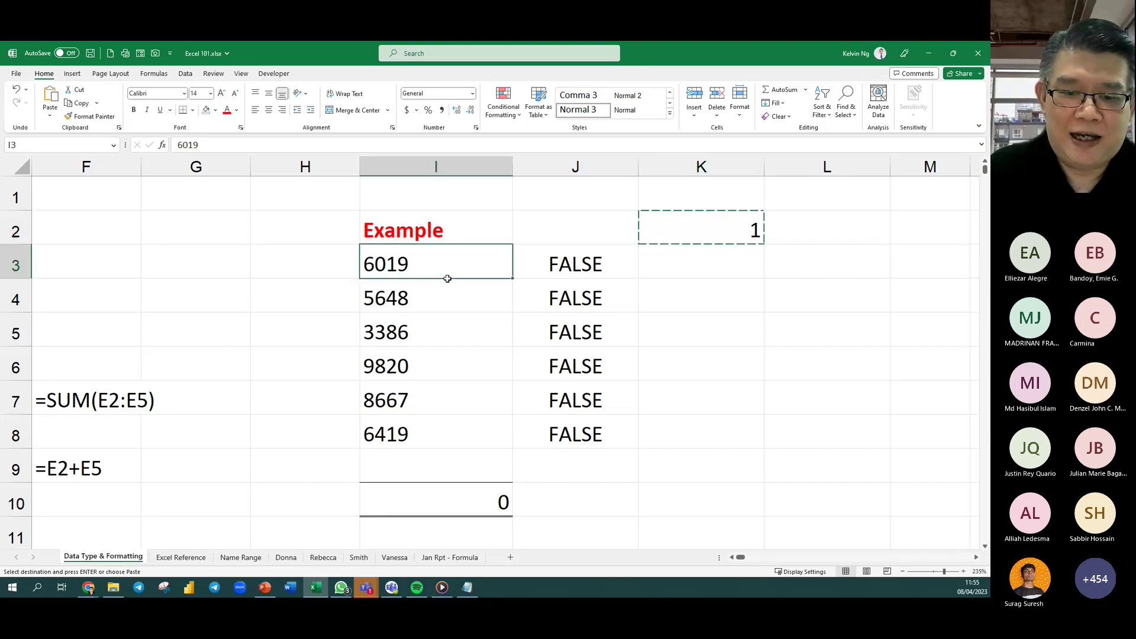
{"action": "left_click_drag", "start_coordinate": [448, 279], "coordinate": [448, 425]}
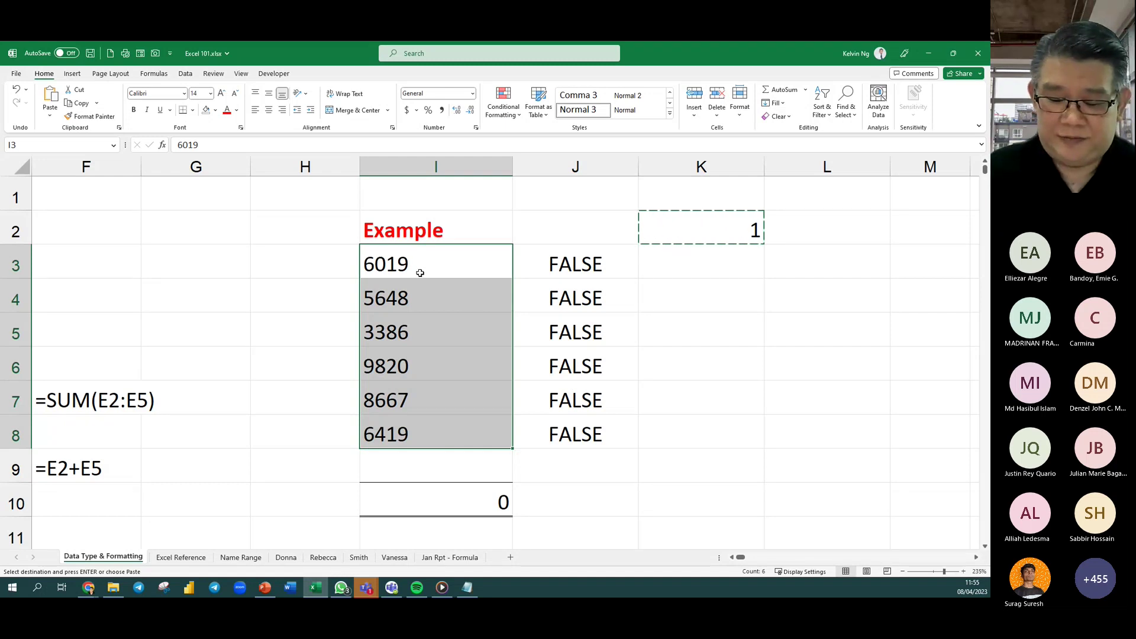
{"action": "left_click", "coordinate": [50, 115]}
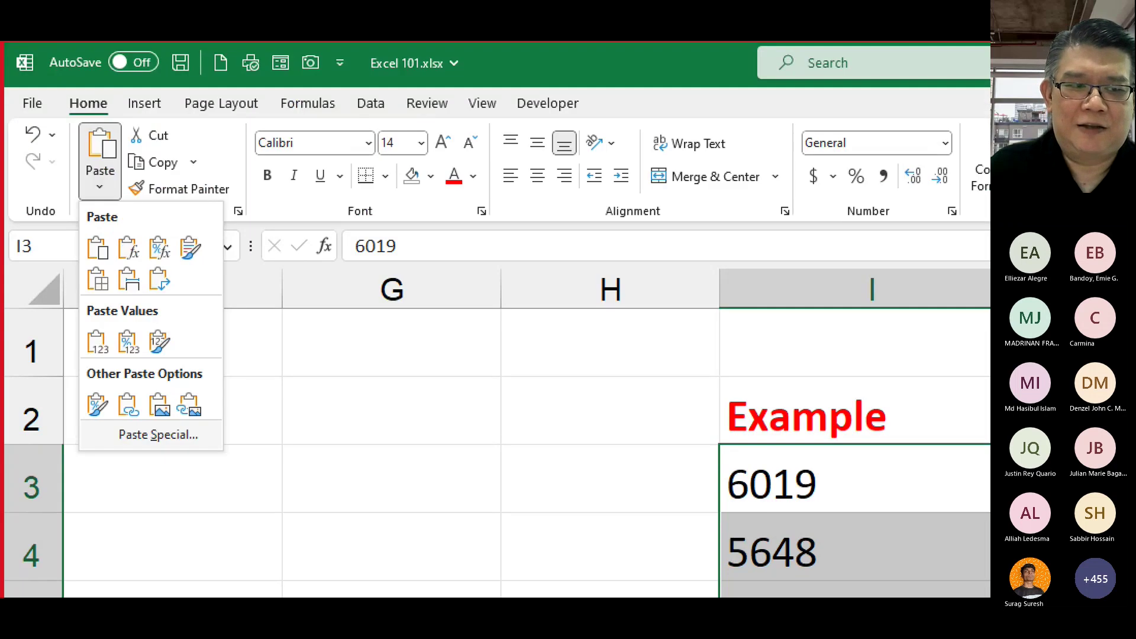
{"action": "left_click_drag", "start_coordinate": [73, 116], "coordinate": [136, 206]}
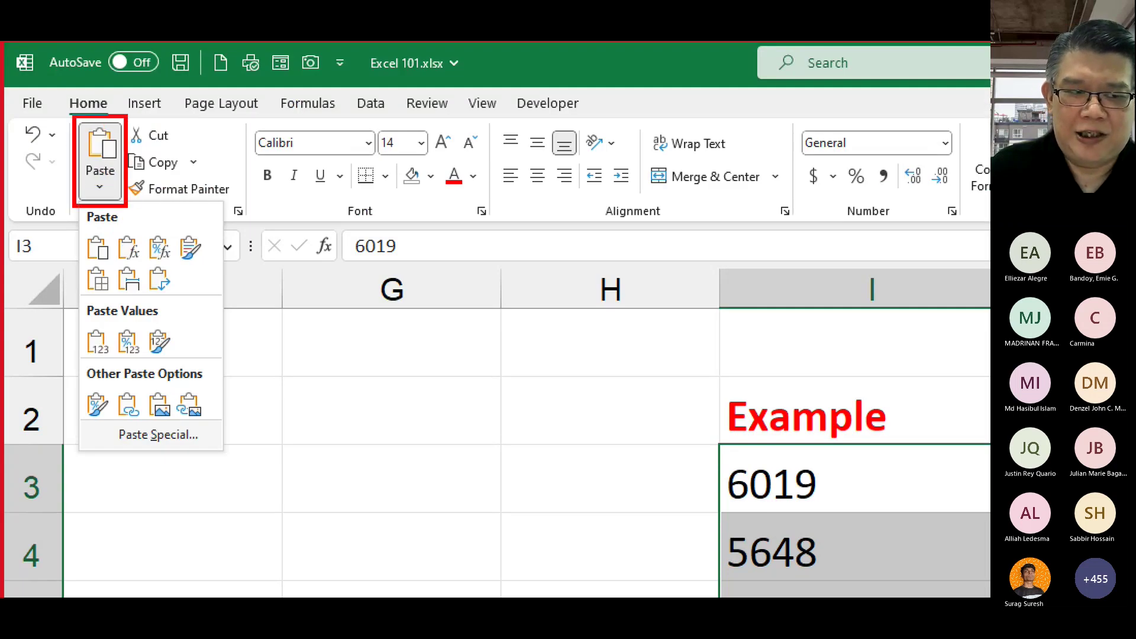
{"action": "left_click_drag", "start_coordinate": [61, 159], "coordinate": [140, 159]}
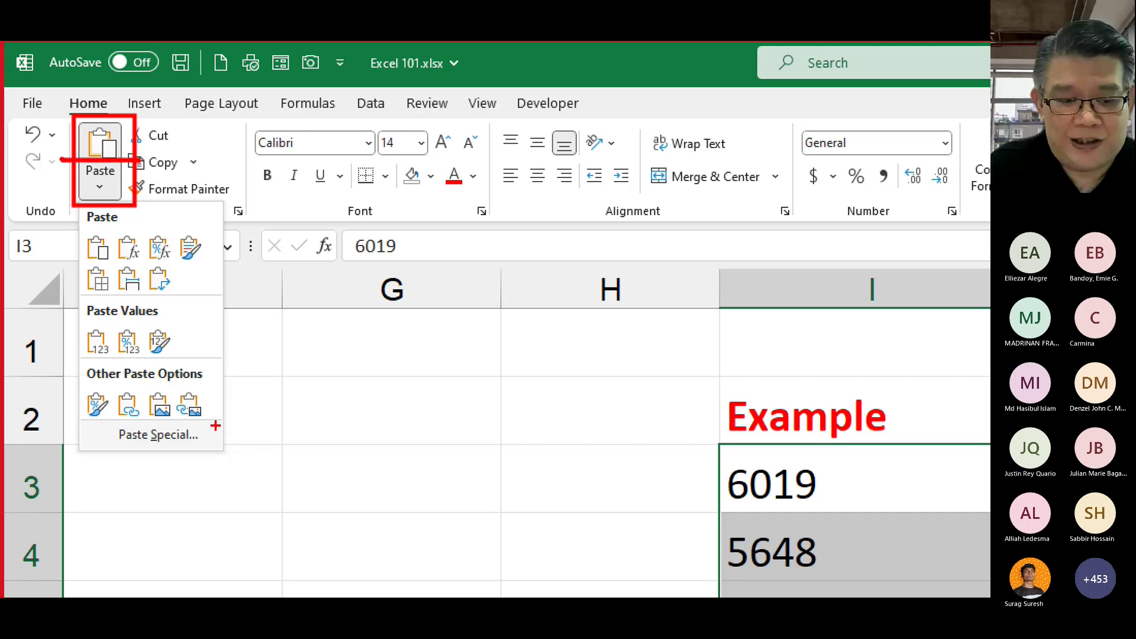
{"action": "left_click_drag", "start_coordinate": [217, 425], "coordinate": [91, 453]}
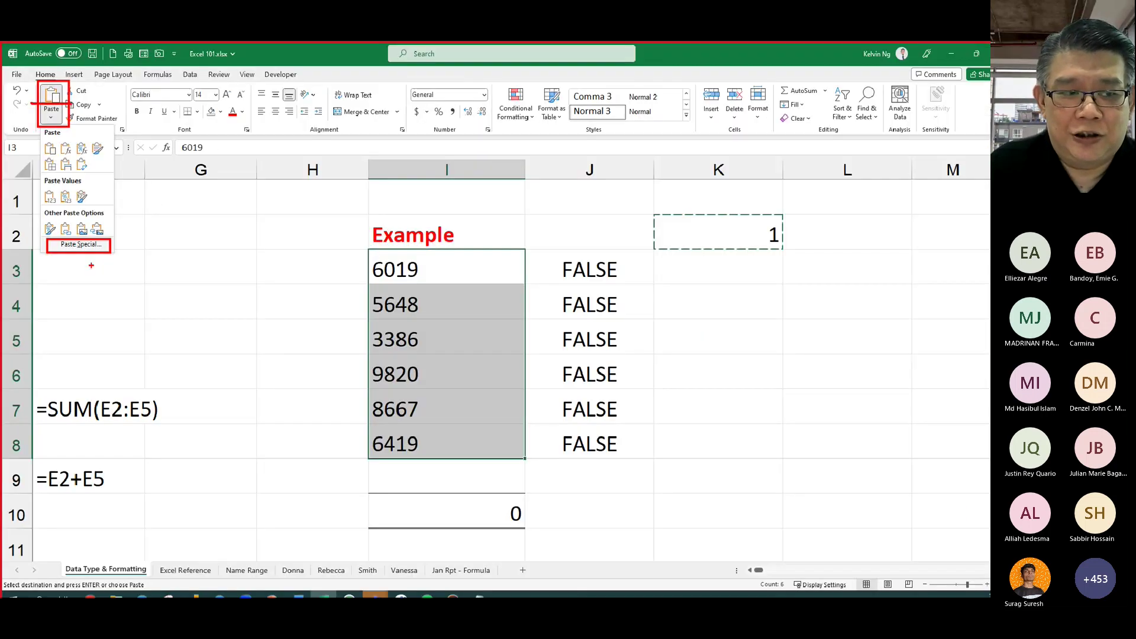
{"action": "key", "text": "Escape"}
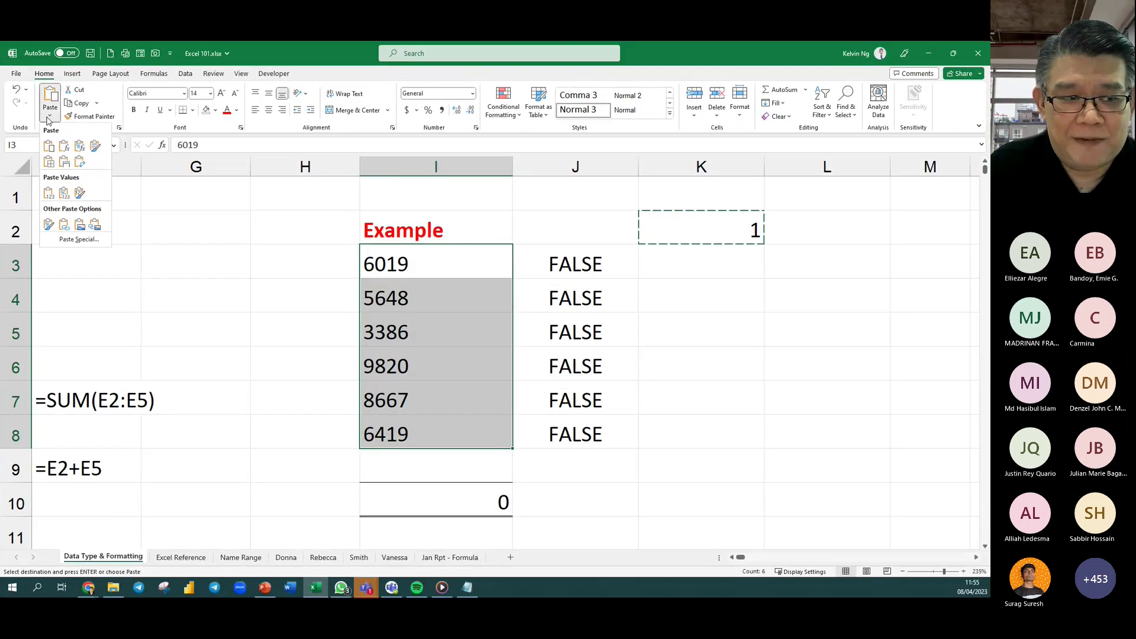
{"action": "left_click", "coordinate": [77, 239]}
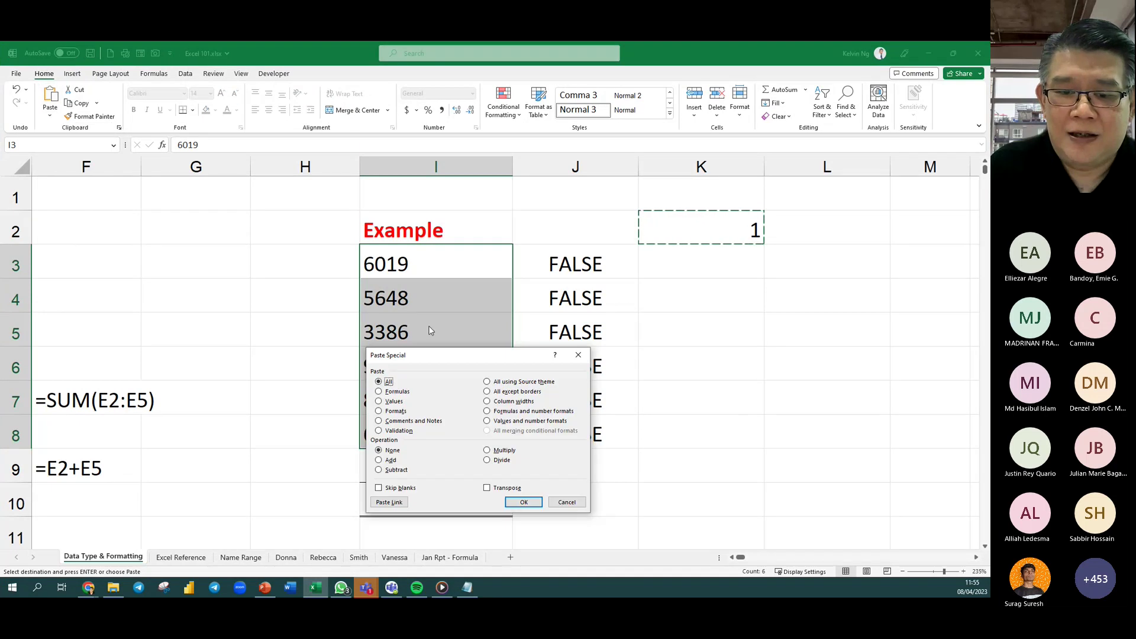
{"action": "left_click_drag", "start_coordinate": [467, 359], "coordinate": [618, 271]}
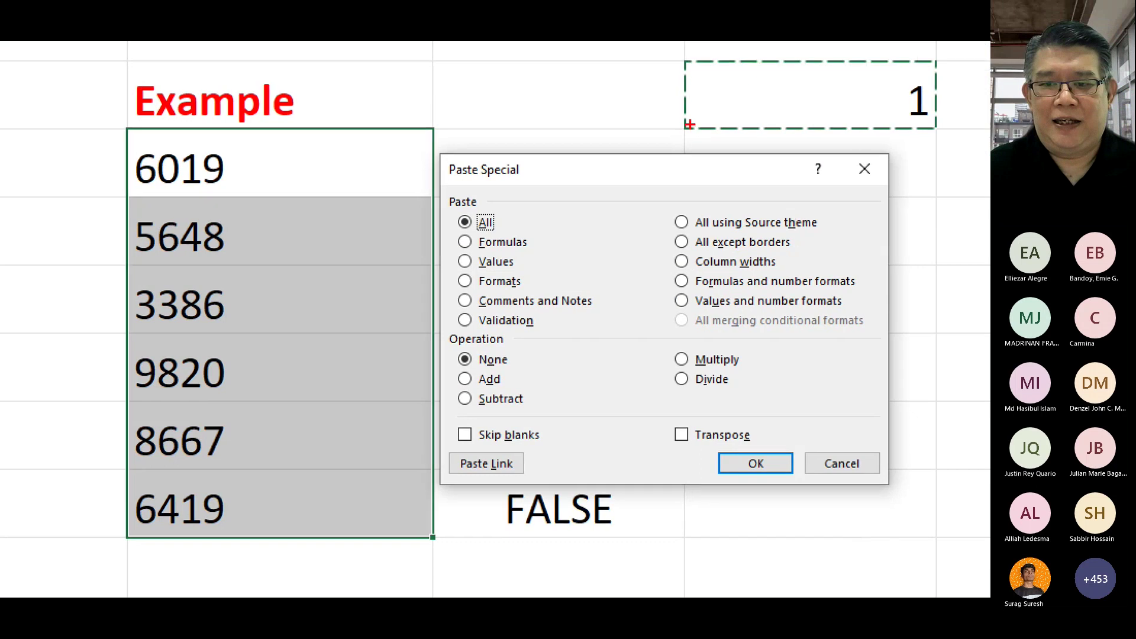
Paste the copied 1 onto the Example values in I3:I8 with the Multiply operation.
{"action": "mouse_move", "coordinate": [731, 87]}
{"action": "left_mouse_down"}
{"action": "mouse_move", "coordinate": [720, 90]}
{"action": "mouse_move", "coordinate": [740, 100]}
{"action": "mouse_move", "coordinate": [760, 89]}
{"action": "mouse_move", "coordinate": [746, 83]}
{"action": "mouse_move", "coordinate": [772, 119]}
{"action": "mouse_move", "coordinate": [781, 83]}
{"action": "mouse_move", "coordinate": [788, 95]}
{"action": "mouse_move", "coordinate": [822, 86]}
{"action": "mouse_move", "coordinate": [832, 123]}
{"action": "mouse_move", "coordinate": [812, 111]}
{"action": "left_mouse_up"}
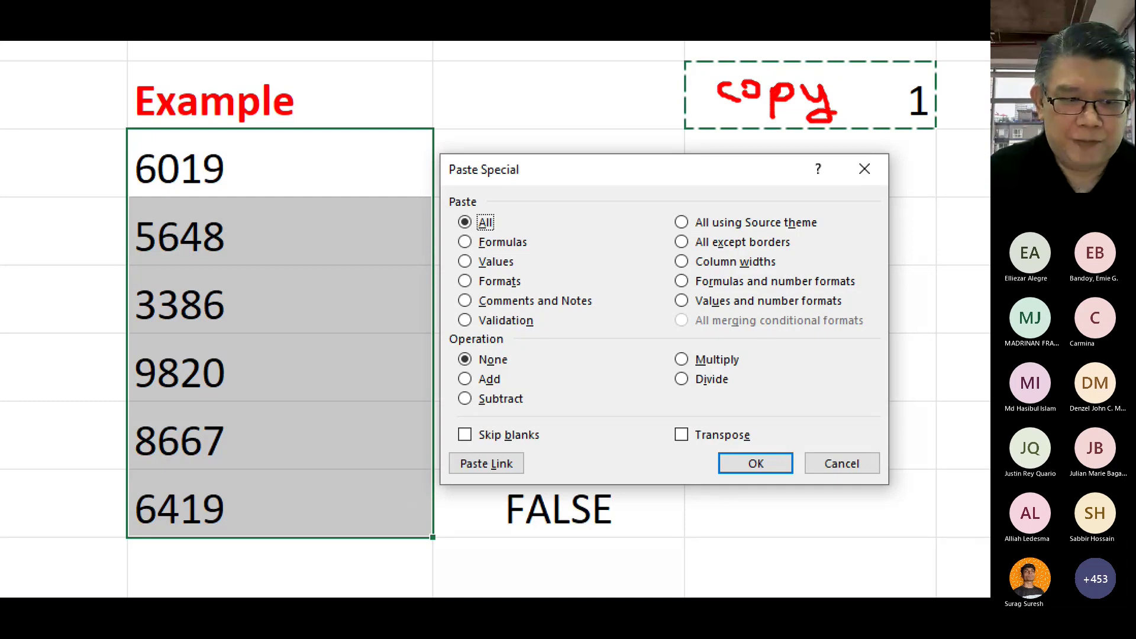
{"action": "left_click_drag", "start_coordinate": [129, 132], "coordinate": [419, 563]}
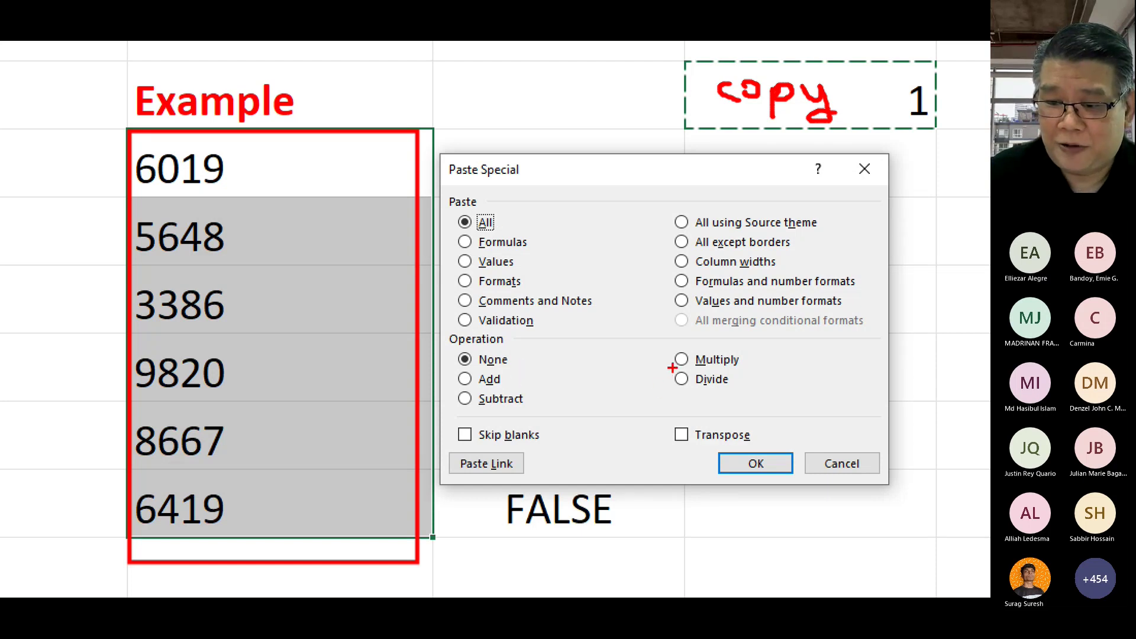
{"action": "left_click_drag", "start_coordinate": [674, 365], "coordinate": [634, 388]}
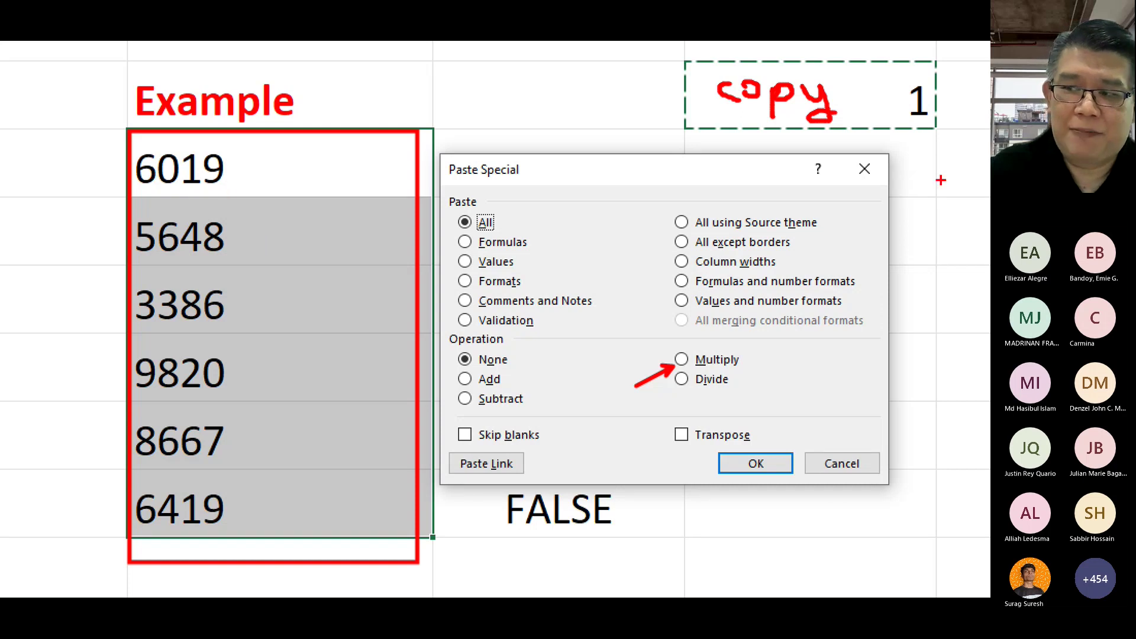
{"action": "left_click_drag", "start_coordinate": [912, 62], "coordinate": [938, 133]}
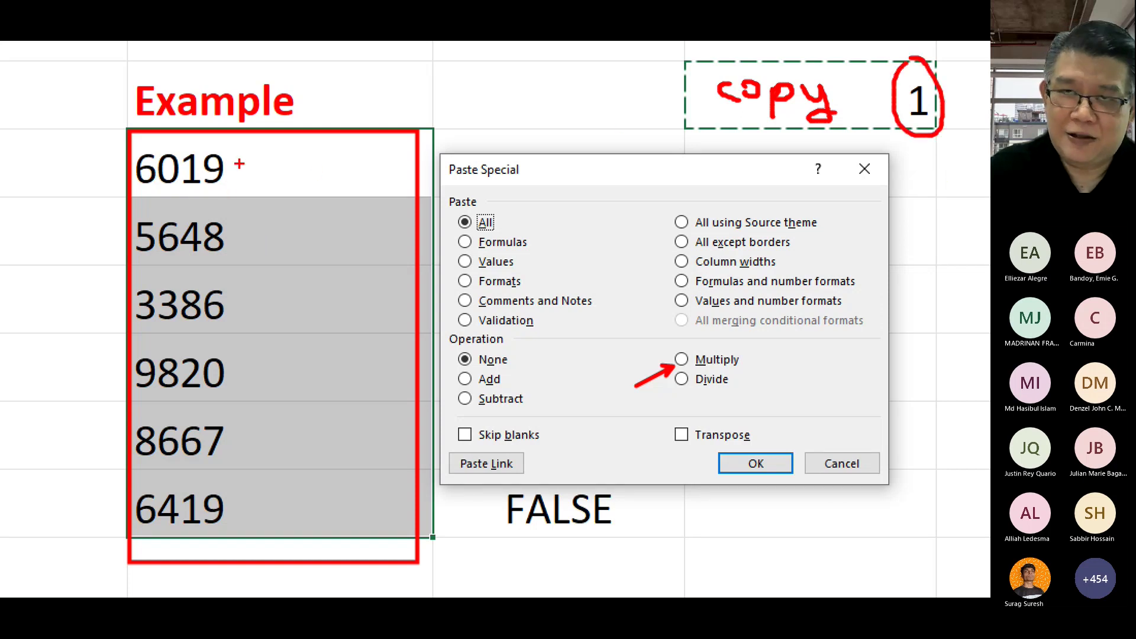
{"action": "key", "text": "Escape"}
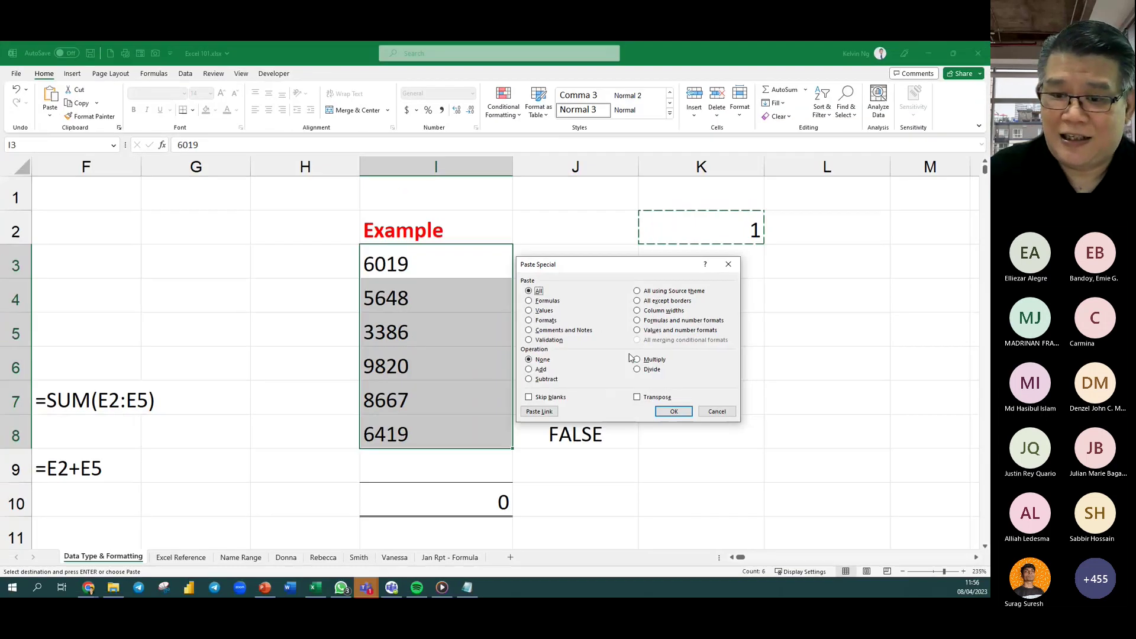
{"action": "left_click", "coordinate": [636, 360]}
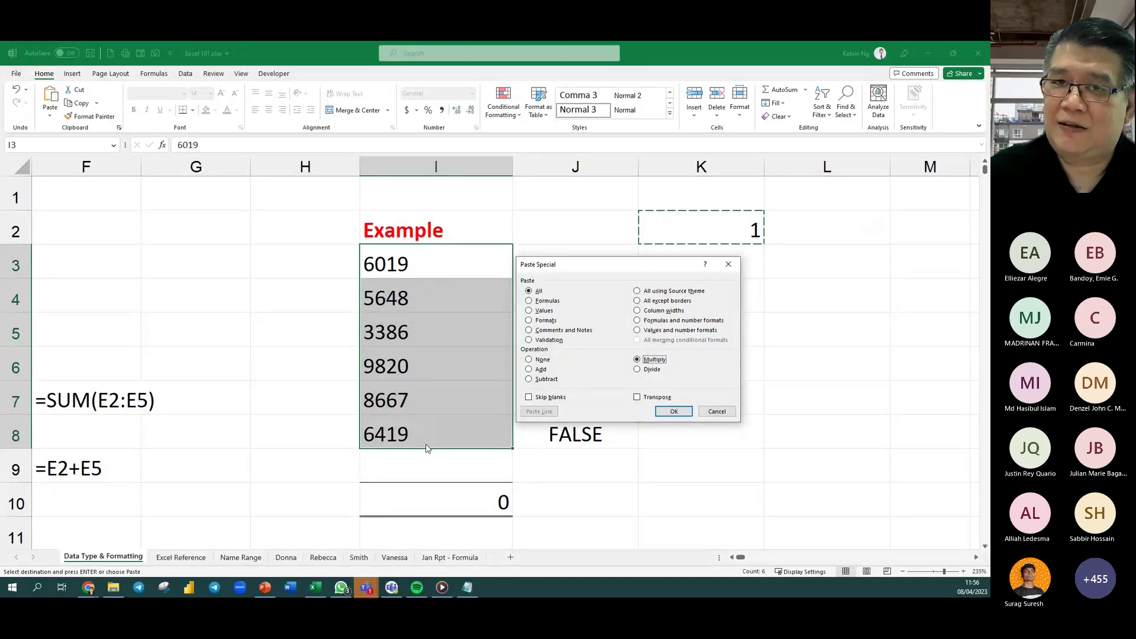
{"action": "left_click", "coordinate": [674, 411]}
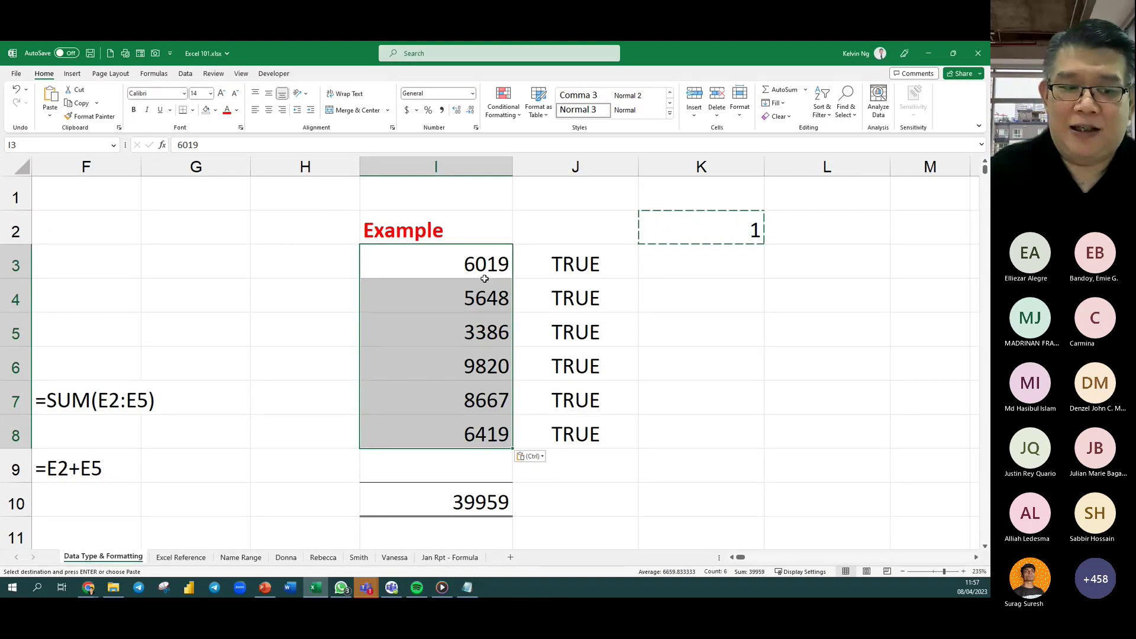
Review the converted values beside the earlier formulas, undo the Multiply paste on I3:I8, and clear the copy marker from K2.
{"action": "left_click", "coordinate": [733, 558]}
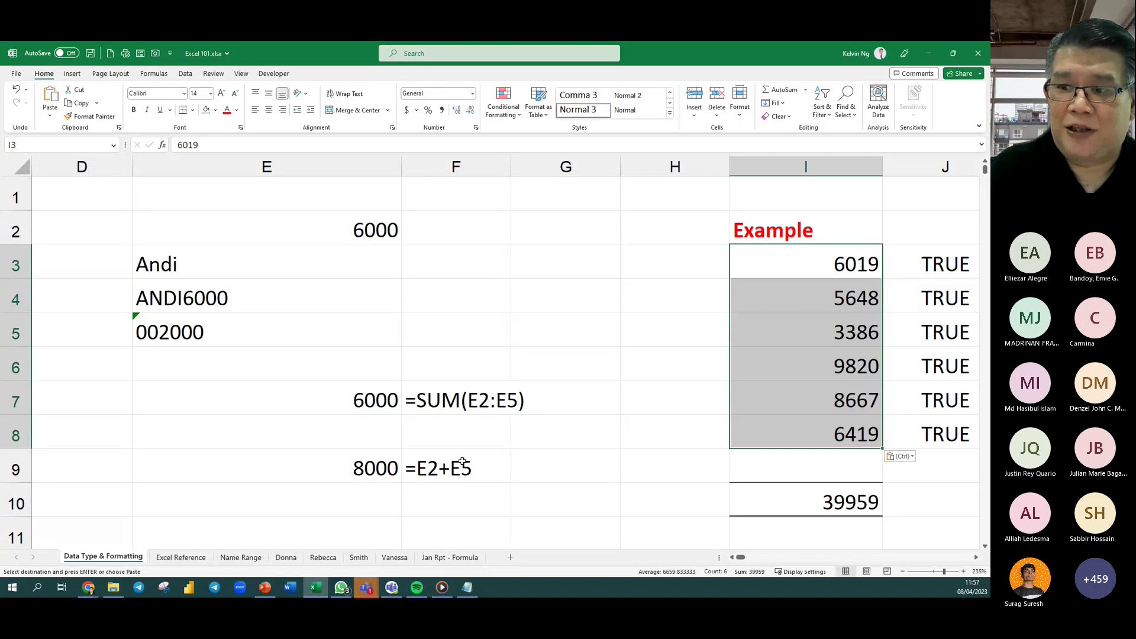
{"action": "left_click", "coordinate": [977, 557]}
{"action": "left_click", "coordinate": [977, 558]}
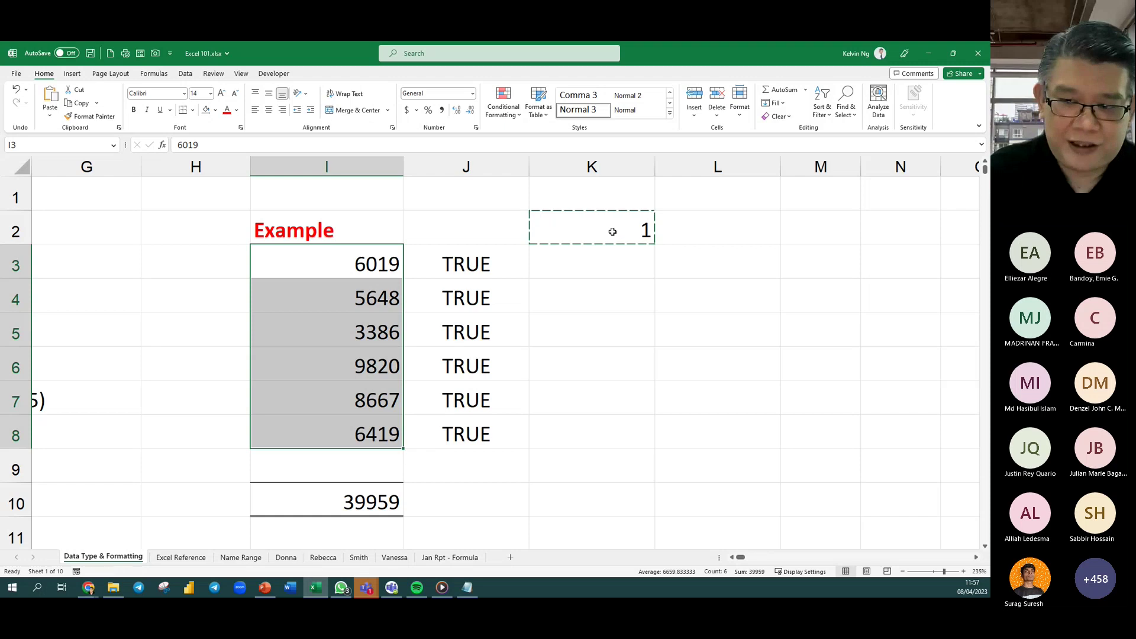
{"action": "key", "text": "ctrl+z"}
{"action": "left_click", "coordinate": [651, 296]}
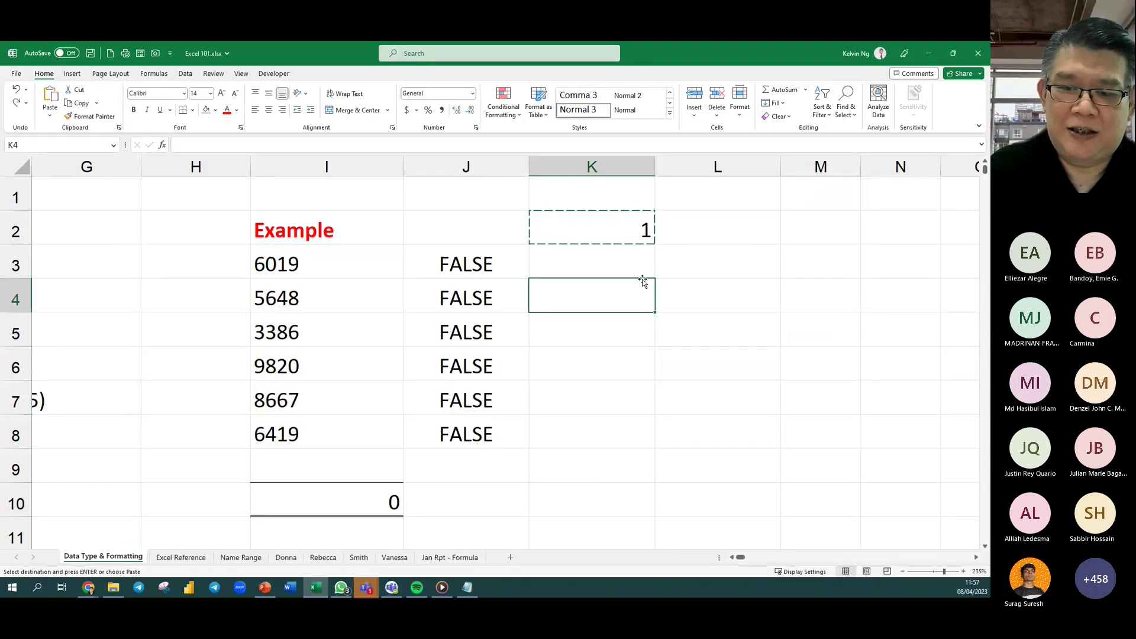
{"action": "key", "text": "Escape"}
Set the helper number in K2 to 0.
{"action": "left_click", "coordinate": [619, 227]}
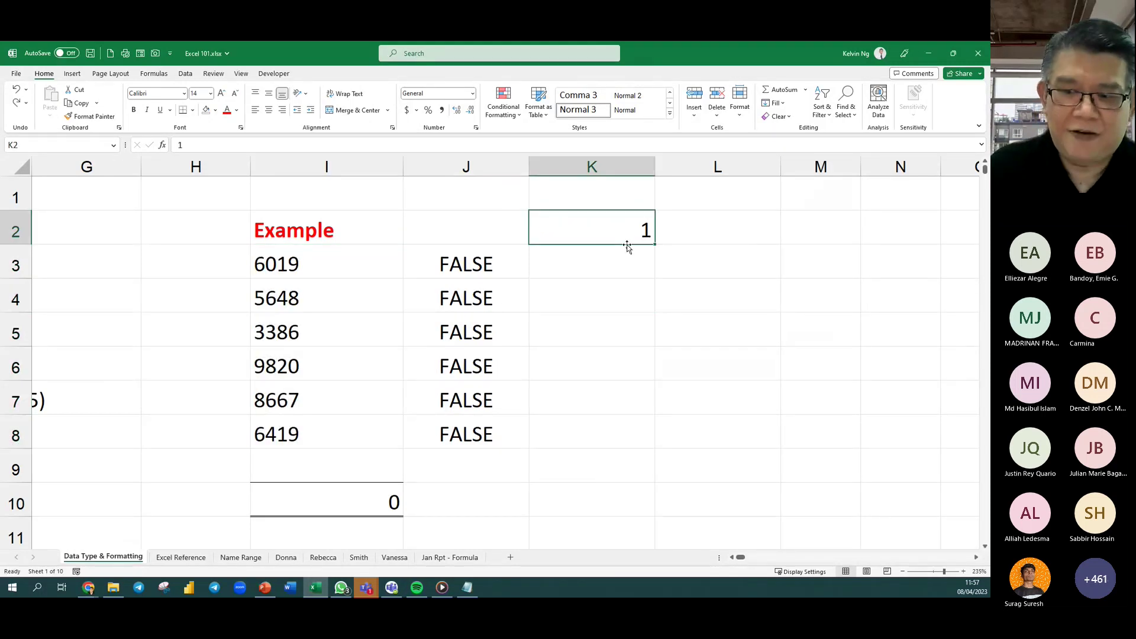
{"action": "type", "text": "0"}
{"action": "key", "text": "Return"}
{"action": "key", "text": "Return"}
{"action": "key", "text": "Return"}
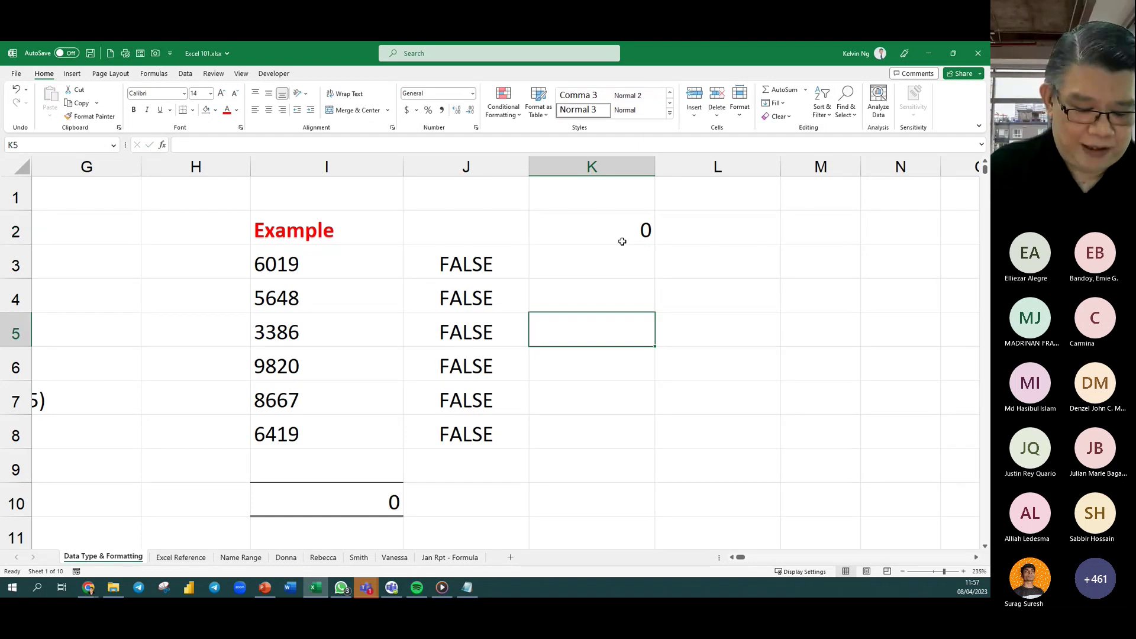
Copy the 0 in K2 and paste it onto the Example values in I3:I8 with the Paste Special Add operation.
{"action": "left_click", "coordinate": [622, 234]}
{"action": "key", "text": "ctrl+c"}
{"action": "left_click_drag", "start_coordinate": [341, 273], "coordinate": [332, 432]}
{"action": "left_click", "coordinate": [51, 116]}
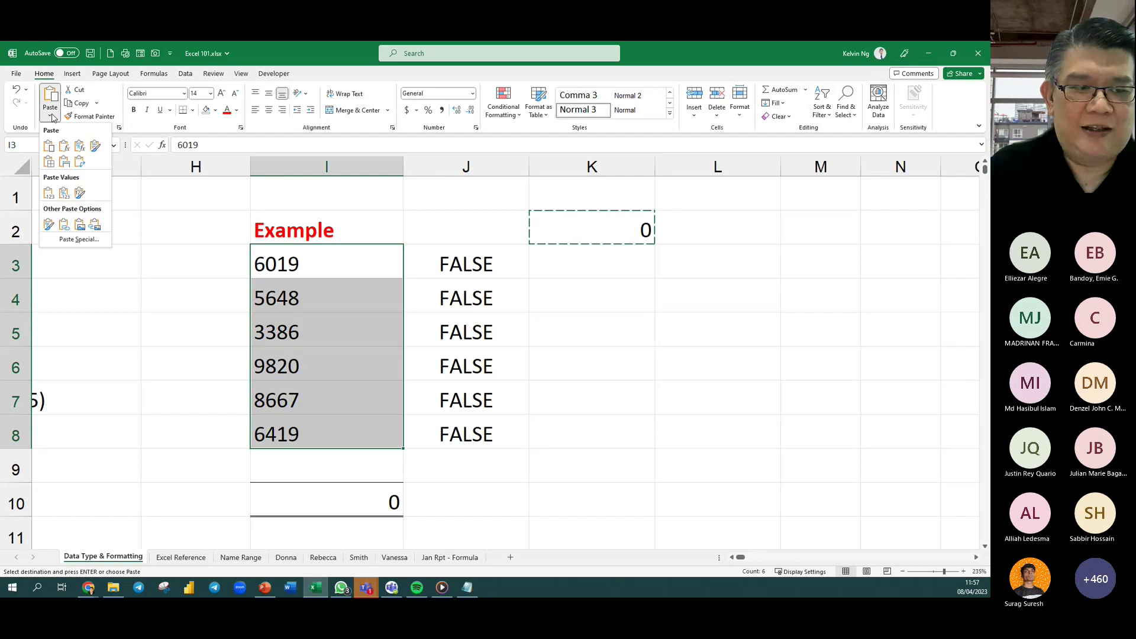
{"action": "left_click", "coordinate": [90, 243]}
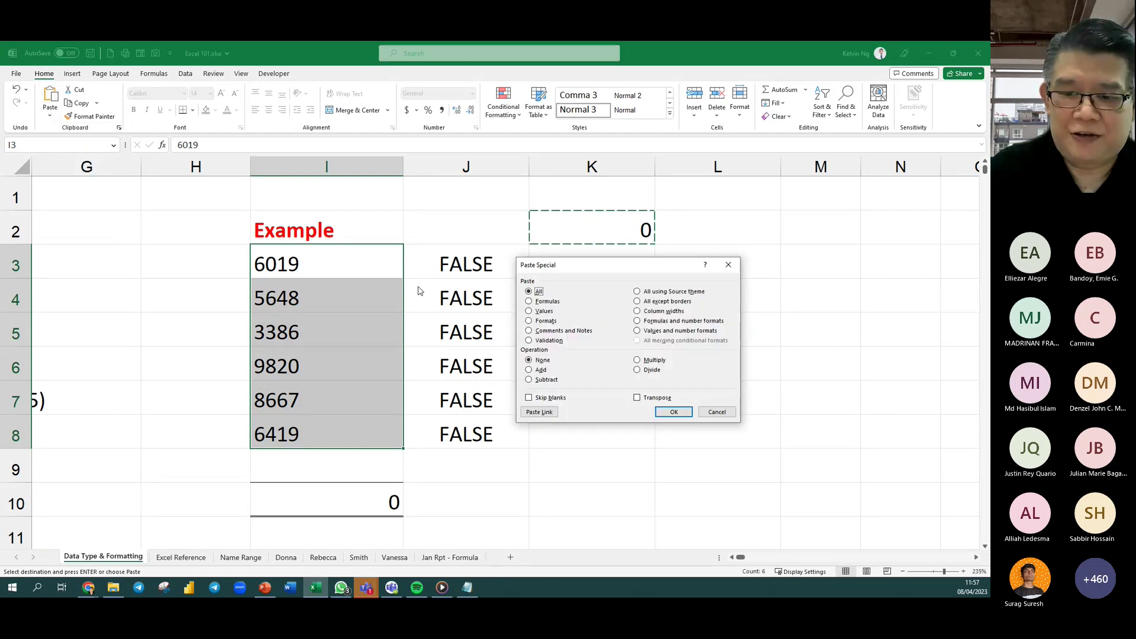
{"action": "left_click_drag", "start_coordinate": [576, 272], "coordinate": [477, 278]}
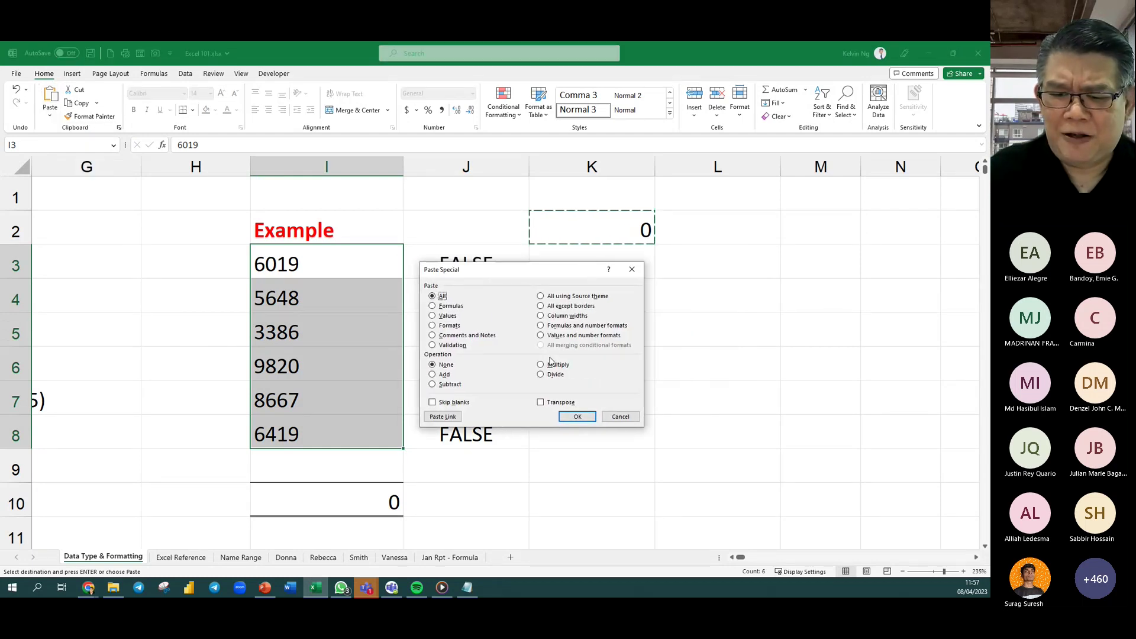
{"action": "left_click", "coordinate": [550, 364]}
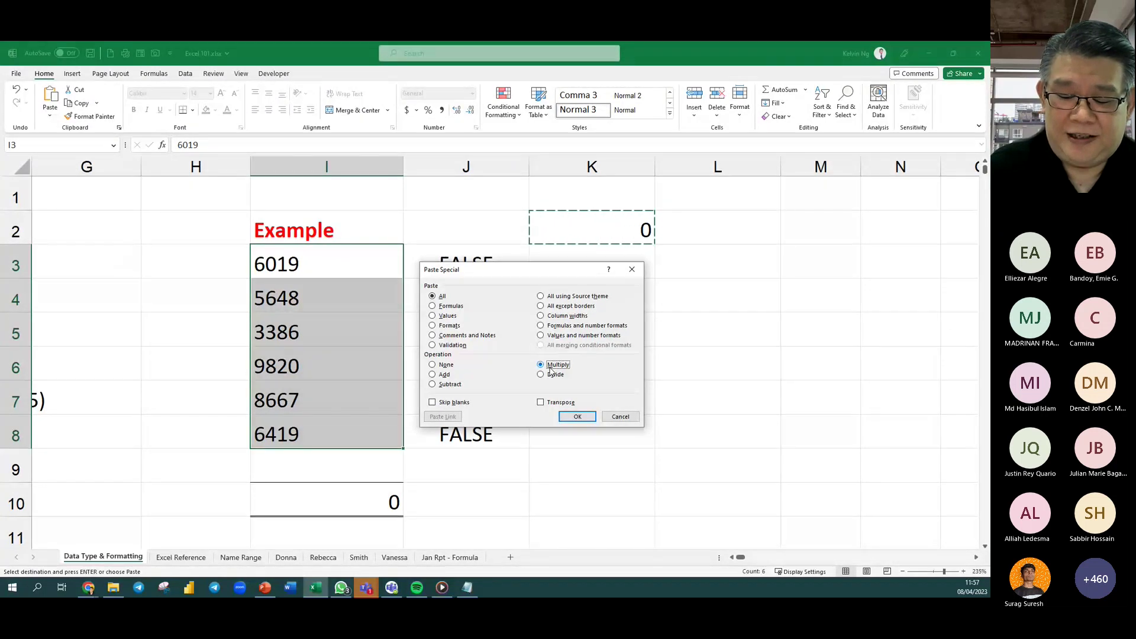
{"action": "left_click", "coordinate": [435, 377]}
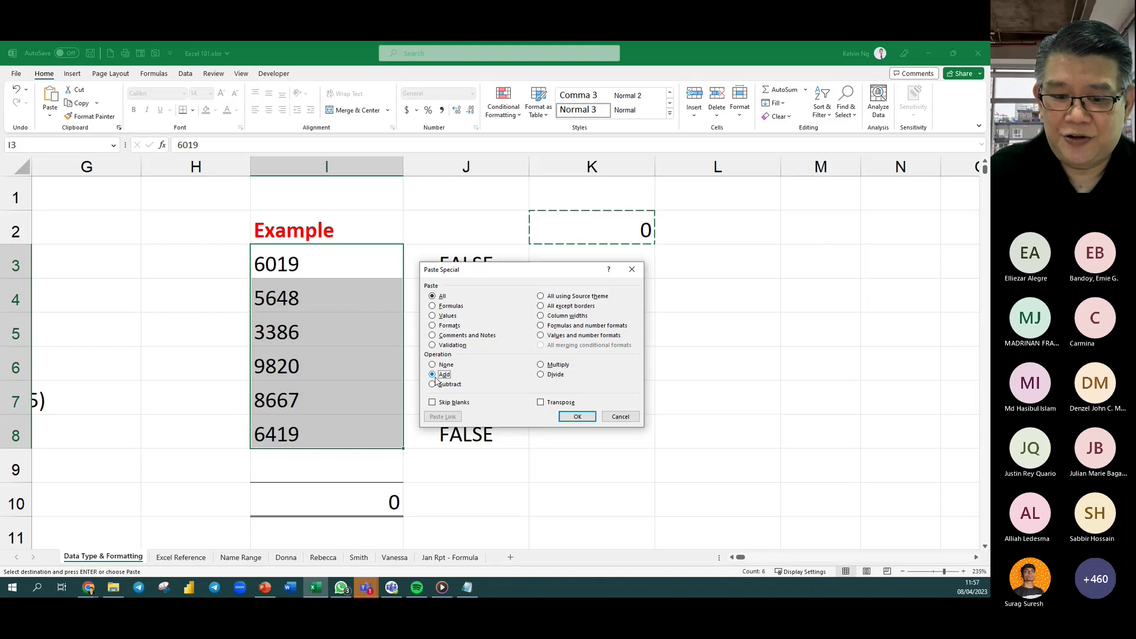
{"action": "left_click", "coordinate": [440, 390]}
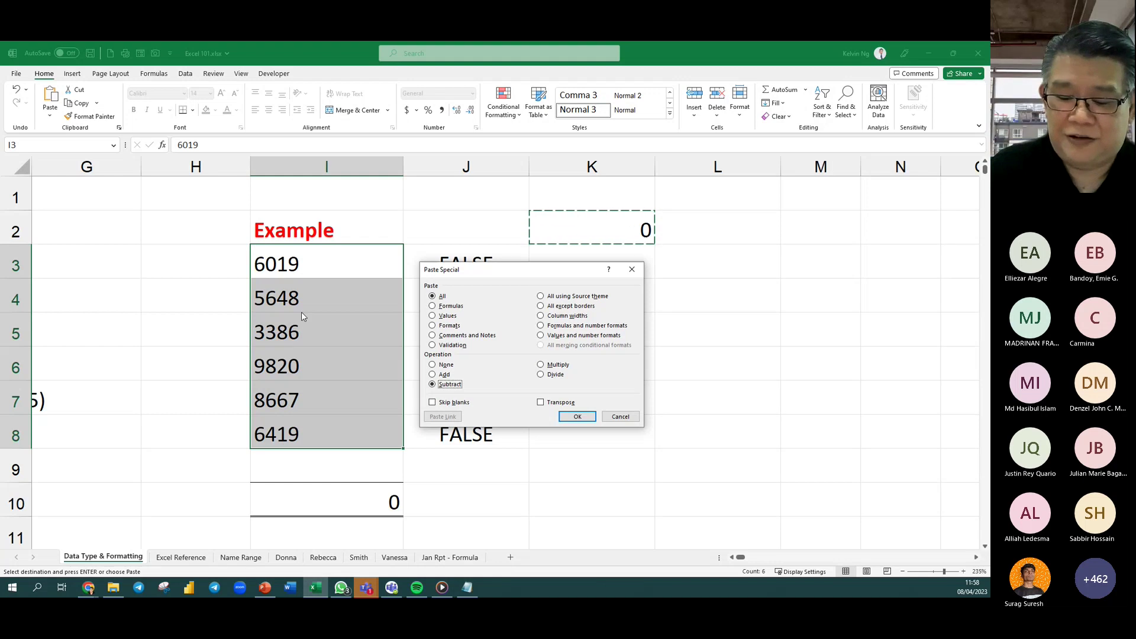
{"action": "left_click", "coordinate": [442, 376]}
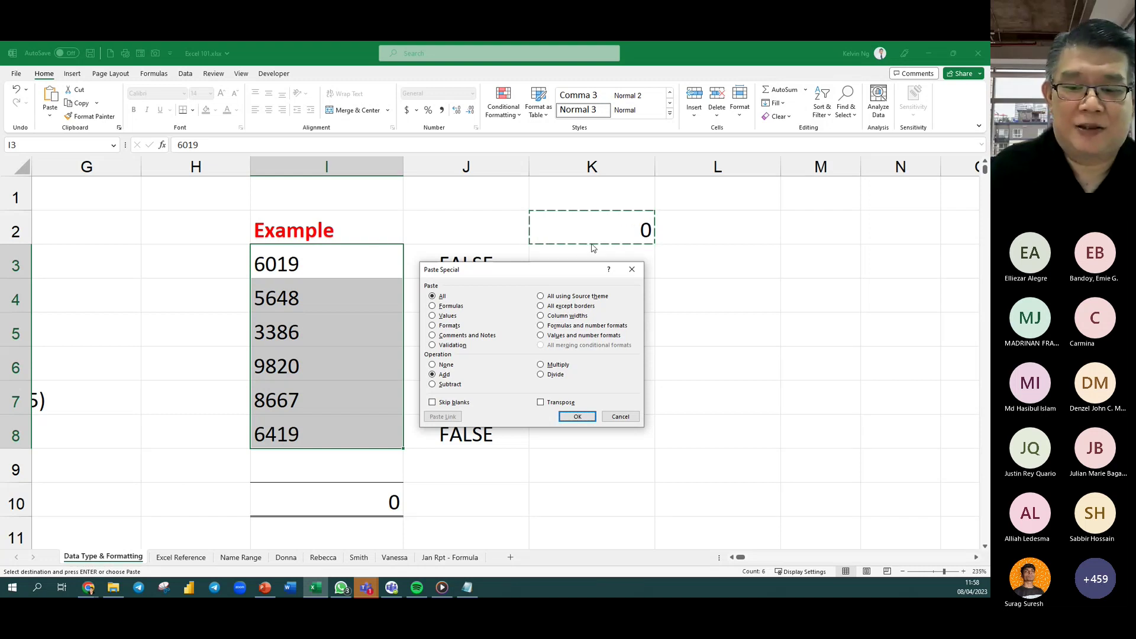
{"action": "left_click", "coordinate": [577, 416]}
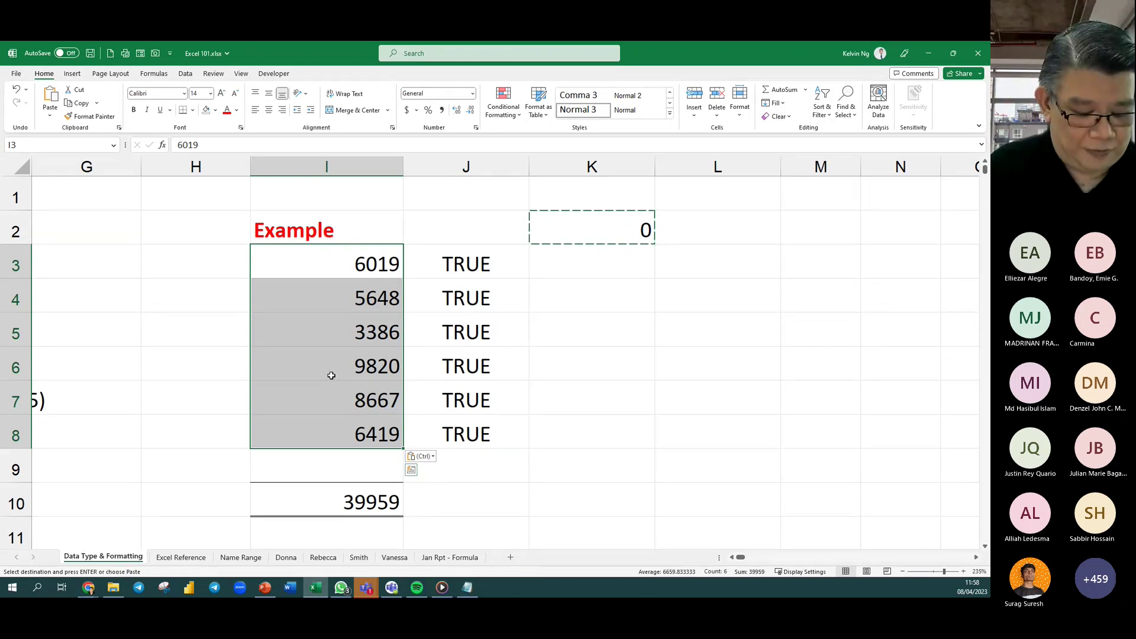
Undo the Add paste on the Example values in I3:I8 and clear the helper 0 from K2.
{"action": "key", "text": "ctrl+z"}
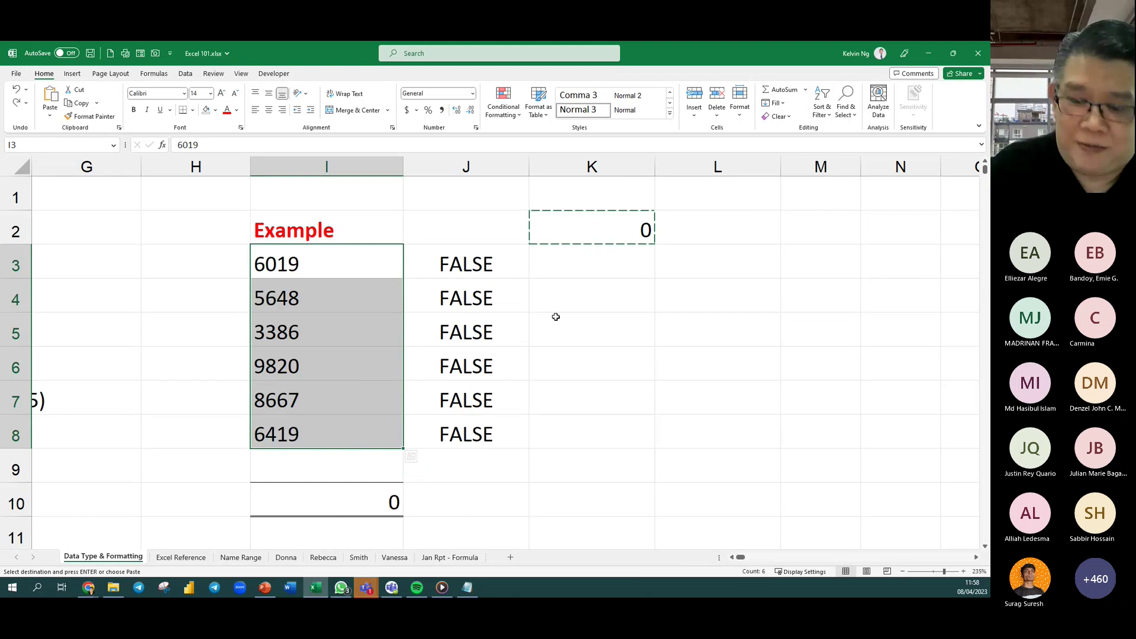
{"action": "key", "text": "Delete"}
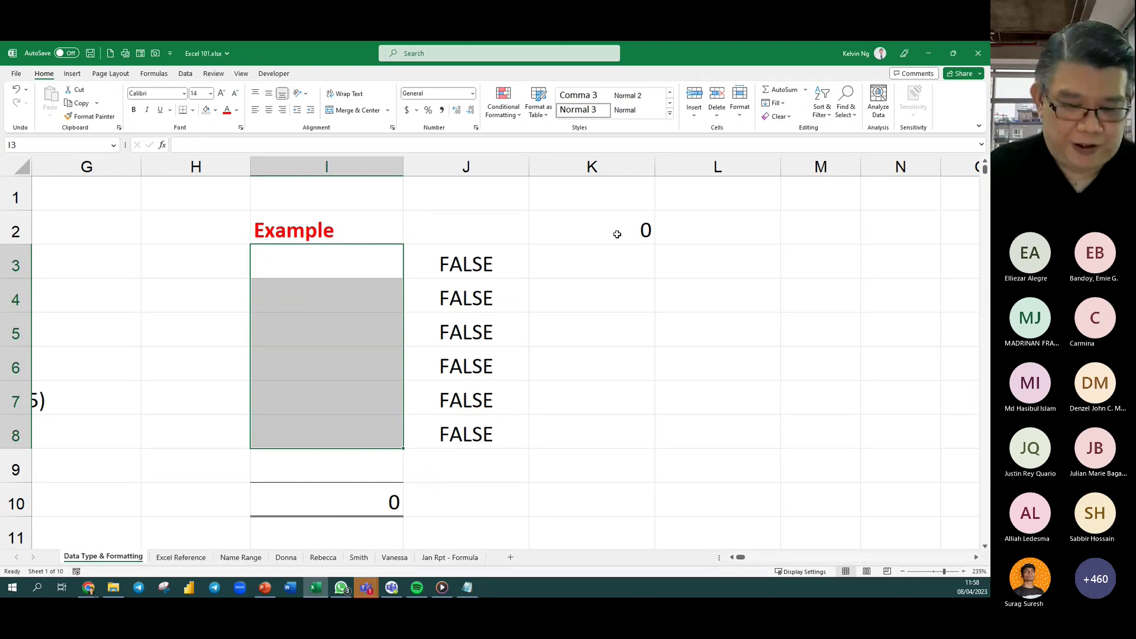
{"action": "key", "text": "ctrl+z"}
{"action": "left_click", "coordinate": [617, 234]}
{"action": "key", "text": "ctrl+c"}
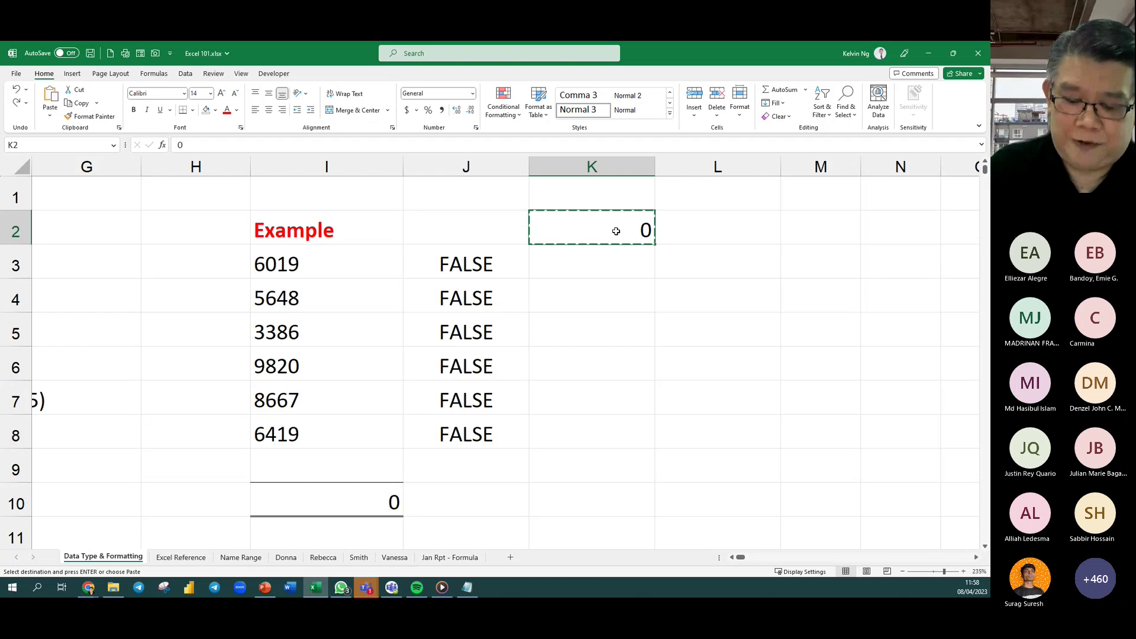
{"action": "key", "text": "Delete"}
Enter =VALUE(I3) in K3 and fill the formula down through K8.
{"action": "left_click", "coordinate": [591, 261]}
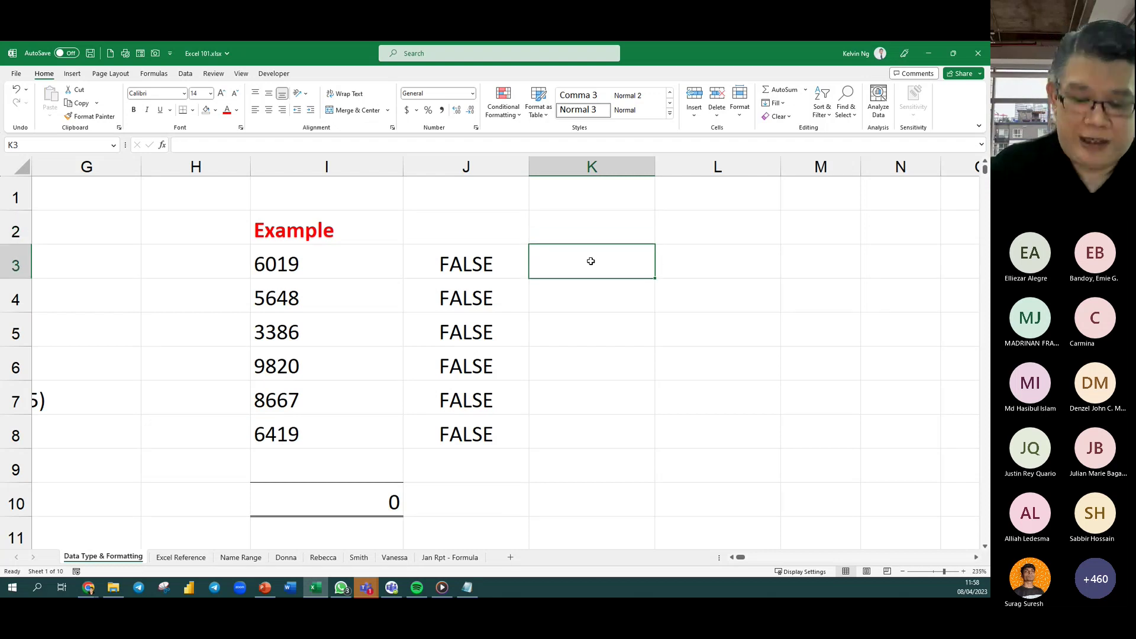
{"action": "type", "text": "="}
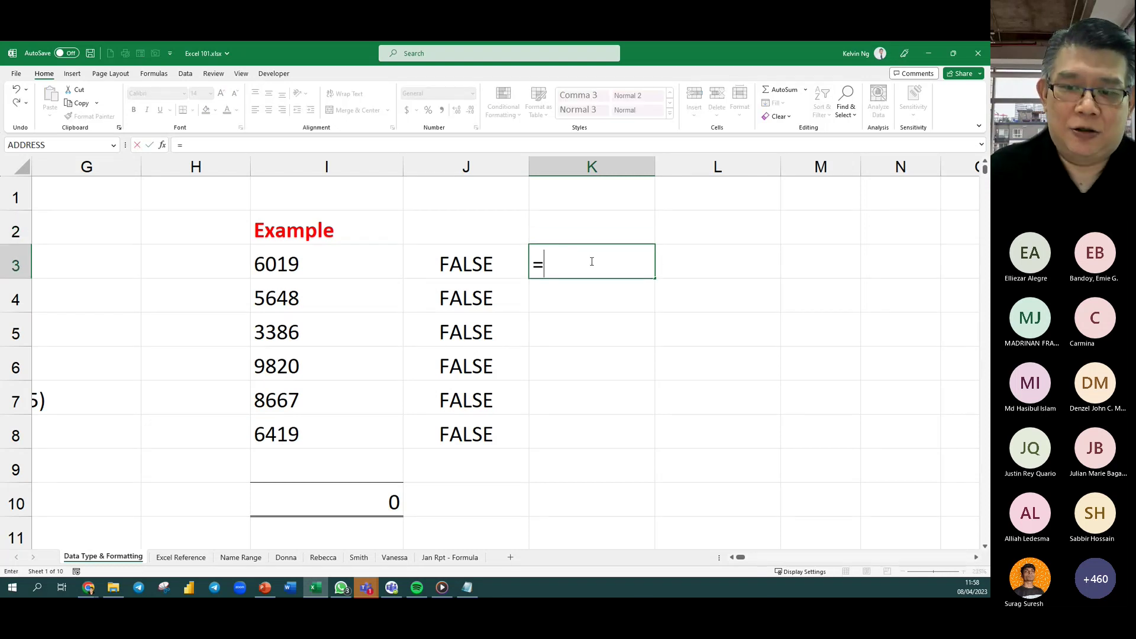
{"action": "type", "text": "val"}
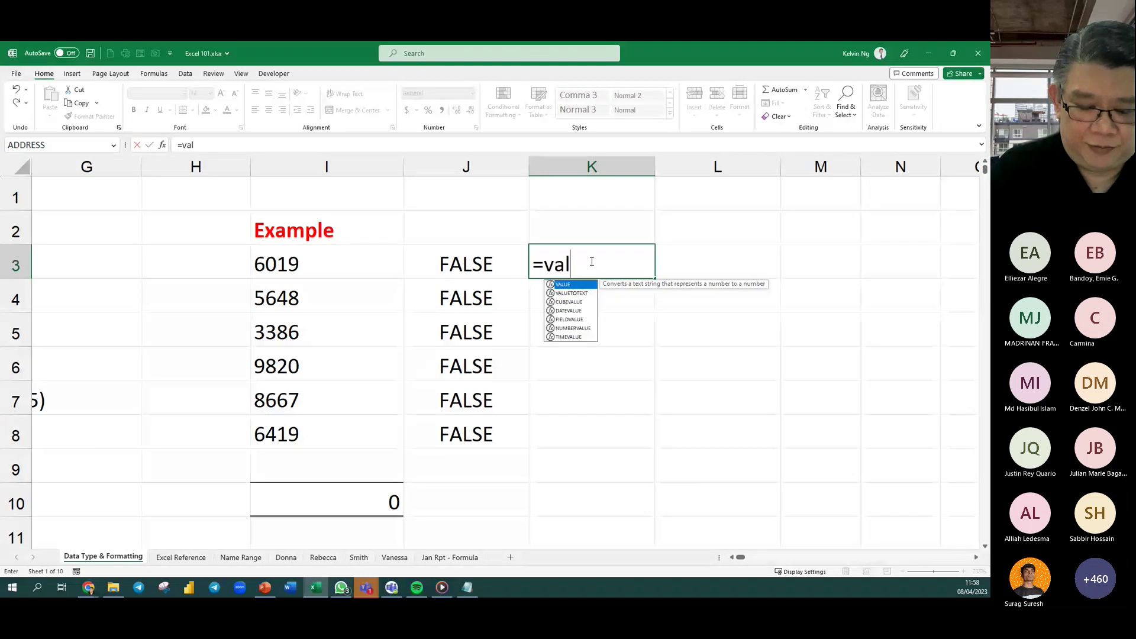
{"action": "key", "text": "Tab"}
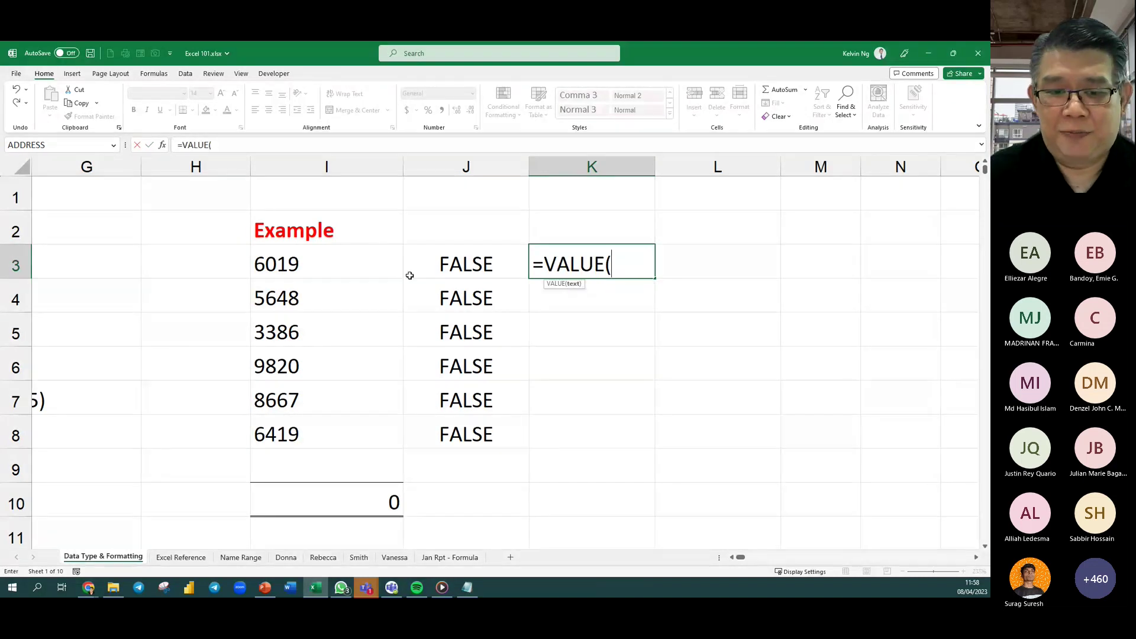
{"action": "left_click", "coordinate": [372, 265]}
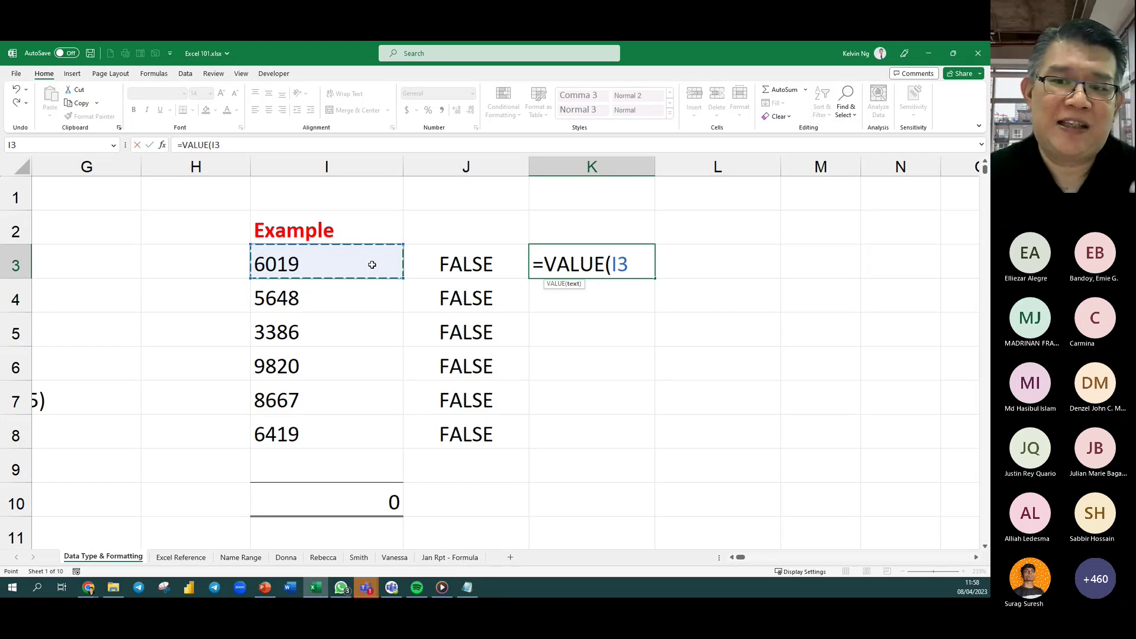
{"action": "key", "text": "Return"}
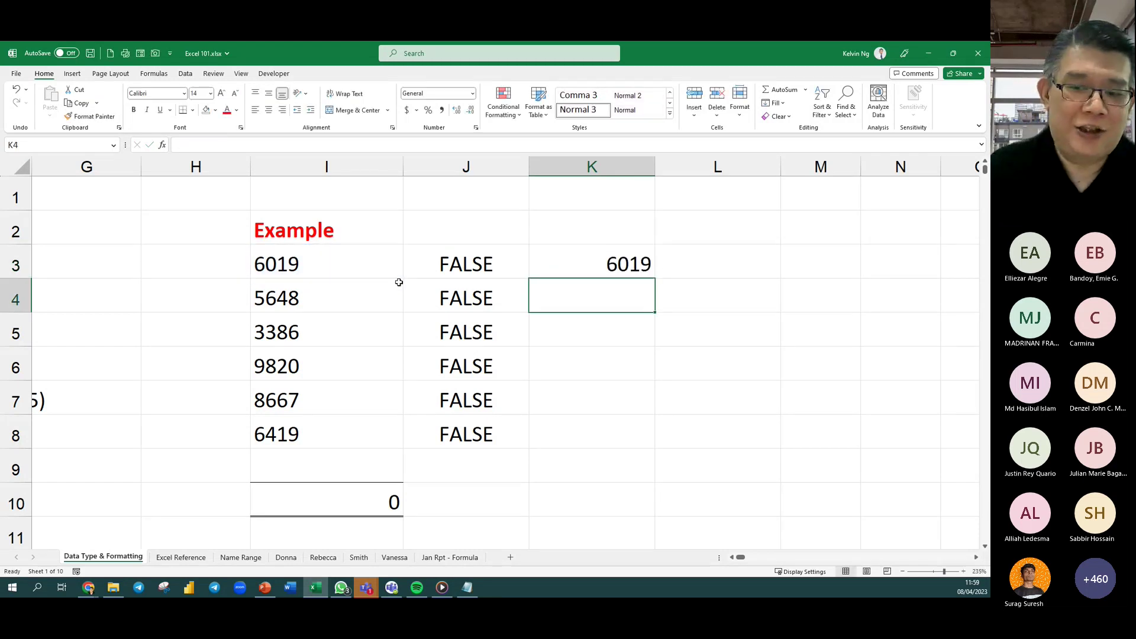
{"action": "left_click", "coordinate": [642, 268]}
{"action": "left_click_drag", "start_coordinate": [656, 278], "coordinate": [646, 445]}
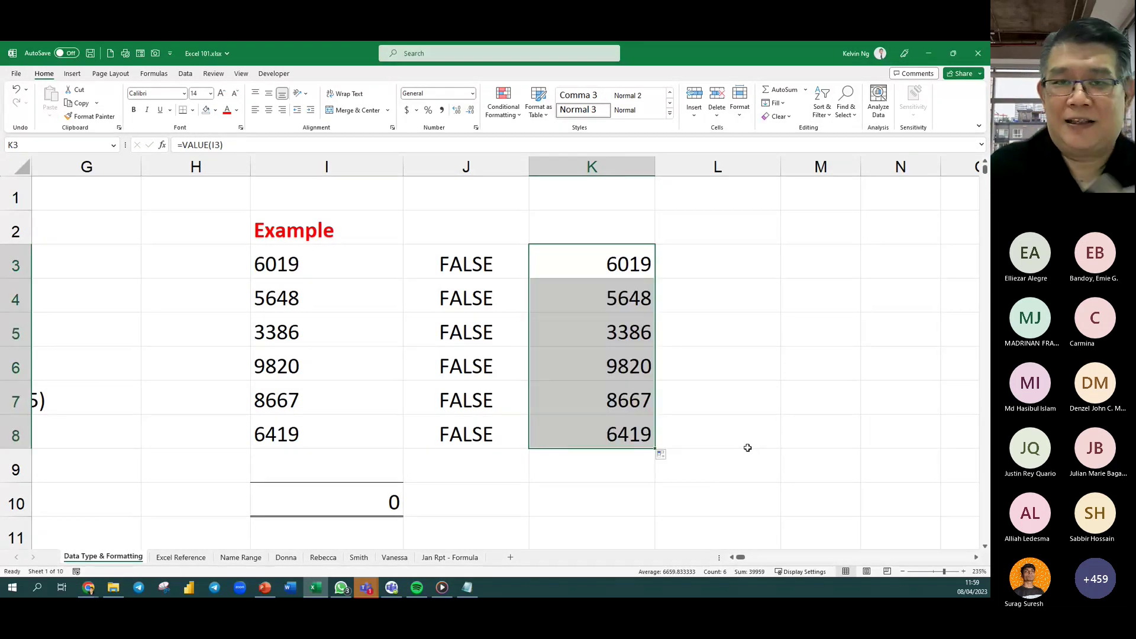
Display the VALUE formula of K3 as text in K2 with FORMULATEXT.
{"action": "left_click", "coordinate": [613, 221]}
{"action": "type", "text": "=form"}
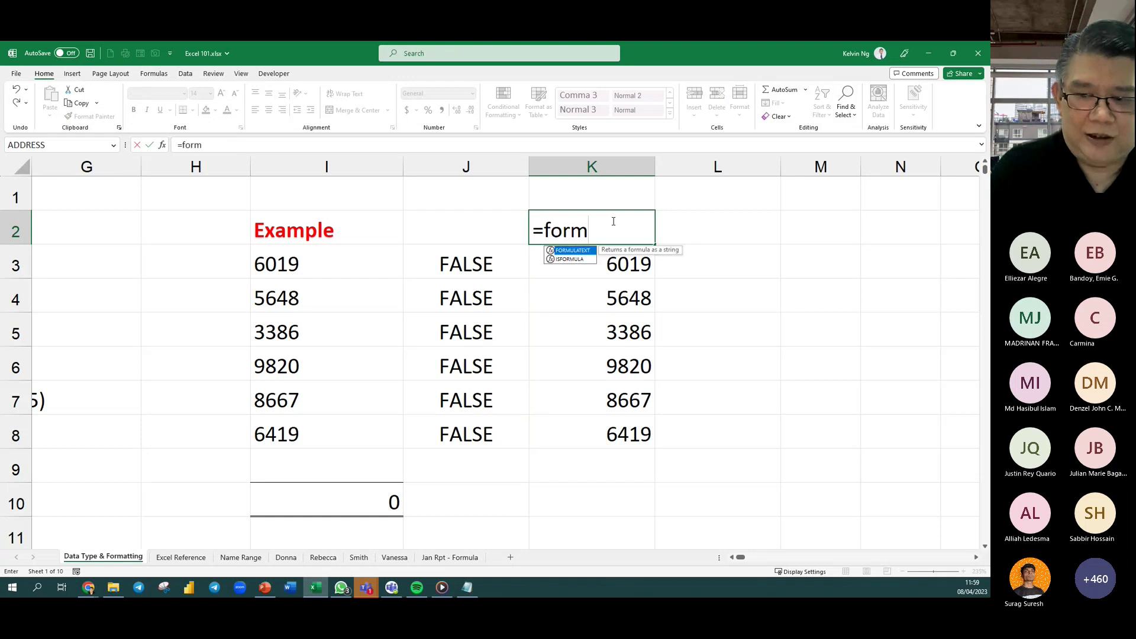
{"action": "key", "text": "Tab"}
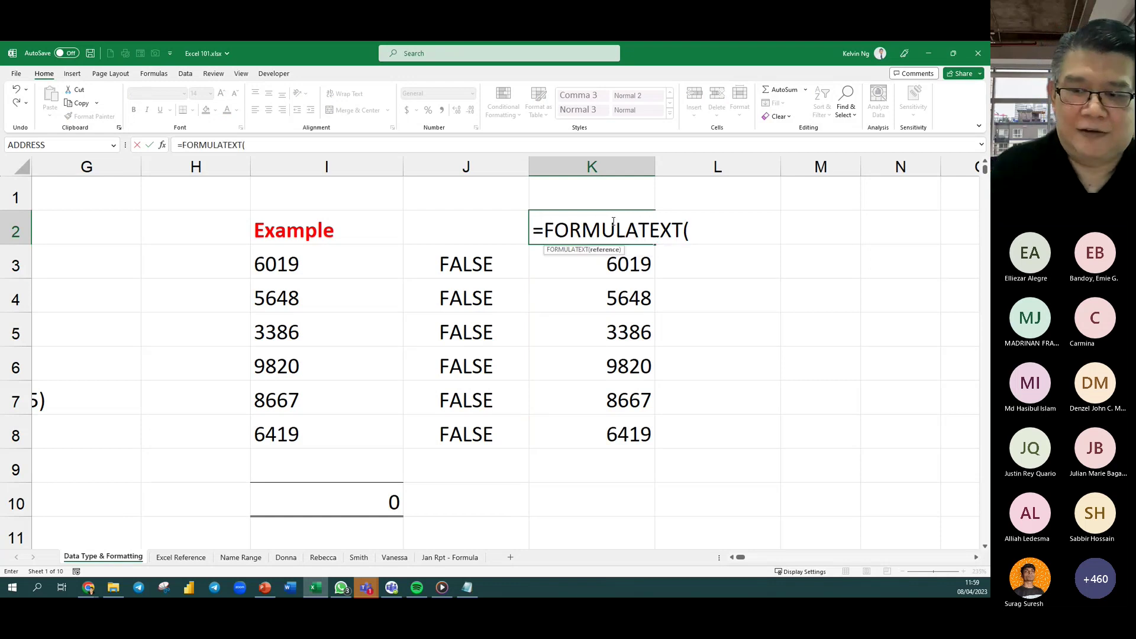
{"action": "left_click", "coordinate": [613, 264]}
{"action": "key", "text": "Return"}
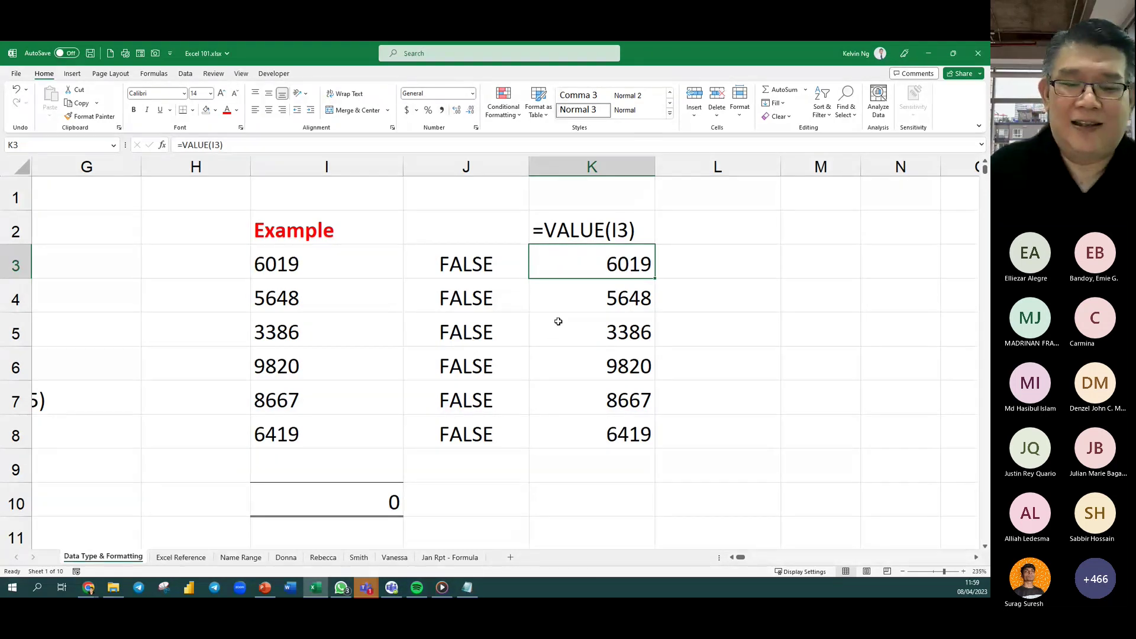
Convert the Example values in I3:I8 to numbers using Text to Columns, finishing with the Delimited option.
{"action": "left_click", "coordinate": [327, 268]}
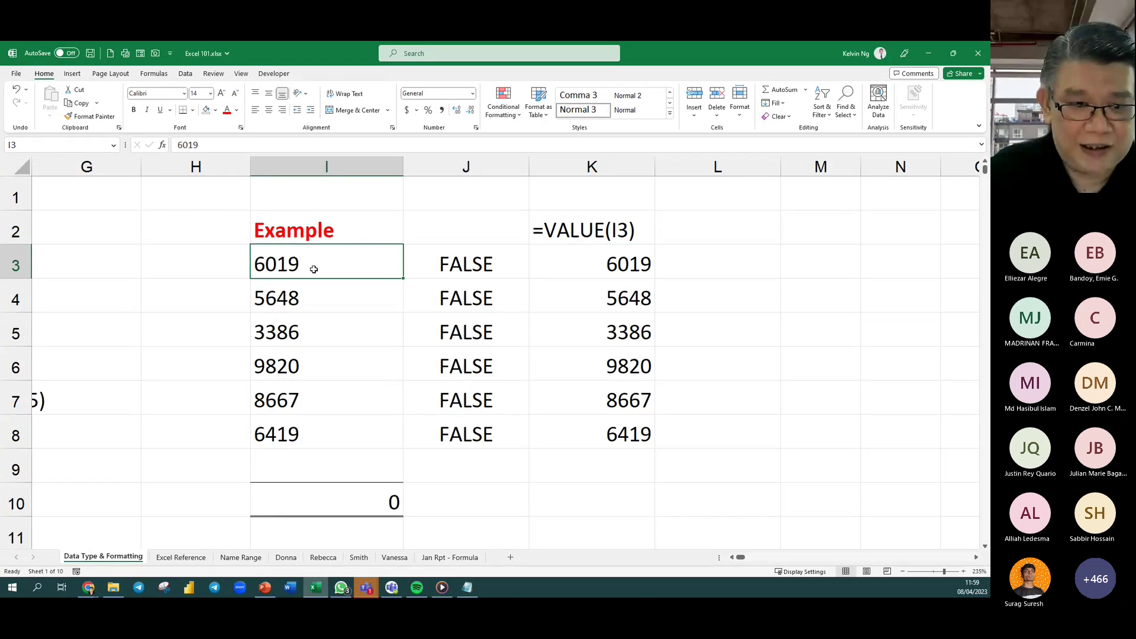
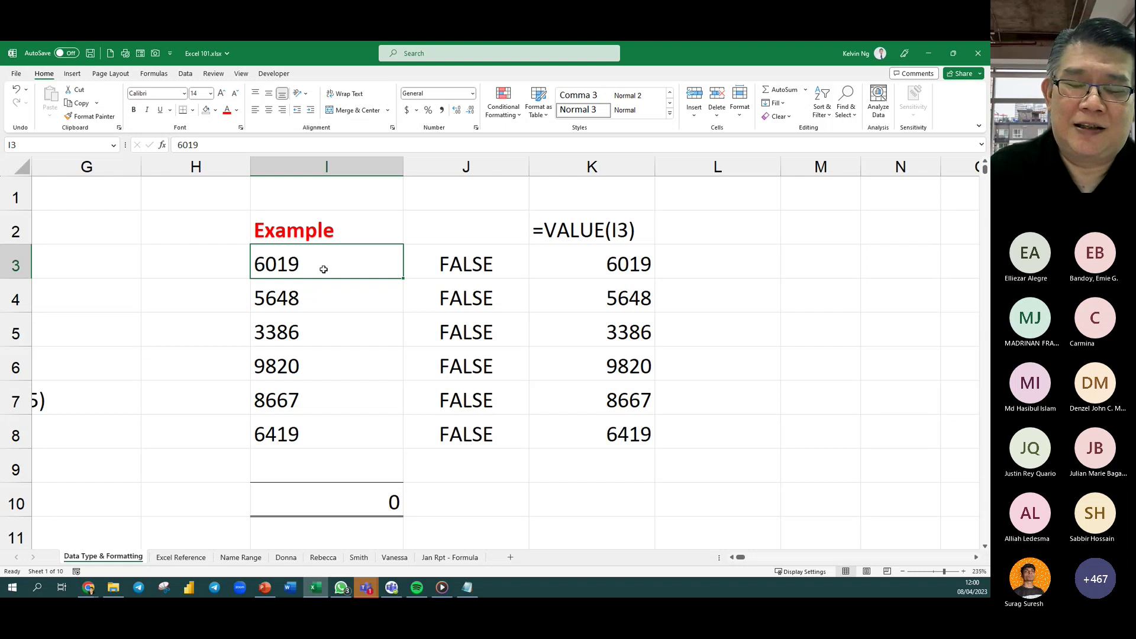
{"action": "left_click_drag", "start_coordinate": [324, 269], "coordinate": [311, 425]}
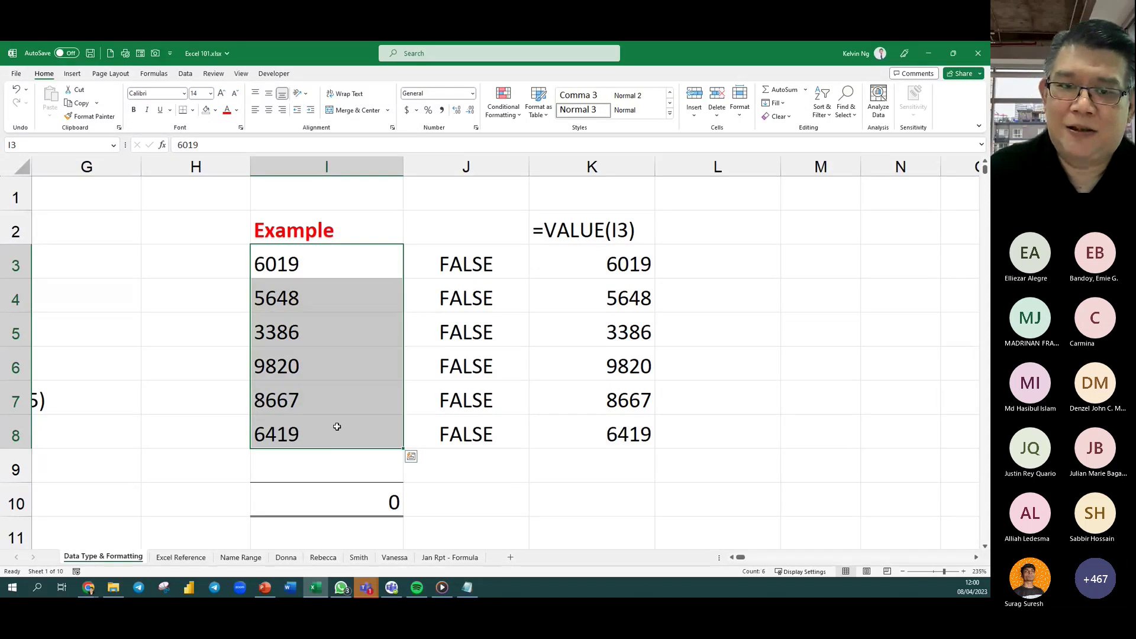
{"action": "left_click", "coordinate": [186, 75]}
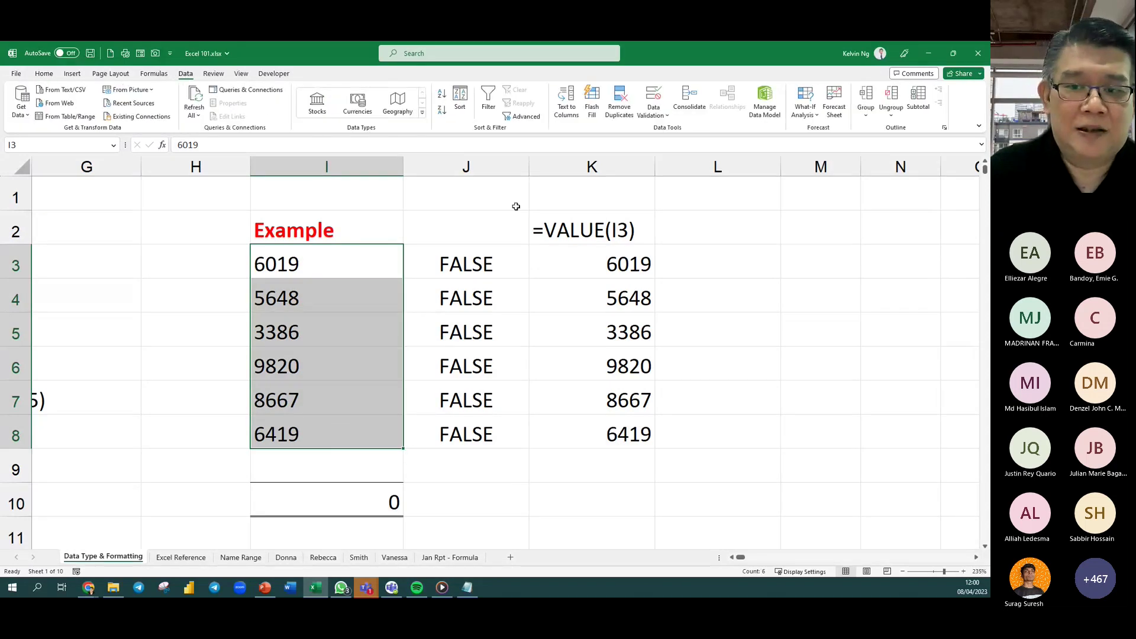
{"action": "left_click", "coordinate": [558, 117]}
{"action": "left_click_drag", "start_coordinate": [431, 169], "coordinate": [571, 218]}
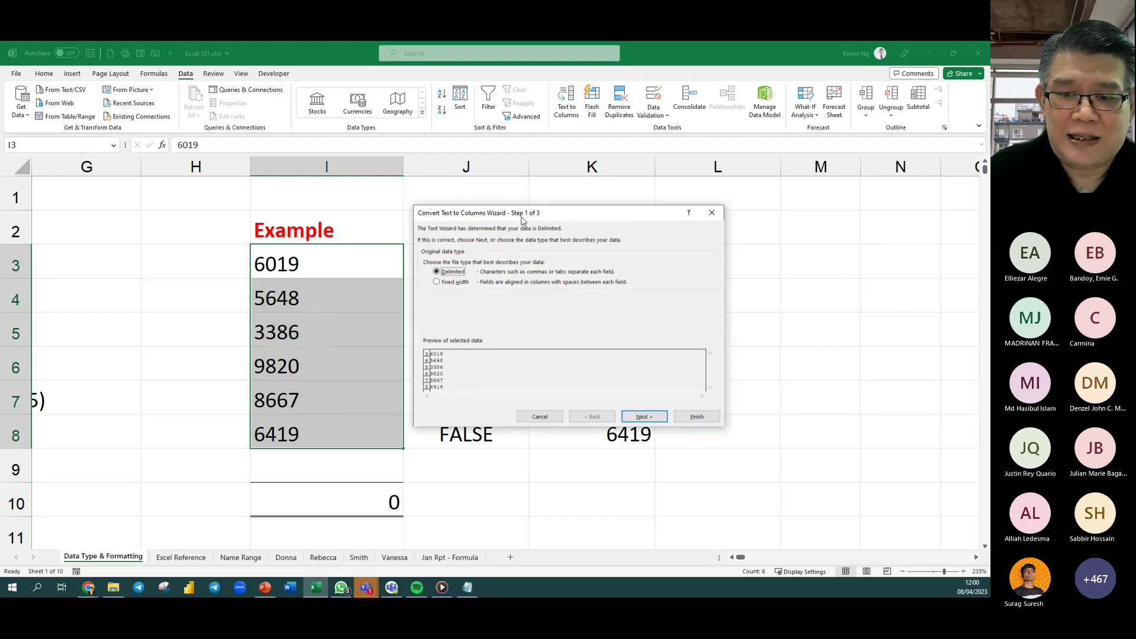
{"action": "left_click", "coordinate": [681, 417]}
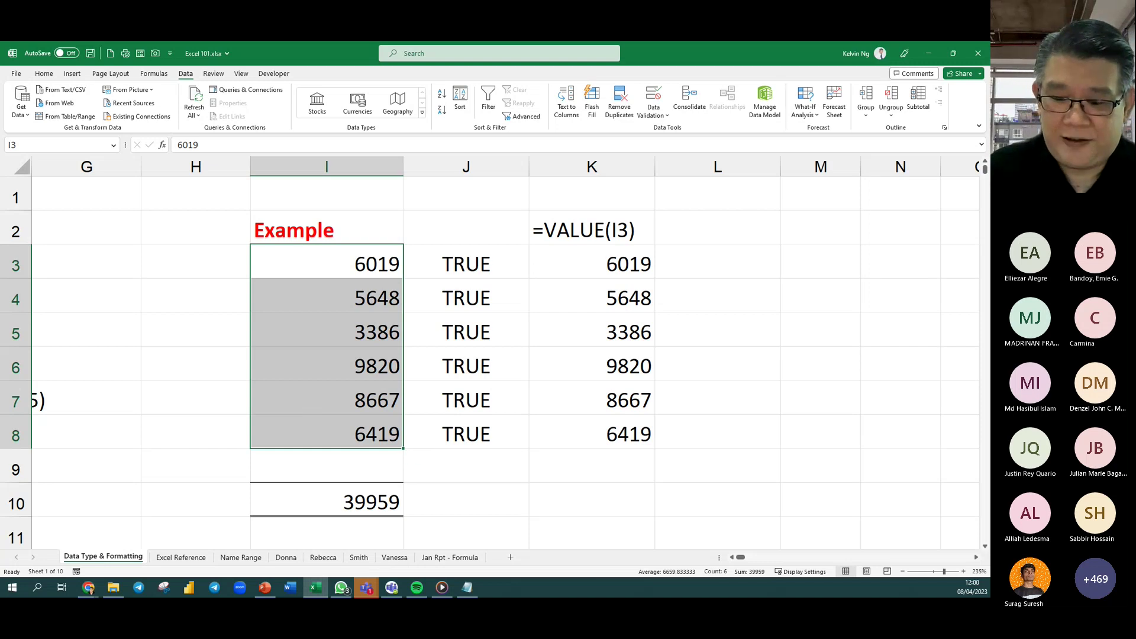
Run Text to Columns a second time on the Example range I3:I8, finishing straight away with the Delimited option.
{"action": "left_click", "coordinate": [732, 558]}
{"action": "left_click", "coordinate": [733, 557]}
{"action": "left_click", "coordinate": [733, 557]}
{"action": "left_click", "coordinate": [733, 558]}
{"action": "left_click", "coordinate": [733, 557]}
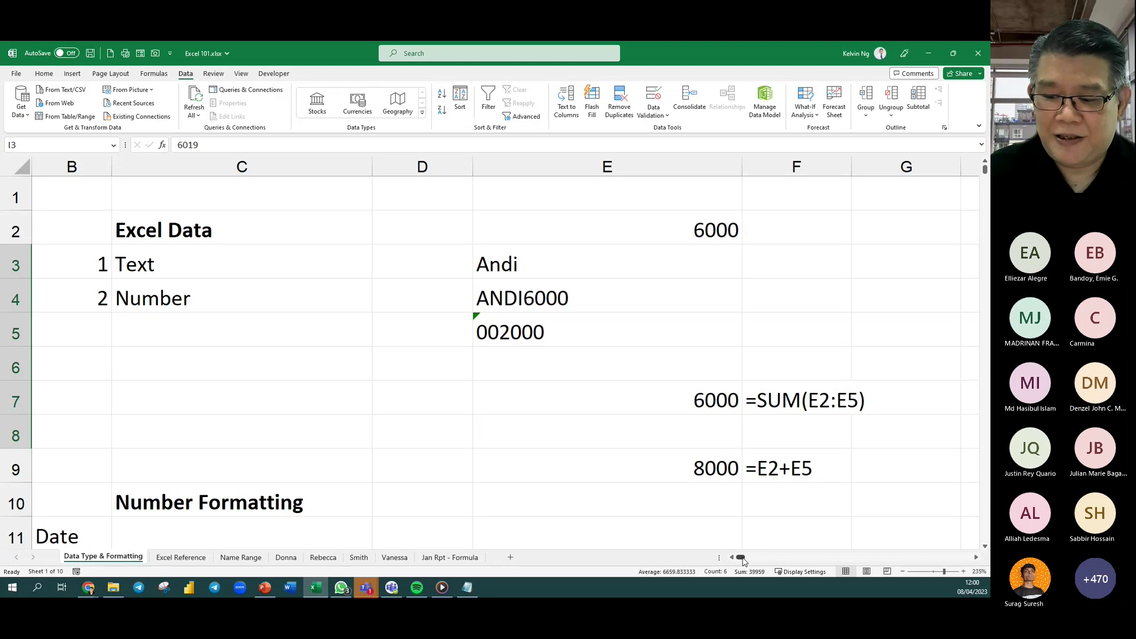
{"action": "left_click_drag", "start_coordinate": [740, 557], "coordinate": [660, 565]}
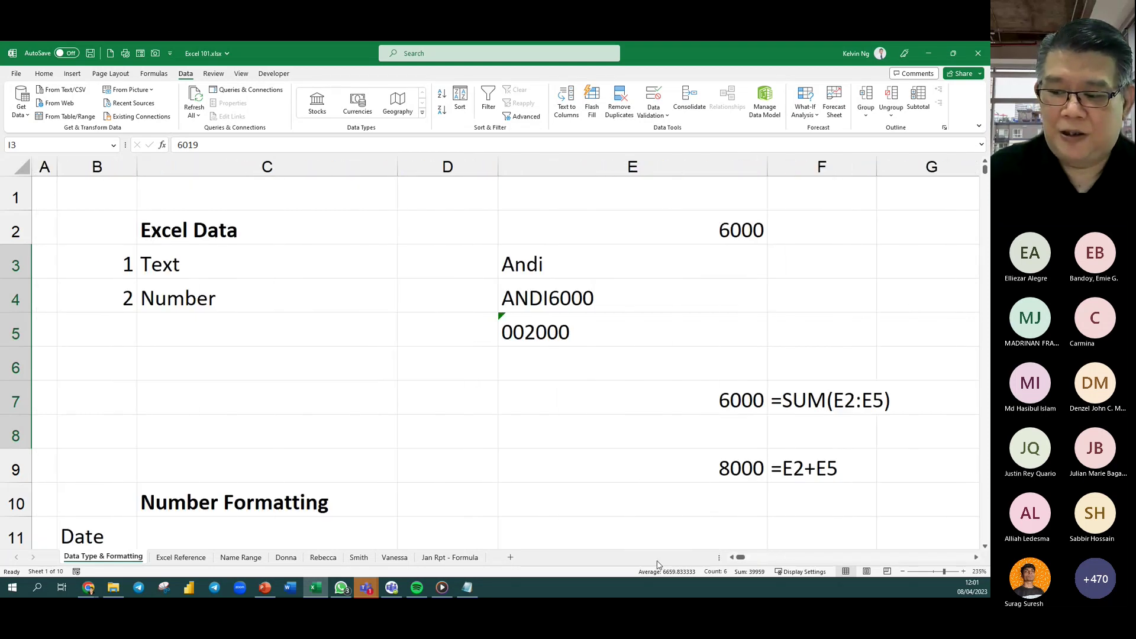
{"action": "left_click", "coordinate": [976, 557]}
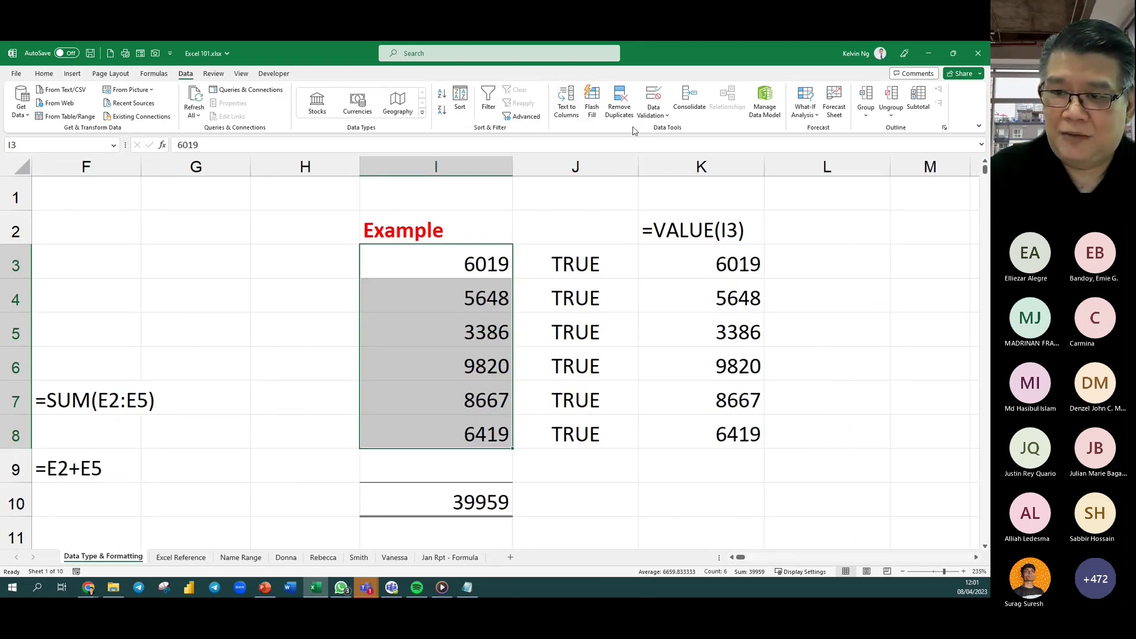
{"action": "left_click", "coordinate": [570, 110]}
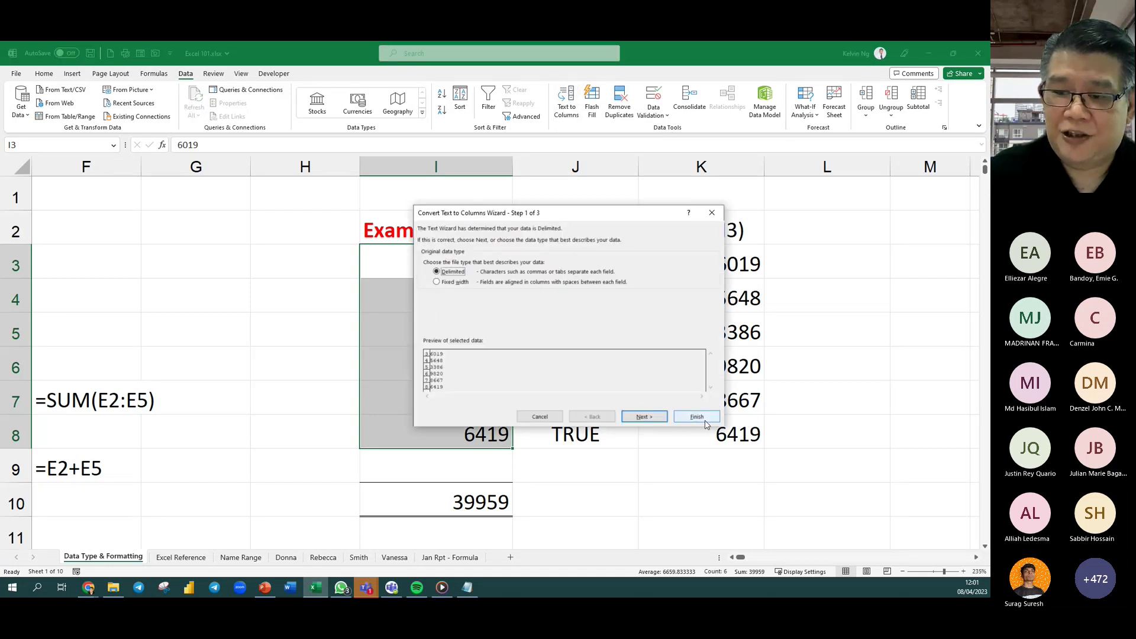
{"action": "left_click", "coordinate": [697, 417]}
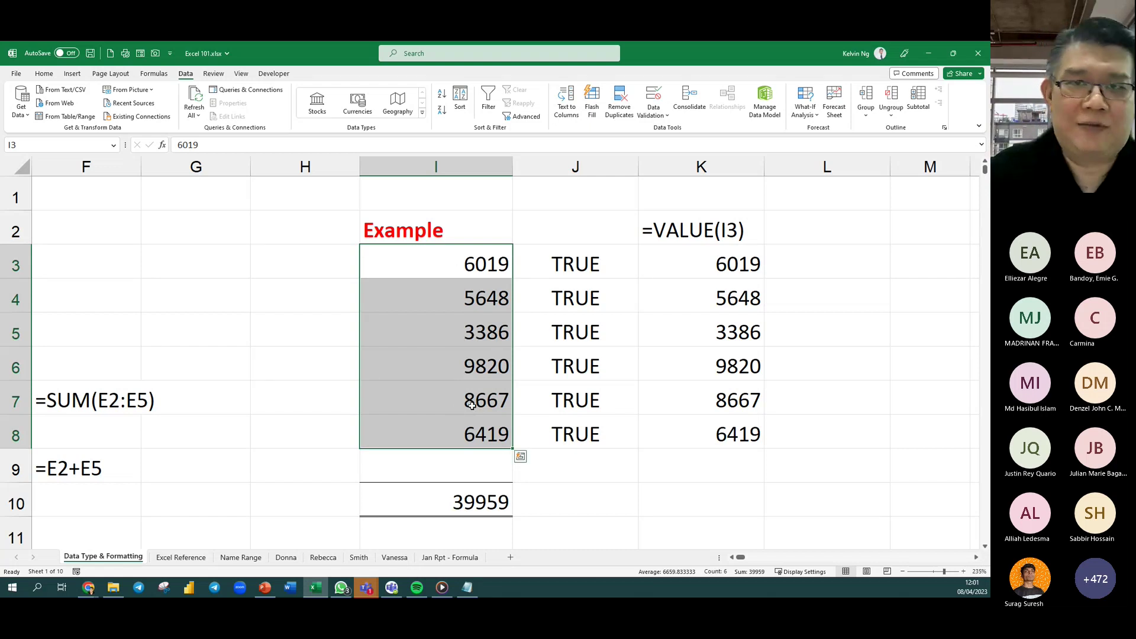
Deselect the Example range and return to the Excel Data and Number Formatting sections in columns B to F.
{"action": "left_click", "coordinate": [594, 503]}
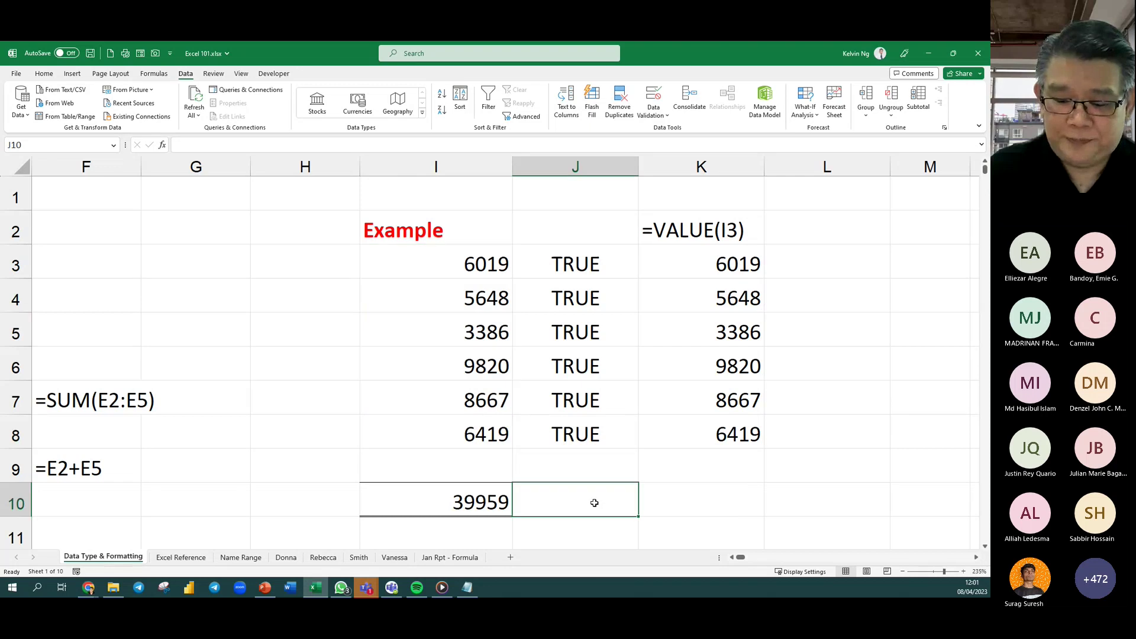
{"action": "left_click", "coordinate": [734, 559]}
{"action": "left_click", "coordinate": [734, 559]}
{"action": "left_click", "coordinate": [734, 560]}
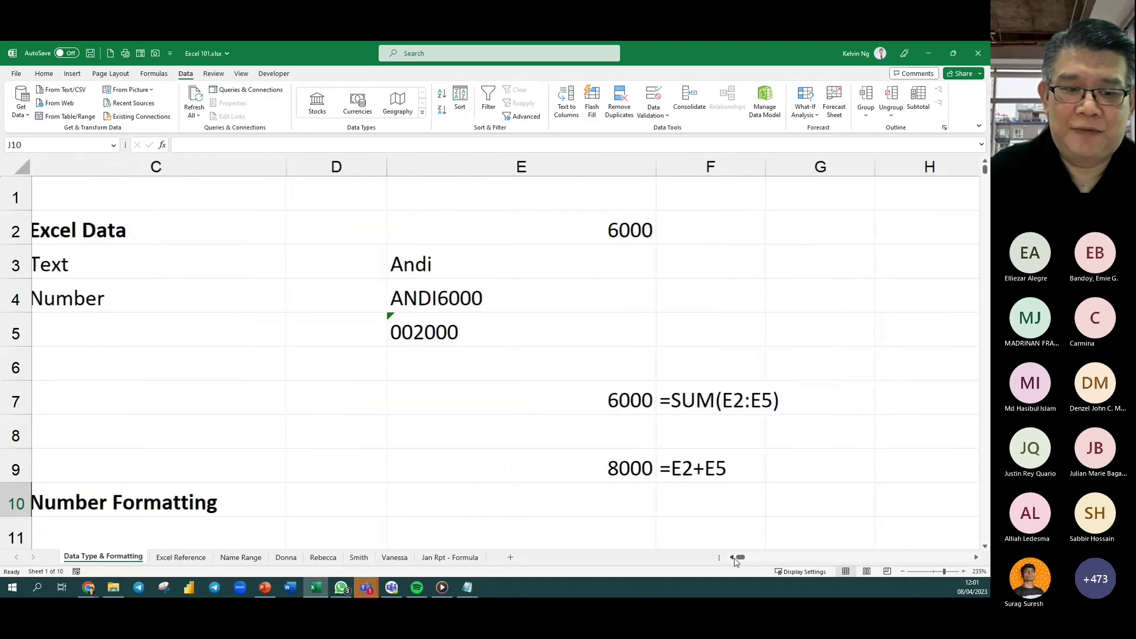
{"action": "left_click", "coordinate": [734, 560]}
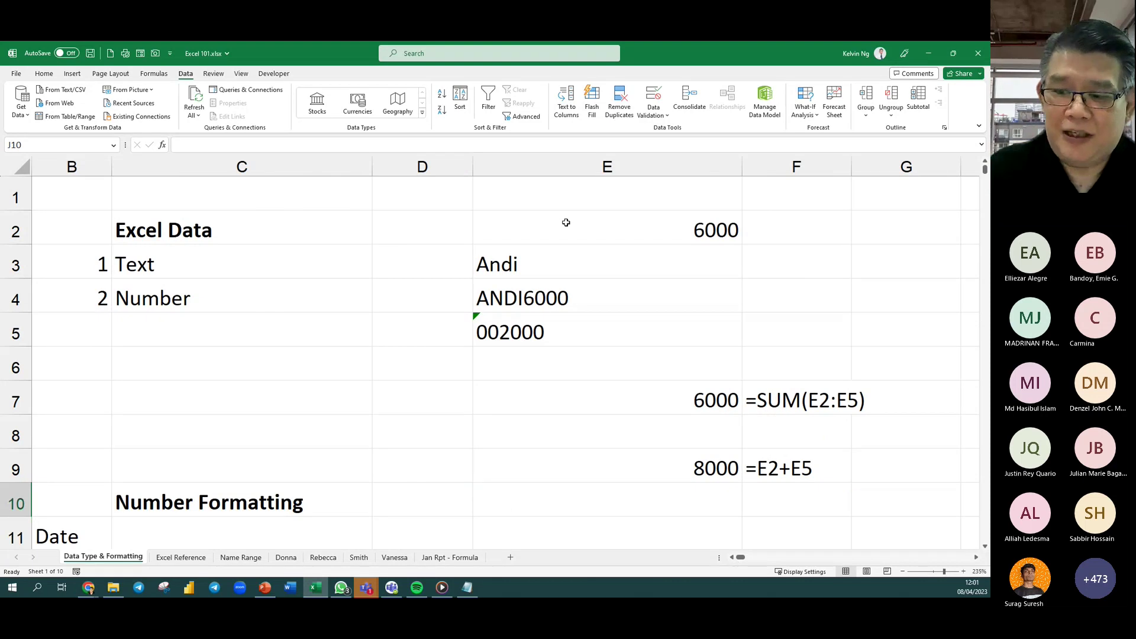
Enter the label "Date" in cell E11 of the Number Formatting section.
{"action": "left_click_drag", "start_coordinate": [563, 222], "coordinate": [559, 467]}
{"action": "scroll", "coordinate": [556, 439], "scroll_direction": "down", "scroll_amount": 3}
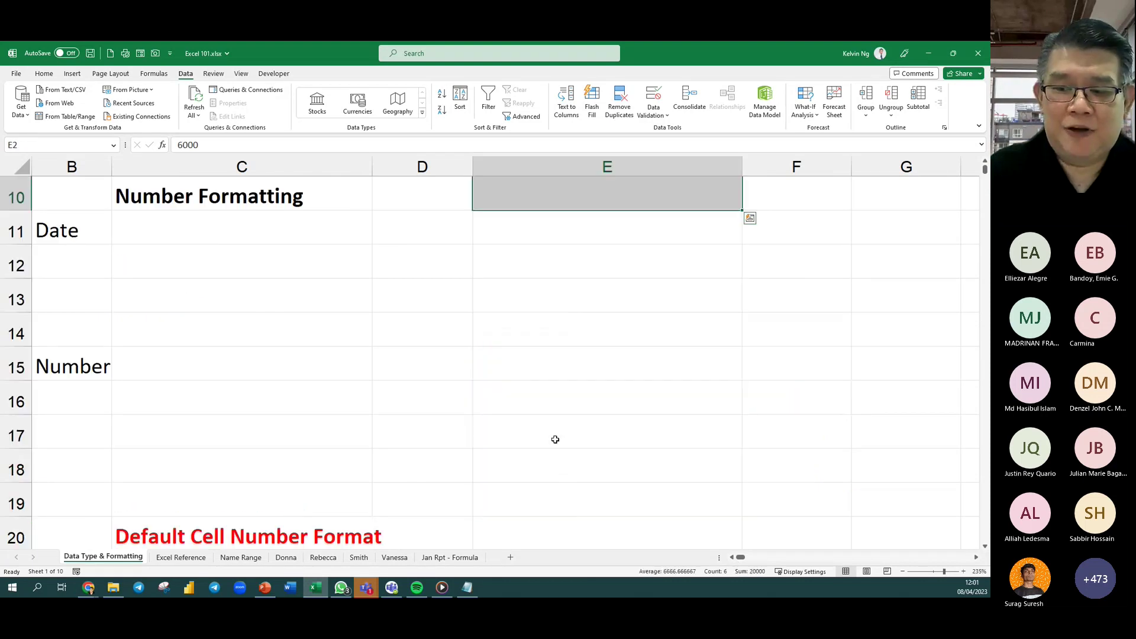
{"action": "left_click", "coordinate": [554, 230]}
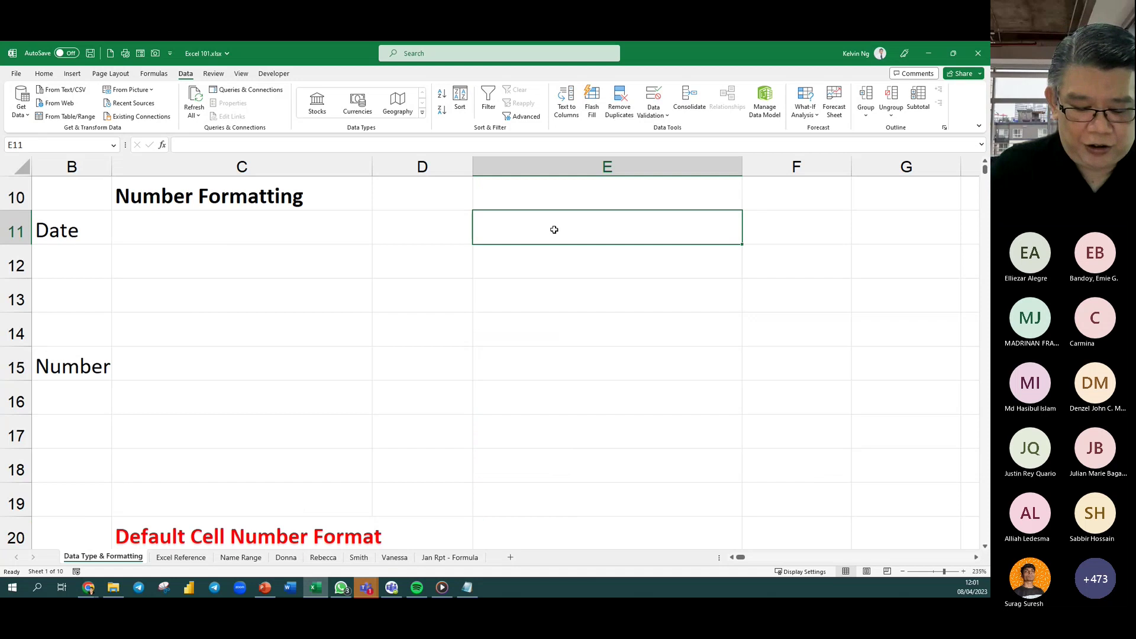
{"action": "type", "text": "Date"}
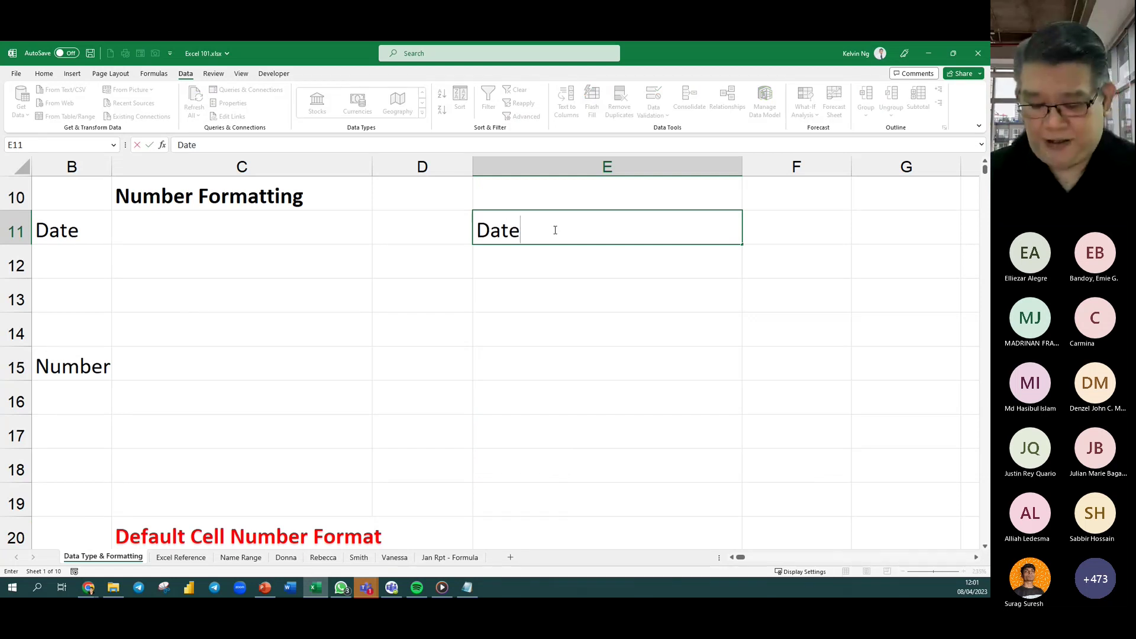
{"action": "key", "text": "Return"}
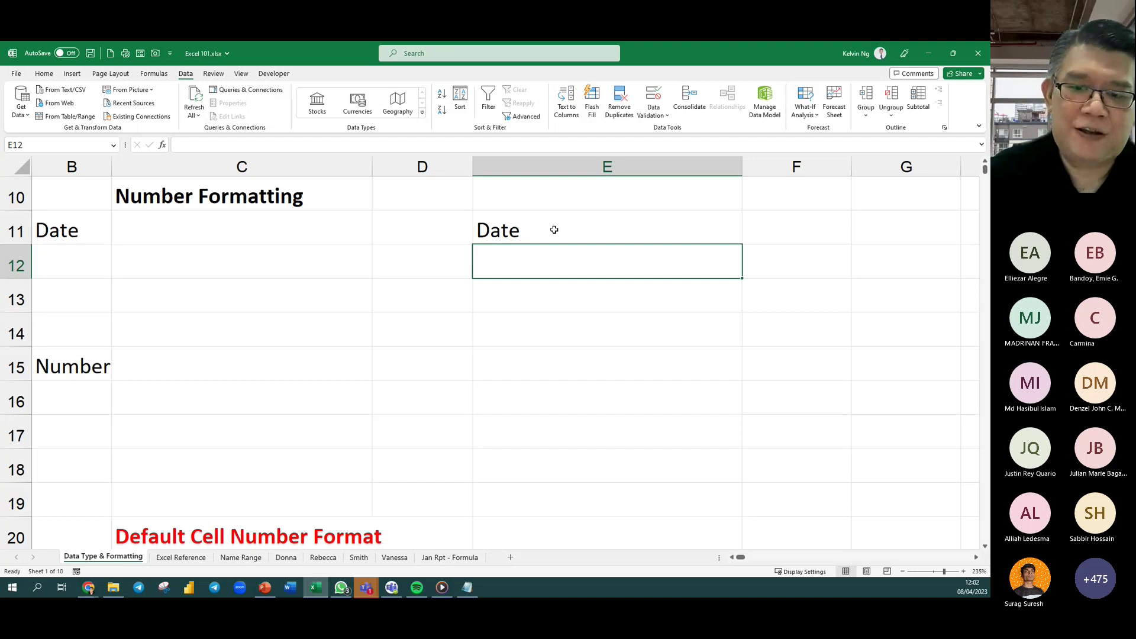
Extend the label in E11 with the current-date shortcut so that it reads "Date- ctrl + ; (semicolon)".
{"action": "double_click", "coordinate": [555, 229]}
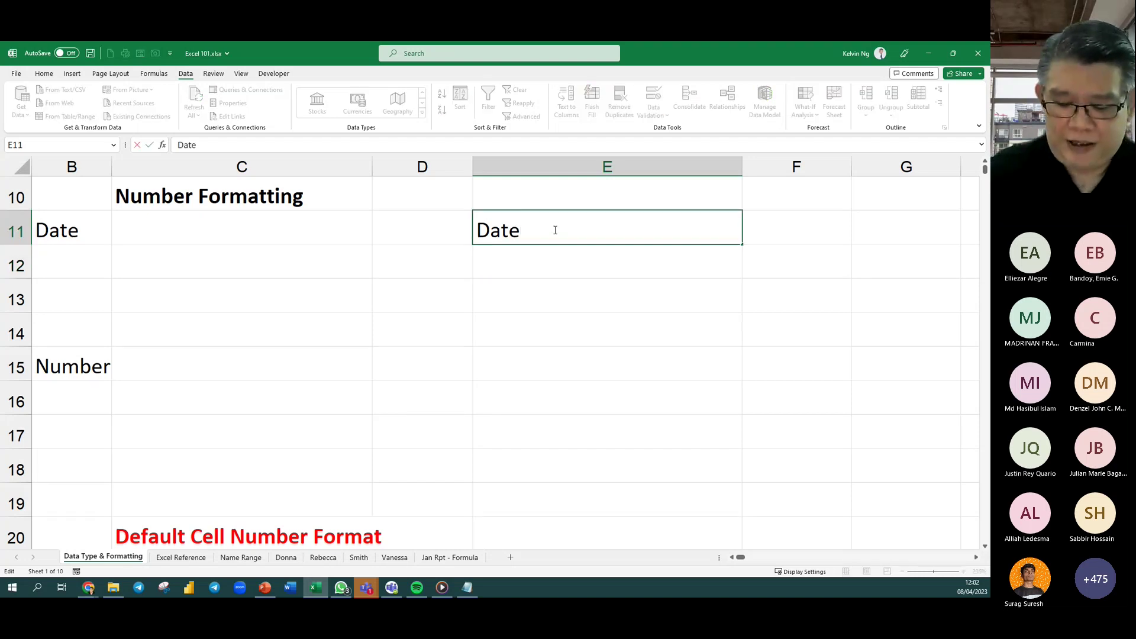
{"action": "type", "text": "- "}
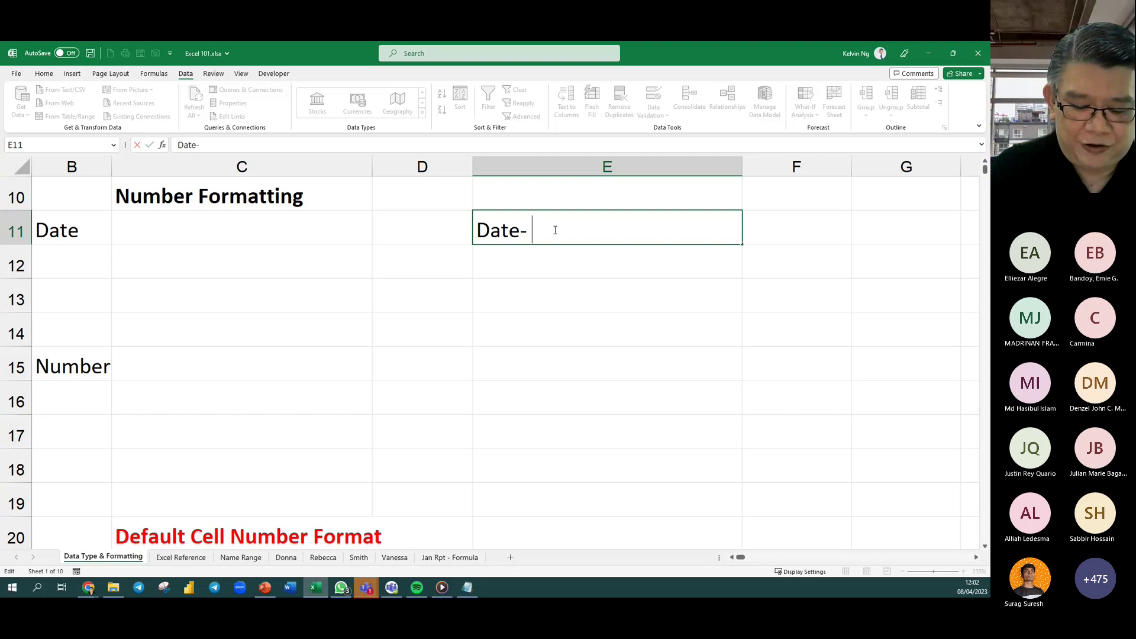
{"action": "type", "text": "ctrl"}
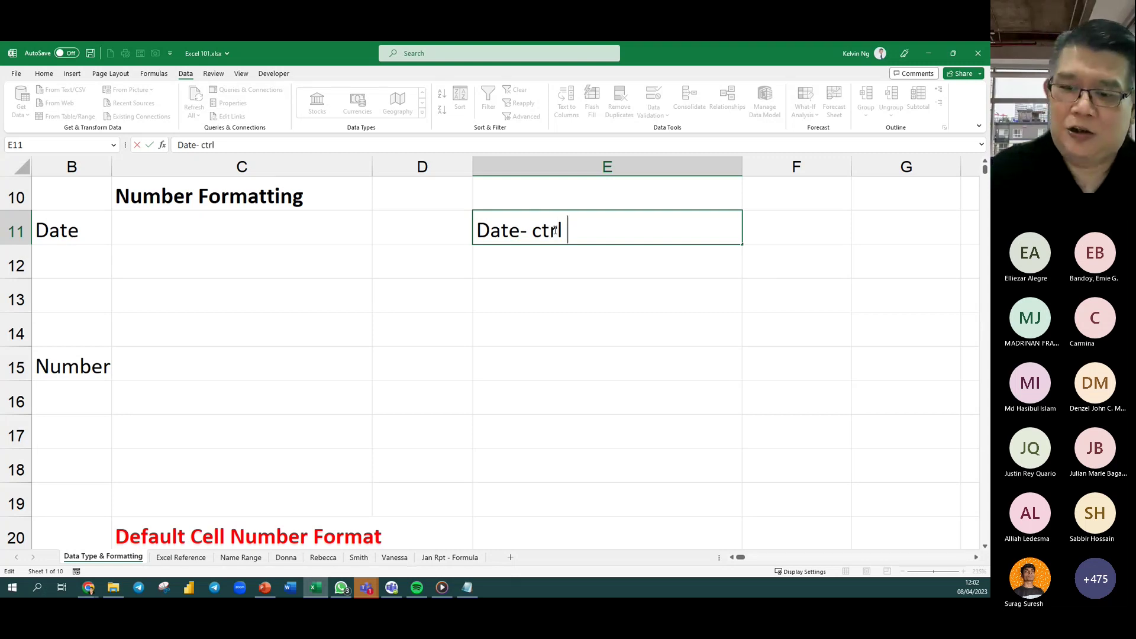
{"action": "type", "text": " + ; "}
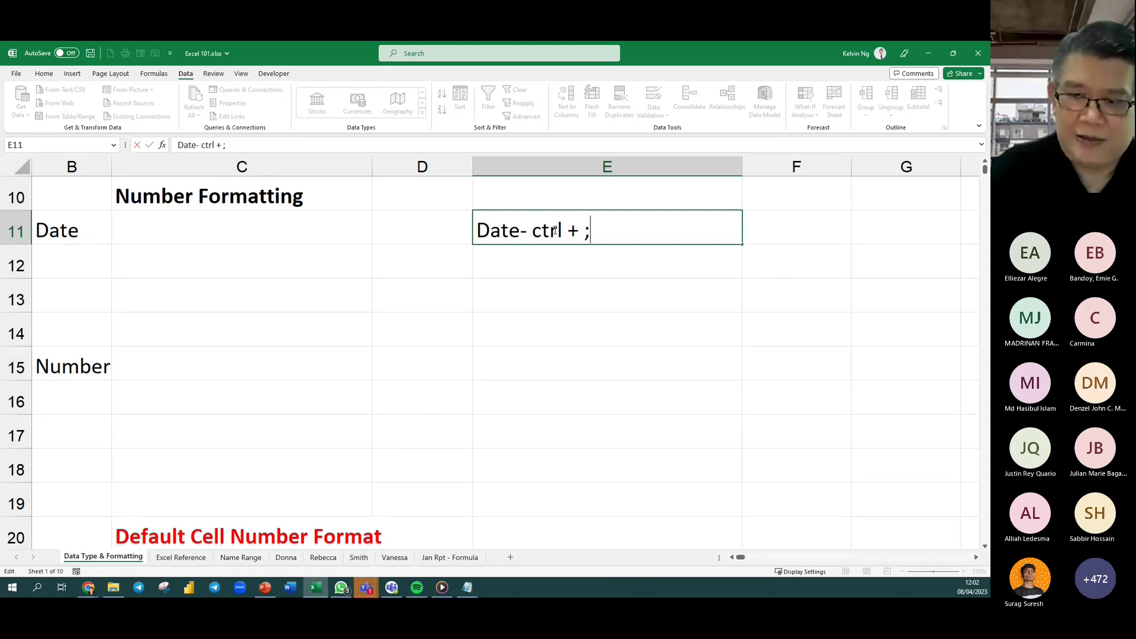
{"action": "type", "text": "(sem"}
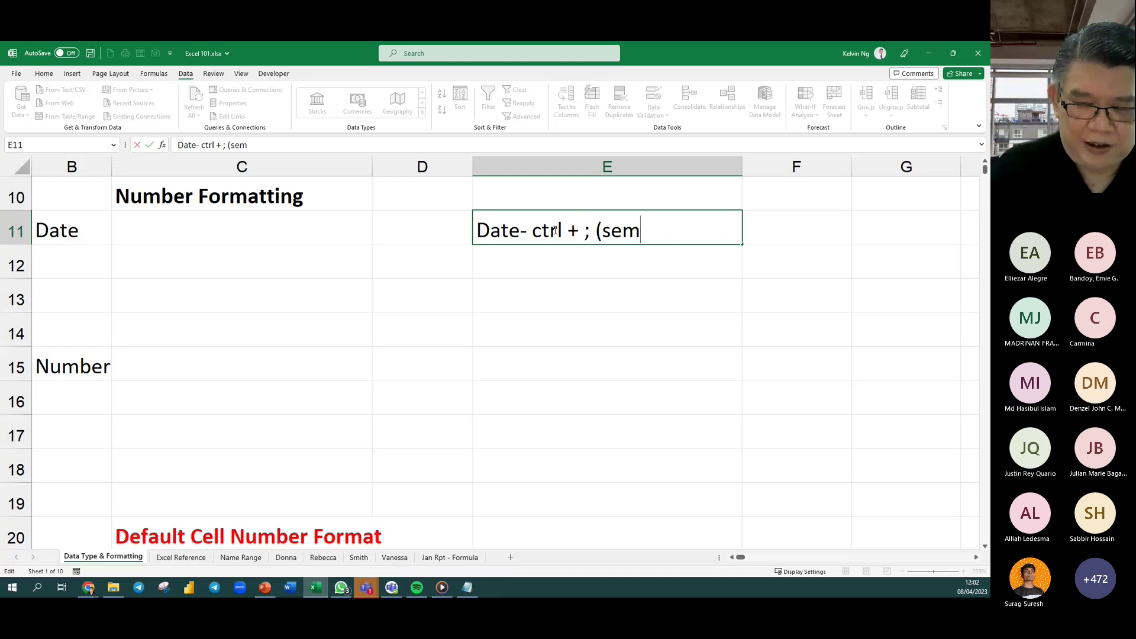
{"action": "type", "text": "icolon"}
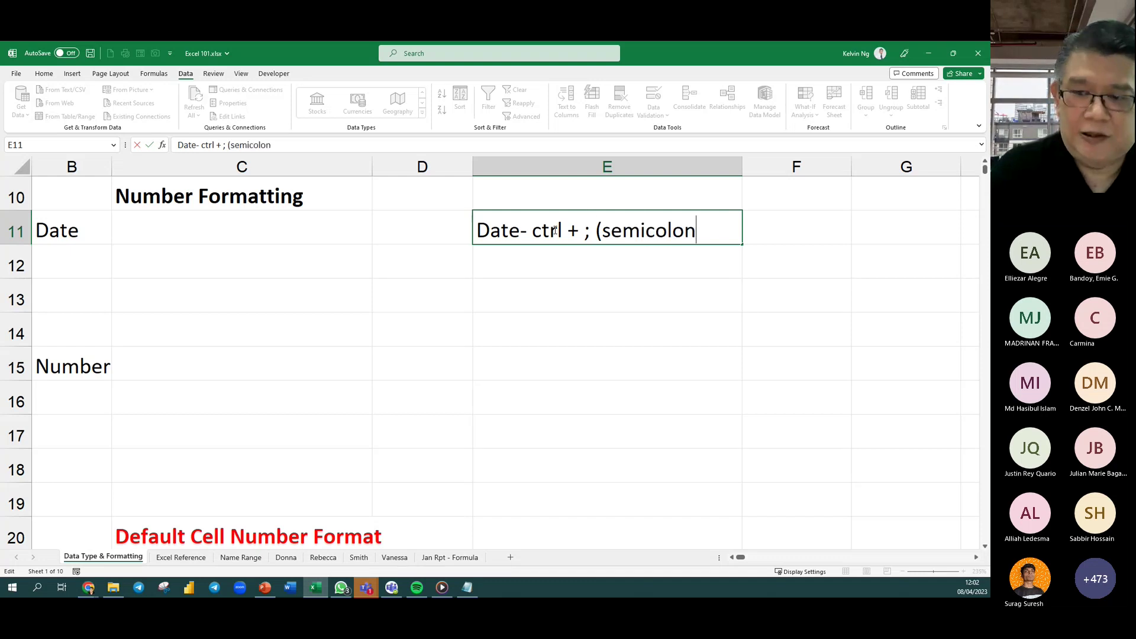
{"action": "type", "text": ")"}
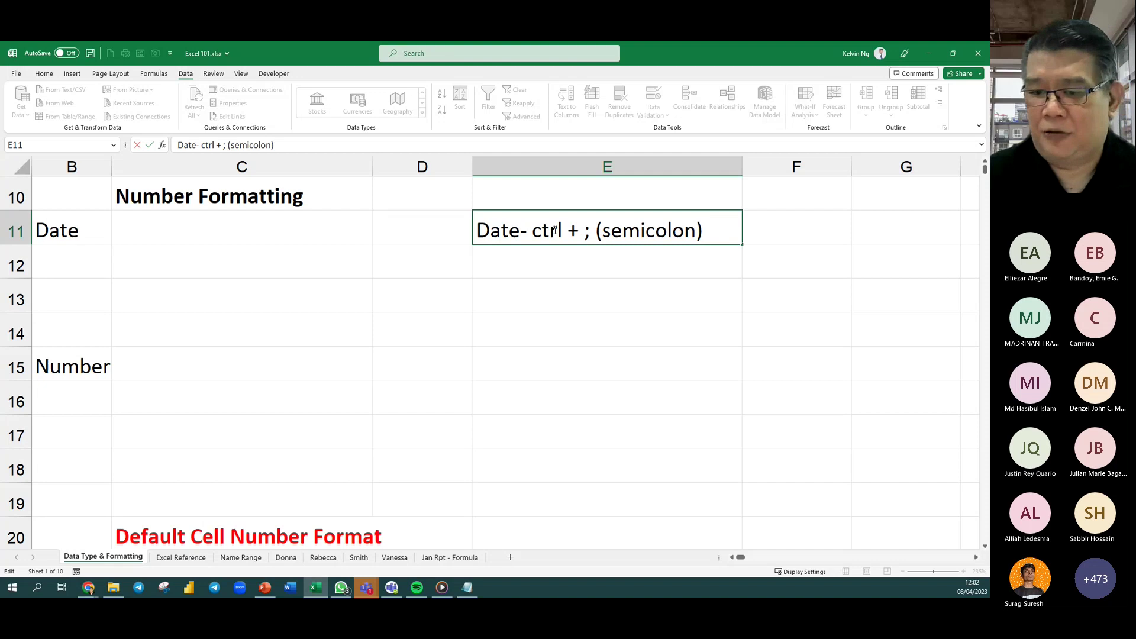
Insert the current date, 08/04/2023, as a fixed value in E13.
{"action": "left_click", "coordinate": [560, 297]}
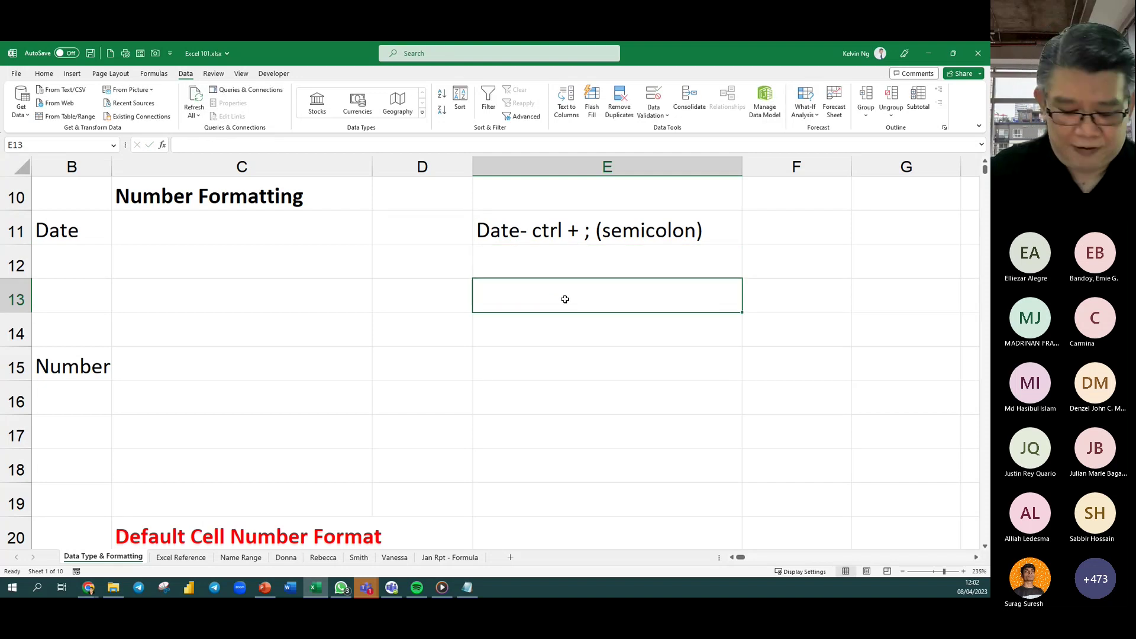
{"action": "key", "text": "ctrl+semicolon"}
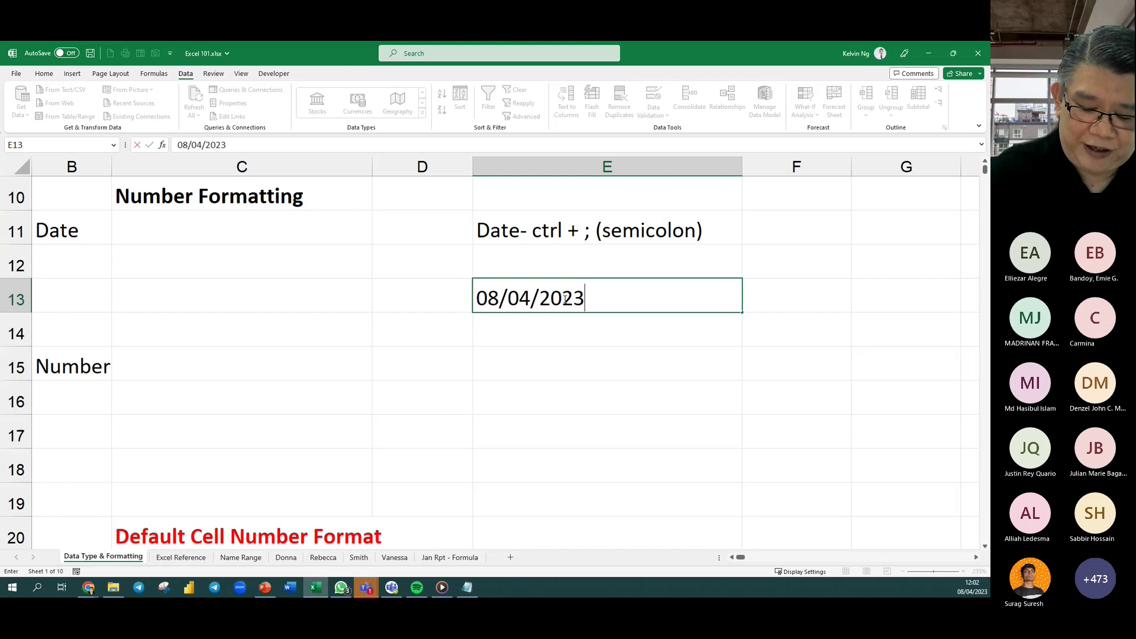
{"action": "key", "text": "Return"}
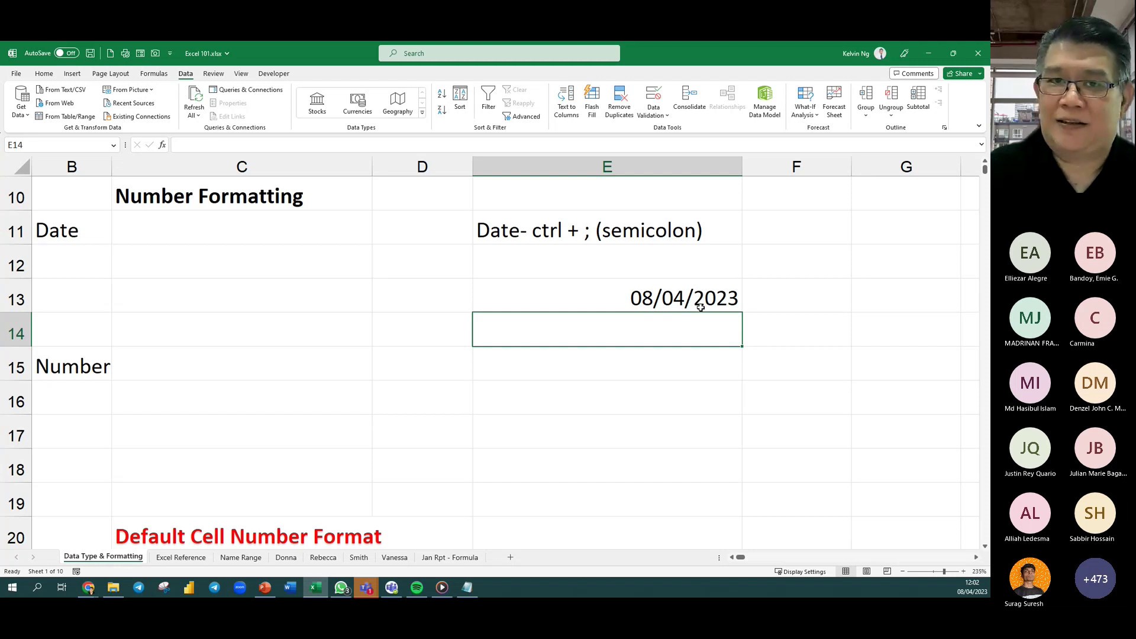
Test in F13 whether the date is a number with =ISNUMBER(E13), and review the formula.
{"action": "left_click", "coordinate": [754, 296]}
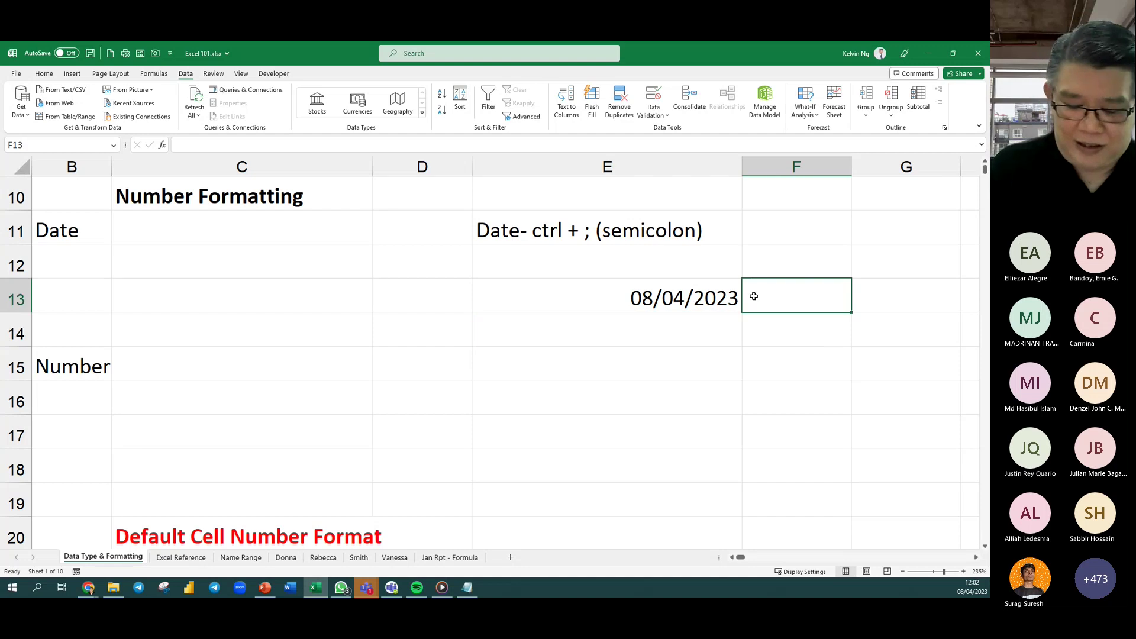
{"action": "type", "text": "=isnum"}
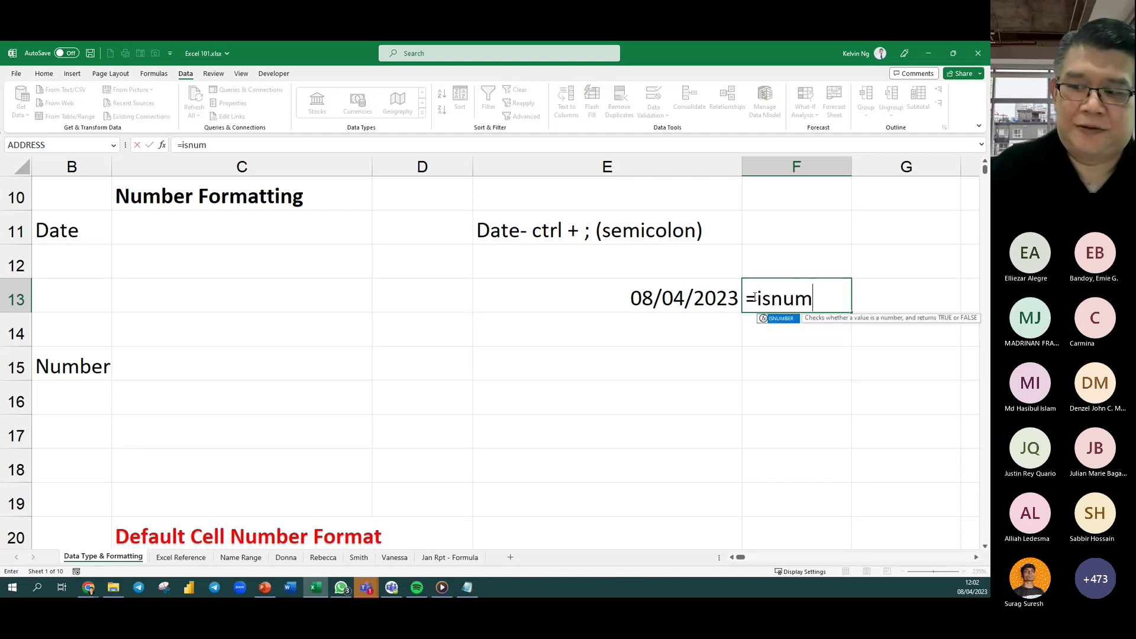
{"action": "key", "text": "Tab"}
{"action": "left_click", "coordinate": [670, 304]}
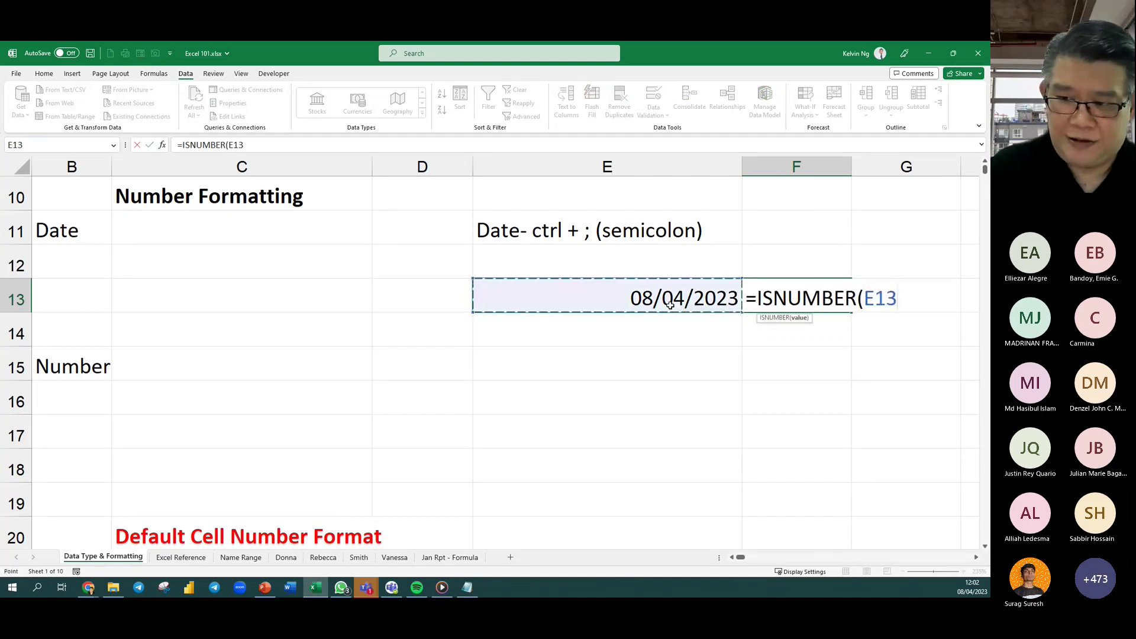
{"action": "key", "text": "Return"}
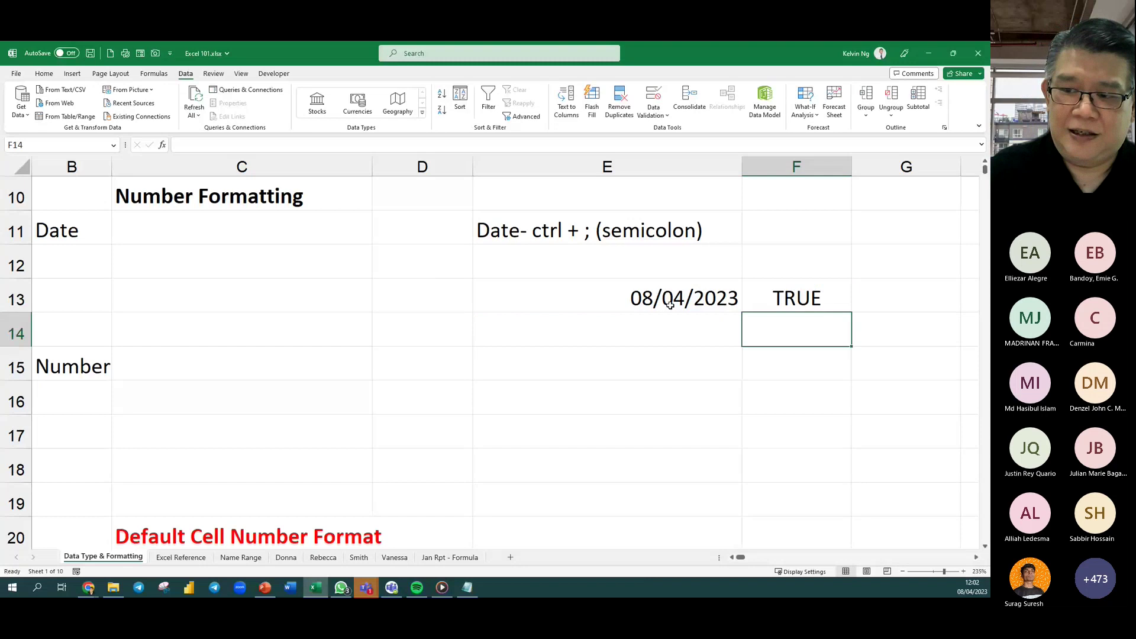
{"action": "double_click", "coordinate": [788, 298]}
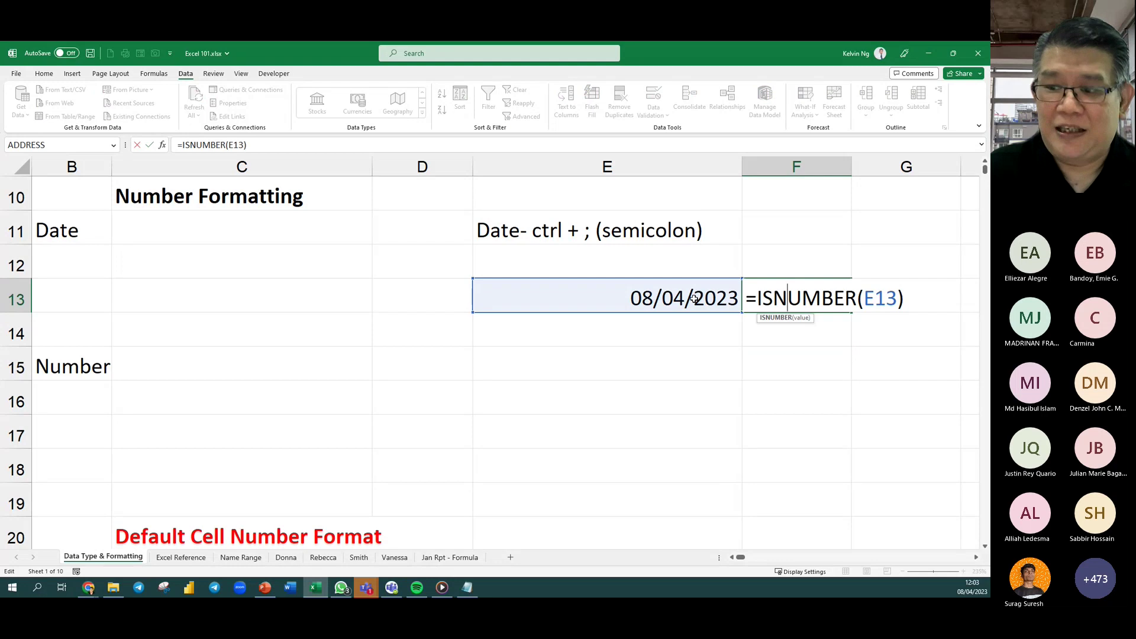
{"action": "key", "text": "Return"}
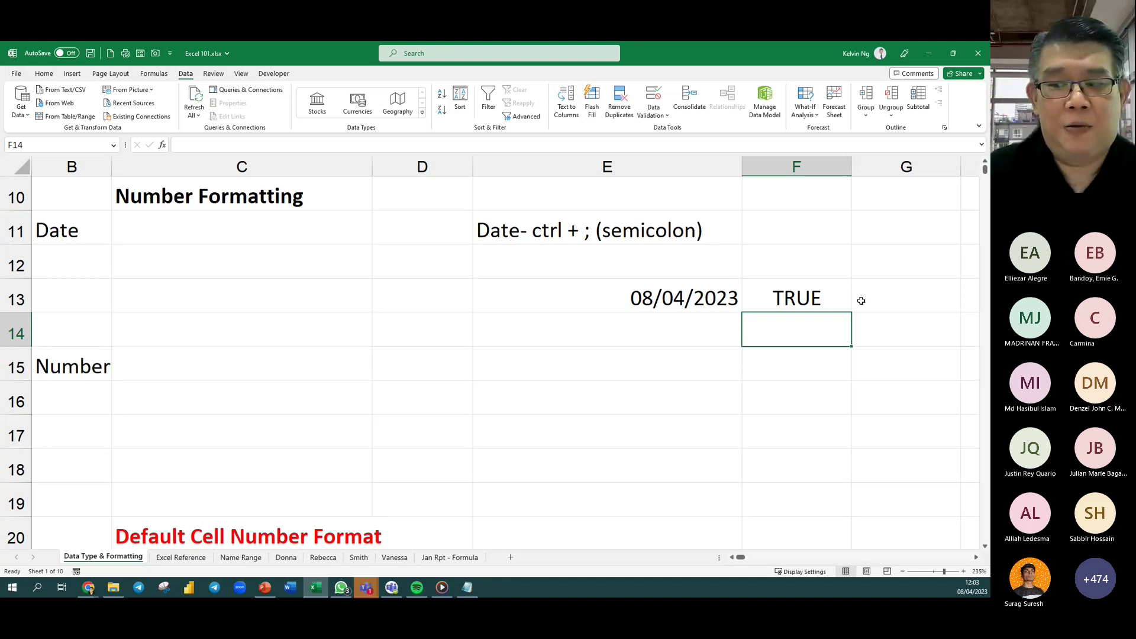
Link G13 to the date with =E13 and autofit the width of column G.
{"action": "left_click", "coordinate": [976, 558]}
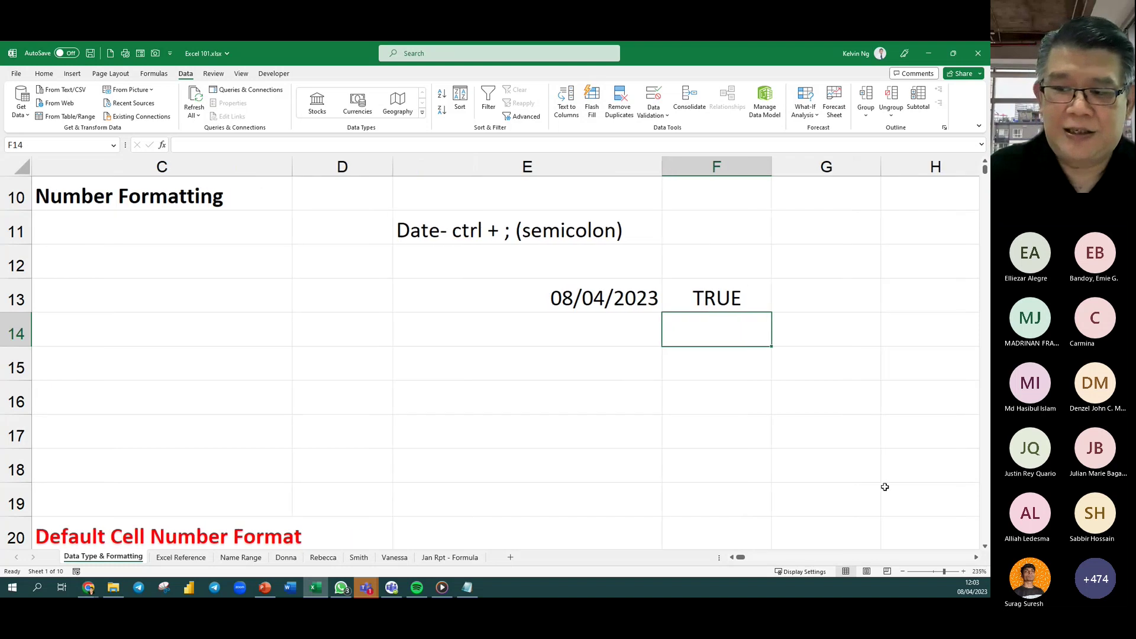
{"action": "left_click", "coordinate": [796, 299]}
{"action": "type", "text": "="}
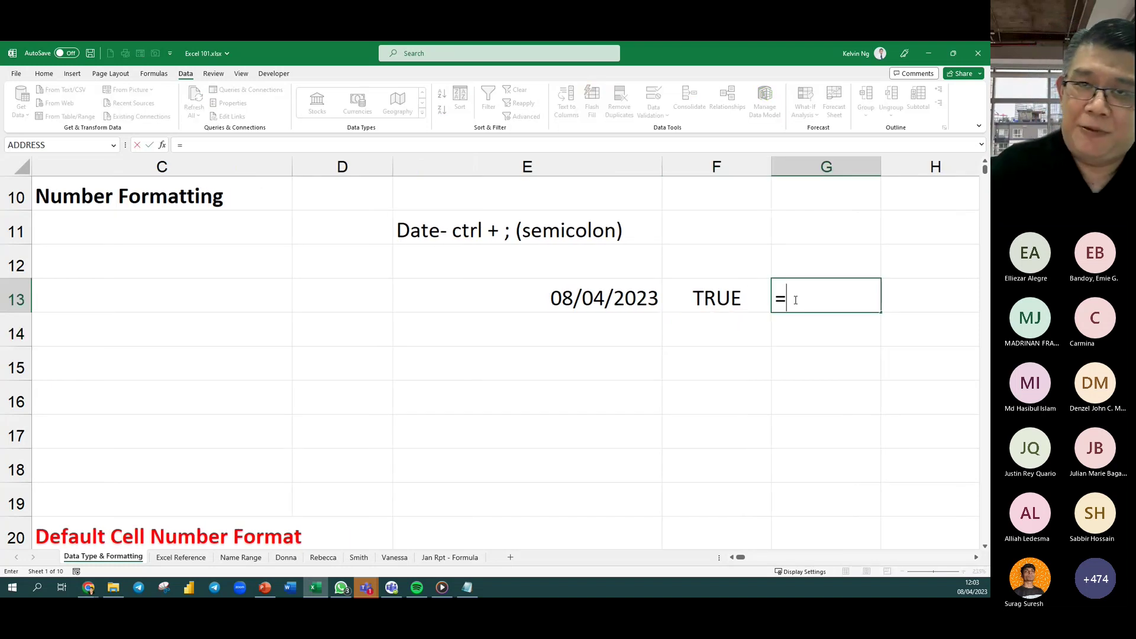
{"action": "left_click", "coordinate": [623, 300]}
{"action": "key", "text": "Return"}
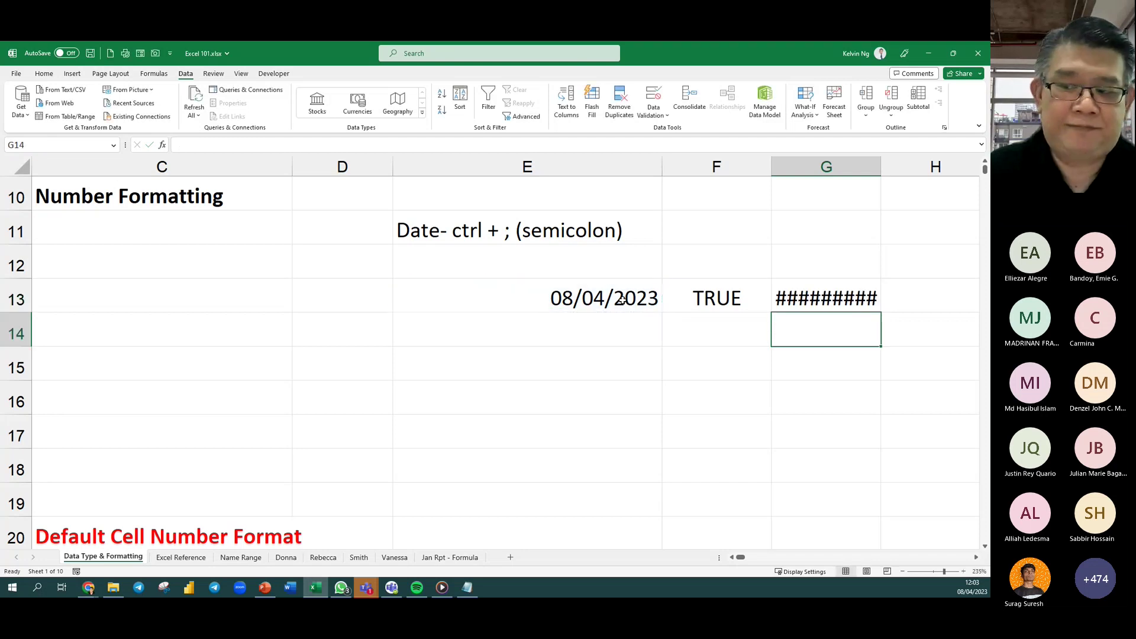
{"action": "double_click", "coordinate": [882, 166]}
Change the number format of G13 from Date to General.
{"action": "key", "text": "Up"}
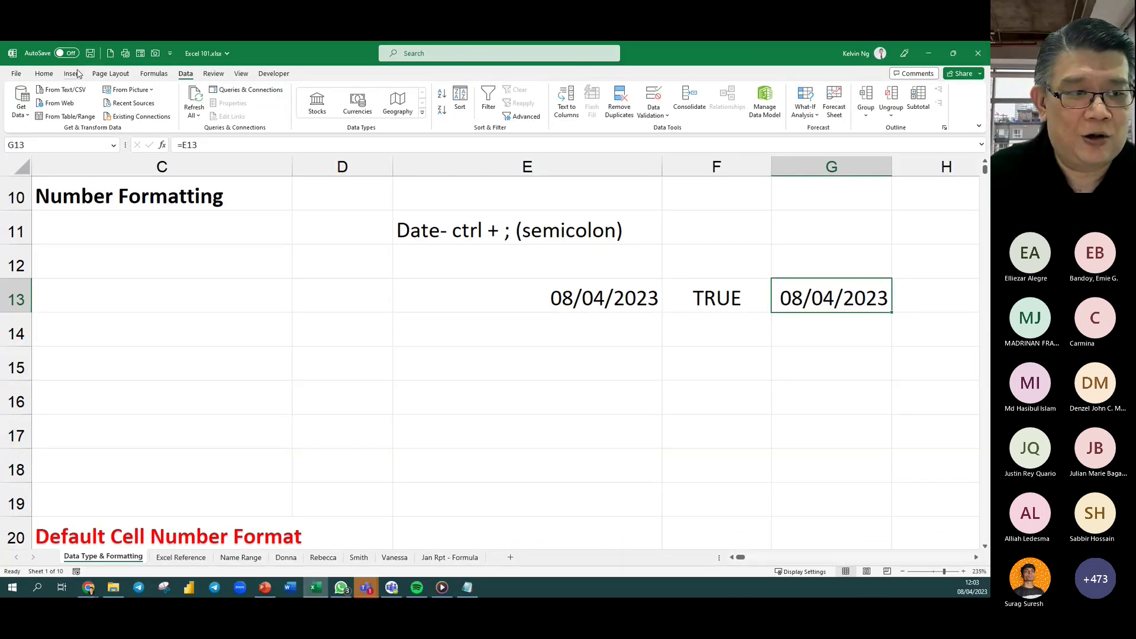
{"action": "left_click", "coordinate": [44, 73]}
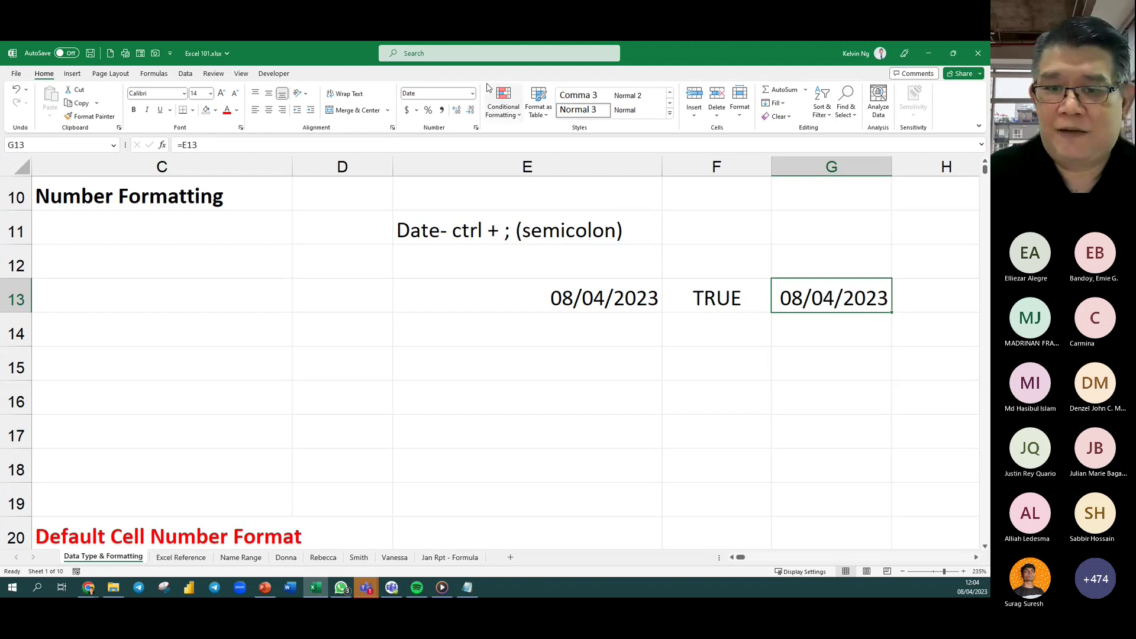
{"action": "left_click", "coordinate": [473, 94]}
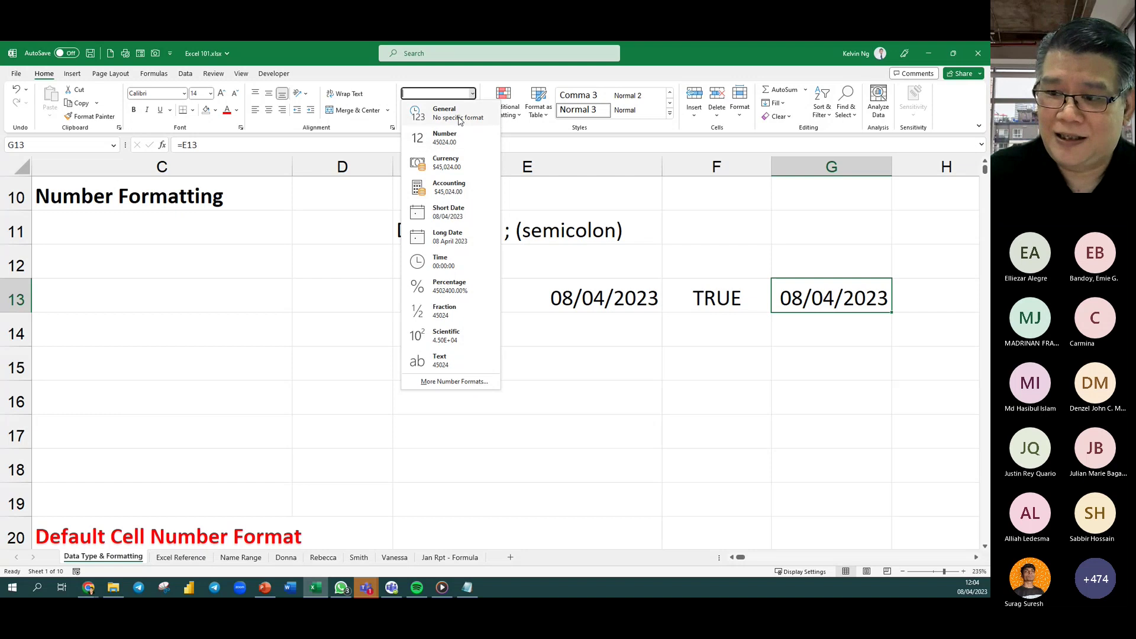
{"action": "left_click", "coordinate": [459, 120]}
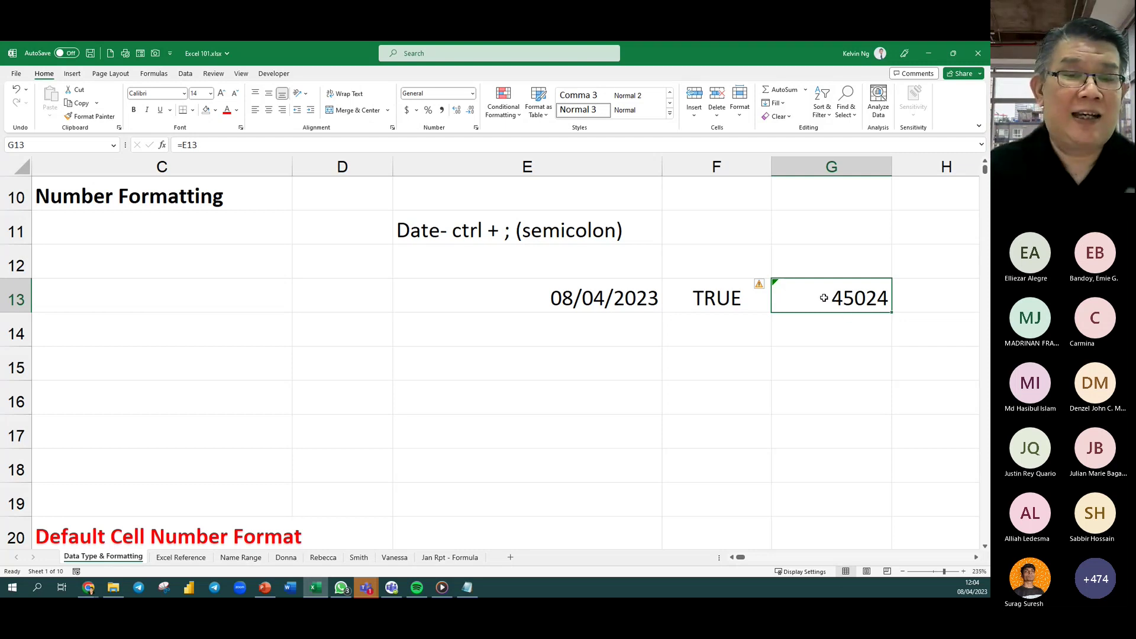
Enter the heading "serial No" in G12, above the linked date value.
{"action": "left_click", "coordinate": [821, 261]}
{"action": "type", "text": "serial N"}
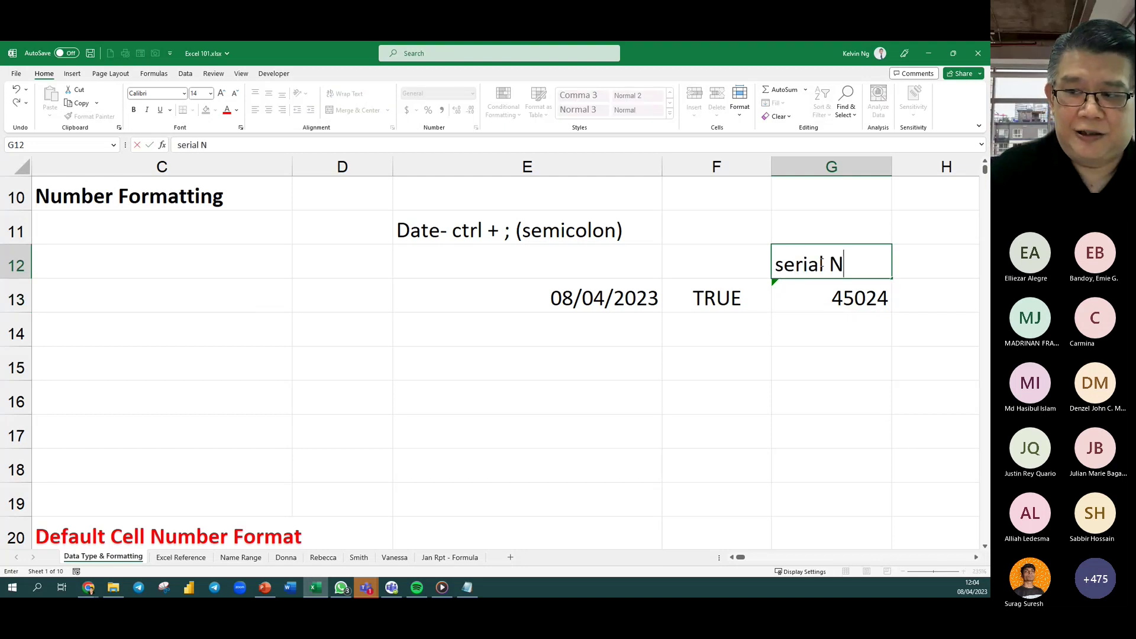
{"action": "type", "text": "o"}
{"action": "key", "text": "Return"}
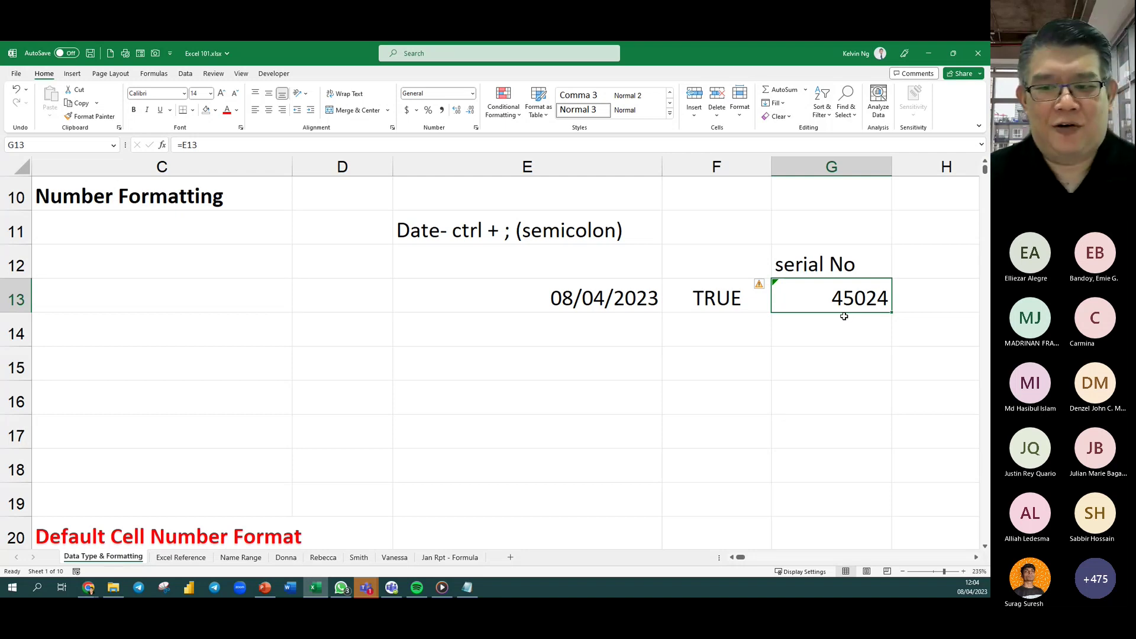
Replace the date in E13 with 1/1/1900 and, after that, with 2/1/1900 to test the serial number in G13.
{"action": "left_click", "coordinate": [530, 302]}
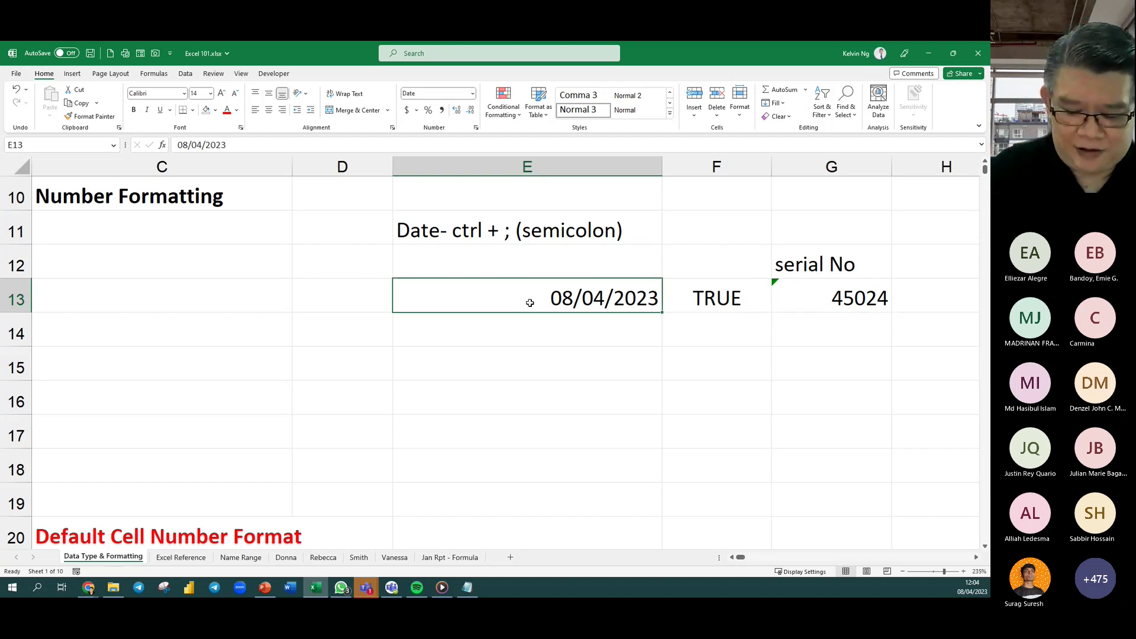
{"action": "type", "text": "1/1/1900"}
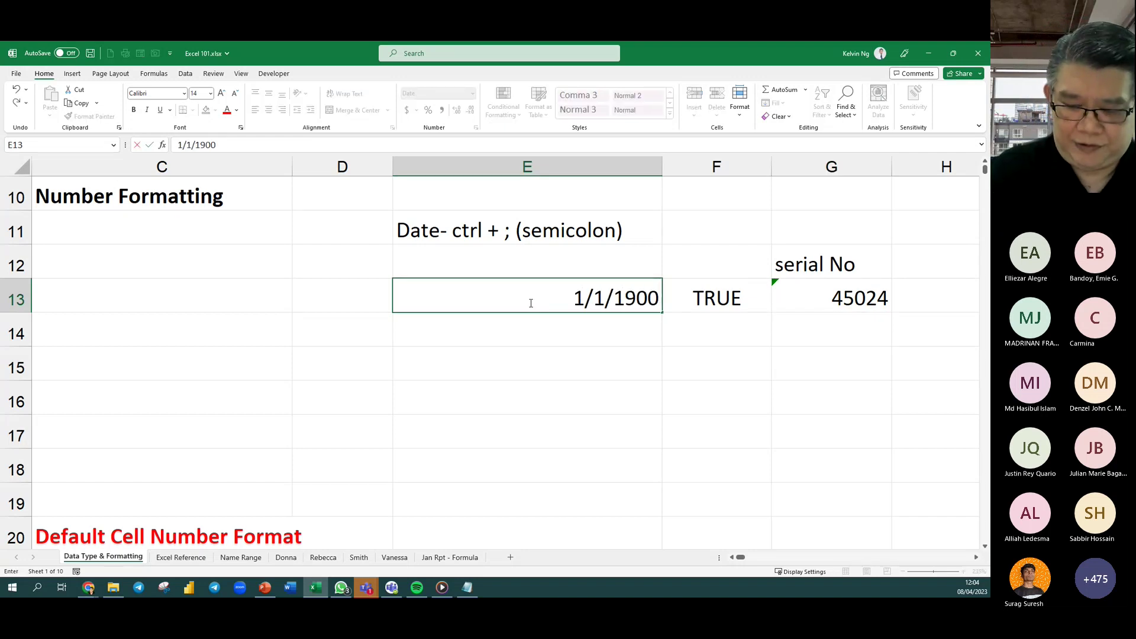
{"action": "key", "text": "Return"}
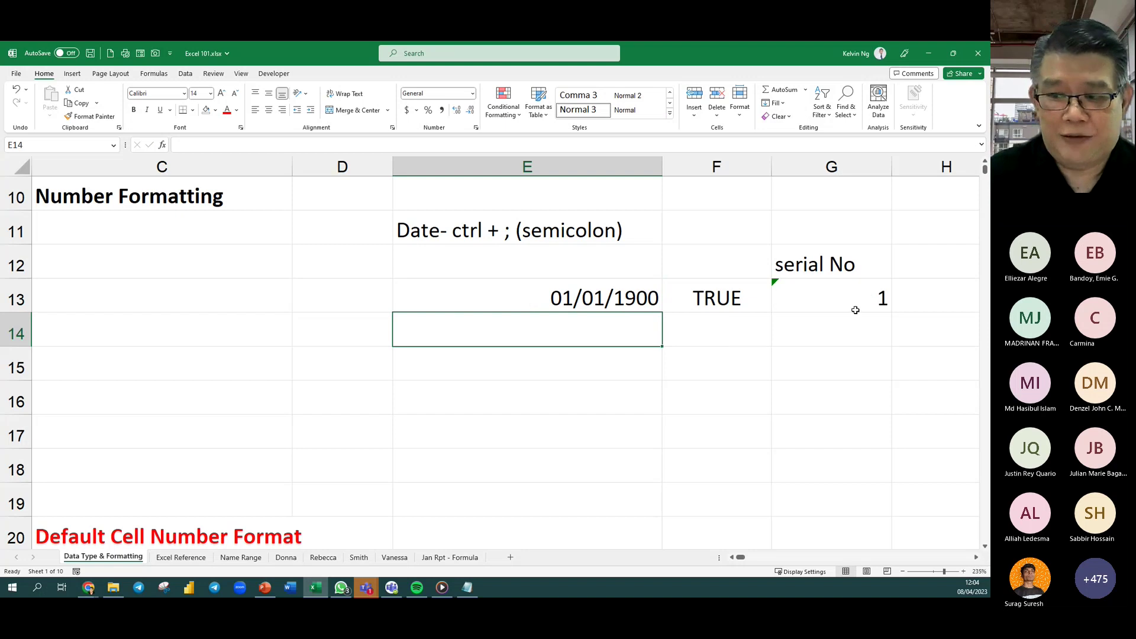
{"action": "left_click", "coordinate": [526, 302]}
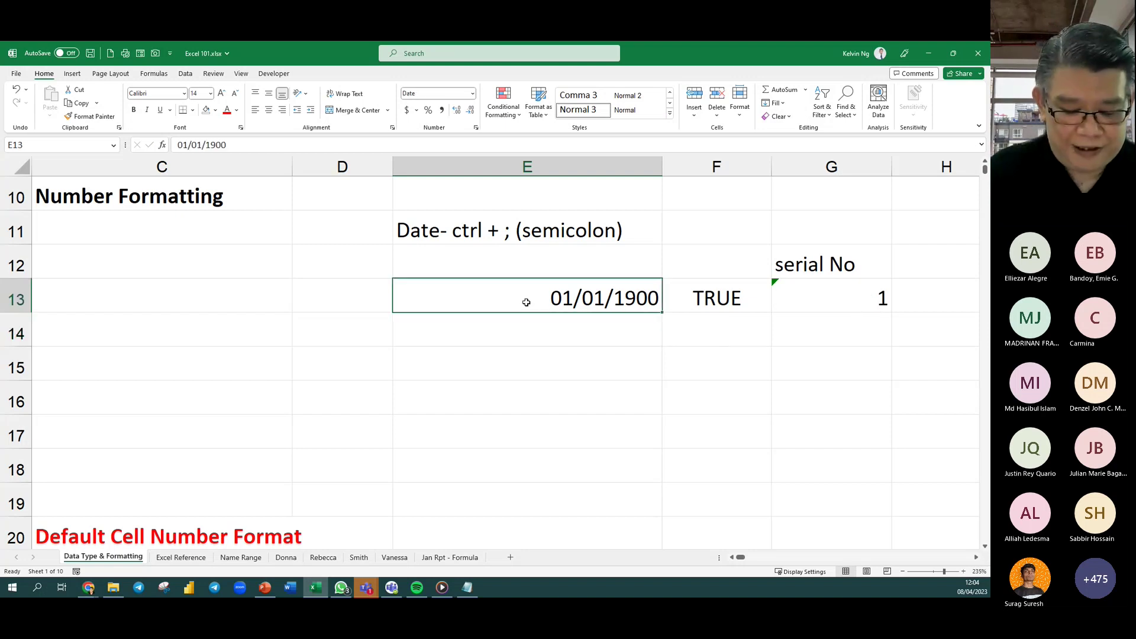
{"action": "type", "text": "2/1/1900"}
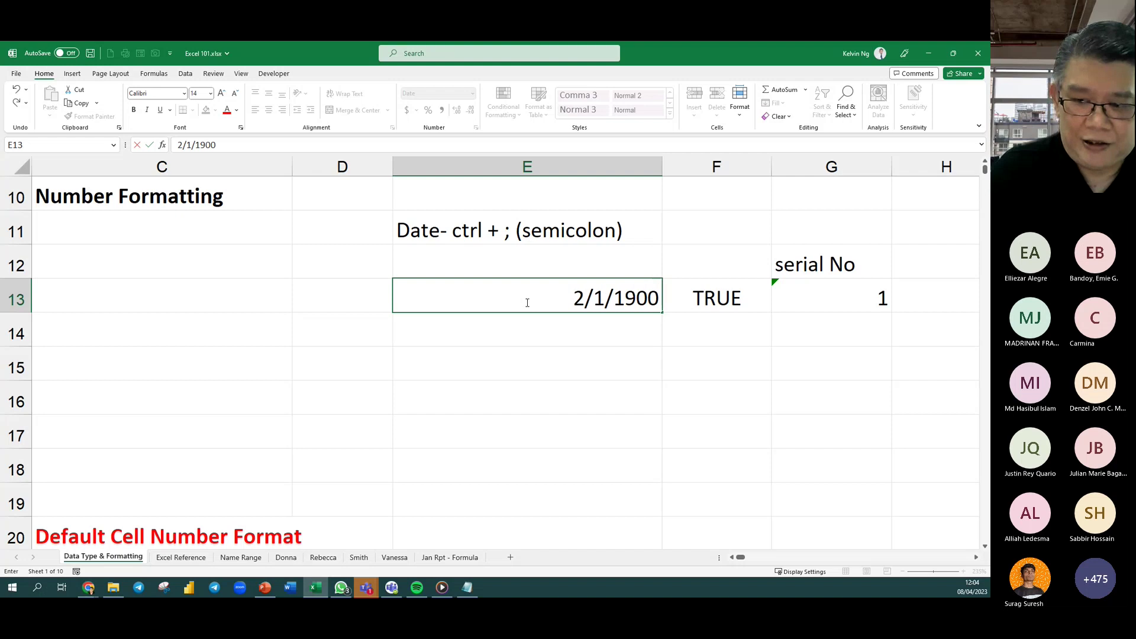
{"action": "key", "text": "Return"}
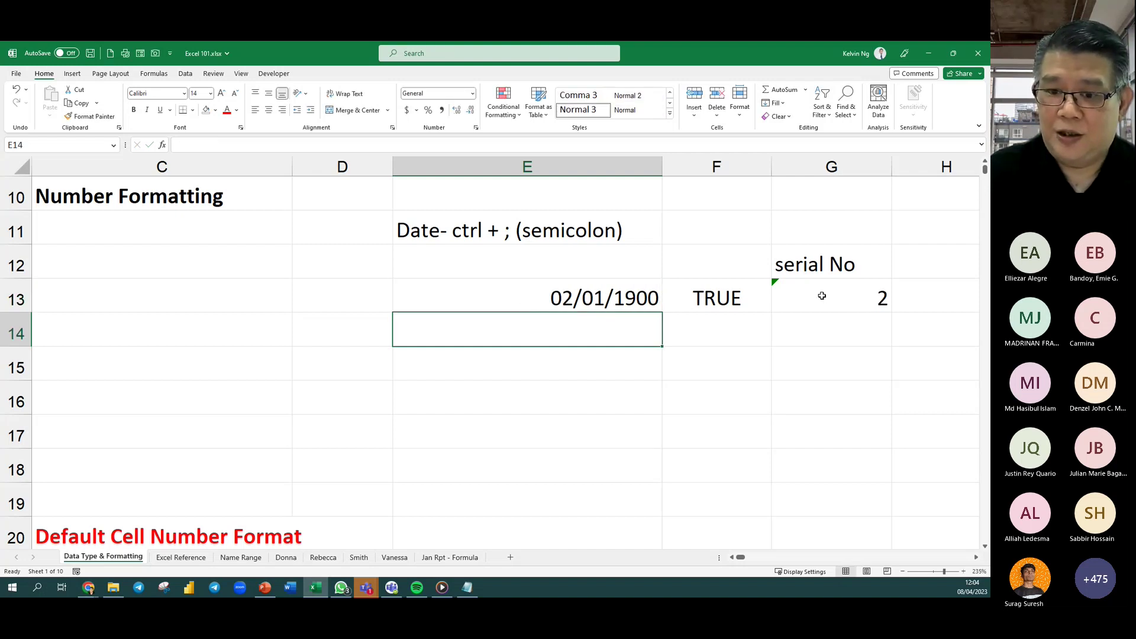
Replace the date in E13 with today's date, 08/04/2023.
{"action": "left_click", "coordinate": [573, 295]}
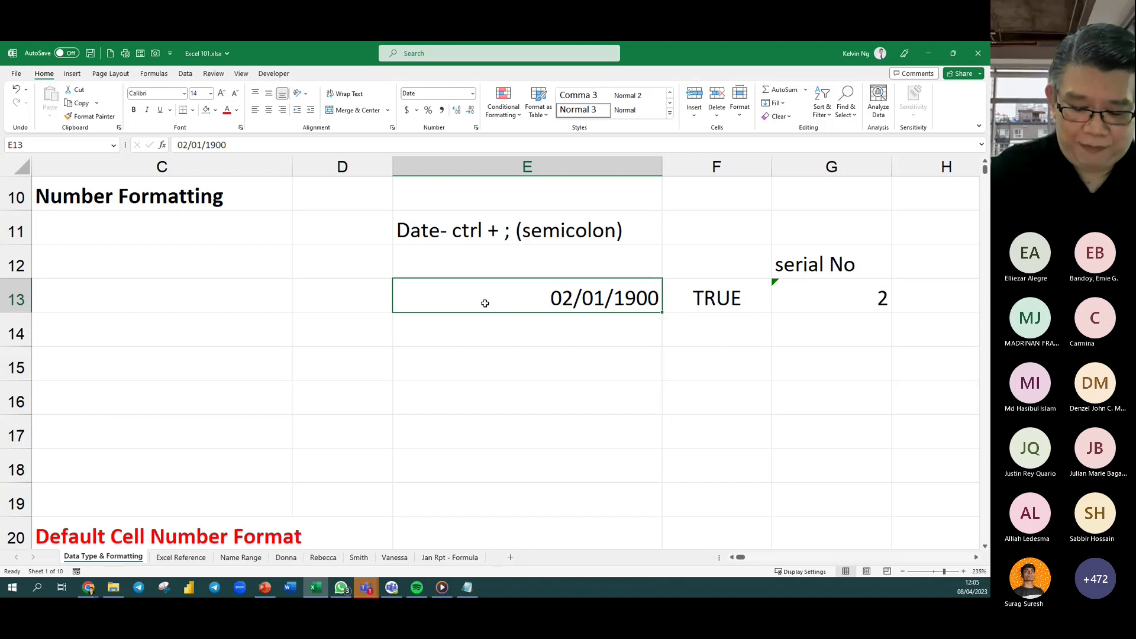
{"action": "key", "text": "ctrl+semicolon"}
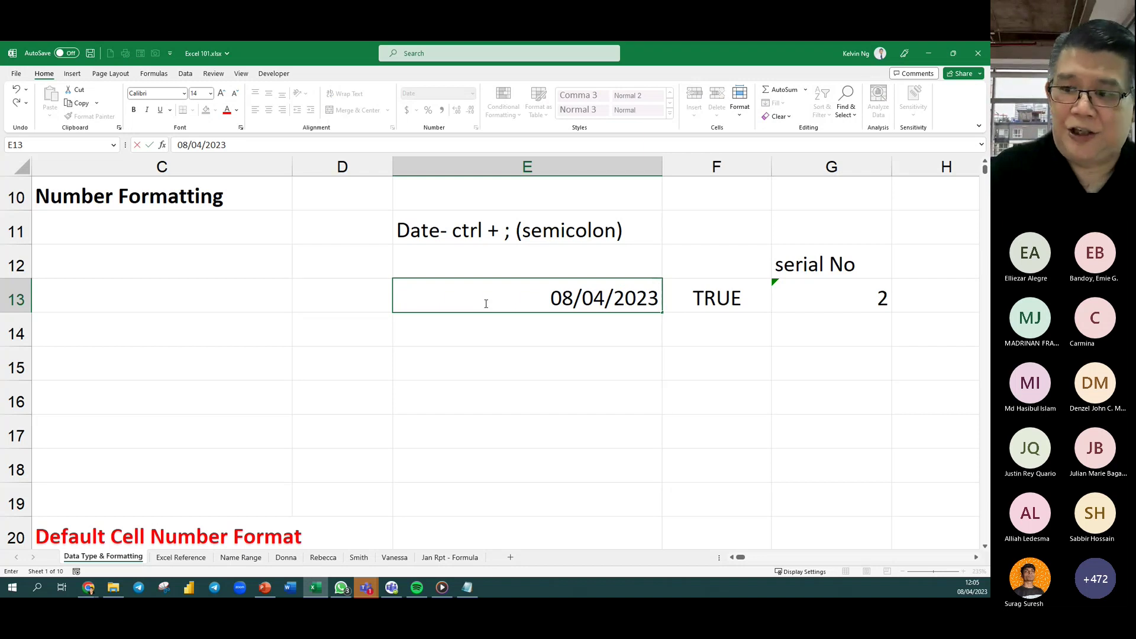
{"action": "key", "text": "Return"}
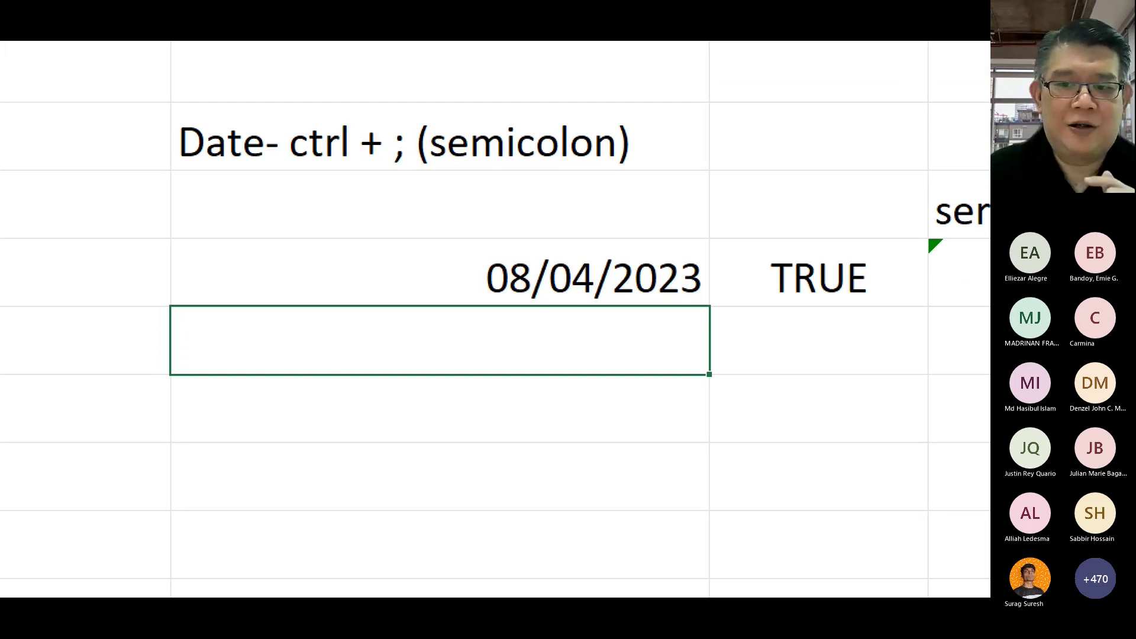
Write the temporary on-screen note "DMY | MDY" above the date in E13 and close the annotation.
{"action": "left_click_drag", "start_coordinate": [529, 265], "coordinate": [529, 221]}
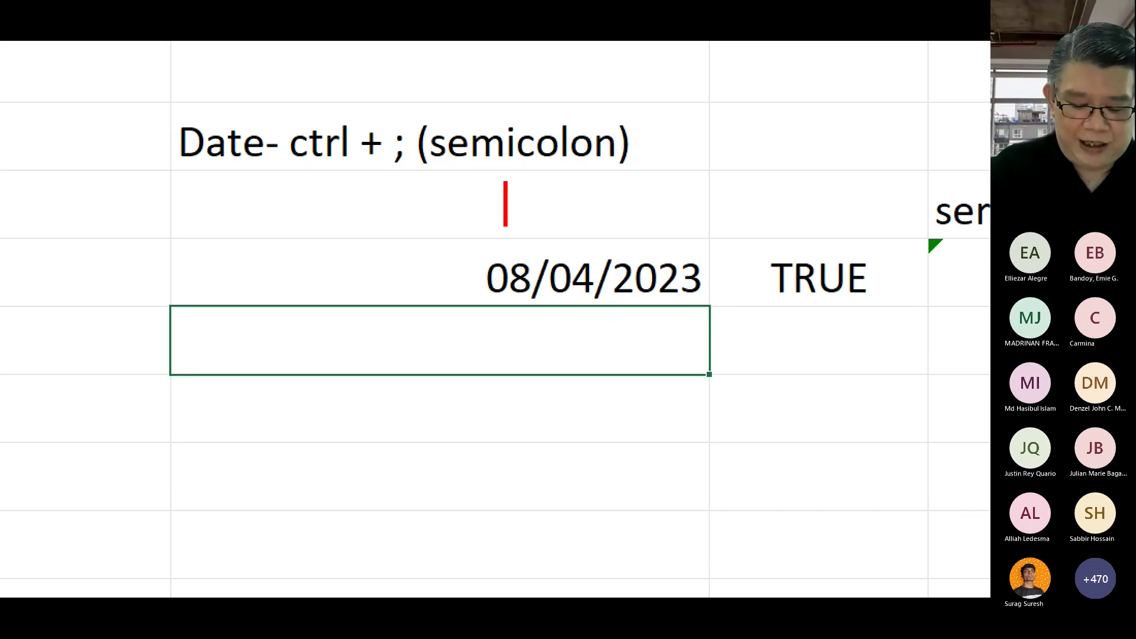
{"action": "left_click", "coordinate": [505, 203]}
{"action": "type", "text": "DMY |"}
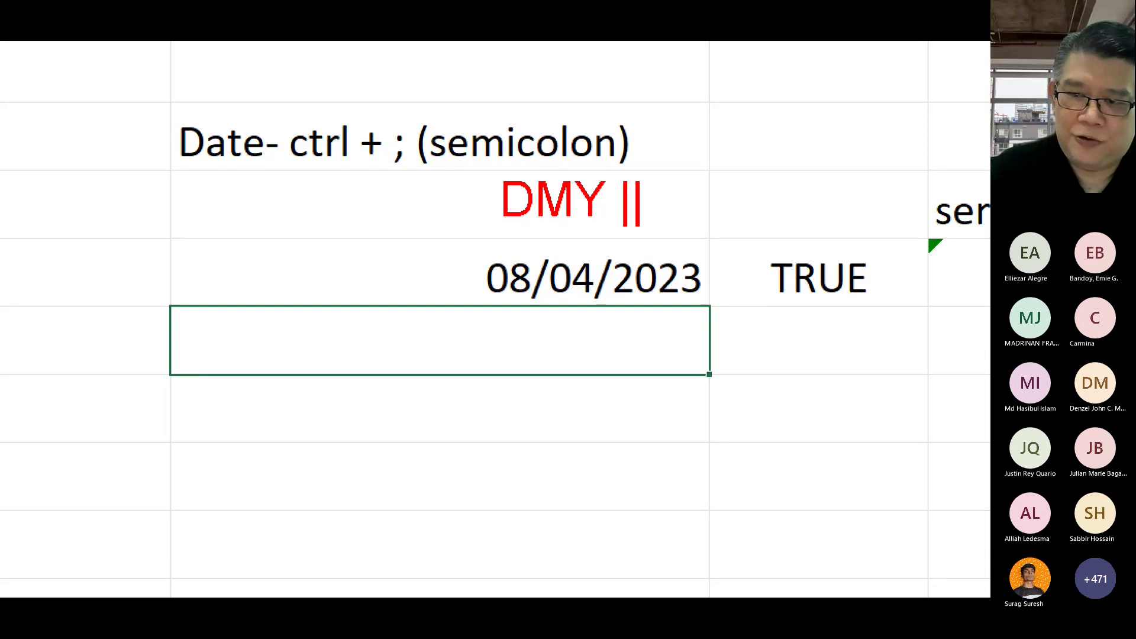
{"action": "type", "text": "MDY"}
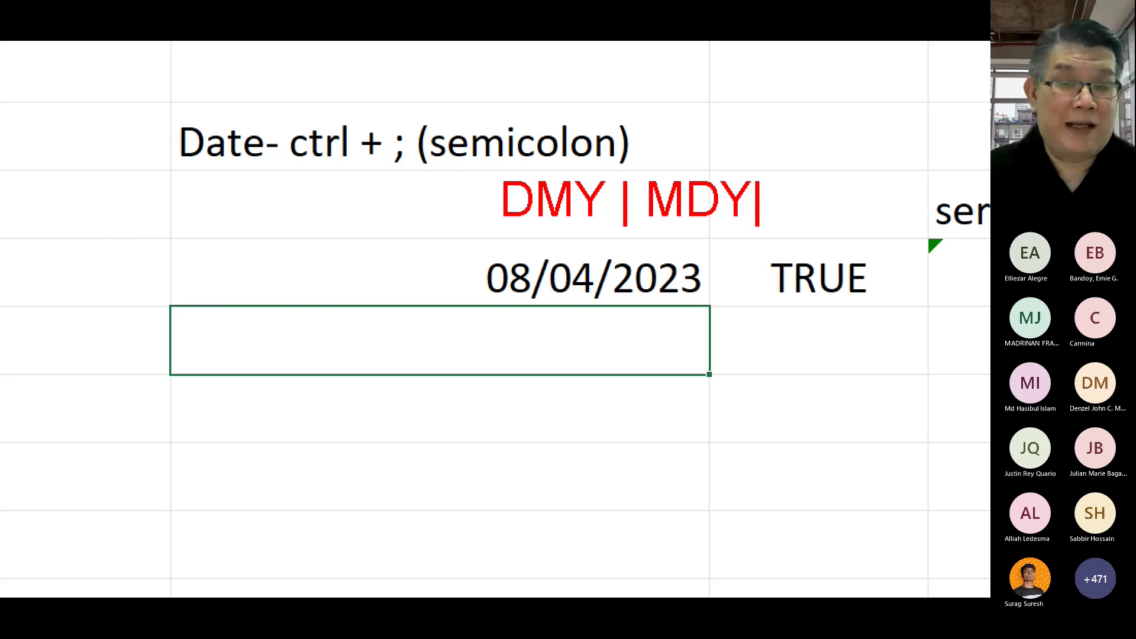
{"action": "key", "text": "Escape"}
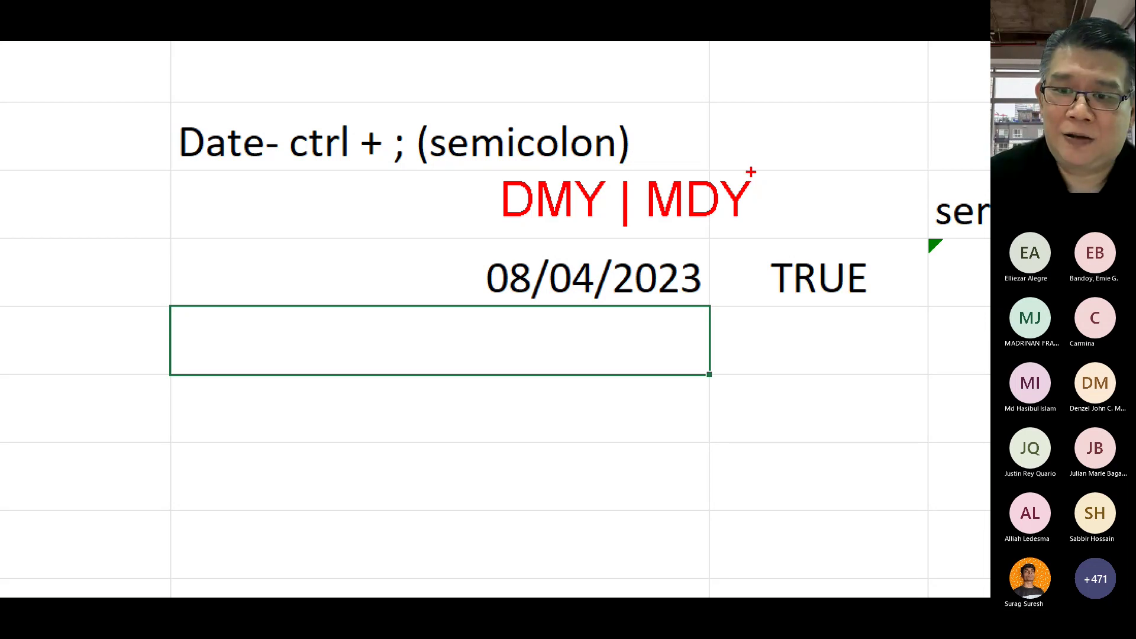
{"action": "key", "text": "Escape"}
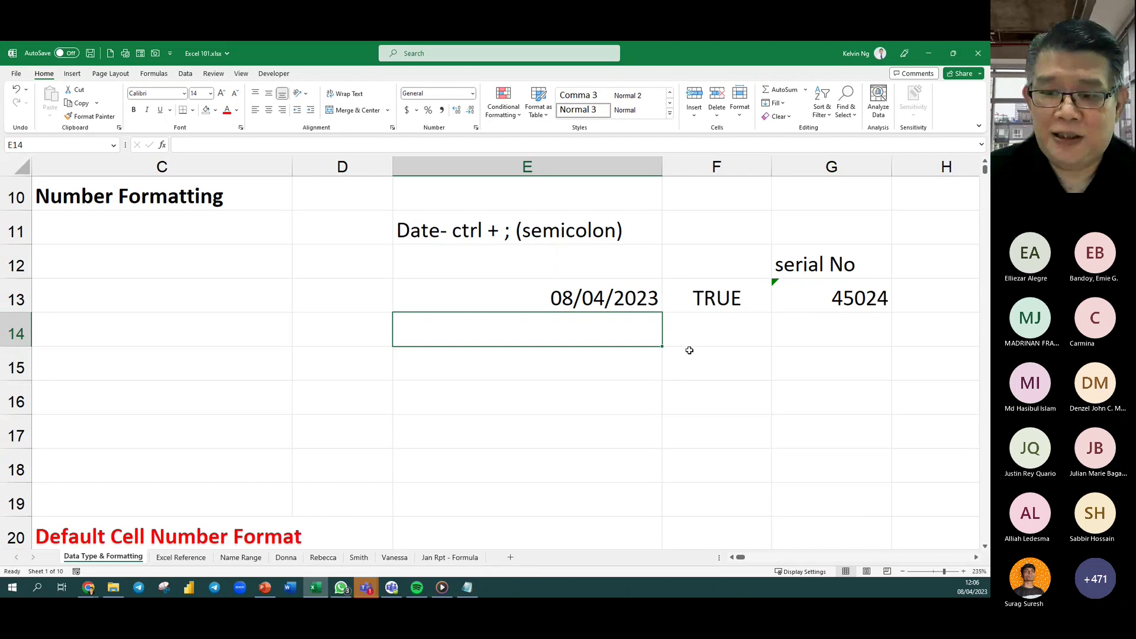
{"action": "left_click", "coordinate": [644, 298]}
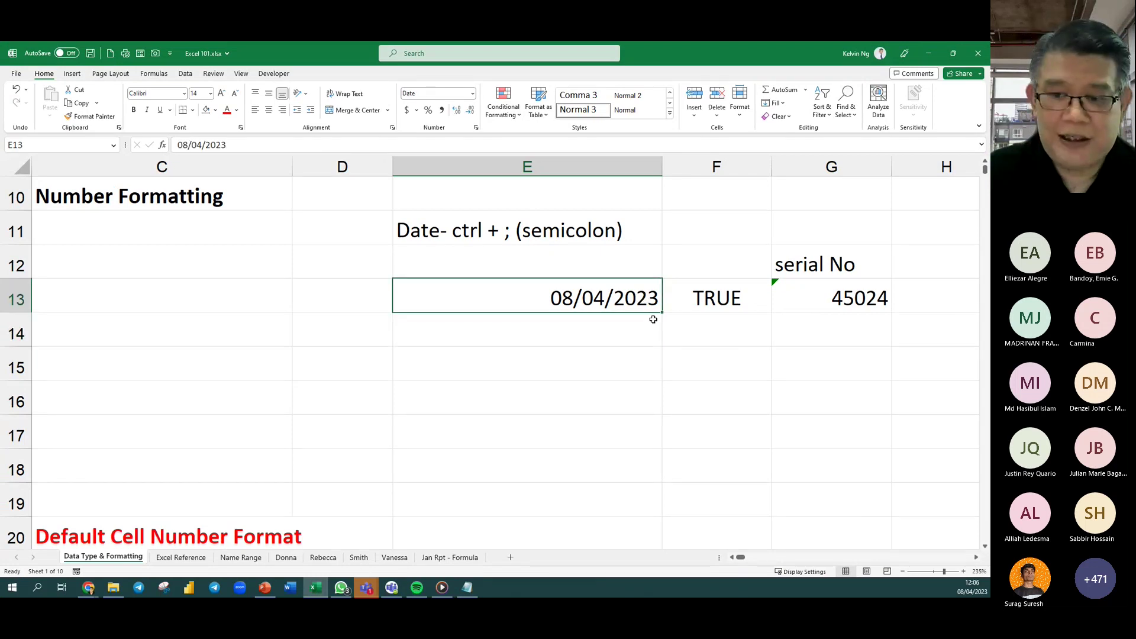
{"action": "key", "text": "ctrl+1"}
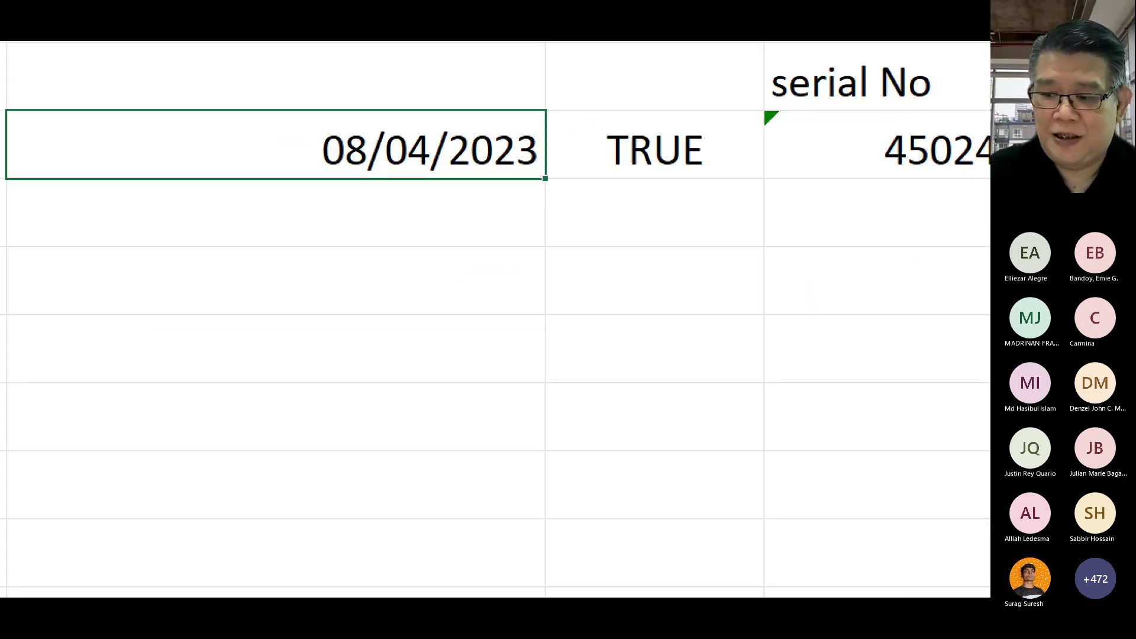
{"action": "scroll", "coordinate": [970, 580], "scroll_direction": "up", "scroll_amount": 2}
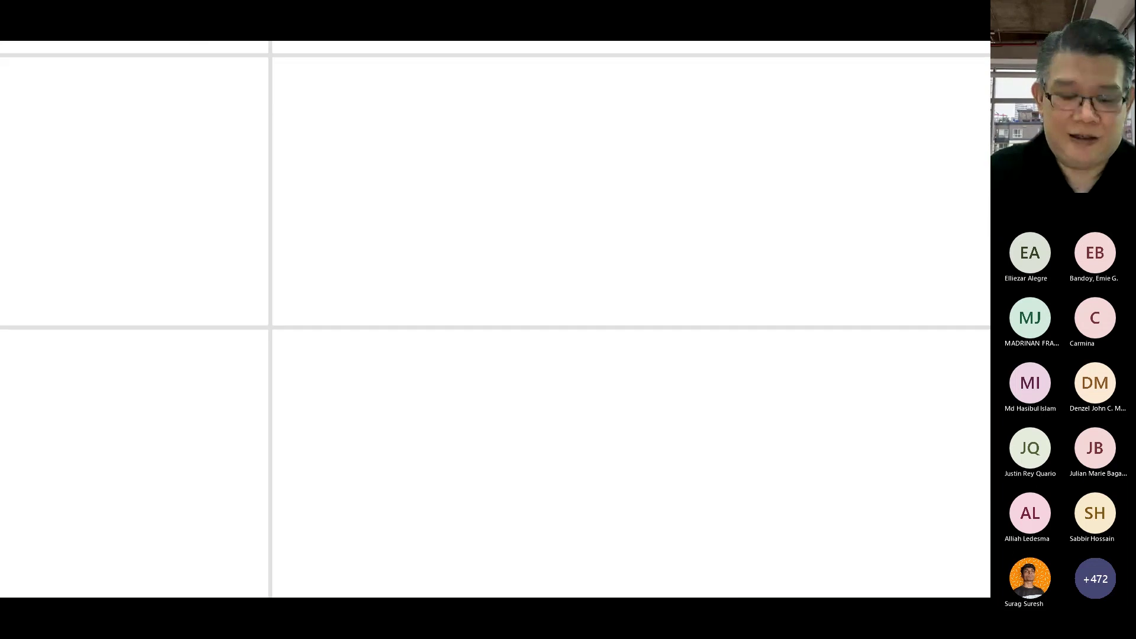
{"action": "key", "text": "Escape"}
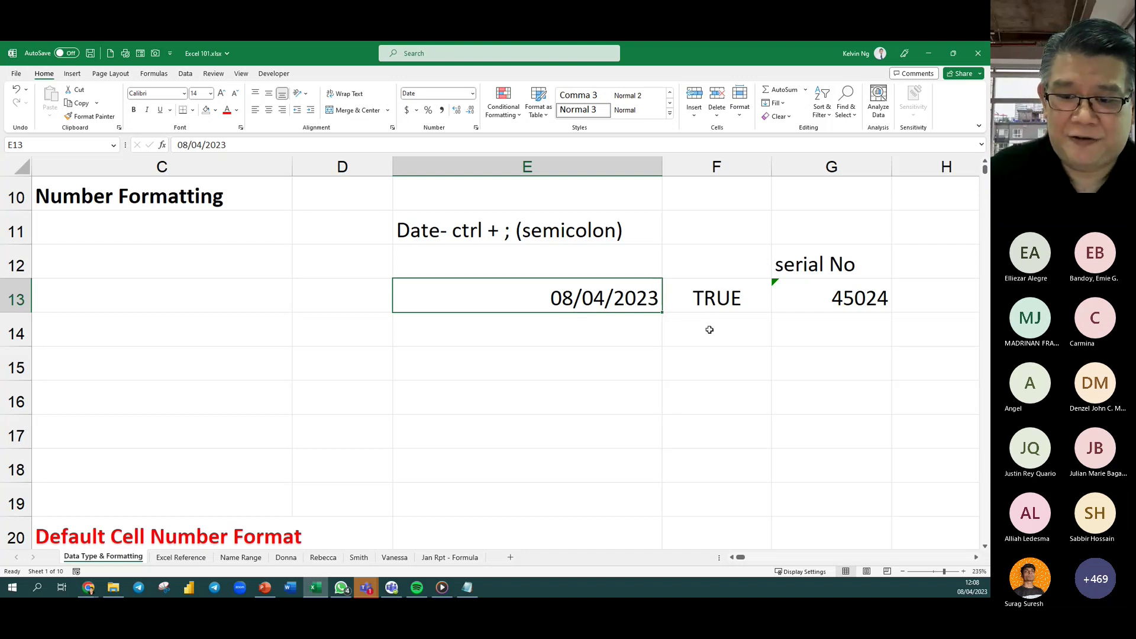
Enter the number 1000 in E15, two rows below the date.
{"action": "left_click", "coordinate": [512, 364]}
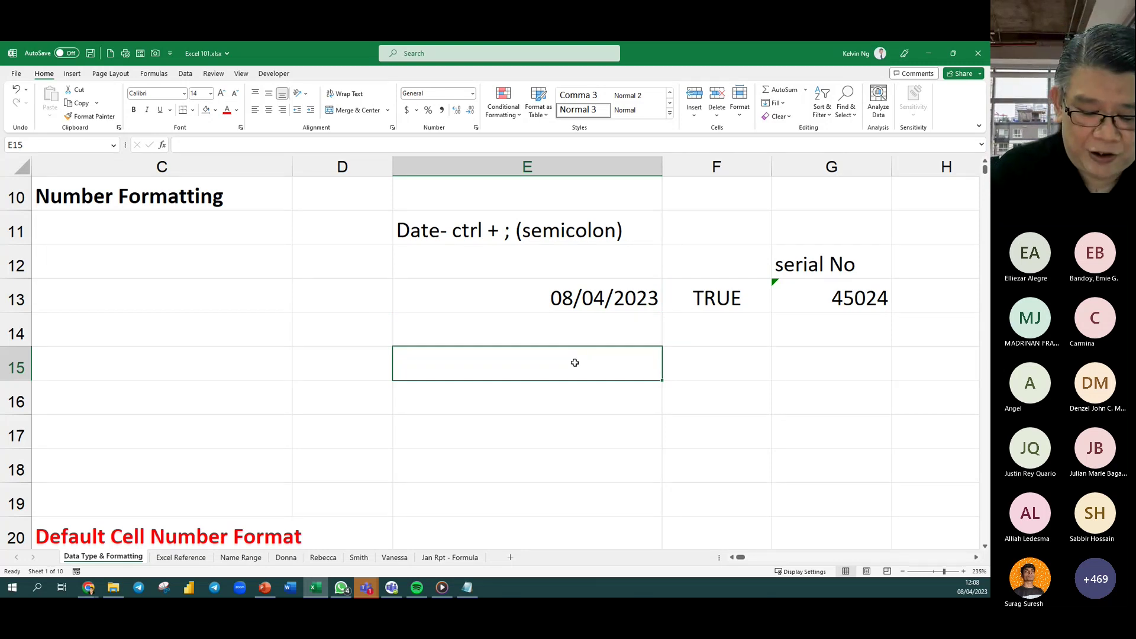
{"action": "type", "text": "1000"}
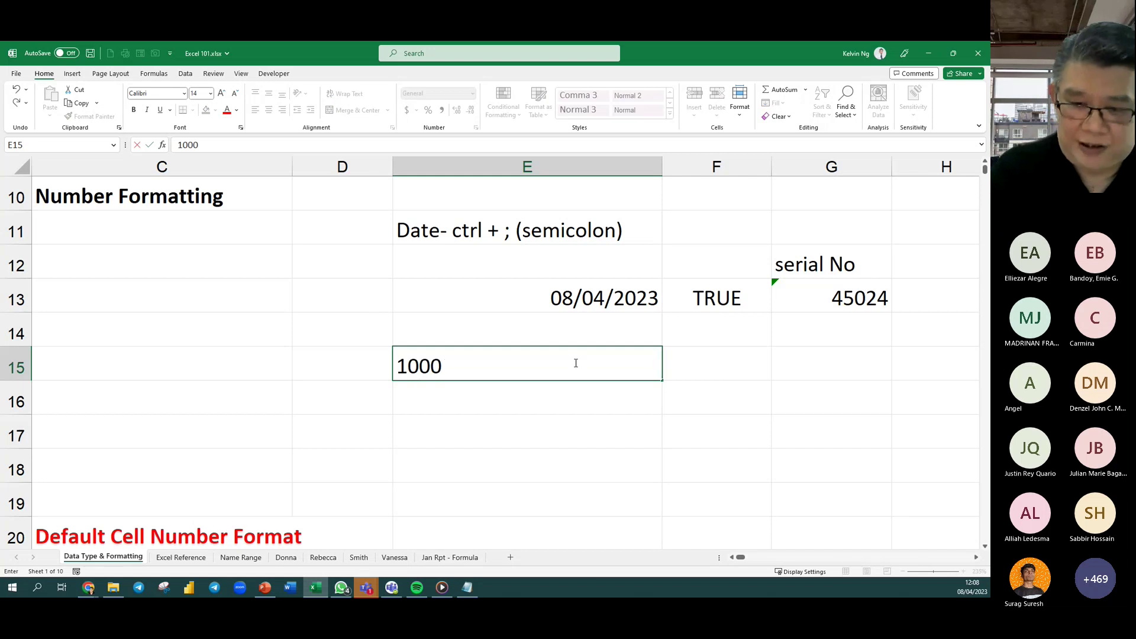
{"action": "key", "text": "Return"}
Add the number of days in E15 to the date with the formula =E13+E15 in E17.
{"action": "left_click", "coordinate": [549, 441]}
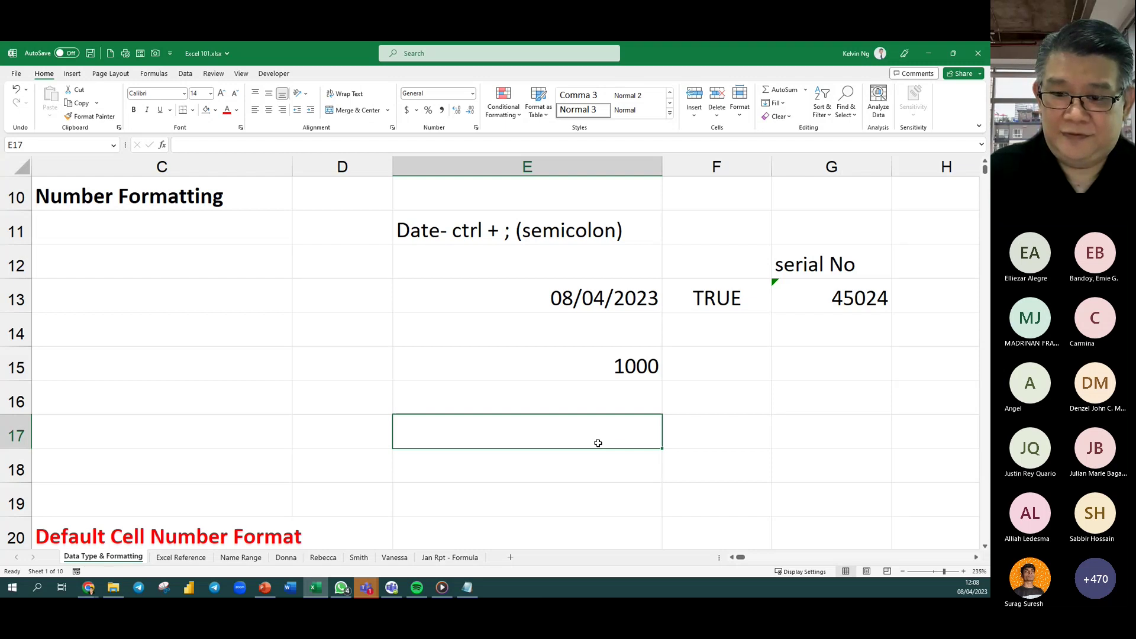
{"action": "type", "text": "="}
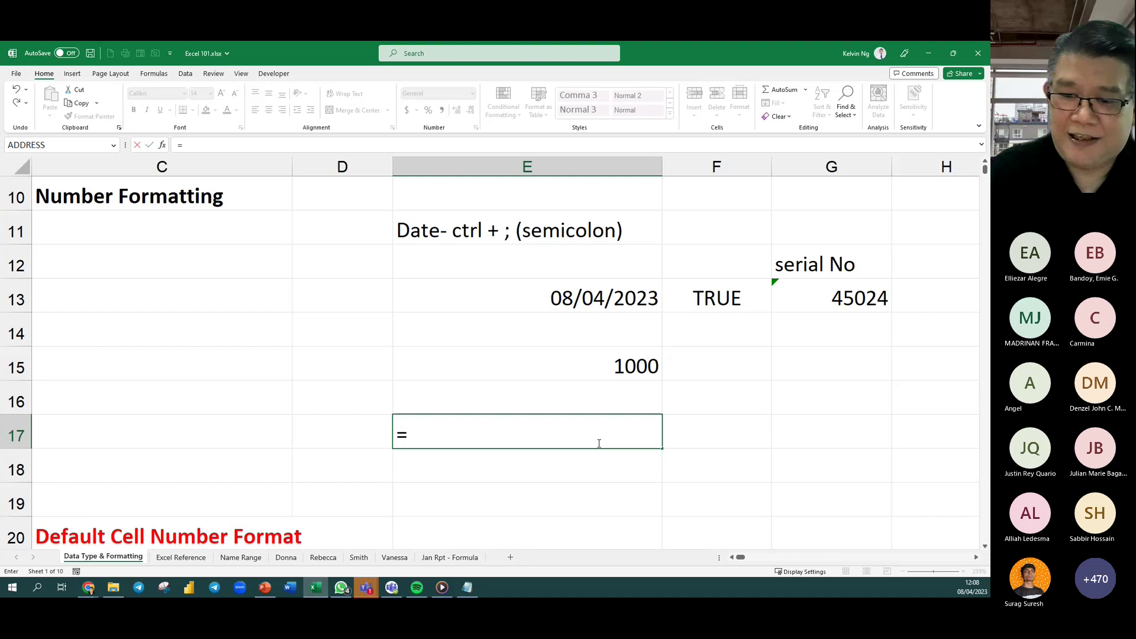
{"action": "left_click", "coordinate": [602, 301]}
{"action": "type", "text": "+"}
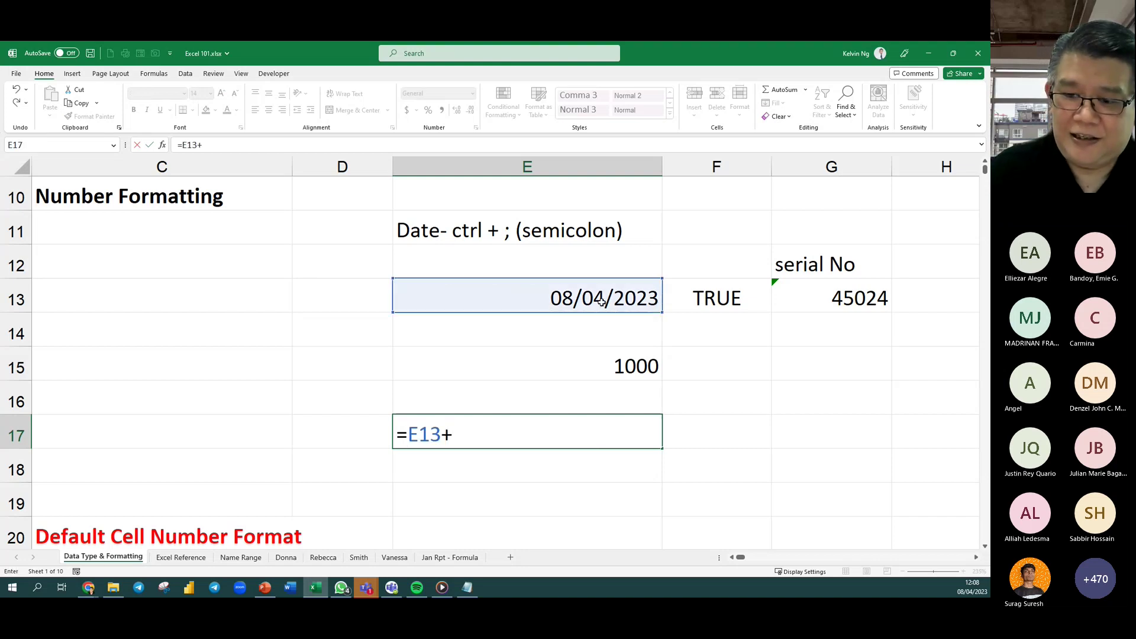
{"action": "left_click", "coordinate": [607, 368]}
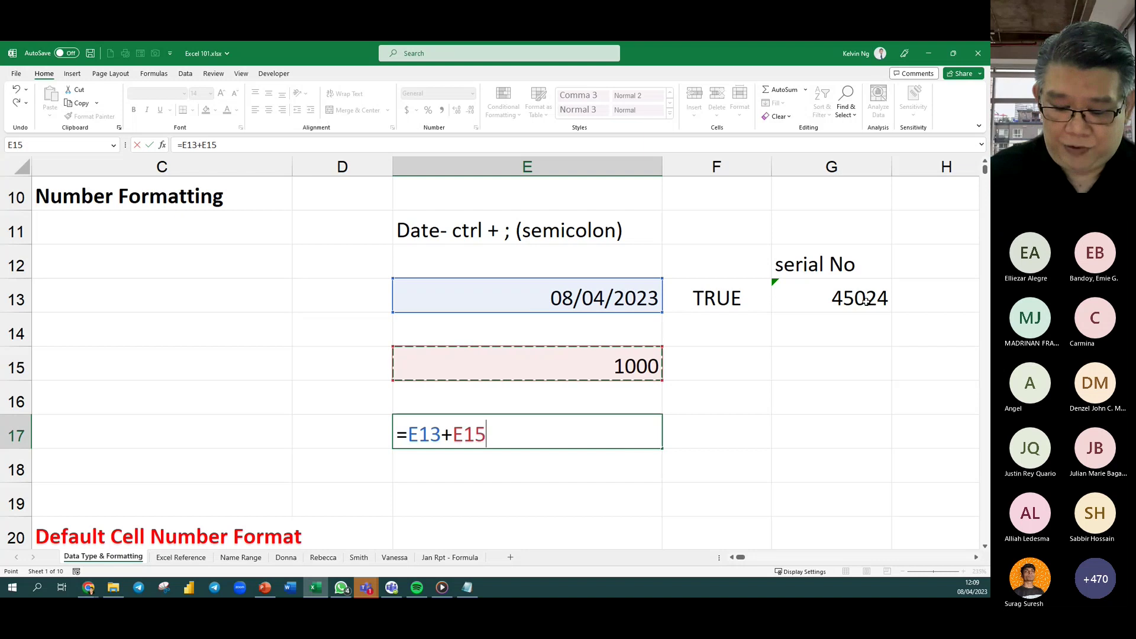
{"action": "key", "text": "Return"}
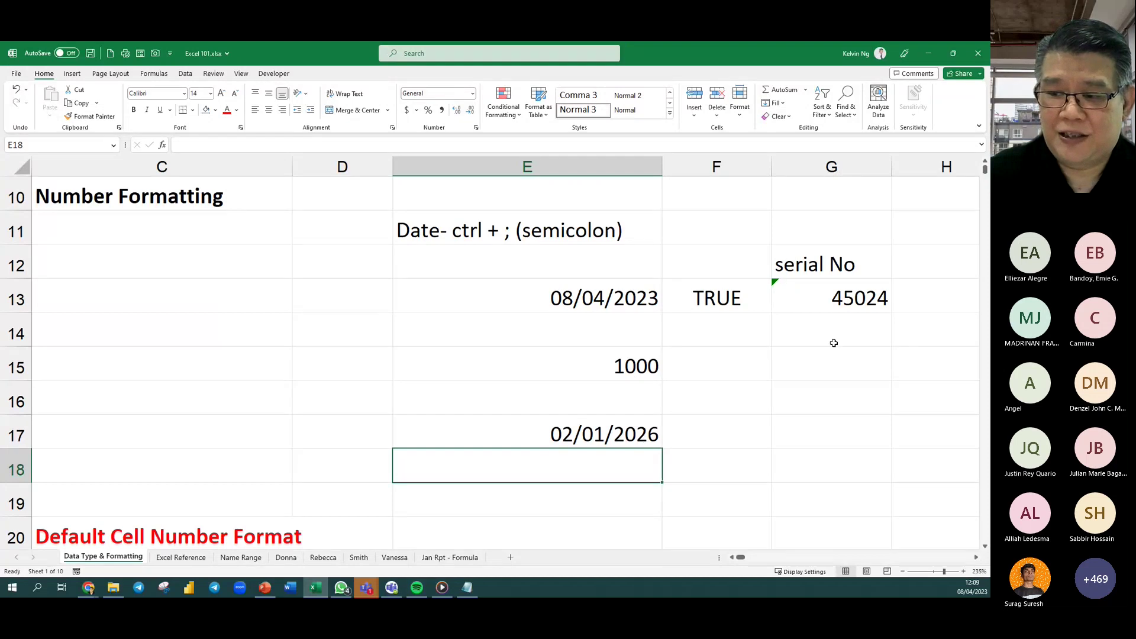
Copy the serial number formula from G13 to G17, beside the calculated date.
{"action": "left_click", "coordinate": [830, 299]}
{"action": "key", "text": "ctrl+c"}
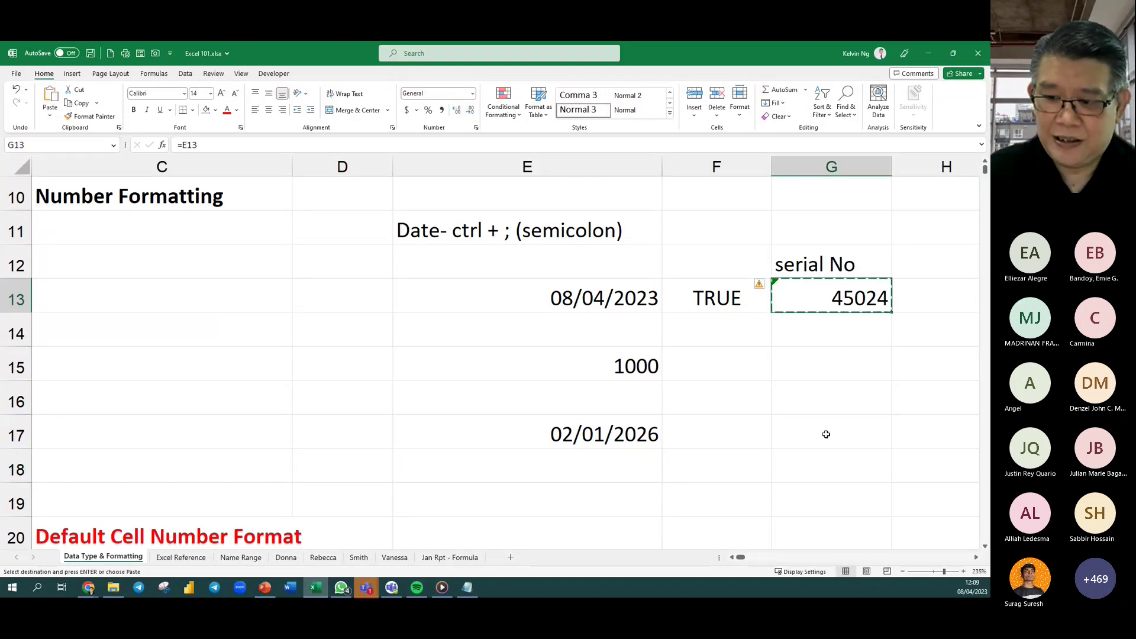
{"action": "left_click", "coordinate": [827, 435]}
{"action": "key", "text": "ctrl+v"}
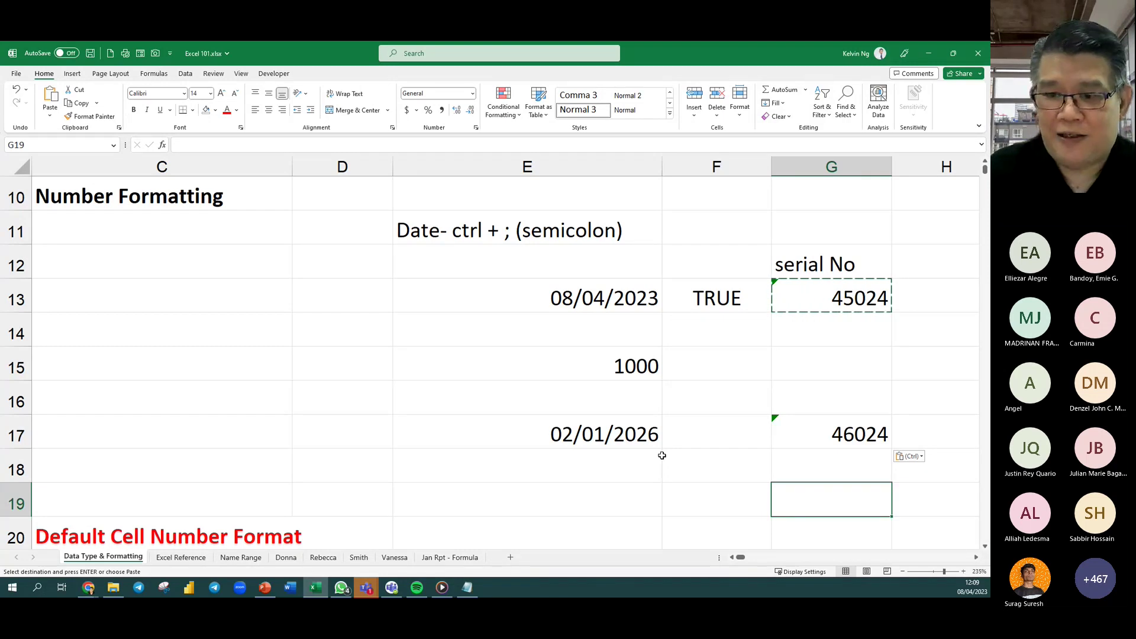
Enter the label DMY in E12, above the date.
{"action": "left_click", "coordinate": [545, 290]}
{"action": "left_click", "coordinate": [540, 268]}
{"action": "type", "text": "DMY"}
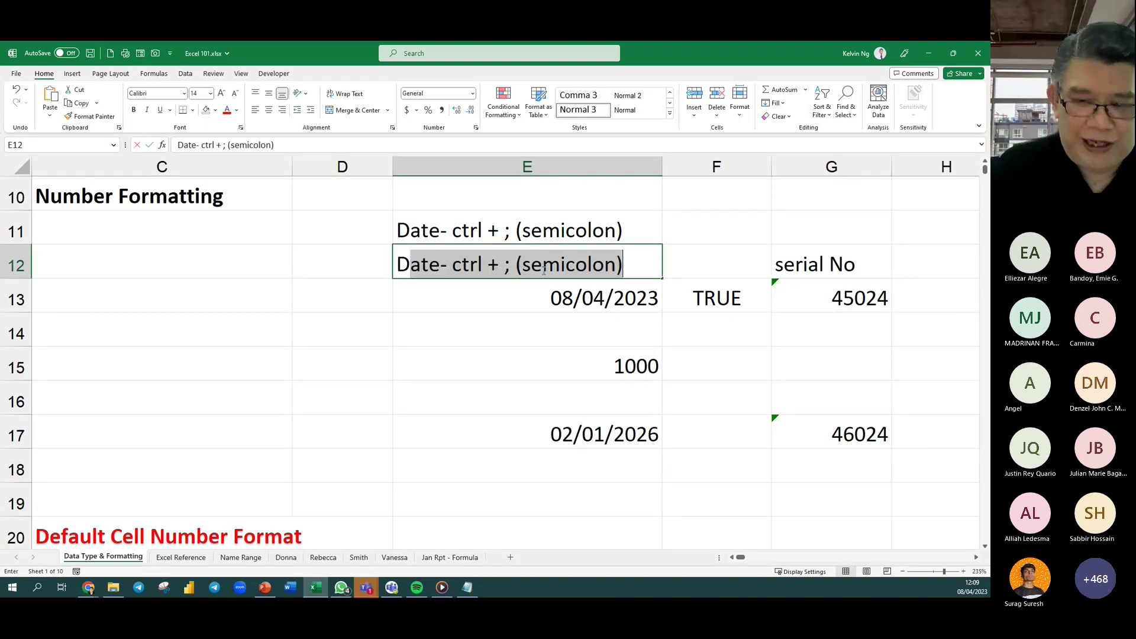
{"action": "key", "text": "Return"}
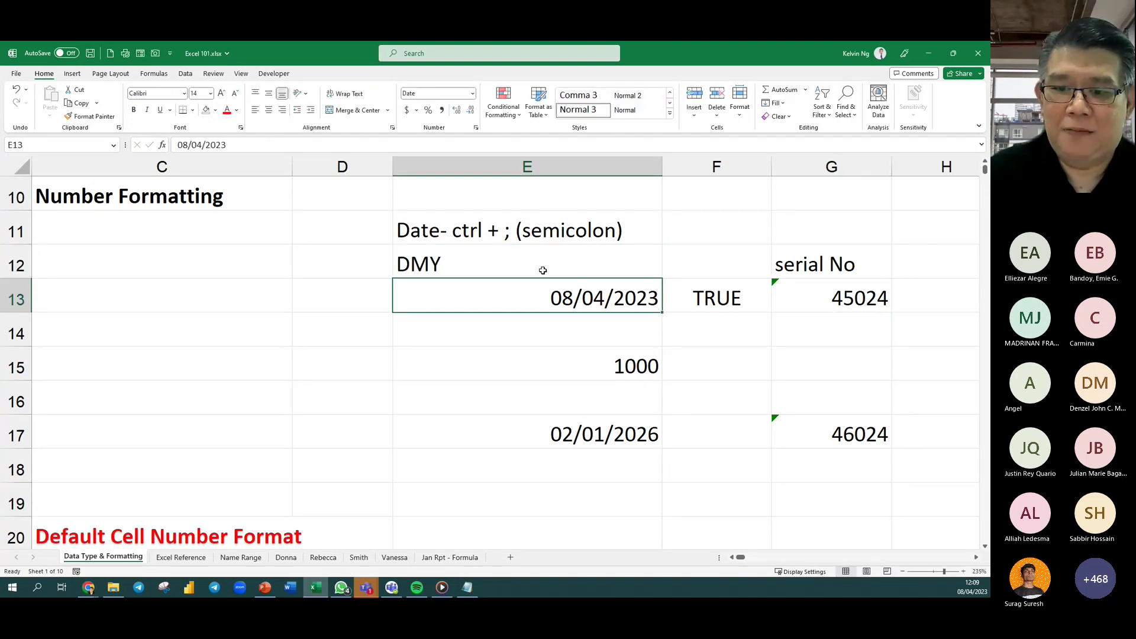
Replace the date in E13 with 4/8/2023 to test the day-month order, and restore today's date, 08/04/2023.
{"action": "type", "text": "4"}
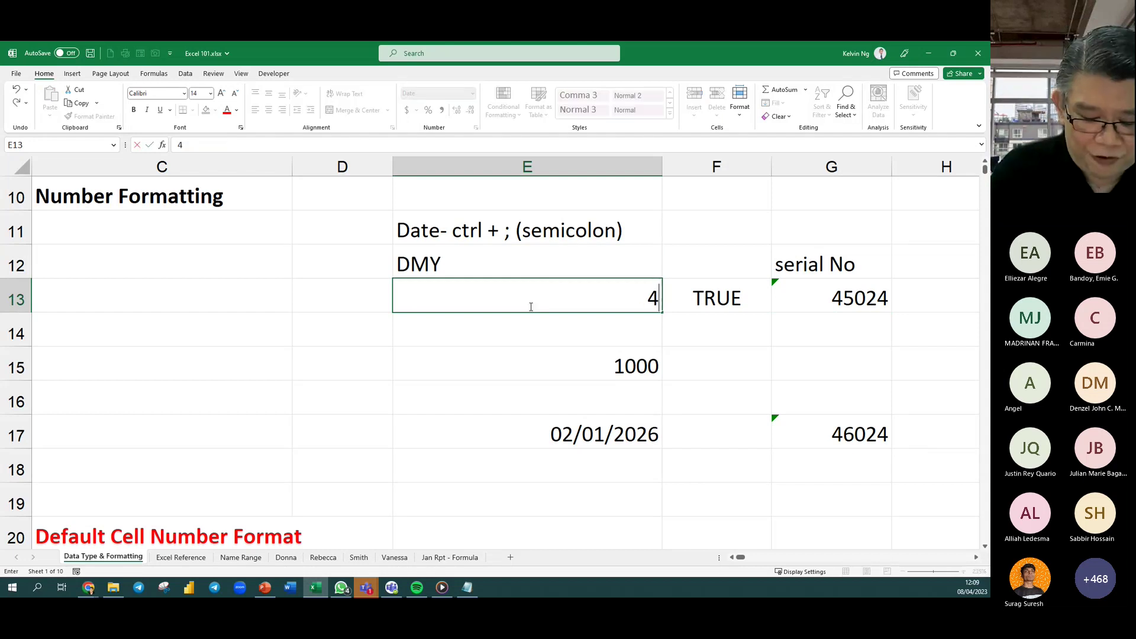
{"action": "type", "text": "/8/2023"}
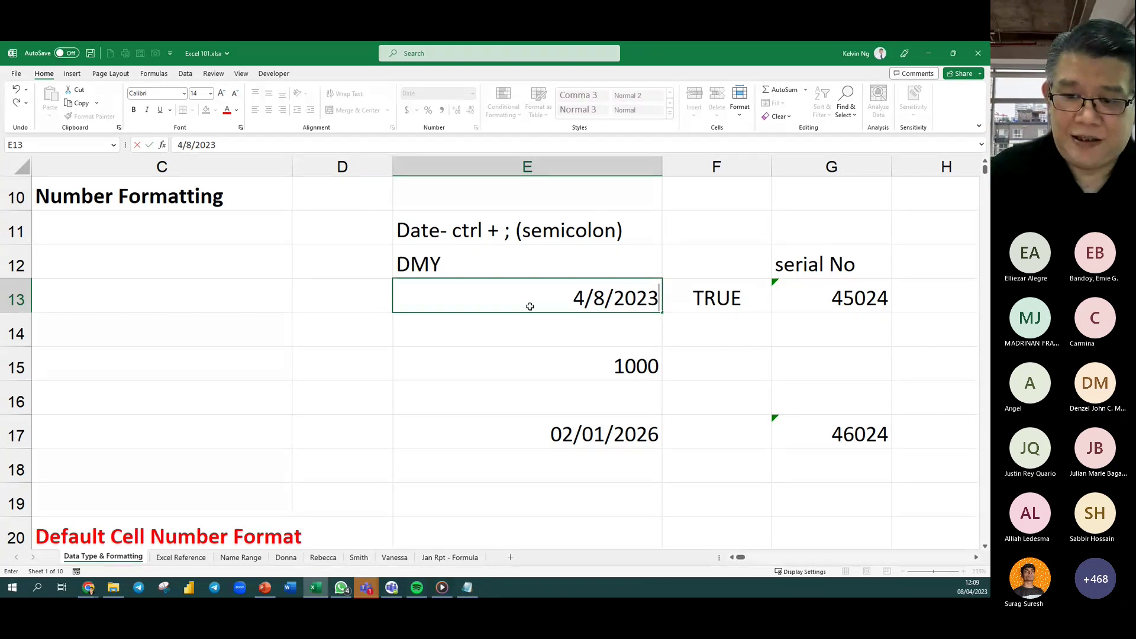
{"action": "key", "text": "Return"}
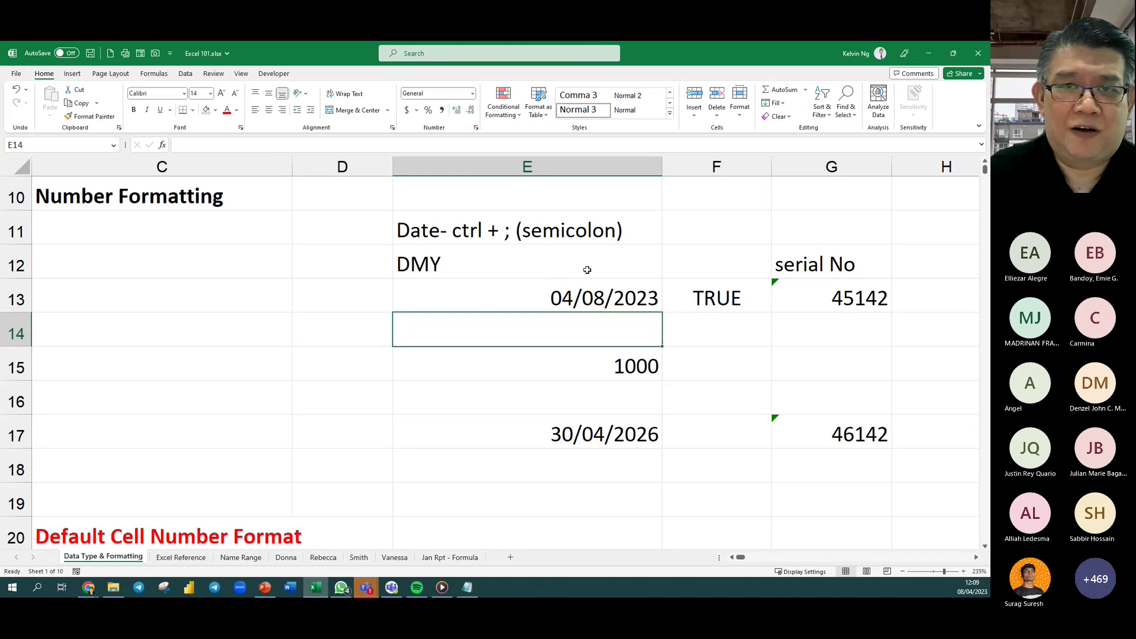
{"action": "left_click", "coordinate": [571, 300]}
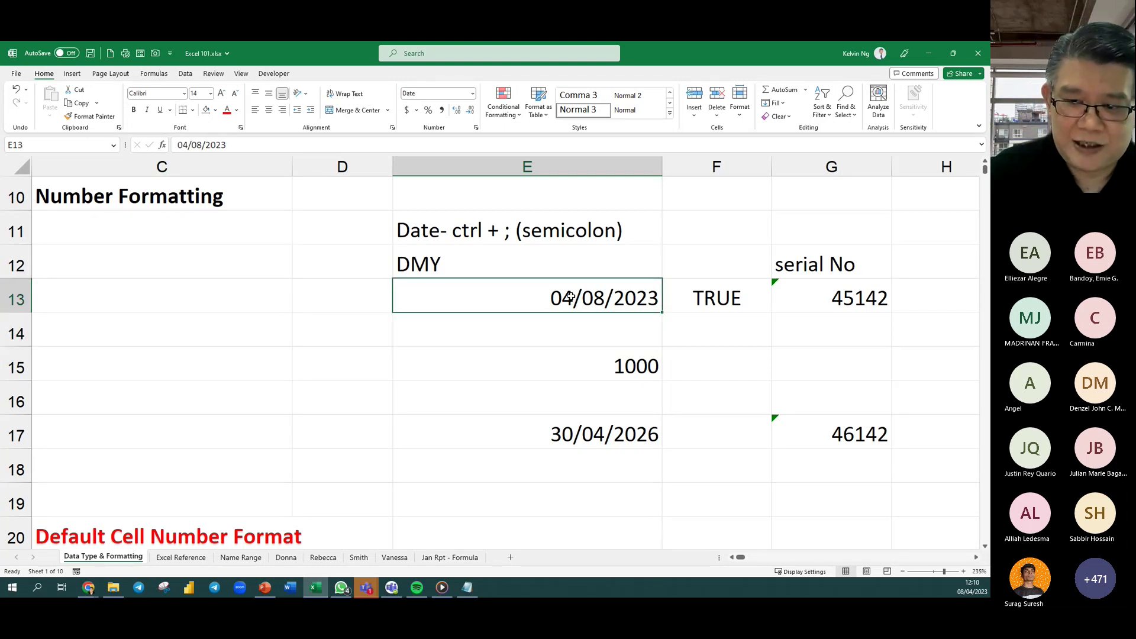
{"action": "key", "text": "ctrl+semicolon"}
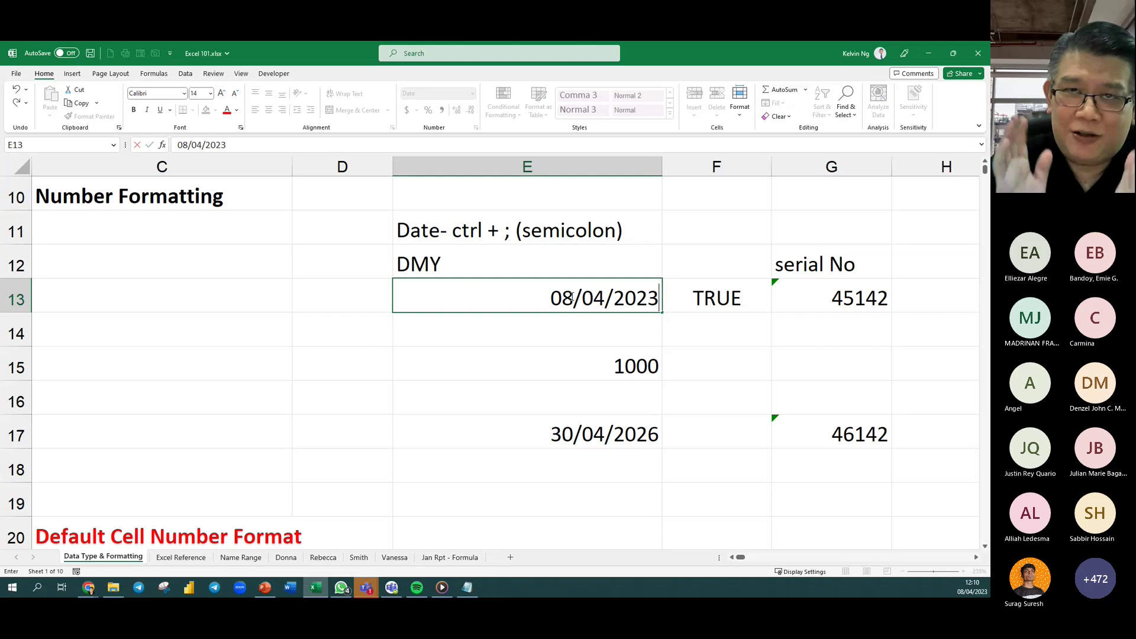
{"action": "key", "text": "Return"}
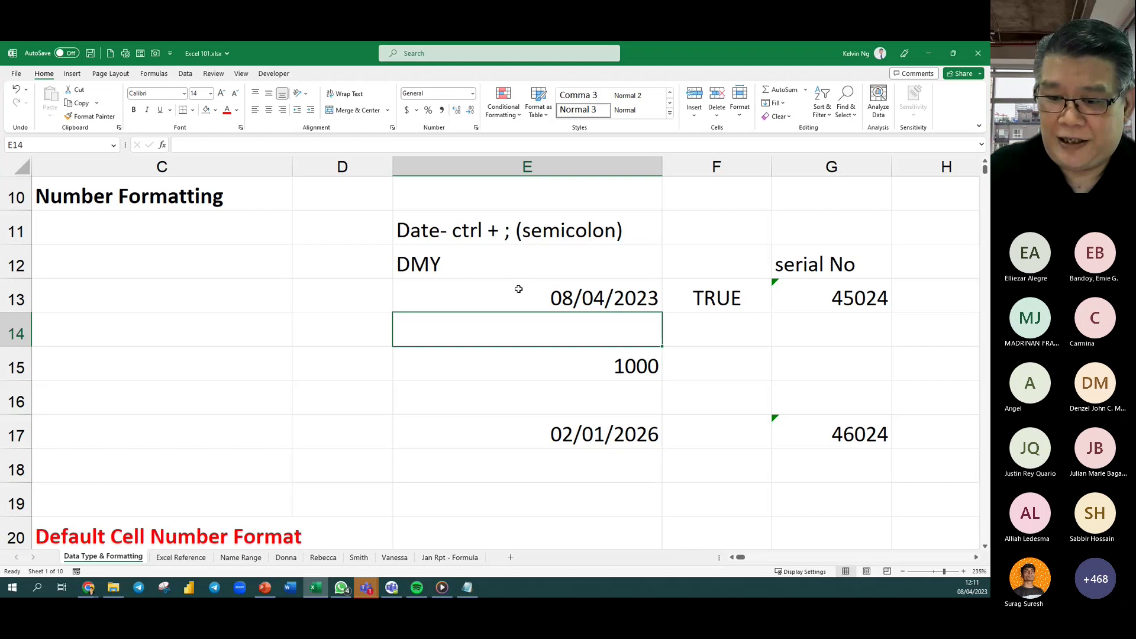
Check which number format is applied to the date in E13.
{"action": "left_click_drag", "start_coordinate": [519, 289], "coordinate": [533, 428]}
{"action": "left_click", "coordinate": [589, 294]}
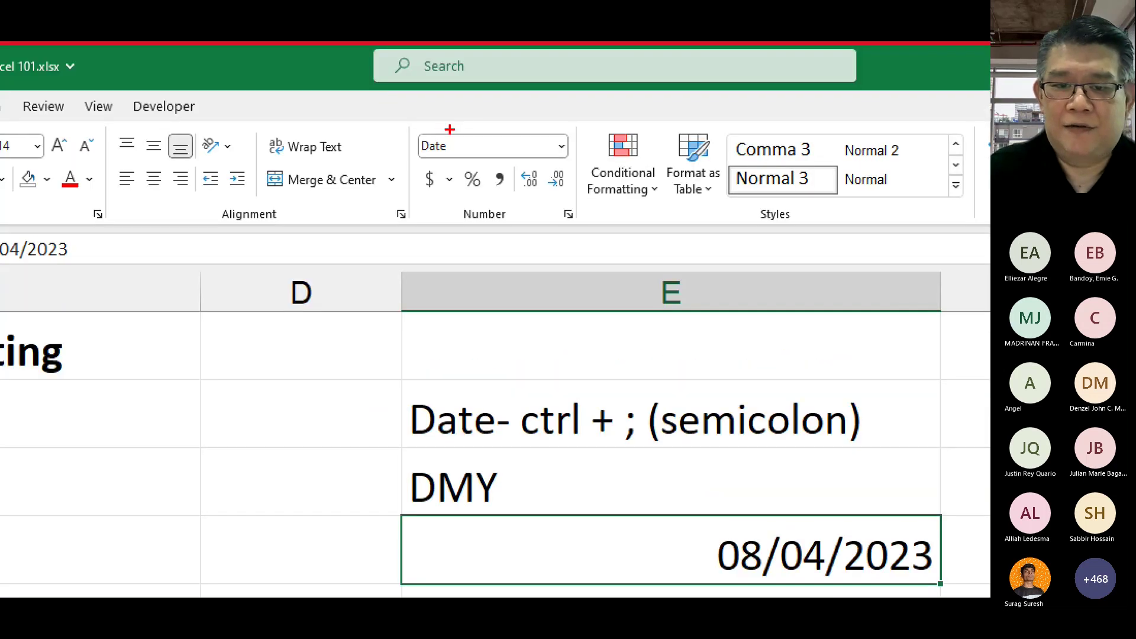
{"action": "left_click_drag", "start_coordinate": [464, 113], "coordinate": [403, 177]}
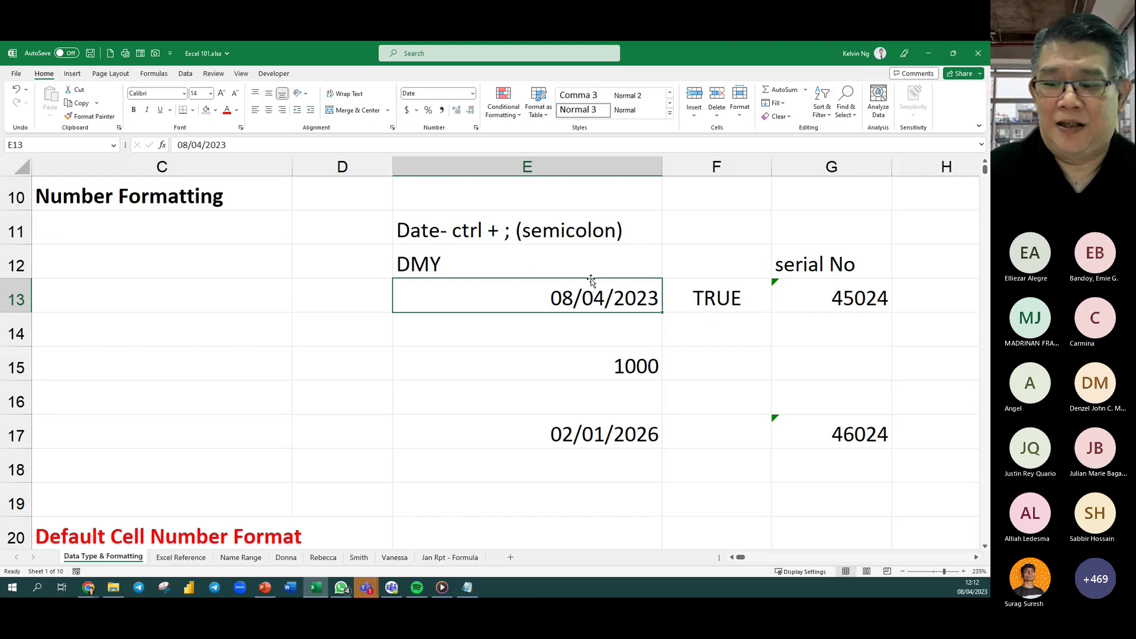
Enter today's date, 08/04/2023, in C11 beside the Date label.
{"action": "left_click", "coordinate": [732, 558]}
{"action": "left_click", "coordinate": [733, 558]}
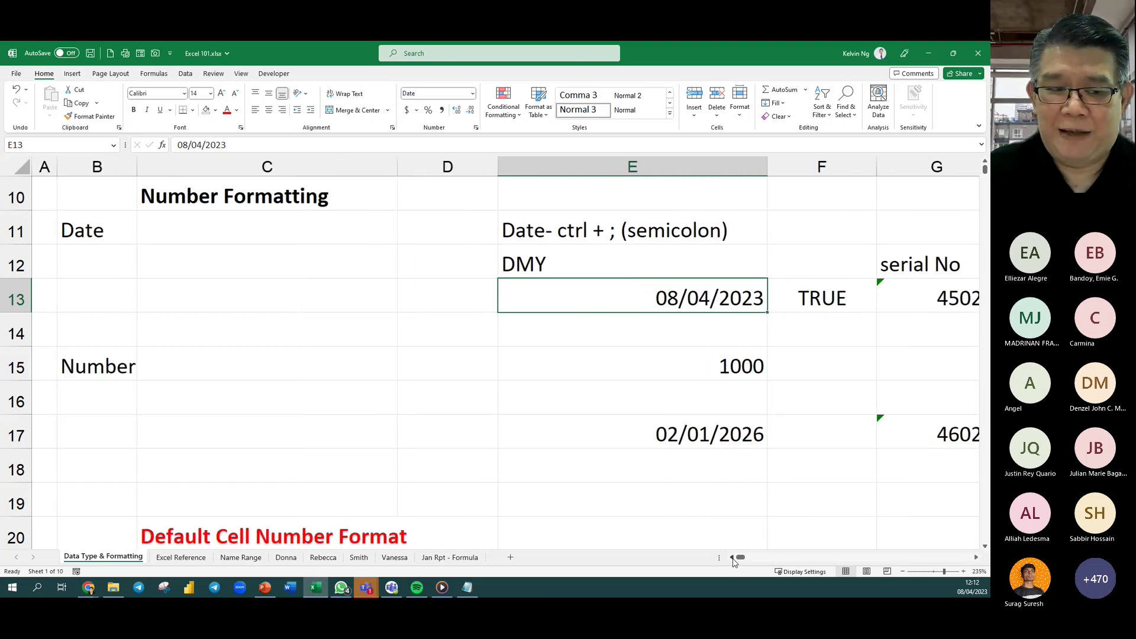
{"action": "left_click", "coordinate": [234, 229]}
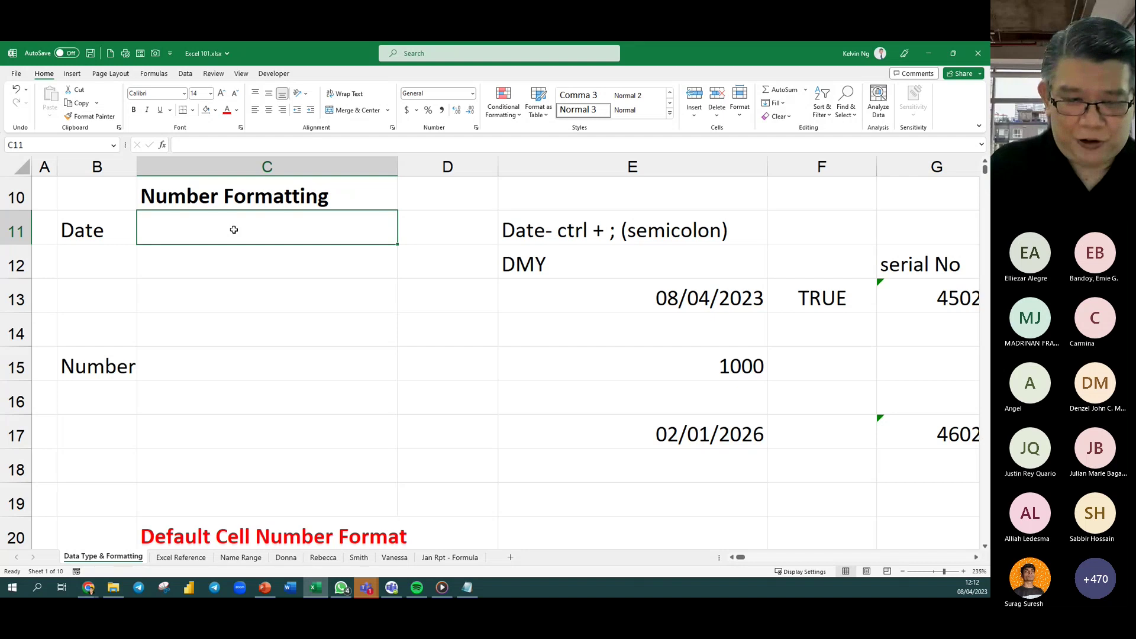
{"action": "key", "text": "ctrl+semicolon"}
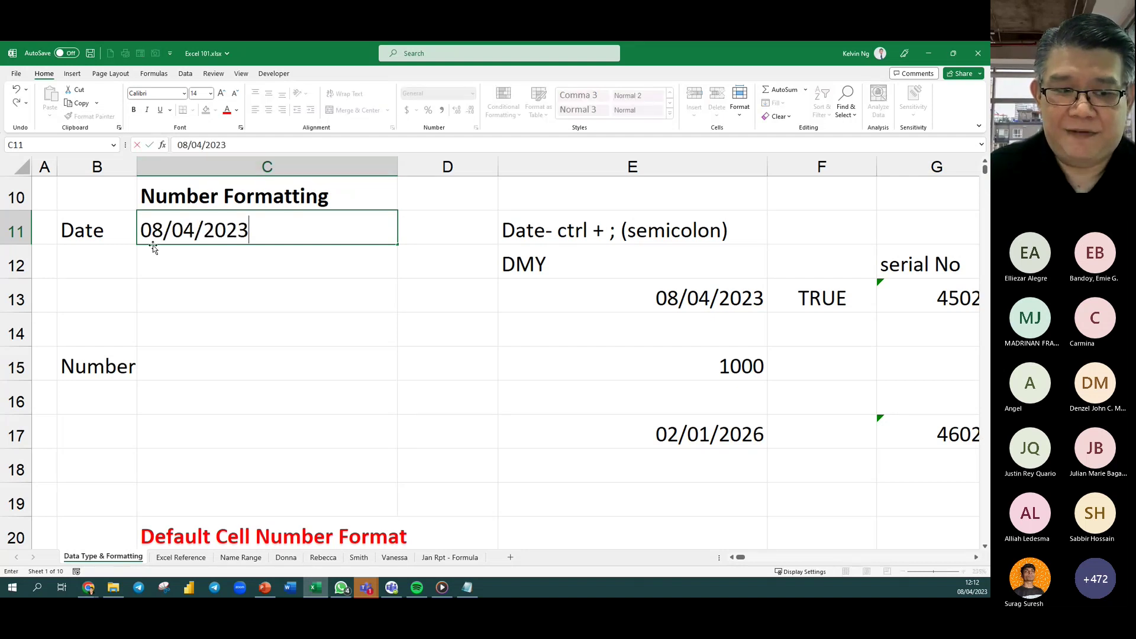
{"action": "key", "text": "Return"}
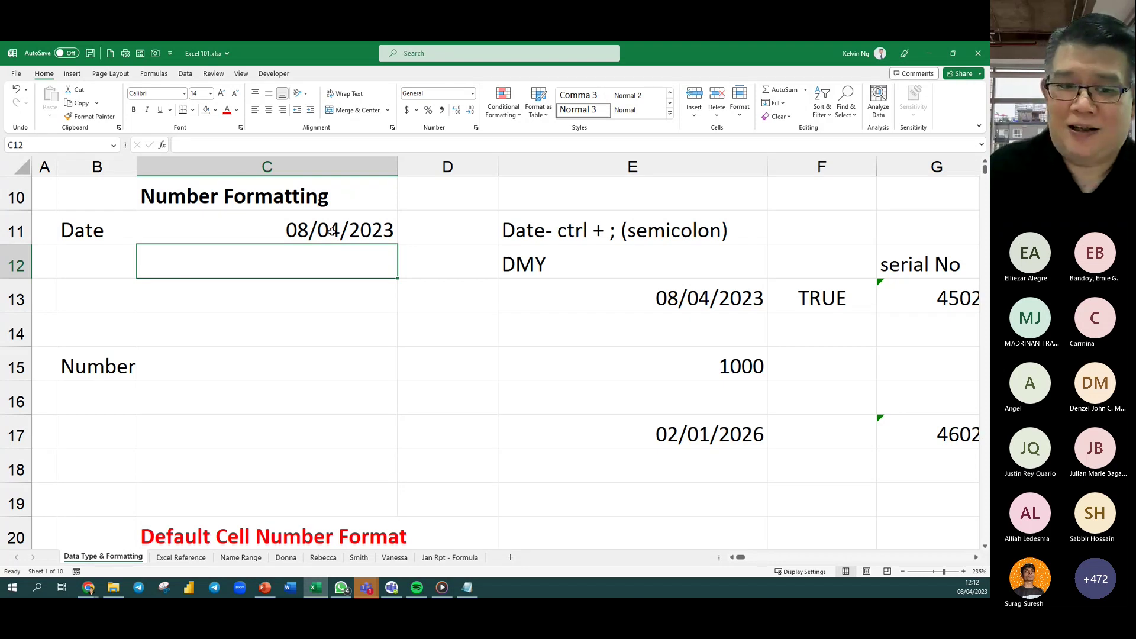
Open the custom number format of the date in C11 and examine how the dd/mm/yyyy code matches the displayed date.
{"action": "right_click", "coordinate": [316, 231]}
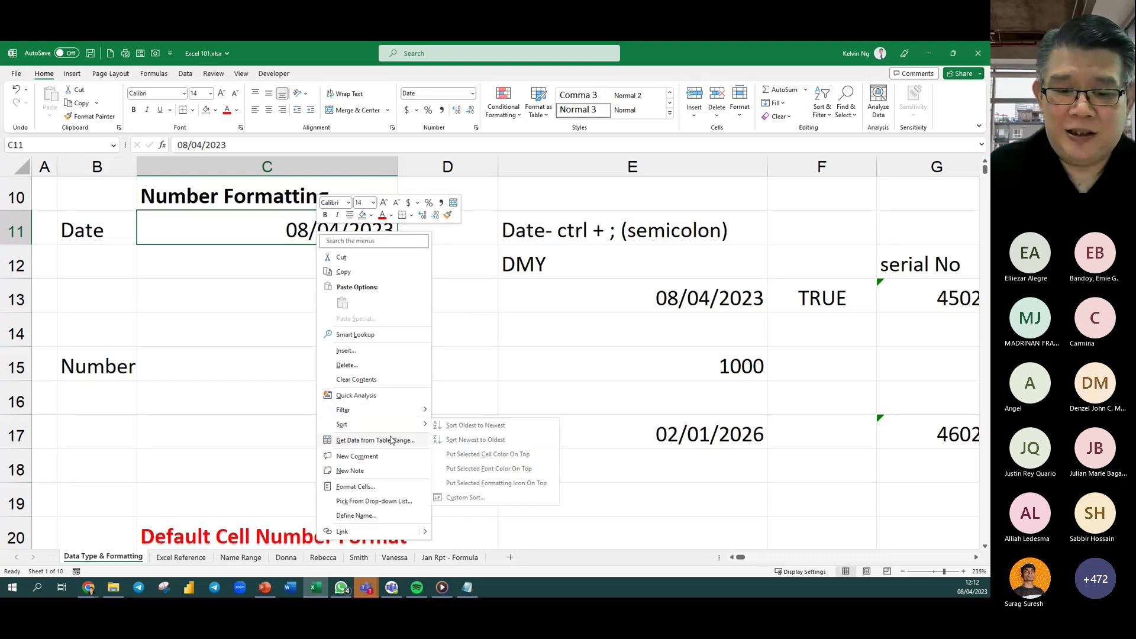
{"action": "left_click", "coordinate": [394, 488]}
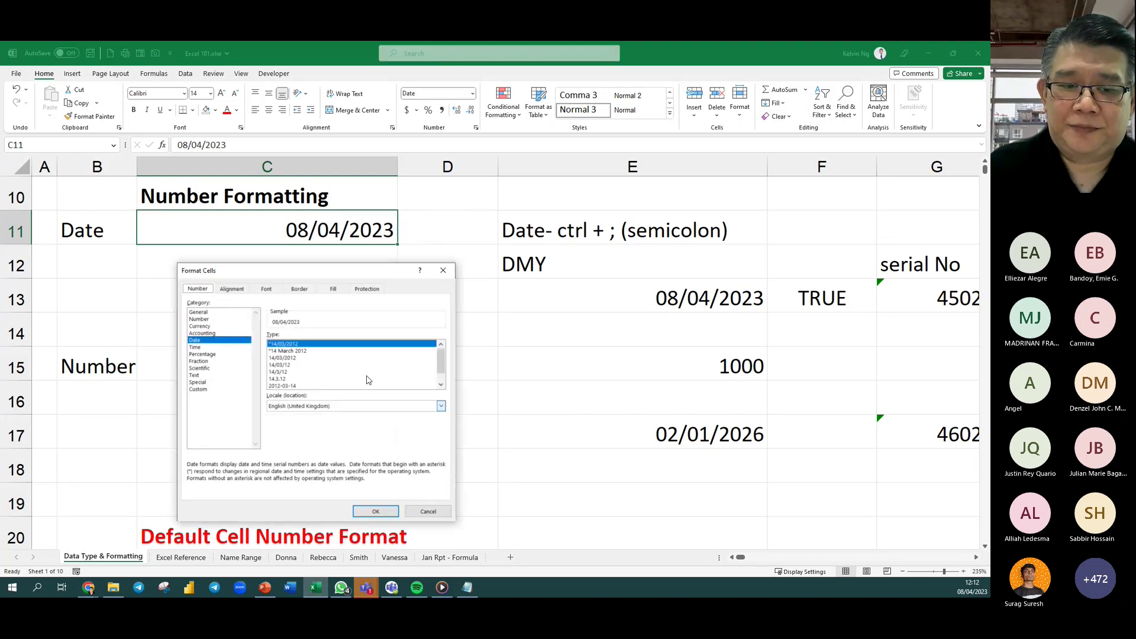
{"action": "left_click_drag", "start_coordinate": [294, 273], "coordinate": [522, 167]}
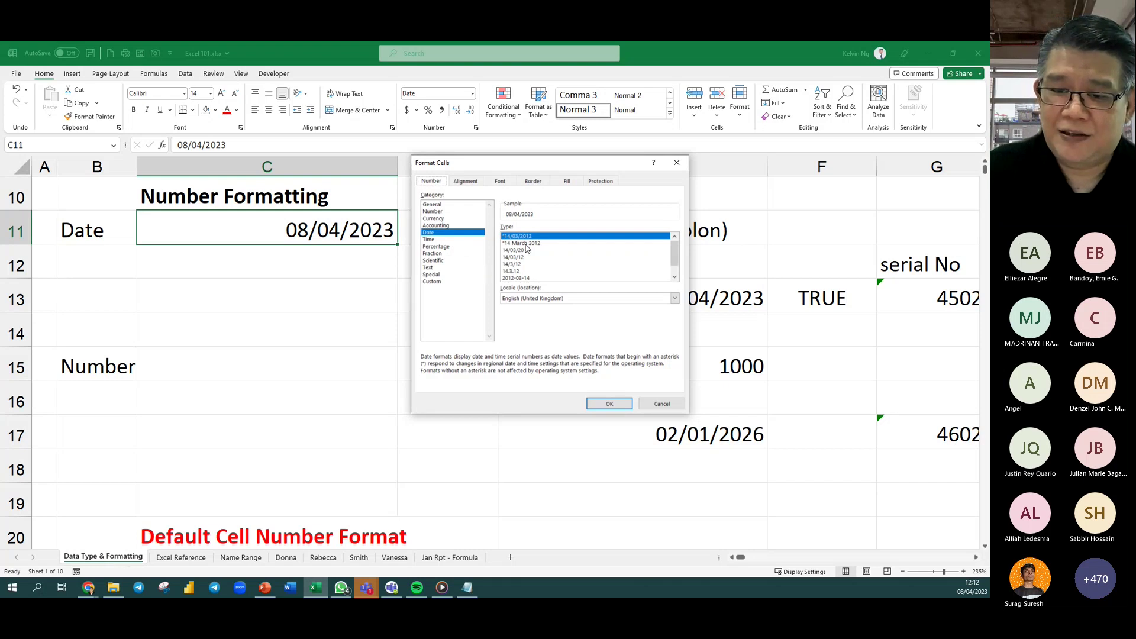
{"action": "left_click", "coordinate": [432, 282]}
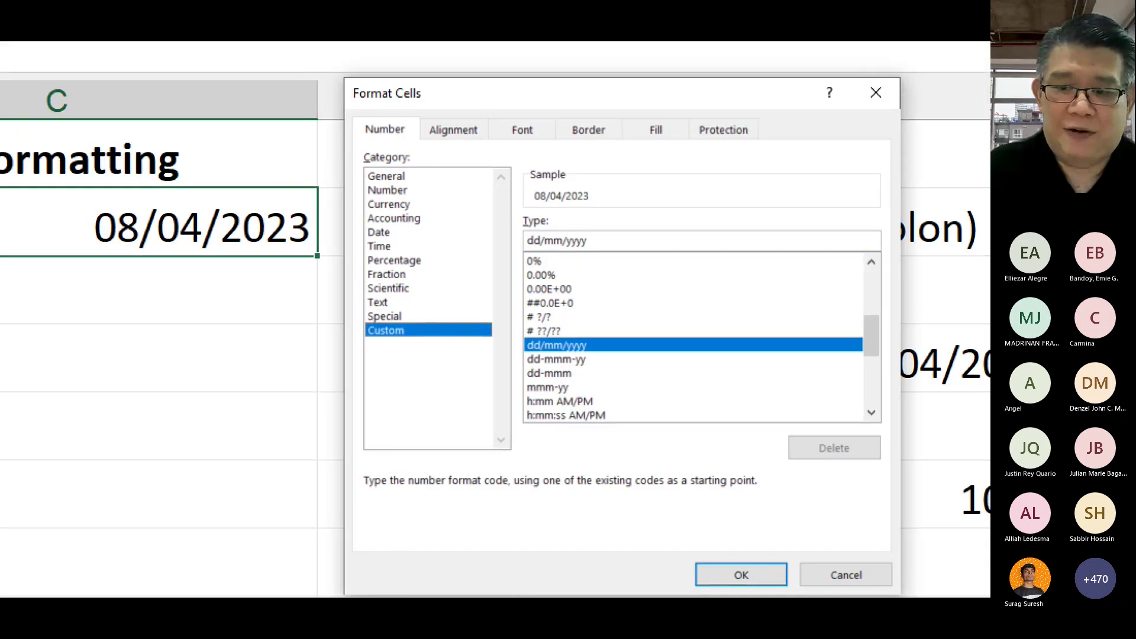
{"action": "mouse_move", "coordinate": [540, 218]}
{"action": "left_mouse_down"}
{"action": "mouse_move", "coordinate": [545, 234]}
{"action": "mouse_move", "coordinate": [594, 236]}
{"action": "left_mouse_up"}
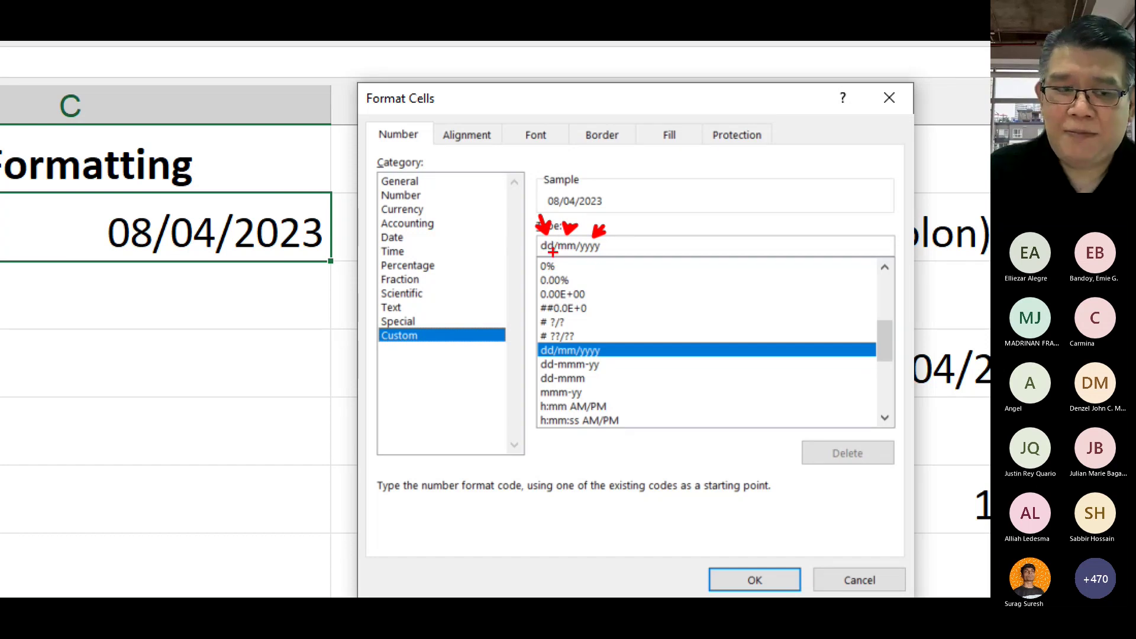
{"action": "left_click_drag", "start_coordinate": [124, 217], "coordinate": [113, 247]}
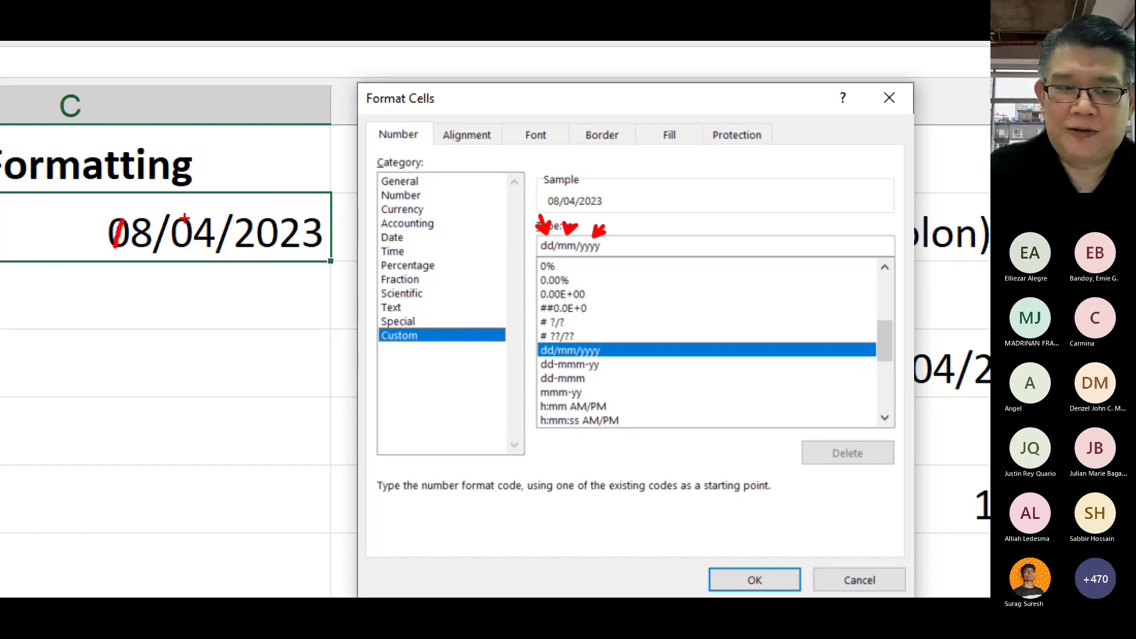
{"action": "left_click_drag", "start_coordinate": [188, 216], "coordinate": [184, 248]}
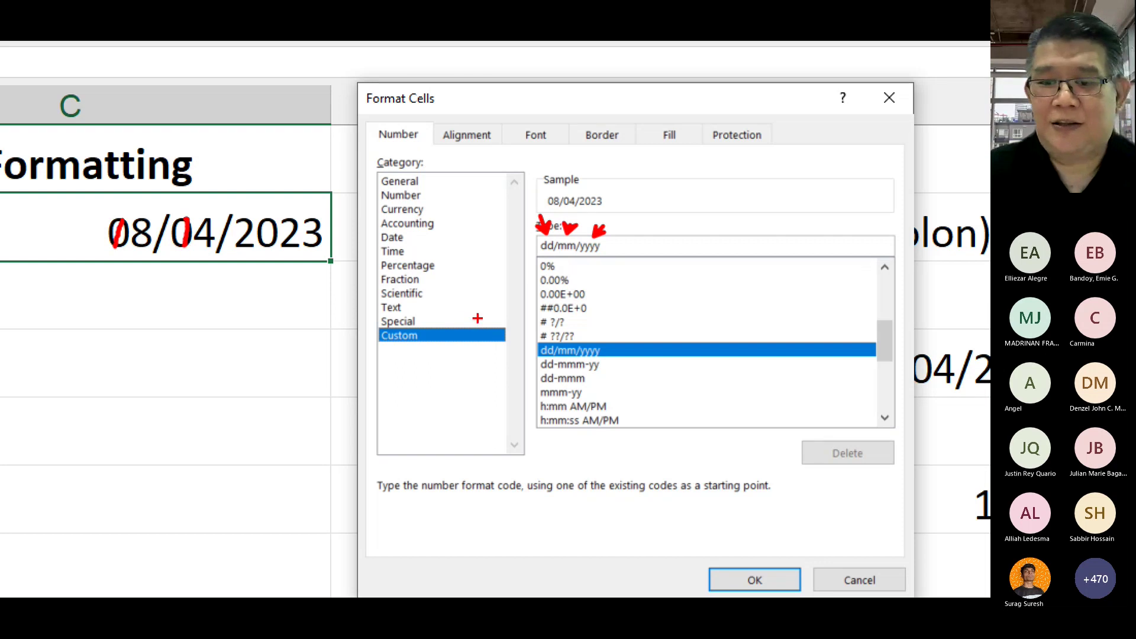
{"action": "key", "text": "Escape"}
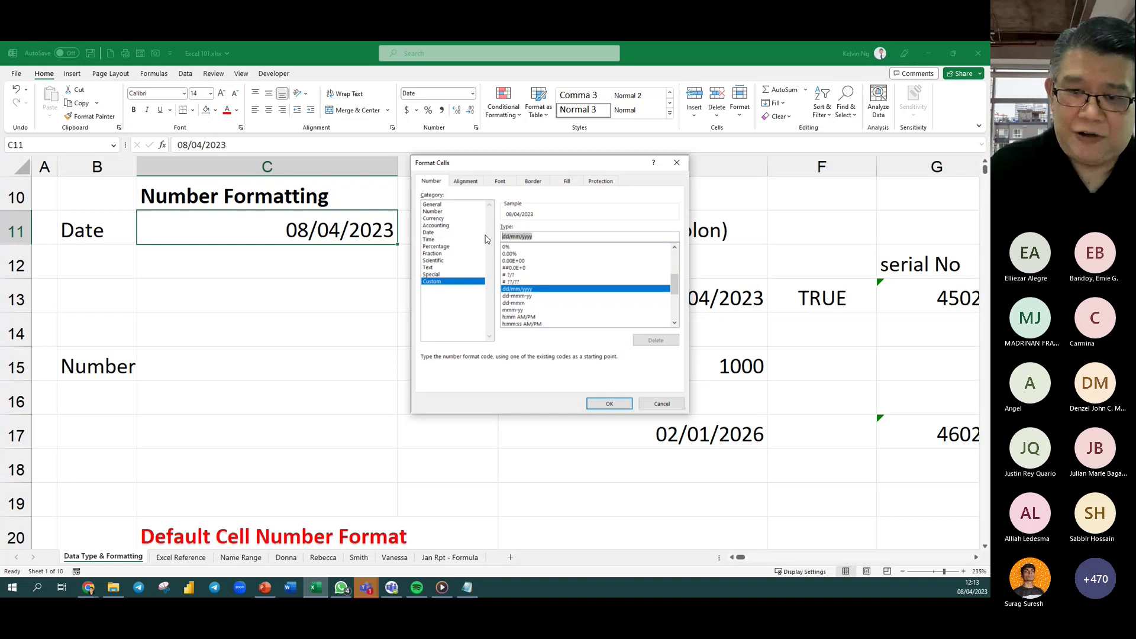
Replace C11's custom format code with dddd, d mmmm yyyy, copy the code and apply the format.
{"action": "key", "text": "Delete"}
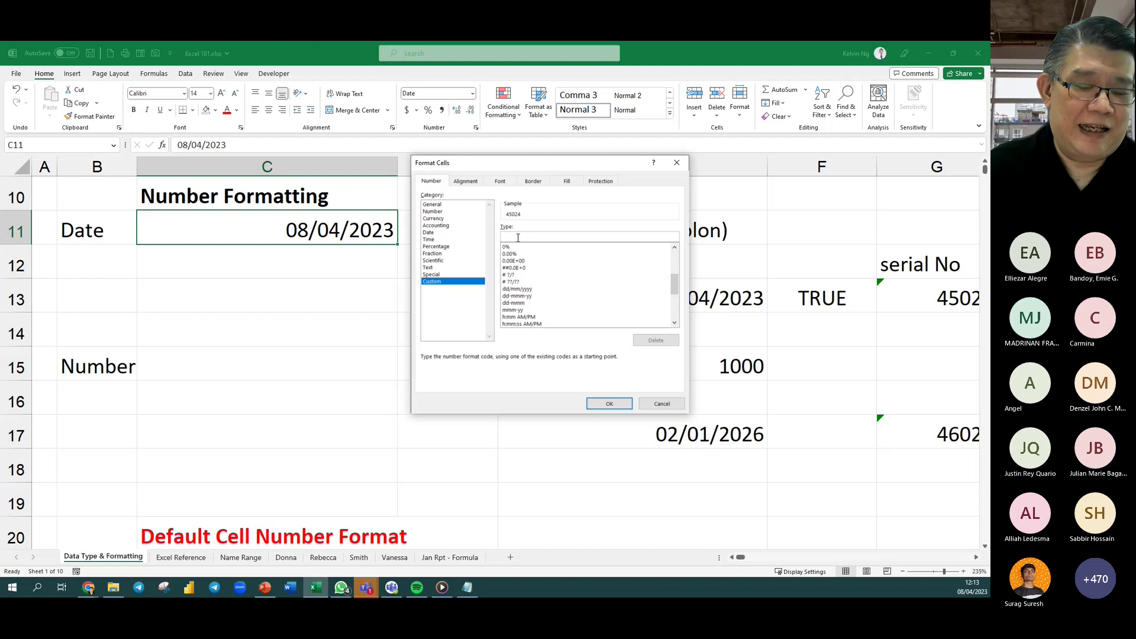
{"action": "type", "text": "d"}
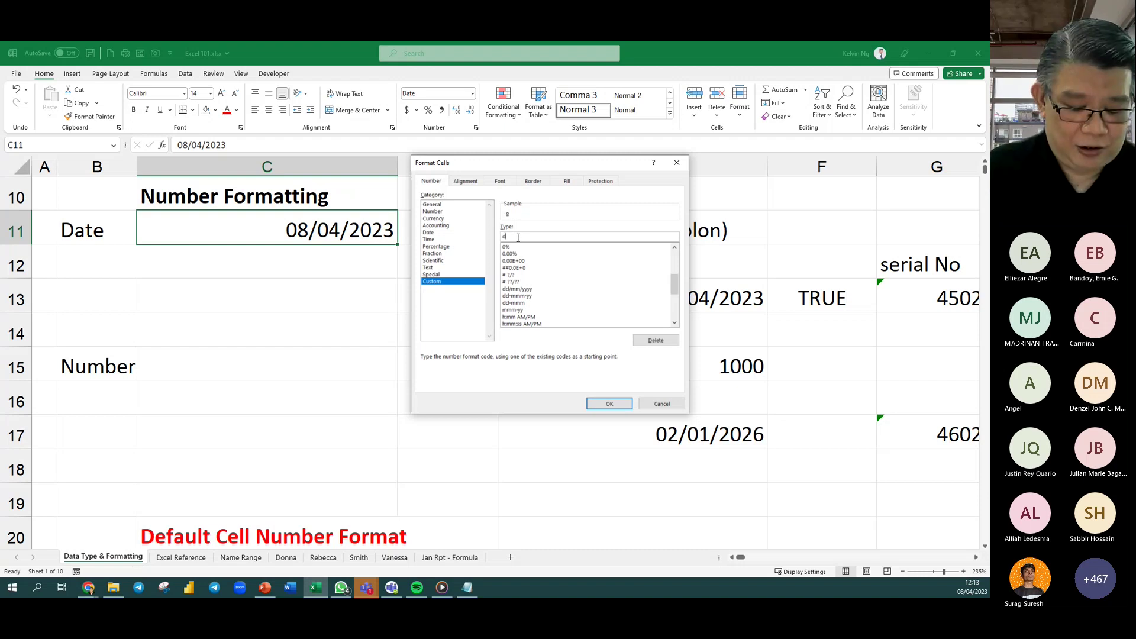
{"action": "type", "text": "d"}
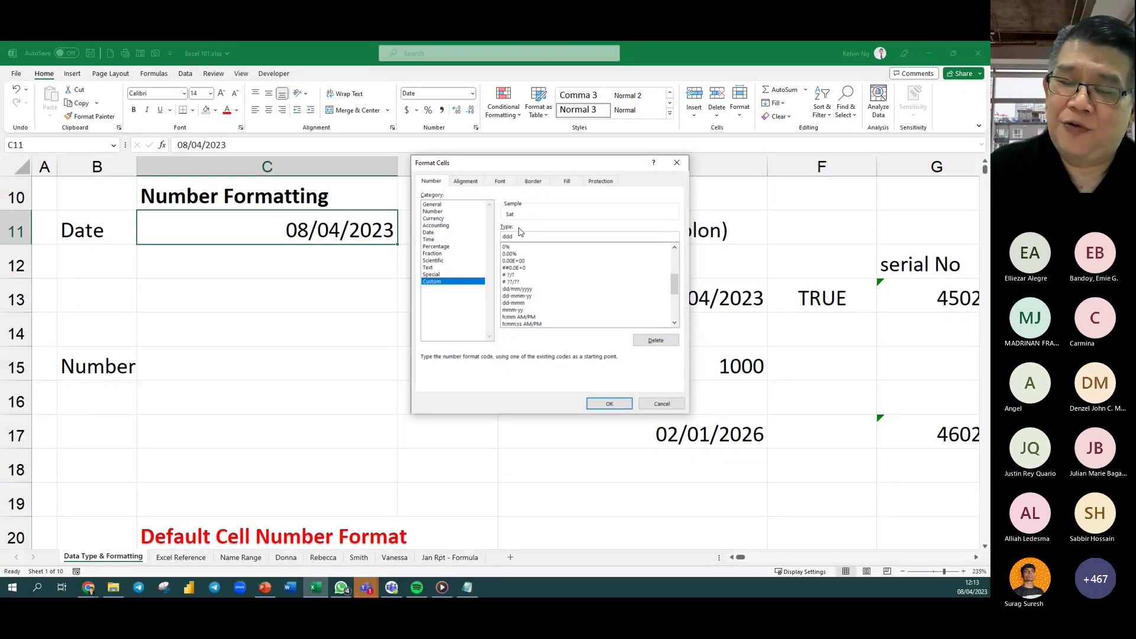
{"action": "type", "text": "d, d"}
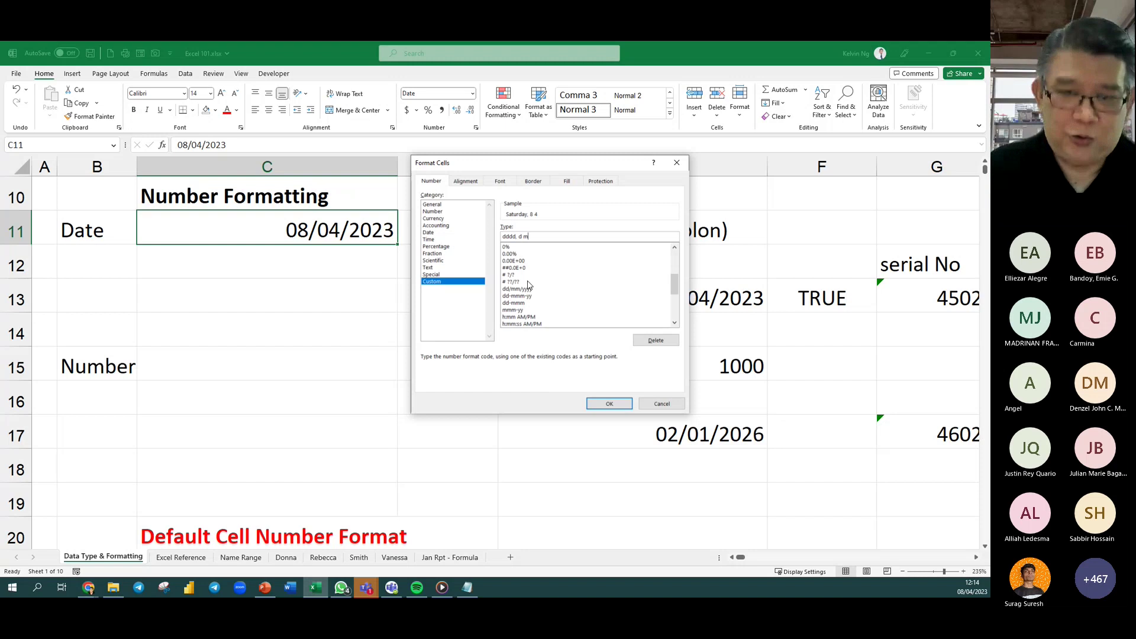
{"action": "type", "text": "m"}
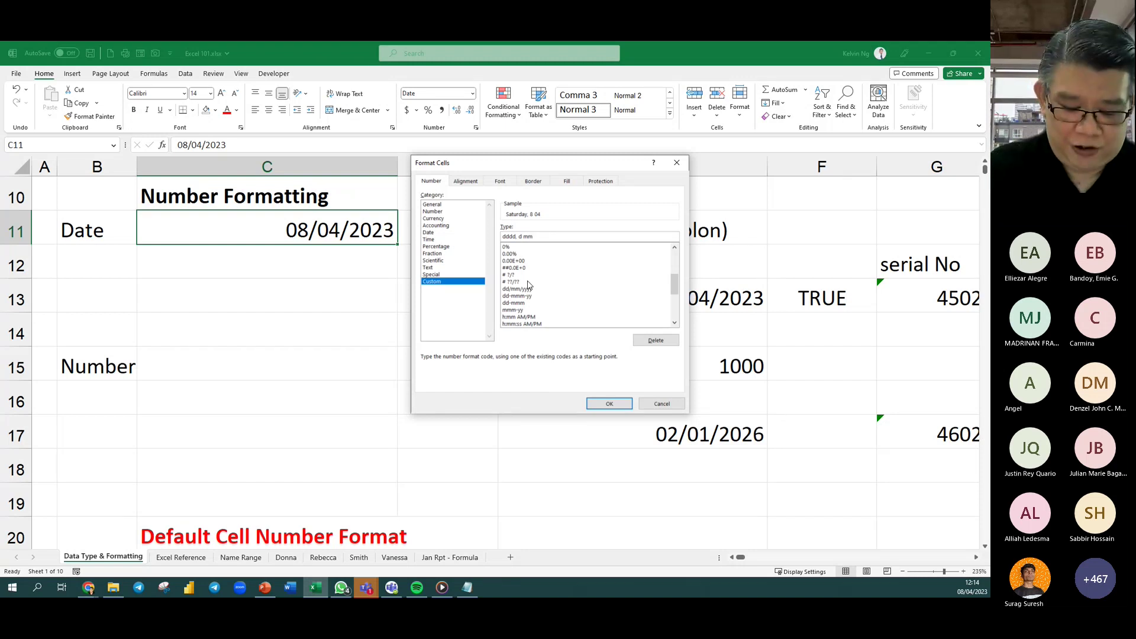
{"action": "type", "text": "m"}
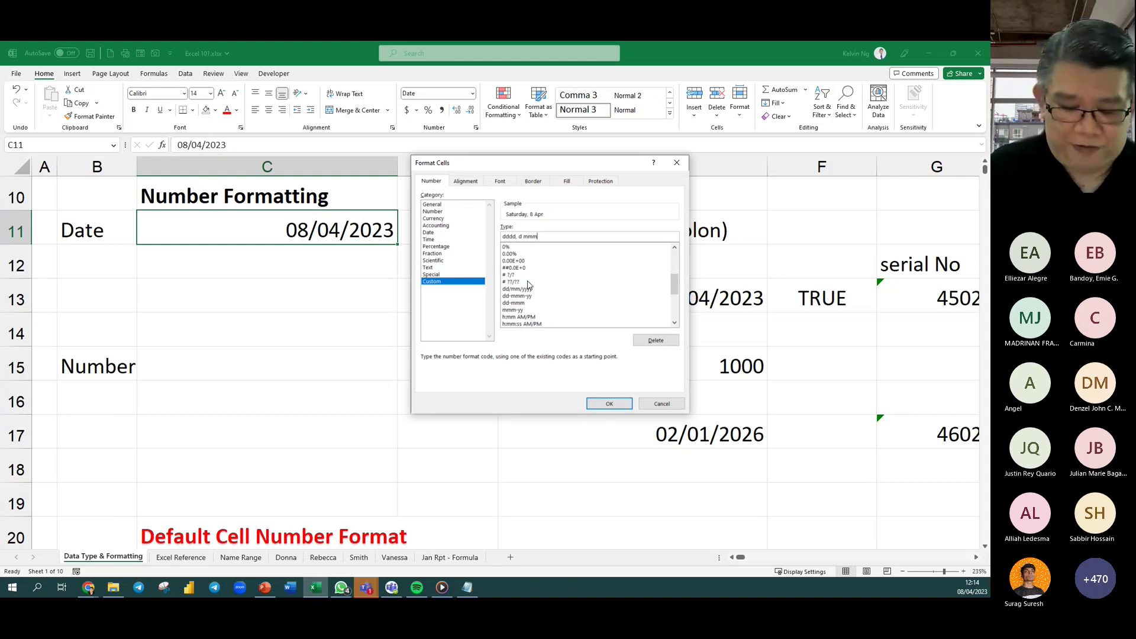
{"action": "type", "text": "m"}
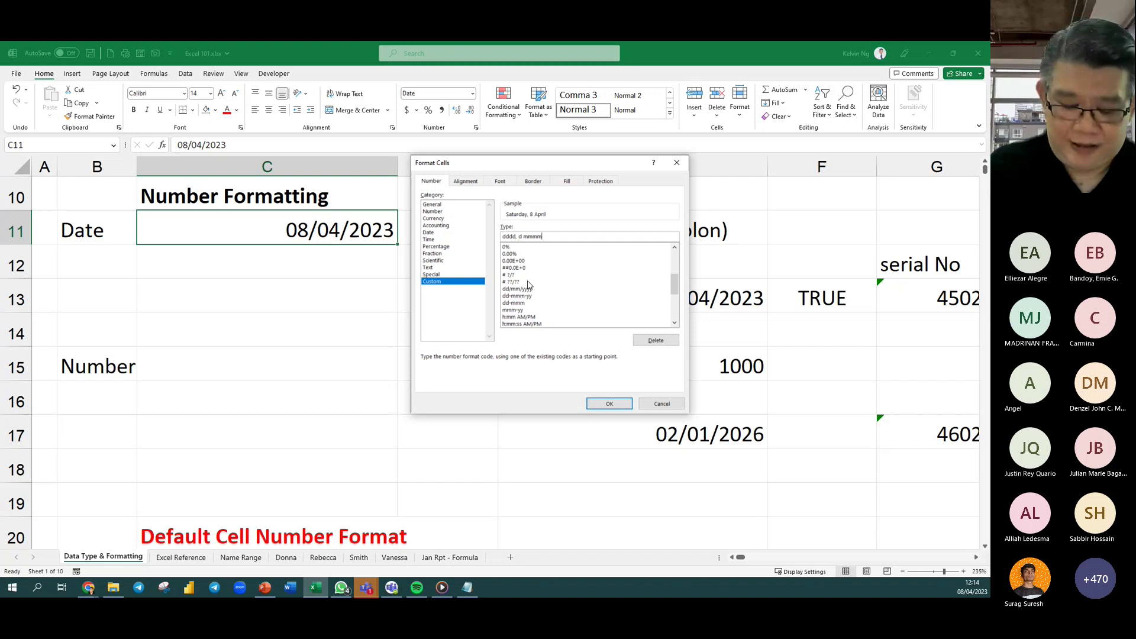
{"action": "type", "text": " yyyy"}
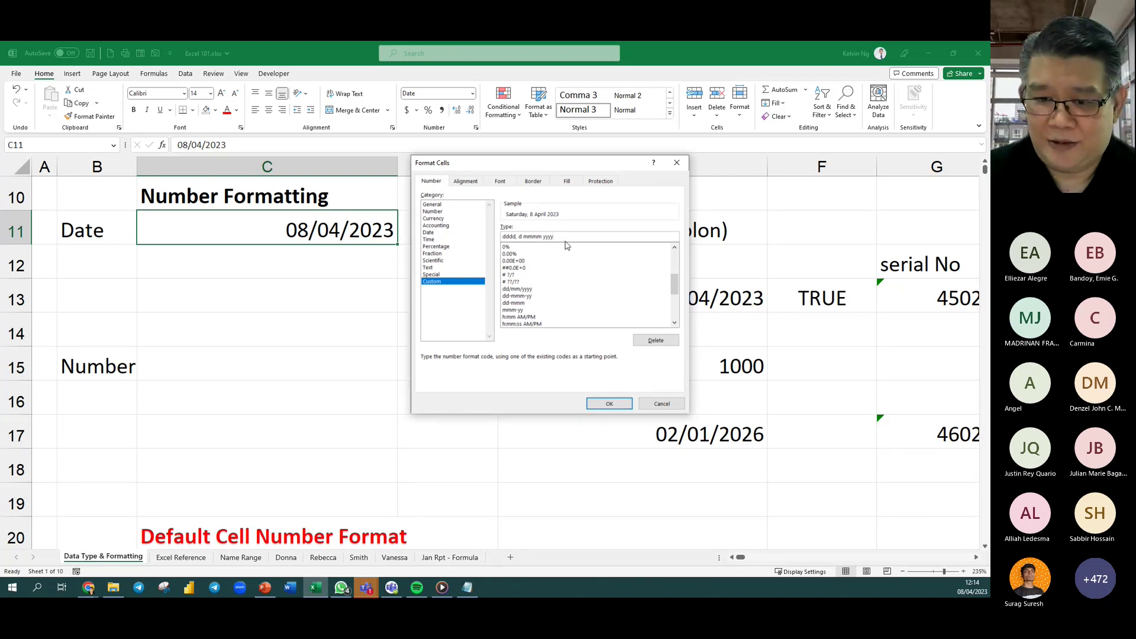
{"action": "left_click_drag", "start_coordinate": [566, 239], "coordinate": [481, 228]}
{"action": "key", "text": "ctrl+c"}
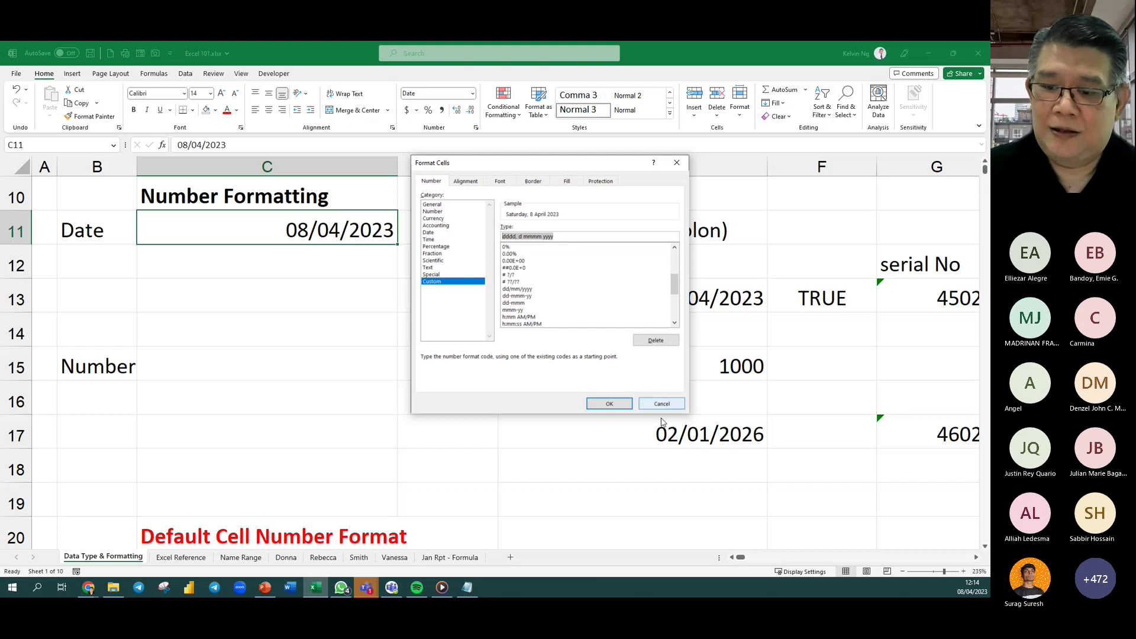
{"action": "left_click", "coordinate": [613, 407]}
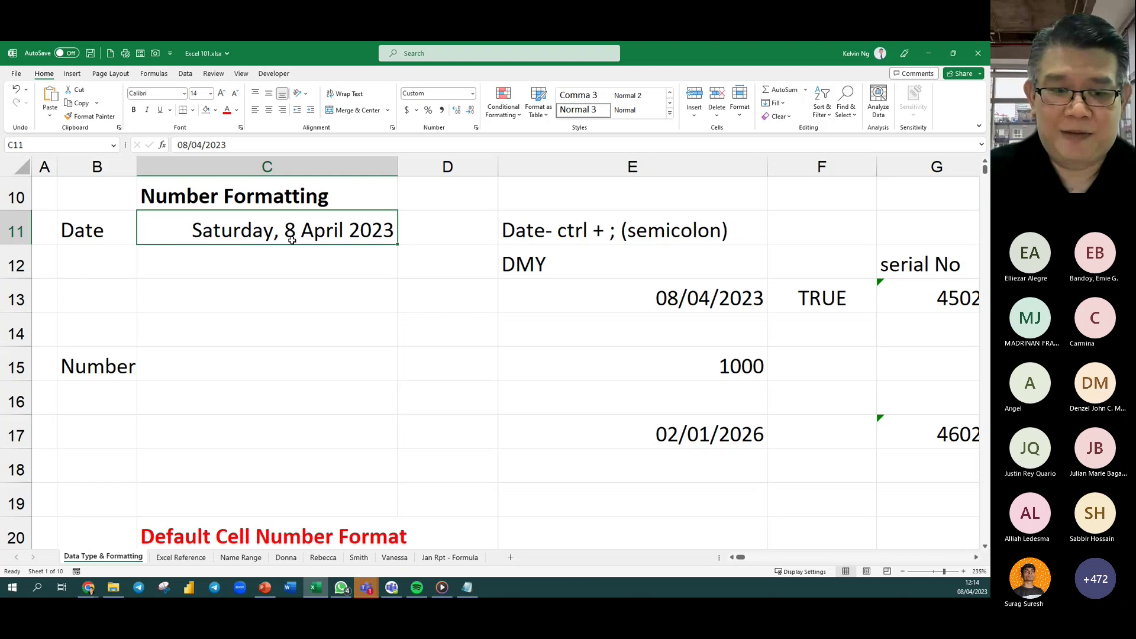
Paste the format code dddd, d mmmm yyyy as text into C12 below the date and centre it.
{"action": "left_click", "coordinate": [303, 265]}
{"action": "key", "text": "ctrl+v"}
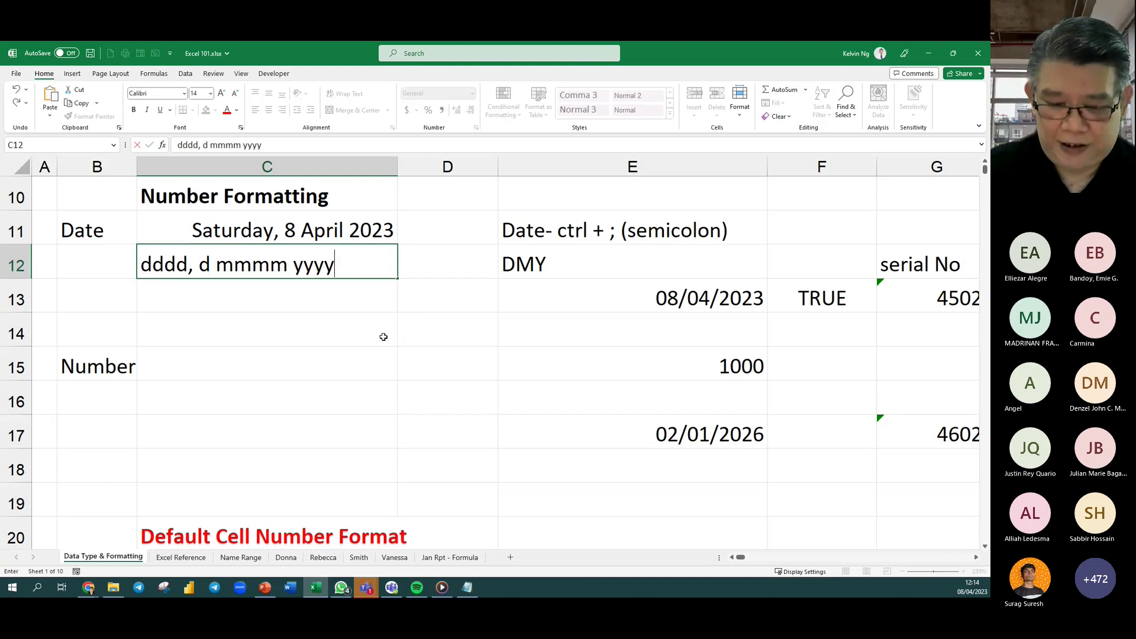
{"action": "key", "text": "Return"}
{"action": "left_click", "coordinate": [352, 262]}
{"action": "left_click", "coordinate": [269, 111]}
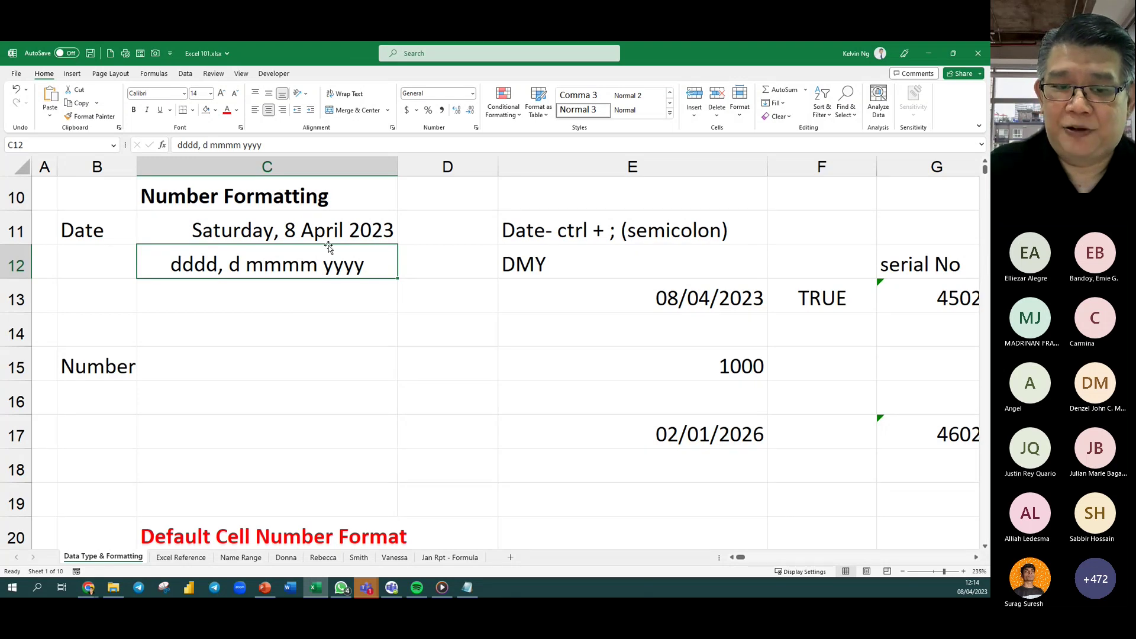
Change C11's custom format code to d mmmm yyyy (dddd), copy the code and apply the format.
{"action": "left_click", "coordinate": [349, 233]}
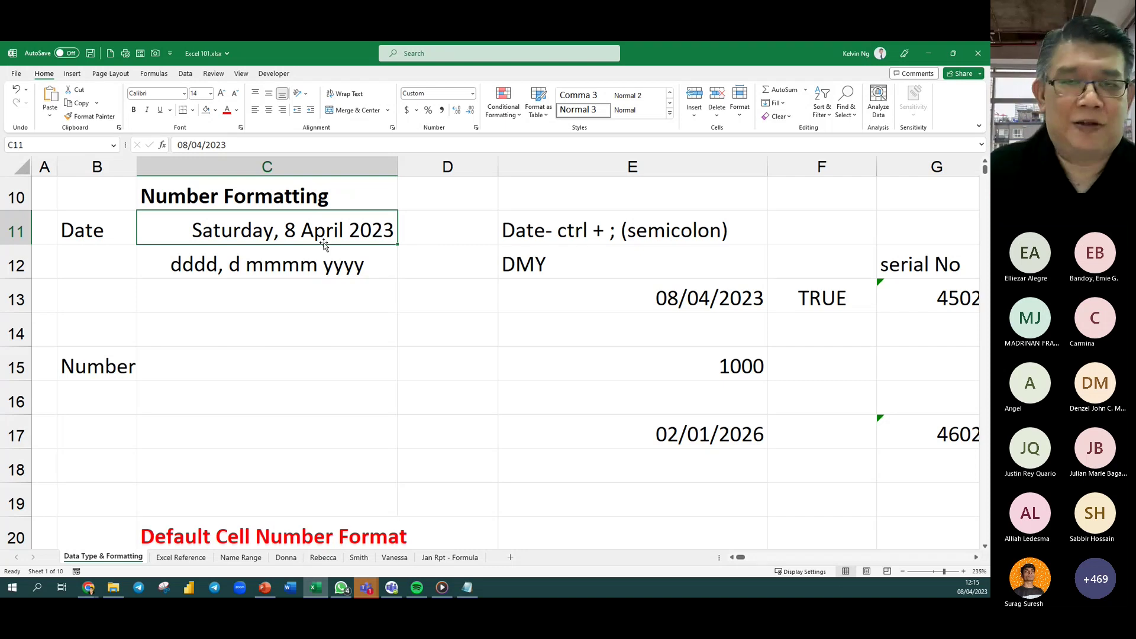
{"action": "right_click", "coordinate": [352, 231]}
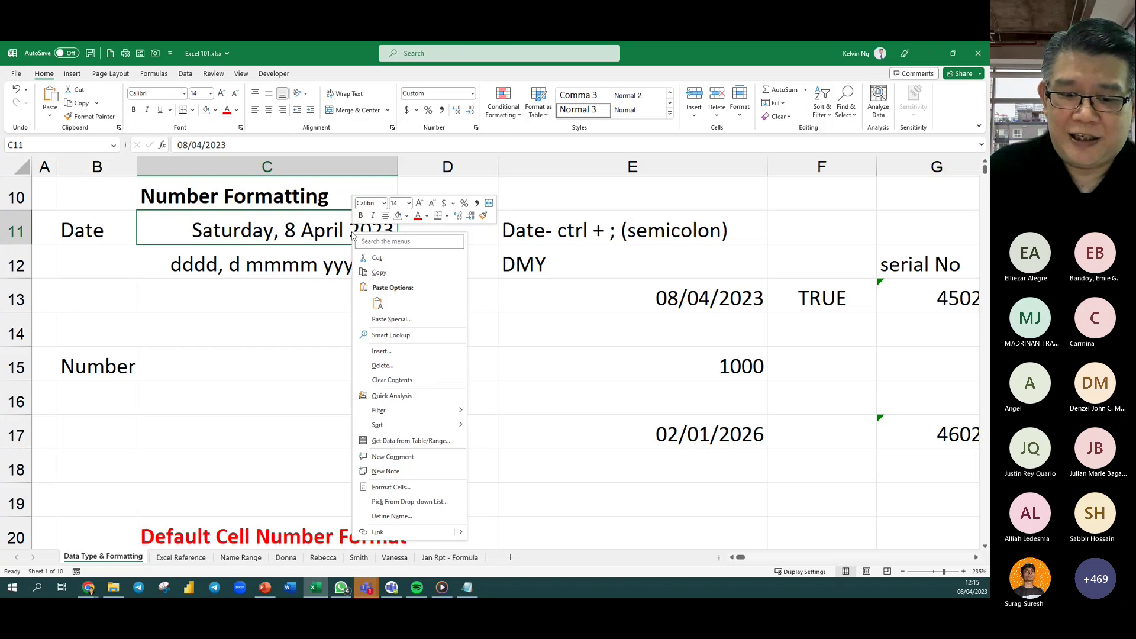
{"action": "left_click", "coordinate": [418, 487]}
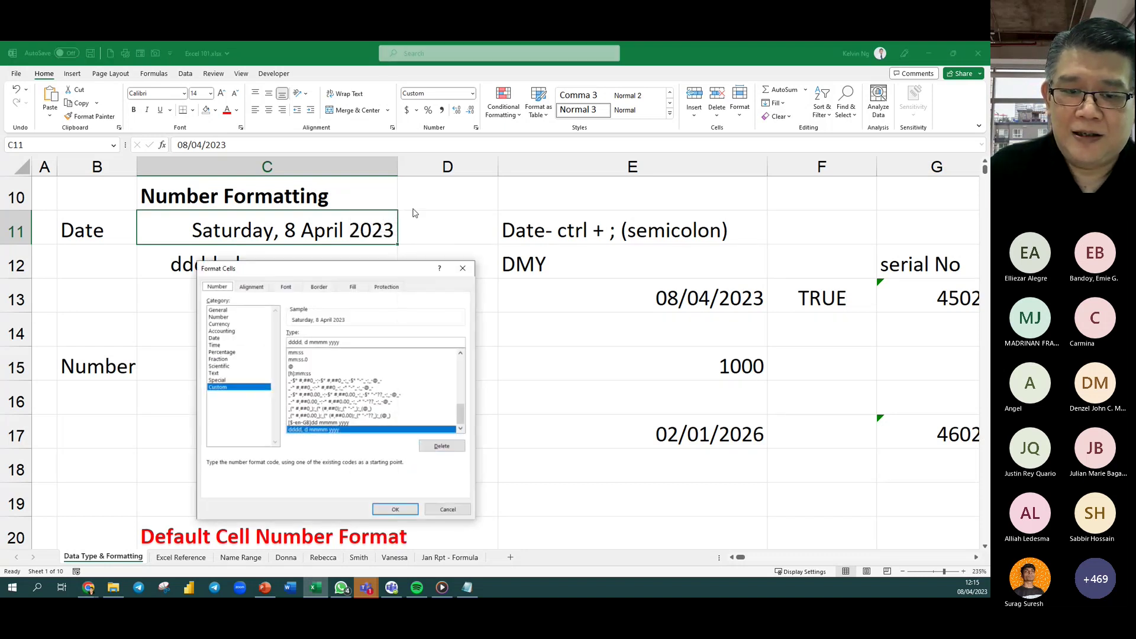
{"action": "left_click_drag", "start_coordinate": [357, 273], "coordinate": [580, 132]}
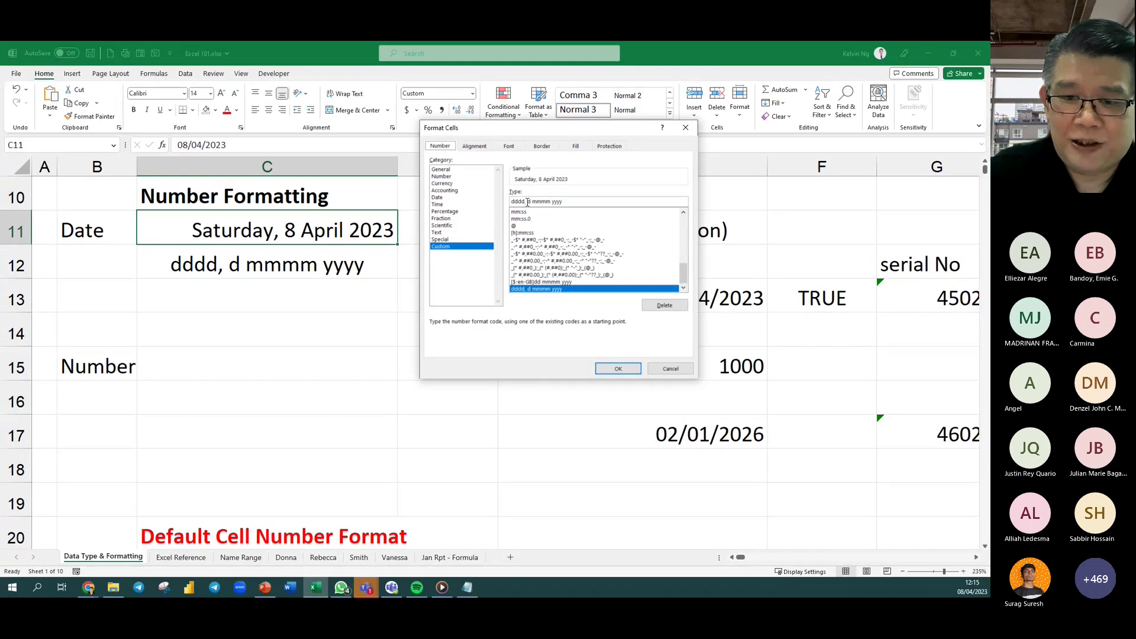
{"action": "left_click", "coordinate": [488, 200]}
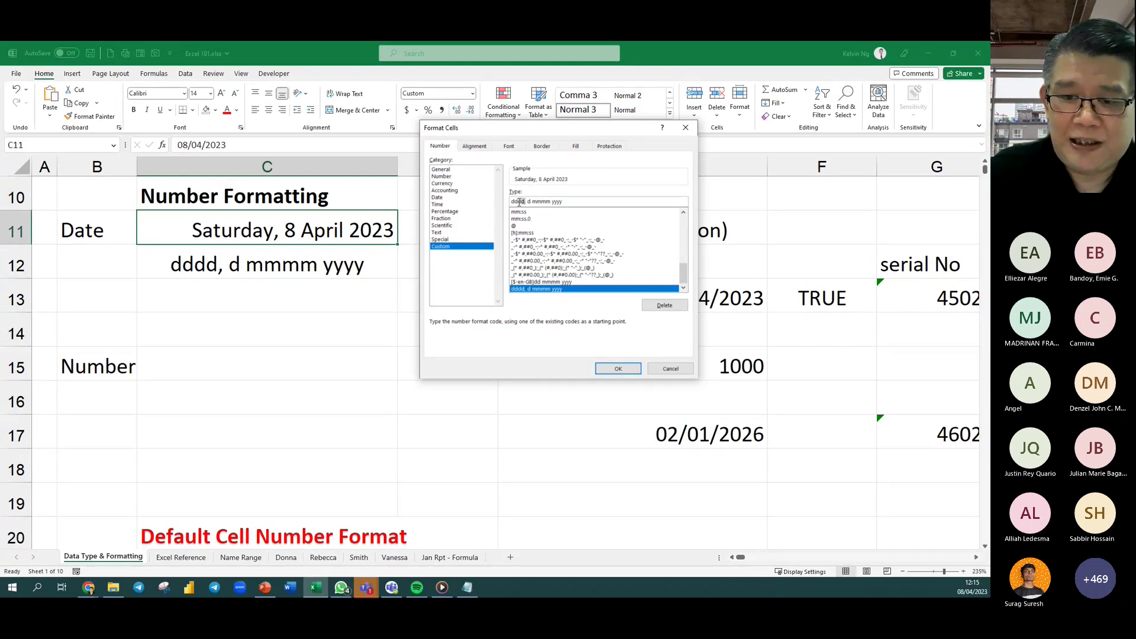
{"action": "left_click_drag", "start_coordinate": [519, 201], "coordinate": [491, 204]}
{"action": "key", "text": "BackSpace"}
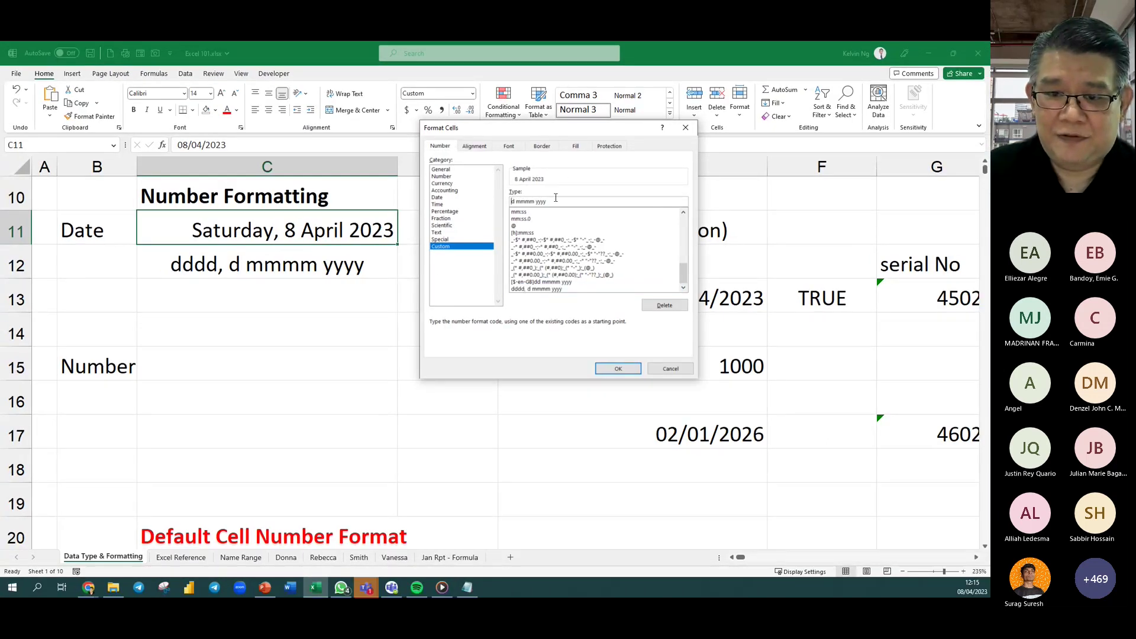
{"action": "left_click", "coordinate": [553, 202]}
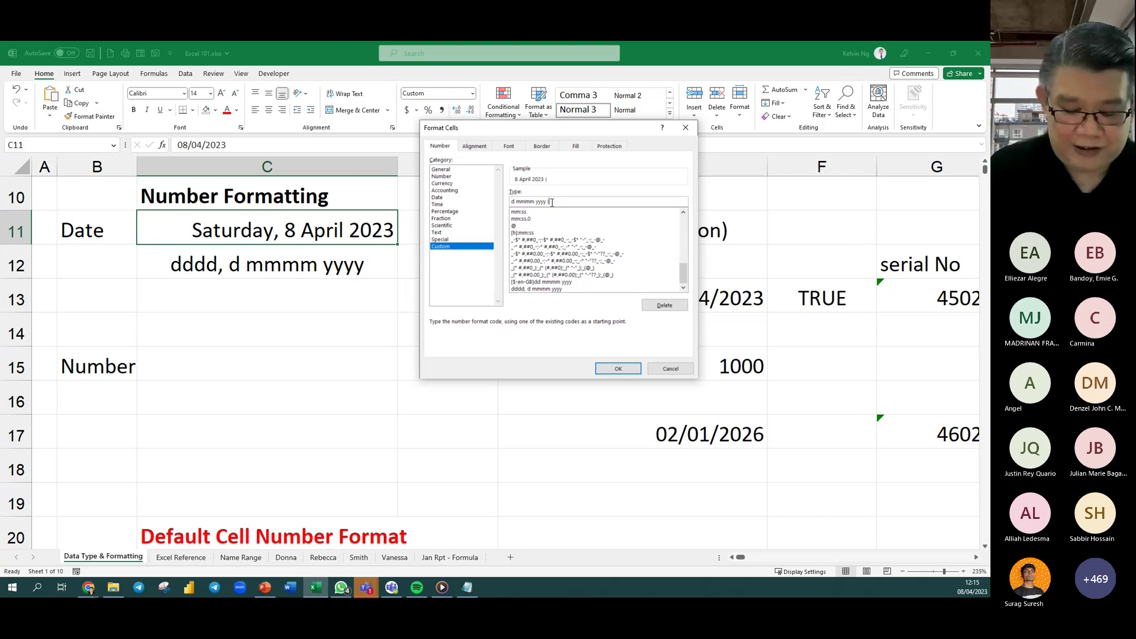
{"action": "type", "text": "dddd"}
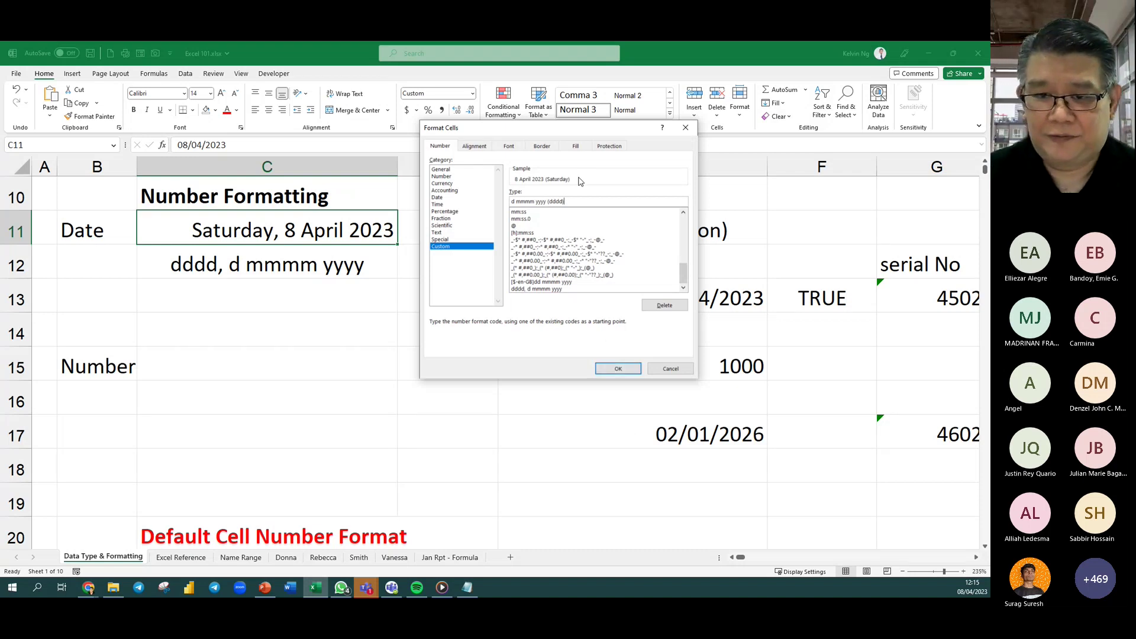
{"action": "left_click_drag", "start_coordinate": [566, 201], "coordinate": [511, 202]}
{"action": "key", "text": "ctrl+c"}
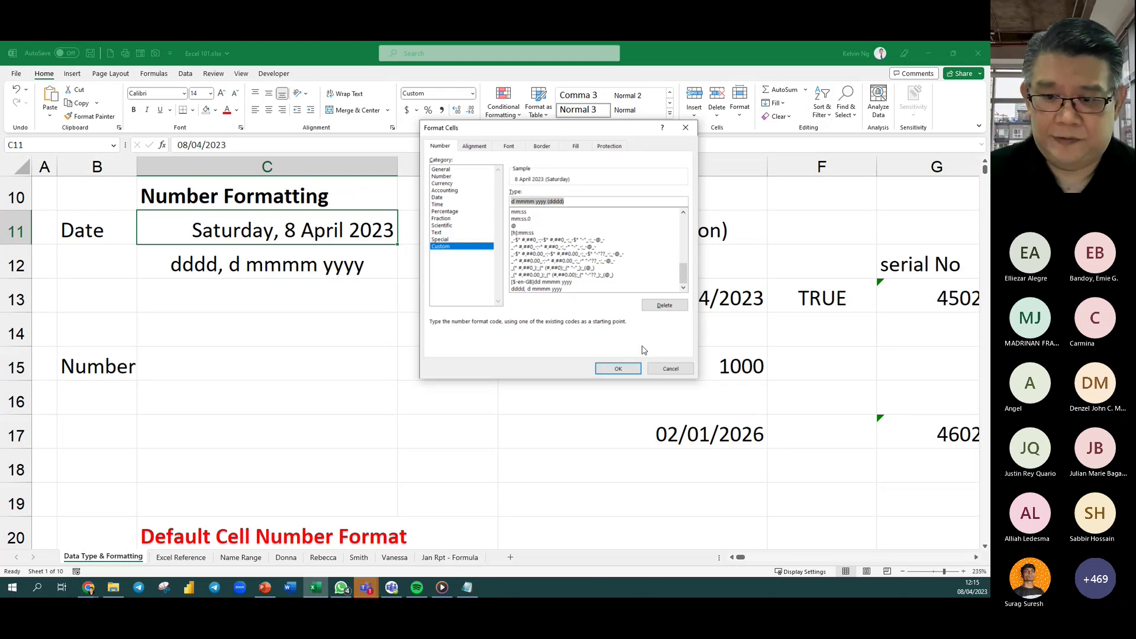
{"action": "left_click", "coordinate": [618, 368]}
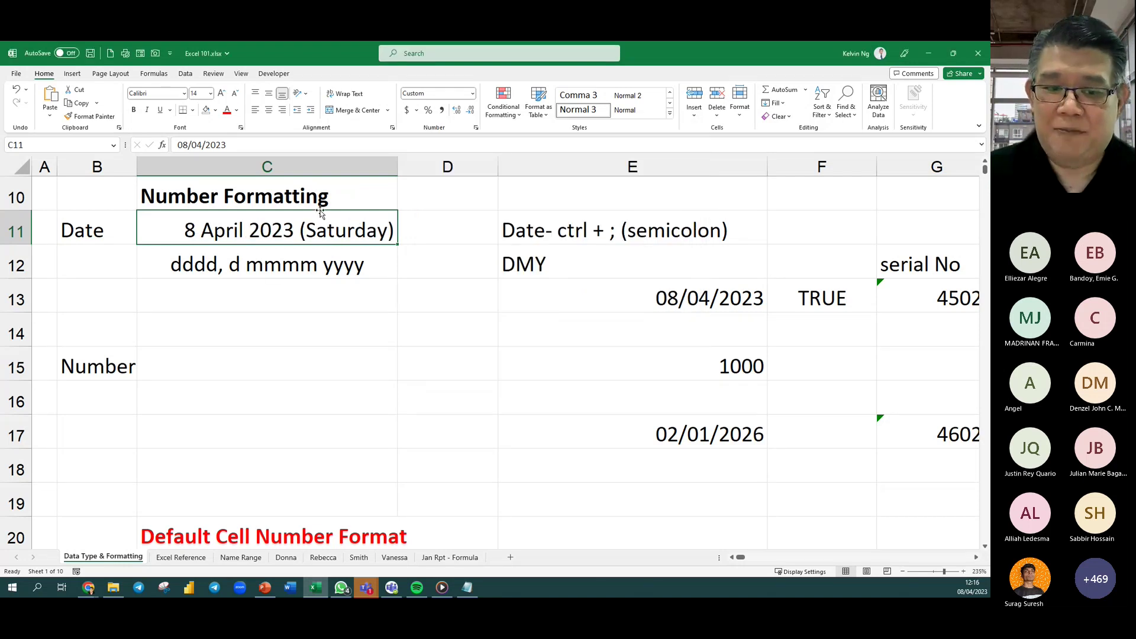
Replace the text in C12 with the copied format code d mmmm yyyy (dddd).
{"action": "left_click", "coordinate": [354, 264]}
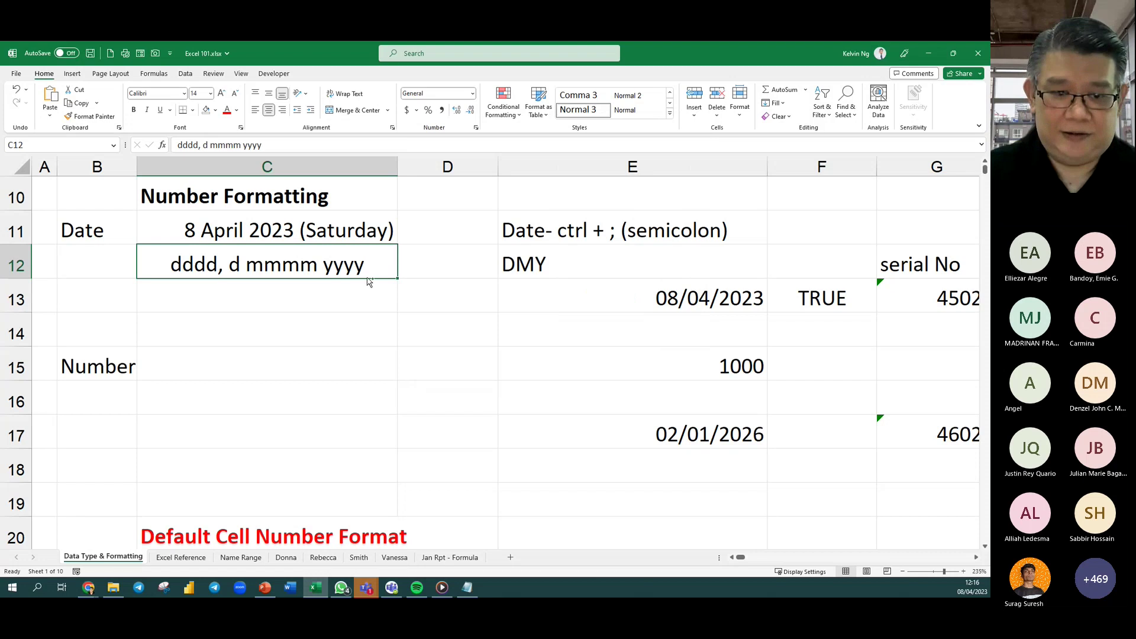
{"action": "key", "text": "ctrl+v"}
{"action": "left_click", "coordinate": [386, 295]}
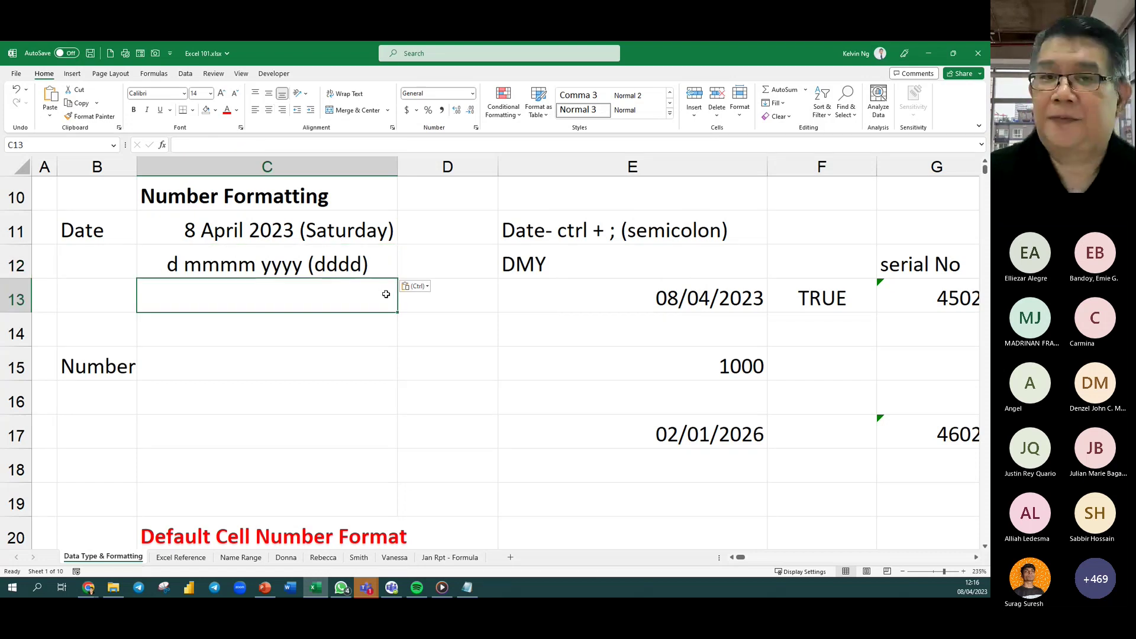
{"action": "left_click", "coordinate": [359, 263]}
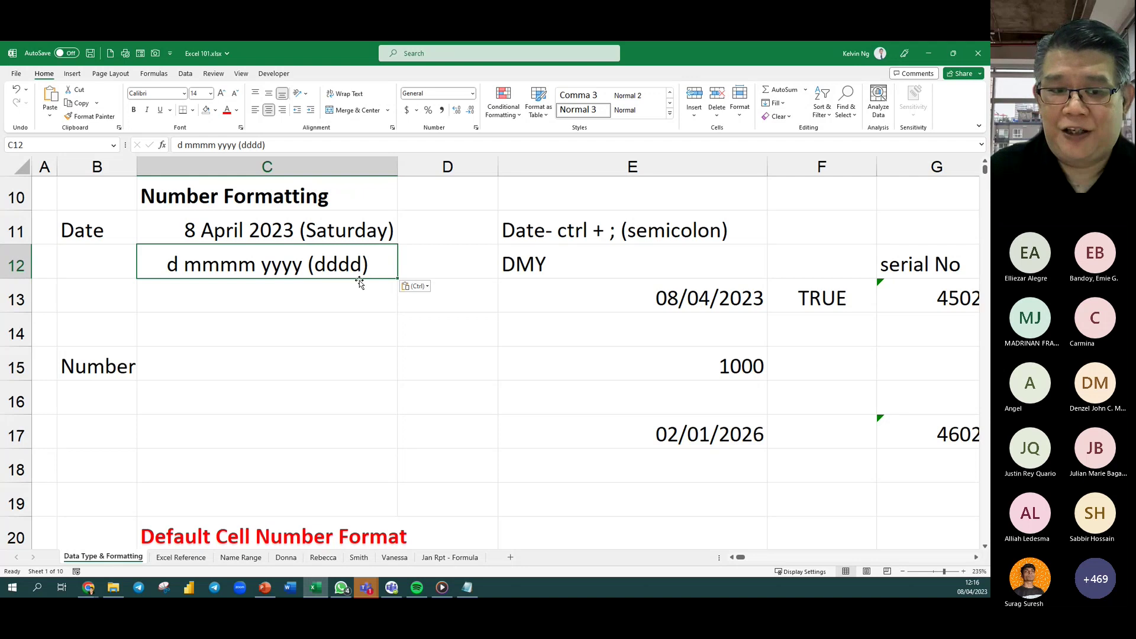
Replace the date in C11 with an earlier date from 1973.
{"action": "left_click", "coordinate": [277, 232]}
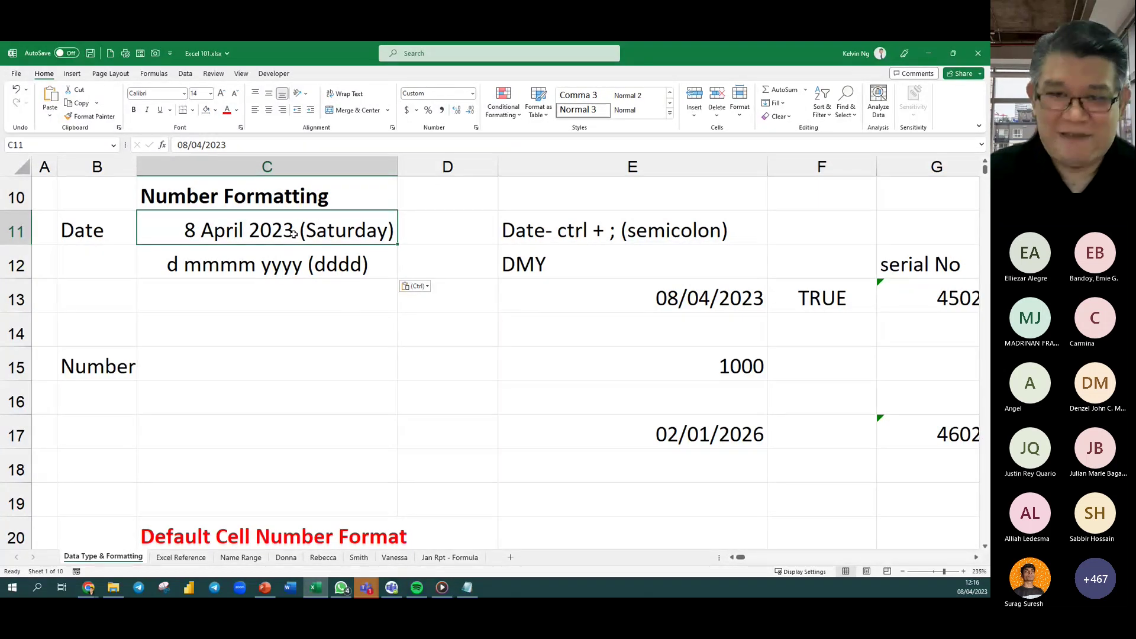
{"action": "type", "text": "2/2/21973"}
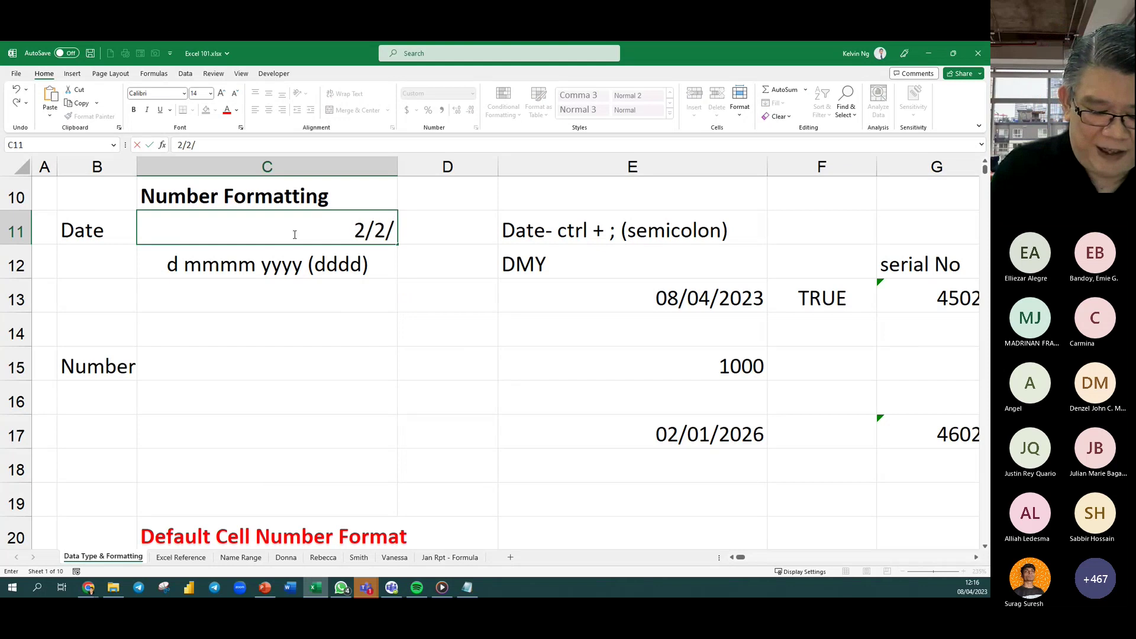
{"action": "key", "text": "BackSpace"}
{"action": "key", "text": "BackSpace"}
{"action": "key", "text": "BackSpace"}
{"action": "key", "text": "BackSpace"}
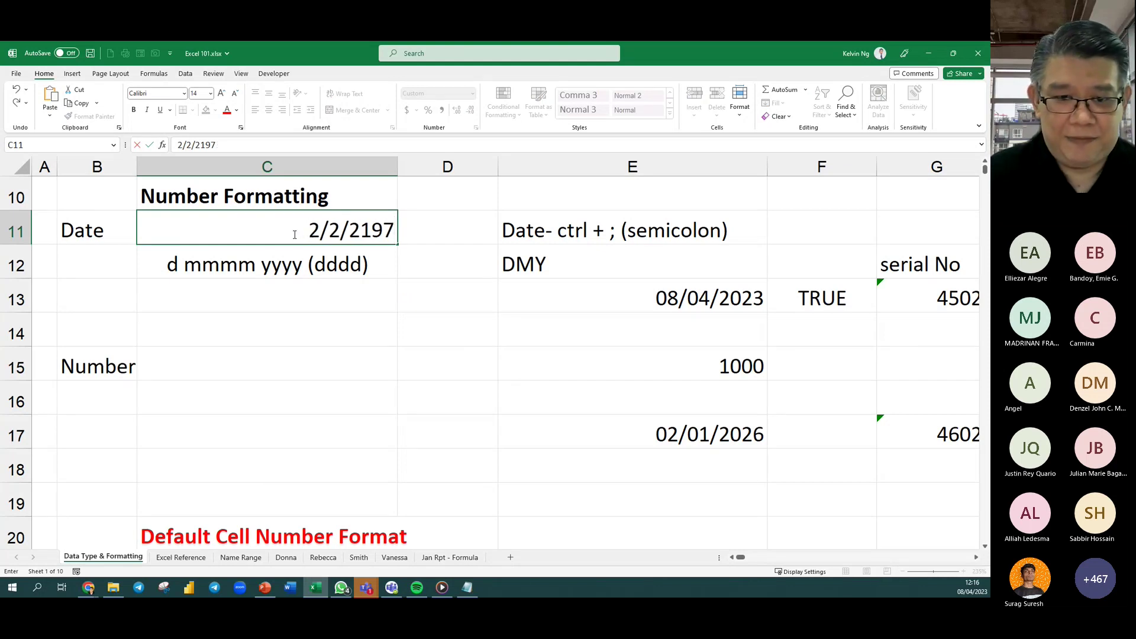
{"action": "key", "text": "BackSpace"}
{"action": "type", "text": "1973"}
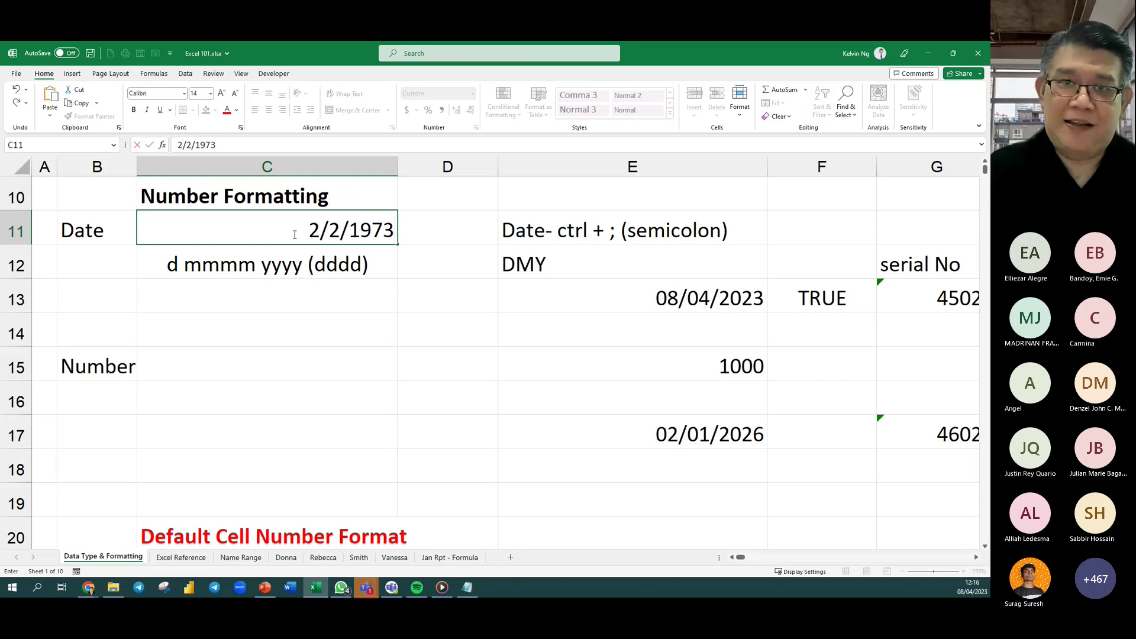
{"action": "key", "text": "Return"}
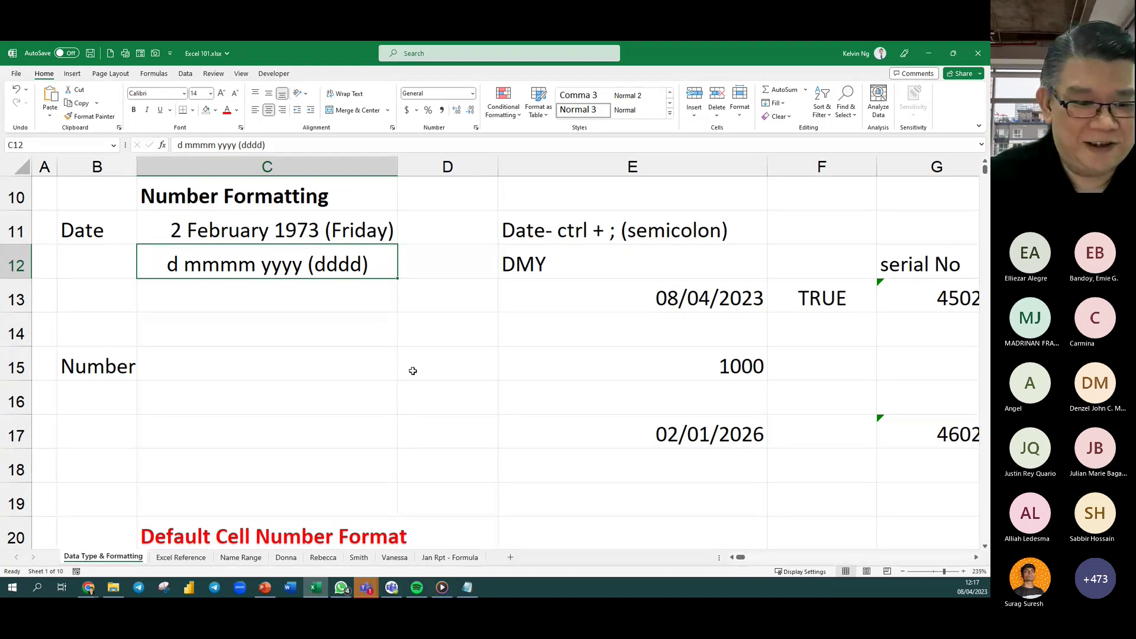
Set C11 back to the current date, 8 April 2023, as a static value.
{"action": "left_click", "coordinate": [272, 370]}
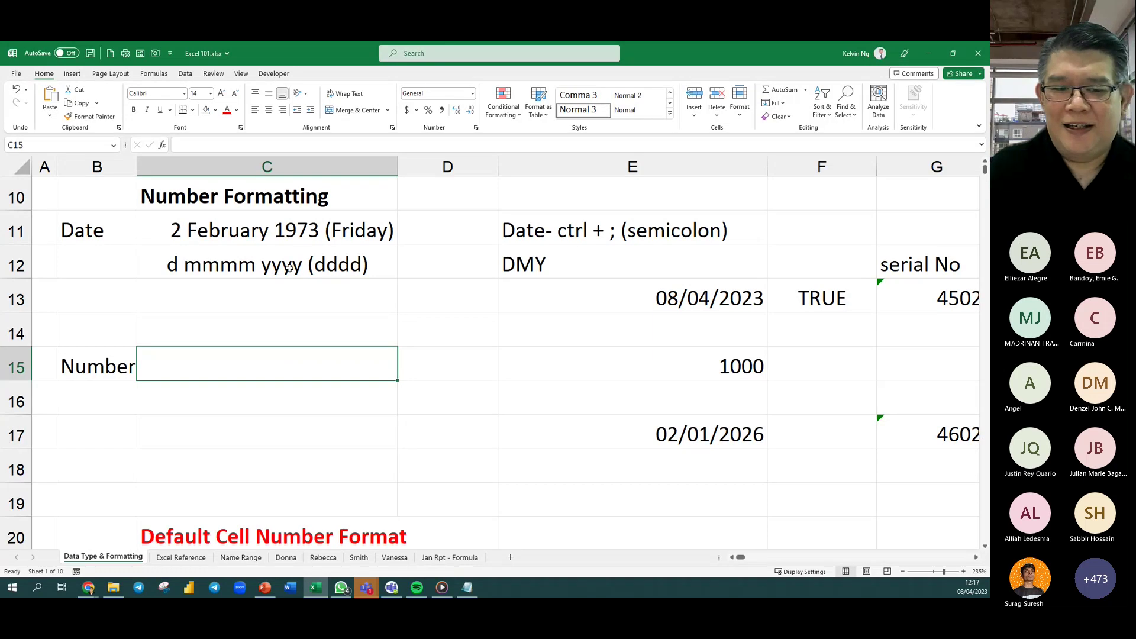
{"action": "left_click", "coordinate": [271, 231]}
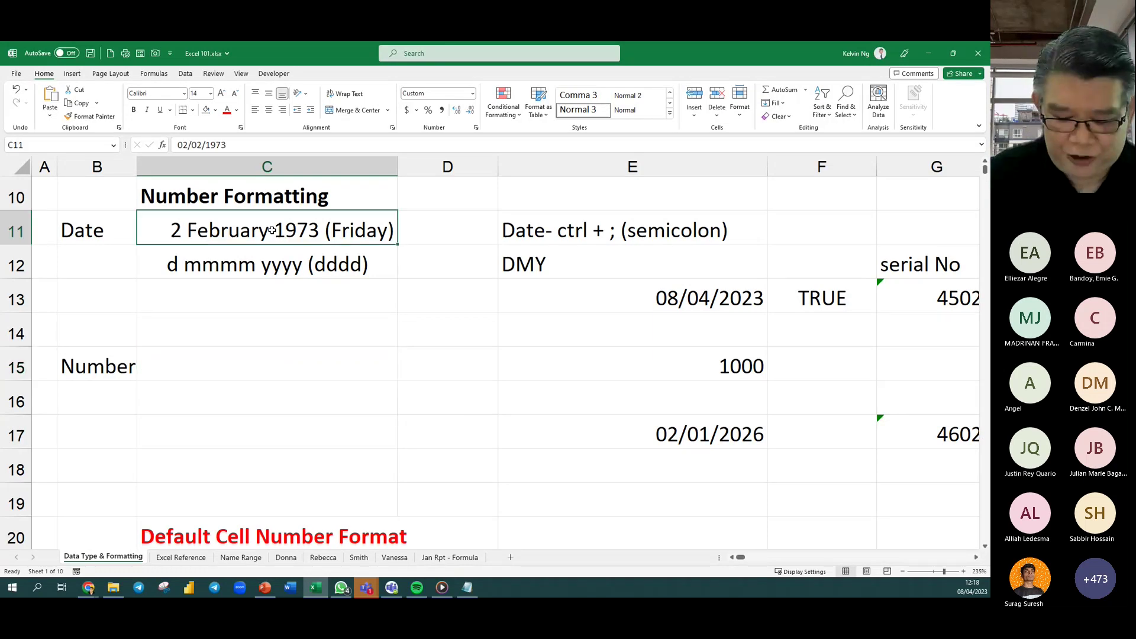
{"action": "key", "text": "ctrl+semicolon"}
{"action": "key", "text": "Return"}
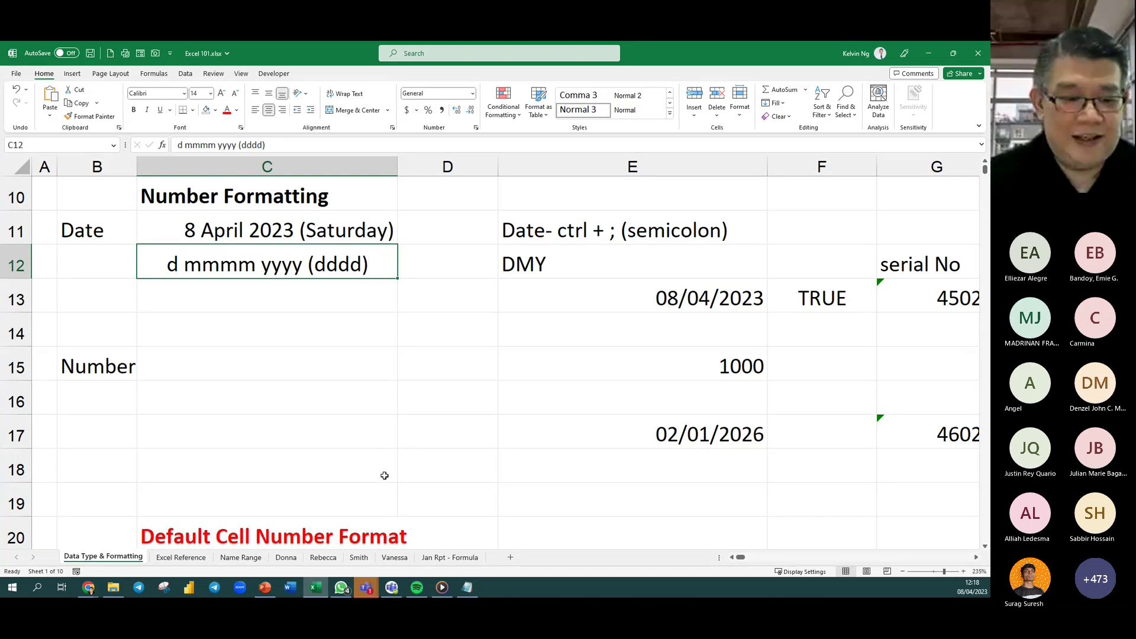
Enter the number 87654321 in C15 beside the Number label.
{"action": "left_click", "coordinate": [235, 370]}
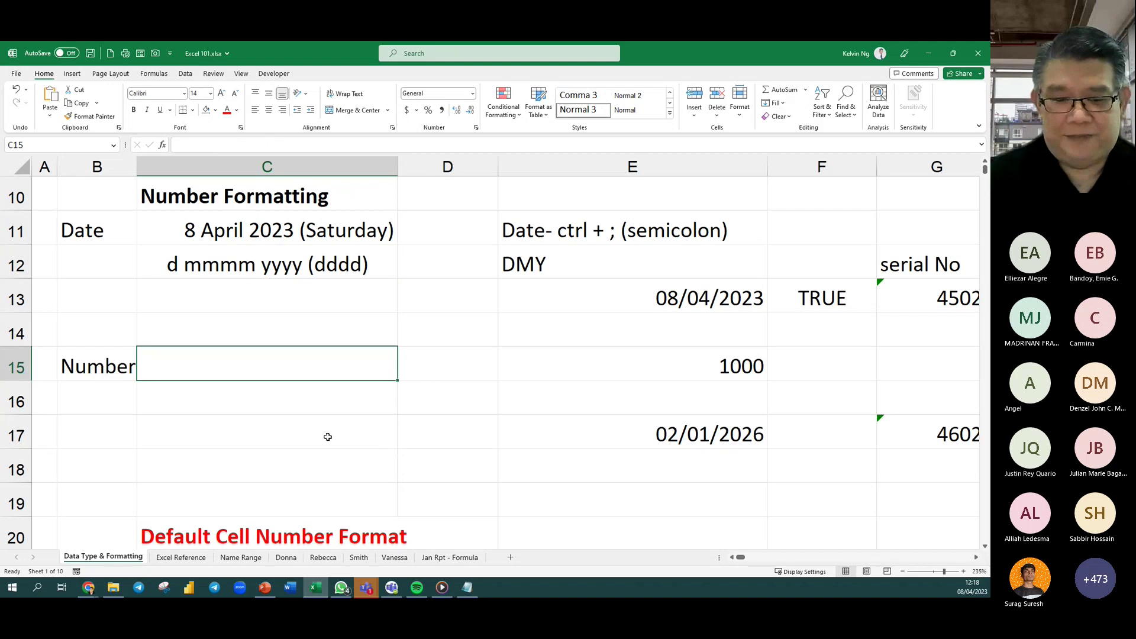
{"action": "scroll", "coordinate": [328, 437], "scroll_direction": "down", "scroll_amount": 1}
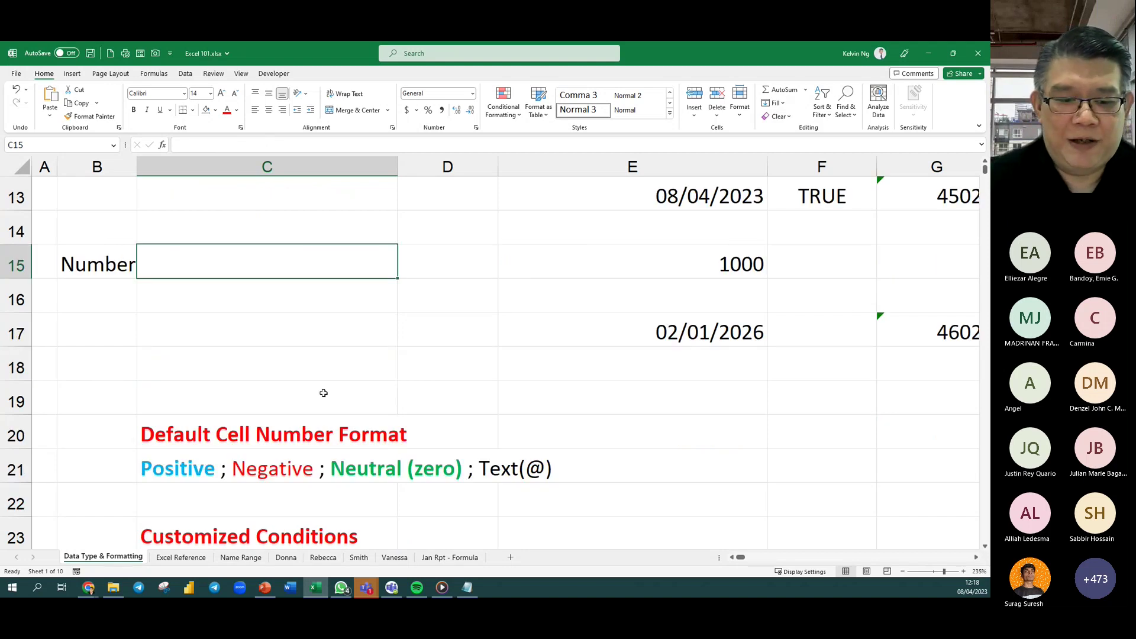
{"action": "scroll", "coordinate": [323, 393], "scroll_direction": "down", "scroll_amount": 1}
{"action": "scroll", "coordinate": [323, 391], "scroll_direction": "up", "scroll_amount": 1}
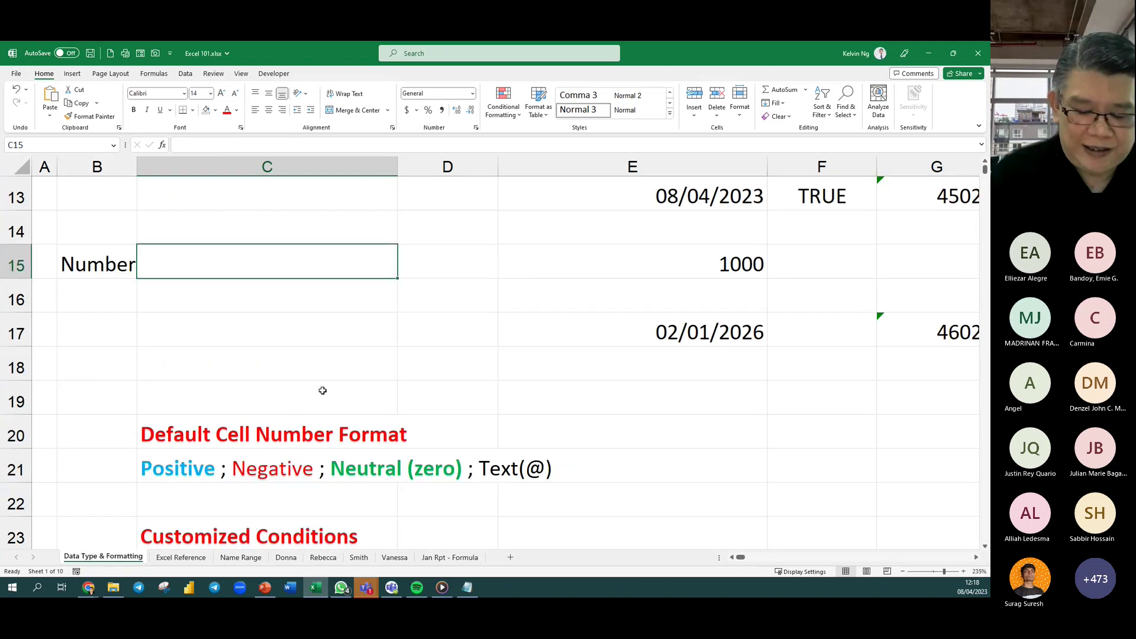
{"action": "type", "text": "876543"}
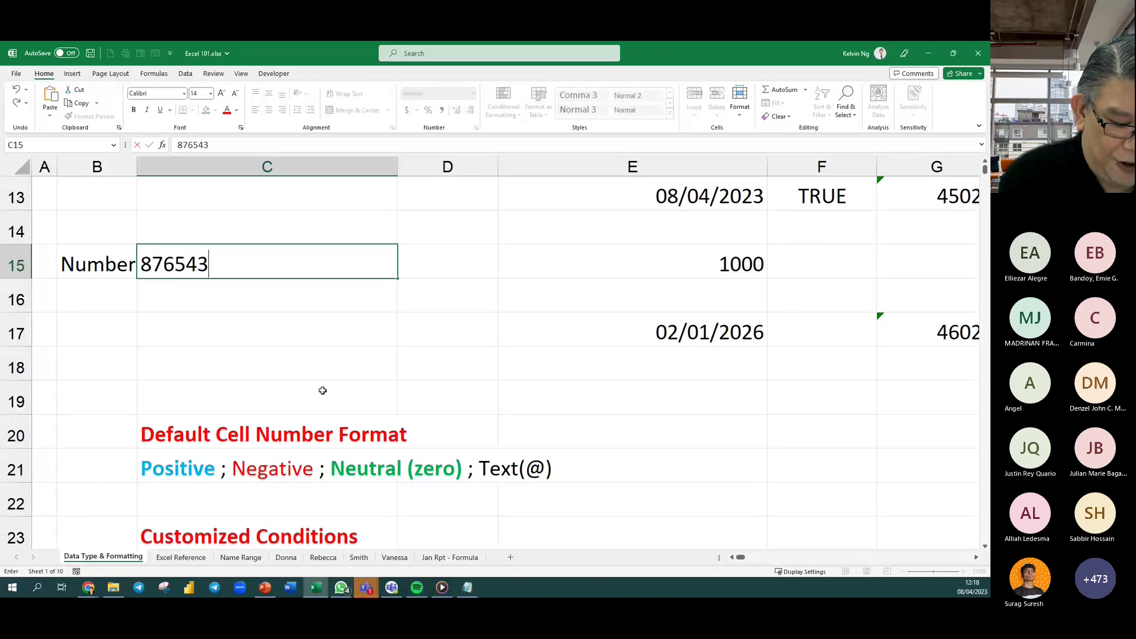
{"action": "type", "text": "21"}
{"action": "key", "text": "Return"}
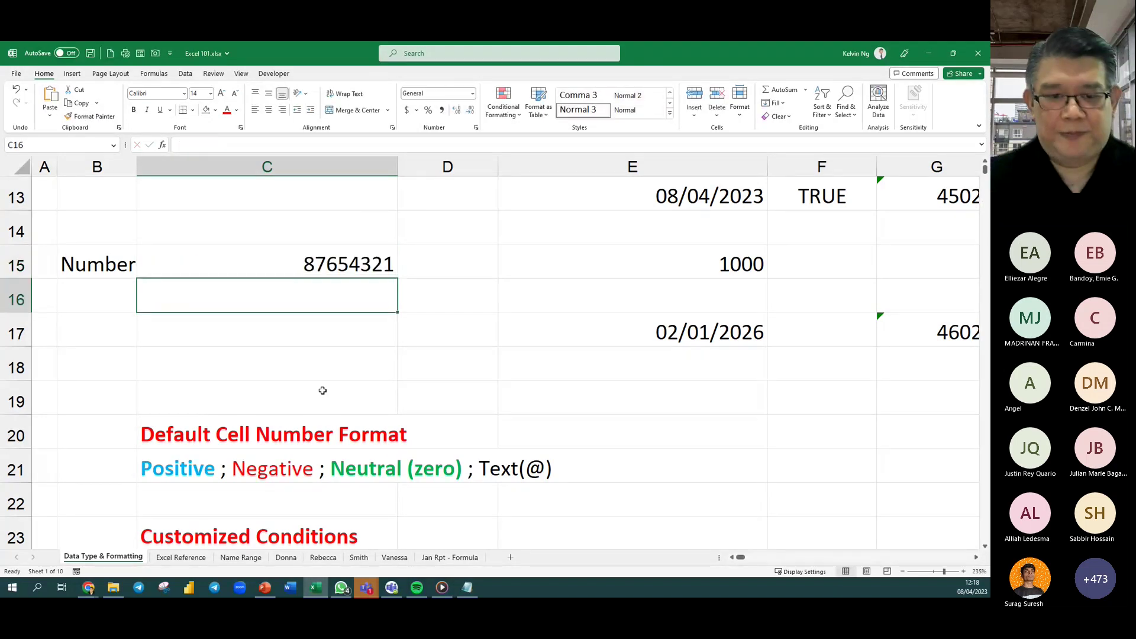
Try the Comma Style on the number in C15 and undo it.
{"action": "left_click", "coordinate": [372, 262]}
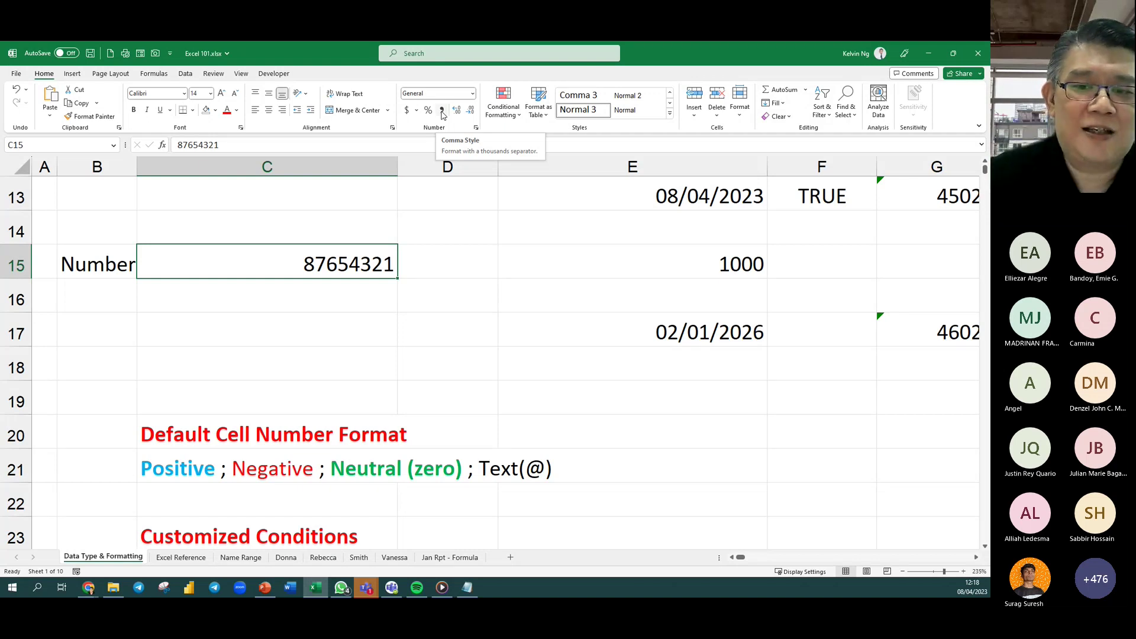
{"action": "key", "text": "Down"}
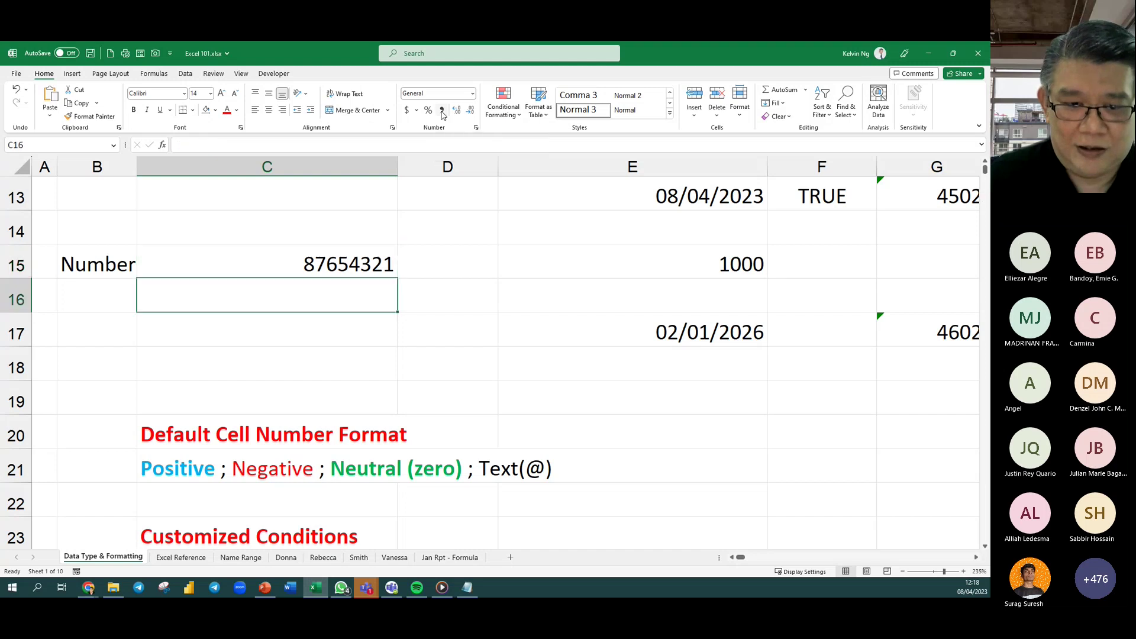
{"action": "left_click", "coordinate": [355, 263]}
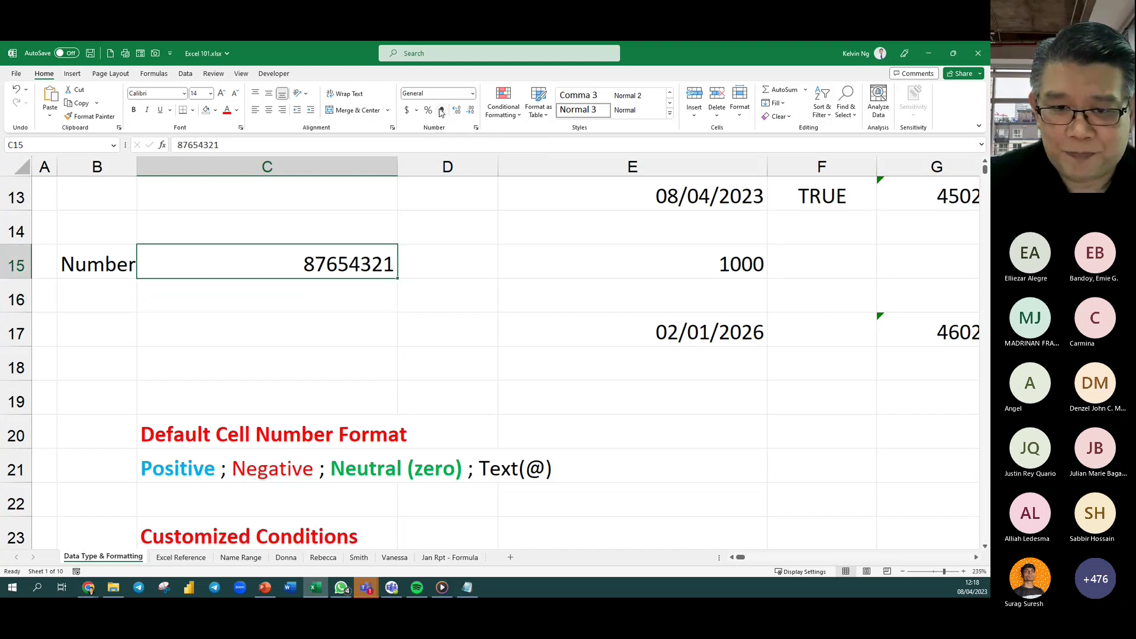
{"action": "left_click", "coordinate": [441, 110]}
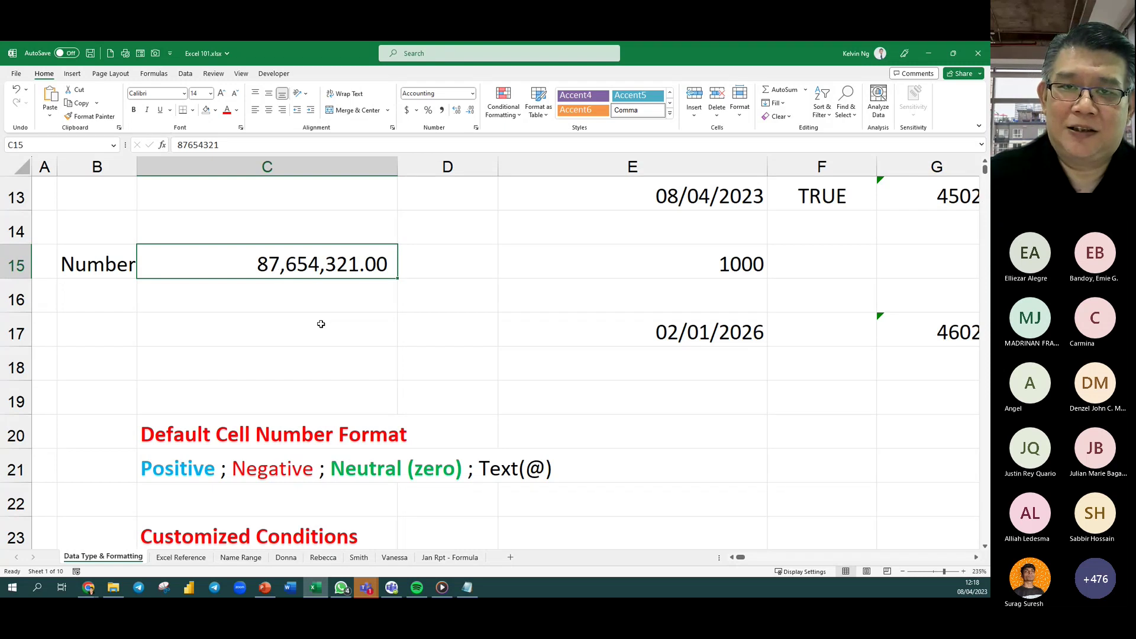
{"action": "left_click", "coordinate": [386, 296]}
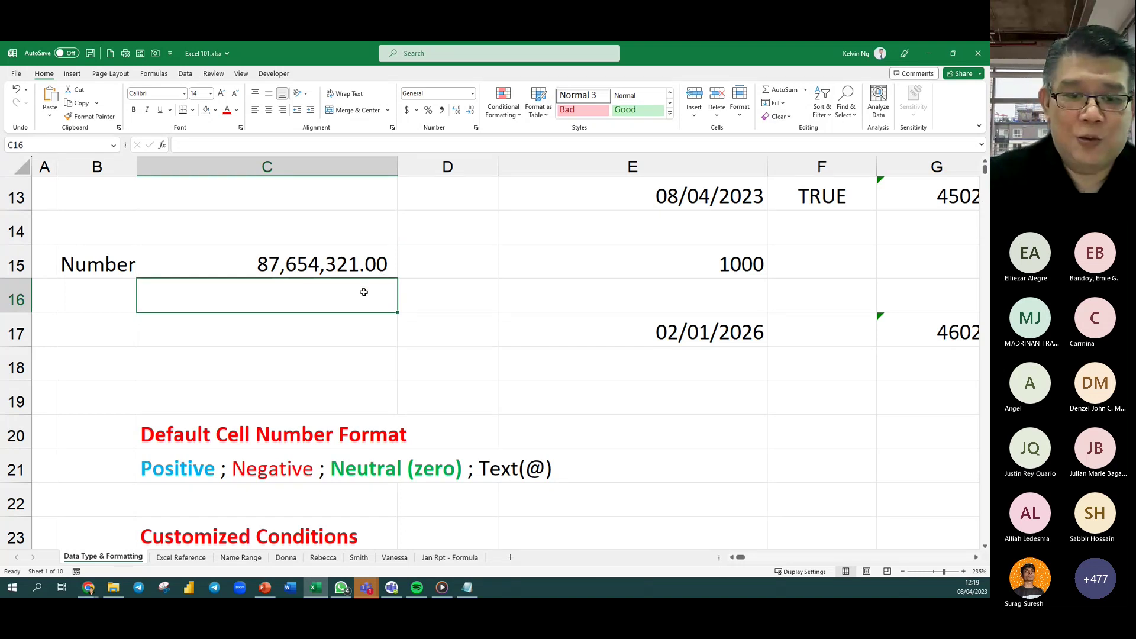
{"action": "key", "text": "ctrl+z"}
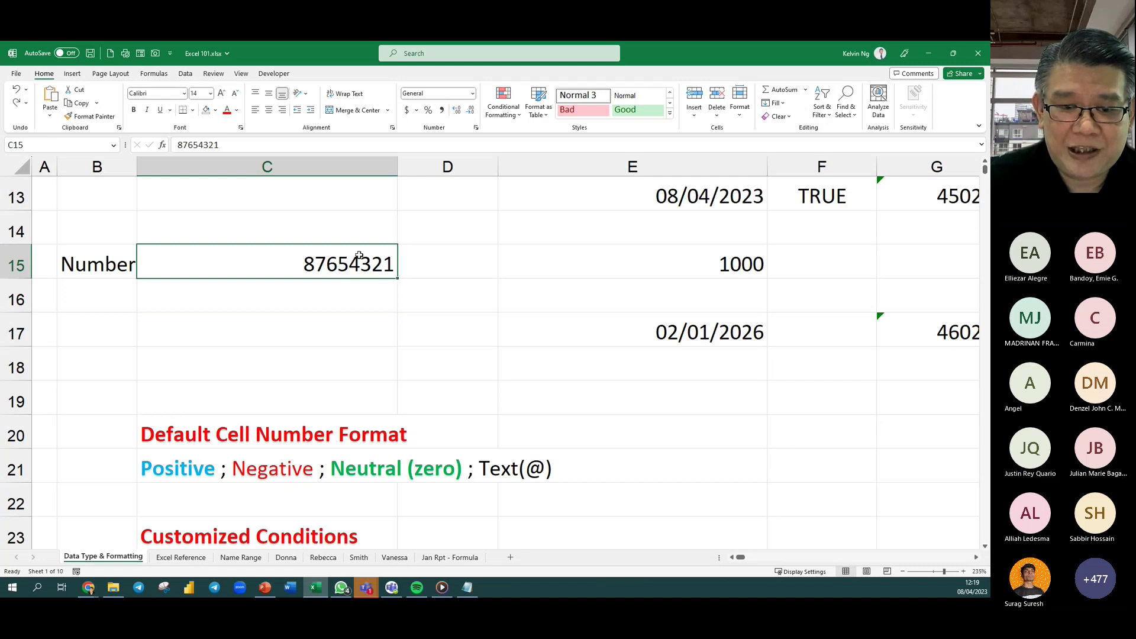
Apply the Comma Style to C15, and replace its number format with the custom code #,##0.00.
{"action": "left_click", "coordinate": [441, 110]}
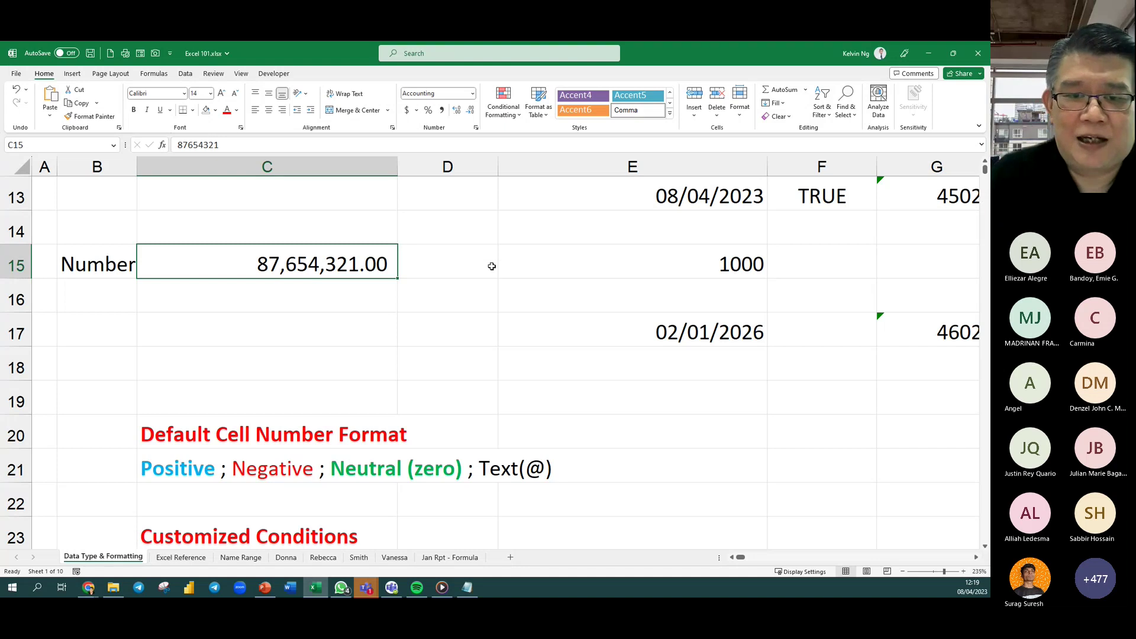
{"action": "right_click", "coordinate": [383, 262]}
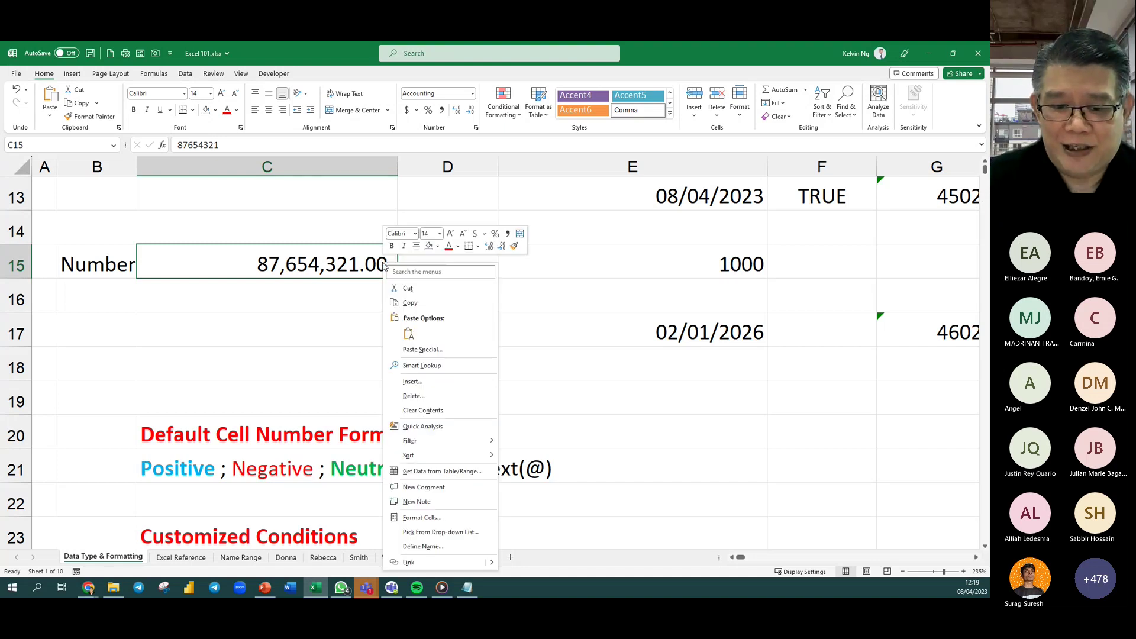
{"action": "left_click", "coordinate": [457, 518]}
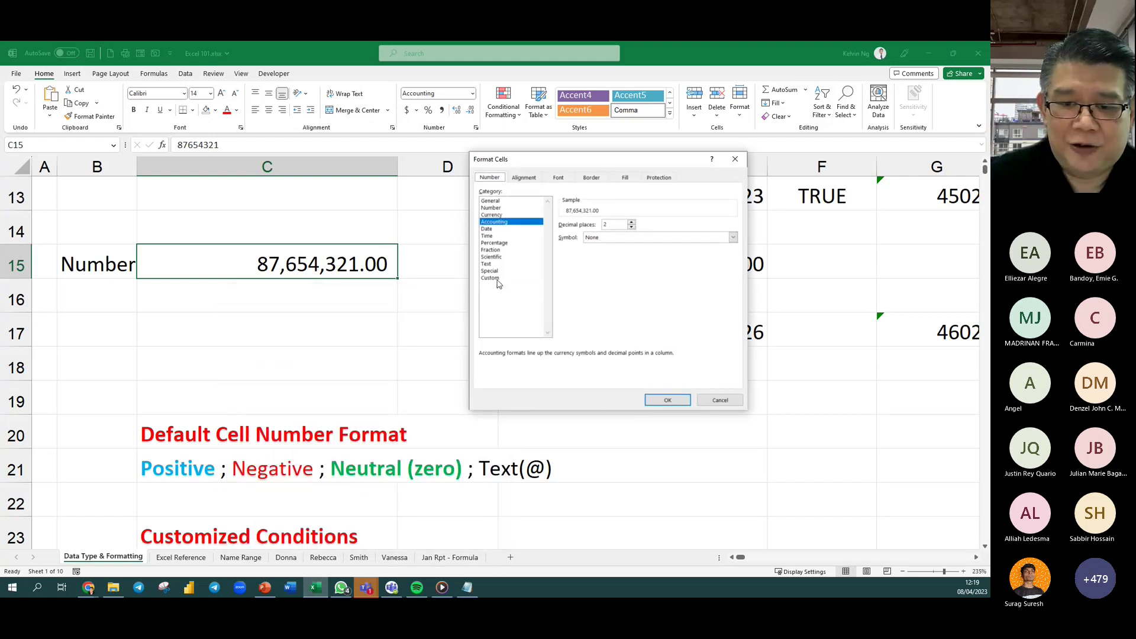
{"action": "left_click", "coordinate": [500, 282]}
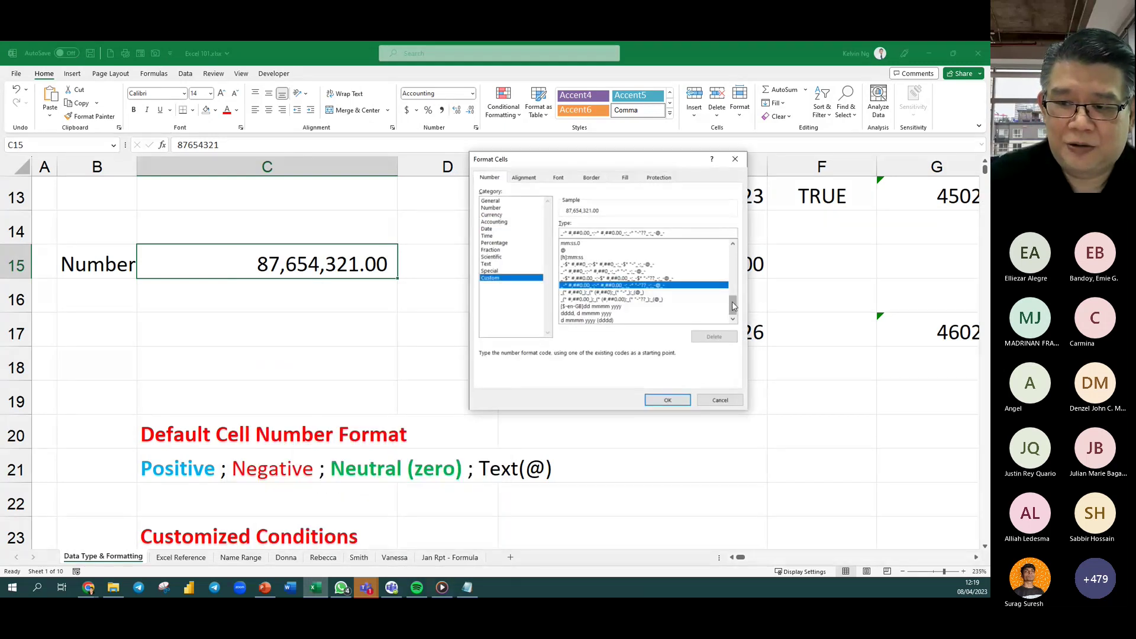
{"action": "left_click_drag", "start_coordinate": [733, 305], "coordinate": [716, 248]}
{"action": "left_click", "coordinate": [613, 271]}
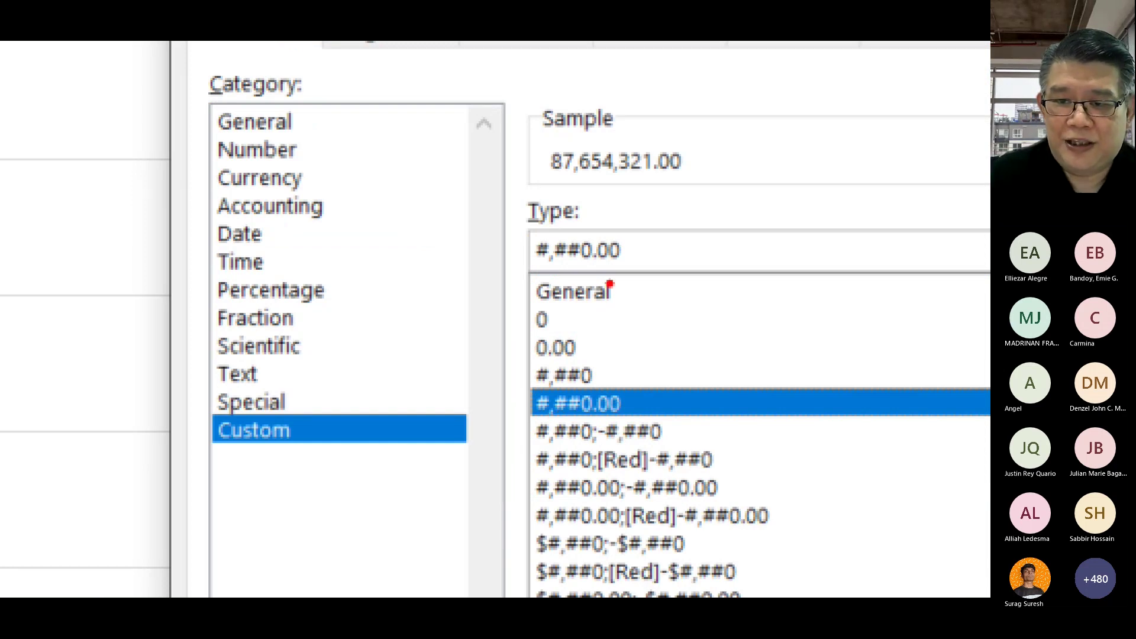
{"action": "left_click_drag", "start_coordinate": [715, 126], "coordinate": [500, 188]}
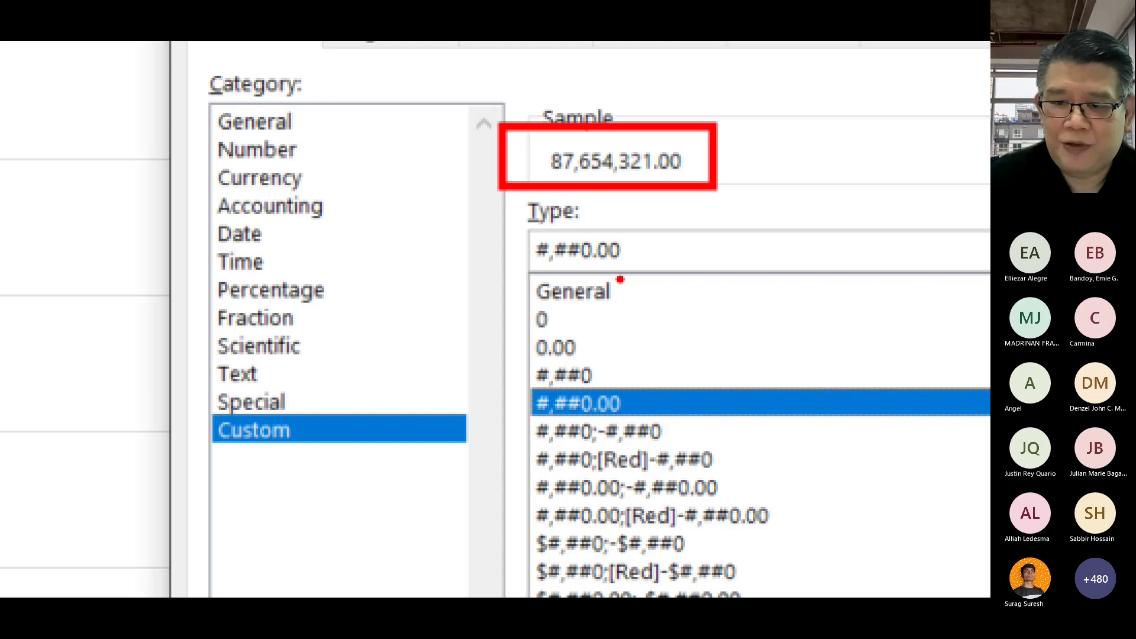
{"action": "left_click_drag", "start_coordinate": [639, 255], "coordinate": [706, 255]}
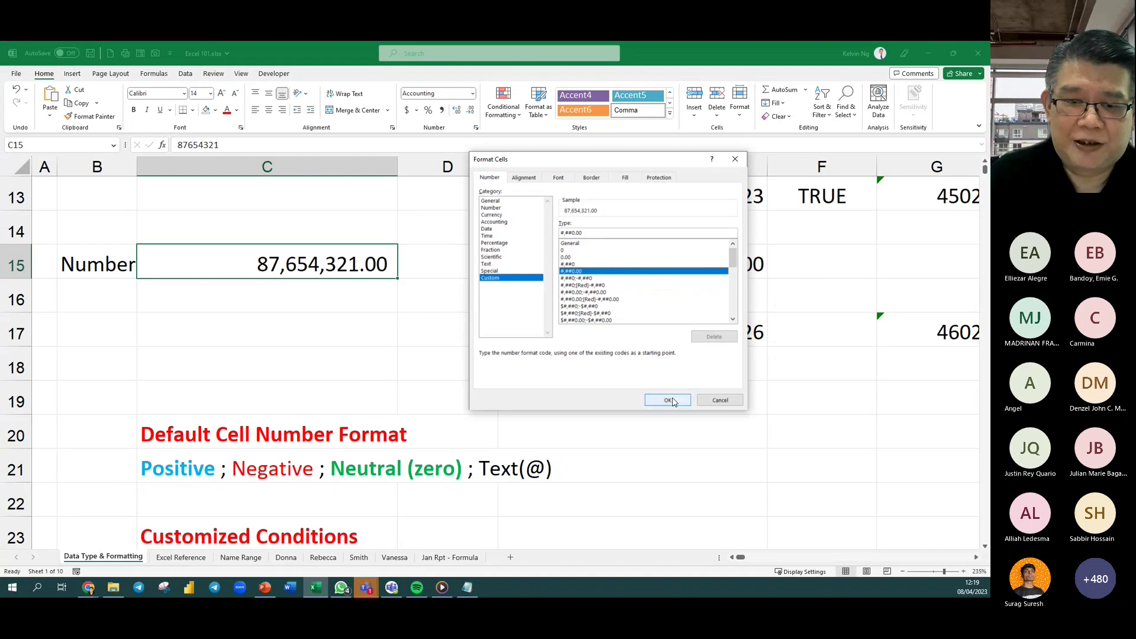
{"action": "left_click", "coordinate": [666, 400]}
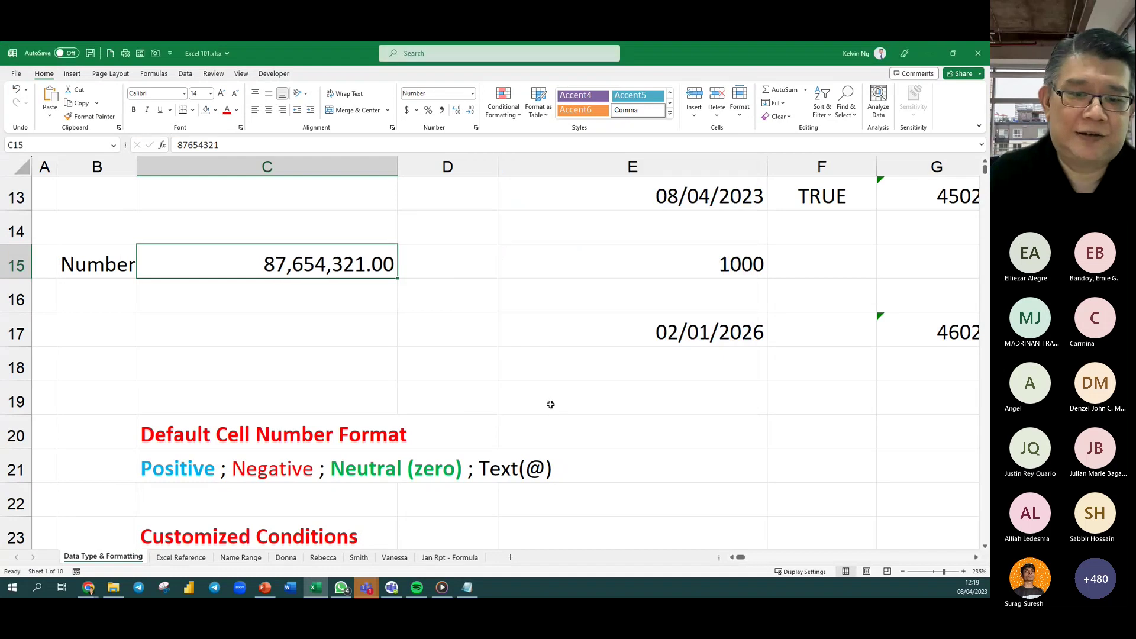
Enter the format code #,##0.00 as text in D15 beside the formatted number.
{"action": "left_click", "coordinate": [489, 266]}
{"action": "key", "text": "Down"}
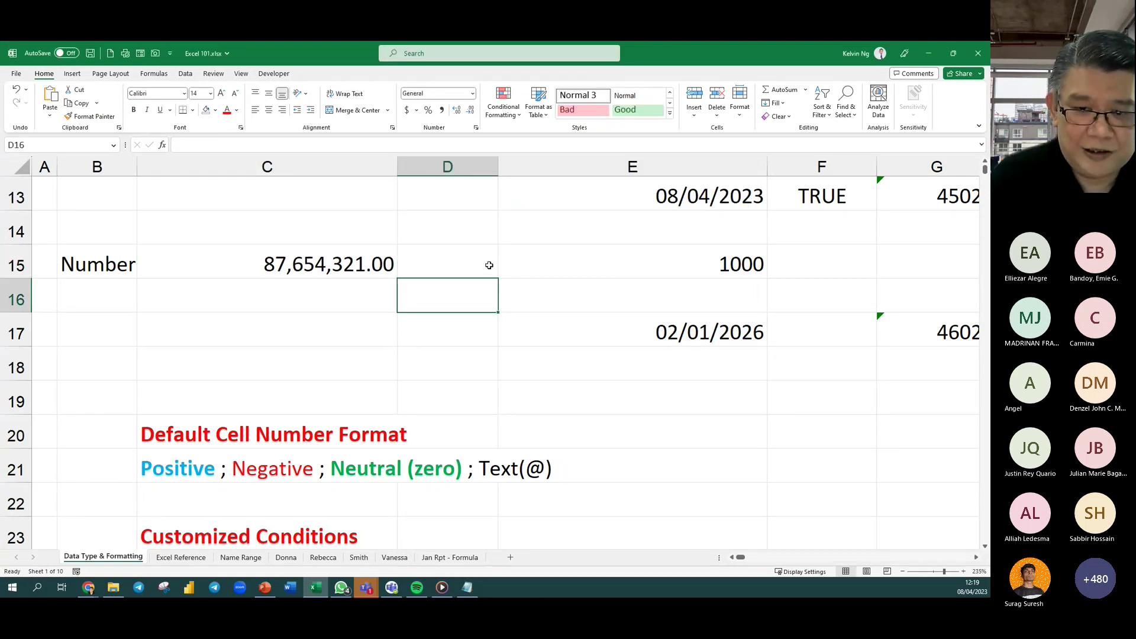
{"action": "left_click", "coordinate": [489, 265]}
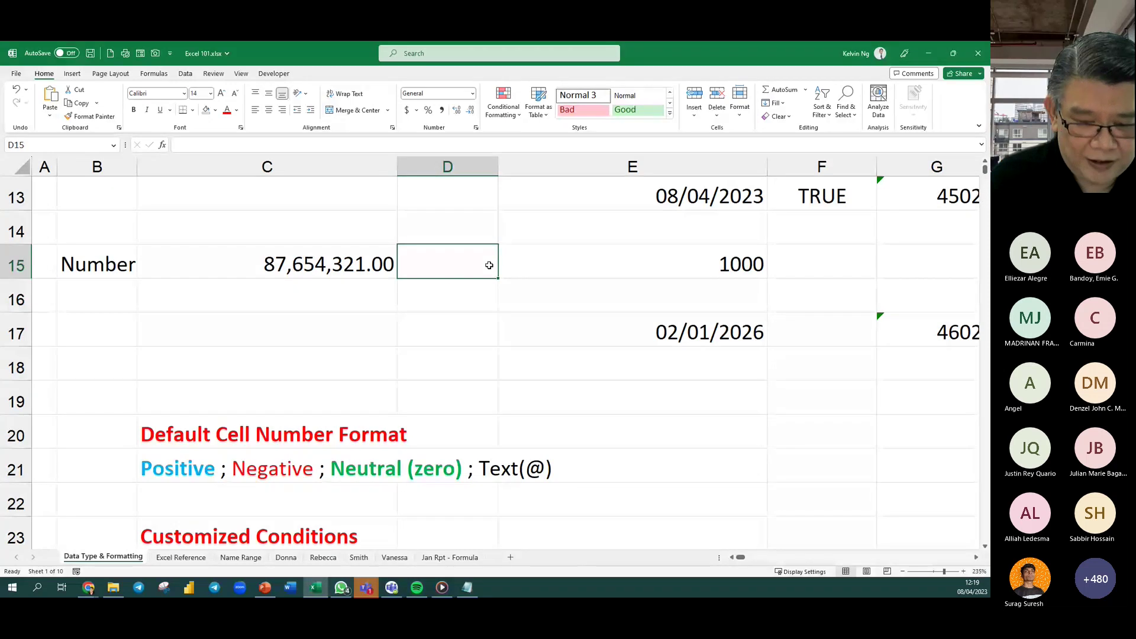
{"action": "type", "text": "#,##"}
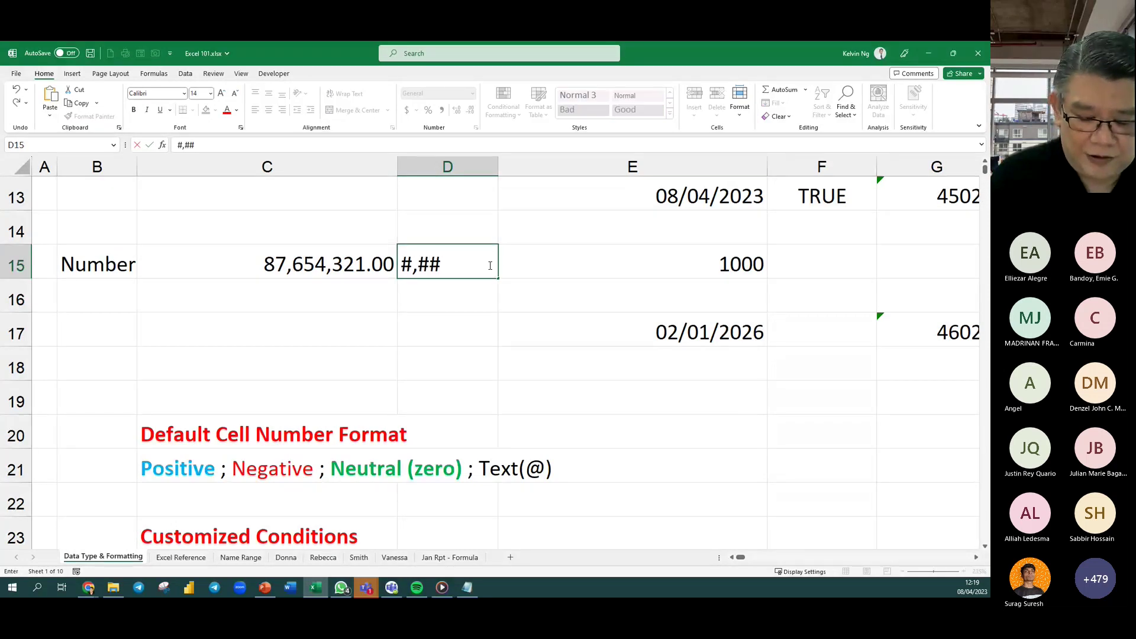
{"action": "type", "text": "0.00"}
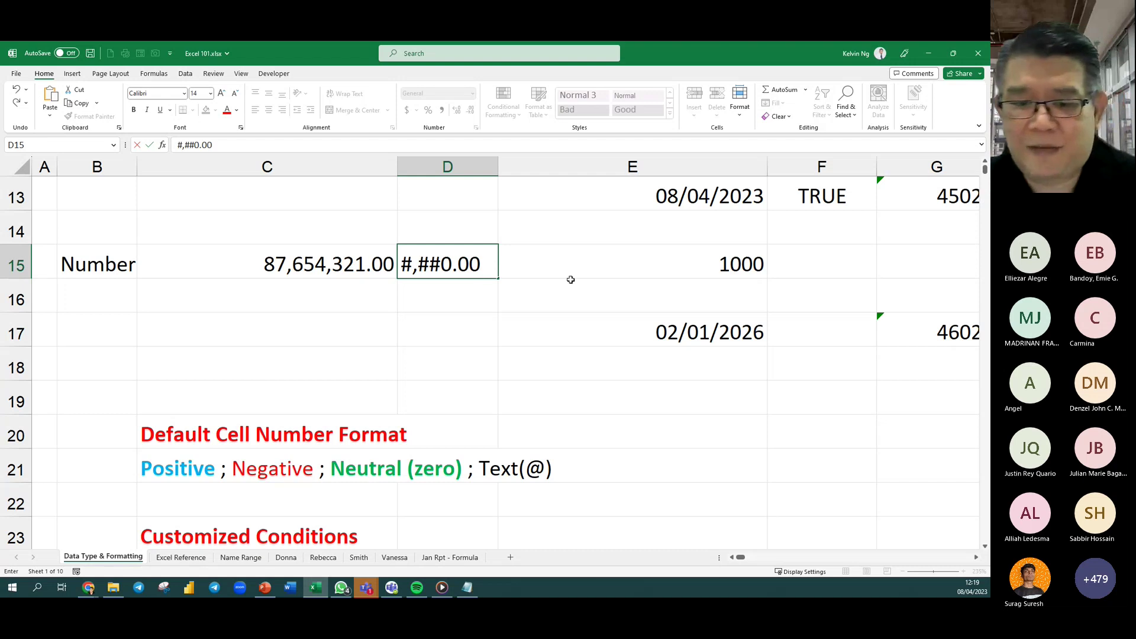
{"action": "left_click", "coordinate": [474, 320]}
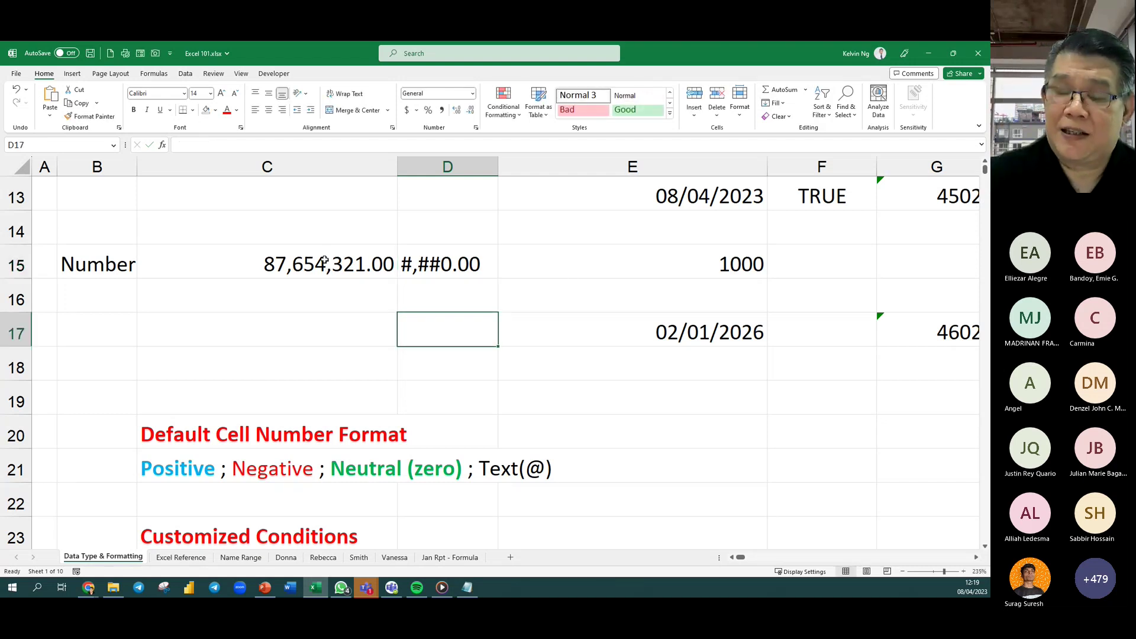
Compare C15's stored value with its formatted display, marking the two decimal places on both.
{"action": "left_click", "coordinate": [440, 267]}
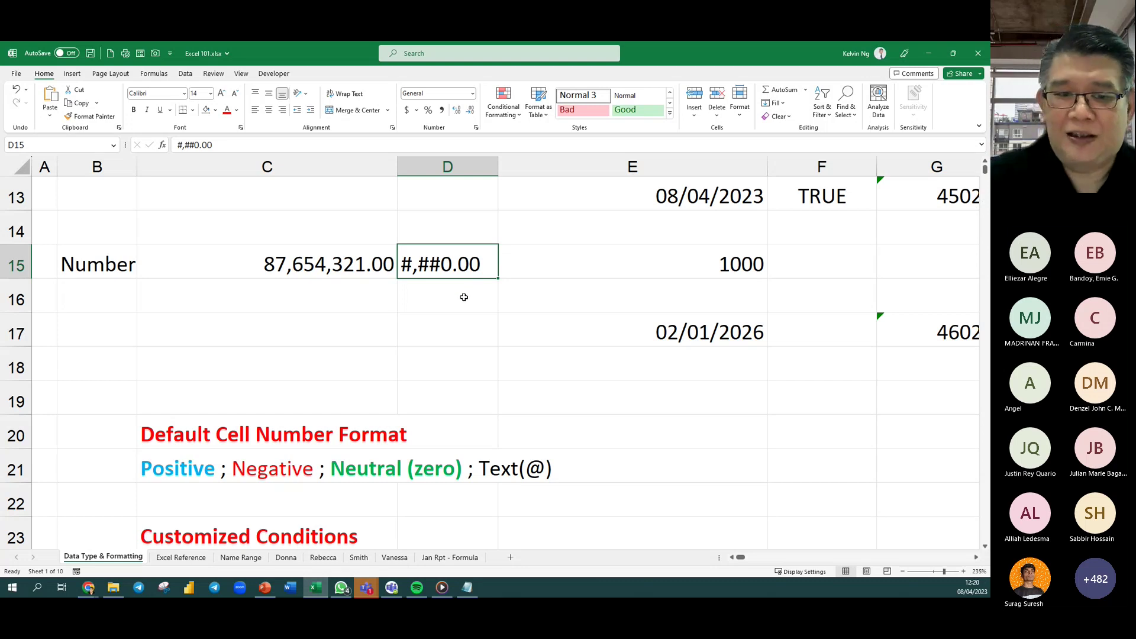
{"action": "left_click", "coordinate": [362, 269]}
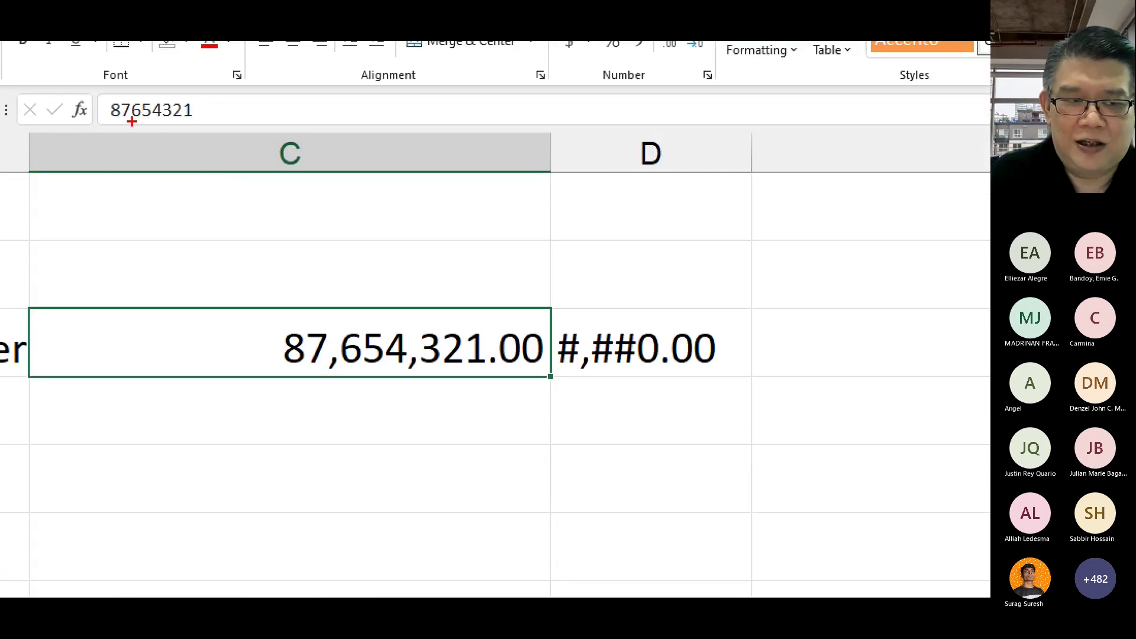
{"action": "left_click", "coordinate": [197, 113]}
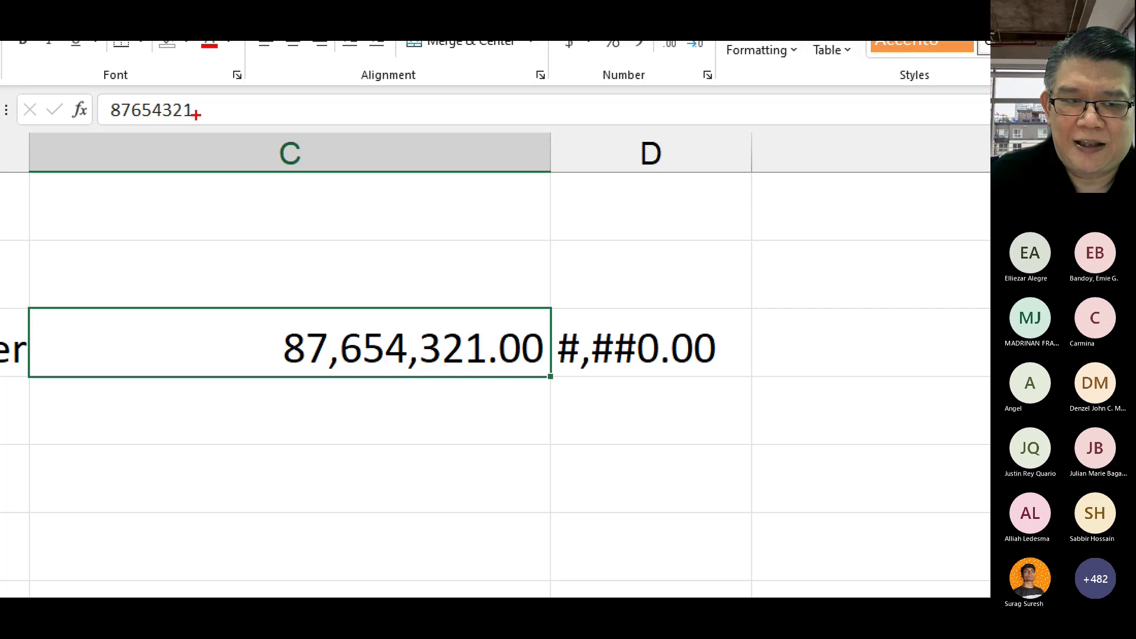
{"action": "mouse_move", "coordinate": [225, 109]}
{"action": "left_mouse_down"}
{"action": "mouse_move", "coordinate": [278, 149]}
{"action": "mouse_move", "coordinate": [283, 126]}
{"action": "left_mouse_up"}
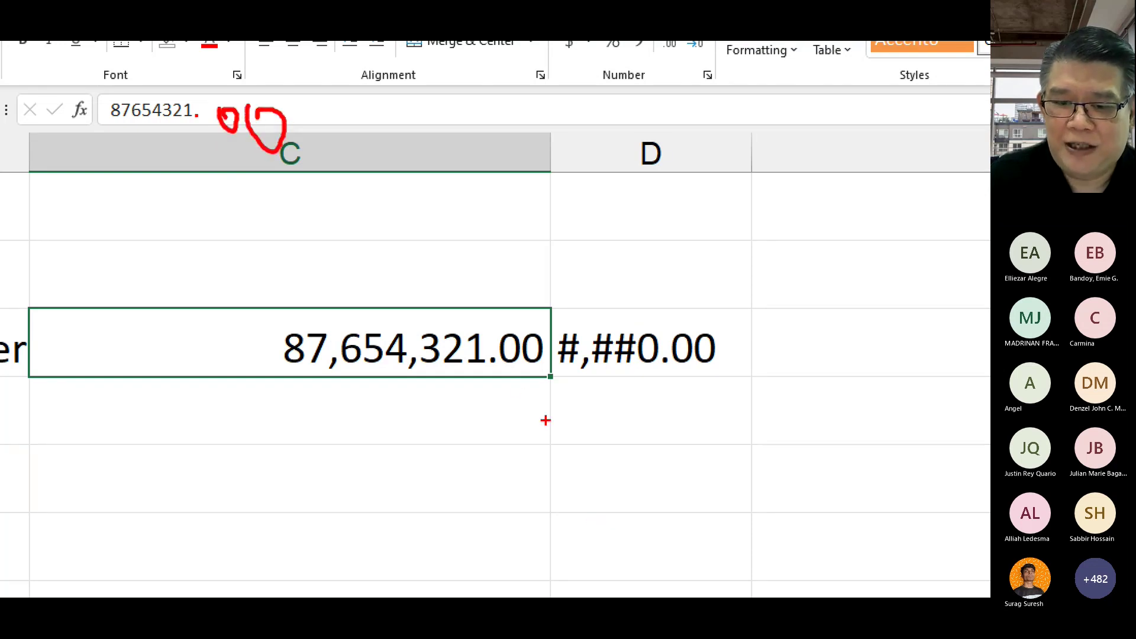
{"action": "left_click_drag", "start_coordinate": [500, 369], "coordinate": [533, 370]}
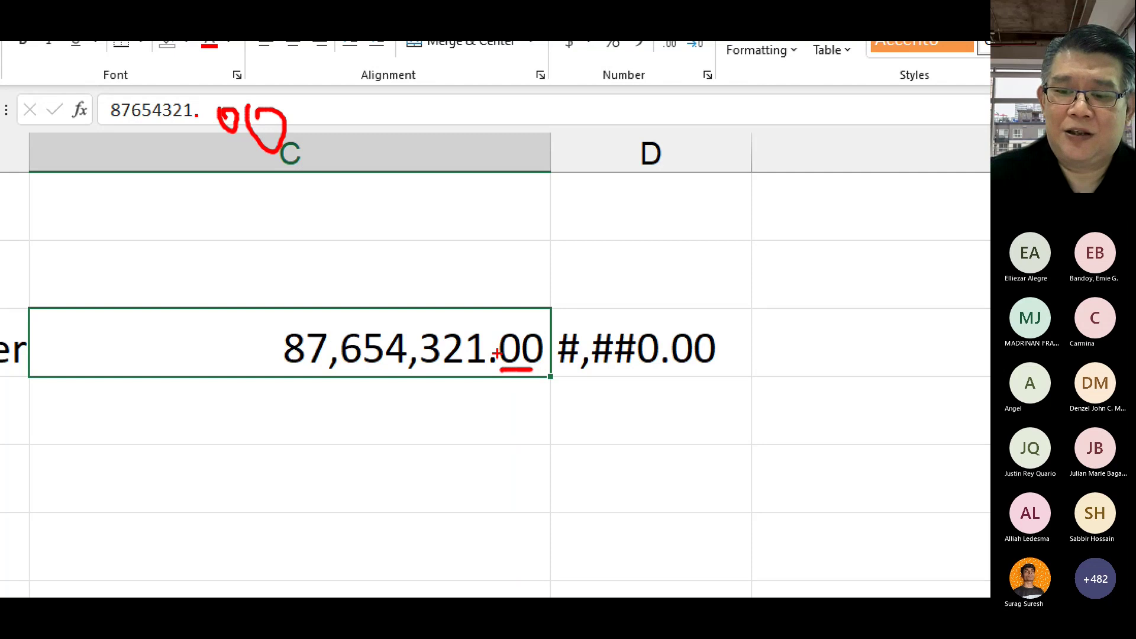
Annotate the 0 before the decimal point in the #,##0.00 format code with a red arrow and the label "Mandatory".
{"action": "mouse_move", "coordinate": [662, 317]}
{"action": "left_mouse_down"}
{"action": "mouse_move", "coordinate": [661, 329]}
{"action": "mouse_move", "coordinate": [652, 250]}
{"action": "left_mouse_up"}
{"action": "type", "text": "Mandartory"}
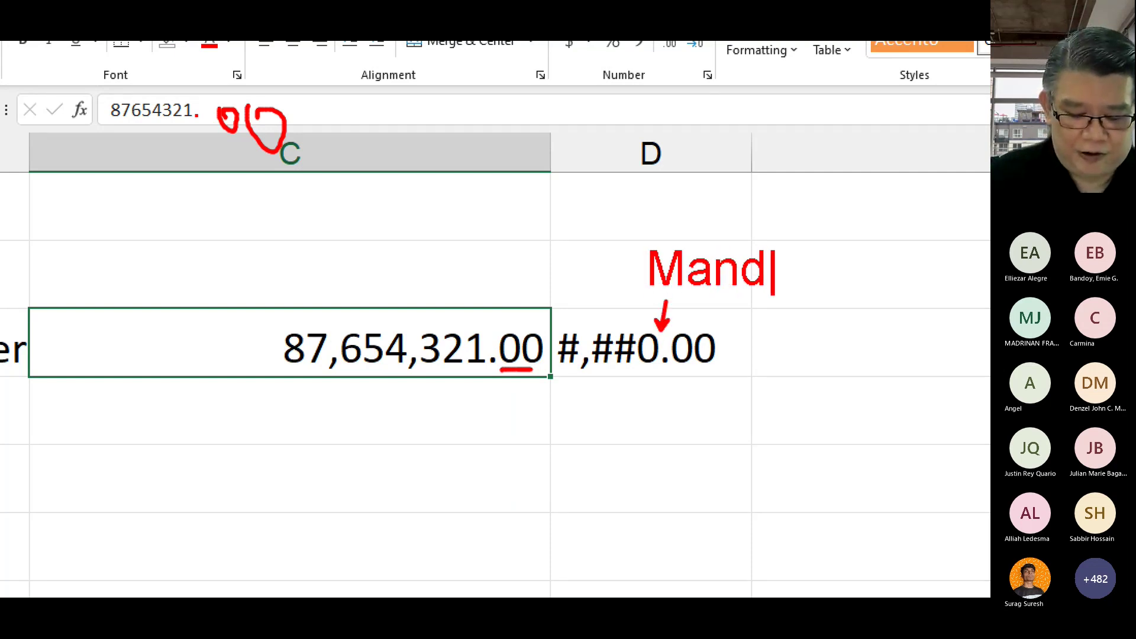
{"action": "key", "text": "BackSpace"}
{"action": "key", "text": "BackSpace"}
{"action": "key", "text": "BackSpace"}
{"action": "key", "text": "BackSpace"}
{"action": "key", "text": "BackSpace"}
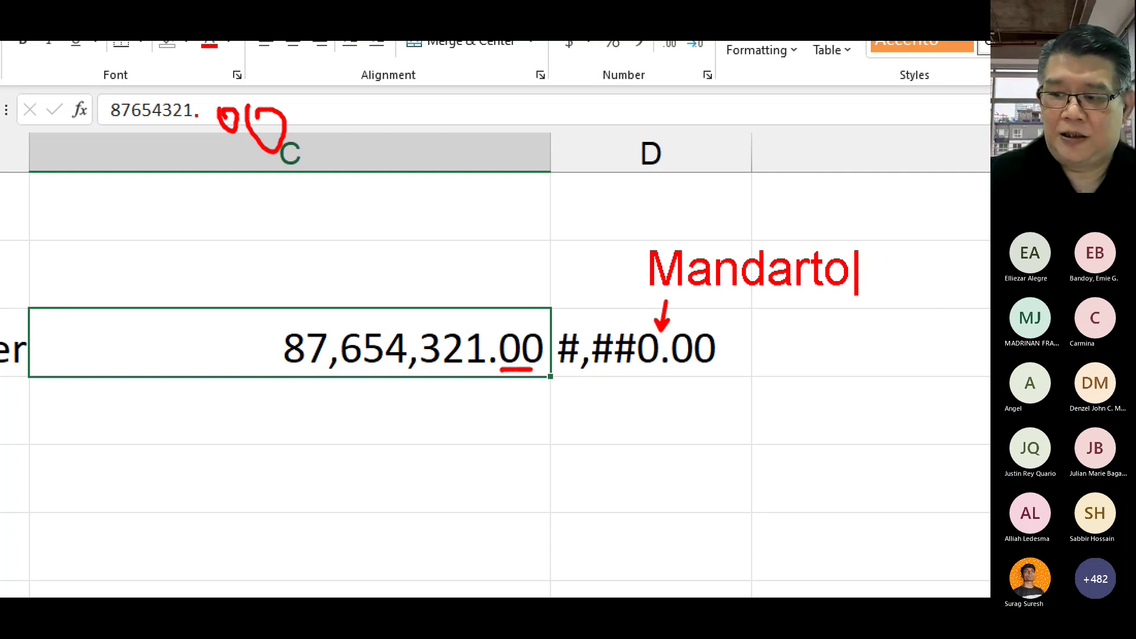
{"action": "type", "text": "tory"}
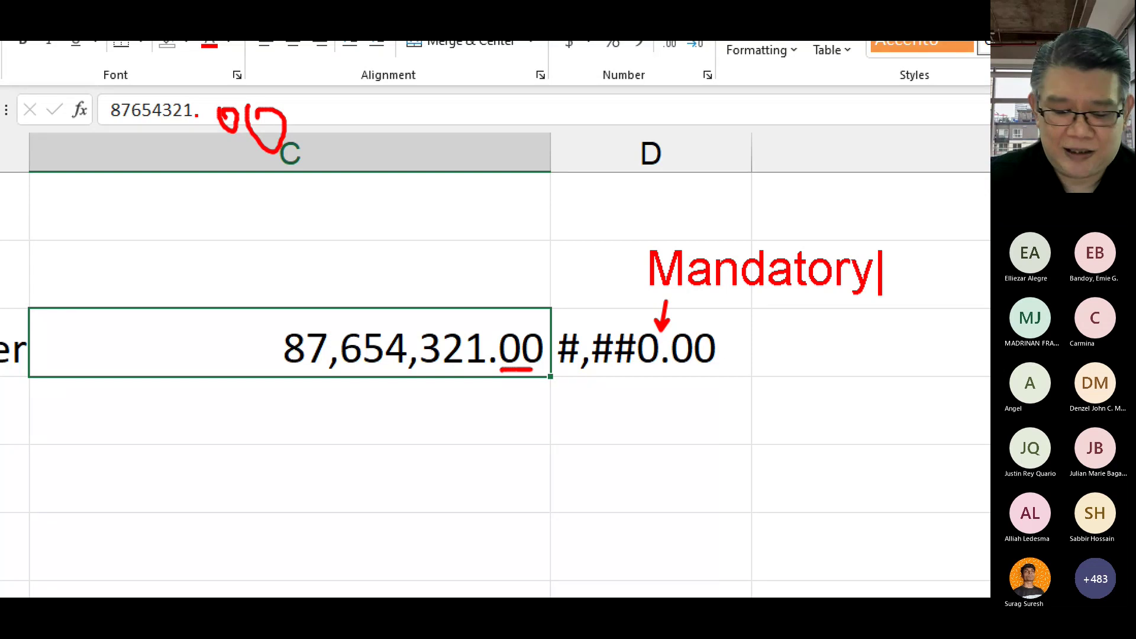
Draw a red arrow to the decimal zeros of the formatted number in C15, and exit the screen annotation.
{"action": "left_click_drag", "start_coordinate": [571, 281], "coordinate": [528, 327]}
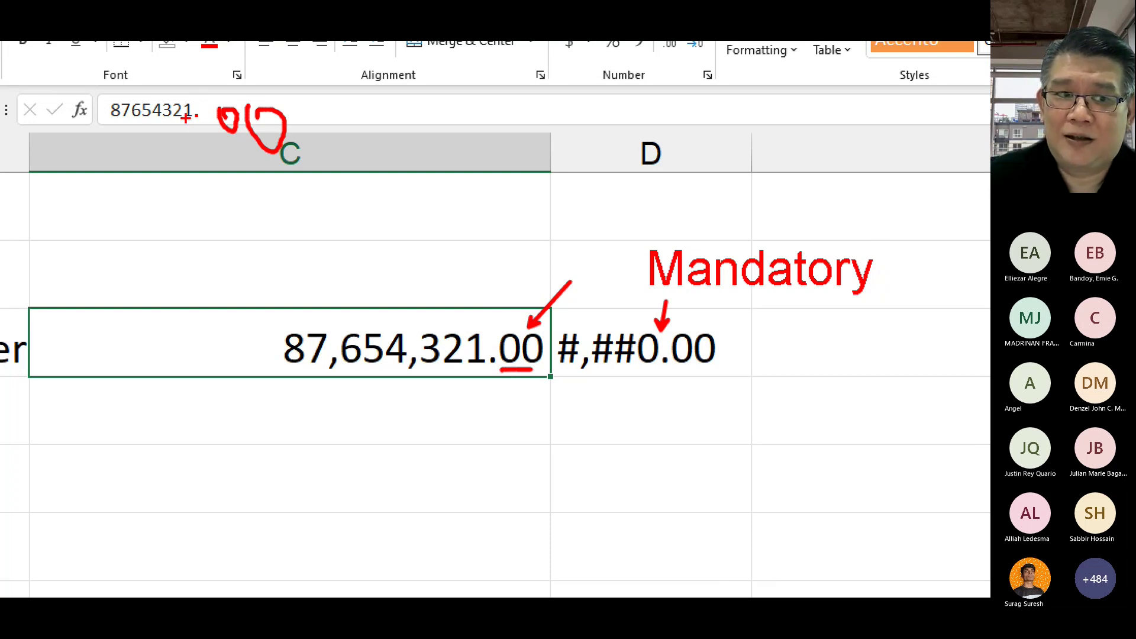
{"action": "left_click", "coordinate": [197, 112]}
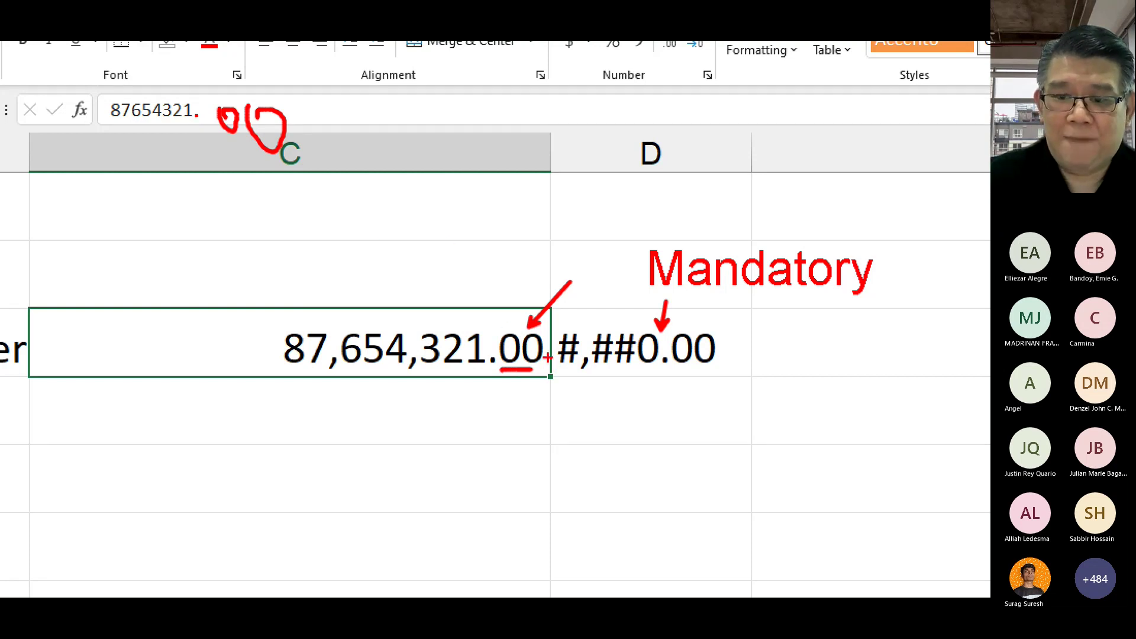
{"action": "key", "text": "Escape"}
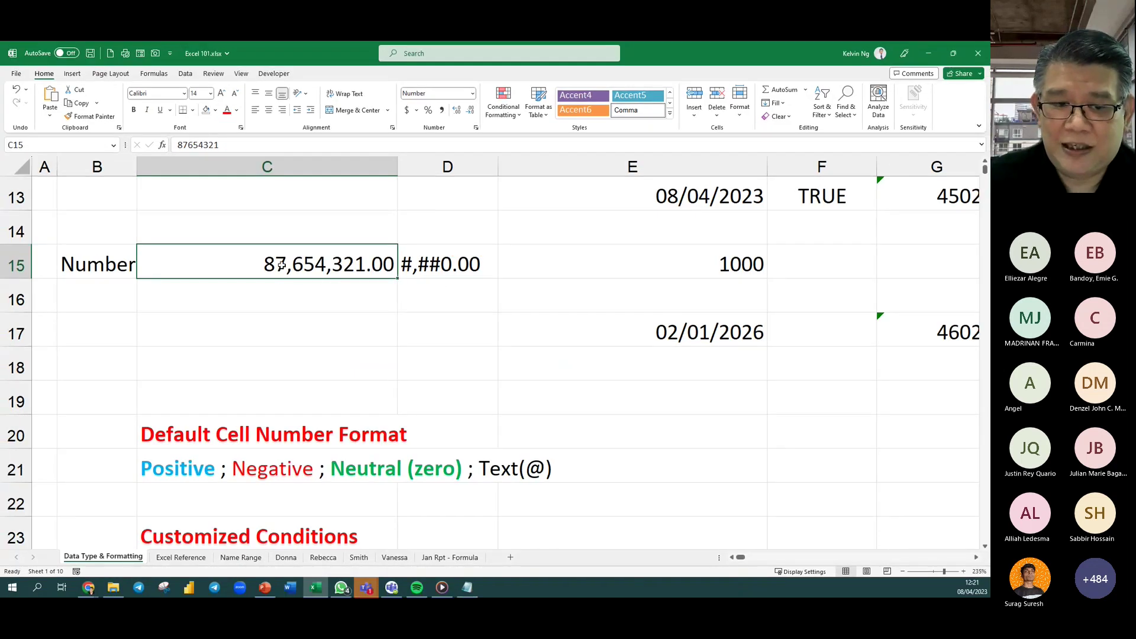
Enter 34 in cell C16 and apply the comma number style to it.
{"action": "left_click", "coordinate": [339, 292]}
{"action": "type", "text": "34"}
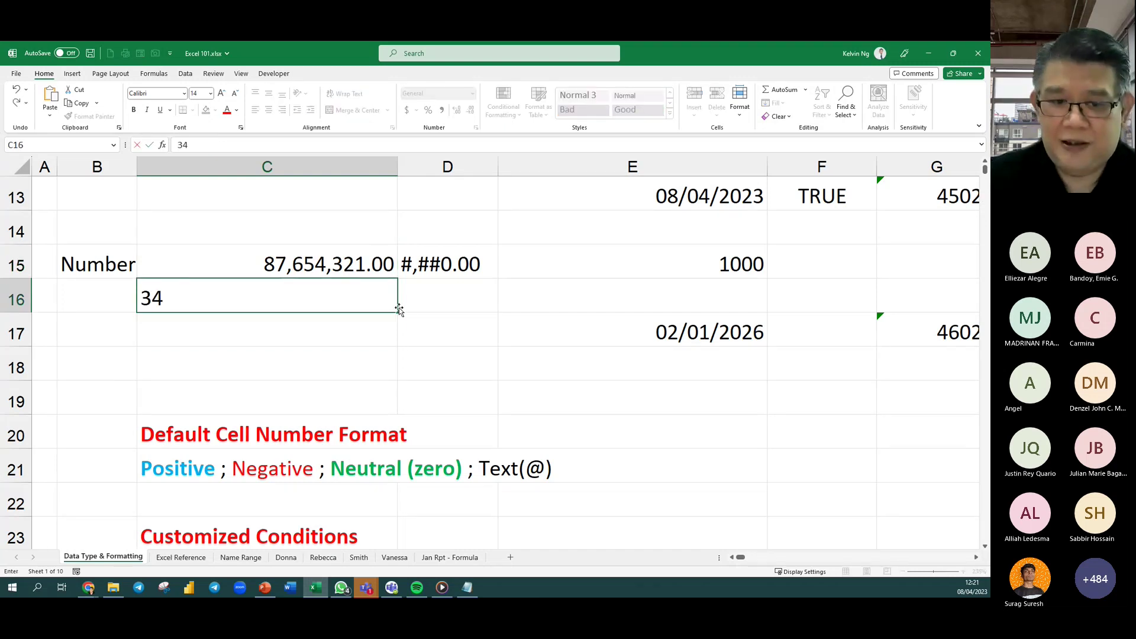
{"action": "key", "text": "Return"}
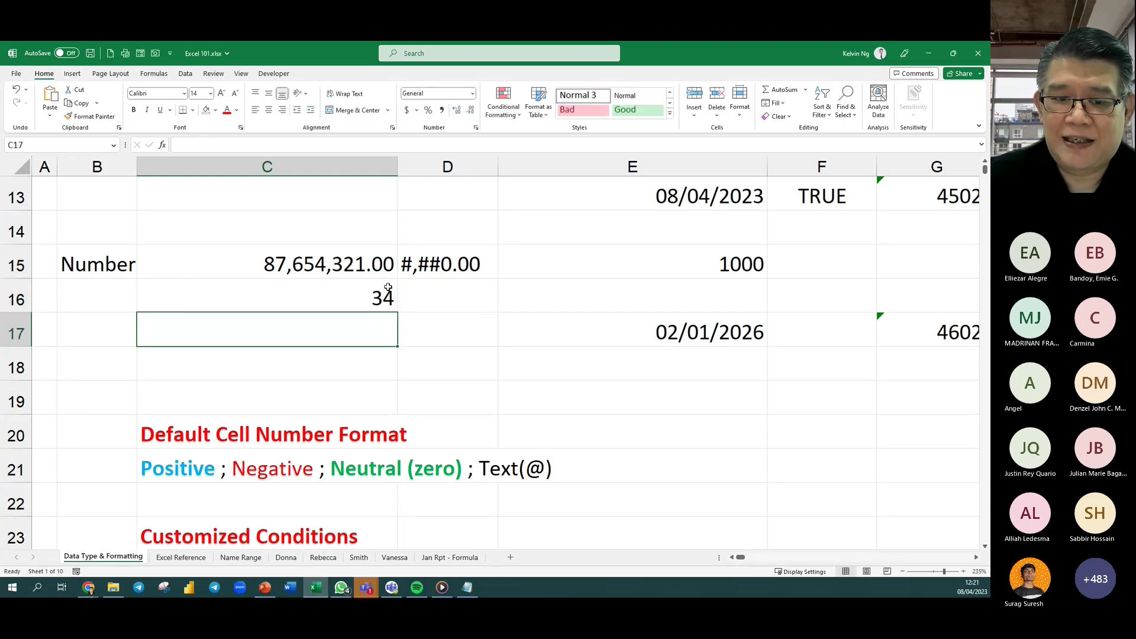
{"action": "left_click", "coordinate": [381, 305]}
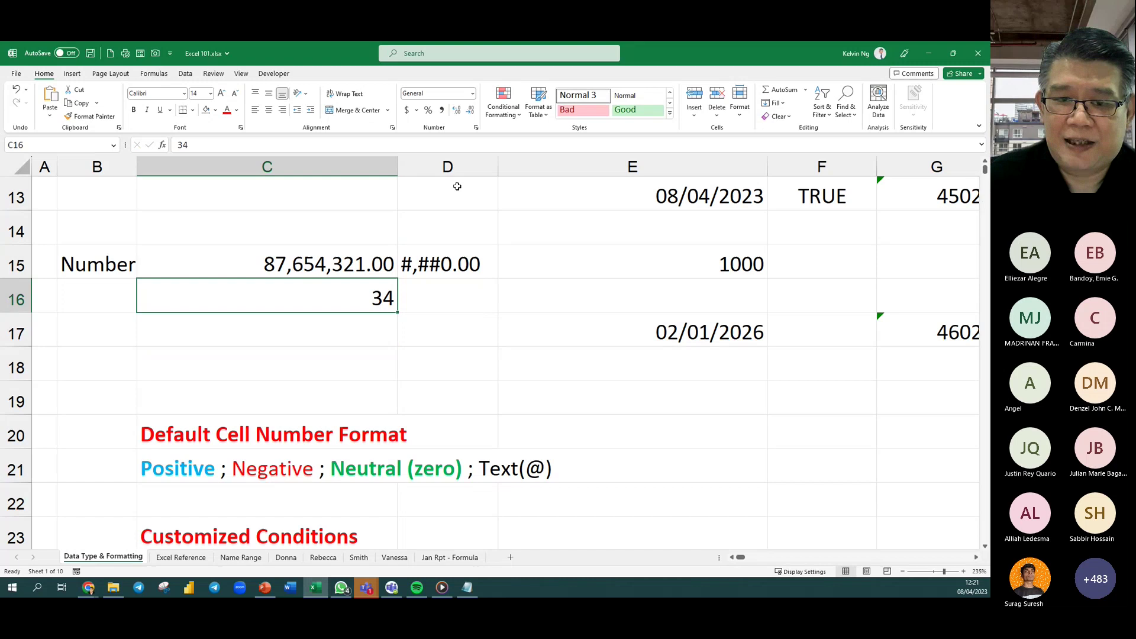
{"action": "left_click", "coordinate": [442, 111]}
{"action": "left_click", "coordinate": [343, 316]}
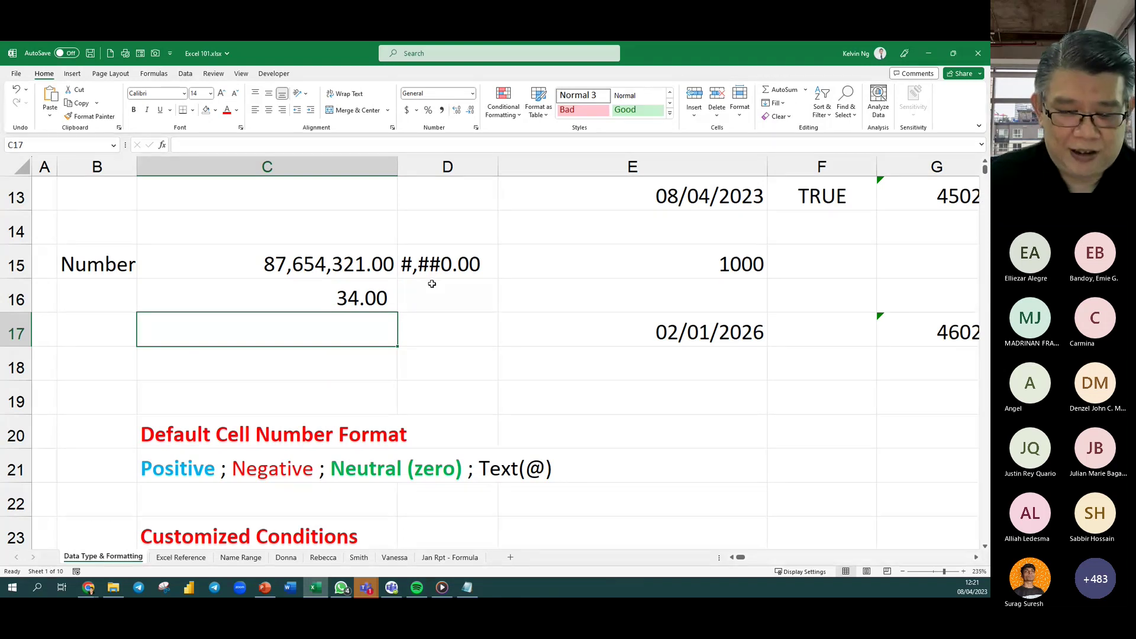
Annotate the # placeholders of the format code in D15 with a red arrow and the label "Optional".
{"action": "key", "text": "ctrl+2"}
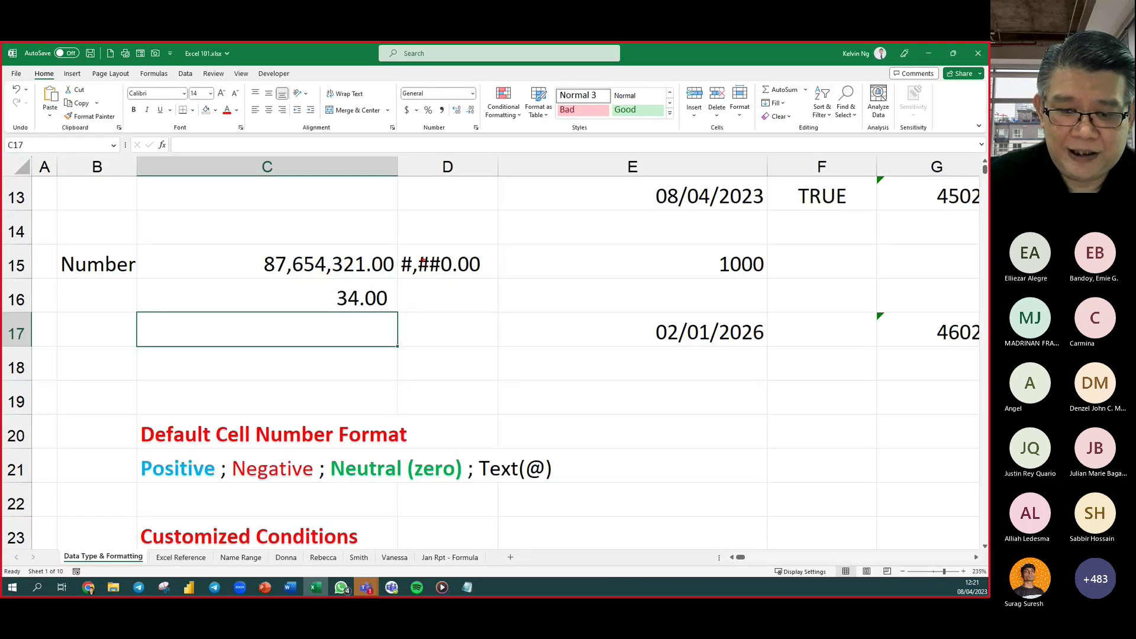
{"action": "mouse_move", "coordinate": [419, 255]}
{"action": "left_mouse_down"}
{"action": "mouse_move", "coordinate": [406, 233]}
{"action": "mouse_move", "coordinate": [422, 195]}
{"action": "left_mouse_up"}
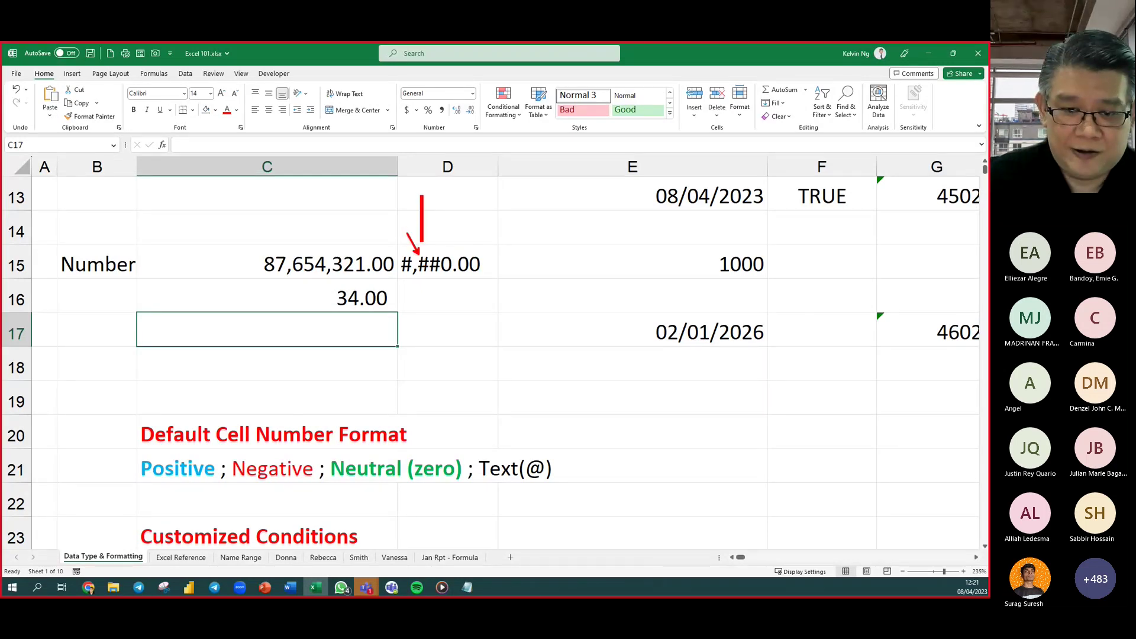
{"action": "type", "text": "Optiona"}
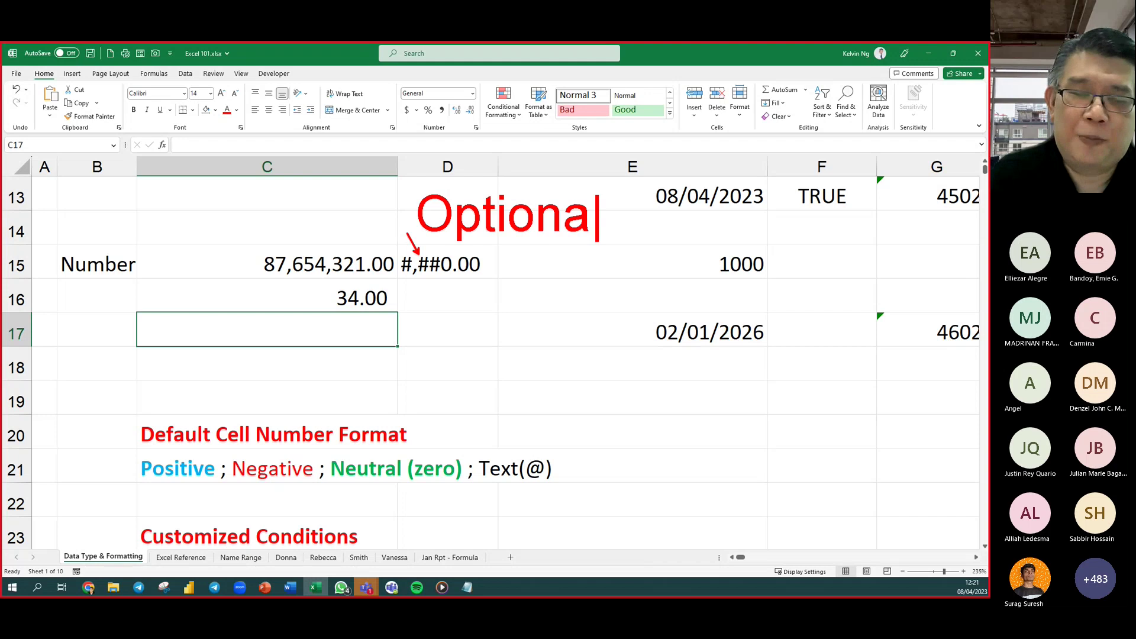
{"action": "type", "text": "l"}
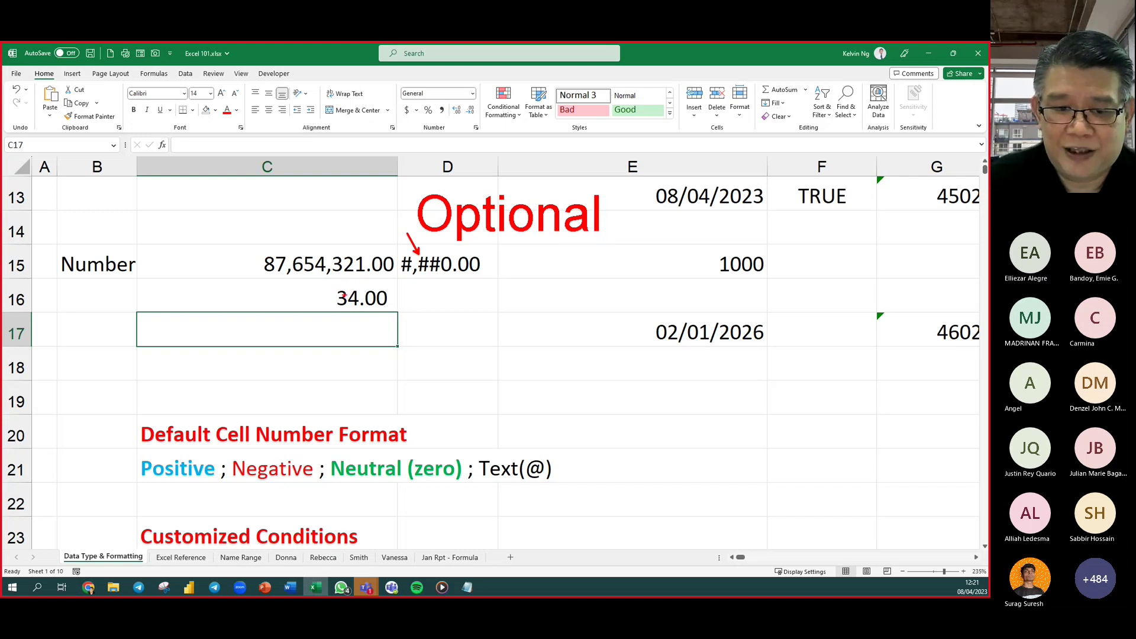
Write the red annotation text "#,#34.00" over the sheet beneath the format code in D15.
{"action": "key", "text": "t"}
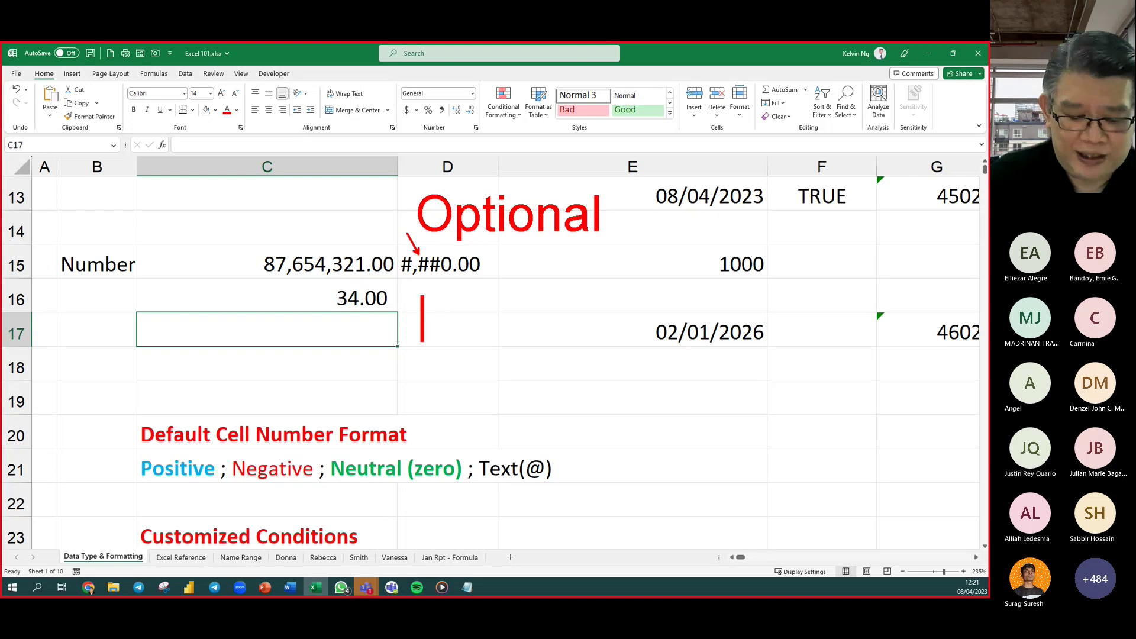
{"action": "type", "text": "#,#"}
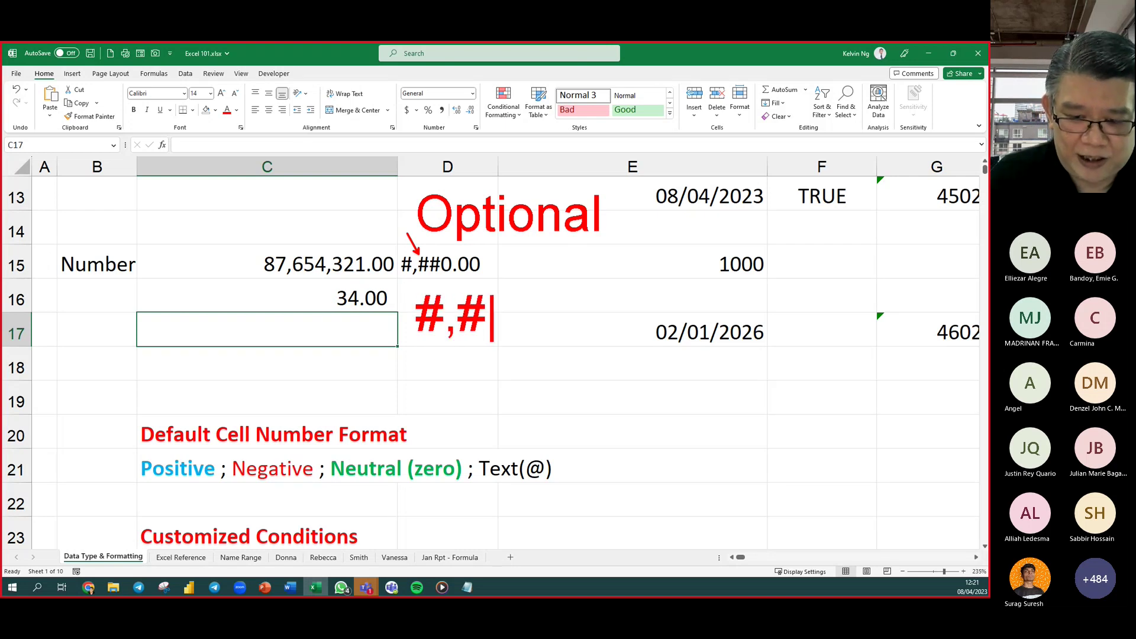
{"action": "type", "text": "34.00"}
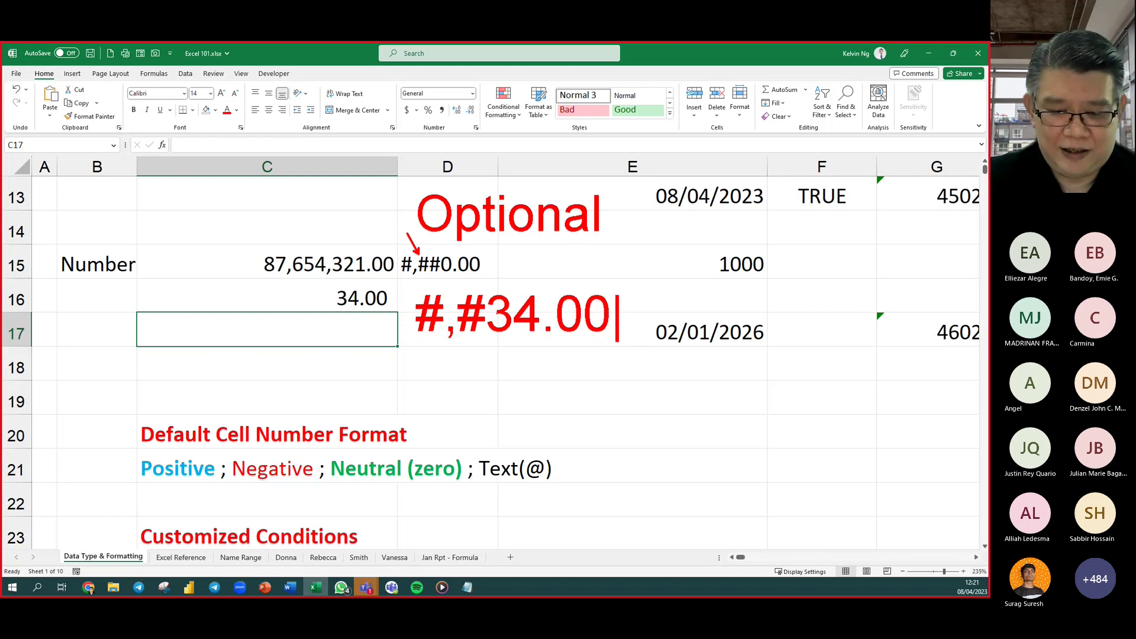
{"action": "key", "text": "Escape"}
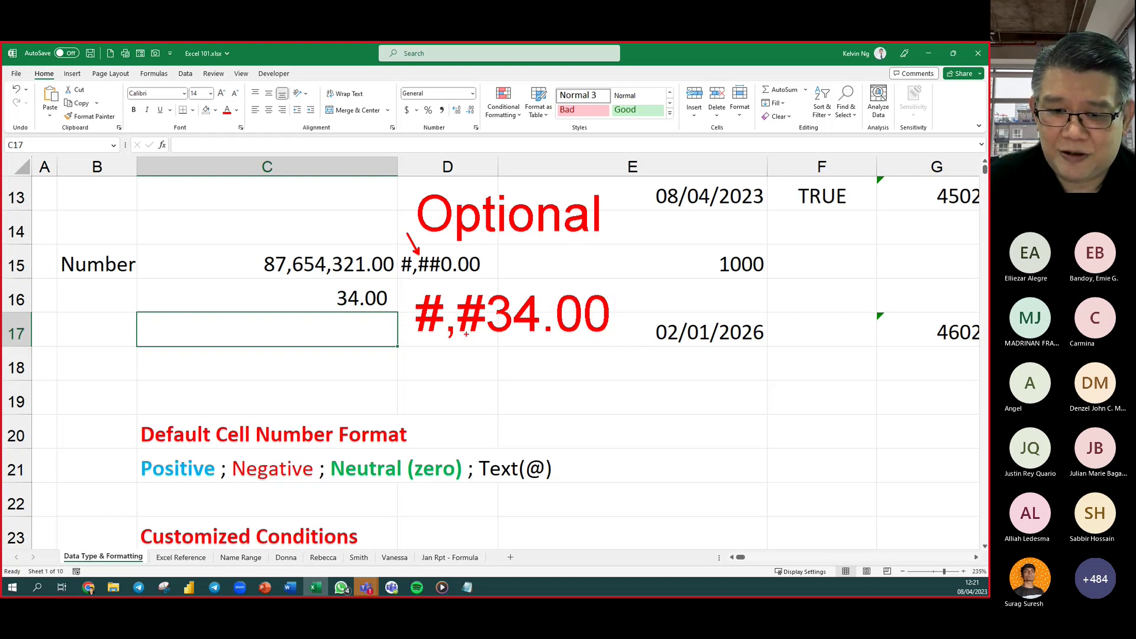
Underline #,# in the annotation, mark both thousands commas with arrows, box the # signs, and exit the screen annotation.
{"action": "left_click_drag", "start_coordinate": [411, 348], "coordinate": [476, 351]}
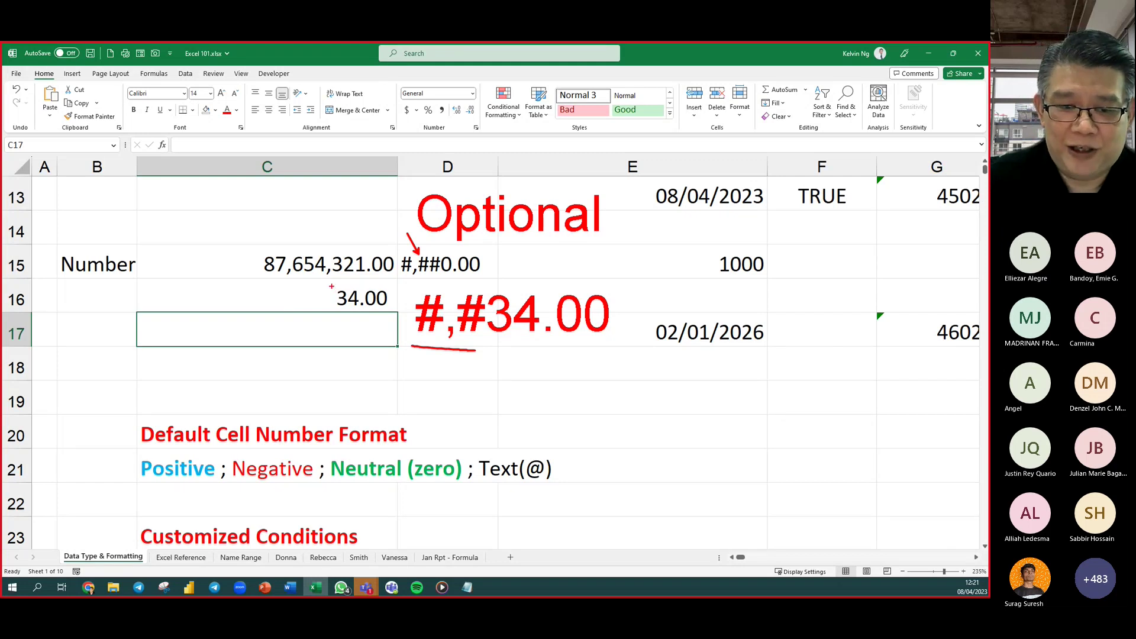
{"action": "left_click_drag", "start_coordinate": [325, 297], "coordinate": [329, 283]}
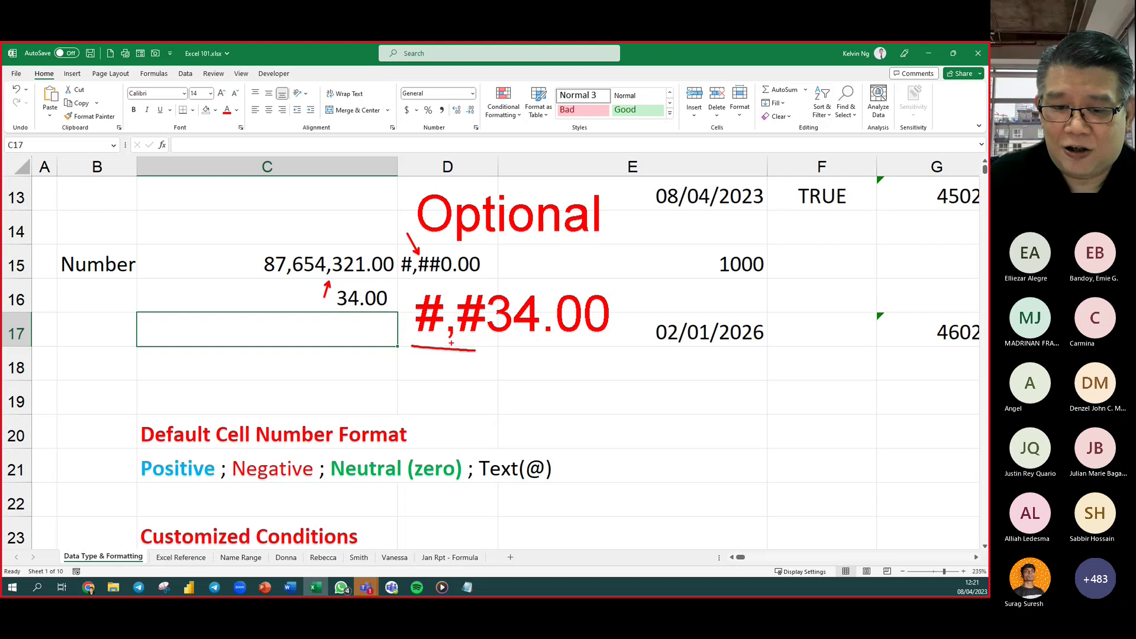
{"action": "left_click_drag", "start_coordinate": [451, 343], "coordinate": [456, 372]}
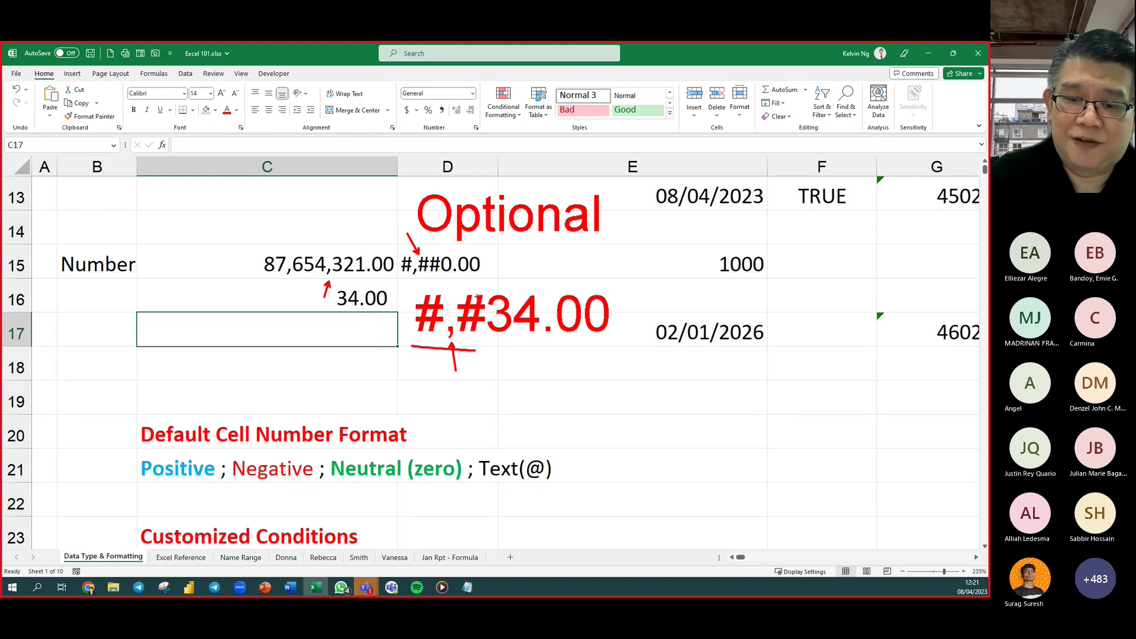
{"action": "mouse_move", "coordinate": [461, 287]}
{"action": "left_mouse_down"}
{"action": "mouse_move", "coordinate": [475, 333]}
{"action": "mouse_move", "coordinate": [419, 313]}
{"action": "left_mouse_up"}
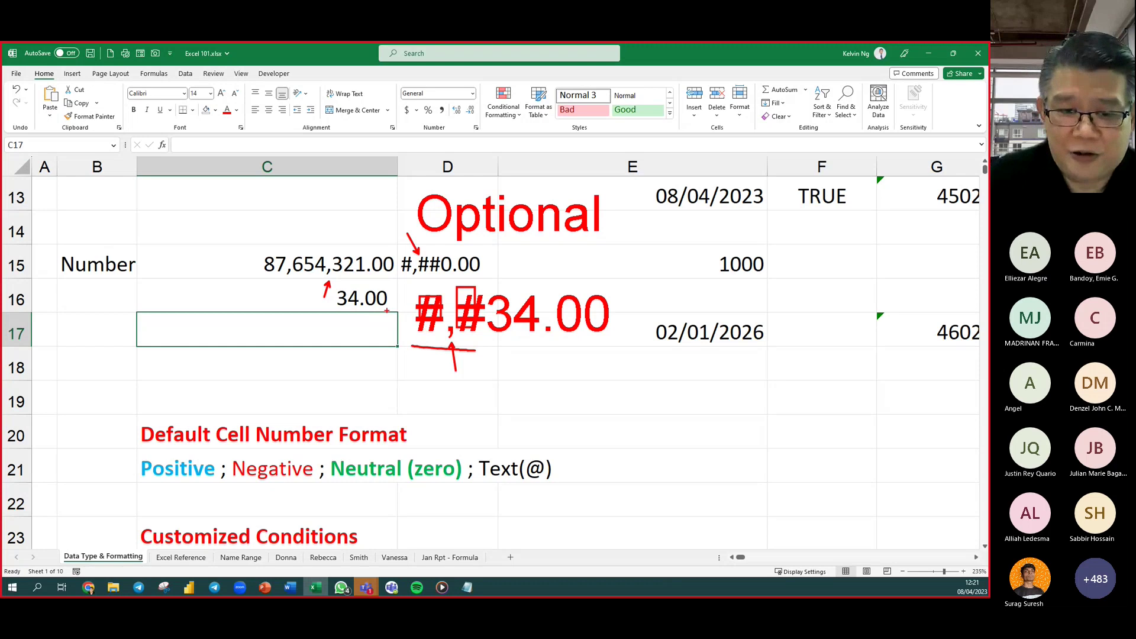
{"action": "key", "text": "Escape"}
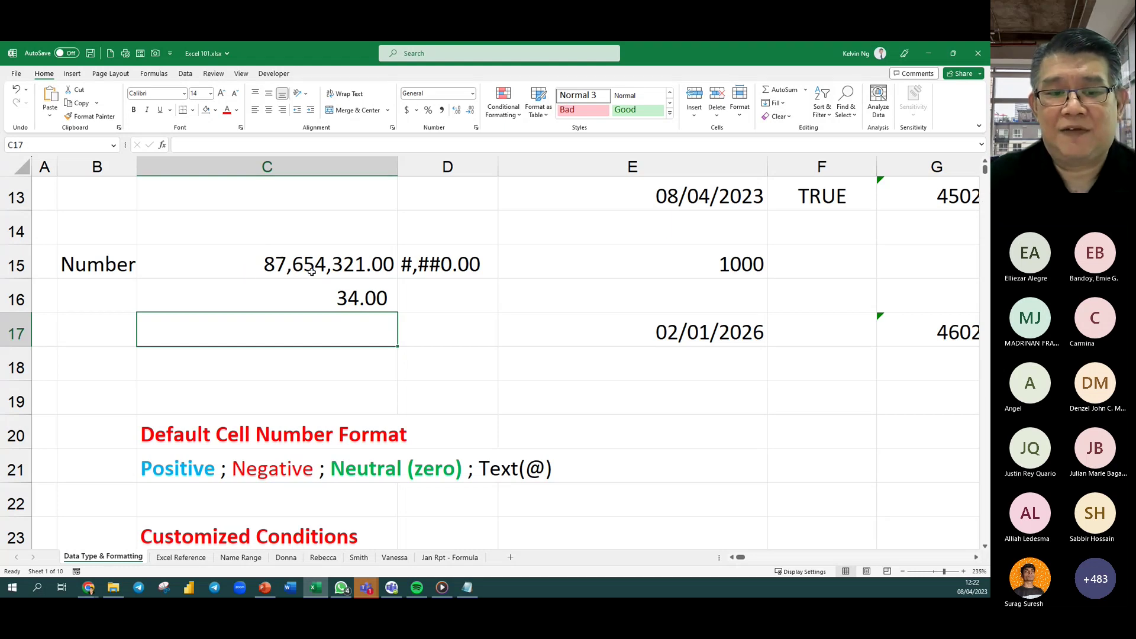
Clear the contents and formatting of cell C16.
{"action": "left_click", "coordinate": [358, 303]}
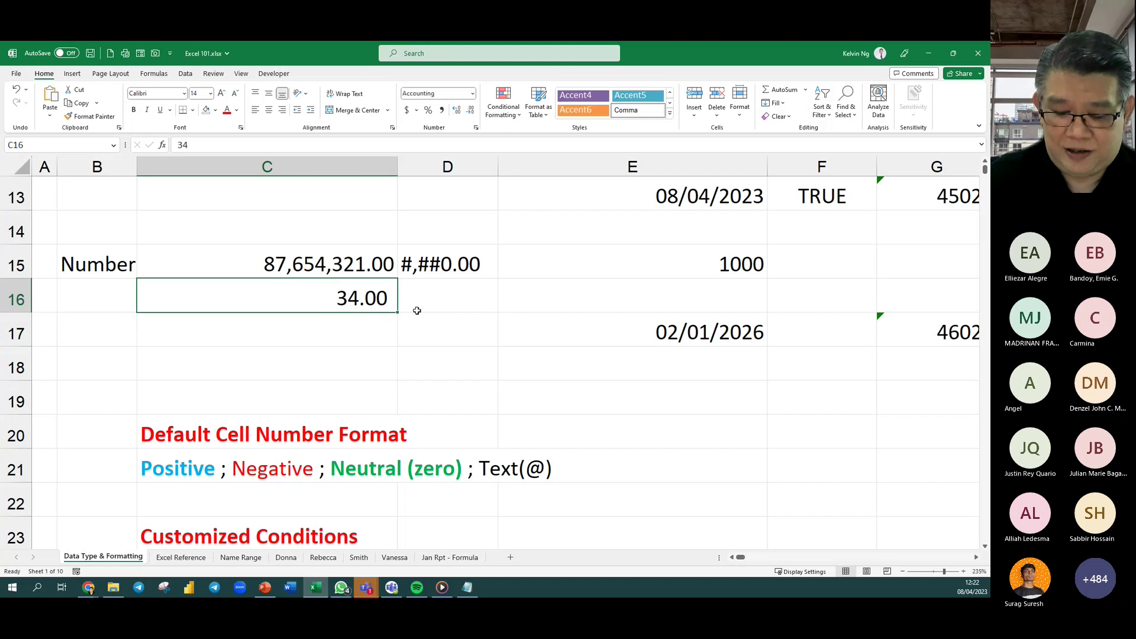
{"action": "key", "text": "Delete"}
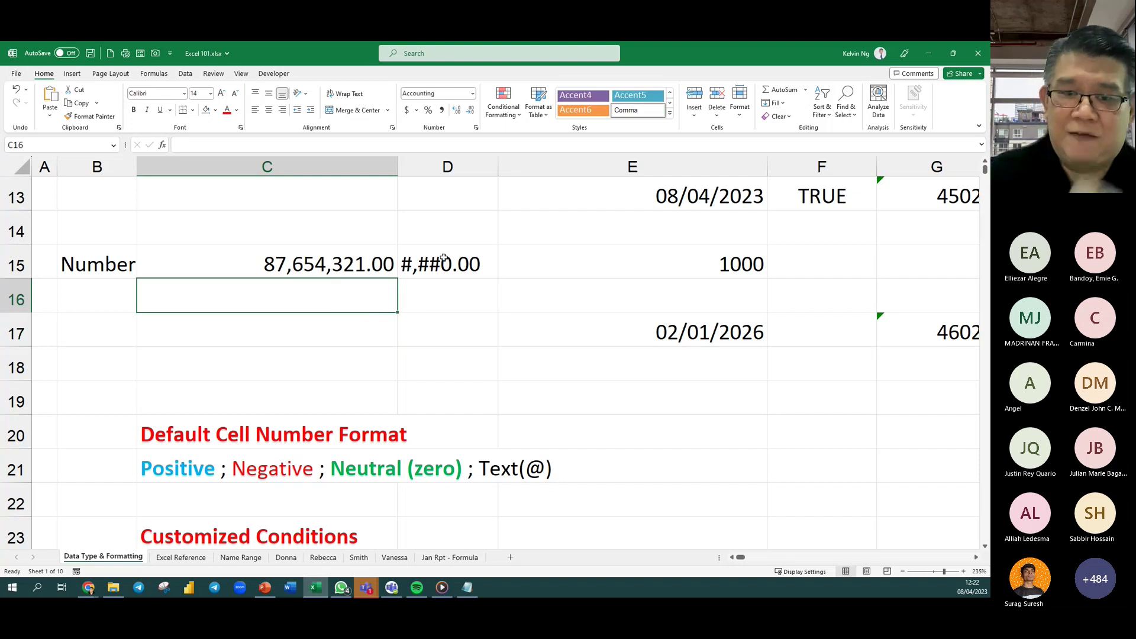
{"action": "left_click", "coordinate": [779, 117]}
{"action": "left_click", "coordinate": [792, 131]}
{"action": "left_click", "coordinate": [521, 366]}
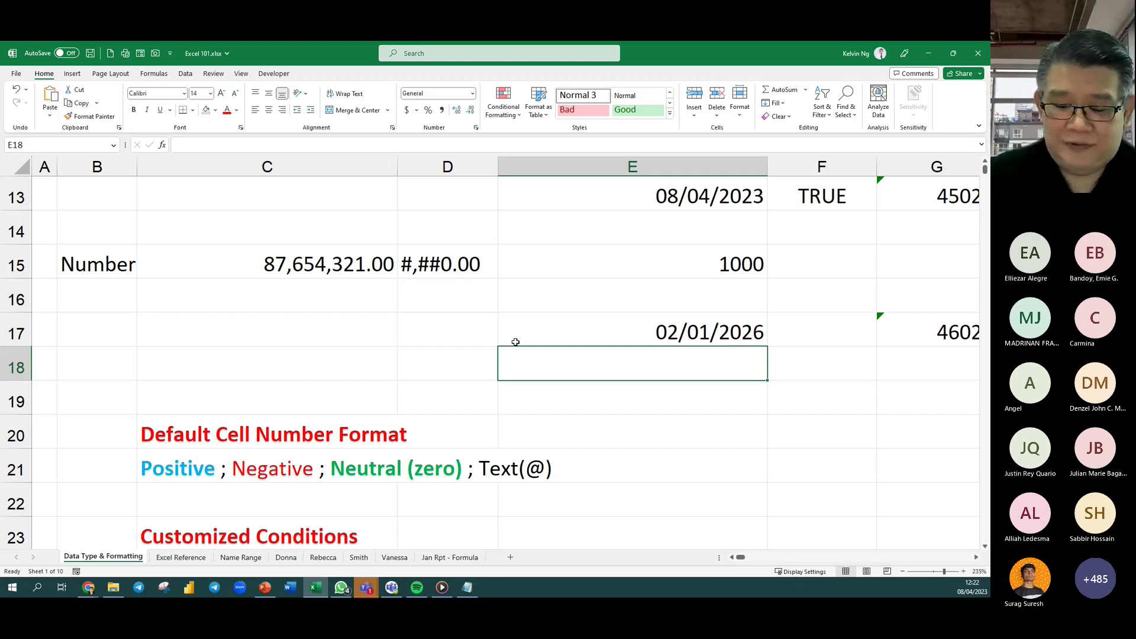
Replace the format code in cell D15 with the text 87.7M.
{"action": "left_click", "coordinate": [424, 261]}
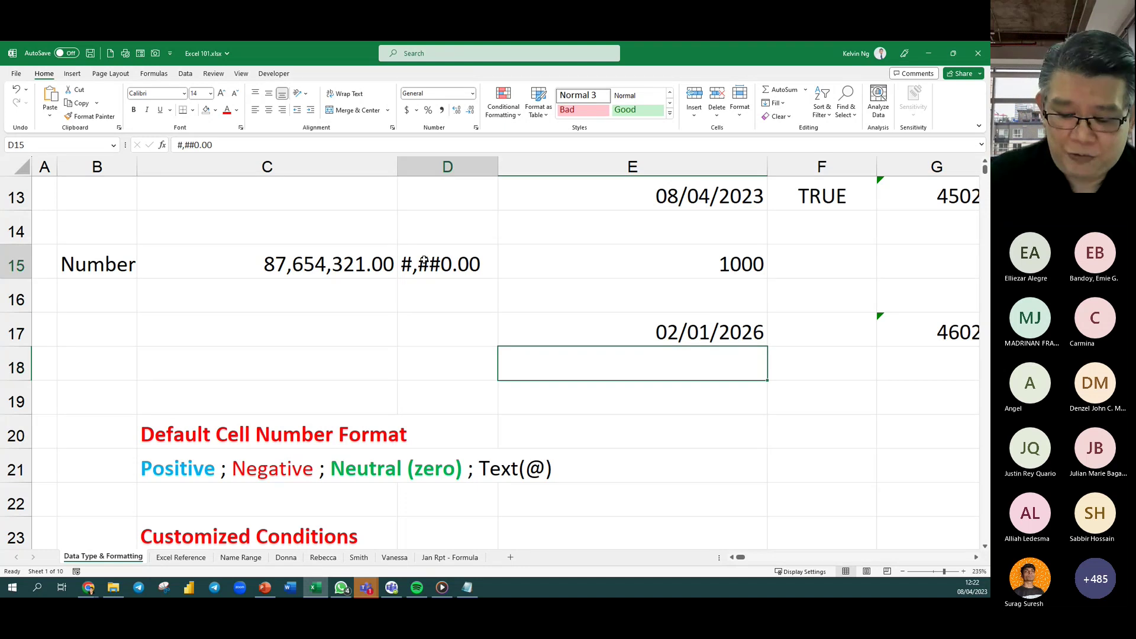
{"action": "key", "text": "Delete"}
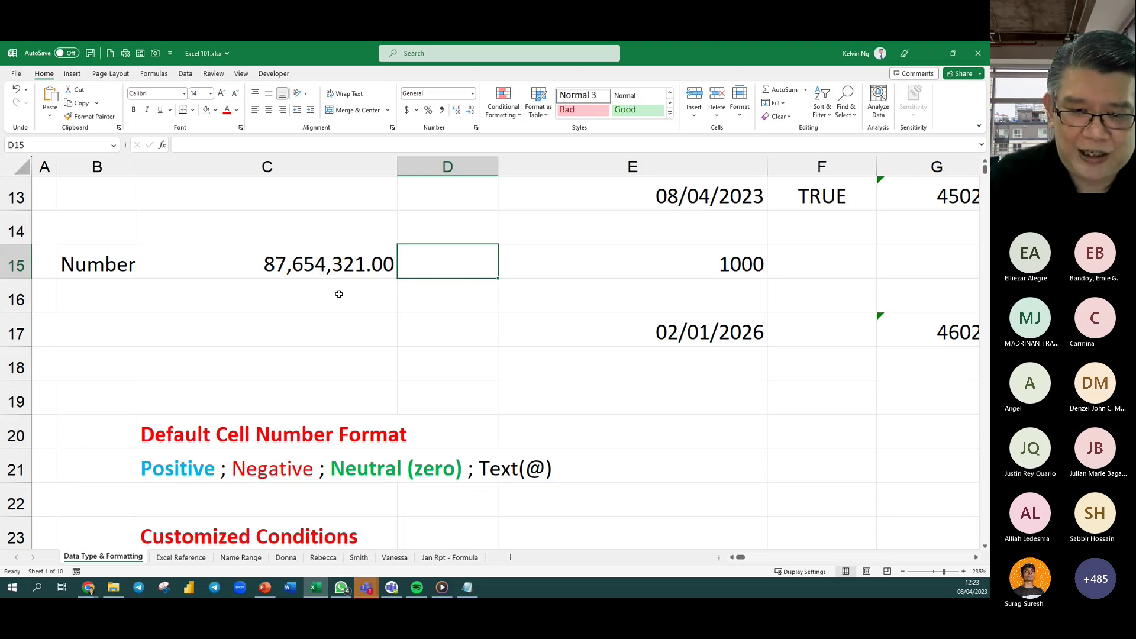
{"action": "type", "text": "87.7"}
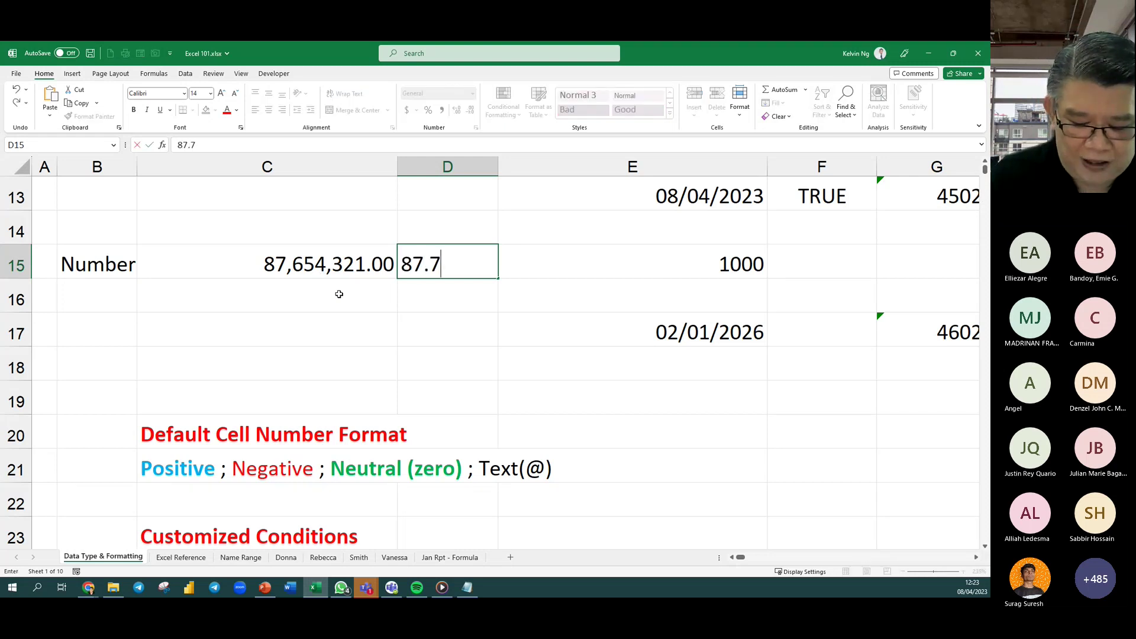
{"action": "type", "text": "M"}
{"action": "left_click", "coordinate": [537, 370]}
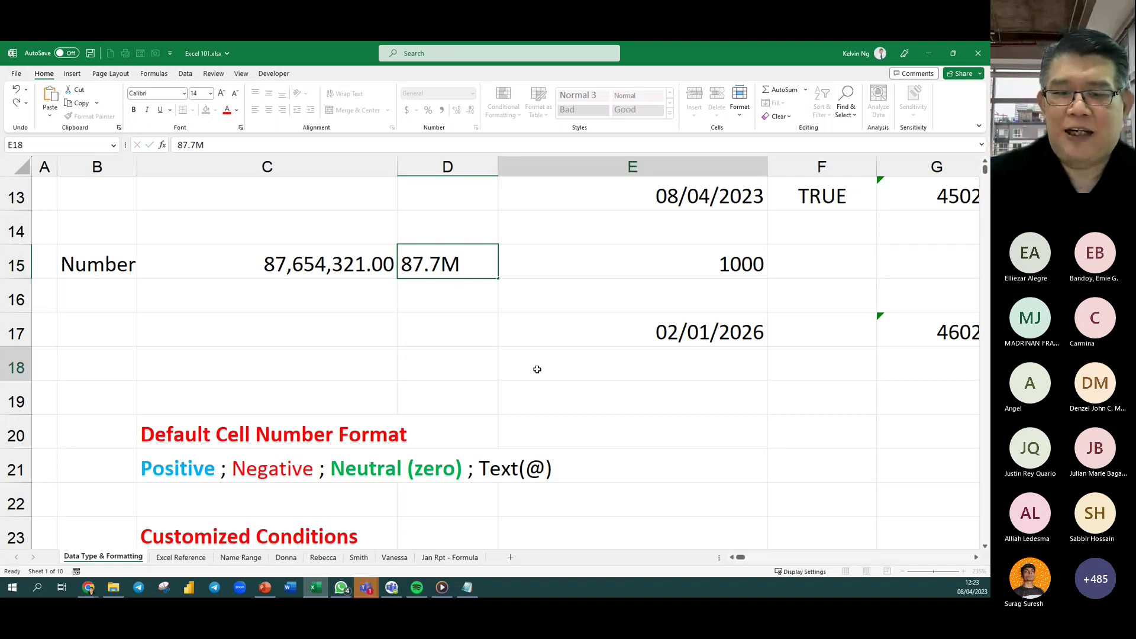
Draw a red arrow from C15 to D15, underline 87.7M, mark its left edge with a vertical line, and exit the annotation.
{"action": "left_click", "coordinate": [330, 274]}
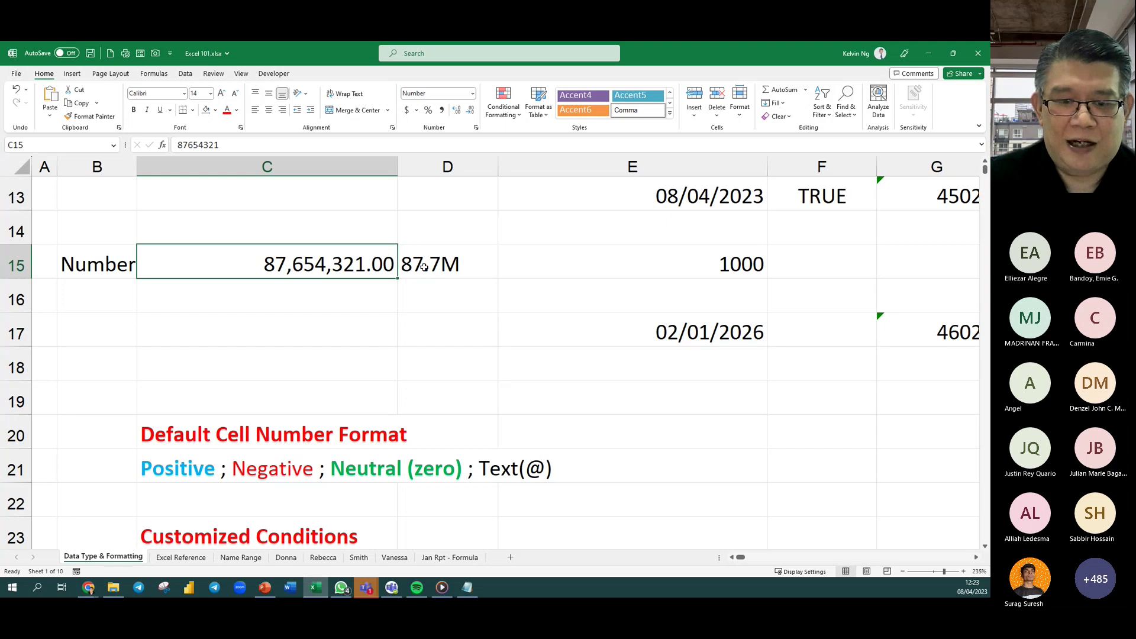
{"action": "key", "text": "ctrl+2"}
{"action": "mouse_move", "coordinate": [317, 252]}
{"action": "left_mouse_down"}
{"action": "mouse_move", "coordinate": [371, 206]}
{"action": "mouse_move", "coordinate": [413, 222]}
{"action": "mouse_move", "coordinate": [419, 245]}
{"action": "mouse_move", "coordinate": [425, 234]}
{"action": "left_mouse_up"}
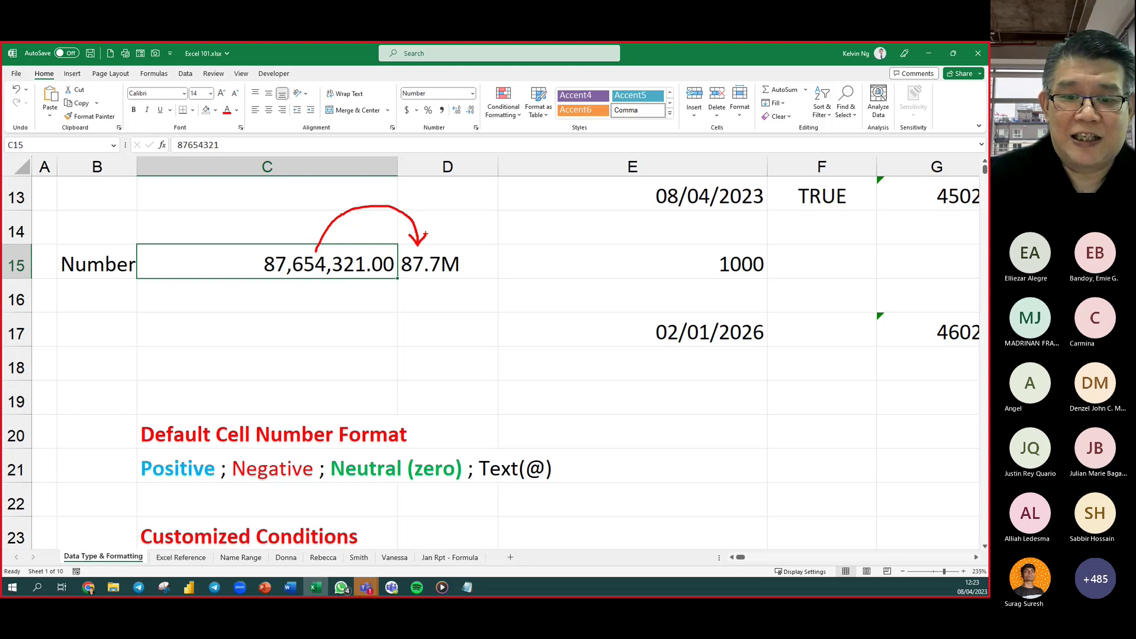
{"action": "left_click_drag", "start_coordinate": [408, 275], "coordinate": [455, 282]}
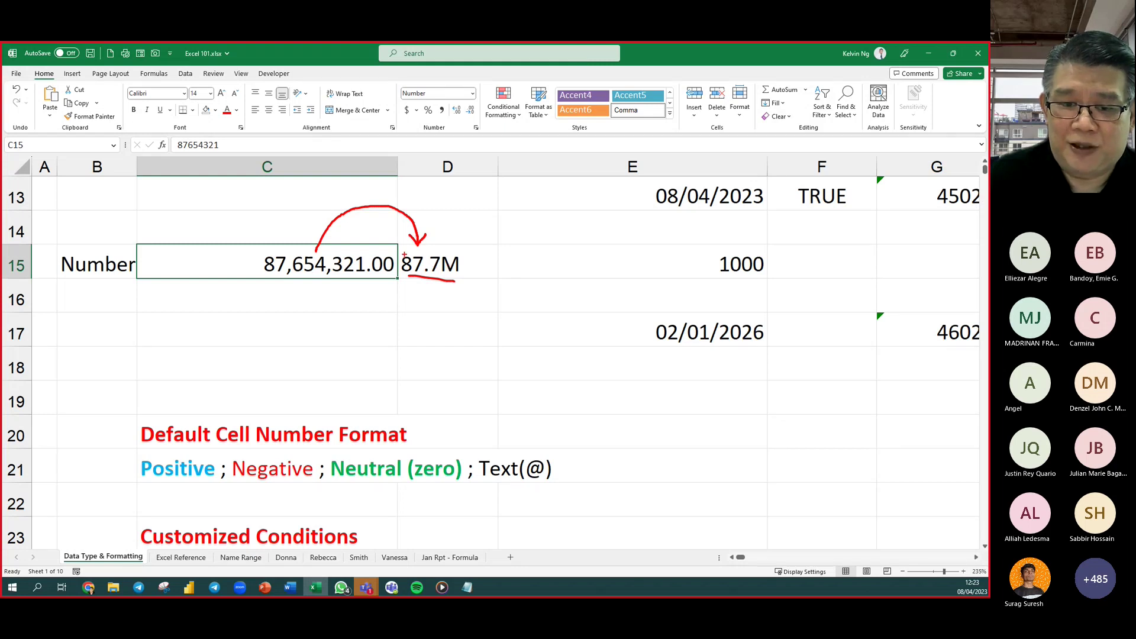
{"action": "left_click_drag", "start_coordinate": [400, 242], "coordinate": [401, 282]}
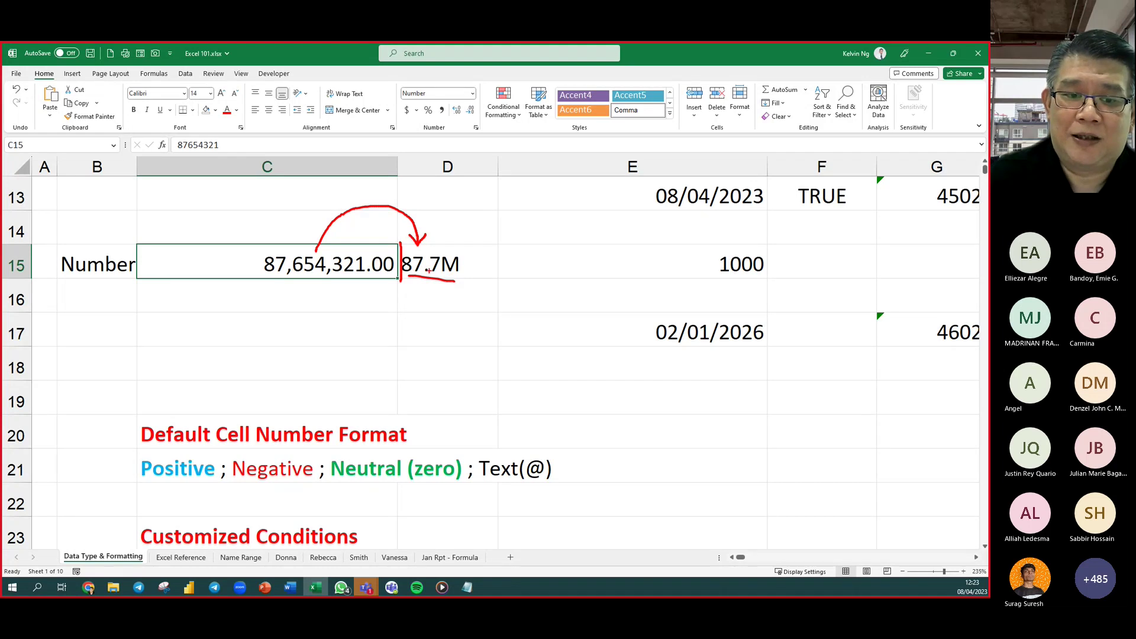
{"action": "key", "text": "Escape"}
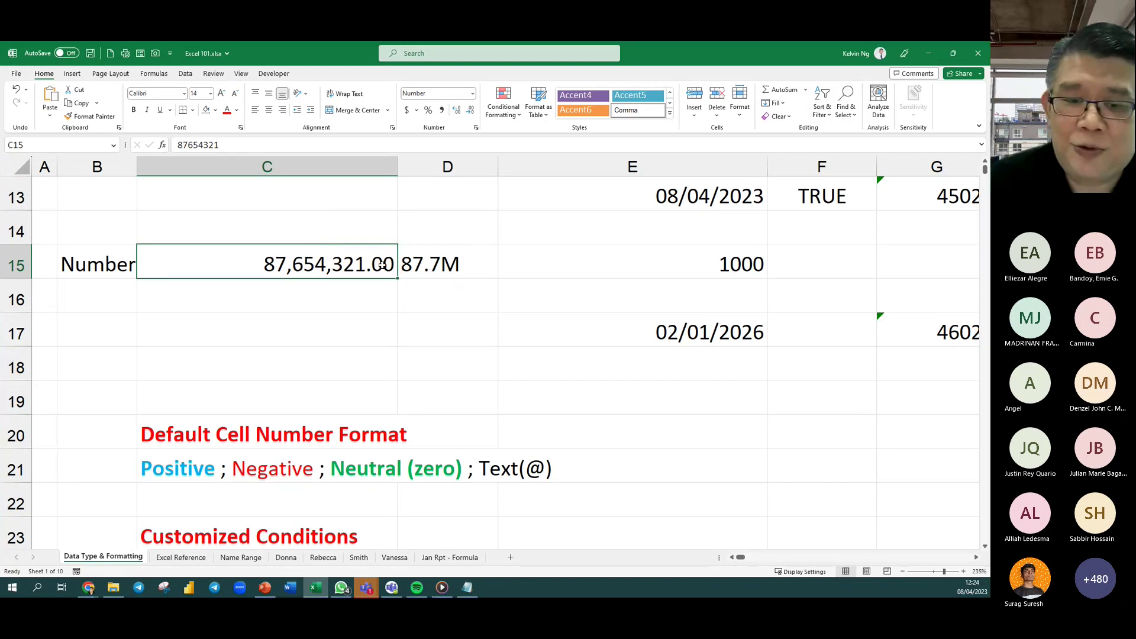
Open the cell format settings for C15, switch to the Custom category, and underline the decimal digit of 87.7M in D15.
{"action": "right_click", "coordinate": [333, 267]}
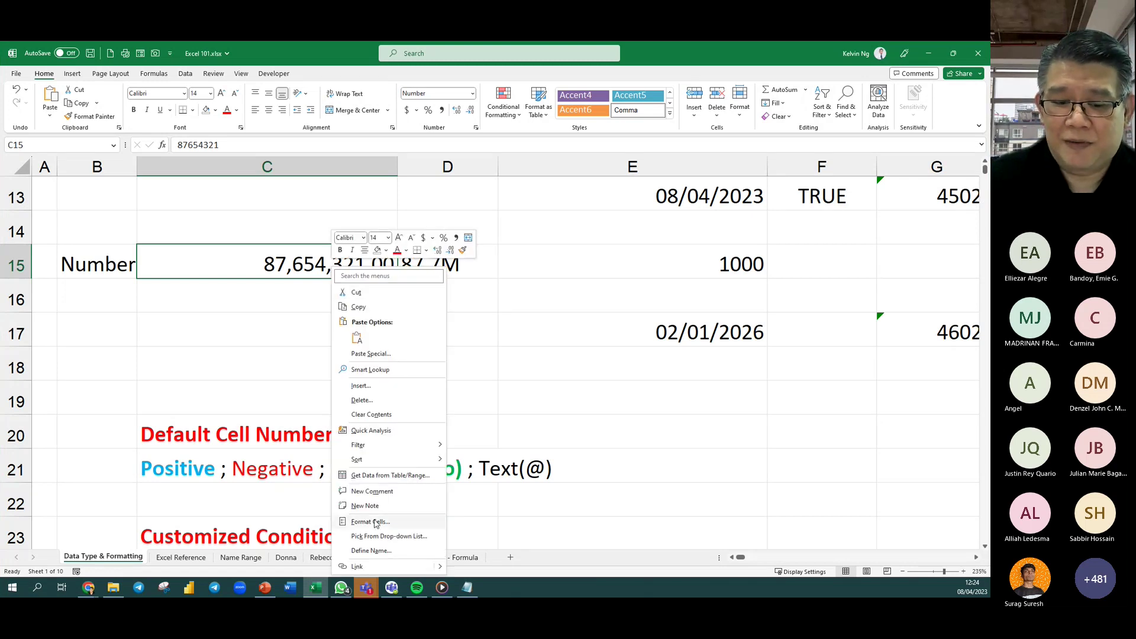
{"action": "left_click", "coordinate": [377, 524]}
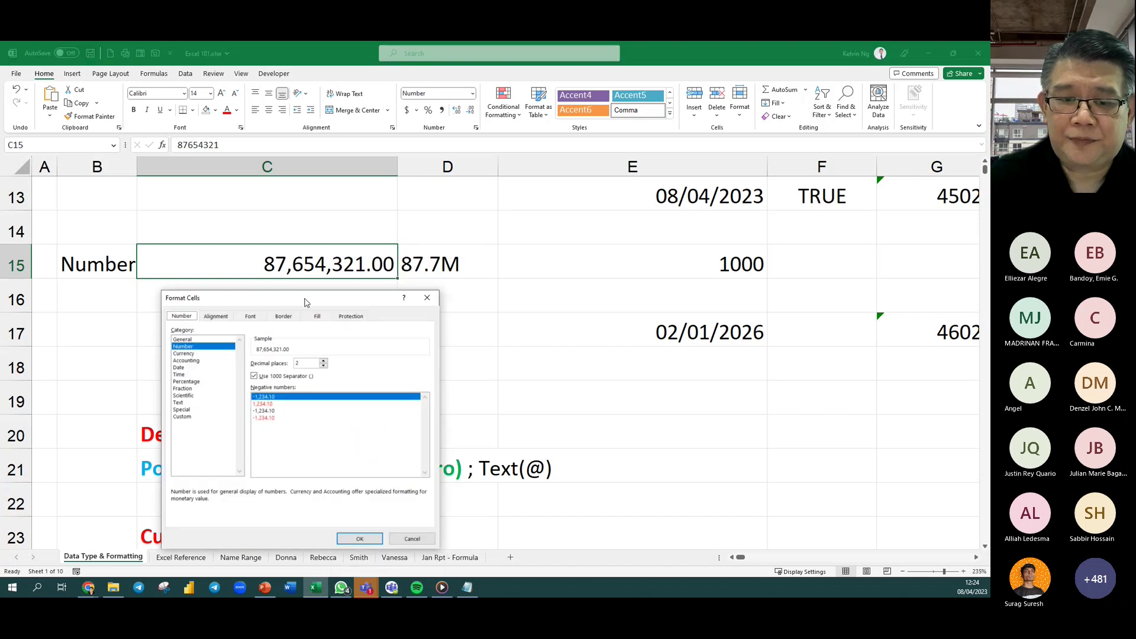
{"action": "left_click_drag", "start_coordinate": [303, 298], "coordinate": [600, 146]}
{"action": "left_click", "coordinate": [476, 261]}
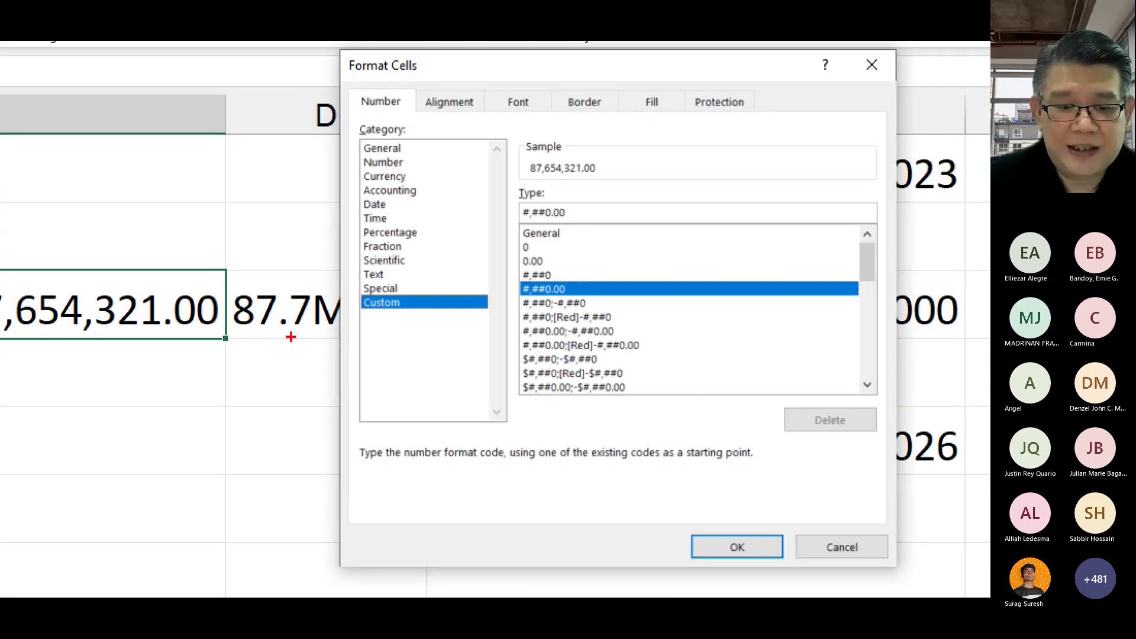
{"action": "left_click_drag", "start_coordinate": [293, 335], "coordinate": [309, 335]}
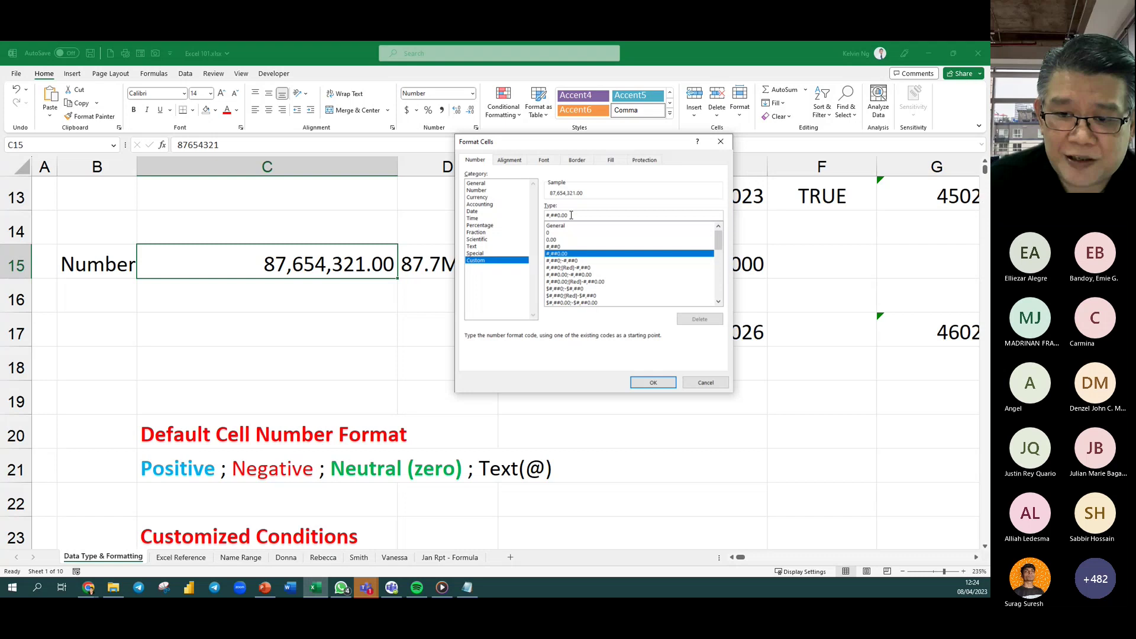
Set C15's custom format code to #,##0.0,,"M", copy the code, and apply the format.
{"action": "left_click", "coordinate": [572, 215]}
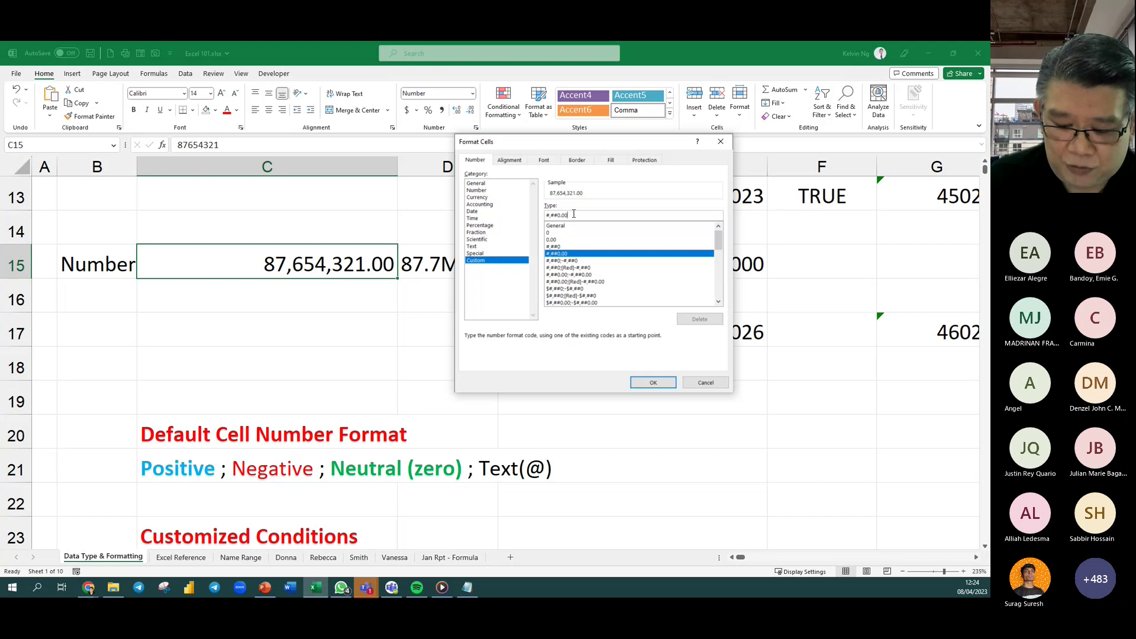
{"action": "key", "text": "BackSpace"}
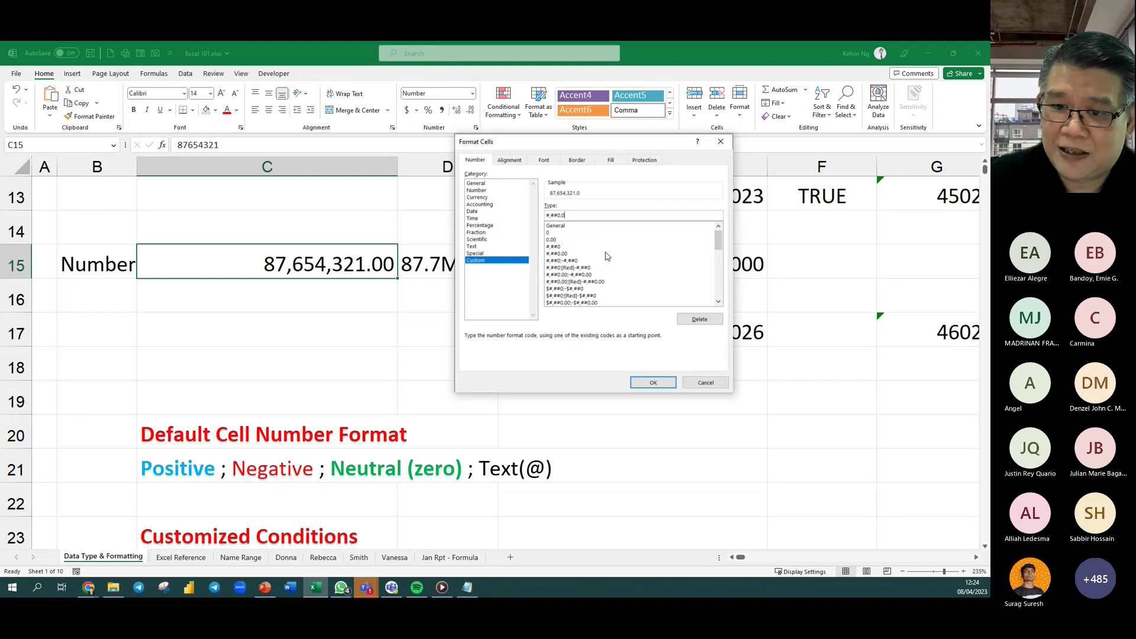
{"action": "type", "text": ","}
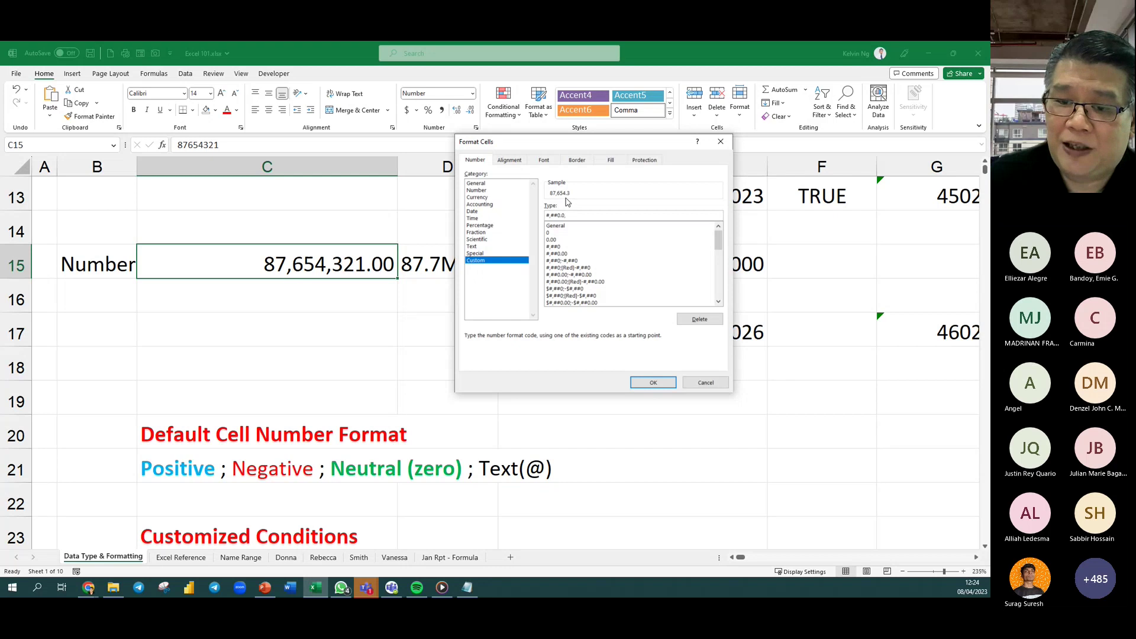
{"action": "type", "text": ","}
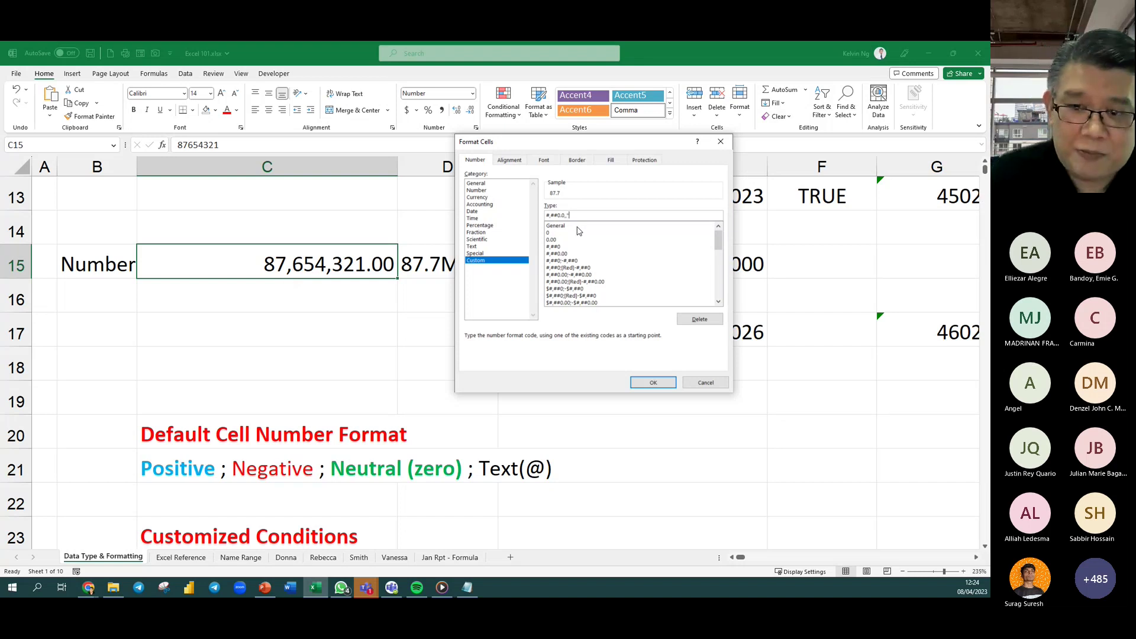
{"action": "type", "text": "M"}
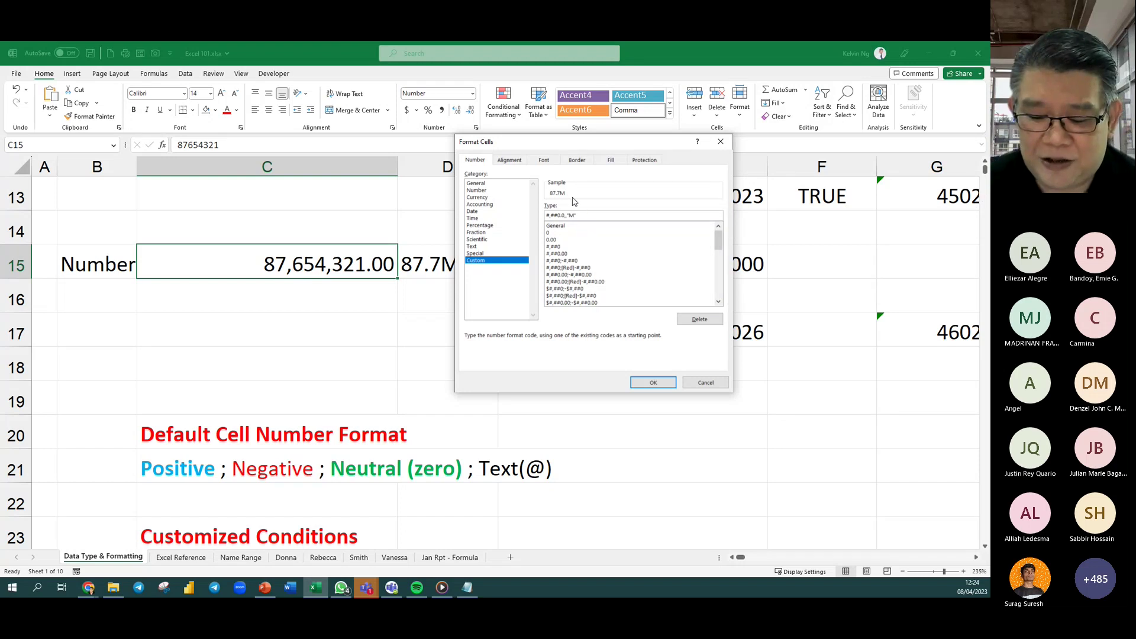
{"action": "double_click", "coordinate": [591, 218]}
{"action": "key", "text": "ctrl+c"}
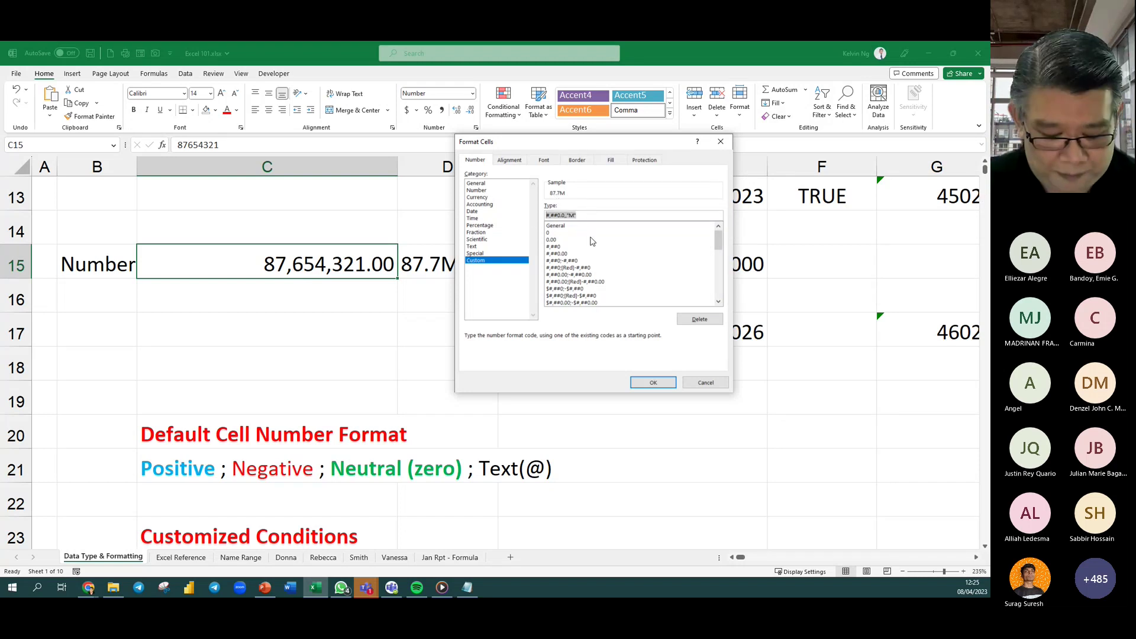
{"action": "left_click", "coordinate": [654, 383]}
Paste the format code #,##0.0,,"M" as text into cell C16 and align it right.
{"action": "left_click", "coordinate": [348, 303]}
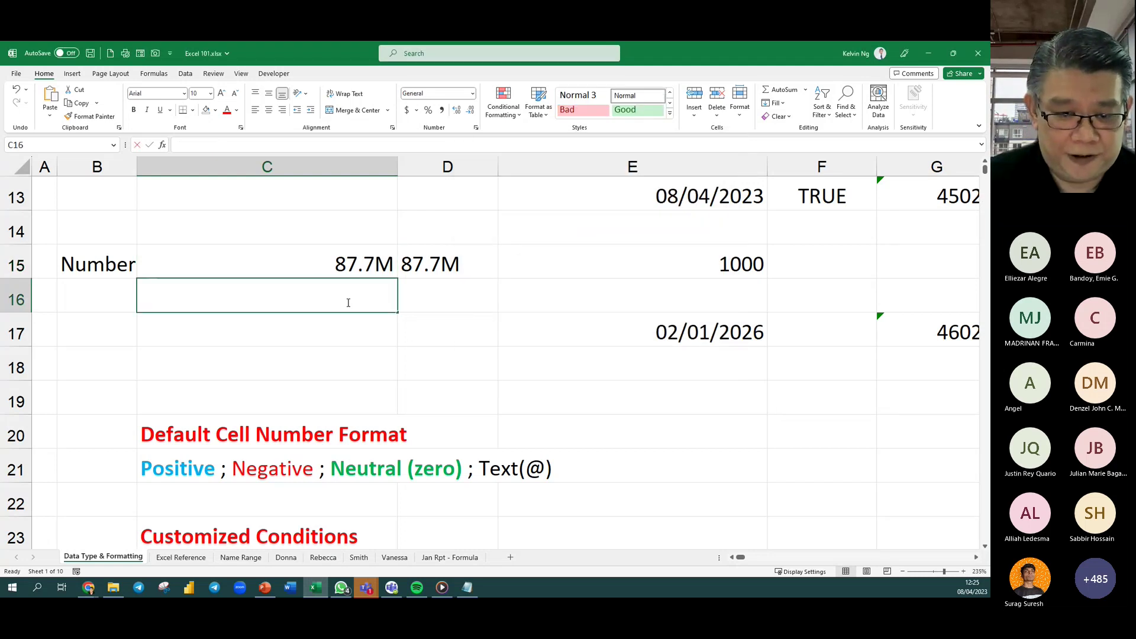
{"action": "double_click", "coordinate": [348, 302]}
{"action": "key", "text": "ctrl+v"}
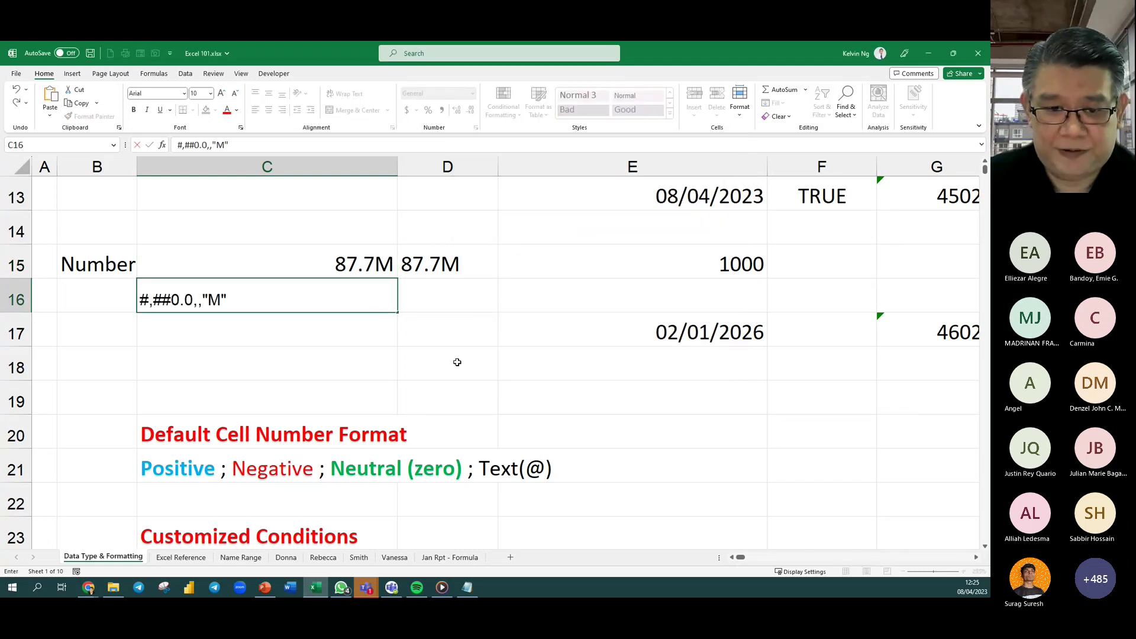
{"action": "key", "text": "Return"}
{"action": "left_click", "coordinate": [357, 287]}
{"action": "key", "text": "alt+h"}
{"action": "key", "text": "a"}
{"action": "key", "text": "r"}
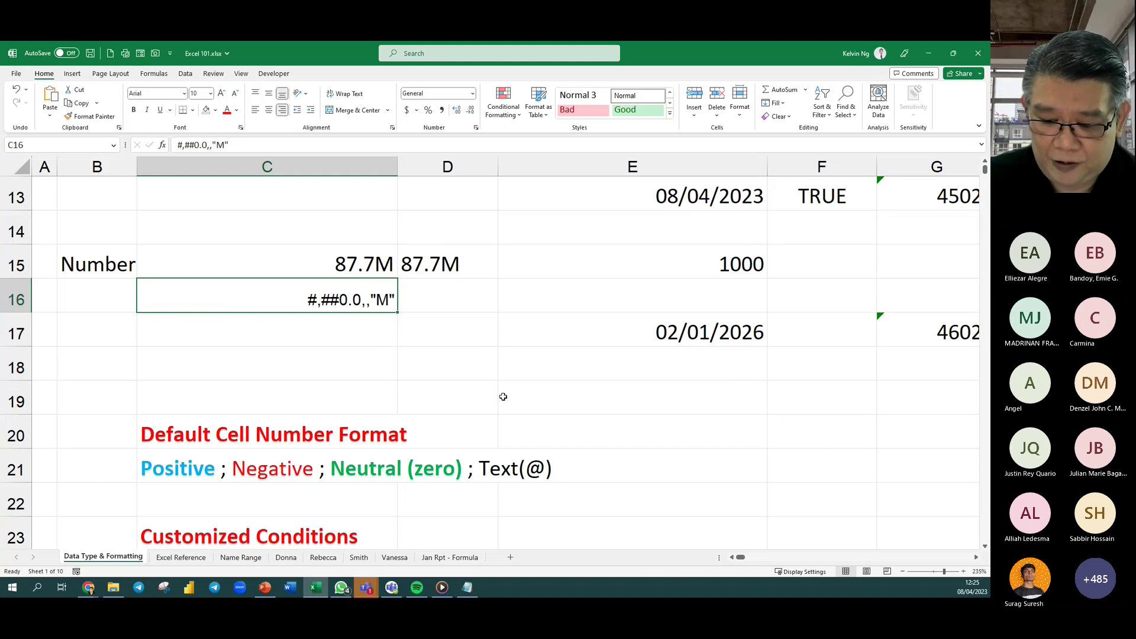
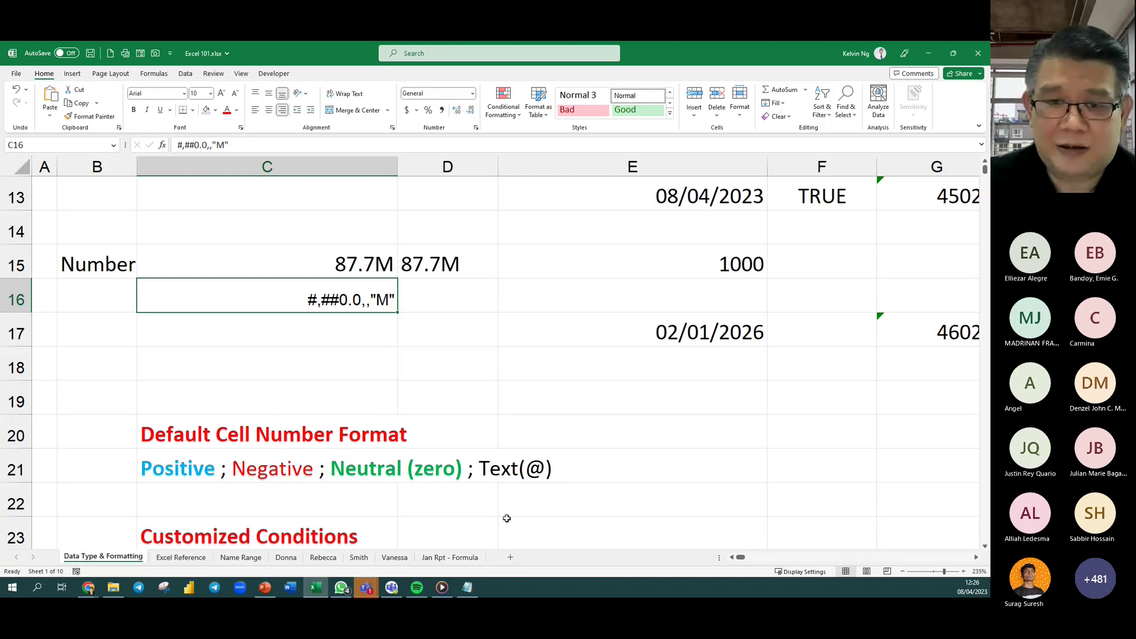
Draw a red arc linking C15 to D15 and a vertical line along C15's right edge, and exit the annotation.
{"action": "left_click", "coordinate": [332, 349]}
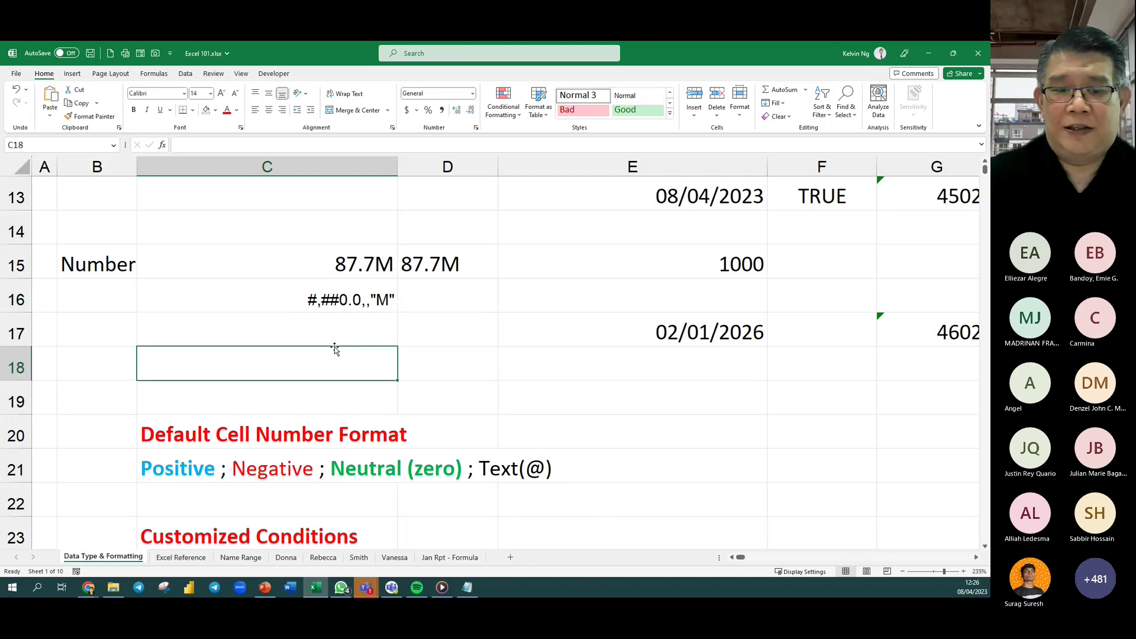
{"action": "left_click", "coordinate": [371, 270]}
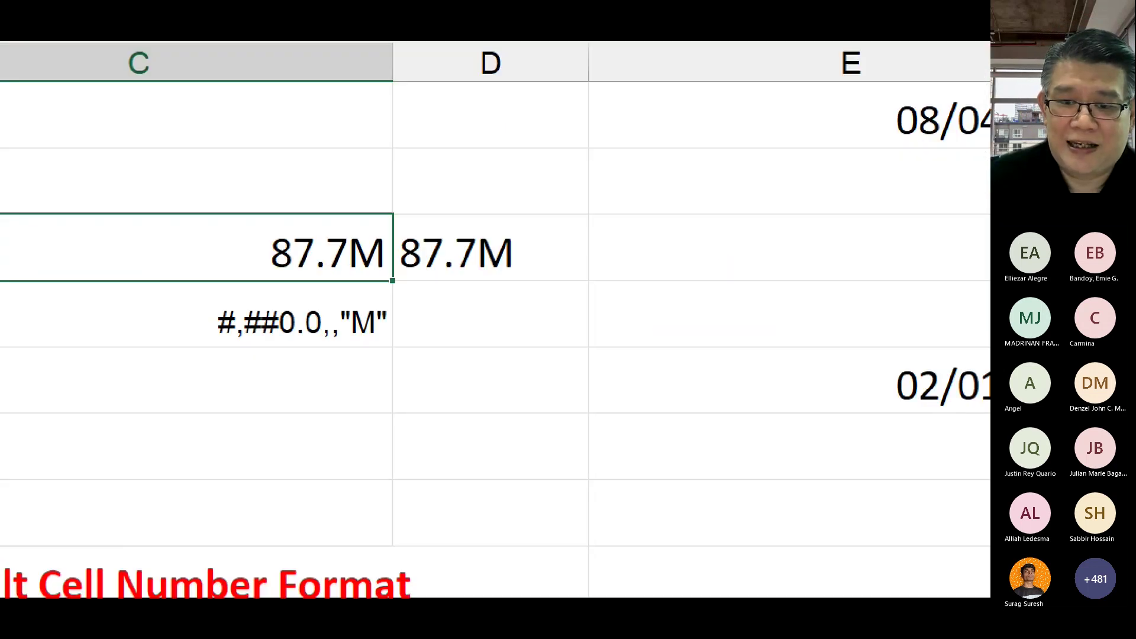
{"action": "mouse_move", "coordinate": [347, 217]}
{"action": "left_mouse_down"}
{"action": "mouse_move", "coordinate": [380, 183]}
{"action": "mouse_move", "coordinate": [457, 235]}
{"action": "left_mouse_up"}
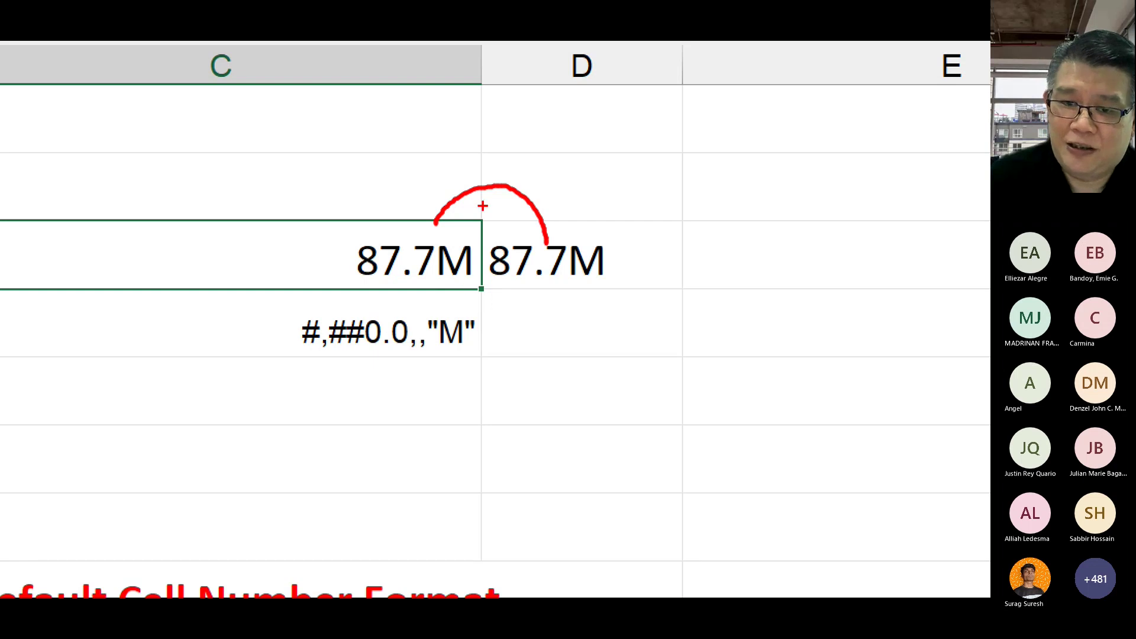
{"action": "left_click_drag", "start_coordinate": [479, 202], "coordinate": [477, 327]}
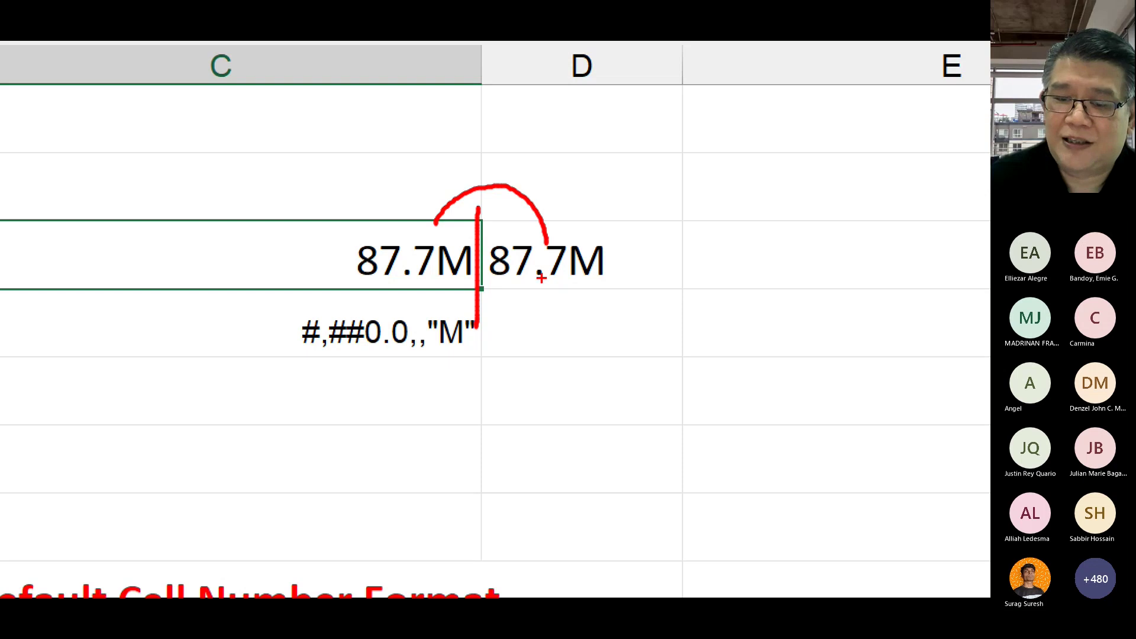
{"action": "key", "text": "Escape"}
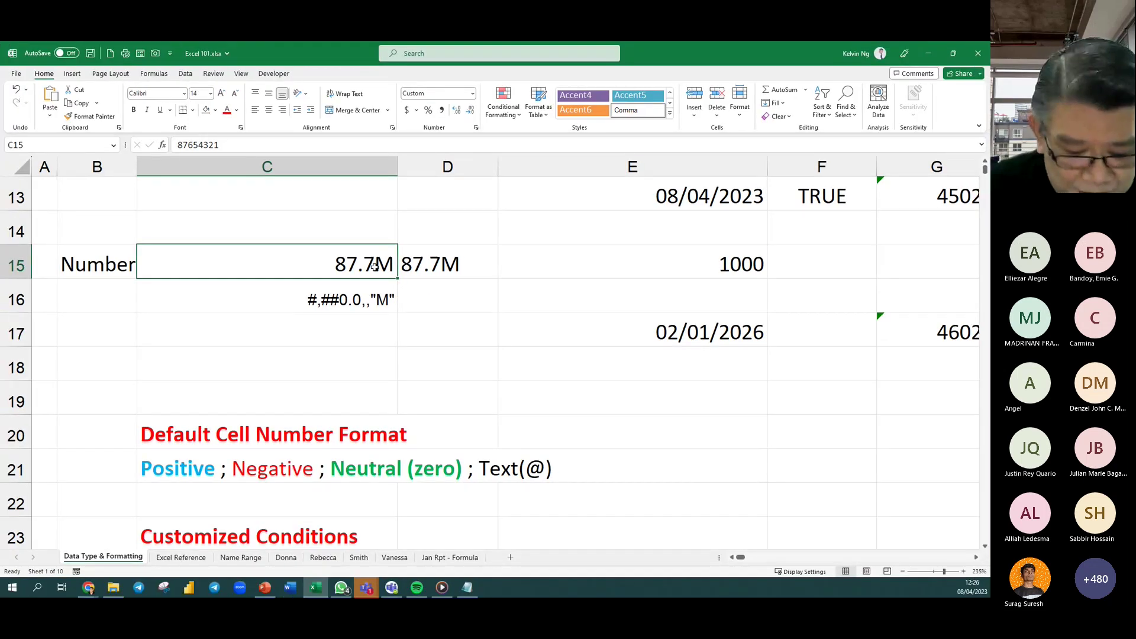
Box 87.7M in C15, draw a red arrow from it to 87654321 in the formula bar, and exit the annotation.
{"action": "key", "text": "ctrl+1"}
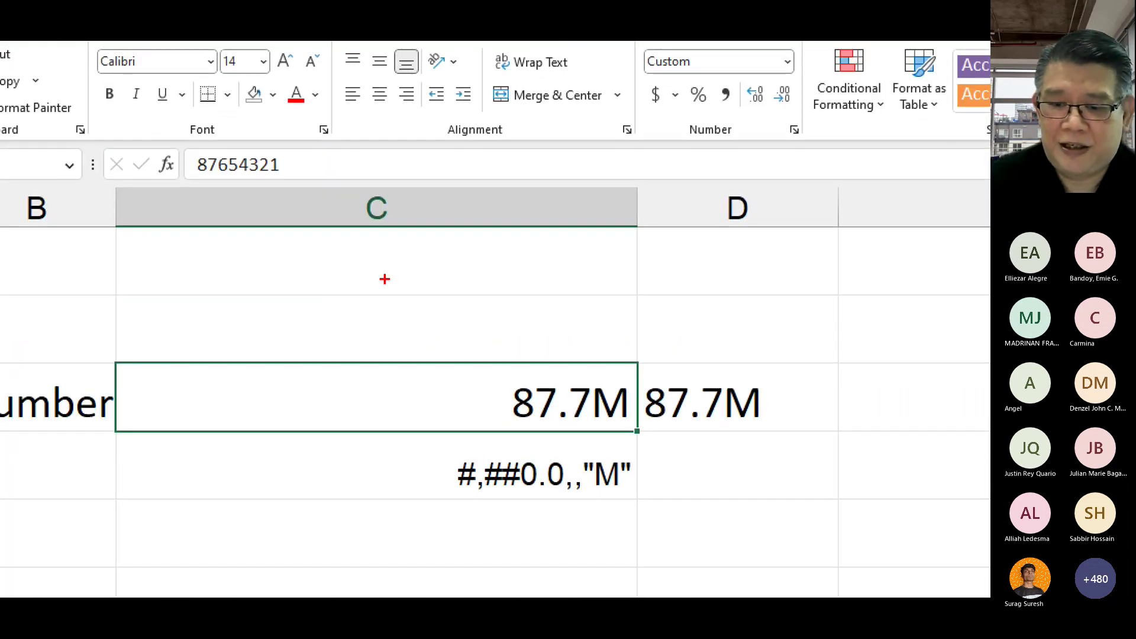
{"action": "left_click_drag", "start_coordinate": [649, 365], "coordinate": [484, 446]}
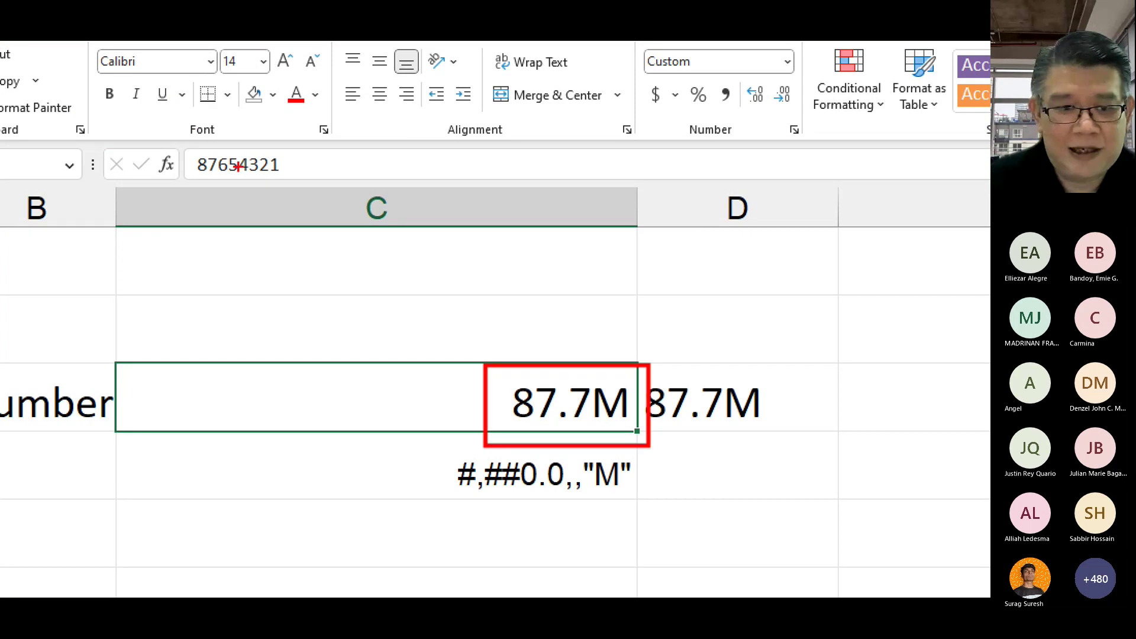
{"action": "mouse_move", "coordinate": [275, 177]}
{"action": "left_mouse_down"}
{"action": "mouse_move", "coordinate": [309, 236]}
{"action": "mouse_move", "coordinate": [492, 384]}
{"action": "left_mouse_up"}
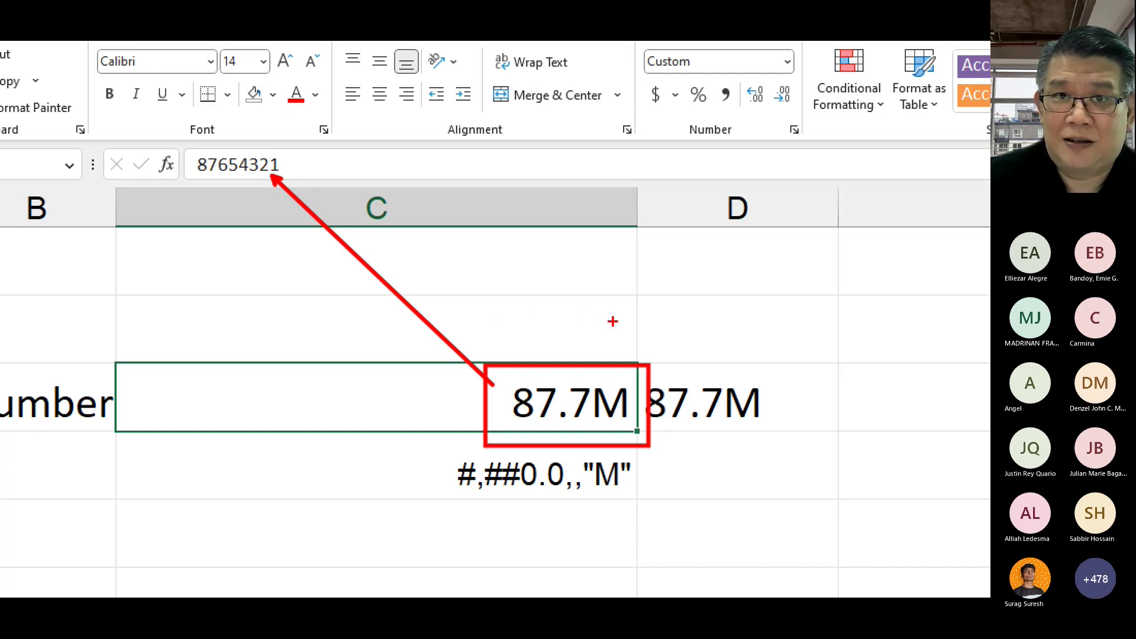
{"action": "key", "text": "Escape"}
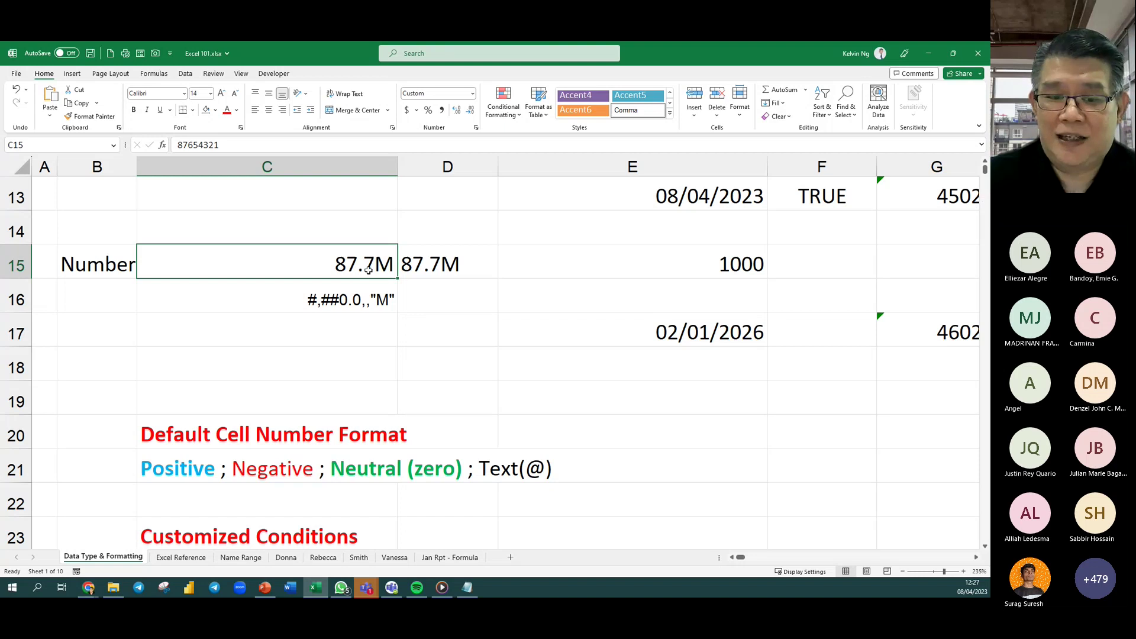
Examine the Default Cell Number Format and Customized Conditions syntax notes in rows 20 to 24, below the number example.
{"action": "scroll", "coordinate": [457, 357], "scroll_direction": "down", "scroll_amount": 1}
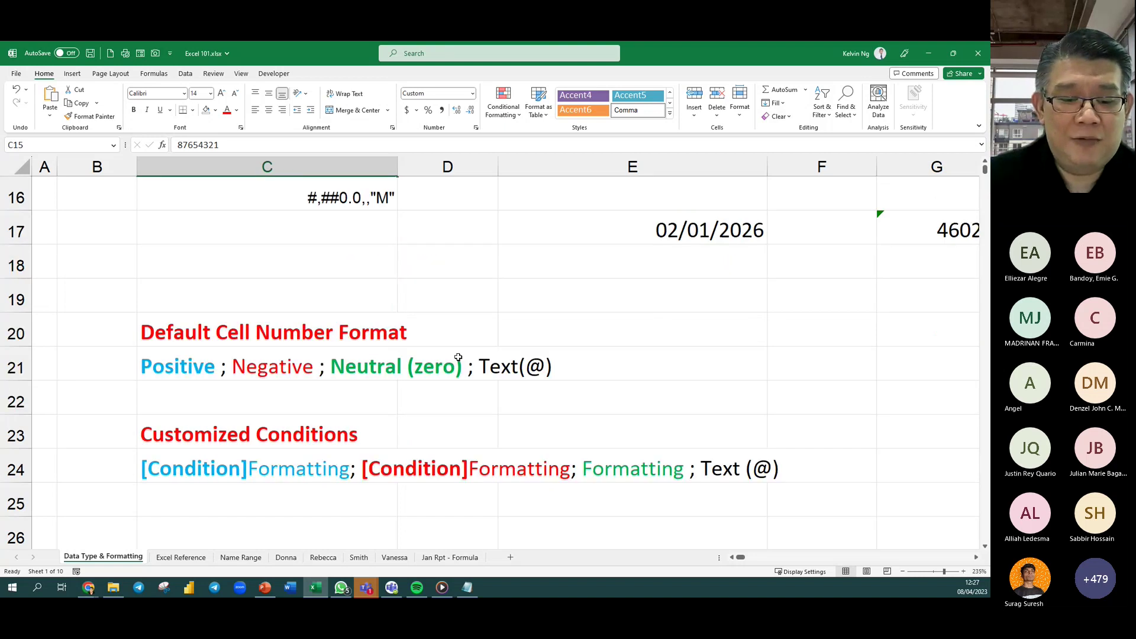
{"action": "scroll", "coordinate": [458, 357], "scroll_direction": "down", "scroll_amount": 2}
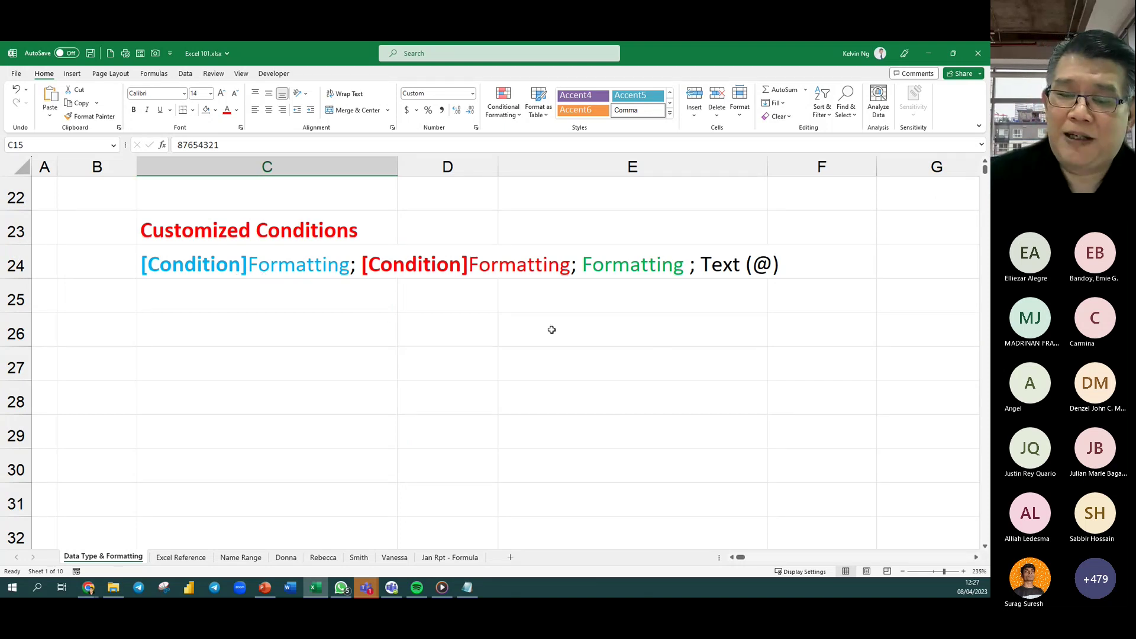
{"action": "scroll", "coordinate": [595, 336], "scroll_direction": "up", "scroll_amount": 2}
{"action": "scroll", "coordinate": [482, 316], "scroll_direction": "up", "scroll_amount": 2}
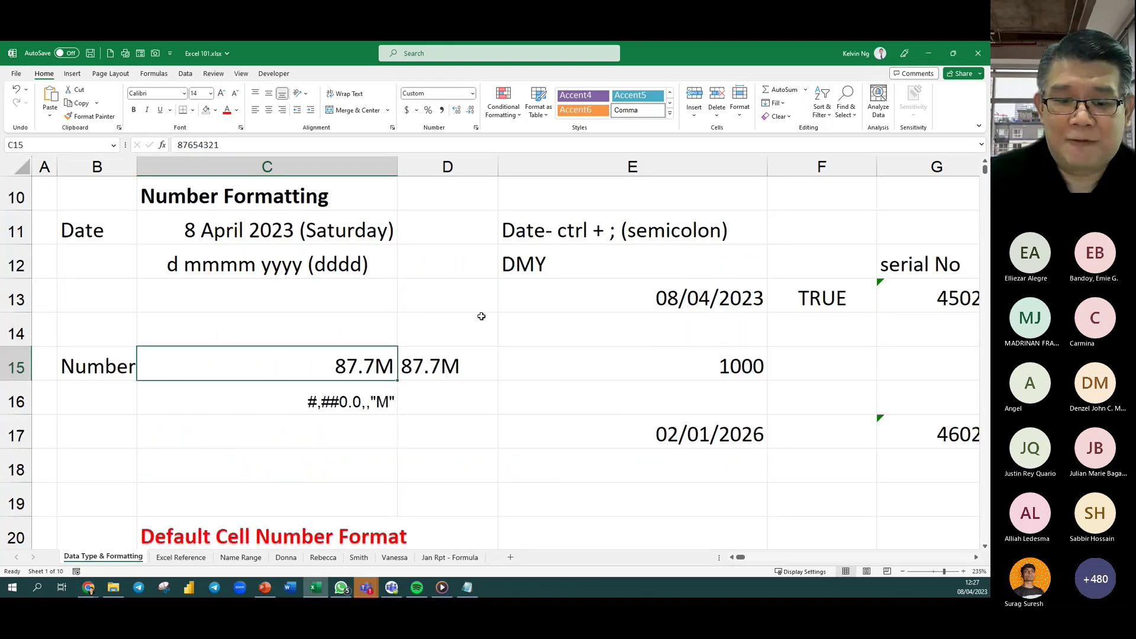
{"action": "scroll", "coordinate": [391, 402], "scroll_direction": "down", "scroll_amount": 2}
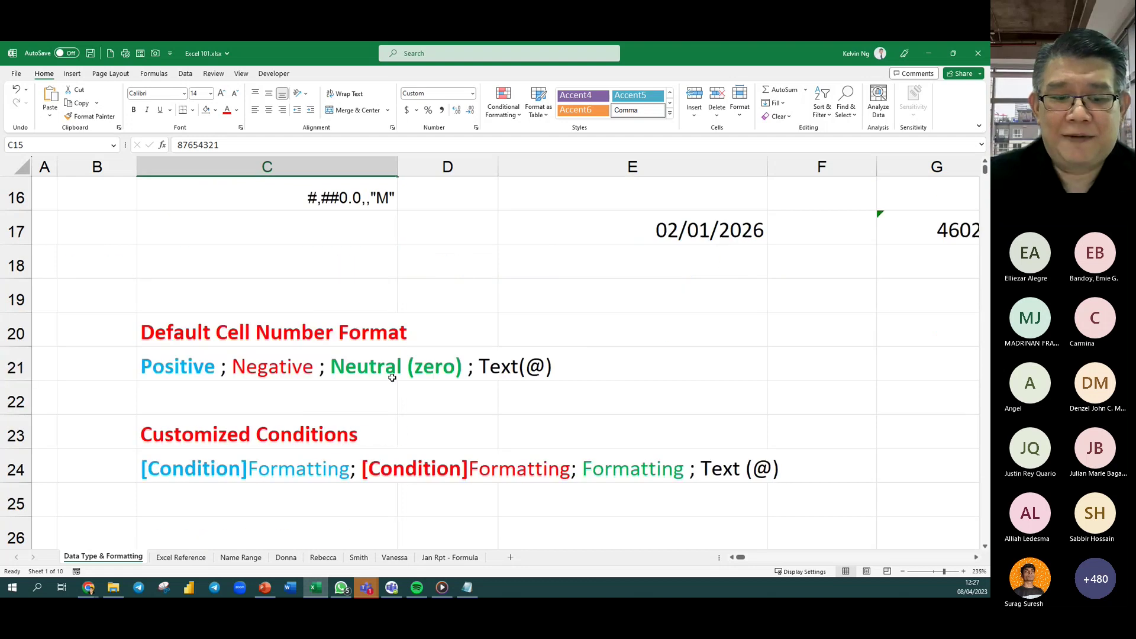
{"action": "left_click", "coordinate": [367, 197]}
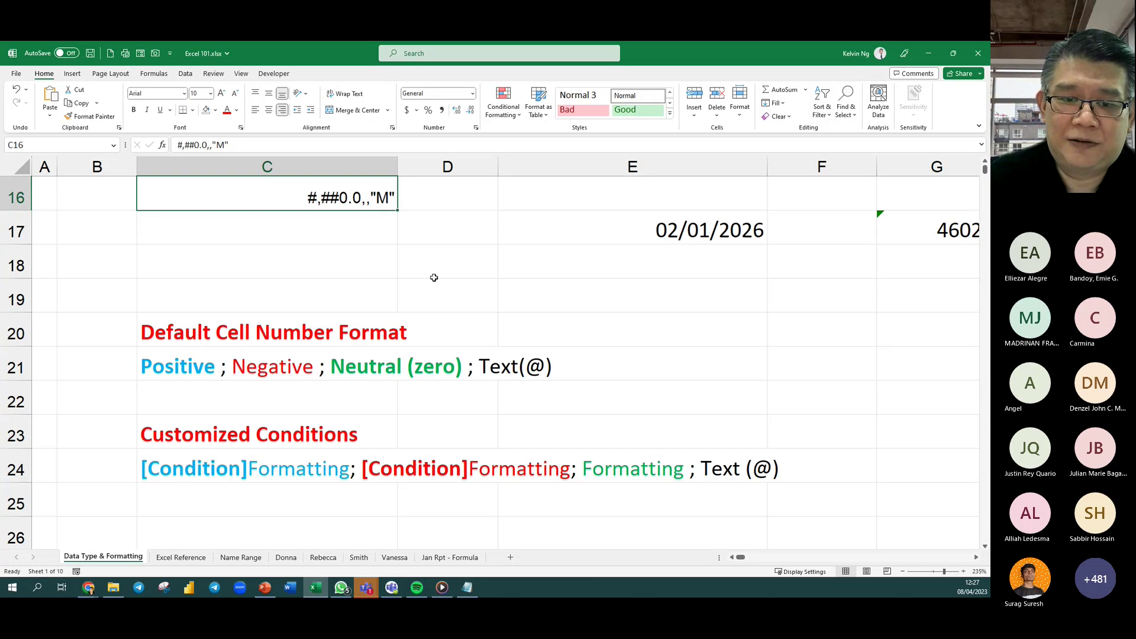
{"action": "left_click", "coordinate": [985, 162]}
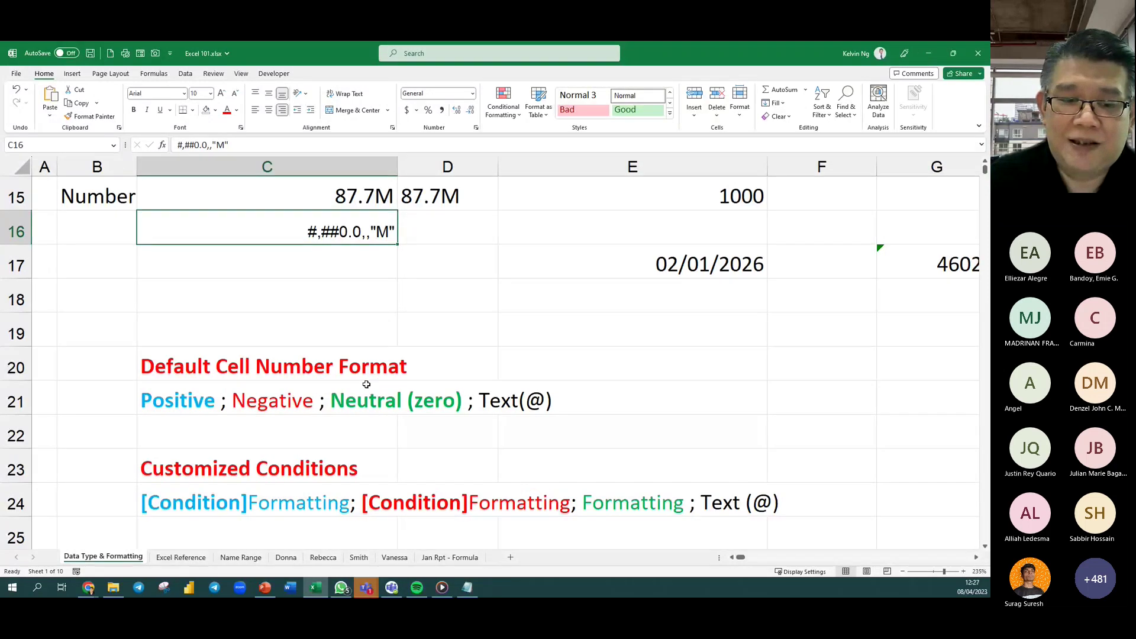
{"action": "left_click", "coordinate": [261, 302]}
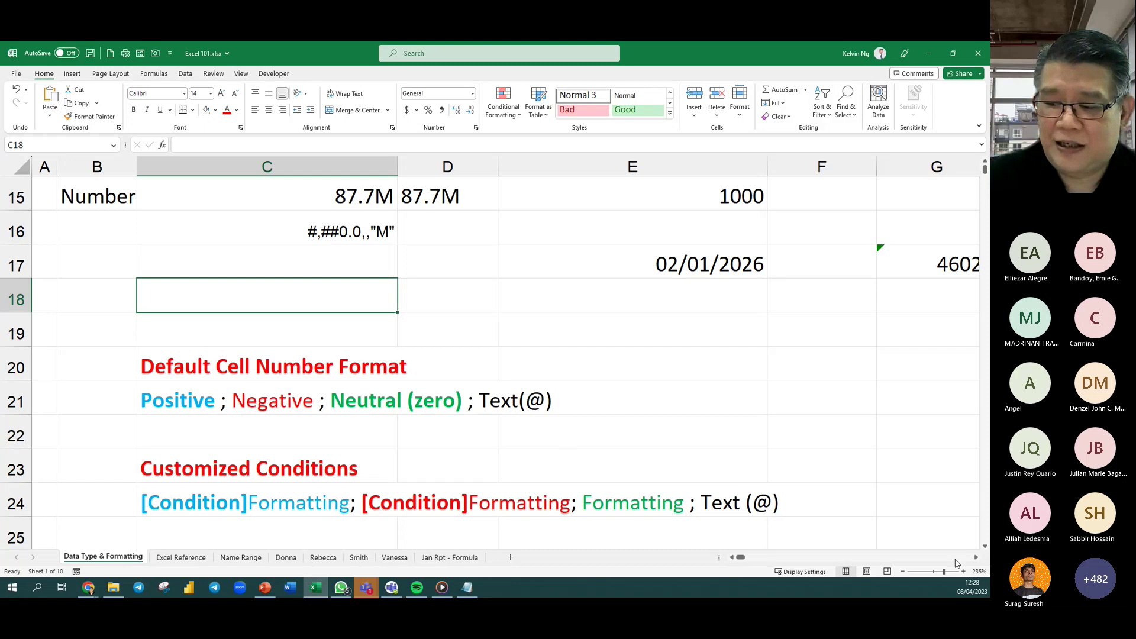
View the 2021 and 2022 product table with its Difference column and the color format codes beneath it.
{"action": "left_click", "coordinate": [977, 559]}
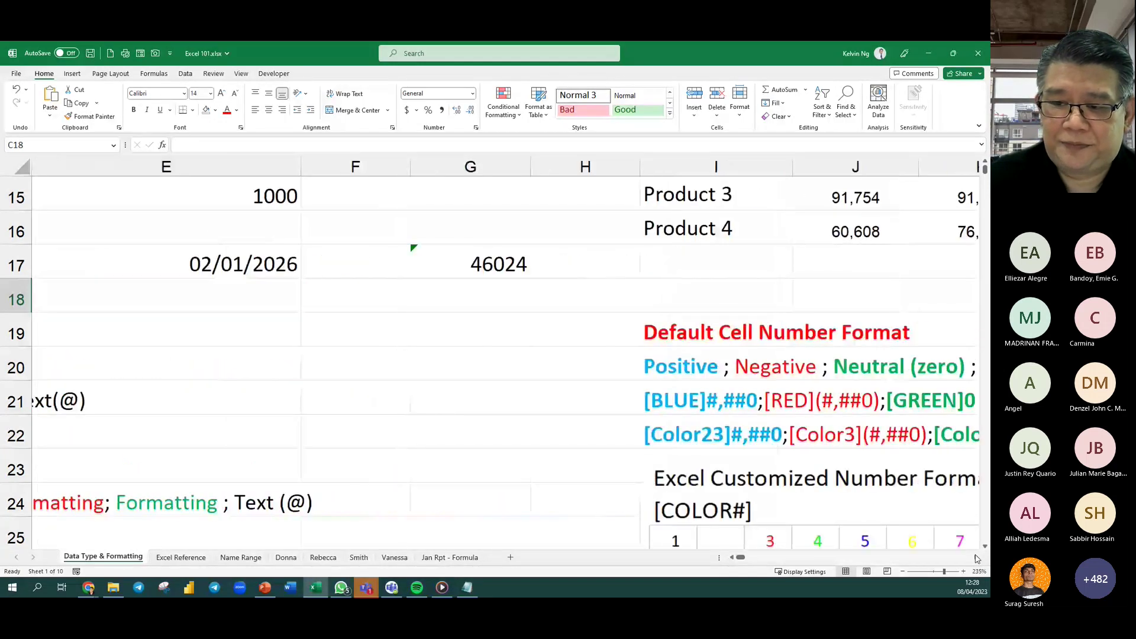
{"action": "scroll", "coordinate": [841, 461], "scroll_direction": "up", "scroll_amount": 2}
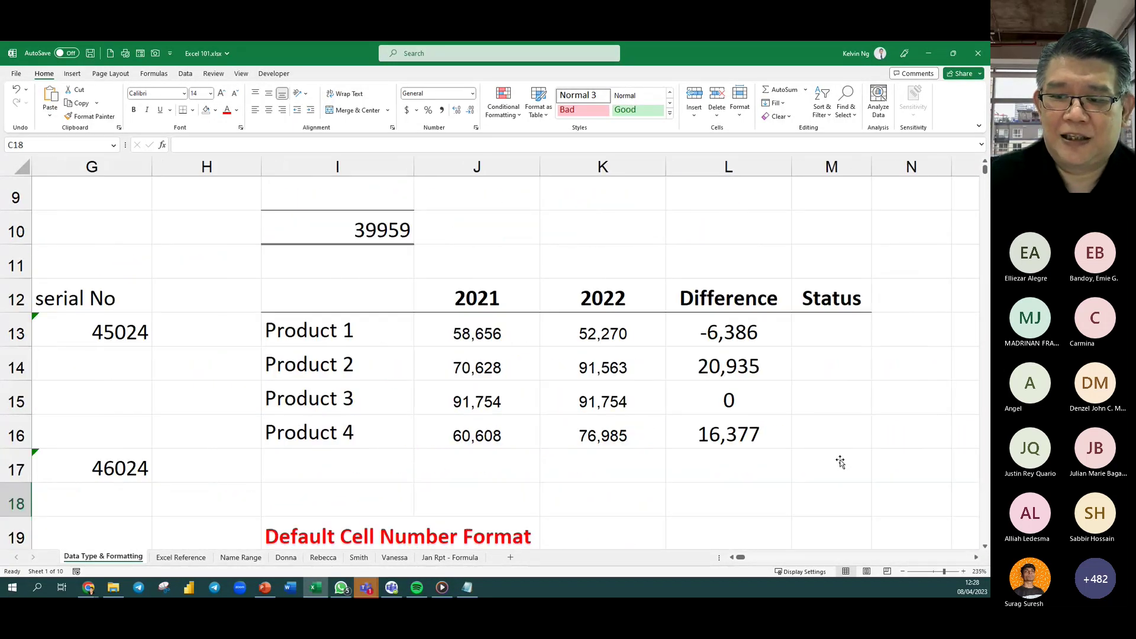
{"action": "scroll", "coordinate": [810, 495], "scroll_direction": "right", "scroll_amount": 3}
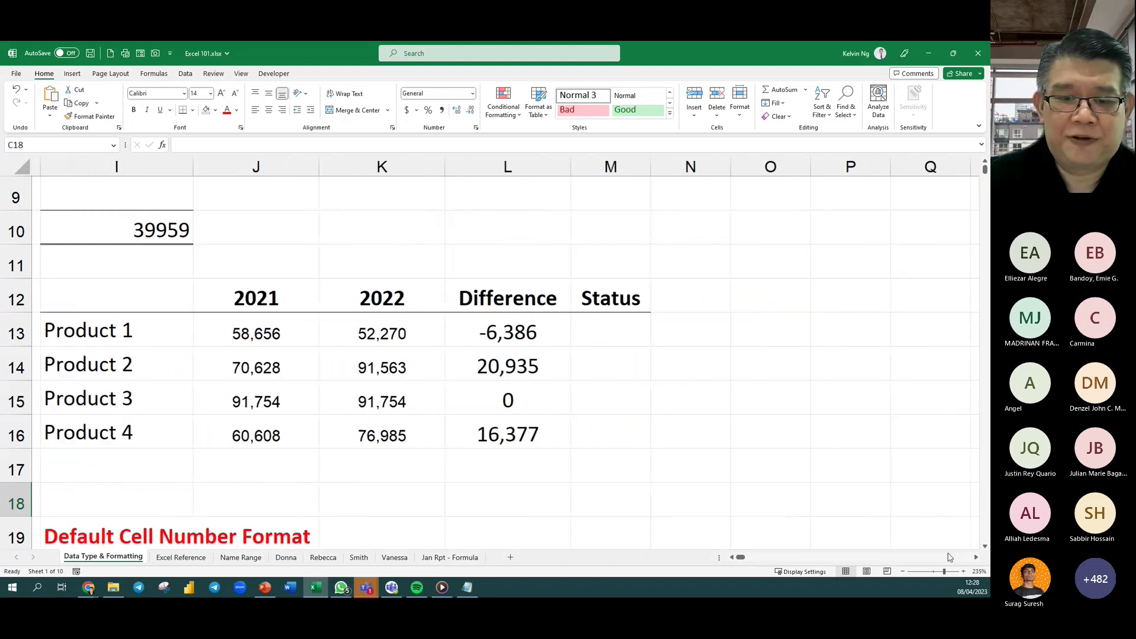
{"action": "scroll", "coordinate": [775, 502], "scroll_direction": "down", "scroll_amount": 1}
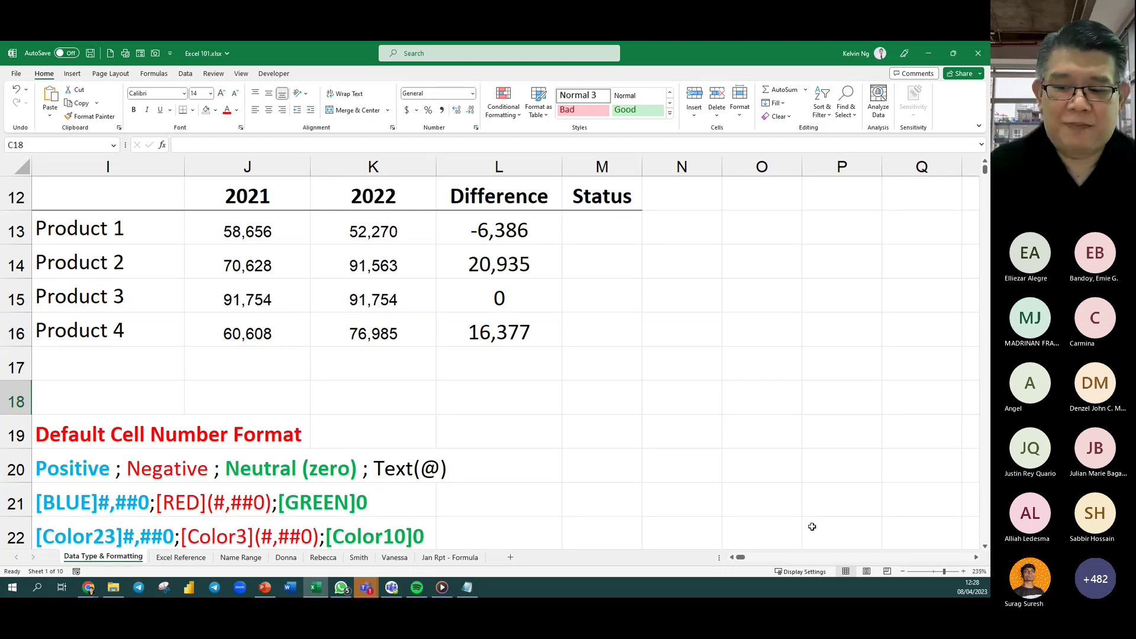
{"action": "left_click", "coordinate": [733, 557]}
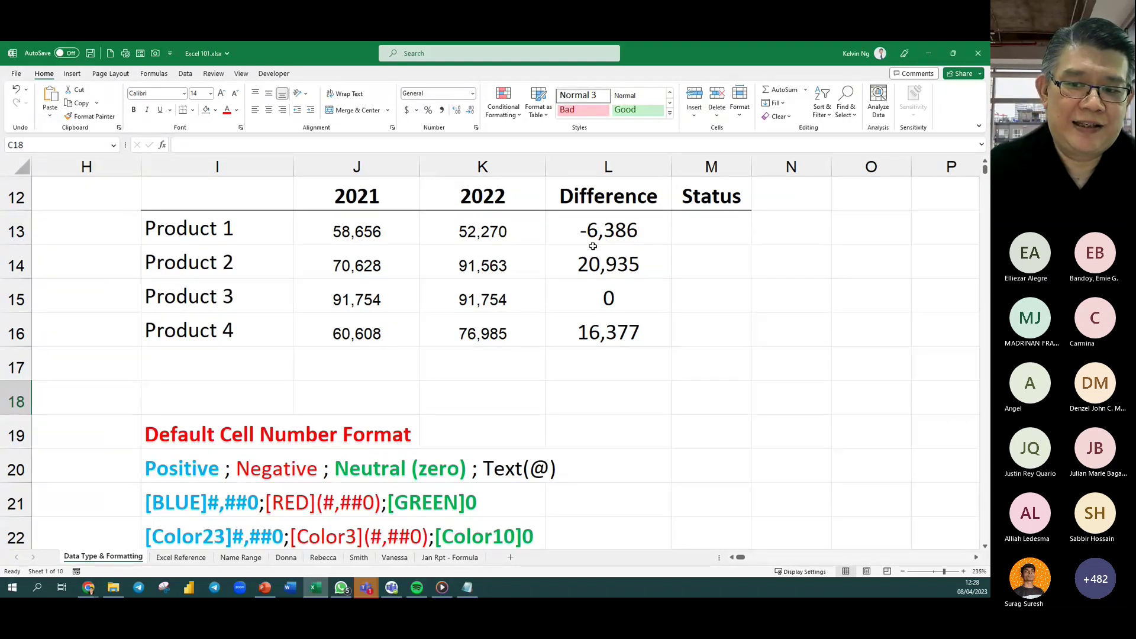
Check the Difference values for Products 1 to 4 in L13:L16 one by one.
{"action": "left_click", "coordinate": [628, 236]}
{"action": "left_click", "coordinate": [627, 265]}
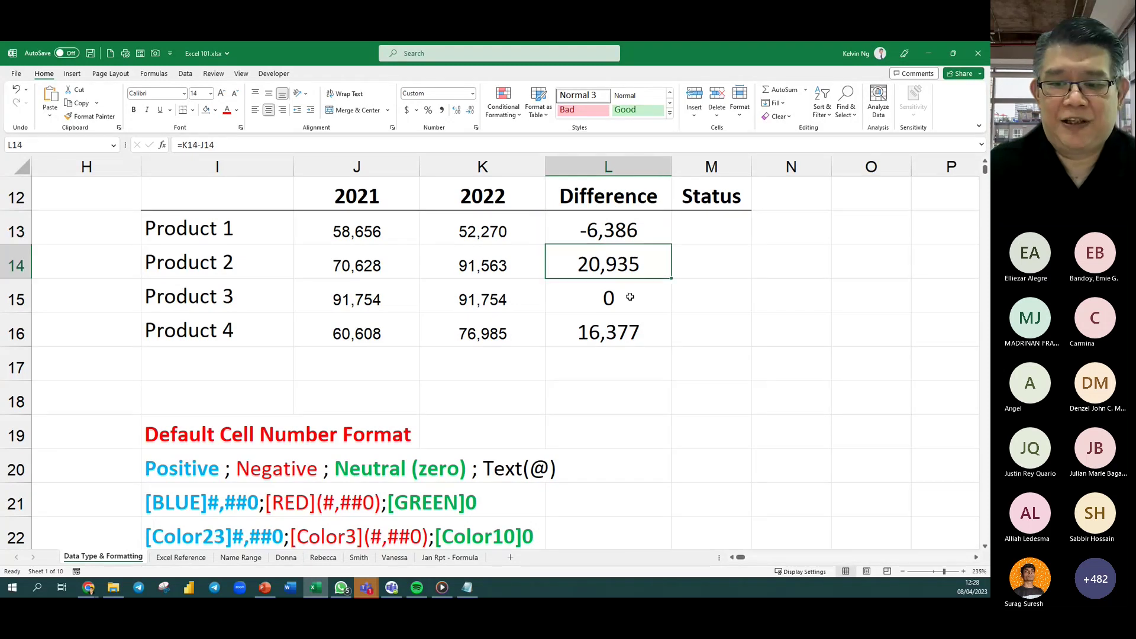
{"action": "left_click", "coordinate": [630, 302]}
{"action": "left_click", "coordinate": [639, 334]}
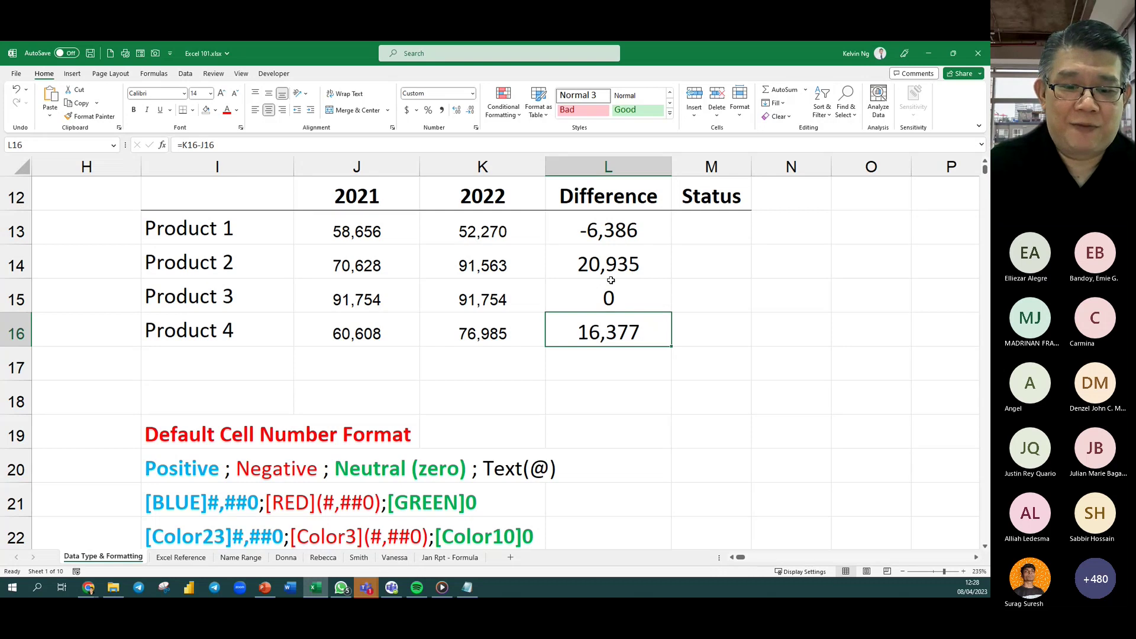
Copy the format code text [BLUE]#,##0;[RED](#,##0);[GREEN]0 from inside cell I21.
{"action": "scroll", "coordinate": [285, 452], "scroll_direction": "down", "scroll_amount": 1}
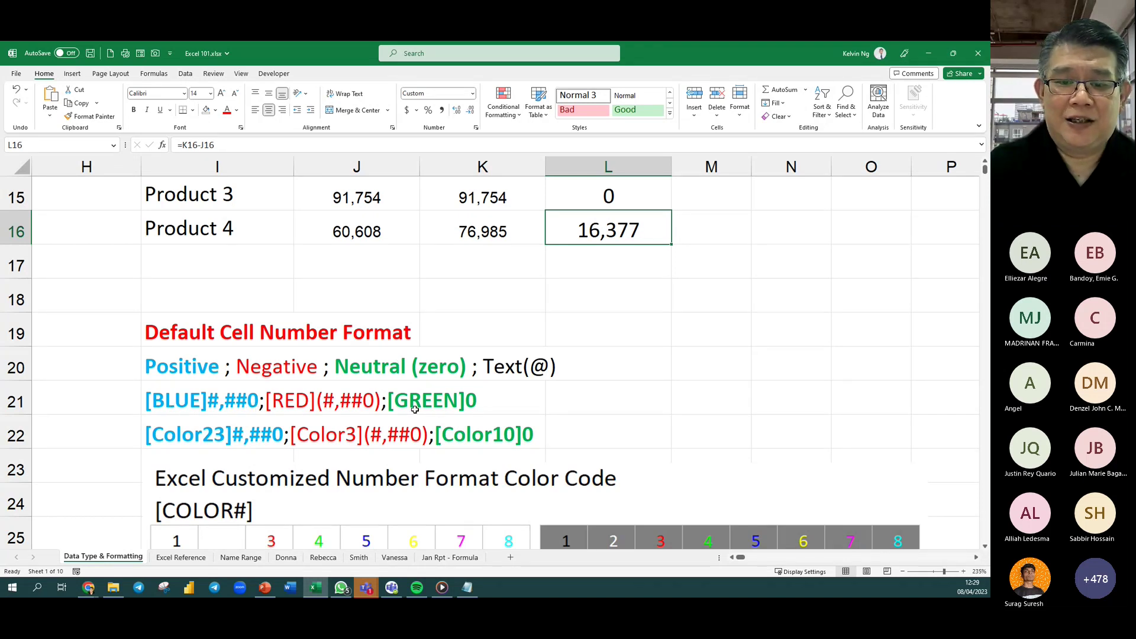
{"action": "double_click", "coordinate": [225, 404]}
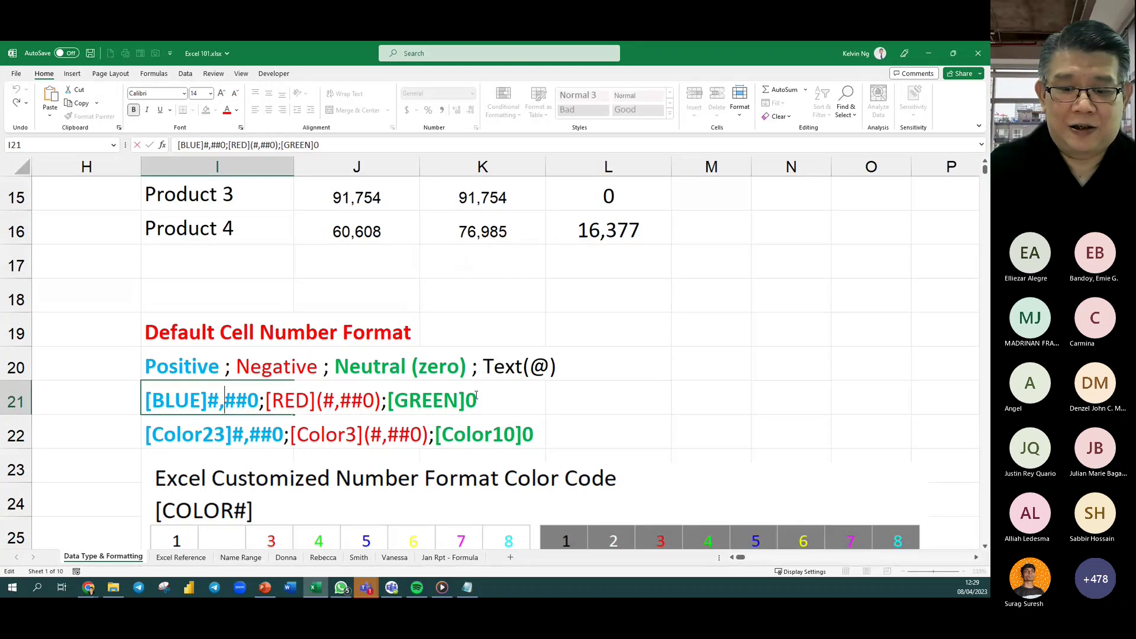
{"action": "left_click_drag", "start_coordinate": [477, 396], "coordinate": [127, 369]}
{"action": "key", "text": "ctrl+c"}
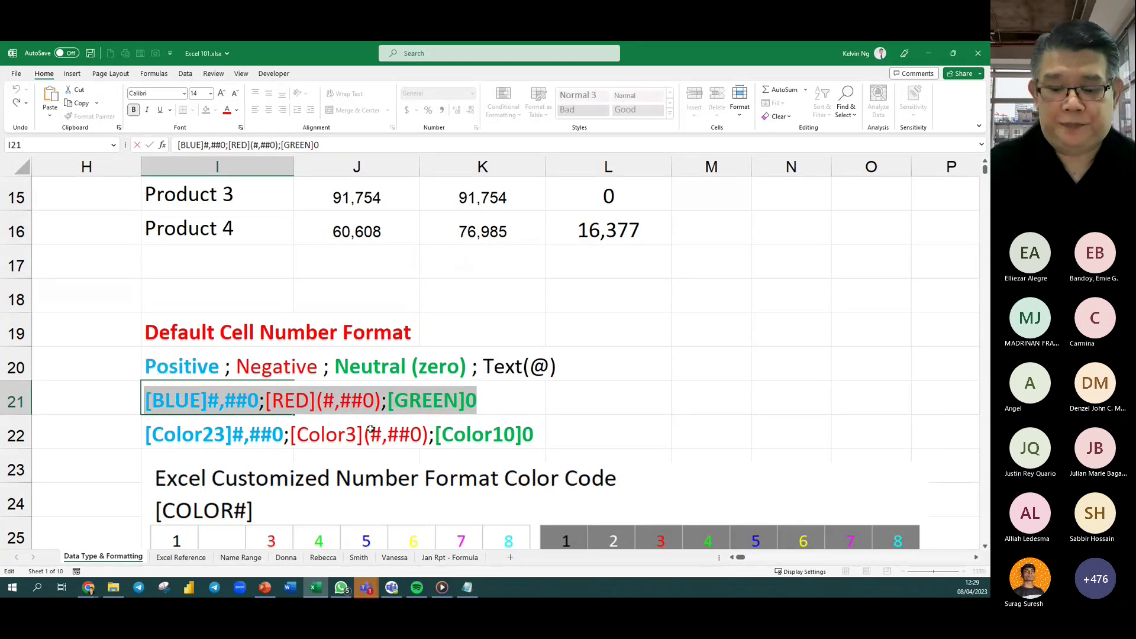
{"action": "key", "text": "Return"}
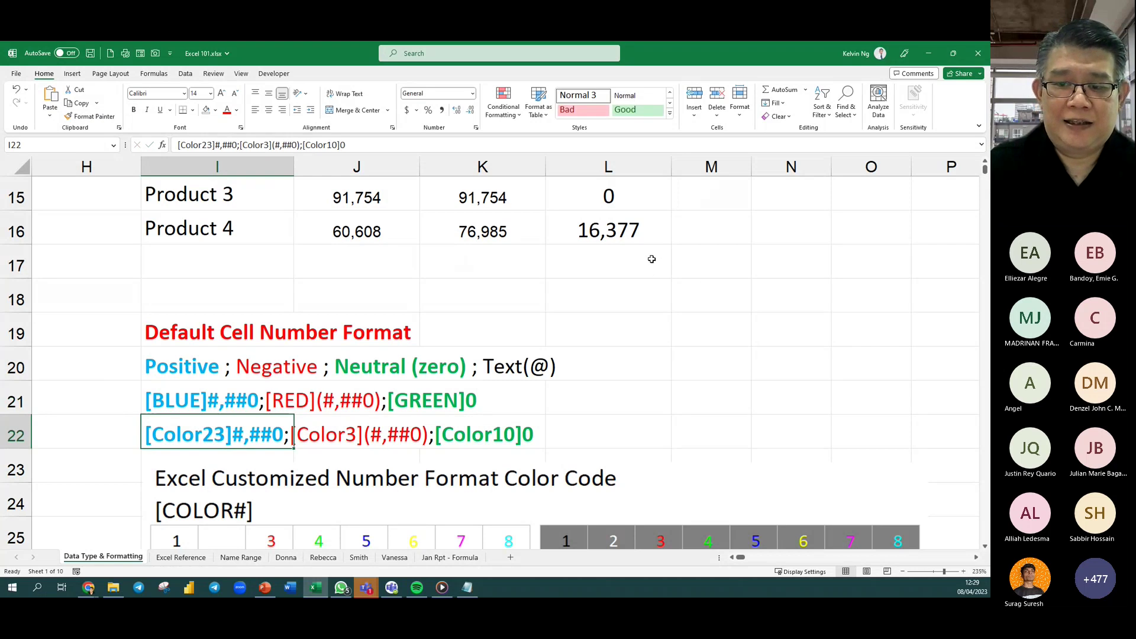
Apply the custom number format [BLUE]#,##0;[RED](#,##0);[GREEN]0 to the Difference values in L13:L16, marking the blue section with the pen.
{"action": "scroll", "coordinate": [652, 259], "scroll_direction": "up", "scroll_amount": 1}
{"action": "left_click_drag", "start_coordinate": [626, 230], "coordinate": [626, 330]}
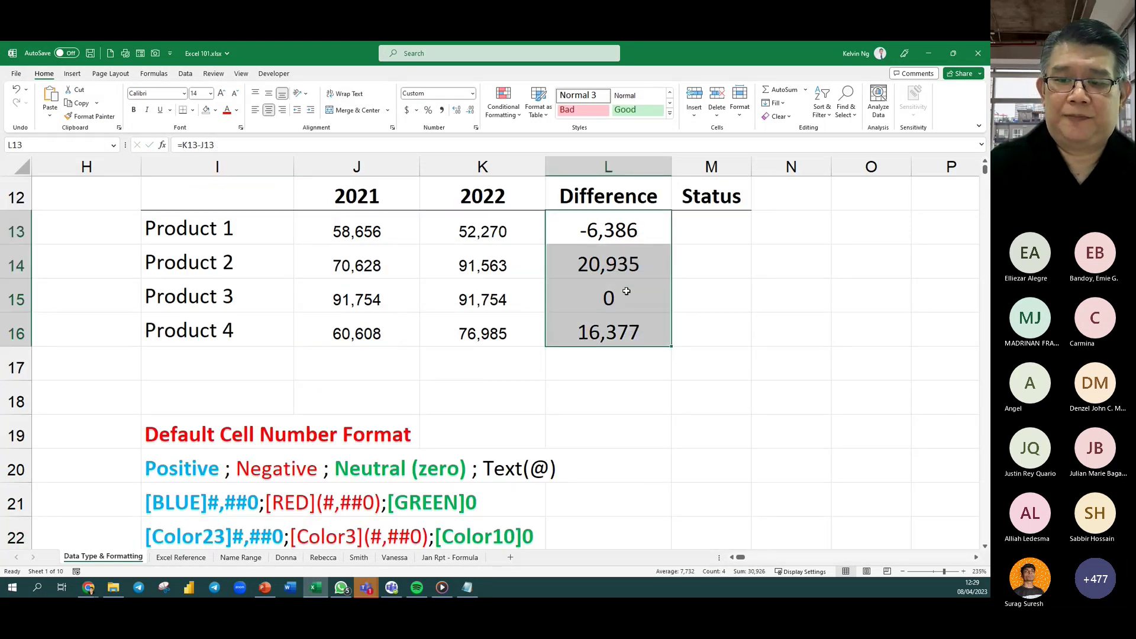
{"action": "right_click", "coordinate": [626, 291]}
{"action": "left_click", "coordinate": [666, 522]}
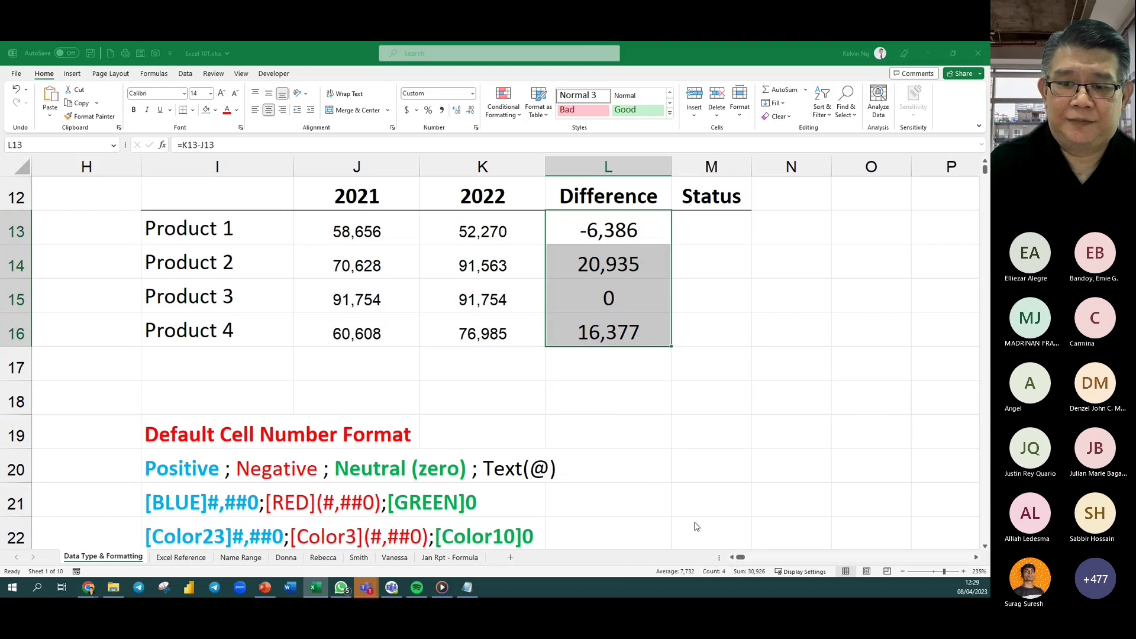
{"action": "left_click_drag", "start_coordinate": [547, 369], "coordinate": [480, 367]}
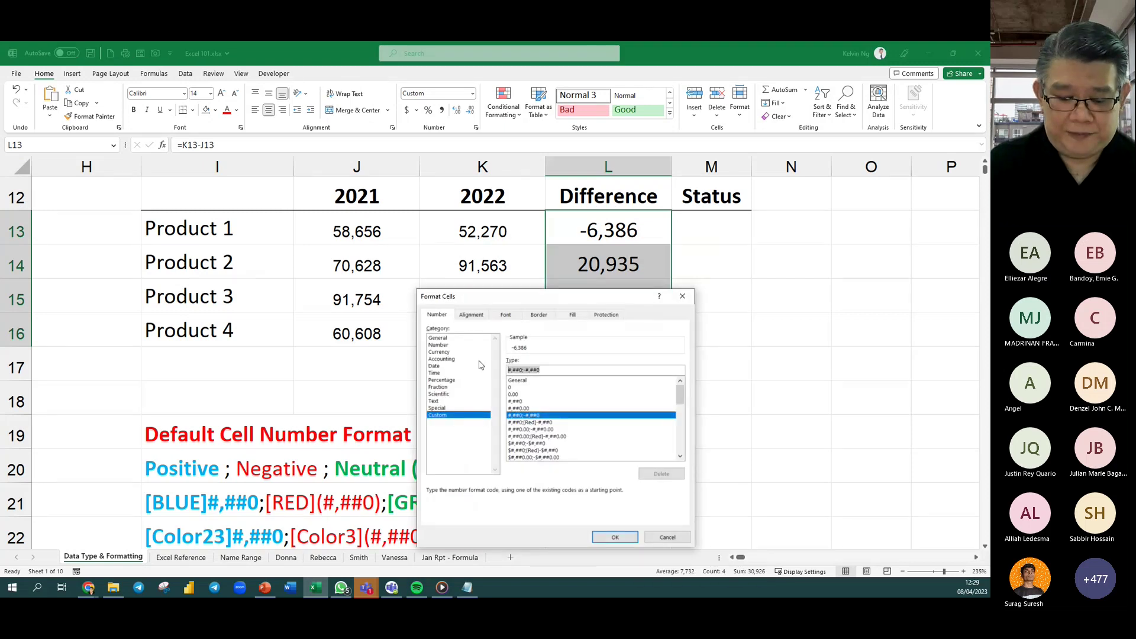
{"action": "key", "text": "ctrl+v"}
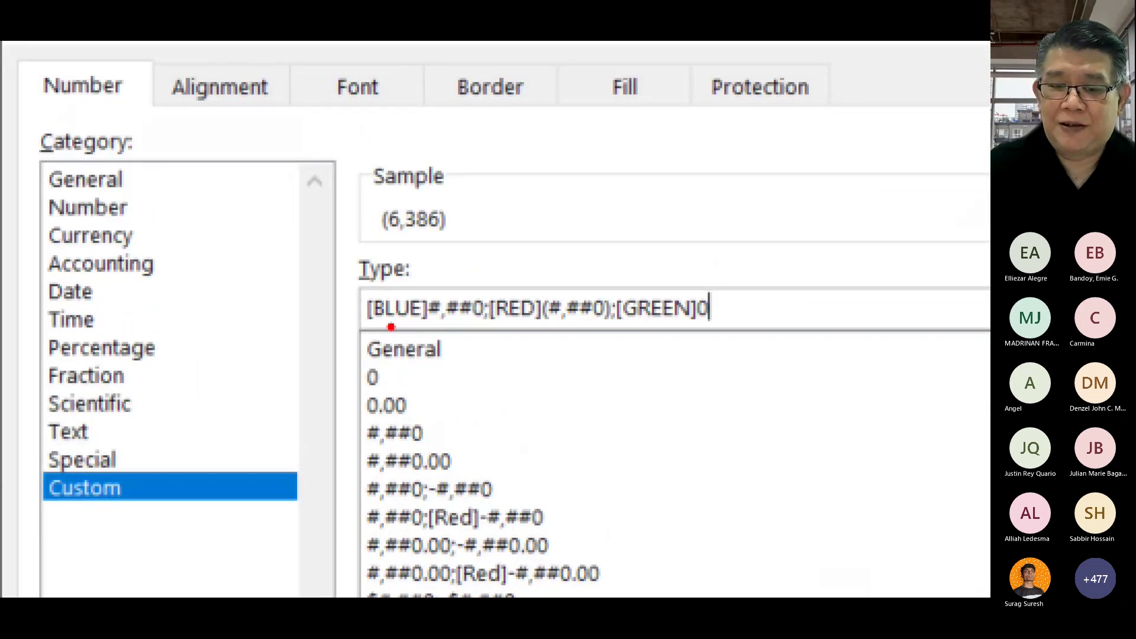
{"action": "left_click_drag", "start_coordinate": [380, 324], "coordinate": [406, 314]}
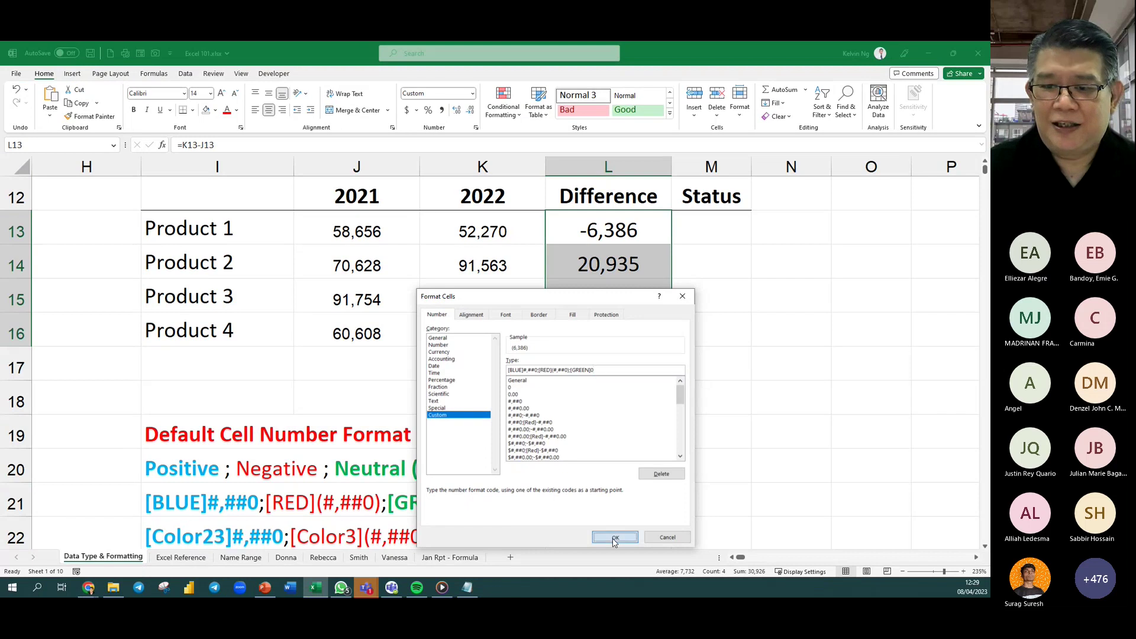
{"action": "left_click", "coordinate": [615, 538]}
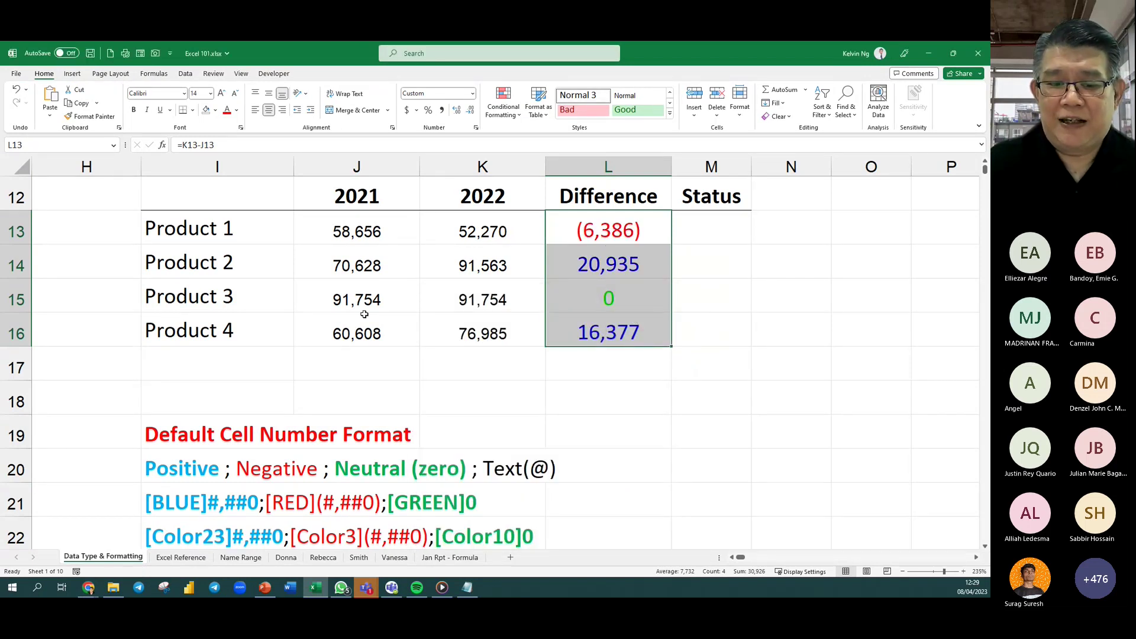
Change Product 4's 2021 value in J16 to 90608.
{"action": "left_click", "coordinate": [361, 333]}
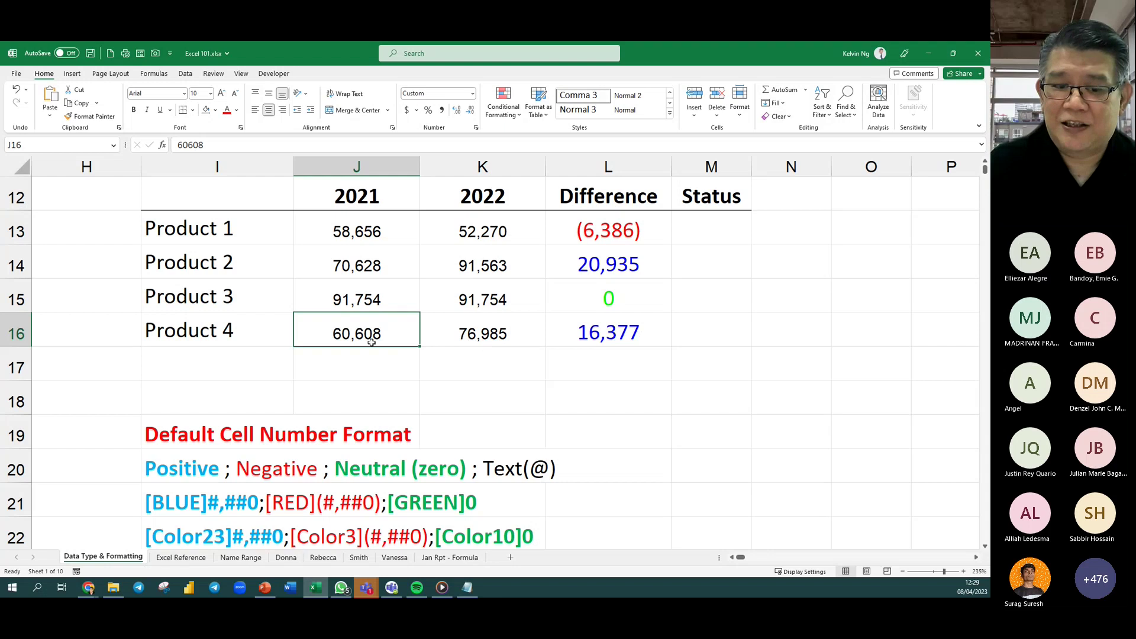
{"action": "double_click", "coordinate": [339, 335]}
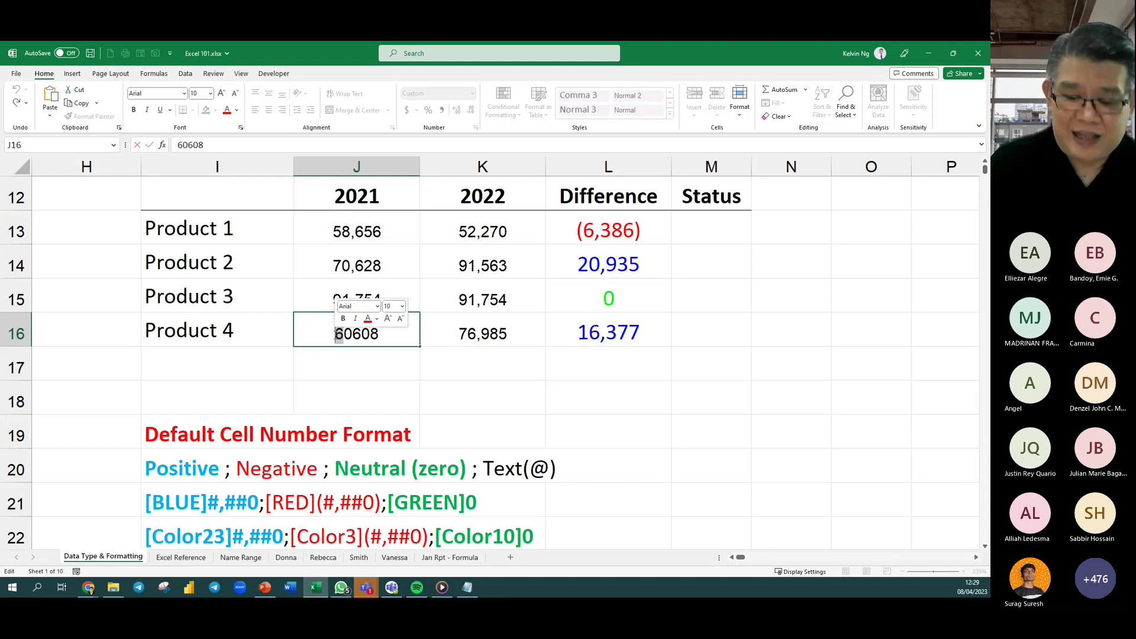
{"action": "type", "text": "0"}
{"action": "key", "text": "BackSpace"}
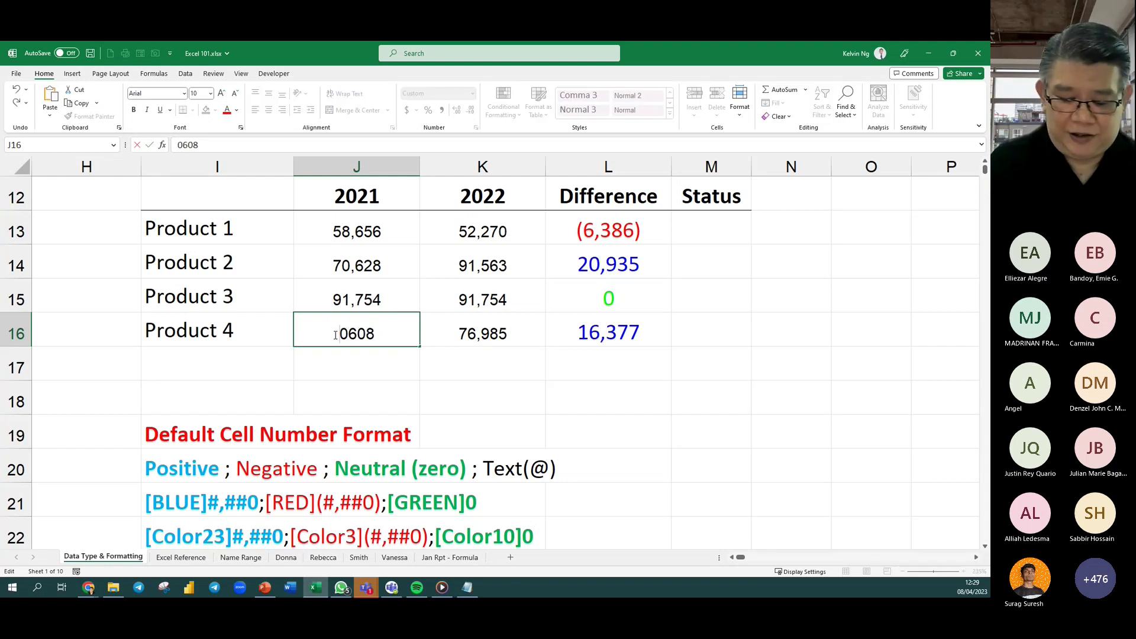
{"action": "type", "text": "9"}
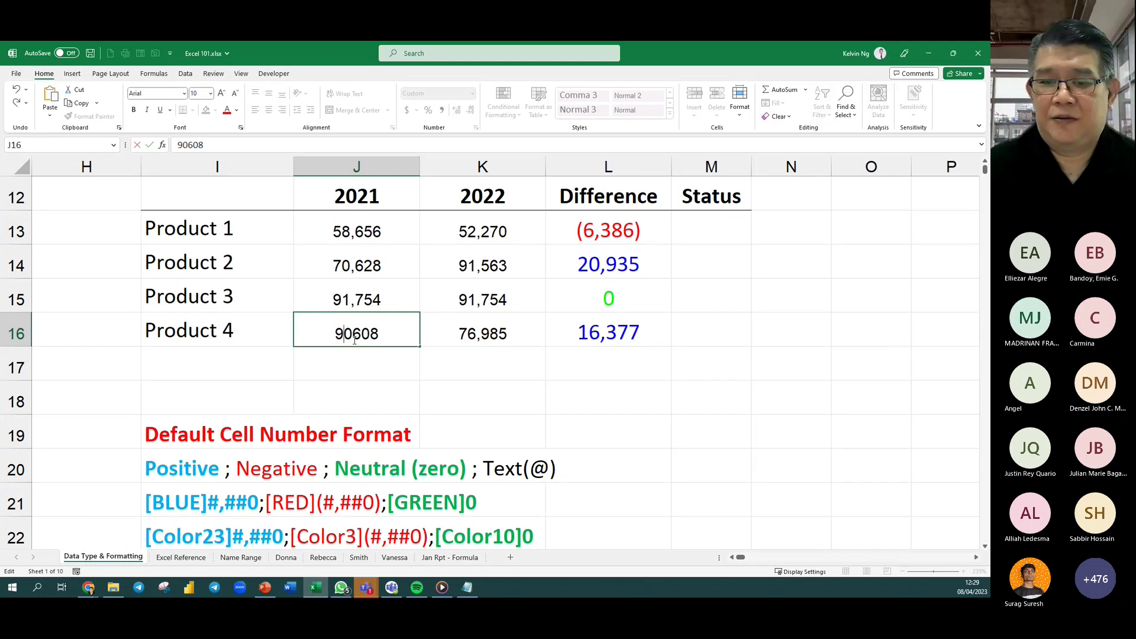
{"action": "key", "text": "Return"}
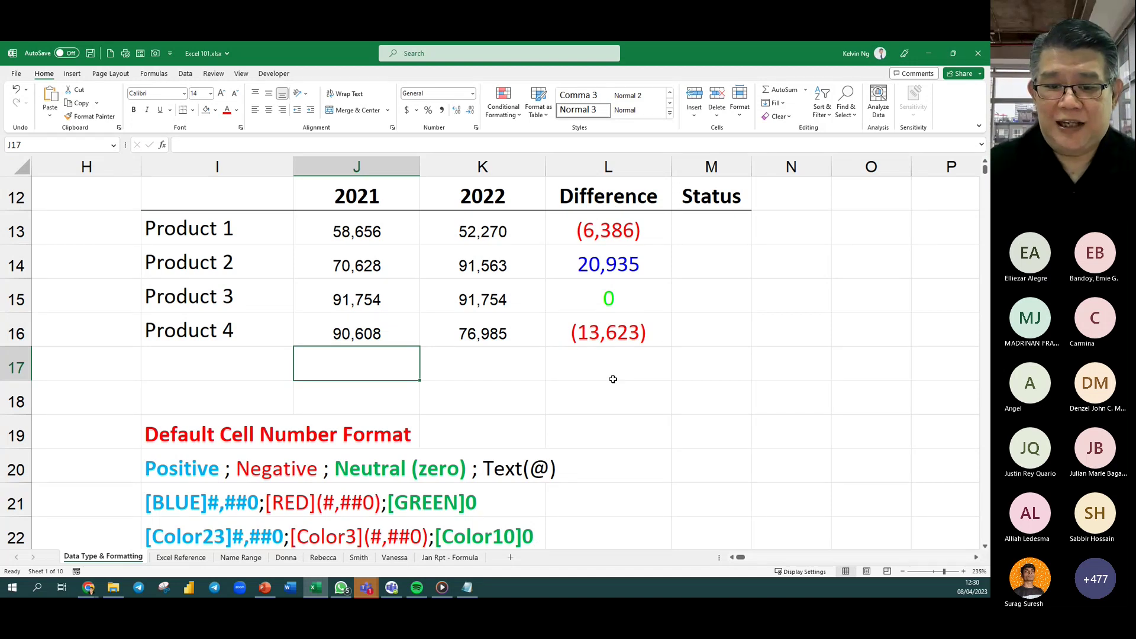
Highlight the named-color format code in row 21 by selecting H21:L21.
{"action": "left_click", "coordinate": [166, 502]}
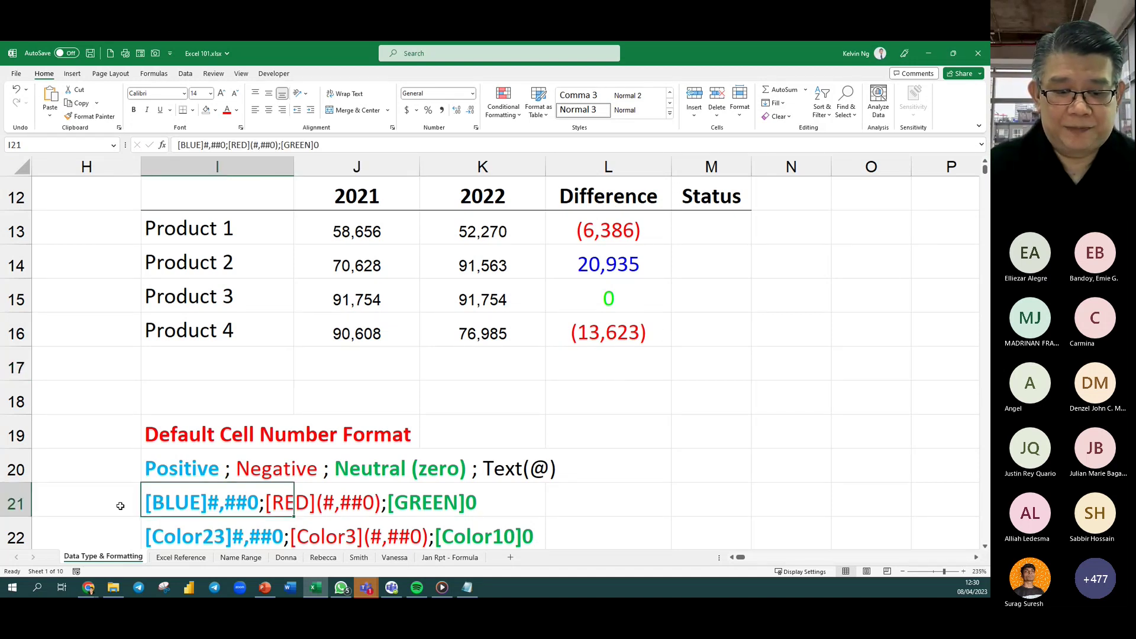
{"action": "left_click_drag", "start_coordinate": [120, 506], "coordinate": [570, 519]}
{"action": "left_click", "coordinate": [570, 513]}
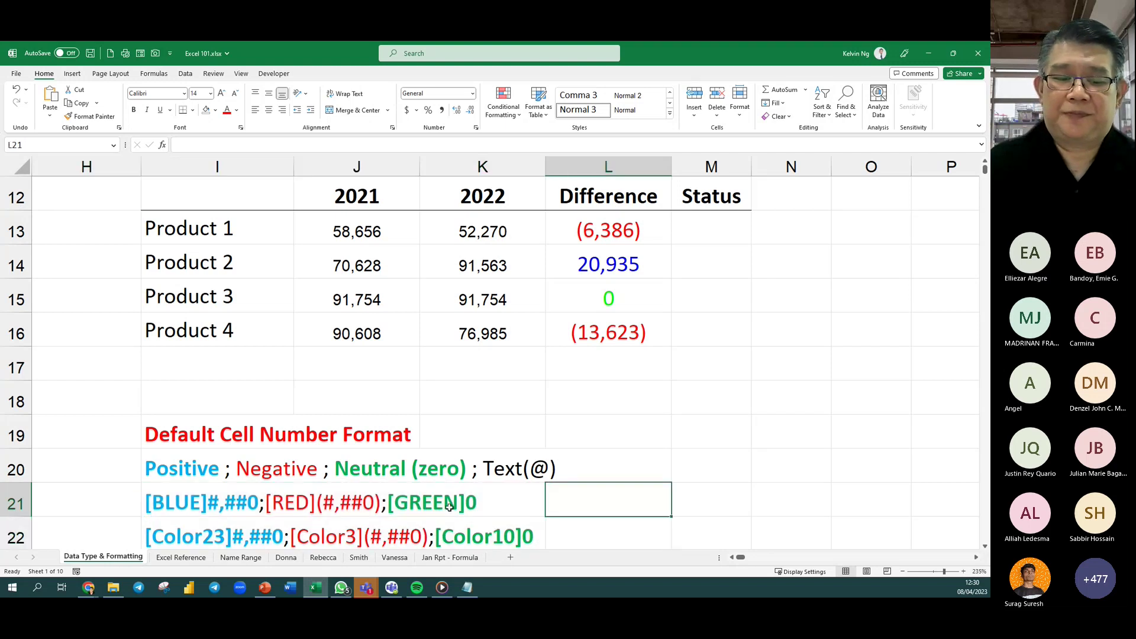
{"action": "left_click_drag", "start_coordinate": [136, 503], "coordinate": [597, 496]}
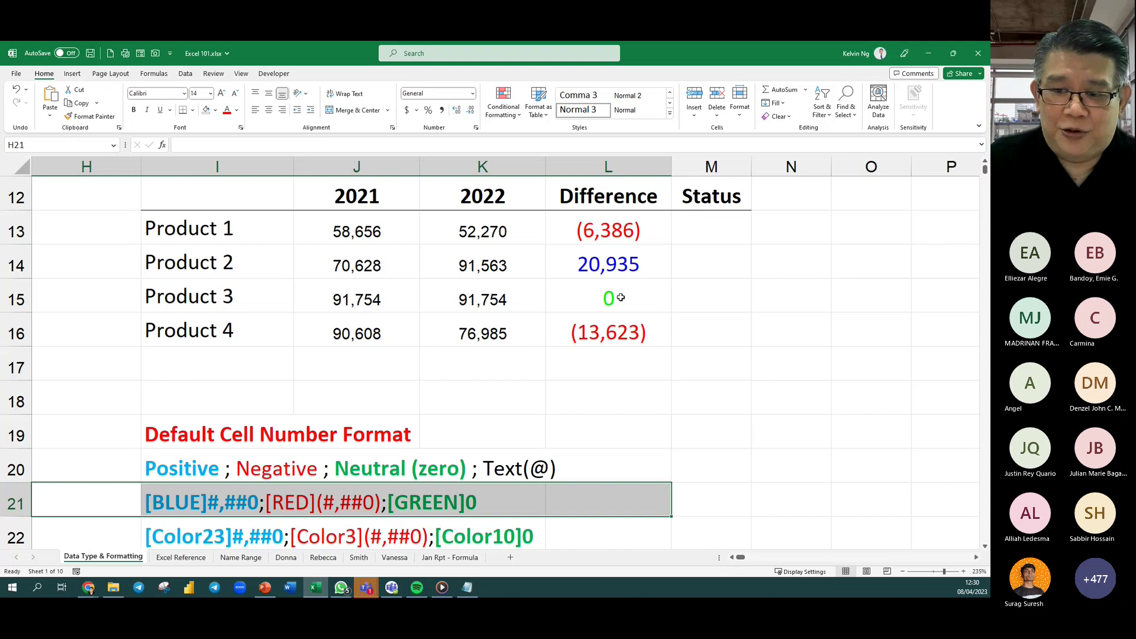
Examine the numbered-color format code in I22 and the Excel Customized Number Format Color Code chart beneath it.
{"action": "scroll", "coordinate": [591, 371], "scroll_direction": "down", "scroll_amount": 2}
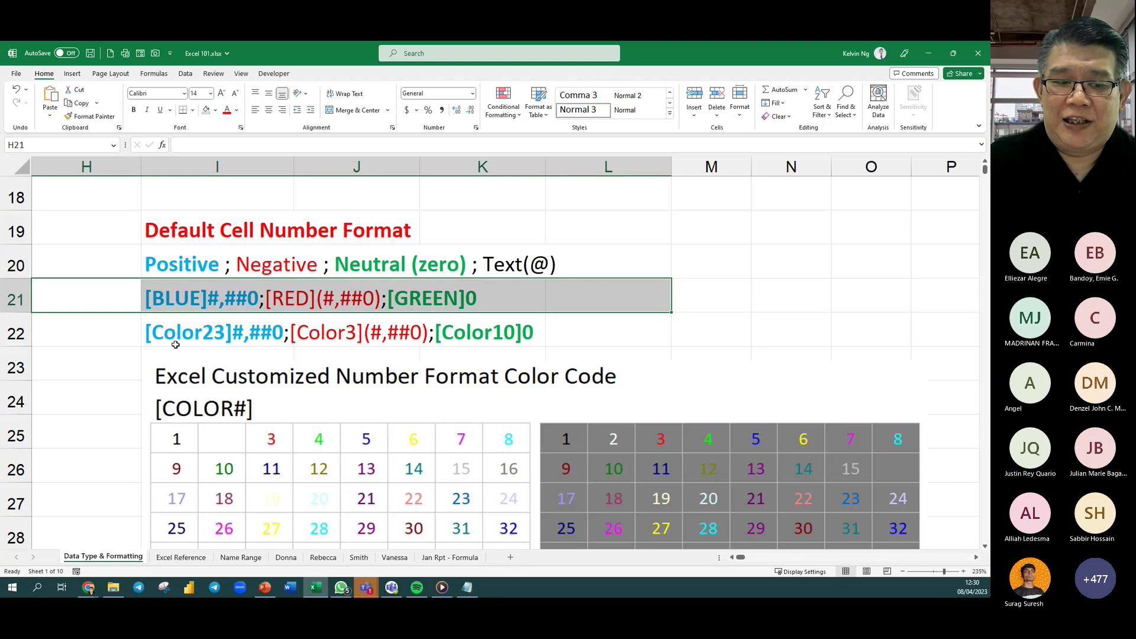
{"action": "left_click", "coordinate": [173, 340]}
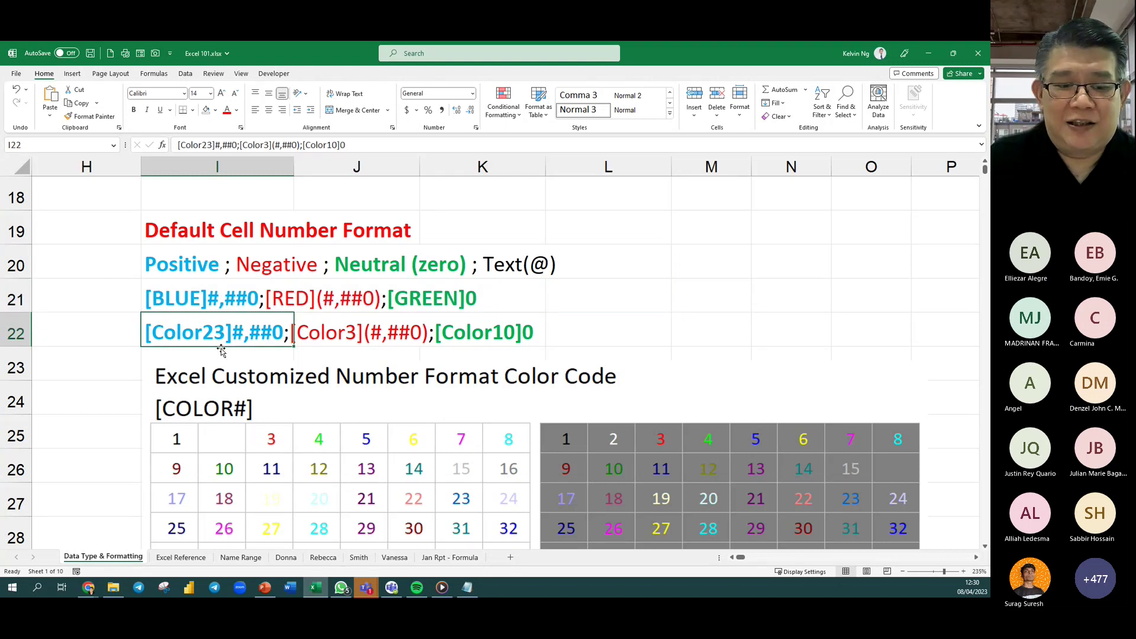
{"action": "scroll", "coordinate": [223, 353], "scroll_direction": "down", "scroll_amount": 1}
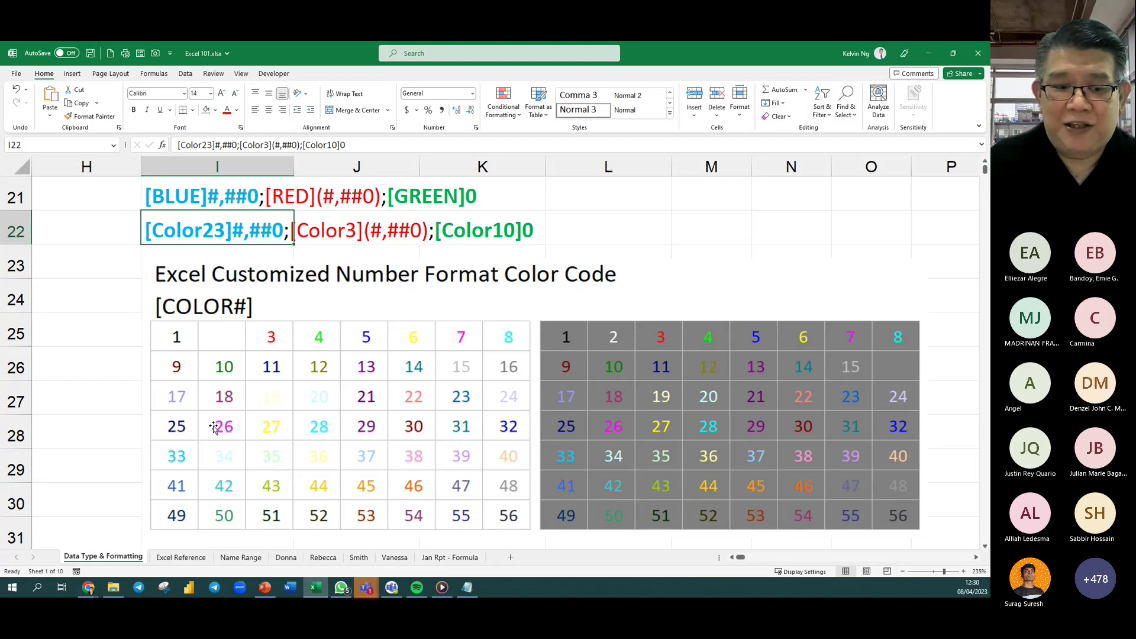
{"action": "mouse_move", "coordinate": [510, 353]}
{"action": "left_mouse_down"}
{"action": "mouse_move", "coordinate": [553, 373]}
{"action": "mouse_move", "coordinate": [502, 385]}
{"action": "mouse_move", "coordinate": [528, 361]}
{"action": "mouse_move", "coordinate": [508, 353]}
{"action": "left_mouse_up"}
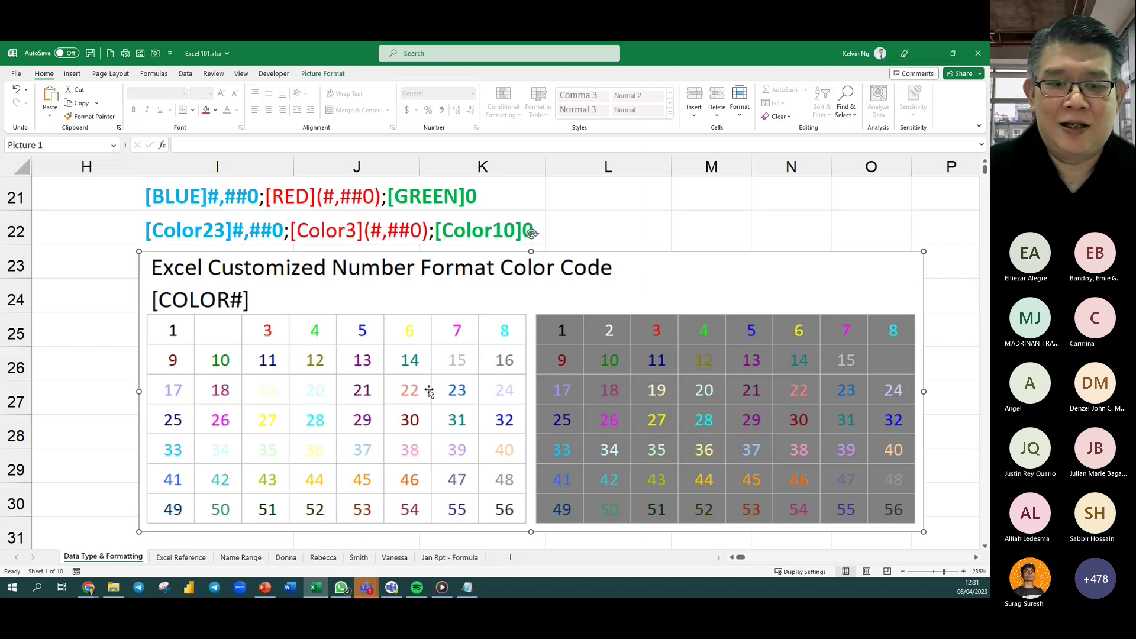
{"action": "scroll", "coordinate": [660, 282], "scroll_direction": "up", "scroll_amount": 2}
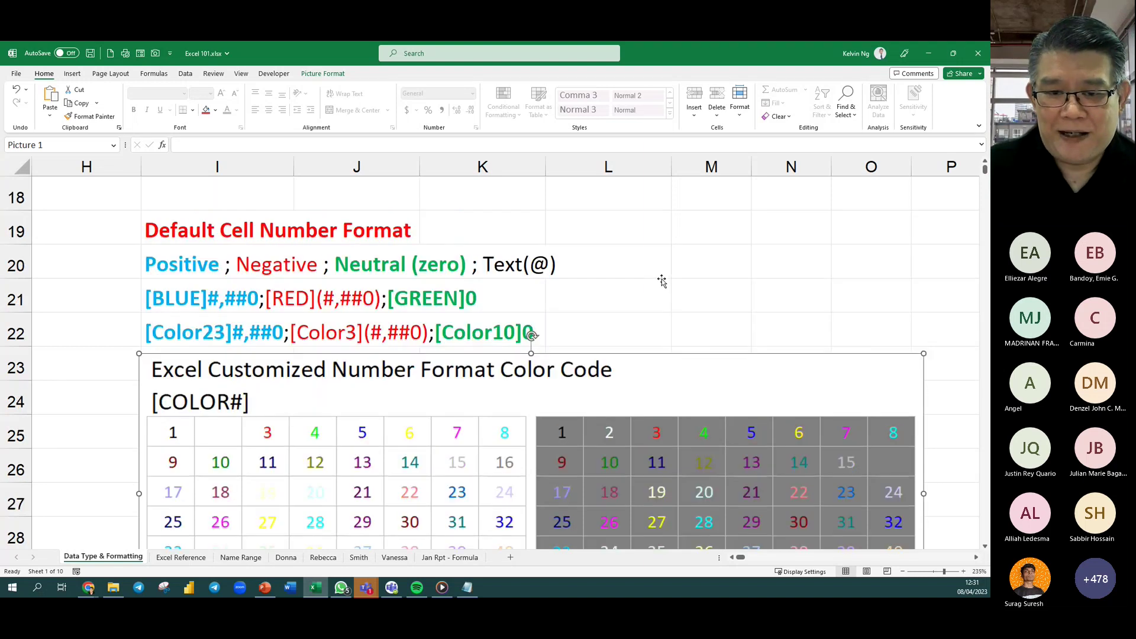
{"action": "scroll", "coordinate": [431, 233], "scroll_direction": "up", "scroll_amount": 1}
{"action": "scroll", "coordinate": [525, 360], "scroll_direction": "down", "scroll_amount": 3}
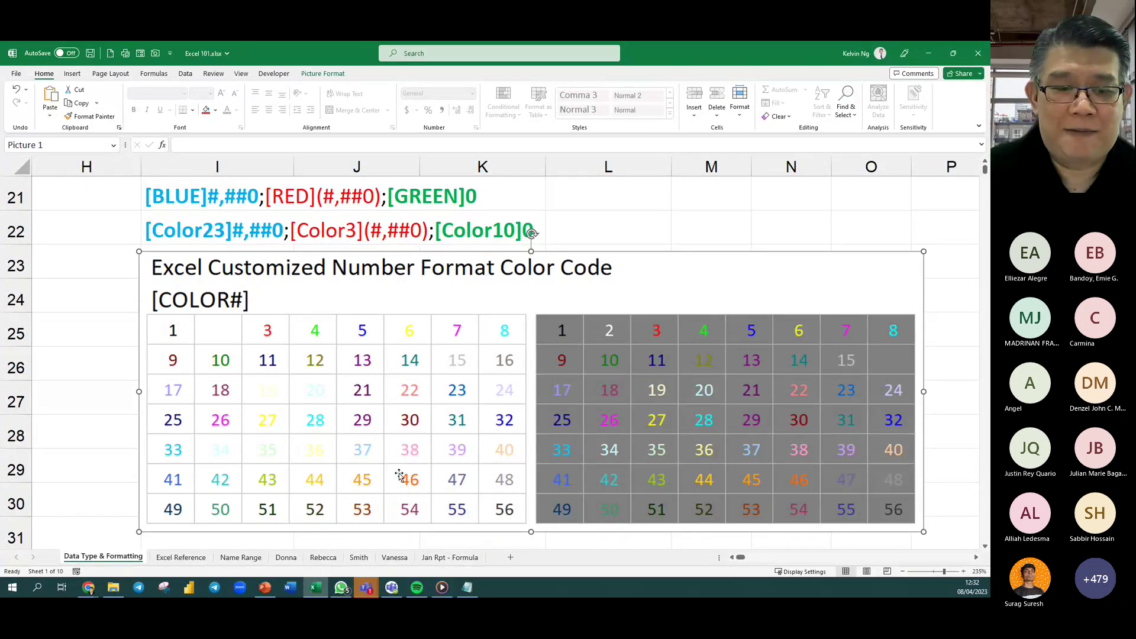
{"action": "scroll", "coordinate": [387, 454], "scroll_direction": "up", "scroll_amount": 1}
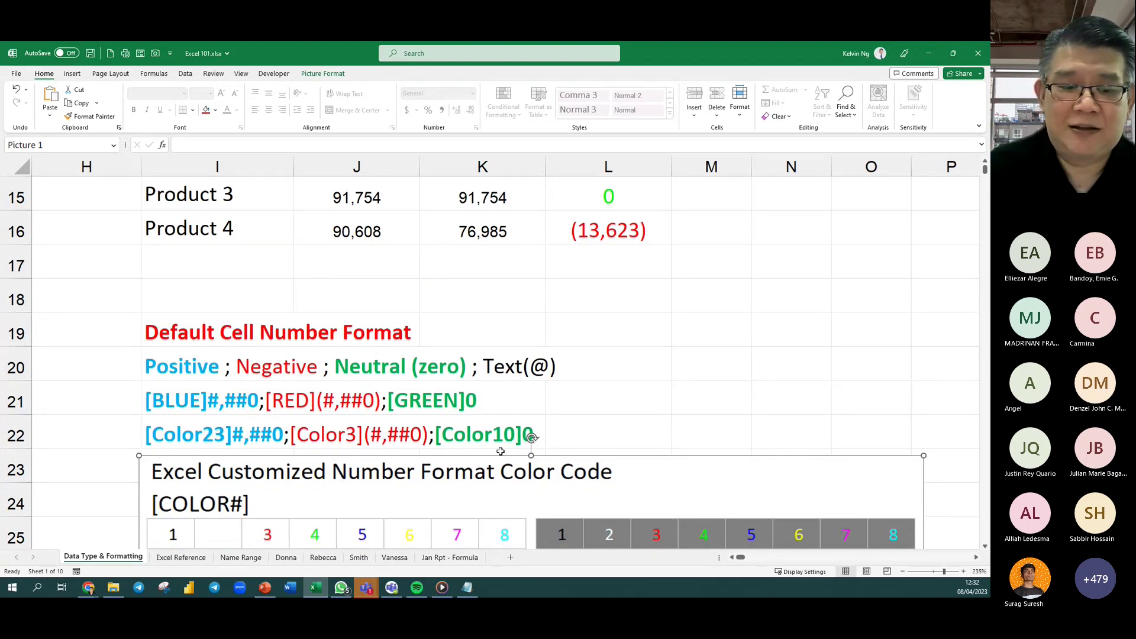
Copy the format code text [Color23]#,##0;[Color3](#,##0);[Color10]0 from inside cell I22.
{"action": "key", "text": "Escape"}
{"action": "key", "text": "F2"}
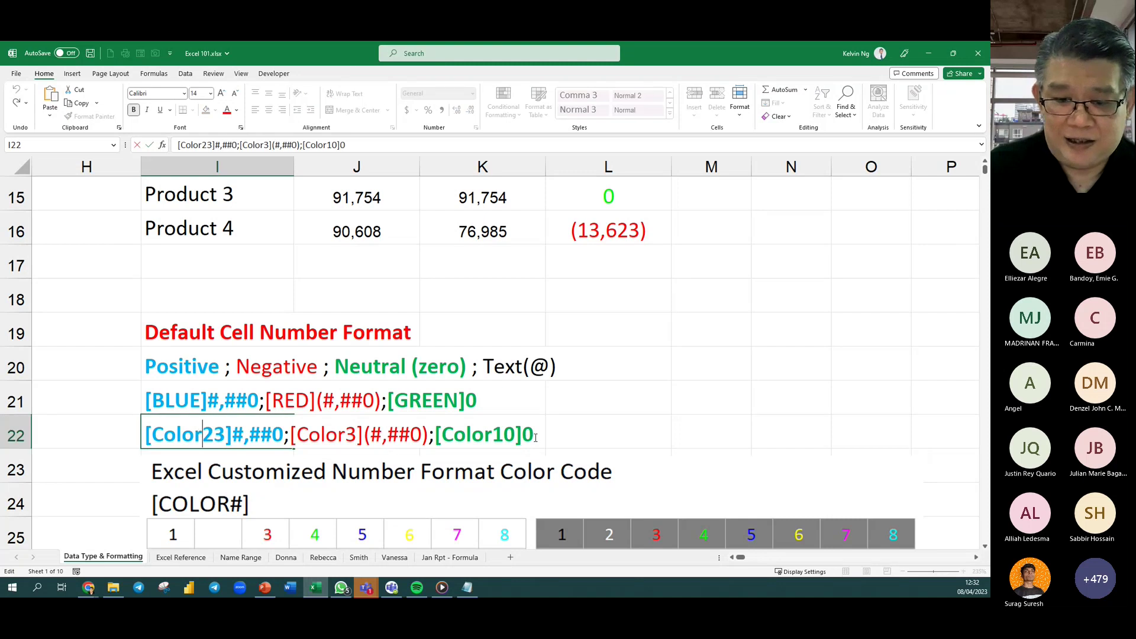
{"action": "left_click_drag", "start_coordinate": [547, 442], "coordinate": [89, 437]}
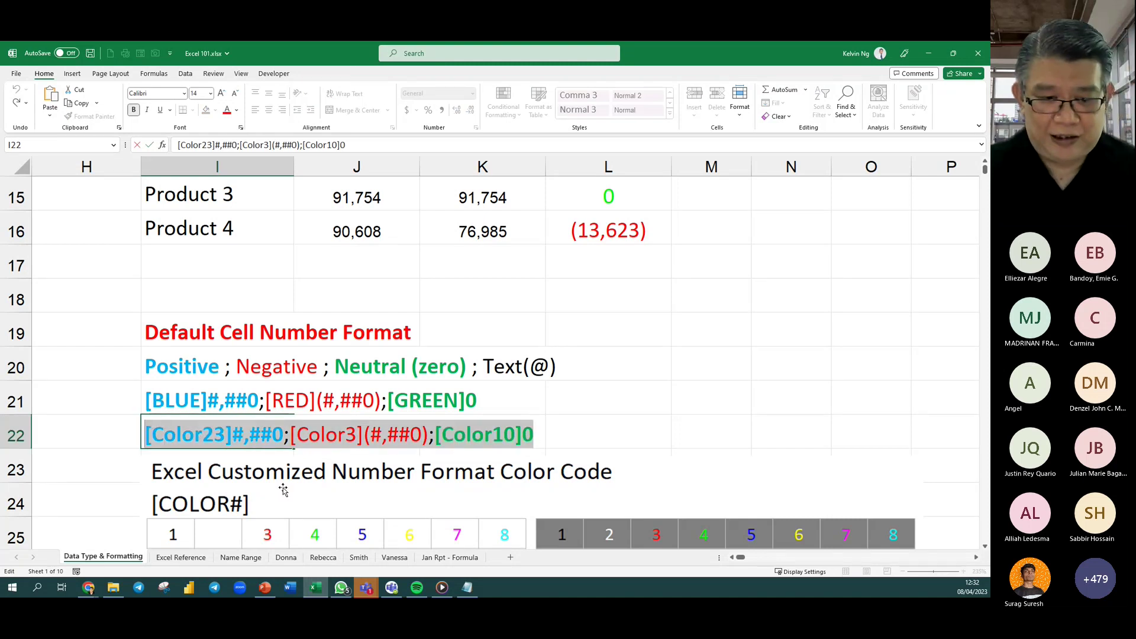
{"action": "key", "text": "Return"}
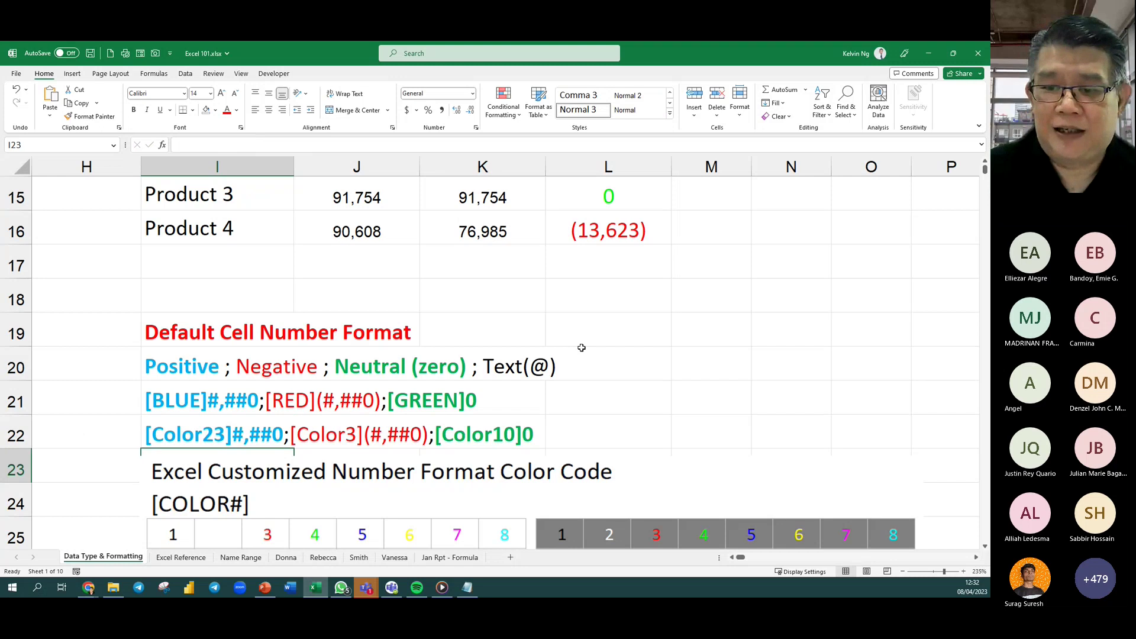
Replace the custom number format of the Difference values in L13:L16 with [Color23]#,##0;[Color3](#,##0);[Color10]0.
{"action": "scroll", "coordinate": [626, 221], "scroll_direction": "up", "scroll_amount": 2}
{"action": "left_click_drag", "start_coordinate": [625, 332], "coordinate": [622, 436]}
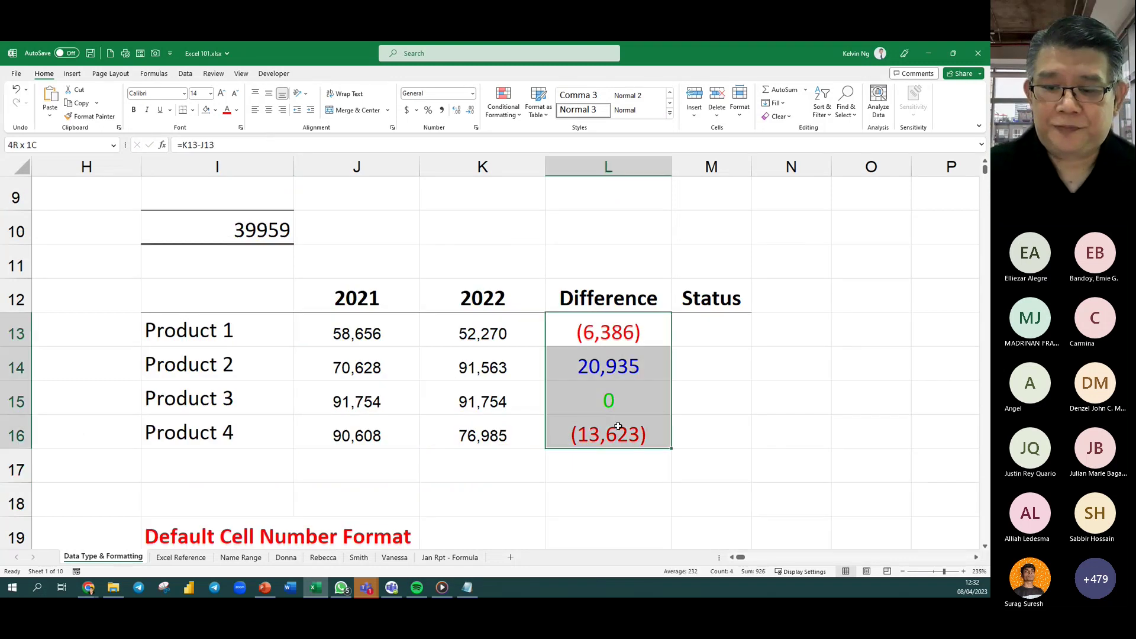
{"action": "right_click", "coordinate": [594, 388]}
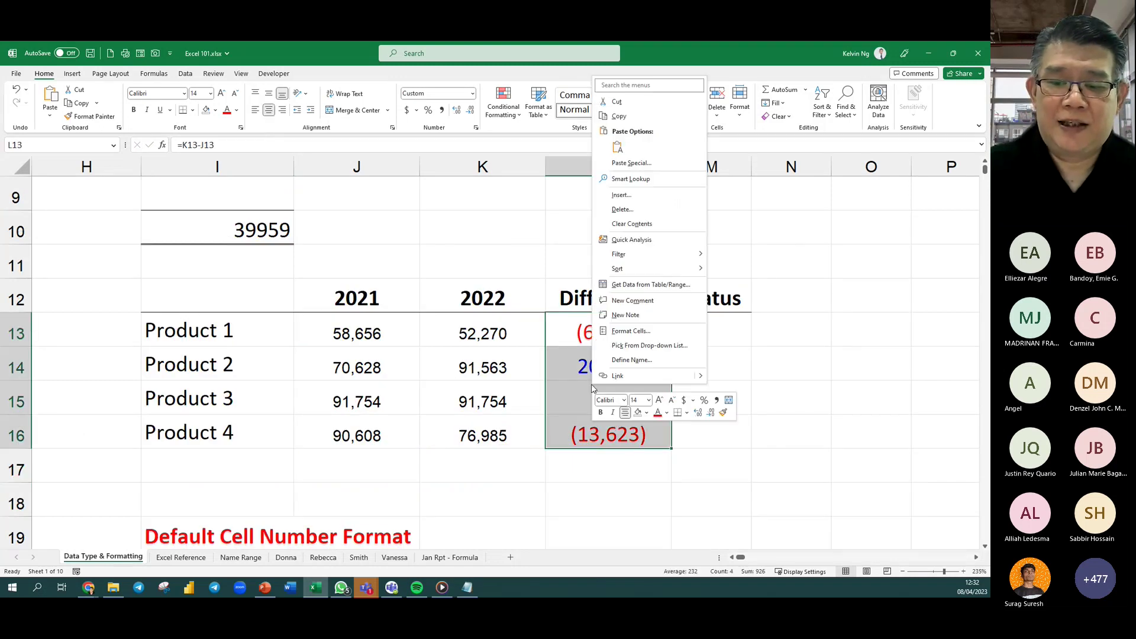
{"action": "left_click", "coordinate": [650, 330]}
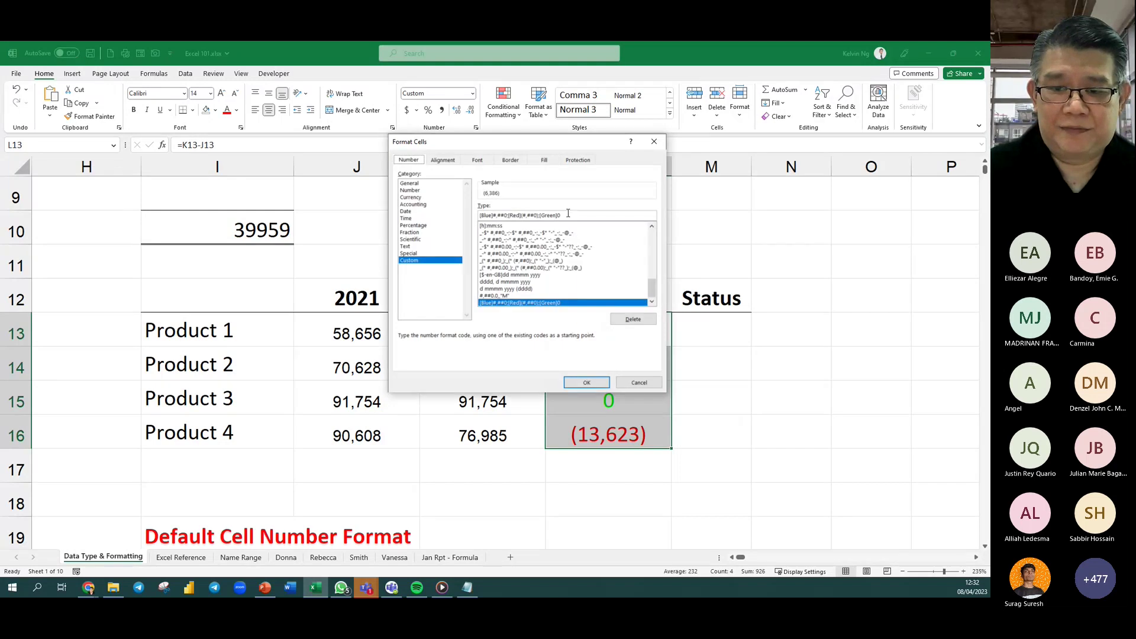
{"action": "left_click_drag", "start_coordinate": [568, 214], "coordinate": [501, 209]}
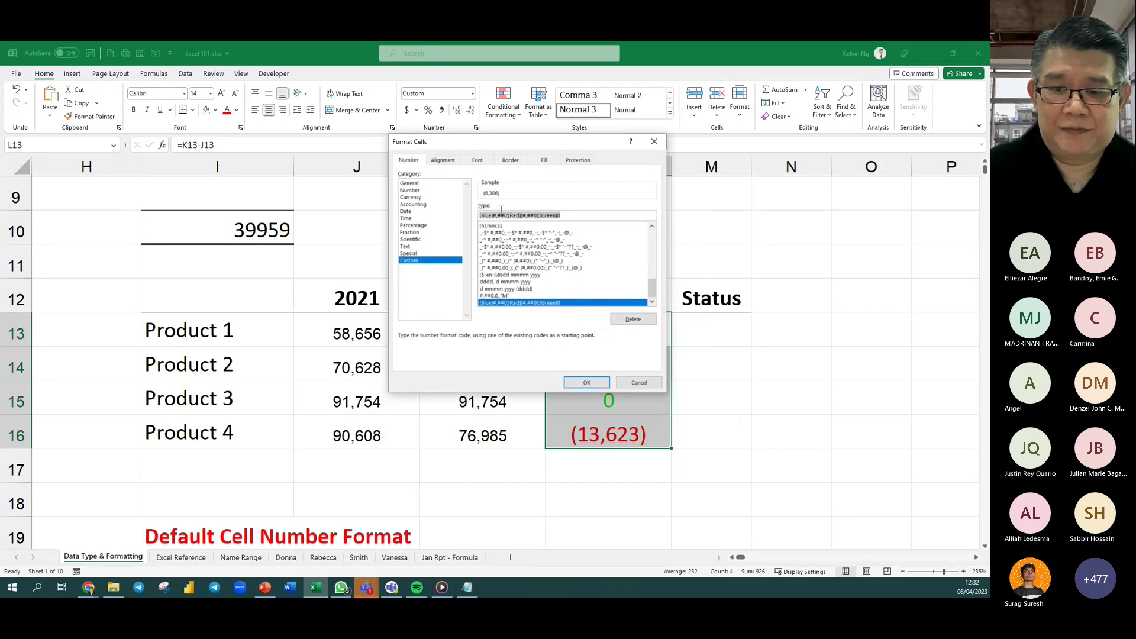
{"action": "left_click", "coordinate": [582, 383]}
{"action": "left_click", "coordinate": [777, 408]}
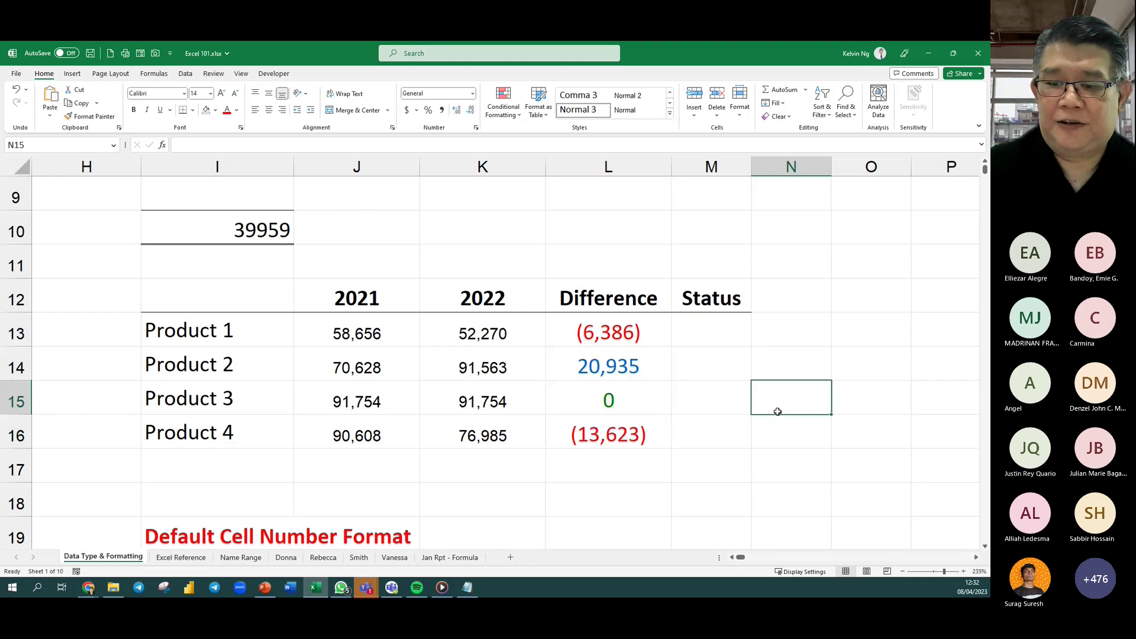
Review the colors shown by the positive, negative and zero Difference values in L13:L16.
{"action": "left_click", "coordinate": [629, 372]}
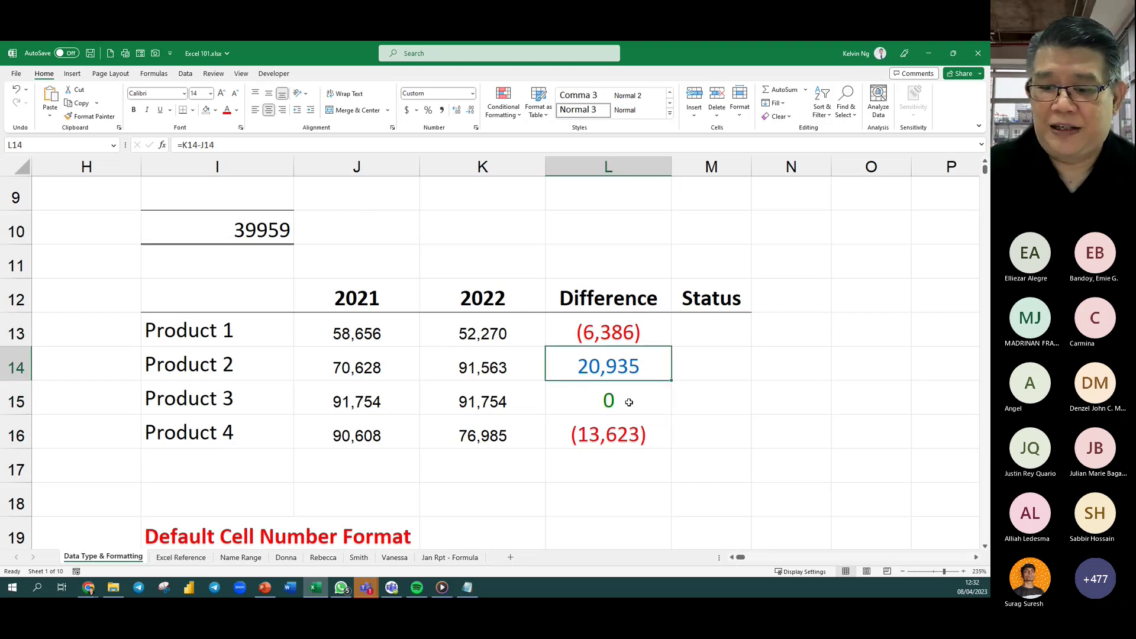
{"action": "left_click", "coordinate": [632, 402]}
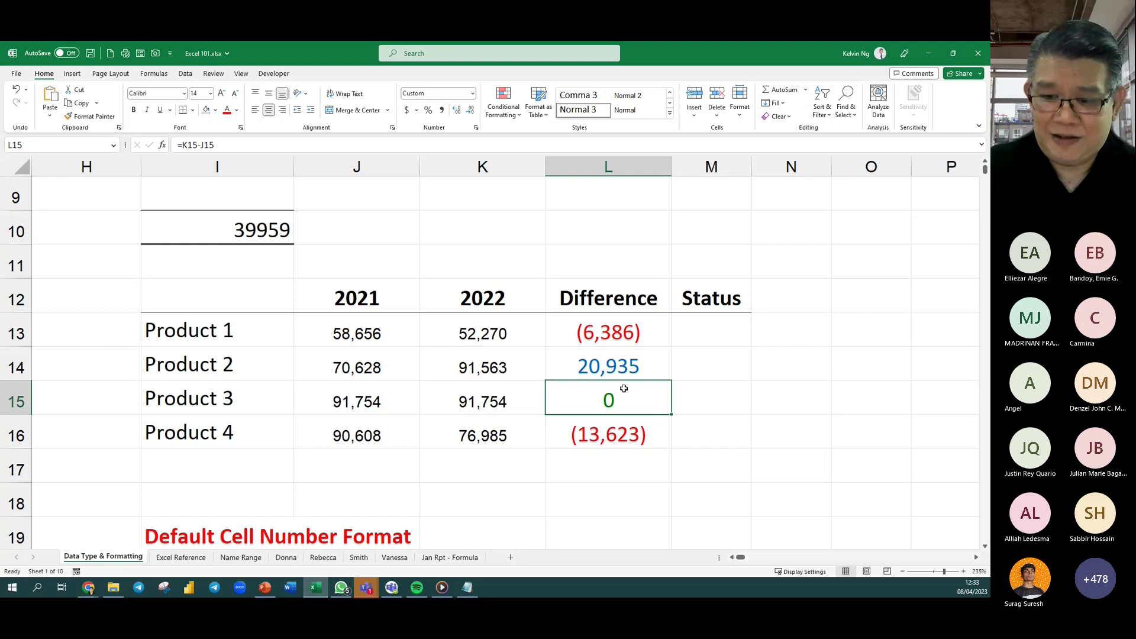
{"action": "left_click", "coordinate": [740, 435]}
{"action": "left_click", "coordinate": [753, 437]}
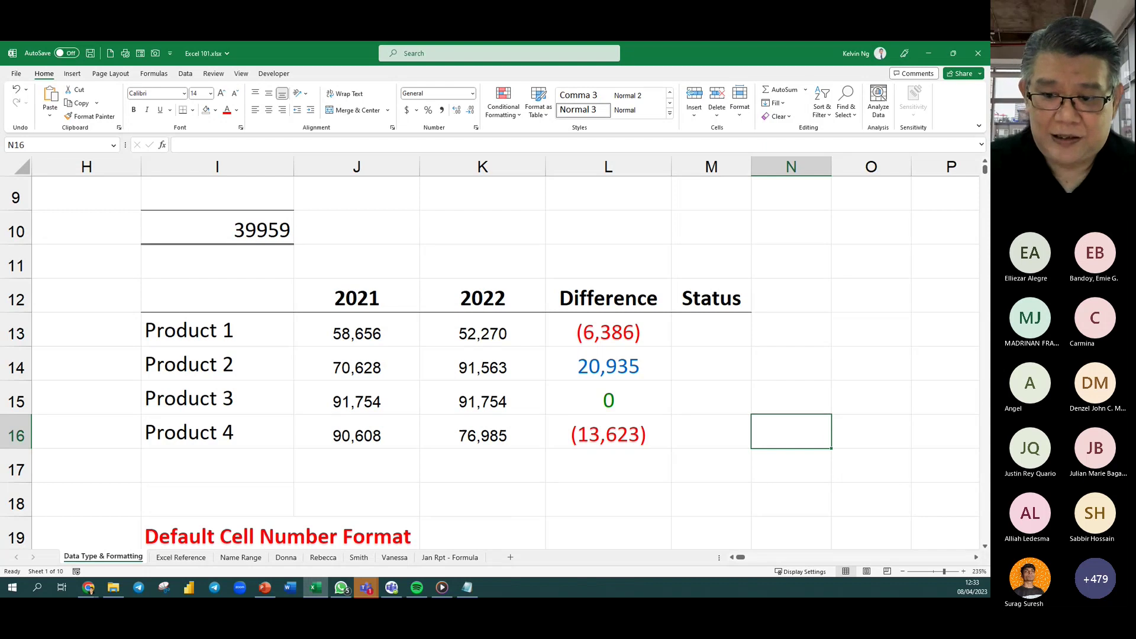
{"action": "left_click", "coordinate": [635, 337]}
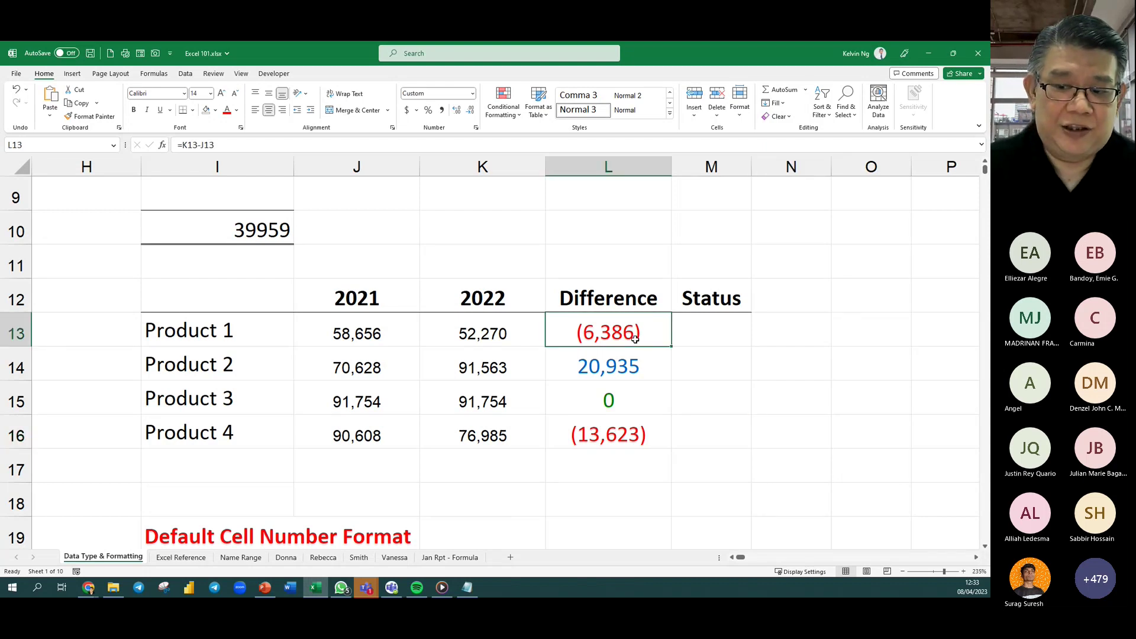
{"action": "left_click_drag", "start_coordinate": [635, 337], "coordinate": [632, 425]}
Enter the two-decimal number format code #,##0.00 as text in cell K18.
{"action": "scroll", "coordinate": [231, 484], "scroll_direction": "down", "scroll_amount": 2}
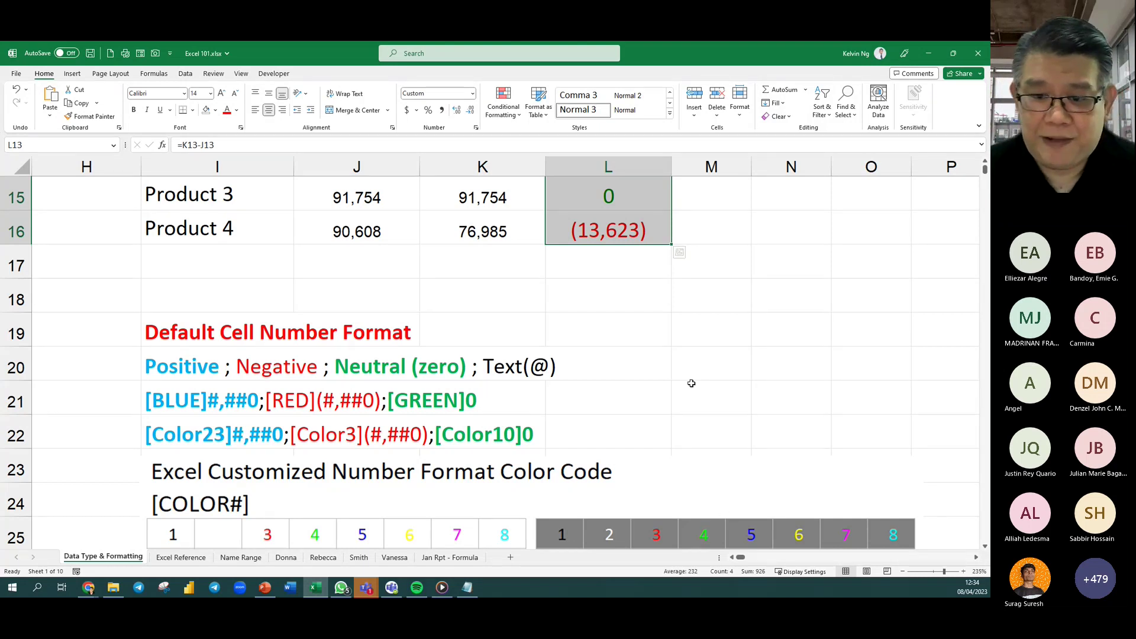
{"action": "left_click", "coordinate": [504, 301]}
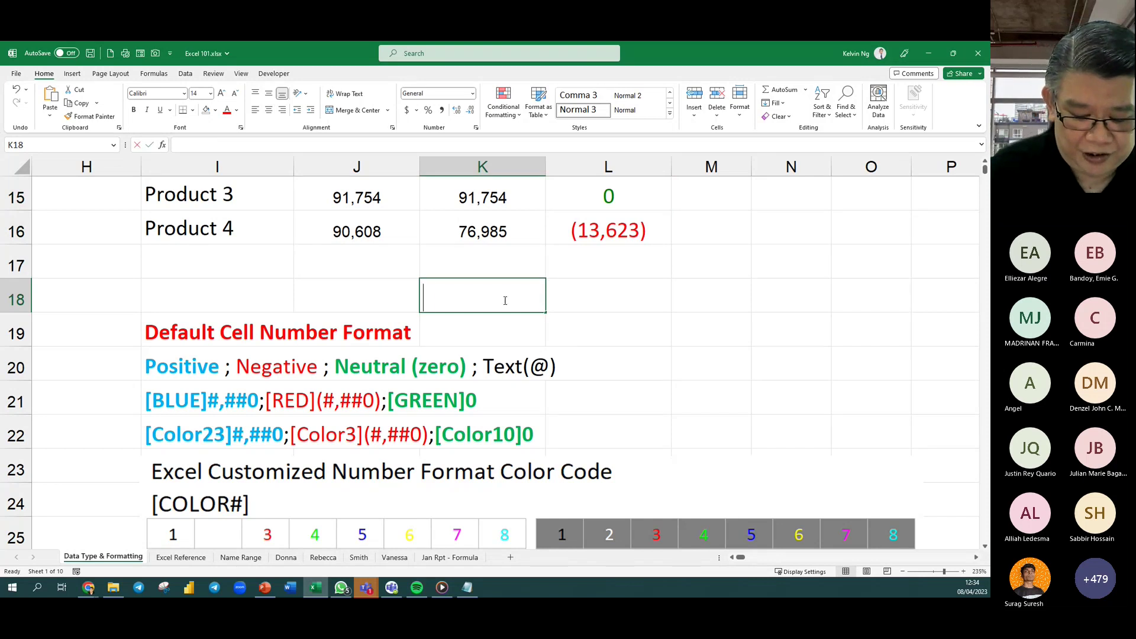
{"action": "type", "text": "#,##0"}
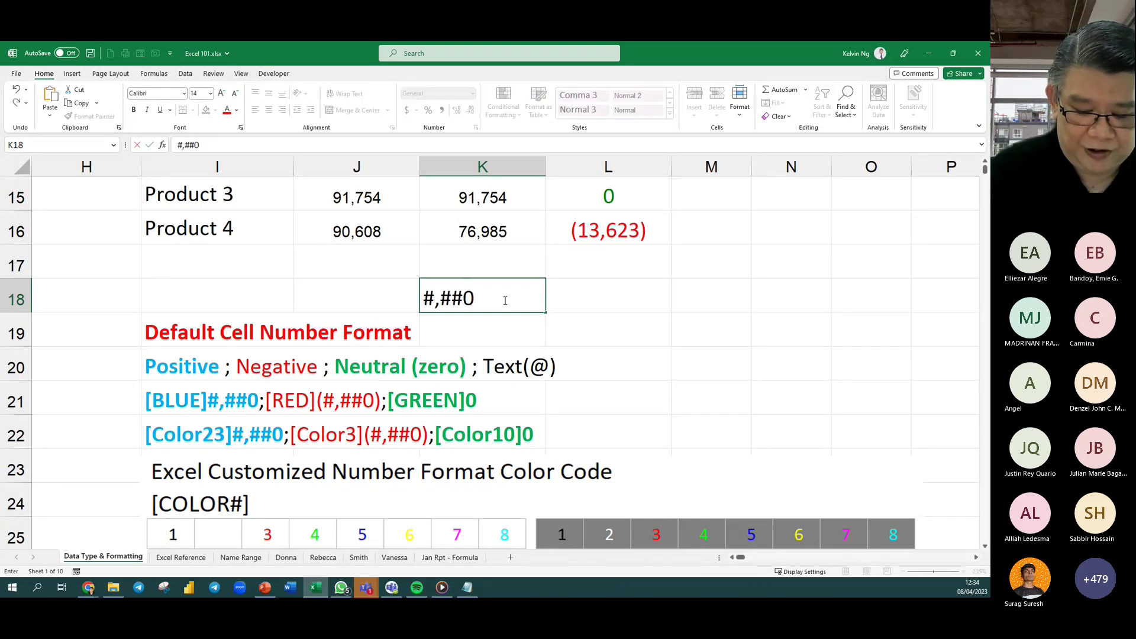
{"action": "type", "text": ".00"}
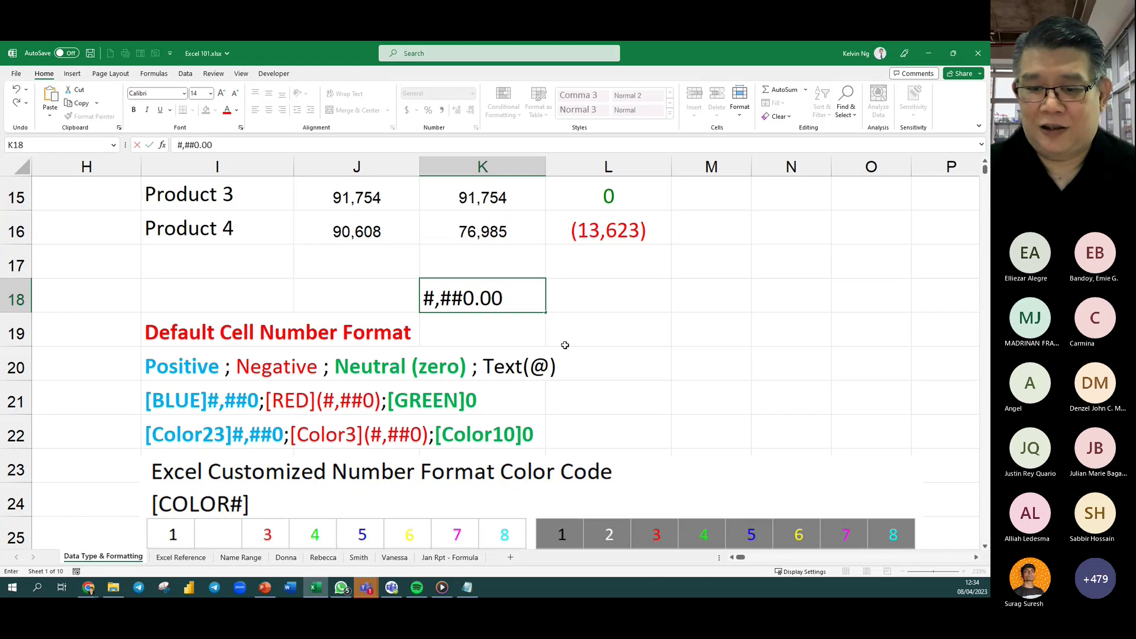
{"action": "left_click", "coordinate": [577, 349]}
{"action": "left_click", "coordinate": [497, 304]}
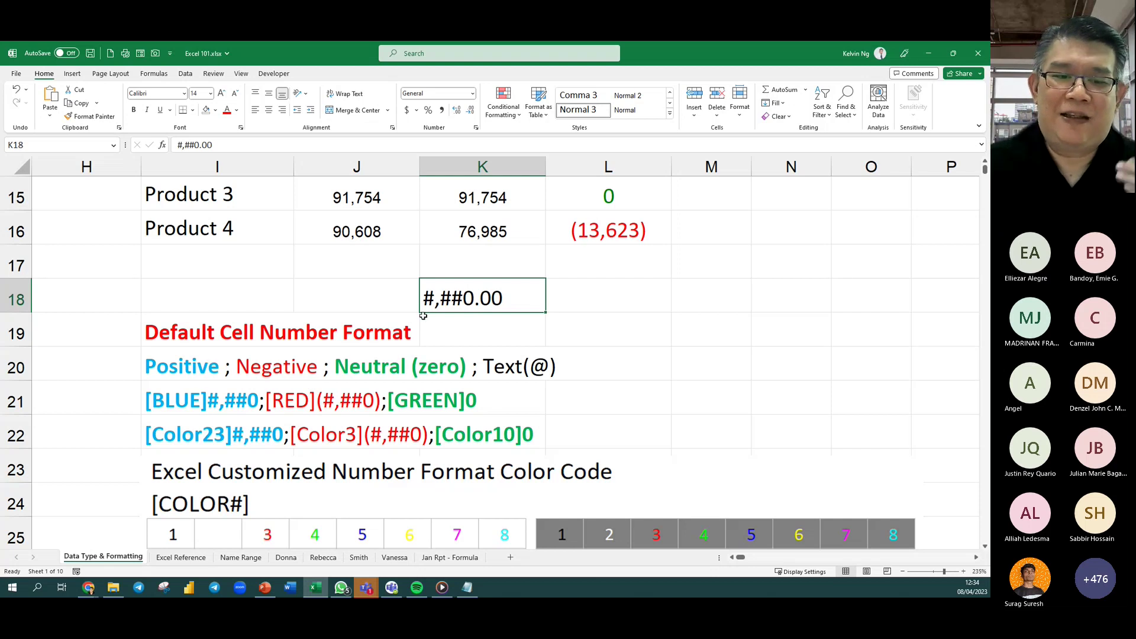
Change Product 2's 2021 figure in J14 to 91533.
{"action": "scroll", "coordinate": [534, 427], "scroll_direction": "up", "scroll_amount": 2}
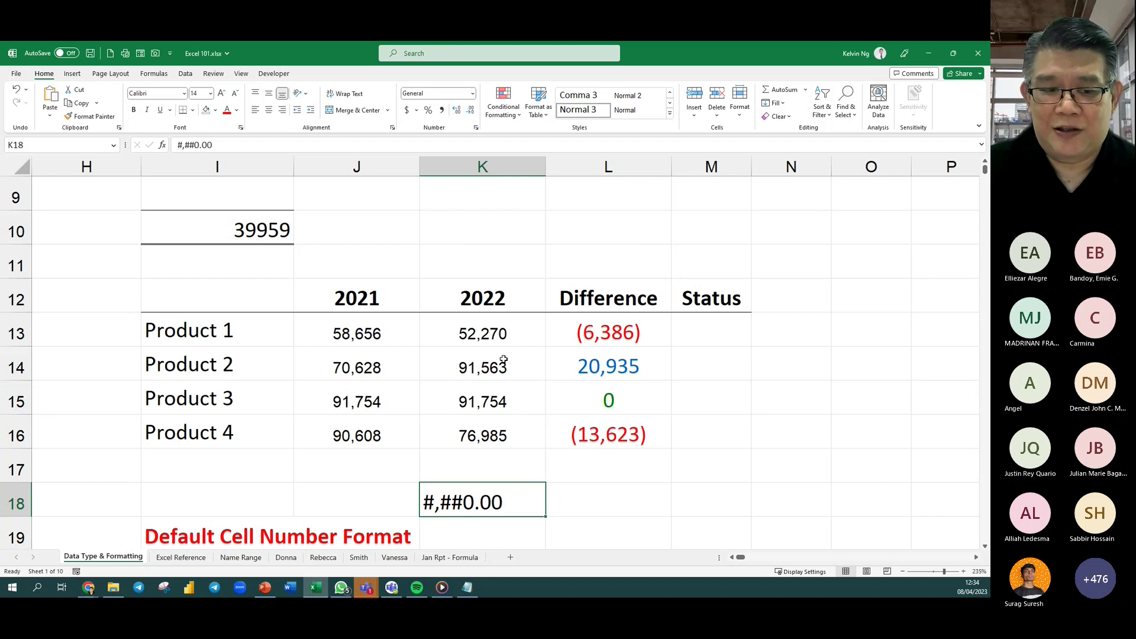
{"action": "left_click", "coordinate": [390, 370]}
{"action": "left_click", "coordinate": [476, 376]}
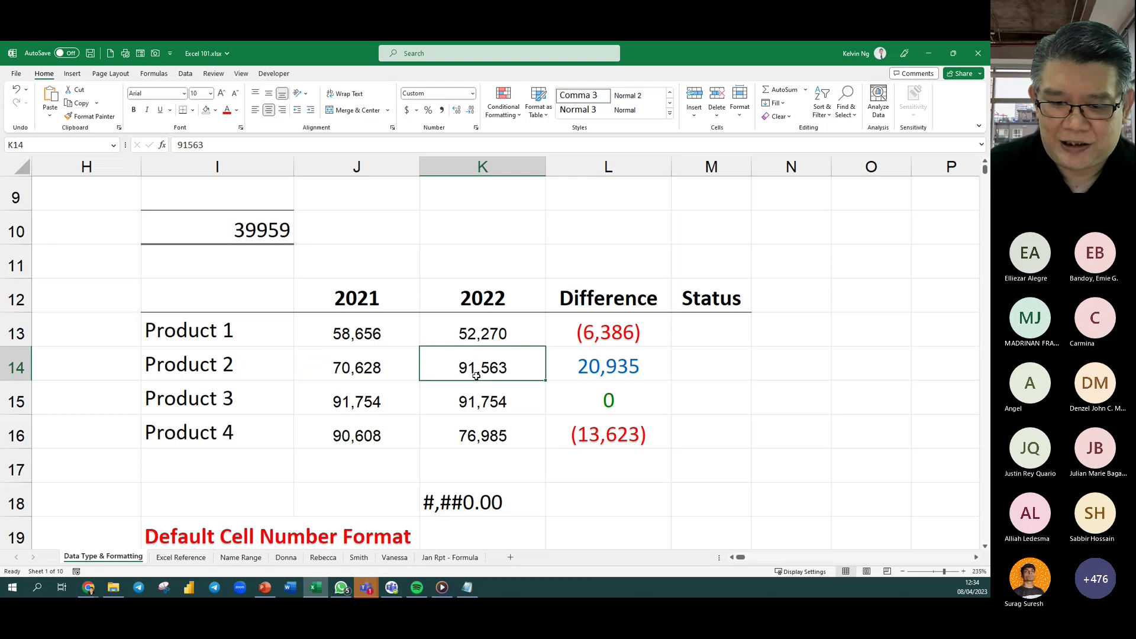
{"action": "double_click", "coordinate": [509, 373]}
{"action": "left_click_drag", "start_coordinate": [509, 373], "coordinate": [312, 368]}
{"action": "double_click", "coordinate": [383, 368]}
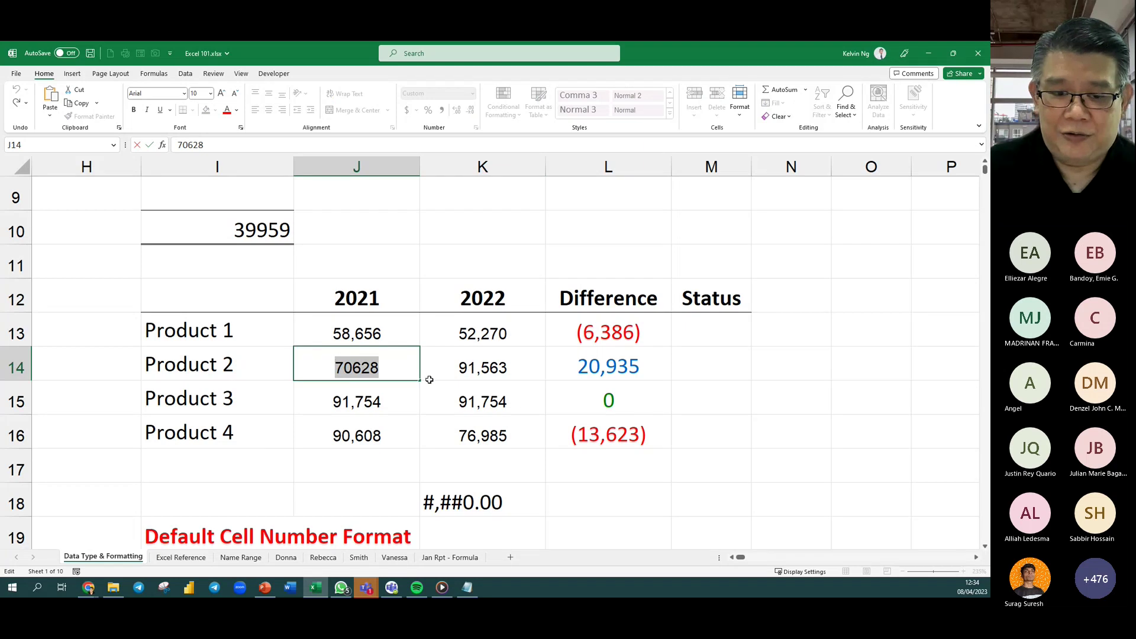
{"action": "type", "text": "91563"}
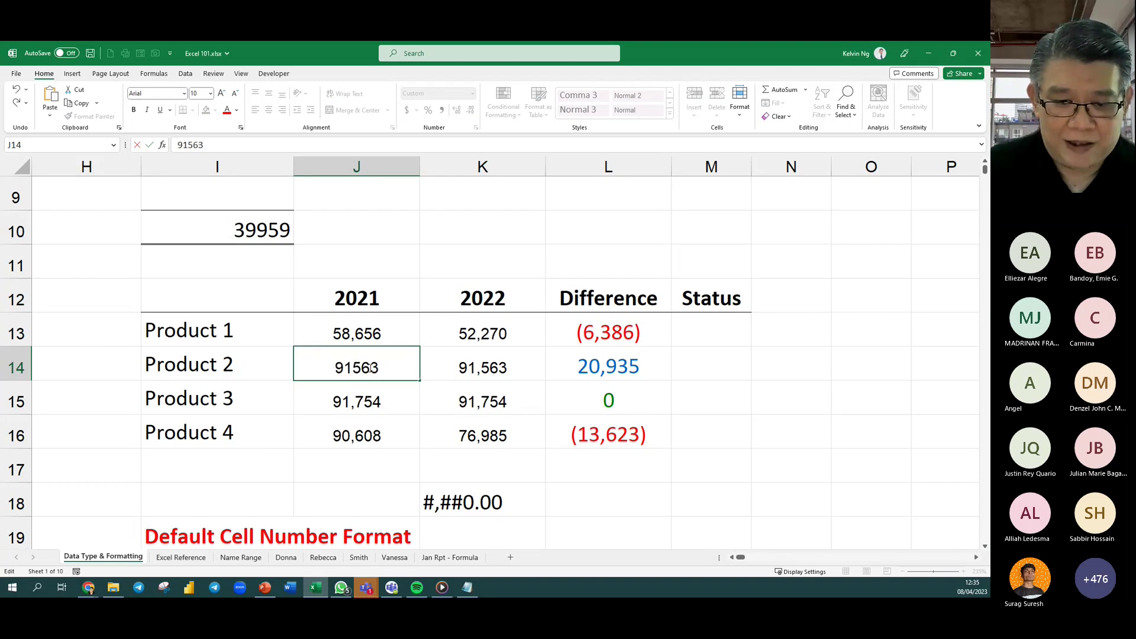
{"action": "left_click_drag", "start_coordinate": [371, 368], "coordinate": [363, 368]}
{"action": "type", "text": "3"}
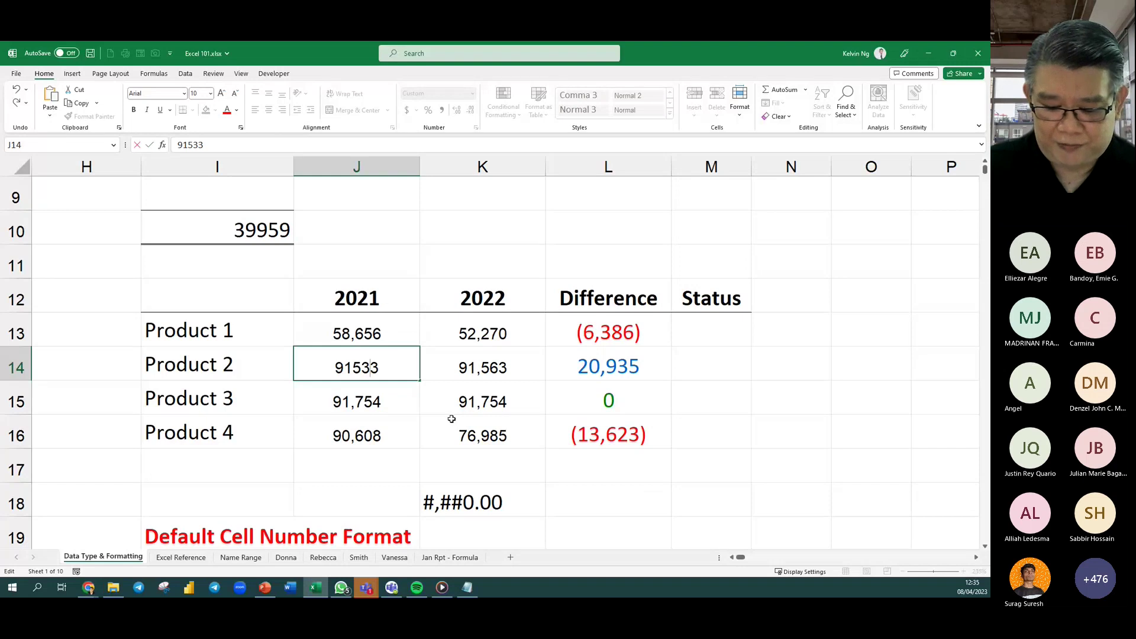
{"action": "key", "text": "Return"}
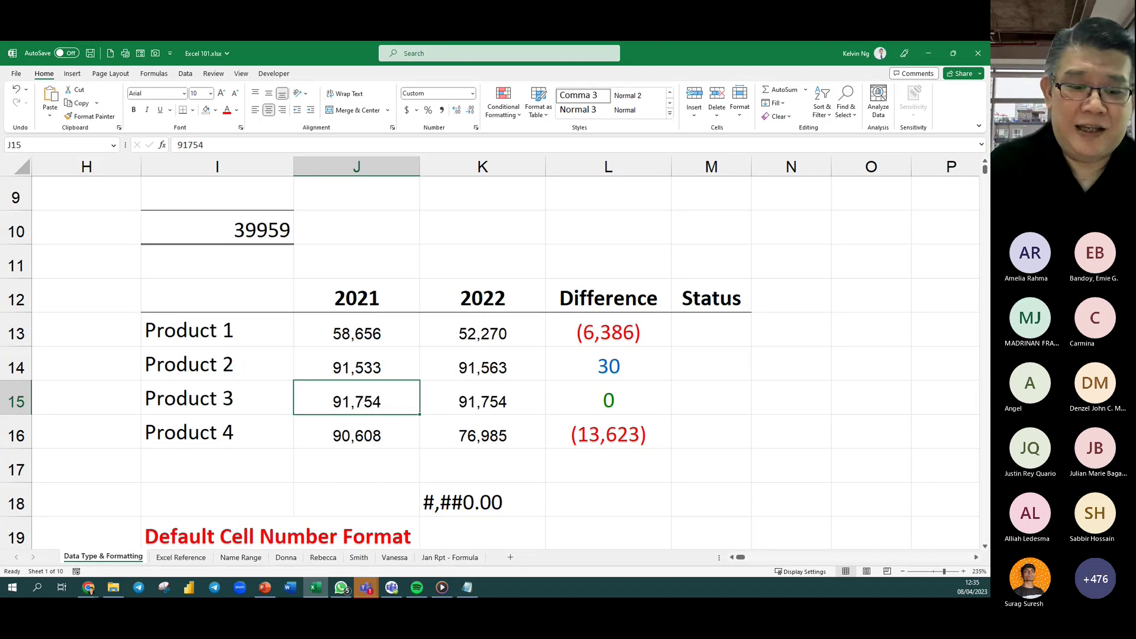
Move the Excel Customized Number Format Color Code chart picture slightly lower, clear of row 23.
{"action": "scroll", "coordinate": [481, 458], "scroll_direction": "down", "scroll_amount": 5}
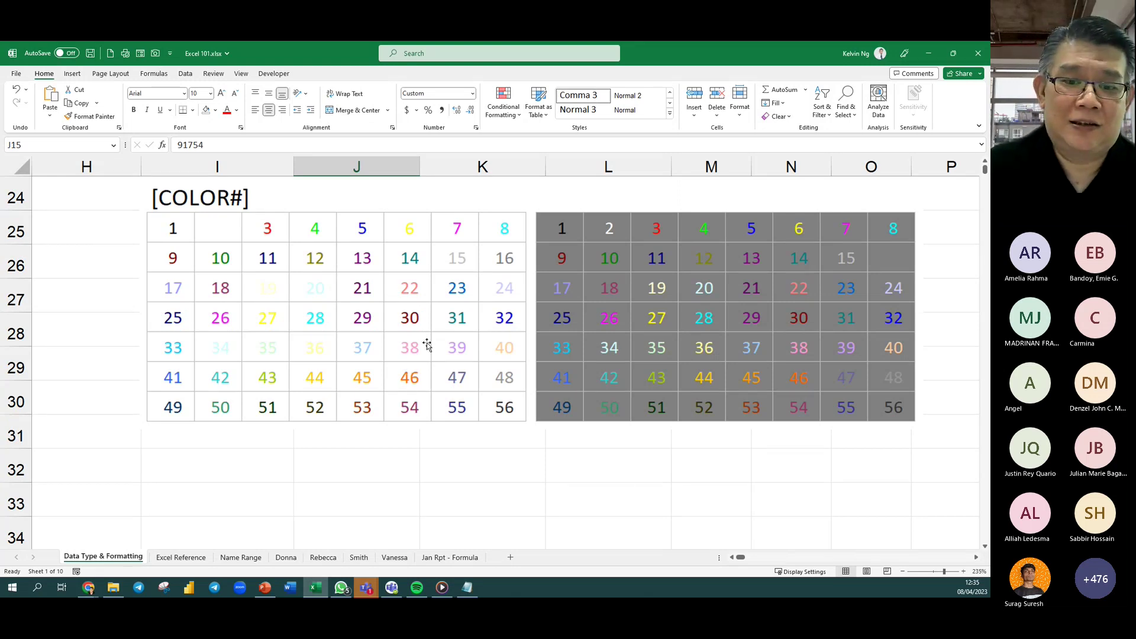
{"action": "left_click_drag", "start_coordinate": [423, 322], "coordinate": [423, 343]}
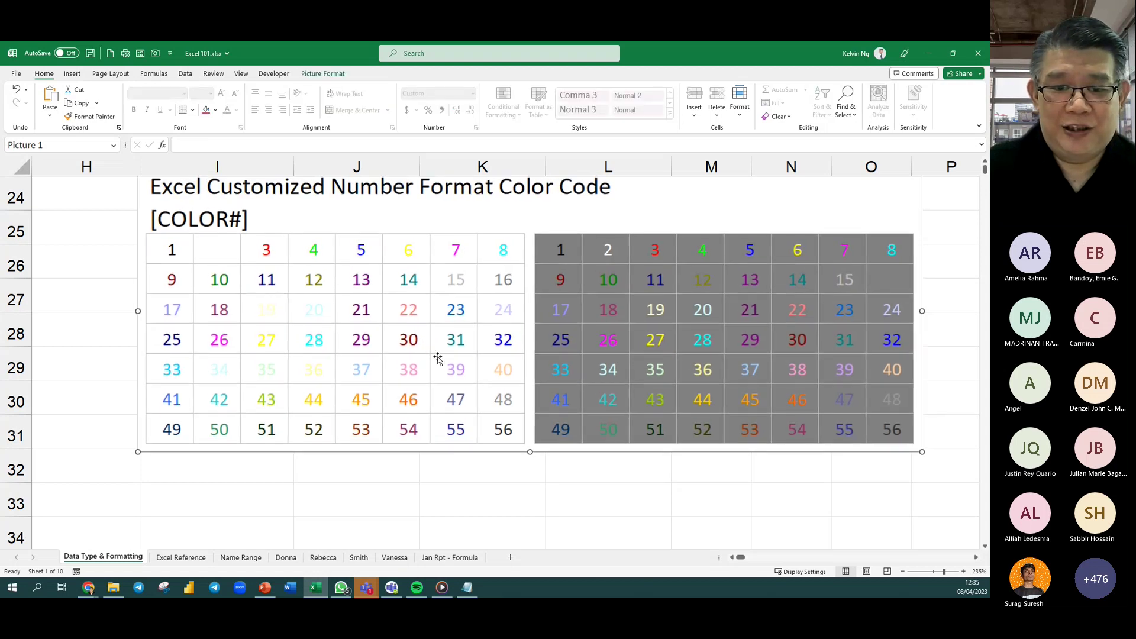
{"action": "scroll", "coordinate": [406, 359], "scroll_direction": "up", "scroll_amount": 1}
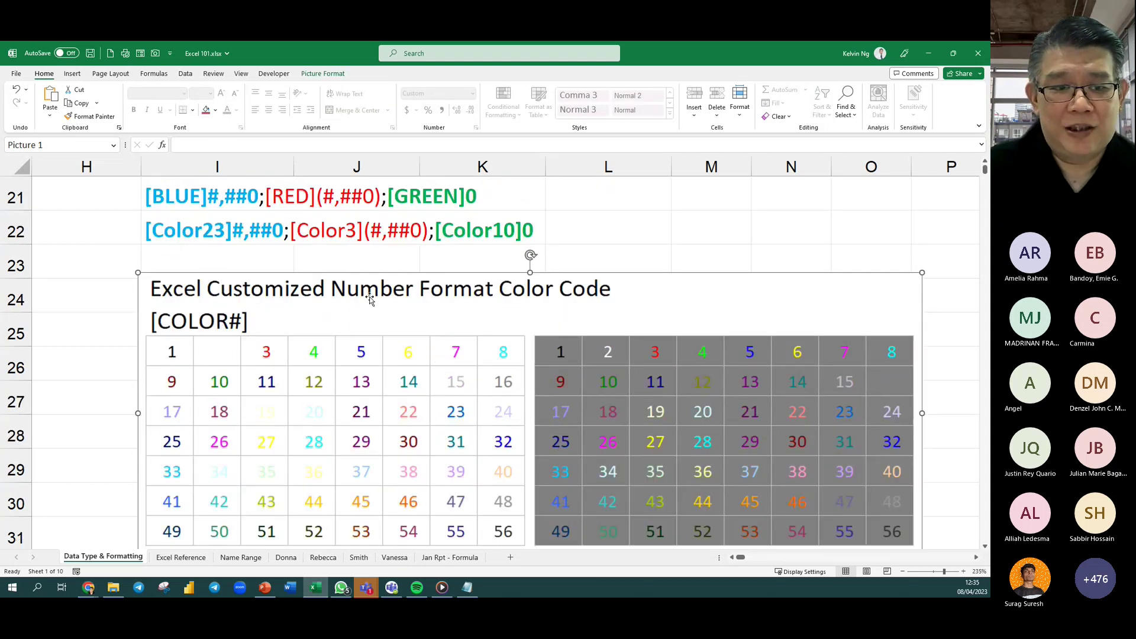
Examine the font color palette for I22 alongside the numbered color chart and the format codes above it.
{"action": "left_click", "coordinate": [248, 238]}
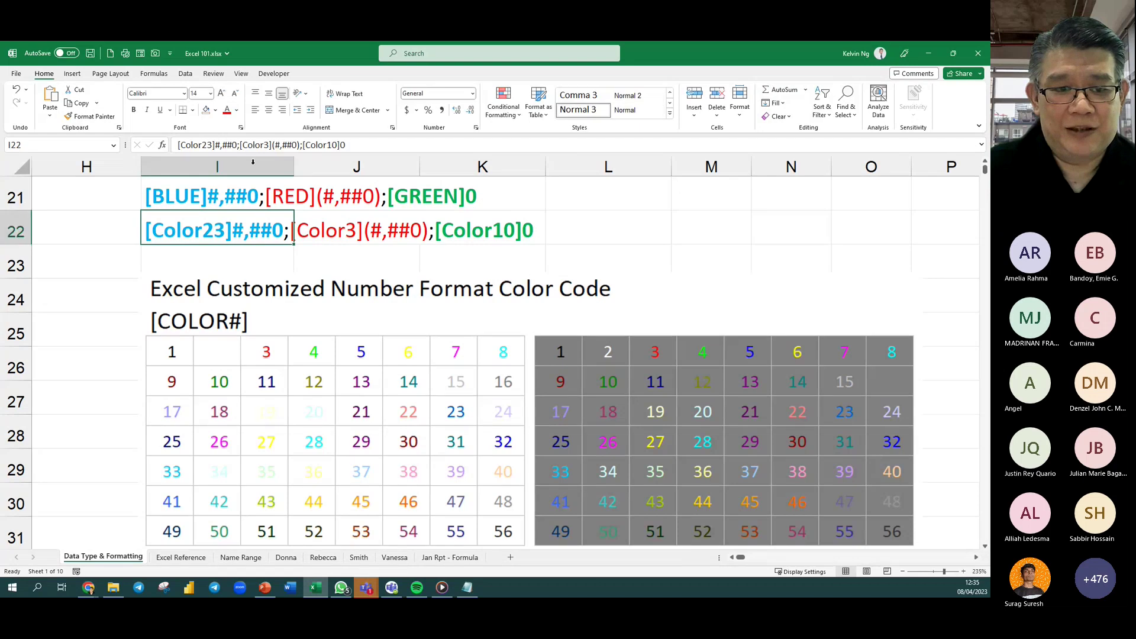
{"action": "left_click", "coordinate": [236, 110]}
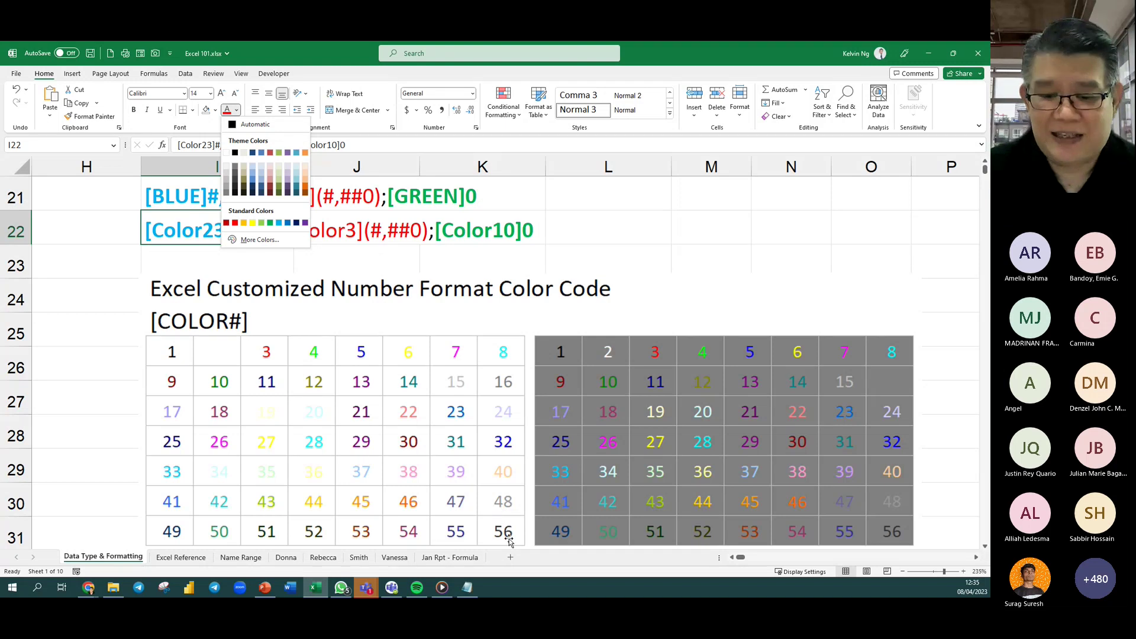
{"action": "scroll", "coordinate": [506, 532], "scroll_direction": "down", "scroll_amount": 1}
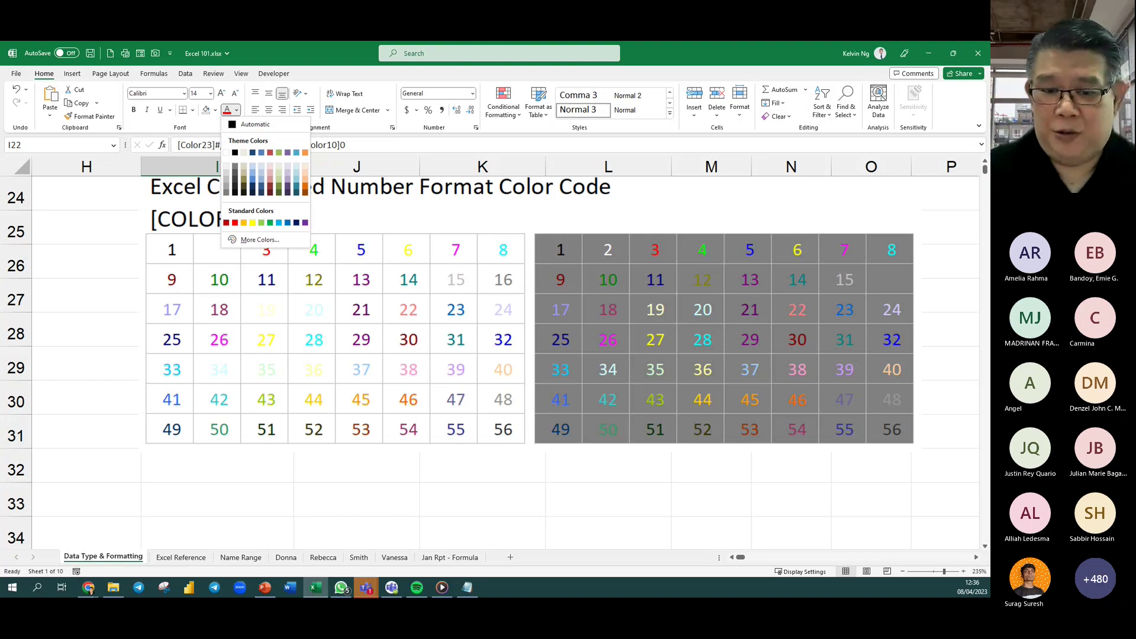
{"action": "left_click", "coordinate": [422, 257]}
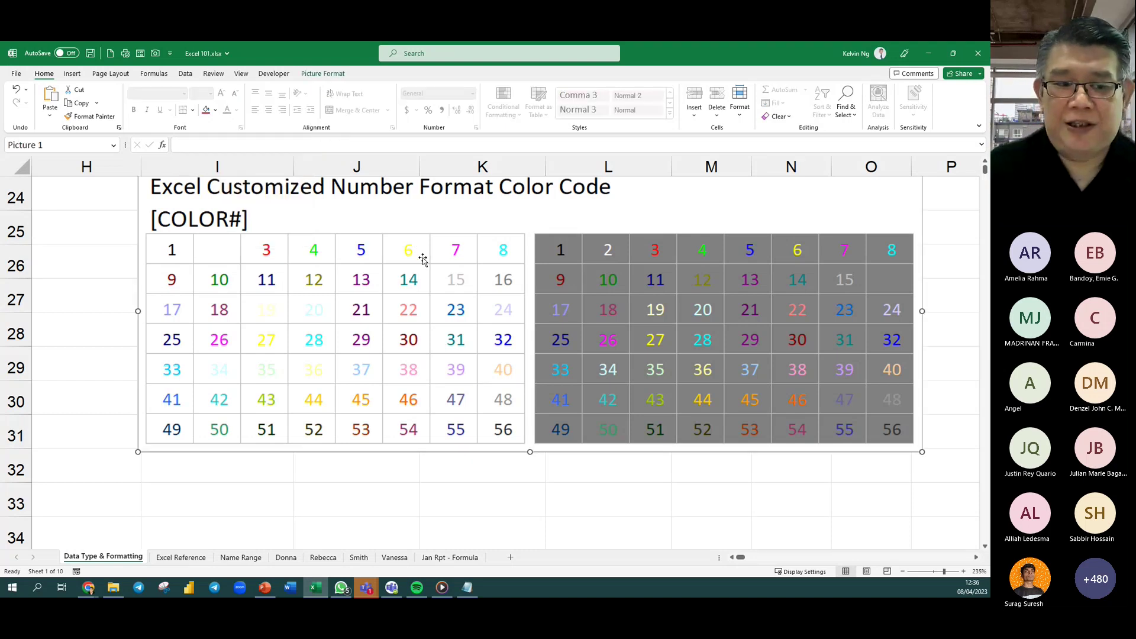
{"action": "scroll", "coordinate": [422, 258], "scroll_direction": "up", "scroll_amount": 2}
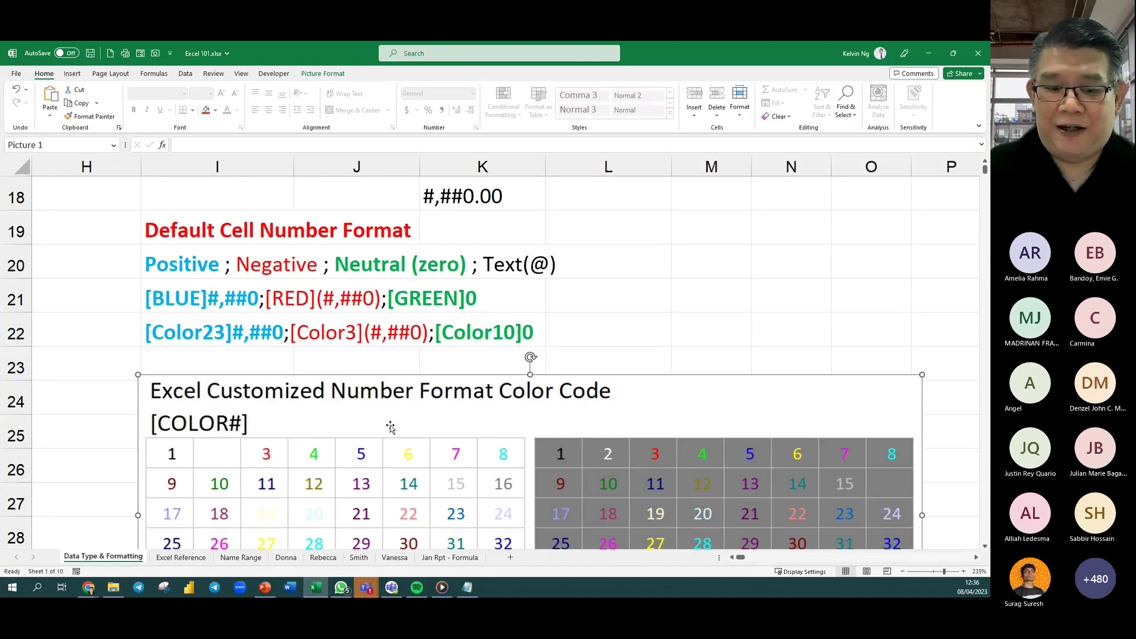
{"action": "scroll", "coordinate": [315, 471], "scroll_direction": "down", "scroll_amount": 2}
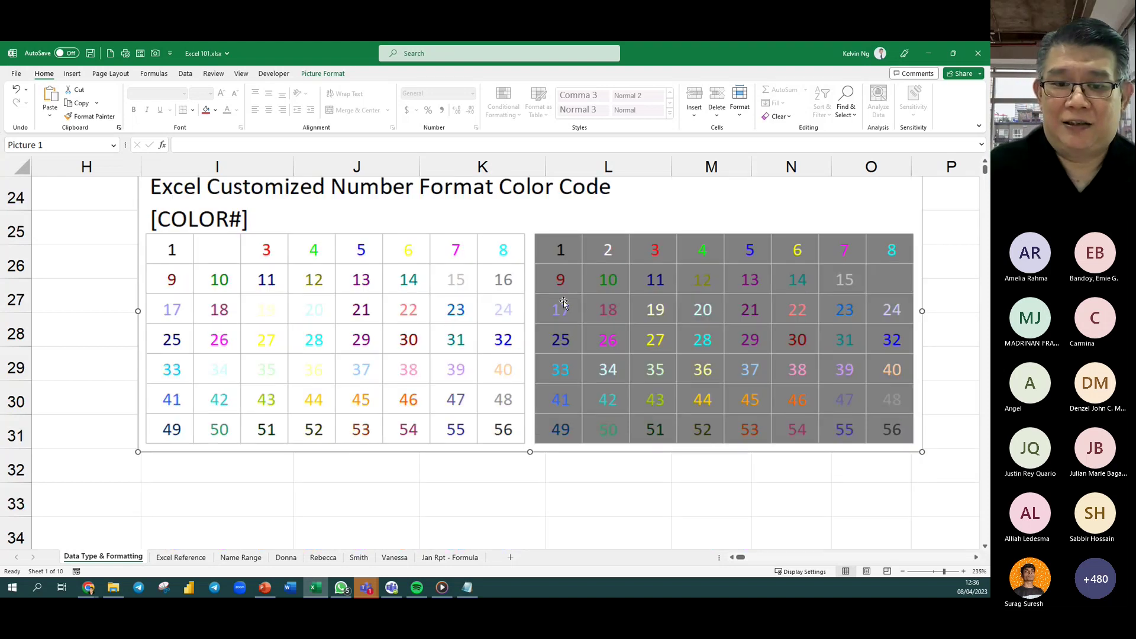
{"action": "scroll", "coordinate": [441, 326], "scroll_direction": "up", "scroll_amount": 1}
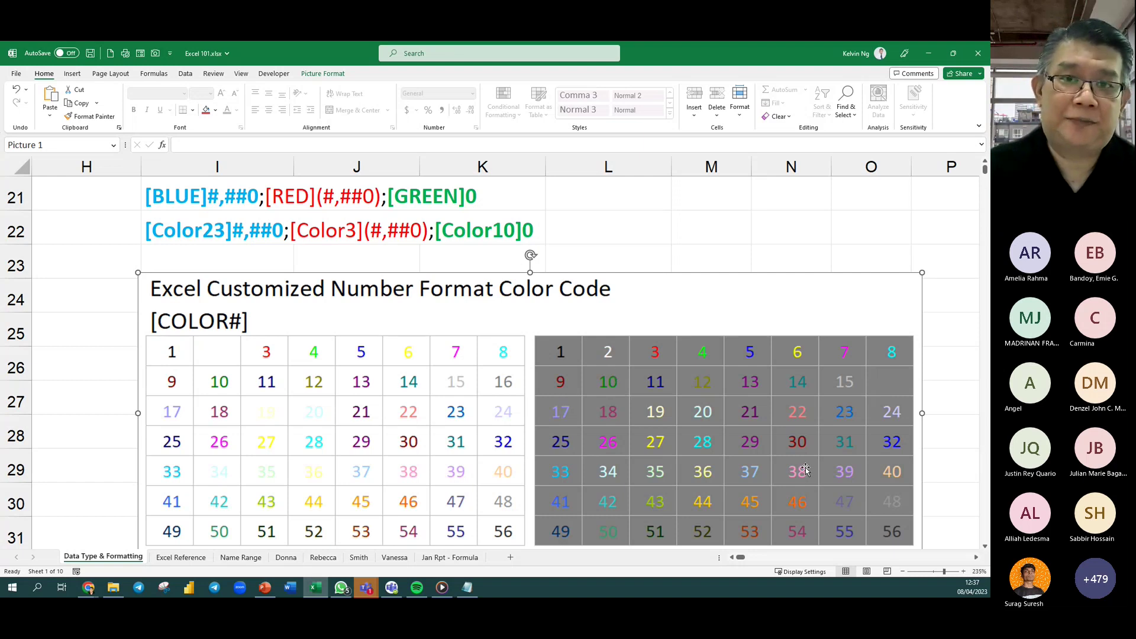
Enter =L13 in Status cell M13 and fill the formula down to M16.
{"action": "scroll", "coordinate": [498, 441], "scroll_direction": "up", "scroll_amount": 4}
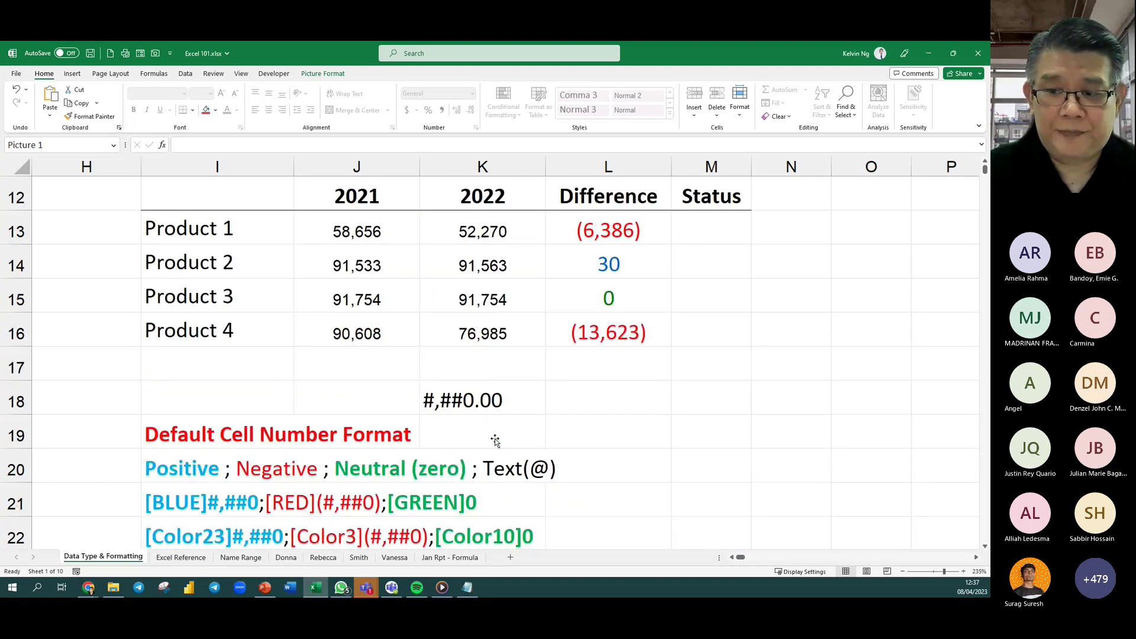
{"action": "left_click", "coordinate": [739, 332]}
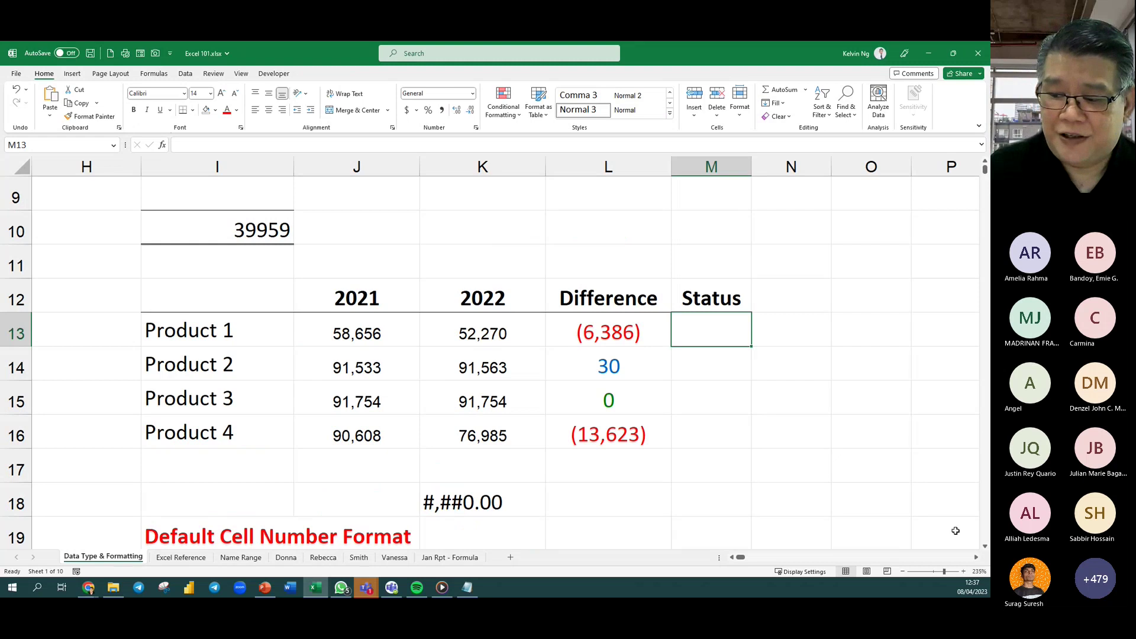
{"action": "left_click", "coordinate": [976, 559]}
{"action": "left_click", "coordinate": [976, 559]}
{"action": "scroll", "coordinate": [532, 414], "scroll_direction": "down", "scroll_amount": 1}
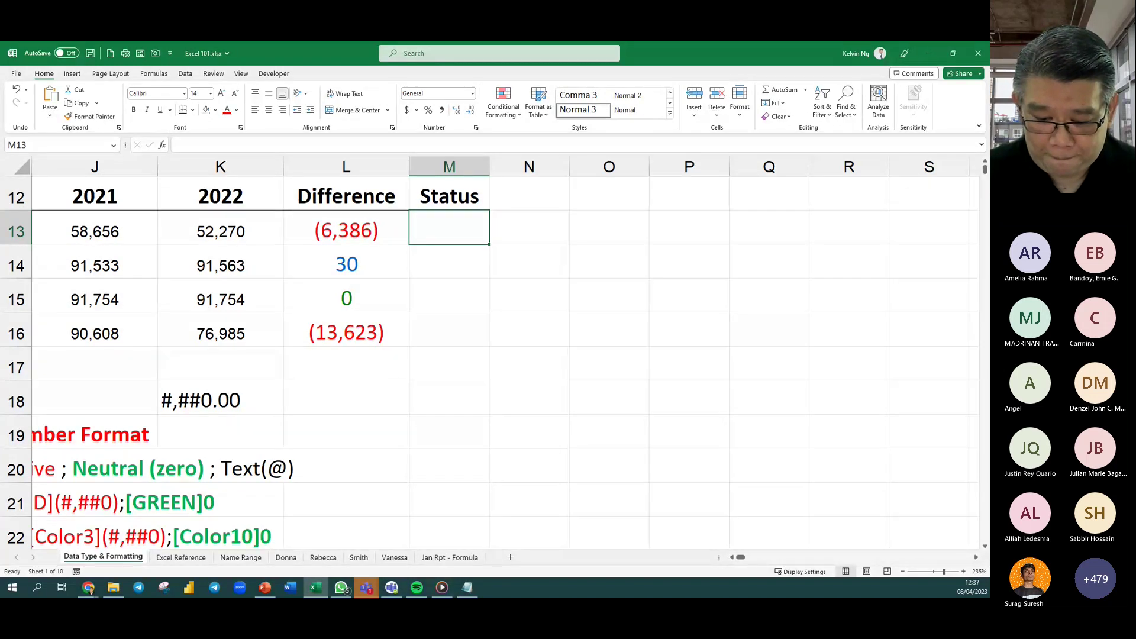
{"action": "key", "text": "alt+Tab"}
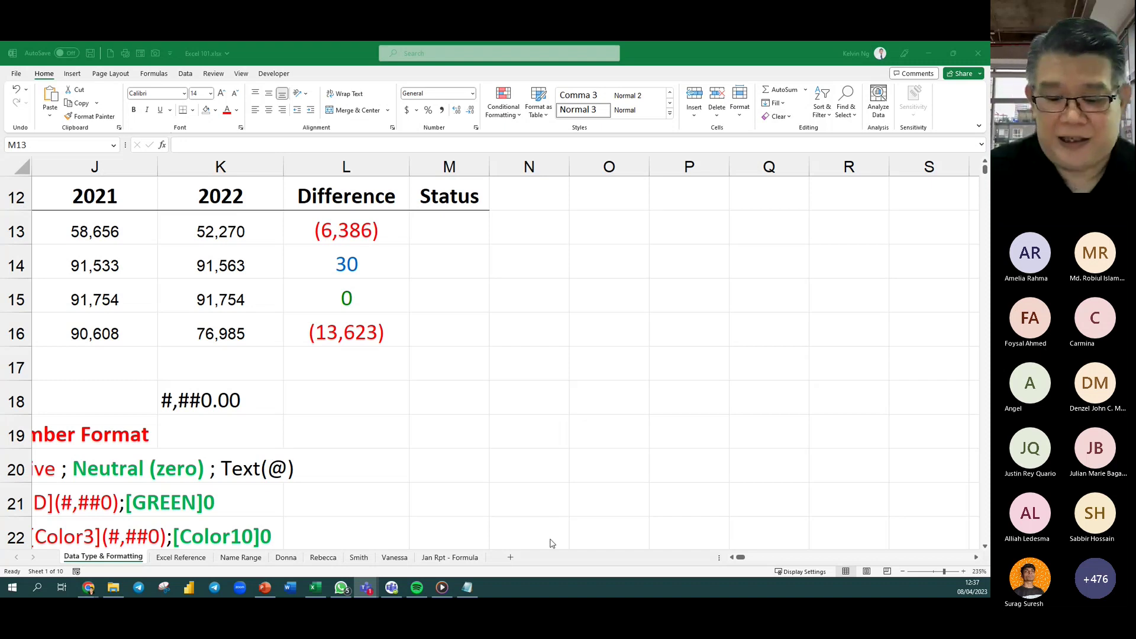
{"action": "left_click", "coordinate": [464, 230]}
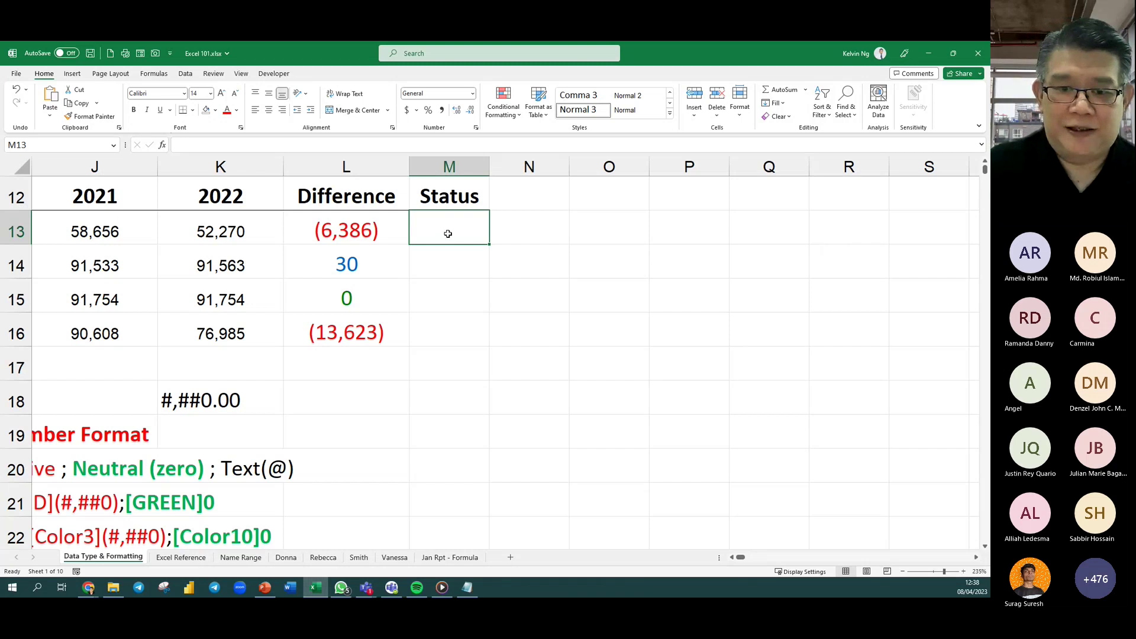
{"action": "mouse_move", "coordinate": [446, 232]}
{"action": "left_mouse_down"}
{"action": "mouse_move", "coordinate": [452, 332]}
{"action": "mouse_move", "coordinate": [462, 234]}
{"action": "left_mouse_up"}
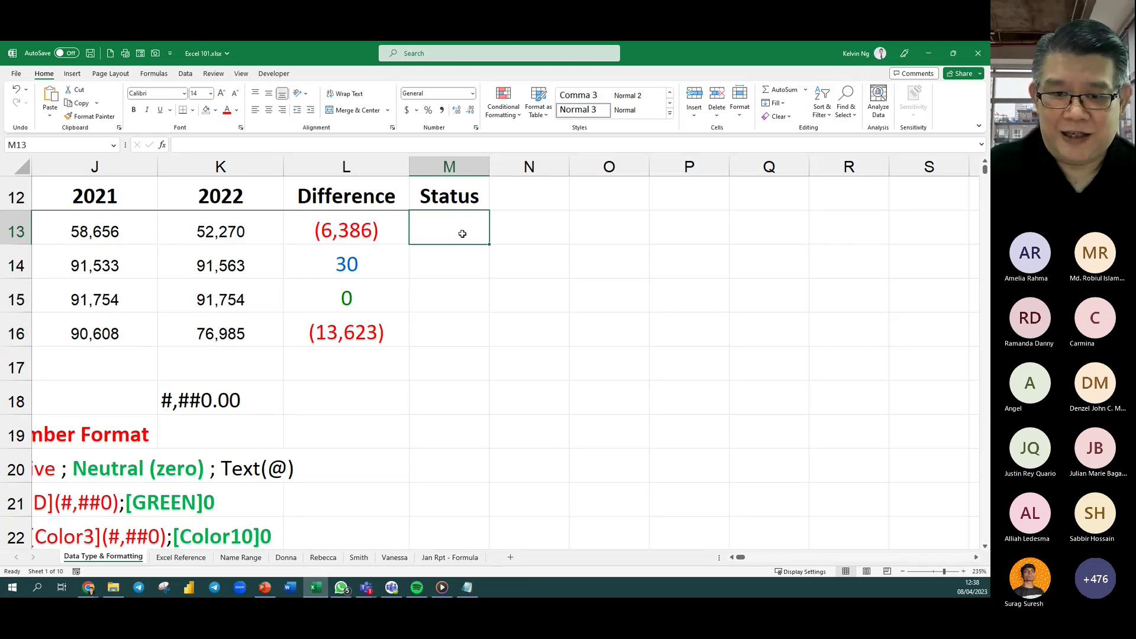
{"action": "type", "text": "="}
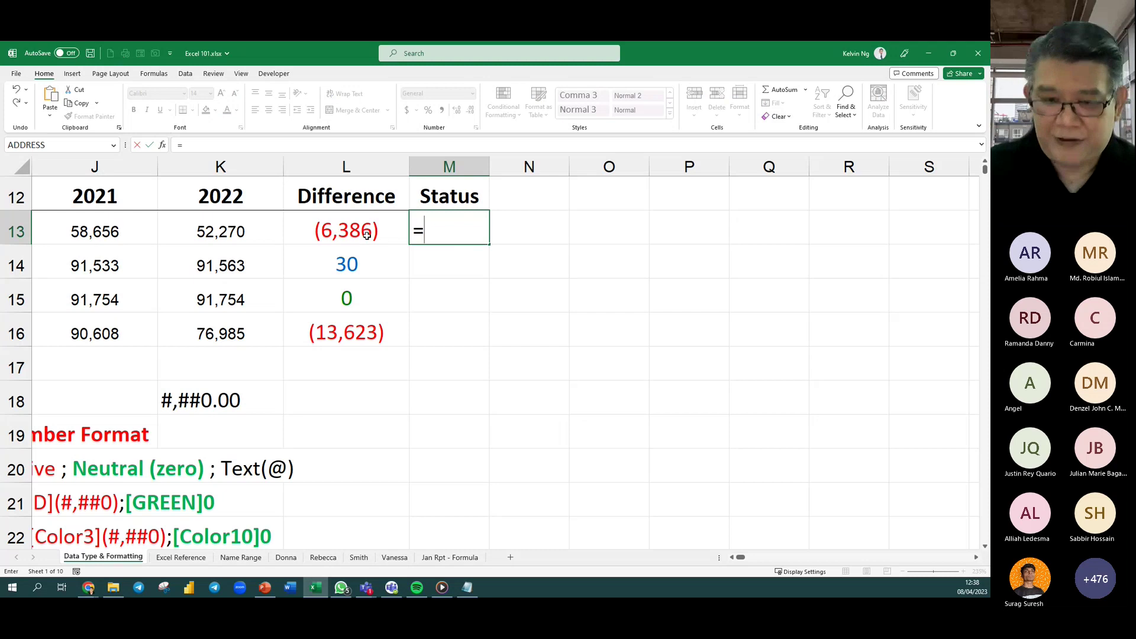
{"action": "left_click", "coordinate": [367, 235]}
{"action": "key", "text": "Return"}
{"action": "left_click", "coordinate": [450, 237]}
{"action": "left_click_drag", "start_coordinate": [490, 243], "coordinate": [481, 335]}
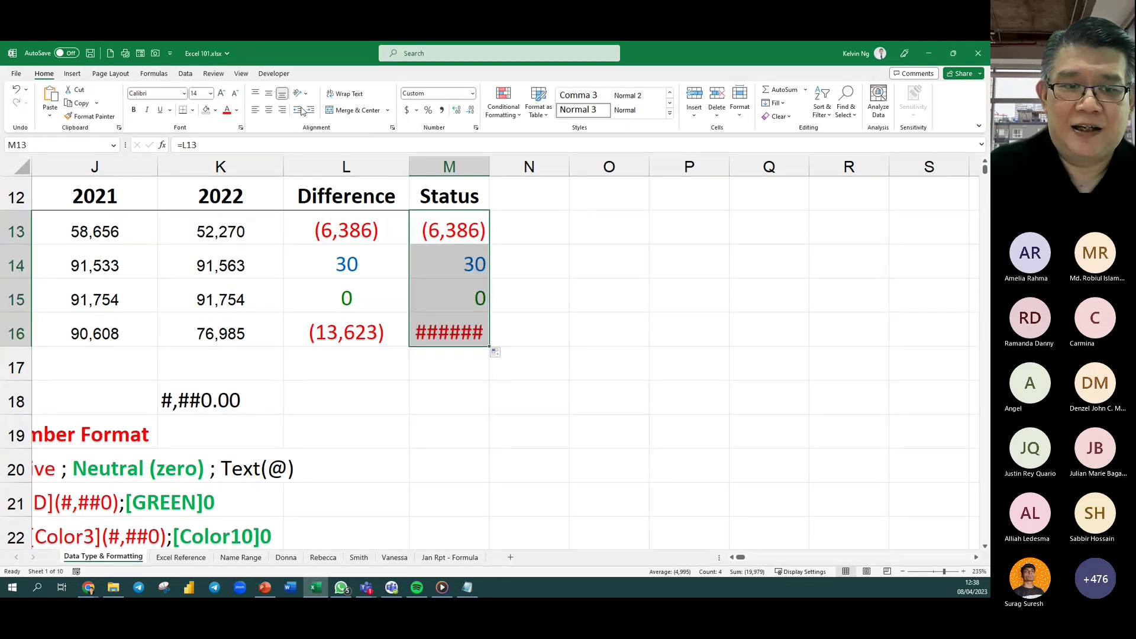
Center the Status values in M13:M16 and widen column M enough to display the Product 4 value.
{"action": "left_click", "coordinate": [268, 110]}
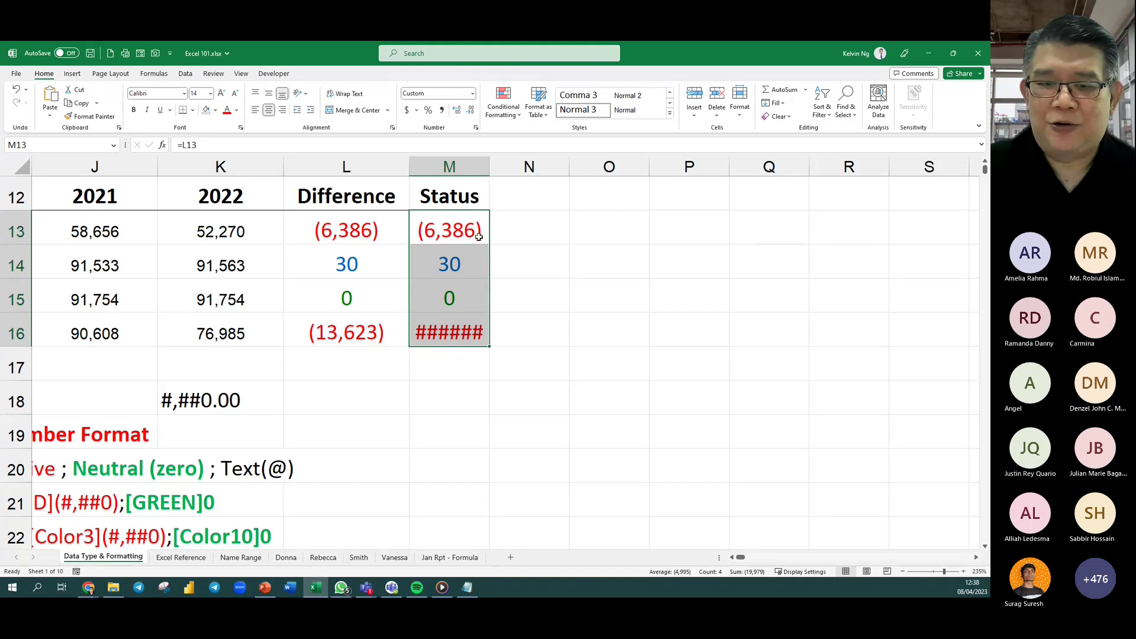
{"action": "left_click_drag", "start_coordinate": [489, 167], "coordinate": [495, 166]}
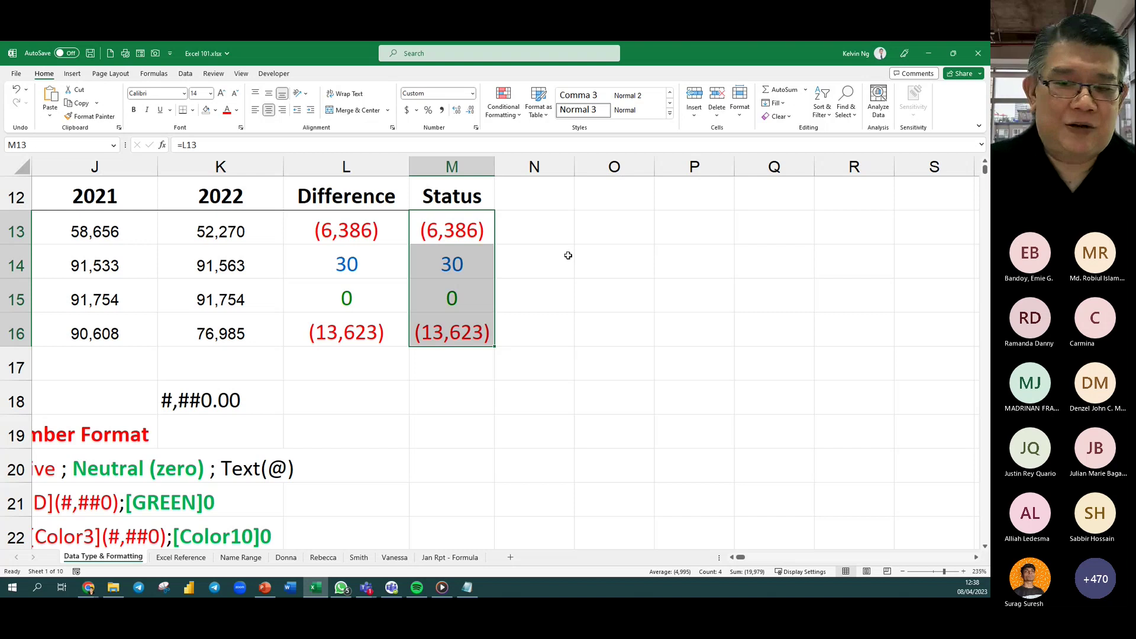
Copy the [Color23]#,##0;[Color3](#,##0);[Color10]0 format code from I22 into cell O13, beside the Status column.
{"action": "left_click", "coordinate": [612, 232]}
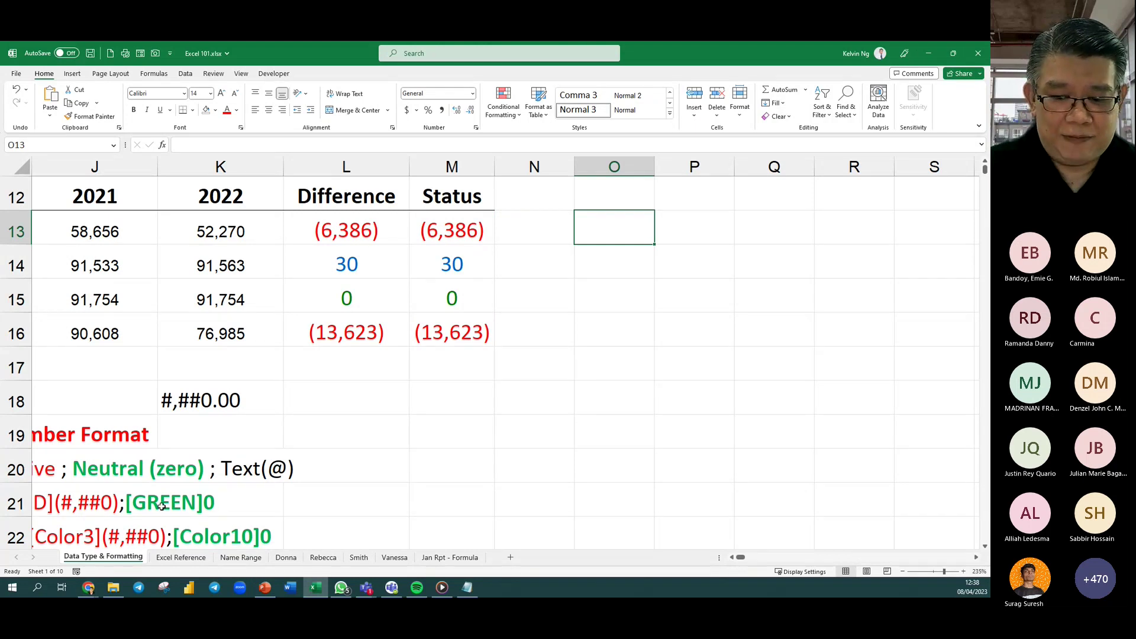
{"action": "left_click_drag", "start_coordinate": [742, 557], "coordinate": [737, 558]}
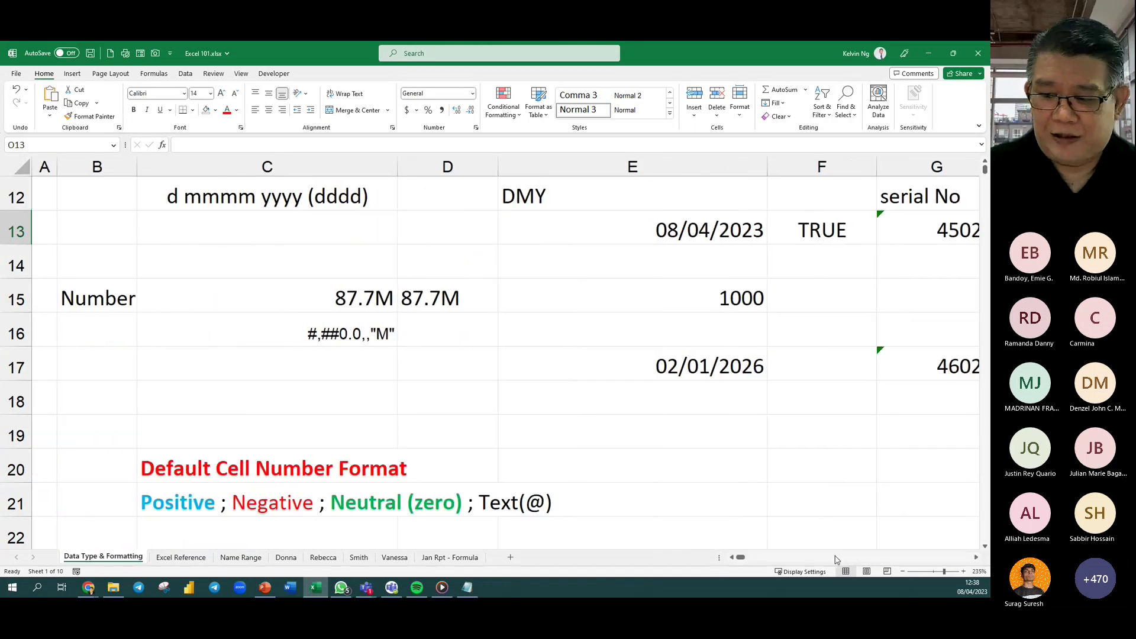
{"action": "left_click", "coordinate": [976, 557]}
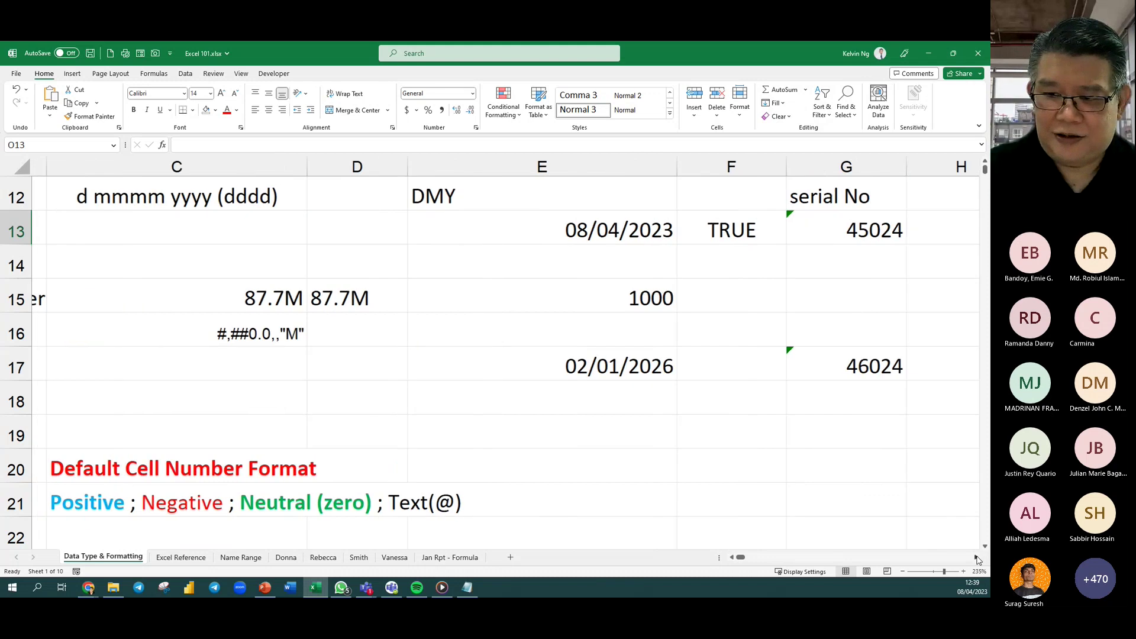
{"action": "scroll", "coordinate": [977, 557], "scroll_direction": "right", "scroll_amount": 4}
{"action": "scroll", "coordinate": [301, 370], "scroll_direction": "down", "scroll_amount": 2}
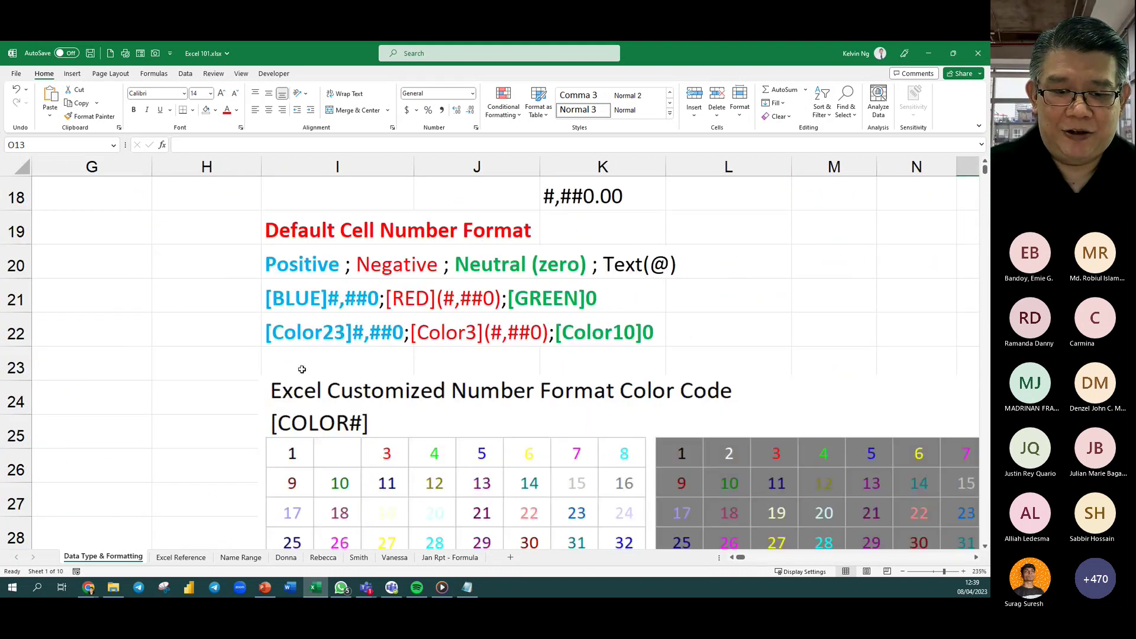
{"action": "left_click", "coordinate": [312, 338]}
{"action": "key", "text": "ctrl+c"}
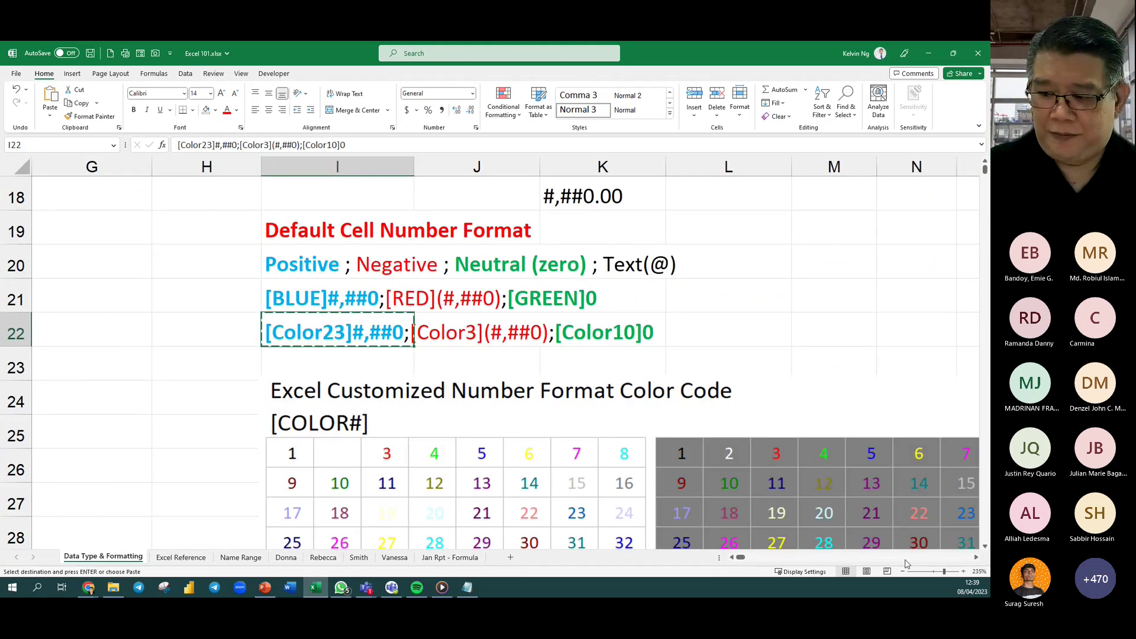
{"action": "left_click", "coordinate": [976, 557]}
{"action": "left_click", "coordinate": [976, 556]}
{"action": "scroll", "coordinate": [590, 388], "scroll_direction": "up", "scroll_amount": 2}
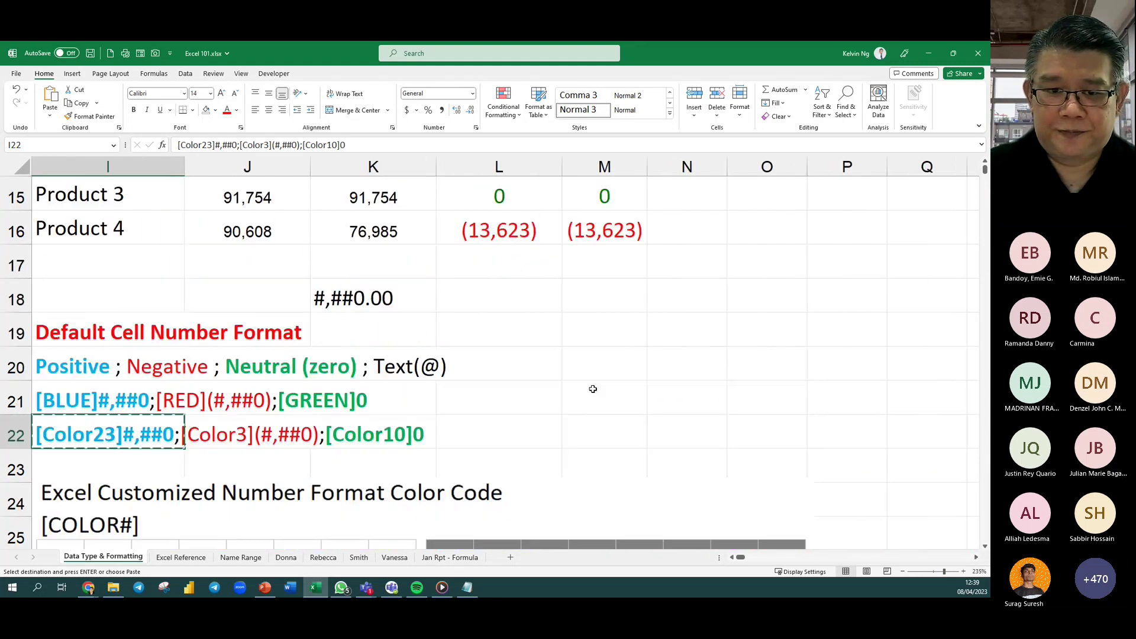
{"action": "left_click", "coordinate": [749, 227]}
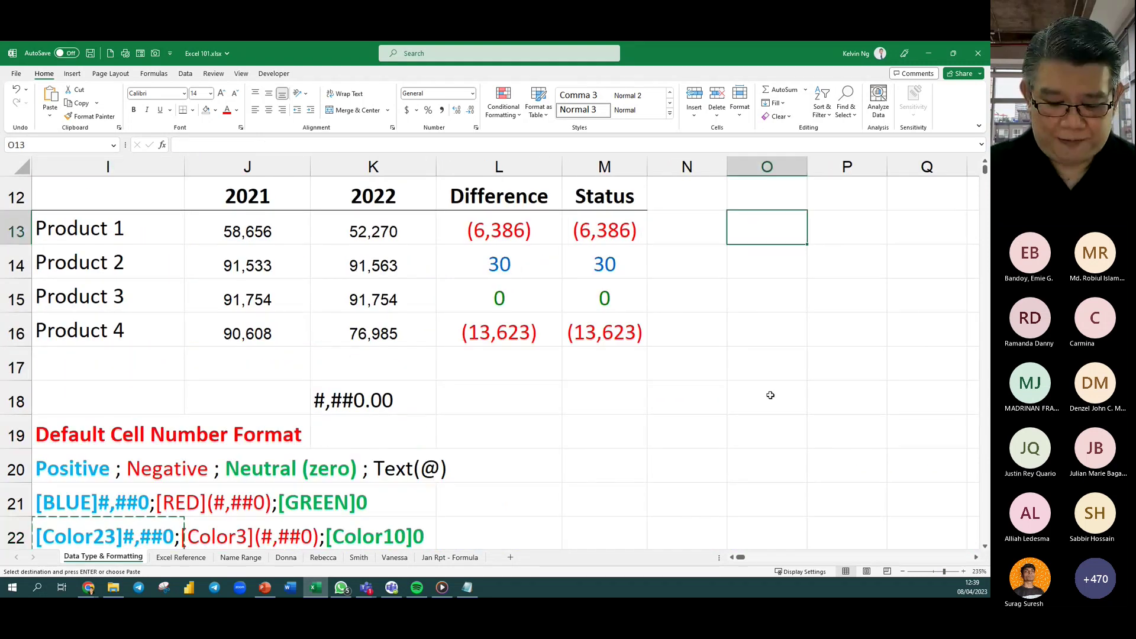
{"action": "key", "text": "ctrl+v"}
{"action": "left_click", "coordinate": [976, 558]}
{"action": "left_click", "coordinate": [977, 559]}
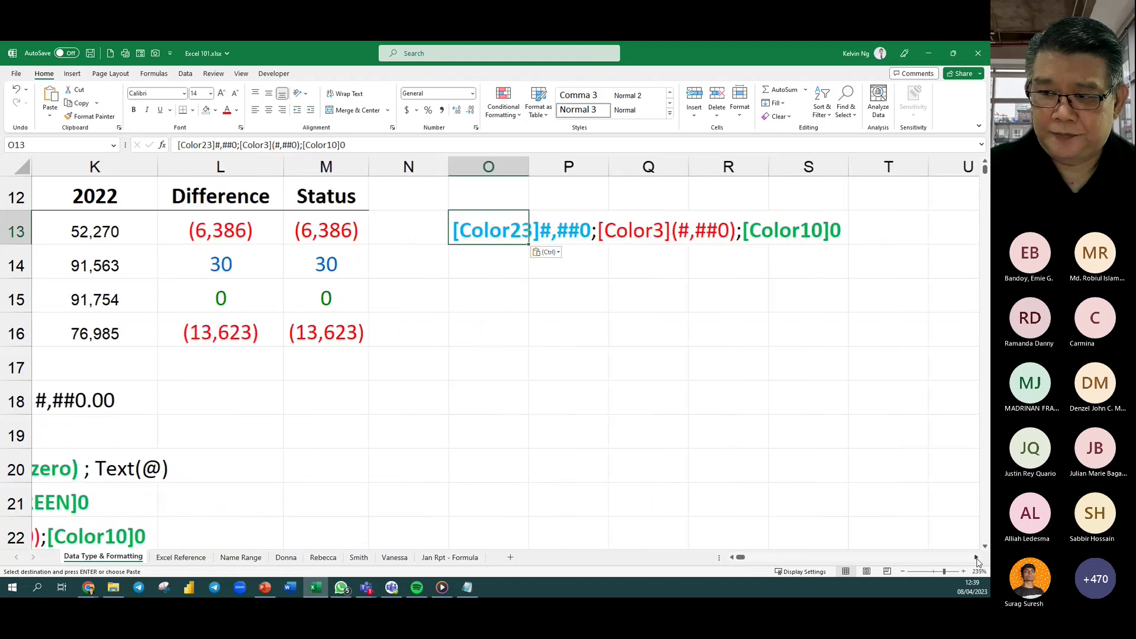
{"action": "left_click", "coordinate": [508, 305]}
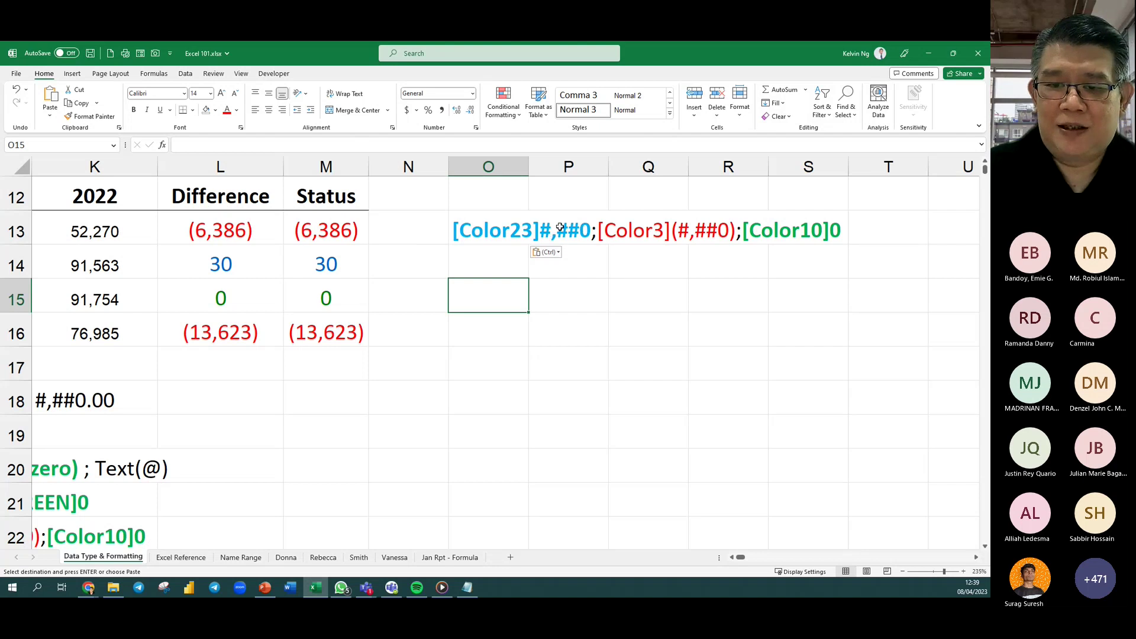
Replace the positive section's #,##0 in O13 with the upward triangle emoji, found by searching the emoji picker for arrow.
{"action": "double_click", "coordinate": [515, 232]}
{"action": "left_click_drag", "start_coordinate": [538, 232], "coordinate": [588, 232]}
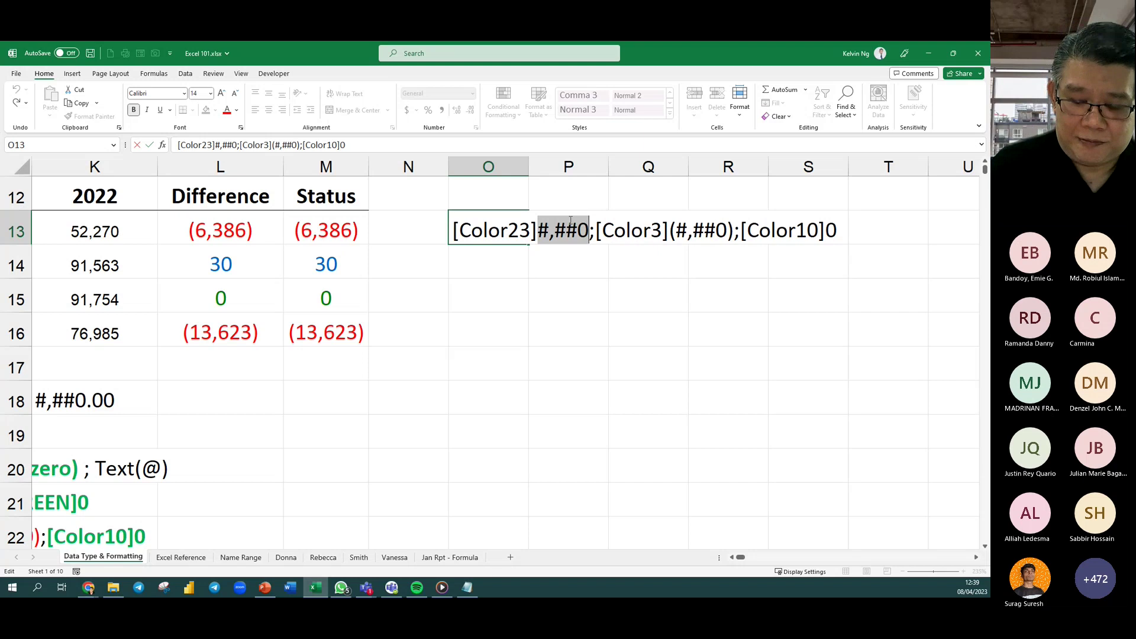
{"action": "key", "text": "Delete"}
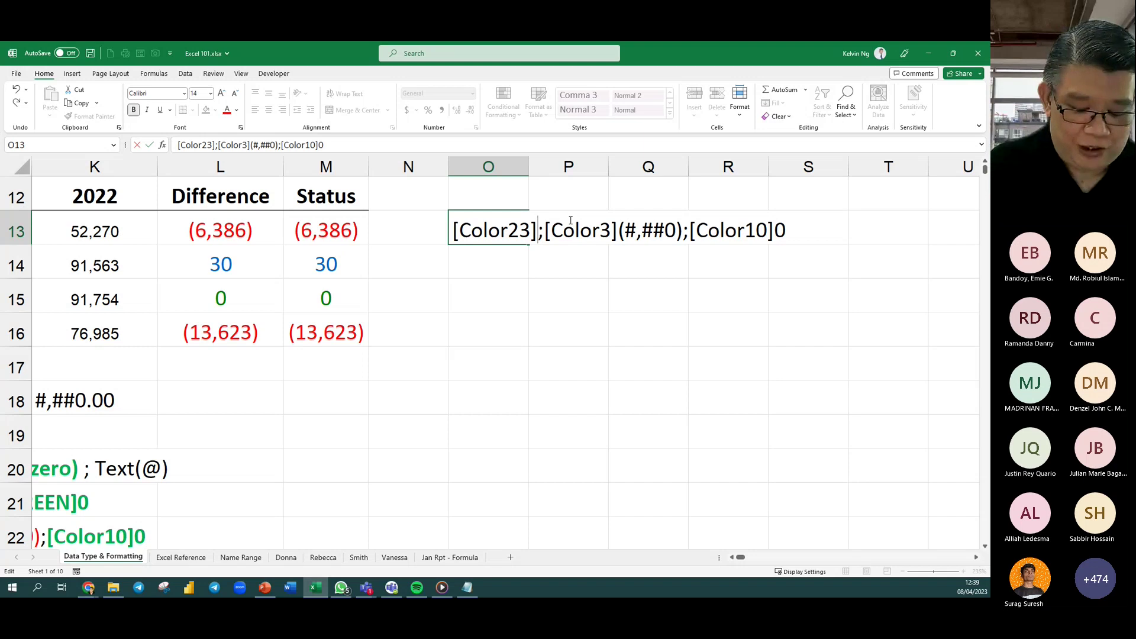
{"action": "key", "text": "super+period"}
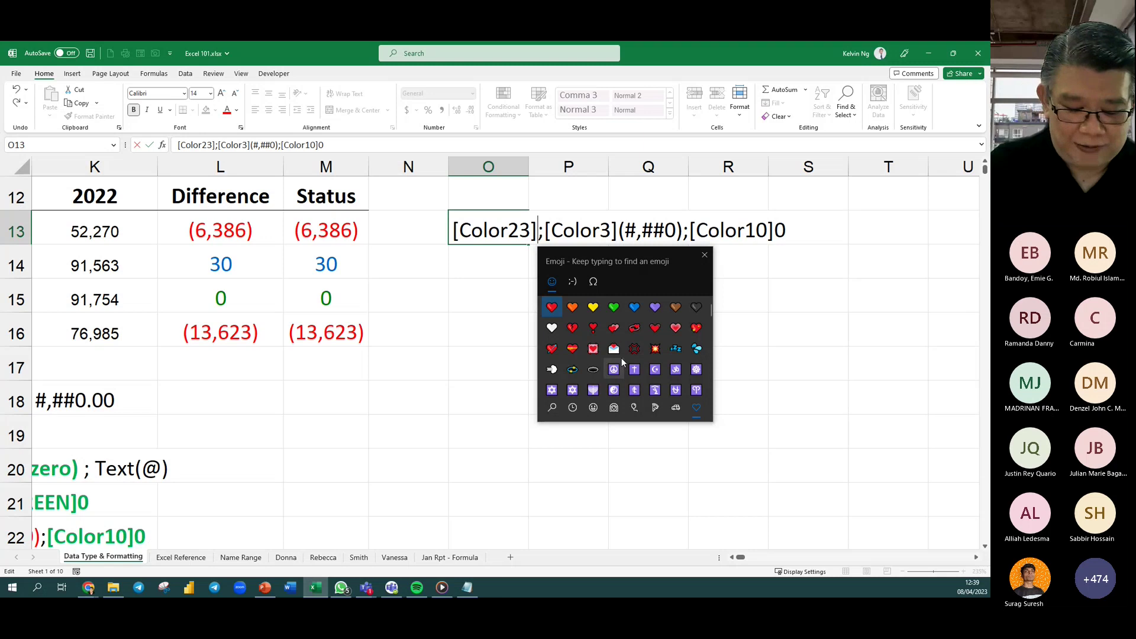
{"action": "type", "text": "arrow"}
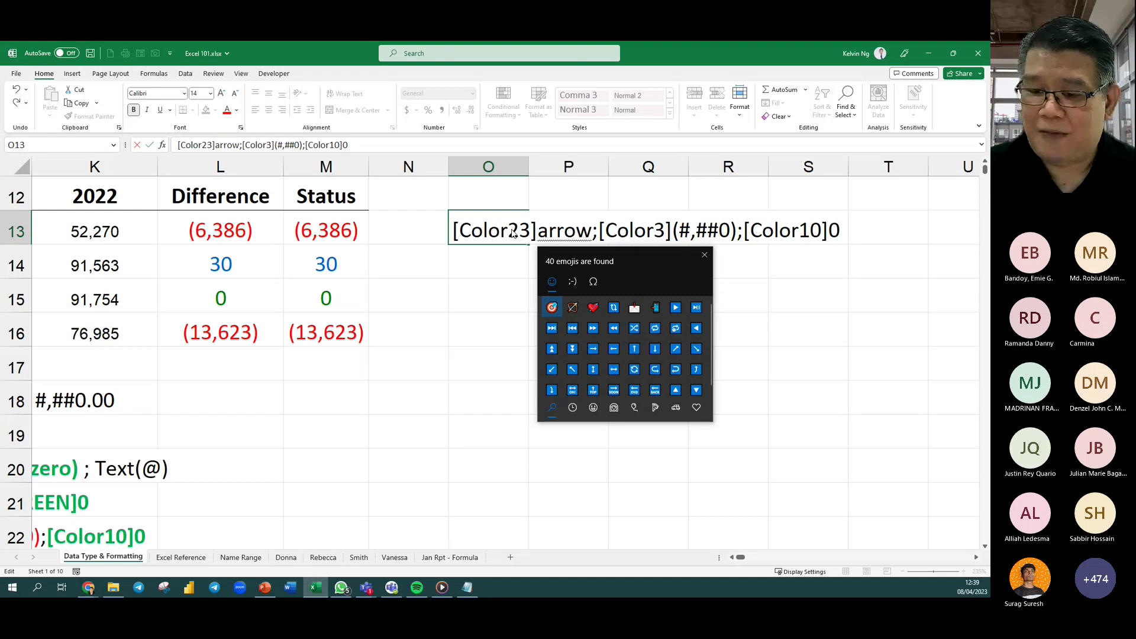
{"action": "left_click", "coordinate": [676, 389]}
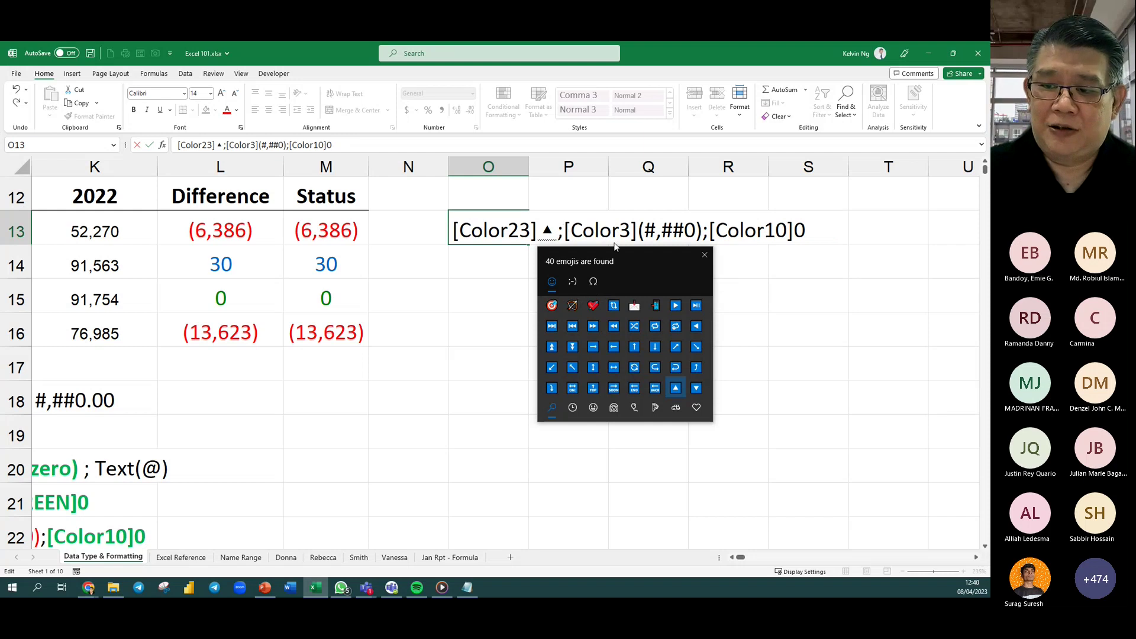
{"action": "left_click", "coordinate": [704, 255]}
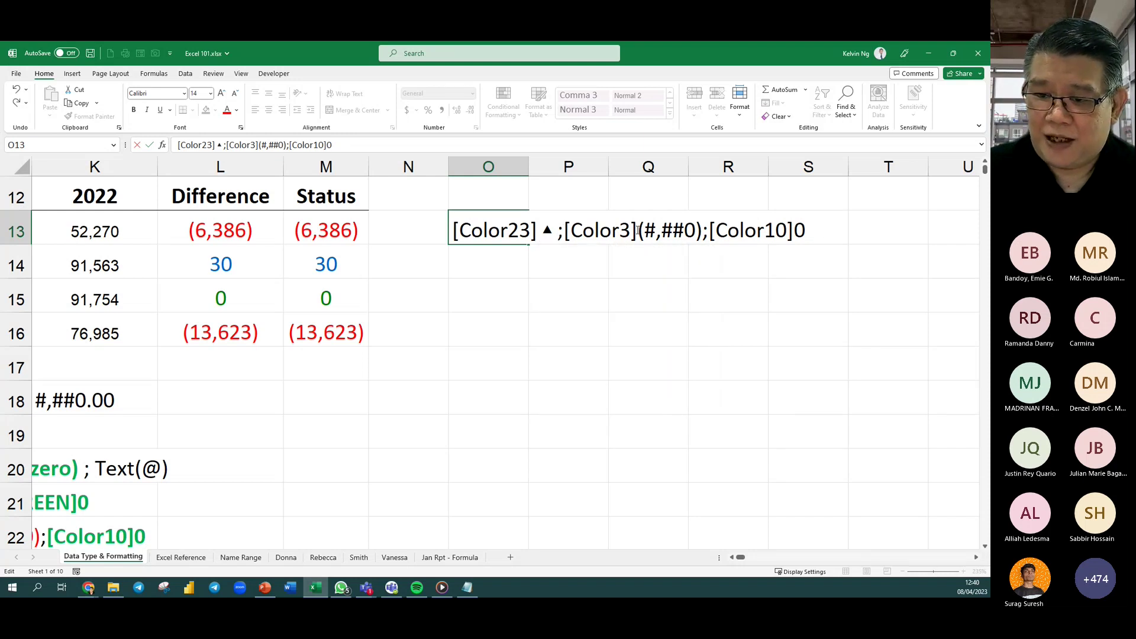
Replace the negative section's (#,##0) in O13 with the downward triangle emoji from the arrow emojis.
{"action": "left_click_drag", "start_coordinate": [640, 231], "coordinate": [700, 234]}
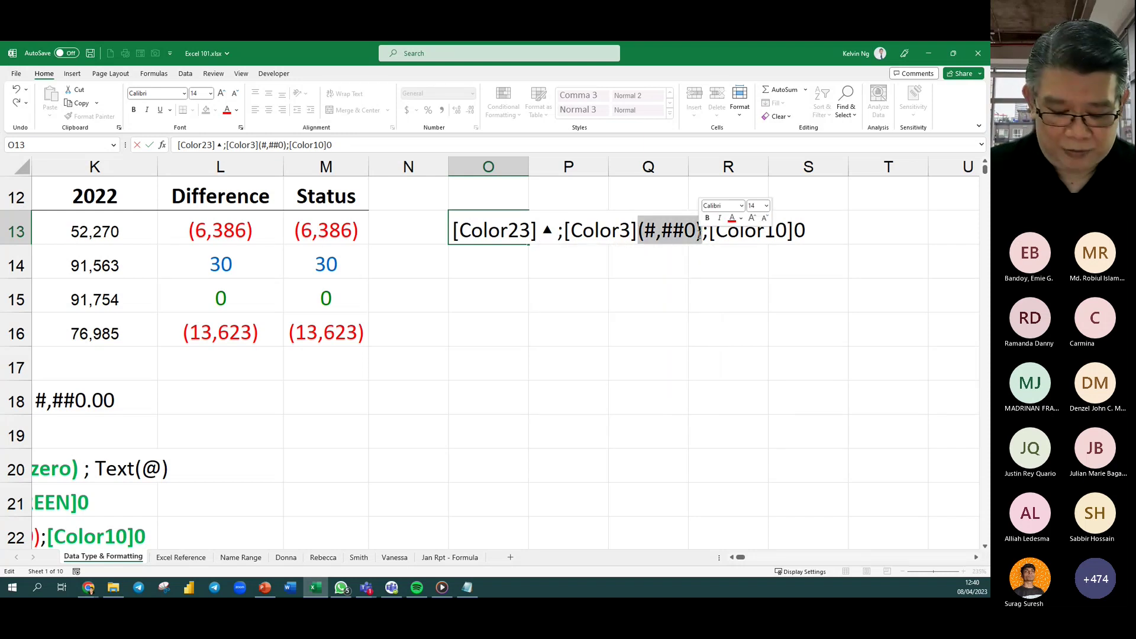
{"action": "key", "text": "super+period"}
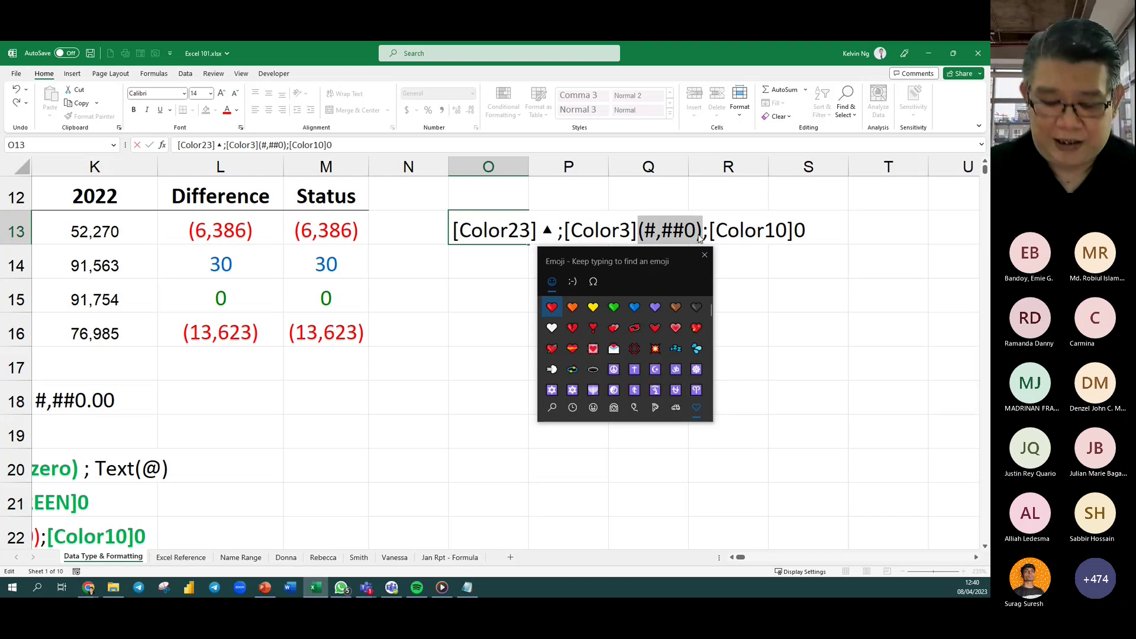
{"action": "type", "text": "arro"}
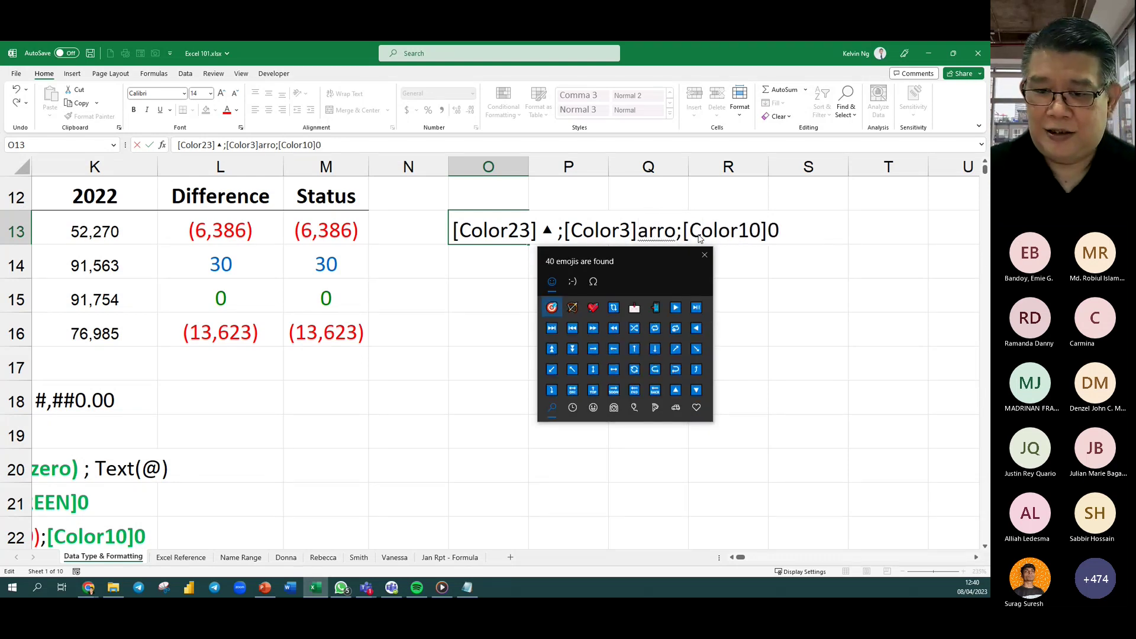
{"action": "left_click", "coordinate": [696, 389]}
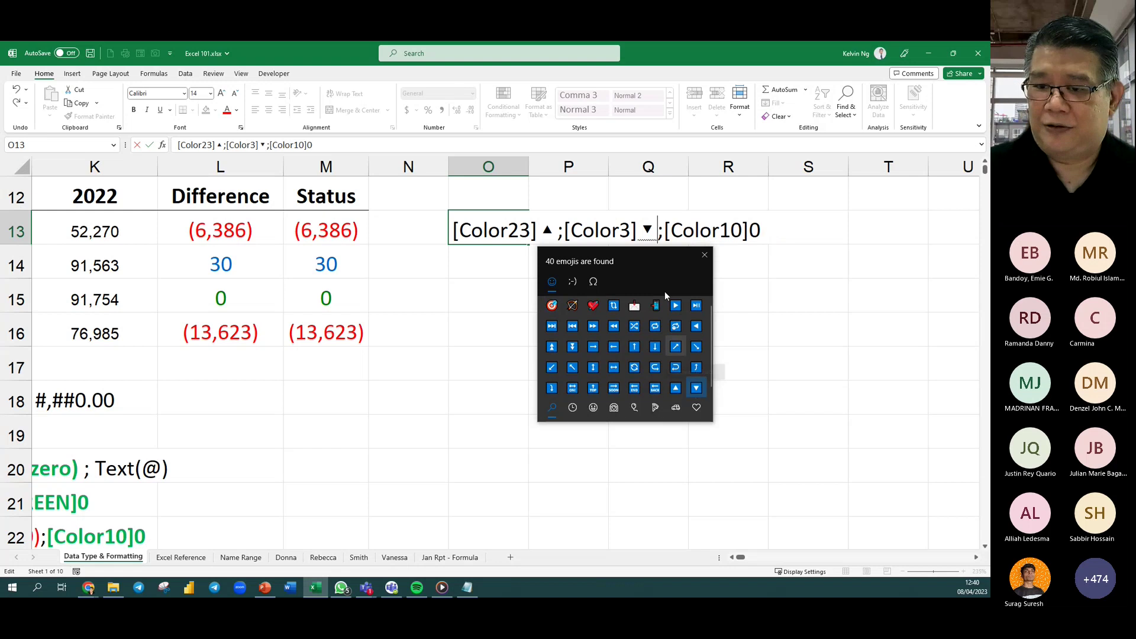
{"action": "left_click", "coordinate": [704, 255]}
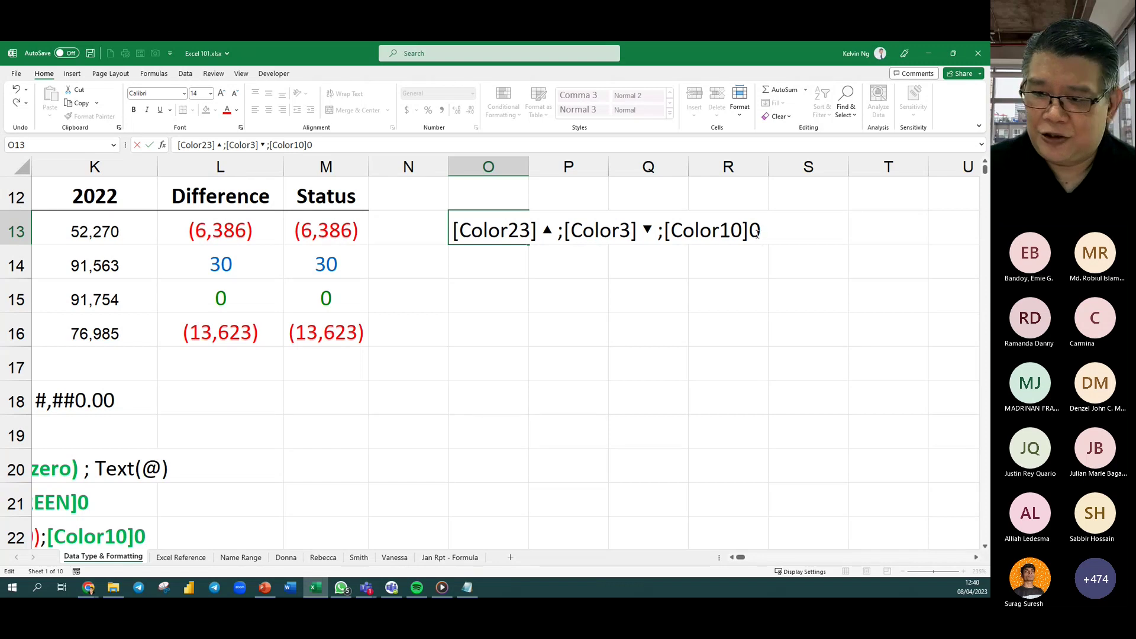
Replace the 0 after [Color10] in O13 with a heart emoji and commit the cell.
{"action": "left_click_drag", "start_coordinate": [762, 235], "coordinate": [754, 231]}
{"action": "key", "text": "BackSpace"}
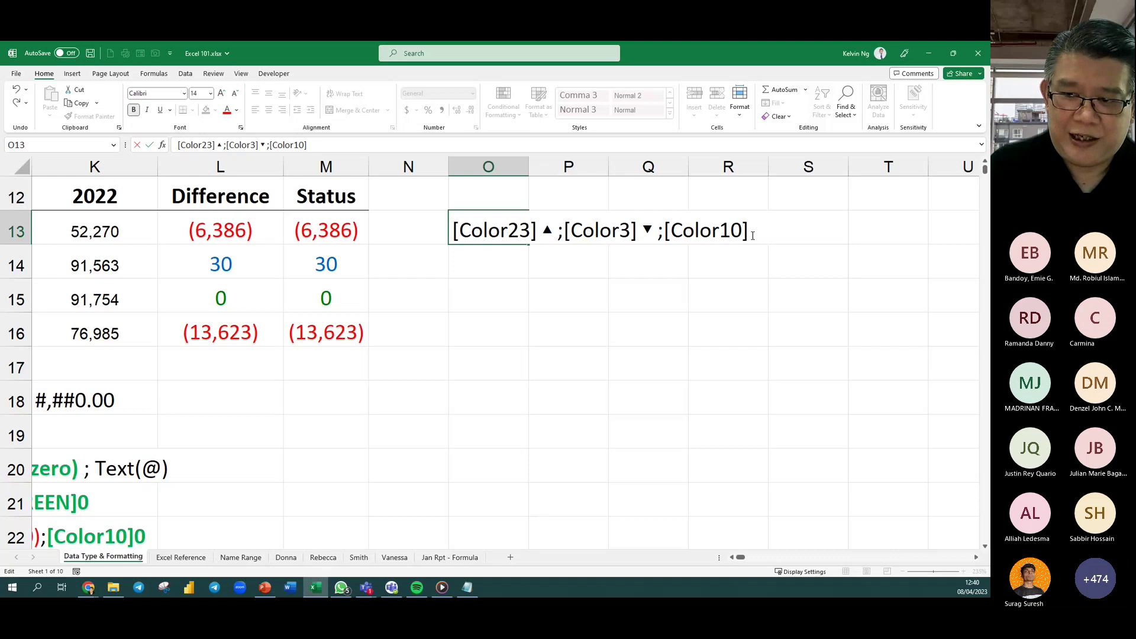
{"action": "key", "text": "super+period"}
{"action": "left_click", "coordinate": [551, 307]}
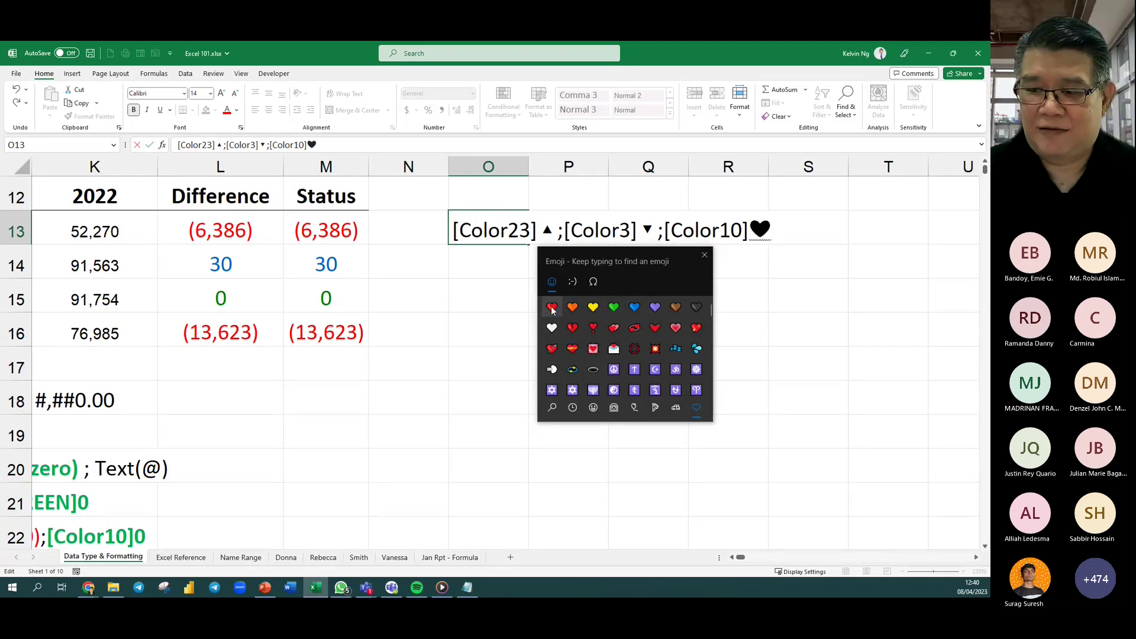
{"action": "left_click", "coordinate": [704, 256]}
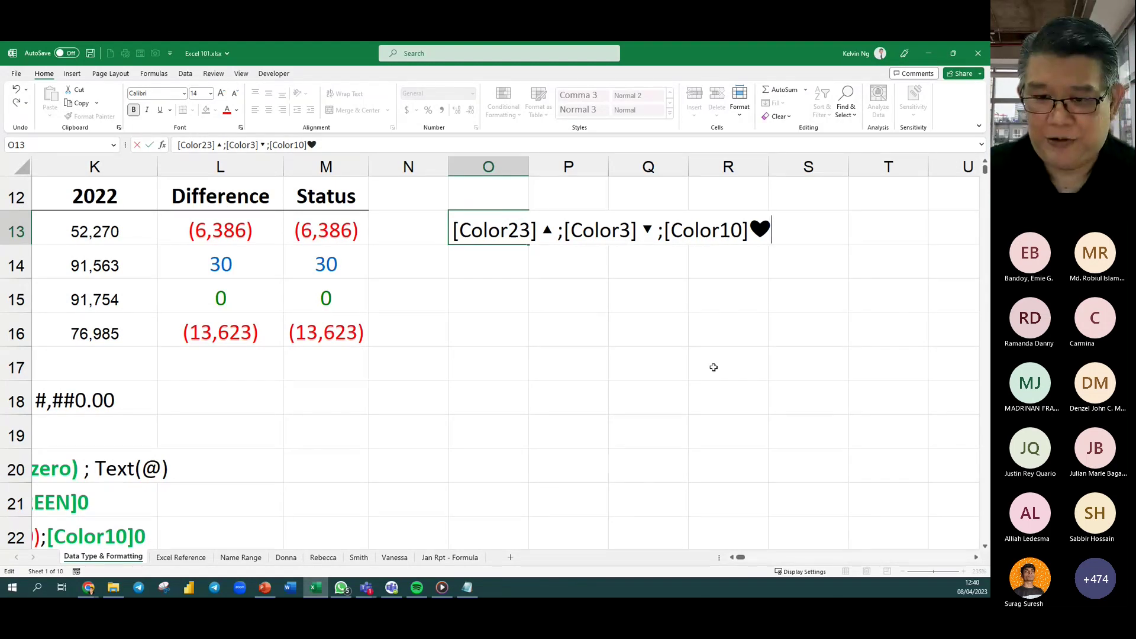
{"action": "key", "text": "Return"}
Enter the note "Win + . (dot)" in cell O15, below the emoji format code.
{"action": "left_click", "coordinate": [495, 294]}
{"action": "type", "text": "Wi"}
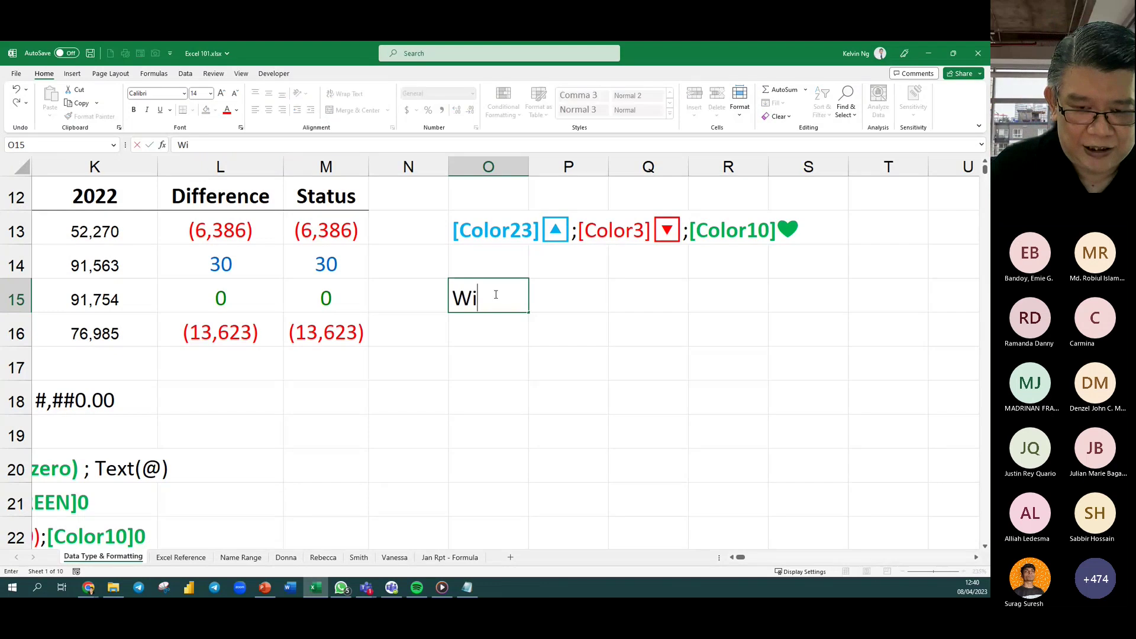
{"action": "type", "text": "n + "}
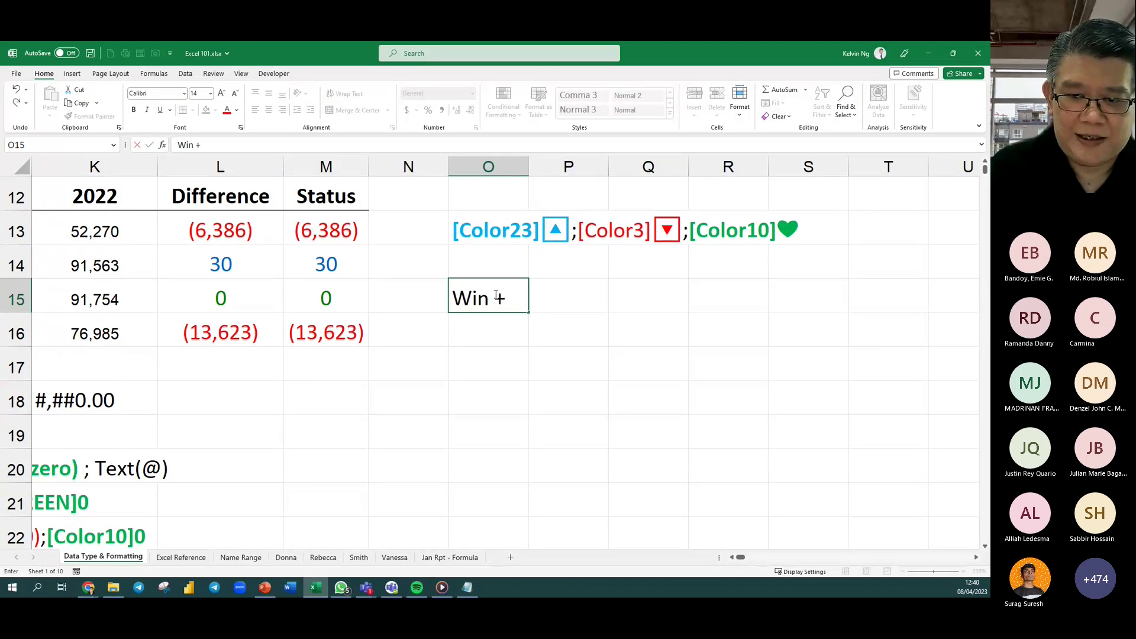
{"action": "type", "text": ". "}
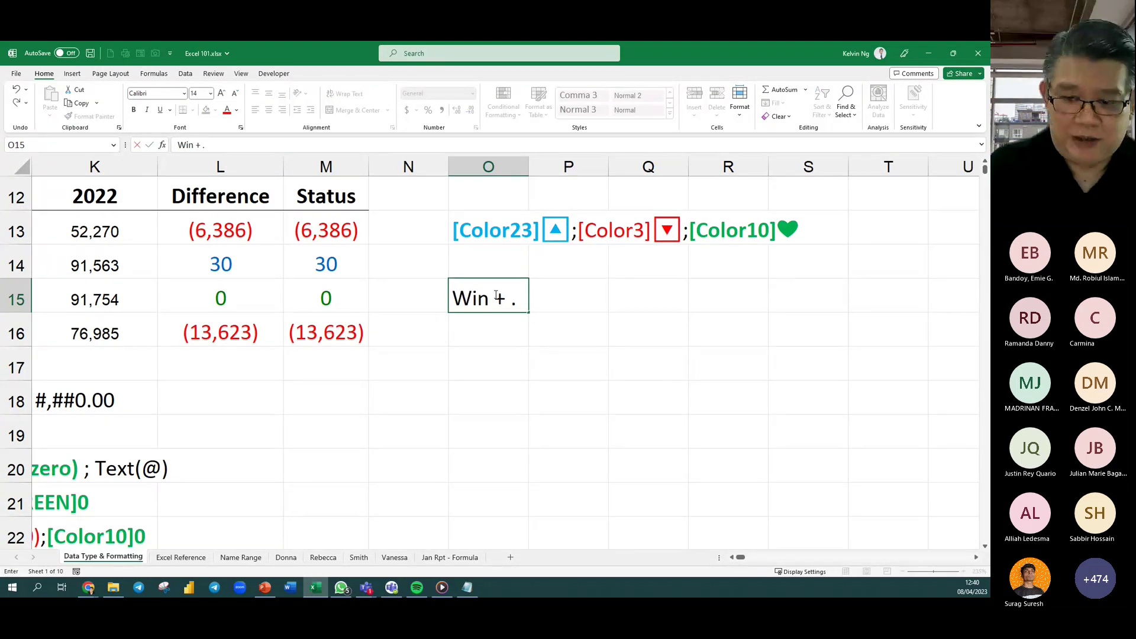
{"action": "type", "text": "(dot"}
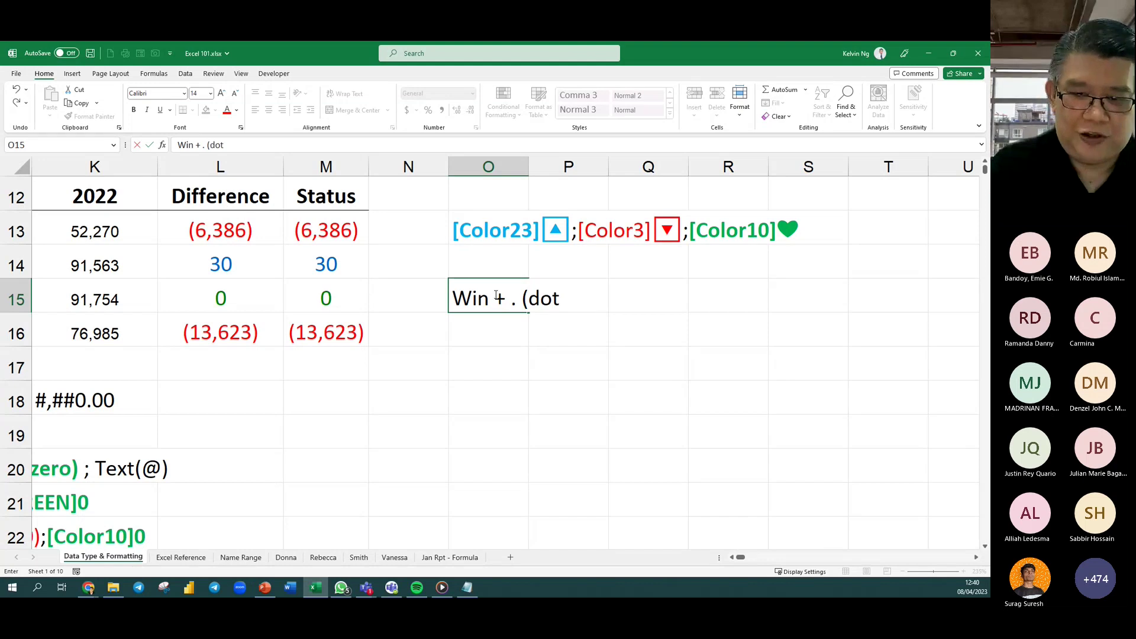
{"action": "type", "text": ")"}
{"action": "left_click", "coordinate": [553, 362]}
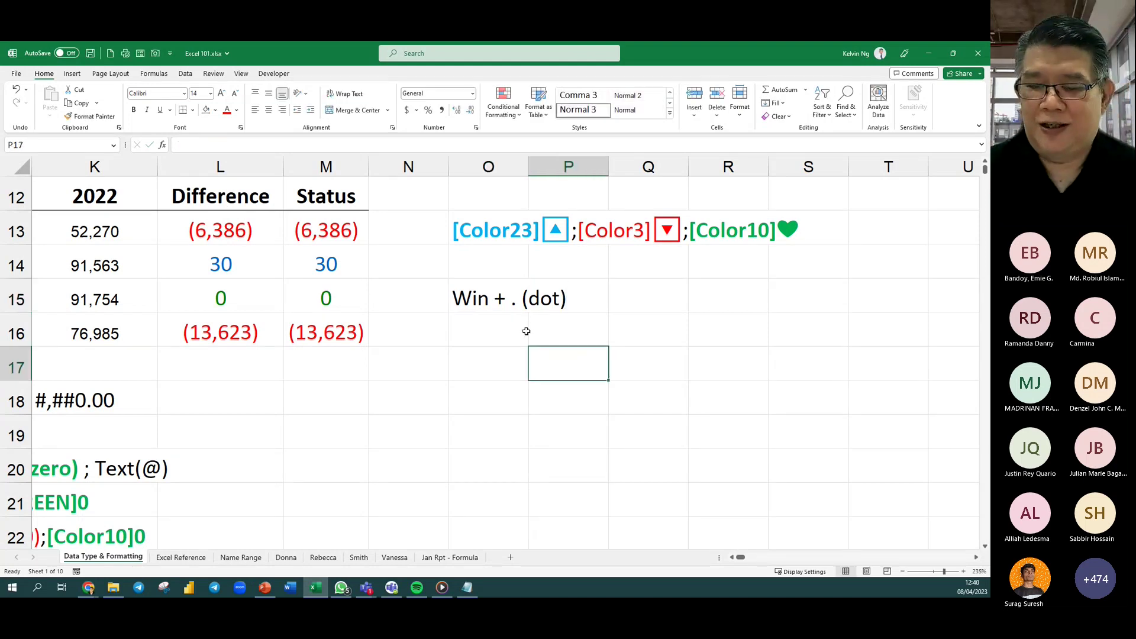
Append " - Emoji" to the shortcut note in O15.
{"action": "left_click", "coordinate": [503, 308]}
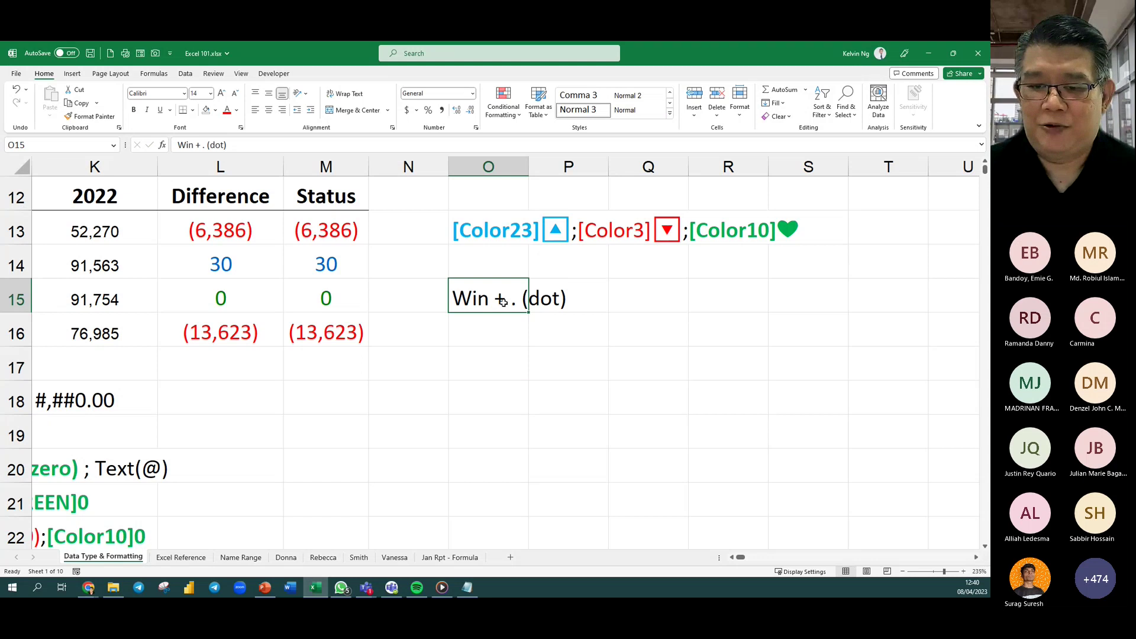
{"action": "double_click", "coordinate": [504, 300]}
{"action": "type", "text": "- "}
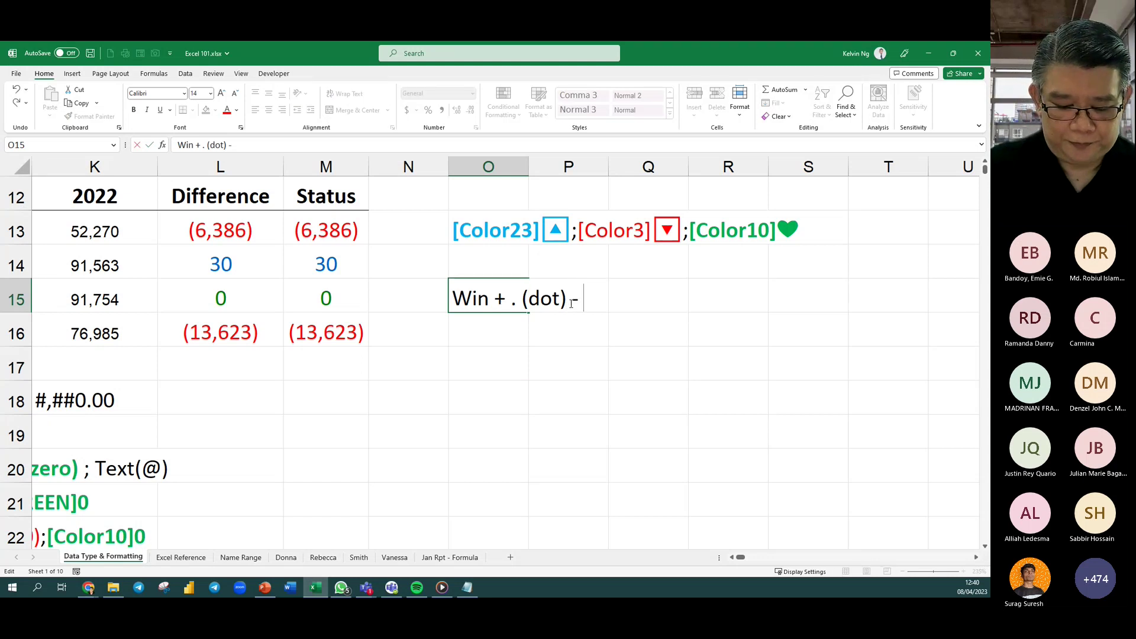
{"action": "type", "text": "Emoji"}
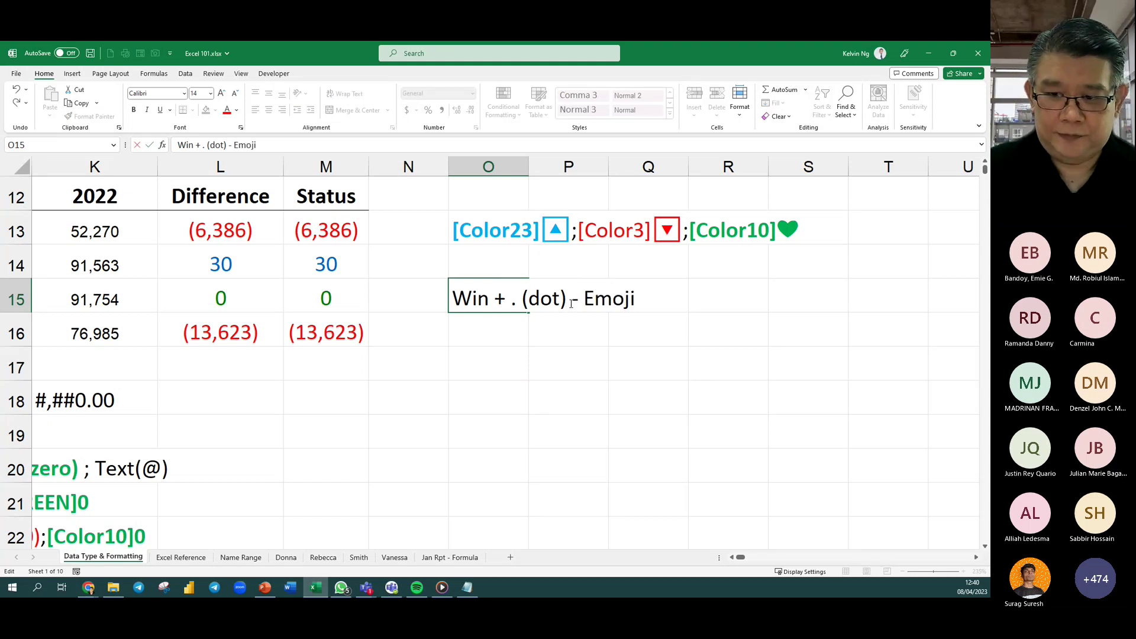
{"action": "key", "text": "Return"}
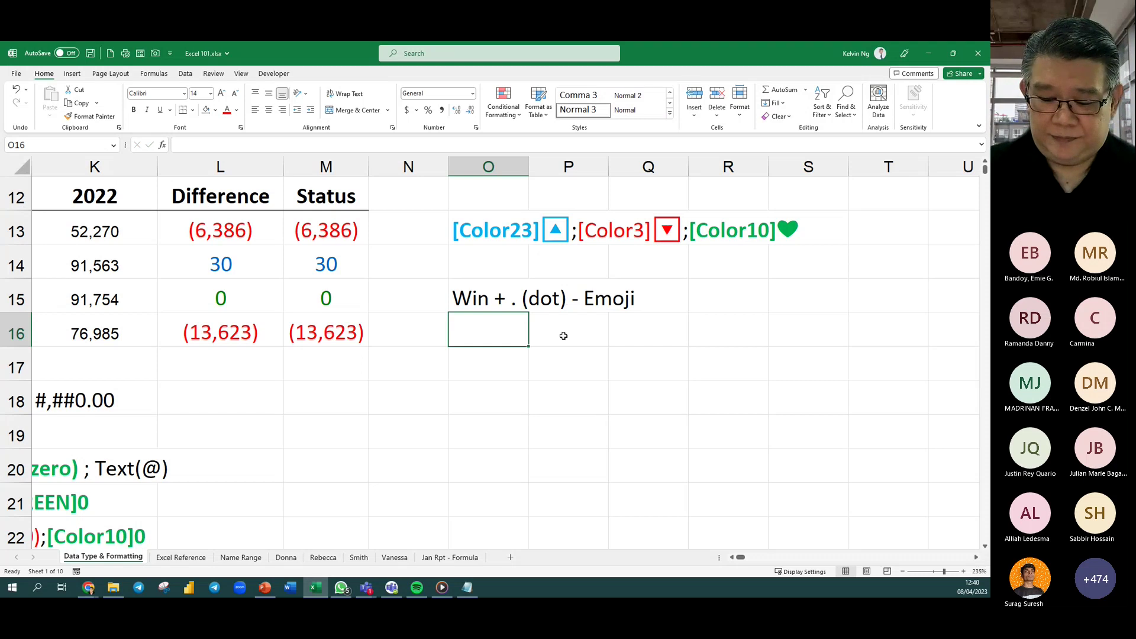
{"action": "key", "text": "alt+Tab"}
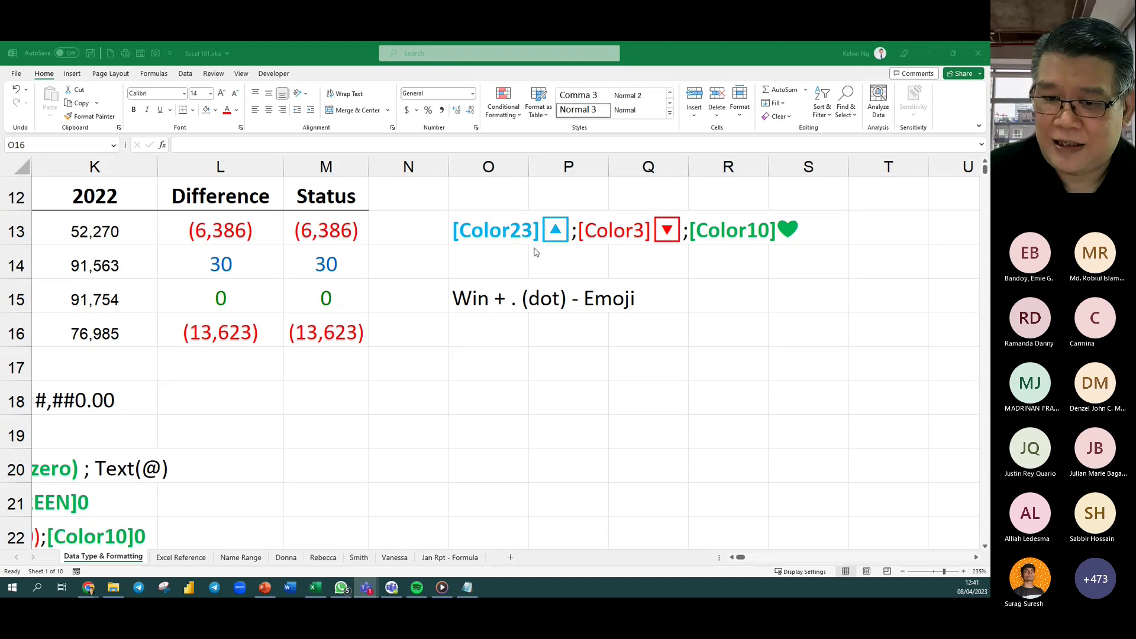
{"action": "key", "text": "alt+Tab"}
Copy the whole emoji number format code text from cell O13.
{"action": "double_click", "coordinate": [514, 234]}
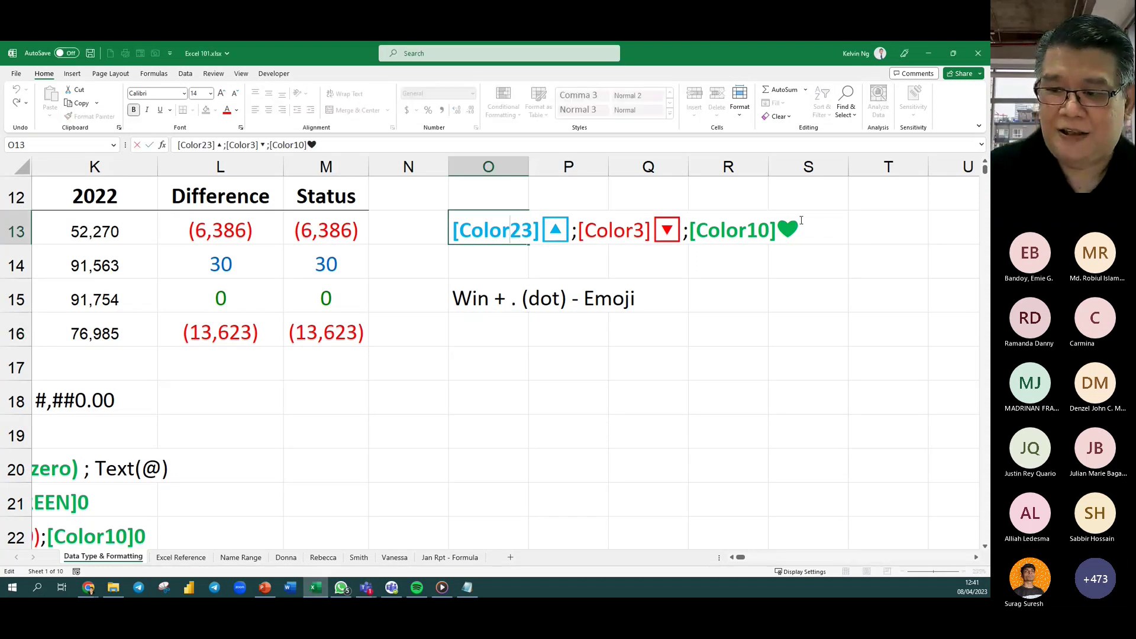
{"action": "left_click_drag", "start_coordinate": [796, 230], "coordinate": [398, 230]}
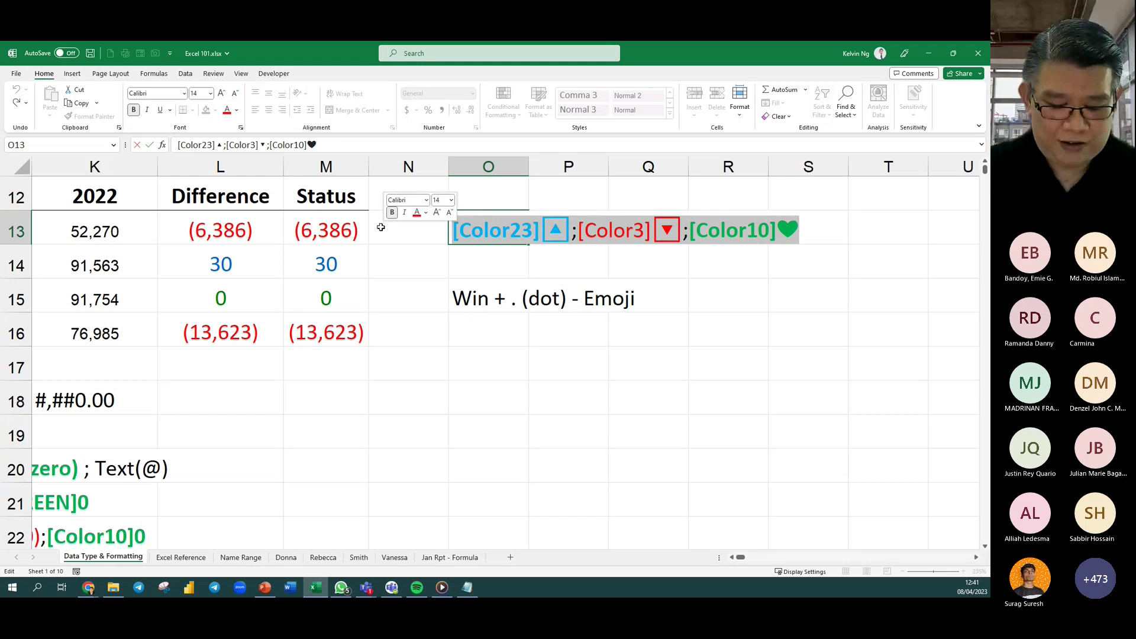
{"action": "key", "text": "ctrl+c"}
Apply the copied code [Color23]🔼;[Color3]🔽;[Color10]♥ as the custom number format of Status cells M13:M16.
{"action": "left_click_drag", "start_coordinate": [339, 240], "coordinate": [337, 330]}
{"action": "right_click", "coordinate": [338, 330]}
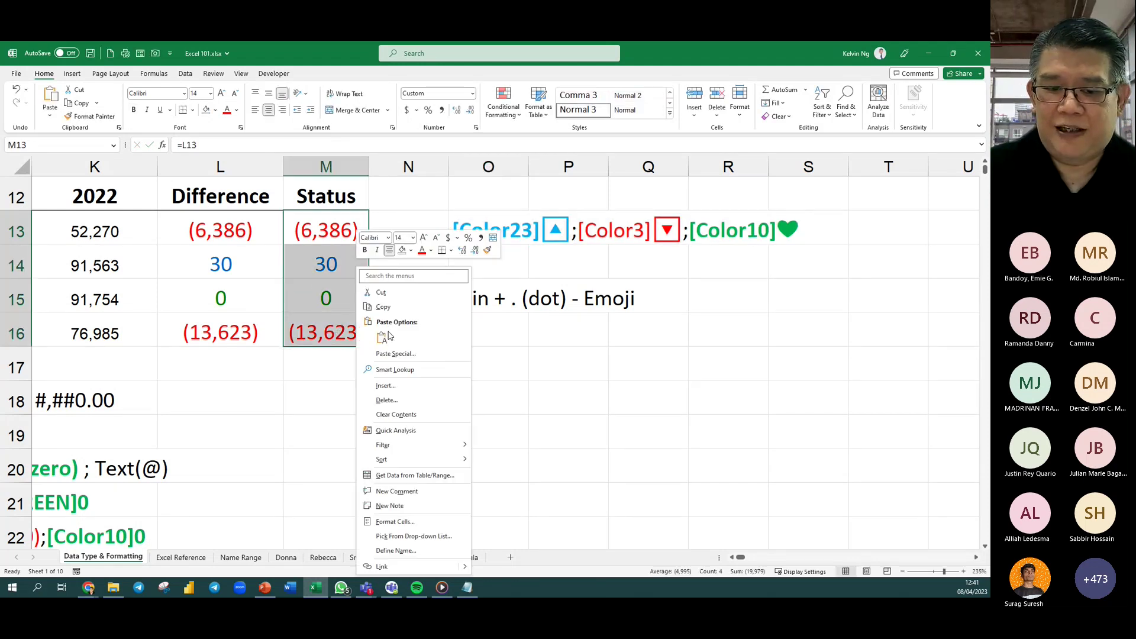
{"action": "left_click", "coordinate": [435, 522]}
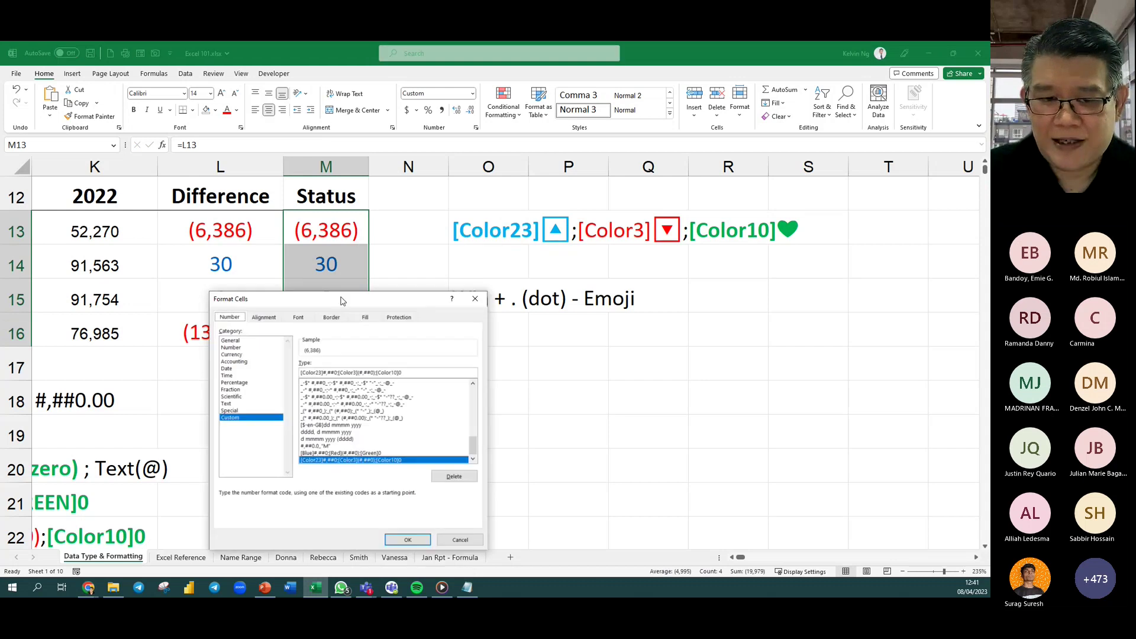
{"action": "left_click_drag", "start_coordinate": [343, 300], "coordinate": [520, 161]}
{"action": "left_click_drag", "start_coordinate": [580, 233], "coordinate": [465, 234]}
{"action": "key", "text": "ctrl+v"}
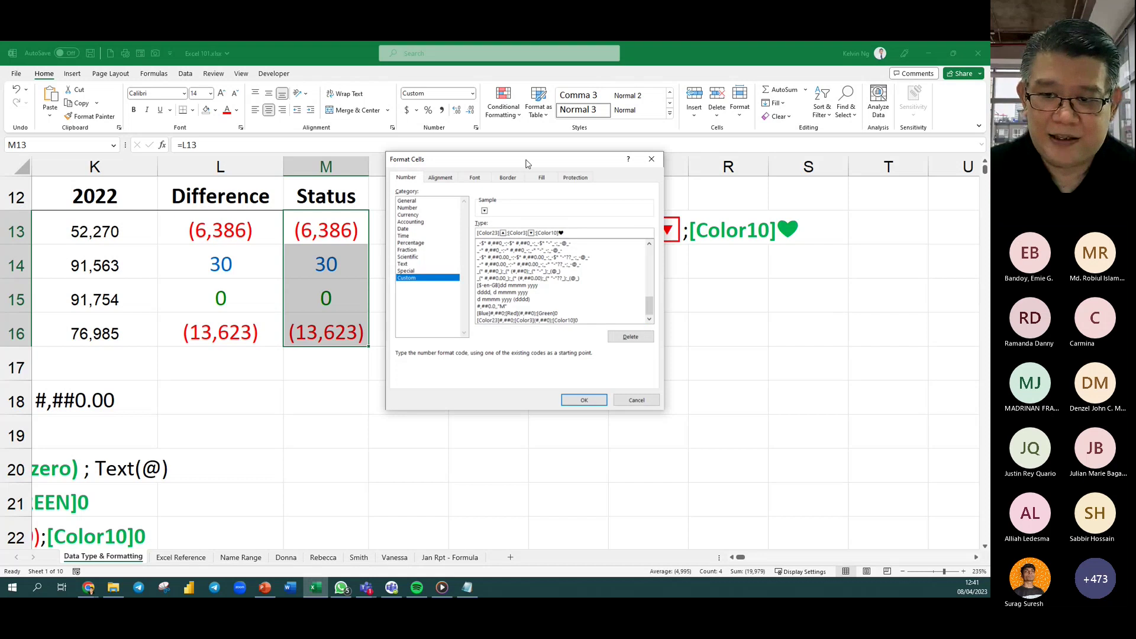
{"action": "left_click_drag", "start_coordinate": [527, 164], "coordinate": [538, 268]}
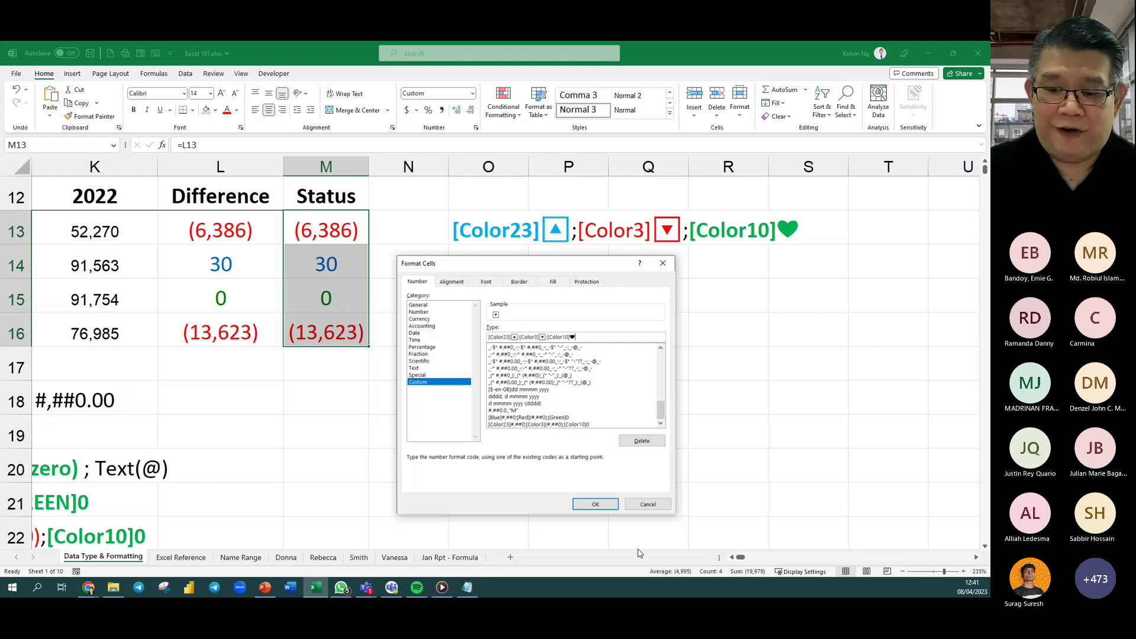
{"action": "left_click", "coordinate": [596, 505]}
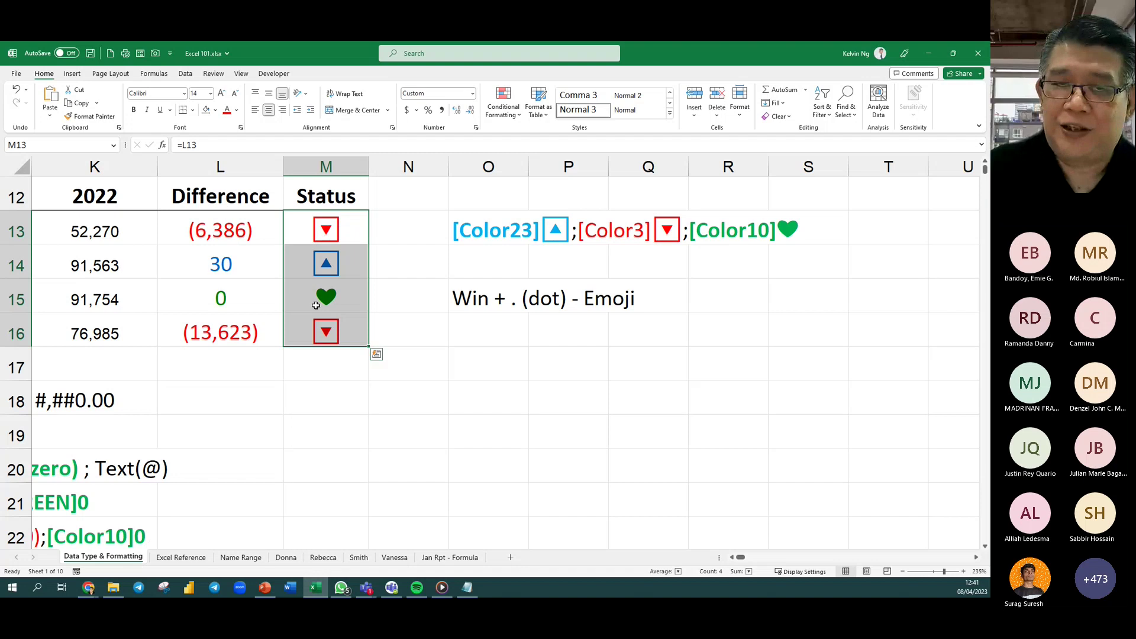
{"action": "left_click", "coordinate": [335, 376]}
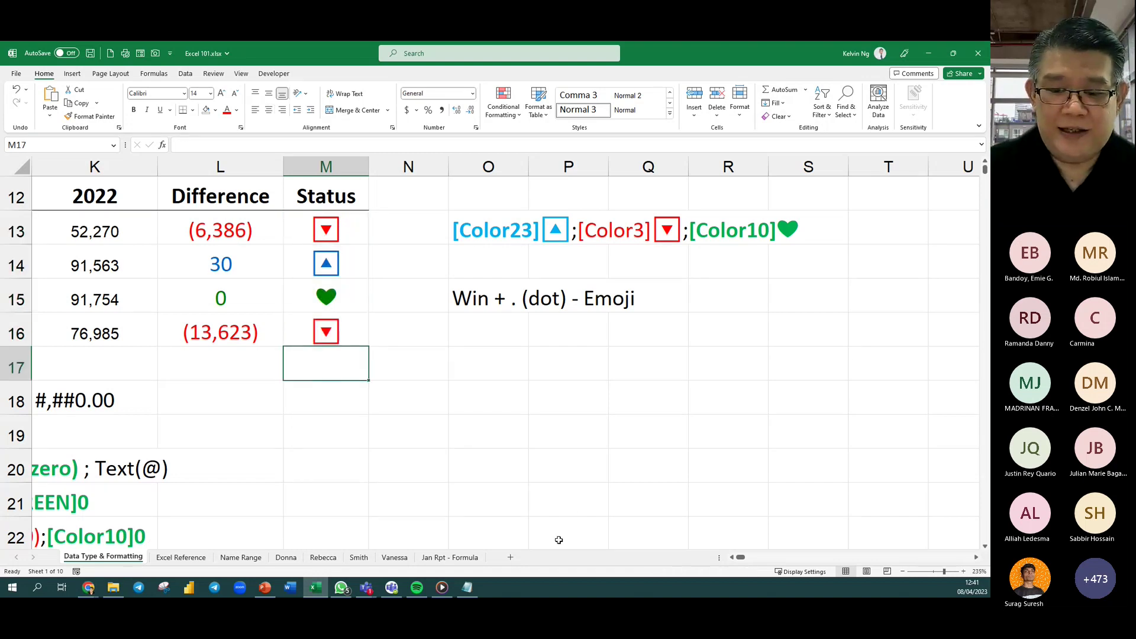
Change Product 2's 2021 value in J14 to 61533.
{"action": "left_click", "coordinate": [732, 558]}
{"action": "left_click", "coordinate": [733, 558]}
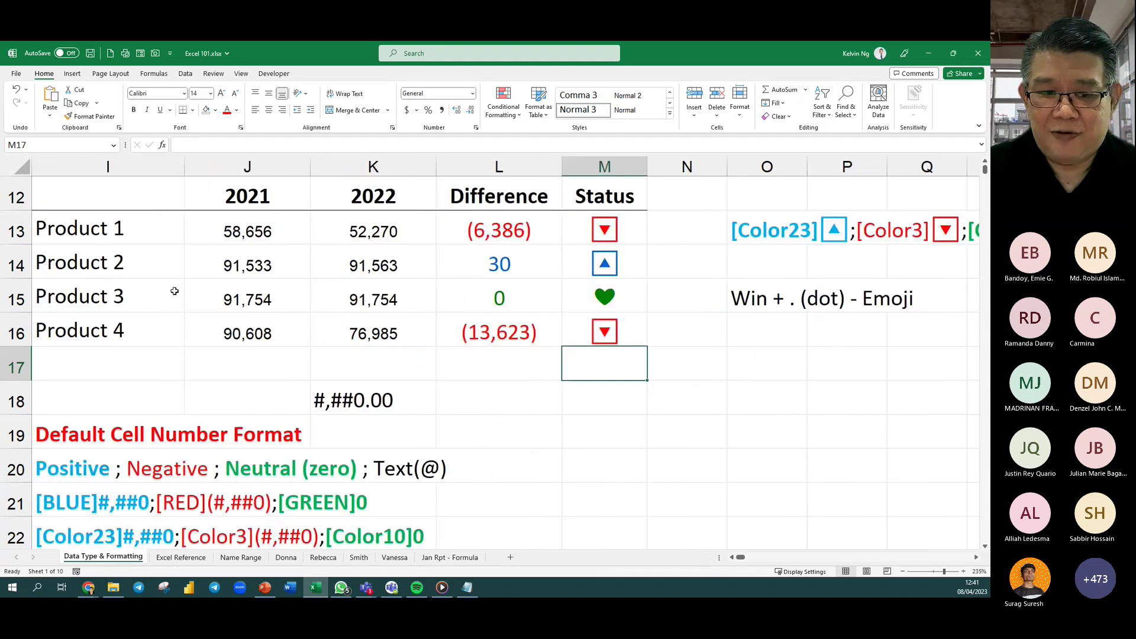
{"action": "left_click", "coordinate": [270, 269]}
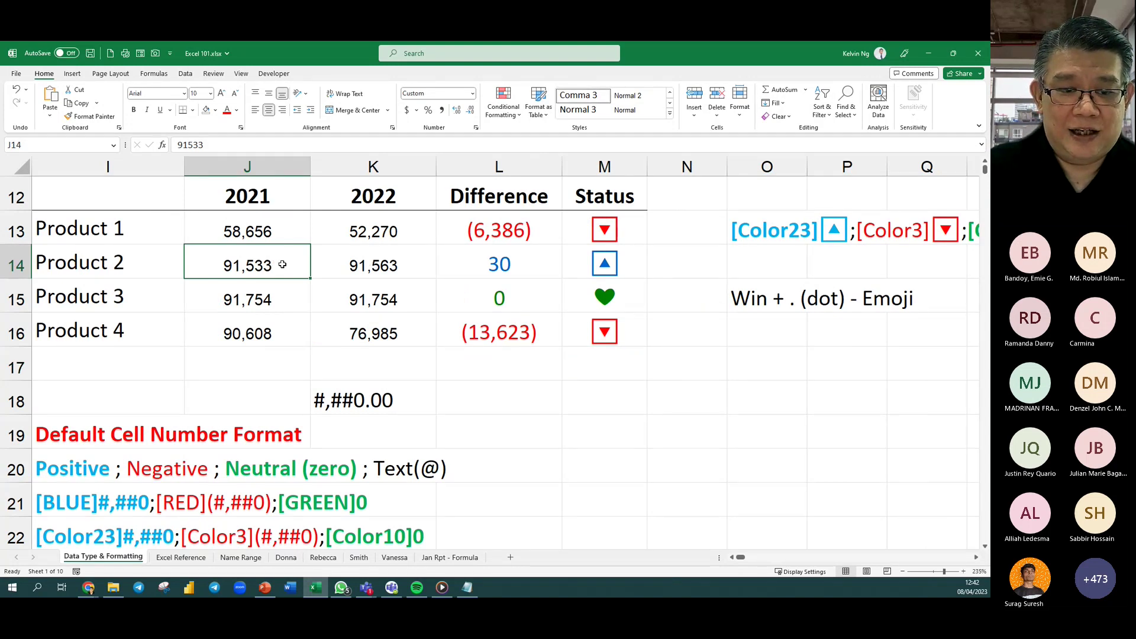
{"action": "double_click", "coordinate": [230, 266]}
{"action": "left_click_drag", "start_coordinate": [234, 265], "coordinate": [225, 265]}
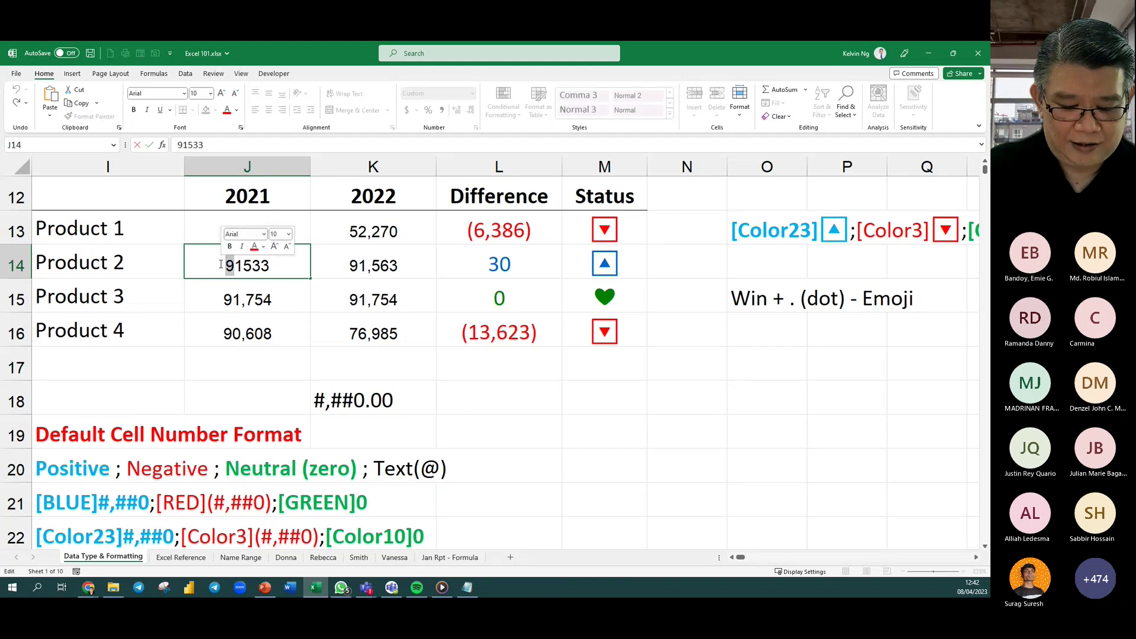
{"action": "type", "text": "6"}
{"action": "key", "text": "Return"}
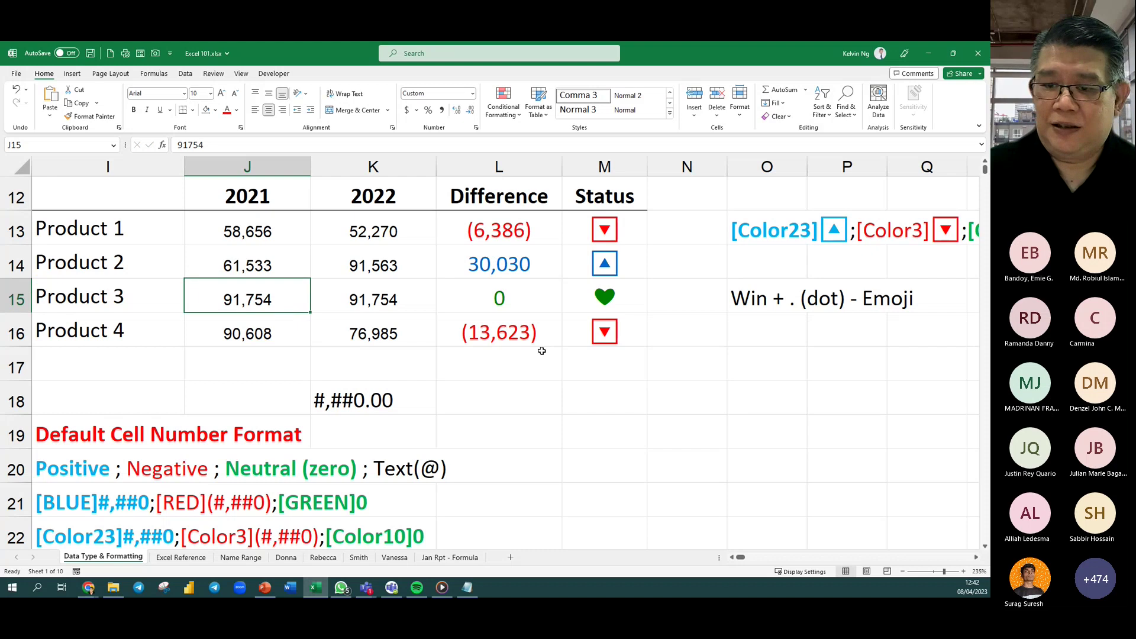
Change Product 4's 2021 value in J16 to 50608.
{"action": "left_click", "coordinate": [235, 333]}
{"action": "double_click", "coordinate": [235, 334]}
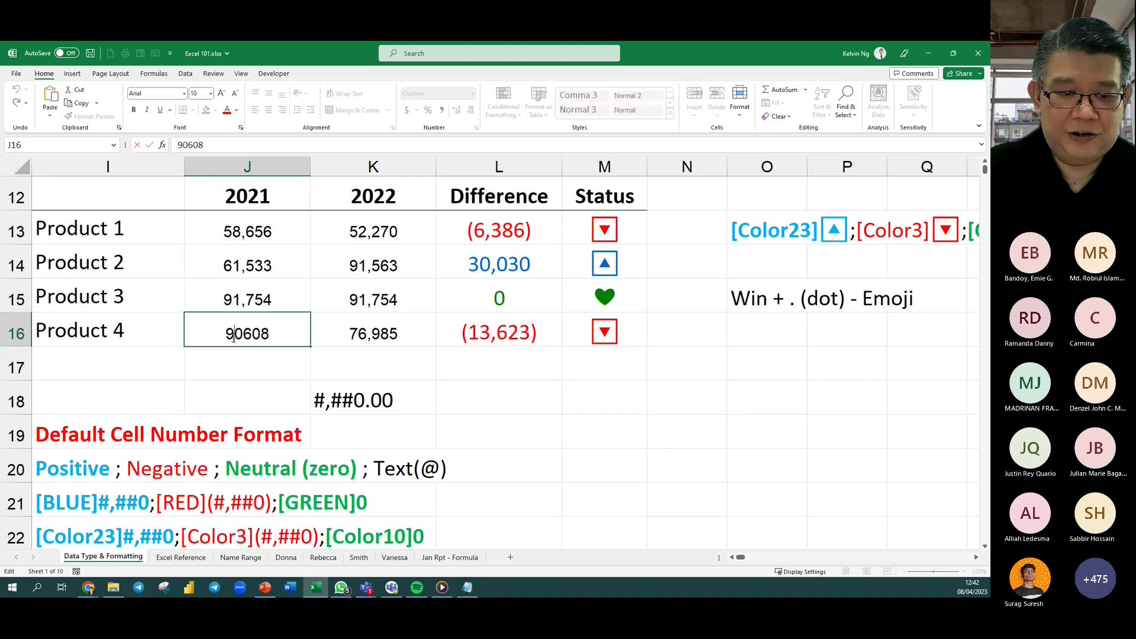
{"action": "left_click_drag", "start_coordinate": [235, 333], "coordinate": [224, 335]}
{"action": "type", "text": "5"}
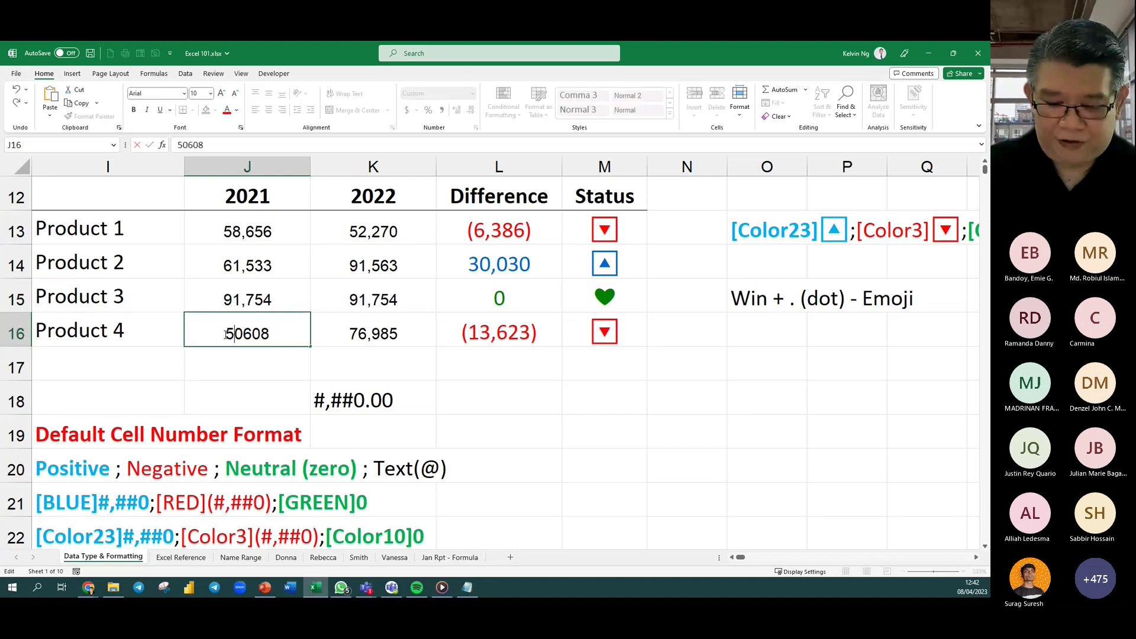
{"action": "key", "text": "Return"}
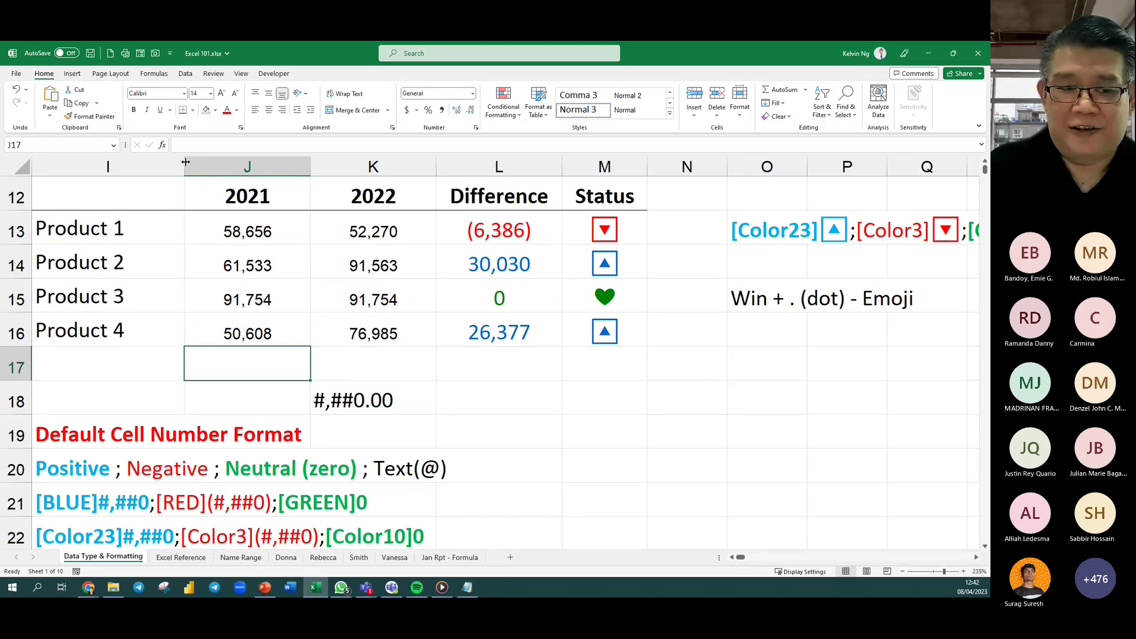
Examine the product table I12:M16, its product names and Status symbols, and the format codes and color code chart beneath it.
{"action": "left_click", "coordinate": [159, 195]}
{"action": "left_click_drag", "start_coordinate": [577, 334], "coordinate": [577, 335]}
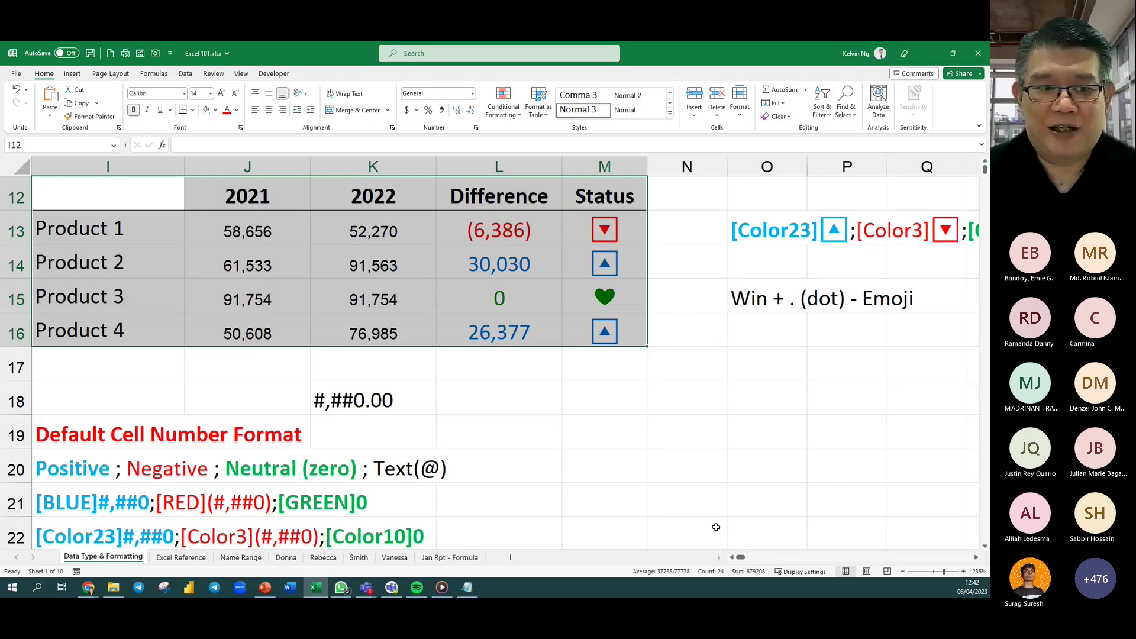
{"action": "left_click_drag", "start_coordinate": [131, 226], "coordinate": [126, 326]}
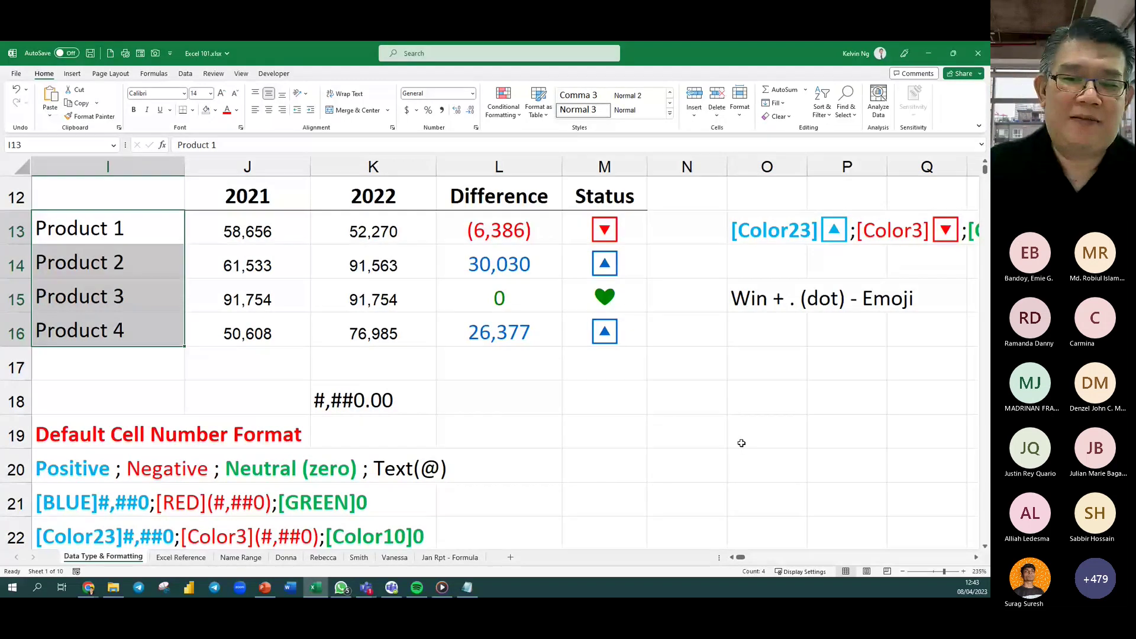
{"action": "left_click_drag", "start_coordinate": [627, 225], "coordinate": [618, 331]}
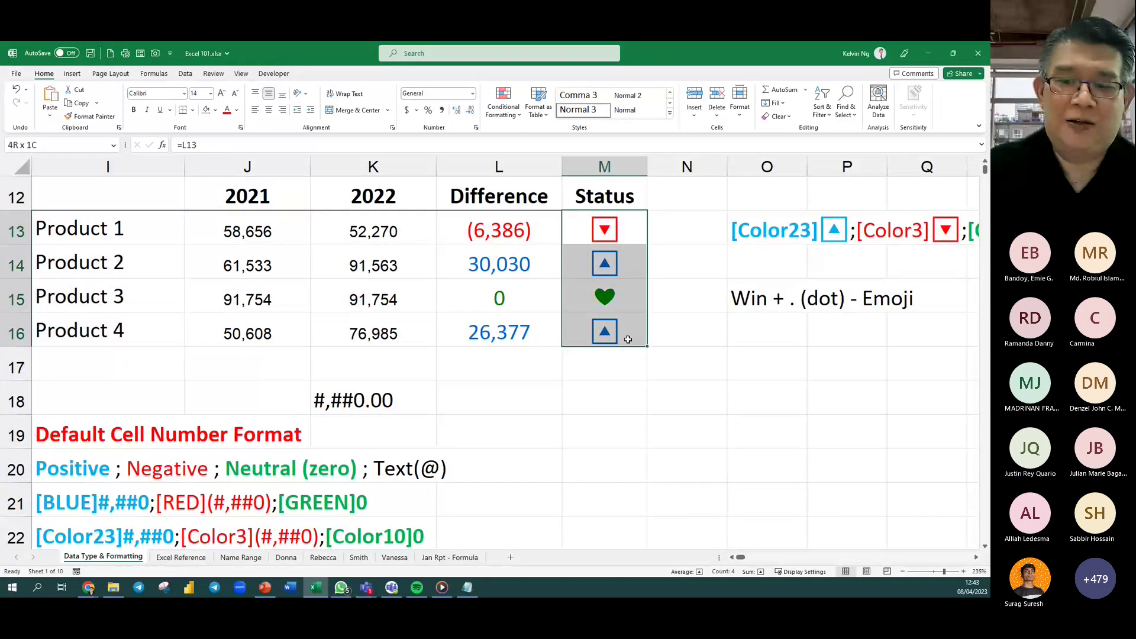
{"action": "left_click", "coordinate": [797, 410]}
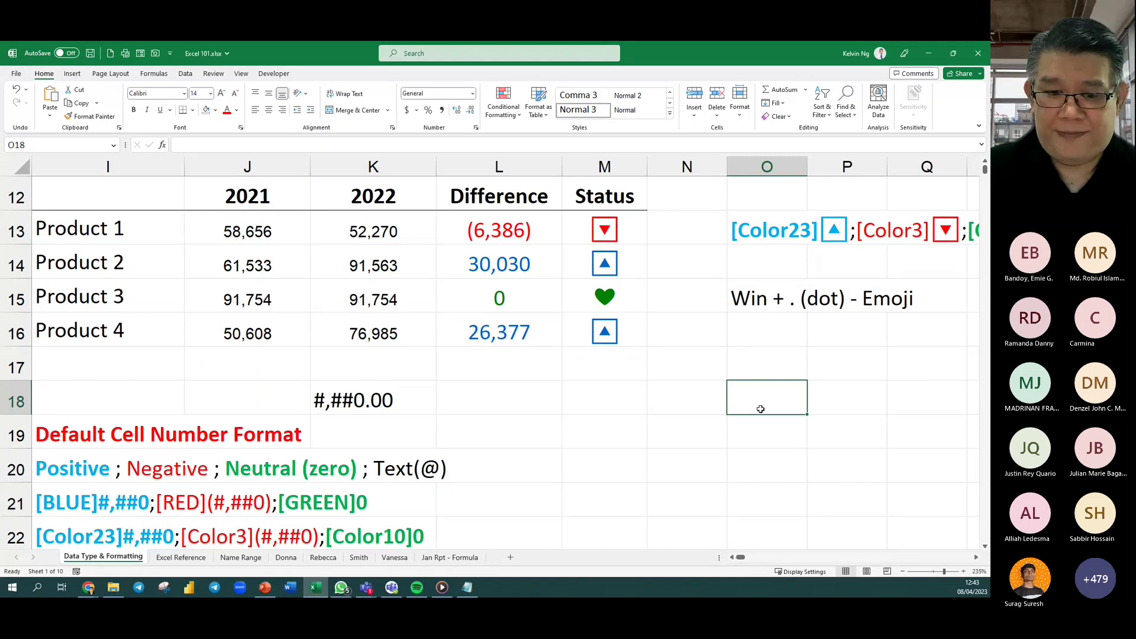
{"action": "left_click", "coordinate": [676, 404]}
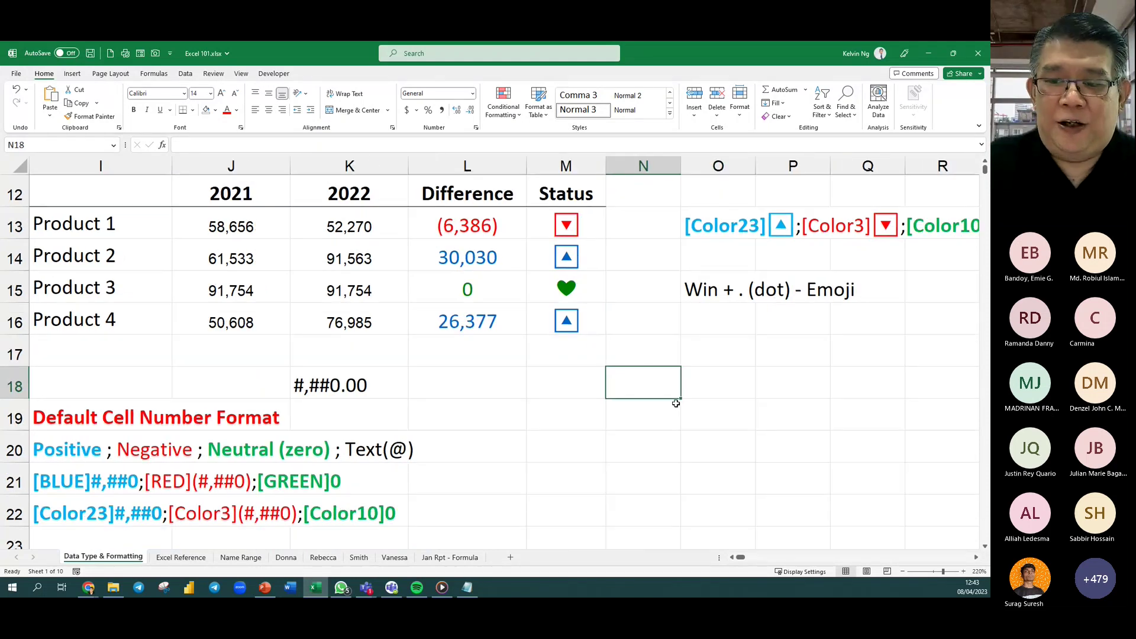
{"action": "scroll", "coordinate": [631, 377], "scroll_direction": "down", "scroll_amount": 1}
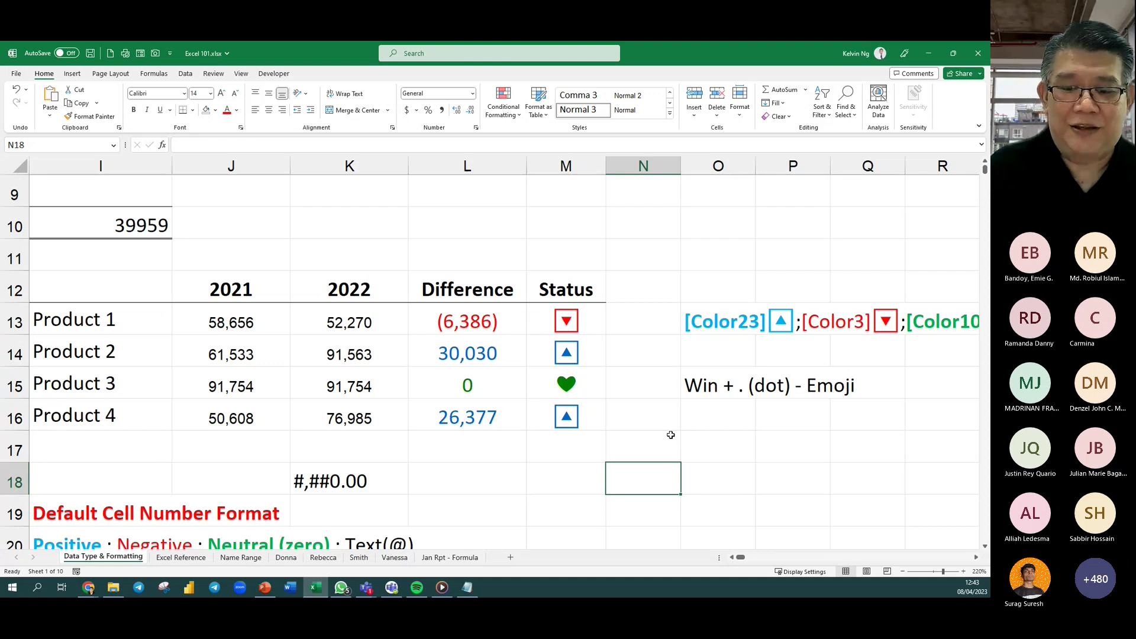
{"action": "left_click", "coordinate": [733, 559]}
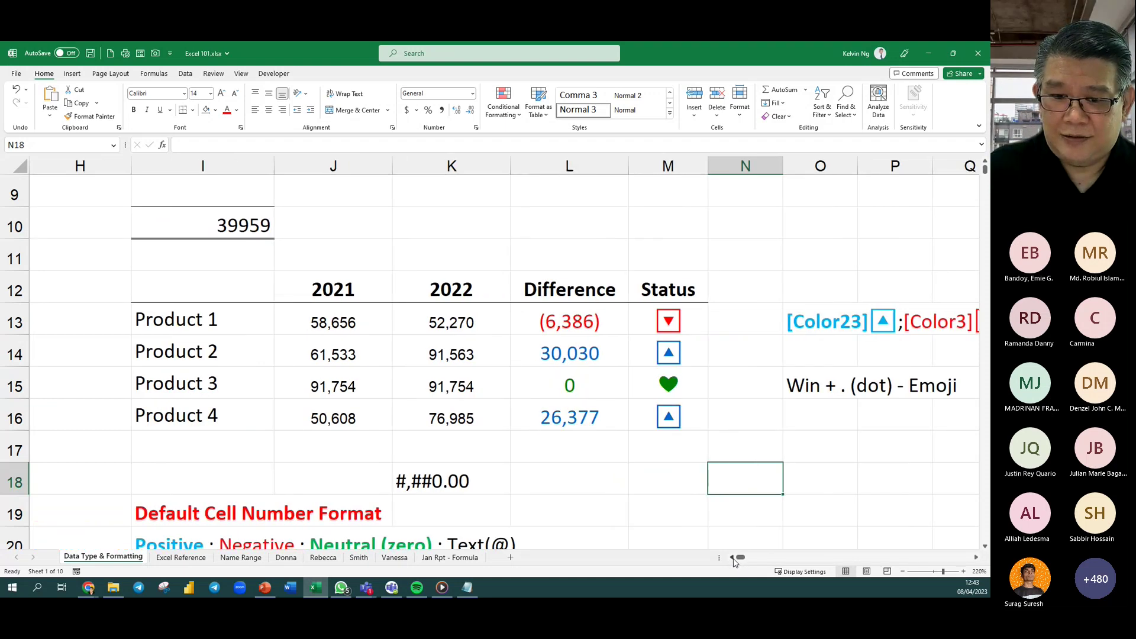
{"action": "left_click", "coordinate": [733, 559]}
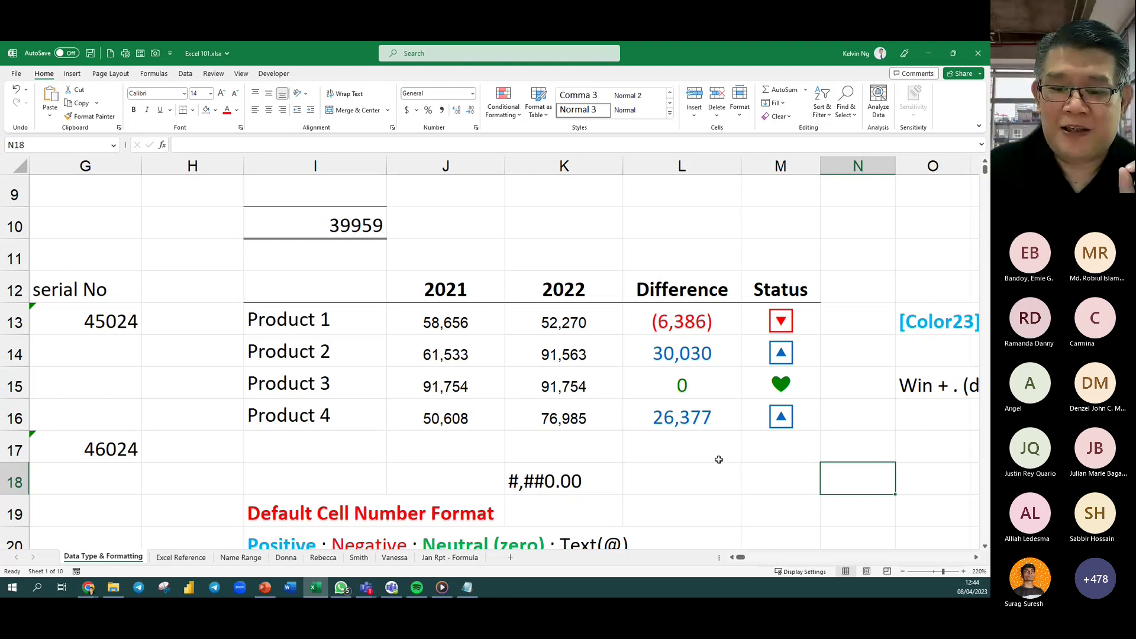
{"action": "scroll", "coordinate": [644, 427], "scroll_direction": "down", "scroll_amount": 1}
{"action": "scroll", "coordinate": [644, 426], "scroll_direction": "down", "scroll_amount": 2}
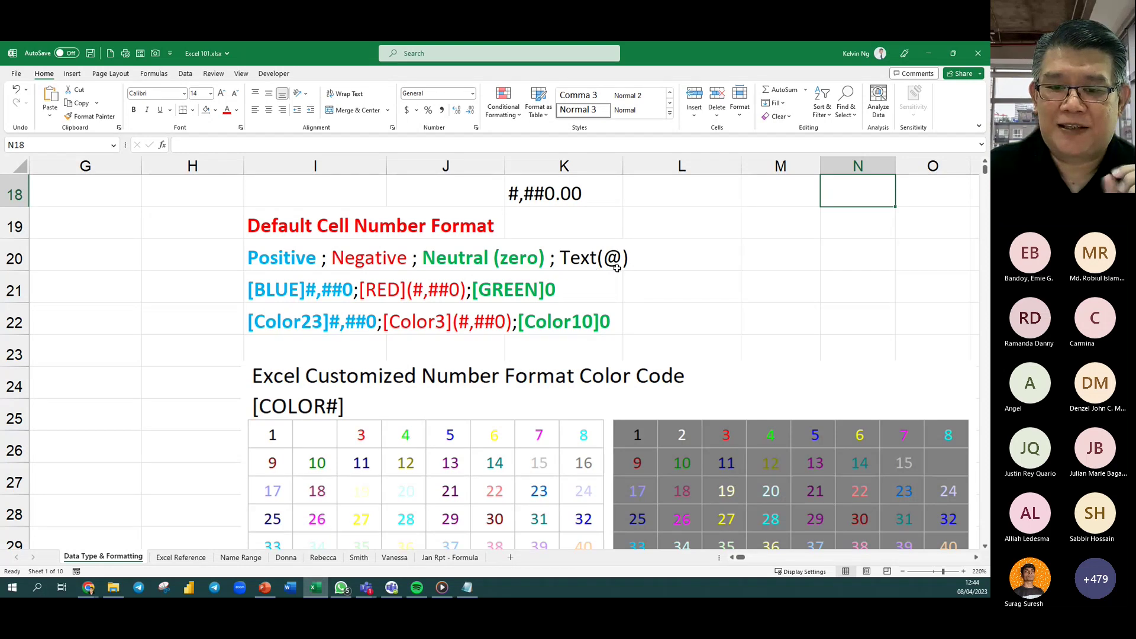
{"action": "scroll", "coordinate": [611, 270], "scroll_direction": "up", "scroll_amount": 2}
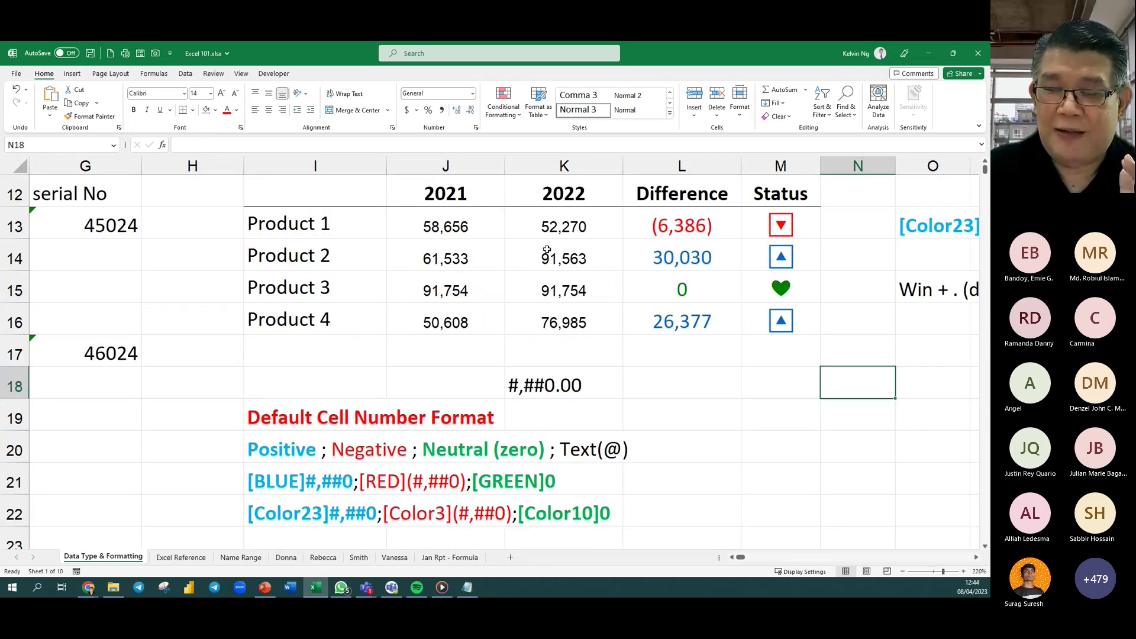
Inspect the number in C15, marking its stored value for comparison with the millions format shown in the cell.
{"action": "left_click", "coordinate": [733, 558]}
{"action": "scroll", "coordinate": [733, 558], "scroll_direction": "left", "scroll_amount": 5}
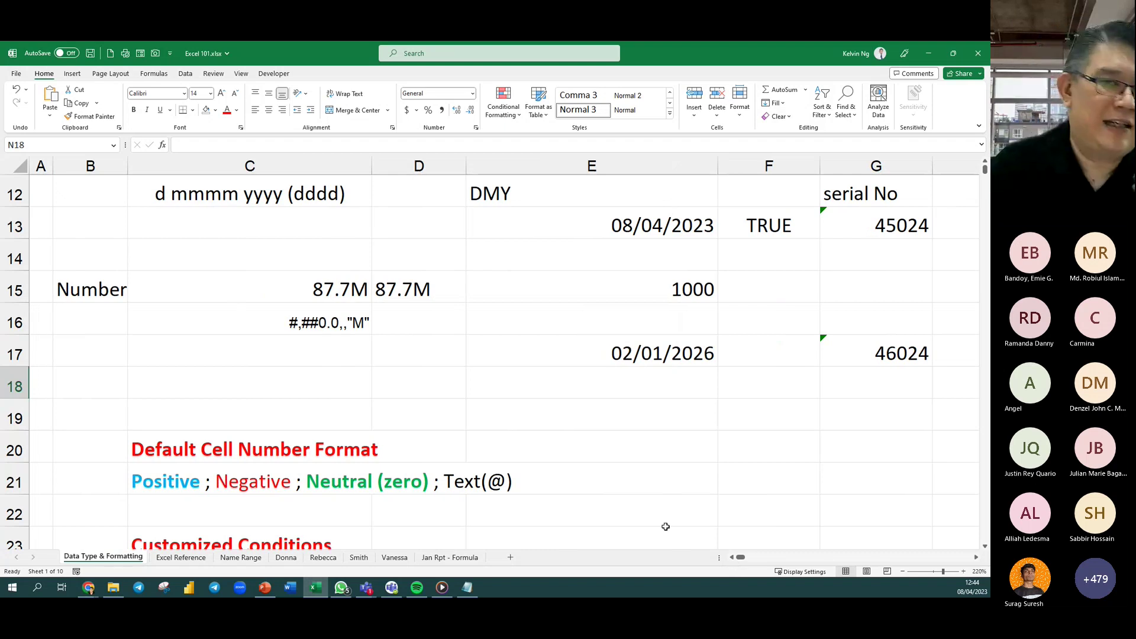
{"action": "left_click", "coordinate": [302, 286]}
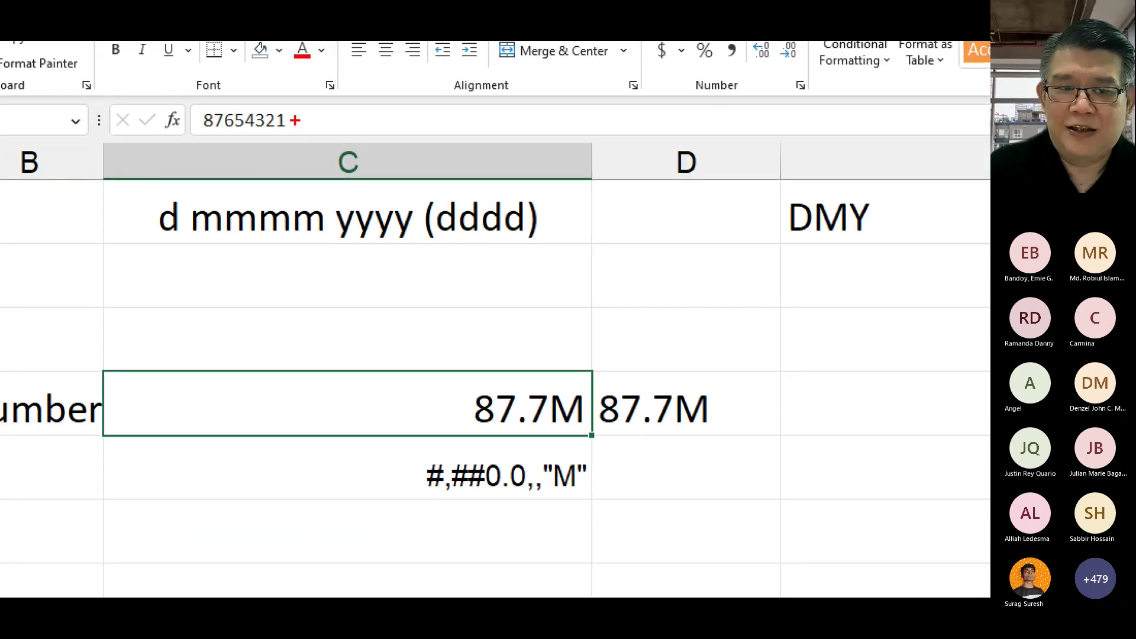
{"action": "left_click_drag", "start_coordinate": [294, 120], "coordinate": [318, 119]}
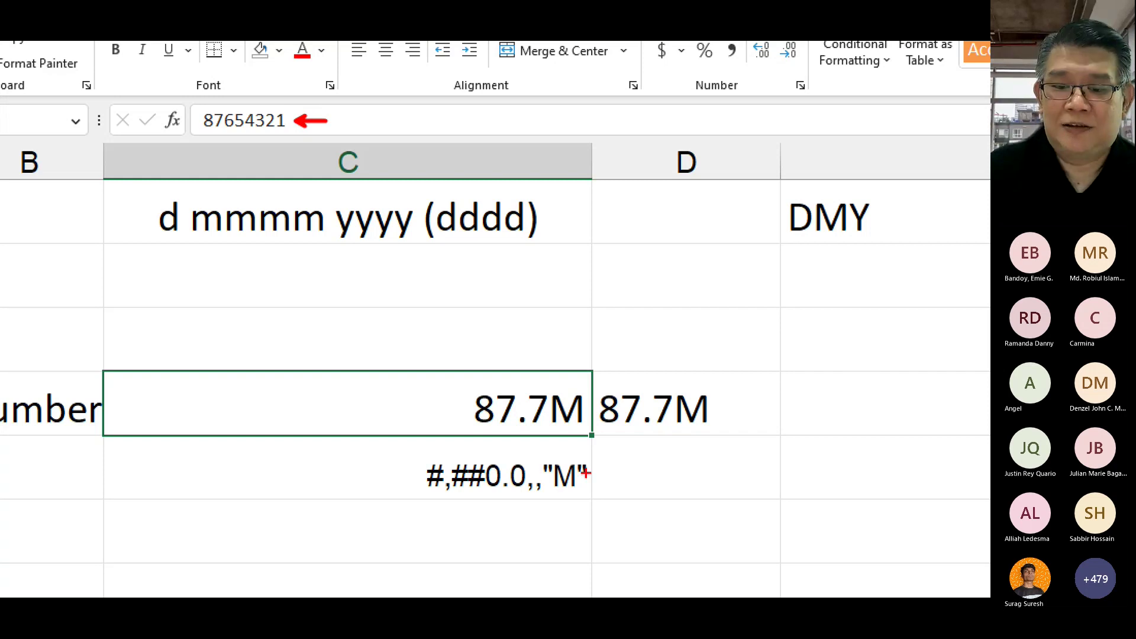
{"action": "mouse_move", "coordinate": [594, 385]}
{"action": "left_mouse_down"}
{"action": "mouse_move", "coordinate": [513, 377]}
{"action": "mouse_move", "coordinate": [563, 442]}
{"action": "mouse_move", "coordinate": [594, 391]}
{"action": "left_mouse_up"}
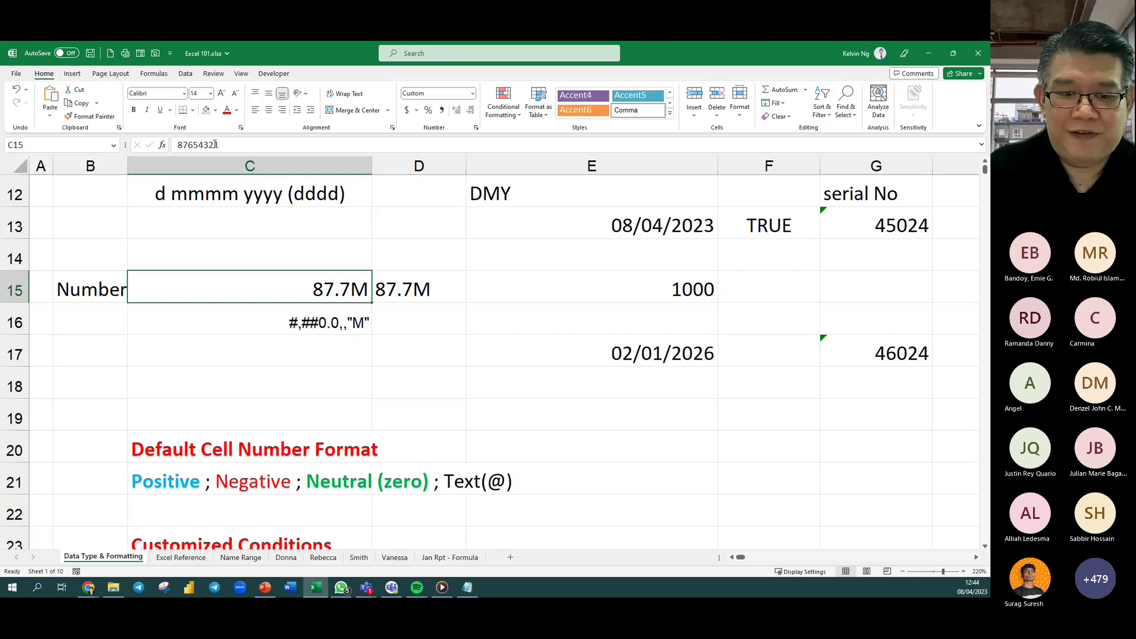
Enter 38291 in cell C15, keeping its millions number format.
{"action": "type", "text": "3"}
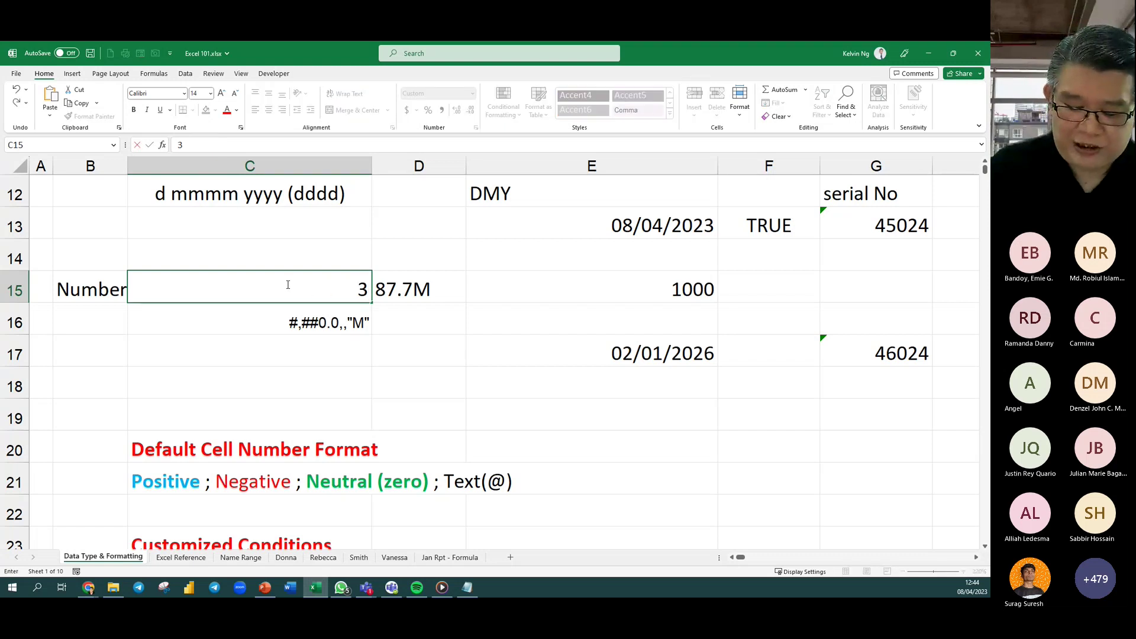
{"action": "type", "text": "8291"}
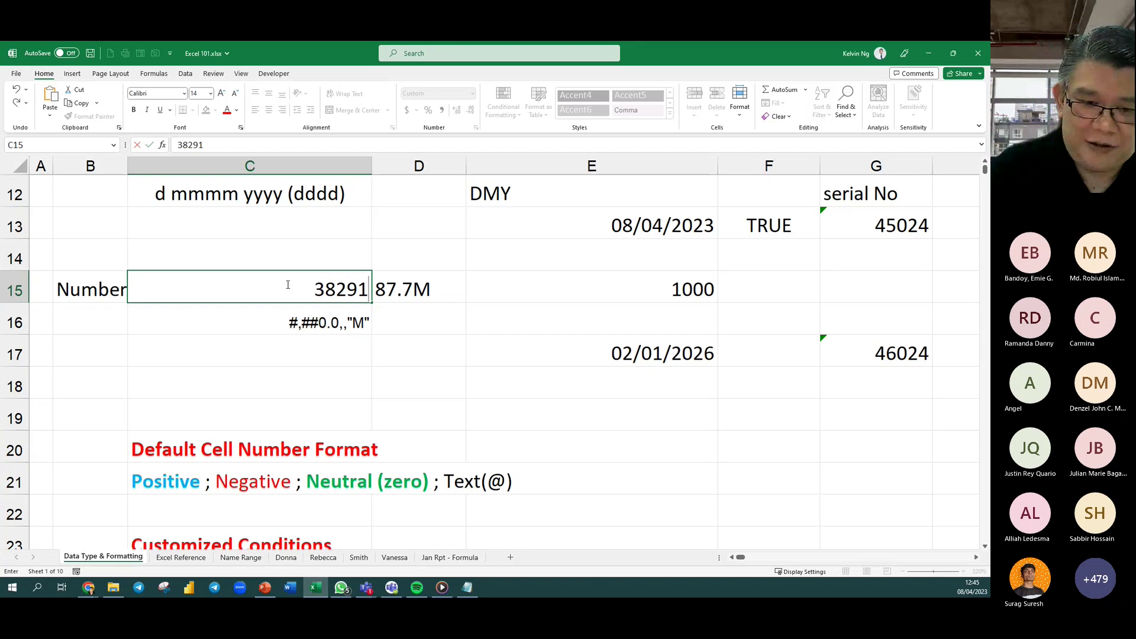
{"action": "key", "text": "Return"}
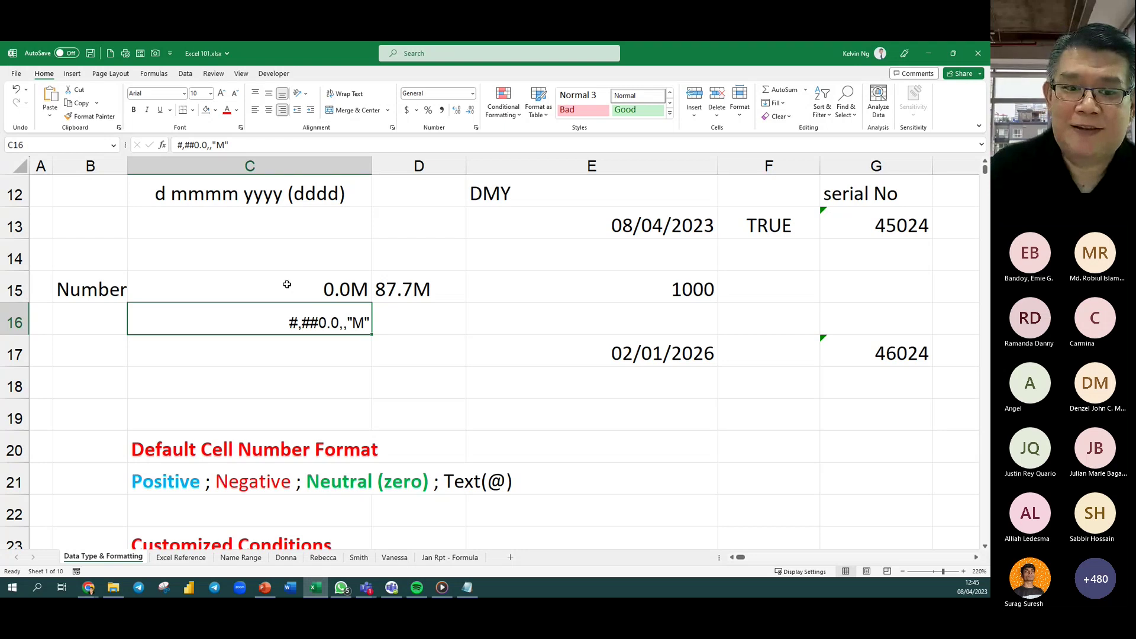
Inspect C15 again, marking its stored value and its displayed millions value for comparison.
{"action": "left_click", "coordinate": [287, 285]}
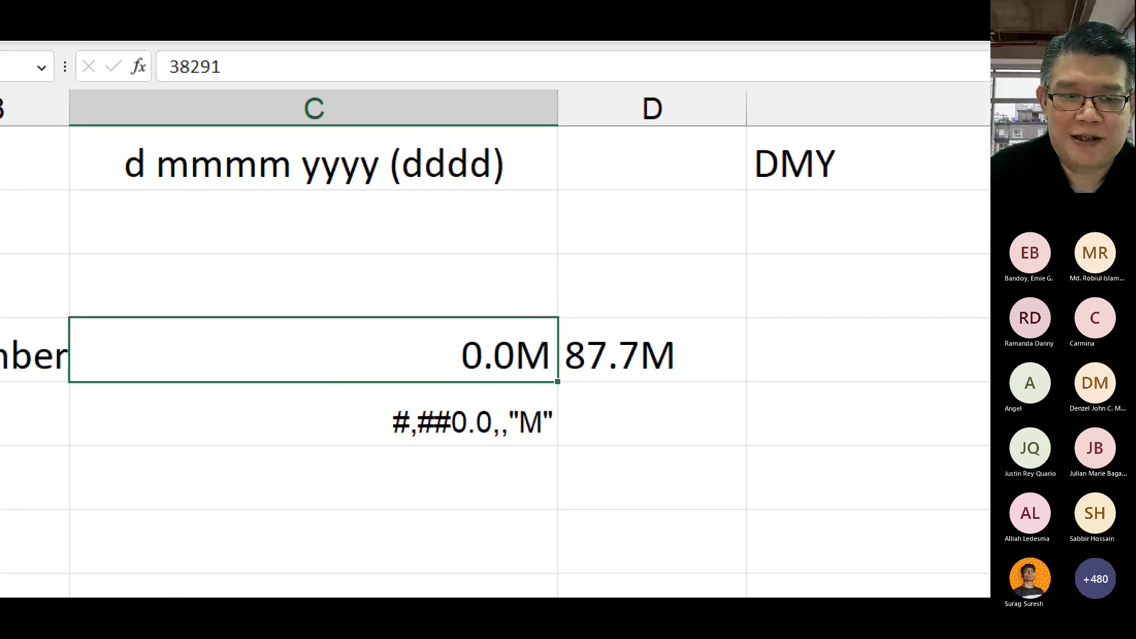
{"action": "left_click_drag", "start_coordinate": [306, 165], "coordinate": [348, 166]}
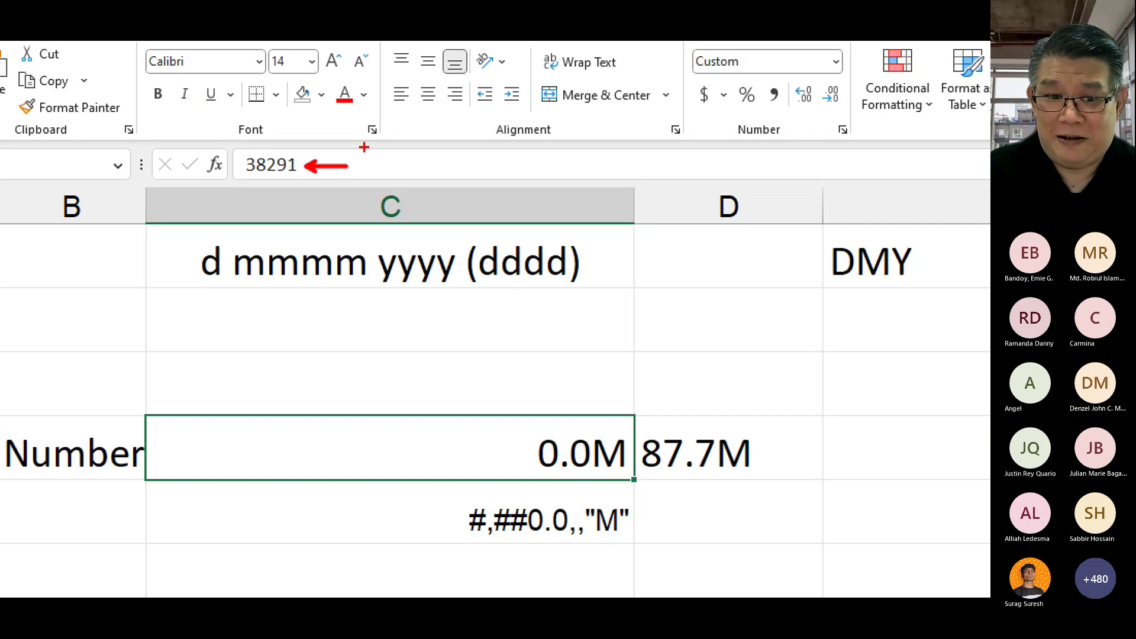
{"action": "mouse_move", "coordinate": [306, 142]}
{"action": "left_mouse_down"}
{"action": "mouse_move", "coordinate": [282, 203]}
{"action": "mouse_move", "coordinate": [306, 138]}
{"action": "left_mouse_up"}
{"action": "left_click_drag", "start_coordinate": [558, 436], "coordinate": [578, 463]}
{"action": "left_click_drag", "start_coordinate": [548, 464], "coordinate": [596, 431]}
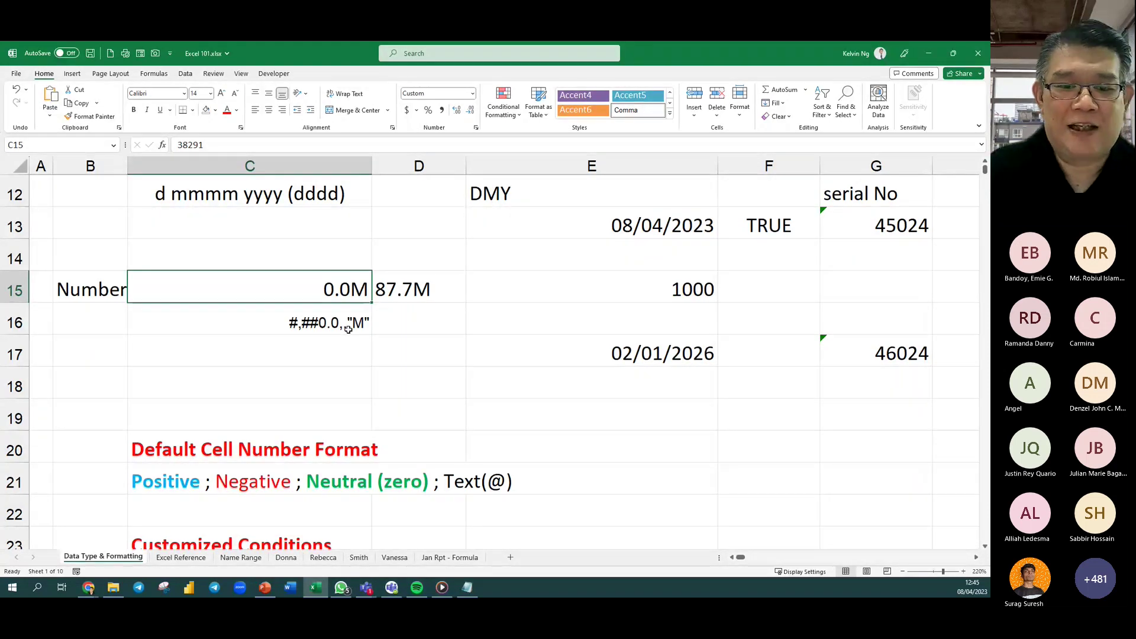
Examine the millions format code in C16 and the default and customized condition syntax in rows 20 to 24.
{"action": "double_click", "coordinate": [294, 323]}
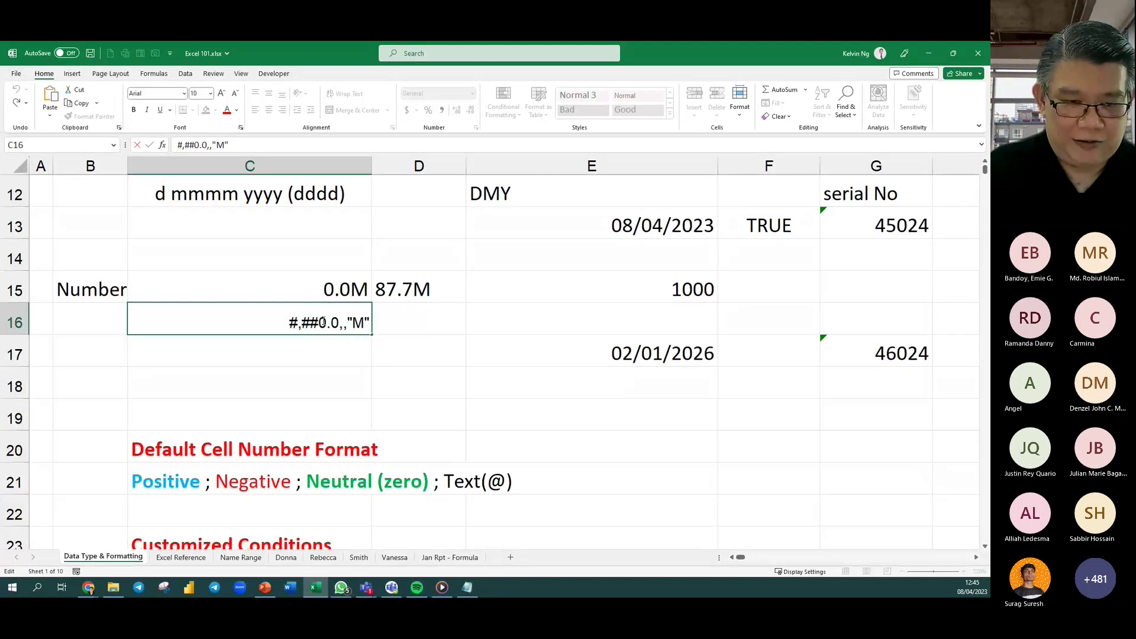
{"action": "key", "text": "Escape"}
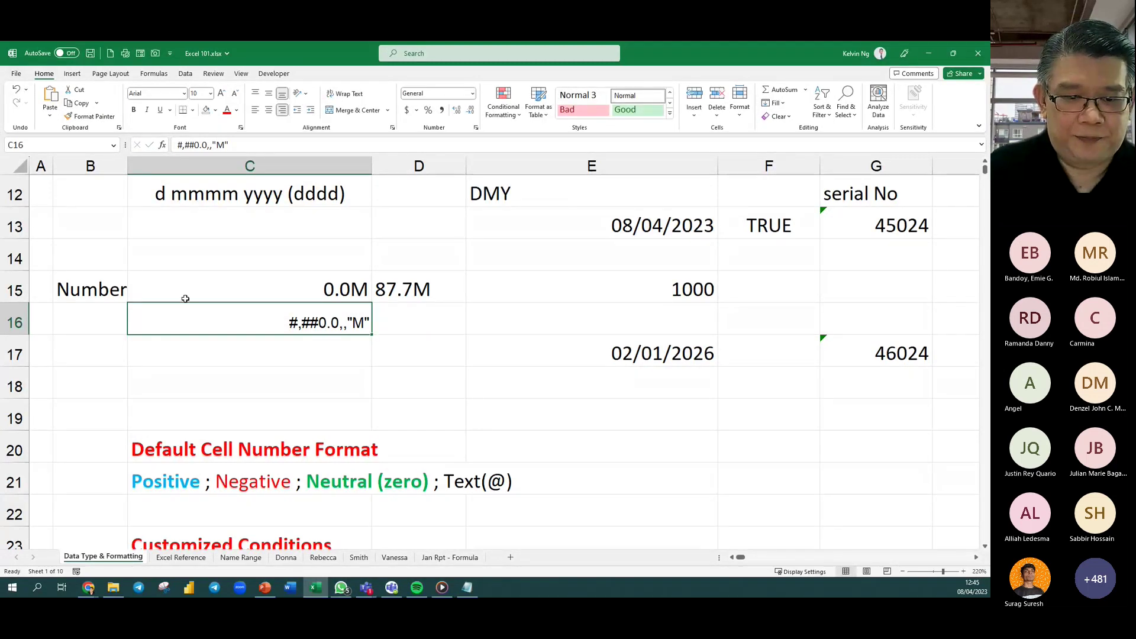
{"action": "scroll", "coordinate": [185, 296], "scroll_direction": "up", "scroll_amount": 2}
{"action": "scroll", "coordinate": [185, 296], "scroll_direction": "up", "scroll_amount": 3}
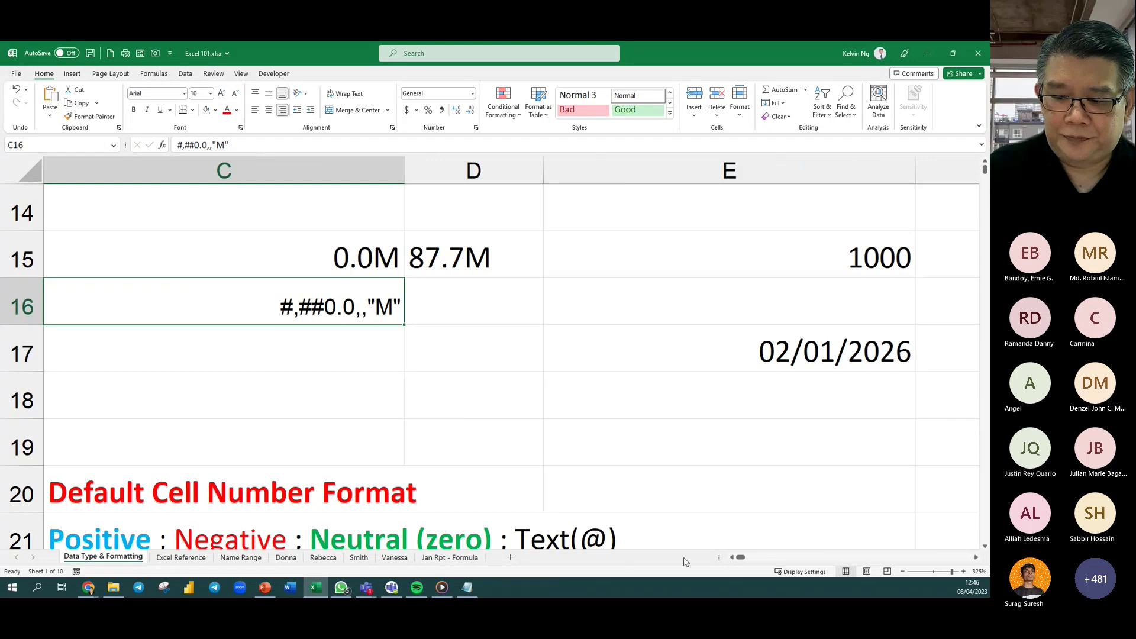
{"action": "left_click", "coordinate": [732, 557]}
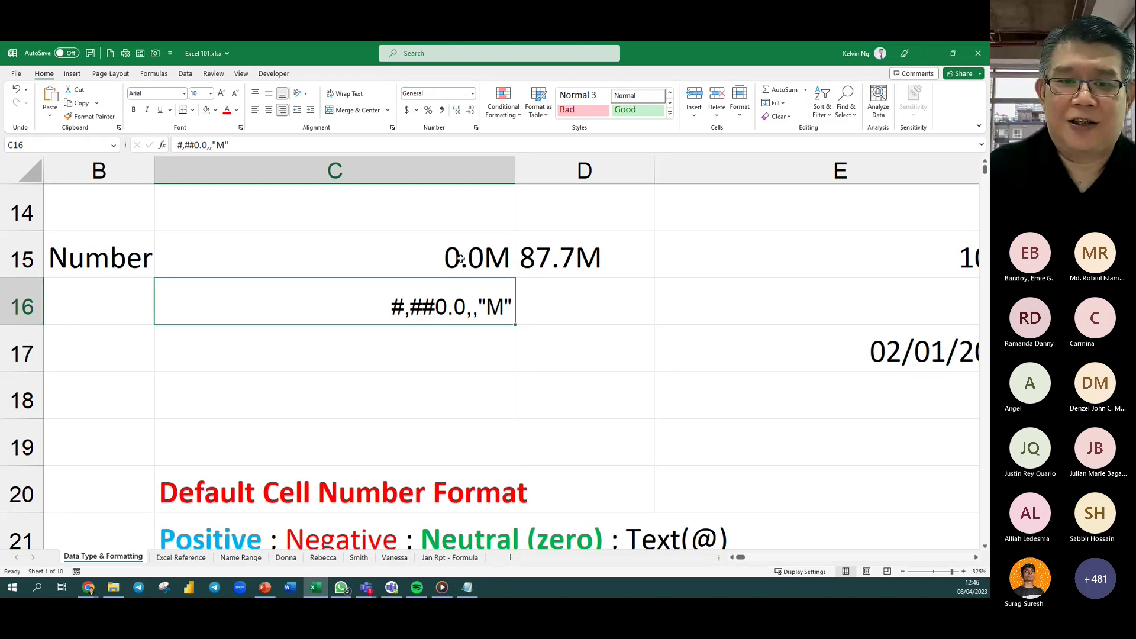
{"action": "scroll", "coordinate": [433, 406], "scroll_direction": "down", "scroll_amount": 2}
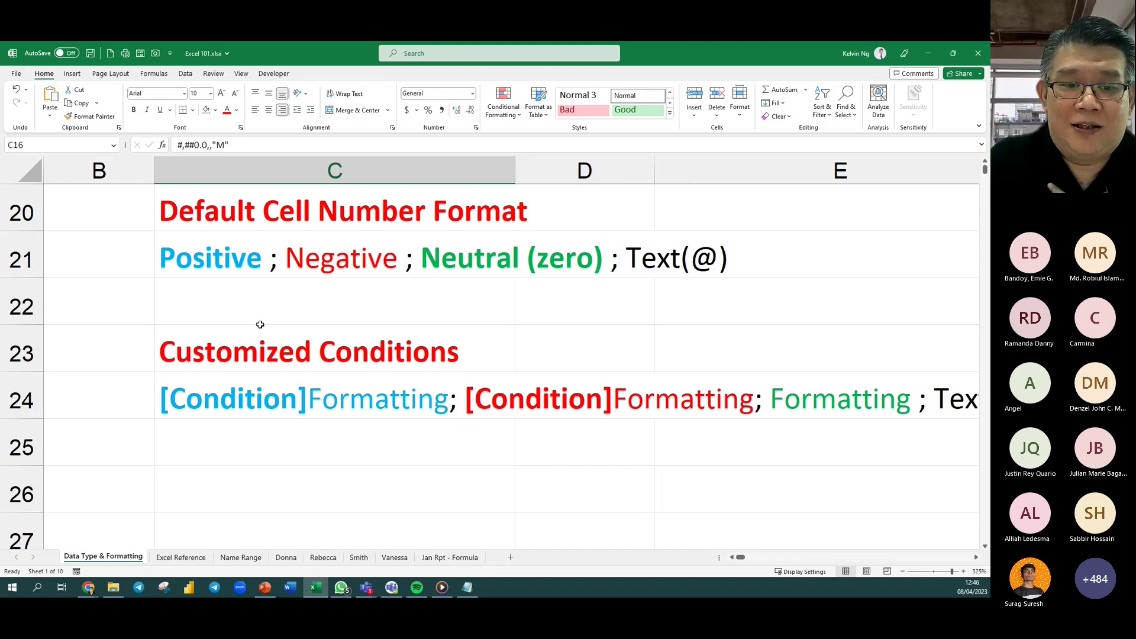
{"action": "scroll", "coordinate": [259, 322], "scroll_direction": "up", "scroll_amount": 2}
{"action": "double_click", "coordinate": [355, 314]}
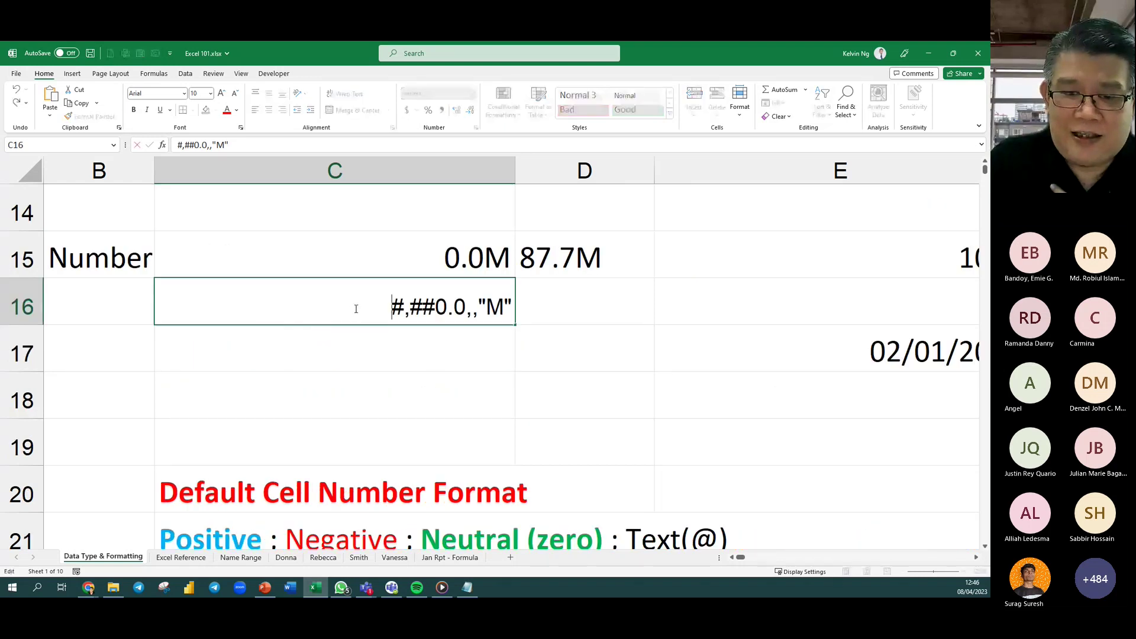
{"action": "type", "text": "["}
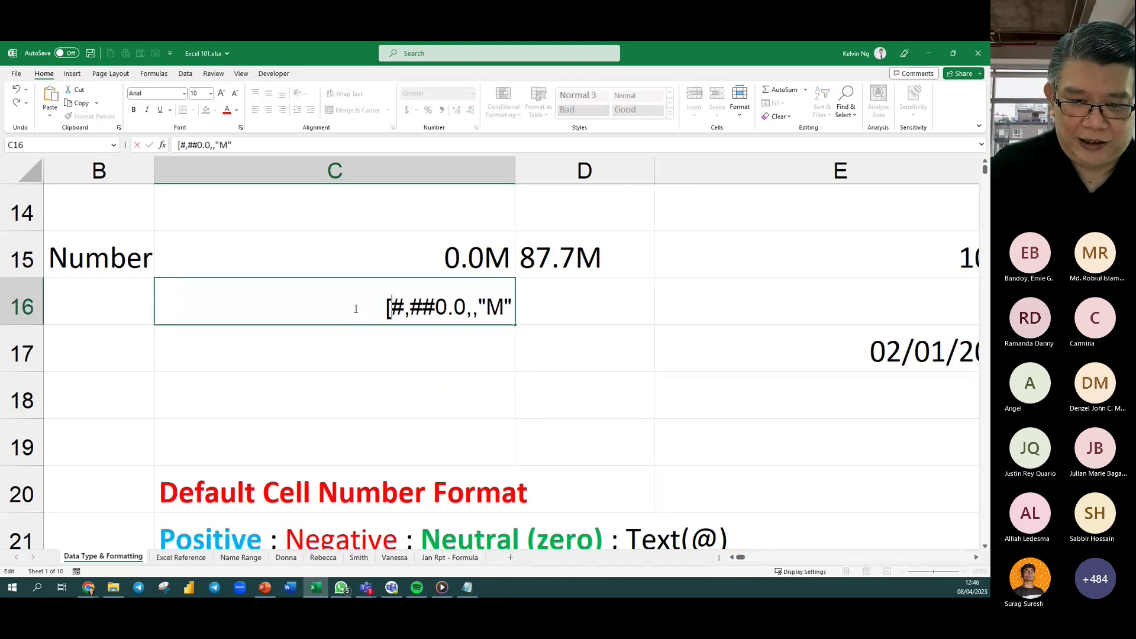
{"action": "type", "text": ">"}
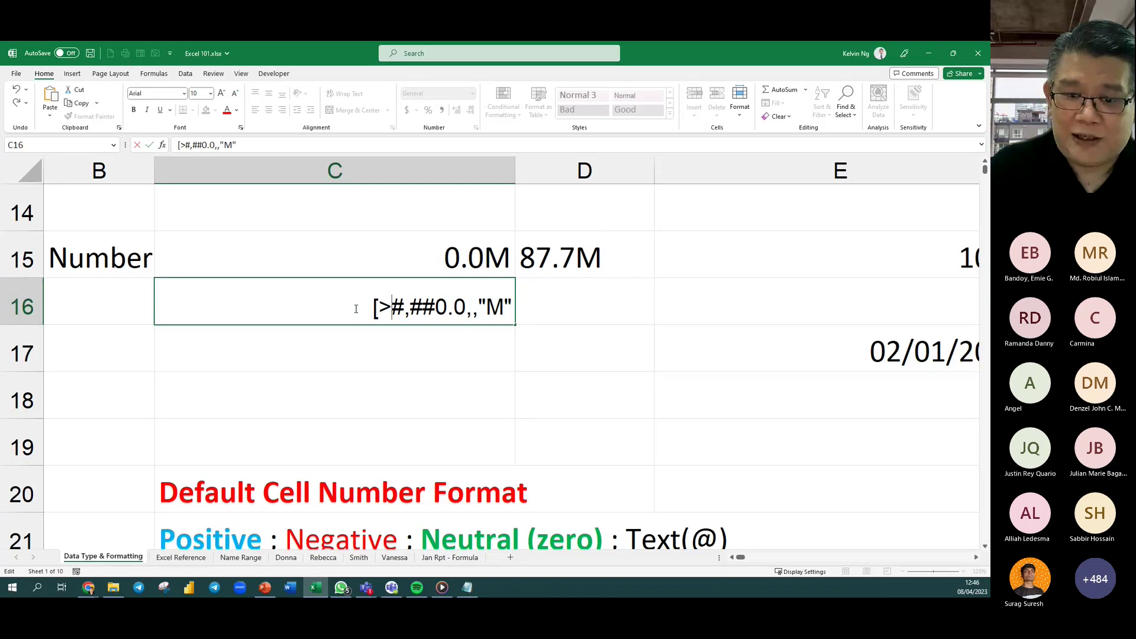
{"action": "type", "text": "=1000"}
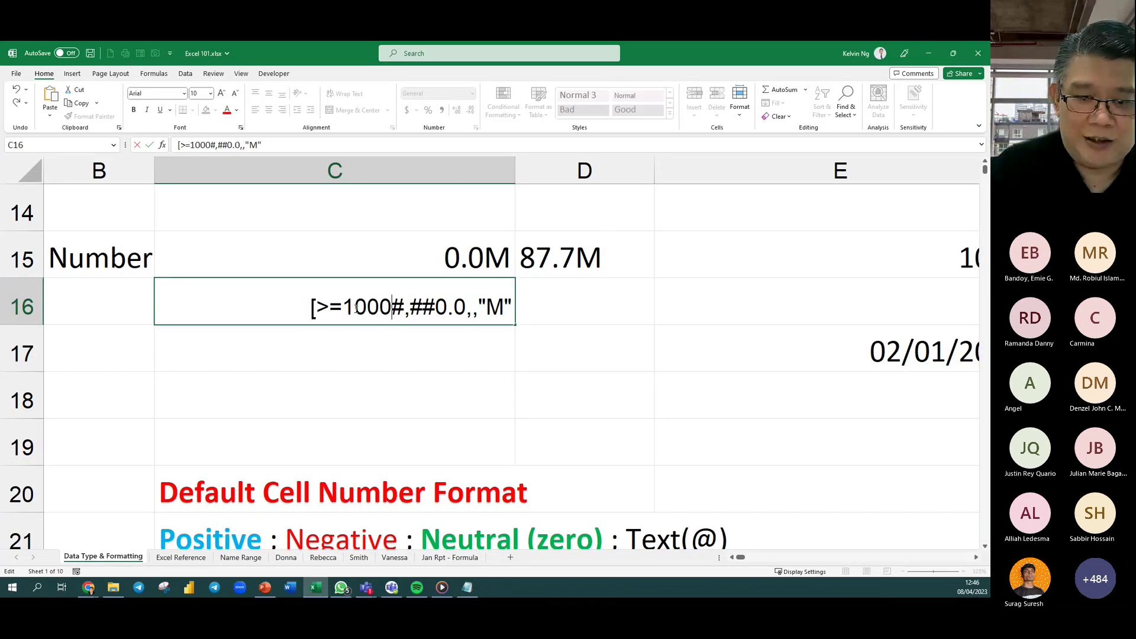
{"action": "type", "text": "000]"}
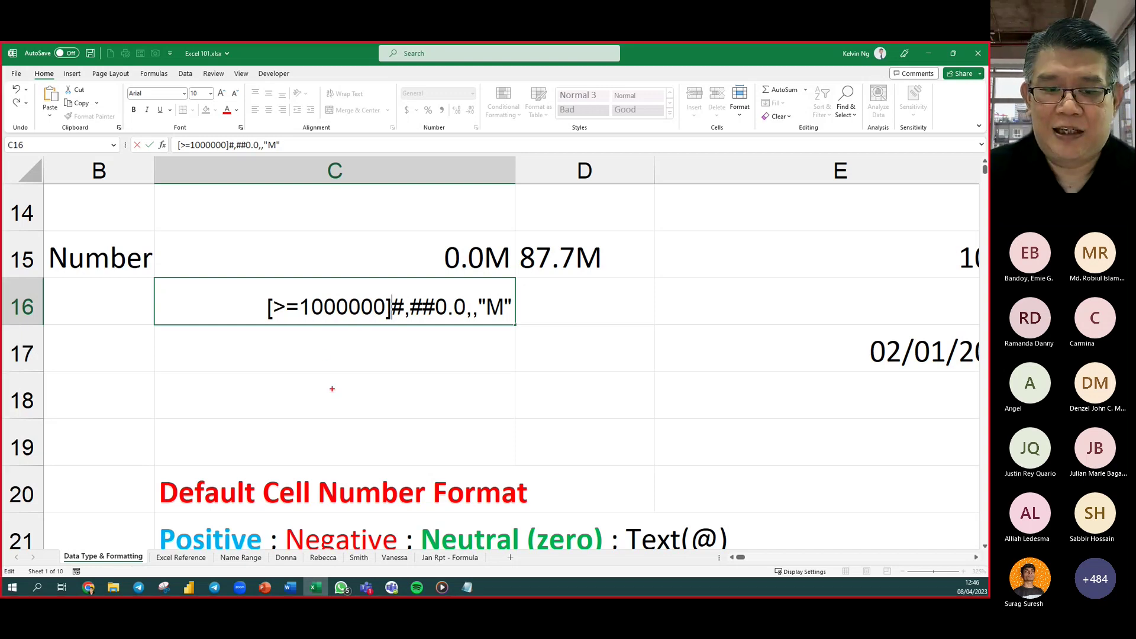
{"action": "mouse_move", "coordinate": [317, 336]}
{"action": "left_mouse_down"}
{"action": "mouse_move", "coordinate": [320, 347]}
{"action": "mouse_move", "coordinate": [341, 321]}
{"action": "mouse_move", "coordinate": [429, 350]}
{"action": "mouse_move", "coordinate": [445, 328]}
{"action": "mouse_move", "coordinate": [451, 349]}
{"action": "left_mouse_up"}
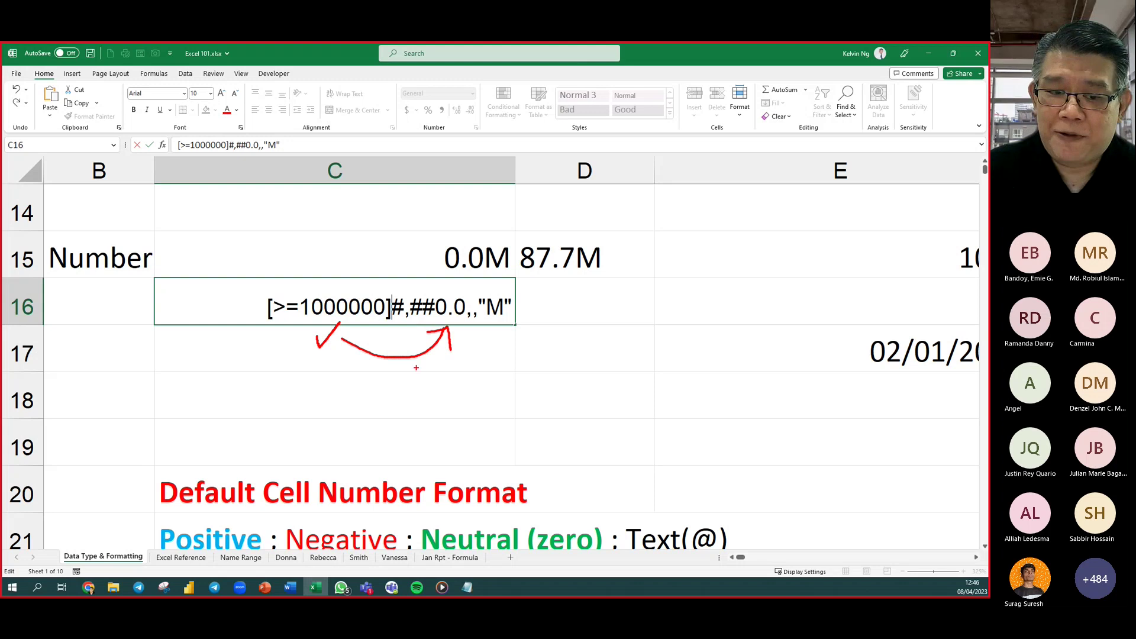
{"action": "left_click_drag", "start_coordinate": [342, 369], "coordinate": [301, 415]}
{"action": "mouse_move", "coordinate": [300, 365]}
{"action": "left_mouse_down"}
{"action": "mouse_move", "coordinate": [336, 428]}
{"action": "mouse_move", "coordinate": [441, 406]}
{"action": "mouse_move", "coordinate": [532, 365]}
{"action": "mouse_move", "coordinate": [554, 333]}
{"action": "mouse_move", "coordinate": [559, 350]}
{"action": "left_mouse_up"}
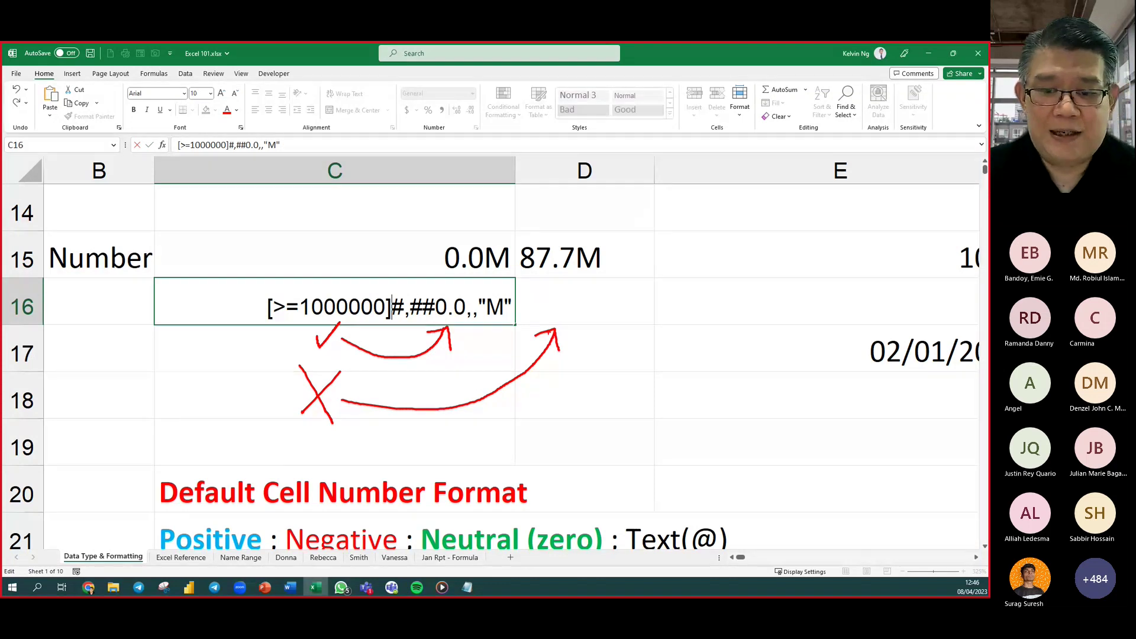
{"action": "key", "text": "Escape"}
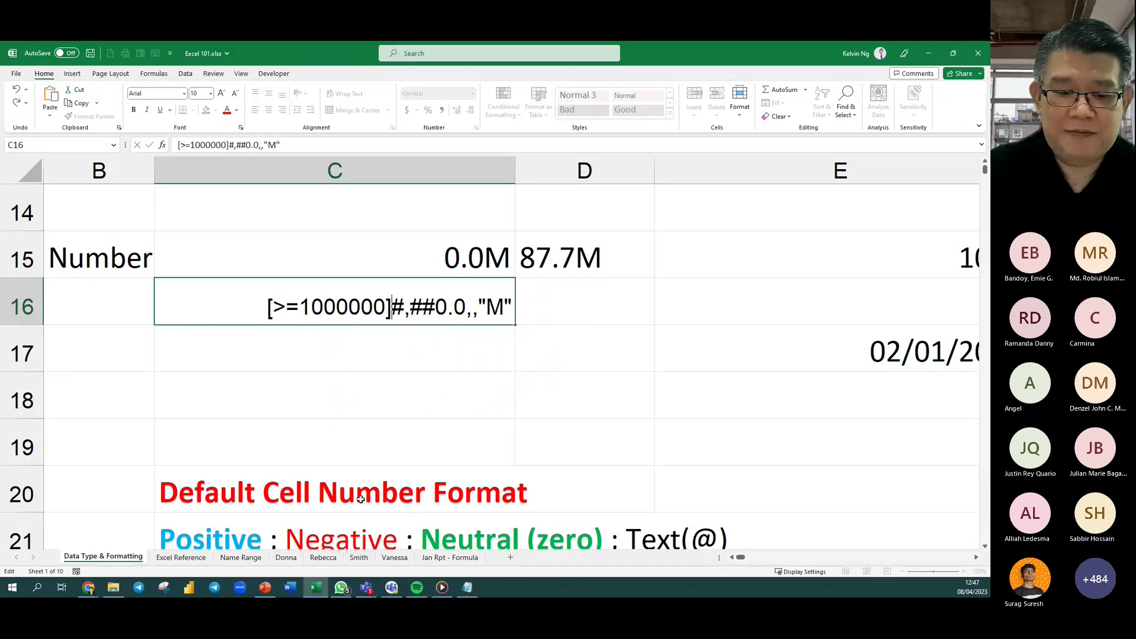
{"action": "key", "text": "Escape"}
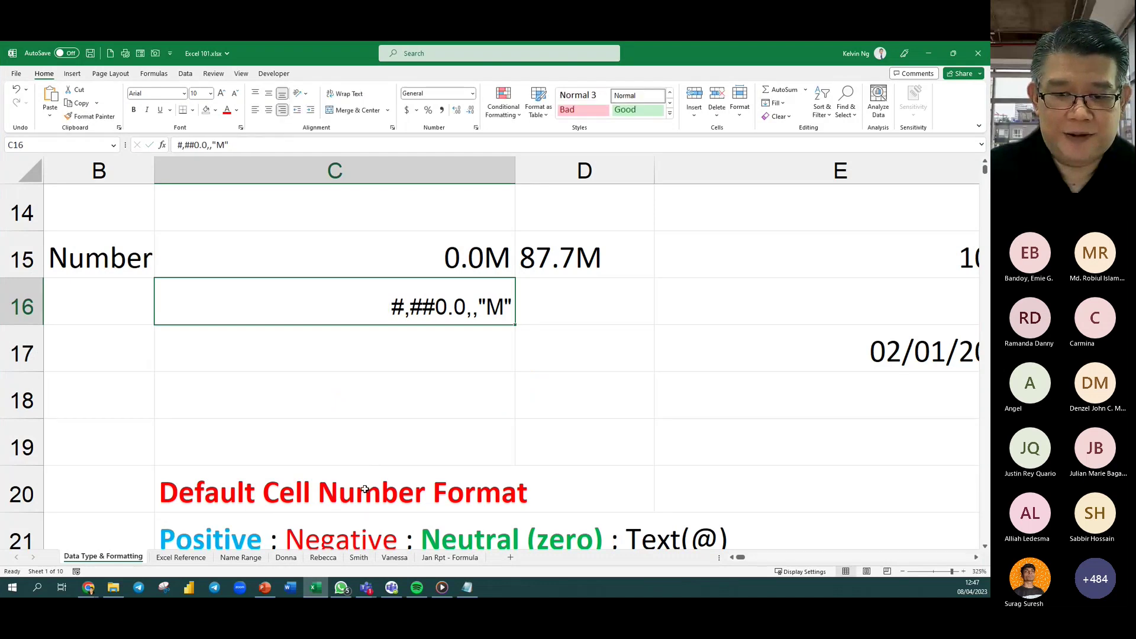
Prefix the format code in C16 with the condition [>=1000000] and close that section with a semicolon.
{"action": "scroll", "coordinate": [349, 492], "scroll_direction": "down", "scroll_amount": 2}
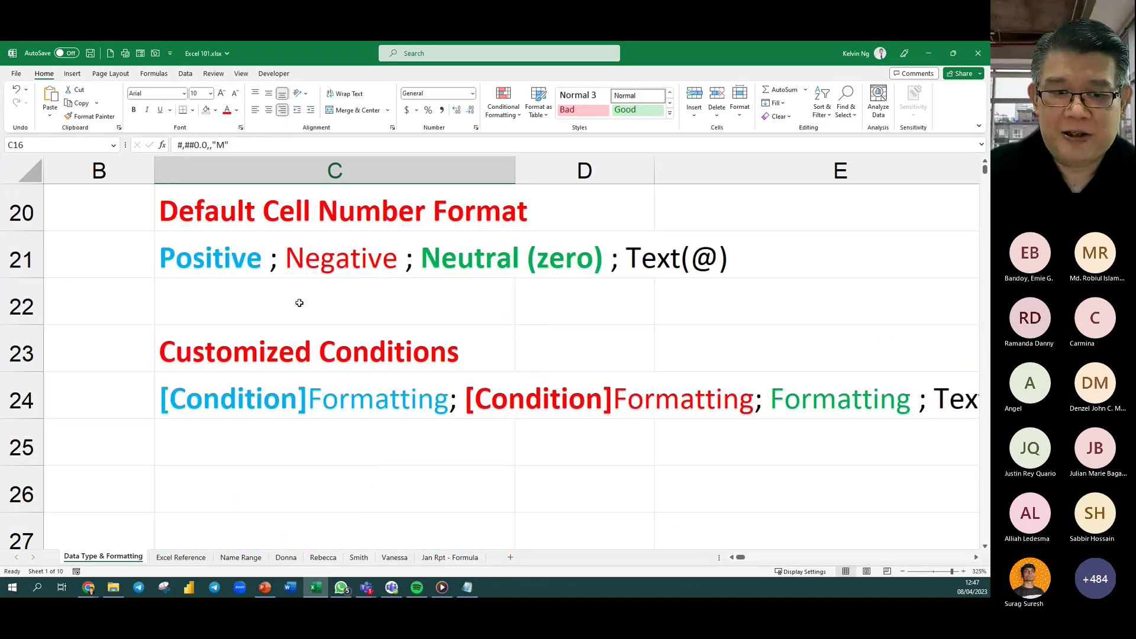
{"action": "scroll", "coordinate": [451, 395], "scroll_direction": "up", "scroll_amount": 1}
{"action": "scroll", "coordinate": [451, 394], "scroll_direction": "up", "scroll_amount": 1}
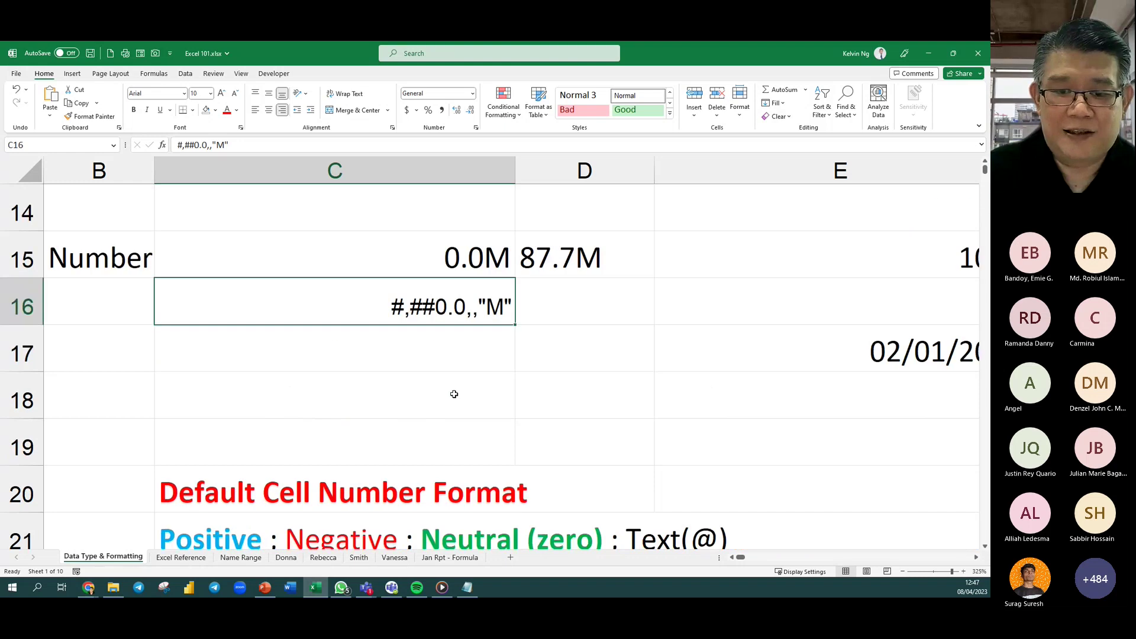
{"action": "double_click", "coordinate": [387, 306]}
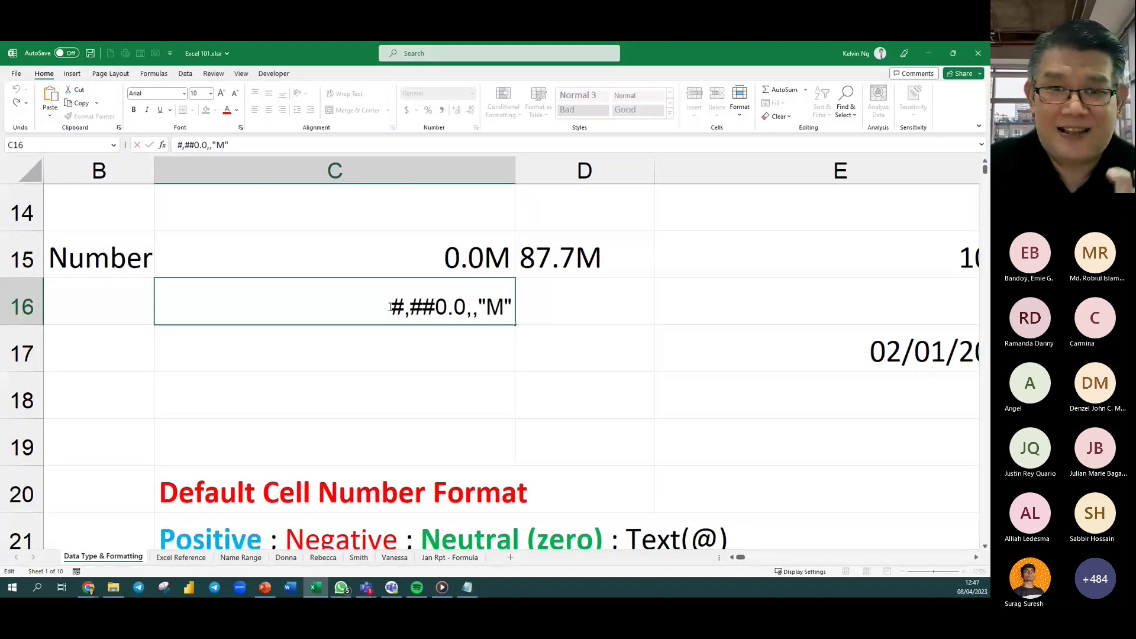
{"action": "type", "text": "["}
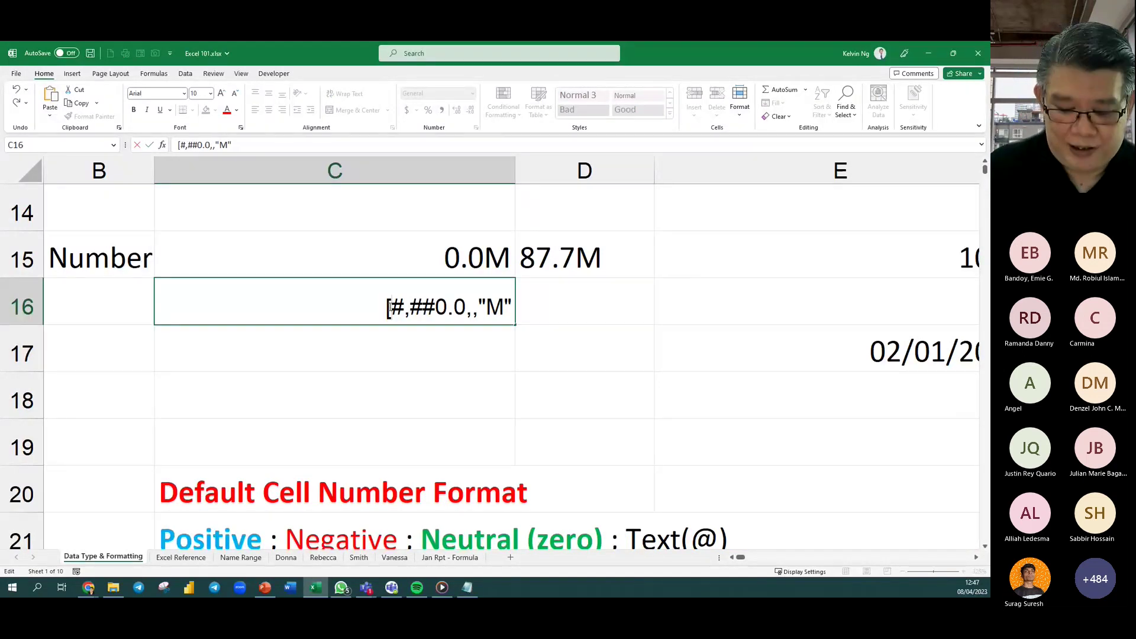
{"action": "type", "text": ">=100000"}
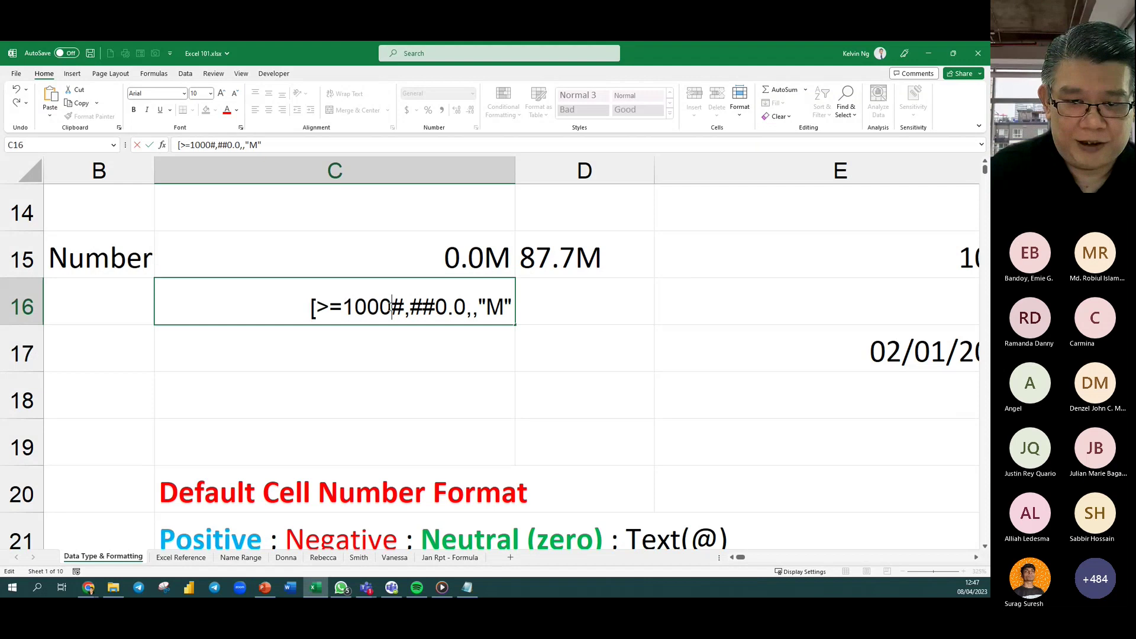
{"action": "type", "text": "0]"}
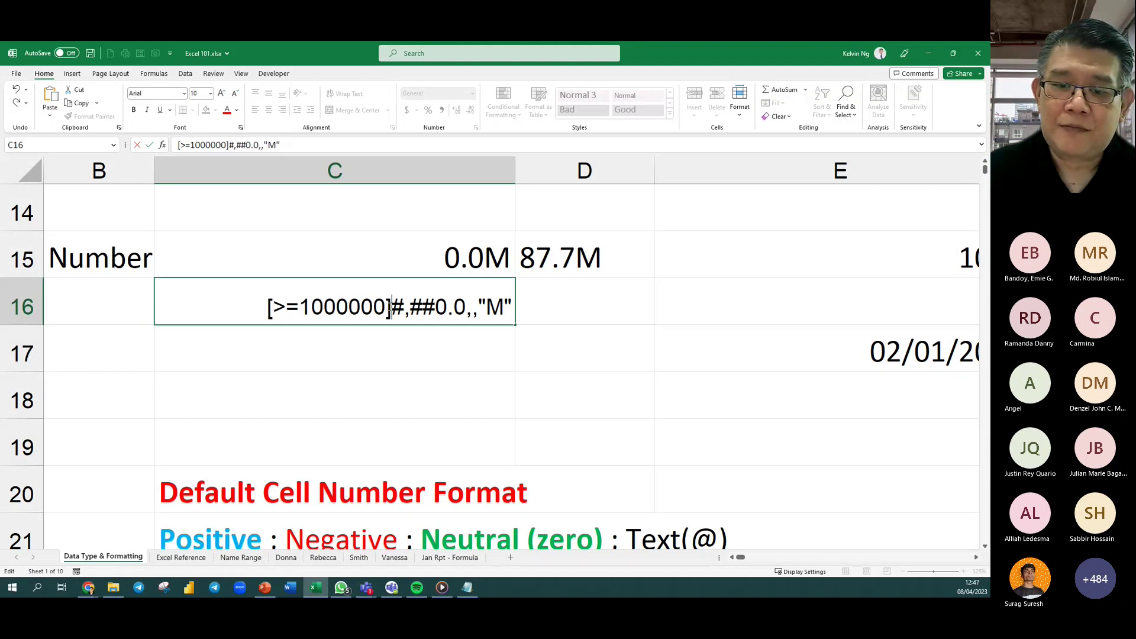
{"action": "left_click", "coordinate": [513, 308]}
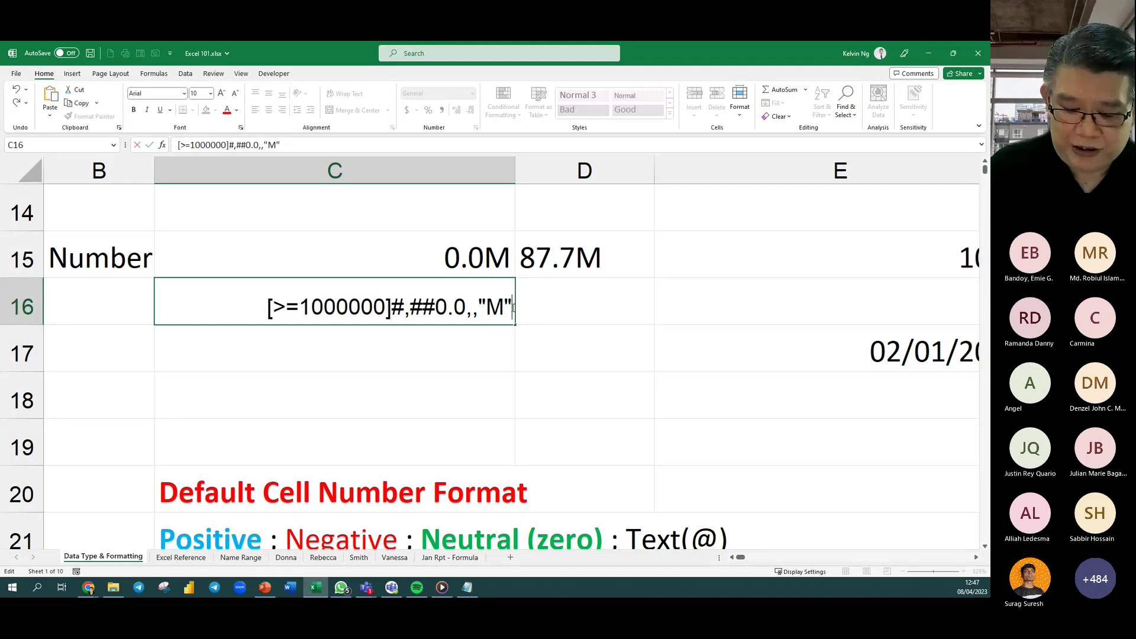
{"action": "type", "text": ";"}
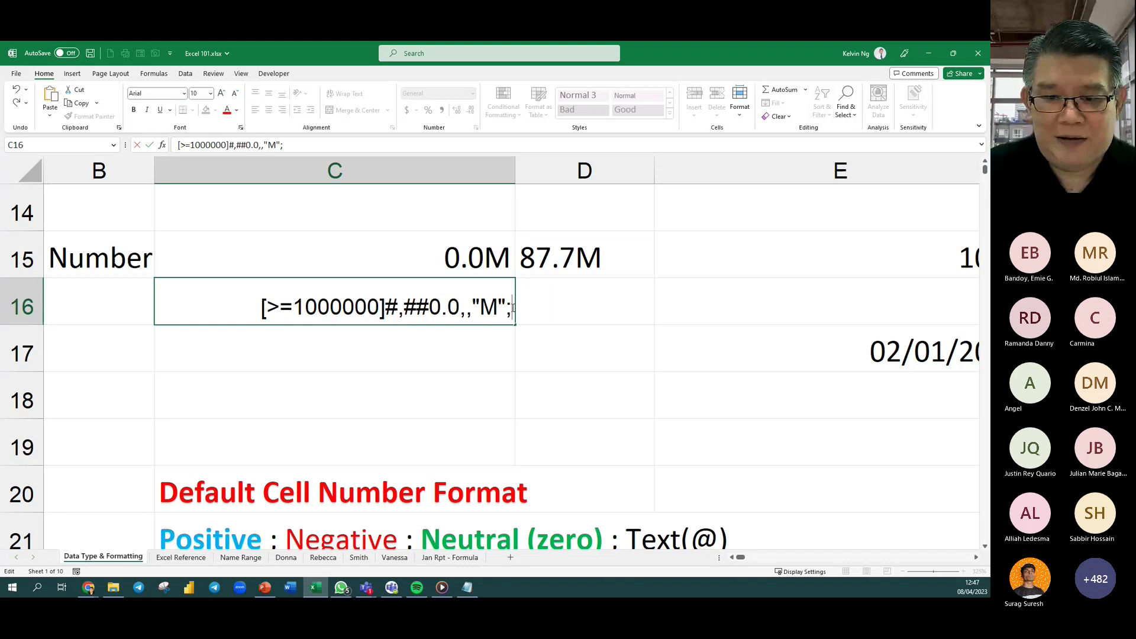
Duplicate the [>=1000000] section at the end of C16's code and reduce the copy's condition to [>=1000].
{"action": "left_click_drag", "start_coordinate": [512, 307], "coordinate": [211, 314]}
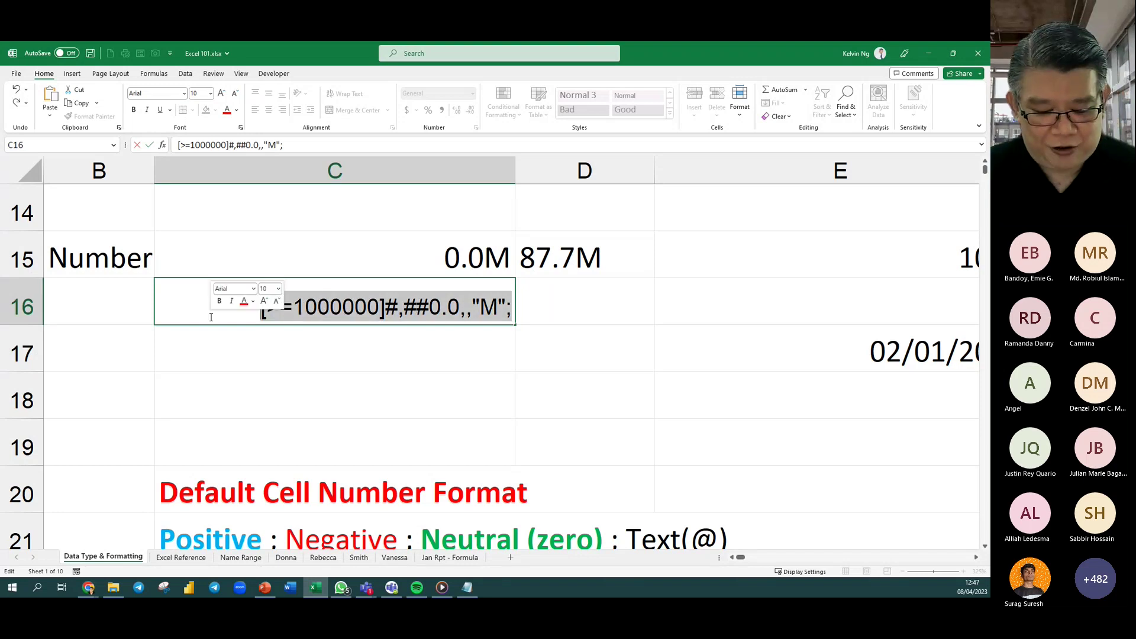
{"action": "key", "text": "ctrl+c"}
{"action": "left_click", "coordinate": [504, 300]}
{"action": "key", "text": "ctrl+v"}
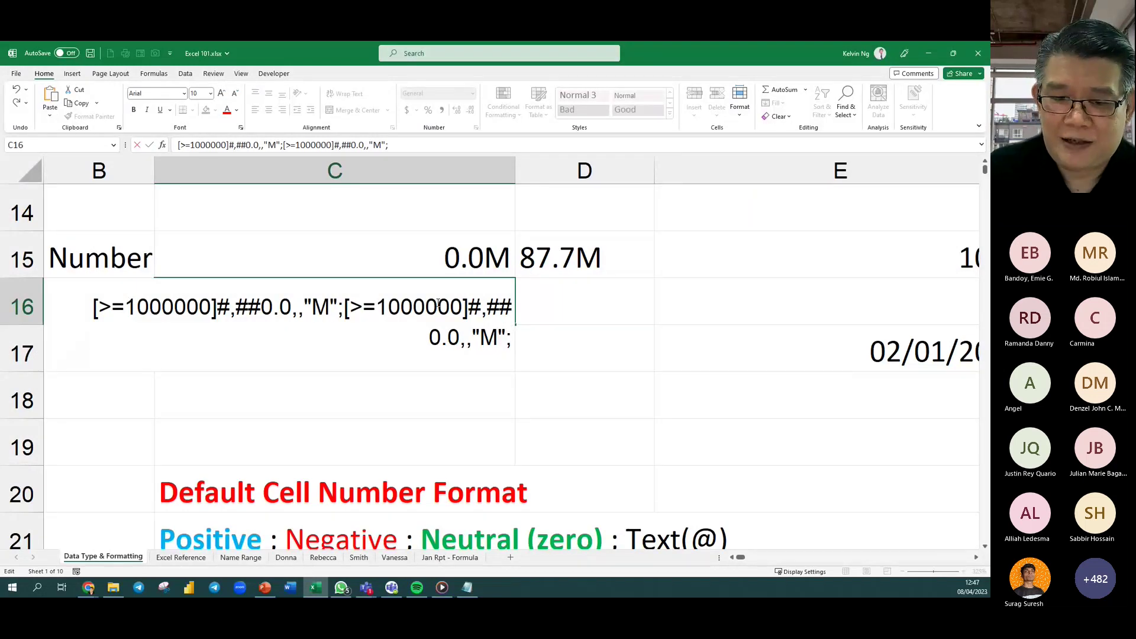
{"action": "key", "text": "BackSpace"}
{"action": "key", "text": "BackSpace"}
{"action": "key", "text": "BackSpace"}
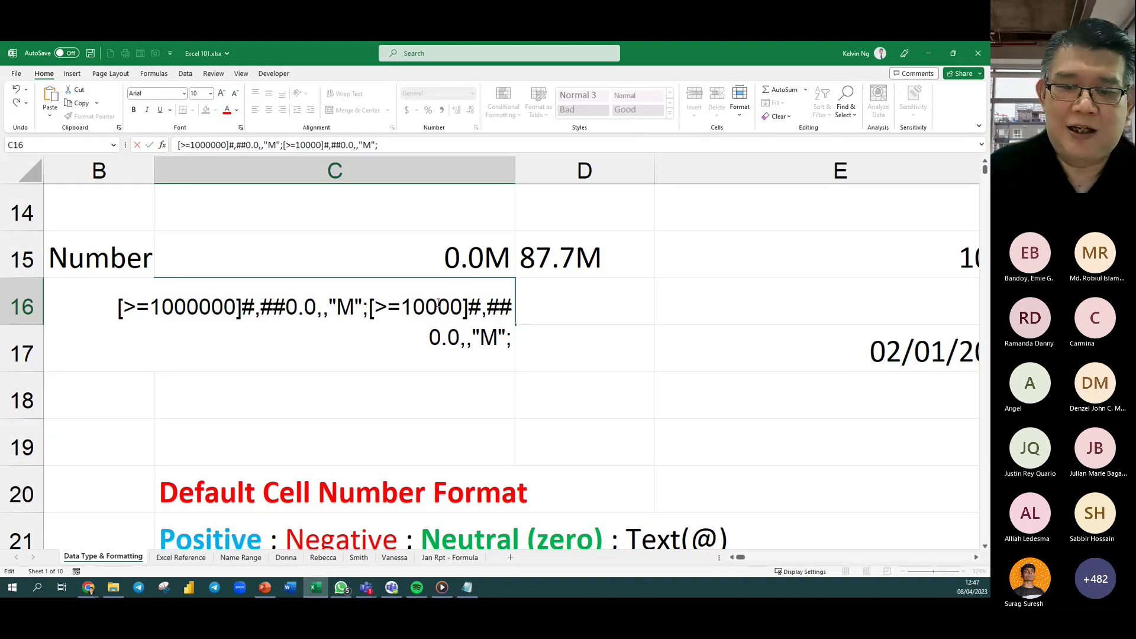
{"action": "left_click", "coordinate": [353, 314]}
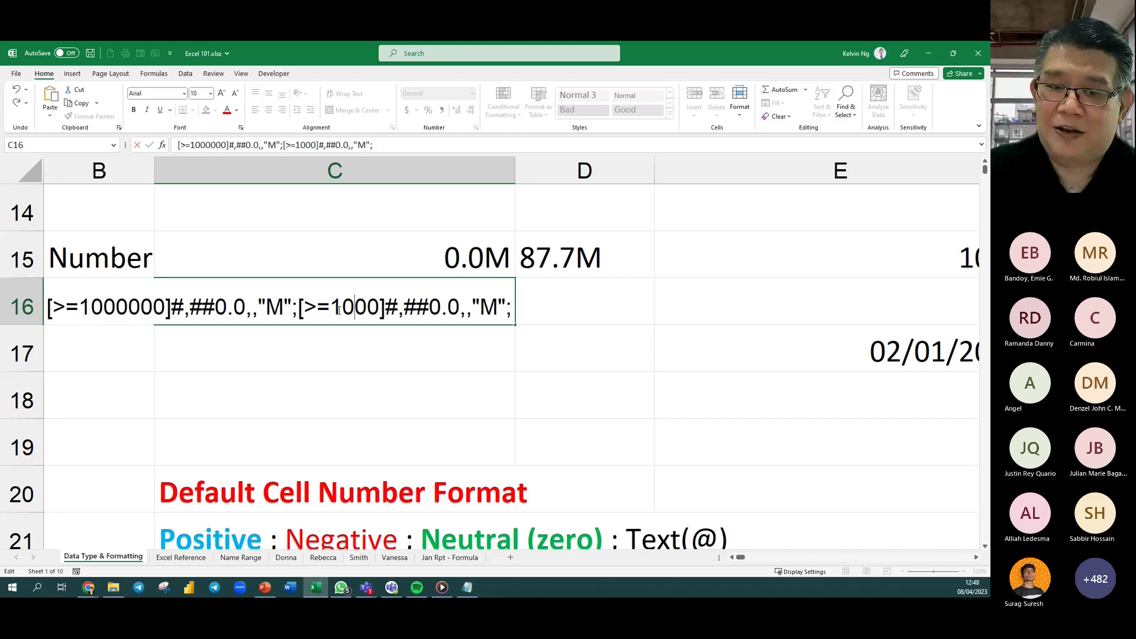
Change the second section's format in C16 to thousands with a single trailing comma and the unit "k".
{"action": "left_click", "coordinate": [467, 317]}
{"action": "key", "text": "Delete"}
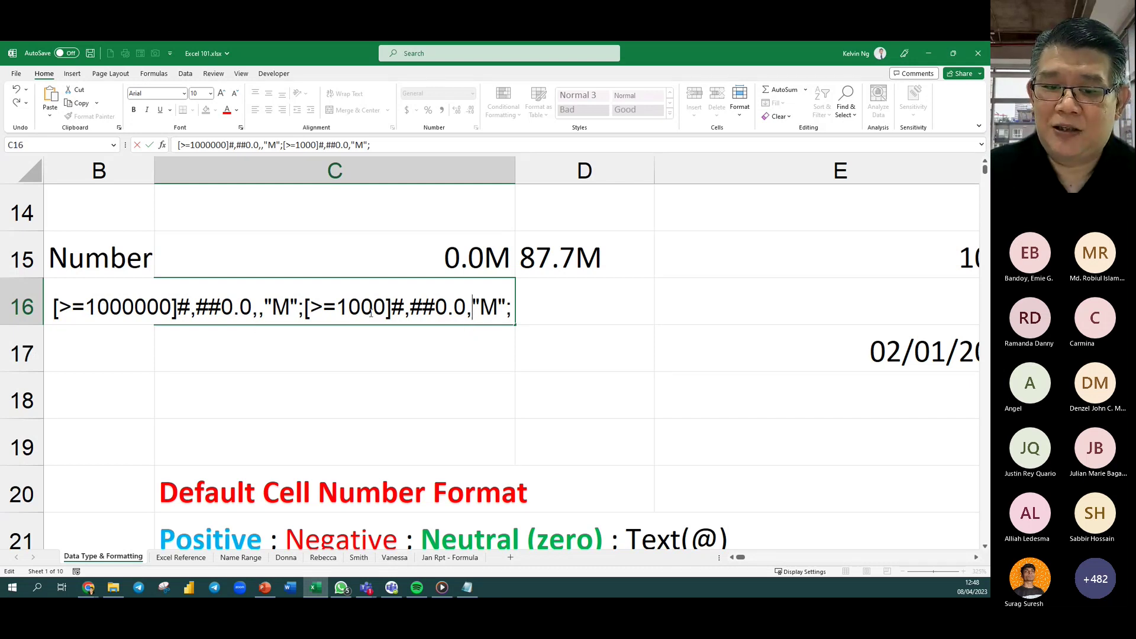
{"action": "double_click", "coordinate": [489, 306]}
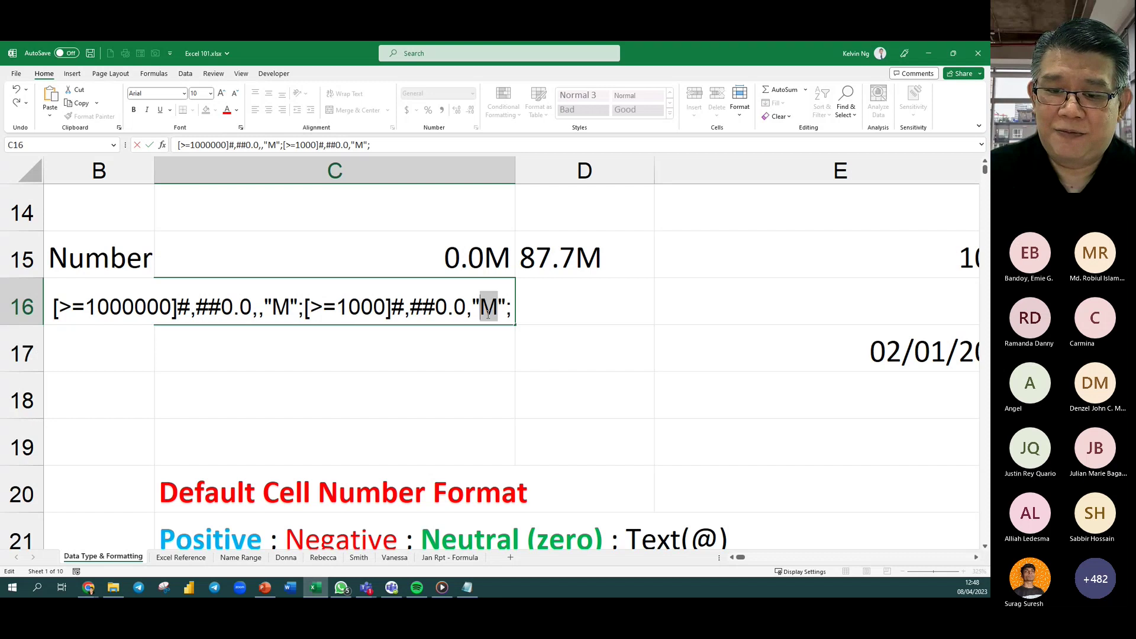
{"action": "type", "text": "k"}
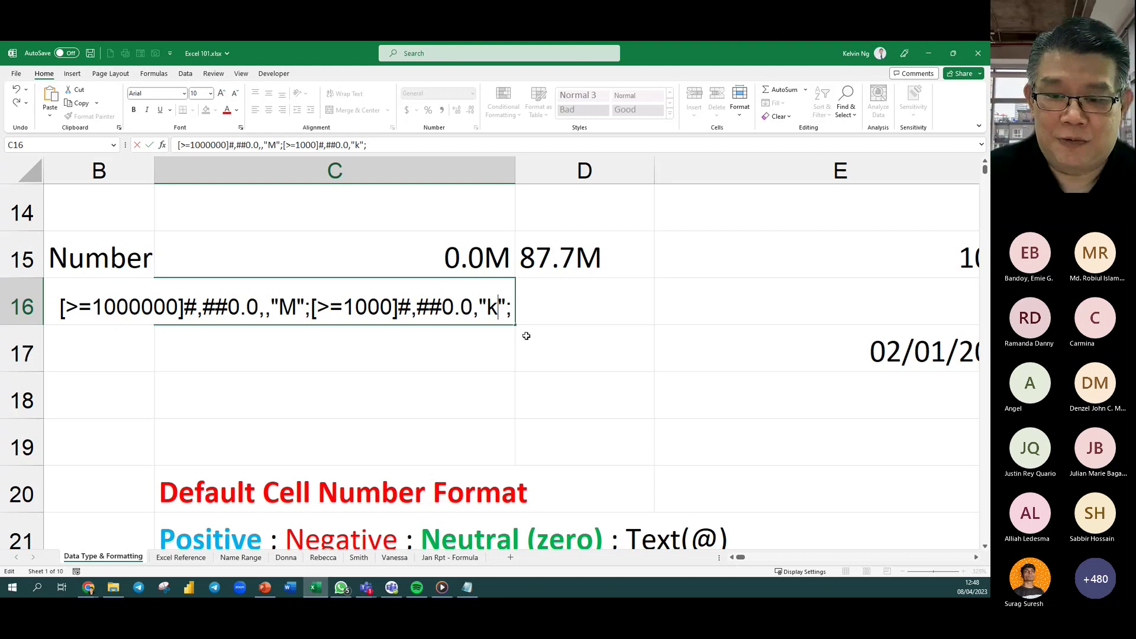
Mark the true and false paths of both conditions in C16's code, and complete it with the fallback section 0.00.
{"action": "key", "text": "End"}
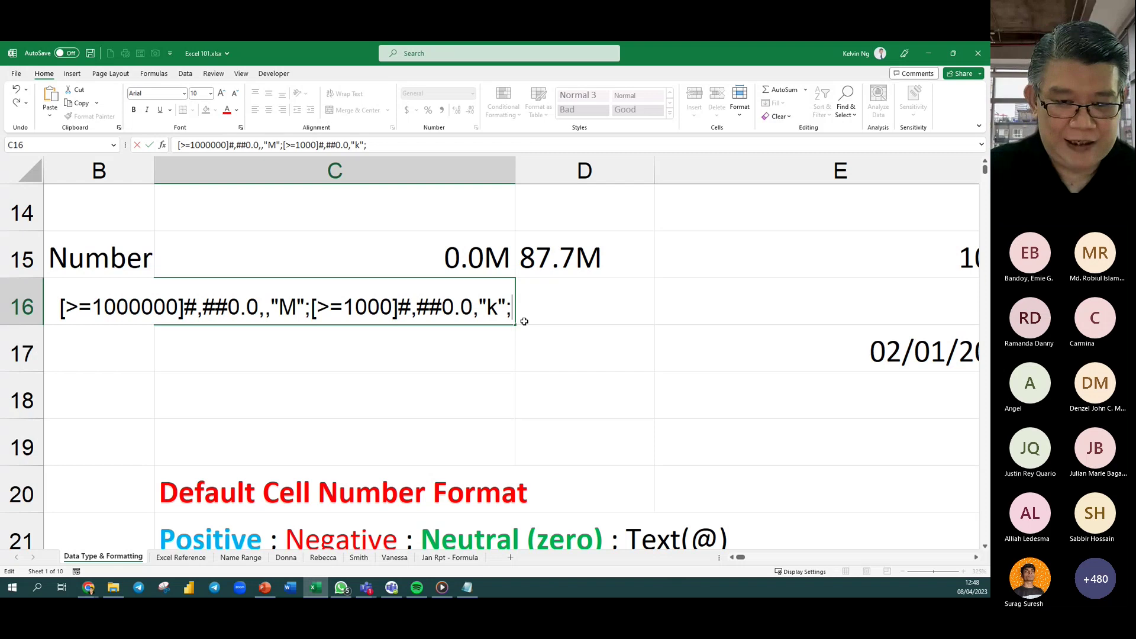
{"action": "mouse_move", "coordinate": [148, 342]}
{"action": "left_mouse_down"}
{"action": "mouse_move", "coordinate": [166, 324]}
{"action": "mouse_move", "coordinate": [254, 338]}
{"action": "mouse_move", "coordinate": [261, 328]}
{"action": "mouse_move", "coordinate": [262, 353]}
{"action": "left_mouse_up"}
{"action": "mouse_move", "coordinate": [166, 377]}
{"action": "left_mouse_down"}
{"action": "mouse_move", "coordinate": [136, 412]}
{"action": "mouse_move", "coordinate": [310, 388]}
{"action": "mouse_move", "coordinate": [351, 318]}
{"action": "mouse_move", "coordinate": [363, 350]}
{"action": "mouse_move", "coordinate": [390, 318]}
{"action": "mouse_move", "coordinate": [477, 339]}
{"action": "mouse_move", "coordinate": [484, 357]}
{"action": "left_mouse_up"}
{"action": "left_click_drag", "start_coordinate": [384, 387], "coordinate": [358, 411]}
{"action": "mouse_move", "coordinate": [363, 385]}
{"action": "left_mouse_down"}
{"action": "mouse_move", "coordinate": [375, 408]}
{"action": "mouse_move", "coordinate": [532, 373]}
{"action": "mouse_move", "coordinate": [541, 331]}
{"action": "left_mouse_up"}
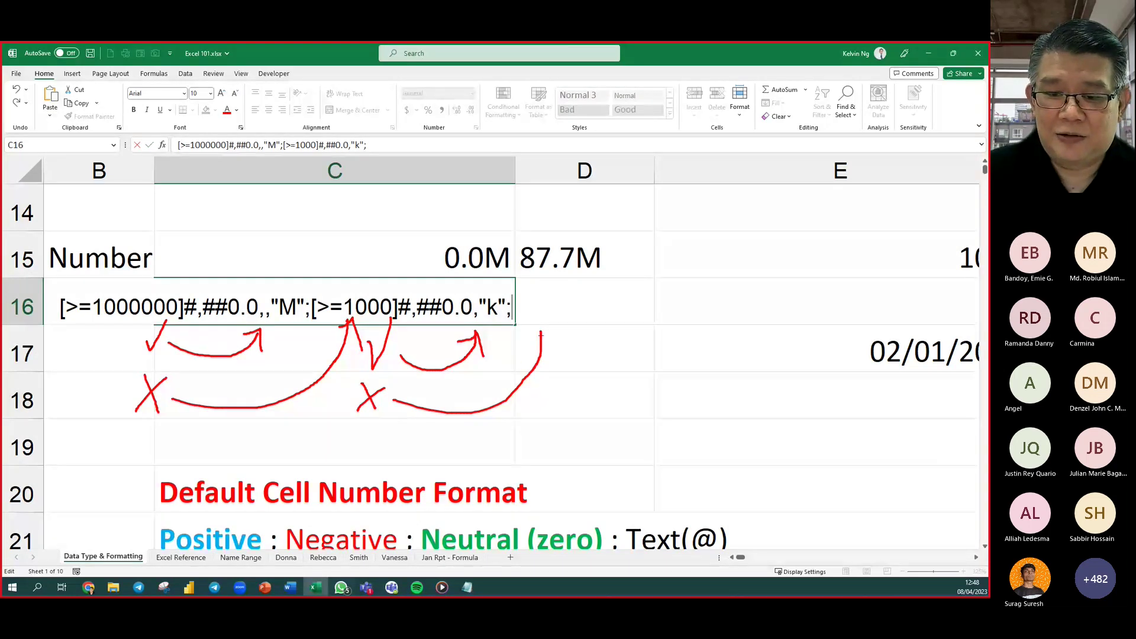
{"action": "key", "text": "Escape"}
{"action": "type", "text": "0.00"}
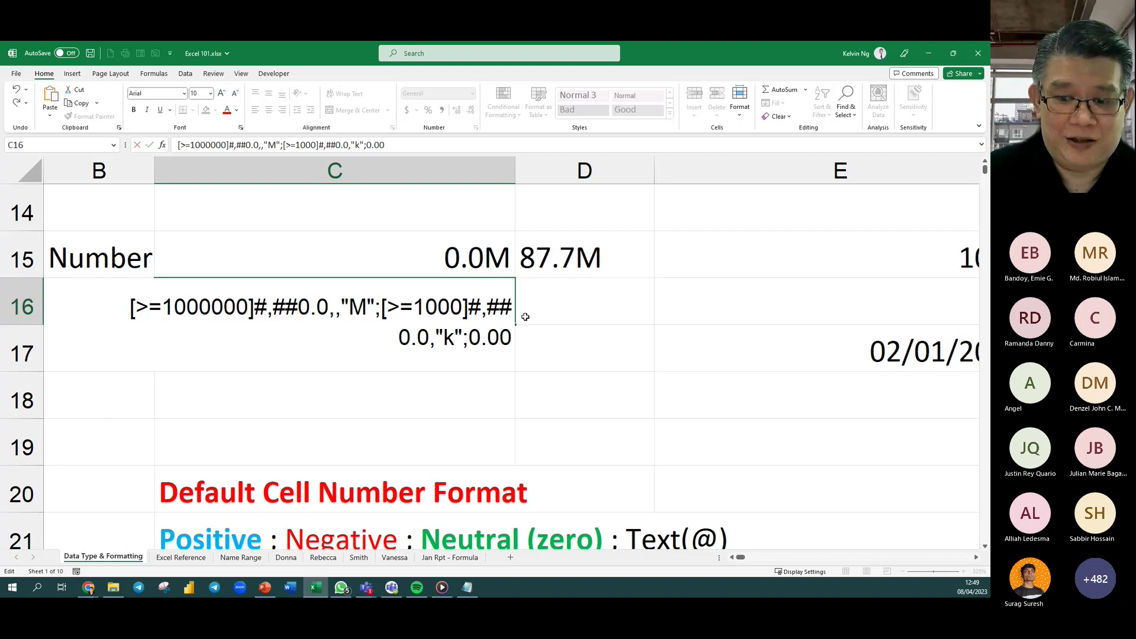
{"action": "key", "text": "Return"}
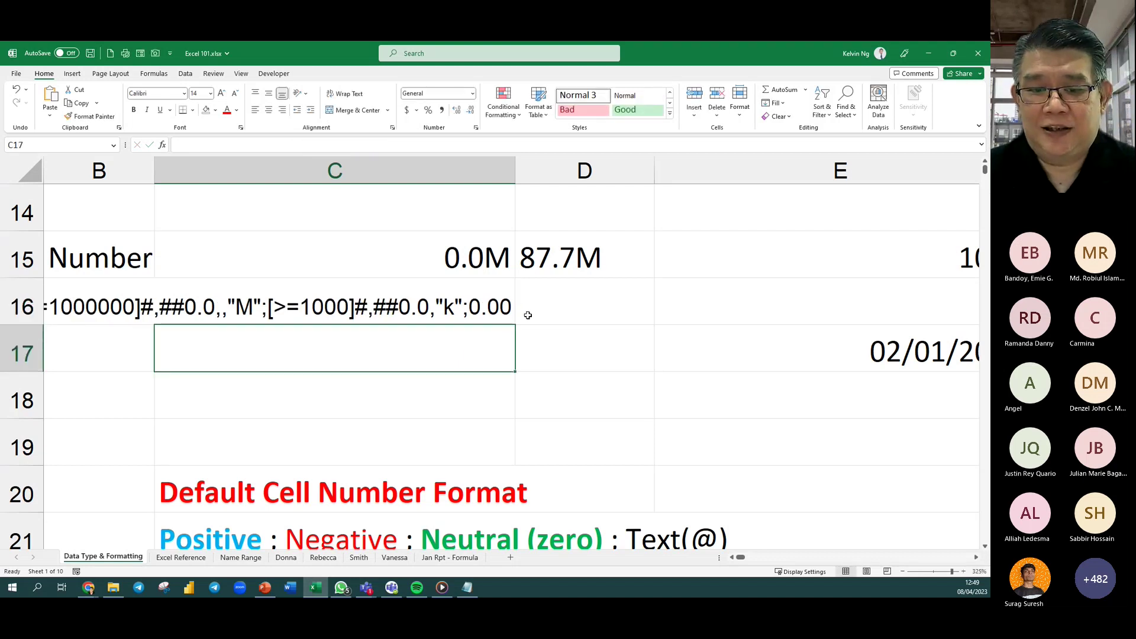
Reduce the font size of C16 to 9 and copy its complete format code.
{"action": "left_click", "coordinate": [474, 309]}
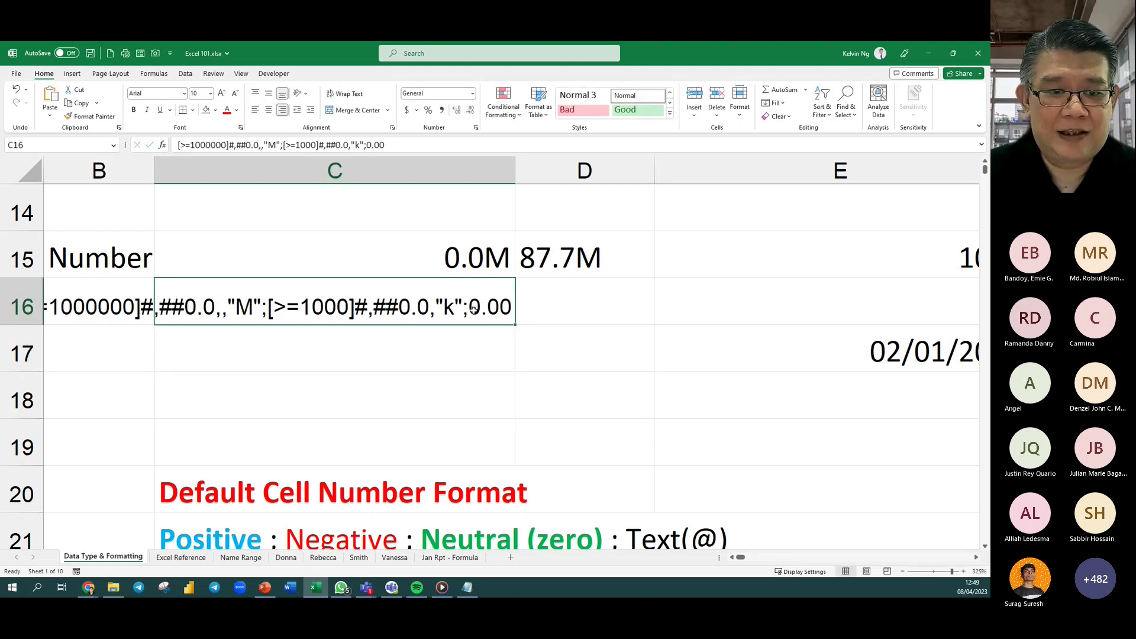
{"action": "left_click", "coordinate": [235, 94]}
{"action": "double_click", "coordinate": [441, 308]}
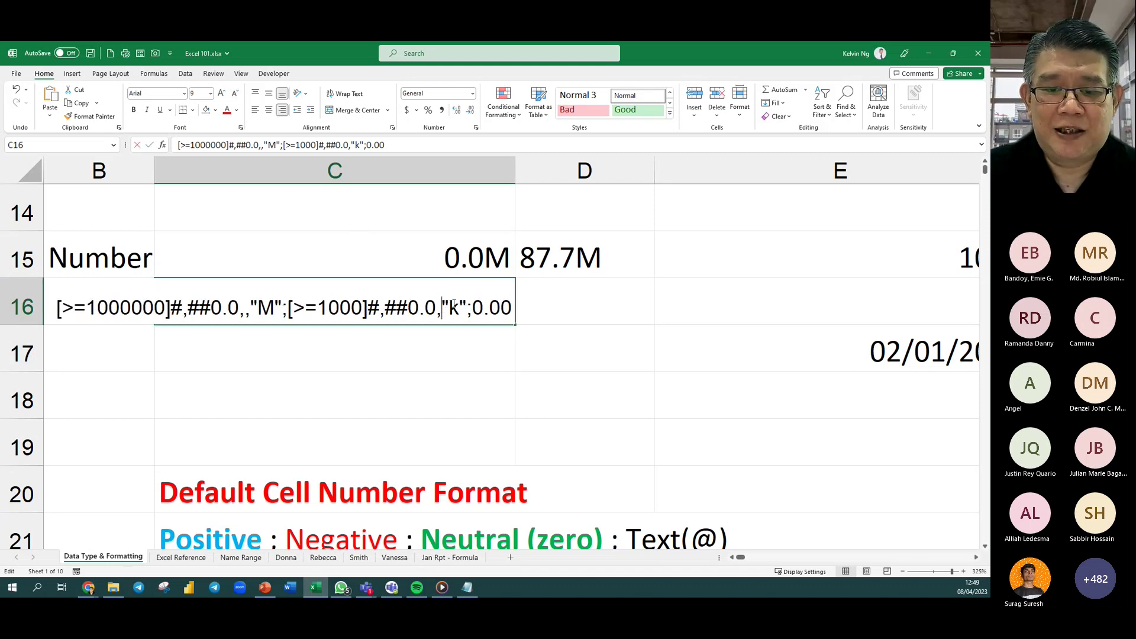
{"action": "left_click_drag", "start_coordinate": [513, 306], "coordinate": [62, 341]}
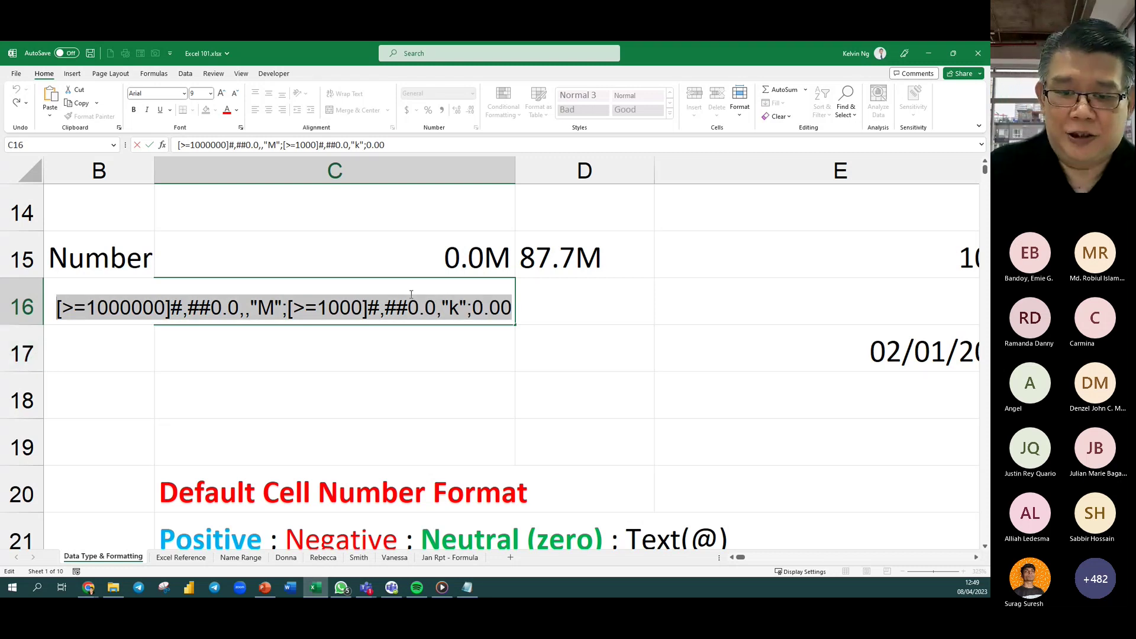
{"action": "key", "text": "Return"}
Apply the copied code [>=1000000]#,##0.0,,"M";[>=1000]#,##0.0,"k";0.00 as the custom number format of C15.
{"action": "left_click", "coordinate": [436, 259]}
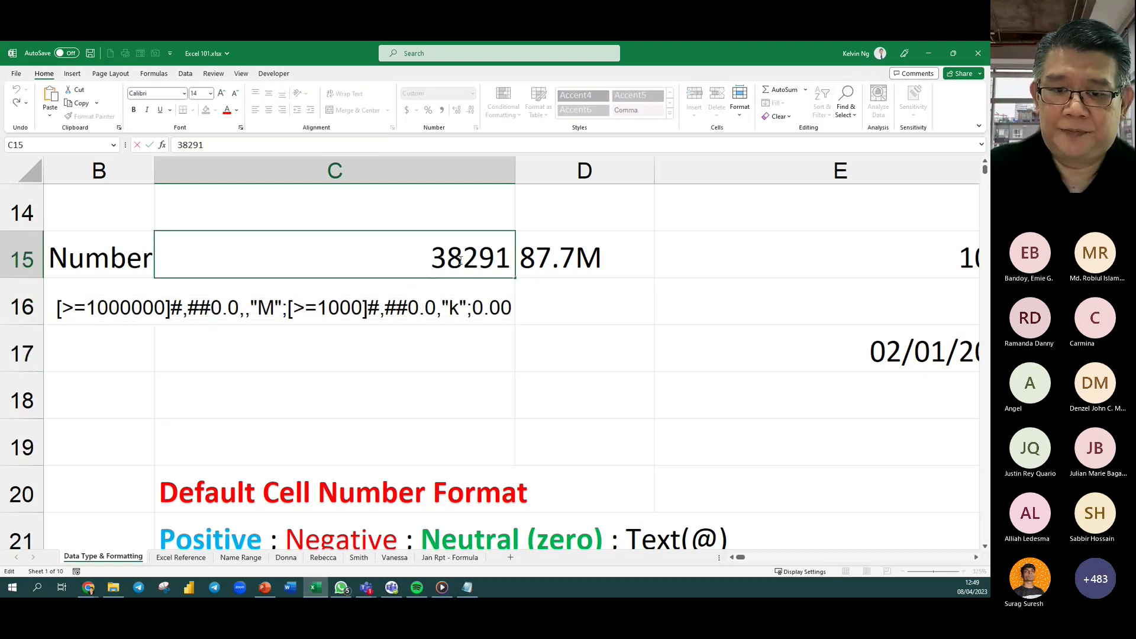
{"action": "right_click", "coordinate": [447, 256]}
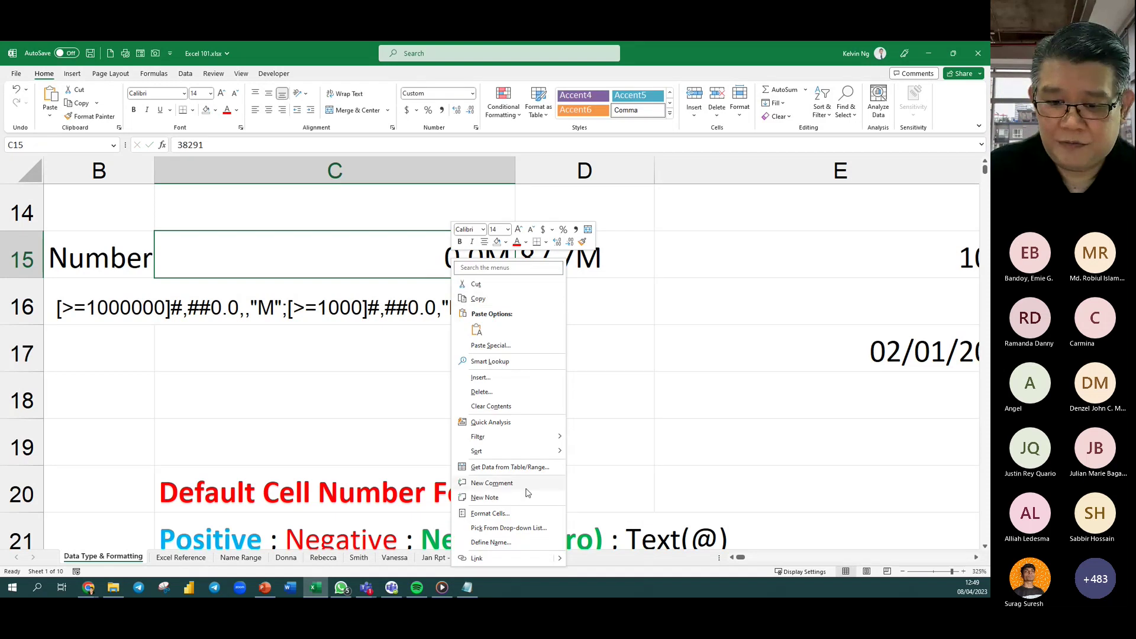
{"action": "left_click", "coordinate": [523, 515]}
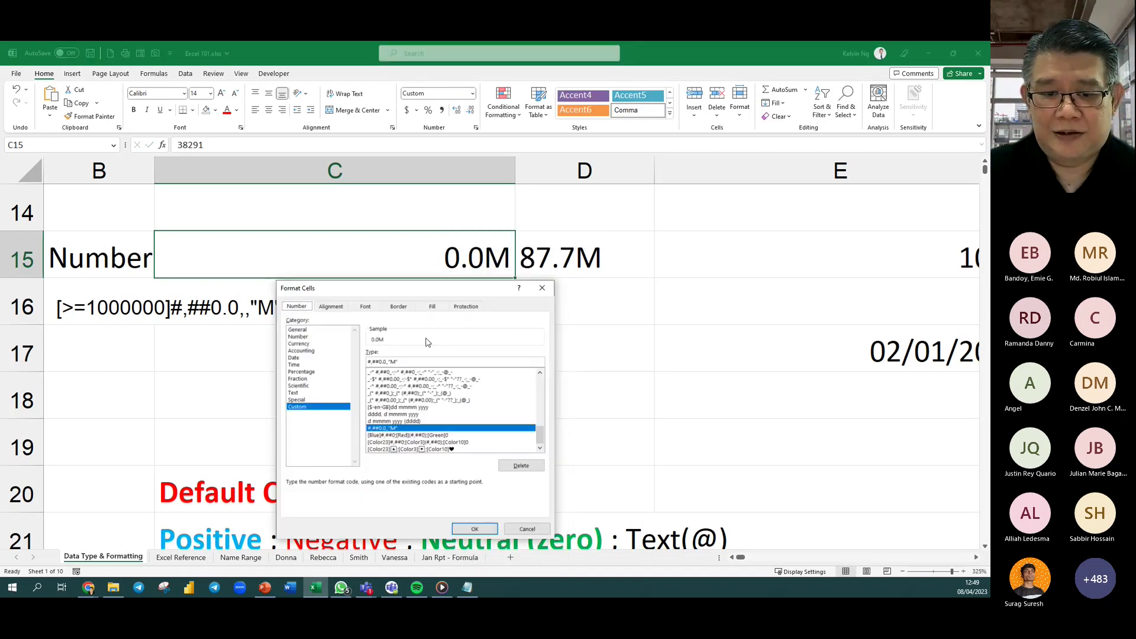
{"action": "key", "text": "ctrl+a"}
{"action": "key", "text": "ctrl+v"}
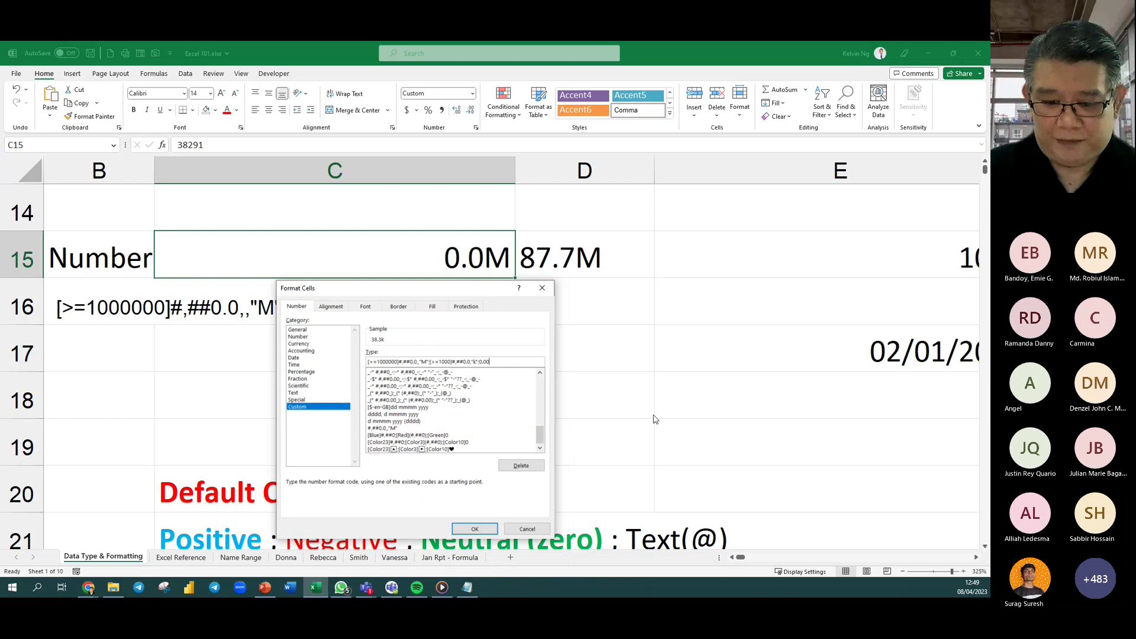
{"action": "key", "text": "Return"}
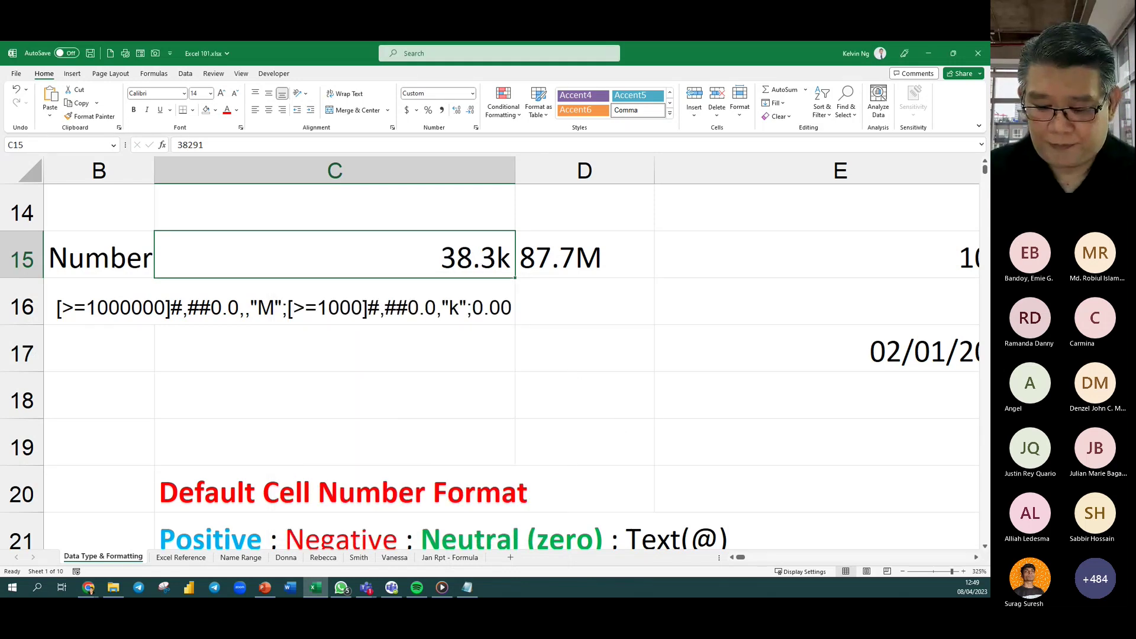
Enter the formula =C15 in C14 to repeat the number from the cell below.
{"action": "key", "text": "alt+Tab"}
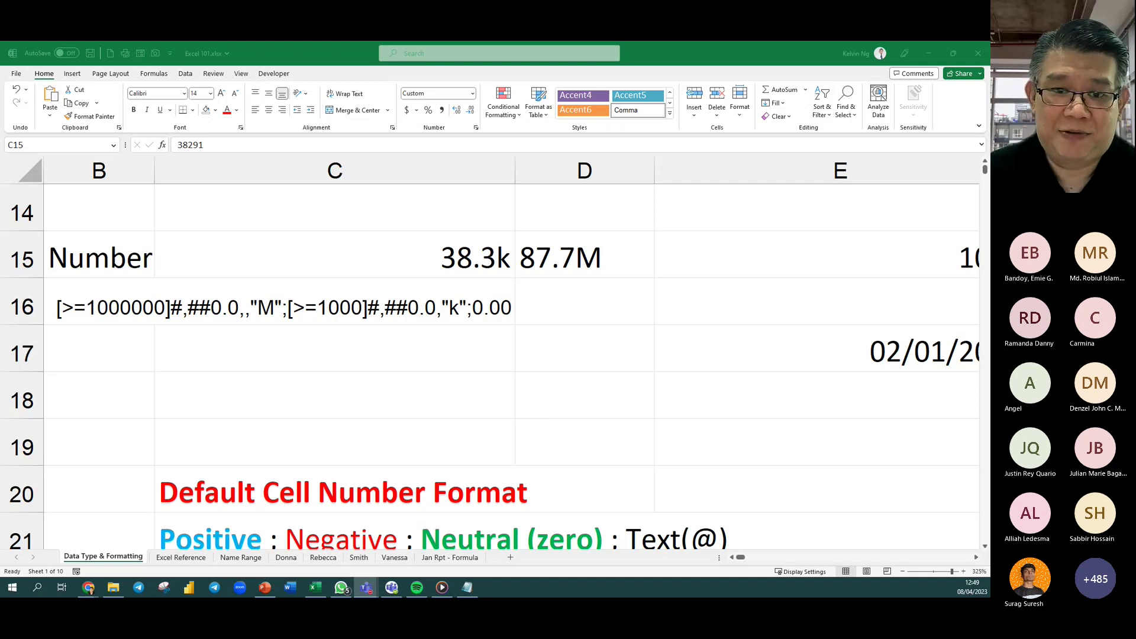
{"action": "left_click", "coordinate": [430, 254]}
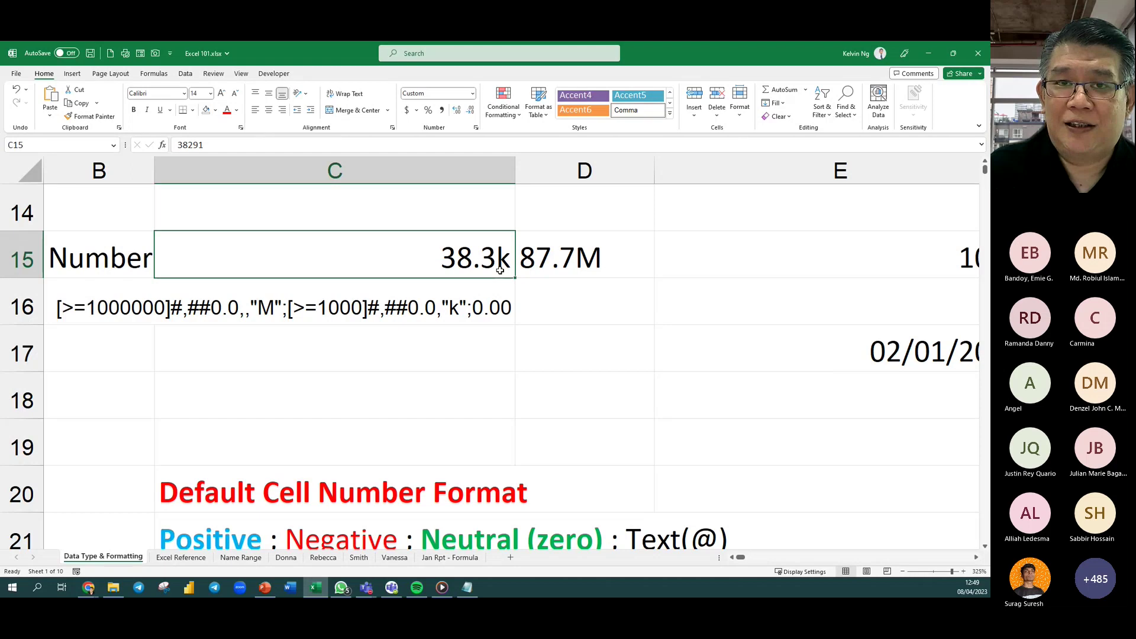
{"action": "left_click", "coordinate": [462, 214]}
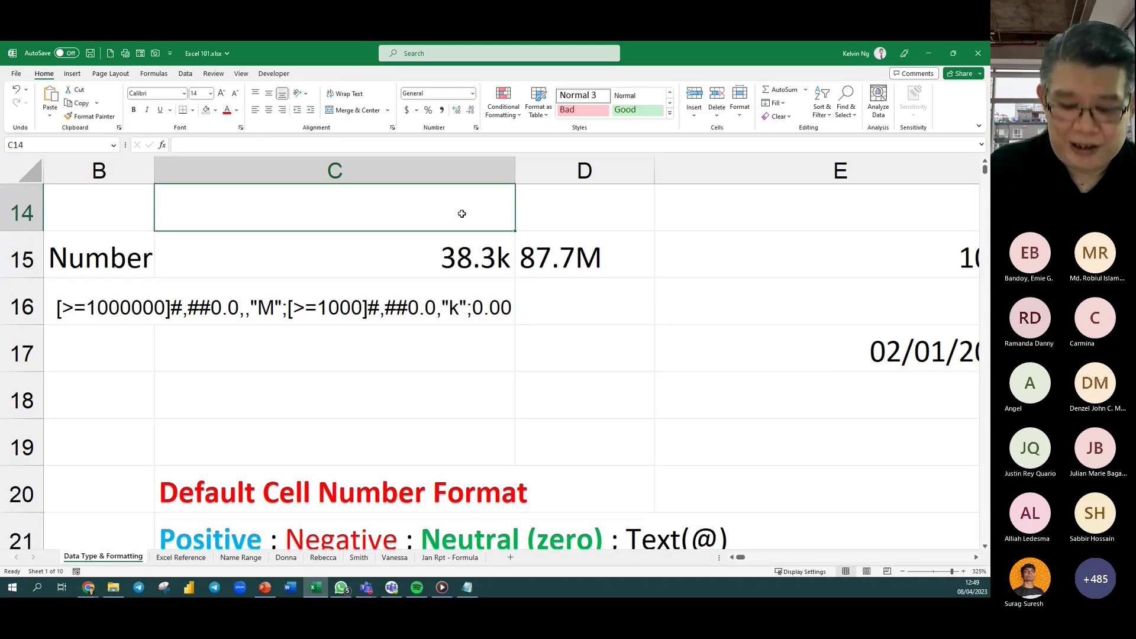
{"action": "type", "text": "="}
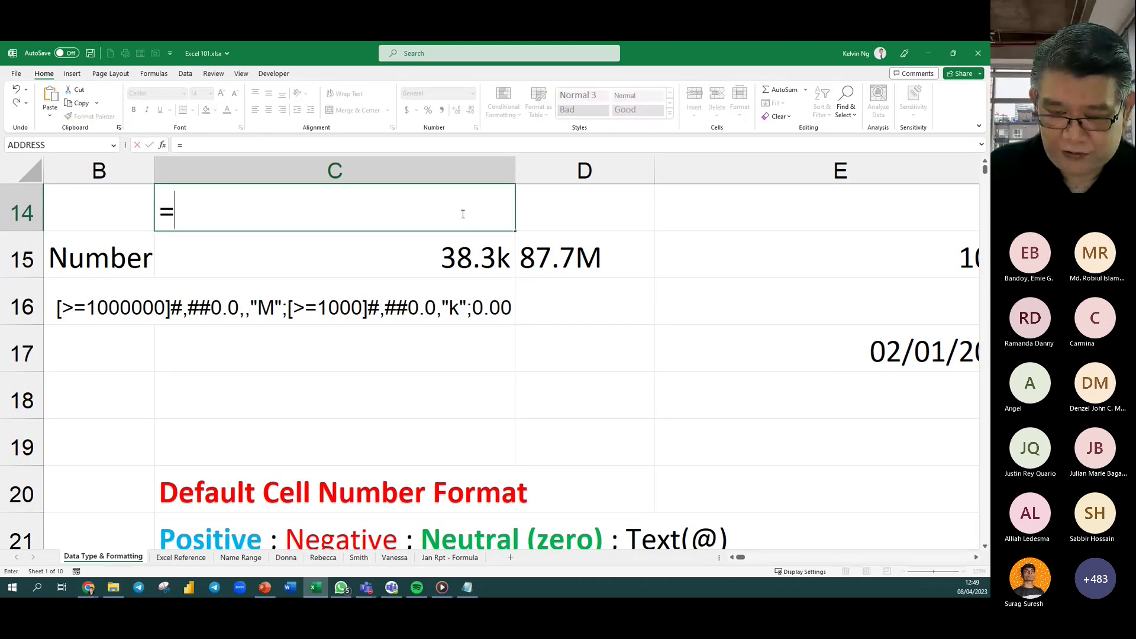
{"action": "left_click", "coordinate": [462, 214]}
{"action": "key", "text": "Down"}
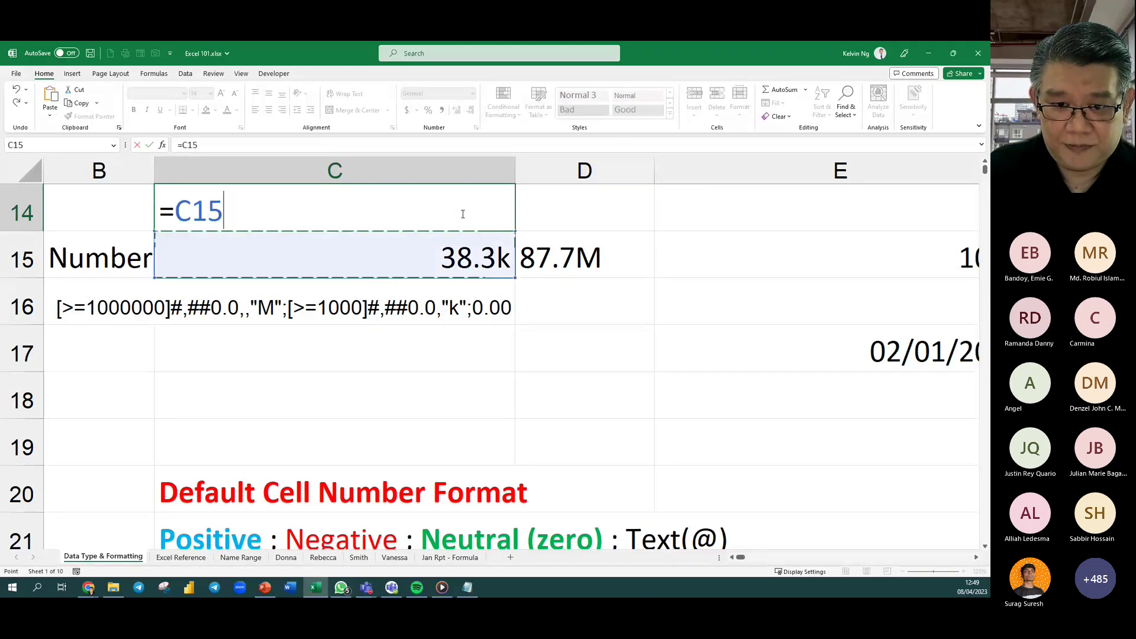
{"action": "key", "text": "Return"}
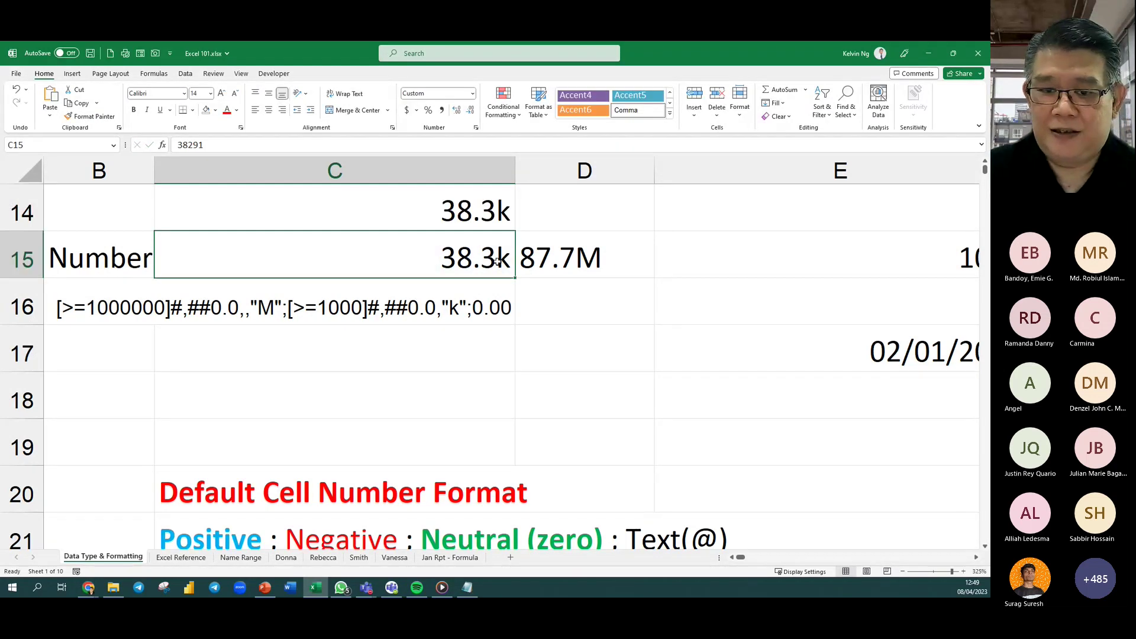
Reset C14 to the General number format and apply the comma style to it.
{"action": "left_click", "coordinate": [487, 206]}
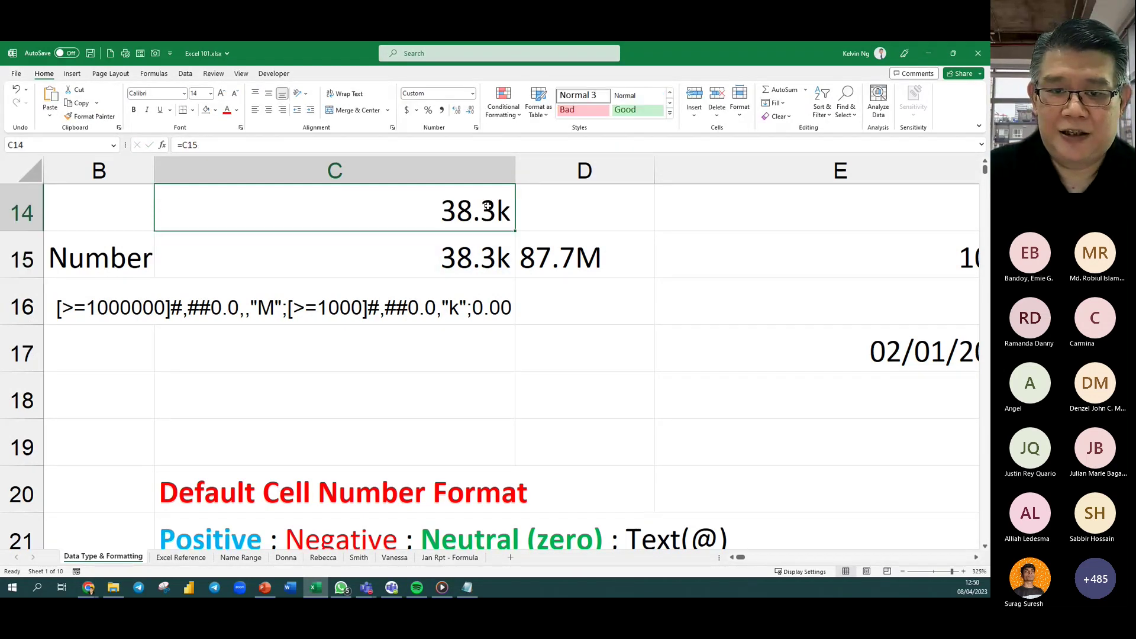
{"action": "left_click", "coordinate": [473, 95]}
{"action": "left_click", "coordinate": [450, 119]}
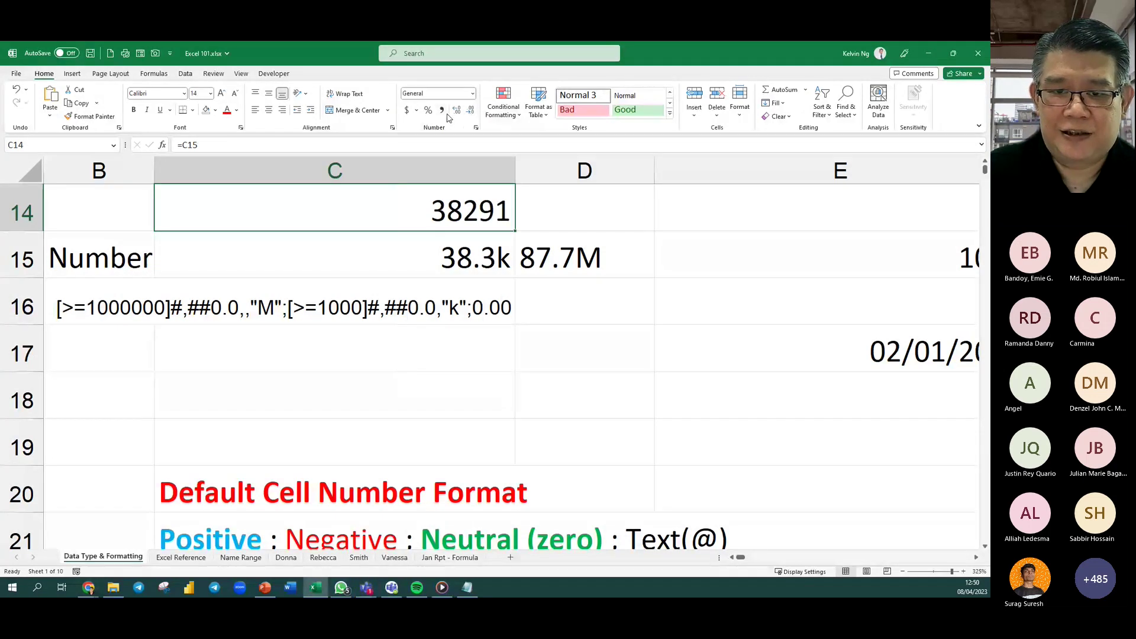
{"action": "left_click", "coordinate": [441, 110]}
{"action": "left_click", "coordinate": [524, 352]}
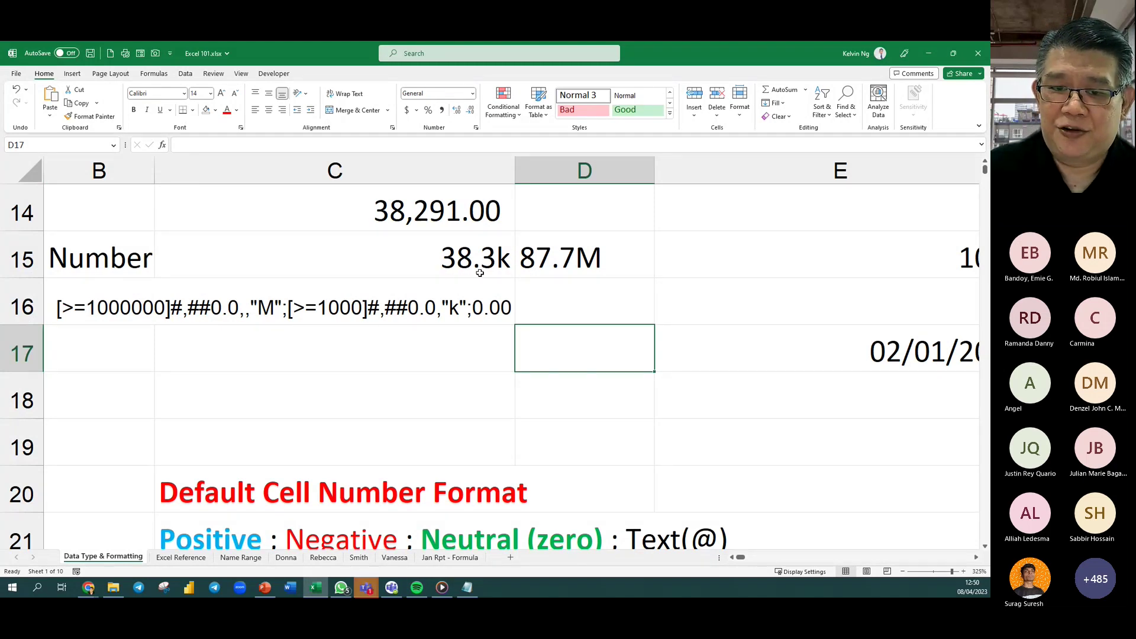
{"action": "left_click", "coordinate": [434, 211]}
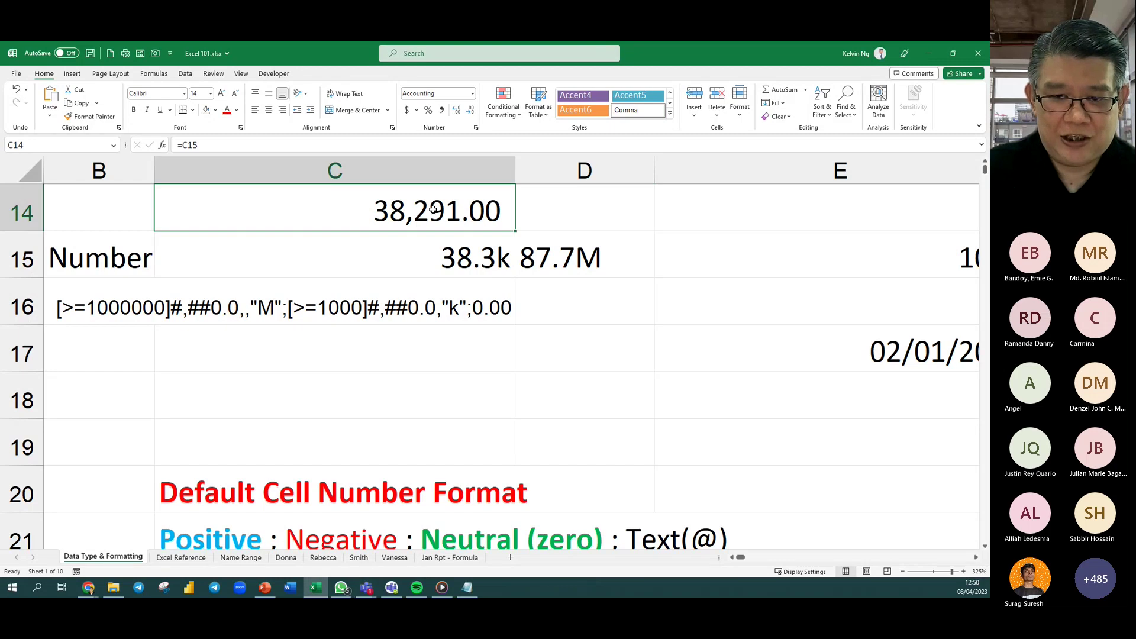
{"action": "type", "text": "56,434,34"}
{"action": "type", "text": "434344"}
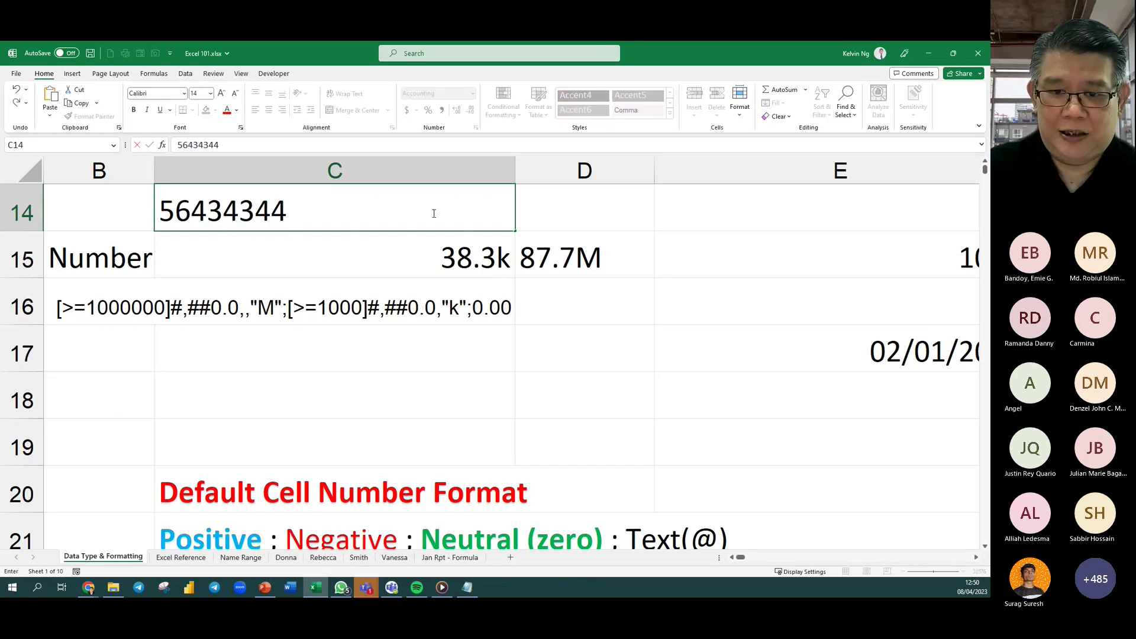
{"action": "key", "text": "Return"}
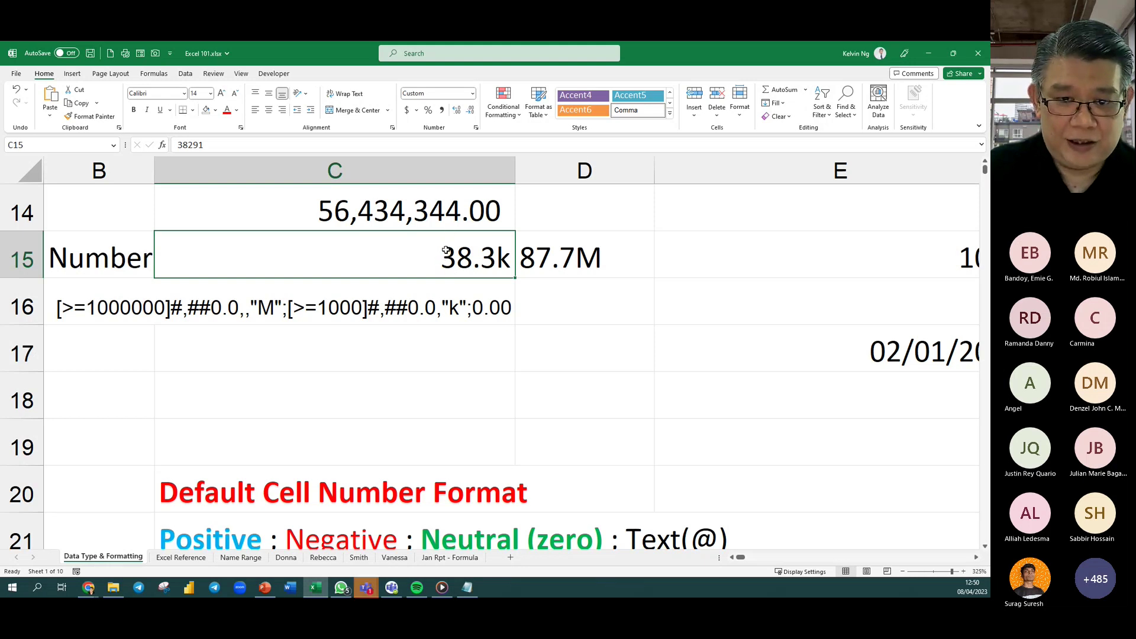
{"action": "key", "text": "ctrl+z"}
Test the conditional format in C15 with the value 45635348 and with the value 28.
{"action": "type", "text": "45635348"}
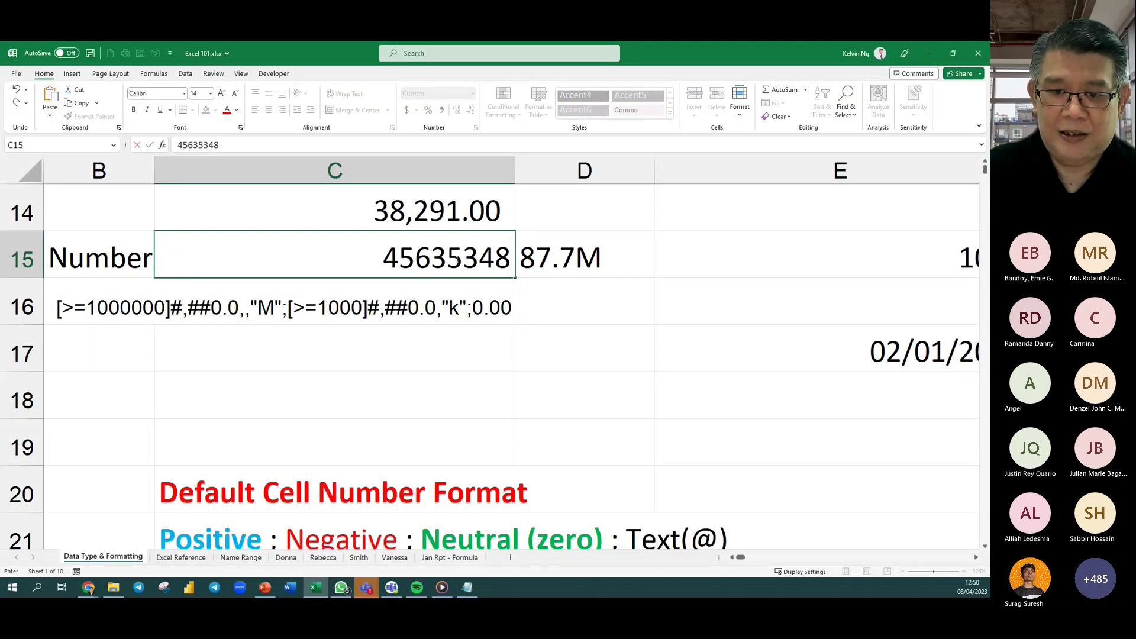
{"action": "key", "text": "Return"}
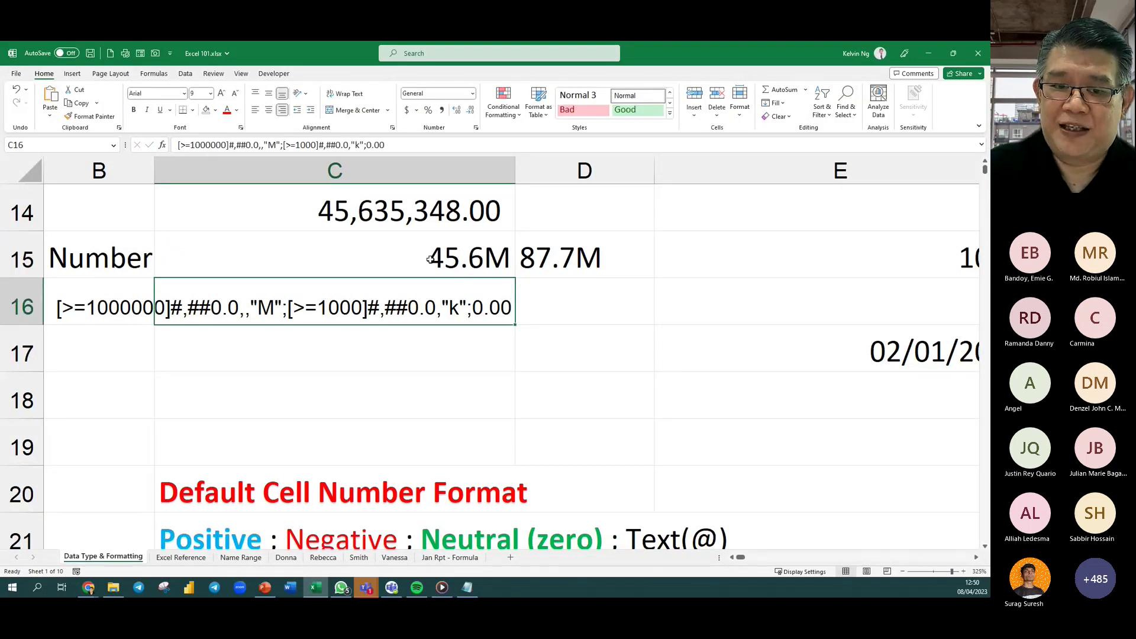
{"action": "left_click", "coordinate": [398, 262]}
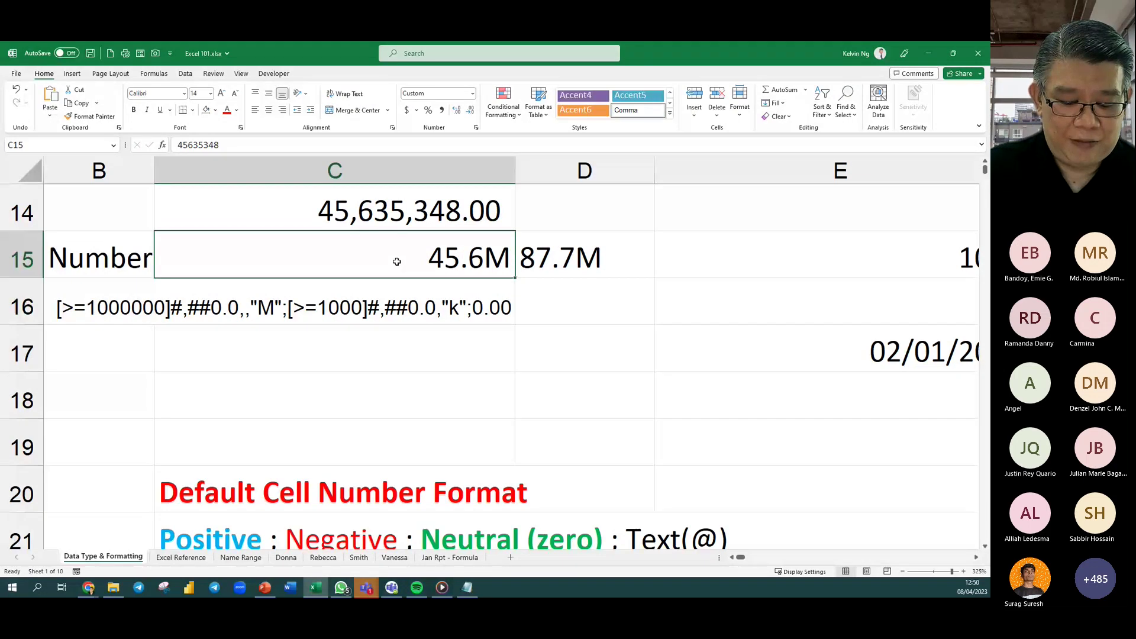
{"action": "type", "text": "28"}
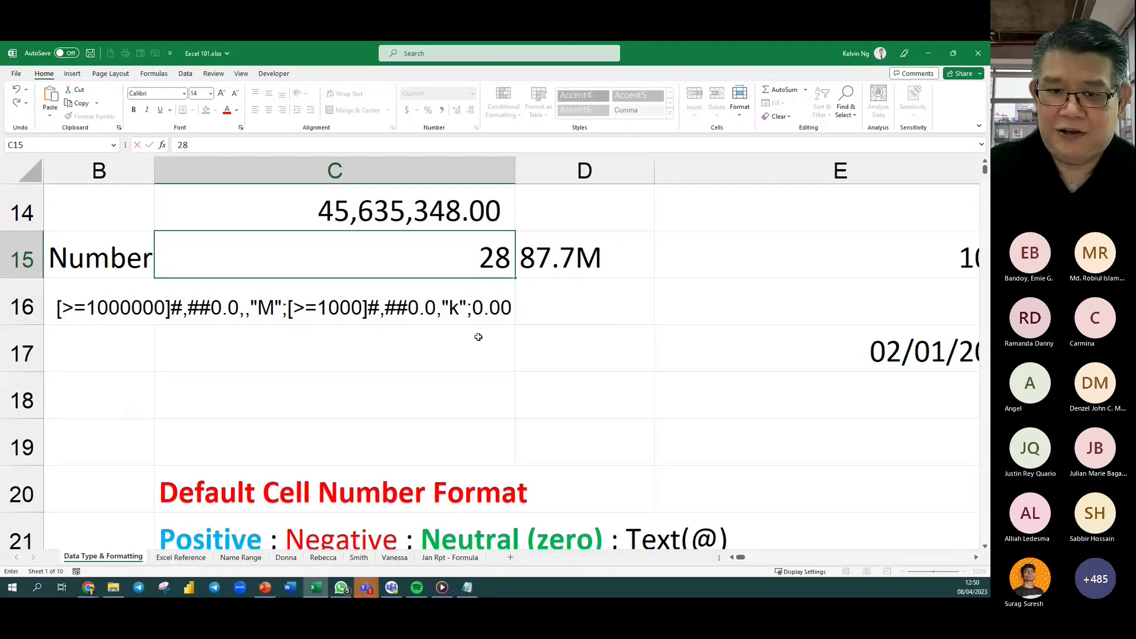
{"action": "key", "text": "Return"}
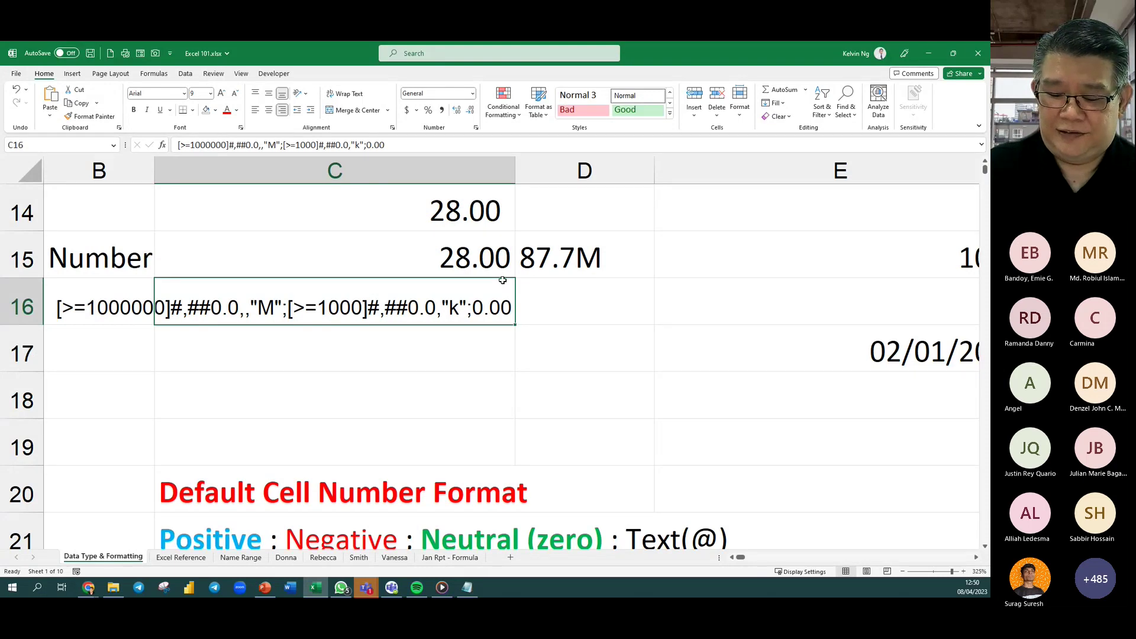
Color the three sections of C16's code: the millions section red, the thousands section purple and the fallback 0.00 green.
{"action": "left_click", "coordinate": [296, 364]}
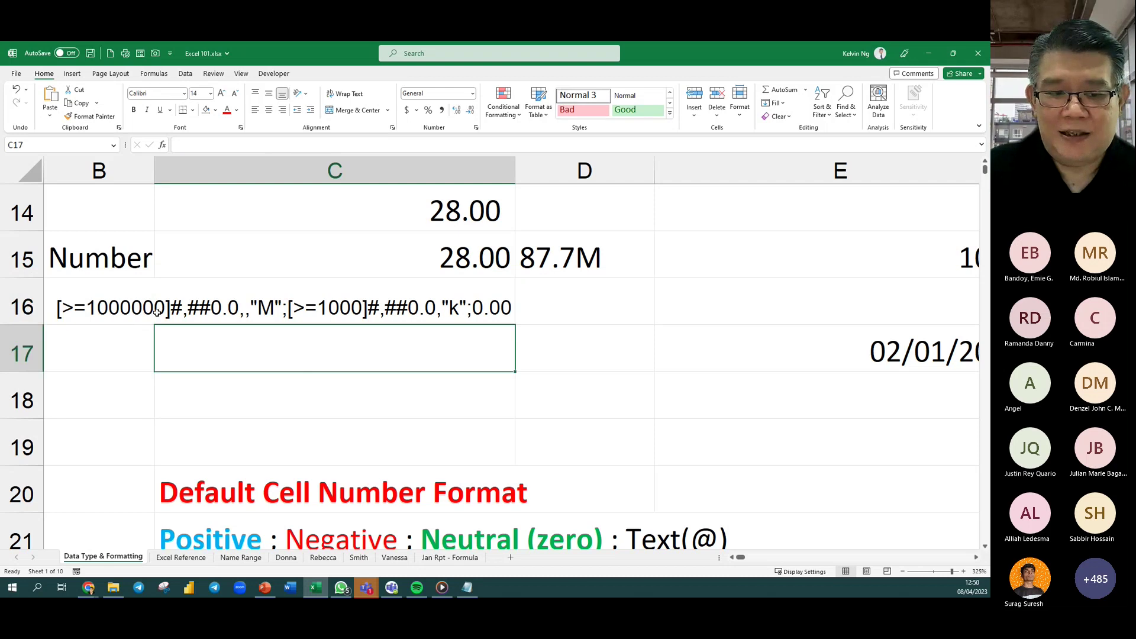
{"action": "left_click", "coordinate": [254, 307]}
{"action": "double_click", "coordinate": [255, 308]}
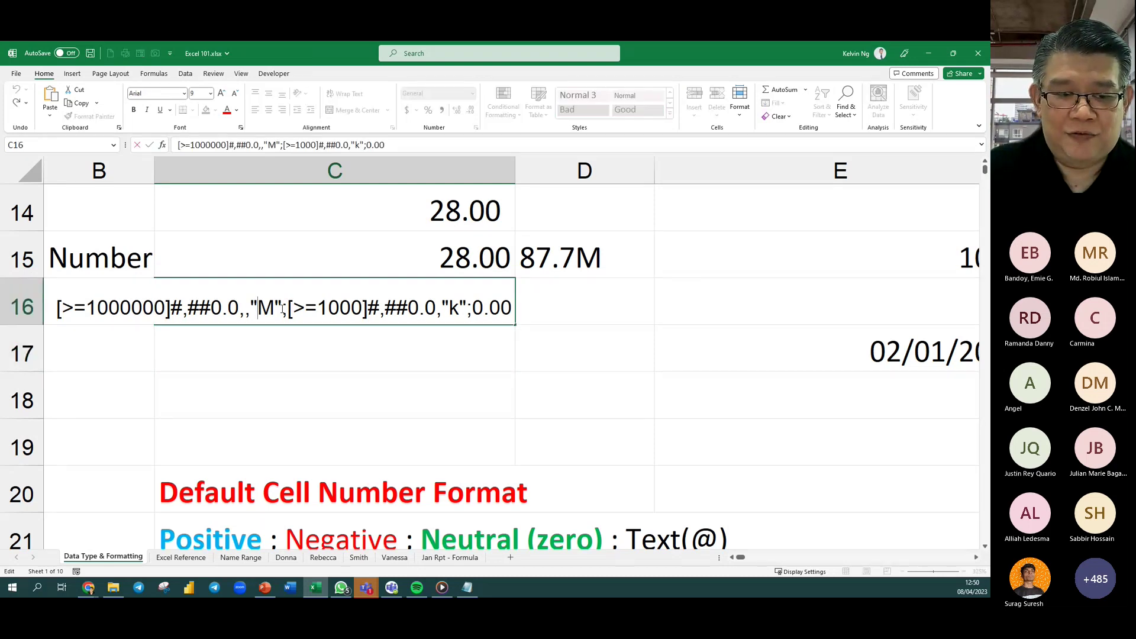
{"action": "left_click_drag", "start_coordinate": [284, 309], "coordinate": [27, 299]}
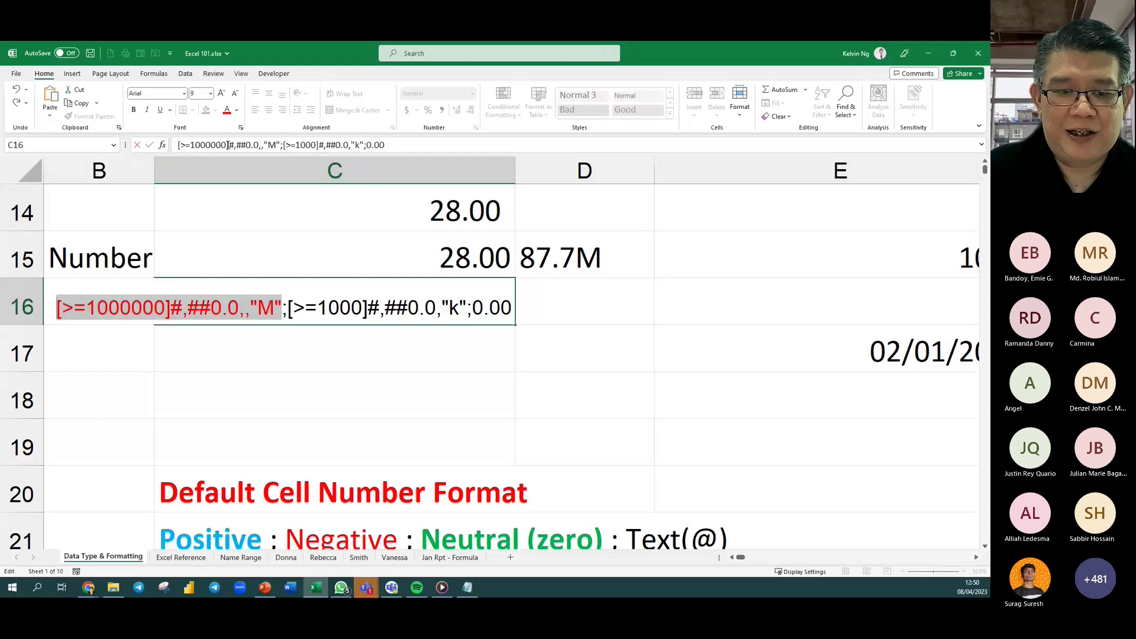
{"action": "left_click_drag", "start_coordinate": [288, 308], "coordinate": [467, 310]}
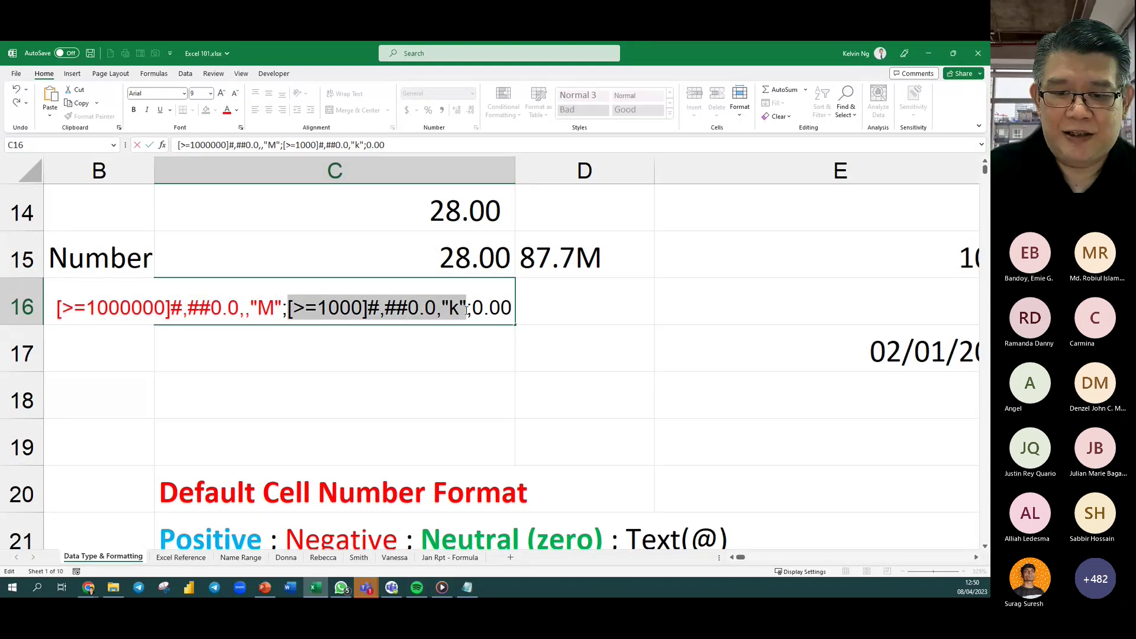
{"action": "left_click", "coordinate": [236, 111]}
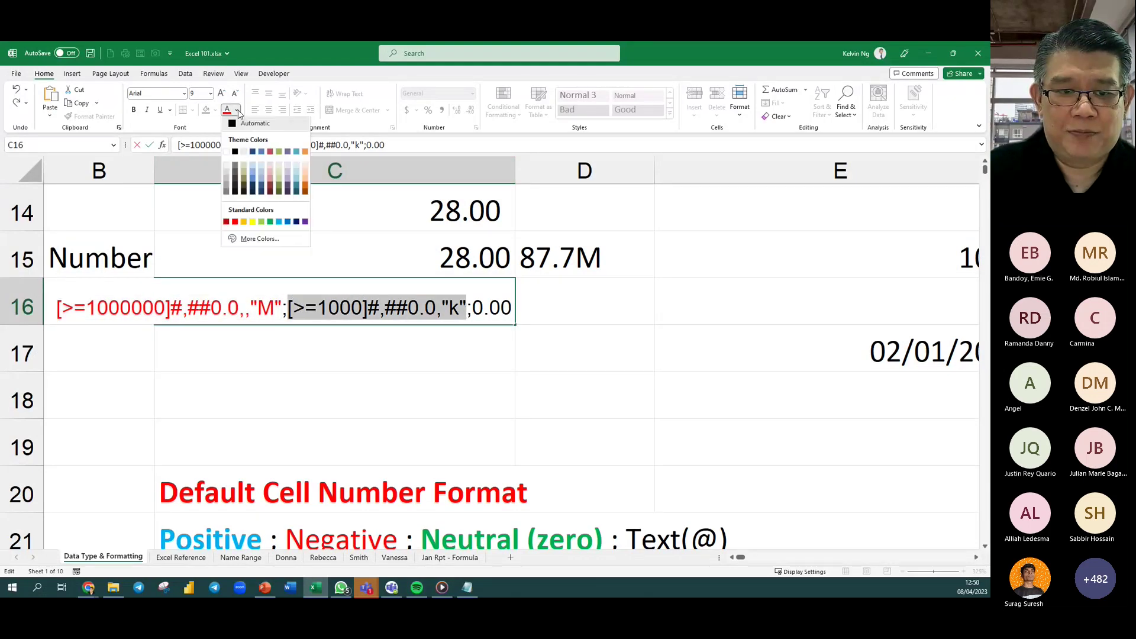
{"action": "left_click", "coordinate": [306, 223]}
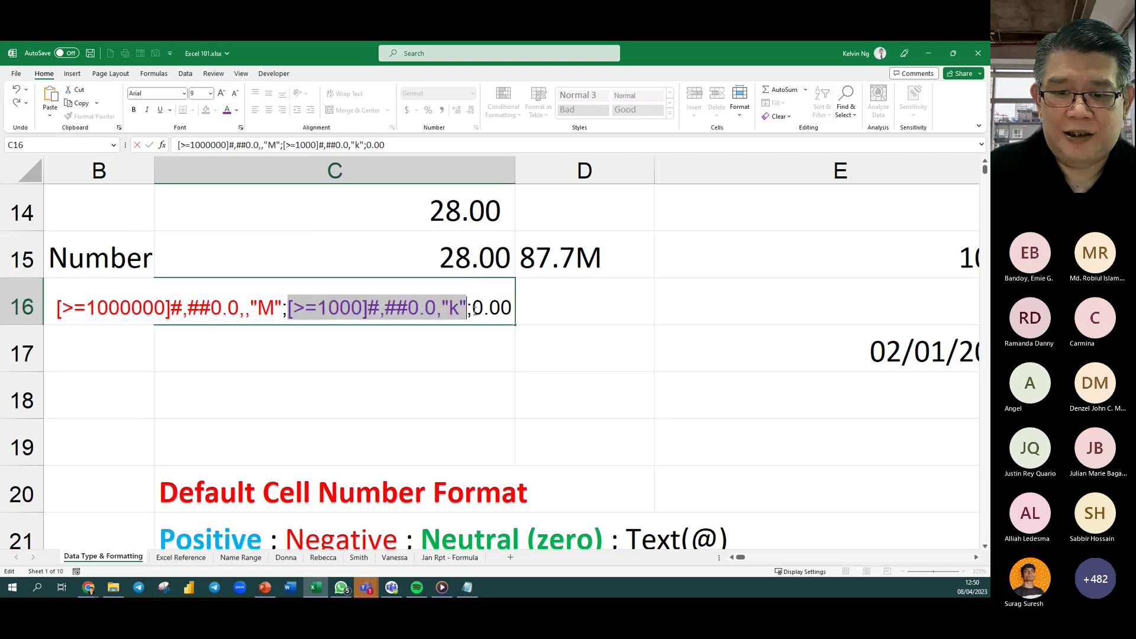
{"action": "left_click_drag", "start_coordinate": [471, 308], "coordinate": [512, 308]}
{"action": "left_click", "coordinate": [237, 110]}
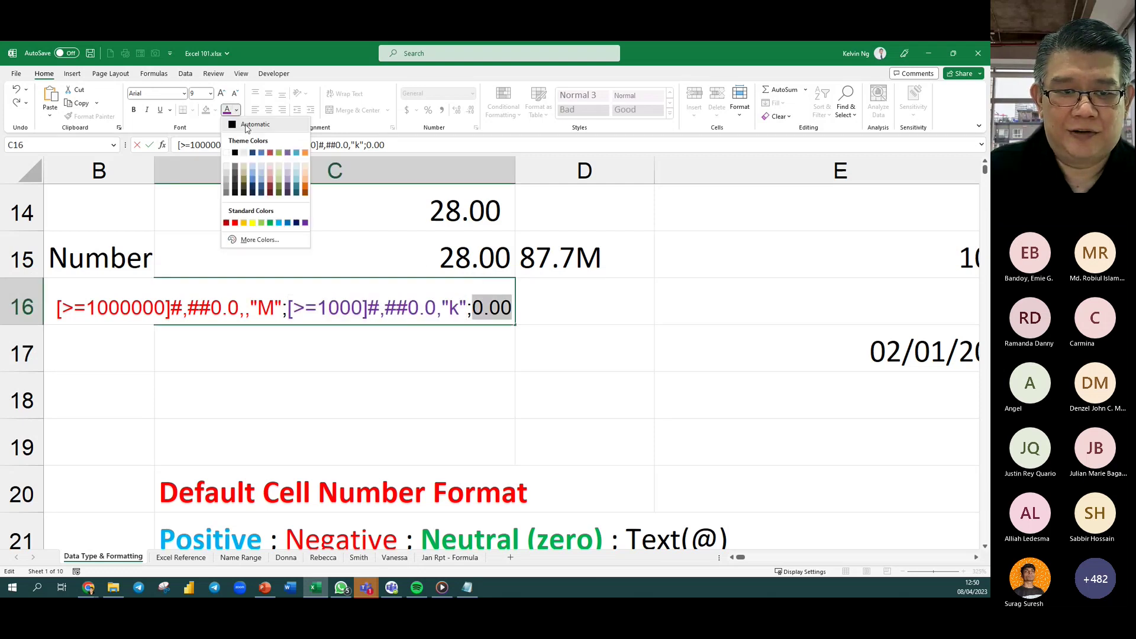
{"action": "left_click", "coordinate": [270, 223]}
{"action": "left_click", "coordinate": [438, 385]}
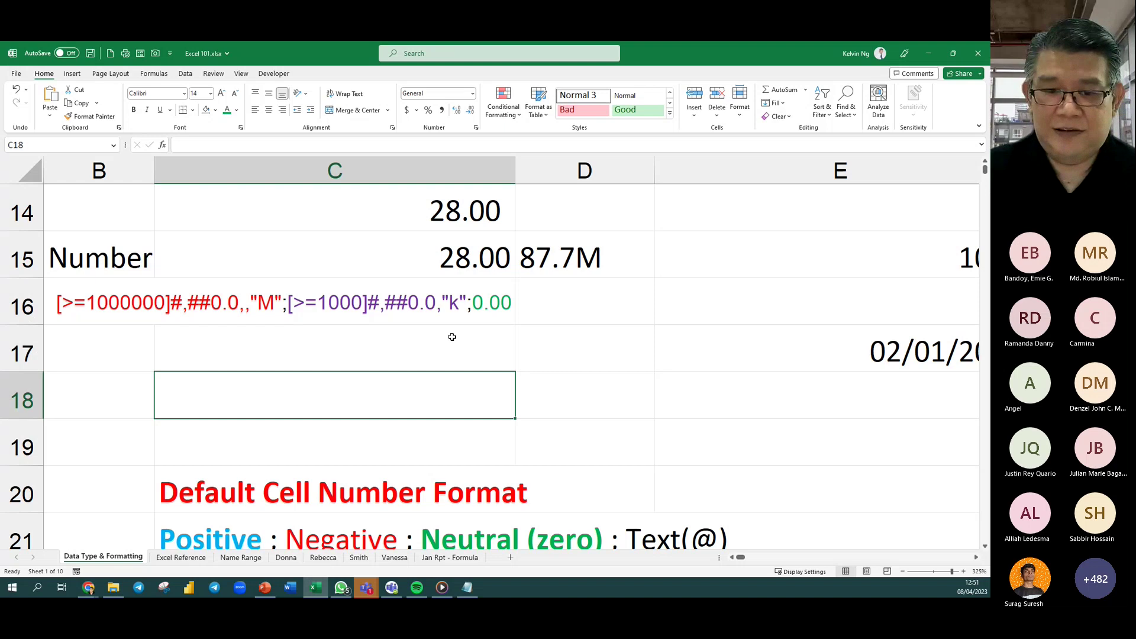
{"action": "left_click", "coordinate": [467, 220]}
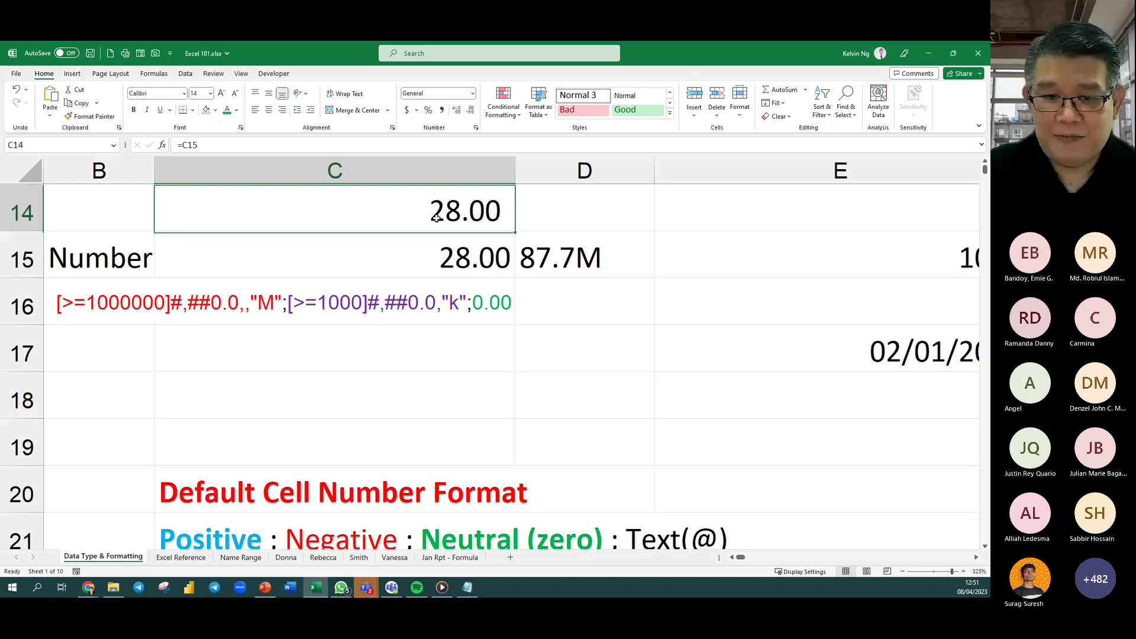
{"action": "left_click", "coordinate": [427, 262]}
{"action": "type", "text": "6743535223"}
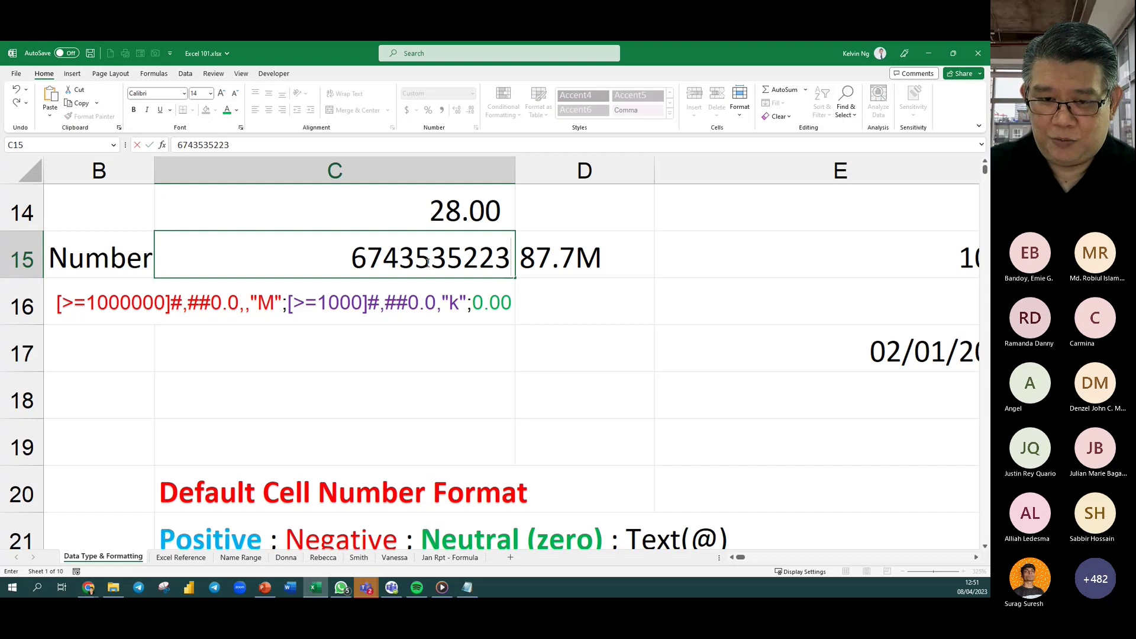
{"action": "key", "text": "Return"}
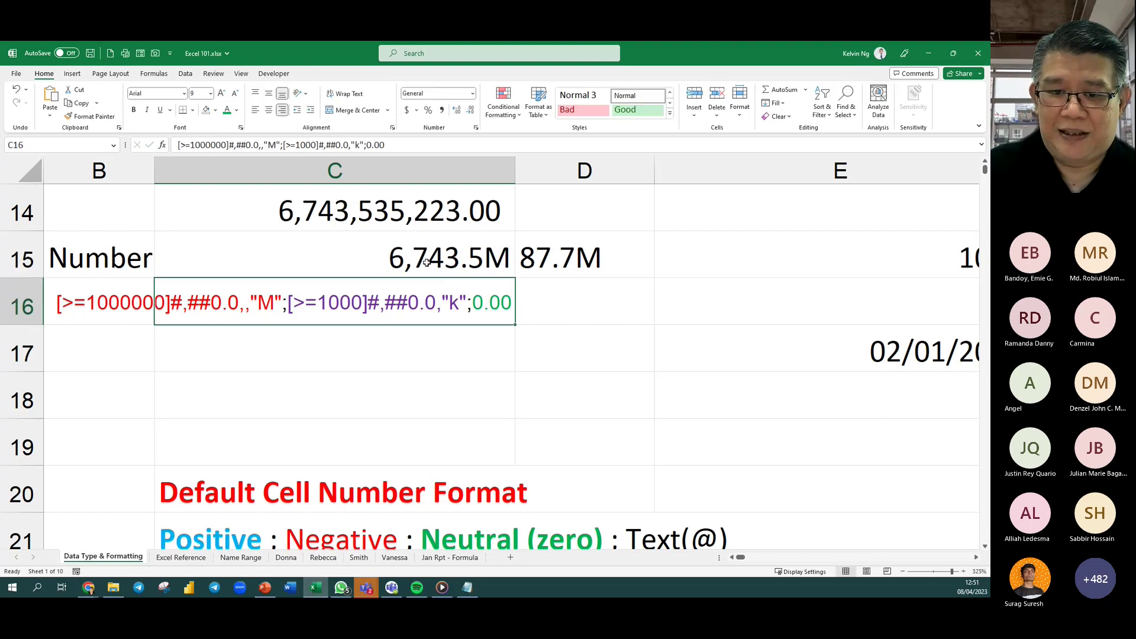
{"action": "double_click", "coordinate": [444, 263]}
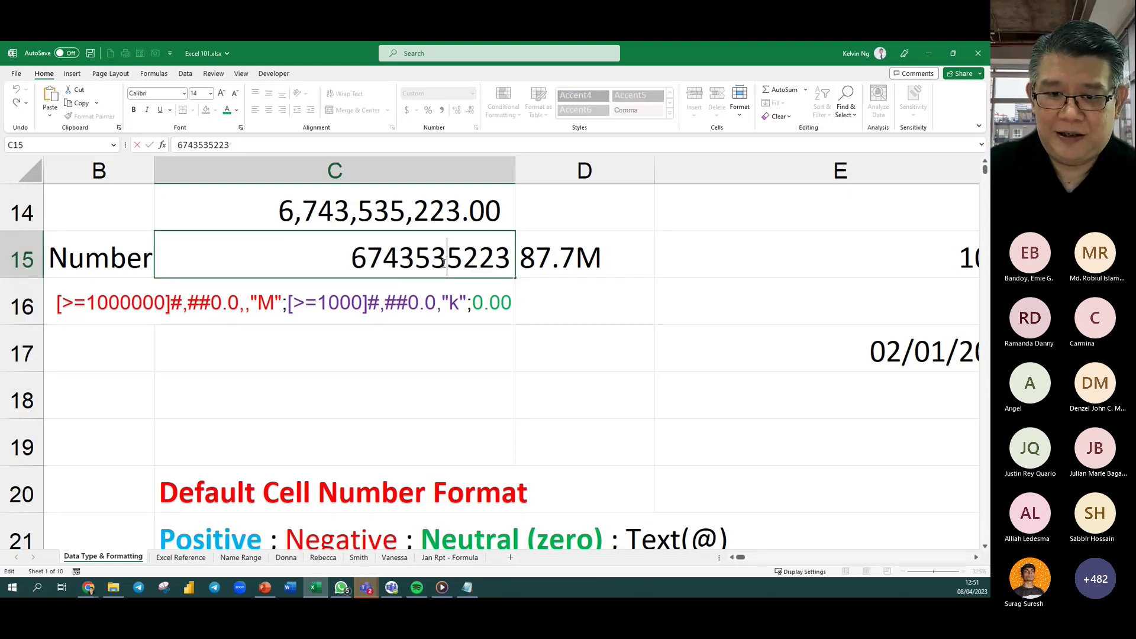
{"action": "key", "text": "BackSpace"}
{"action": "key", "text": "BackSpace"}
{"action": "key", "text": "Return"}
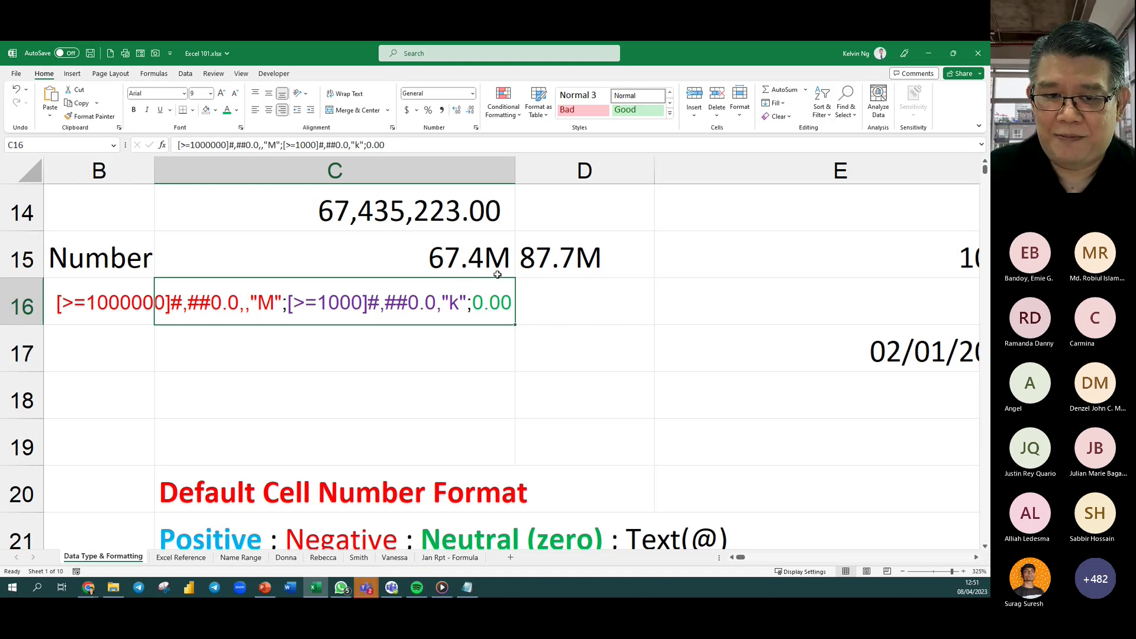
{"action": "left_click", "coordinate": [382, 225]}
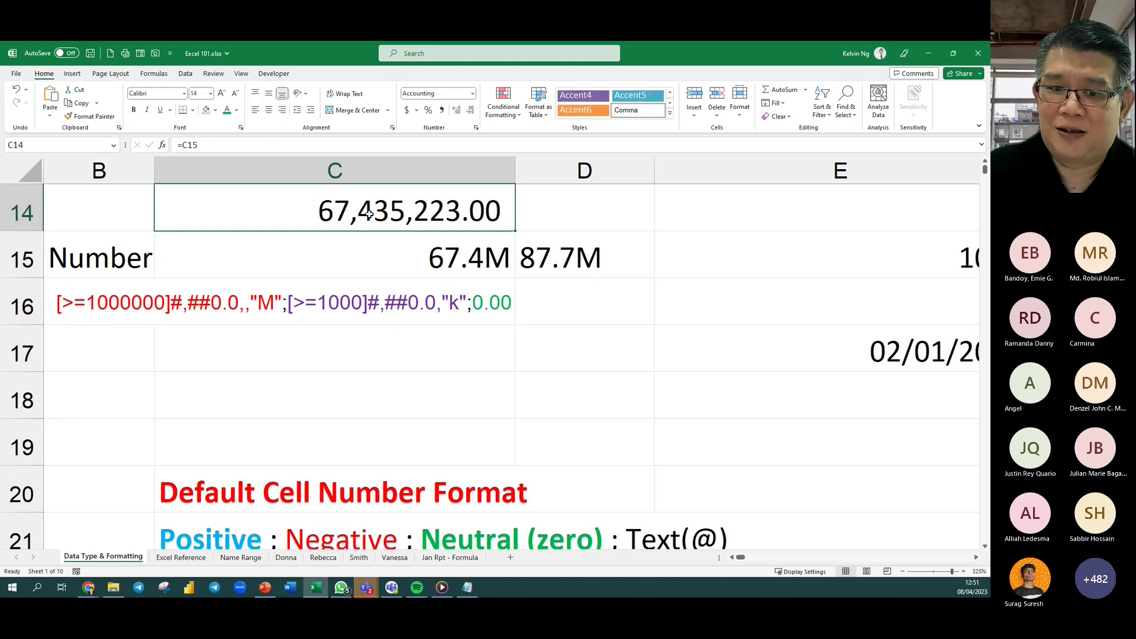
Clear the 87.7M text from D15.
{"action": "left_click", "coordinate": [615, 271]}
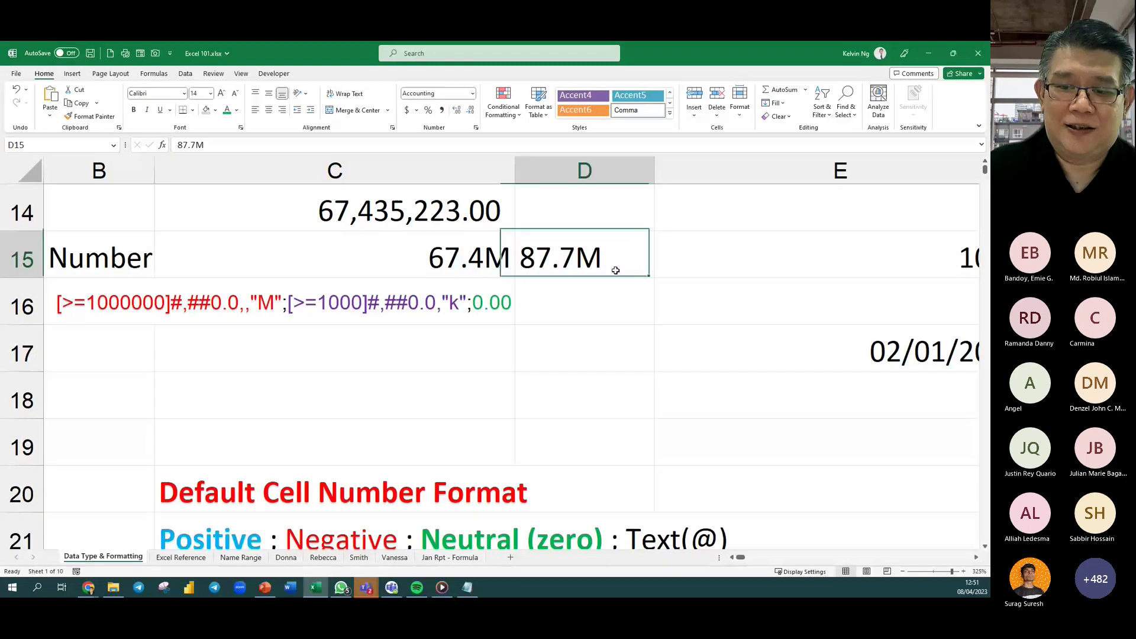
{"action": "key", "text": "Delete"}
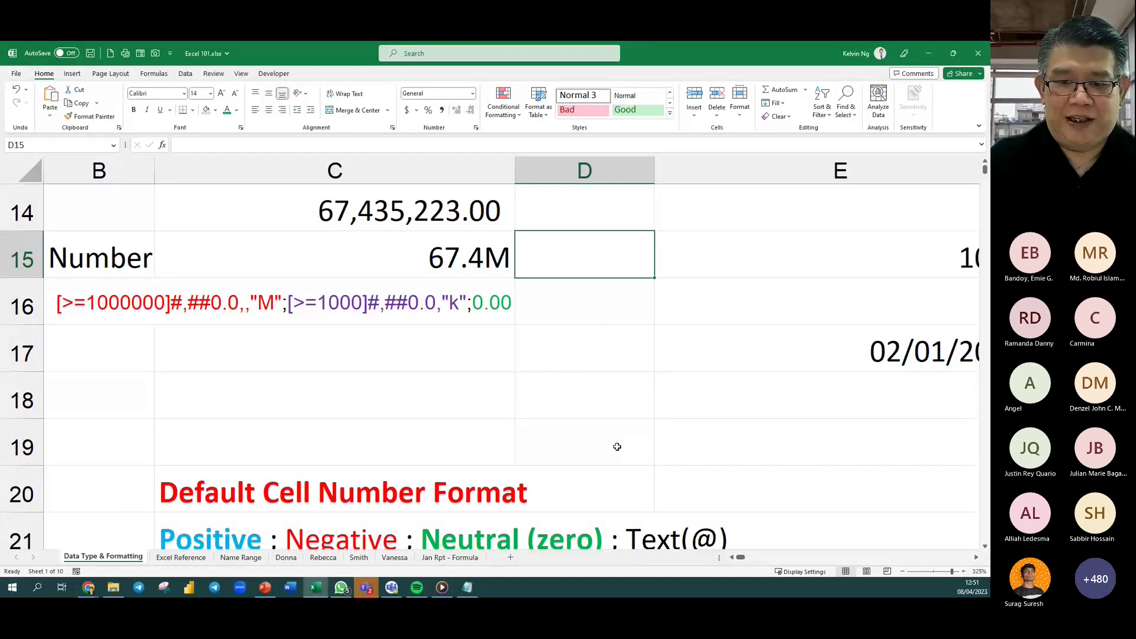
Review the Default Cell Number Format and Customized Conditions notes against the conditional code in C16.
{"action": "scroll", "coordinate": [631, 451], "scroll_direction": "down", "scroll_amount": 2}
{"action": "scroll", "coordinate": [631, 451], "scroll_direction": "down", "scroll_amount": 1}
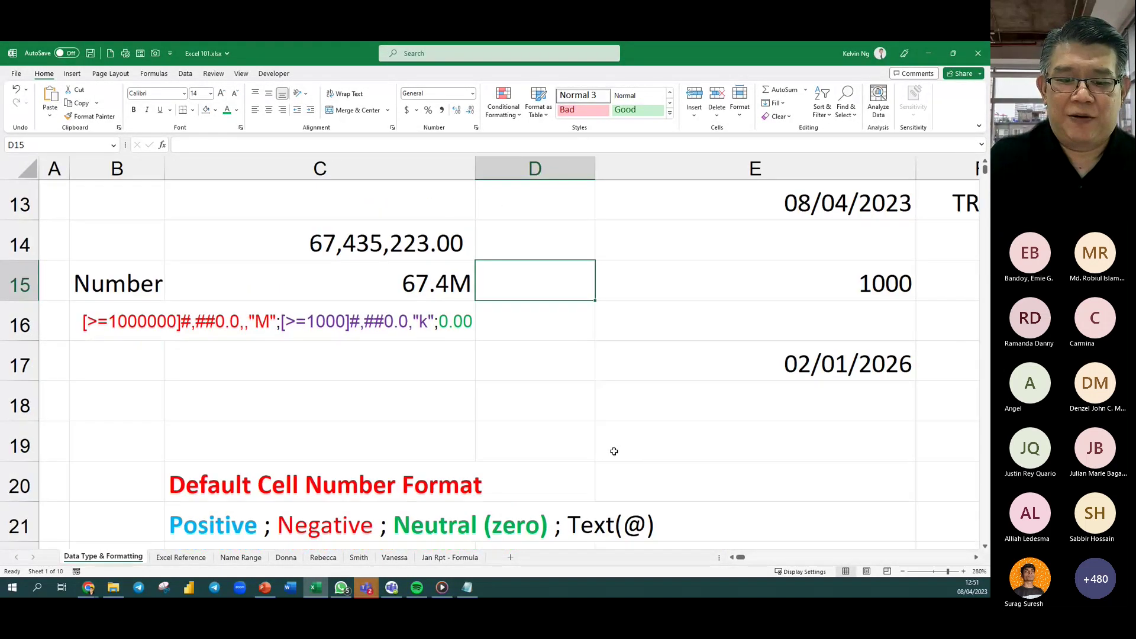
{"action": "scroll", "coordinate": [614, 451], "scroll_direction": "down", "scroll_amount": 1}
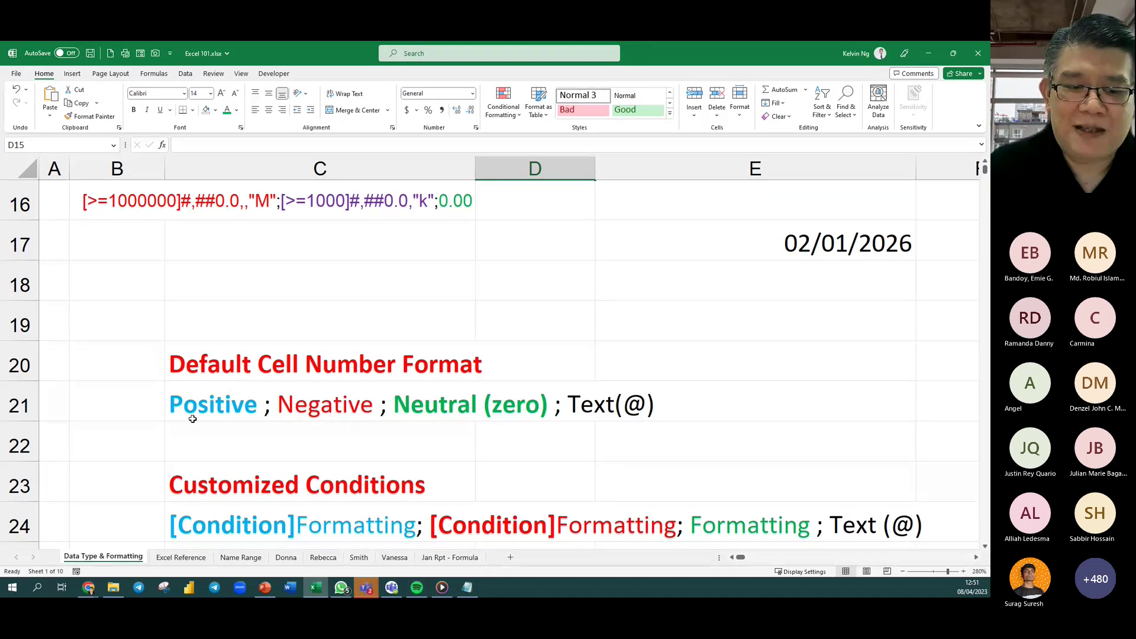
{"action": "scroll", "coordinate": [354, 458], "scroll_direction": "down", "scroll_amount": 2}
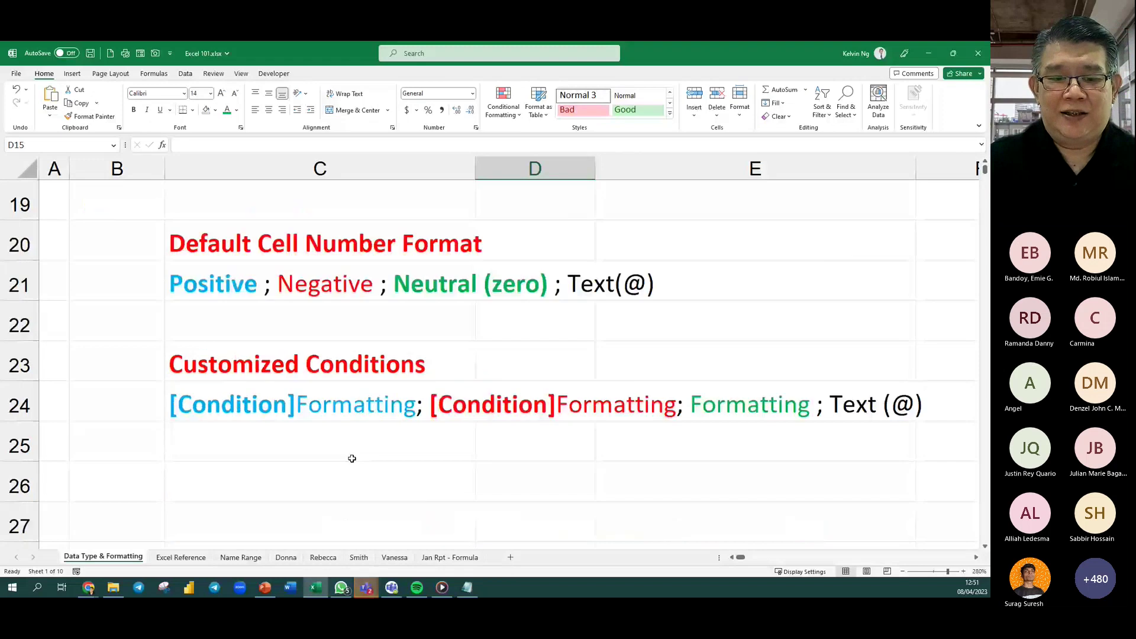
{"action": "scroll", "coordinate": [322, 431], "scroll_direction": "up", "scroll_amount": 1}
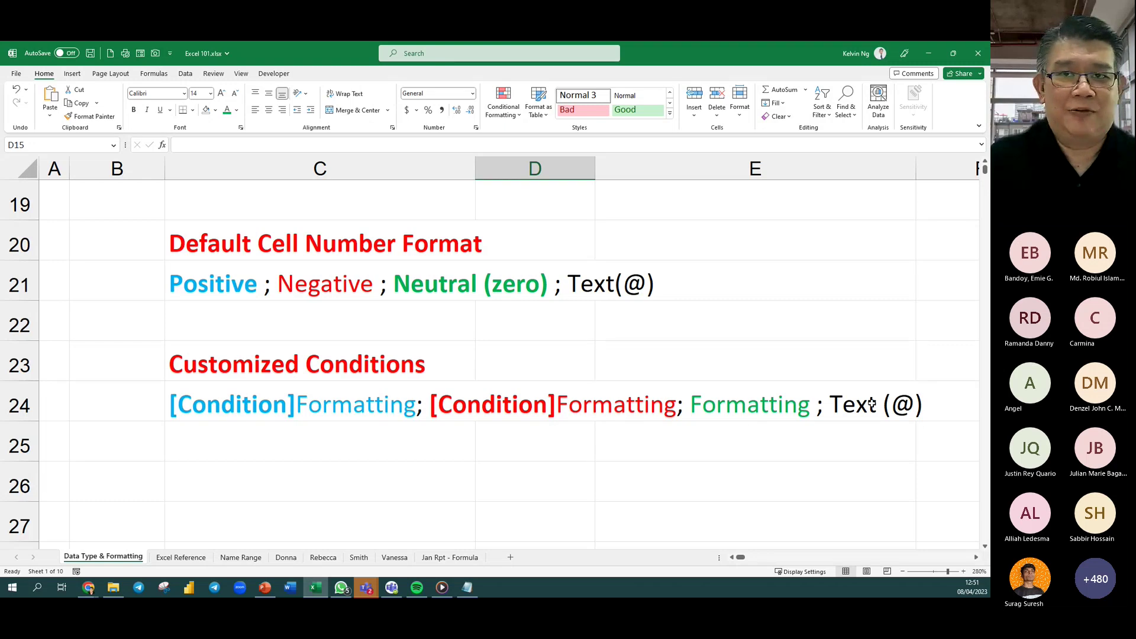
{"action": "scroll", "coordinate": [459, 424], "scroll_direction": "up", "scroll_amount": 1}
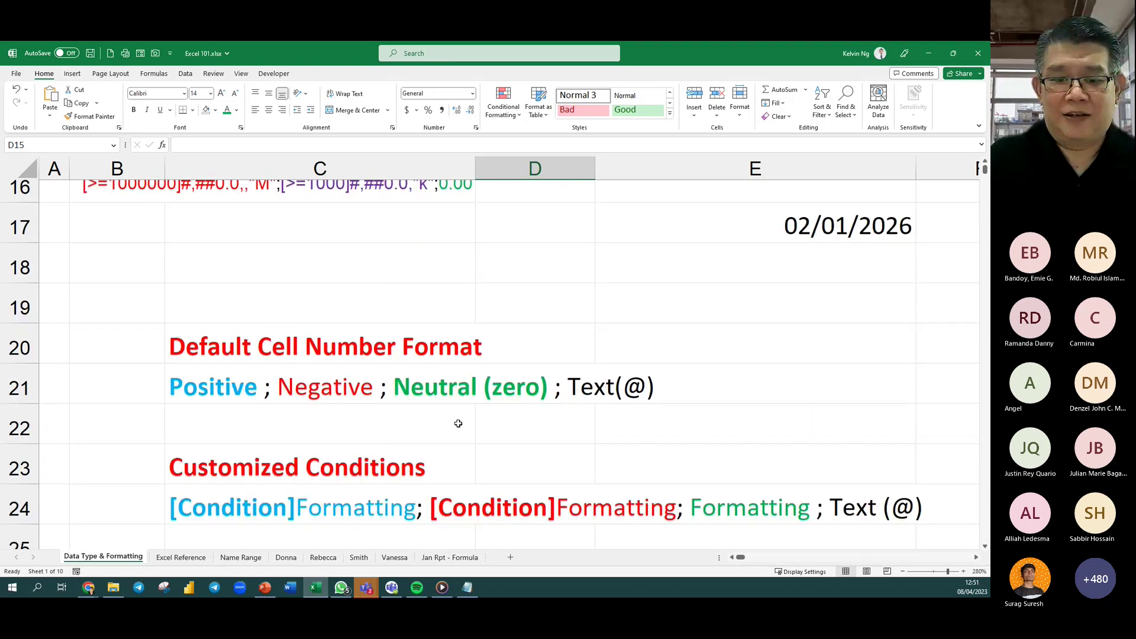
{"action": "scroll", "coordinate": [458, 423], "scroll_direction": "up", "scroll_amount": 1}
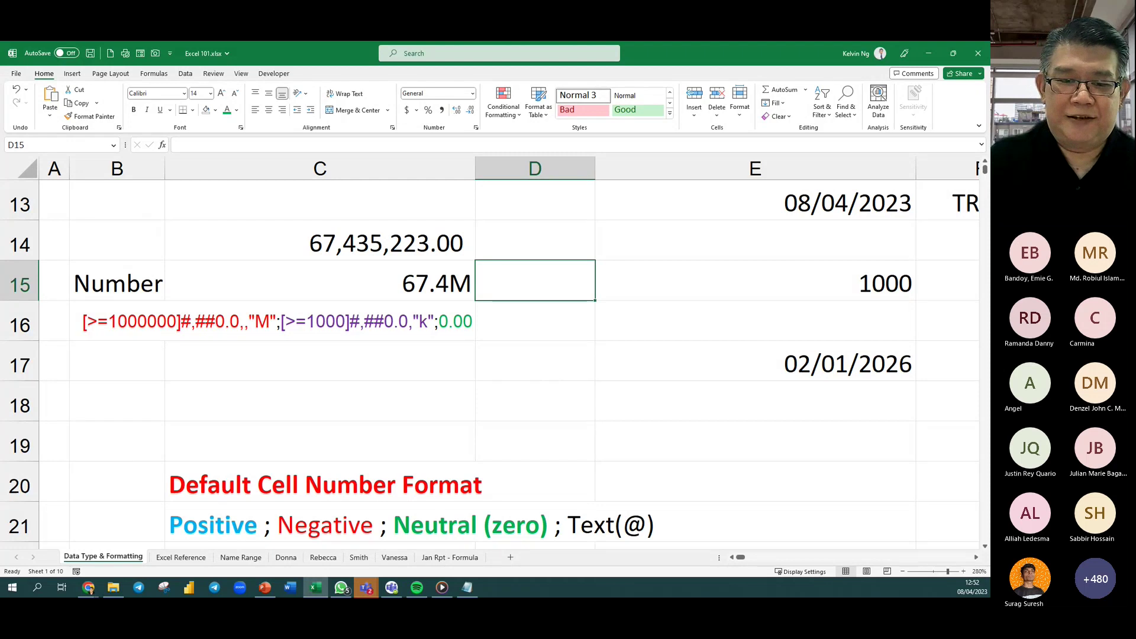
{"action": "left_click", "coordinate": [290, 381]}
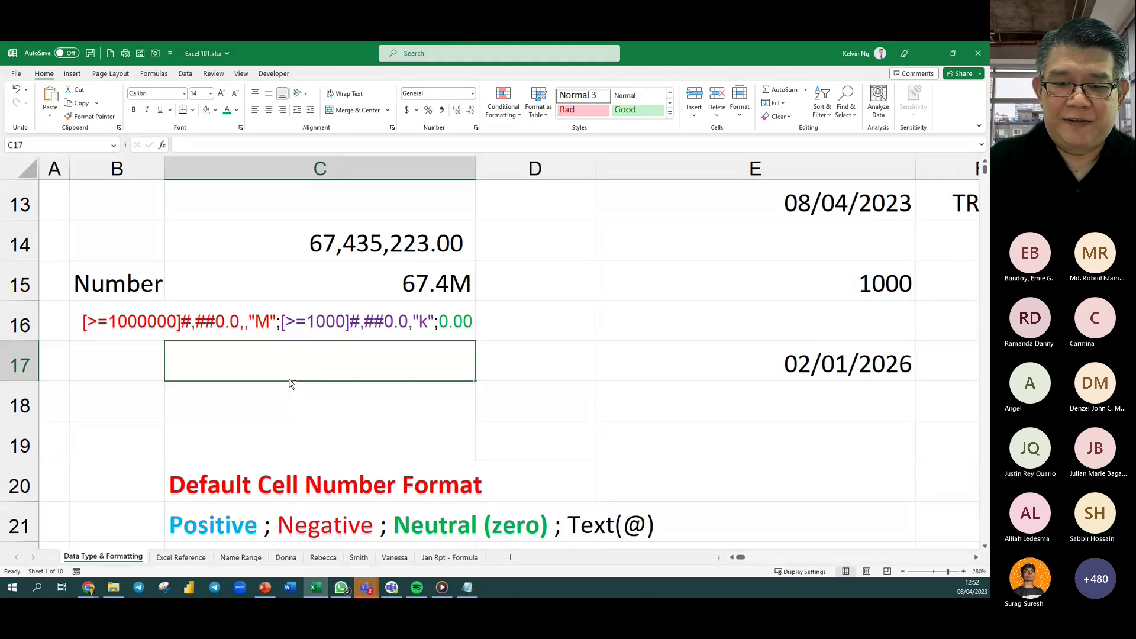
{"action": "scroll", "coordinate": [289, 381], "scroll_direction": "down", "scroll_amount": 3}
{"action": "scroll", "coordinate": [290, 382], "scroll_direction": "down", "scroll_amount": 2}
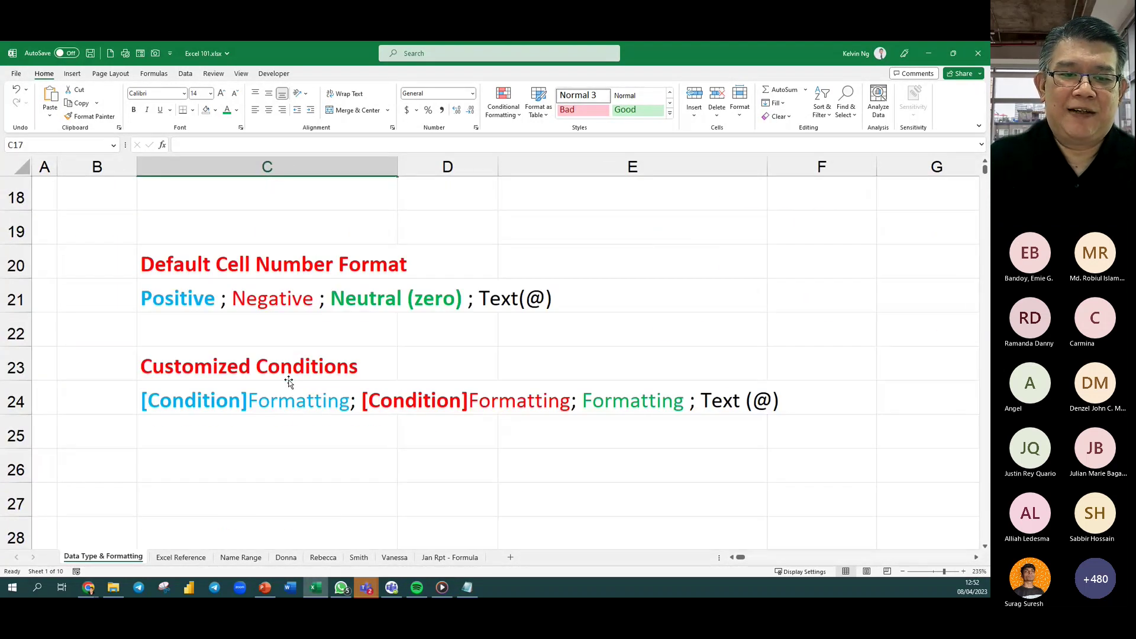
{"action": "scroll", "coordinate": [290, 379], "scroll_direction": "up", "scroll_amount": 3}
{"action": "scroll", "coordinate": [288, 379], "scroll_direction": "down", "scroll_amount": 2, "text": "ctrl"}
{"action": "scroll", "coordinate": [288, 380], "scroll_direction": "down", "scroll_amount": 3, "text": "ctrl"}
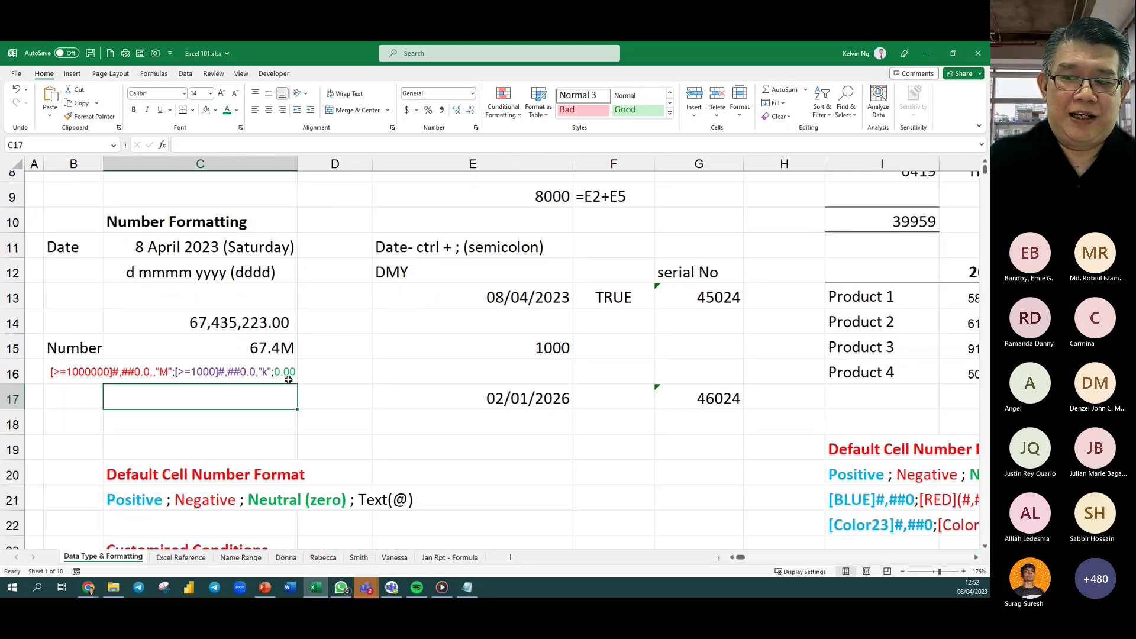
{"action": "scroll", "coordinate": [289, 380], "scroll_direction": "down", "scroll_amount": 1, "text": "ctrl"}
{"action": "scroll", "coordinate": [288, 379], "scroll_direction": "up", "scroll_amount": 3}
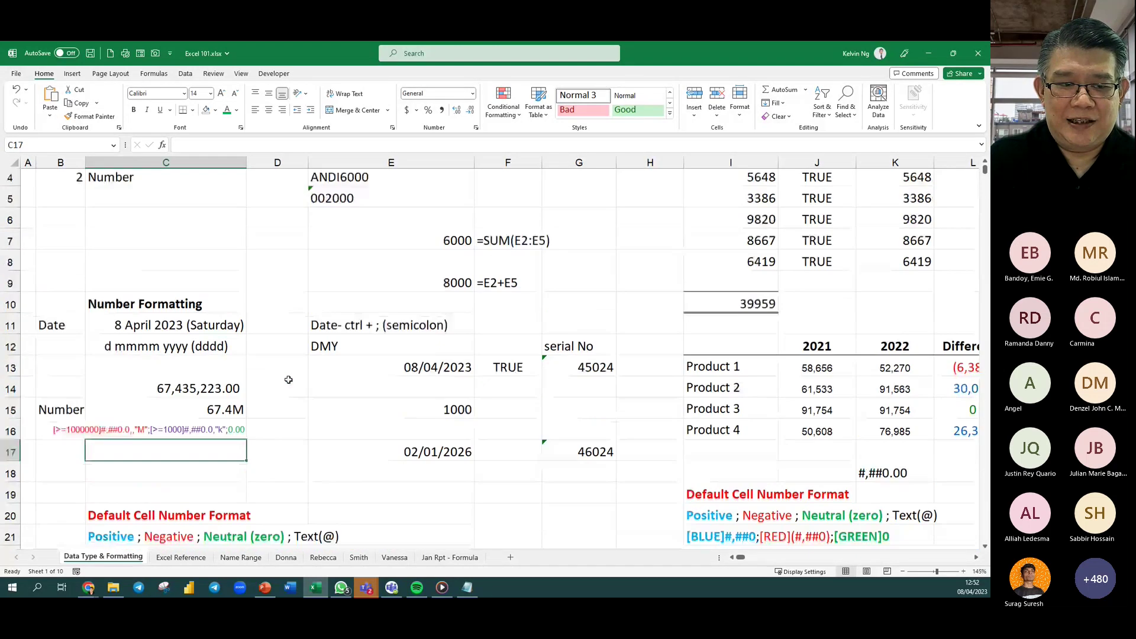
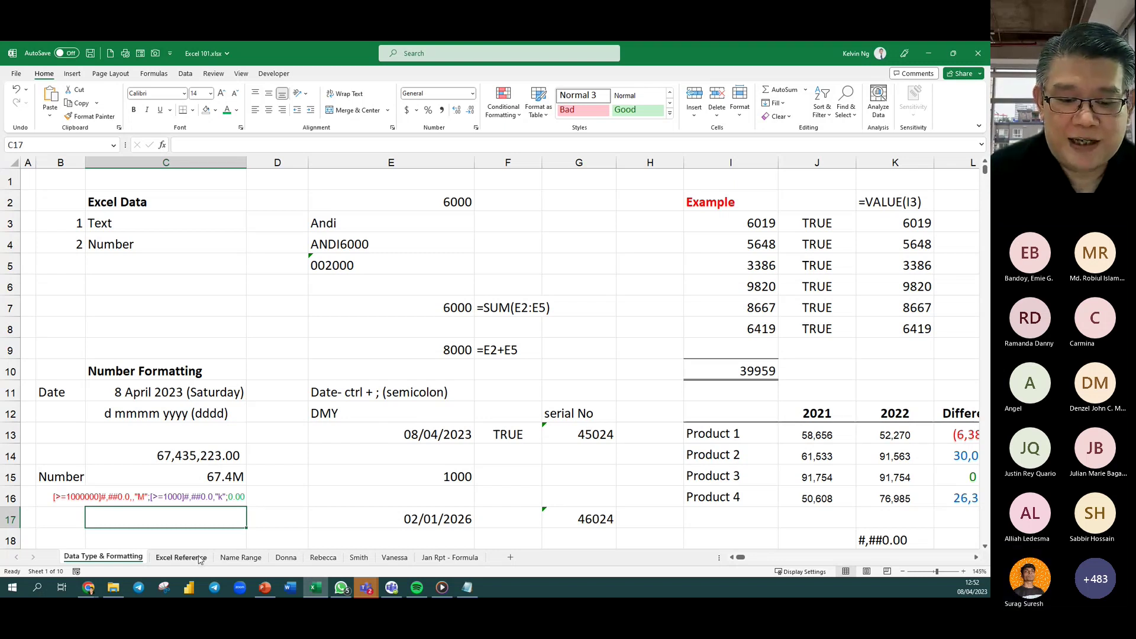
{"action": "key", "text": "ctrl+1"}
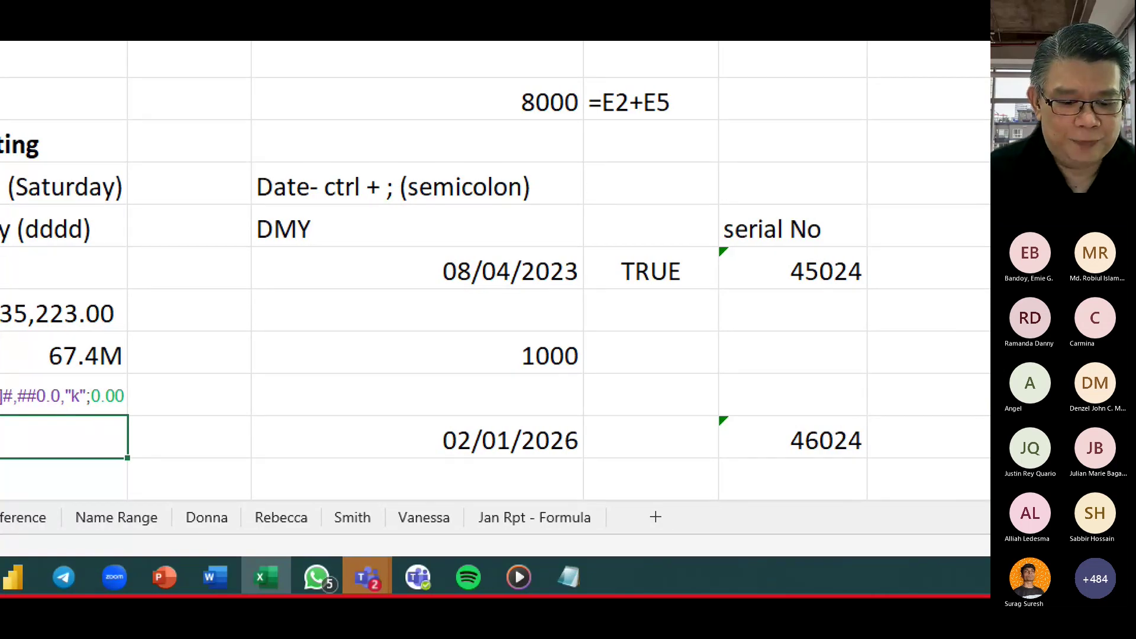
{"action": "key", "text": "Escape"}
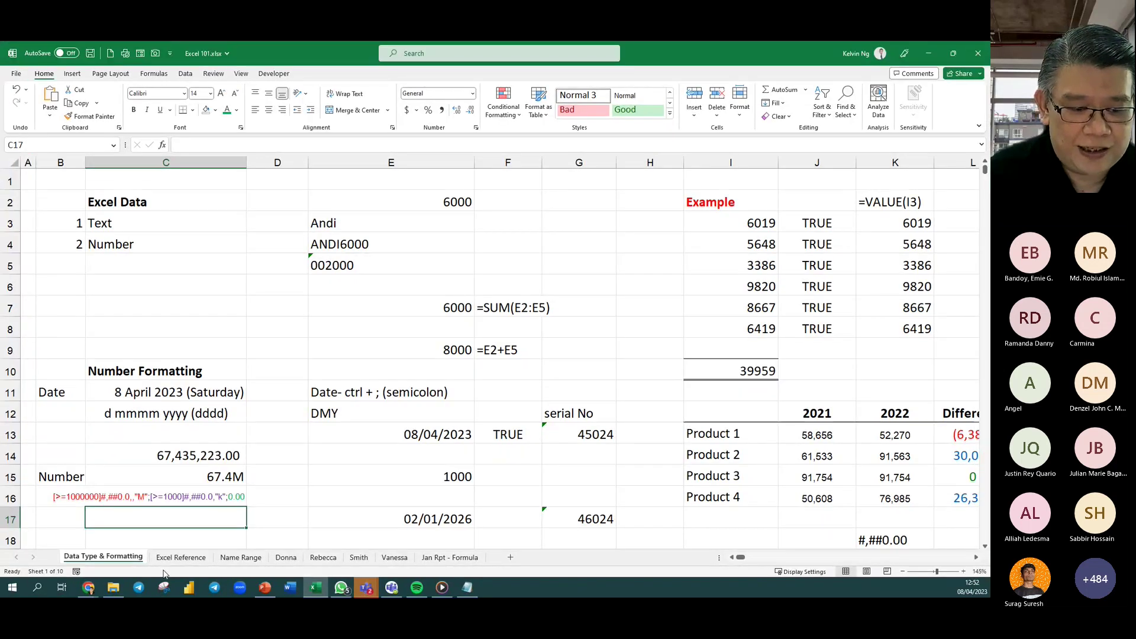
On the Excel Reference sheet, total Product 1's D3:F3 in G3 with AutoSum and fill the formula down to G13.
{"action": "left_click", "coordinate": [181, 557]}
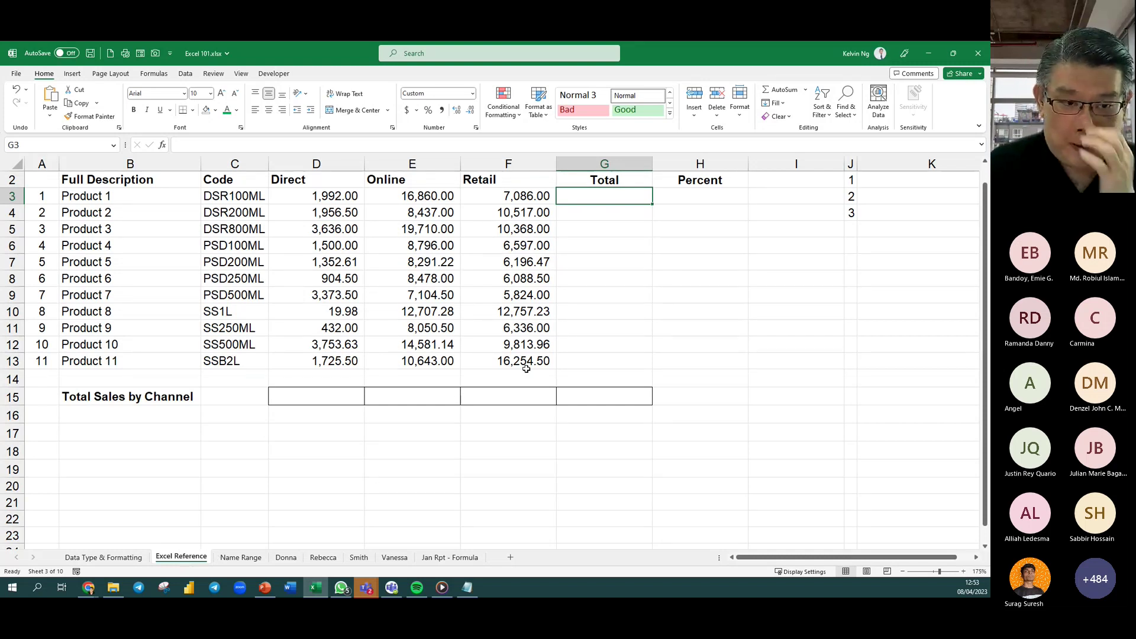
{"action": "scroll", "coordinate": [536, 362], "scroll_direction": "up", "scroll_amount": 1}
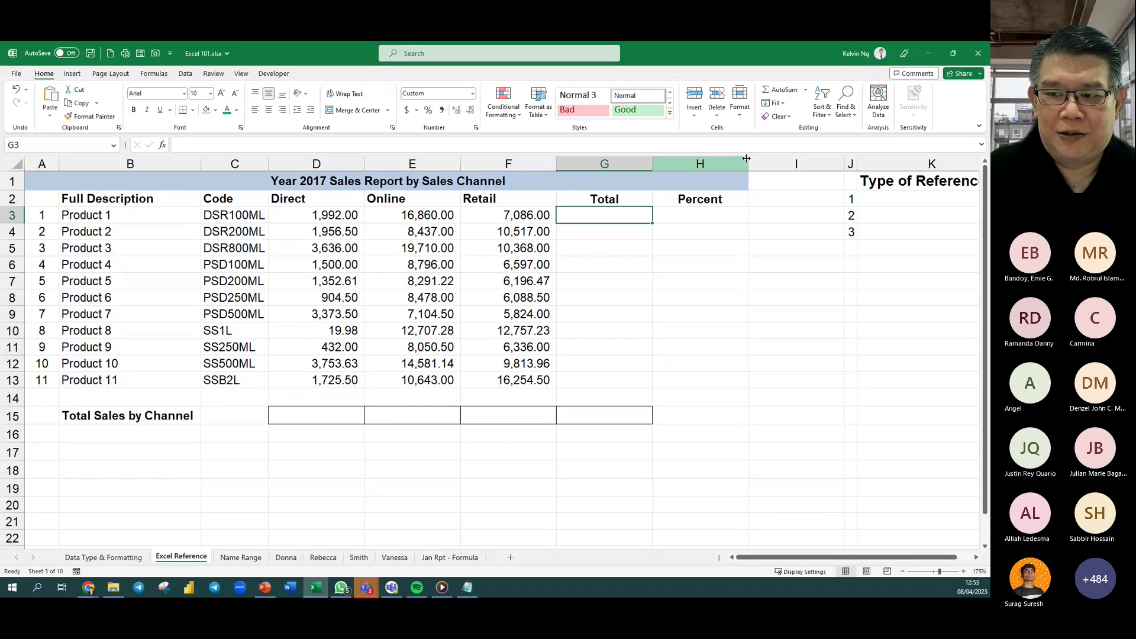
{"action": "left_click", "coordinate": [784, 90]}
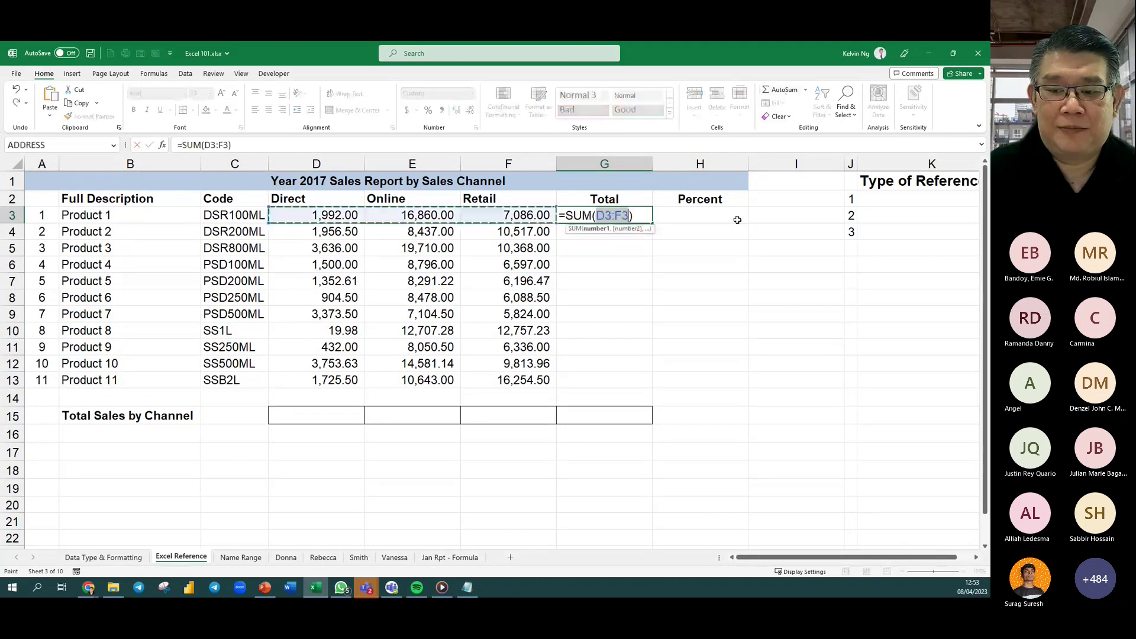
{"action": "key", "text": "Return"}
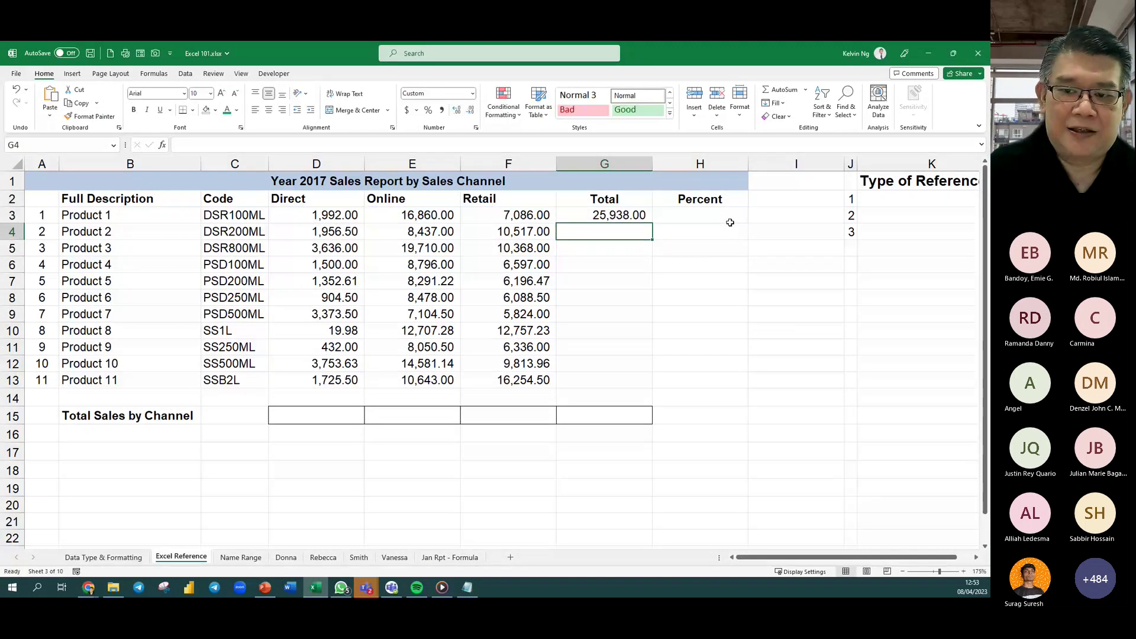
{"action": "left_click", "coordinate": [641, 215]}
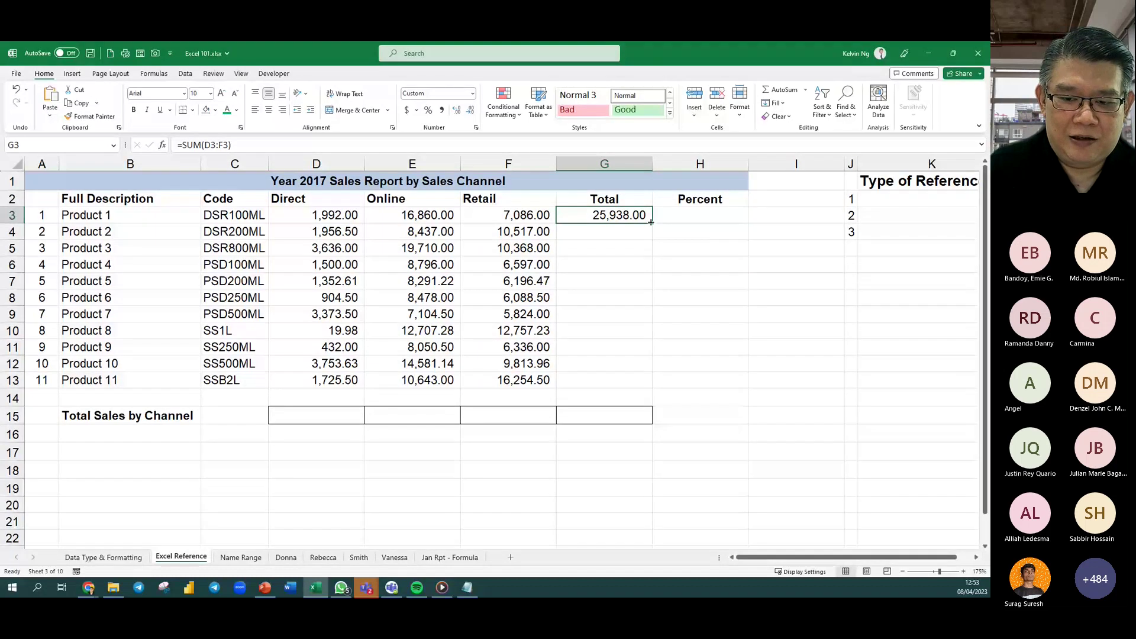
{"action": "left_click_drag", "start_coordinate": [652, 224], "coordinate": [648, 383]}
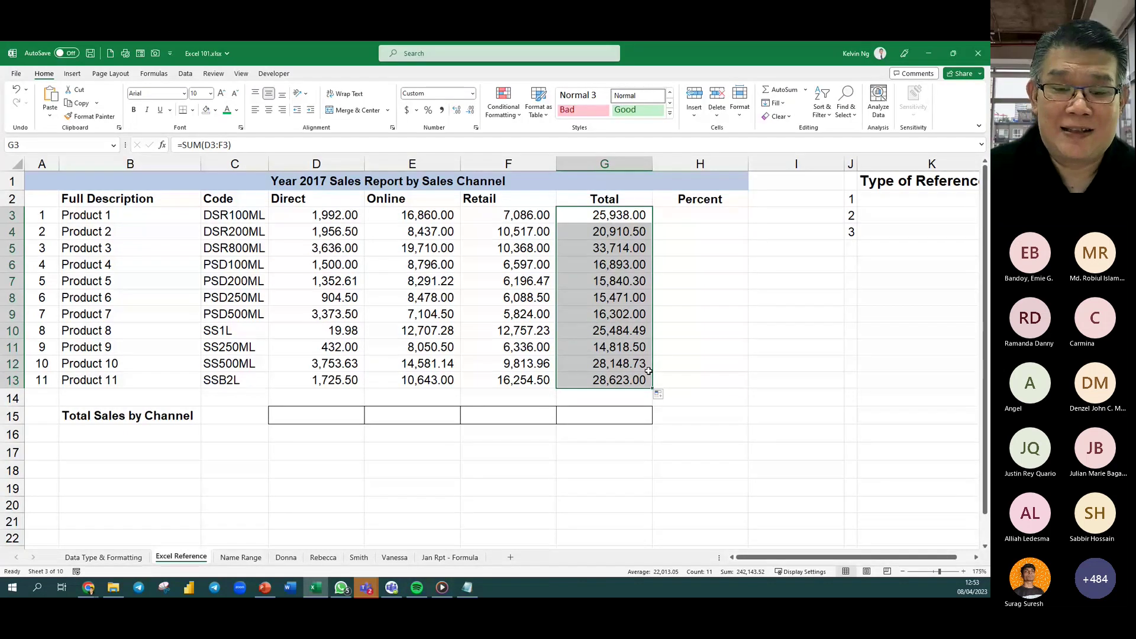
Show the formula of G3 in H3 with FORMULATEXT and fill it down to H13.
{"action": "left_click", "coordinate": [689, 222]}
{"action": "scroll", "coordinate": [761, 268], "scroll_direction": "up", "scroll_amount": 6, "text": "ctrl"}
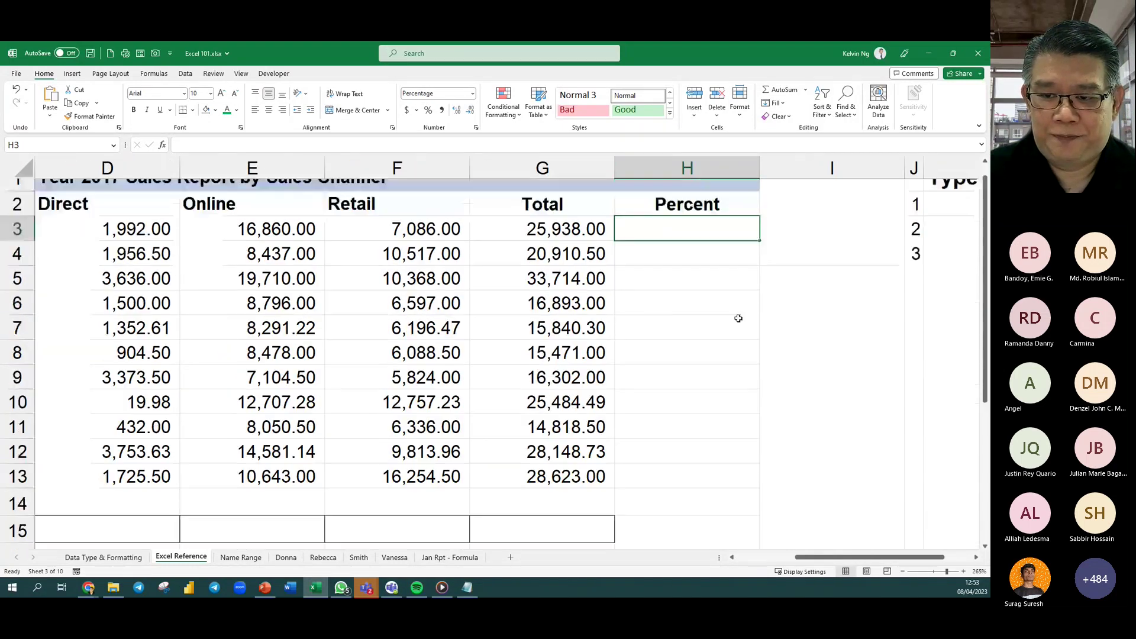
{"action": "scroll", "coordinate": [739, 318], "scroll_direction": "up", "scroll_amount": 1}
{"action": "type", "text": "=for"}
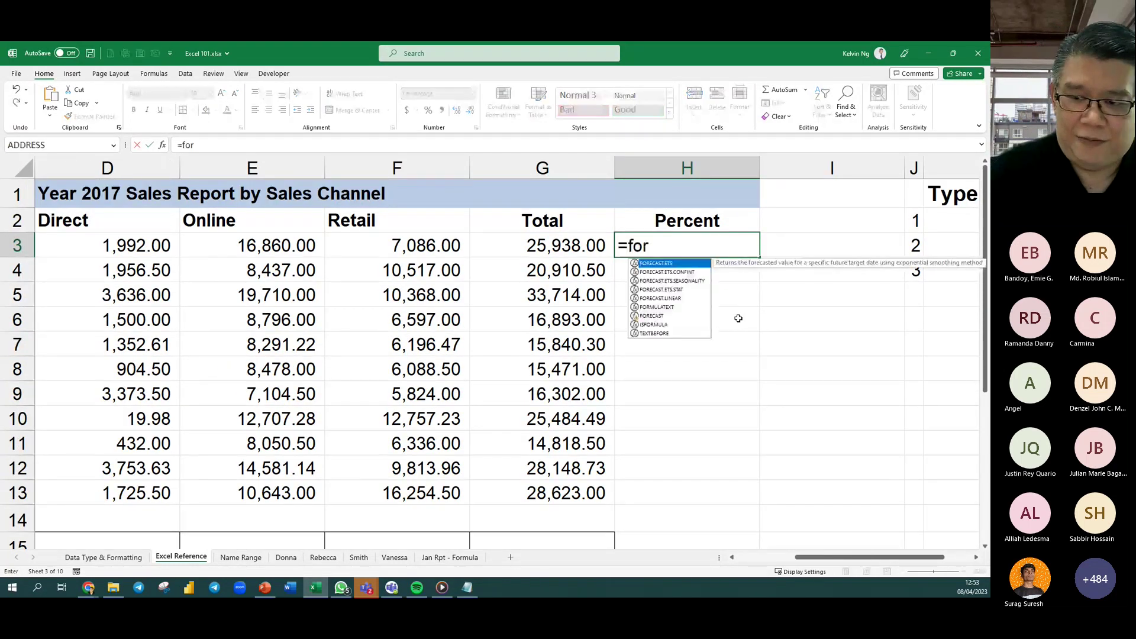
{"action": "type", "text": "m"}
{"action": "key", "text": "Tab"}
{"action": "type", "text": "g3"}
{"action": "key", "text": "Return"}
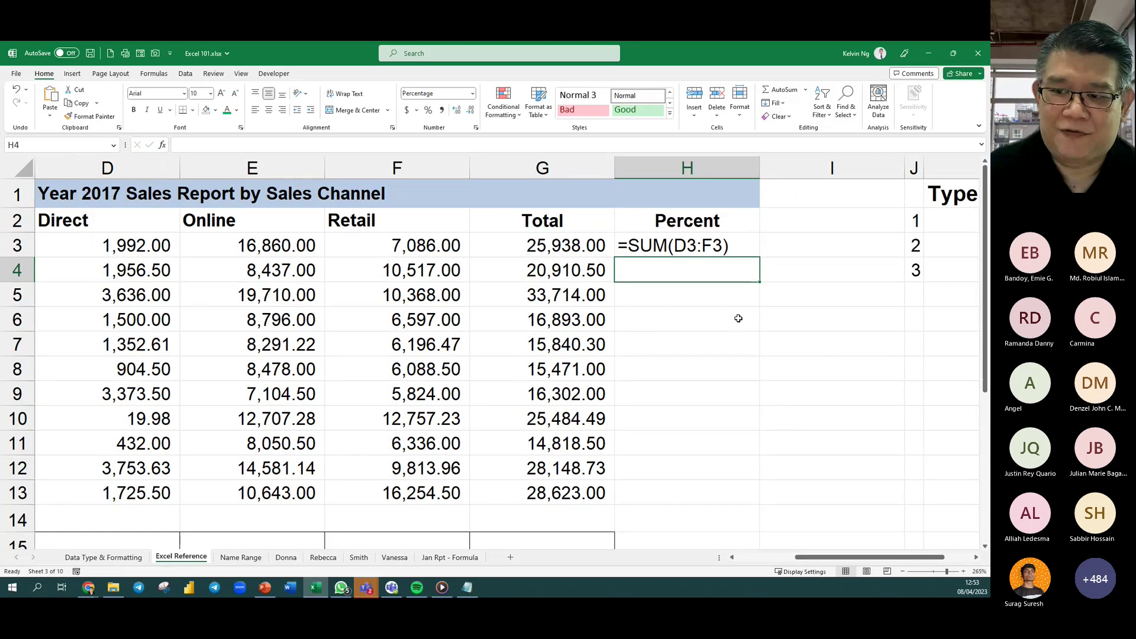
{"action": "left_click", "coordinate": [757, 254]}
{"action": "left_click_drag", "start_coordinate": [760, 257], "coordinate": [763, 504]}
{"action": "left_click", "coordinate": [807, 414]}
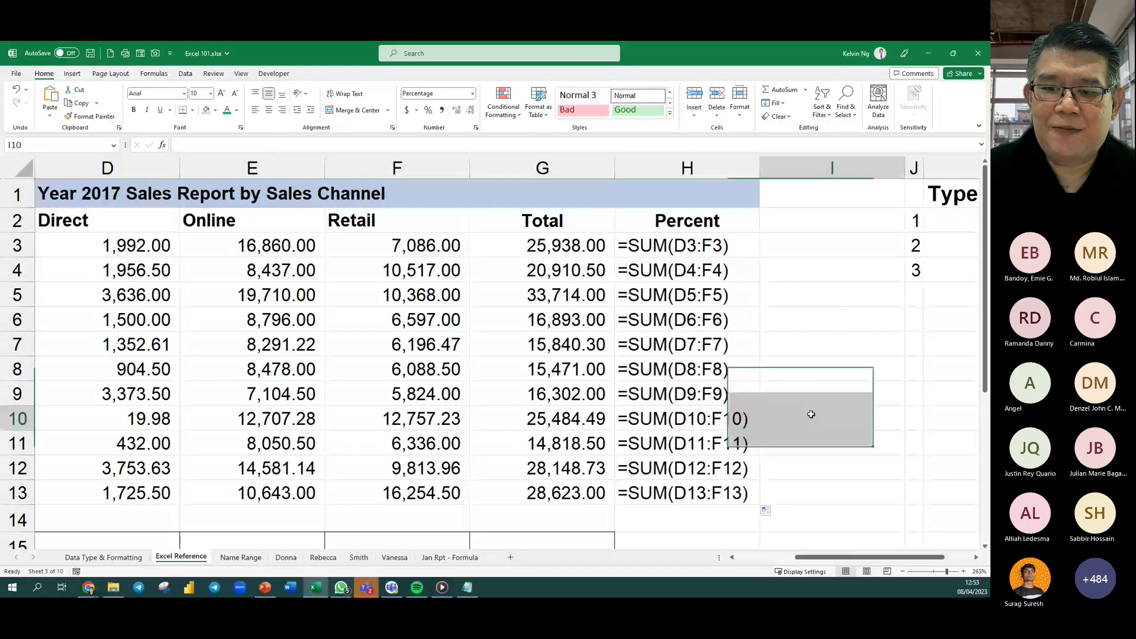
Inspect the D3:F3 range inside G3's SUM formula and fill the formula down to G13 again.
{"action": "double_click", "coordinate": [566, 248]}
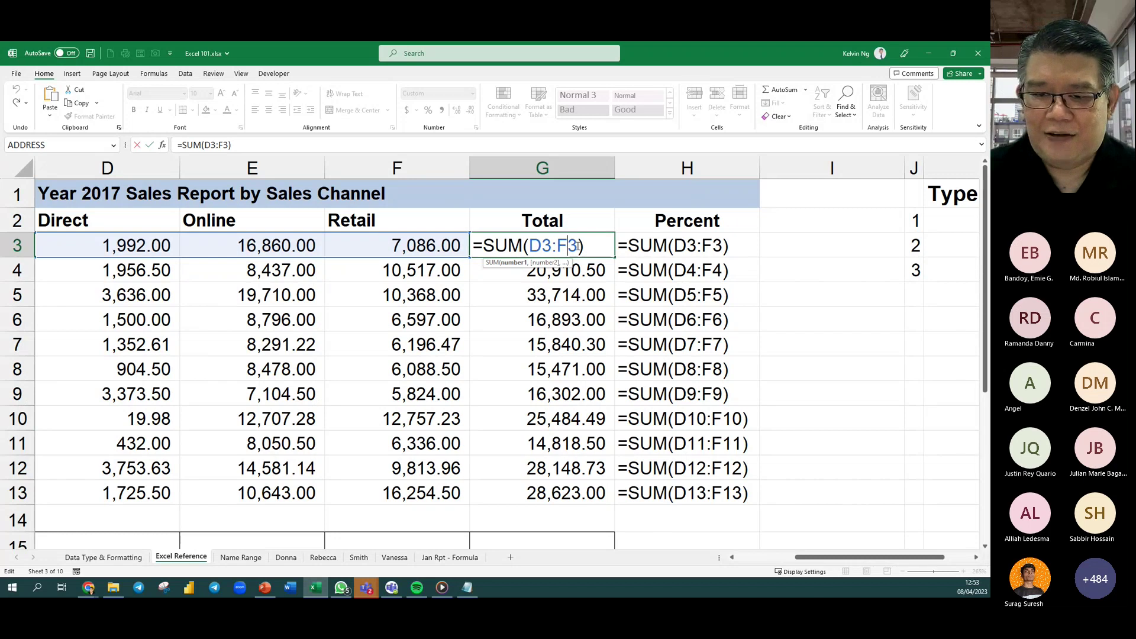
{"action": "left_click_drag", "start_coordinate": [578, 245], "coordinate": [531, 245]}
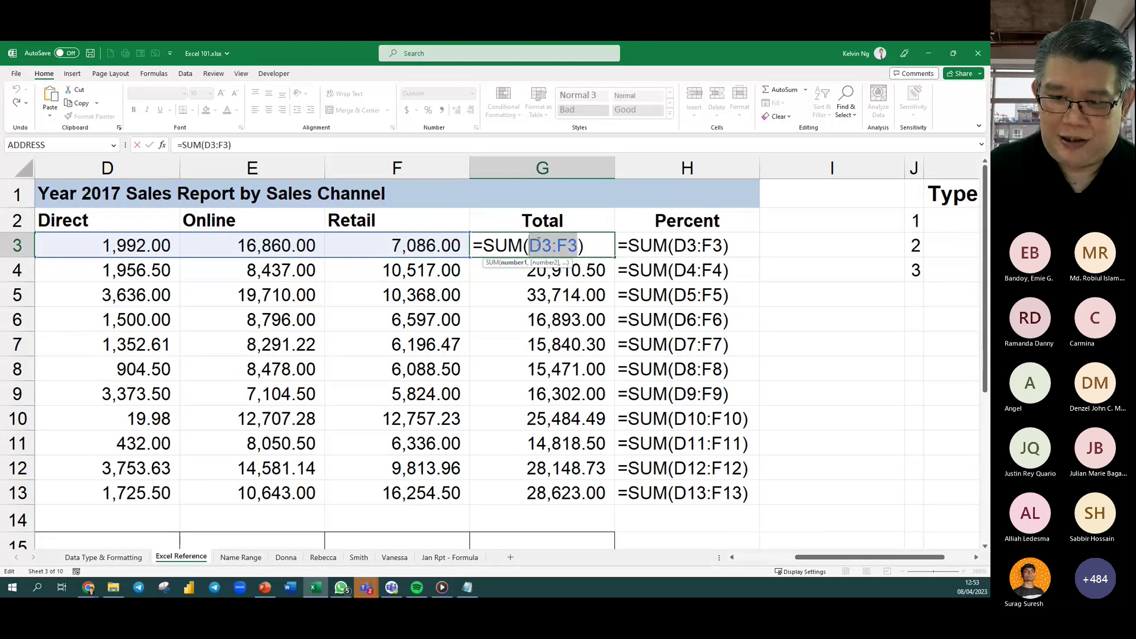
{"action": "key", "text": "Return"}
{"action": "left_click", "coordinate": [574, 252]}
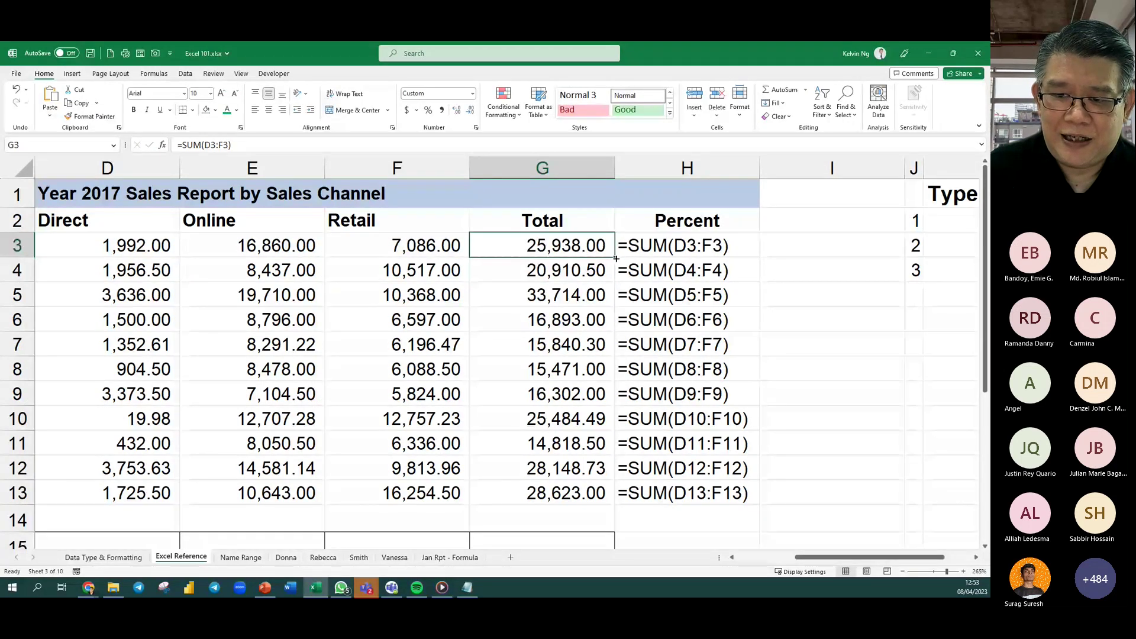
{"action": "left_click_drag", "start_coordinate": [614, 258], "coordinate": [592, 496]}
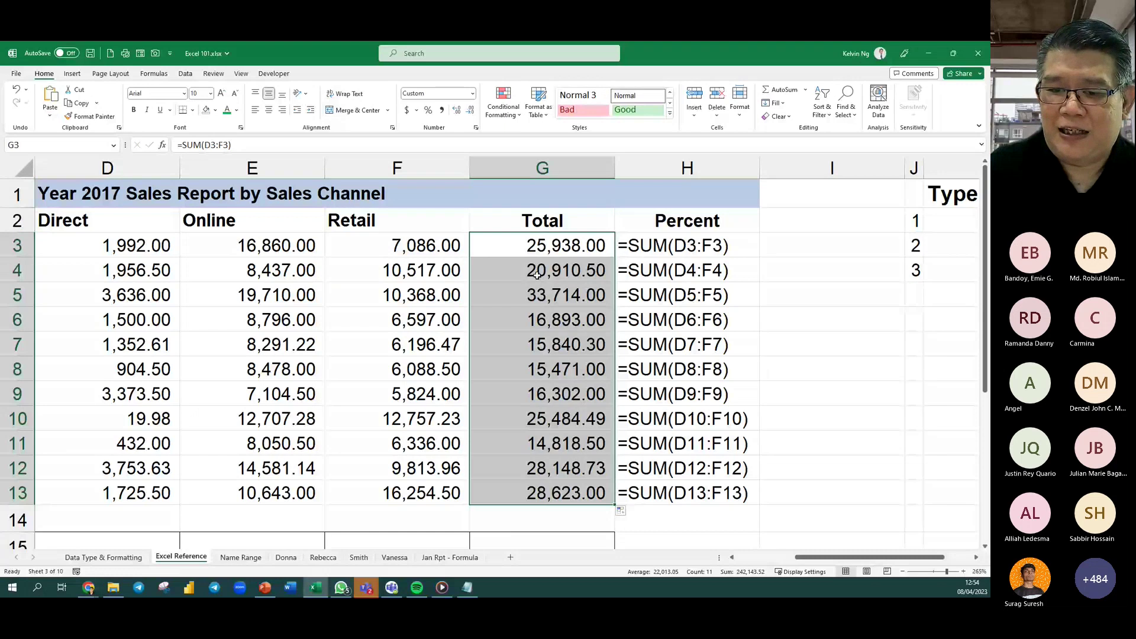
Select the copied total in G4, and fill G3's SUM formula down through G13 once more.
{"action": "left_click", "coordinate": [537, 275]}
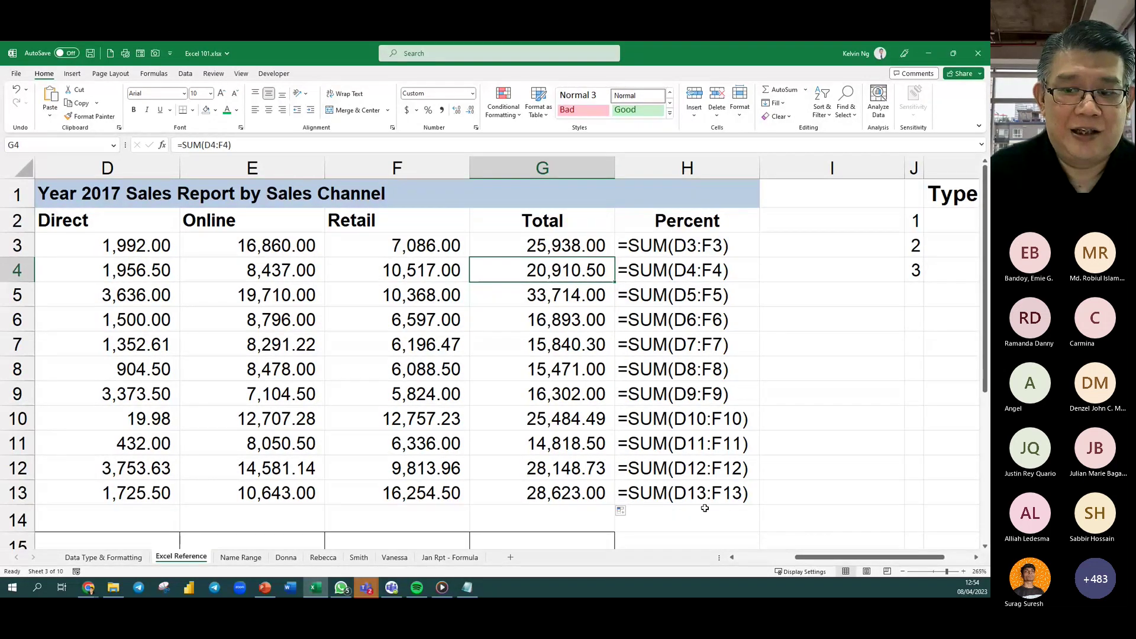
{"action": "left_click", "coordinate": [609, 255]}
{"action": "left_click_drag", "start_coordinate": [609, 255], "coordinate": [601, 500]}
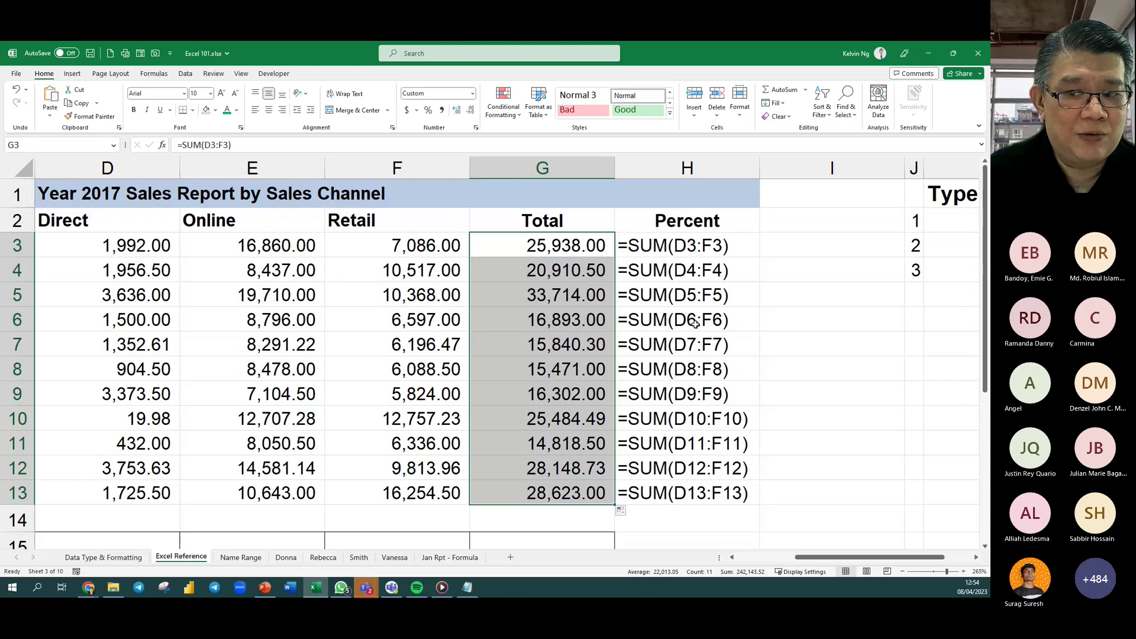
Annotate the downward copy with arrows along G4:G13 and the row numbers, circle row 3, and dismiss the markup.
{"action": "left_click", "coordinate": [976, 558]}
{"action": "left_click", "coordinate": [977, 558]}
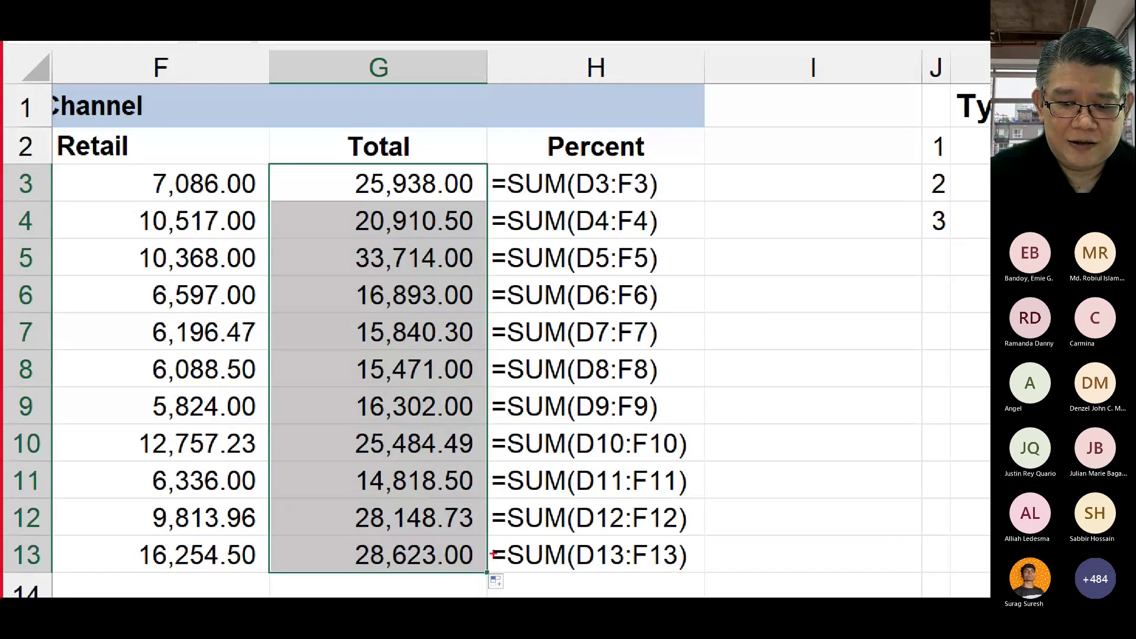
{"action": "mouse_move", "coordinate": [486, 564]}
{"action": "left_mouse_down"}
{"action": "mouse_move", "coordinate": [462, 255]}
{"action": "mouse_move", "coordinate": [484, 203]}
{"action": "left_mouse_up"}
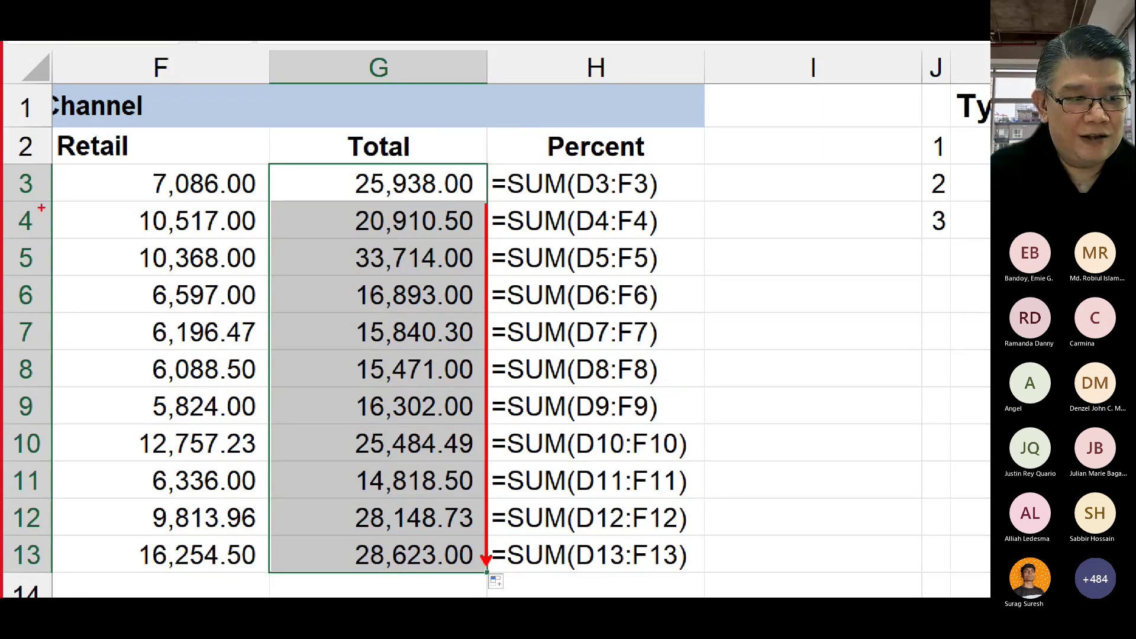
{"action": "mouse_move", "coordinate": [27, 166]}
{"action": "left_mouse_down"}
{"action": "mouse_move", "coordinate": [14, 169]}
{"action": "mouse_move", "coordinate": [54, 193]}
{"action": "mouse_move", "coordinate": [37, 172]}
{"action": "left_mouse_up"}
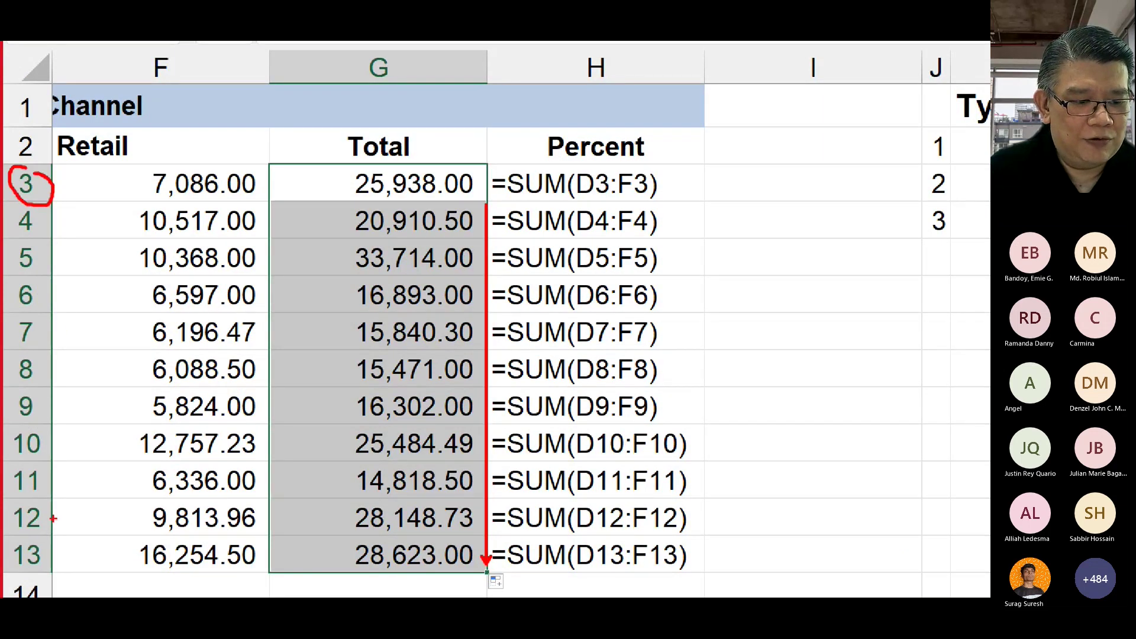
{"action": "left_click_drag", "start_coordinate": [66, 556], "coordinate": [65, 212]}
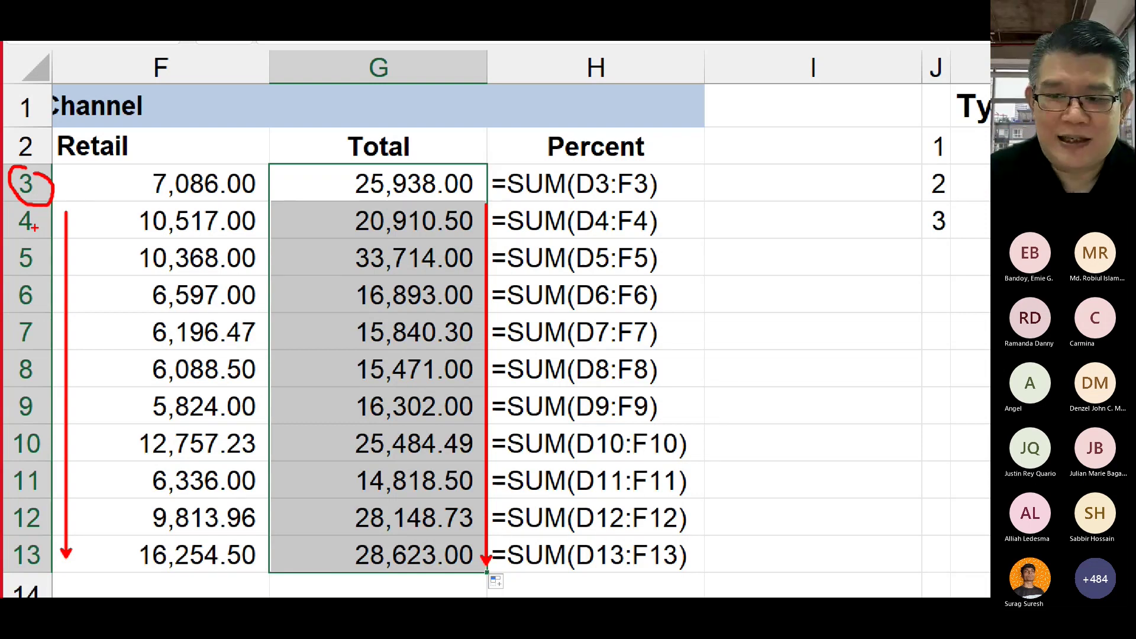
{"action": "key", "text": "Escape"}
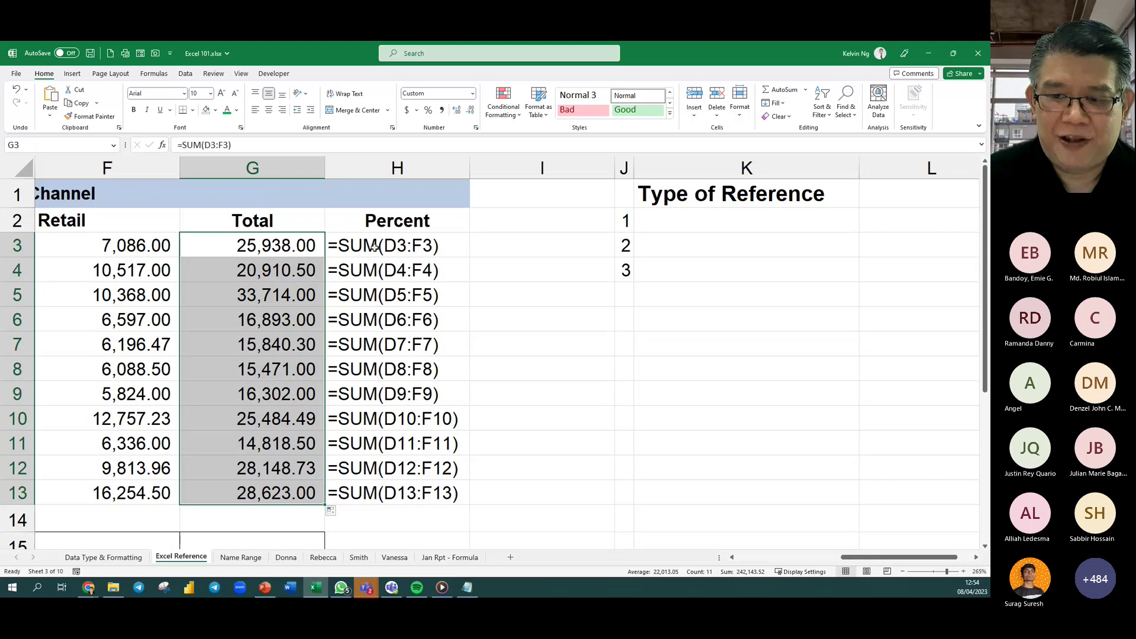
Enter "Relative Reference" in K2 as the first type of reference.
{"action": "left_click", "coordinate": [672, 226]}
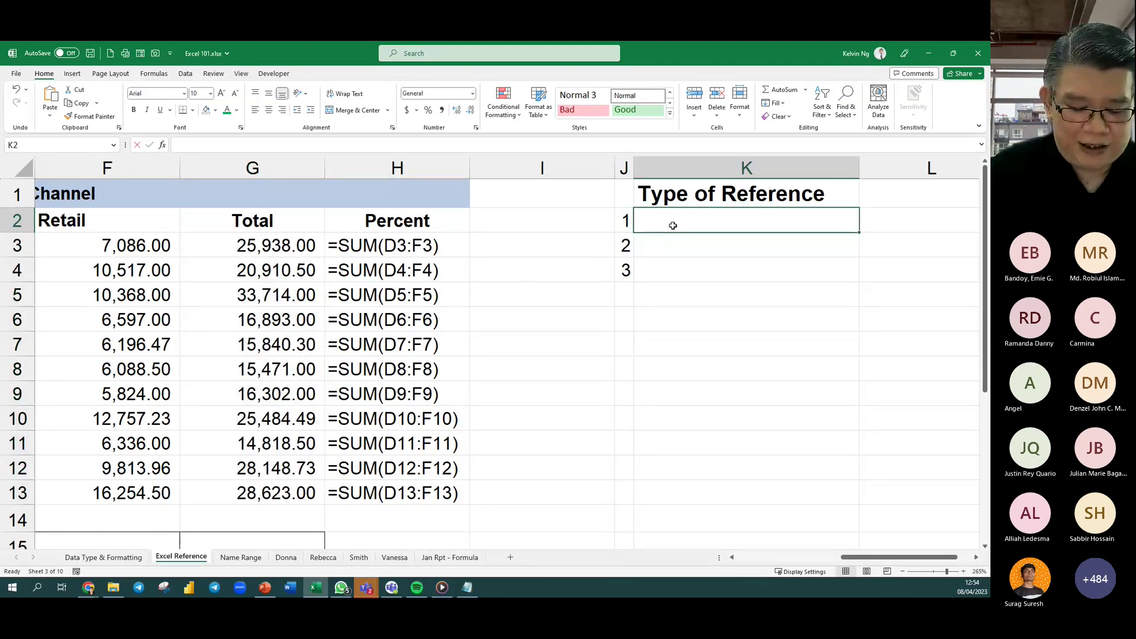
{"action": "type", "text": "Refere"}
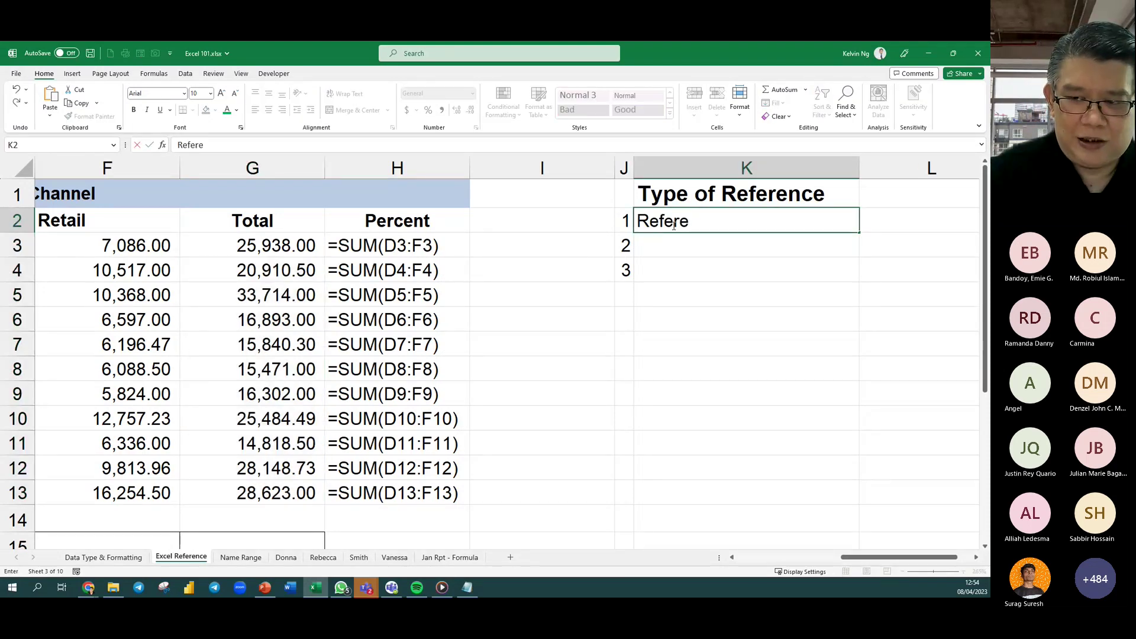
{"action": "key", "text": "BackSpace"}
{"action": "key", "text": "BackSpace"}
{"action": "key", "text": "BackSpace"}
{"action": "key", "text": "BackSpace"}
{"action": "type", "text": "l"}
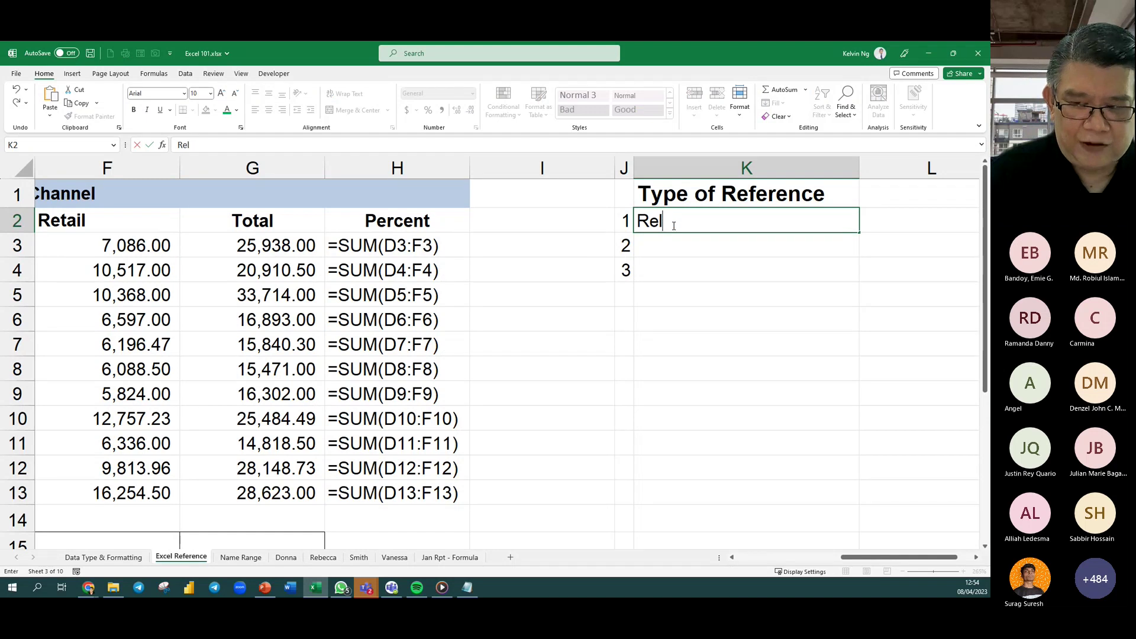
{"action": "type", "text": "ative Reference"}
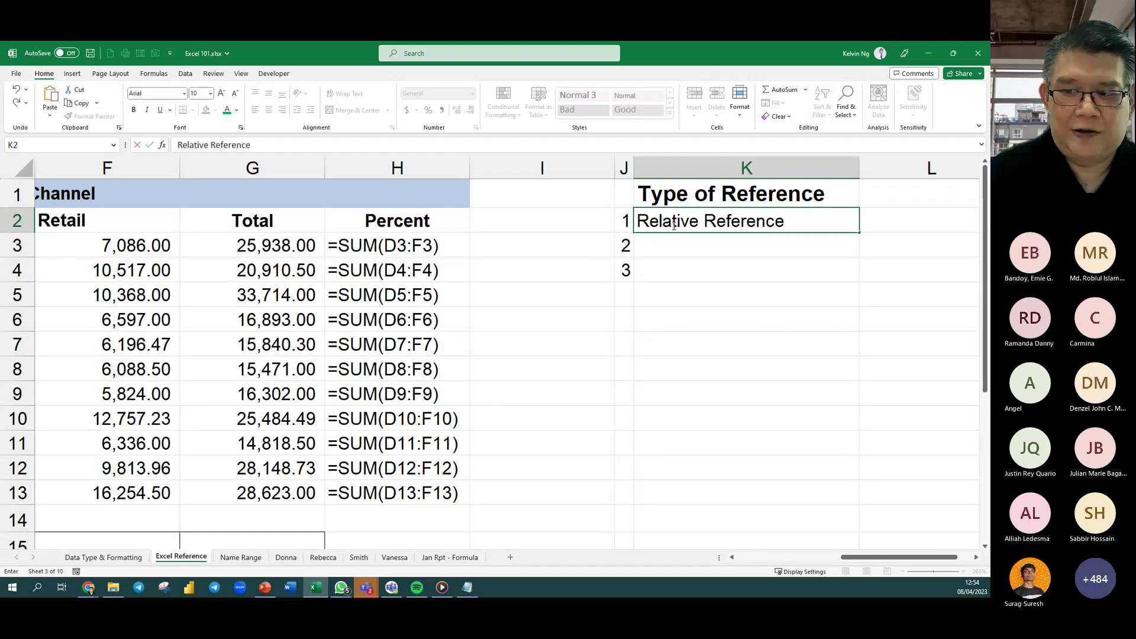
{"action": "key", "text": "Return"}
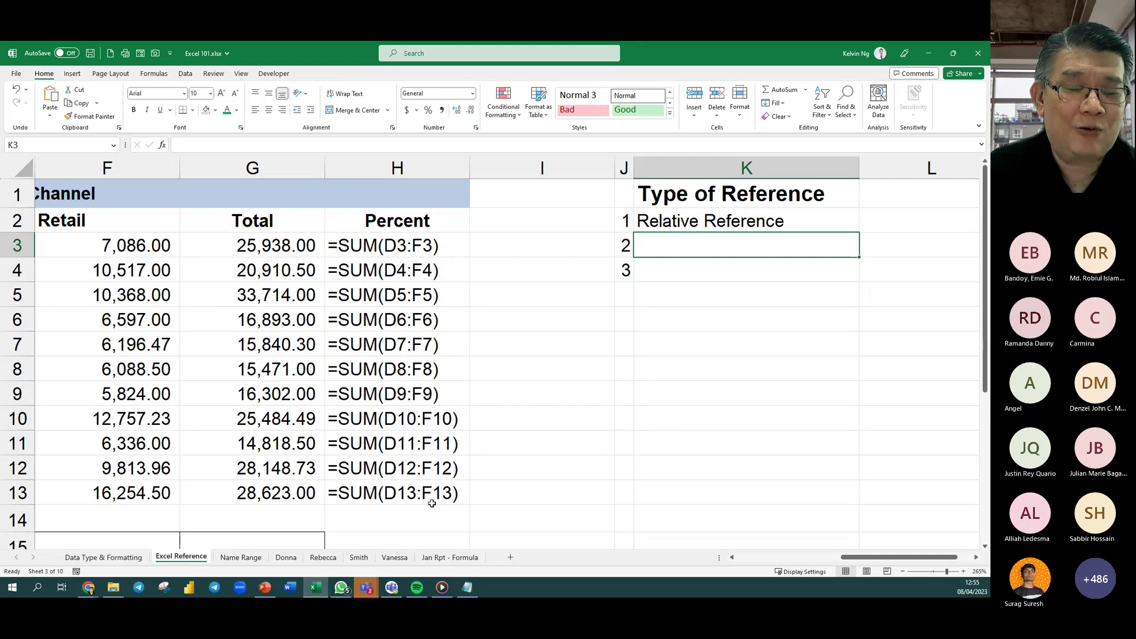
Repeat copying Product 1's total in G3 down the Total column to G13.
{"action": "left_click", "coordinate": [711, 246]}
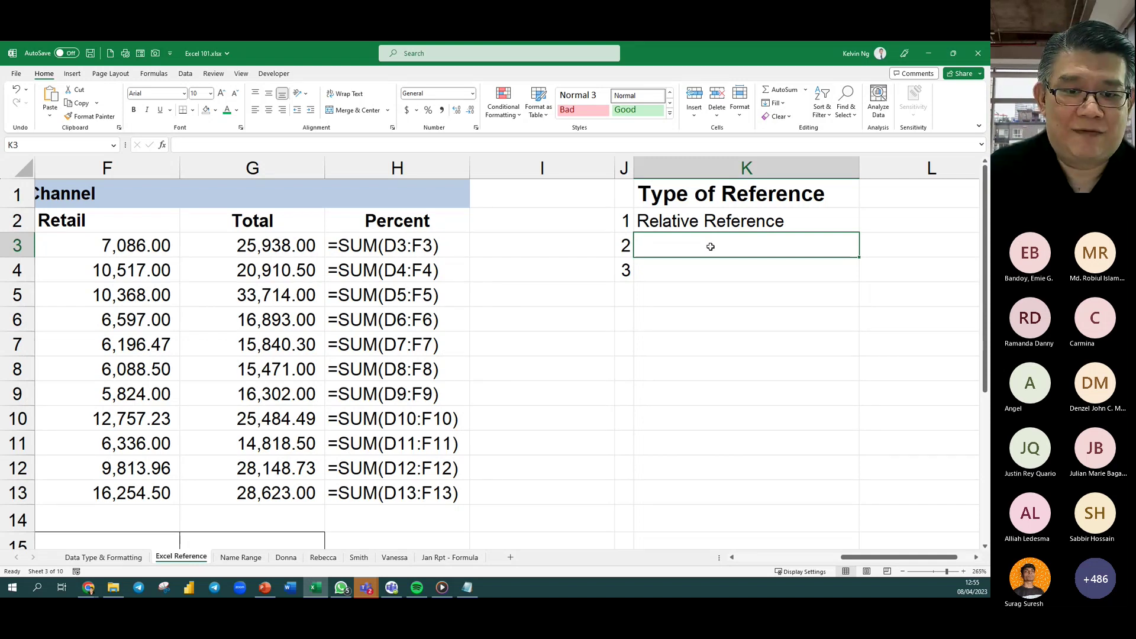
{"action": "scroll", "coordinate": [542, 444], "scroll_direction": "down", "scroll_amount": 2, "text": "ctrl"}
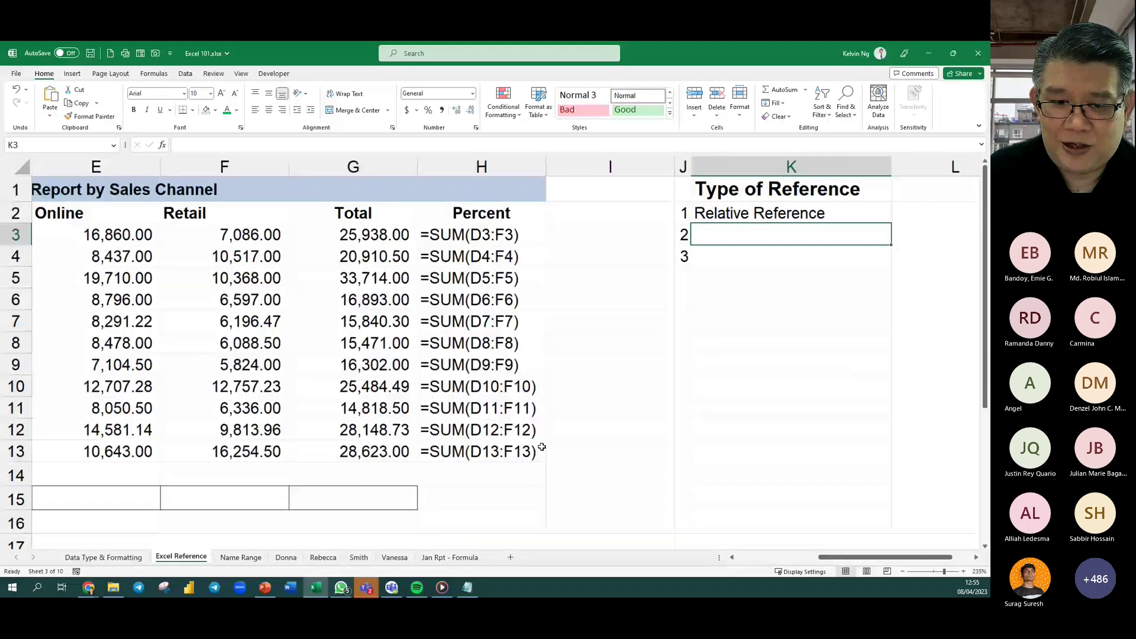
{"action": "scroll", "coordinate": [694, 518], "scroll_direction": "down", "scroll_amount": 2, "text": "ctrl"}
{"action": "scroll", "coordinate": [694, 518], "scroll_direction": "left", "scroll_amount": 3}
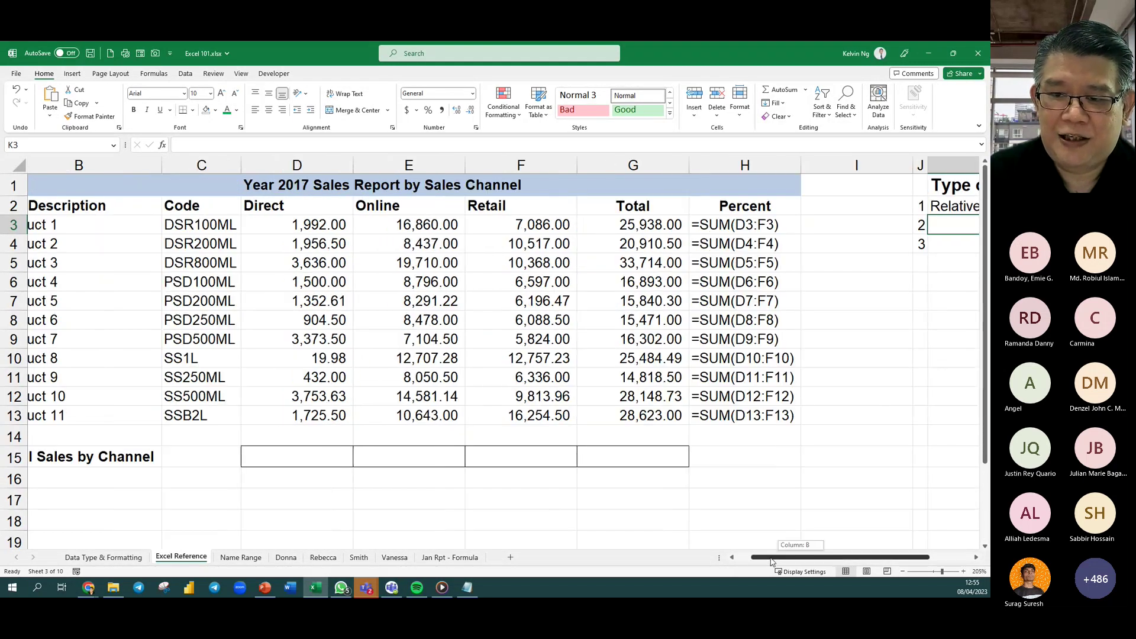
{"action": "left_click", "coordinate": [675, 223]}
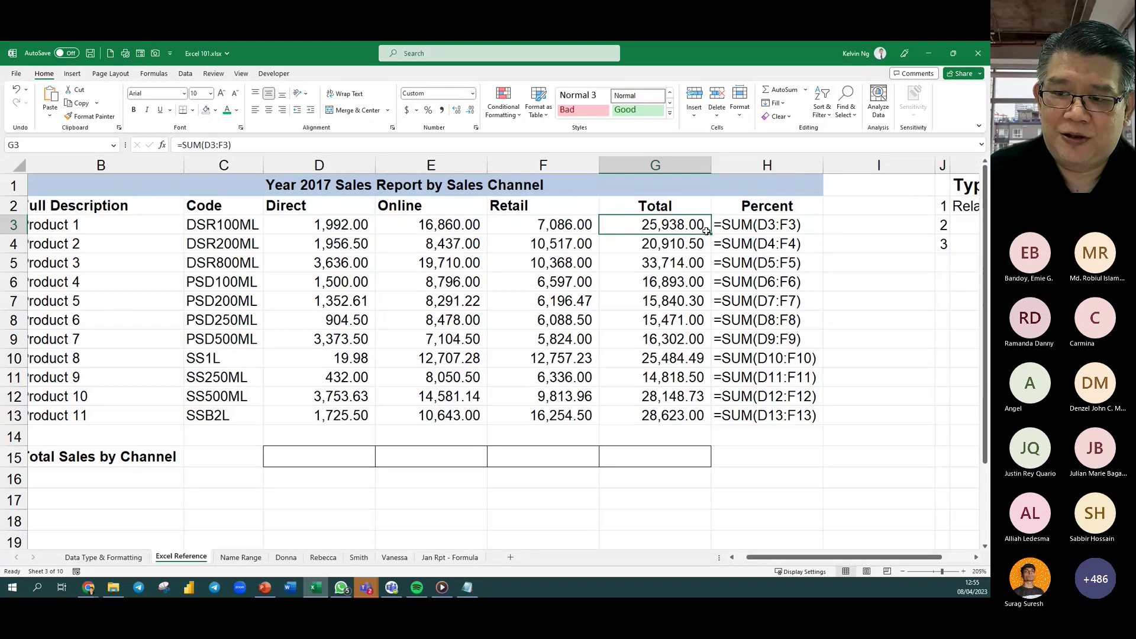
{"action": "key", "text": "ctrl+shift+Down"}
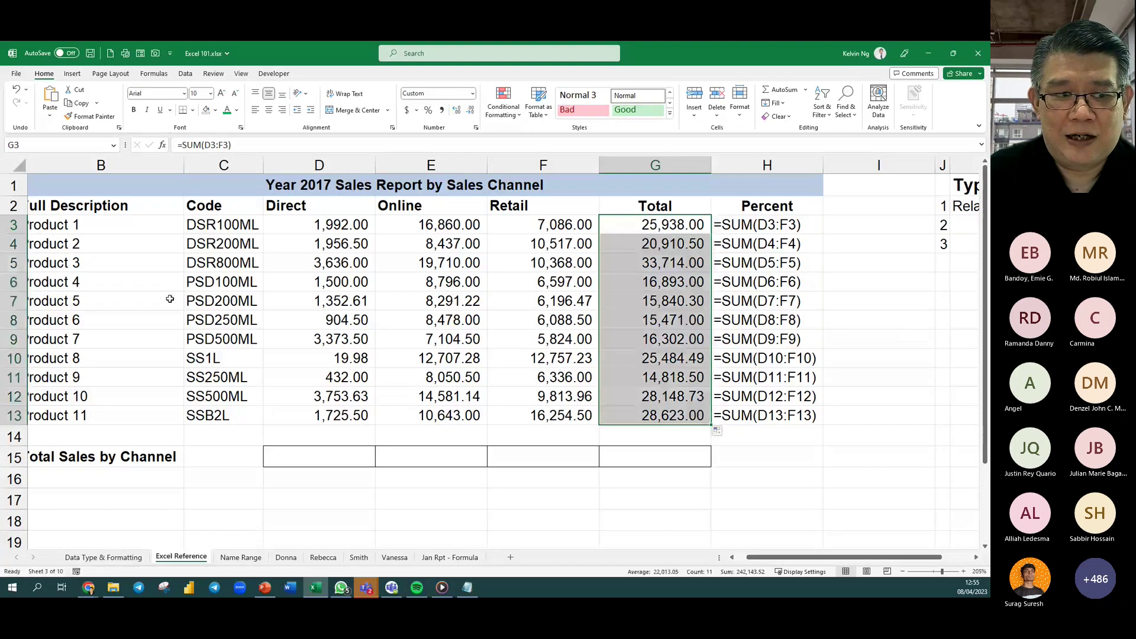
Total the Direct channel's D3:D14 in D15 with AutoSum and fill the formula across to G15.
{"action": "left_click", "coordinate": [305, 462]}
{"action": "left_click", "coordinate": [782, 91]}
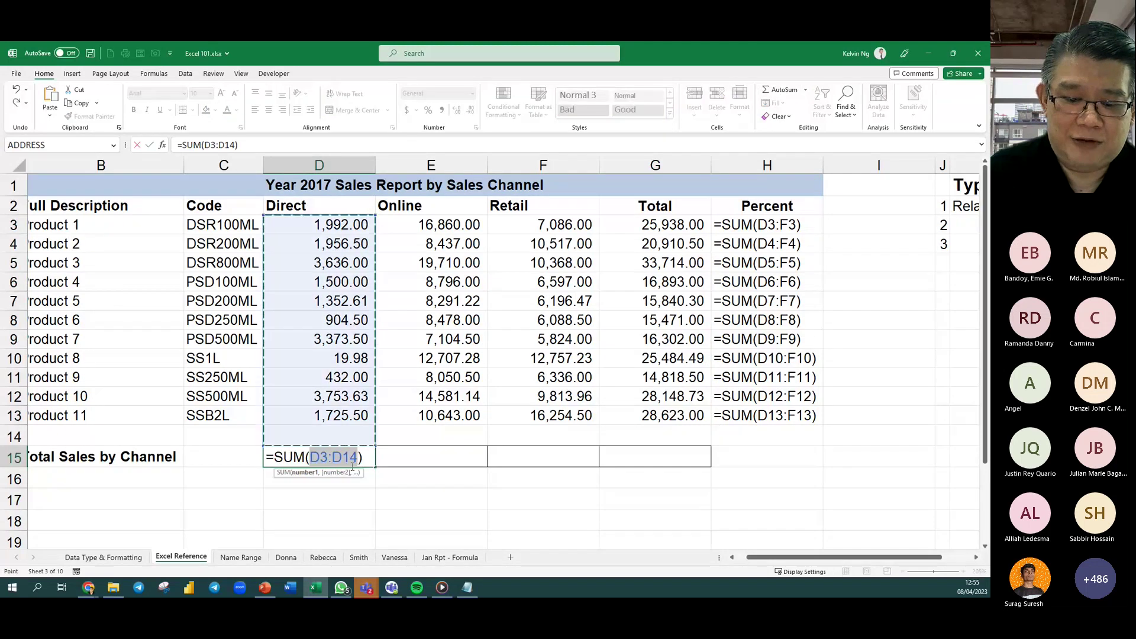
{"action": "key", "text": "Return"}
{"action": "left_click", "coordinate": [364, 461]}
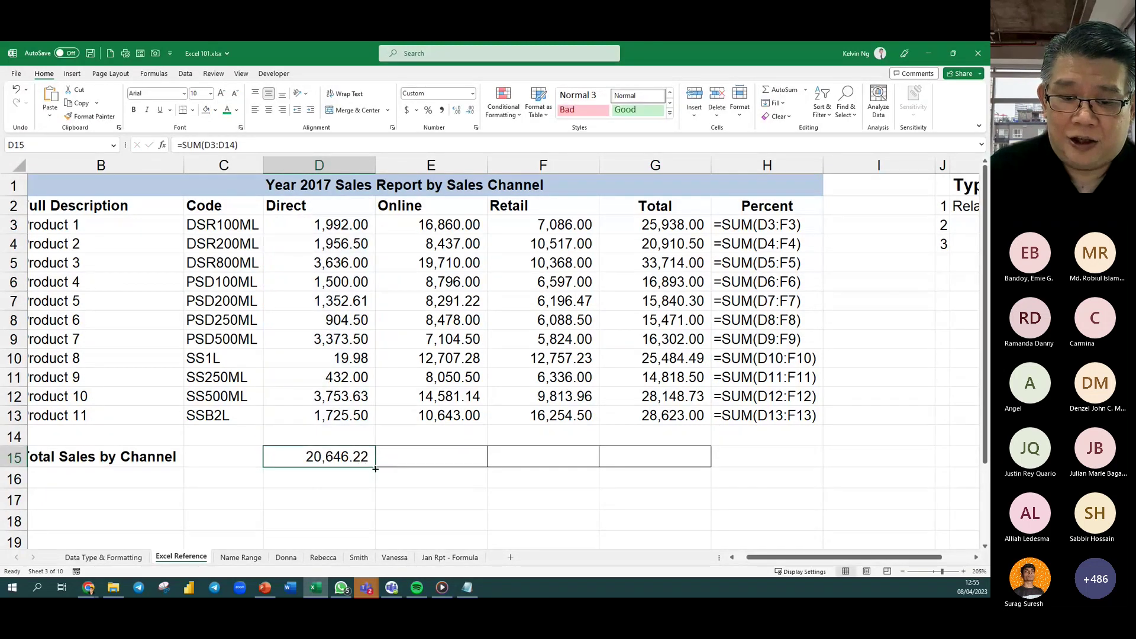
{"action": "left_click_drag", "start_coordinate": [383, 468], "coordinate": [654, 469]}
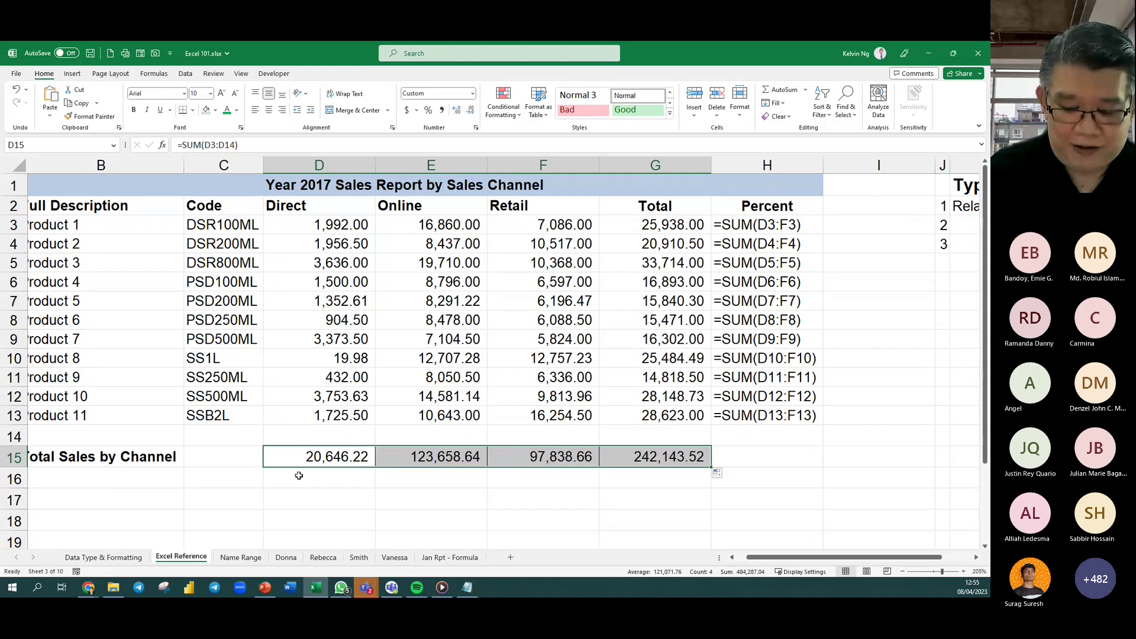
Show the formula of D15 in D16 with FORMULATEXT and fill it across to G16.
{"action": "left_click", "coordinate": [299, 475]}
{"action": "type", "text": "=for"}
{"action": "key", "text": "Tab"}
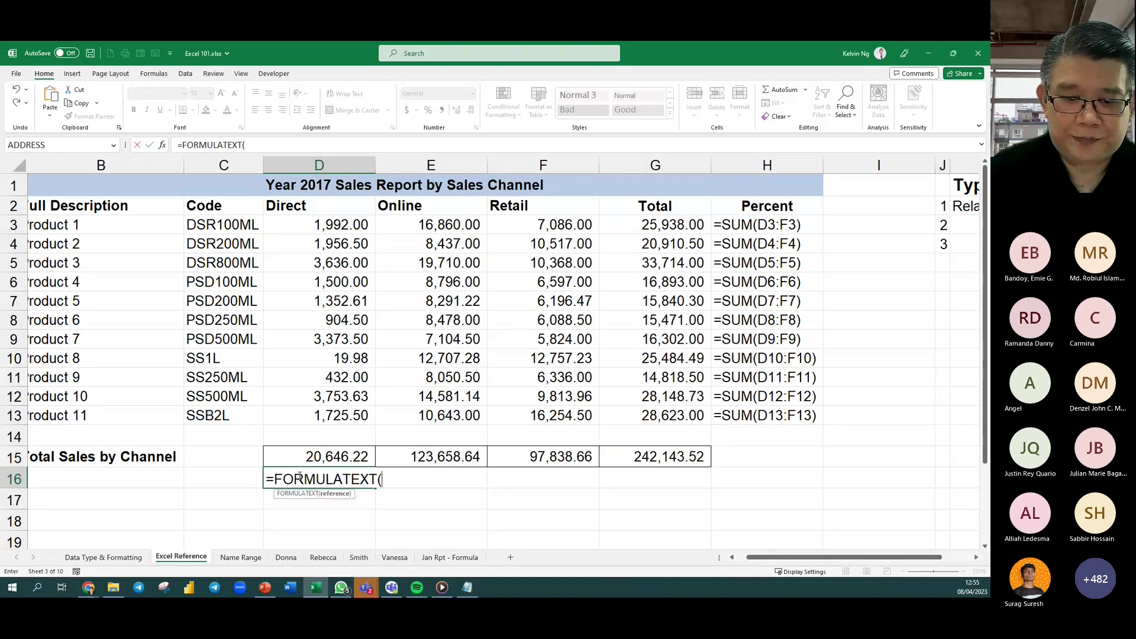
{"action": "left_click", "coordinate": [331, 461]}
{"action": "key", "text": "Return"}
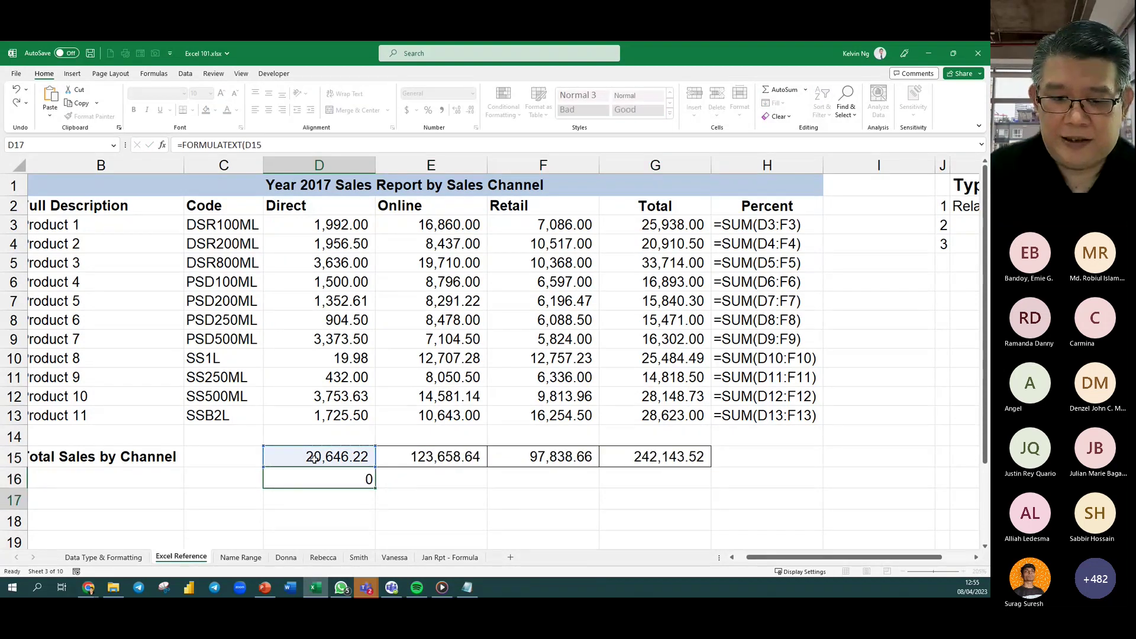
{"action": "left_click", "coordinate": [361, 481]}
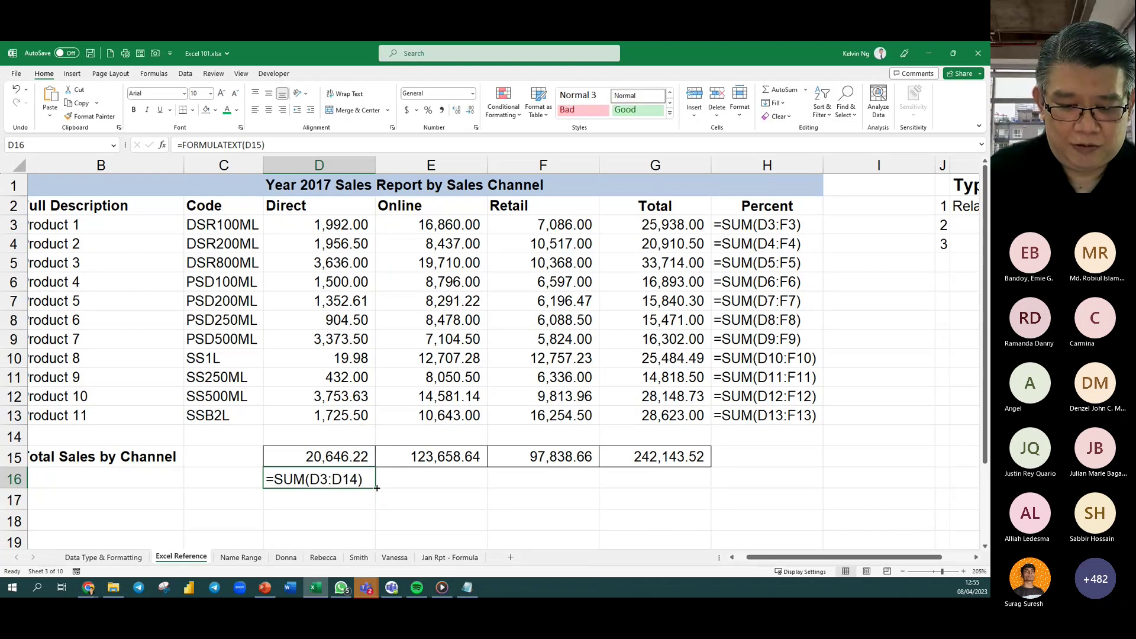
{"action": "left_click_drag", "start_coordinate": [377, 488], "coordinate": [655, 481]}
Annotate the copy across E15:G15 with an arrow, link the row 16 formulas and columns D to G with curves, and dismiss the markup.
{"action": "scroll", "coordinate": [489, 478], "scroll_direction": "down", "scroll_amount": 2}
{"action": "scroll", "coordinate": [489, 479], "scroll_direction": "down", "scroll_amount": 1}
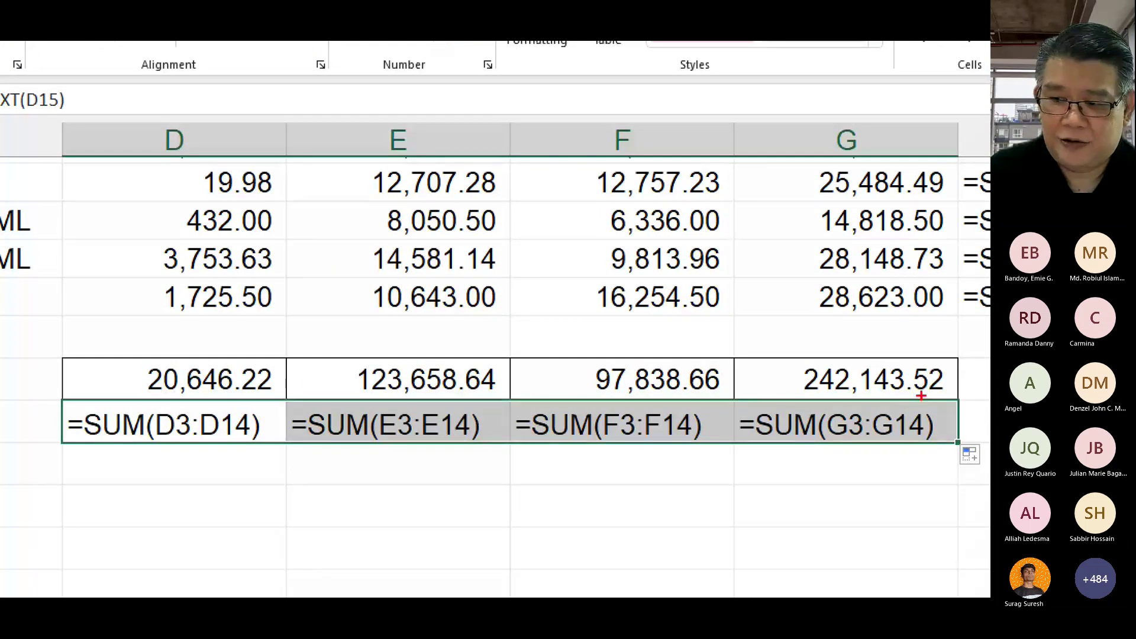
{"action": "left_click_drag", "start_coordinate": [922, 396], "coordinate": [290, 401]}
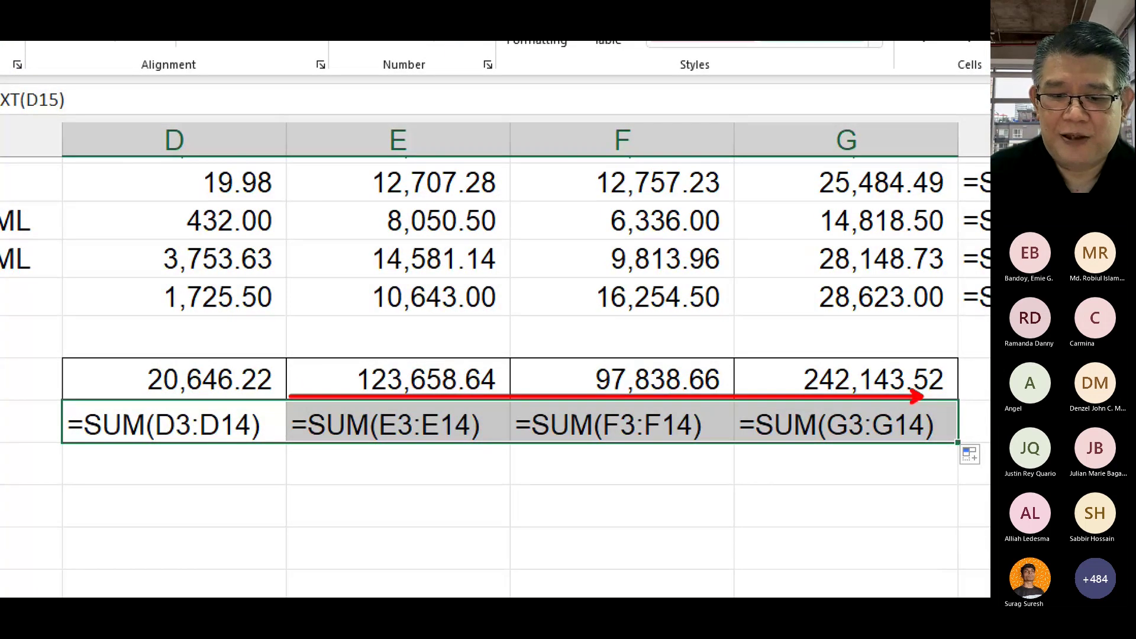
{"action": "mouse_move", "coordinate": [163, 445]}
{"action": "left_mouse_down"}
{"action": "mouse_move", "coordinate": [322, 512]}
{"action": "mouse_move", "coordinate": [393, 447]}
{"action": "mouse_move", "coordinate": [444, 507]}
{"action": "mouse_move", "coordinate": [528, 515]}
{"action": "mouse_move", "coordinate": [608, 445]}
{"action": "left_mouse_up"}
{"action": "mouse_move", "coordinate": [660, 491]}
{"action": "left_mouse_down"}
{"action": "mouse_move", "coordinate": [835, 492]}
{"action": "mouse_move", "coordinate": [845, 451]}
{"action": "left_mouse_up"}
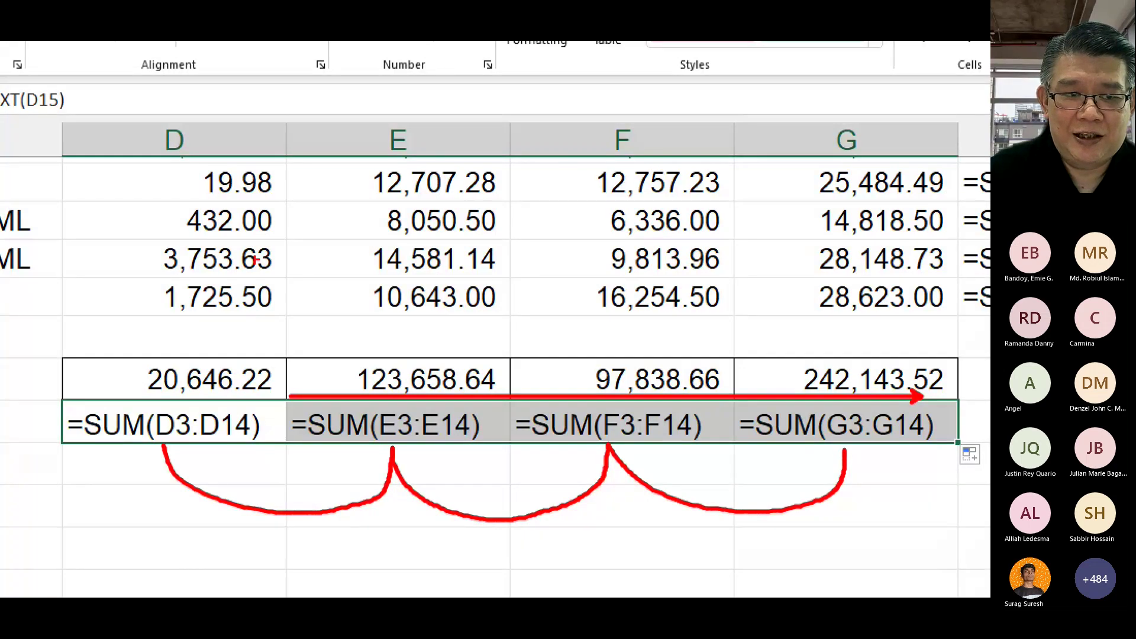
{"action": "mouse_move", "coordinate": [184, 121]}
{"action": "left_mouse_down"}
{"action": "mouse_move", "coordinate": [322, 69]}
{"action": "mouse_move", "coordinate": [401, 124]}
{"action": "mouse_move", "coordinate": [408, 112]}
{"action": "mouse_move", "coordinate": [583, 92]}
{"action": "mouse_move", "coordinate": [608, 124]}
{"action": "mouse_move", "coordinate": [635, 102]}
{"action": "mouse_move", "coordinate": [814, 123]}
{"action": "left_mouse_up"}
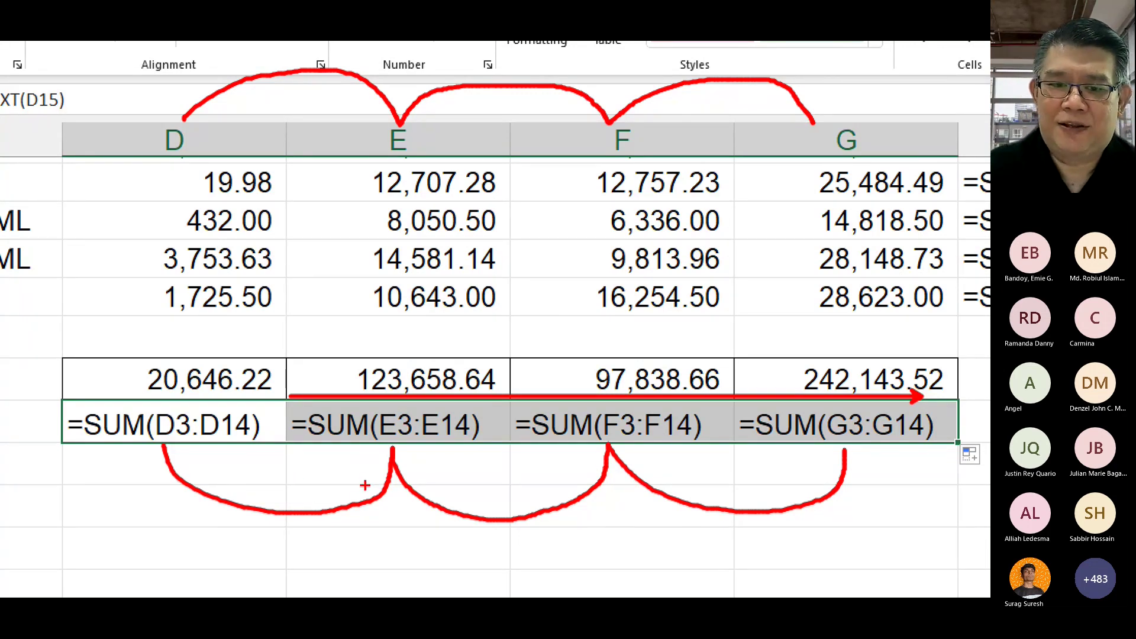
{"action": "key", "text": "Escape"}
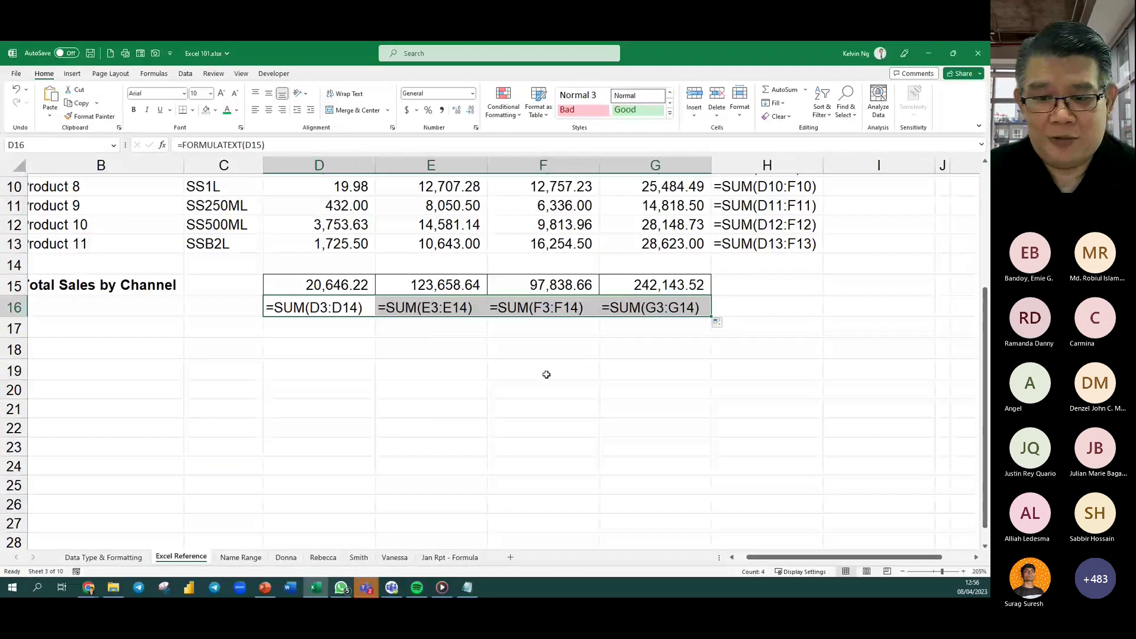
Clear the contents of G3:I17 and C15:H17, removing the totals and displayed formulas.
{"action": "scroll", "coordinate": [546, 374], "scroll_direction": "up", "scroll_amount": 1}
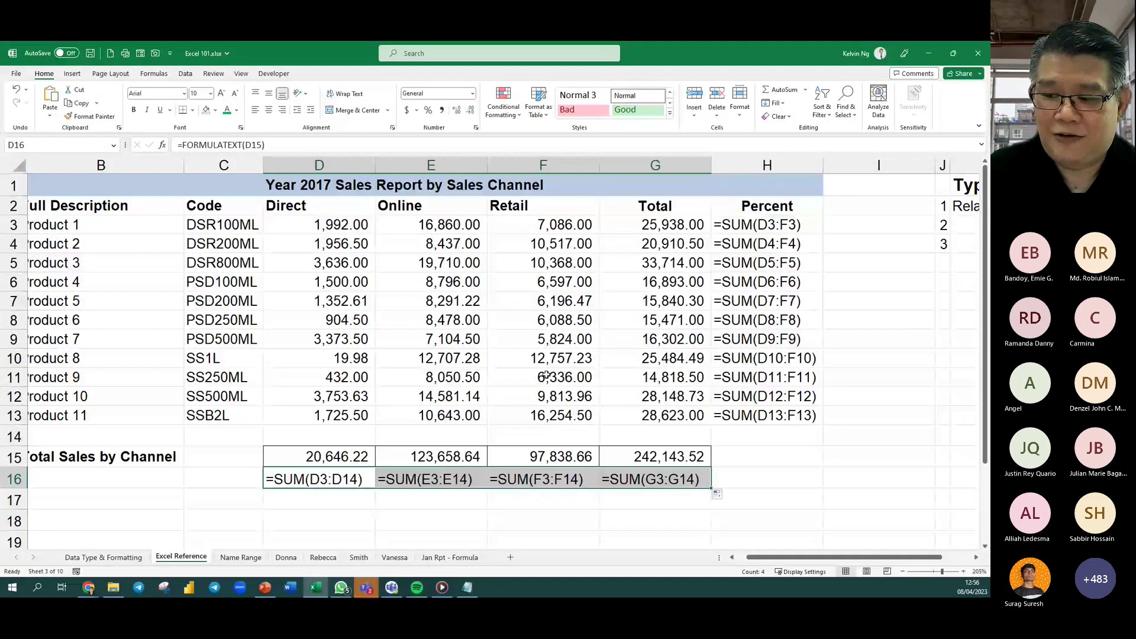
{"action": "left_click", "coordinate": [976, 557]}
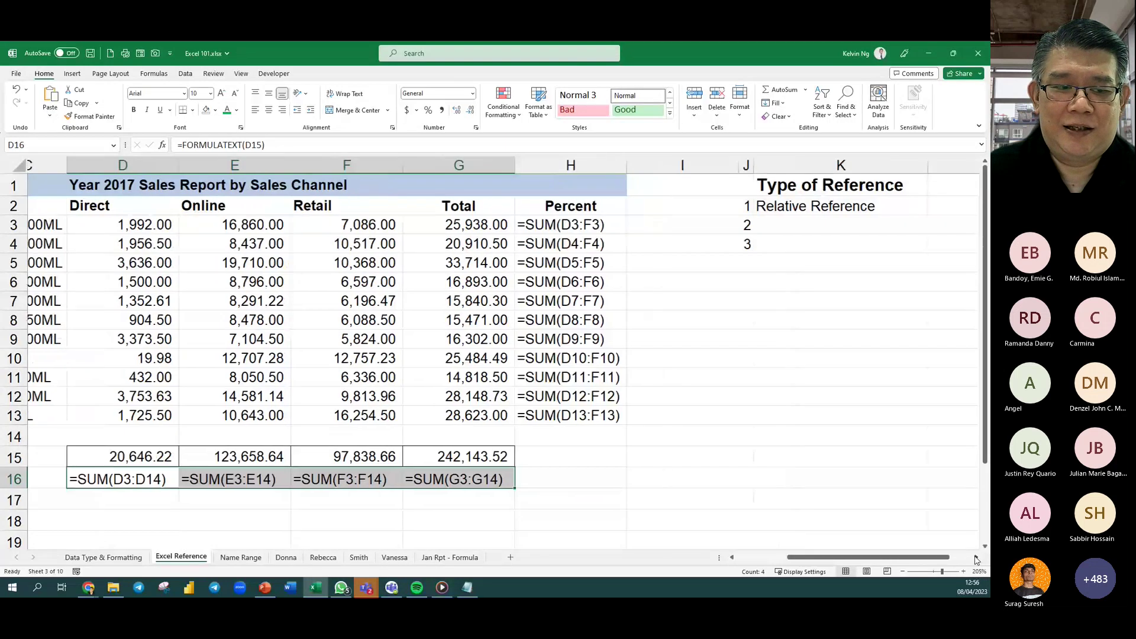
{"action": "left_click", "coordinate": [977, 557]}
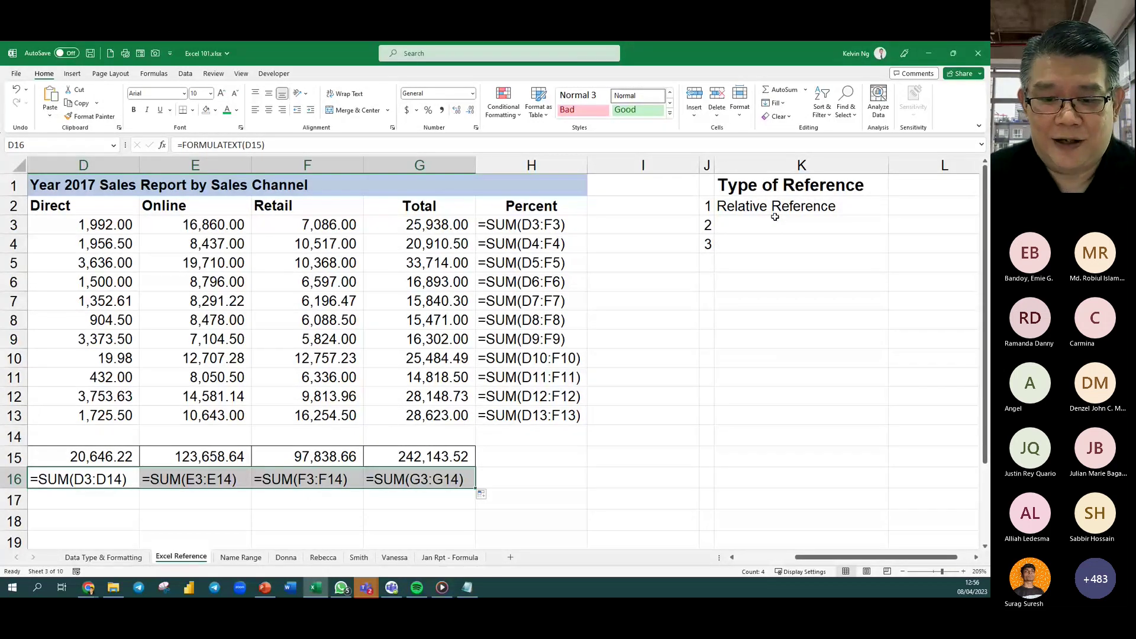
{"action": "left_click_drag", "start_coordinate": [651, 500], "coordinate": [426, 217]}
{"action": "key", "text": "Delete"}
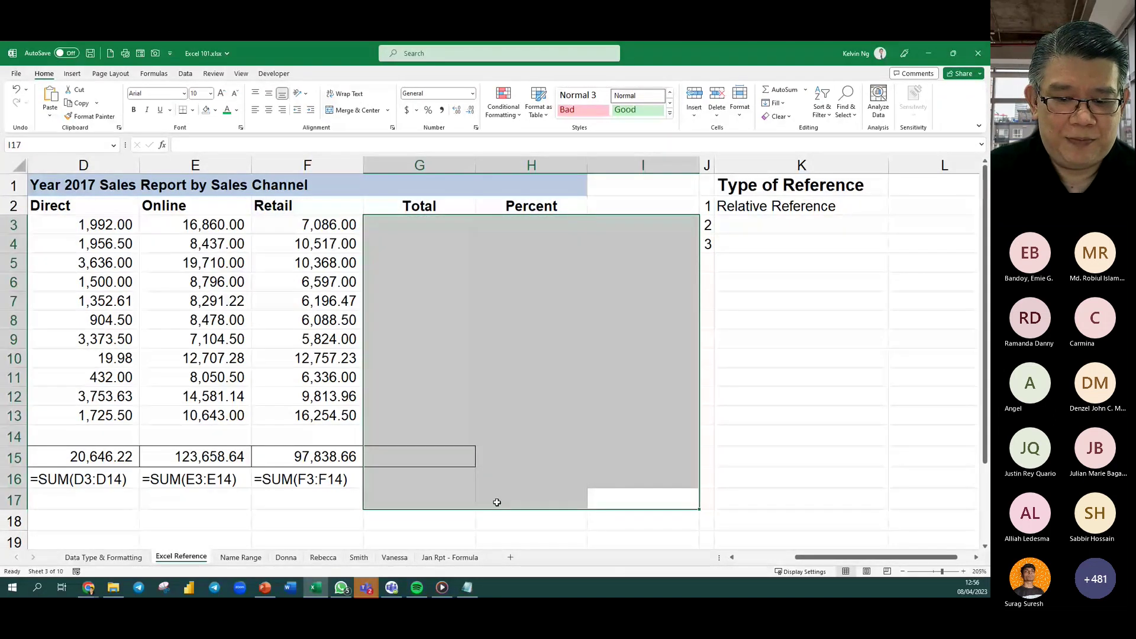
{"action": "left_click", "coordinate": [500, 497]}
{"action": "left_click_drag", "start_coordinate": [500, 497], "coordinate": [183, 460]}
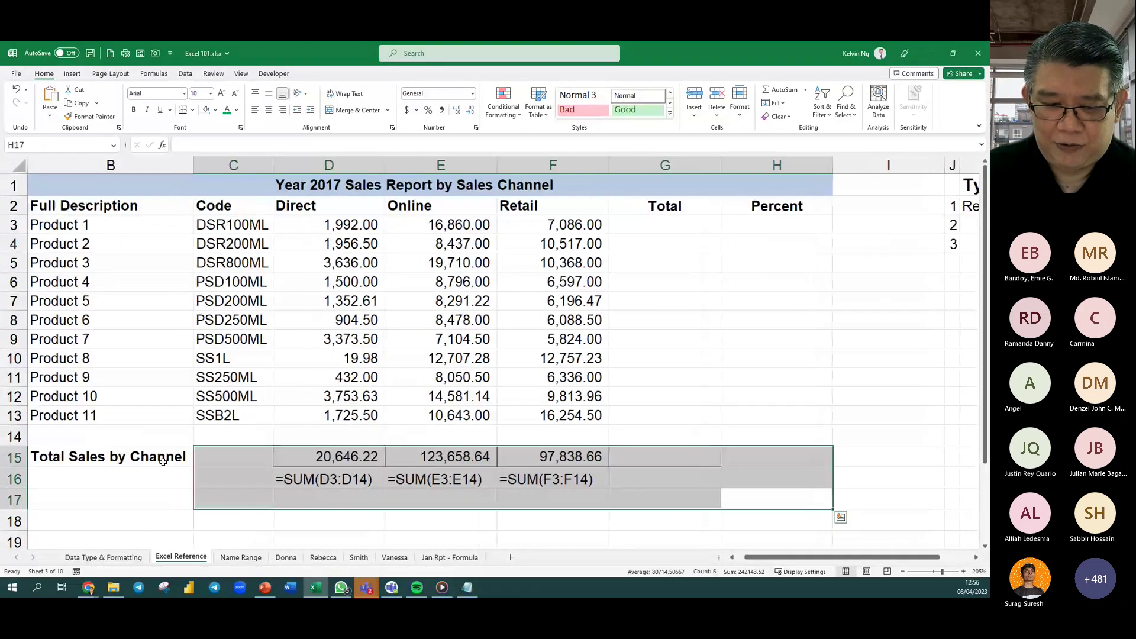
{"action": "type", "text": "*"}
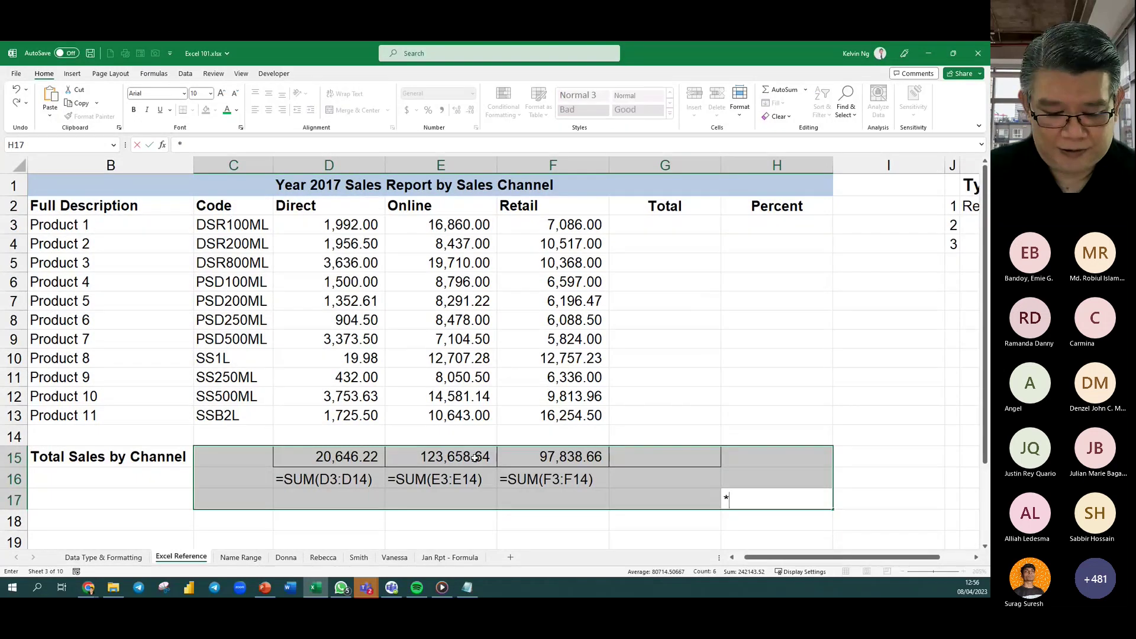
{"action": "key", "text": "Escape"}
{"action": "key", "text": "Delete"}
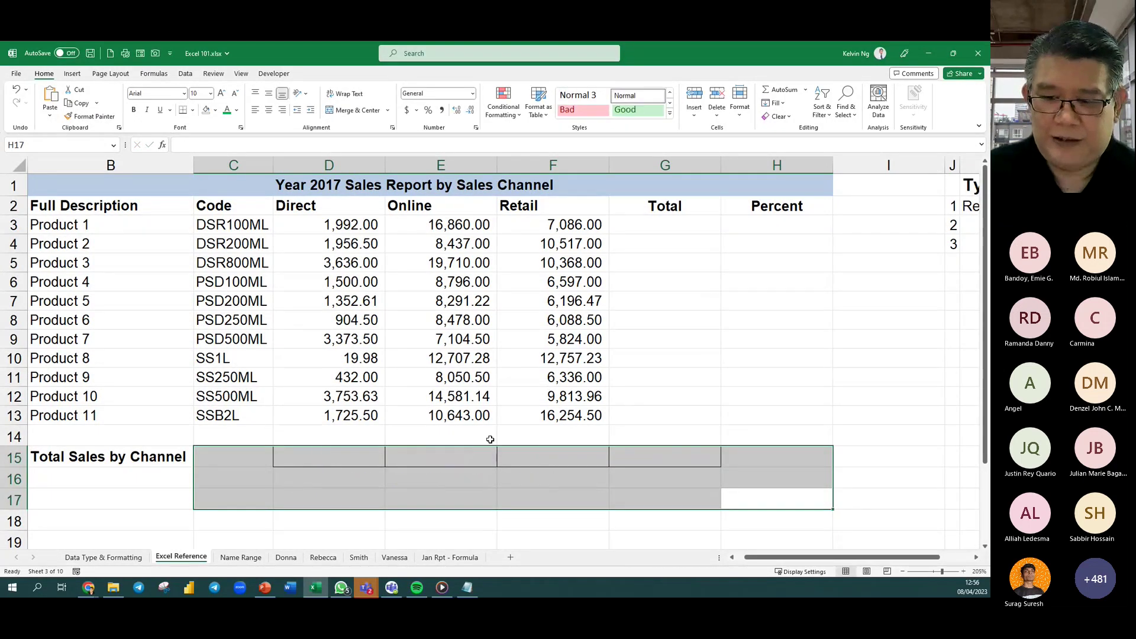
Try totalling D3:G15 by product and by channel with a single AutoSum, and undo it.
{"action": "left_click", "coordinate": [572, 359]}
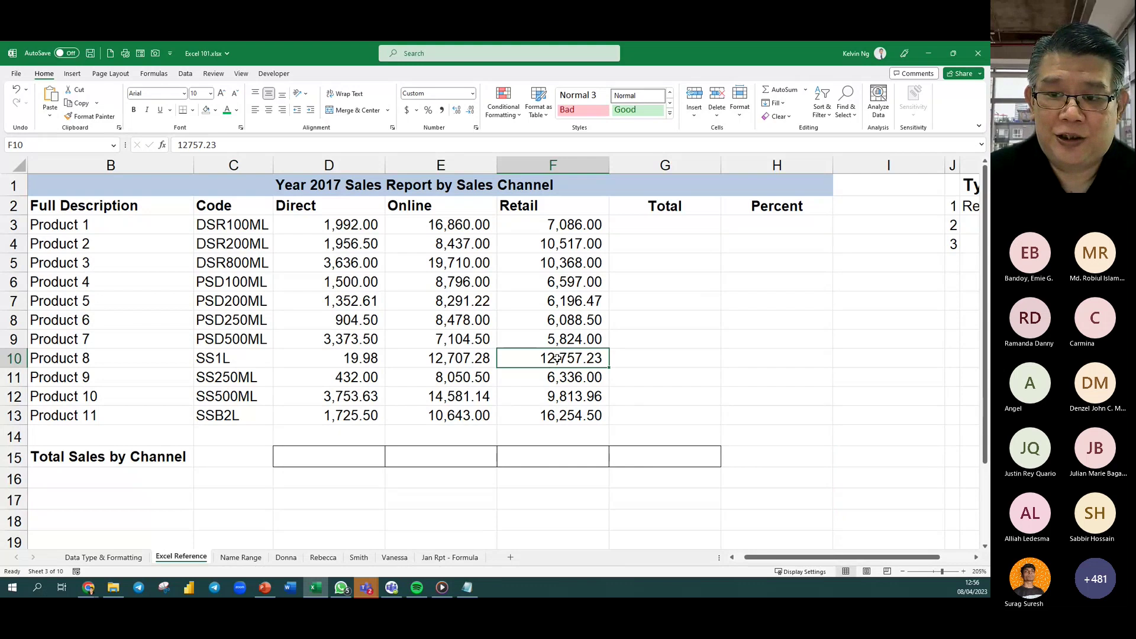
{"action": "left_click", "coordinate": [691, 230]}
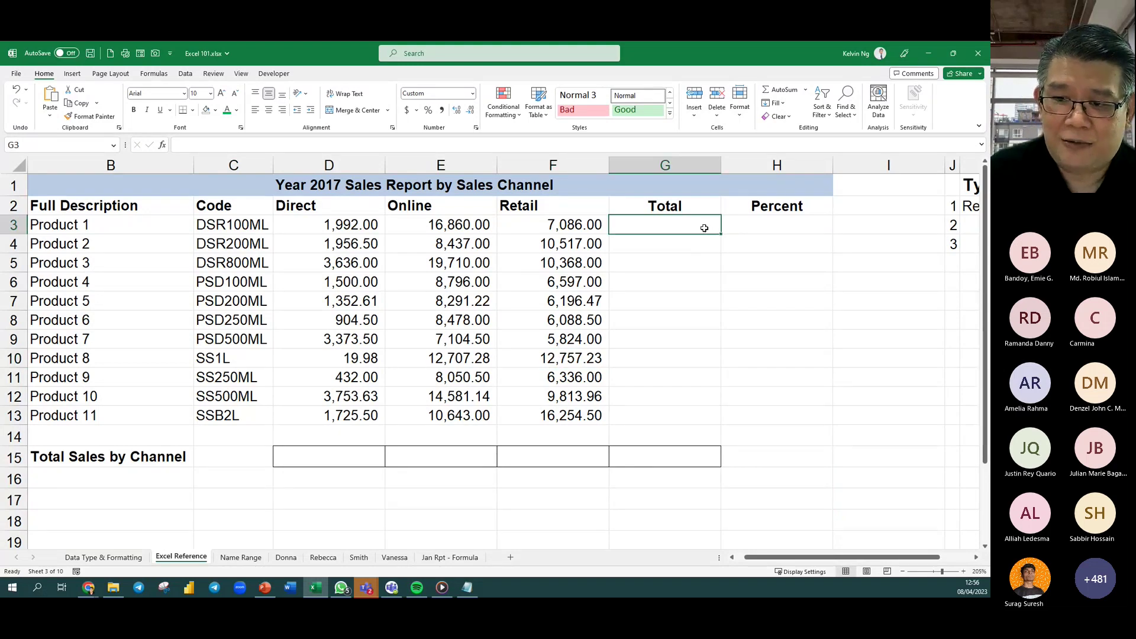
{"action": "left_click", "coordinate": [312, 461]}
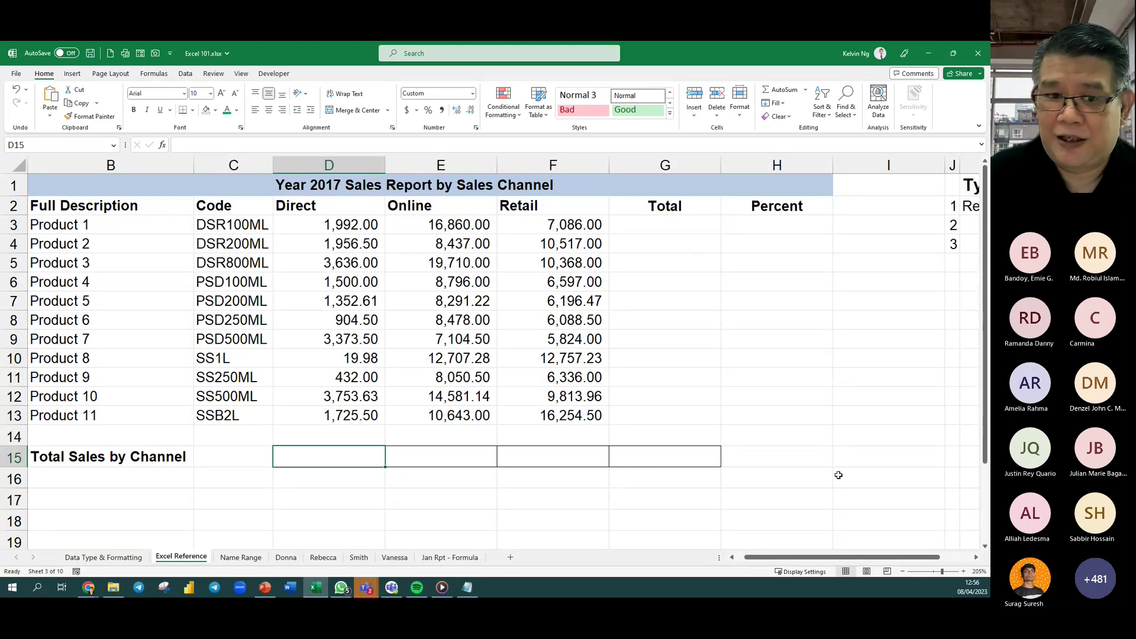
{"action": "left_click_drag", "start_coordinate": [354, 225], "coordinate": [651, 460]}
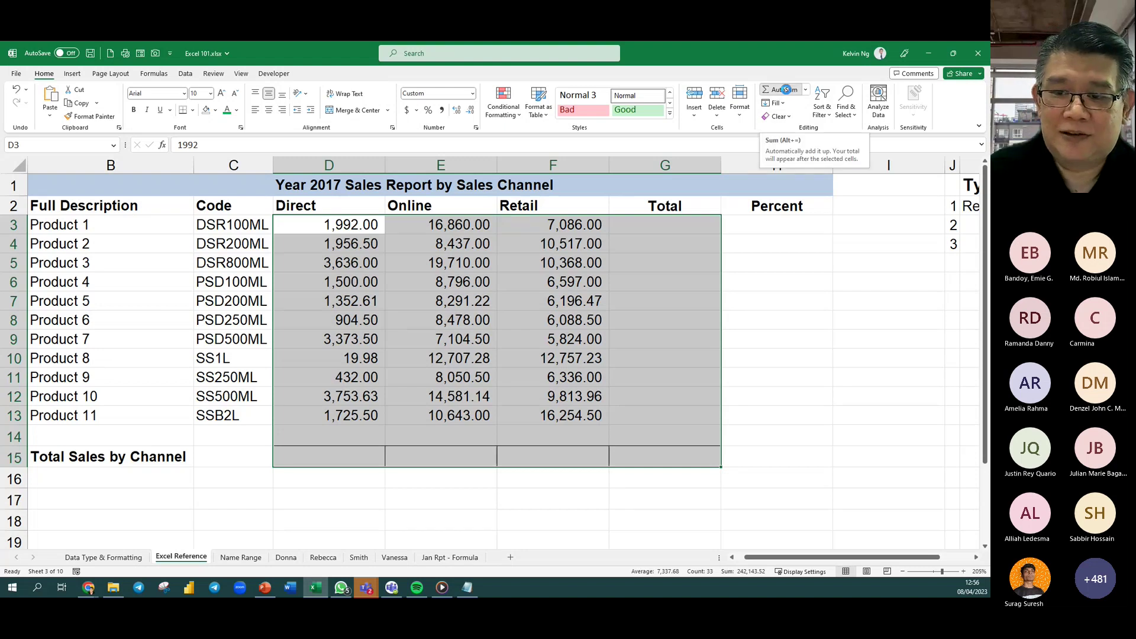
{"action": "left_click", "coordinate": [782, 90]}
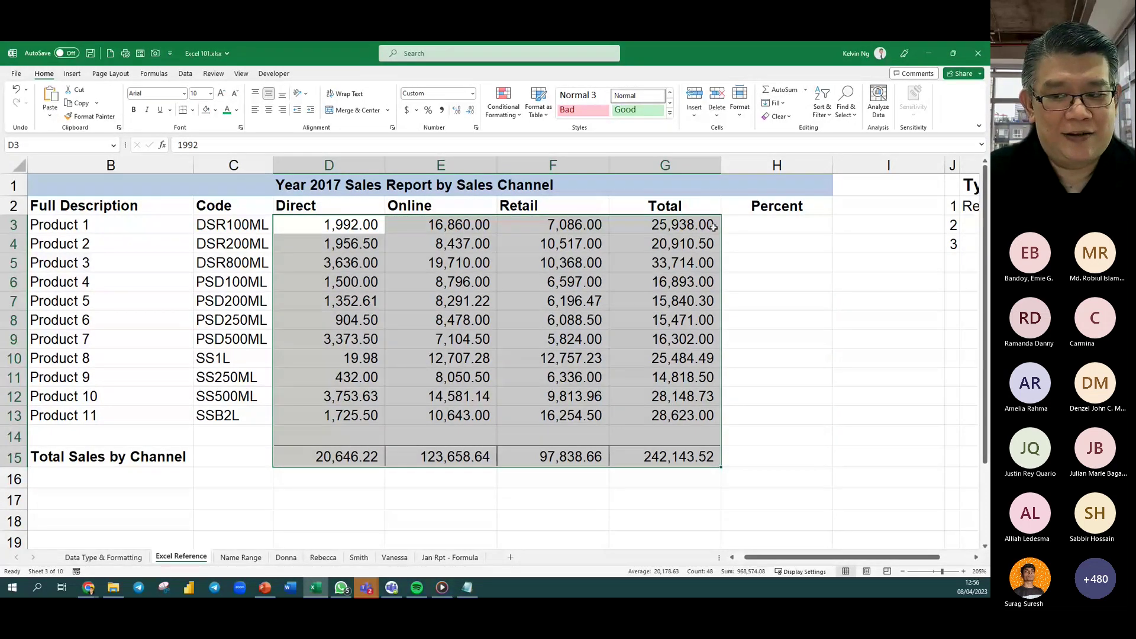
{"action": "key", "text": "ctrl+z"}
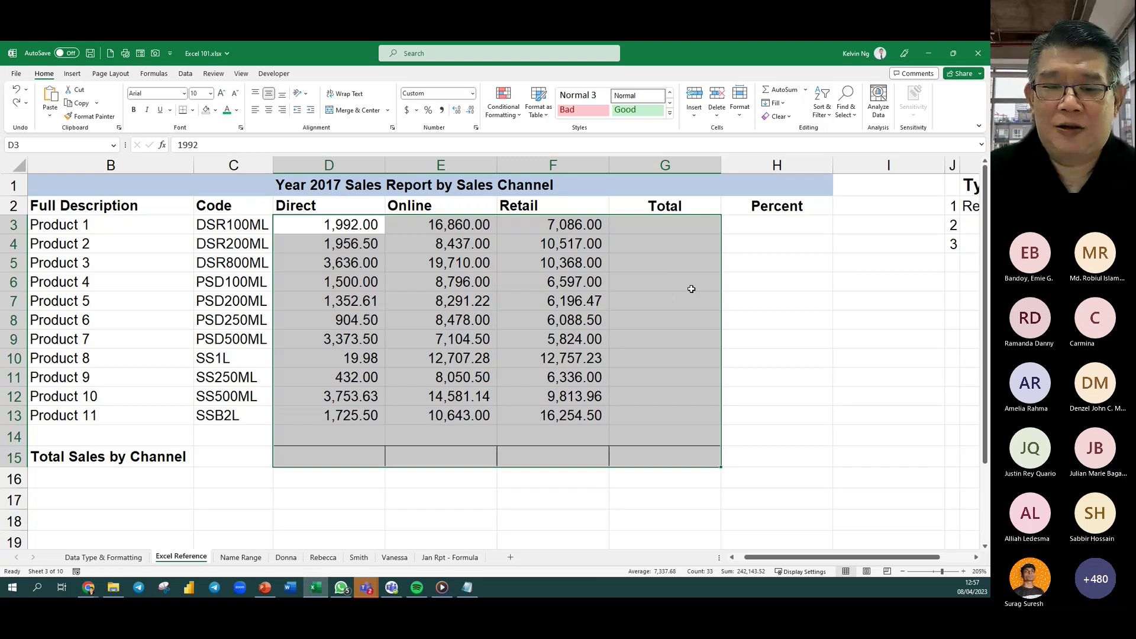
Try AutoSum on the oversized range D3:I18 and remove the resulting totals.
{"action": "left_click_drag", "start_coordinate": [691, 289], "coordinate": [894, 515]}
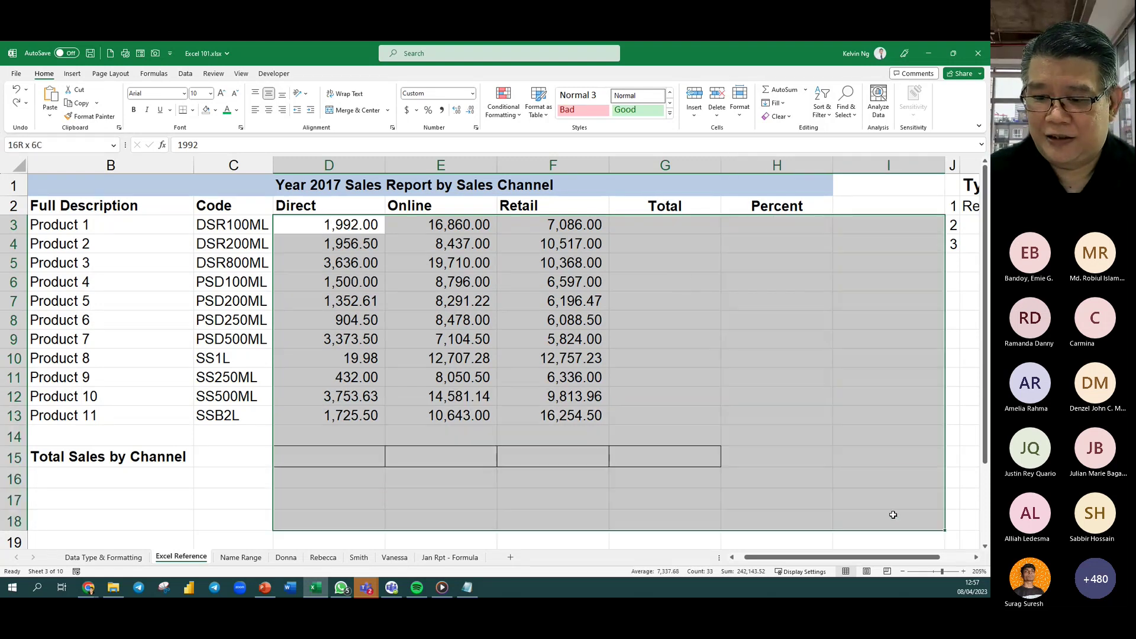
{"action": "left_click", "coordinate": [784, 90]}
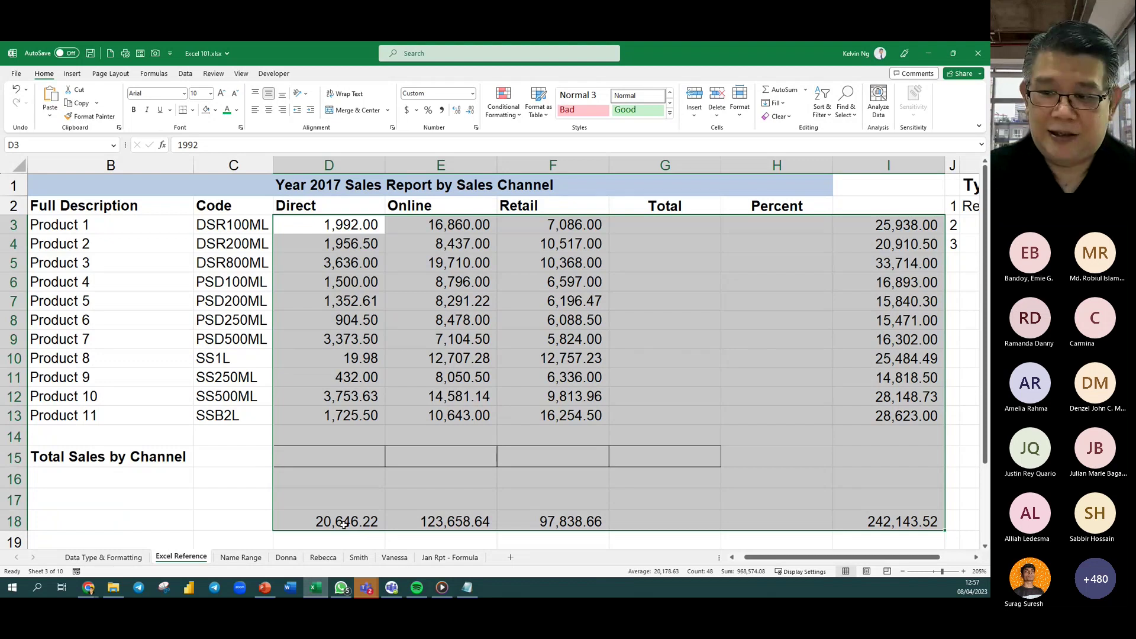
{"action": "key", "text": "Delete"}
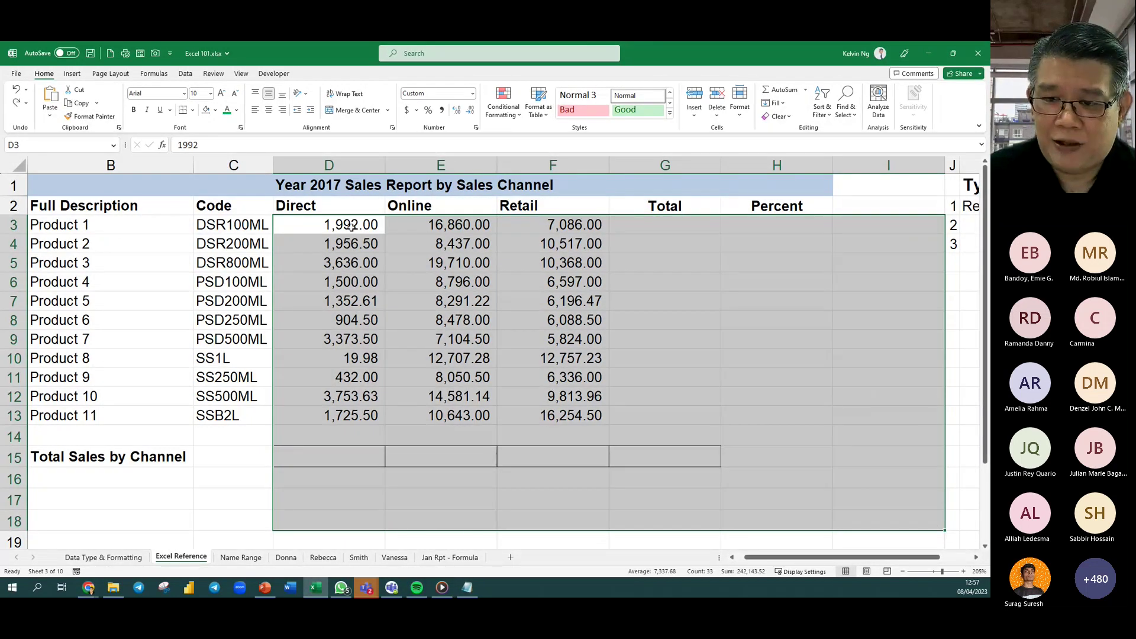
Fill the product totals in column G and channel totals in row 15 by applying AutoSum to D3:G15.
{"action": "left_click_drag", "start_coordinate": [704, 227], "coordinate": [704, 437]}
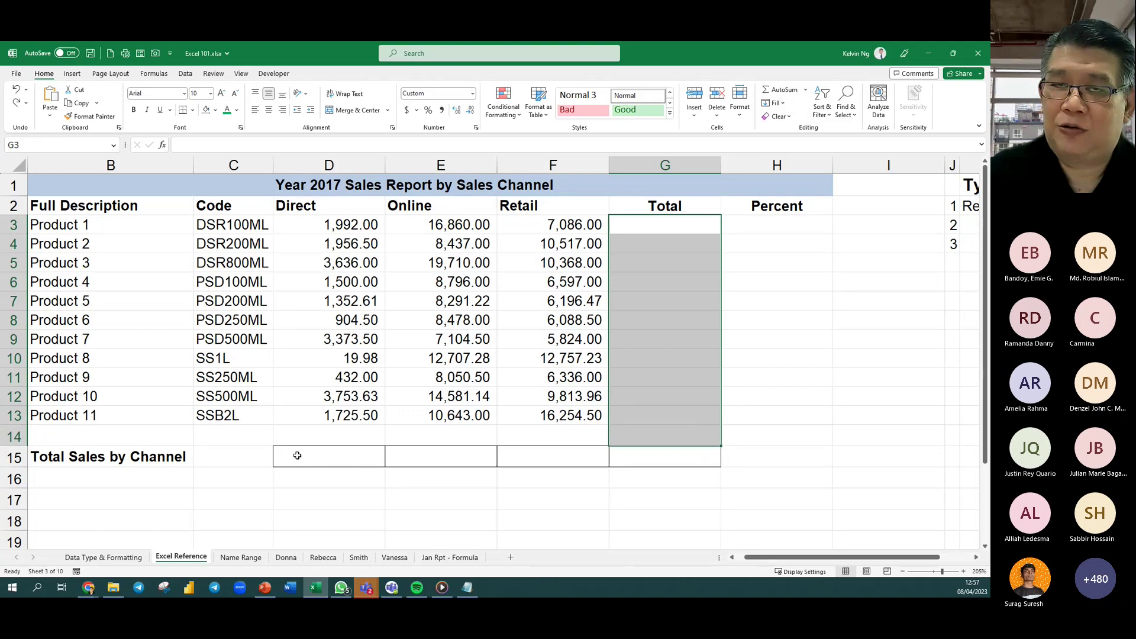
{"action": "left_click_drag", "start_coordinate": [298, 456], "coordinate": [666, 457]}
{"action": "left_click_drag", "start_coordinate": [346, 223], "coordinate": [657, 456]}
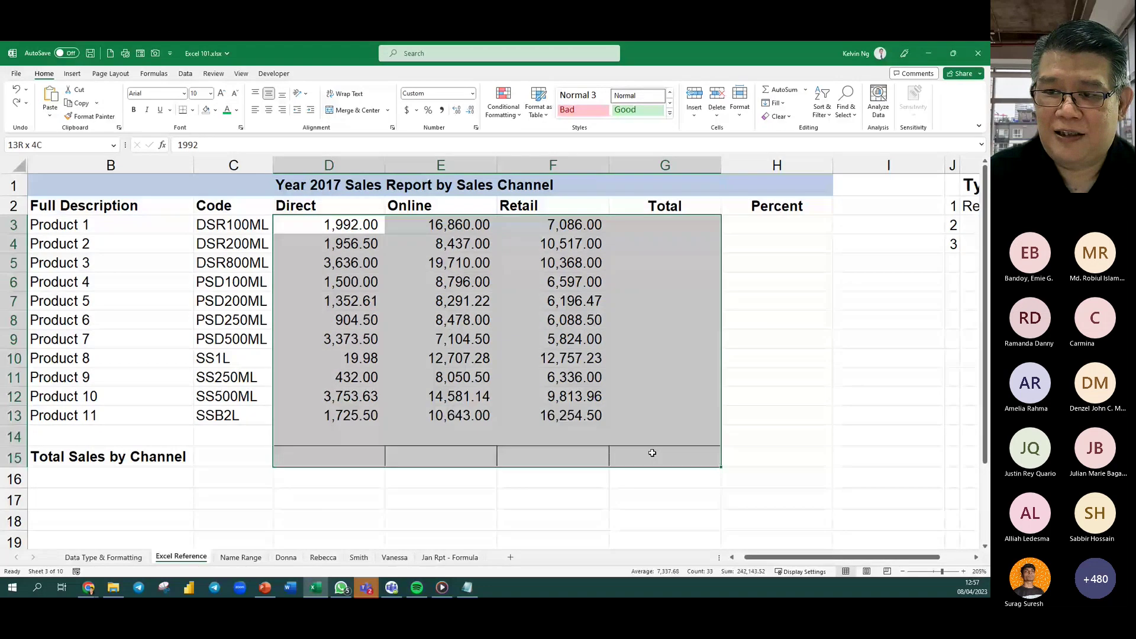
{"action": "left_click", "coordinate": [781, 89]}
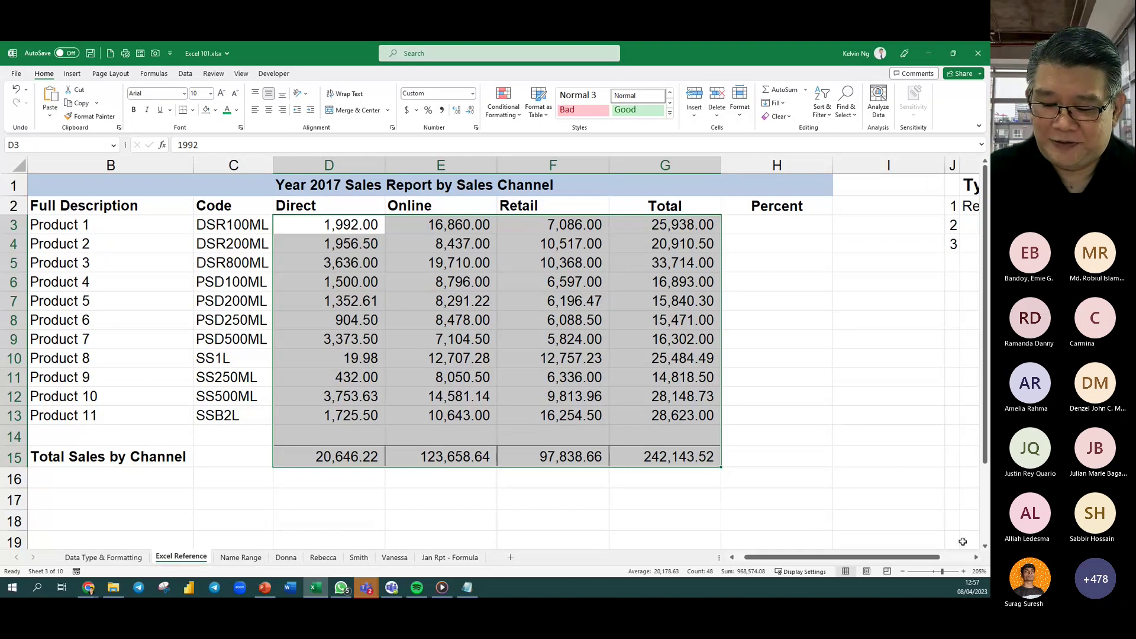
Review the Relative Reference entry in K2 and mark H3's Percentage number format with a red arrow.
{"action": "left_click", "coordinate": [977, 557]}
{"action": "left_click", "coordinate": [976, 557]}
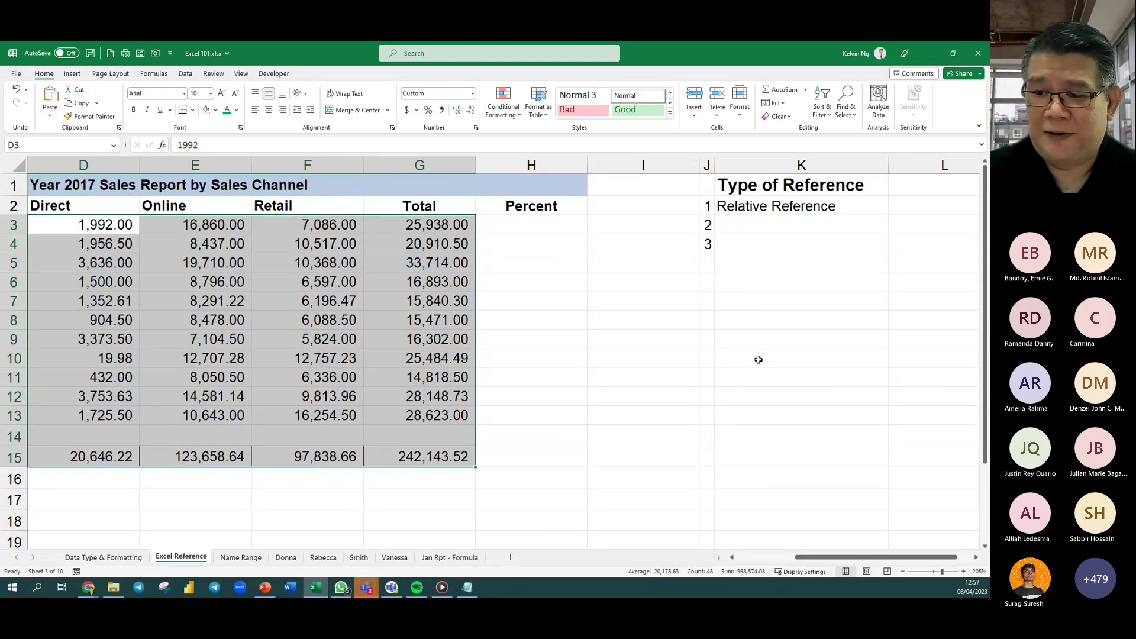
{"action": "left_click", "coordinate": [761, 210]}
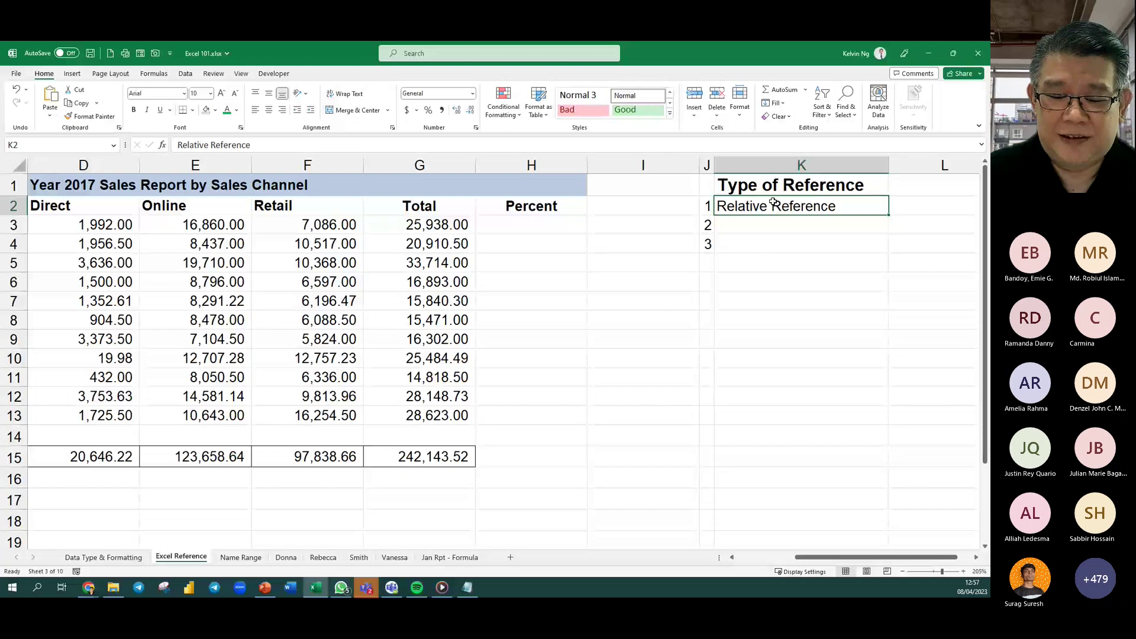
{"action": "left_click", "coordinate": [537, 226]}
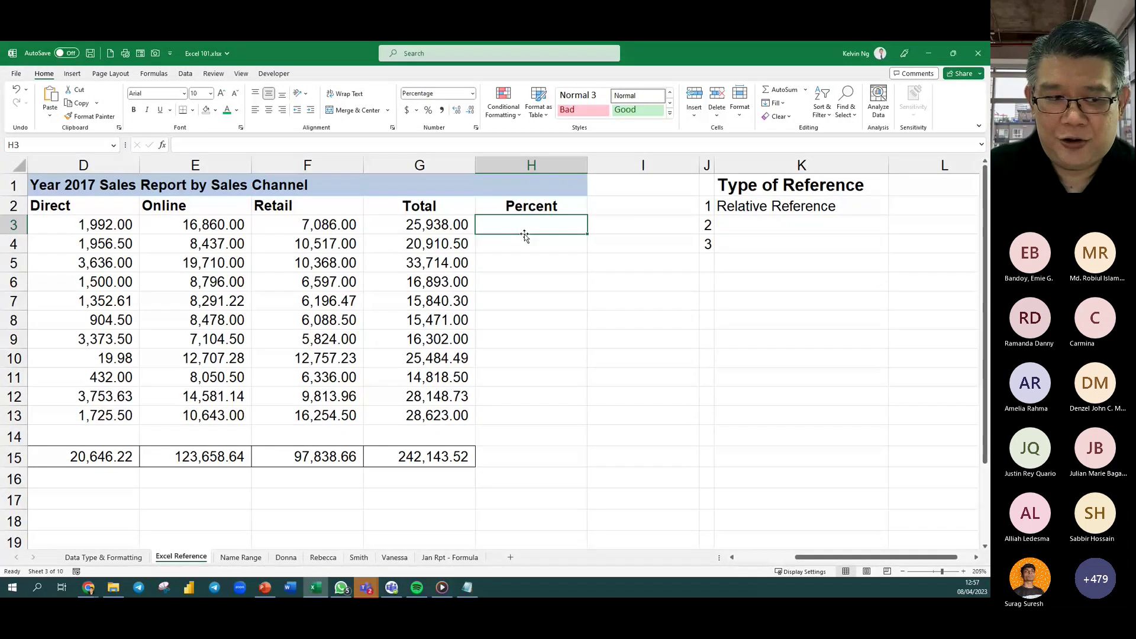
{"action": "left_click", "coordinate": [732, 557]}
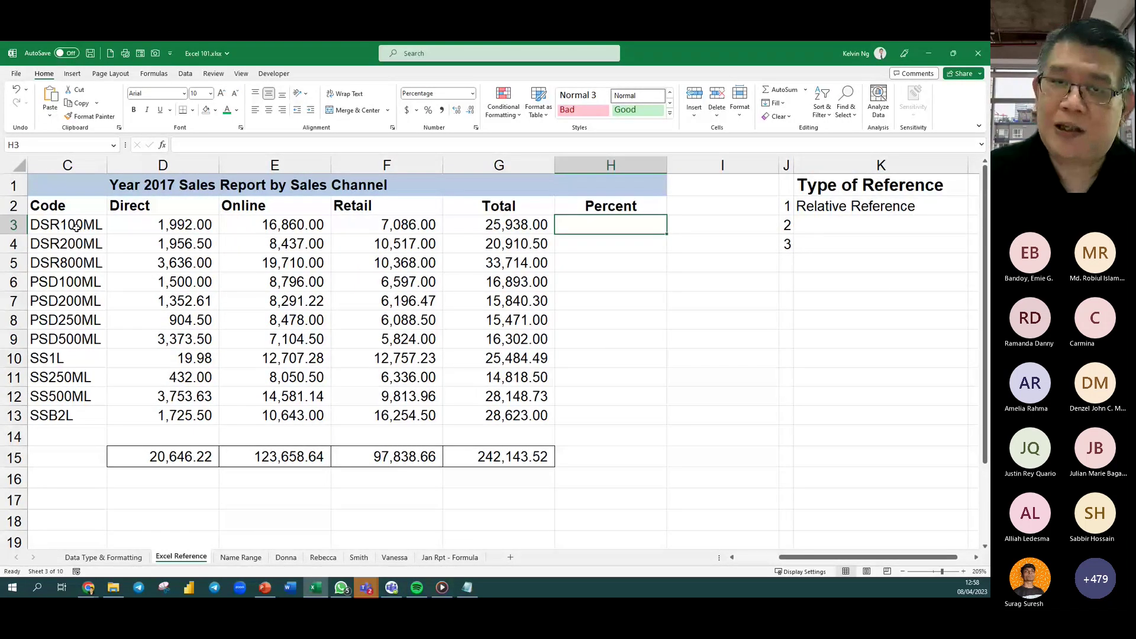
{"action": "left_click", "coordinate": [482, 225]}
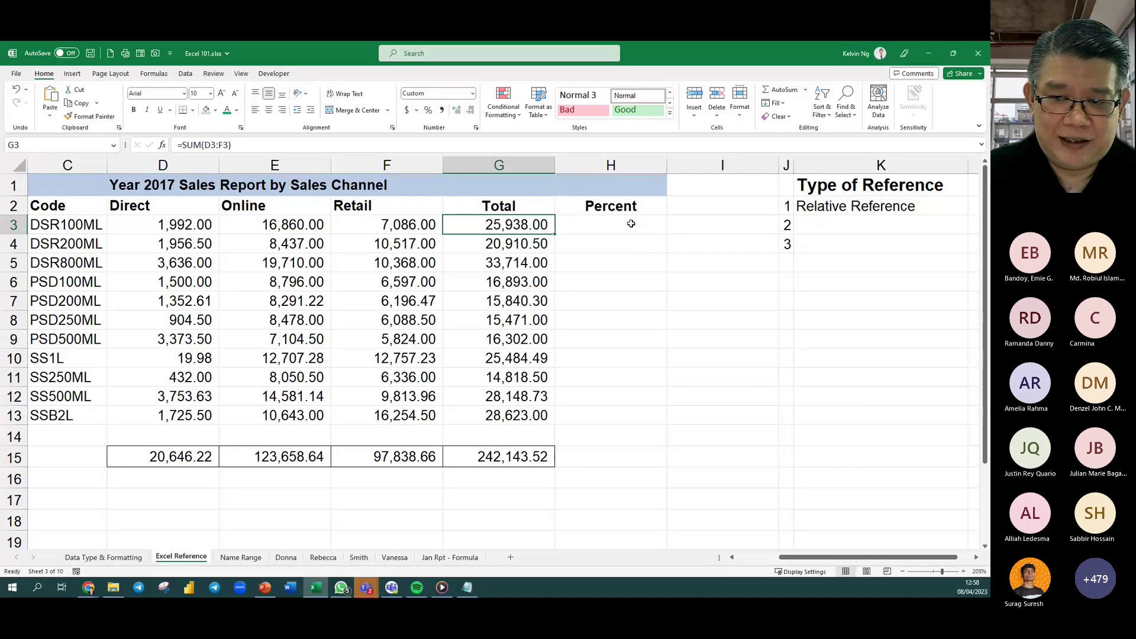
{"action": "left_click", "coordinate": [631, 224]}
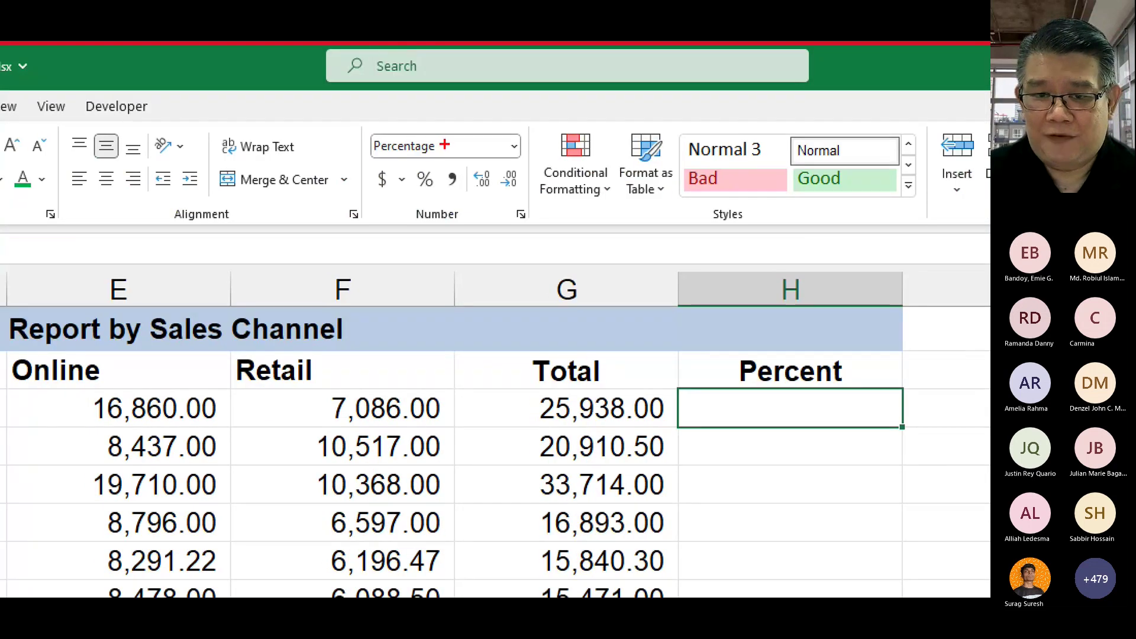
{"action": "left_click_drag", "start_coordinate": [445, 144], "coordinate": [483, 126]}
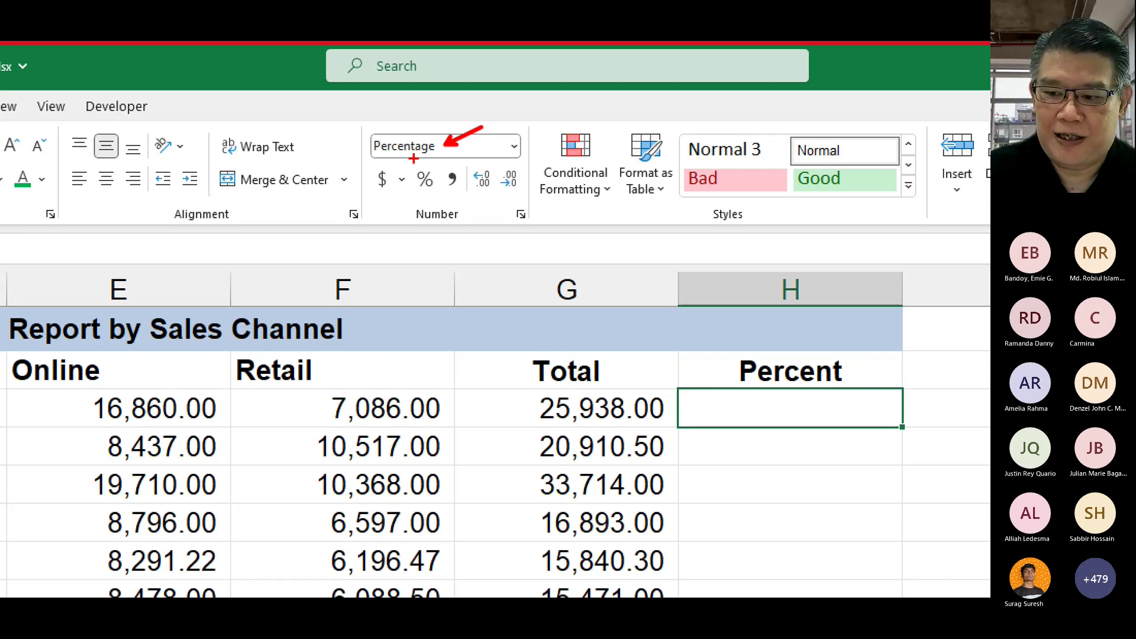
Calculate the first product's share of total sales in H3 with the formula =G3/G15.
{"action": "type", "text": "="}
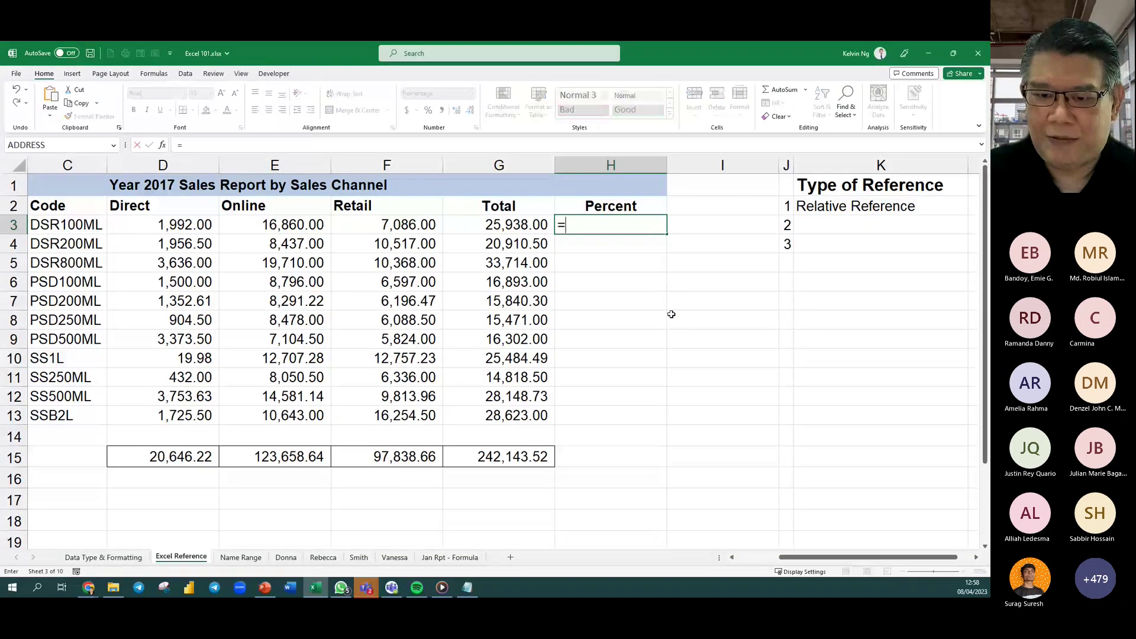
{"action": "left_click", "coordinate": [519, 227]}
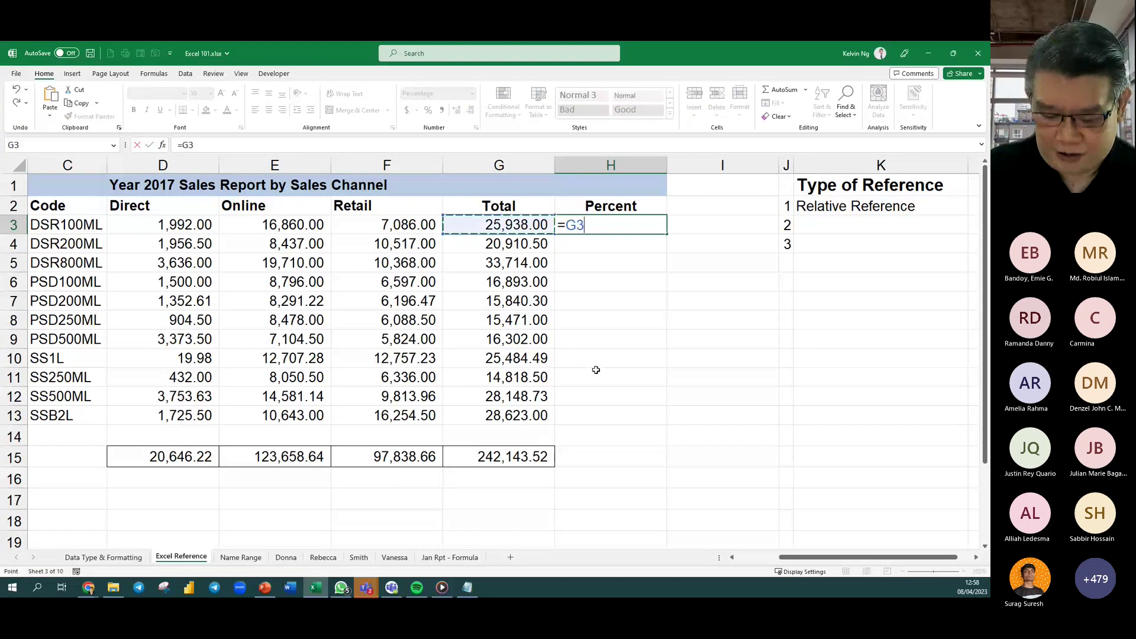
{"action": "type", "text": "/"}
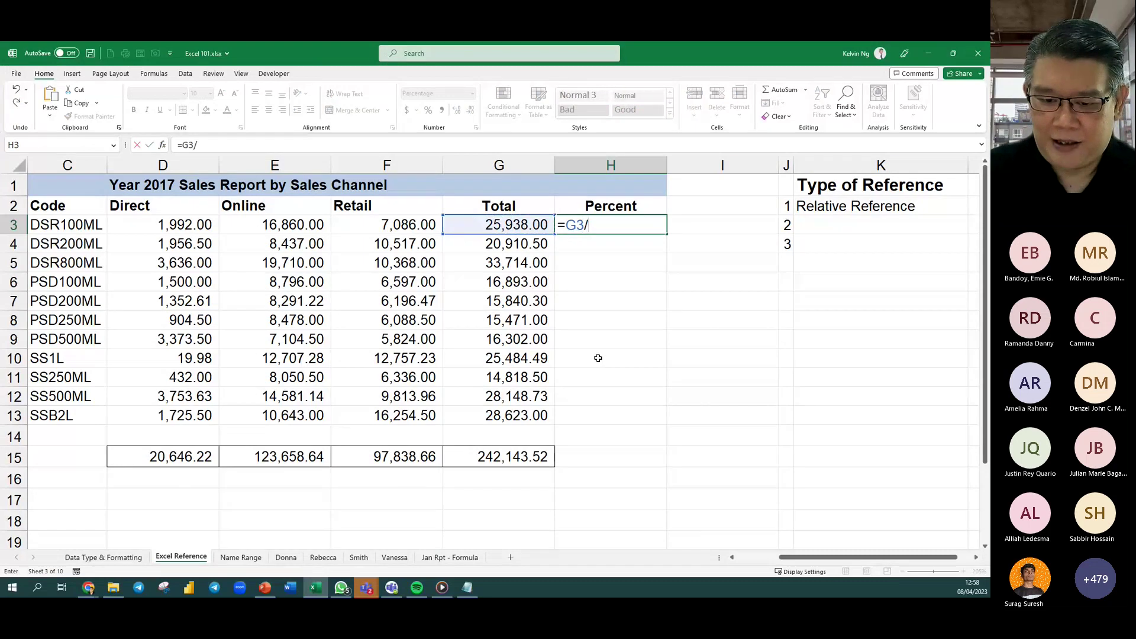
{"action": "left_click", "coordinate": [517, 465]}
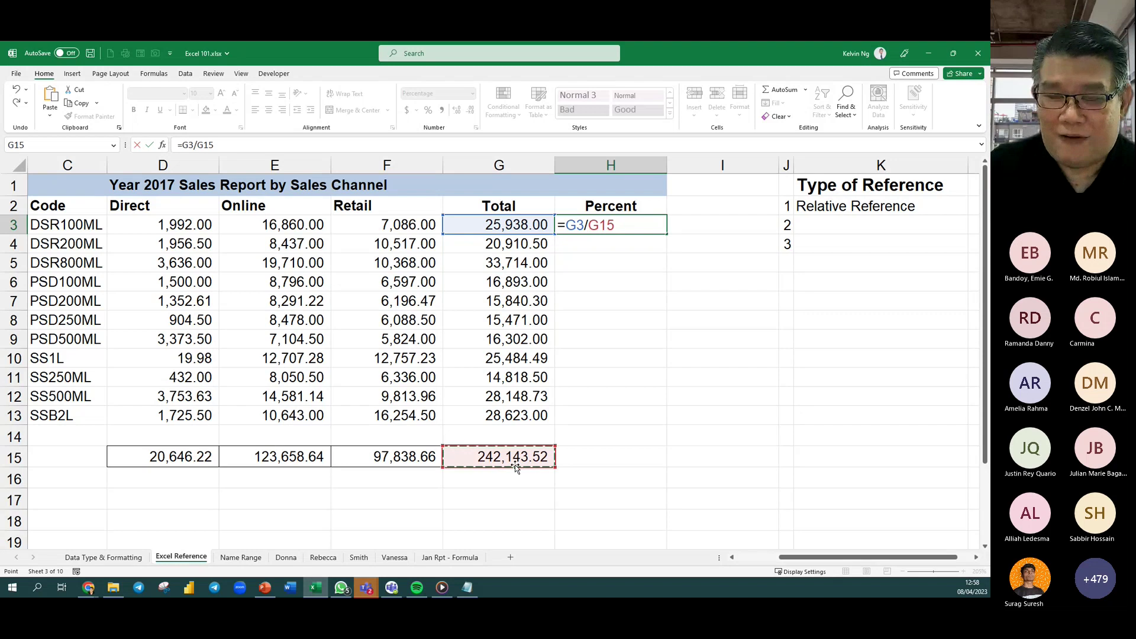
{"action": "key", "text": "Return"}
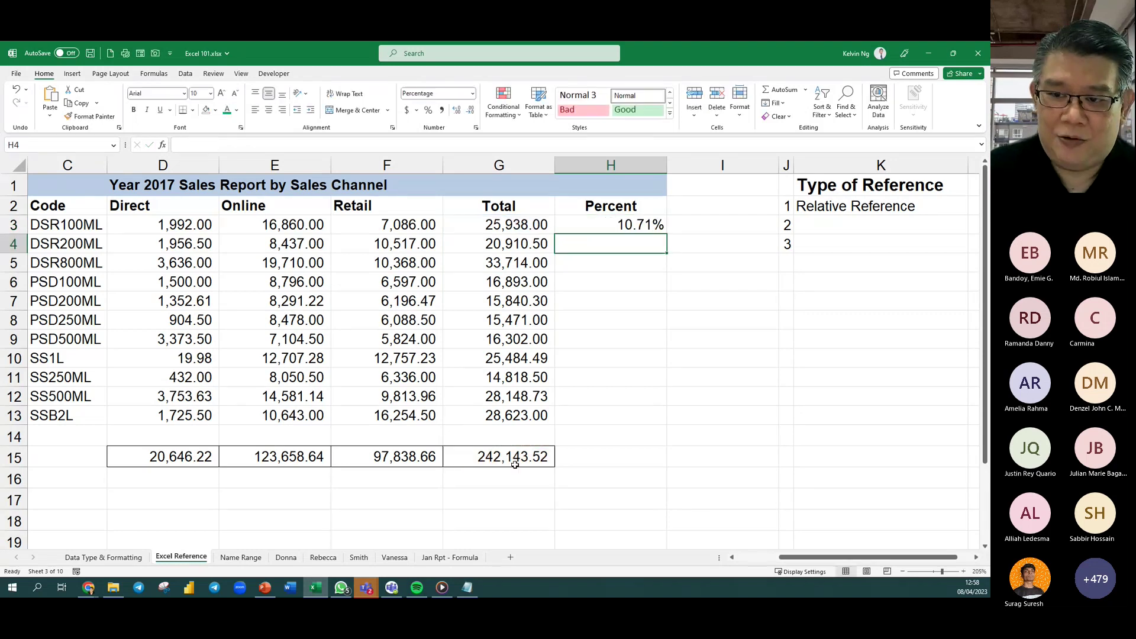
{"action": "left_click", "coordinate": [622, 228]}
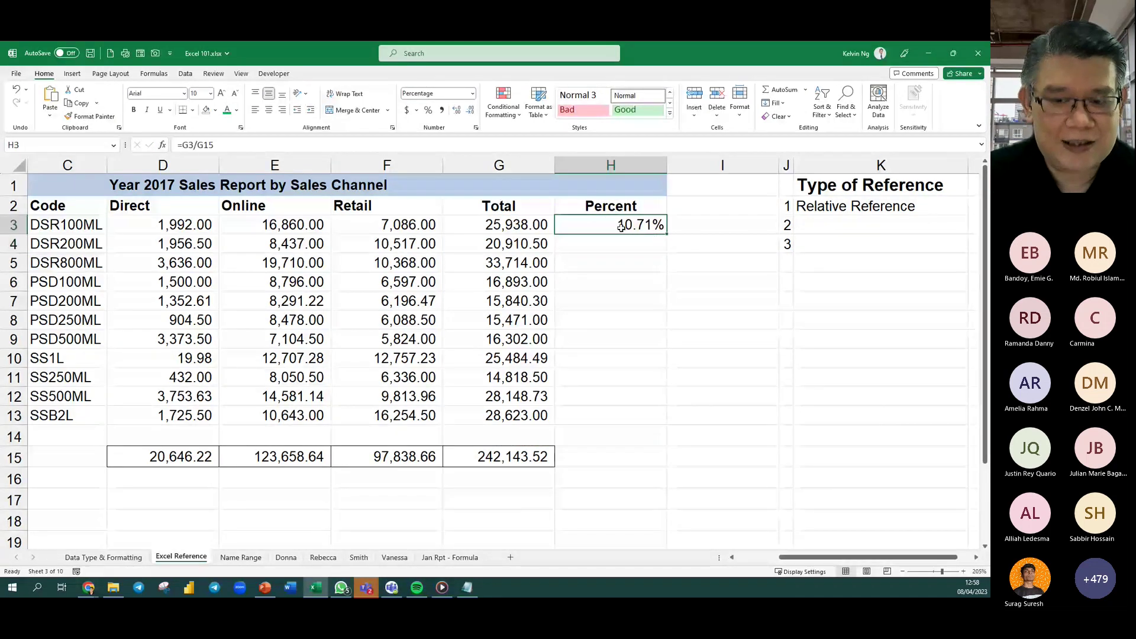
Show the formula of H3 in I3 with FORMULATEXT.
{"action": "left_click", "coordinate": [699, 224]}
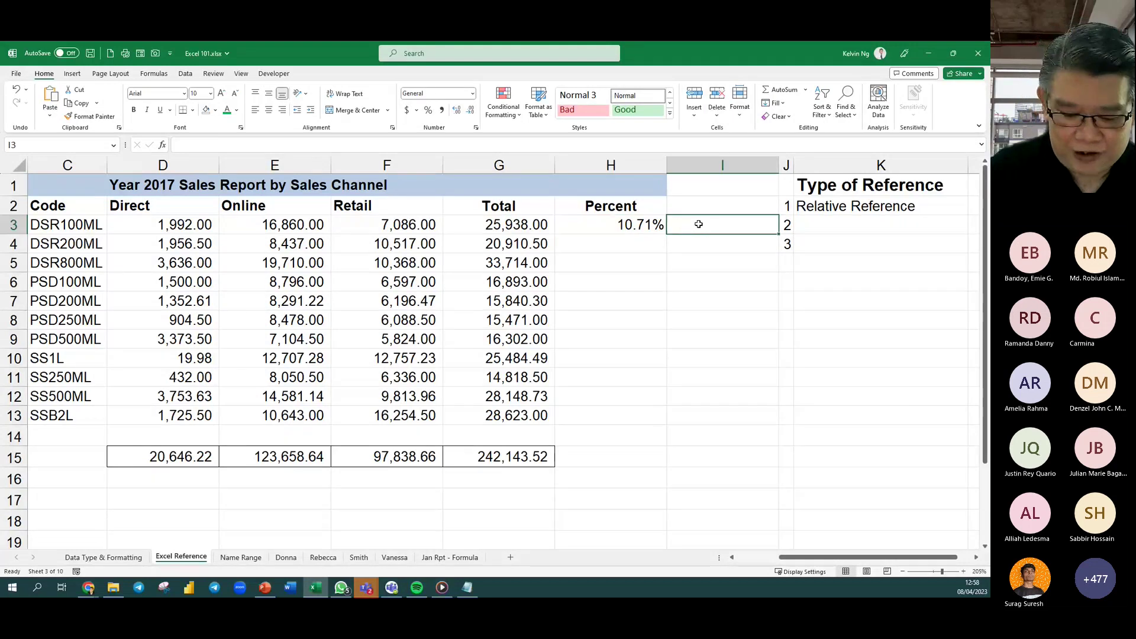
{"action": "type", "text": "=form"}
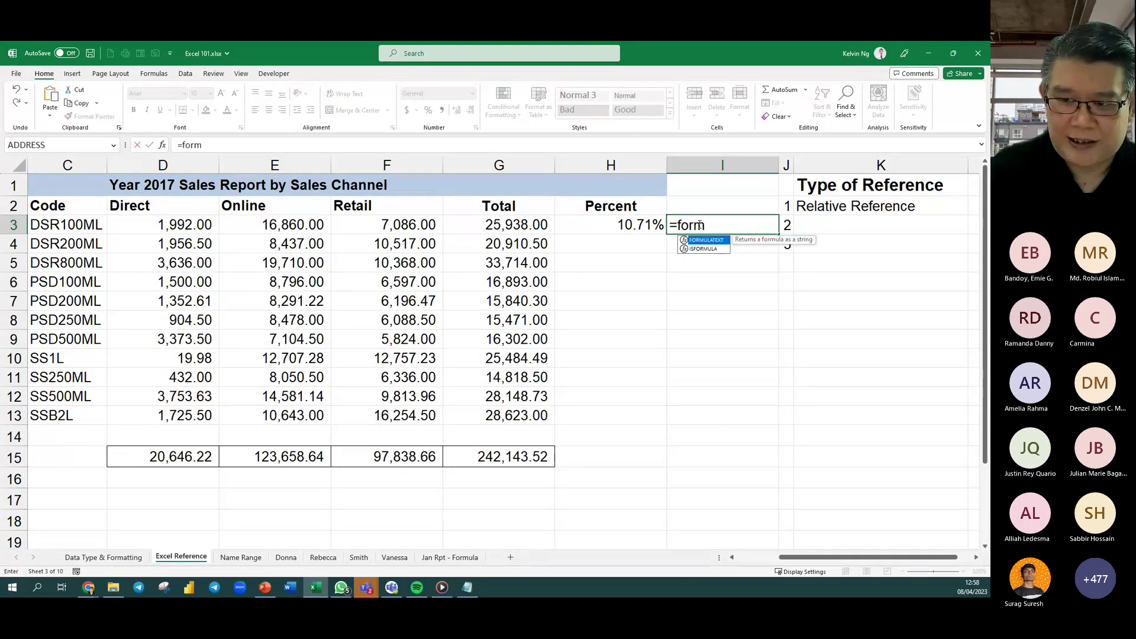
{"action": "key", "text": "Tab"}
{"action": "key", "text": "Left"}
{"action": "key", "text": "Return"}
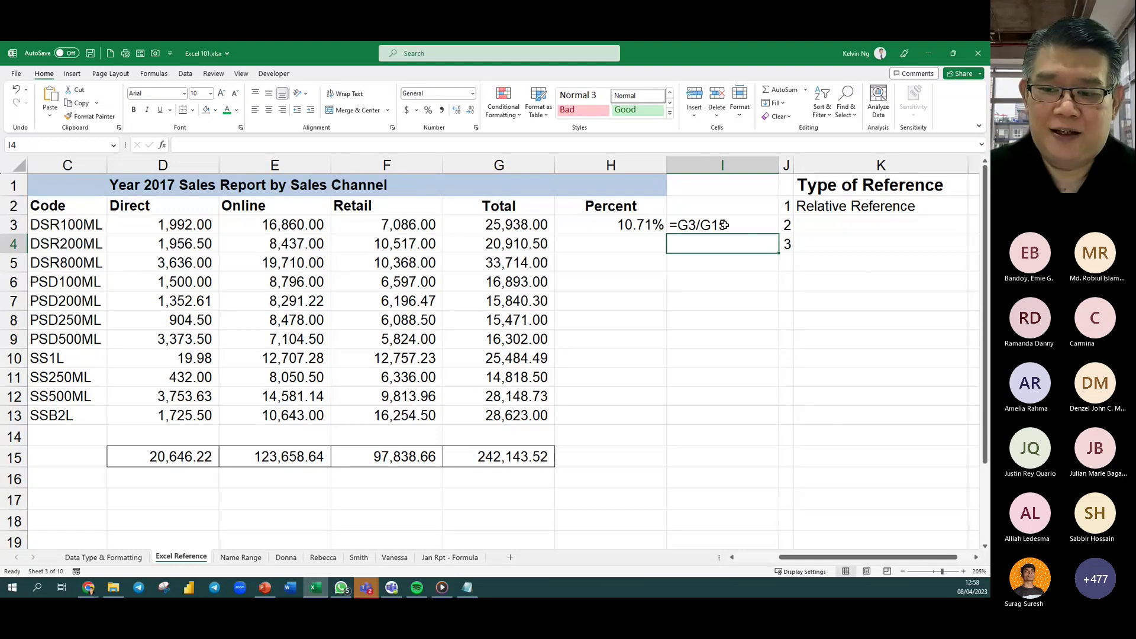
Select the percentage formula cell H3 for copying down the Percent column.
{"action": "left_click", "coordinate": [657, 227]}
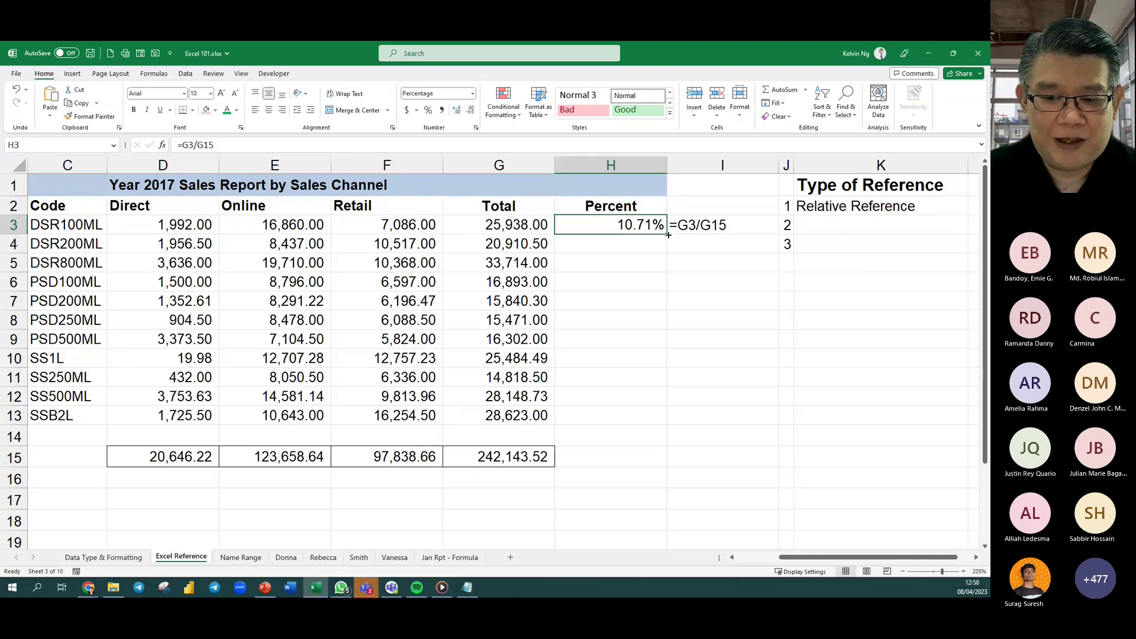
Fill the Percent formula from H3 down to H13 and the formula text from I3 down to I13.
{"action": "left_click_drag", "start_coordinate": [668, 235], "coordinate": [669, 427]}
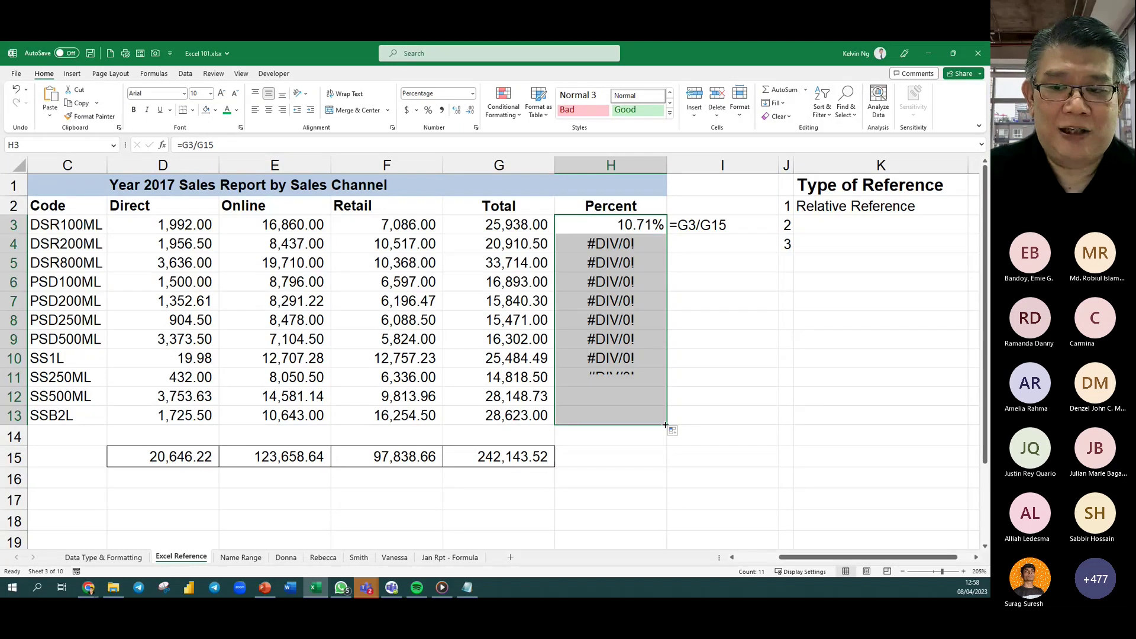
{"action": "left_click", "coordinate": [723, 219]}
{"action": "left_click_drag", "start_coordinate": [779, 234], "coordinate": [776, 422]}
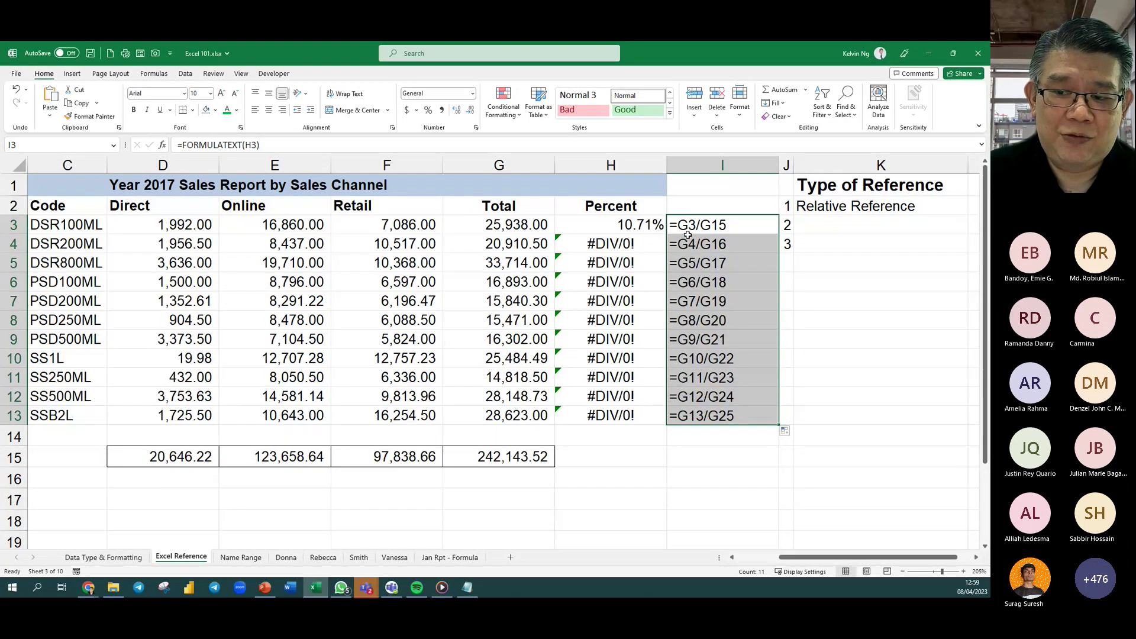
Check which cells the Percent formulas in H4 and H3 reference, and fill the H3 formula down to H13 again.
{"action": "double_click", "coordinate": [626, 244]}
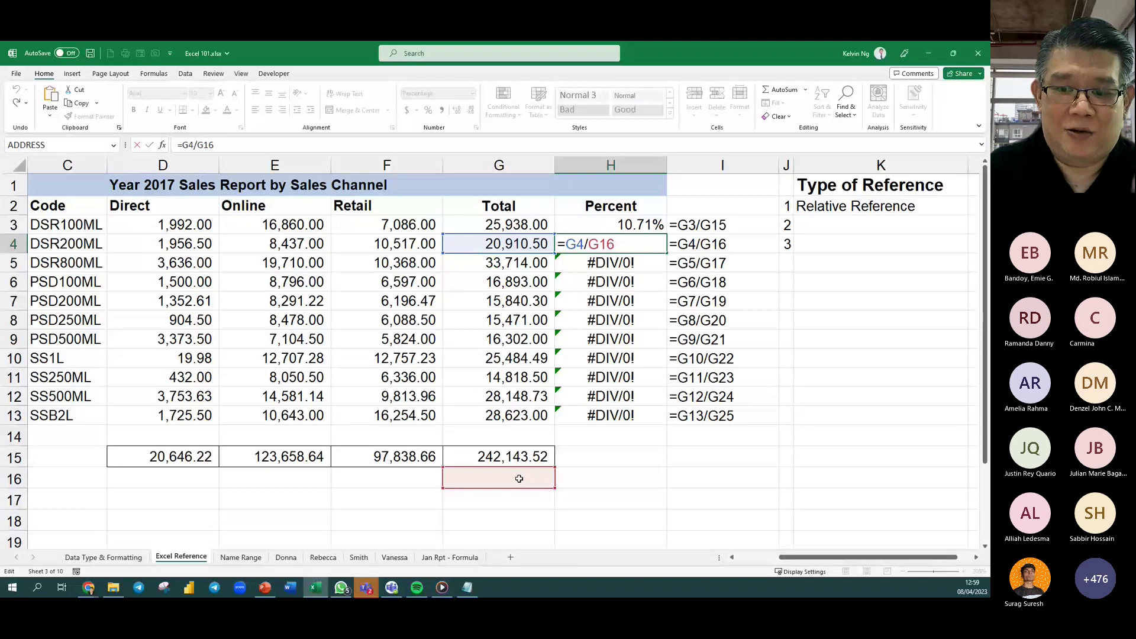
{"action": "key", "text": "Return"}
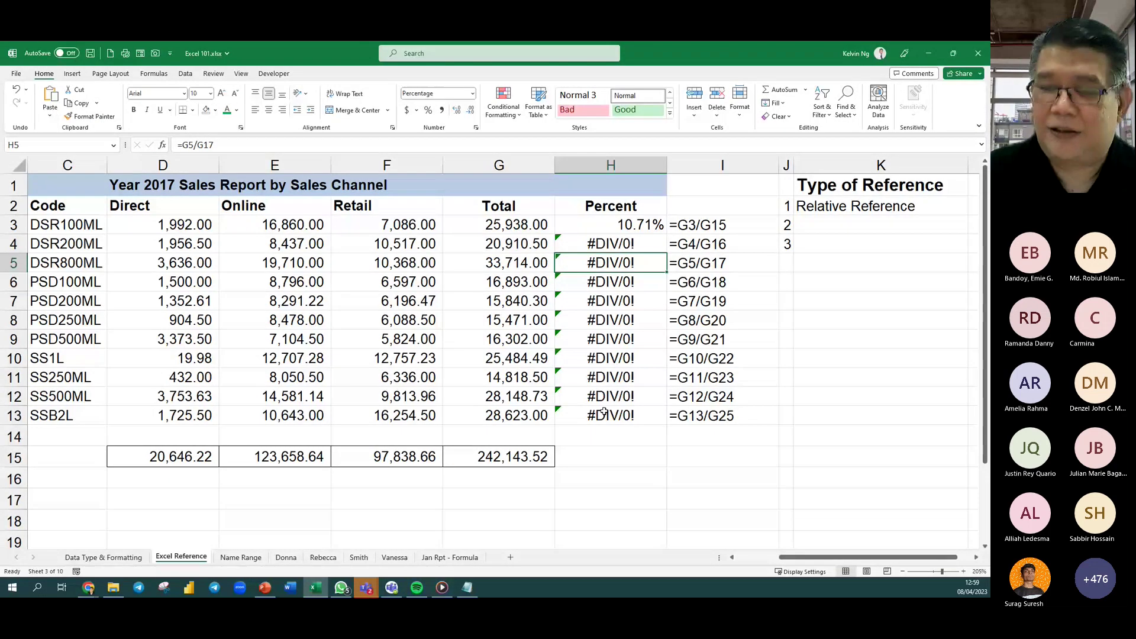
{"action": "left_click", "coordinate": [644, 225]}
{"action": "double_click", "coordinate": [641, 226]}
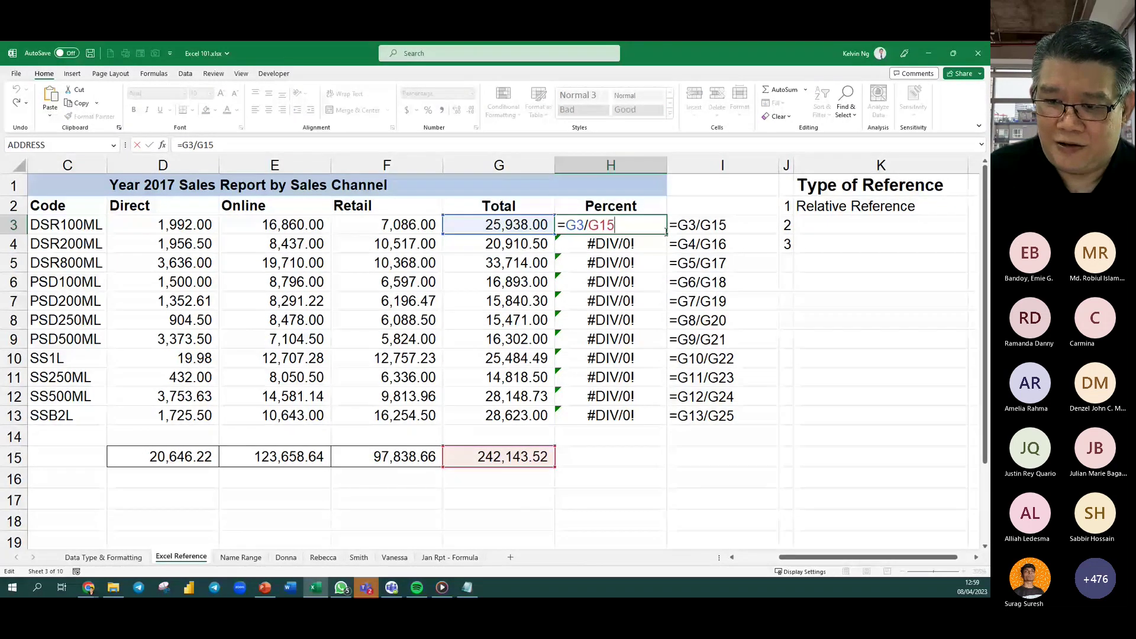
{"action": "key", "text": "ctrl+Return"}
{"action": "left_click_drag", "start_coordinate": [666, 232], "coordinate": [658, 420]}
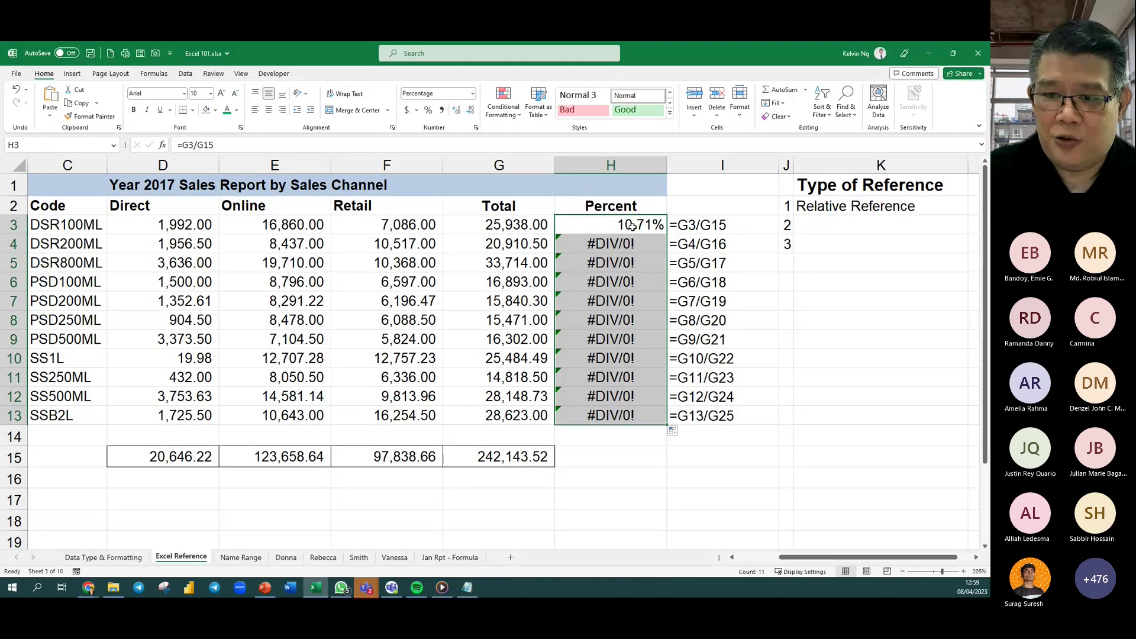
Make the divisor in H3 absolute so the formula reads =G3/$G$15, and fill it down to H13.
{"action": "double_click", "coordinate": [634, 226]}
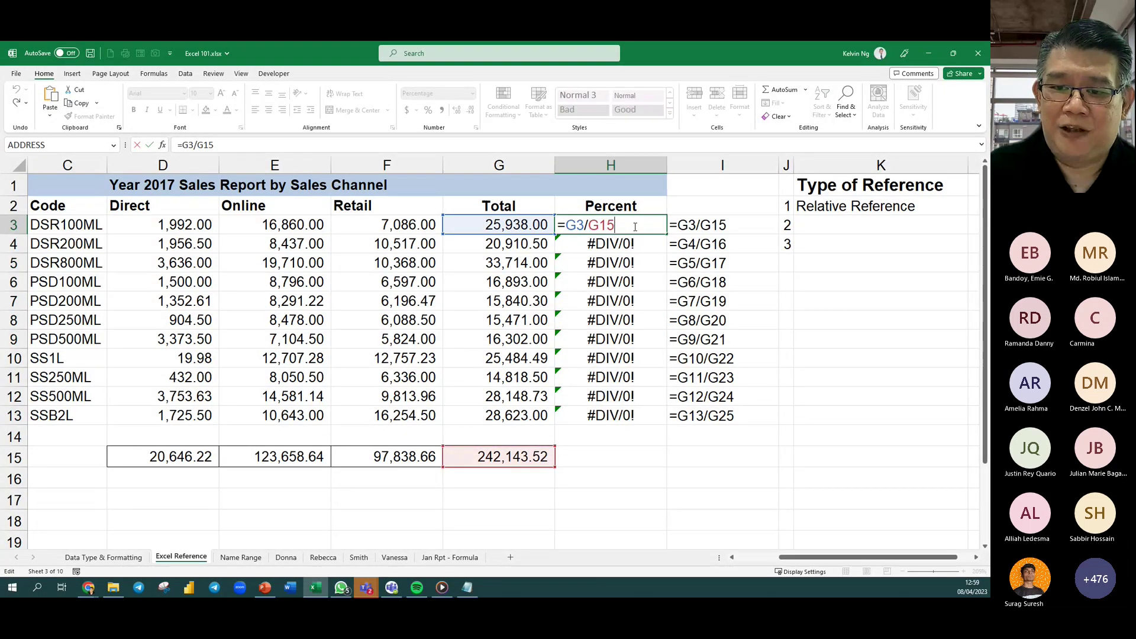
{"action": "left_click_drag", "start_coordinate": [591, 225], "coordinate": [616, 226]}
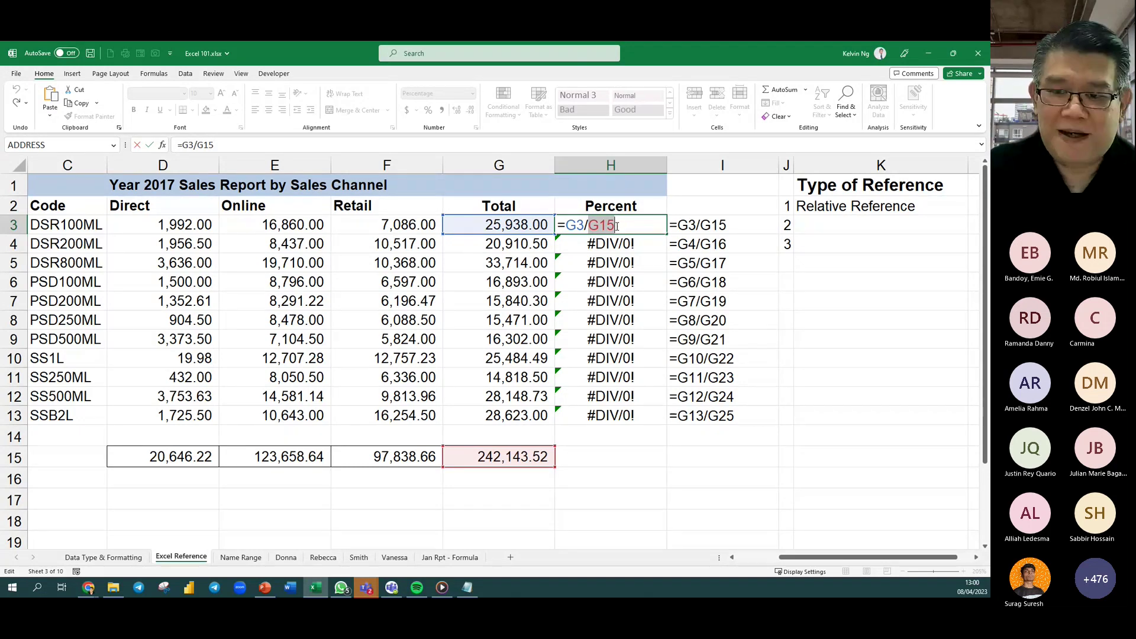
{"action": "key", "text": "F4"}
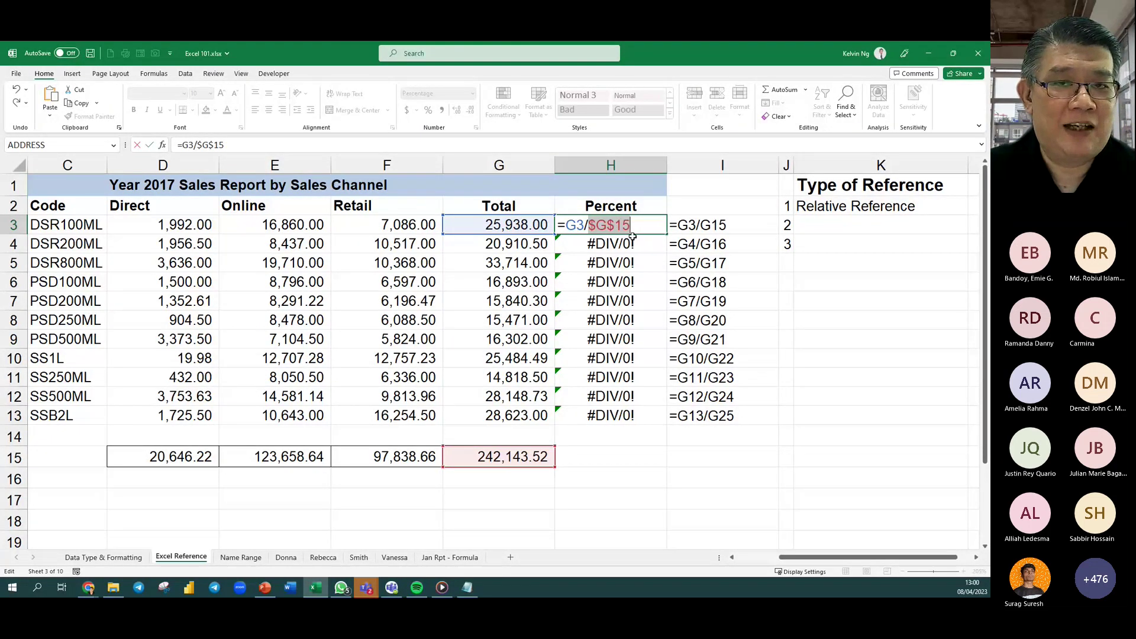
{"action": "key", "text": "Return"}
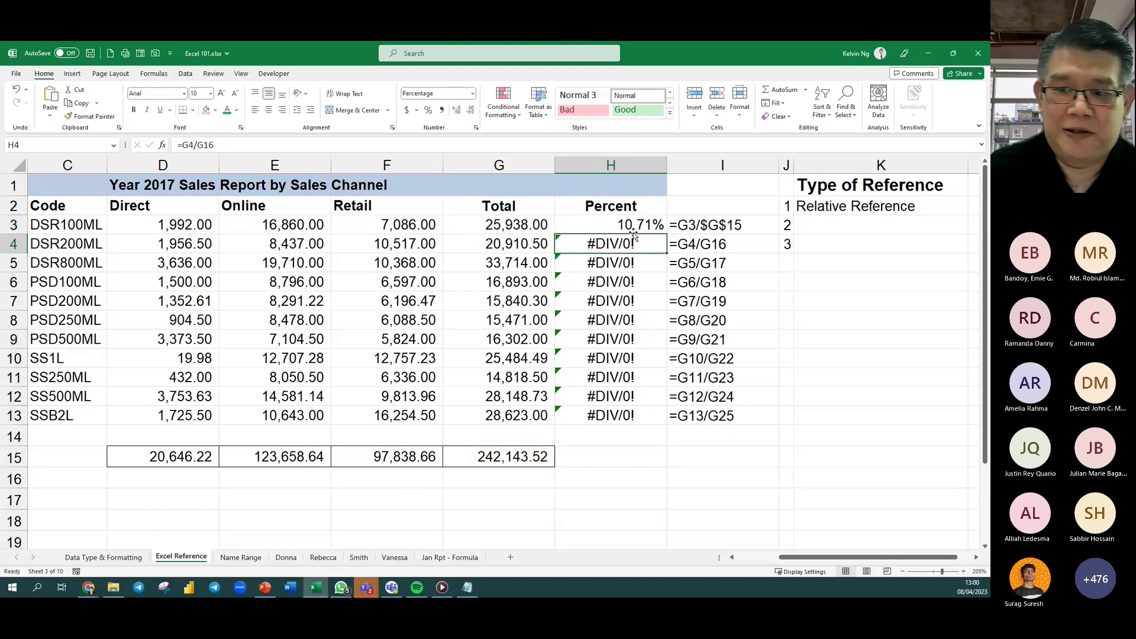
{"action": "left_click", "coordinate": [630, 232]}
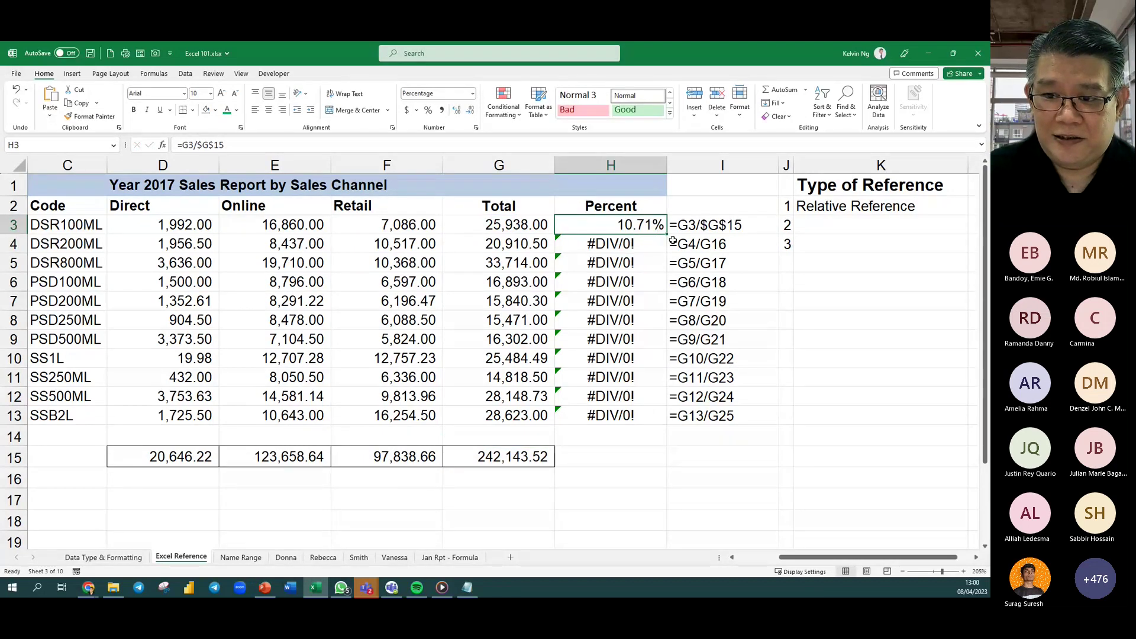
{"action": "left_click_drag", "start_coordinate": [673, 240], "coordinate": [637, 410]}
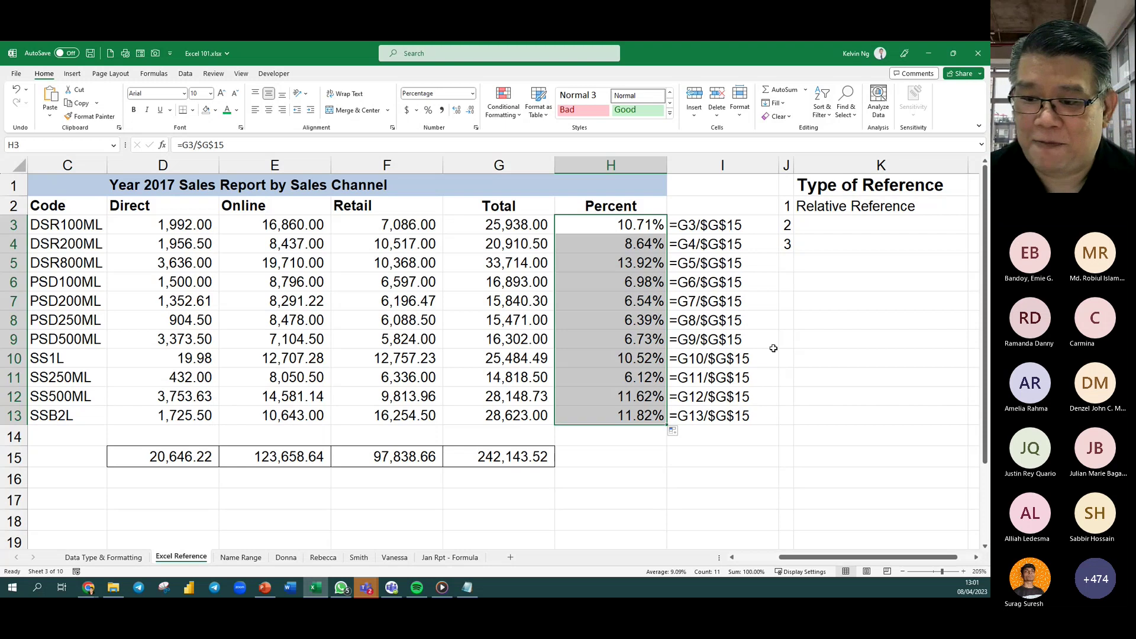
Enter "Absolute Reference" in K3 as the second item under Type of Reference.
{"action": "left_click", "coordinate": [824, 226]}
{"action": "type", "text": "Absol"}
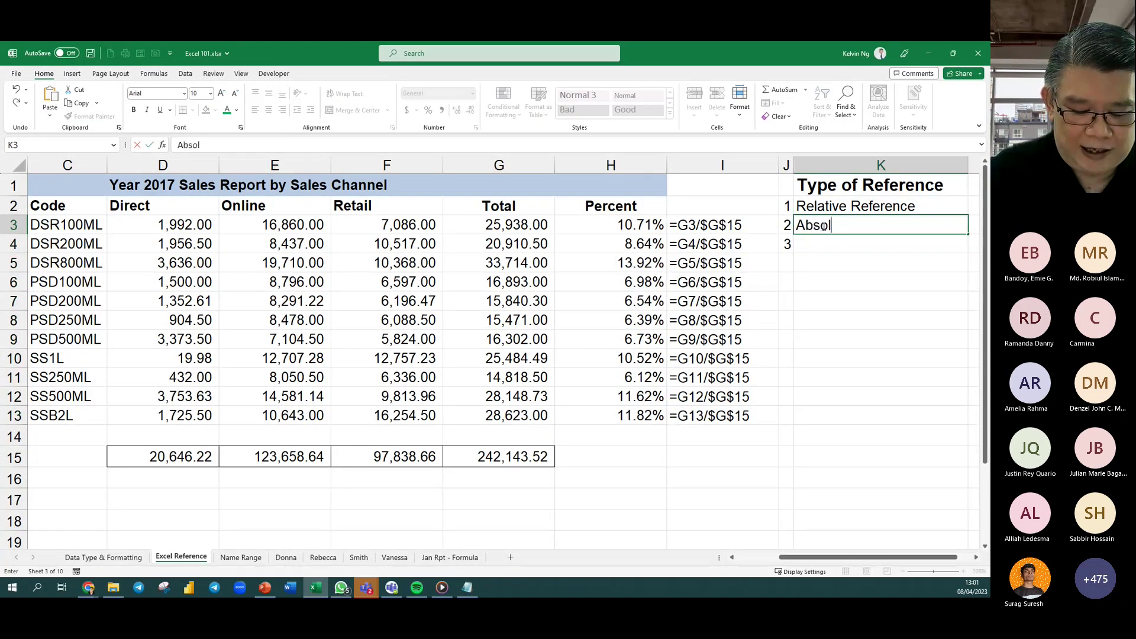
{"action": "type", "text": "ute Reference"}
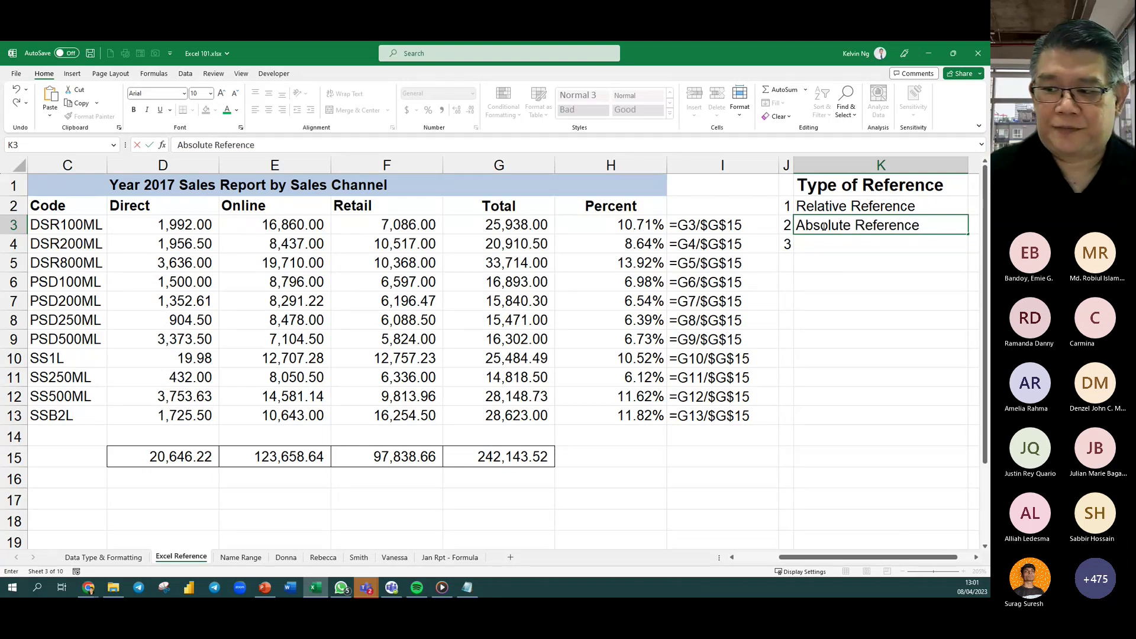
{"action": "key", "text": "Return"}
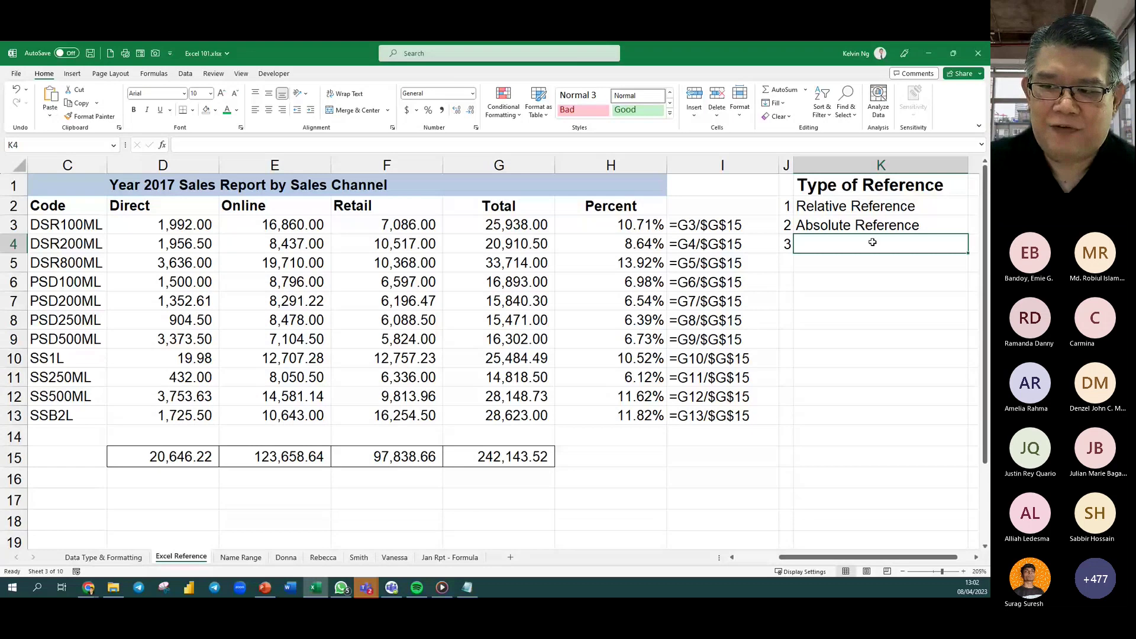
Highlight the two listed reference types in K2:K3 and examine the relative range in the Total formula in G3.
{"action": "left_click_drag", "start_coordinate": [838, 208], "coordinate": [838, 223]}
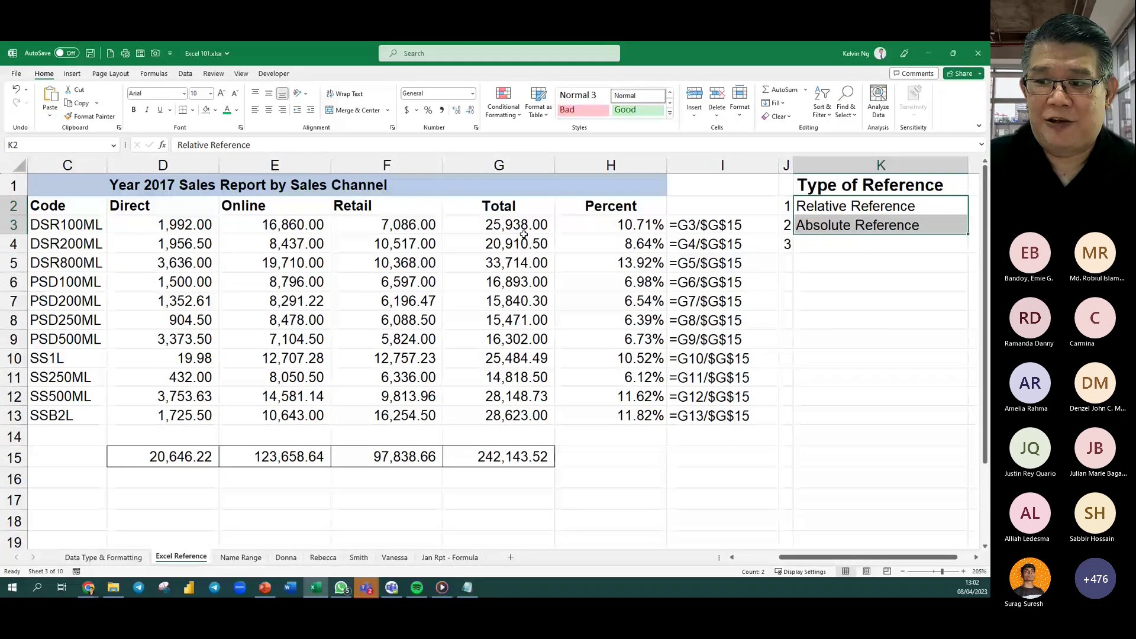
{"action": "left_click", "coordinate": [533, 226]}
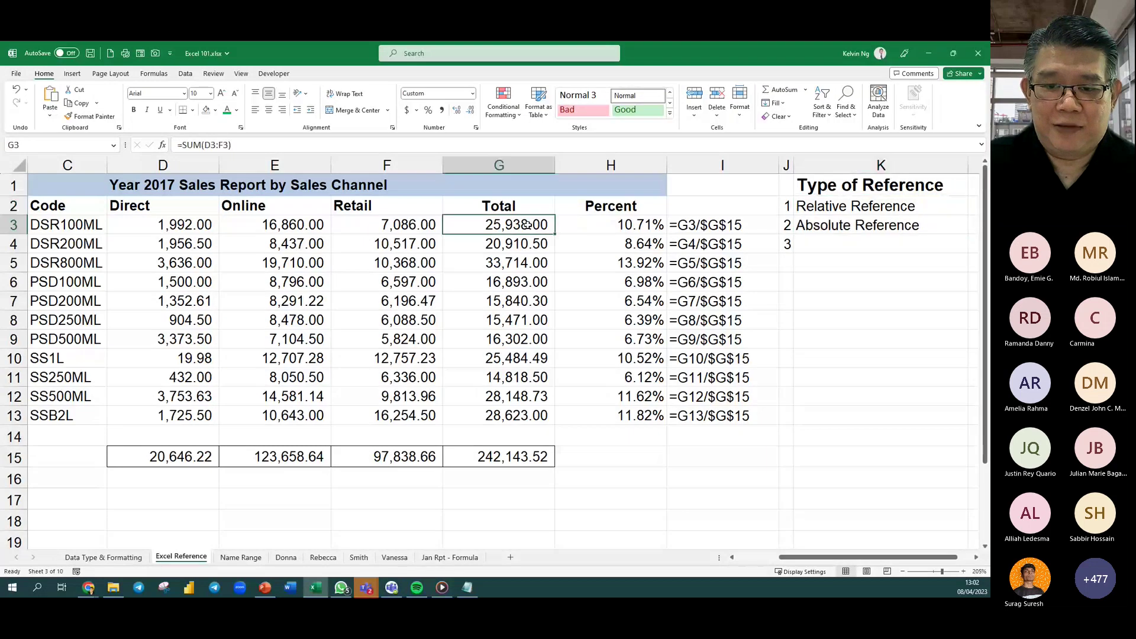
{"action": "scroll", "coordinate": [567, 235], "scroll_direction": "up", "scroll_amount": 7}
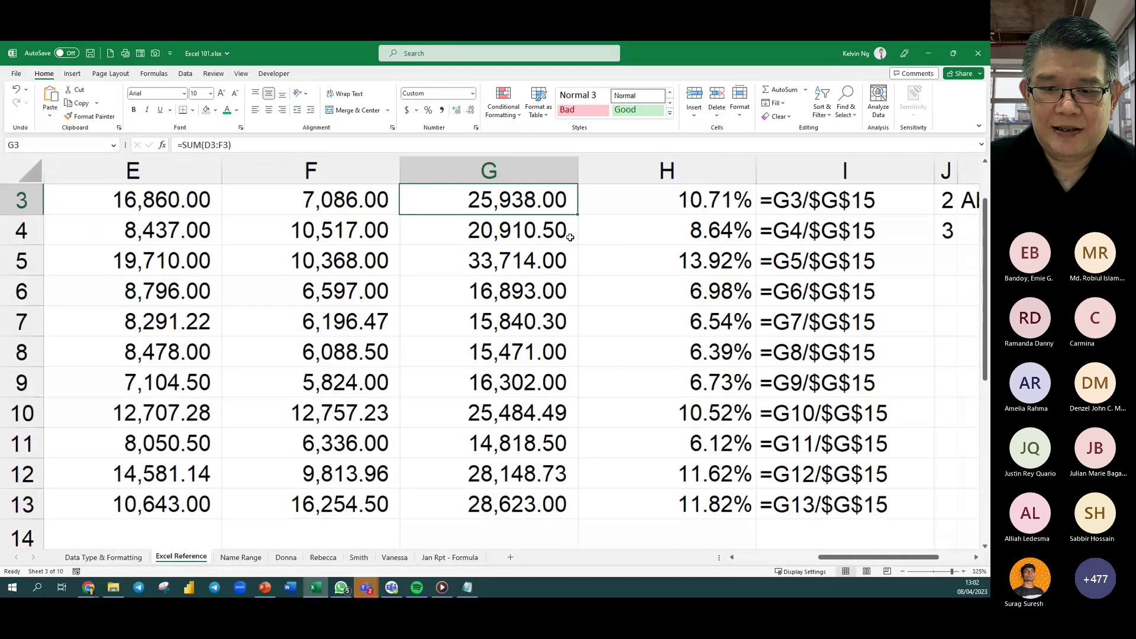
{"action": "scroll", "coordinate": [567, 235], "scroll_direction": "up", "scroll_amount": 5}
{"action": "double_click", "coordinate": [626, 286]}
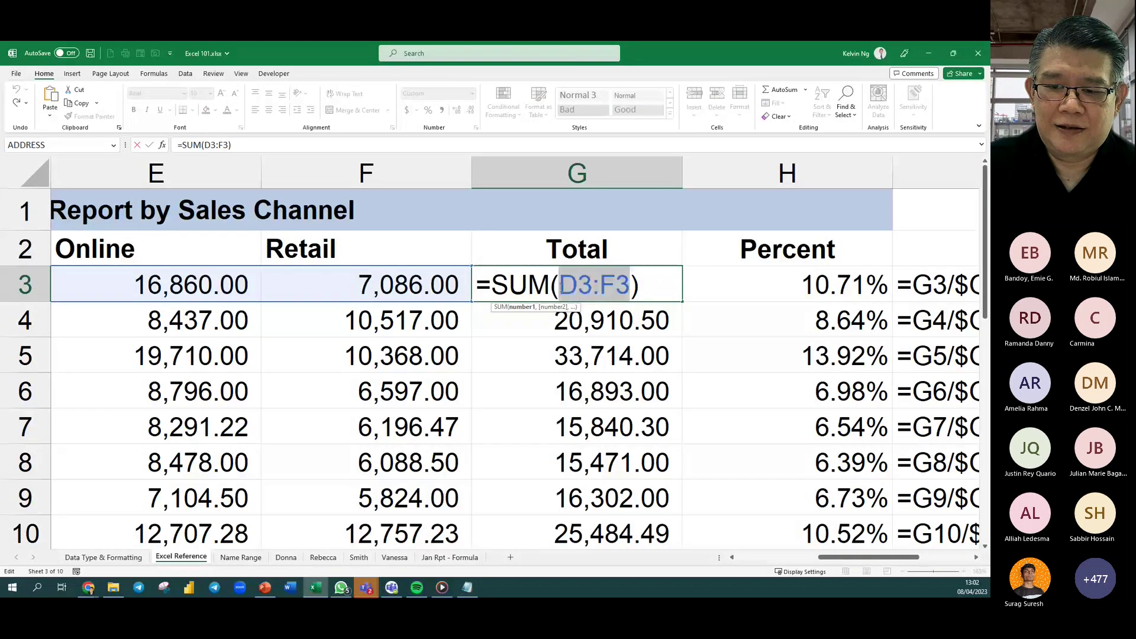
{"action": "key", "text": "Escape"}
{"action": "key", "text": "Right"}
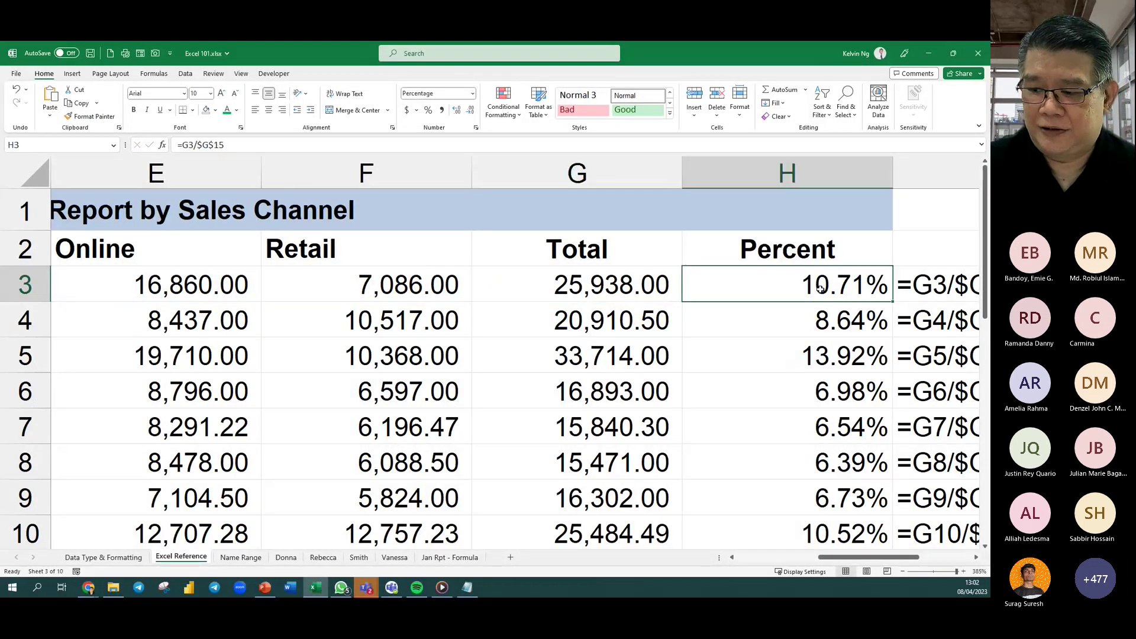
Open the Percent formula in H3 and examine the column and row parts of its $G$15 reference.
{"action": "left_click", "coordinate": [977, 558]}
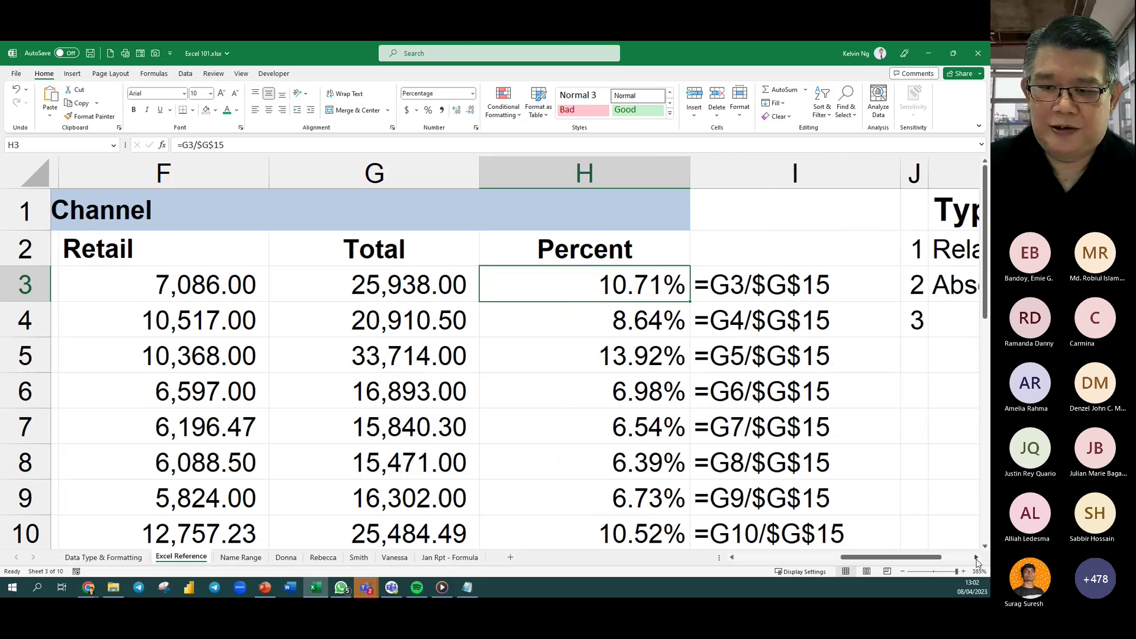
{"action": "double_click", "coordinate": [610, 284]}
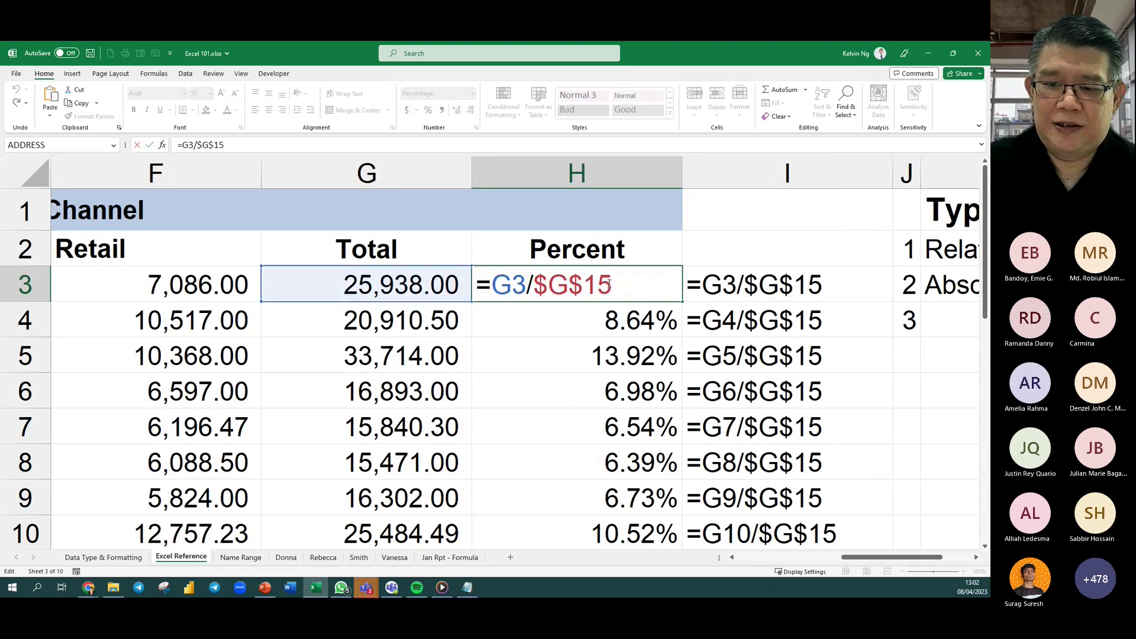
{"action": "double_click", "coordinate": [610, 285]}
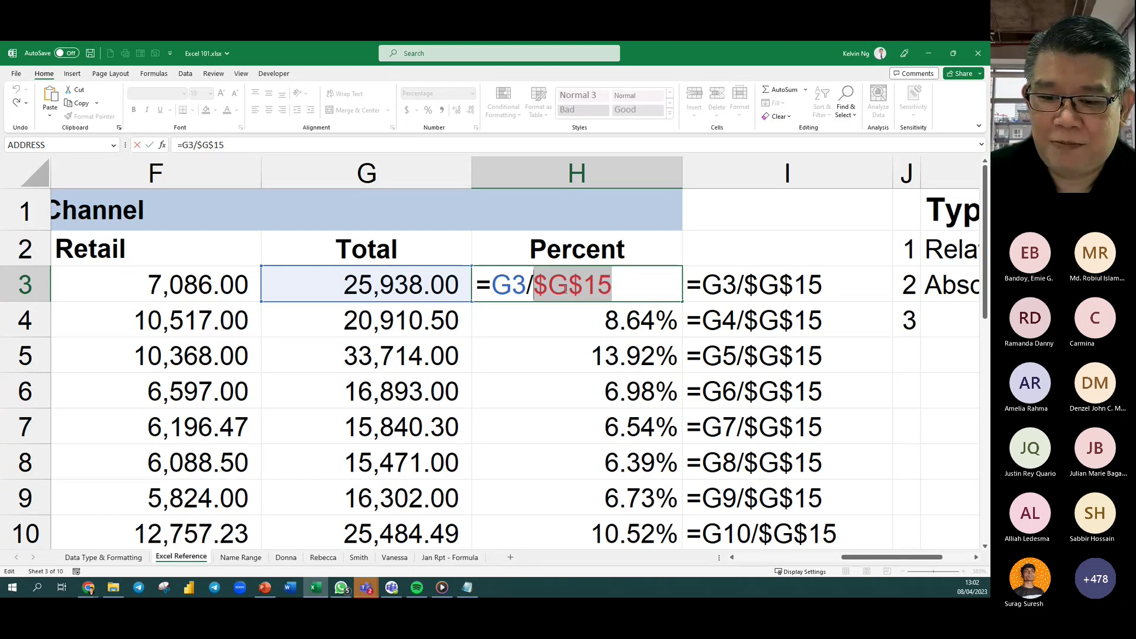
{"action": "left_click_drag", "start_coordinate": [567, 289], "coordinate": [540, 295]}
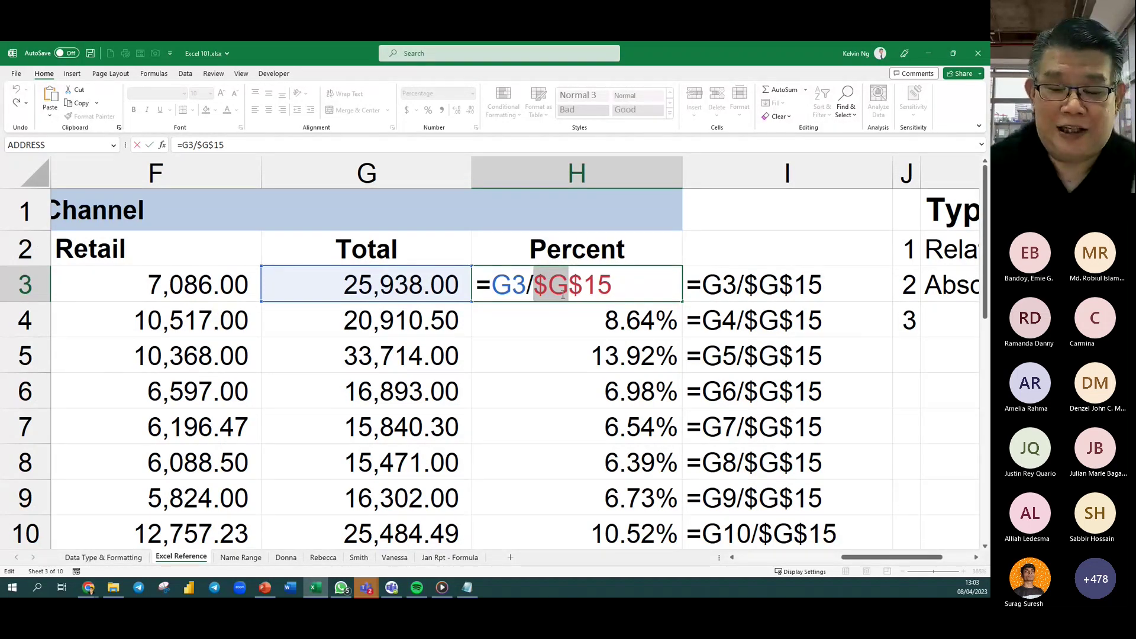
{"action": "left_click_drag", "start_coordinate": [569, 285], "coordinate": [616, 286]}
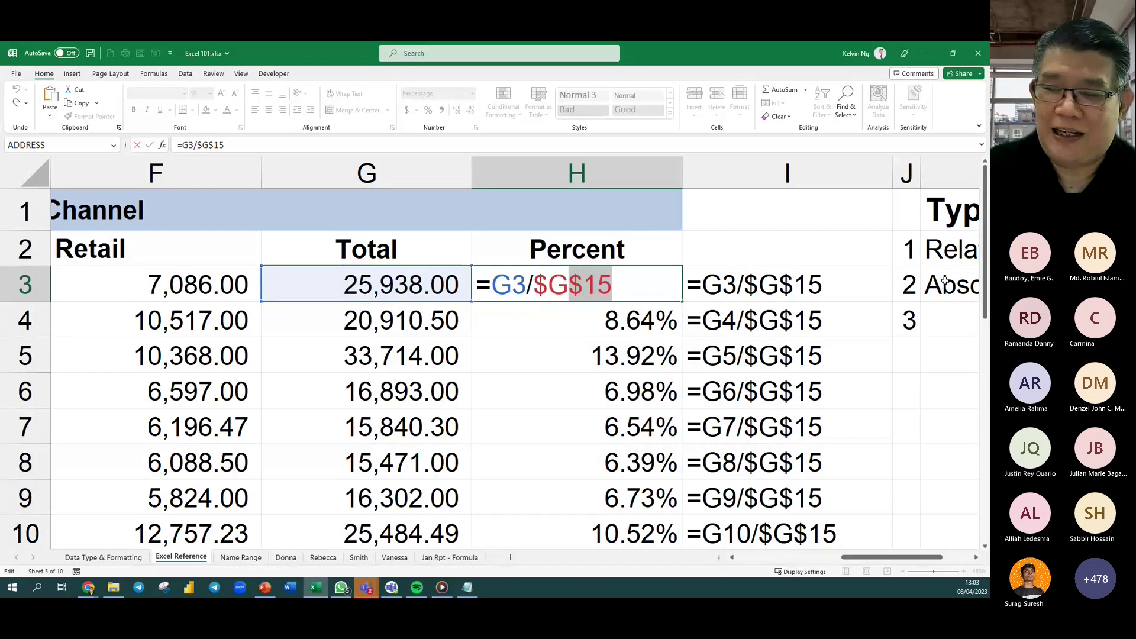
{"action": "left_click", "coordinate": [977, 560]}
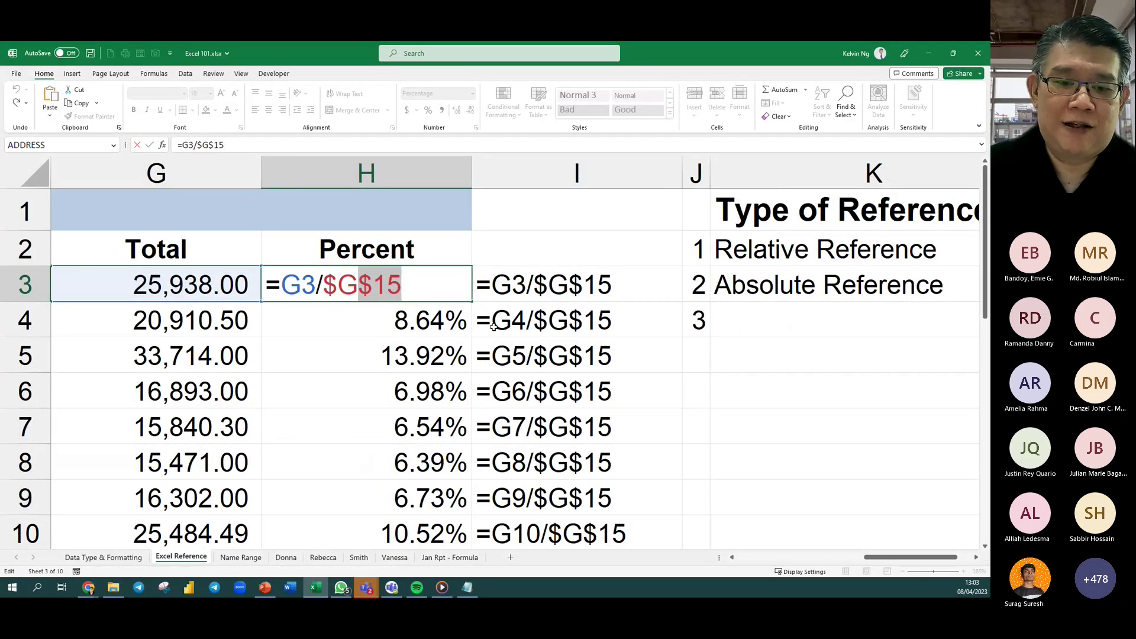
Change the divisor in the H3 formula to the mixed reference G$15 and highlight its locked row part.
{"action": "left_click", "coordinate": [407, 290]}
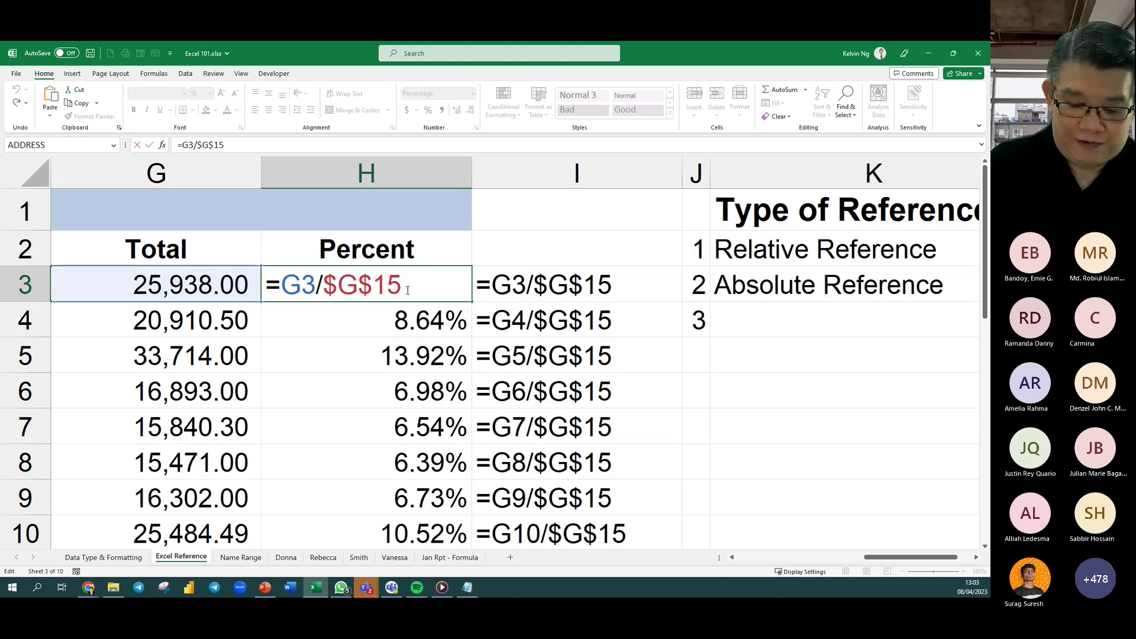
{"action": "key", "text": "F4"}
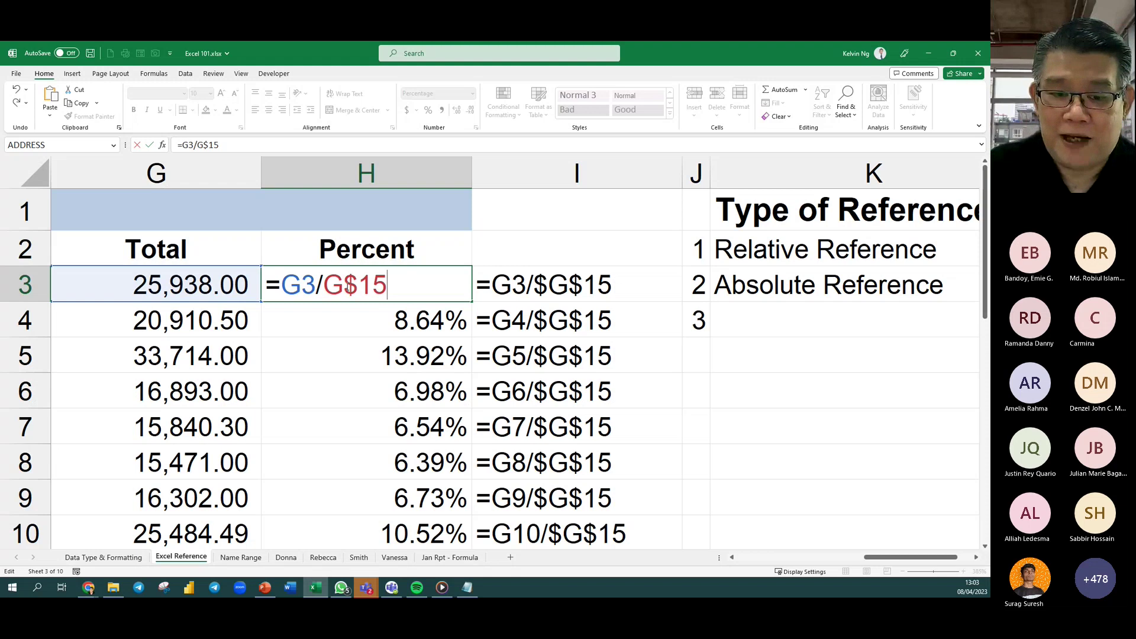
{"action": "double_click", "coordinate": [394, 288]}
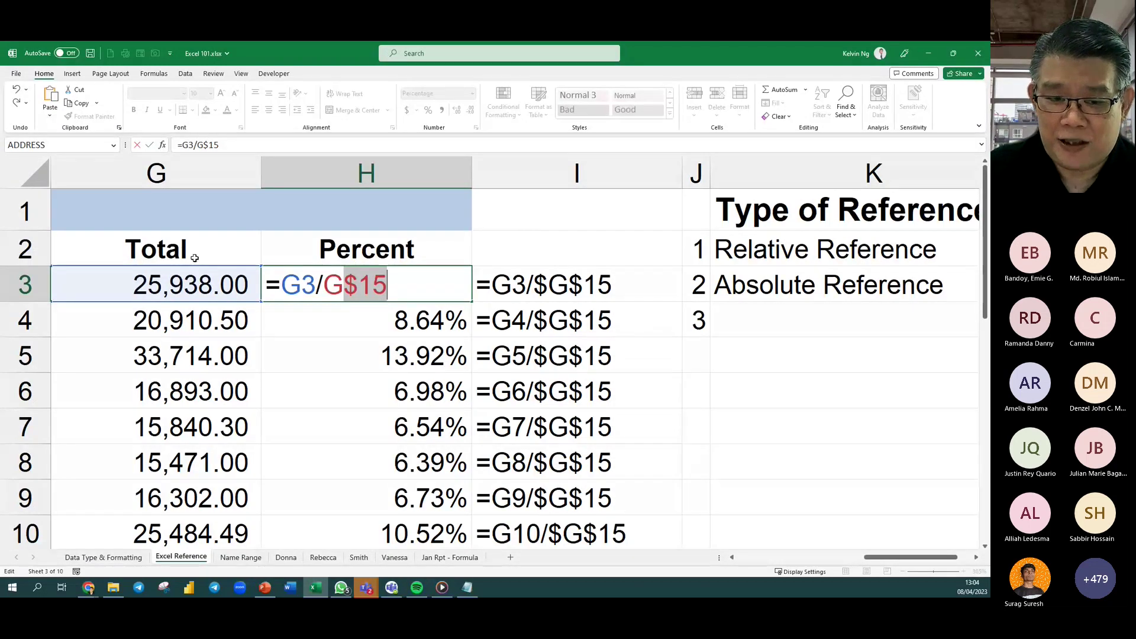
{"action": "key", "text": "shift+Left"}
{"action": "key", "text": "shift+Left"}
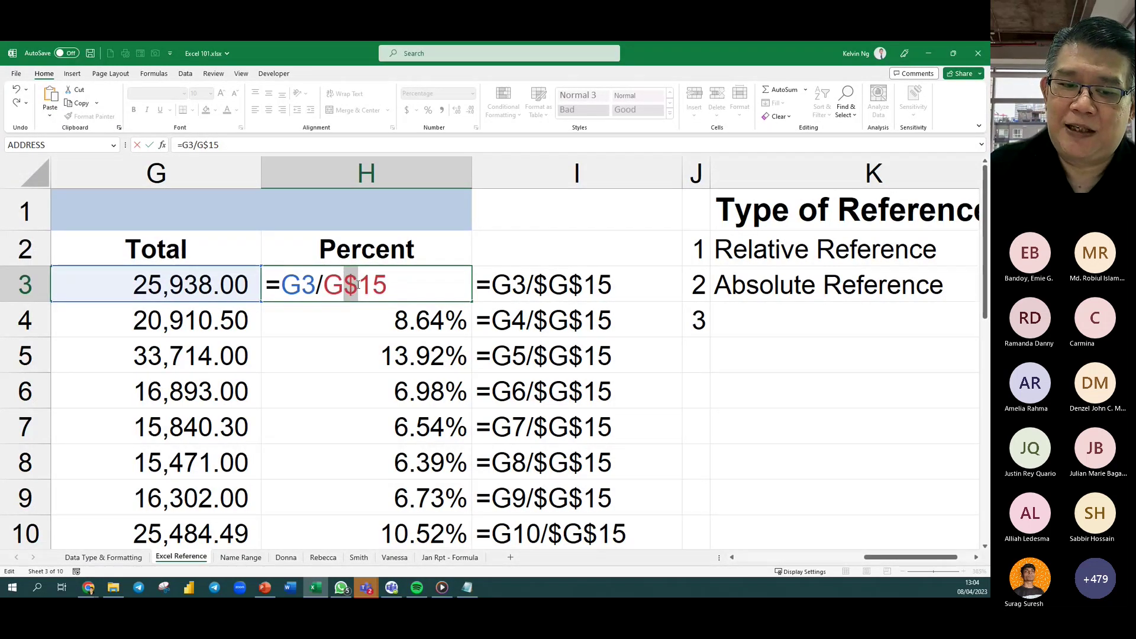
{"action": "left_click_drag", "start_coordinate": [343, 285], "coordinate": [389, 285]}
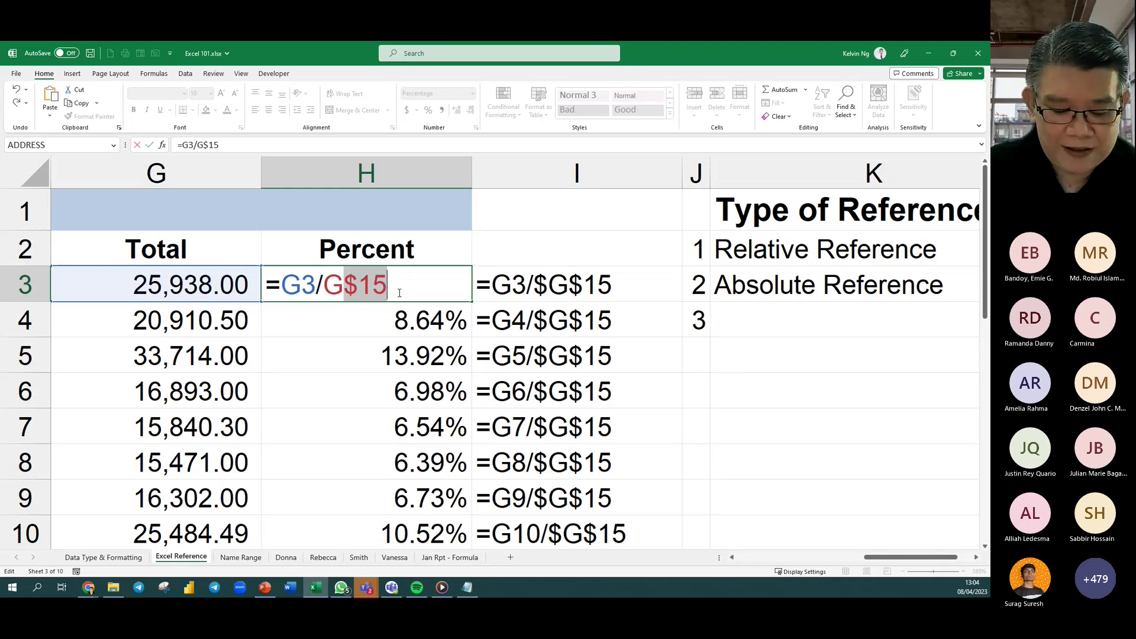
Switch the divisor in H3 to $G15 to examine its column and row parts, and cycle it back to G$15.
{"action": "key", "text": "F4"}
{"action": "left_click_drag", "start_coordinate": [359, 286], "coordinate": [329, 287]}
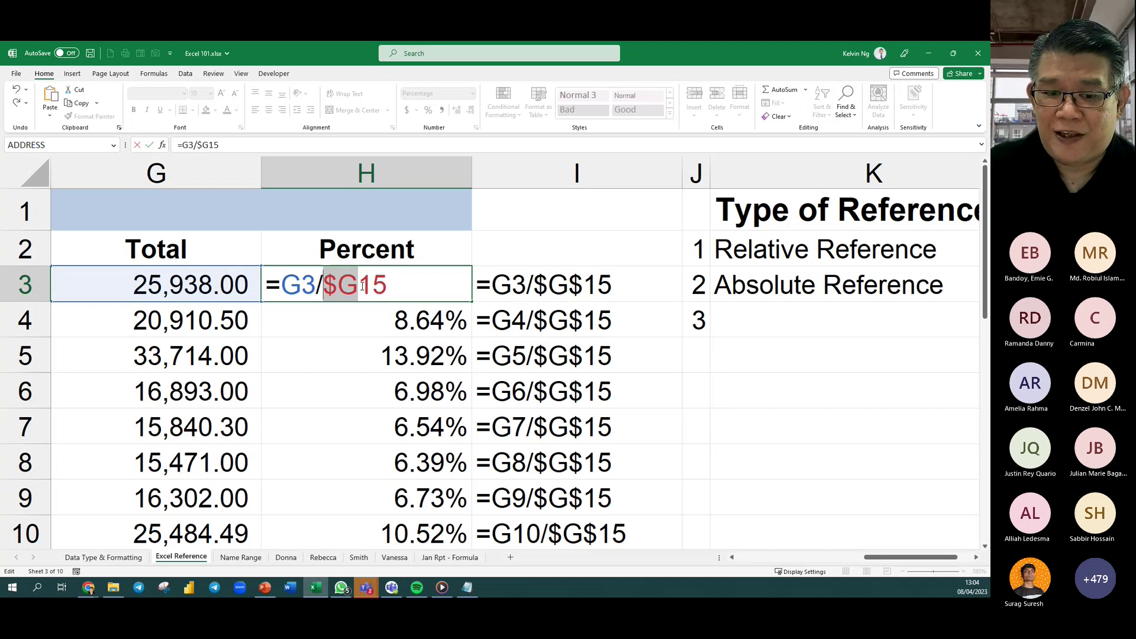
{"action": "left_click_drag", "start_coordinate": [363, 286], "coordinate": [396, 289]}
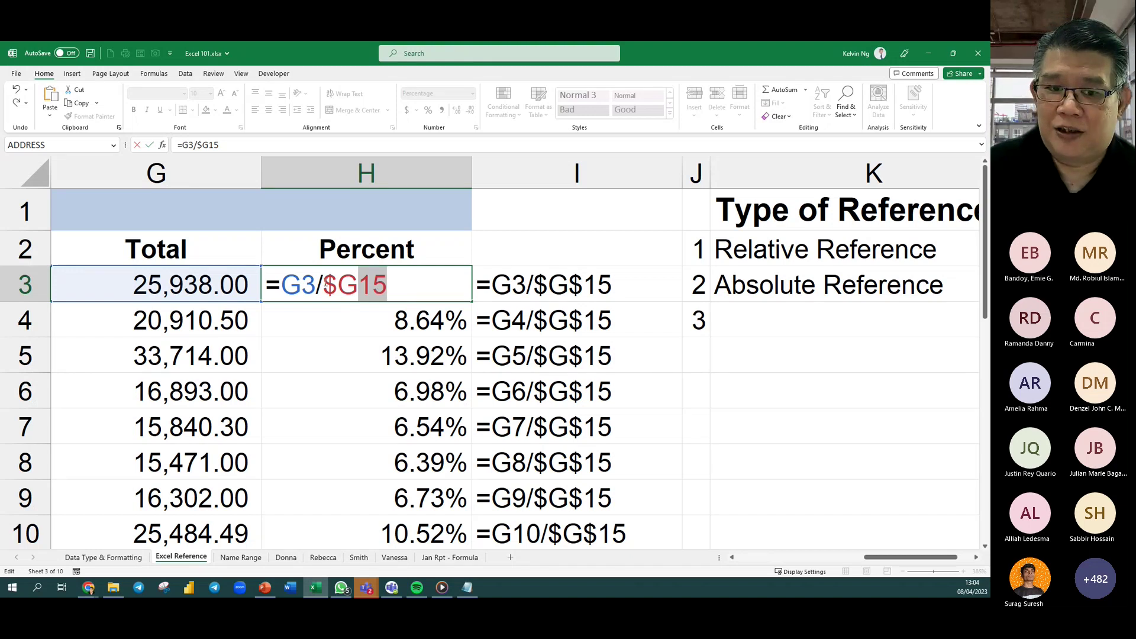
{"action": "key", "text": "F4"}
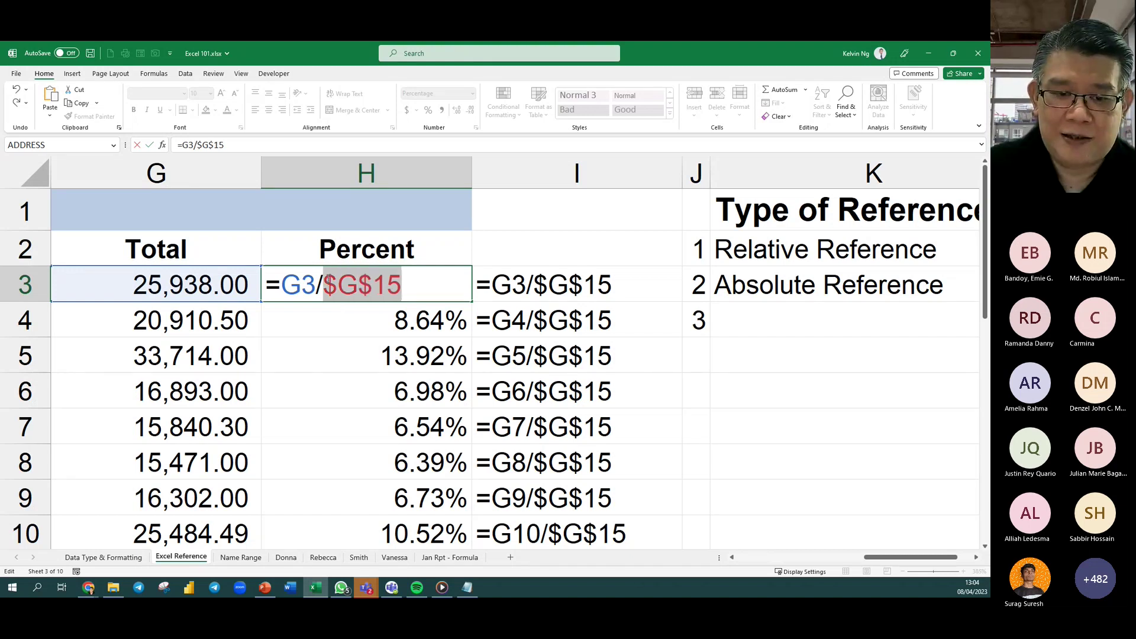
{"action": "key", "text": "F4"}
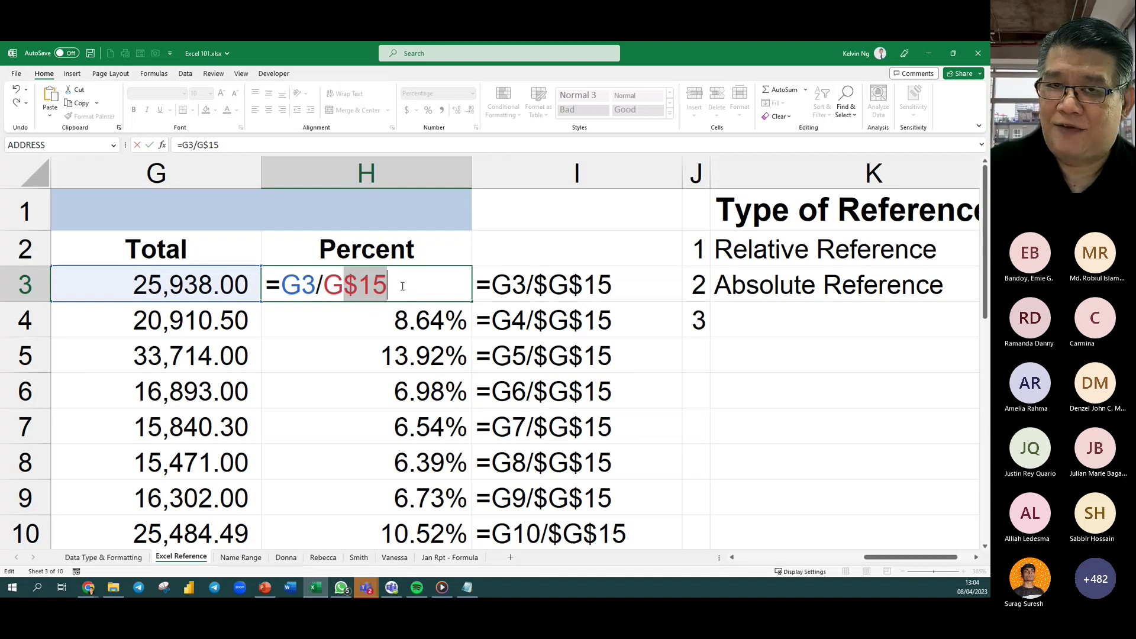
Discard the H3 formula edit and enter "Mixed References" as the third reference type in K4.
{"action": "left_click_drag", "start_coordinate": [343, 286], "coordinate": [334, 287]}
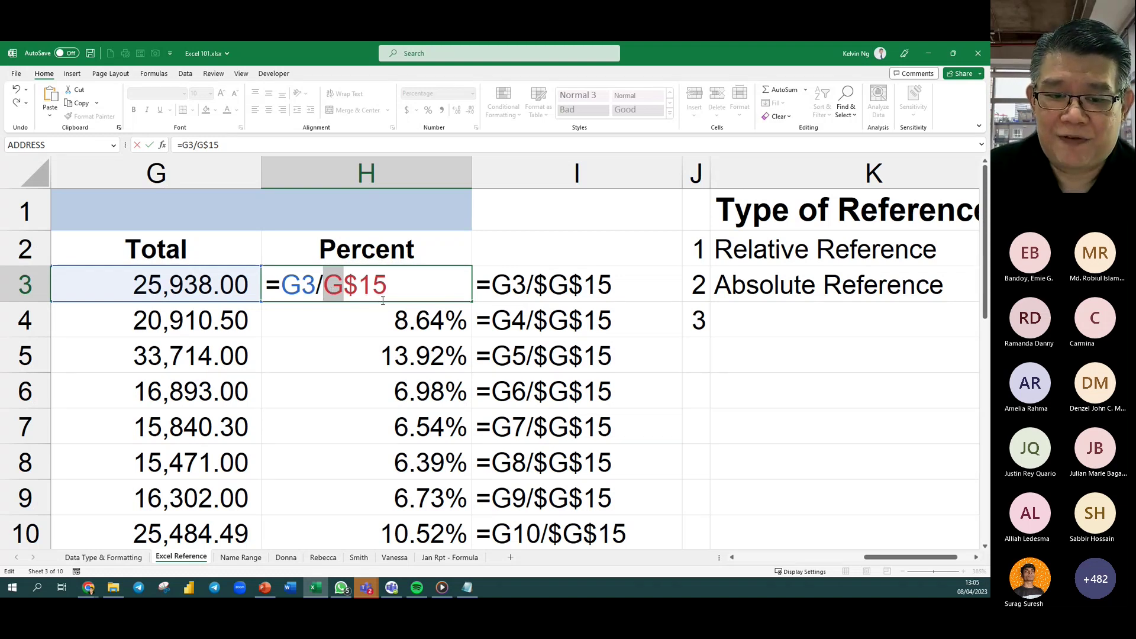
{"action": "key", "text": "Escape"}
{"action": "left_click", "coordinate": [751, 320]}
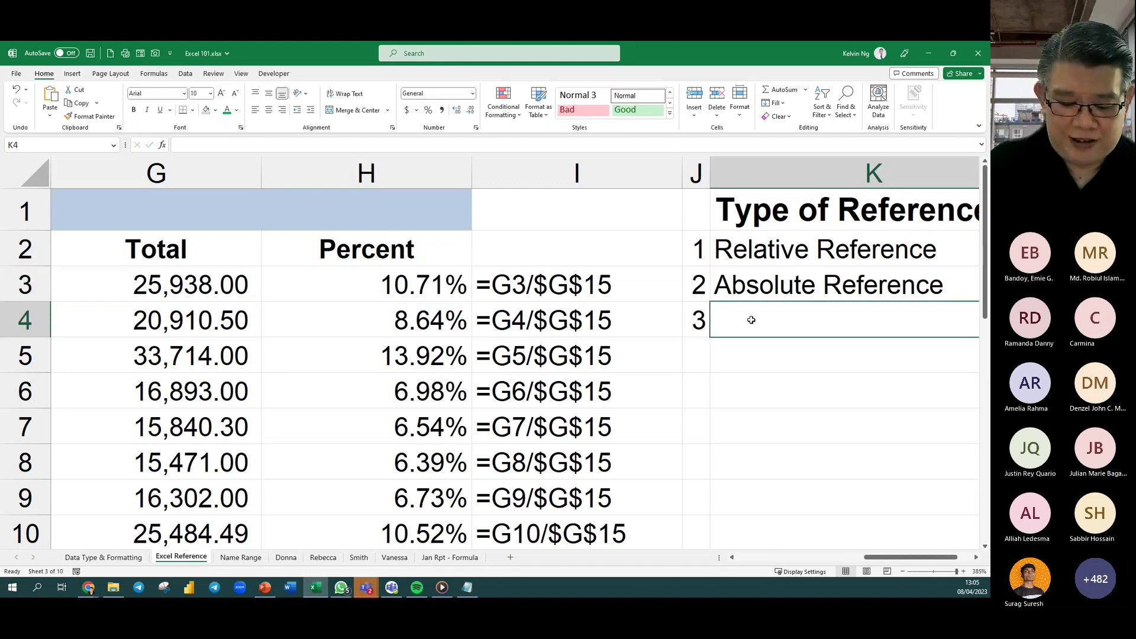
{"action": "type", "text": "Mixed "}
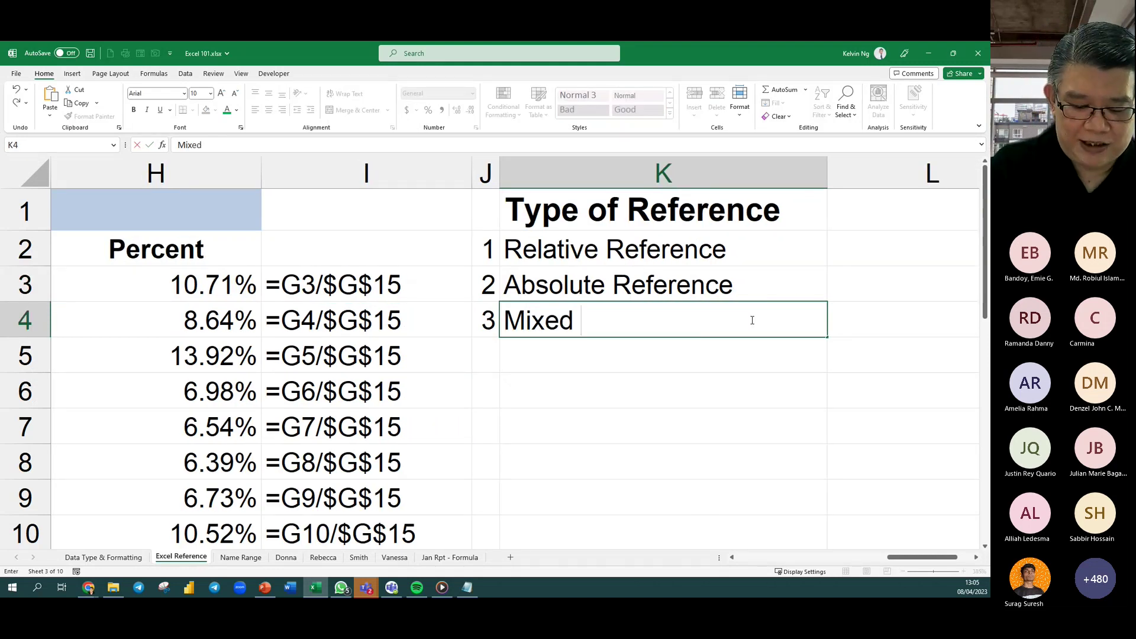
{"action": "type", "text": "Reference"}
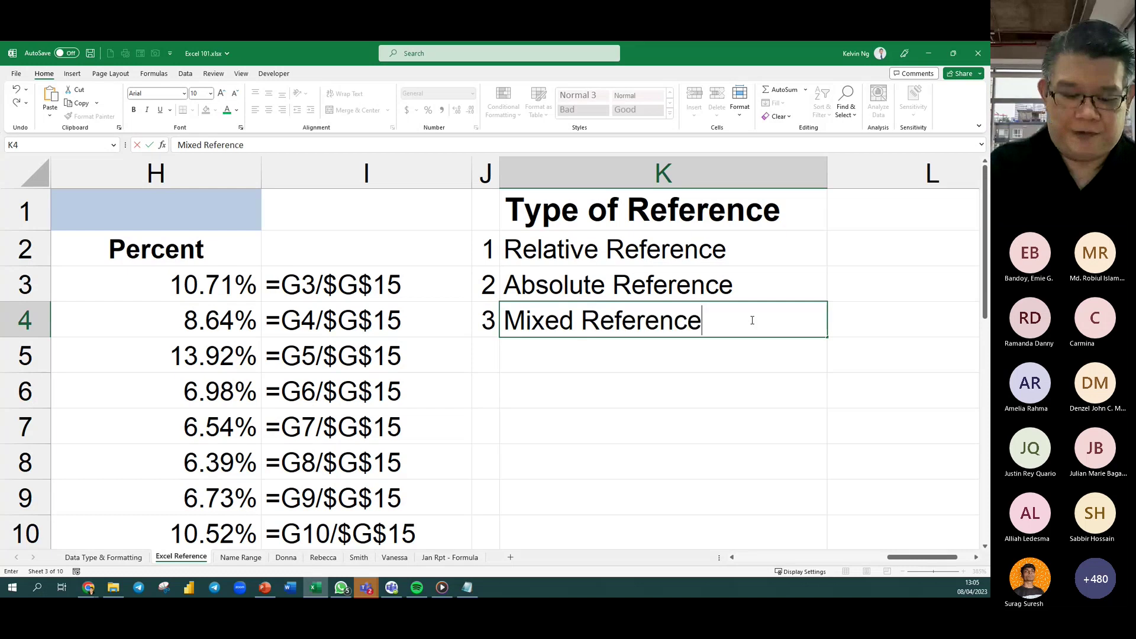
{"action": "type", "text": "s"}
{"action": "left_click", "coordinate": [755, 429]}
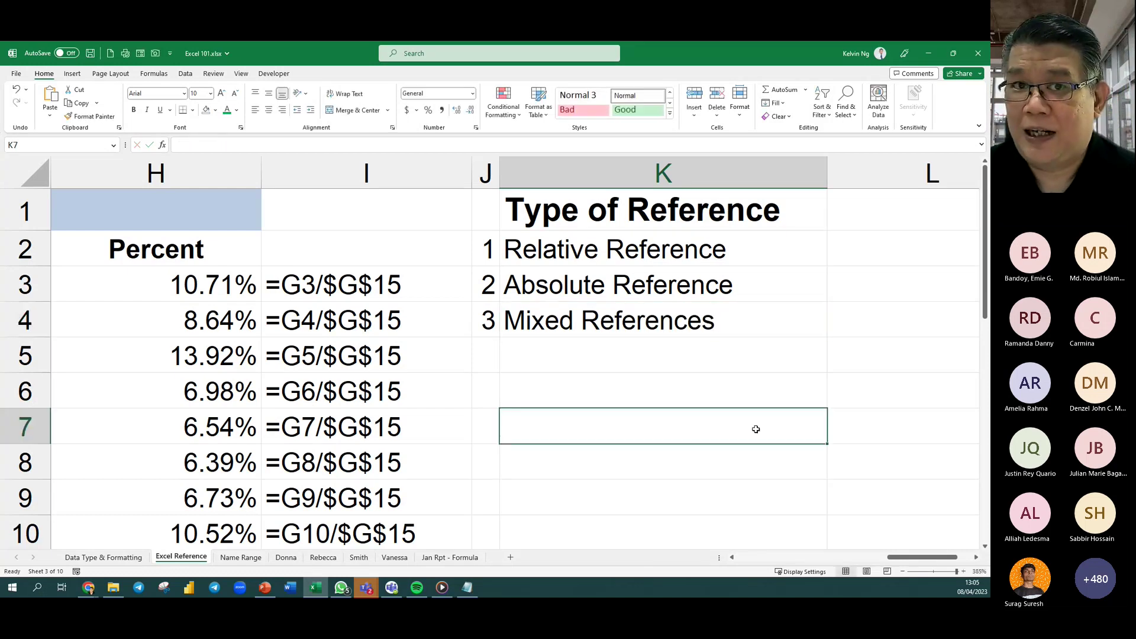
Add the heading "Sample Ref" in L1, beside the Type of Reference heading.
{"action": "left_click", "coordinate": [976, 558]}
{"action": "left_click", "coordinate": [976, 557]}
{"action": "left_click", "coordinate": [707, 210]}
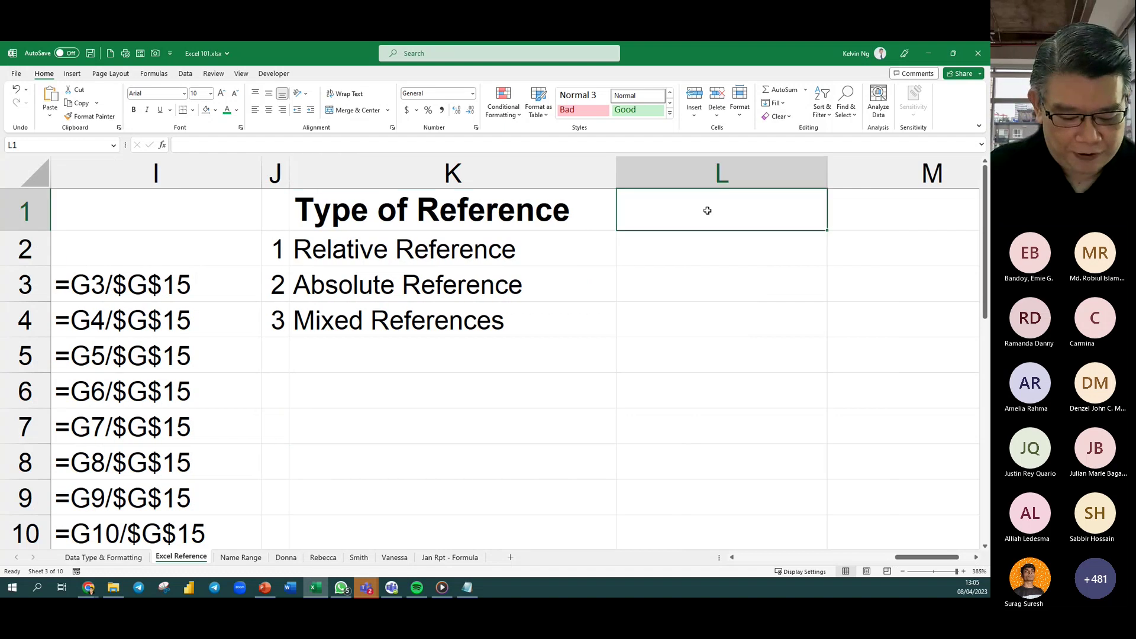
{"action": "type", "text": "Sample"}
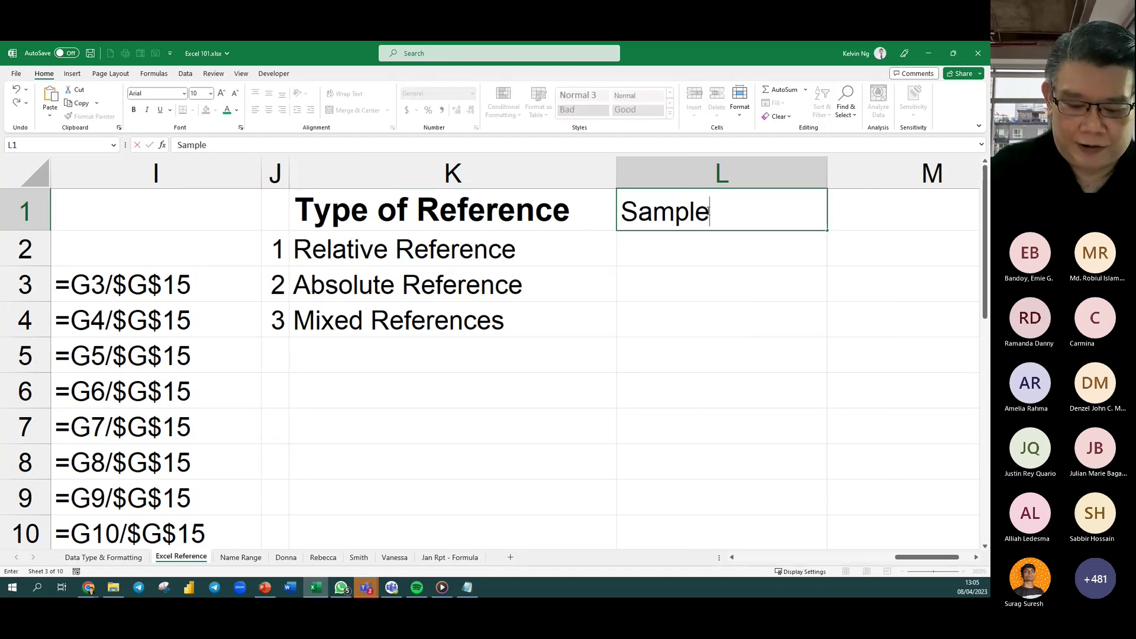
{"action": "type", "text": " Ref"}
{"action": "key", "text": "Return"}
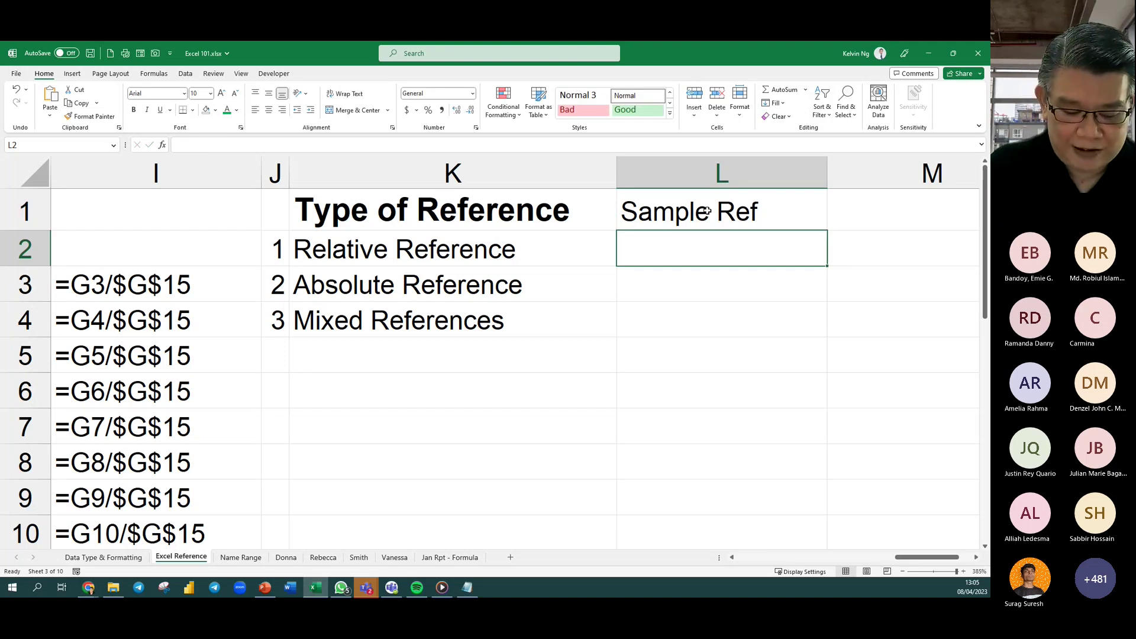
Enter A1 as the relative reference sample in L2 and $A$1 as the absolute sample in L3.
{"action": "type", "text": "A1"}
{"action": "key", "text": "Return"}
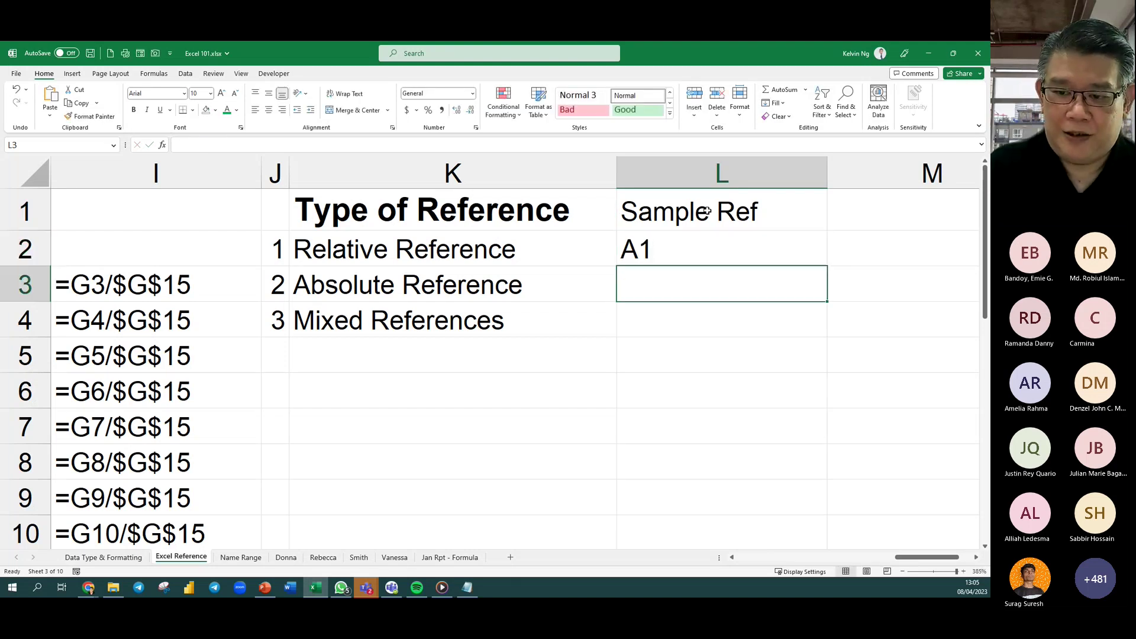
{"action": "type", "text": "$A$1"}
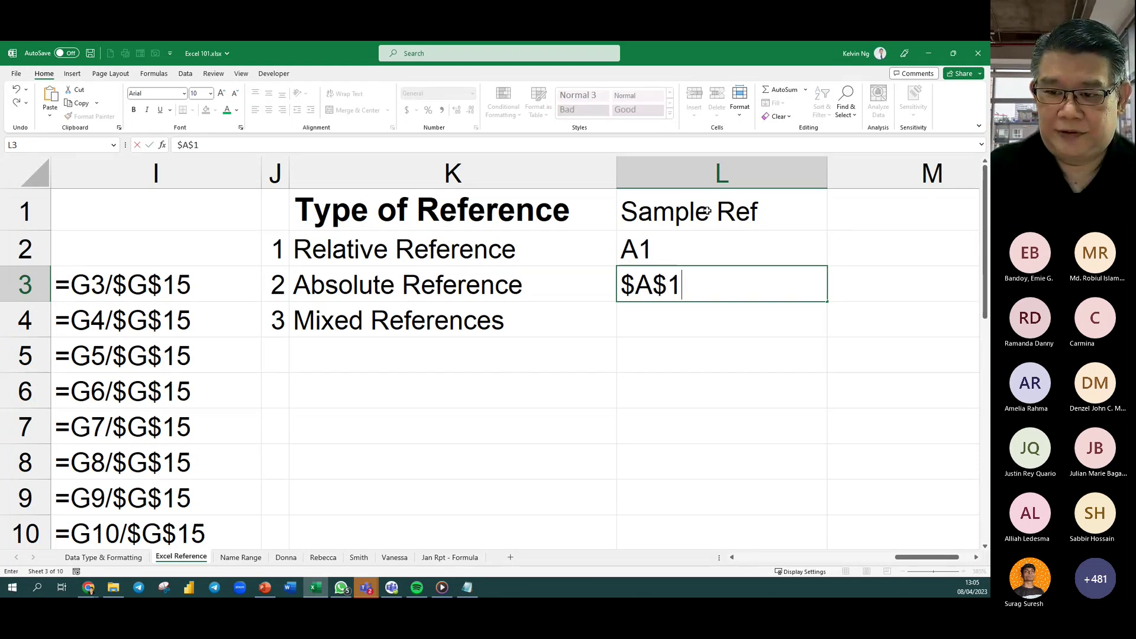
{"action": "key", "text": "Return"}
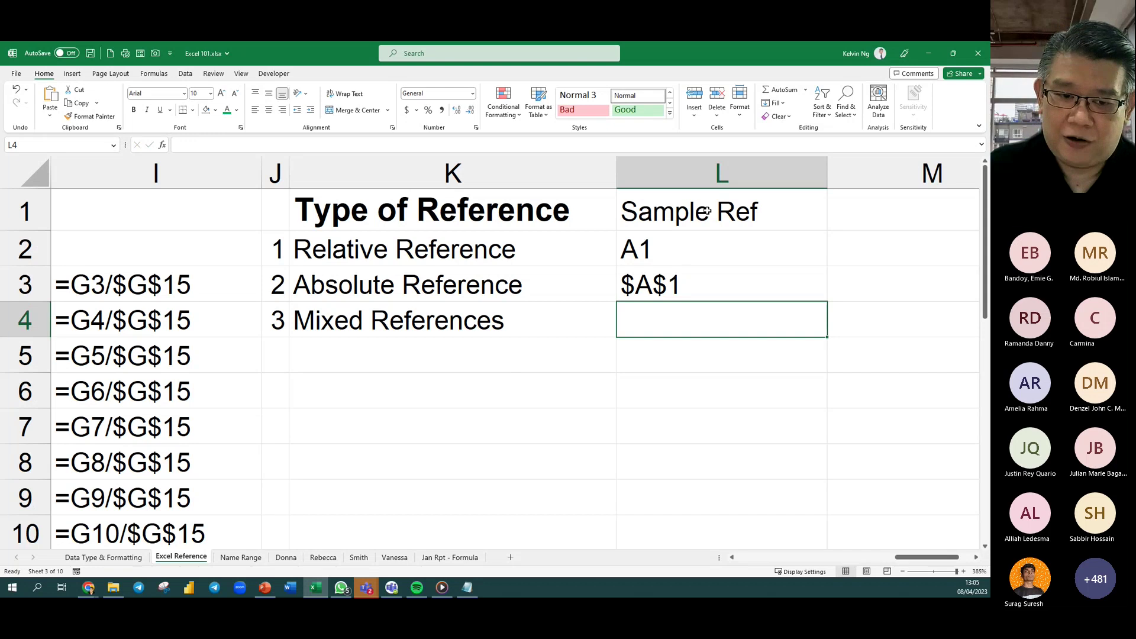
Enter "A$1 or $A1" in L4 as the sample for mixed references.
{"action": "type", "text": "A1"}
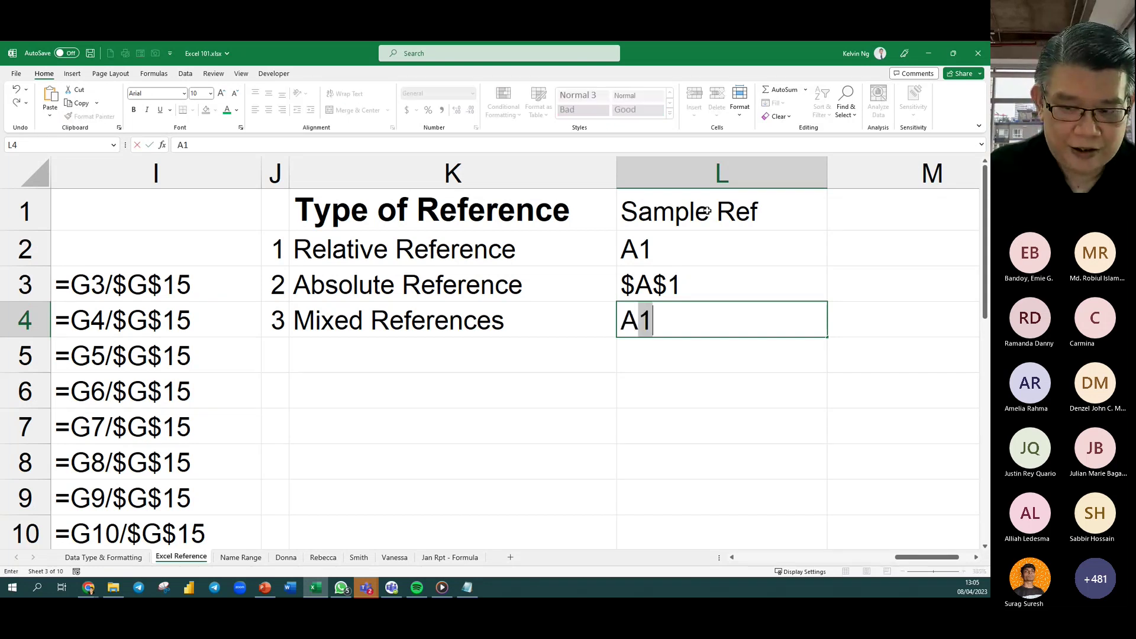
{"action": "key", "text": "BackSpace"}
{"action": "type", "text": "$1 or"}
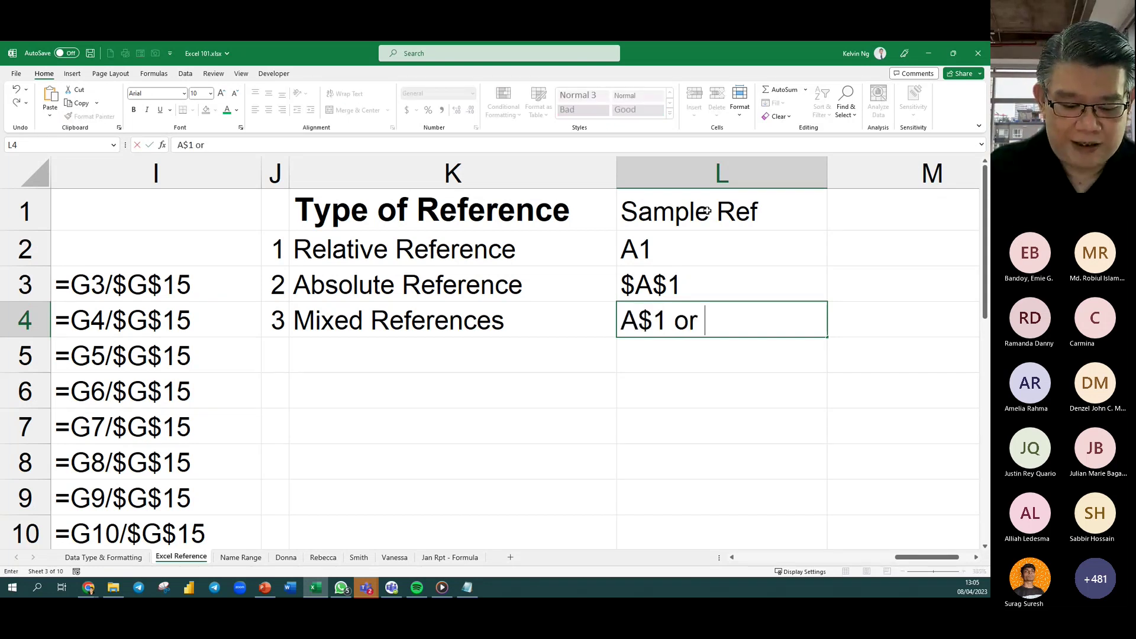
{"action": "type", "text": " $A1"}
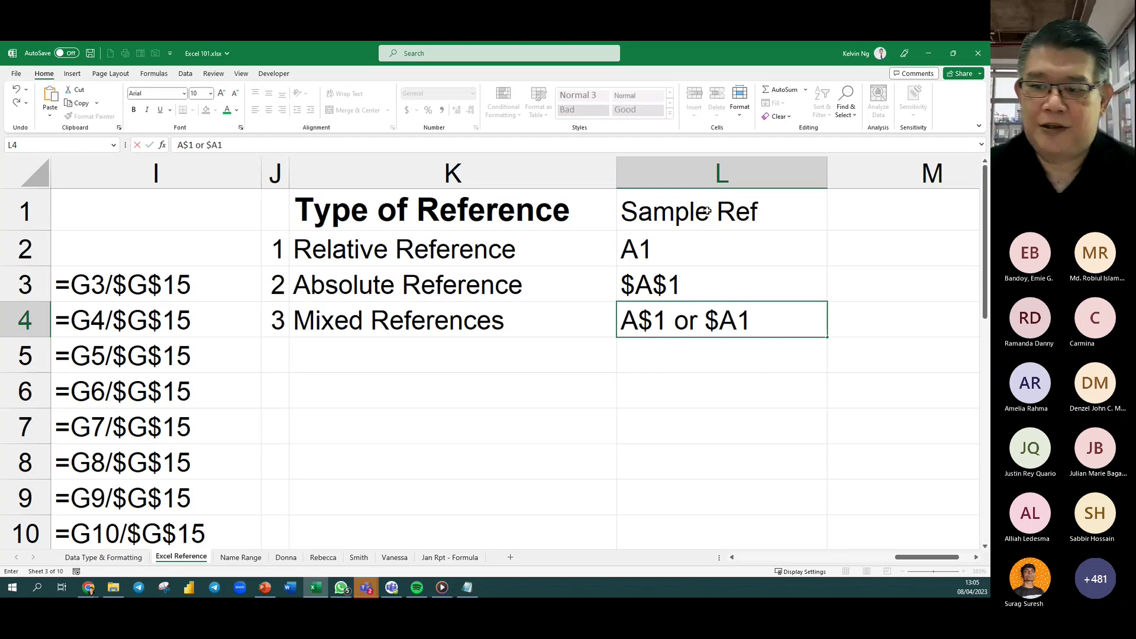
{"action": "left_click", "coordinate": [731, 379]}
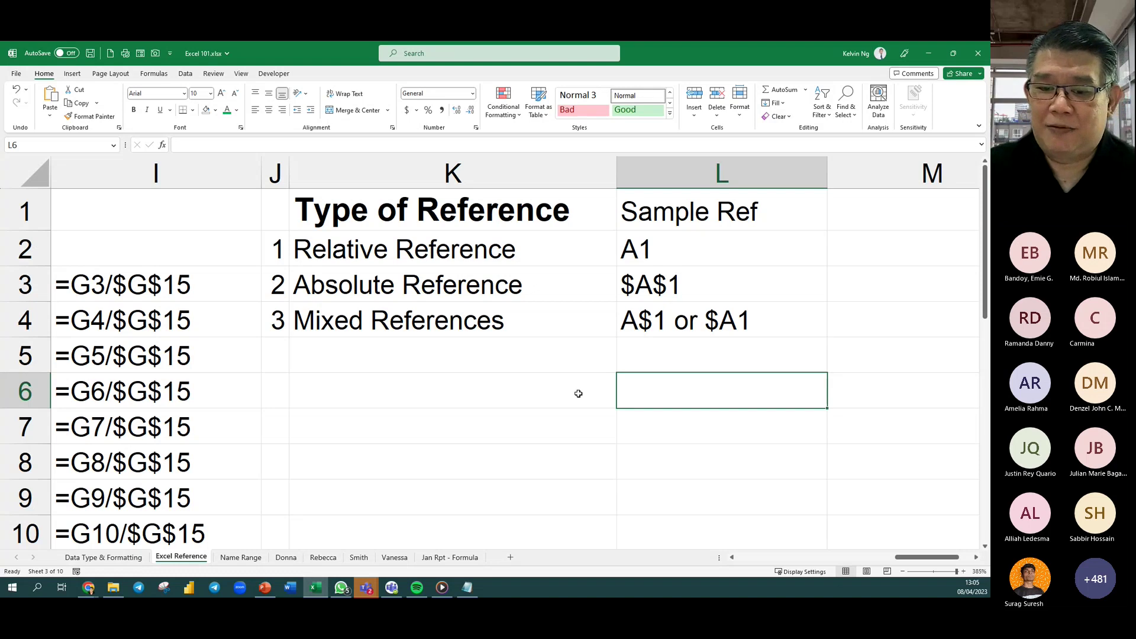
Enter the note "Money" in K5, below the list of reference types.
{"action": "left_click", "coordinate": [576, 364]}
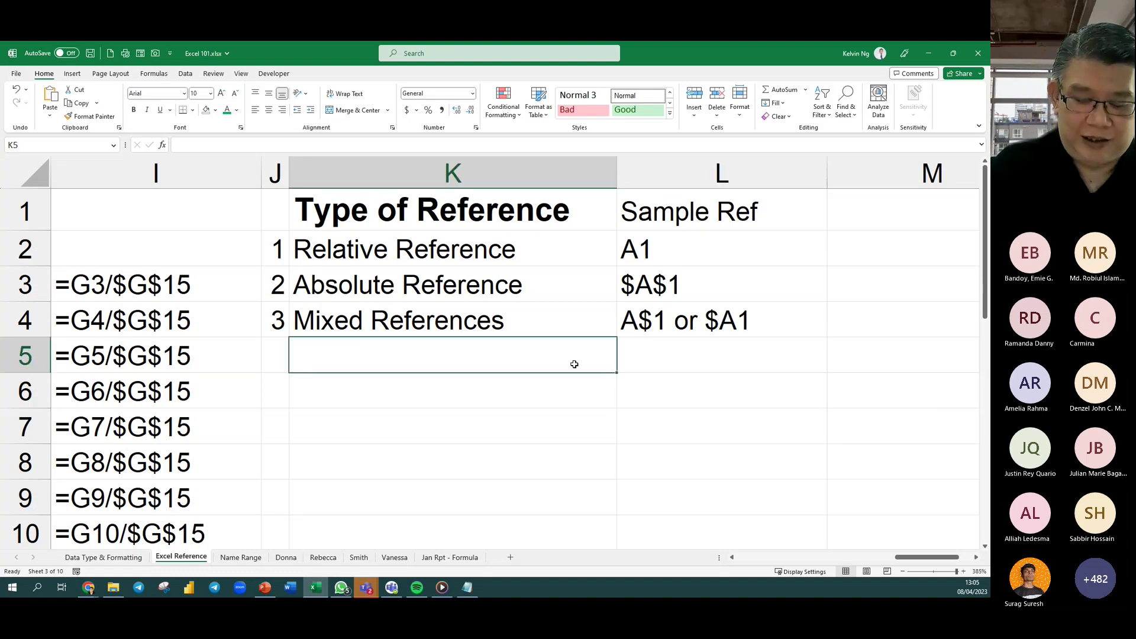
{"action": "type", "text": "Mo"}
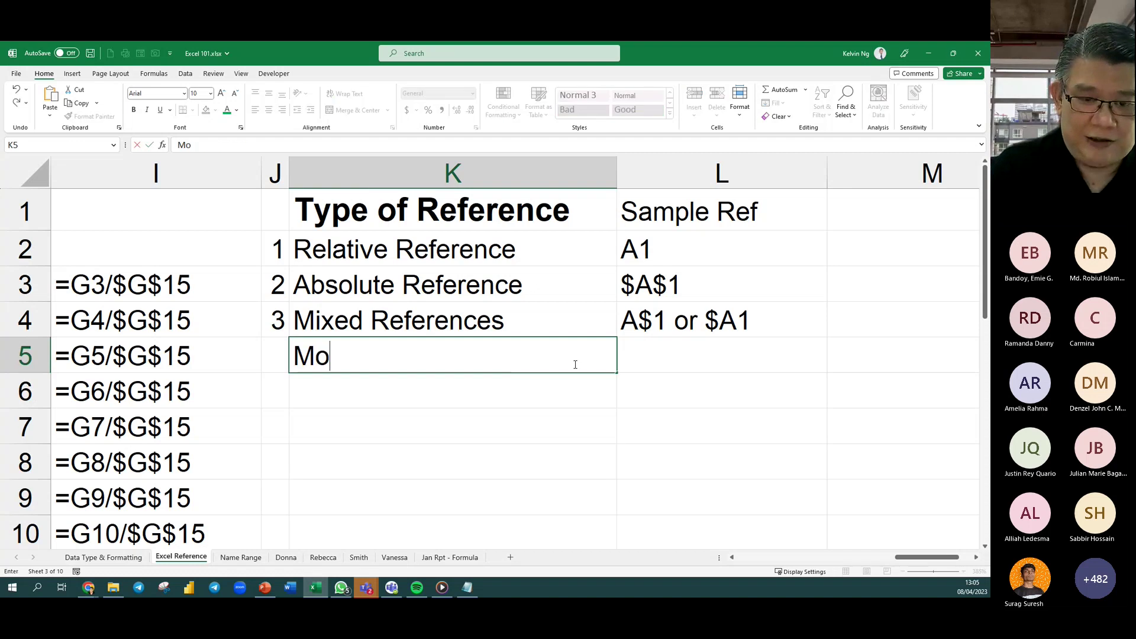
{"action": "type", "text": "eny"}
{"action": "key", "text": "BackSpace"}
{"action": "key", "text": "BackSpace"}
{"action": "key", "text": "BackSpace"}
{"action": "type", "text": "ney"}
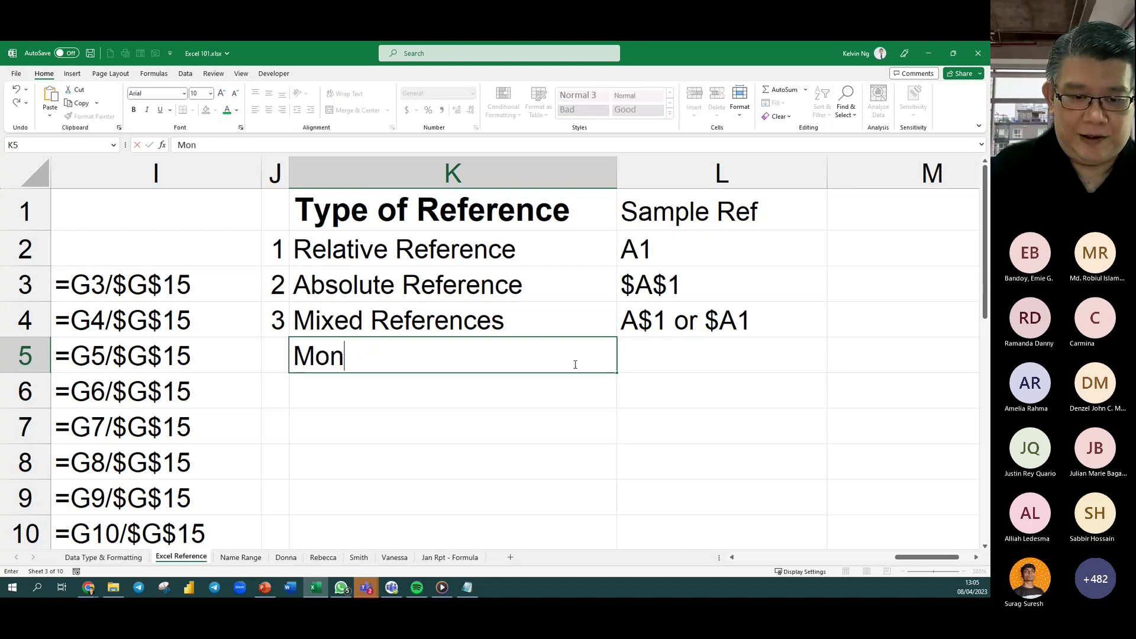
{"action": "key", "text": "Return"}
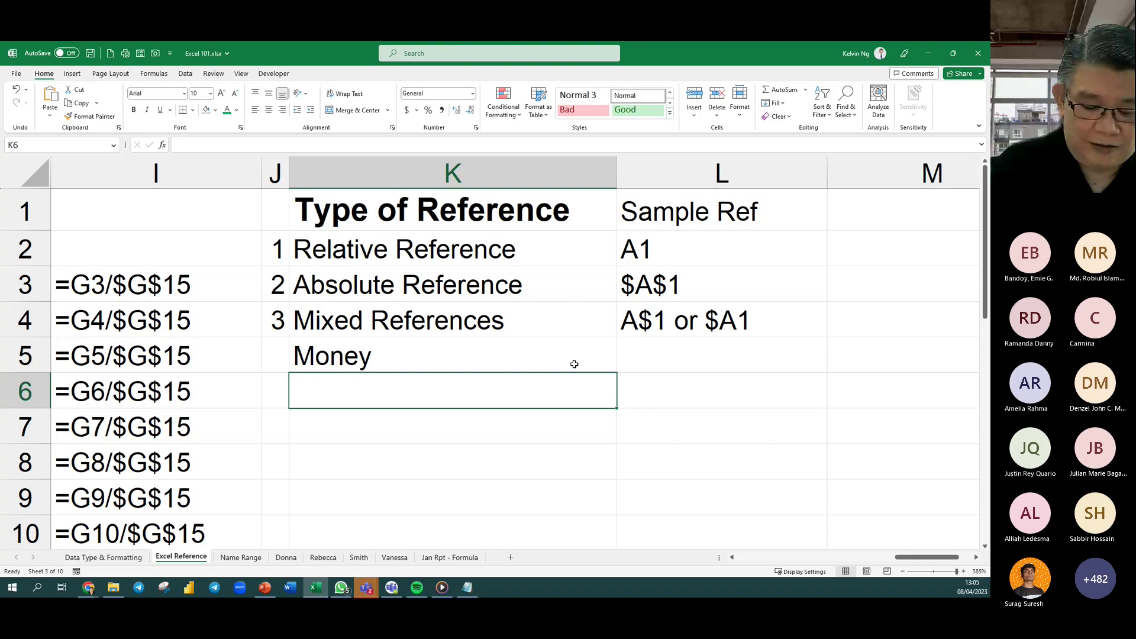
Enter the note "Money comes First" in K6.
{"action": "type", "text": "Money co"}
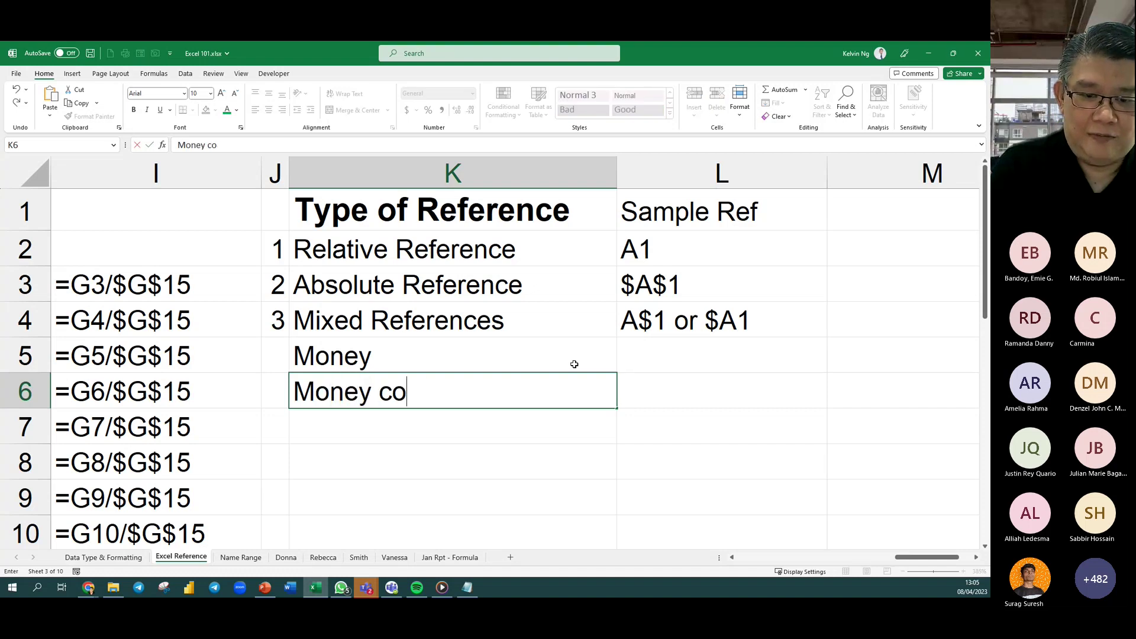
{"action": "type", "text": "me"}
{"action": "type", "text": "s First"}
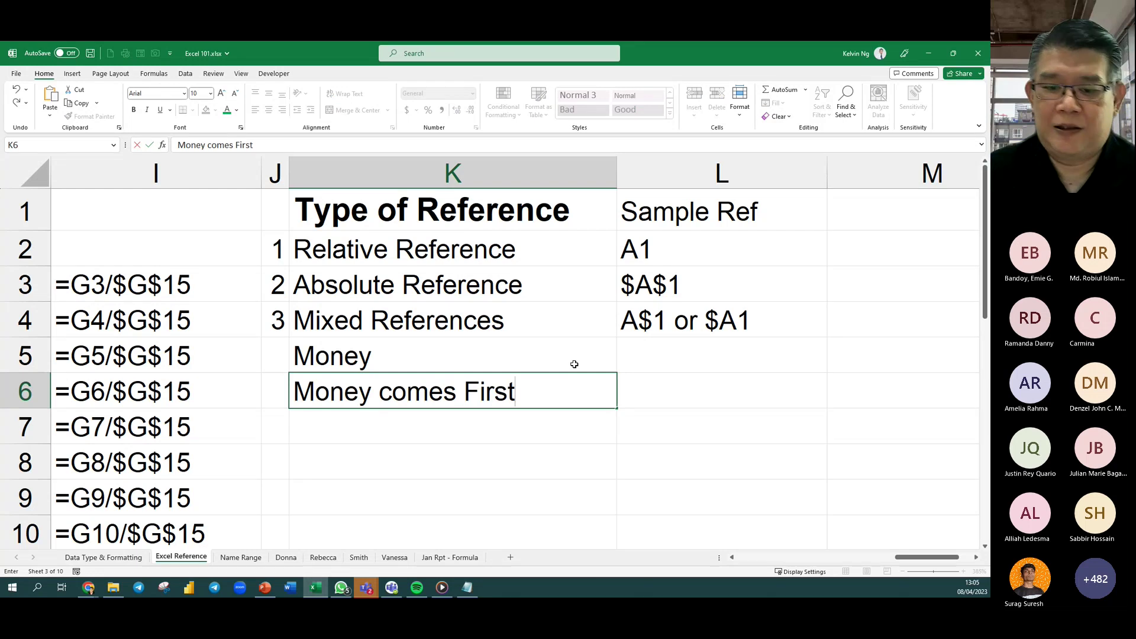
{"action": "key", "text": "Return"}
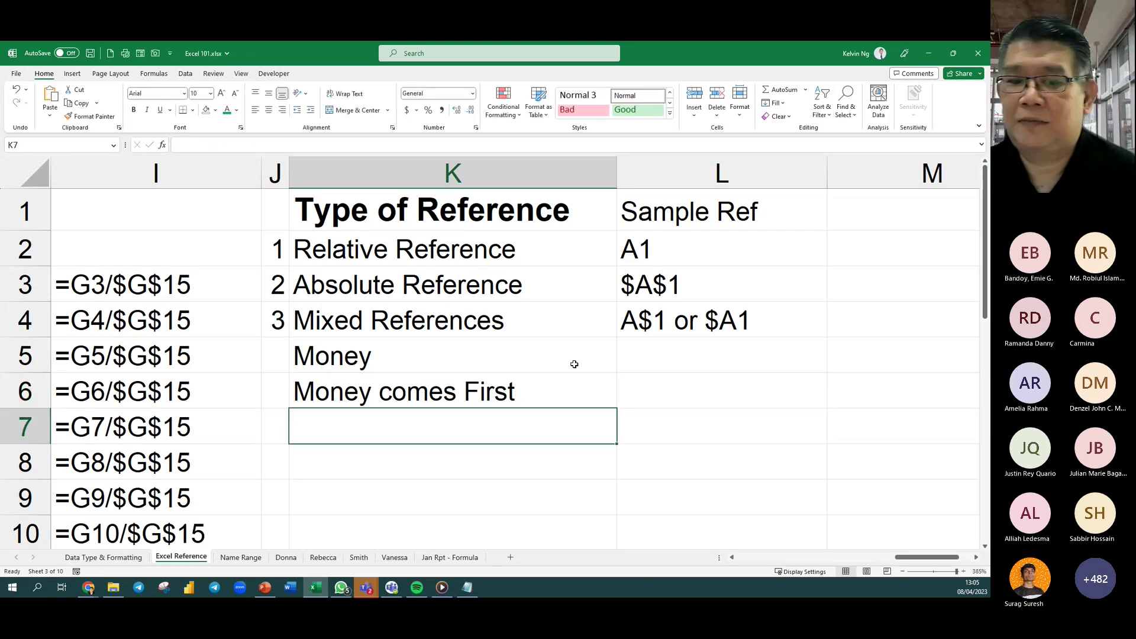
Correct the note in K6 to read "Money Come First".
{"action": "left_click", "coordinate": [387, 393]}
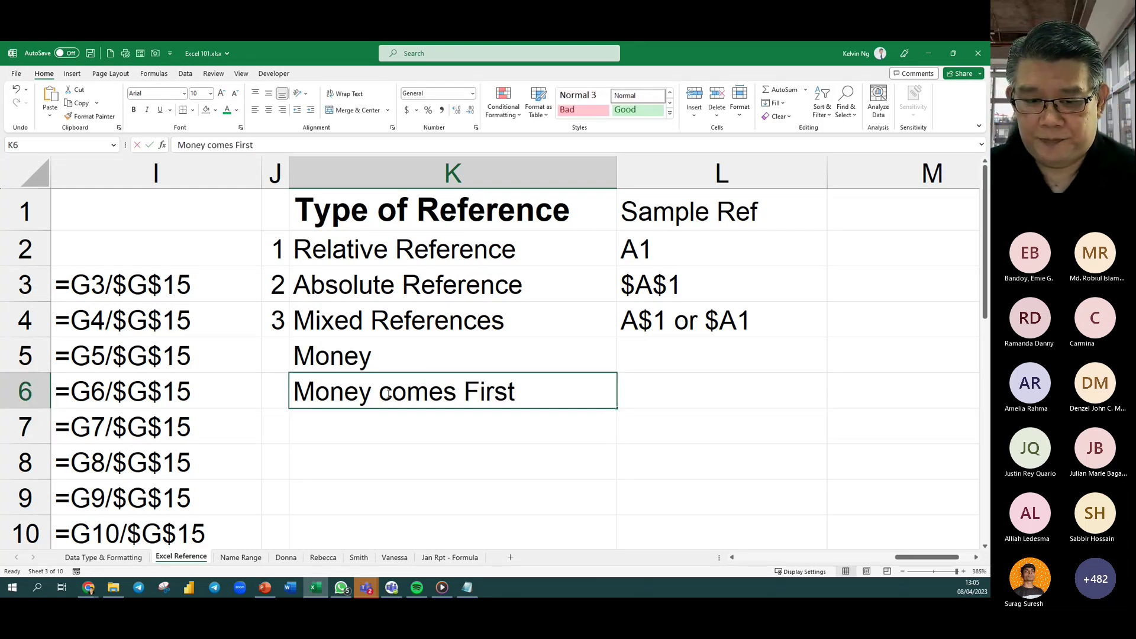
{"action": "double_click", "coordinate": [387, 394]}
{"action": "key", "text": "BackSpace"}
{"action": "type", "text": "C"}
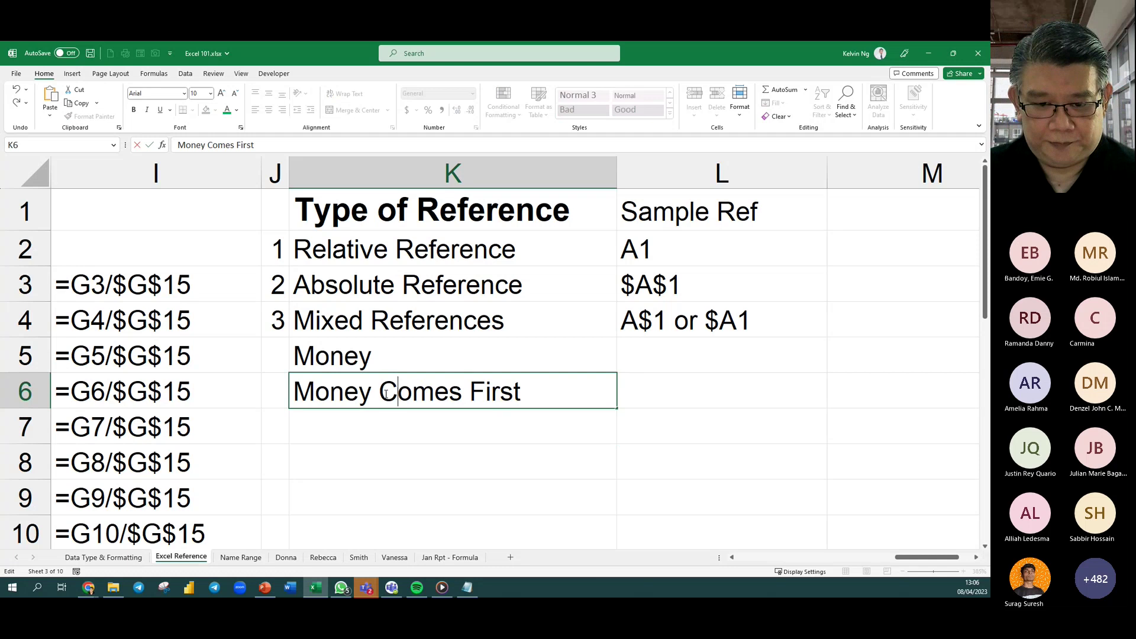
{"action": "left_click", "coordinate": [459, 397]}
{"action": "key", "text": "BackSpace"}
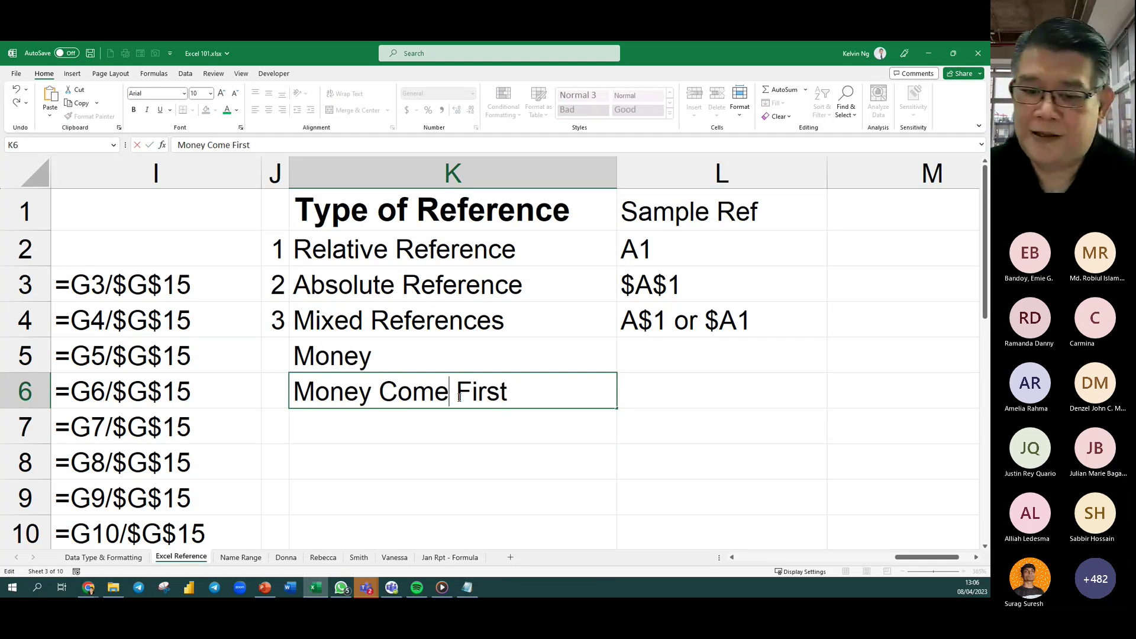
{"action": "left_click", "coordinate": [530, 494]}
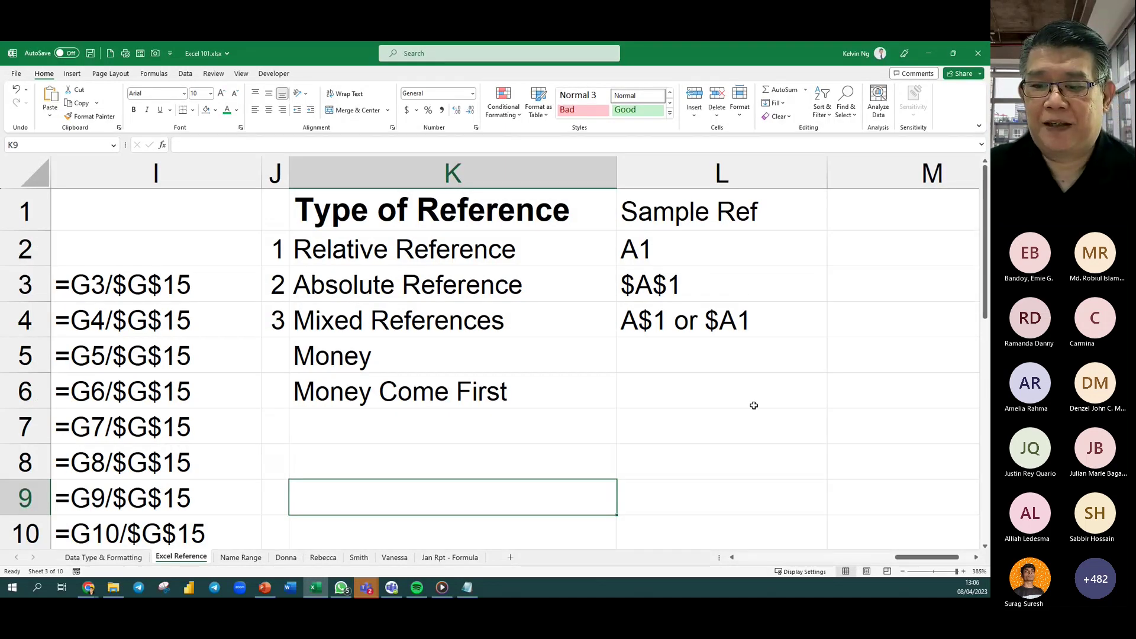
Format the Absolute Reference row J3:L3 with red, bold text.
{"action": "scroll", "coordinate": [754, 403], "scroll_direction": "down", "scroll_amount": 2}
{"action": "scroll", "coordinate": [758, 396], "scroll_direction": "down", "scroll_amount": 1}
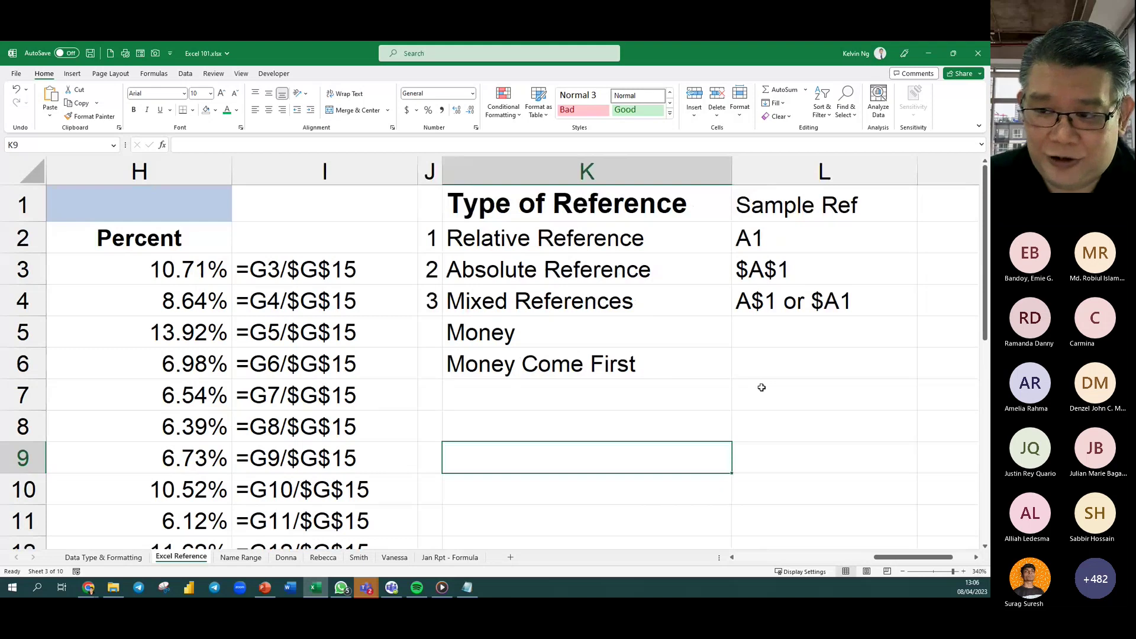
{"action": "scroll", "coordinate": [762, 387], "scroll_direction": "down", "scroll_amount": 3}
{"action": "scroll", "coordinate": [760, 388], "scroll_direction": "left", "scroll_amount": 3}
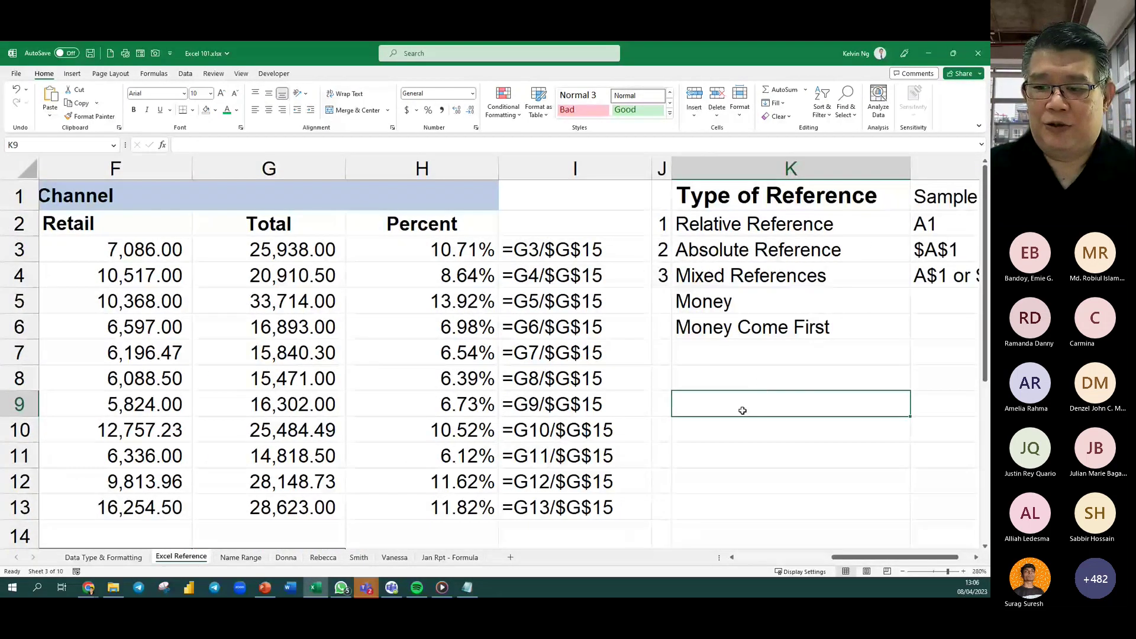
{"action": "scroll", "coordinate": [743, 411], "scroll_direction": "down", "scroll_amount": 2}
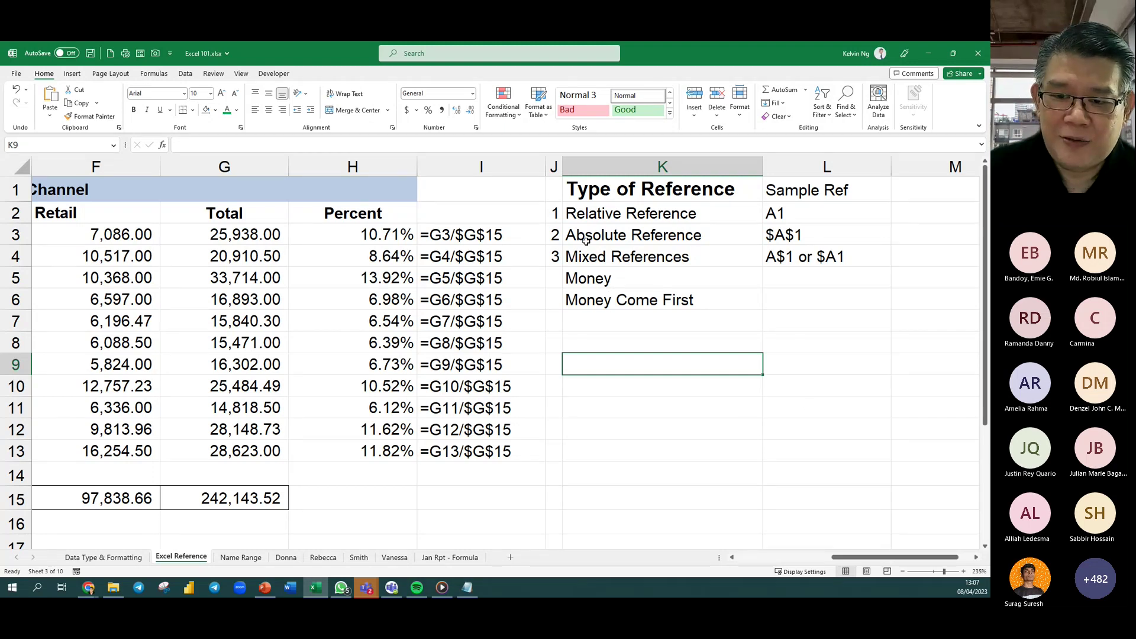
{"action": "left_click_drag", "start_coordinate": [556, 235], "coordinate": [794, 235]}
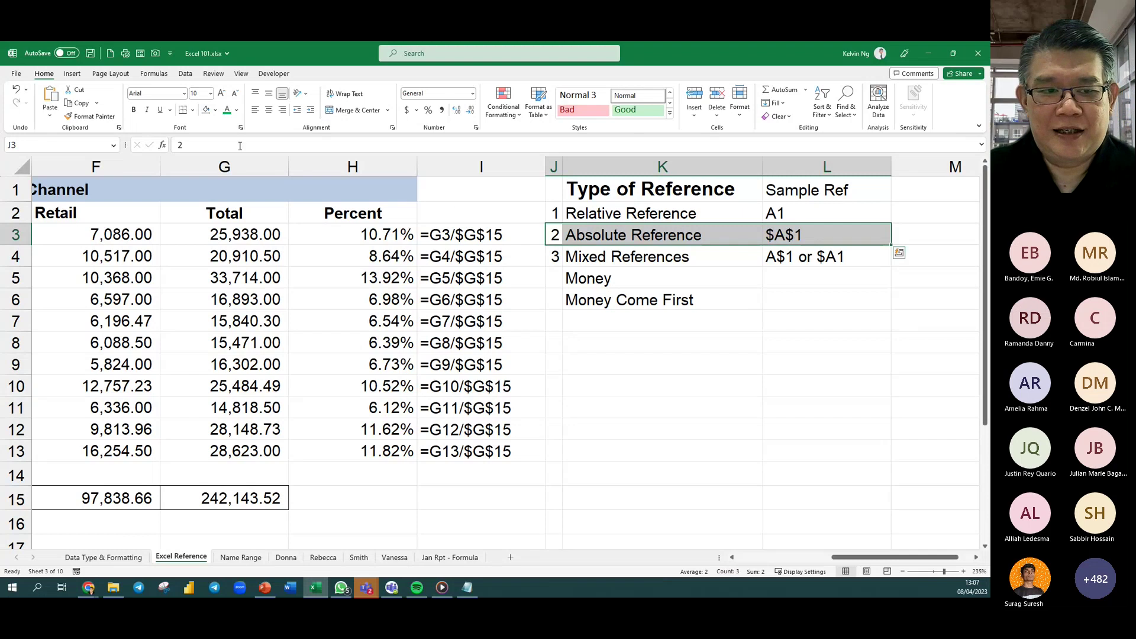
{"action": "left_click", "coordinate": [237, 110]}
{"action": "left_click", "coordinate": [235, 223]}
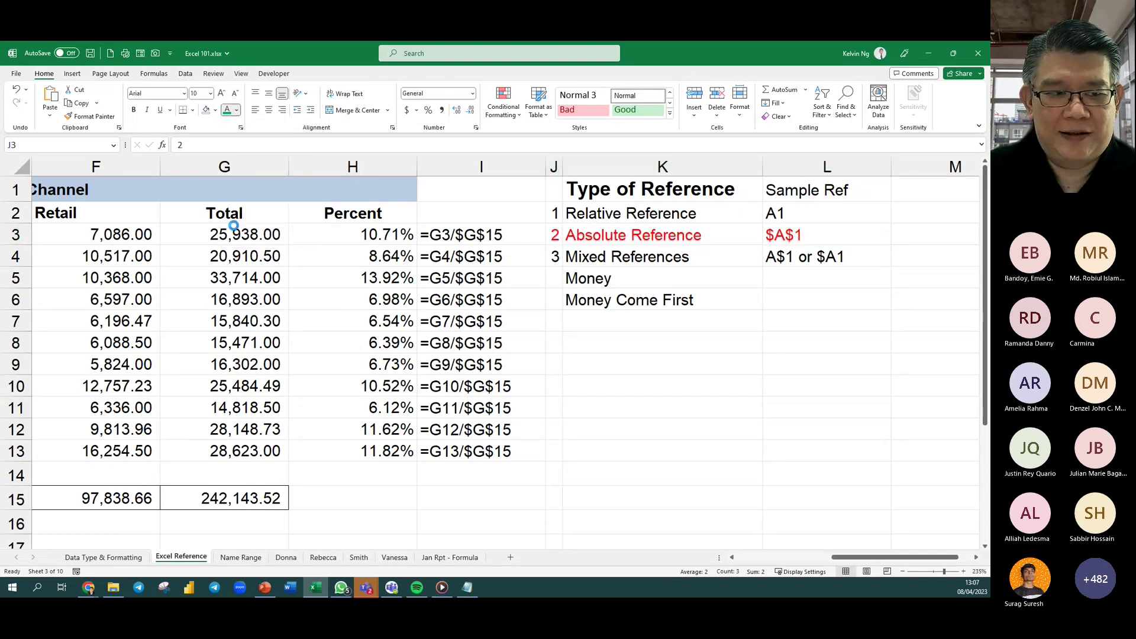
{"action": "left_click", "coordinate": [134, 111]}
{"action": "left_click", "coordinate": [536, 341]}
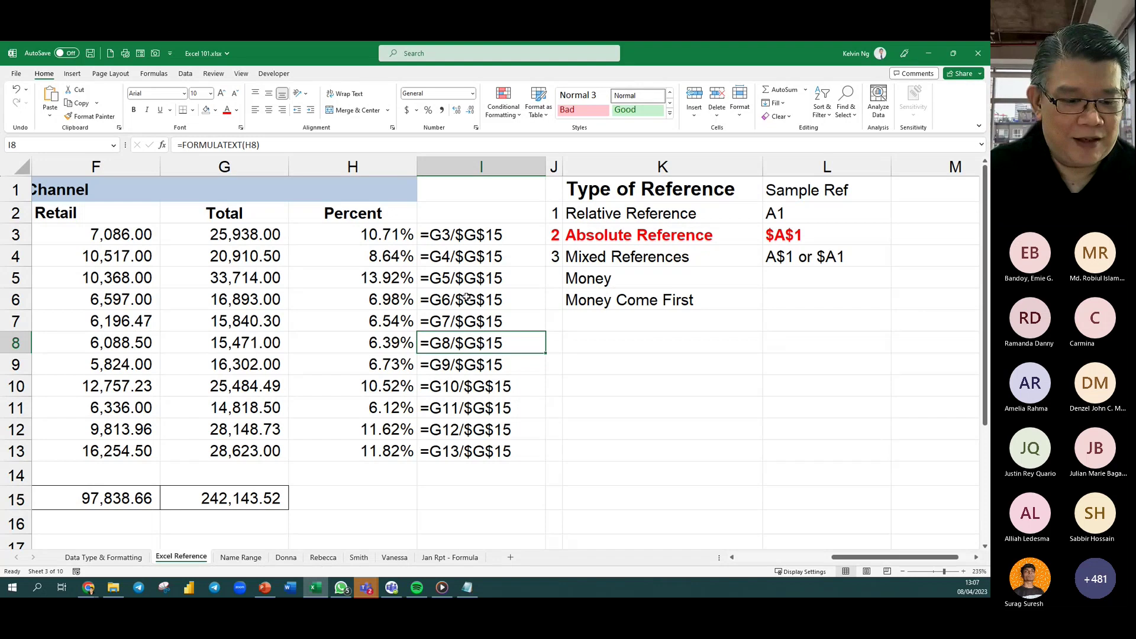
{"action": "left_click", "coordinate": [253, 559]}
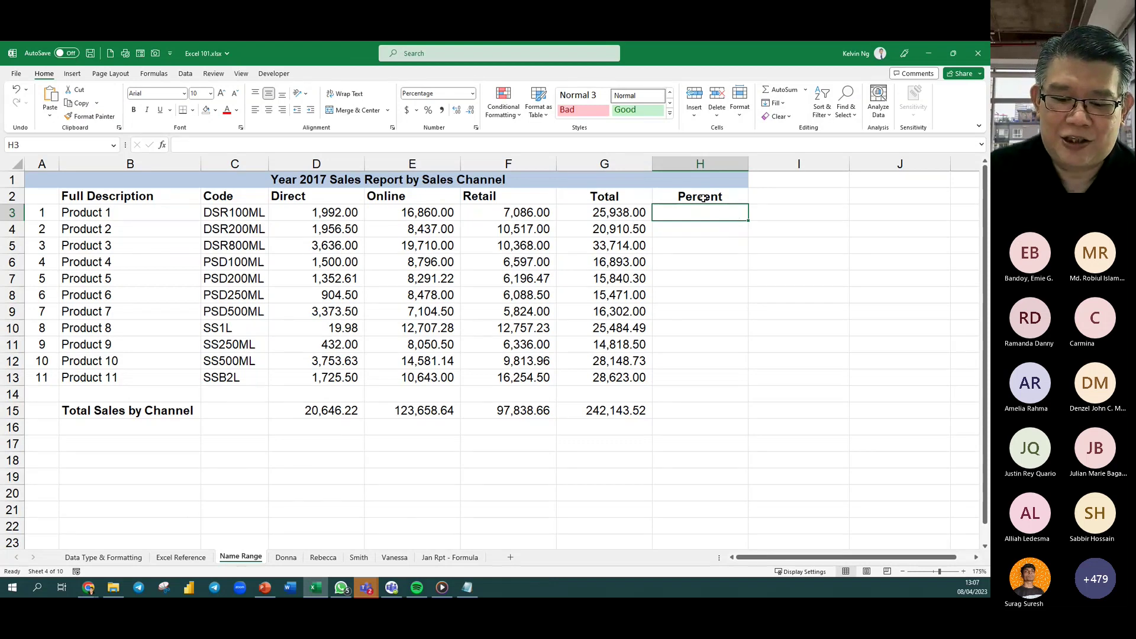
{"action": "type", "text": "="}
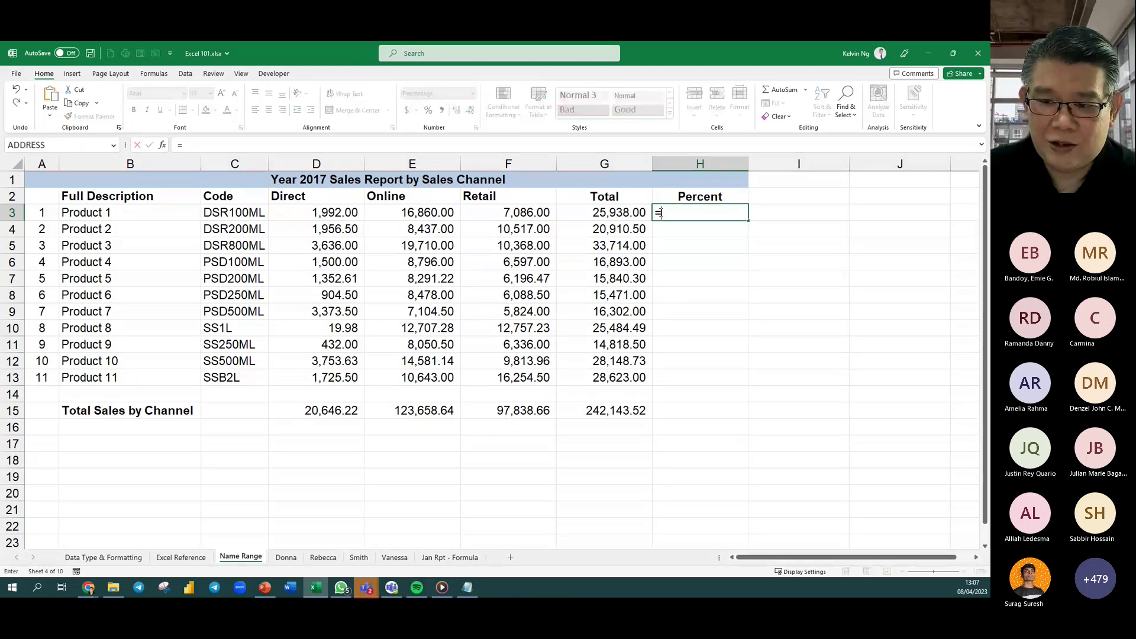
{"action": "key", "text": "Left"}
{"action": "type", "text": "/"}
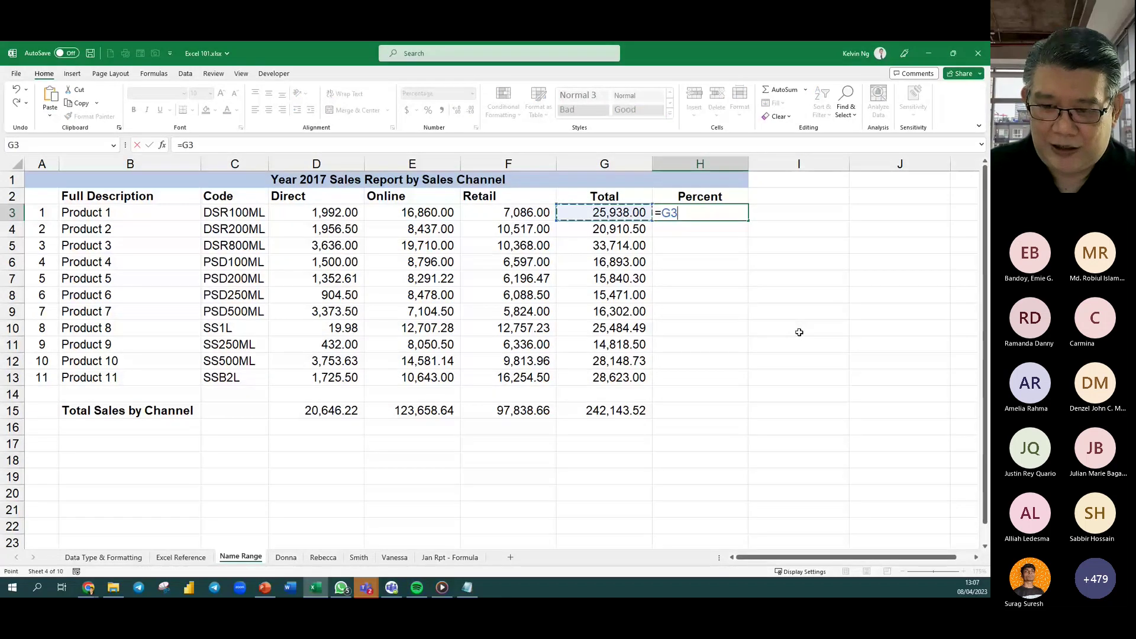
{"action": "left_click", "coordinate": [634, 413]}
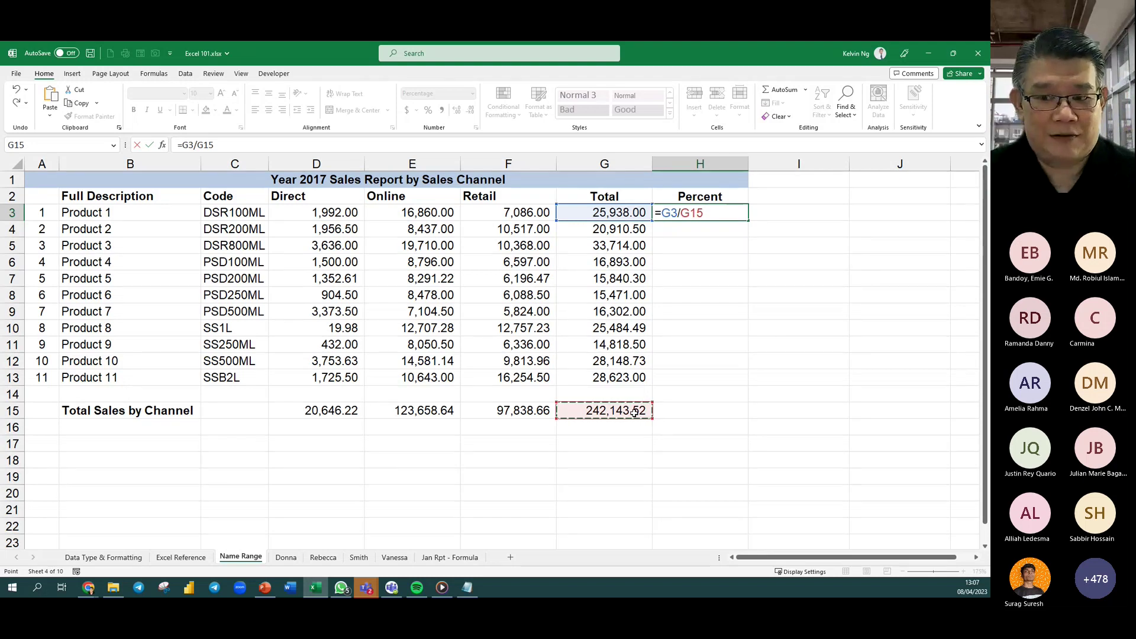
{"action": "key", "text": "Escape"}
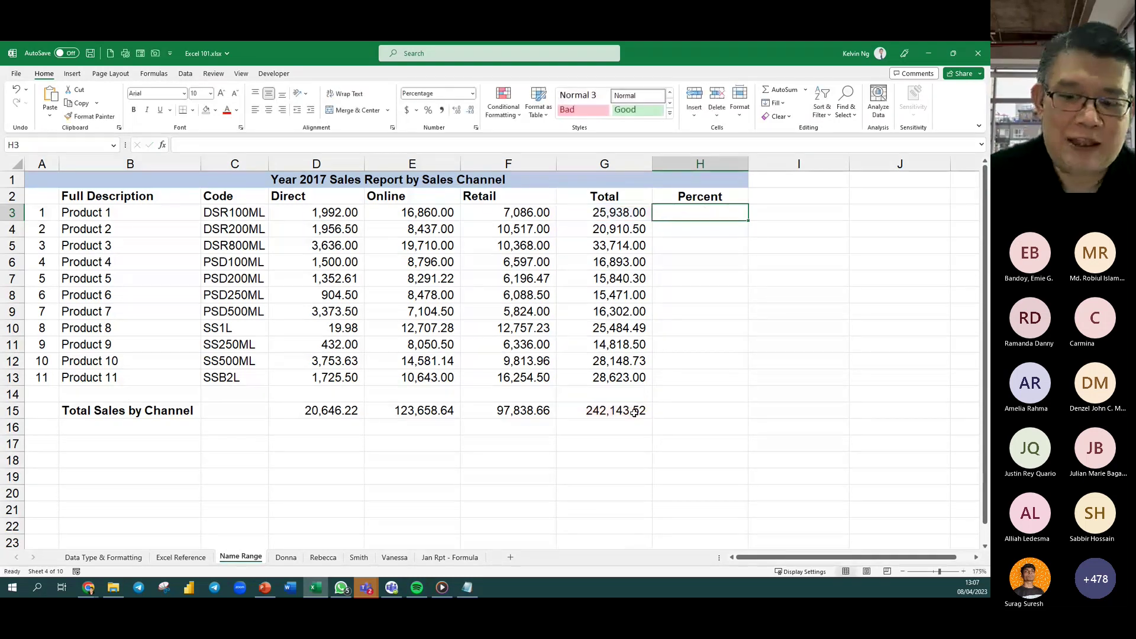
Assign the range name Total to the grand total cell G15 on the Name Range sheet.
{"action": "left_click", "coordinate": [635, 414]}
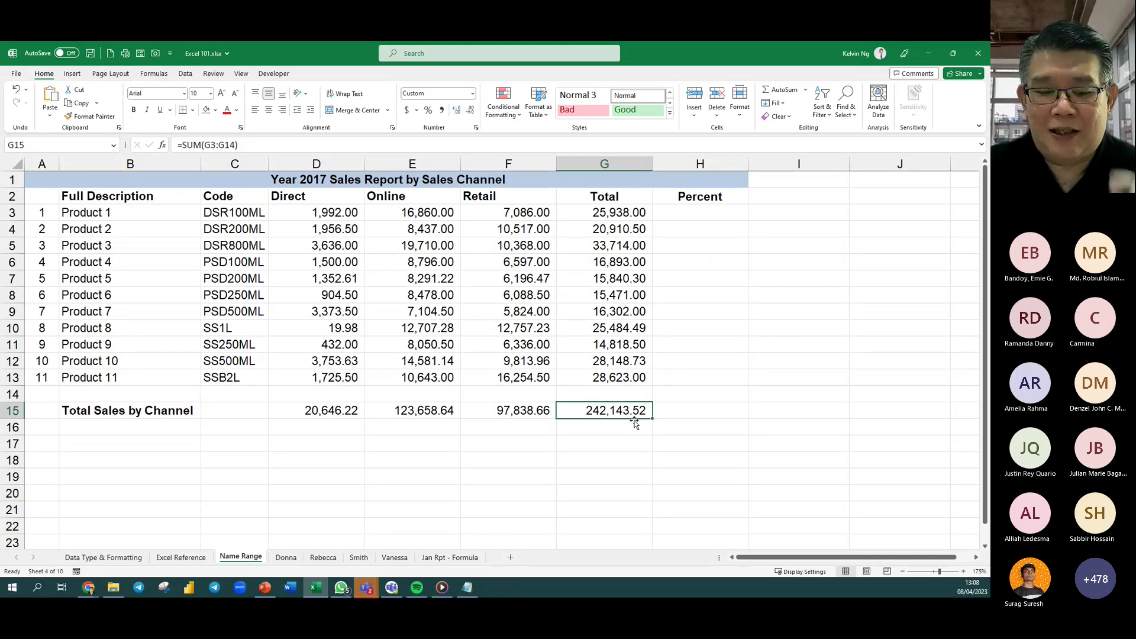
{"action": "left_click", "coordinate": [181, 558]}
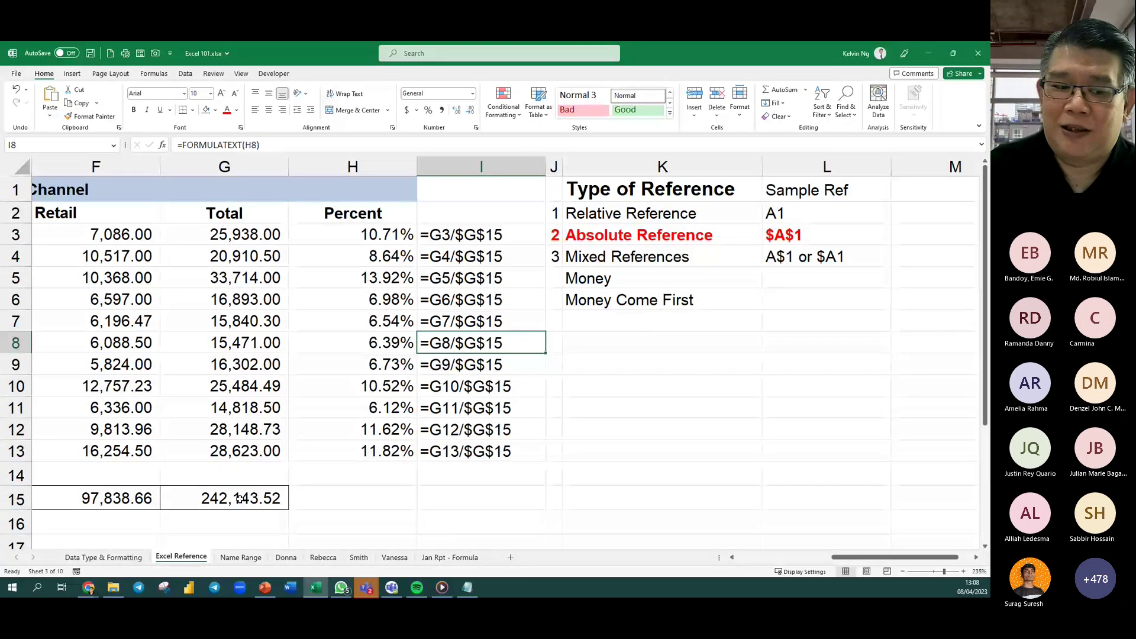
{"action": "left_click", "coordinate": [249, 560]}
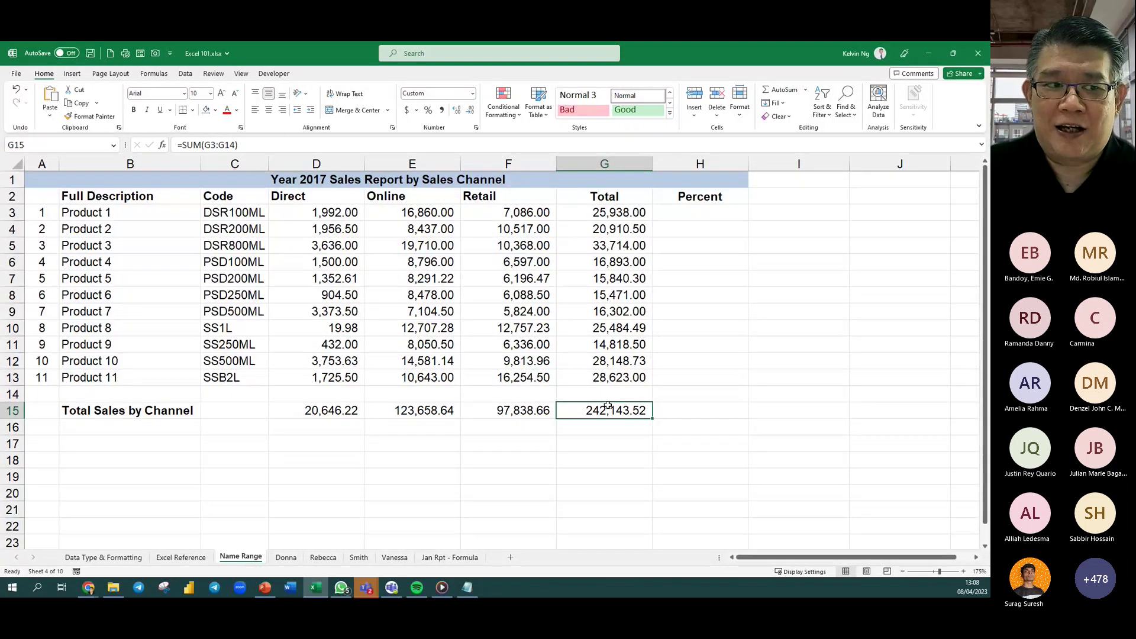
{"action": "left_click", "coordinate": [32, 144]}
{"action": "type", "text": "T"}
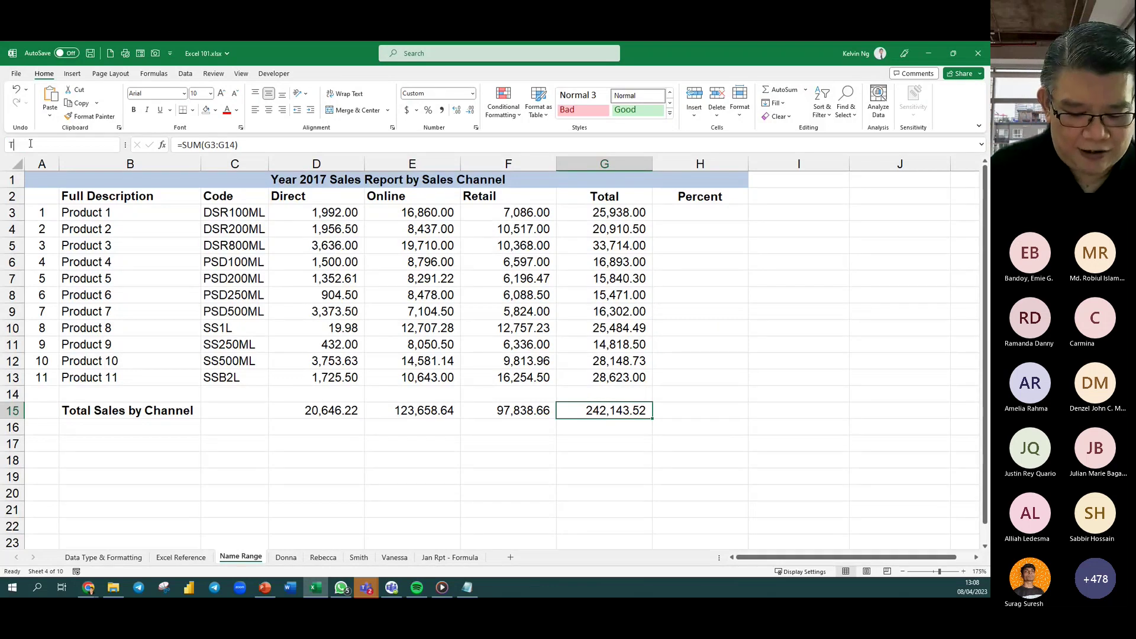
{"action": "type", "text": "otal"}
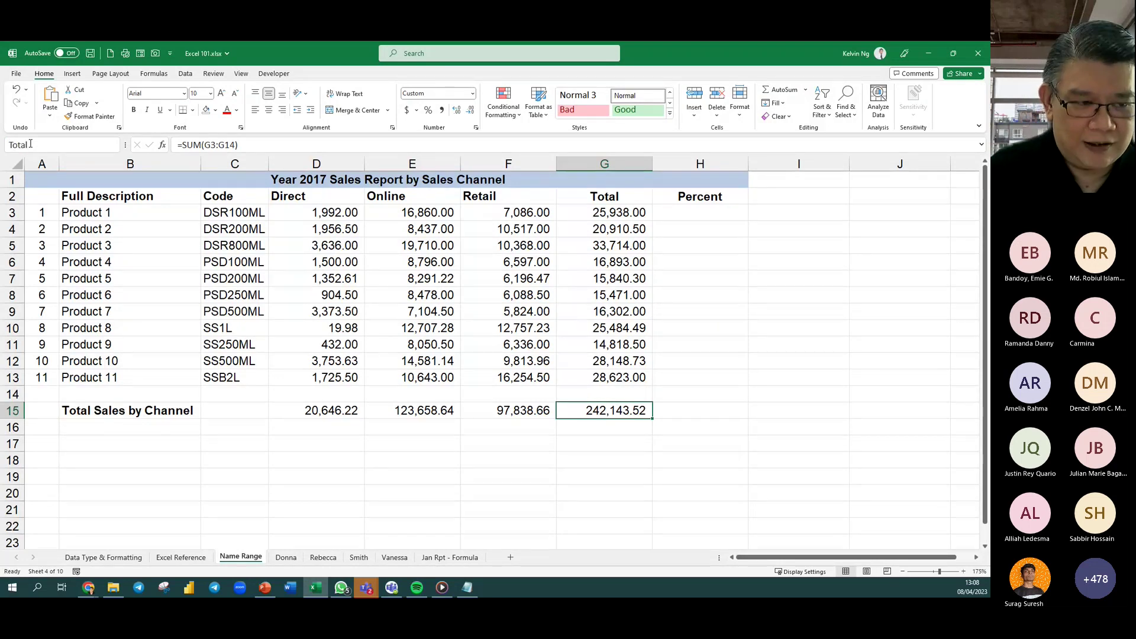
{"action": "key", "text": "Return"}
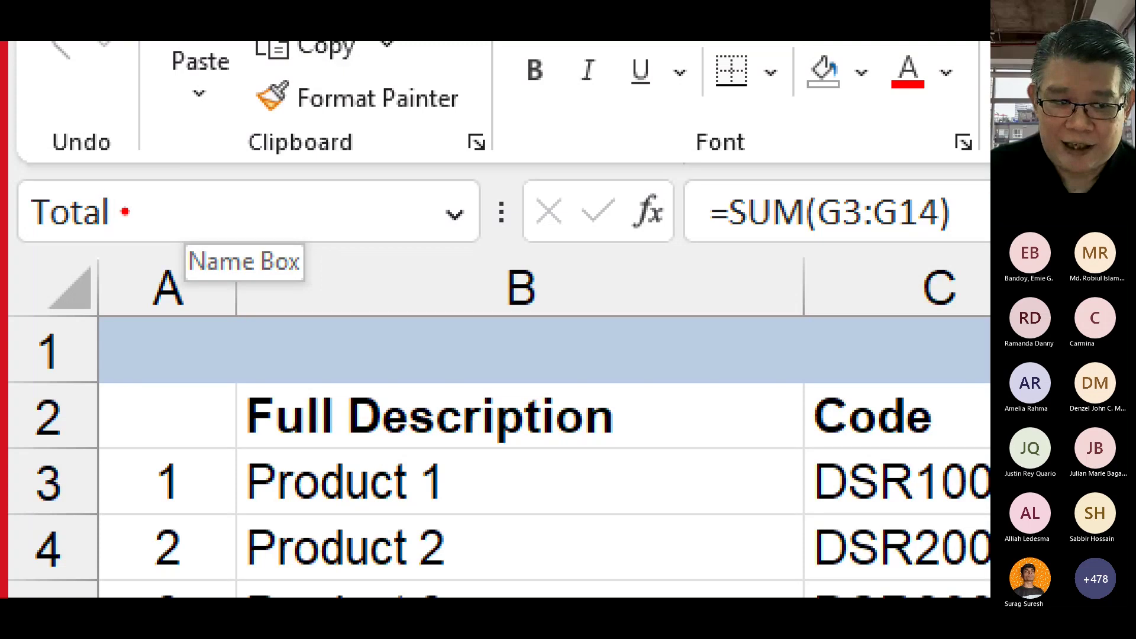
{"action": "left_click_drag", "start_coordinate": [122, 212], "coordinate": [189, 204]}
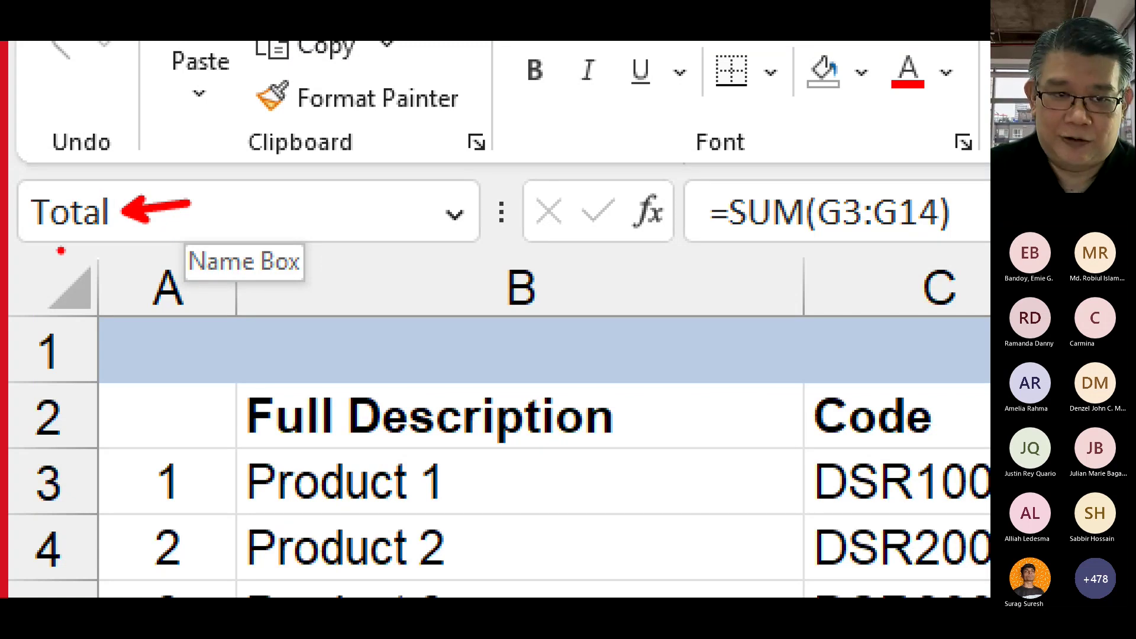
{"action": "key", "text": "Escape"}
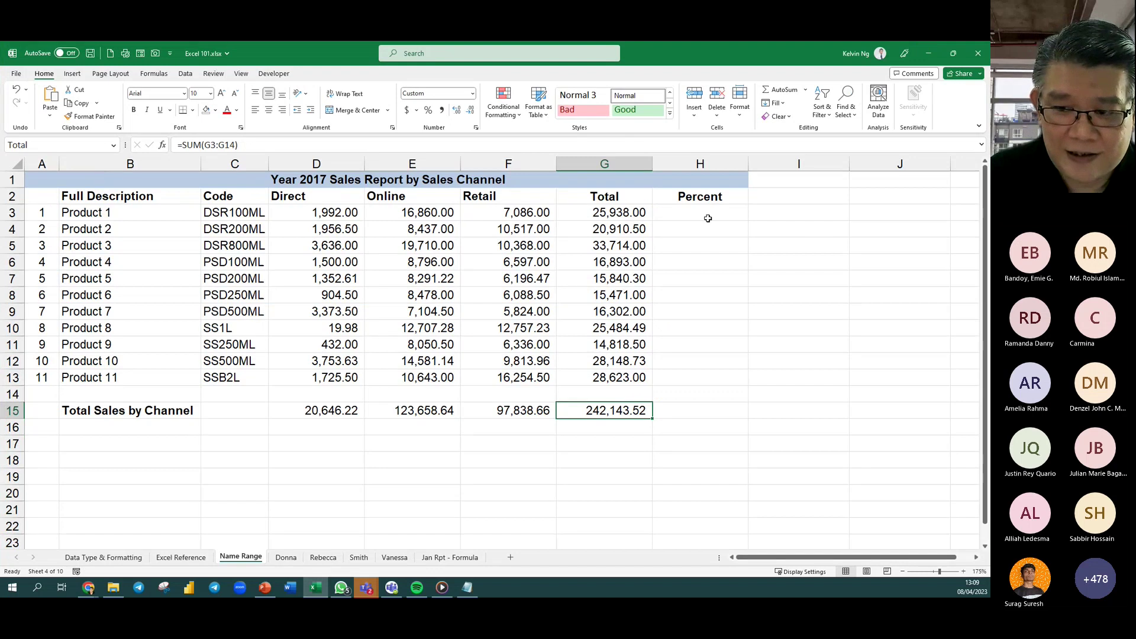
Calculate the first product's percentage in H3 with =G3/Total and fill the formula down to H13.
{"action": "left_click", "coordinate": [704, 217]}
{"action": "type", "text": "="}
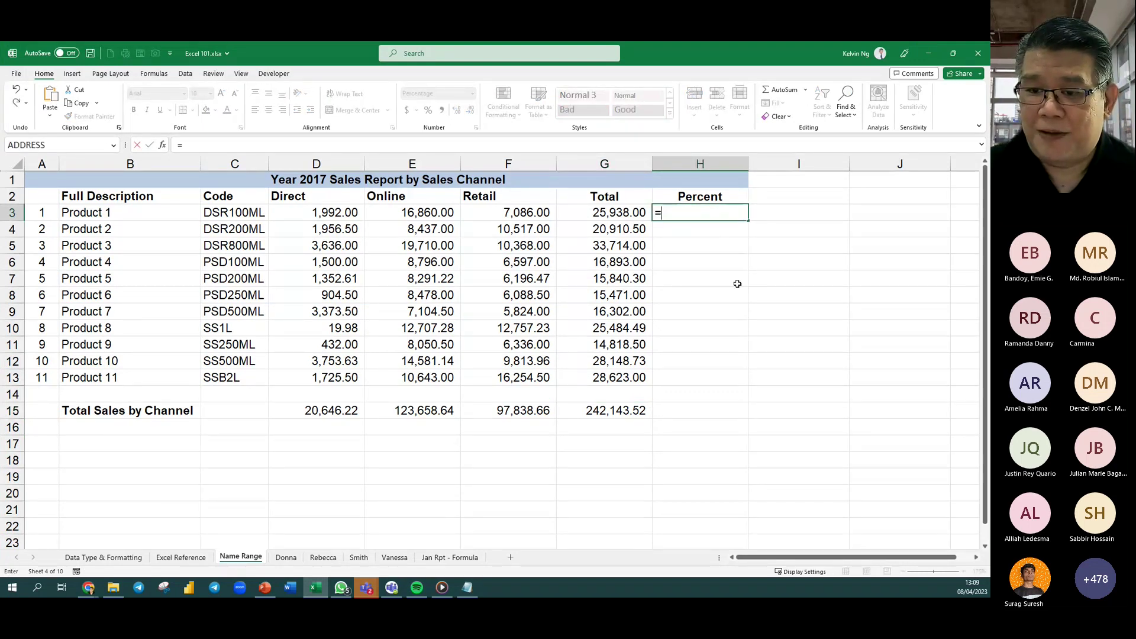
{"action": "left_click", "coordinate": [617, 214]}
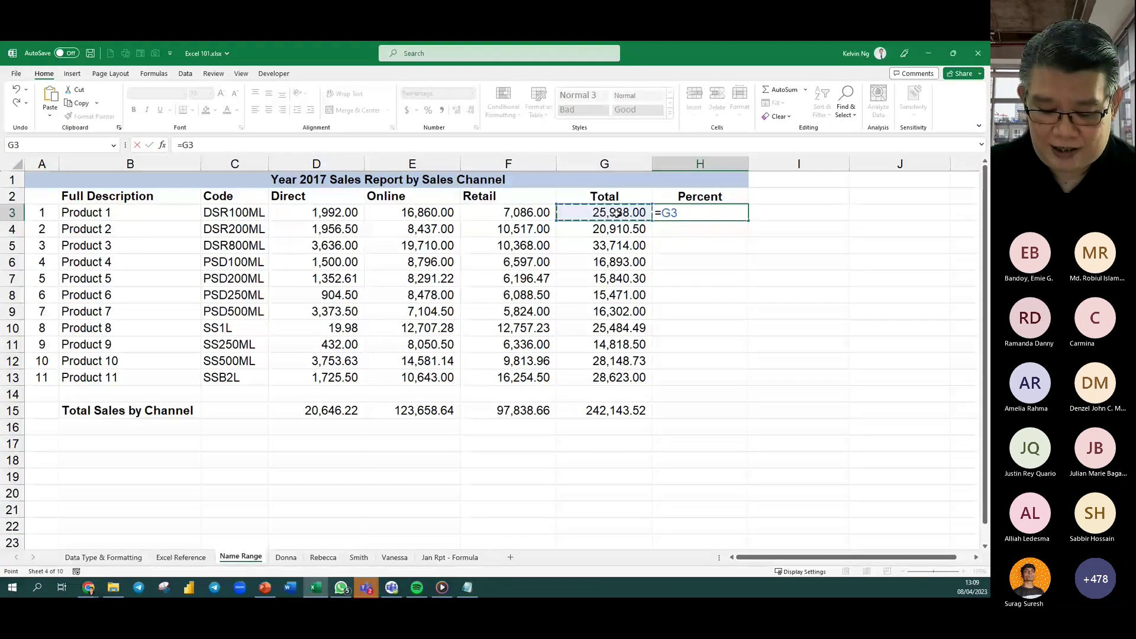
{"action": "type", "text": "/"}
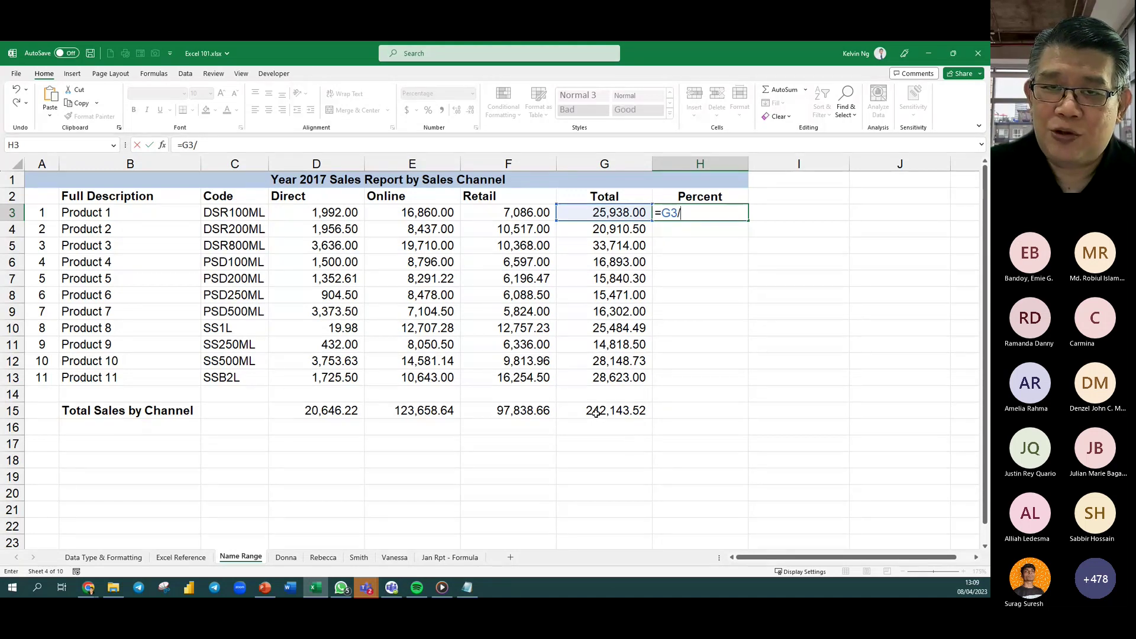
{"action": "type", "text": "Total"}
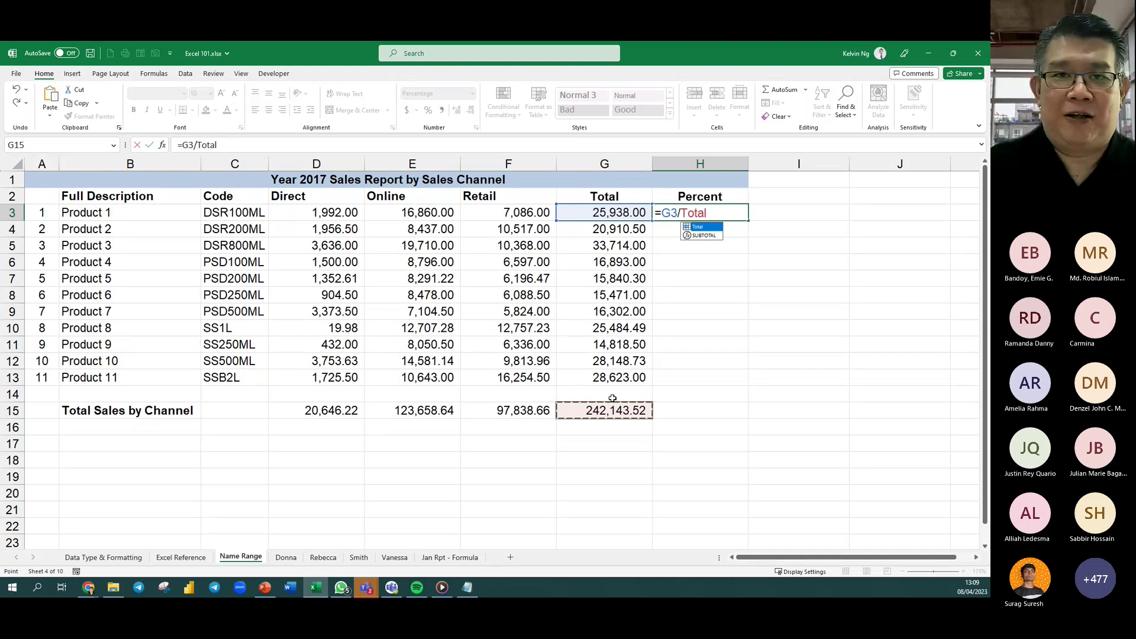
{"action": "key", "text": "Return"}
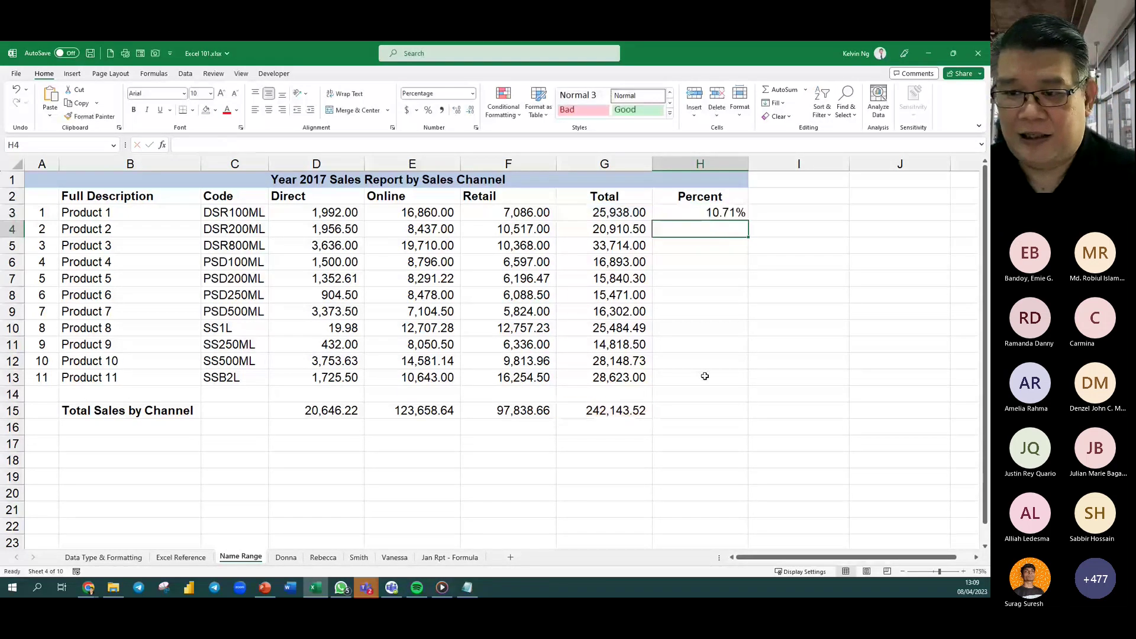
{"action": "left_click", "coordinate": [740, 215]}
{"action": "left_click_drag", "start_coordinate": [740, 215], "coordinate": [739, 387]}
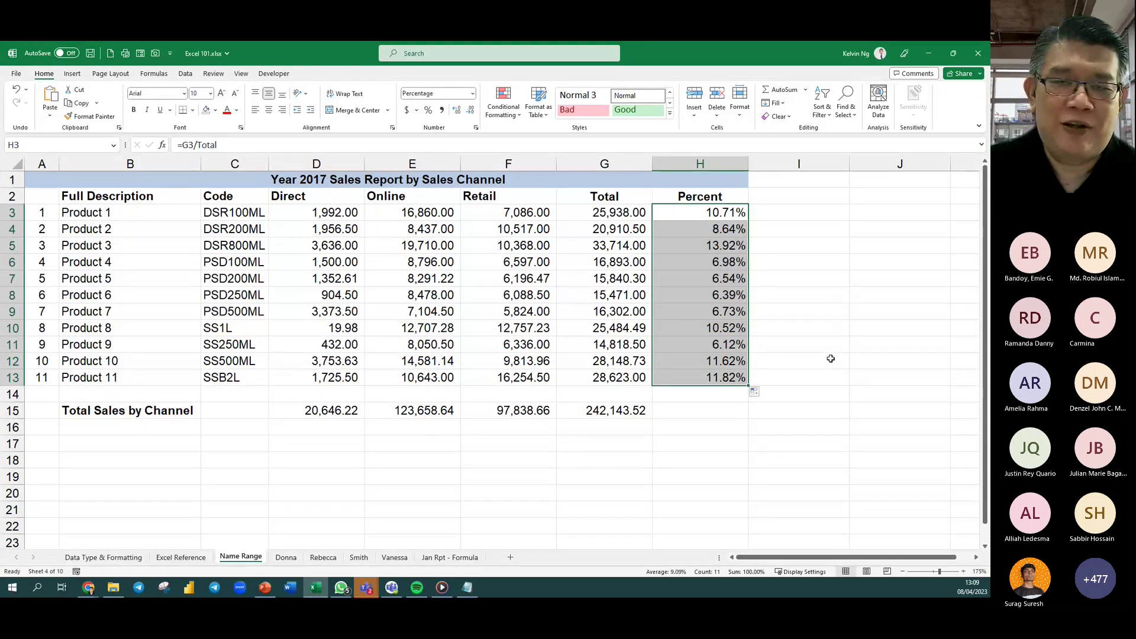
Show the percentage formulas as text in column I by entering =FORMULATEXT(H3) in I3 and filling it down to I13.
{"action": "left_click", "coordinate": [784, 215]}
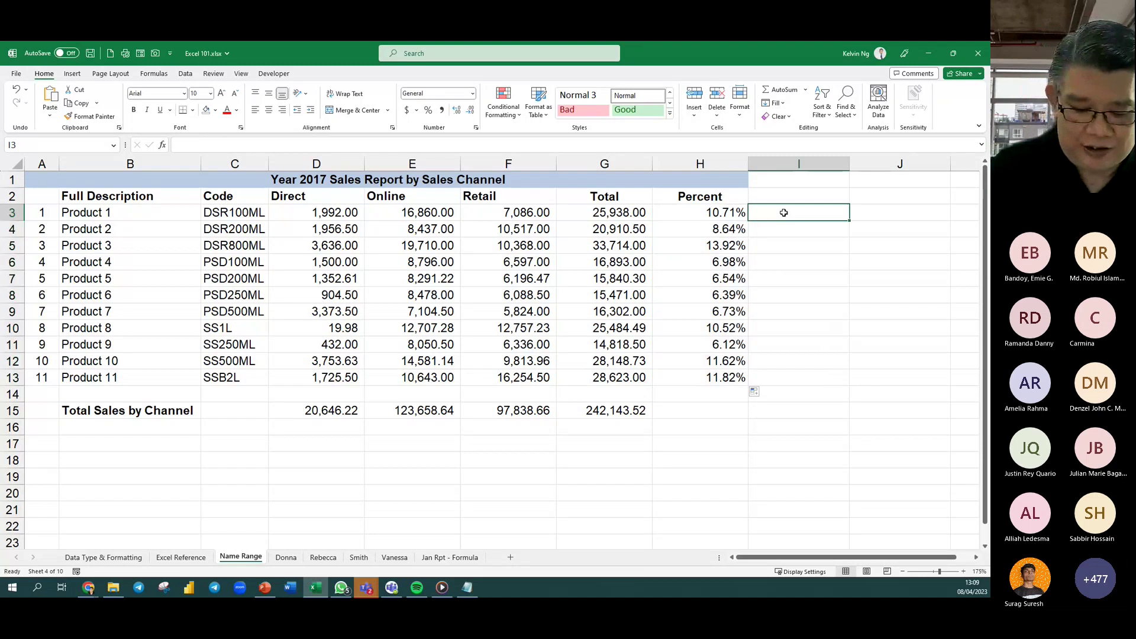
{"action": "type", "text": "=form"}
{"action": "key", "text": "Tab"}
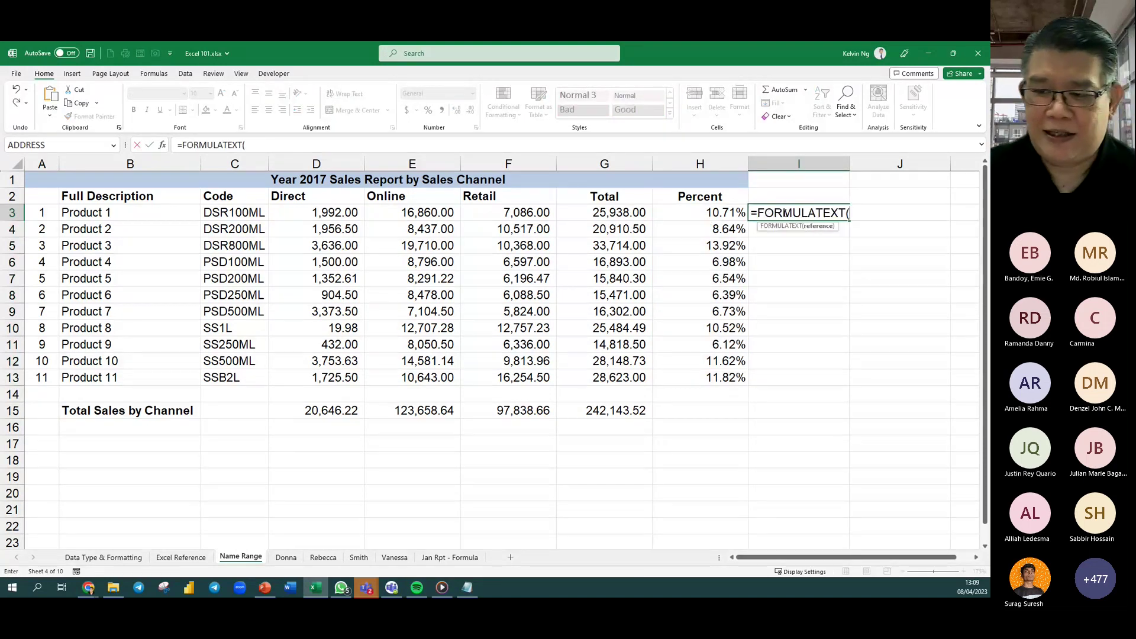
{"action": "left_click", "coordinate": [696, 212]}
{"action": "key", "text": "Return"}
{"action": "left_click", "coordinate": [806, 214]}
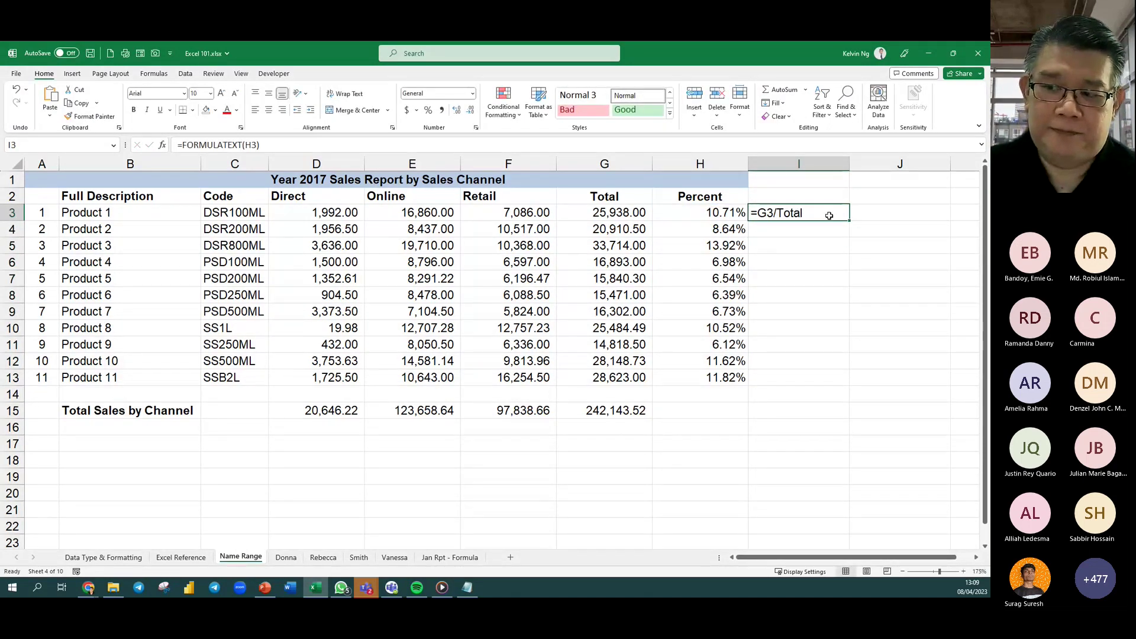
{"action": "left_click_drag", "start_coordinate": [842, 259], "coordinate": [839, 379]}
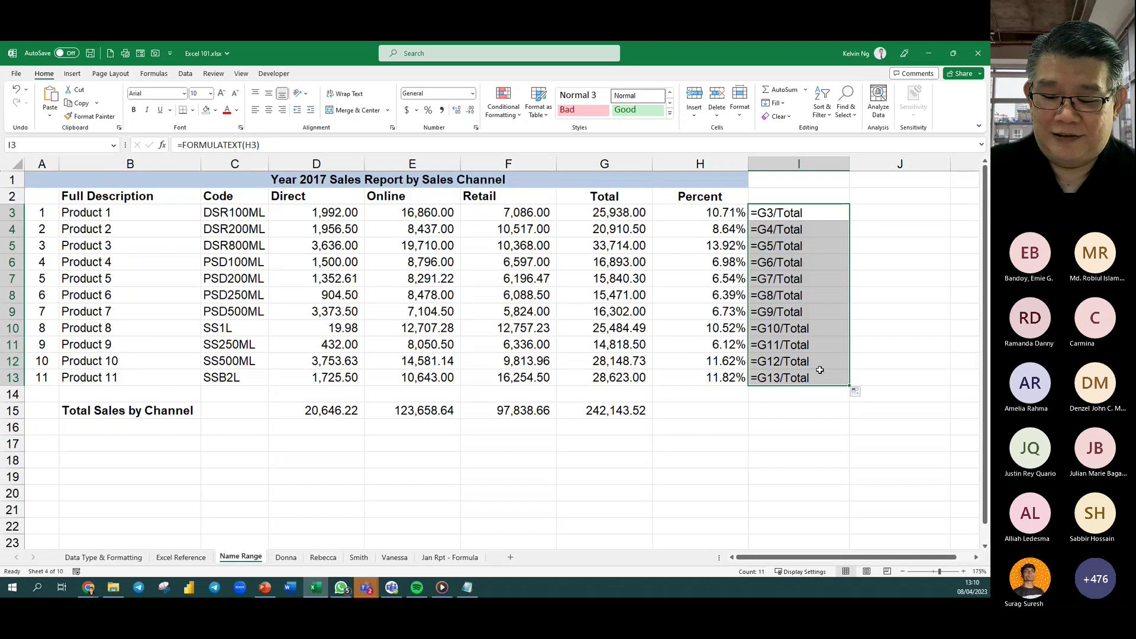
Examine the workbook's defined names in the Name Manager, checking which cell the name Total refers to, and close it.
{"action": "left_click", "coordinate": [634, 411]}
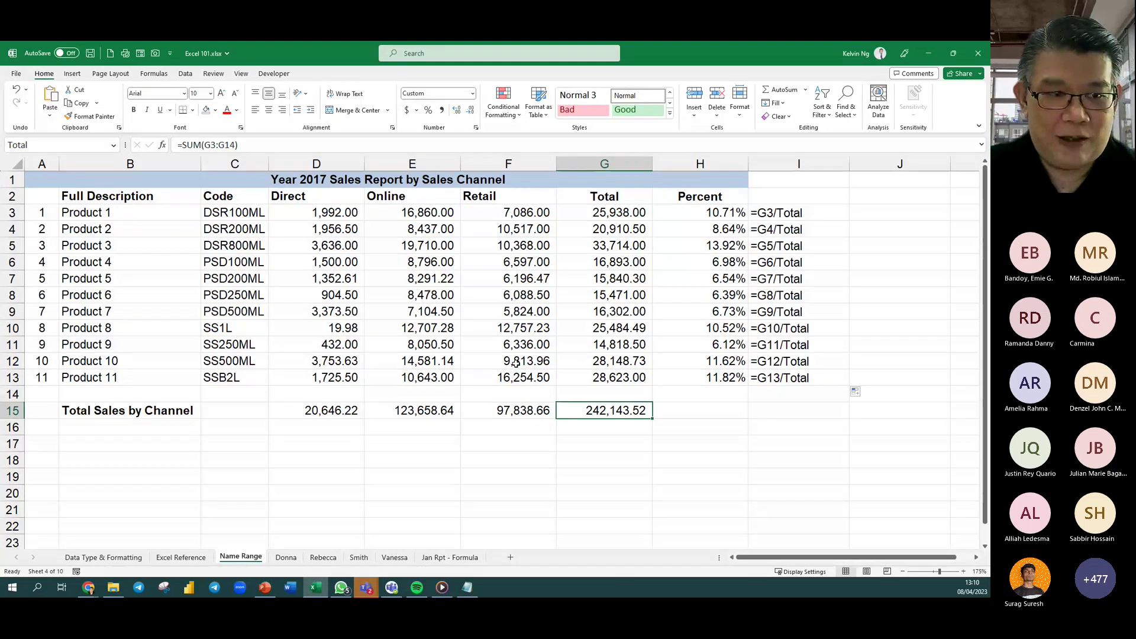
{"action": "left_click", "coordinate": [155, 76]}
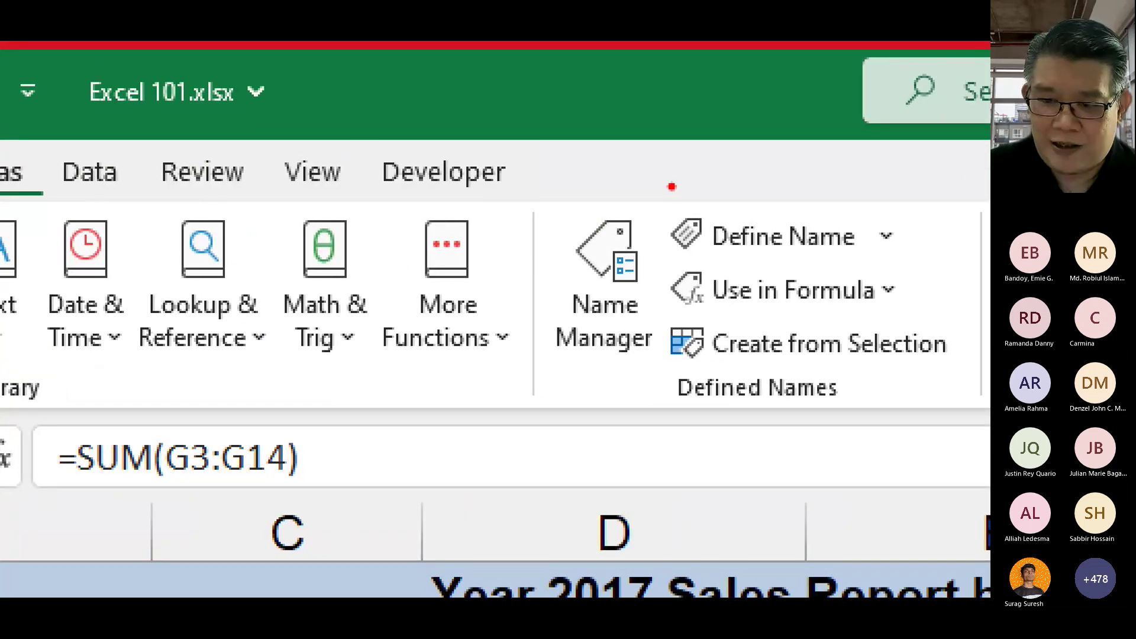
{"action": "mouse_move", "coordinate": [672, 184]}
{"action": "left_mouse_down"}
{"action": "mouse_move", "coordinate": [631, 273]}
{"action": "mouse_move", "coordinate": [527, 418]}
{"action": "left_mouse_up"}
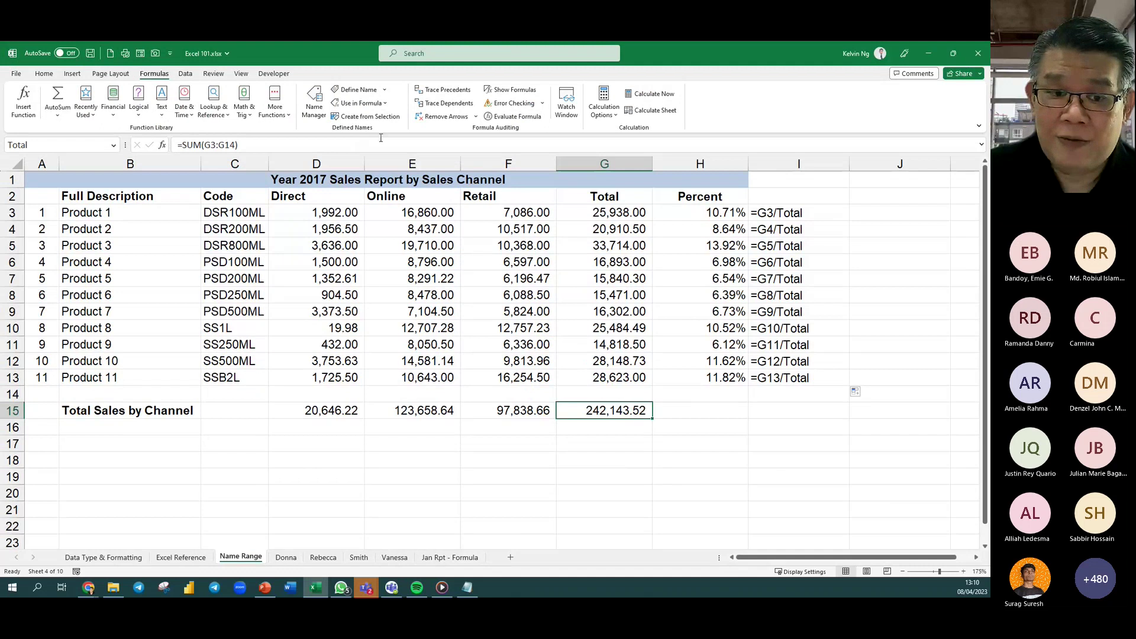
{"action": "left_click", "coordinate": [314, 109]}
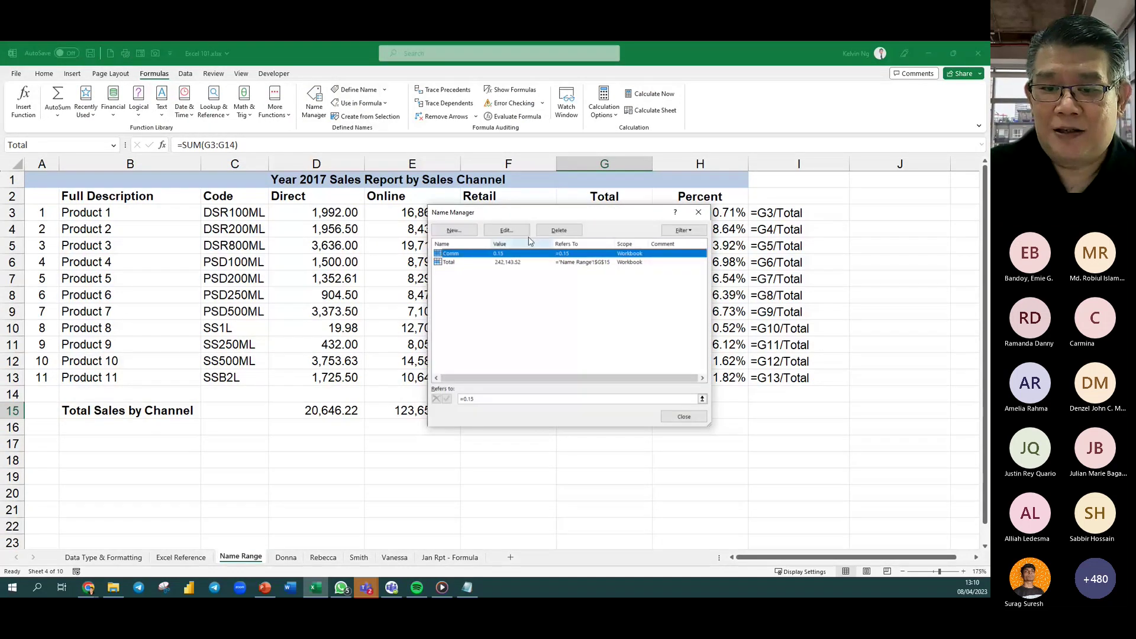
{"action": "left_click_drag", "start_coordinate": [529, 217], "coordinate": [491, 200]}
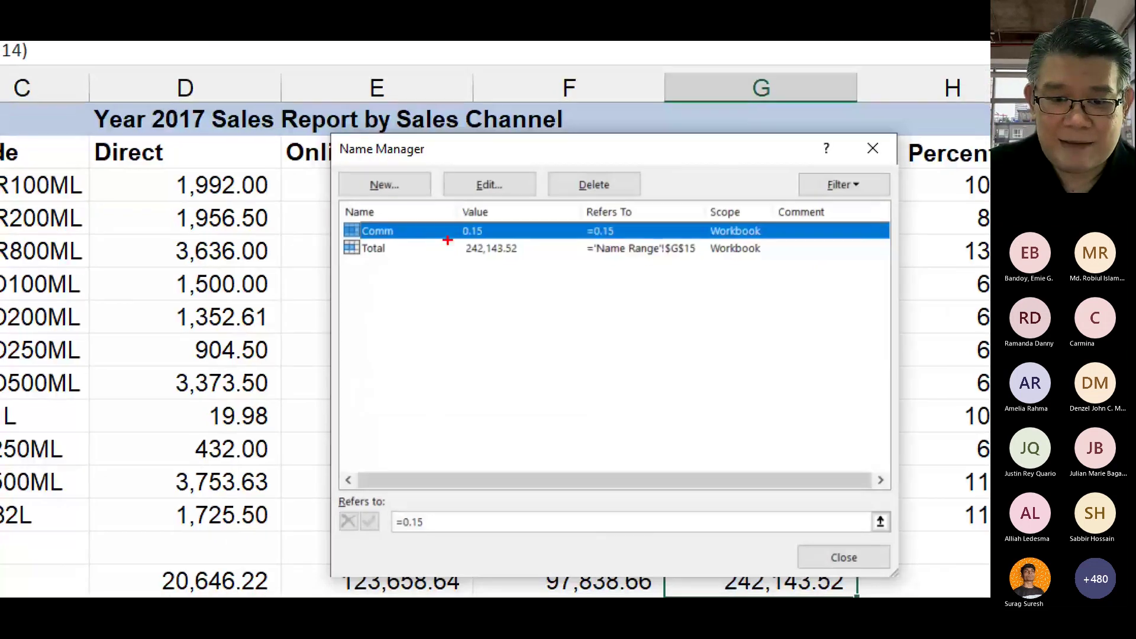
{"action": "left_click", "coordinate": [391, 256]}
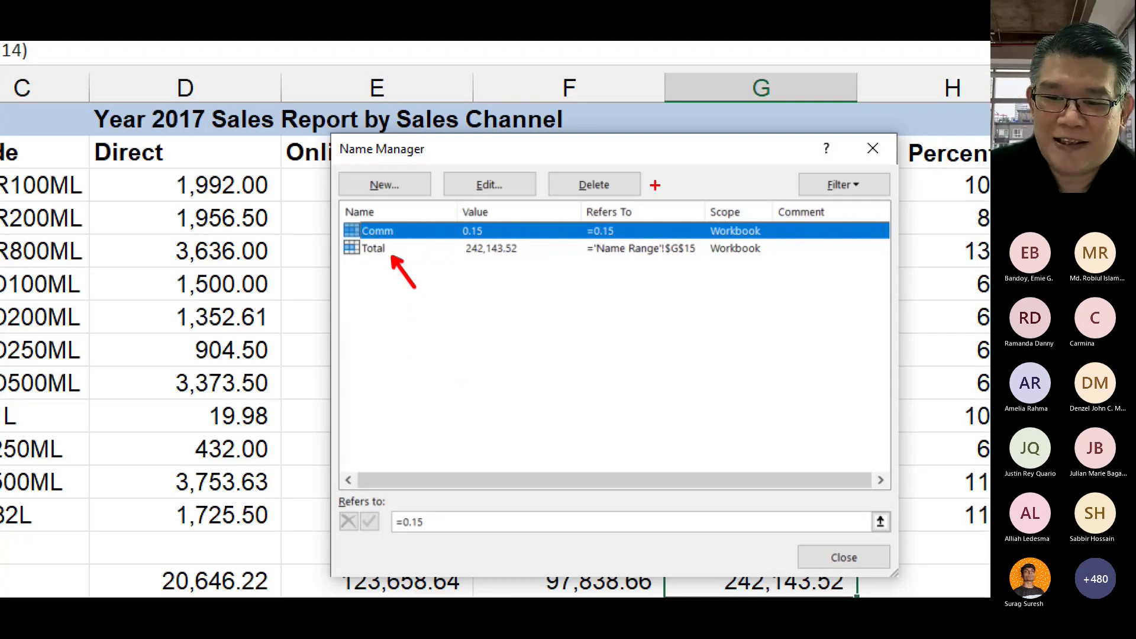
{"action": "mouse_move", "coordinate": [652, 181]}
{"action": "left_mouse_down"}
{"action": "mouse_move", "coordinate": [570, 205]}
{"action": "mouse_move", "coordinate": [631, 185]}
{"action": "left_mouse_up"}
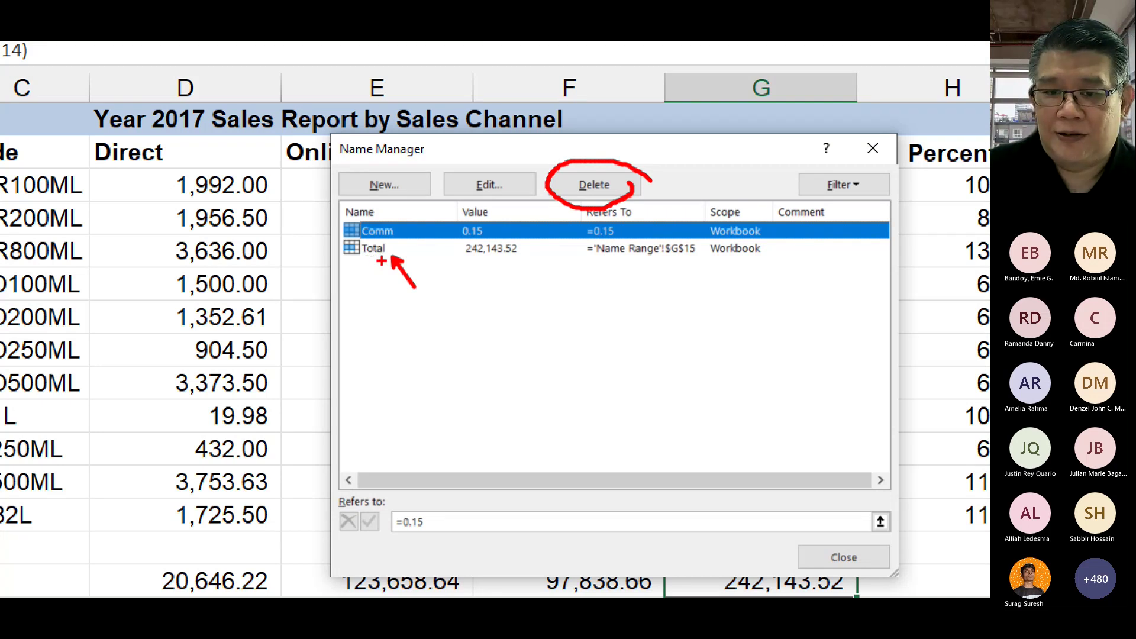
{"action": "mouse_move", "coordinate": [517, 176]}
{"action": "left_mouse_down"}
{"action": "mouse_move", "coordinate": [476, 204]}
{"action": "mouse_move", "coordinate": [522, 183]}
{"action": "left_mouse_up"}
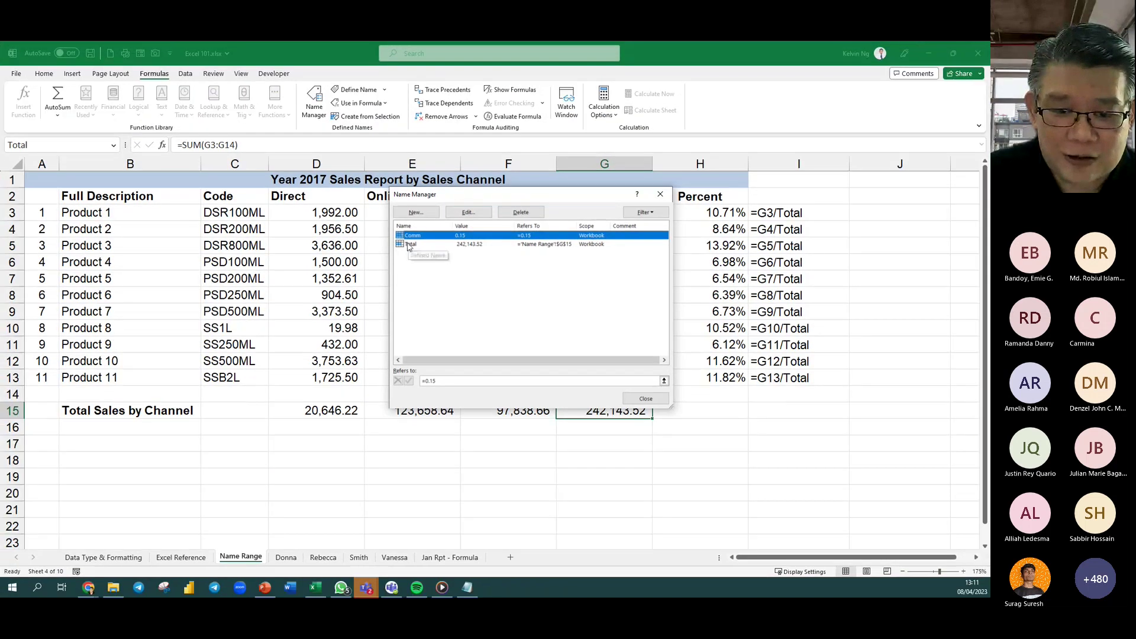
{"action": "left_click", "coordinate": [418, 245]}
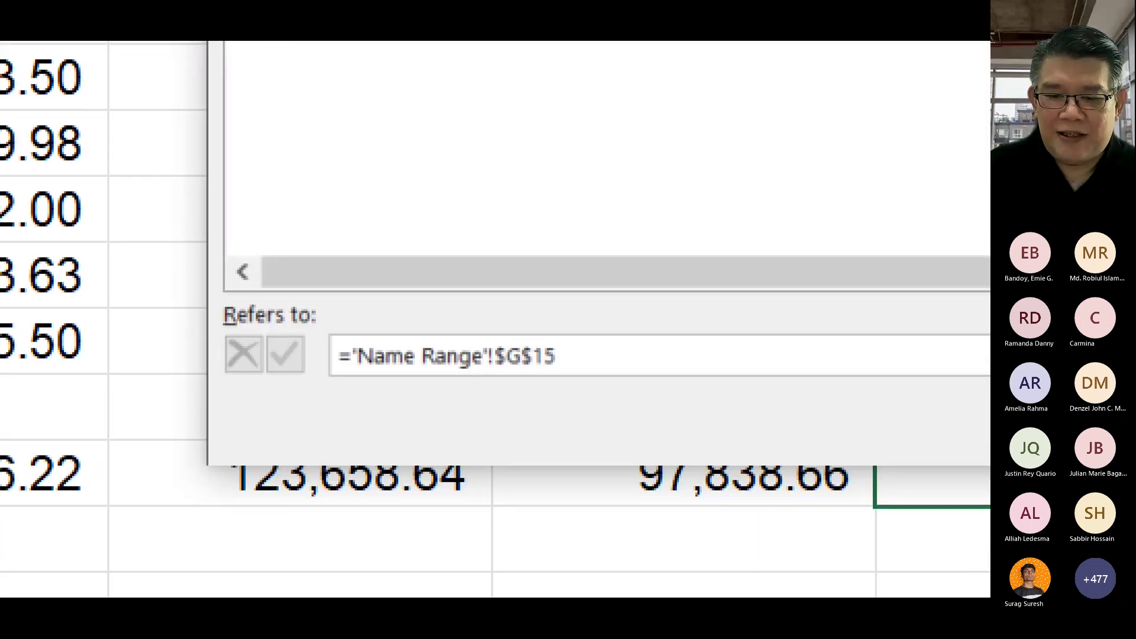
{"action": "left_click_drag", "start_coordinate": [586, 327], "coordinate": [314, 399]}
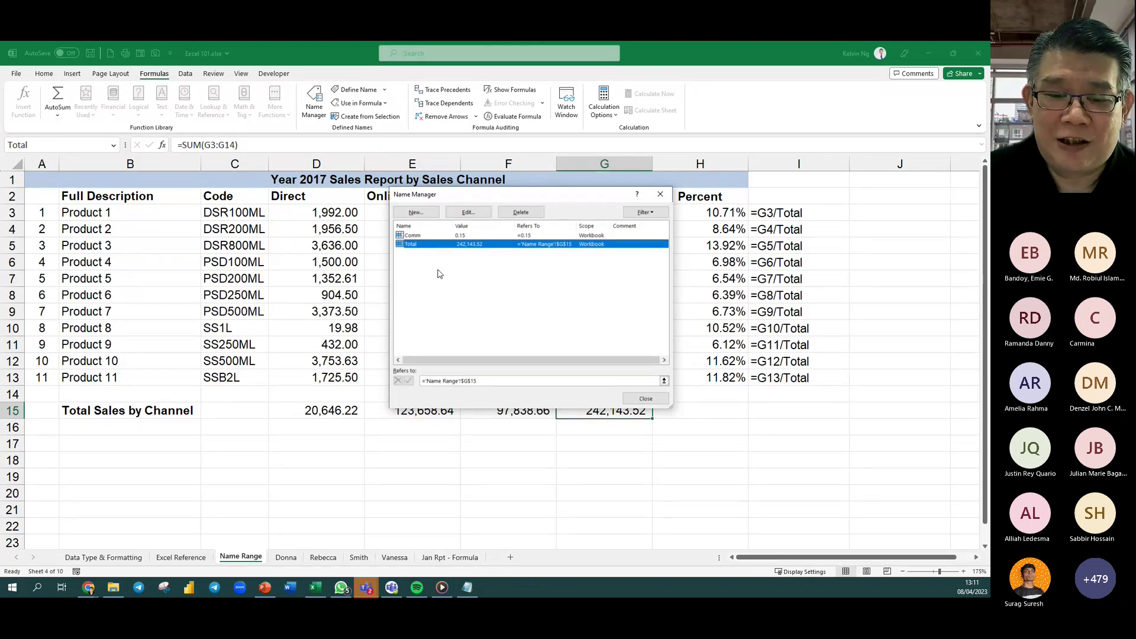
{"action": "key", "text": "Escape"}
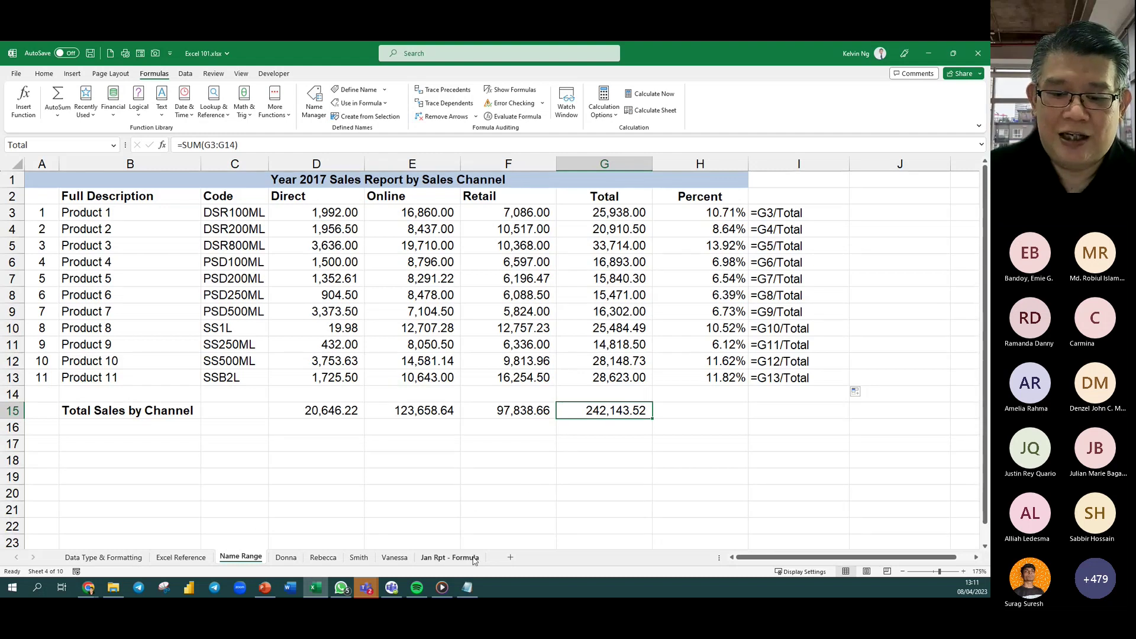
Insert a new blank worksheet directly after the Name Range sheet.
{"action": "left_click", "coordinate": [511, 560]}
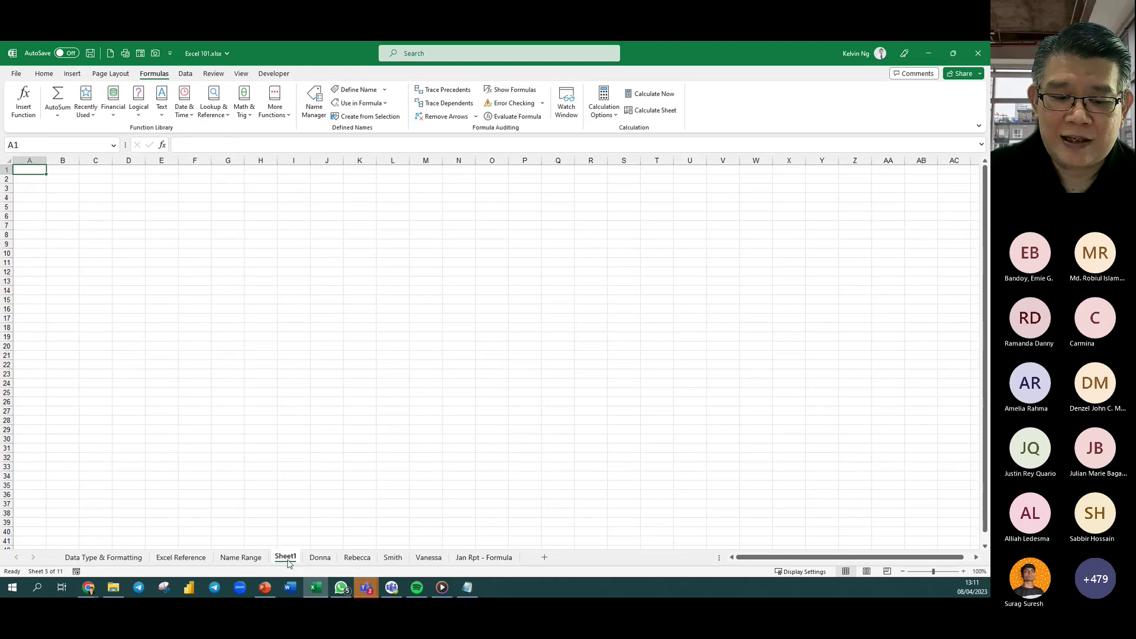
Move Sheet1 to the end of the workbook, after the Jan Rpt - Formula sheet.
{"action": "left_click_drag", "start_coordinate": [288, 562], "coordinate": [527, 566]}
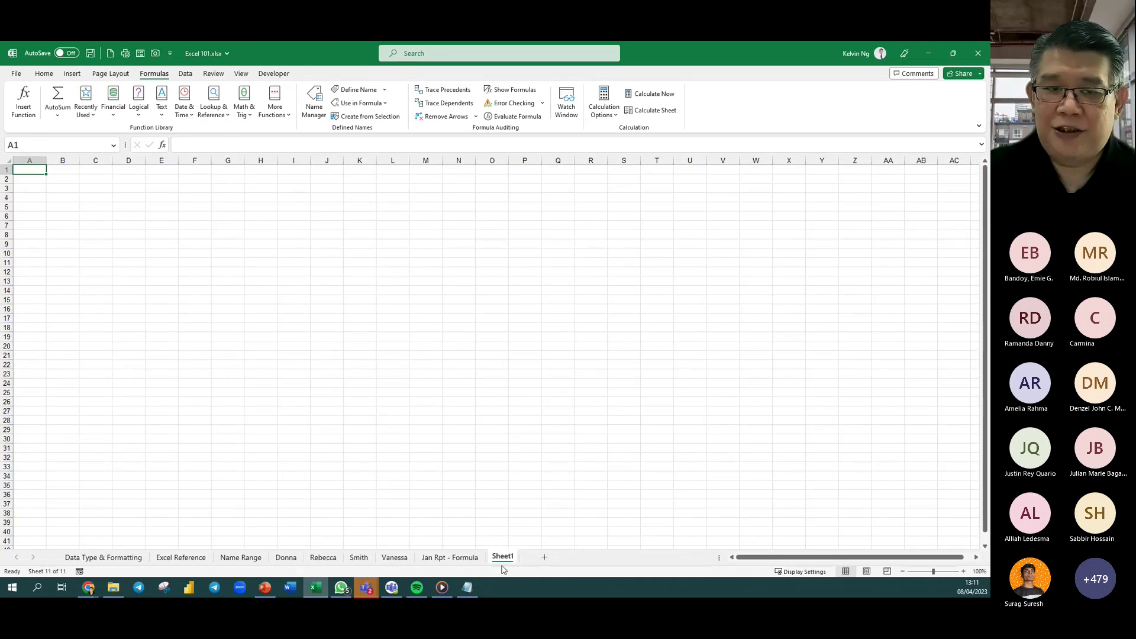
Enter the heading Total Sales in C5 of Sheet1 and widen column C to fit it.
{"action": "left_click", "coordinate": [104, 216]}
{"action": "scroll", "coordinate": [104, 215], "scroll_direction": "up", "scroll_amount": 5, "text": "ctrl"}
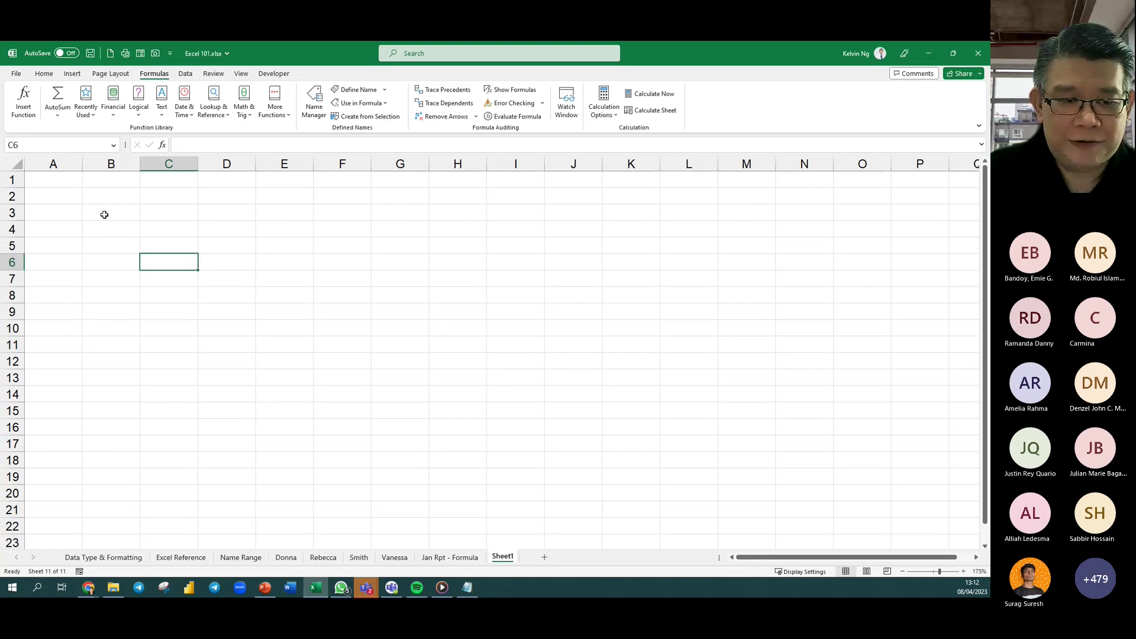
{"action": "scroll", "coordinate": [105, 215], "scroll_direction": "up", "scroll_amount": 7, "text": "ctrl"}
{"action": "left_click", "coordinate": [293, 295]}
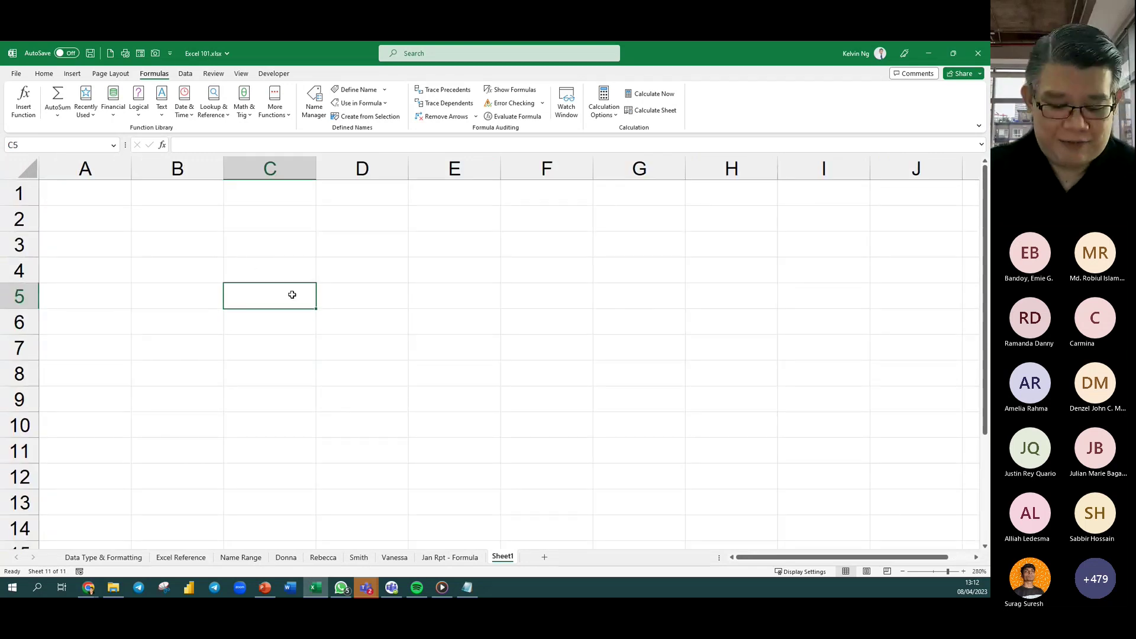
{"action": "type", "text": "T"}
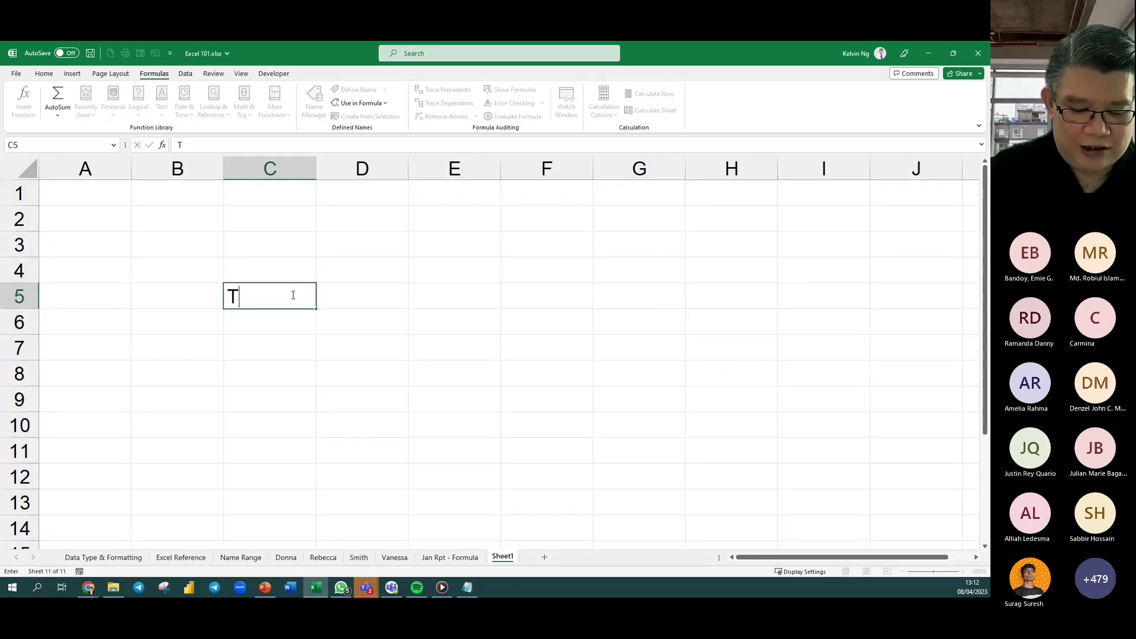
{"action": "type", "text": "otal SAl"}
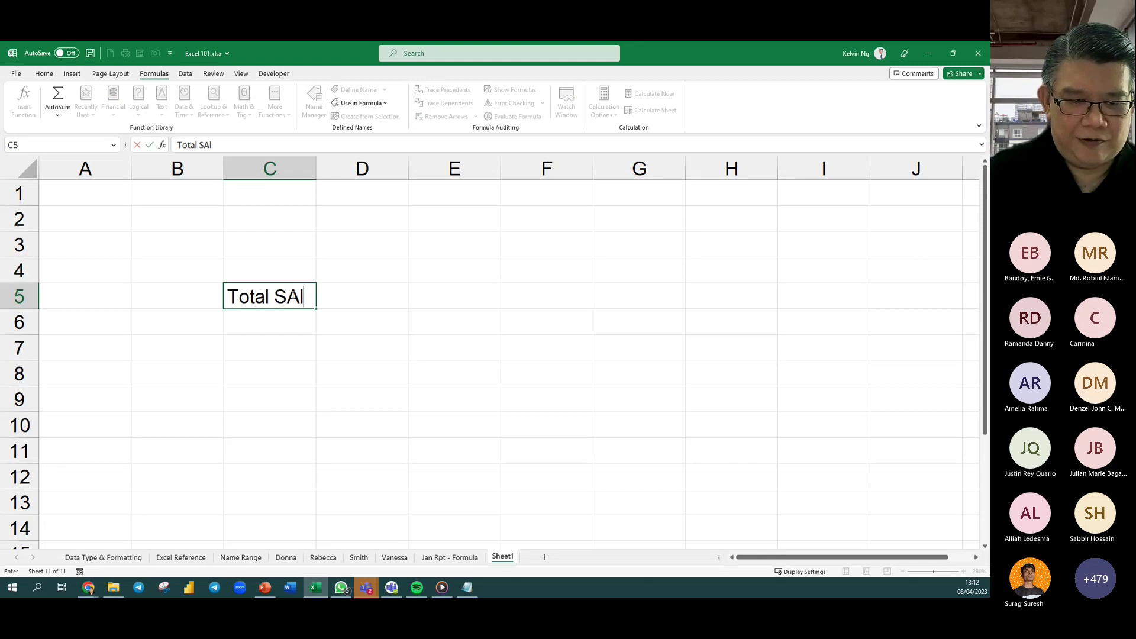
{"action": "type", "text": "es"}
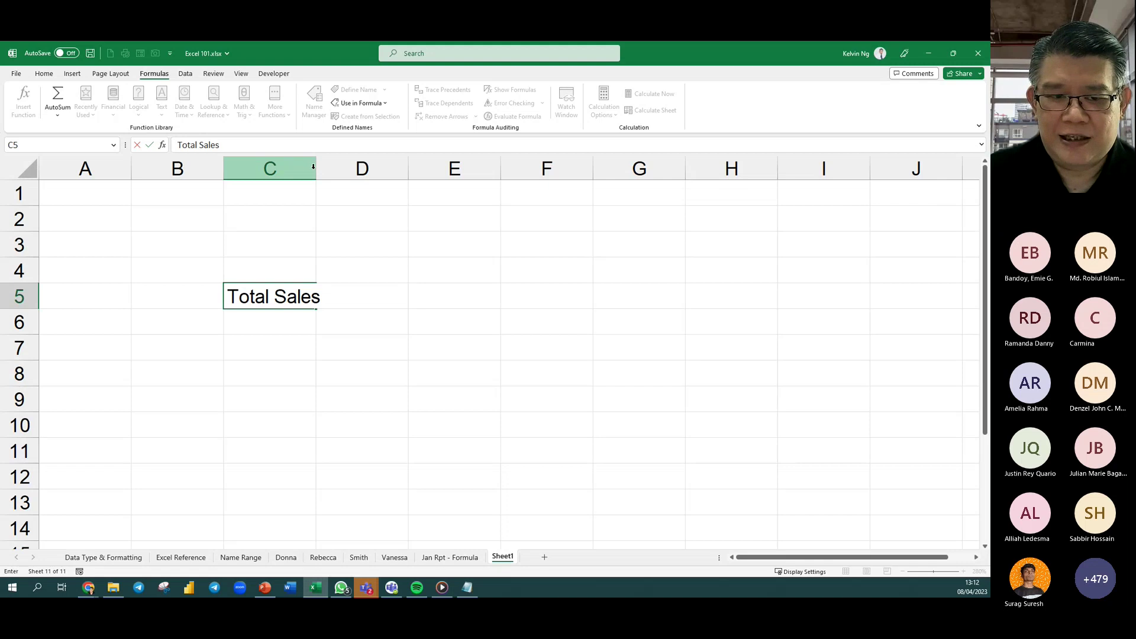
{"action": "left_click_drag", "start_coordinate": [313, 168], "coordinate": [353, 171]}
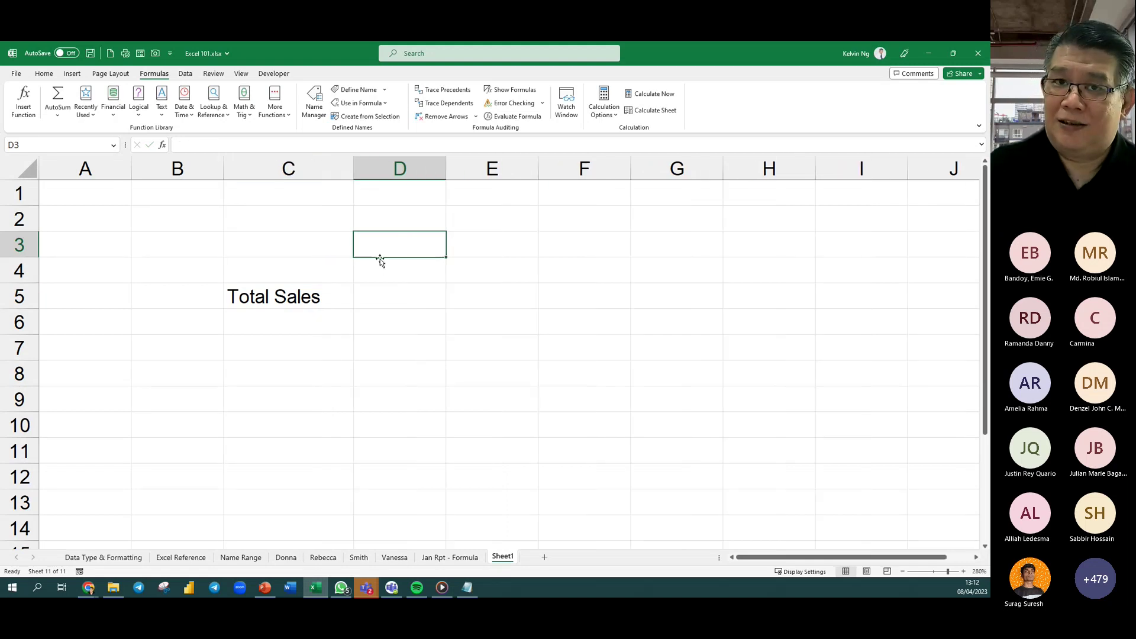
Enter =Total in C6 below the heading and format the cell with the comma number style.
{"action": "left_click", "coordinate": [335, 330]}
{"action": "type", "text": "=toa"}
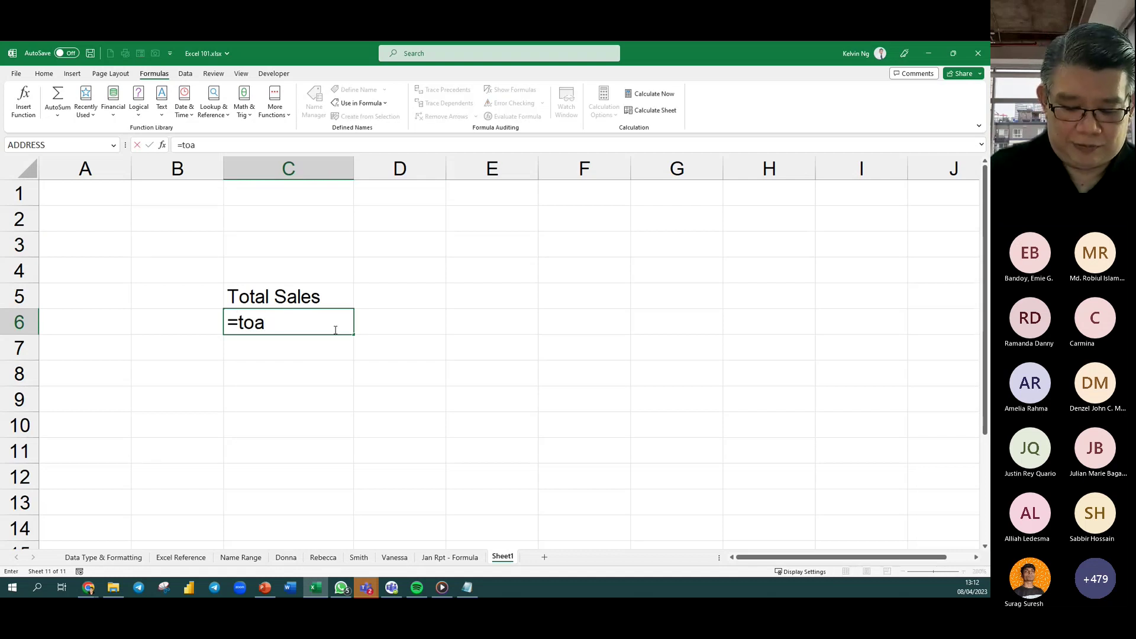
{"action": "key", "text": "BackSpace"}
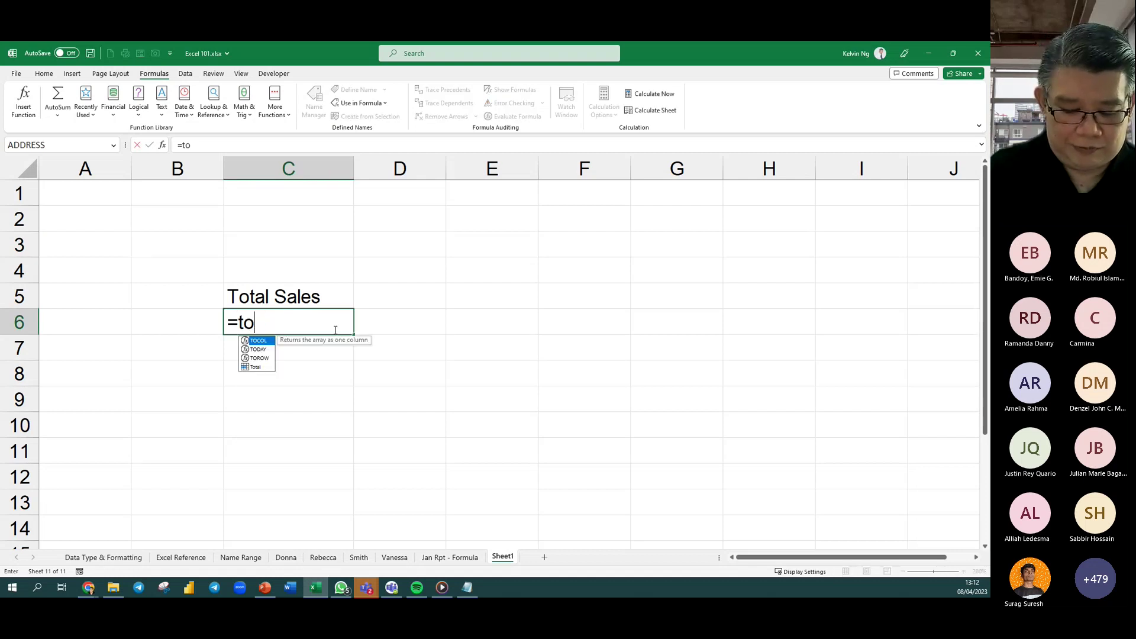
{"action": "key", "text": "Tab"}
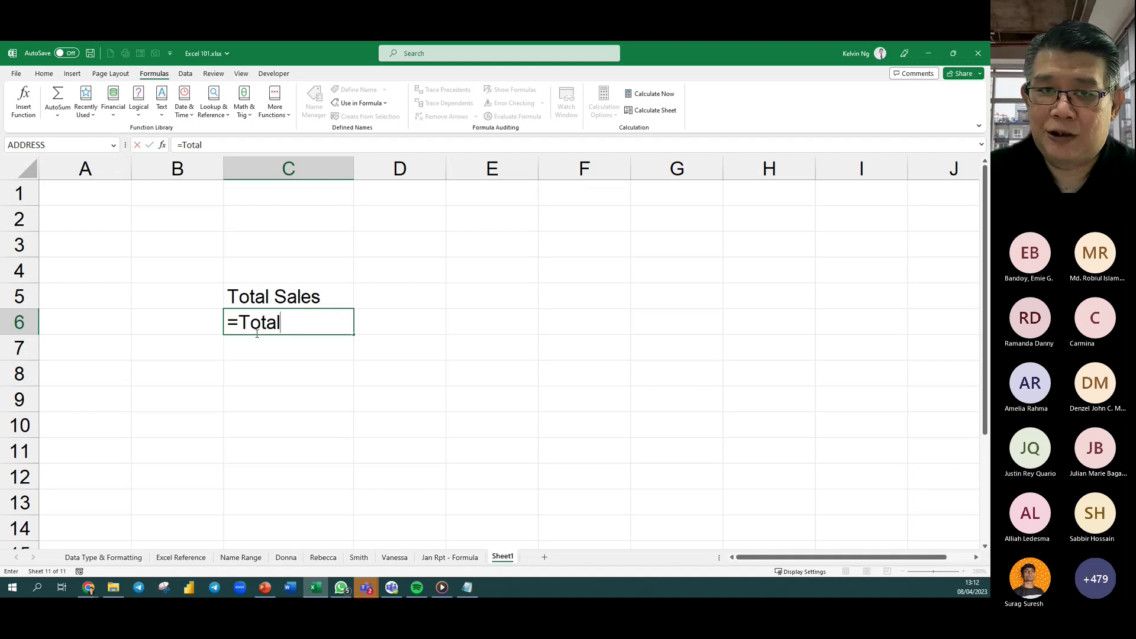
{"action": "key", "text": "Return"}
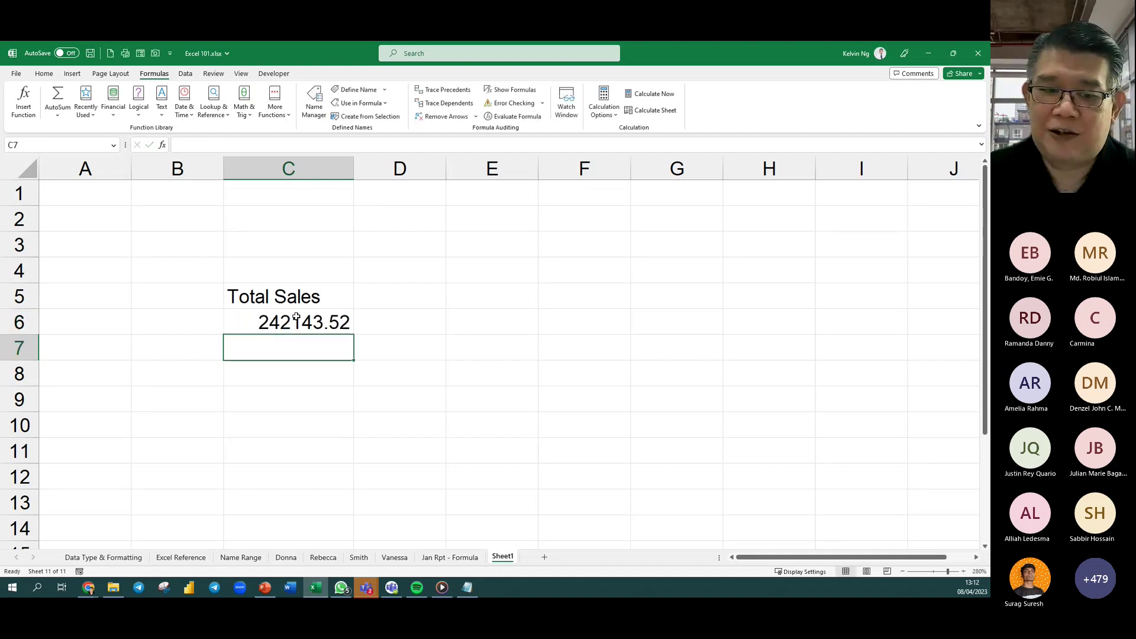
{"action": "left_click", "coordinate": [271, 321]}
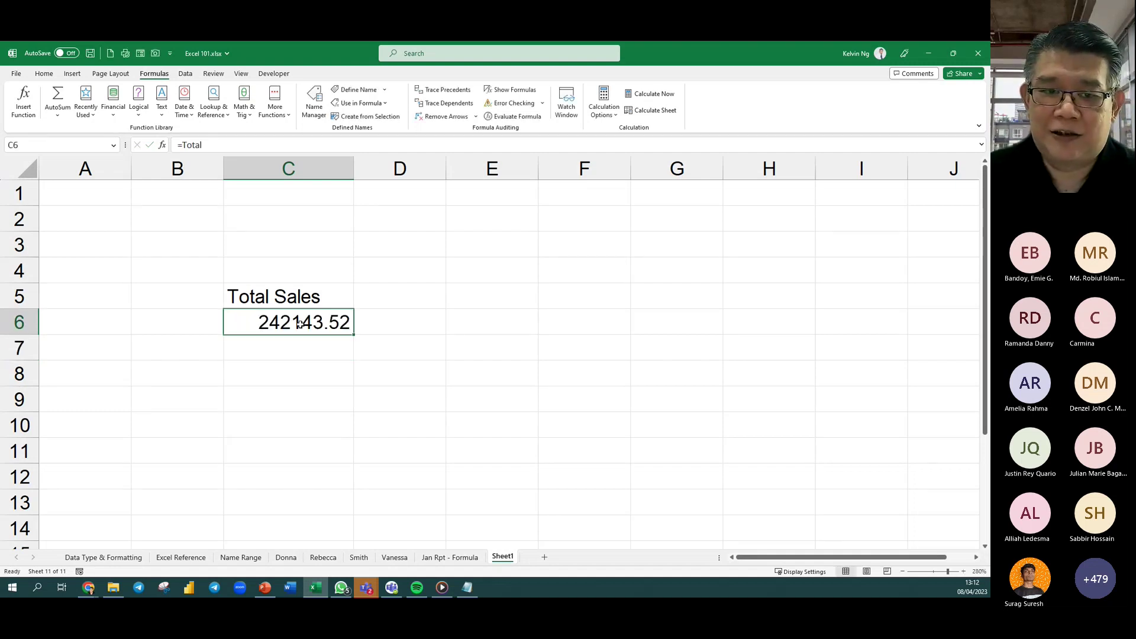
{"action": "left_click", "coordinate": [44, 74]}
{"action": "left_click", "coordinate": [441, 110]}
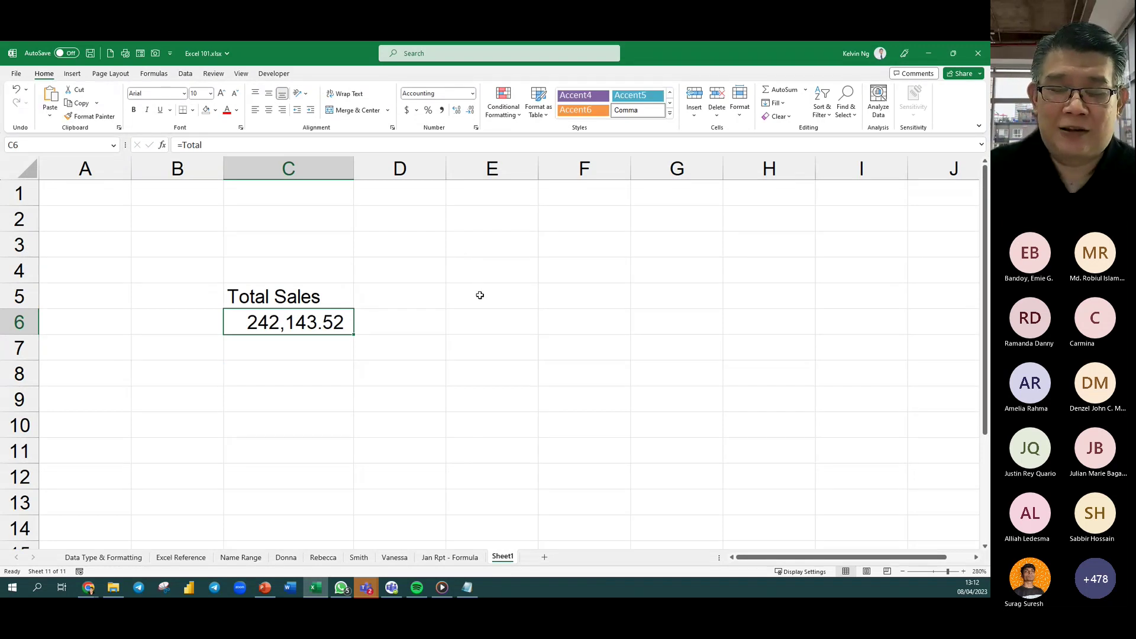
Show the formula of C6 as text by entering =FORMULATEXT(C6) in D6.
{"action": "left_click", "coordinate": [422, 321]}
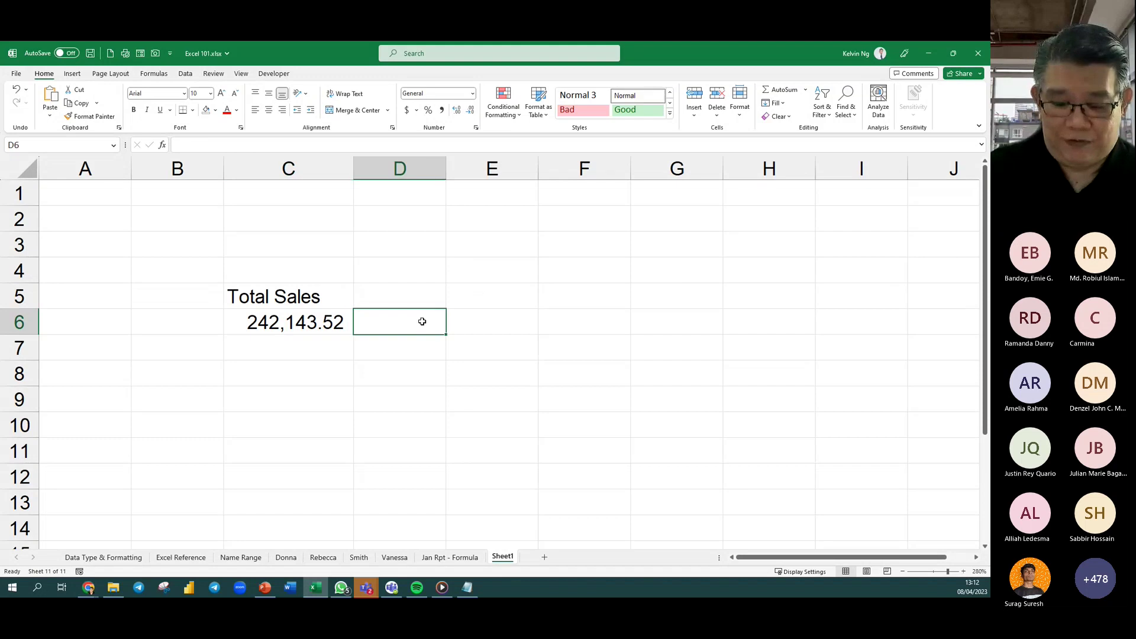
{"action": "double_click", "coordinate": [423, 321]}
{"action": "type", "text": "=form"}
{"action": "key", "text": "Tab"}
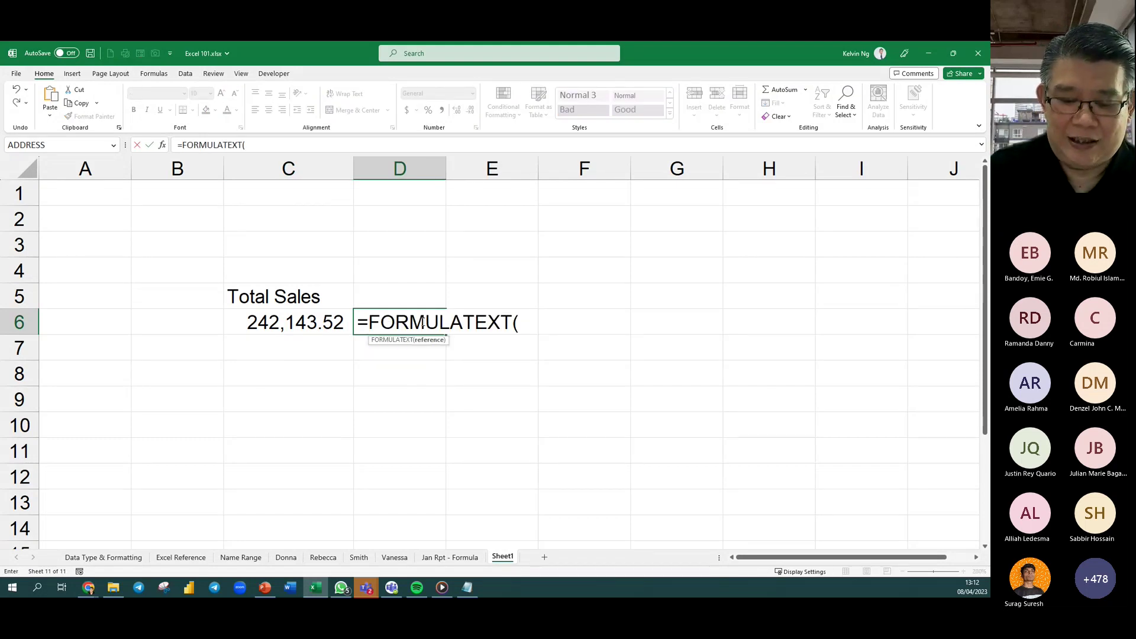
{"action": "key", "text": "Left"}
{"action": "key", "text": "Return"}
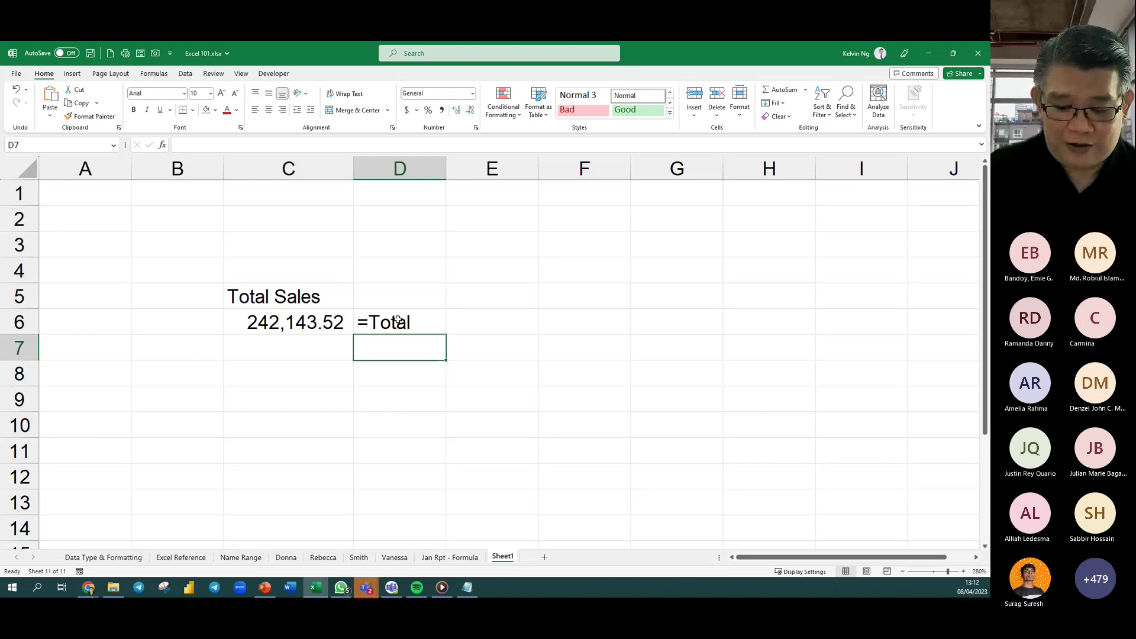
Enter ='Name Range'!G15 in D7 to reference the total sales cell on the Name Range sheet.
{"action": "type", "text": "="}
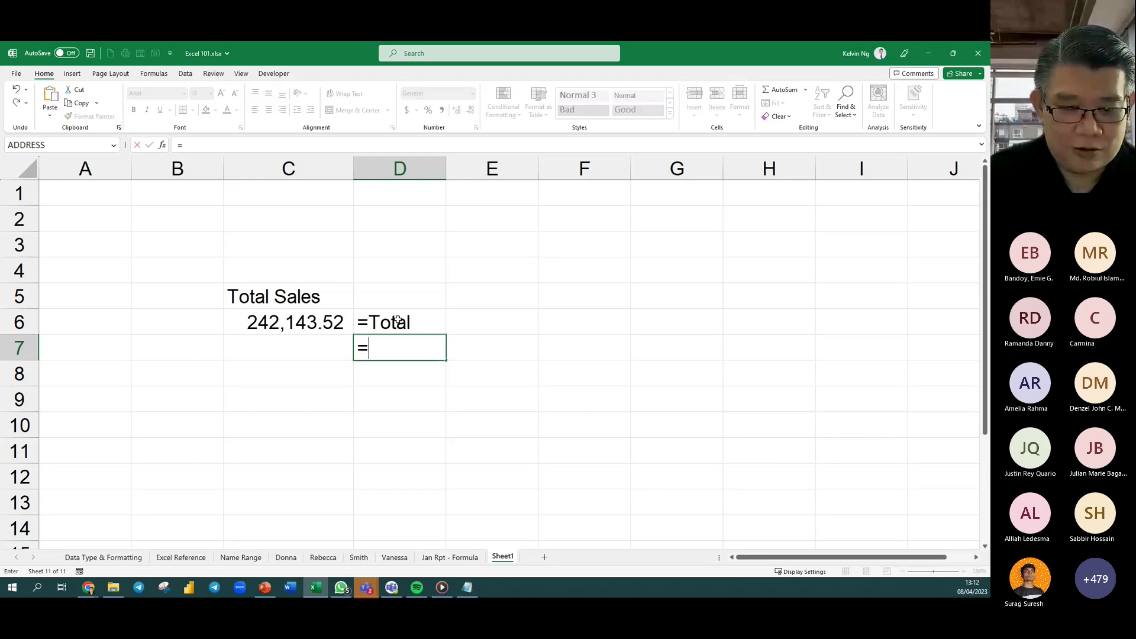
{"action": "left_click", "coordinate": [242, 559]}
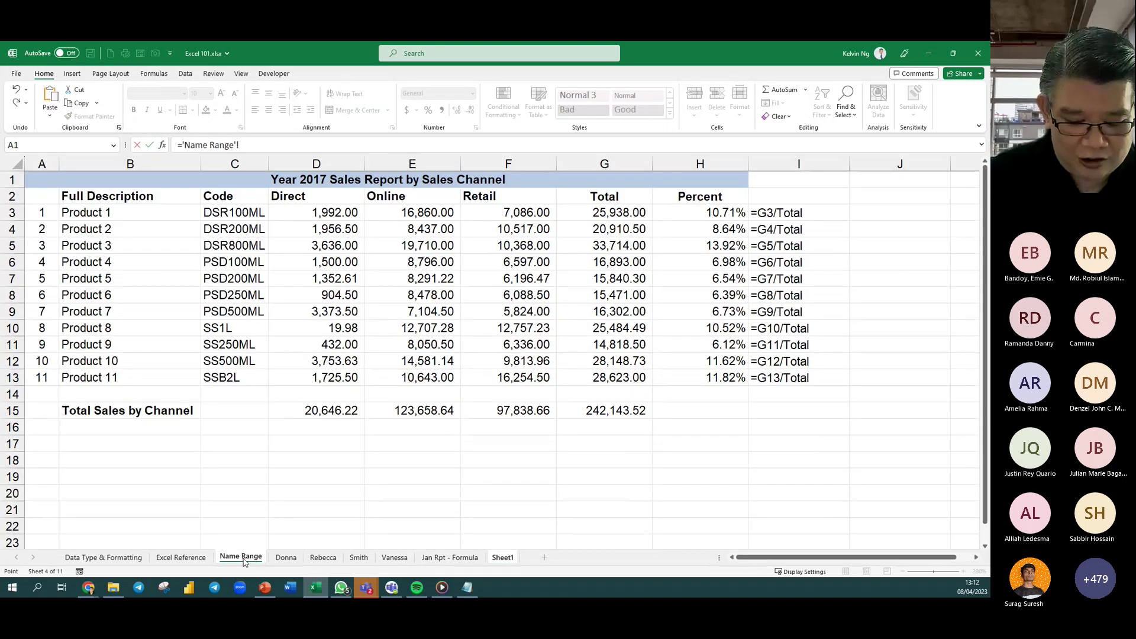
{"action": "type", "text": "G15"}
{"action": "key", "text": "Return"}
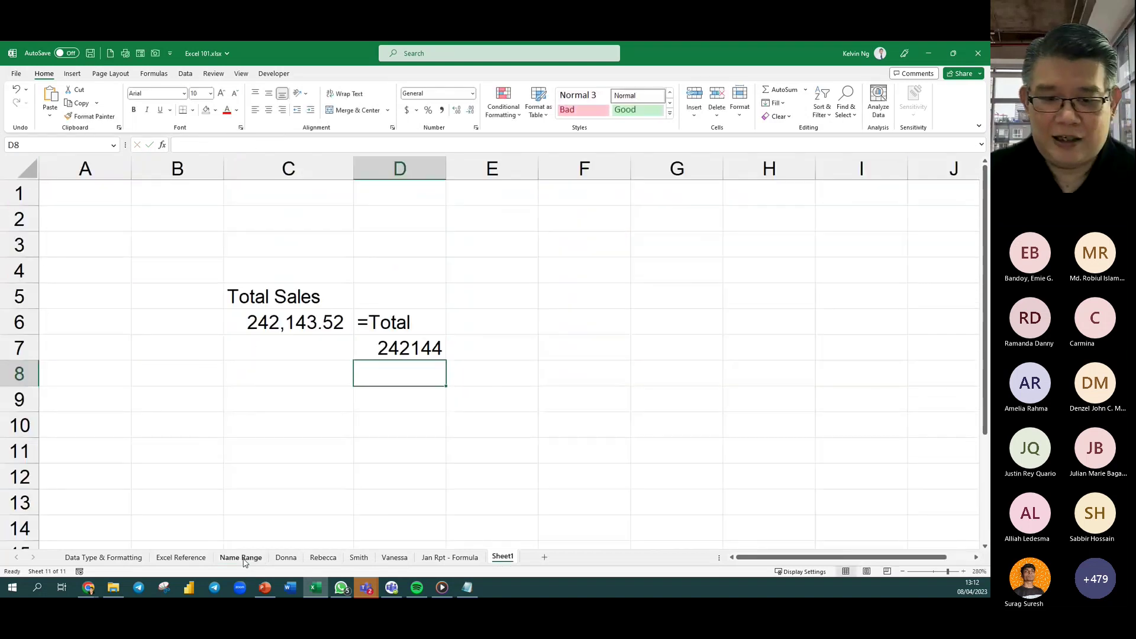
Move the sheet reference formula from D7 to C7 and format it with the comma number style.
{"action": "left_click", "coordinate": [413, 355]}
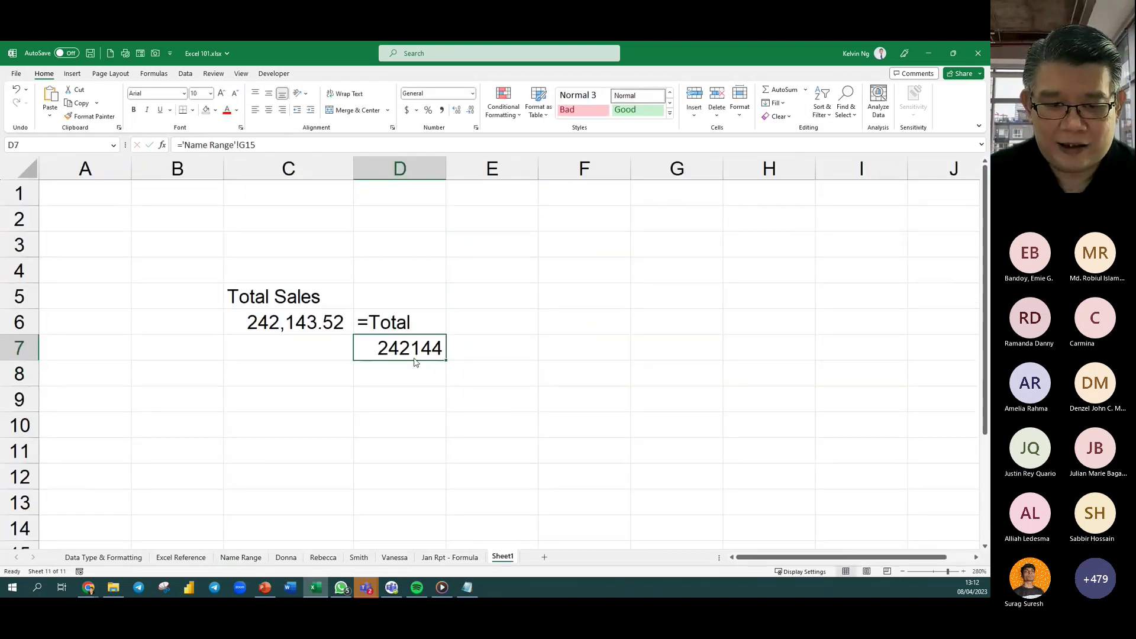
{"action": "left_click_drag", "start_coordinate": [413, 360], "coordinate": [302, 362]}
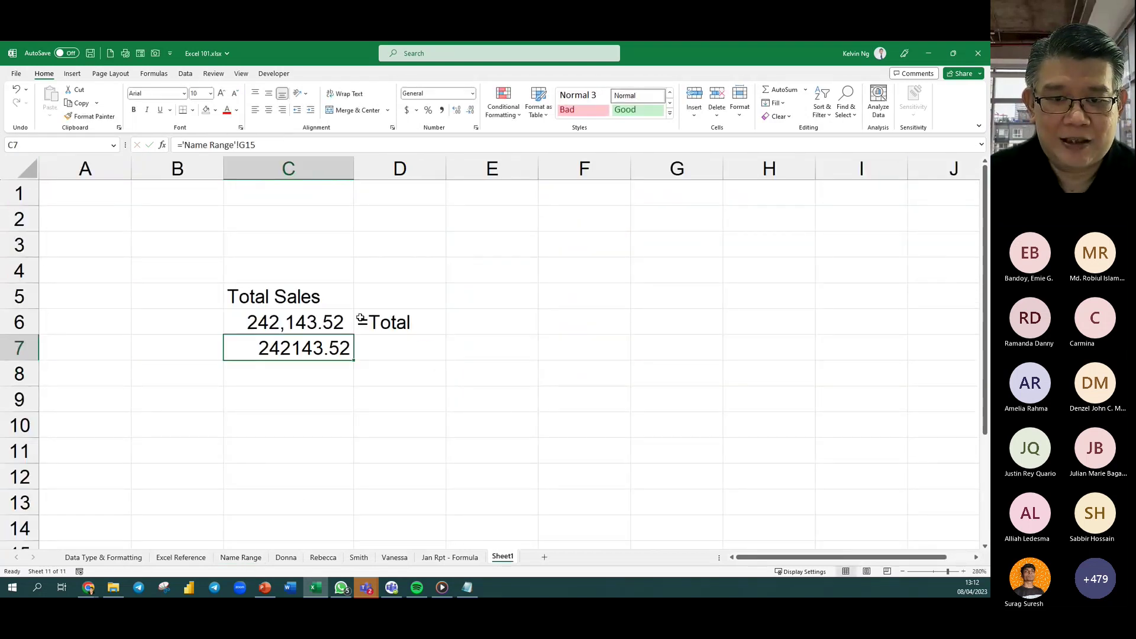
{"action": "left_click", "coordinate": [441, 110]}
Fill the FORMULATEXT formula from D6 down to D7.
{"action": "left_click", "coordinate": [425, 334]}
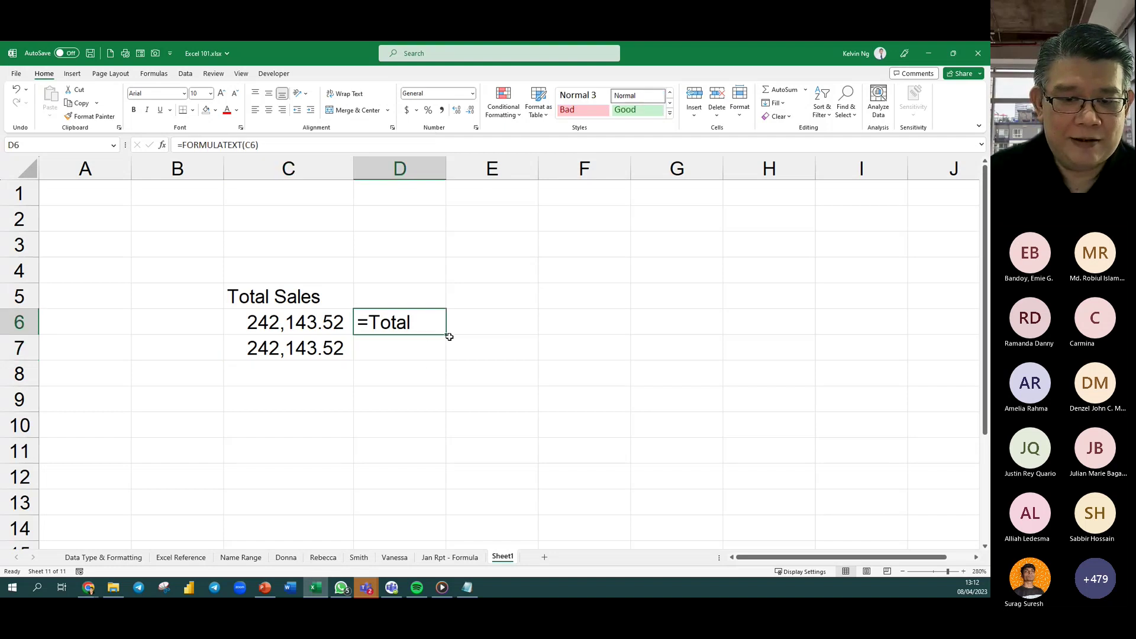
{"action": "left_click_drag", "start_coordinate": [449, 337], "coordinate": [450, 355]}
{"action": "left_click", "coordinate": [486, 459]}
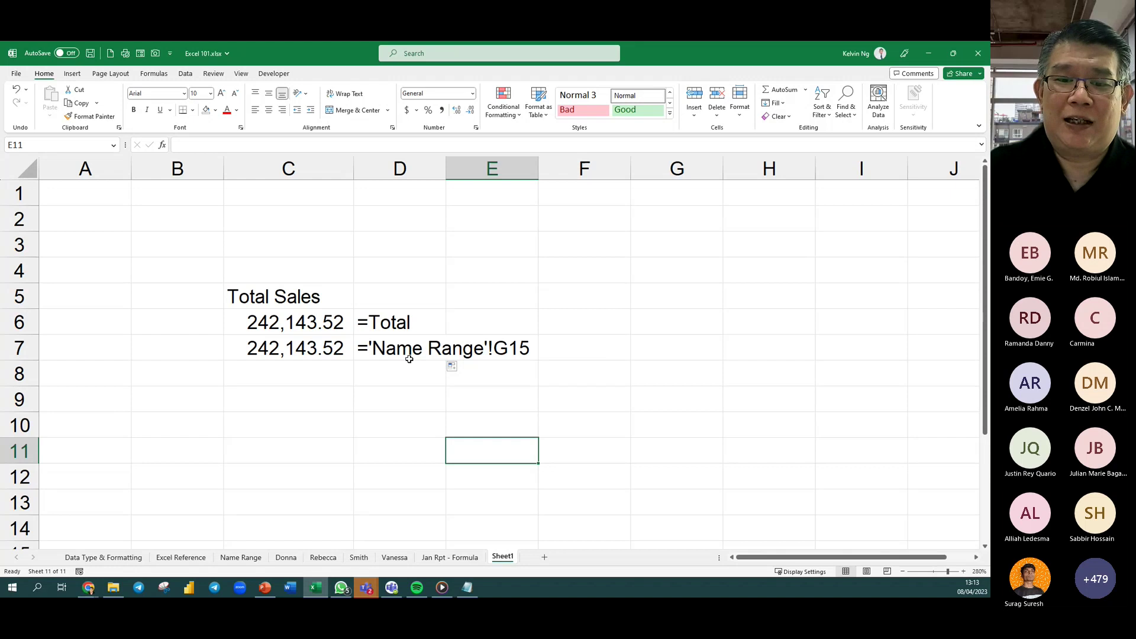
Check the defined name of the grand total cell G15 on the Name Range sheet.
{"action": "left_click", "coordinate": [443, 323]}
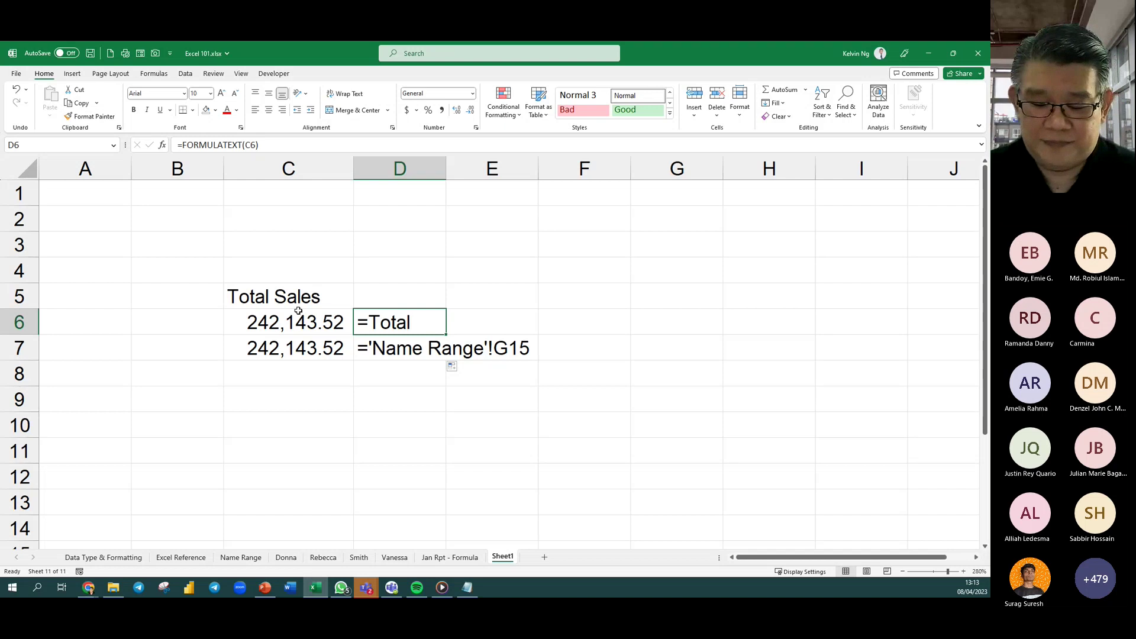
{"action": "left_click", "coordinate": [241, 557]}
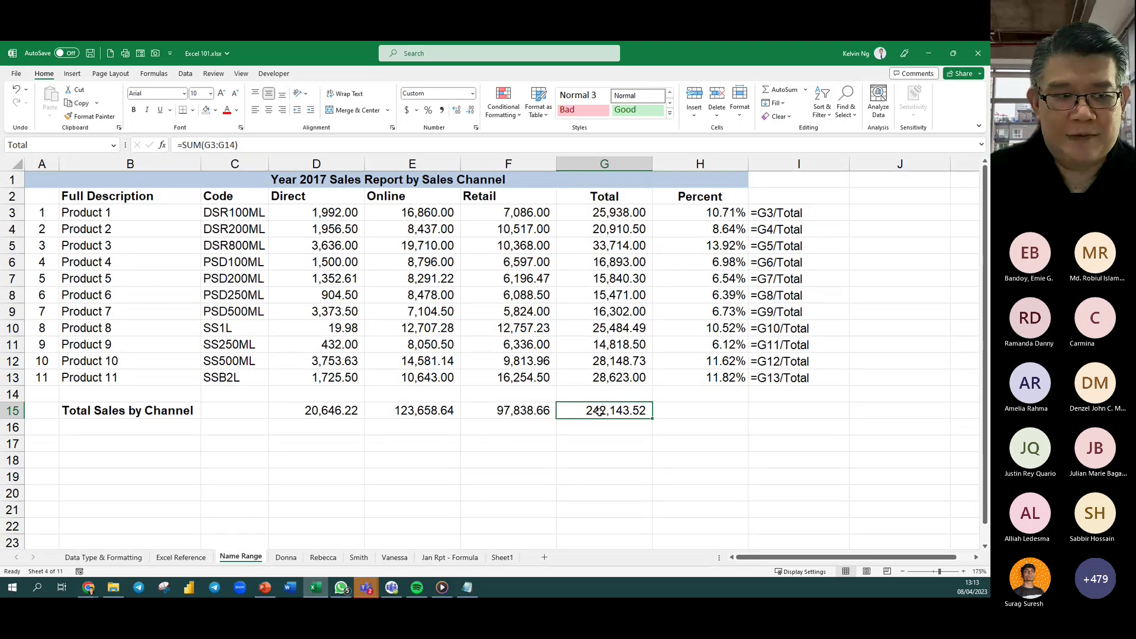
{"action": "left_click", "coordinate": [53, 145]}
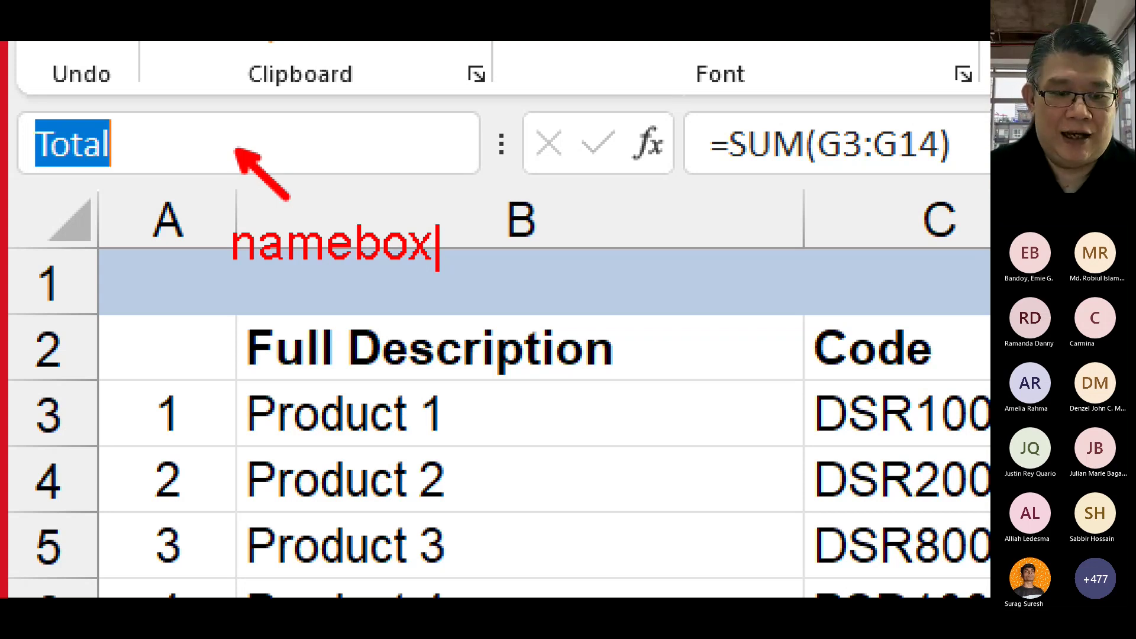
{"action": "key", "text": "Escape"}
{"action": "key", "text": "Escape"}
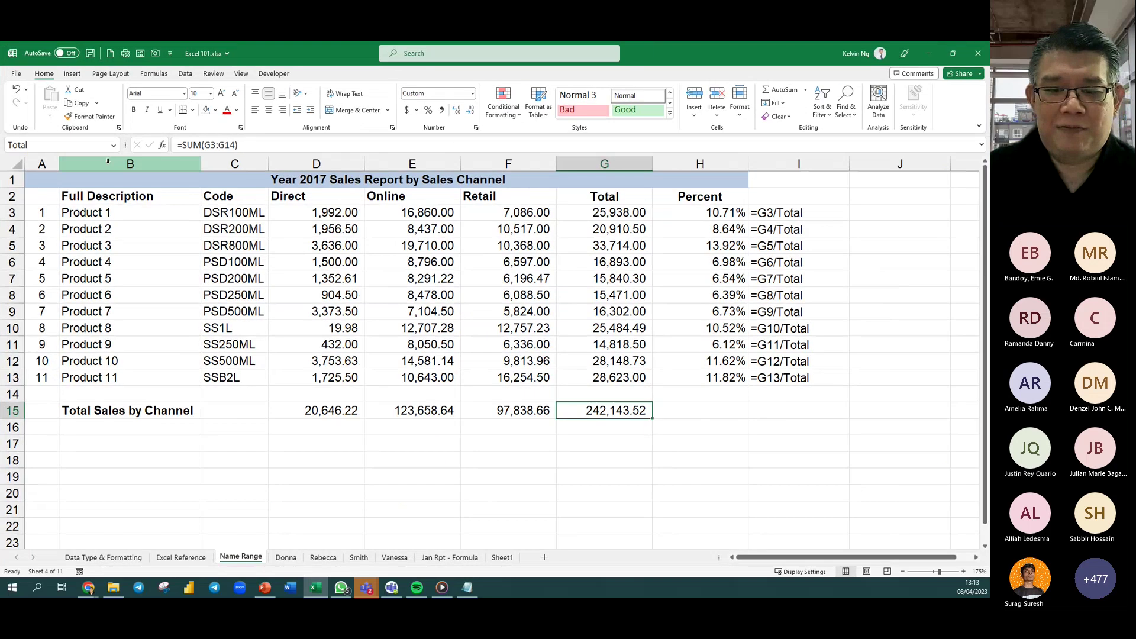
Enter the heading Names in E18 of the Name Range sheet, below the sales table.
{"action": "scroll", "coordinate": [382, 361], "scroll_direction": "down", "scroll_amount": 2}
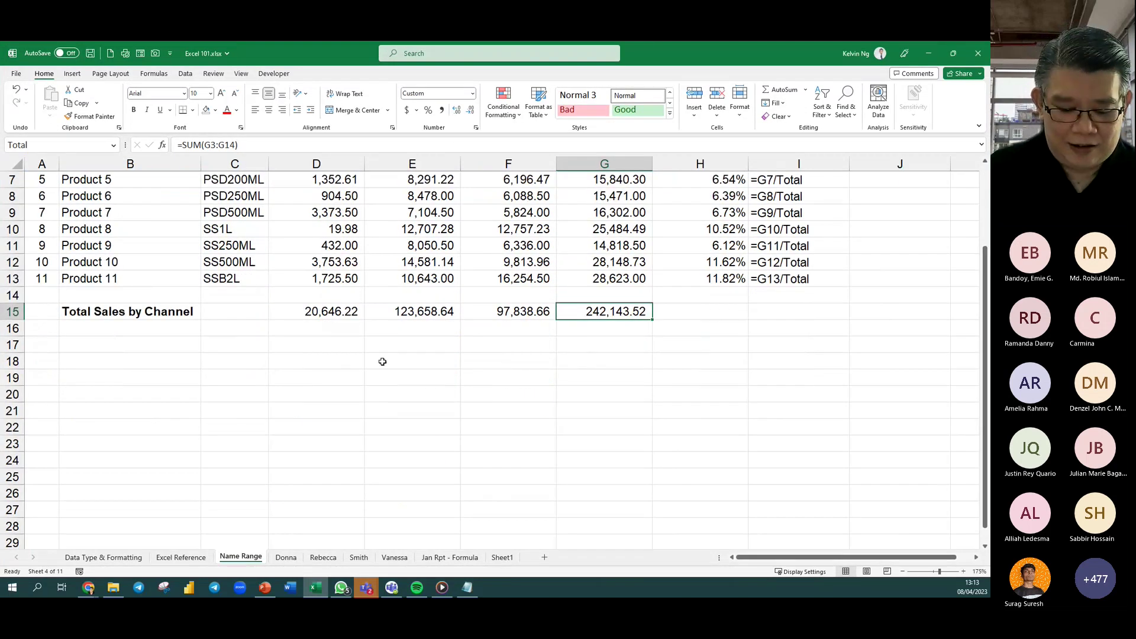
{"action": "left_click", "coordinate": [383, 362]}
{"action": "type", "text": "Names"}
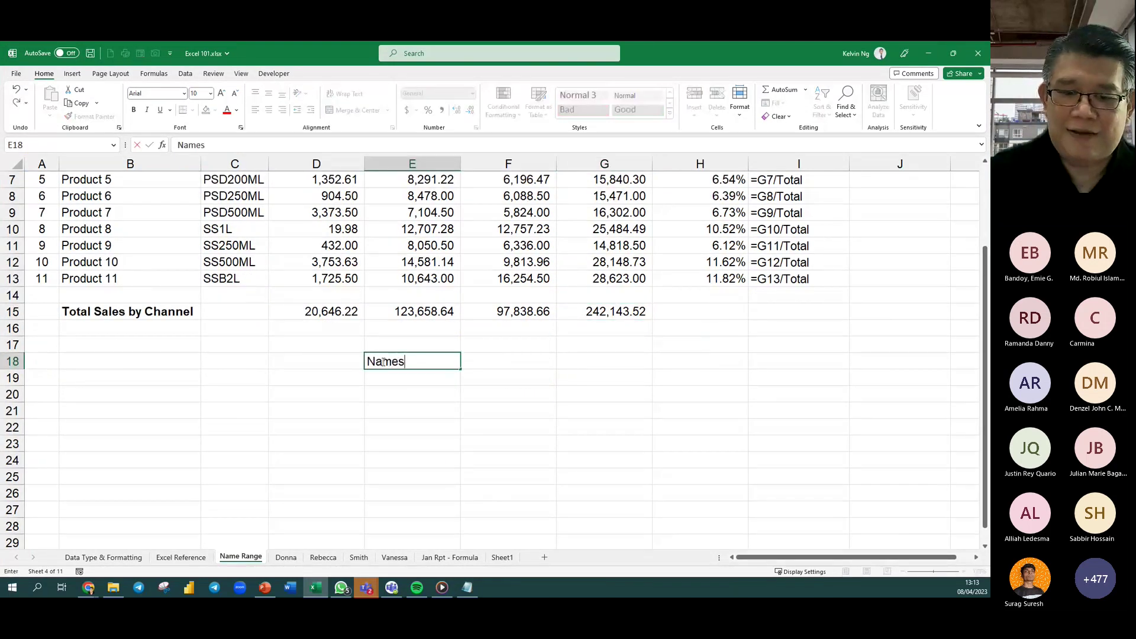
{"action": "key", "text": "Return"}
Write the first naming rule in E19, directly under the Names heading: "No have Symbols (@,#,$ and all)".
{"action": "scroll", "coordinate": [383, 362], "scroll_direction": "up", "scroll_amount": 2}
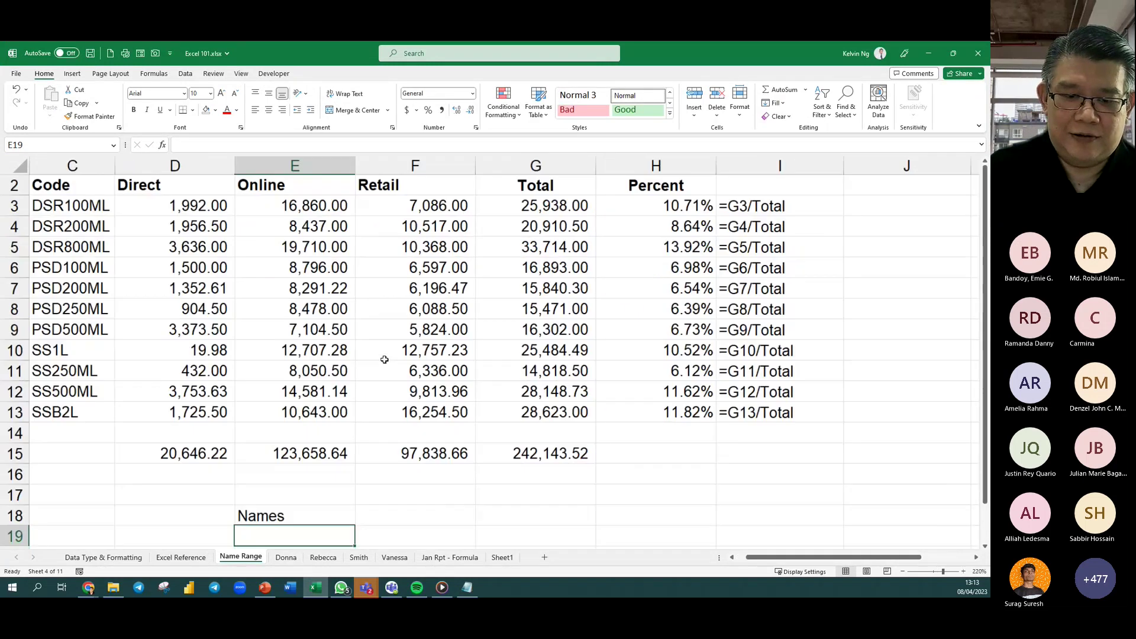
{"action": "scroll", "coordinate": [384, 361], "scroll_direction": "up", "scroll_amount": 4}
{"action": "scroll", "coordinate": [384, 360], "scroll_direction": "down", "scroll_amount": 1}
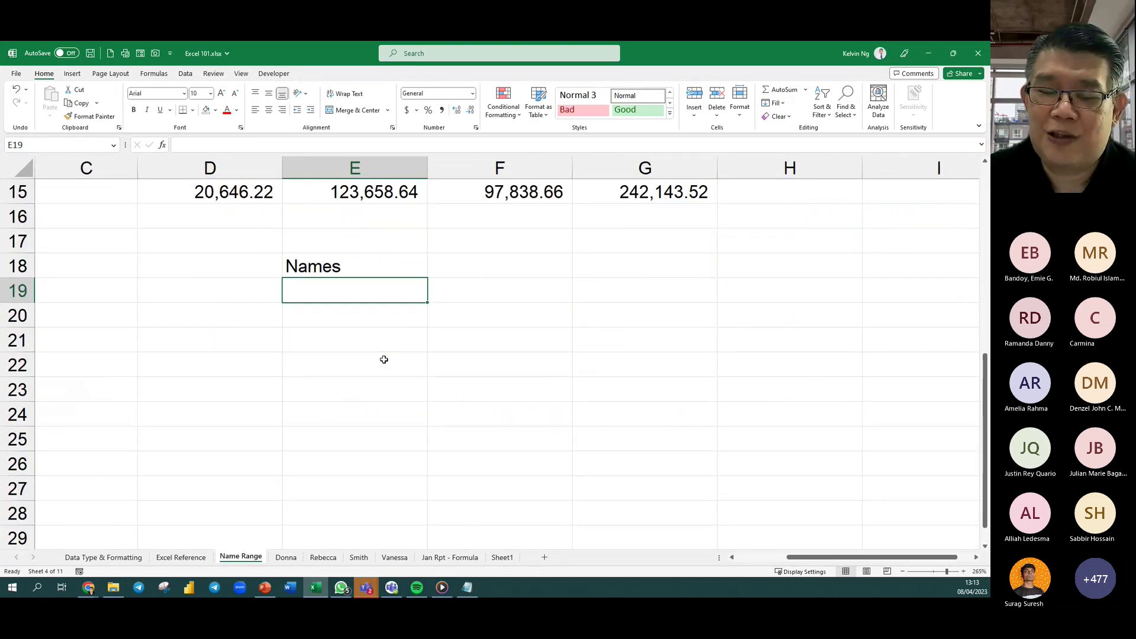
{"action": "type", "text": "N"}
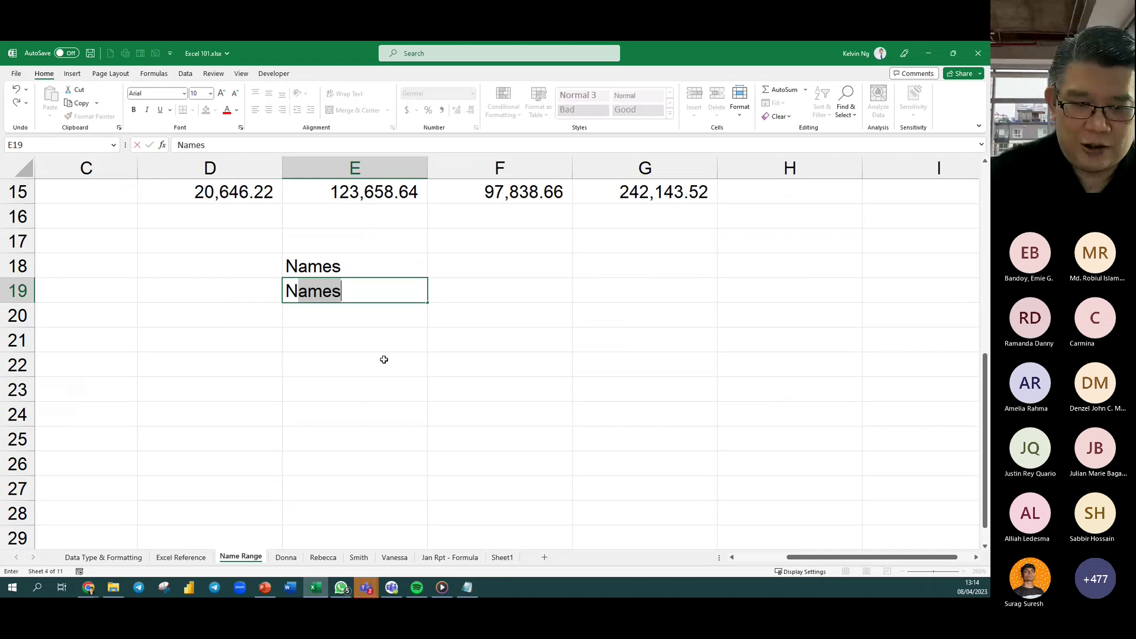
{"action": "type", "text": "o "}
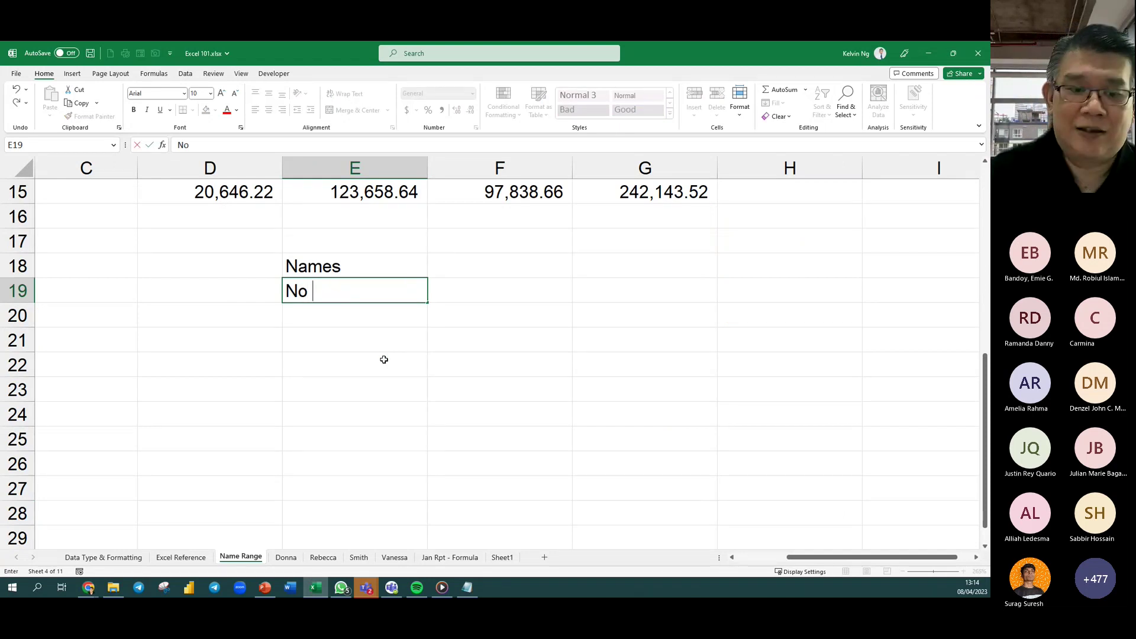
{"action": "type", "text": "Have"}
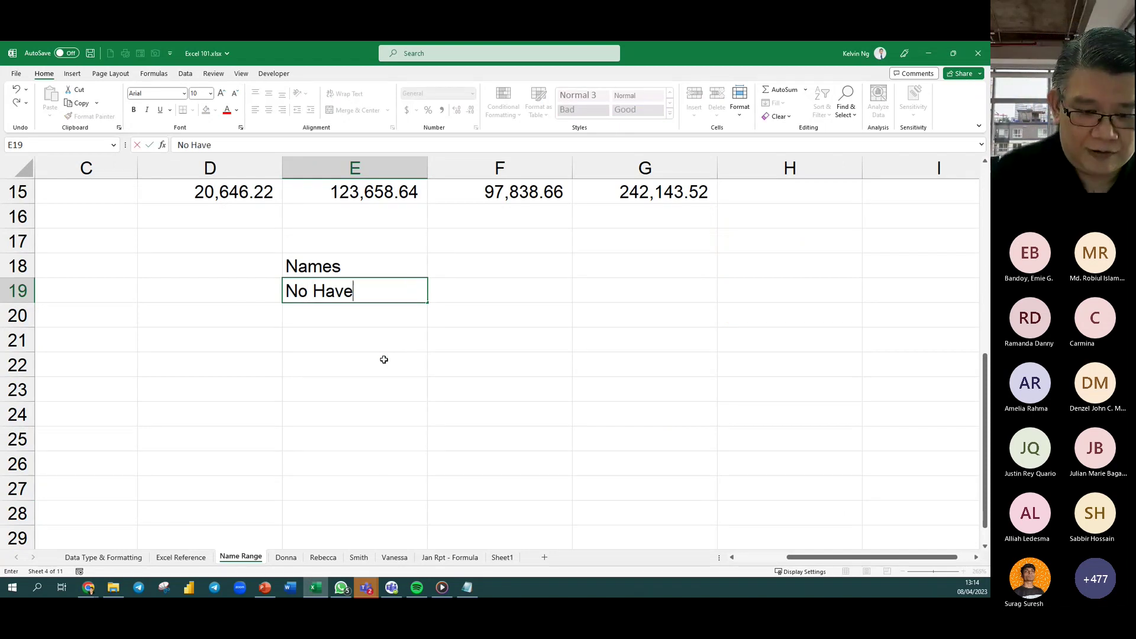
{"action": "key", "text": "BackSpace"}
{"action": "key", "text": "BackSpace"}
{"action": "key", "text": "BackSpace"}
{"action": "key", "text": "BackSpace"}
{"action": "key", "text": "BackSpace"}
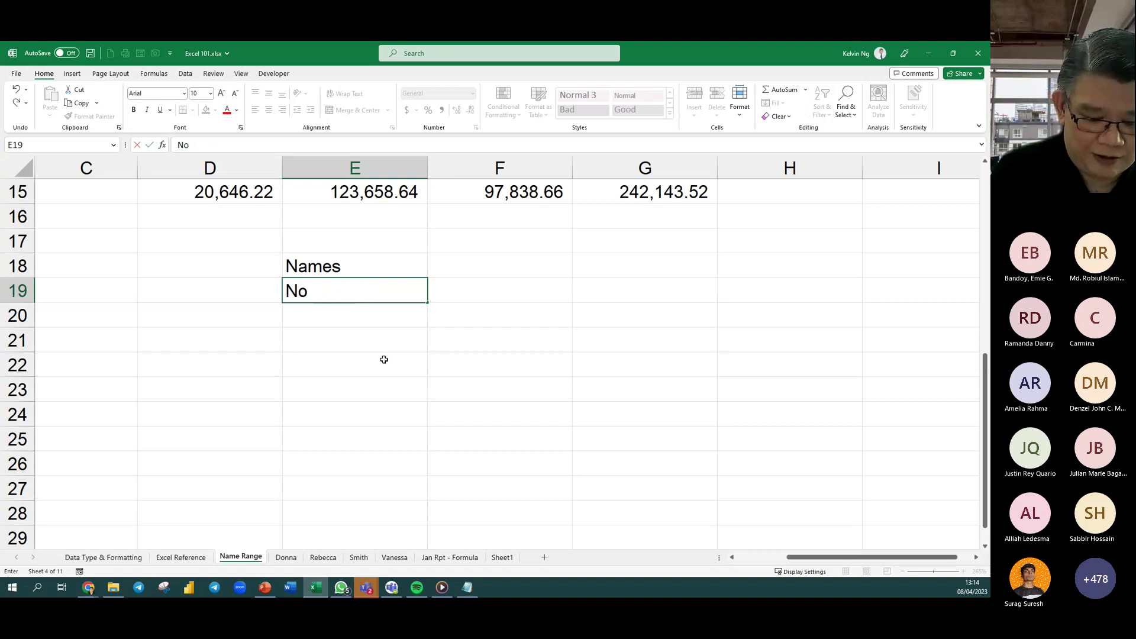
{"action": "type", "text": "have Su"}
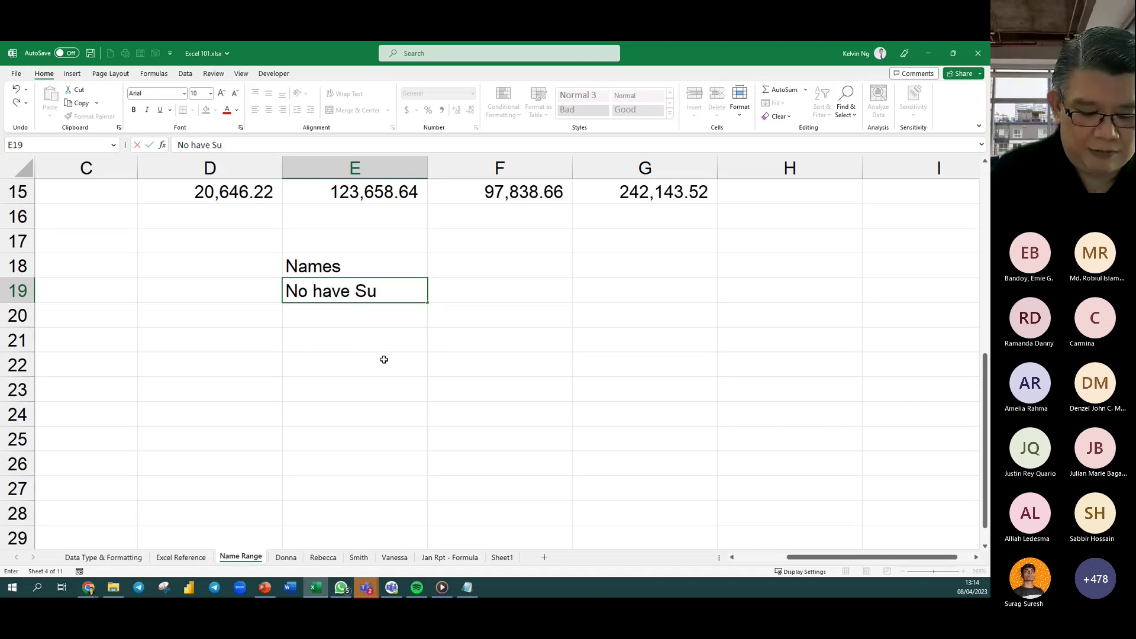
{"action": "key", "text": "BackSpace"}
{"action": "type", "text": "ymbols"}
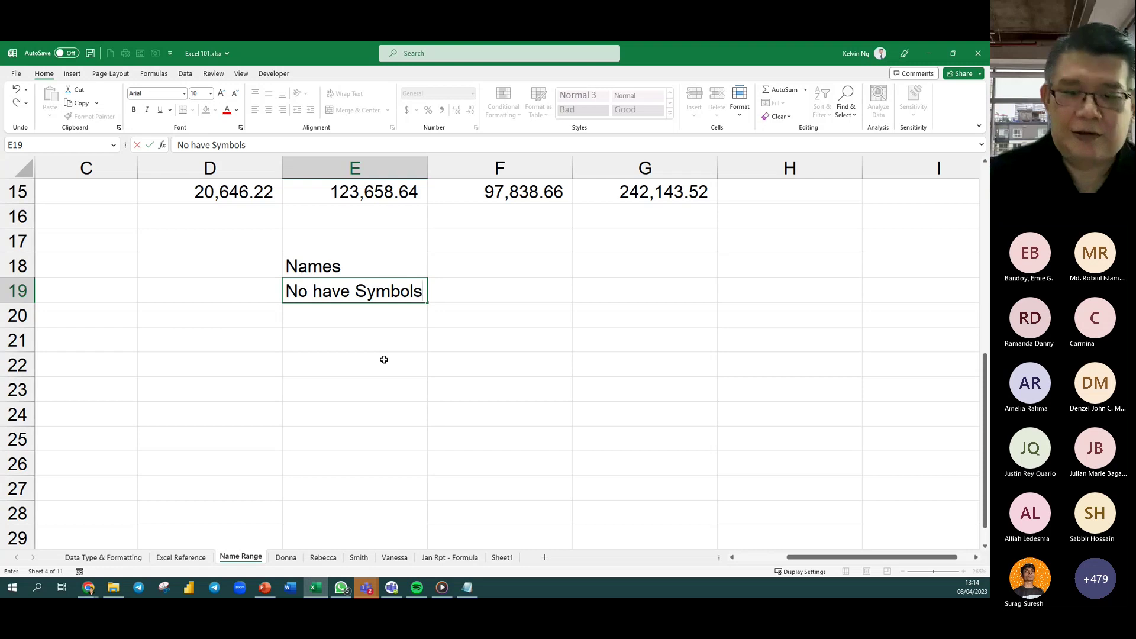
{"action": "type", "text": " ("}
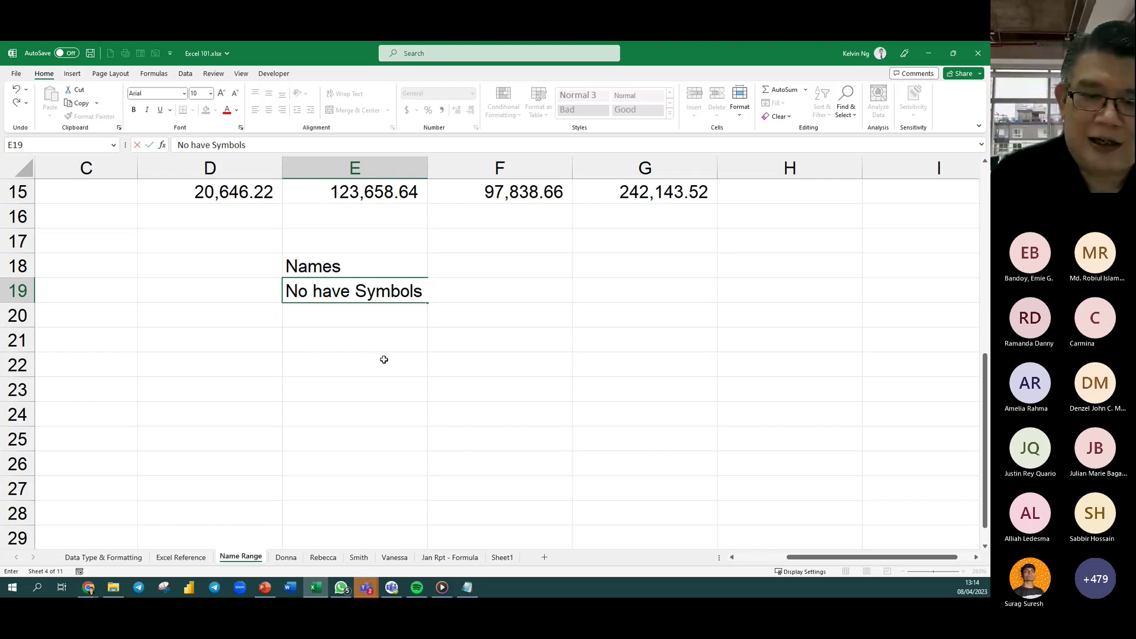
{"action": "type", "text": "@,#"}
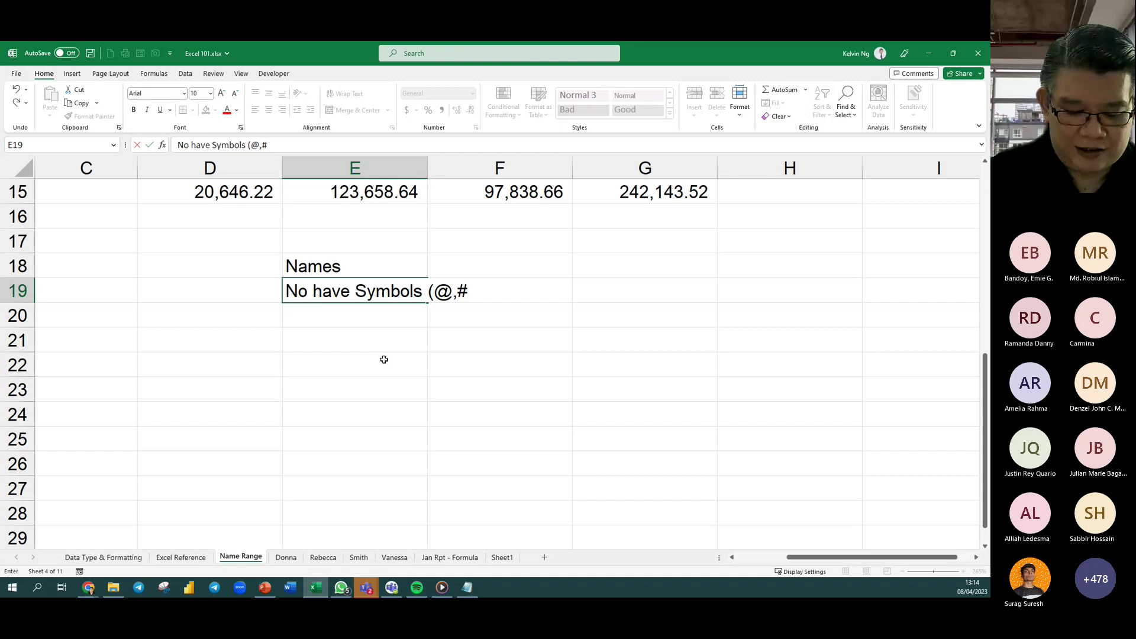
{"action": "type", "text": ",$"}
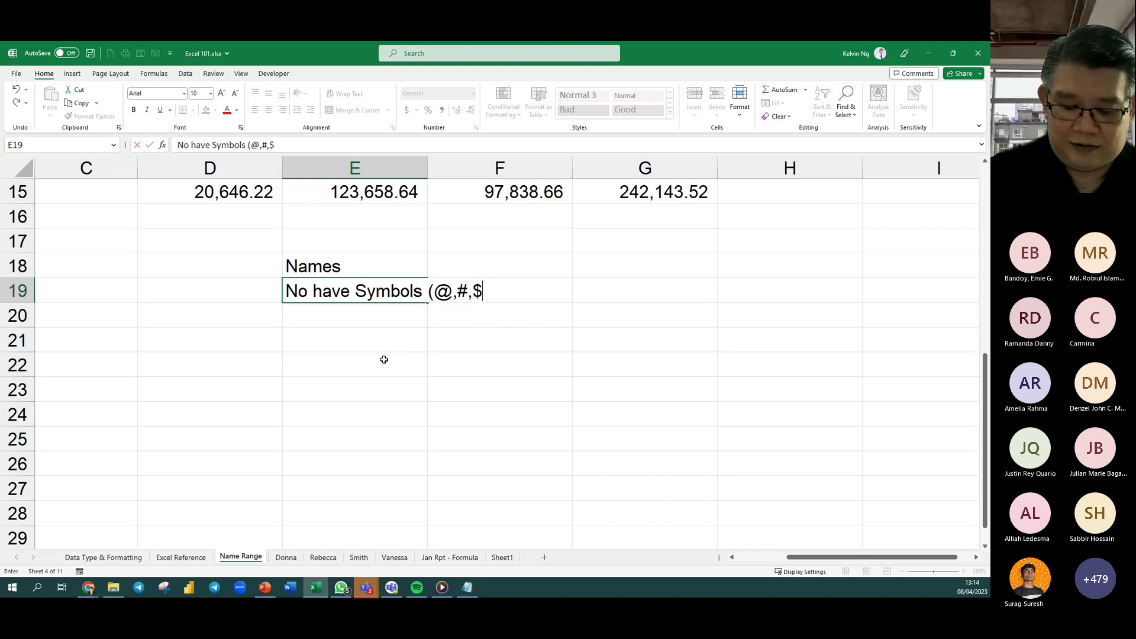
{"action": "type", "text": " and all)"}
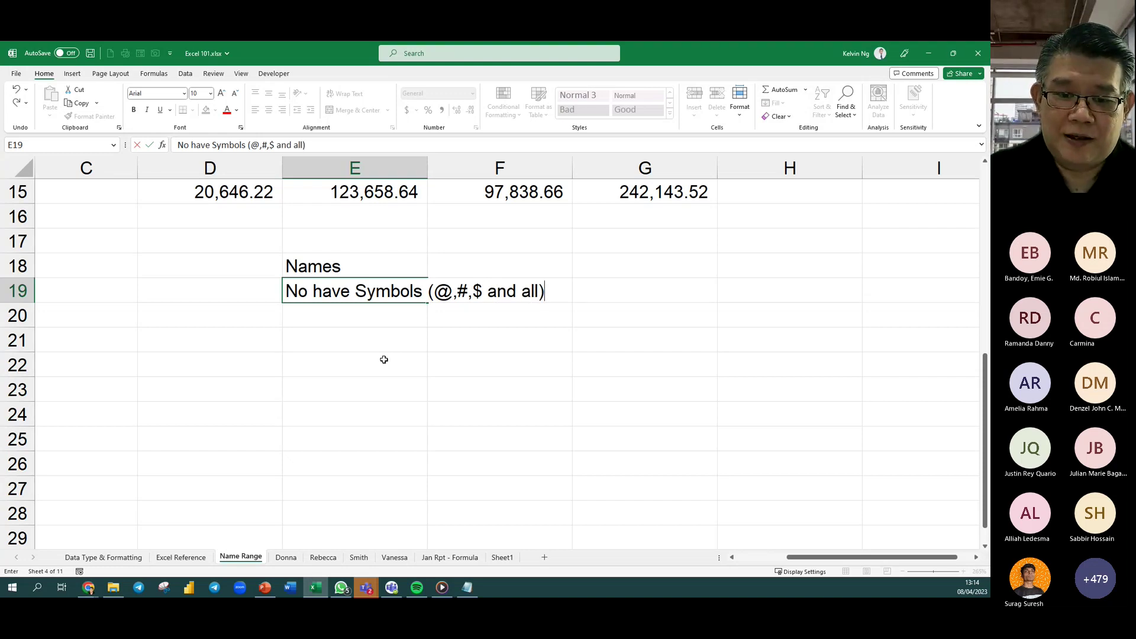
Complete the symbols rule in E19 by adding the exception "Except _ (underscore)" at its end.
{"action": "type", "text": " Exce"}
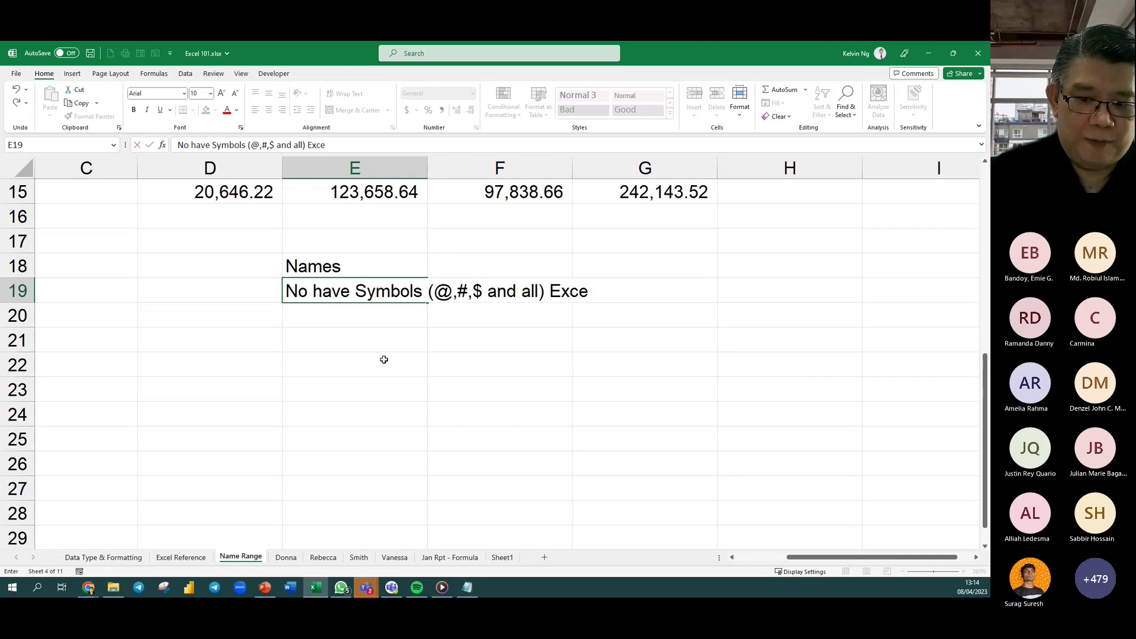
{"action": "type", "text": "pt "}
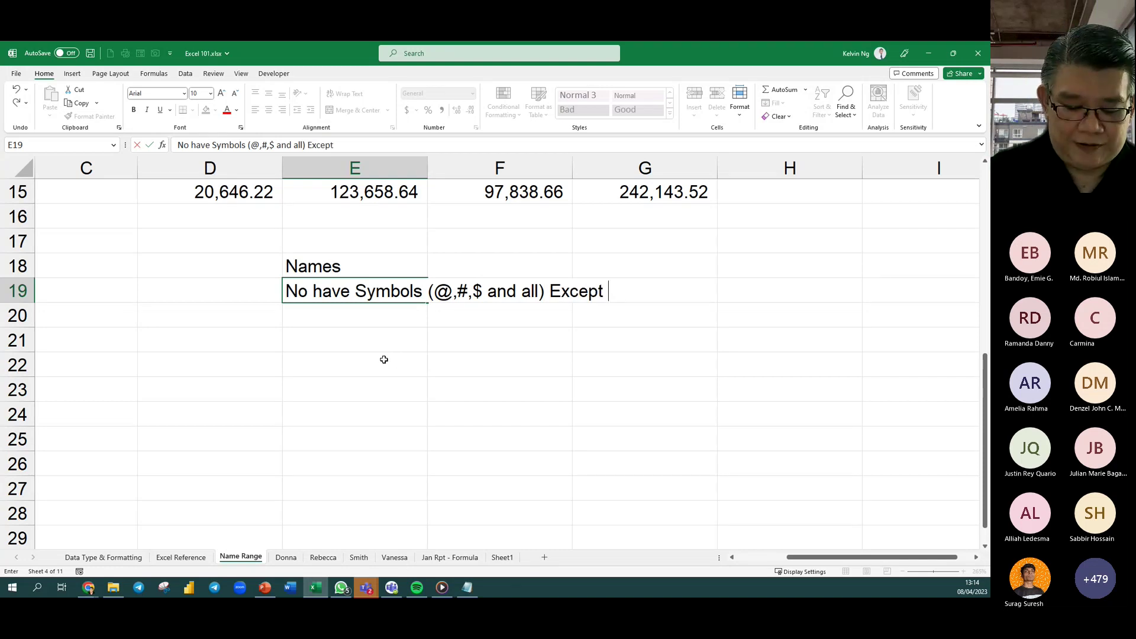
{"action": "type", "text": "_"}
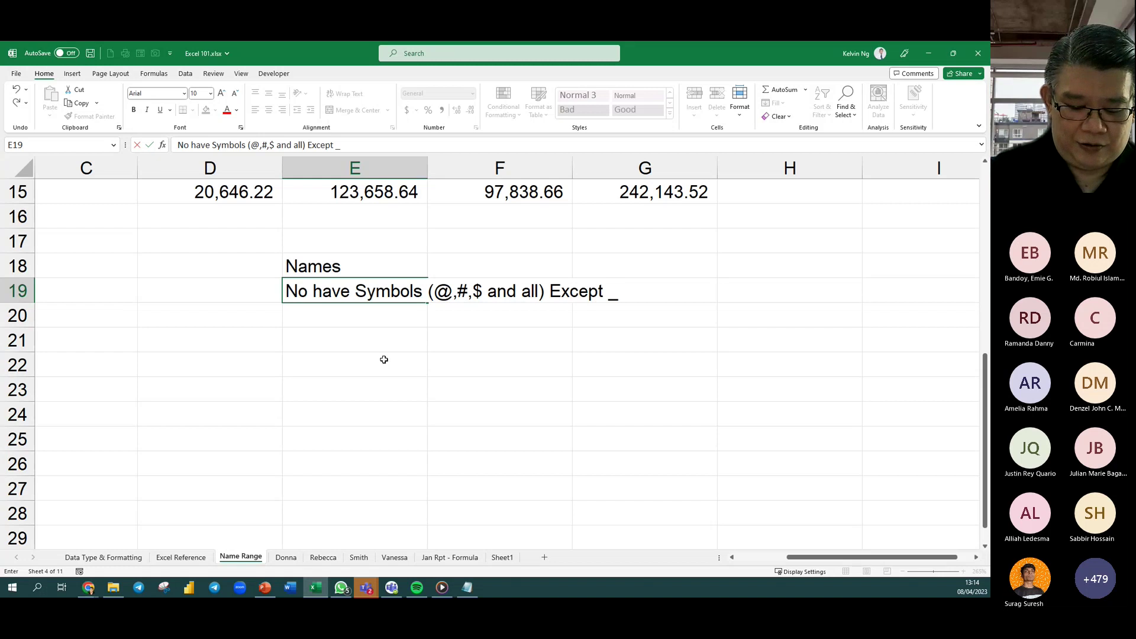
{"action": "type", "text": " (undes"}
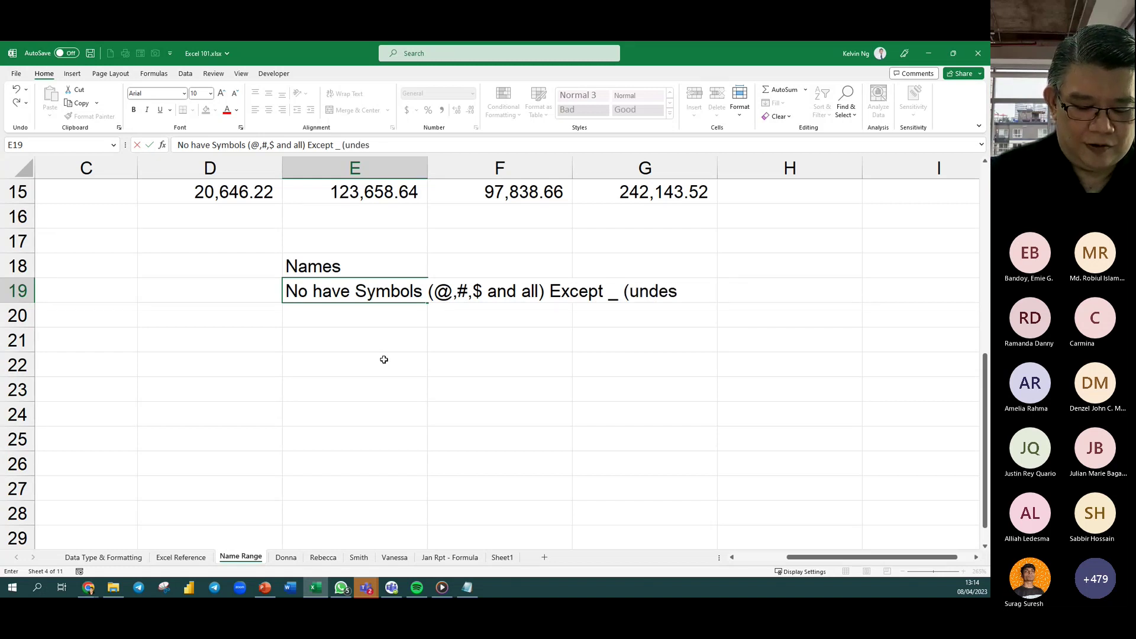
{"action": "type", "text": "core"}
{"action": "key", "text": "BackSpace"}
{"action": "key", "text": "BackSpace"}
{"action": "key", "text": "BackSpace"}
{"action": "key", "text": "BackSpace"}
{"action": "key", "text": "BackSpace"}
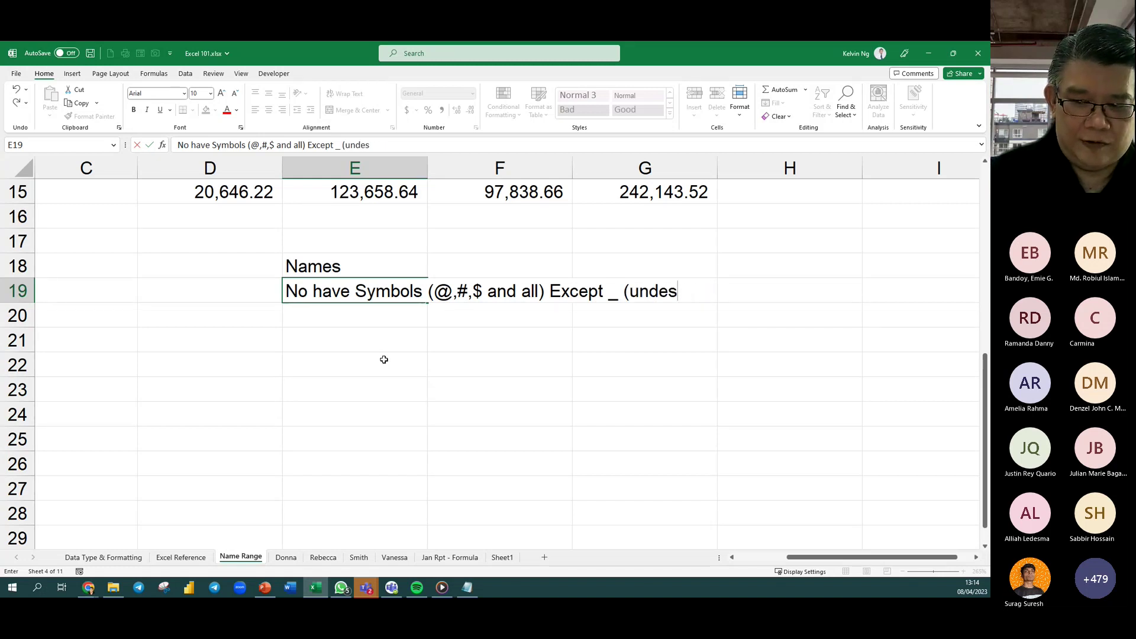
{"action": "type", "text": "rscore)"}
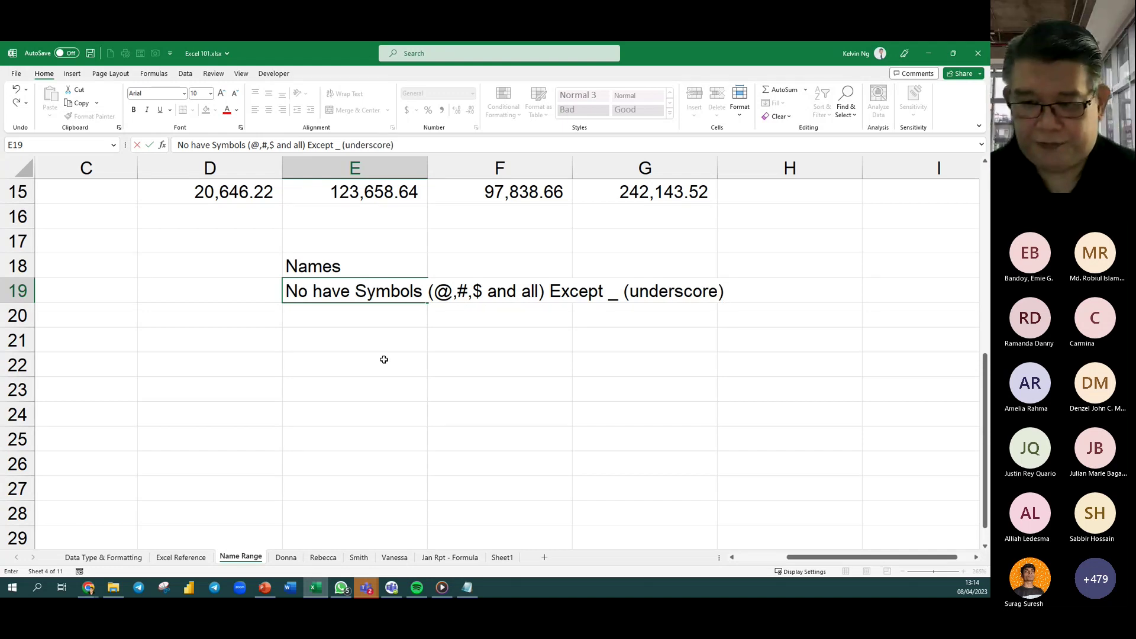
{"action": "key", "text": "Return"}
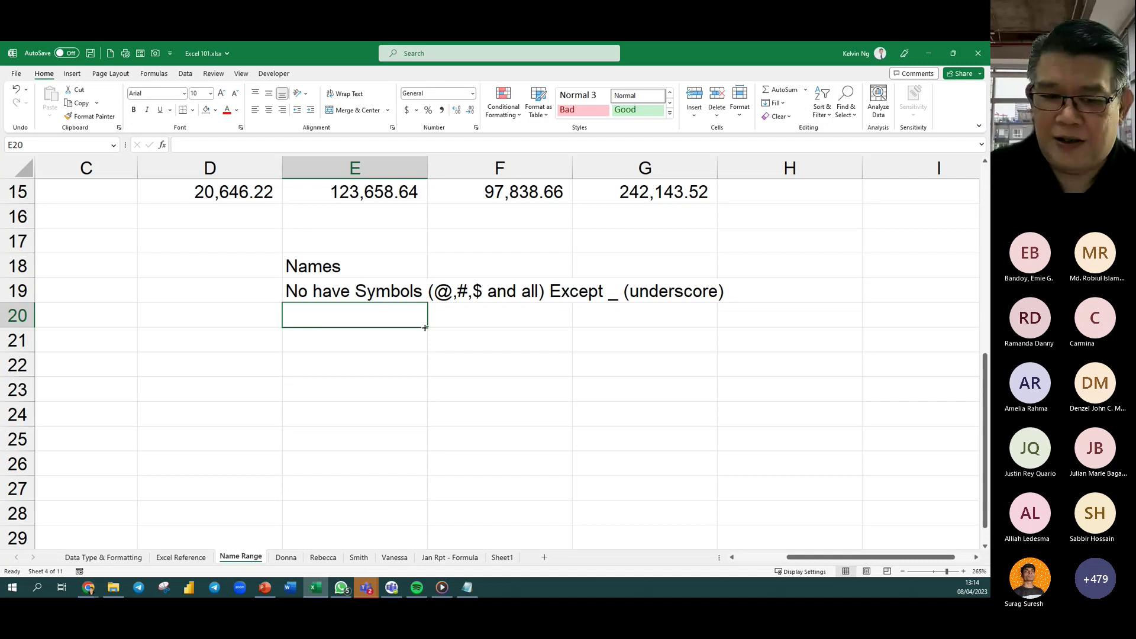
Enter the second naming rule "All names are Unique" in E20.
{"action": "type", "text": "All"}
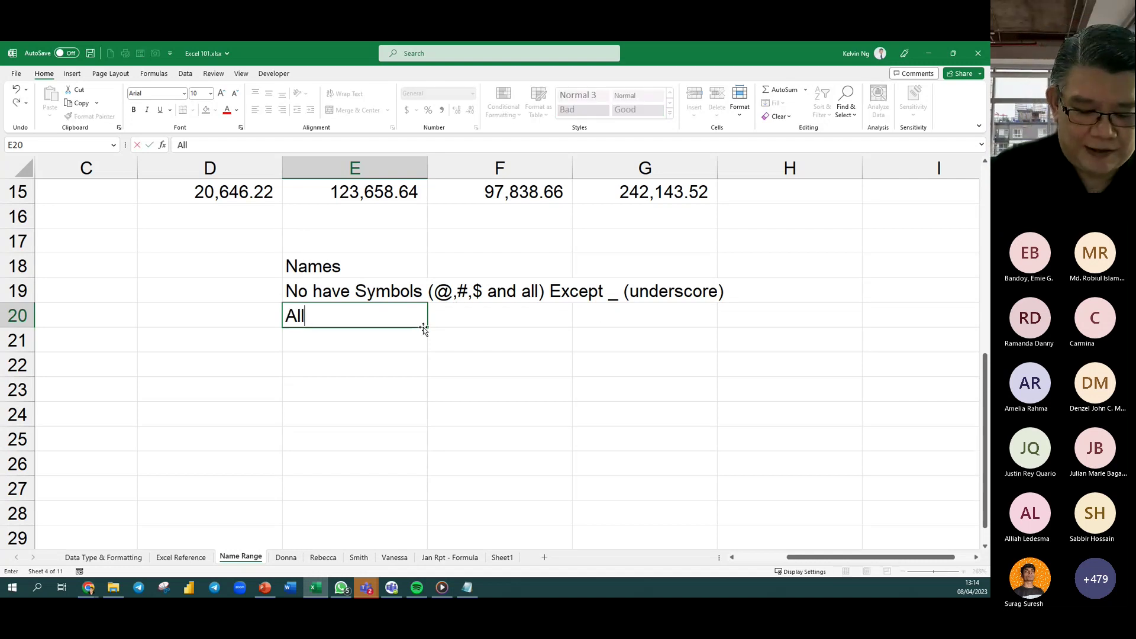
{"action": "type", "text": " name"}
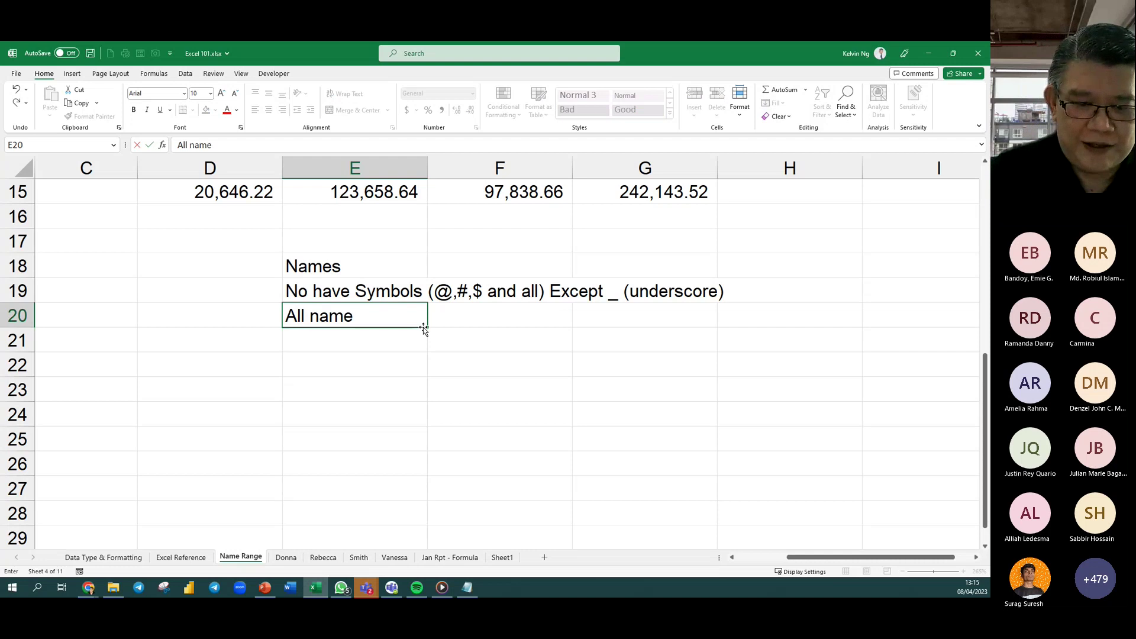
{"action": "type", "text": "s are"}
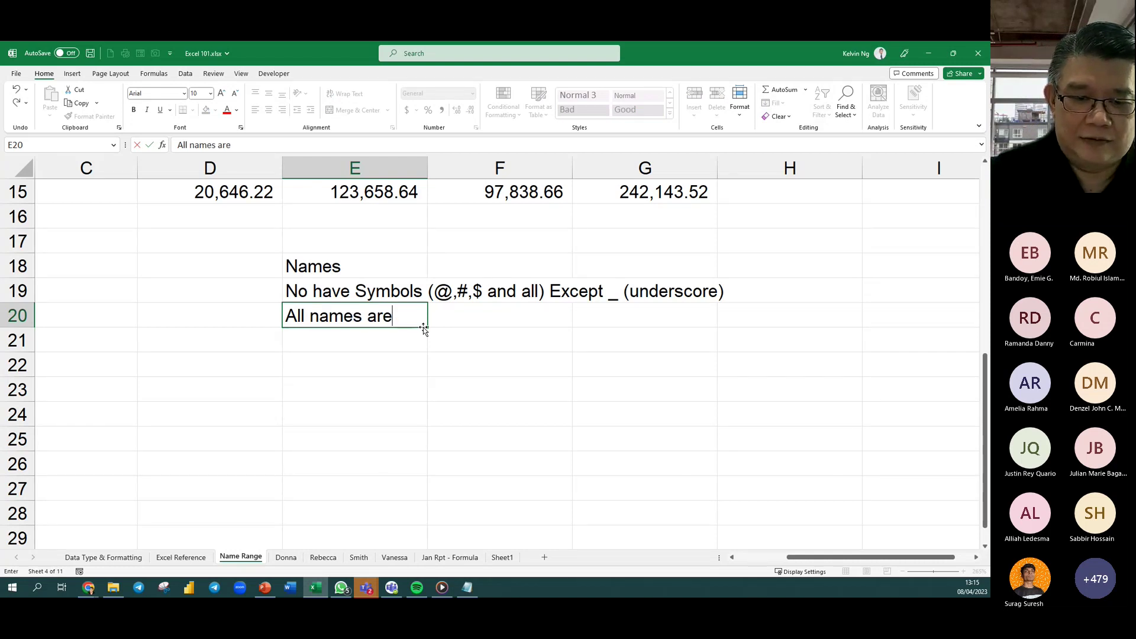
{"action": "type", "text": " Uni"}
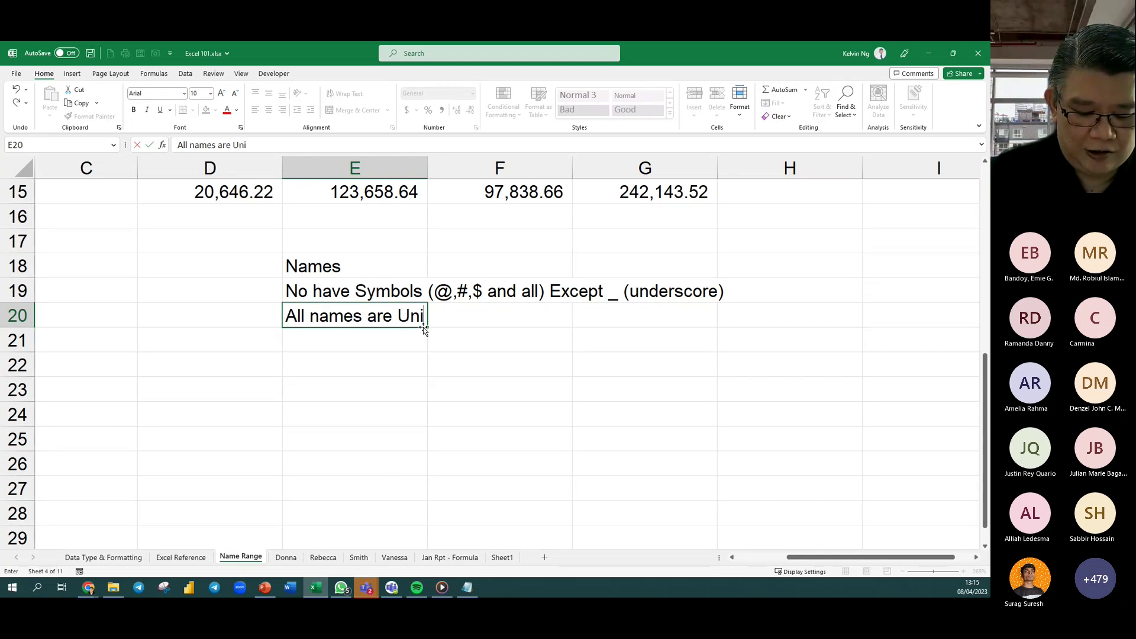
{"action": "type", "text": "que"}
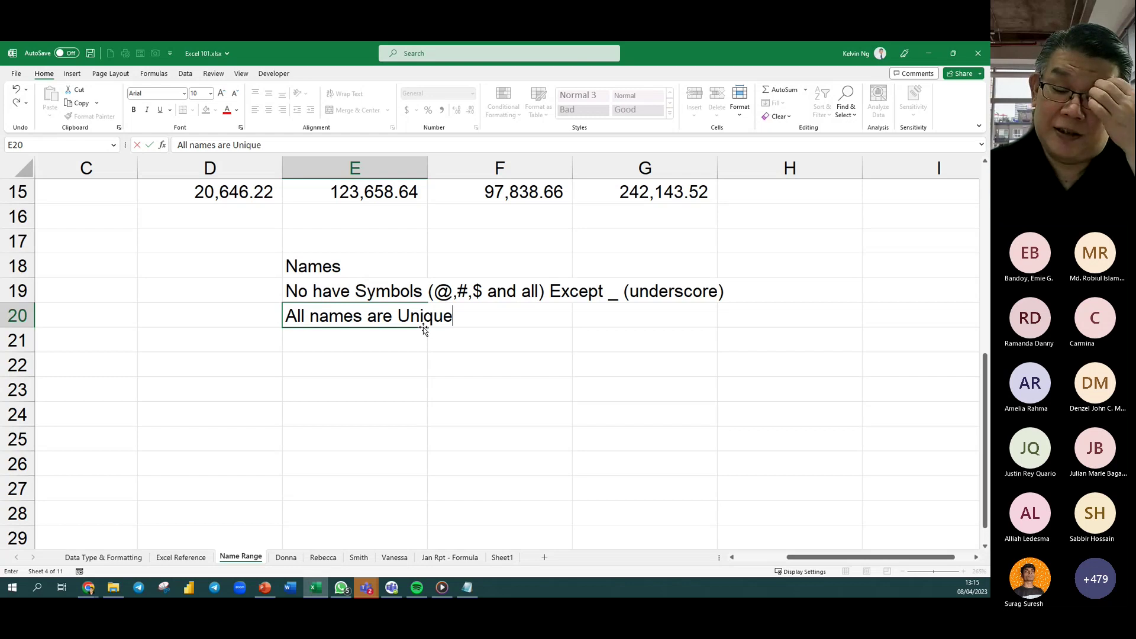
{"action": "key", "text": "Return"}
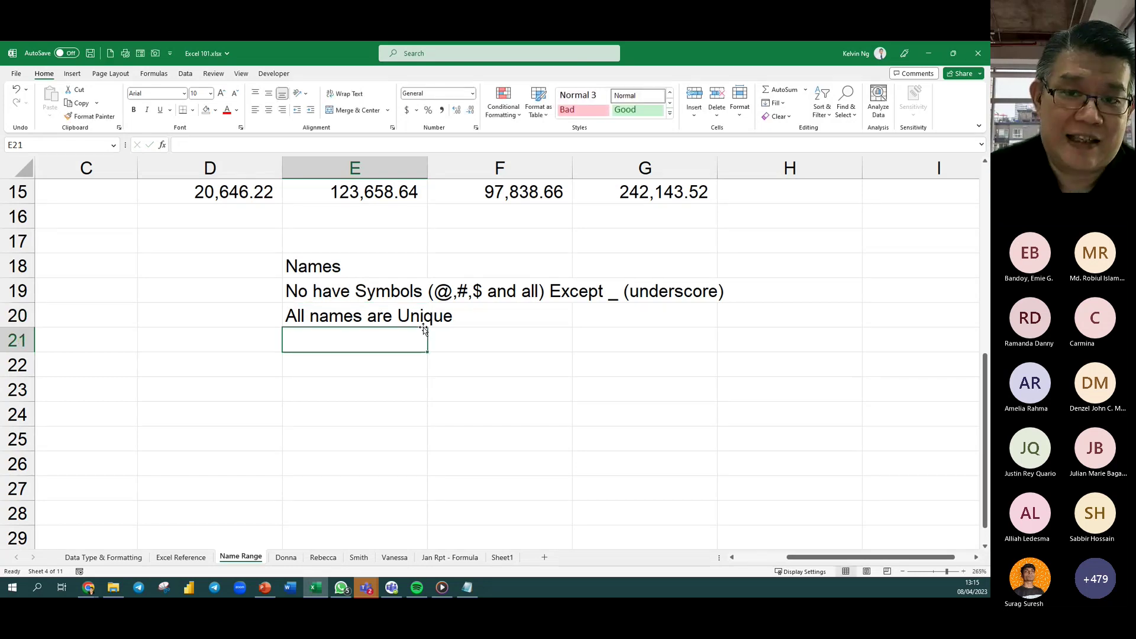
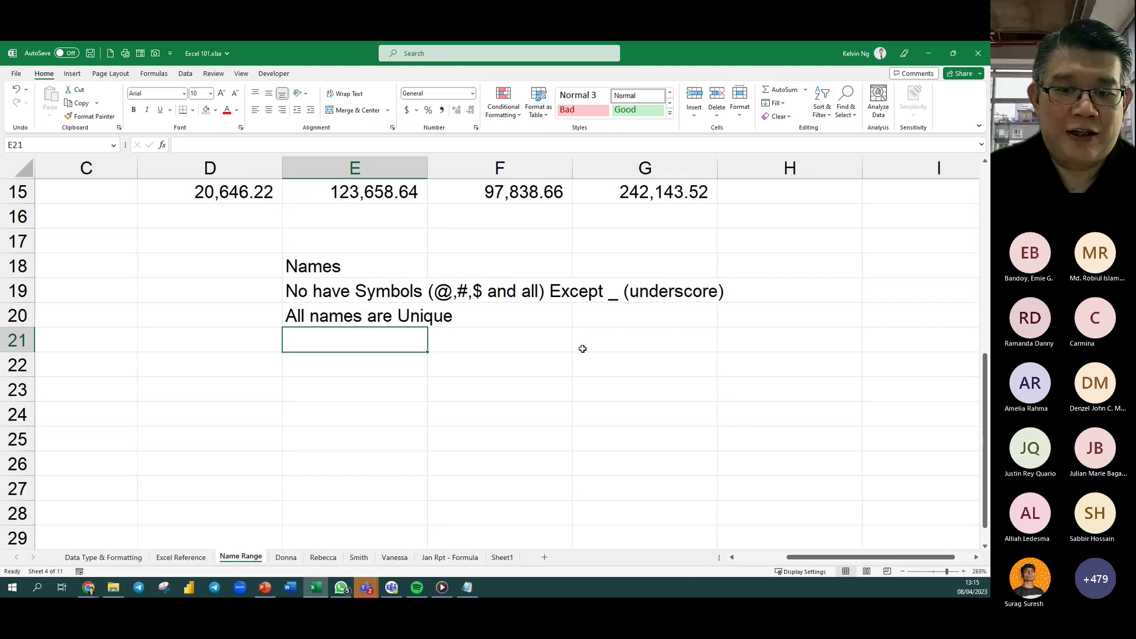
Write the third naming rule in E21, starting with "Cannot Start name with Number - 2017Total".
{"action": "left_click", "coordinate": [509, 234]}
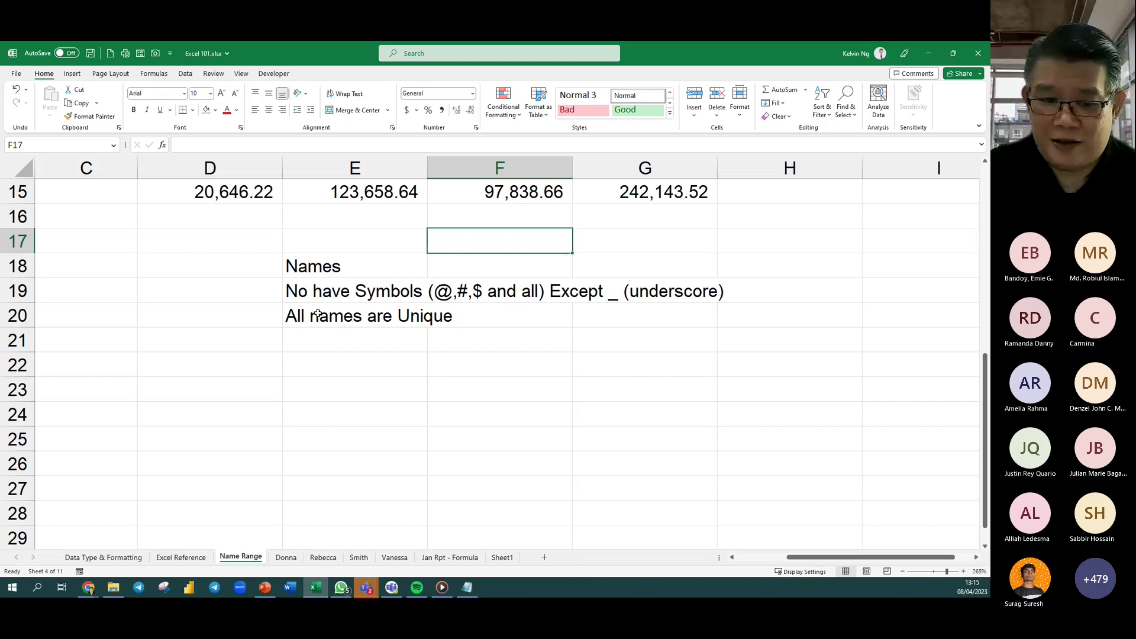
{"action": "left_click", "coordinate": [368, 339]}
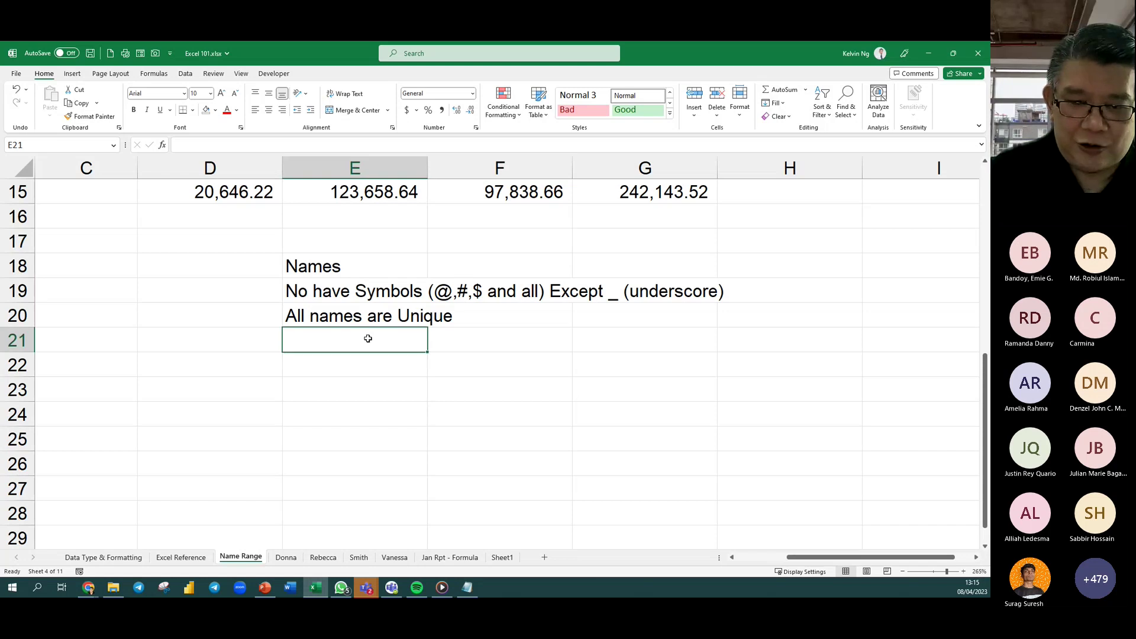
{"action": "type", "text": "Cannot Start"}
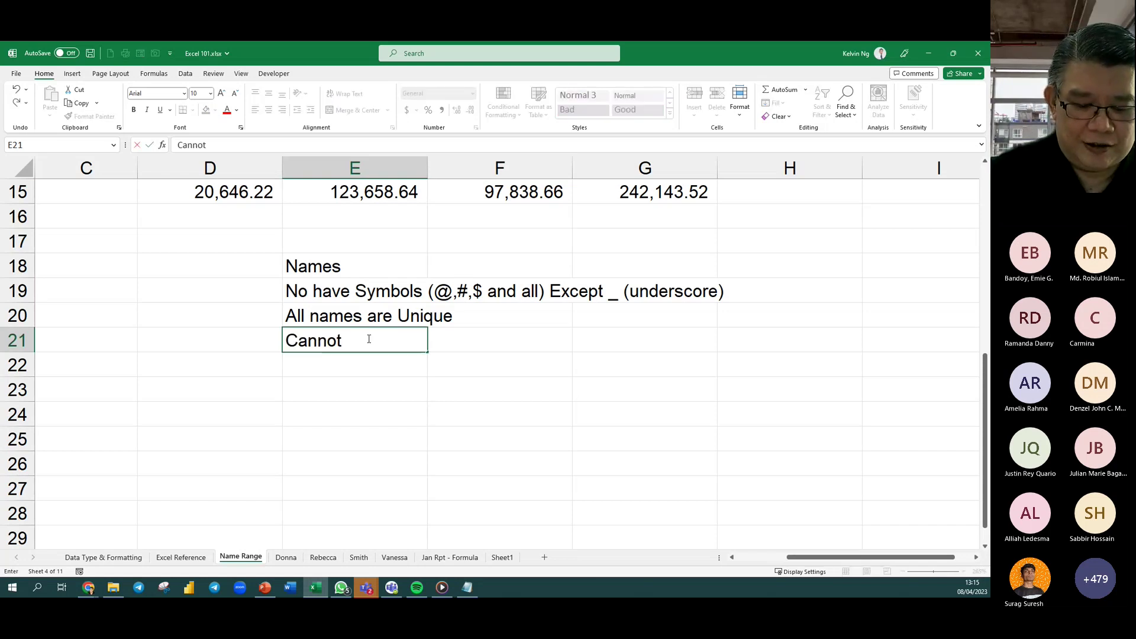
{"action": "type", "text": "name with "}
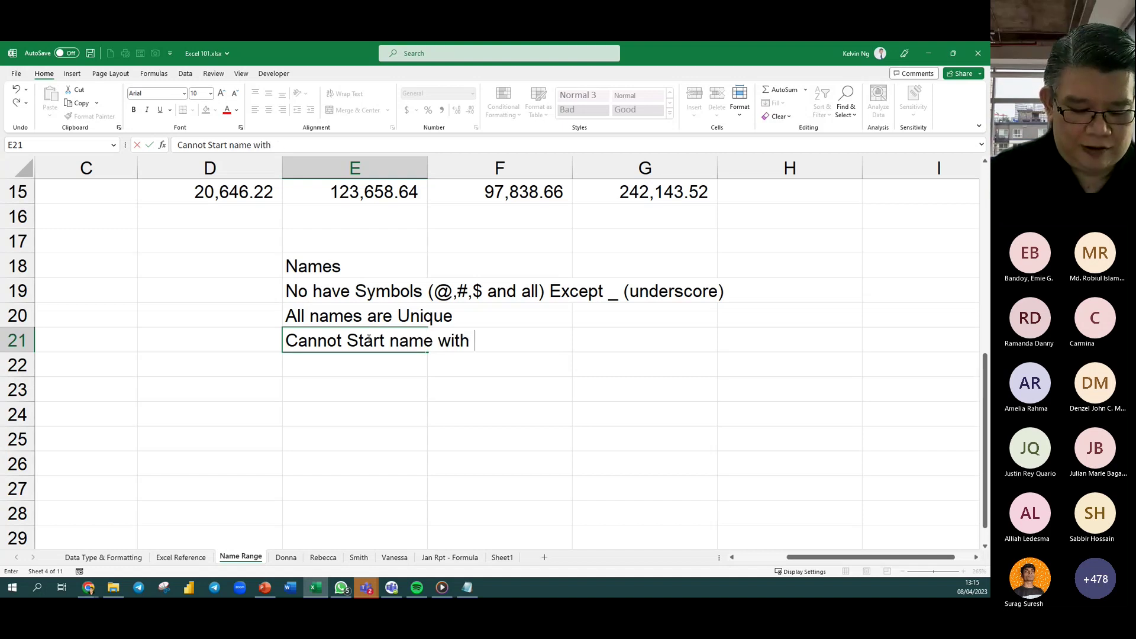
{"action": "type", "text": "Number"}
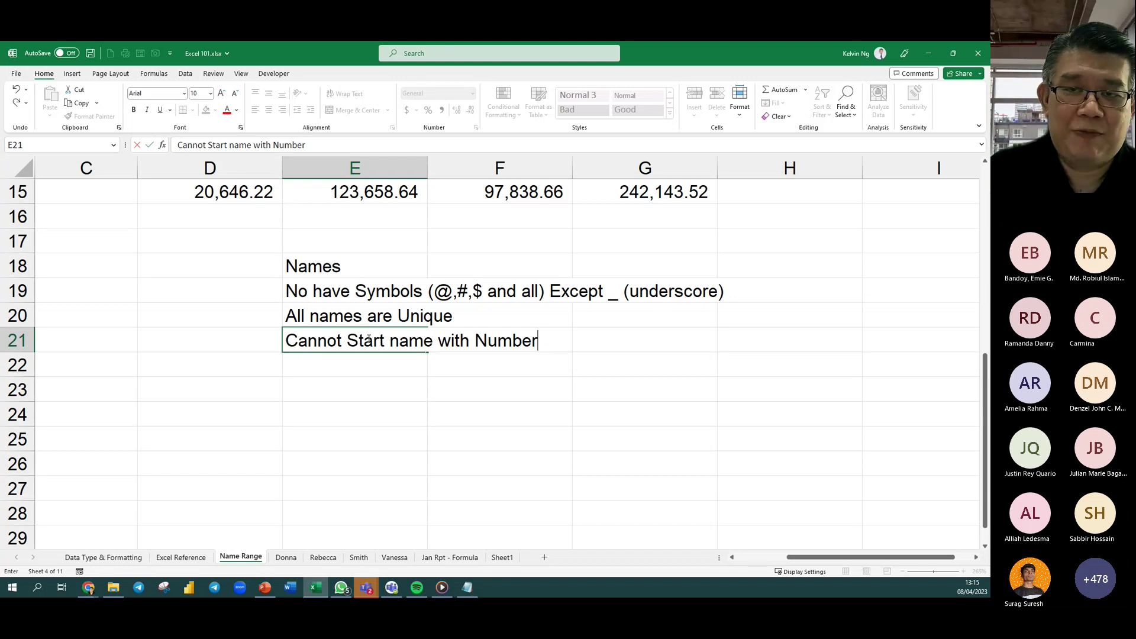
{"action": "type", "text": " - "}
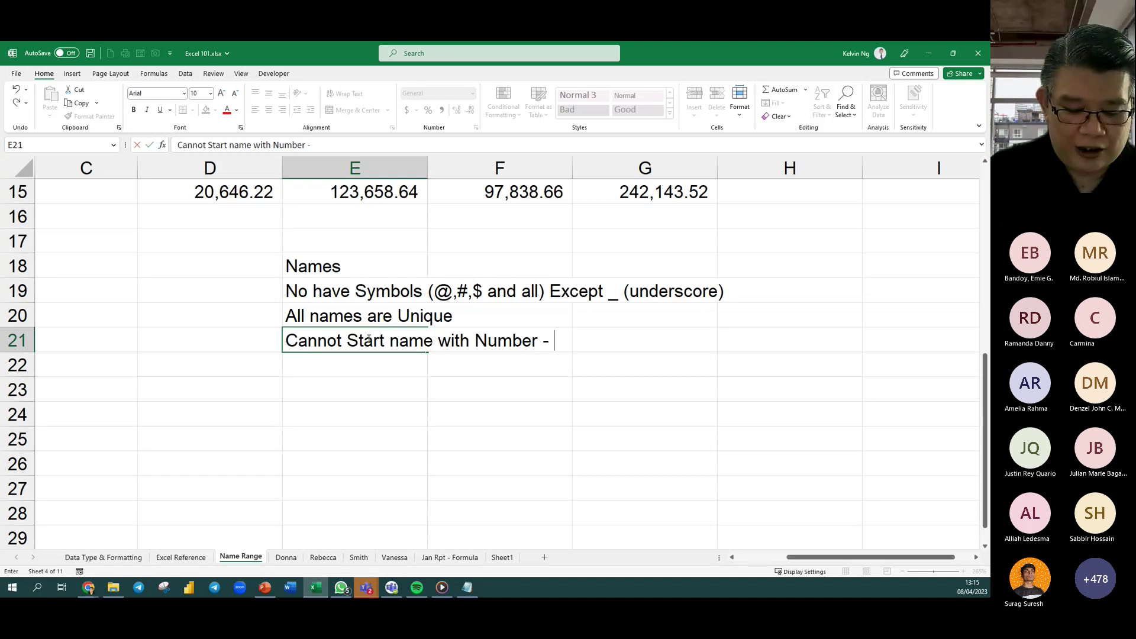
{"action": "type", "text": "2017"}
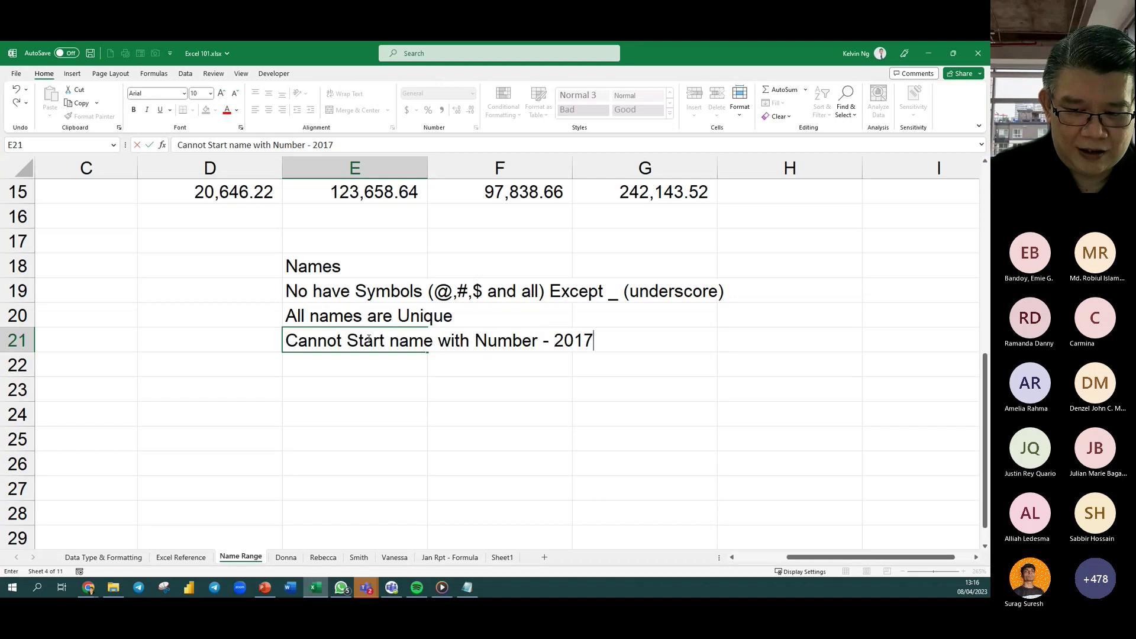
{"action": "type", "text": "Total"}
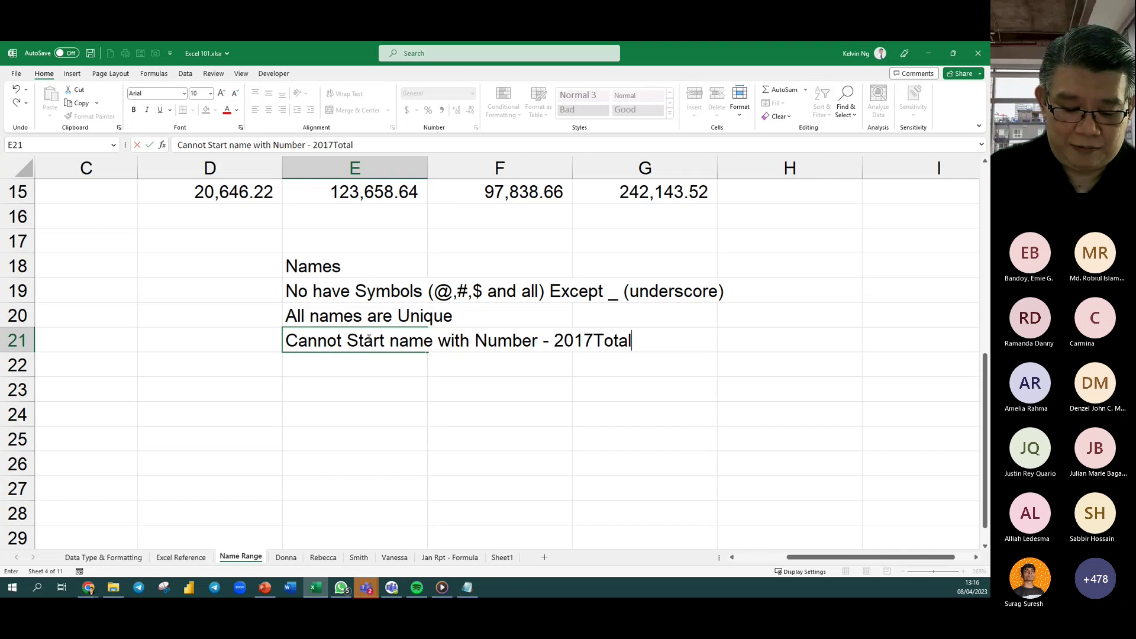
Complete the number rule in E21 by adding the allowed alternatives "but Total 2017 or _2017Total".
{"action": "type", "text": "but "}
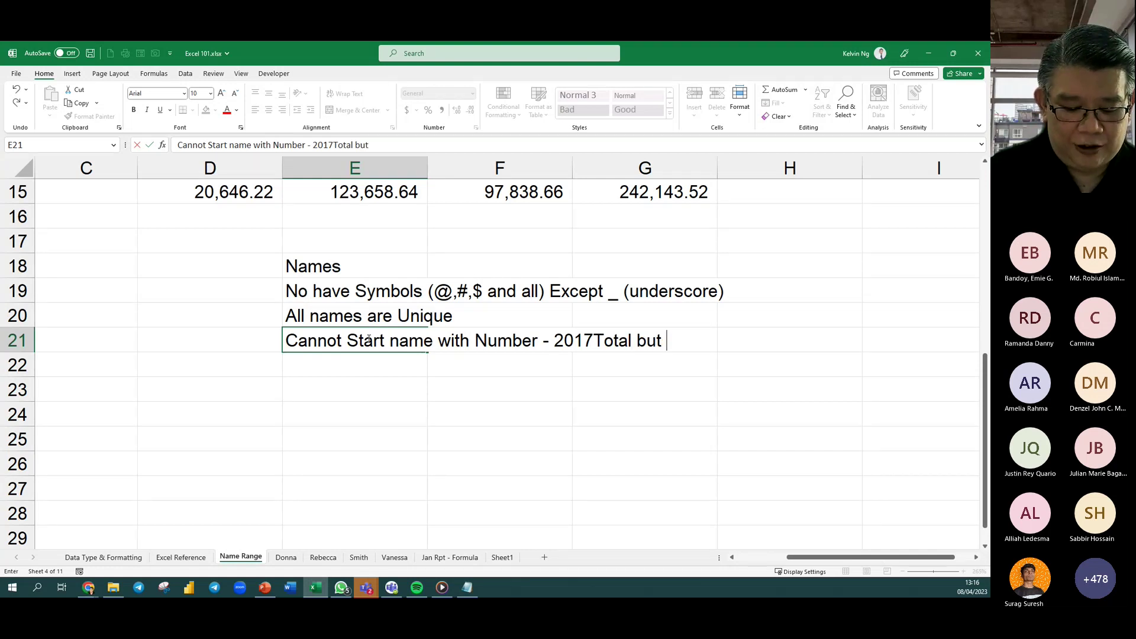
{"action": "type", "text": "Total"}
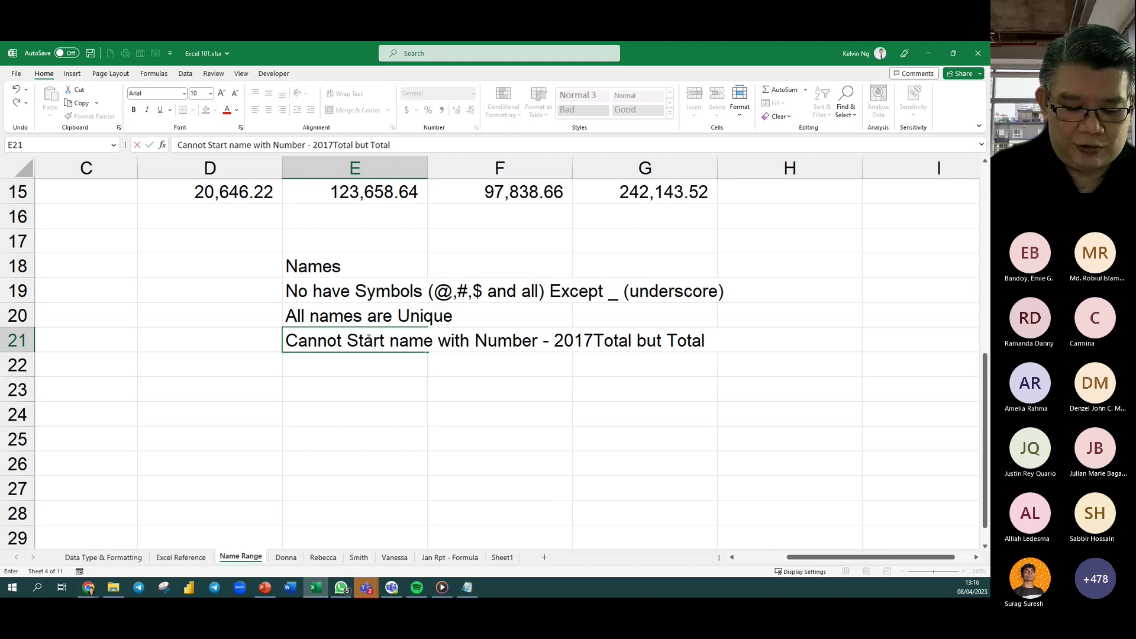
{"action": "type", "text": " 2017 or"}
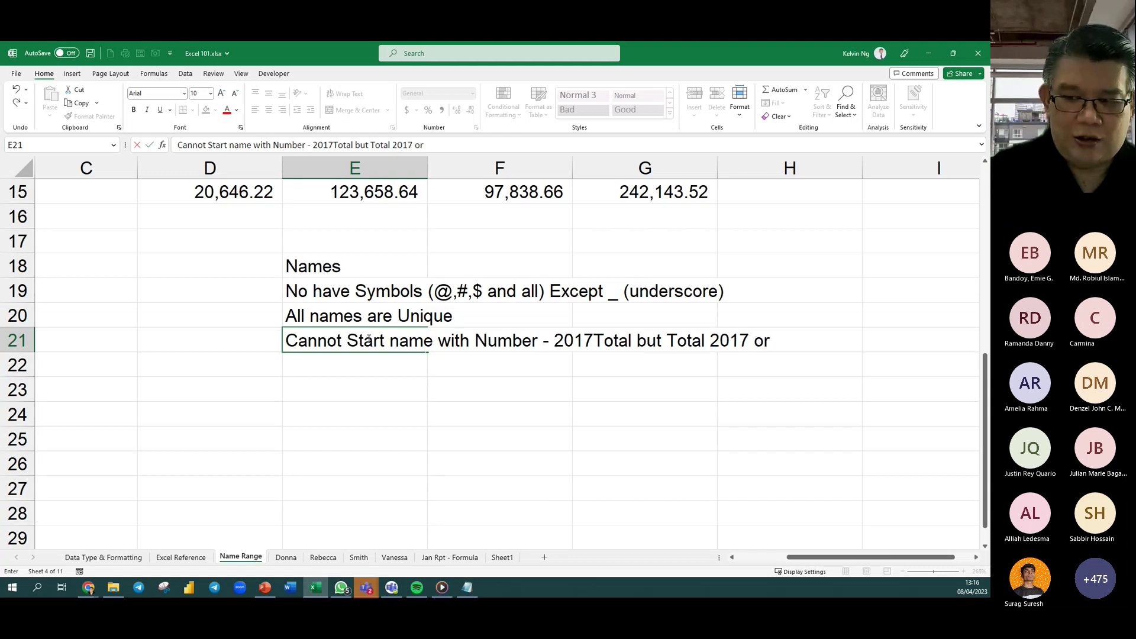
{"action": "type", "text": " _"}
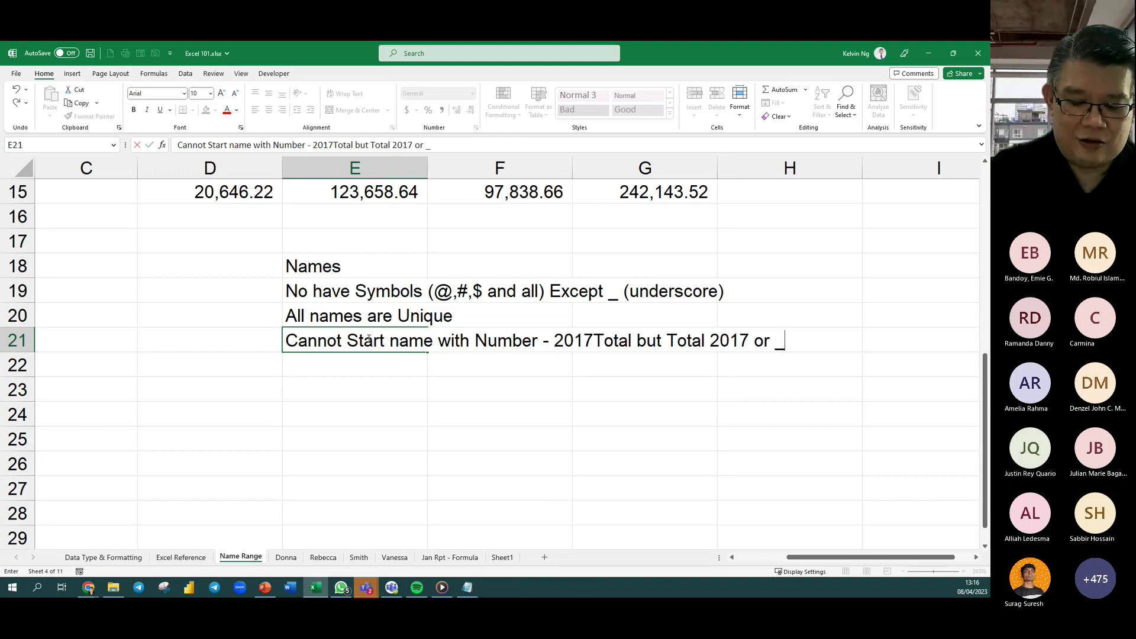
{"action": "type", "text": "2017"}
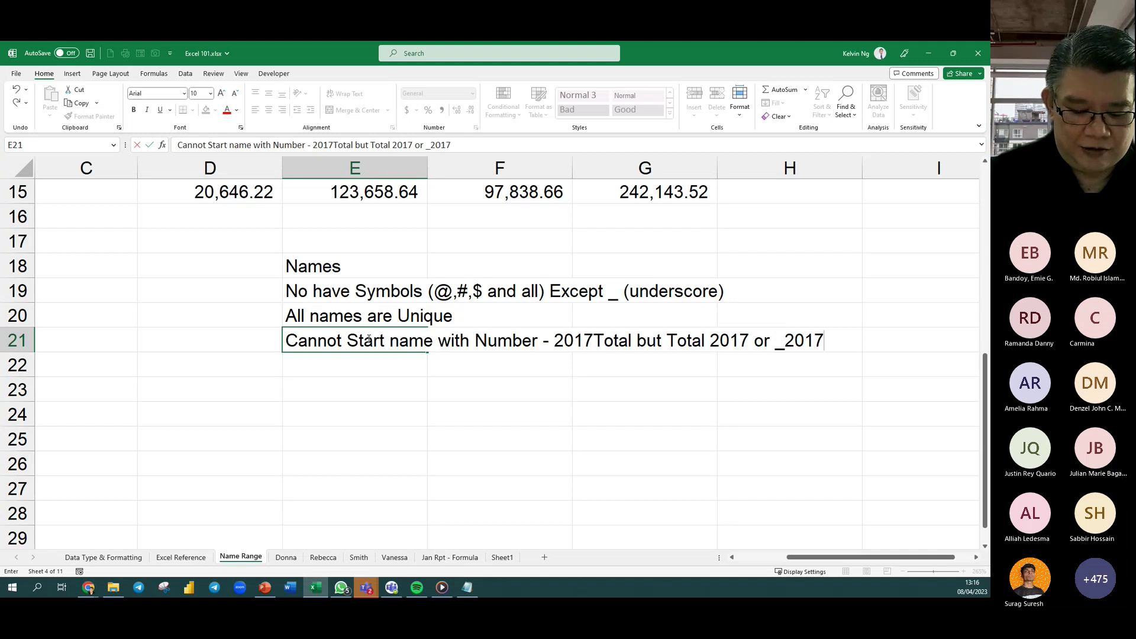
{"action": "type", "text": "Tota"}
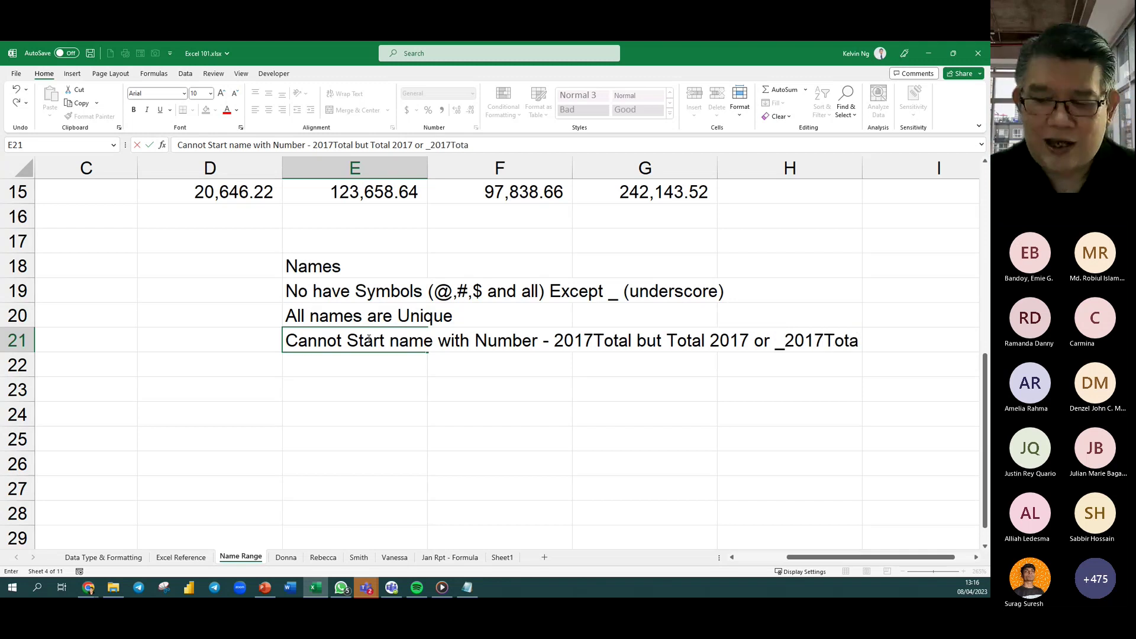
{"action": "type", "text": "l"}
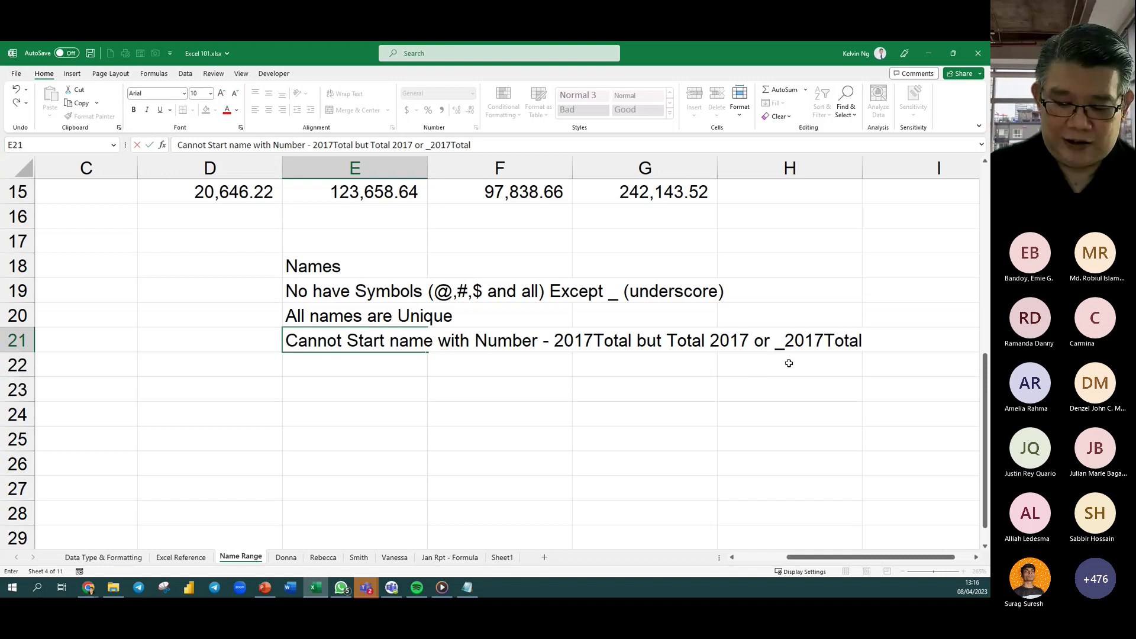
{"action": "key", "text": "Return"}
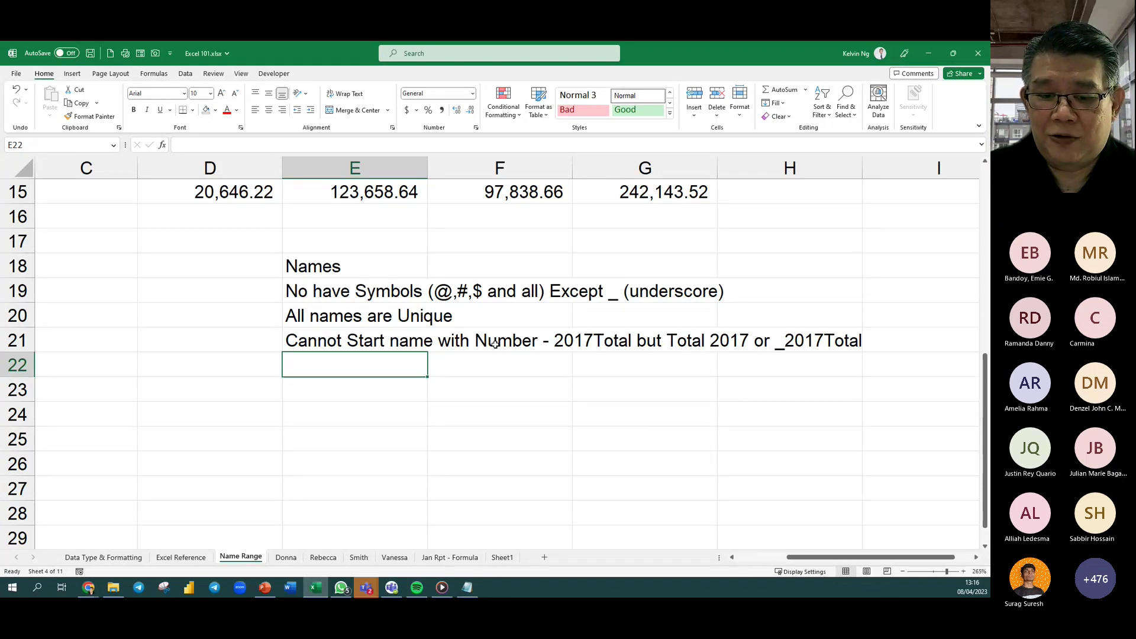
Remove the space inside "Total 2017" in the E21 rule so the example reads Total2017.
{"action": "double_click", "coordinate": [399, 345]}
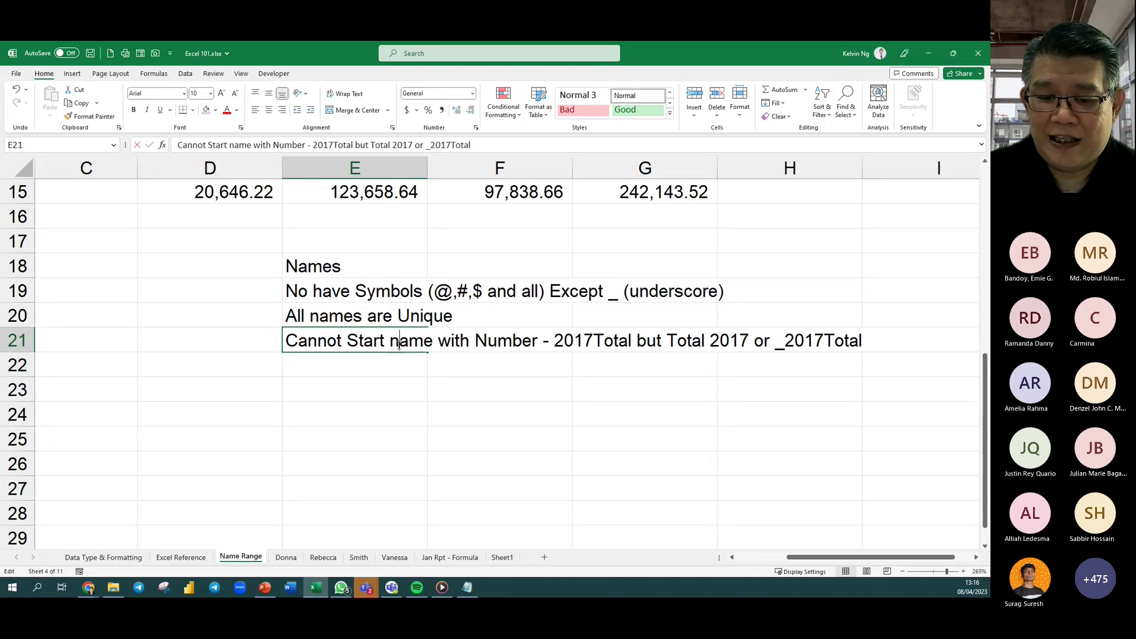
{"action": "left_click", "coordinate": [712, 342]}
{"action": "key", "text": "BackSpace"}
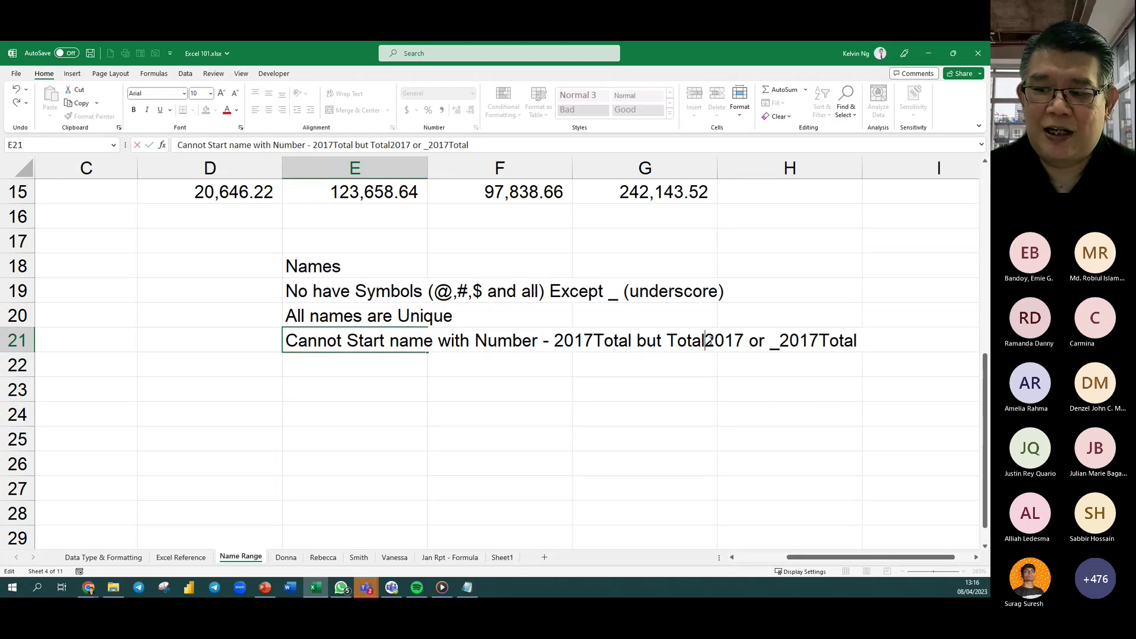
{"action": "key", "text": "Return"}
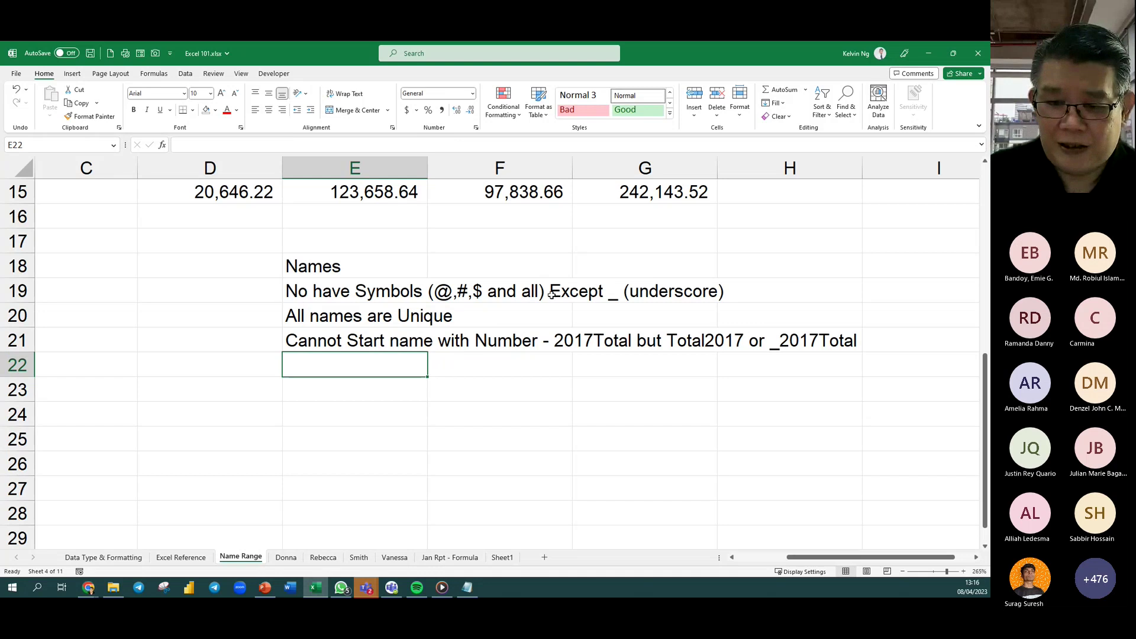
Add ",Space" after the $ sign in the list of forbidden symbols in E19.
{"action": "left_click", "coordinate": [486, 291]}
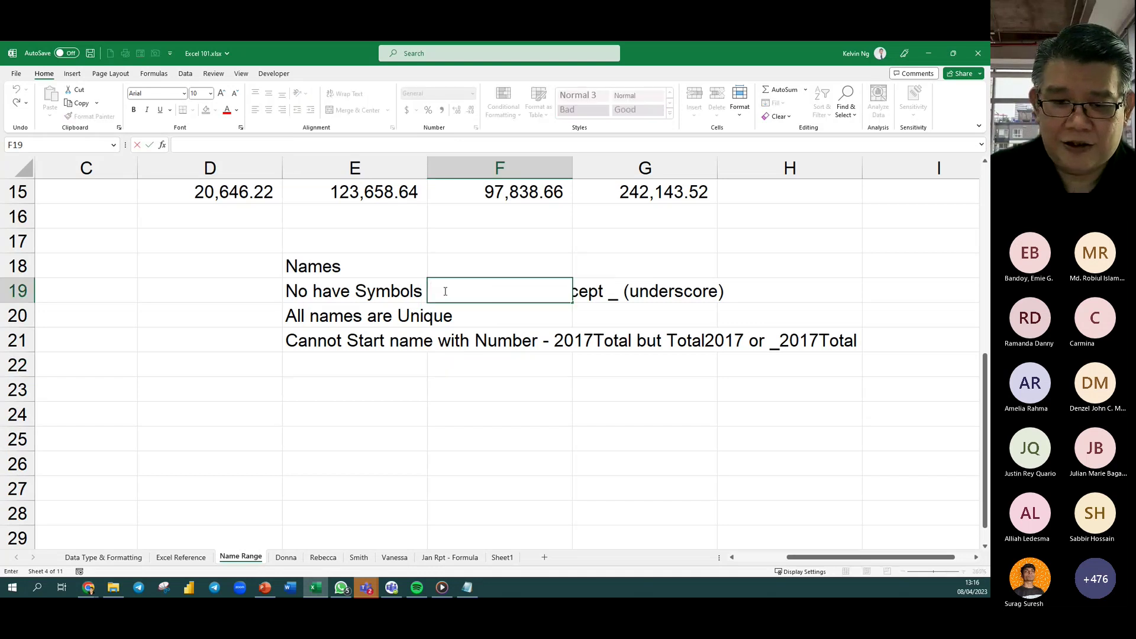
{"action": "key", "text": "Escape"}
{"action": "key", "text": "Left"}
{"action": "key", "text": "F2"}
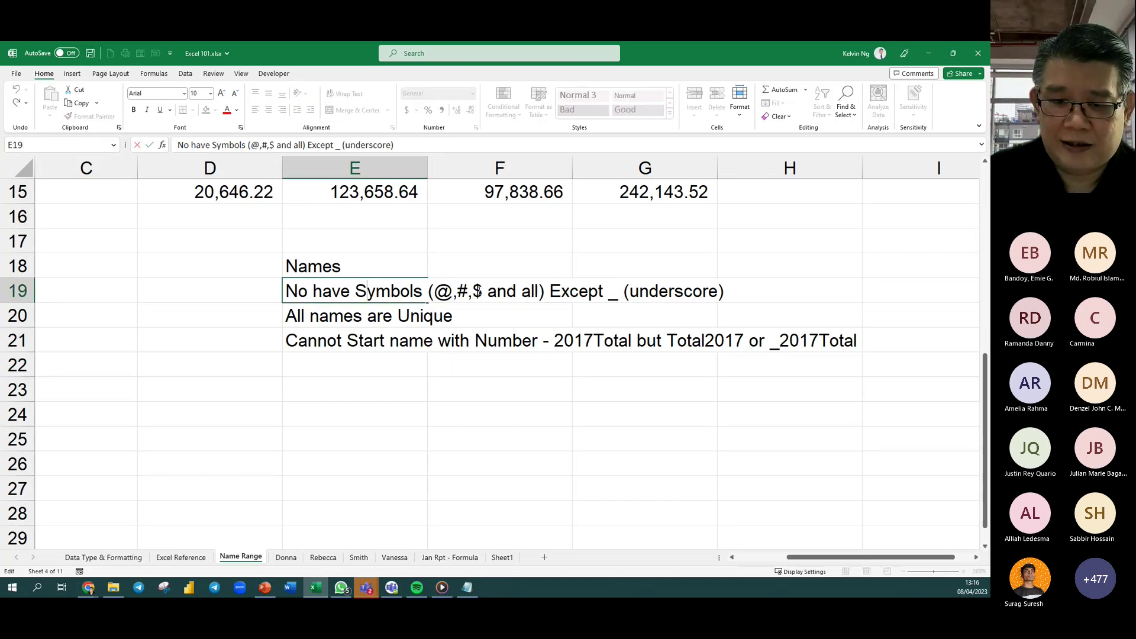
{"action": "left_click", "coordinate": [484, 290]}
{"action": "type", "text": ",Space"}
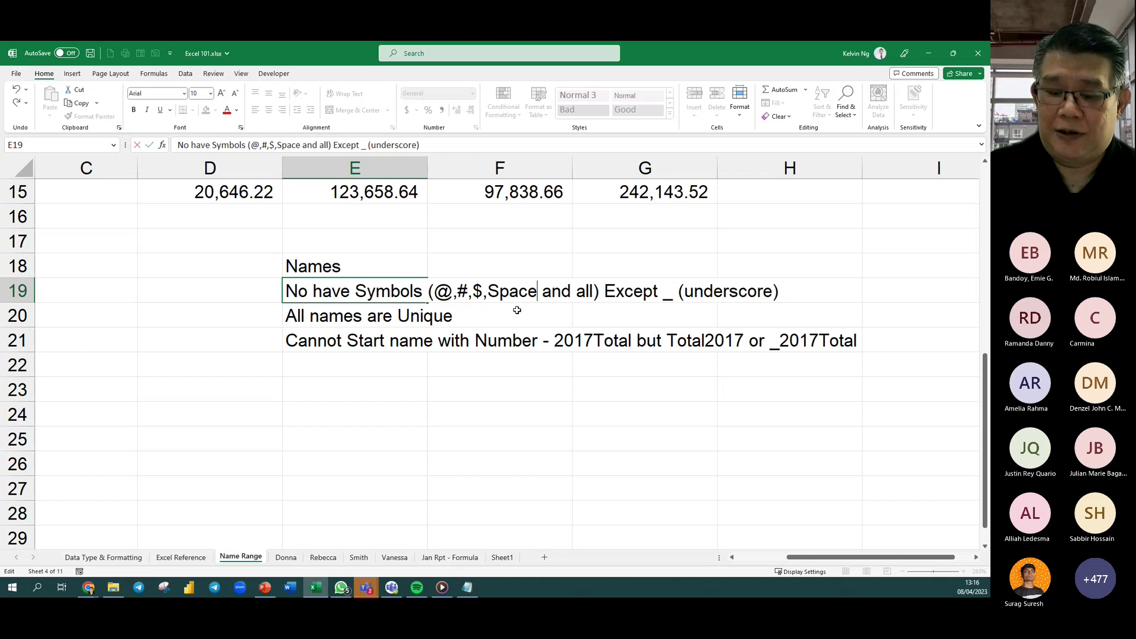
{"action": "key", "text": "Return"}
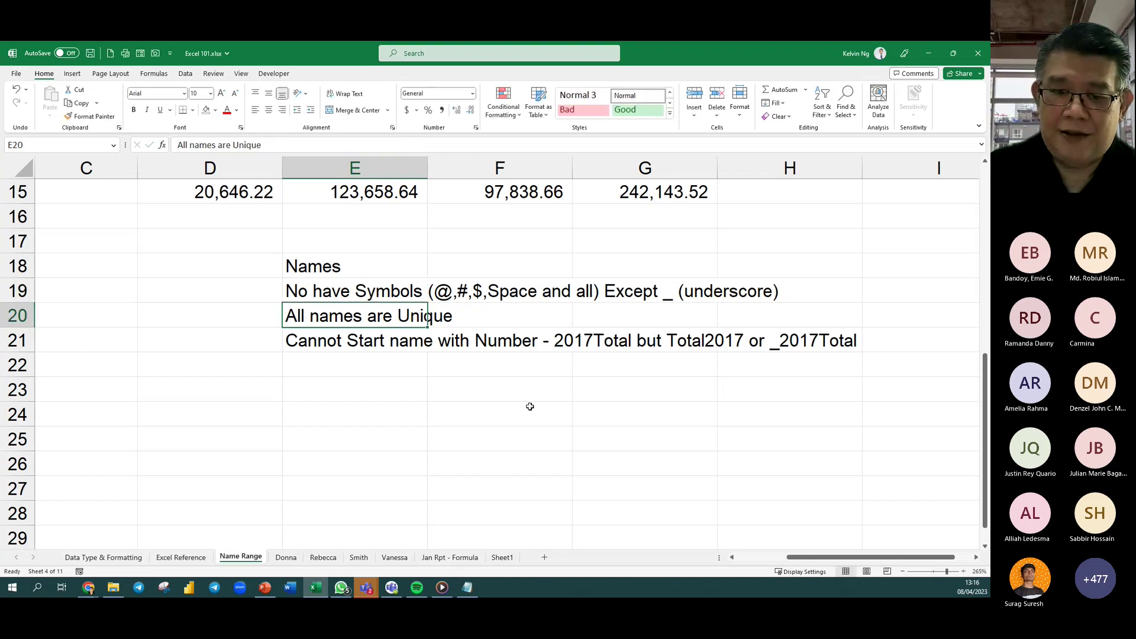
Write the sample name "Qrt1 Total", containing a space, in E23 below the naming rules.
{"action": "left_click", "coordinate": [364, 389]}
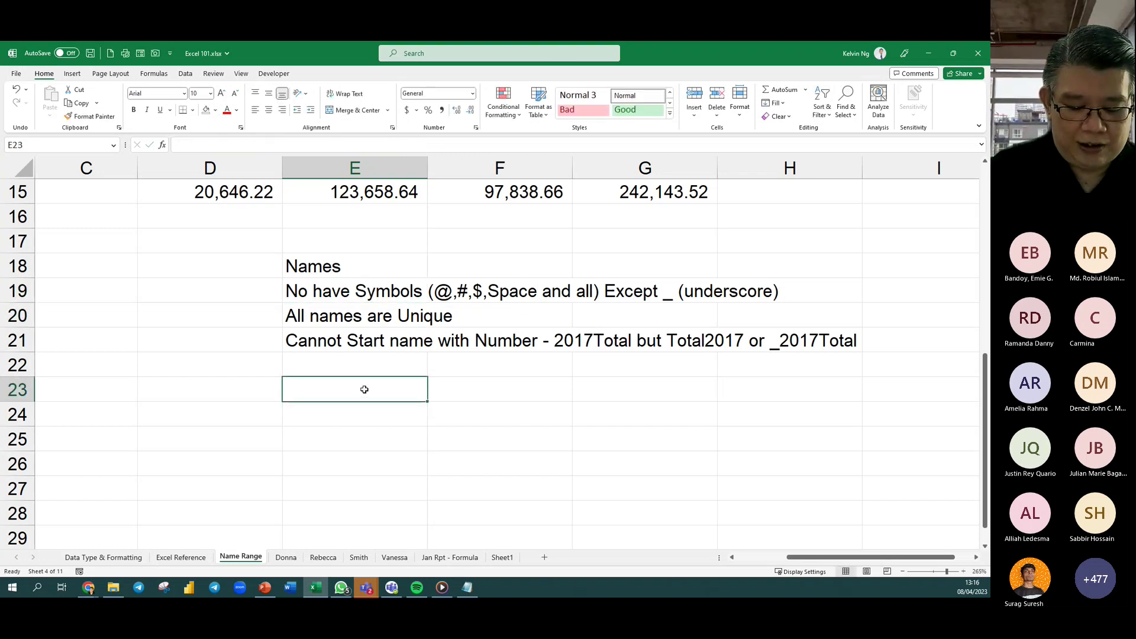
{"action": "type", "text": "Qt"}
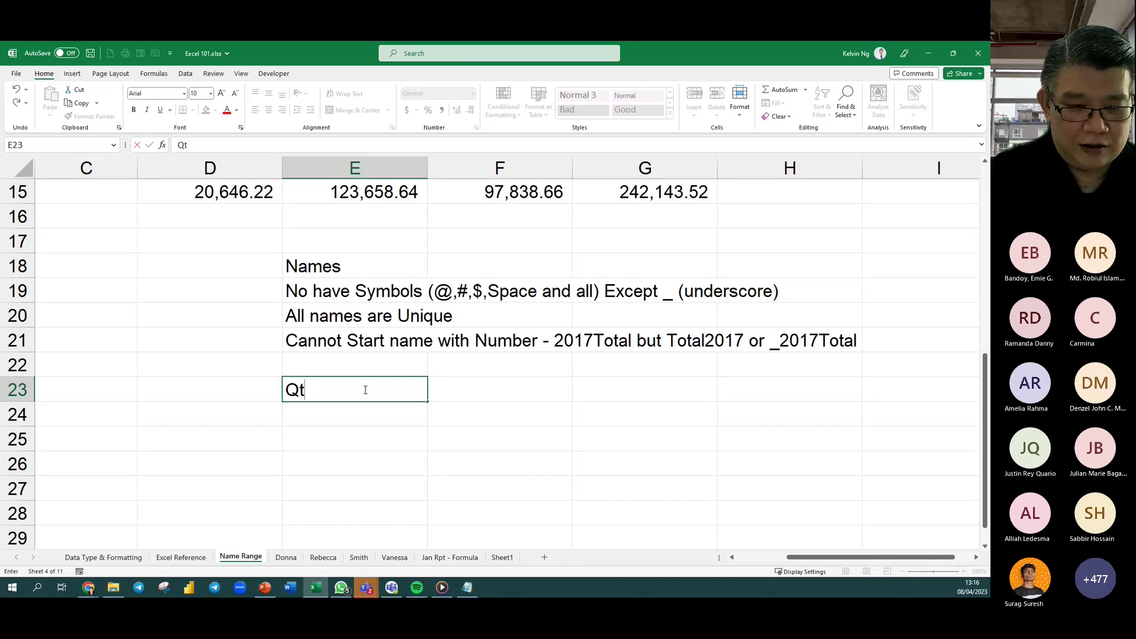
{"action": "type", "text": "1"}
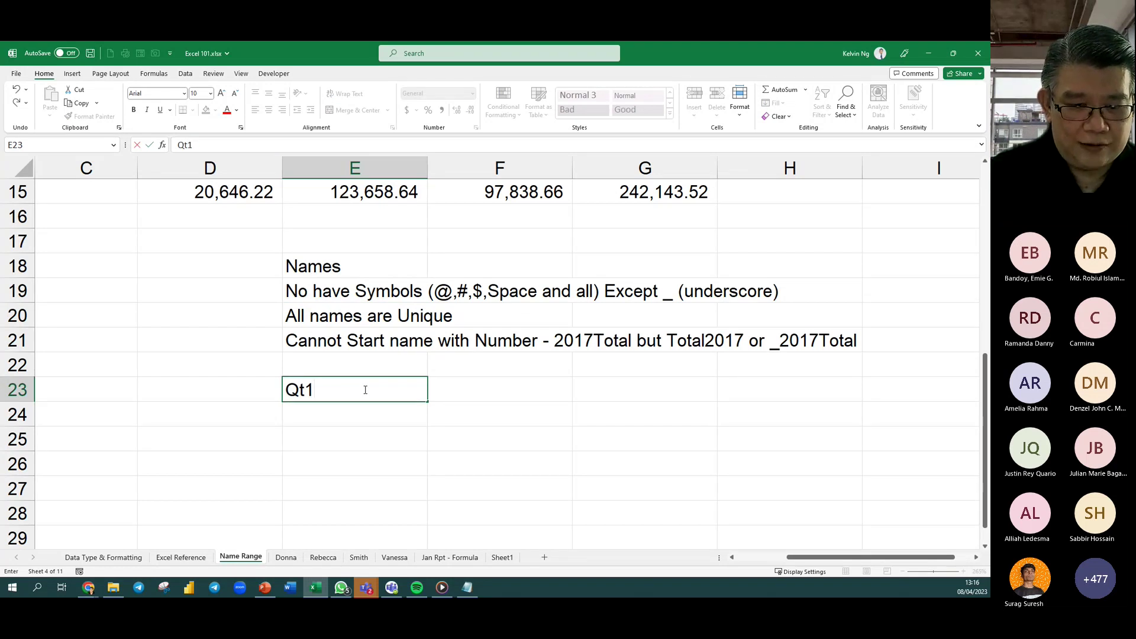
{"action": "key", "text": "BackSpace"}
{"action": "key", "text": "BackSpace"}
{"action": "type", "text": "rt1"}
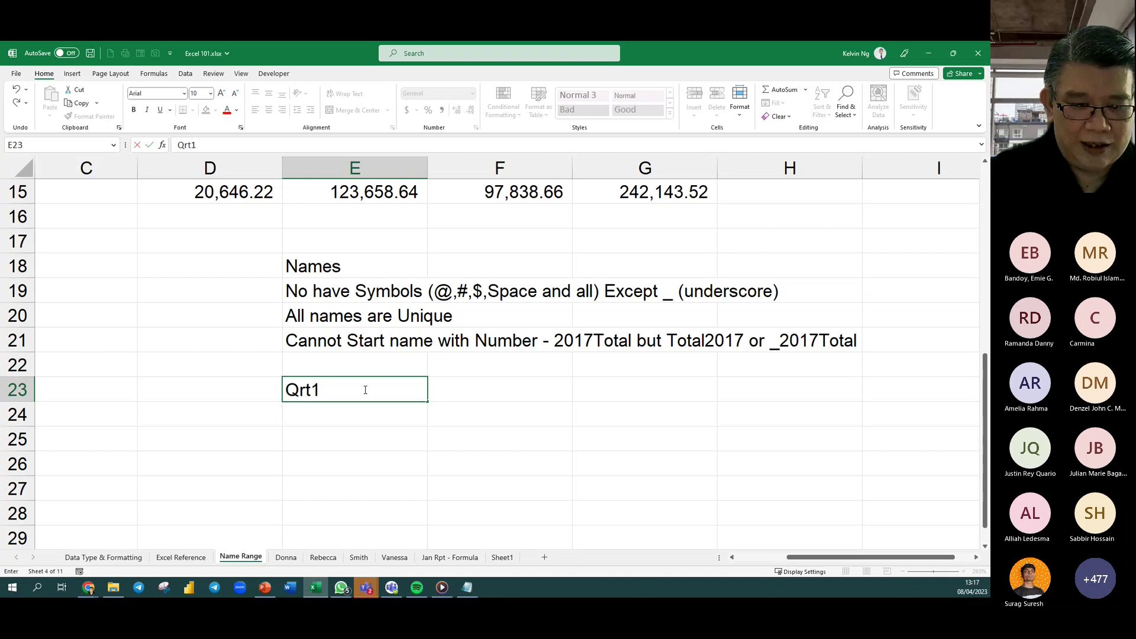
{"action": "type", "text": " Tot"}
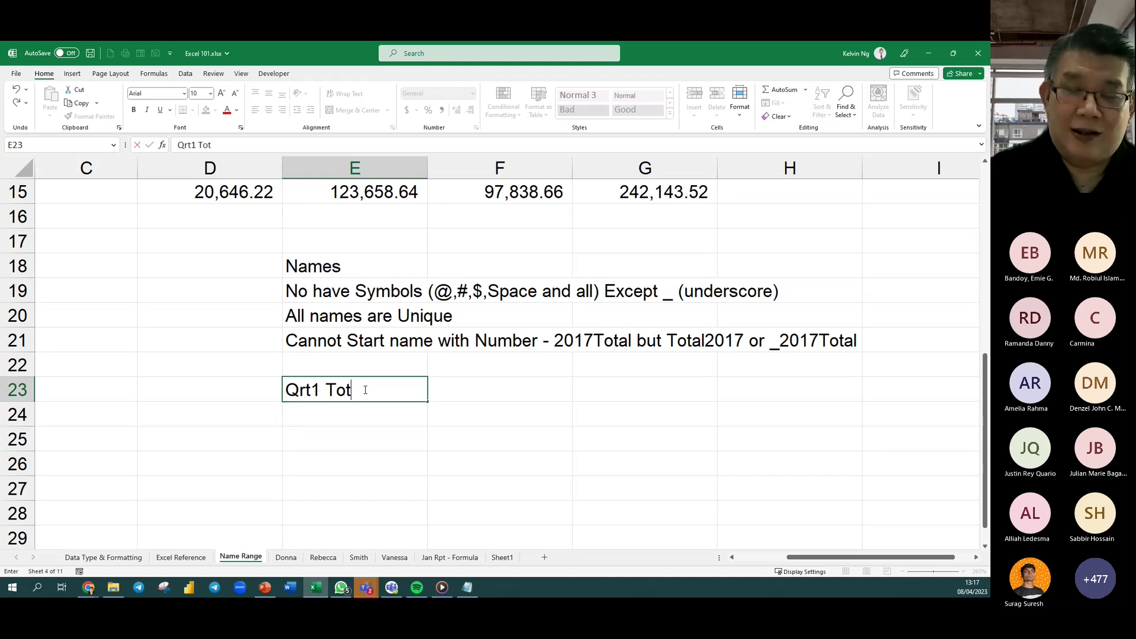
{"action": "type", "text": "al"}
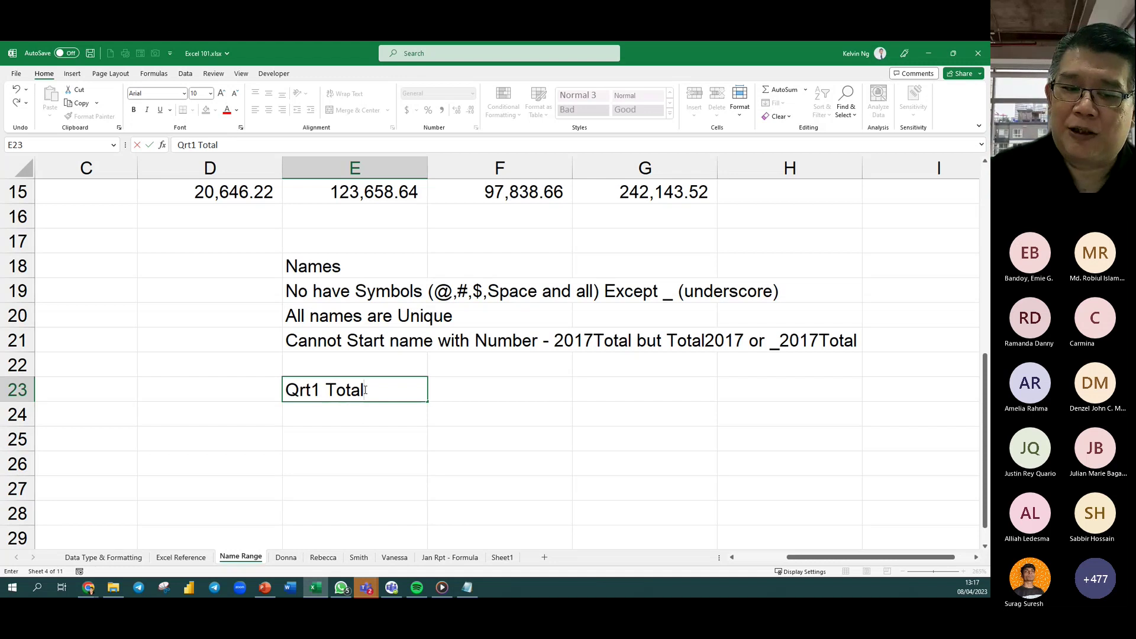
Rewrite the sample name in E23 without a space as "Qrt1total".
{"action": "key", "text": "BackSpace"}
{"action": "key", "text": "BackSpace"}
{"action": "key", "text": "BackSpace"}
{"action": "key", "text": "BackSpace"}
{"action": "key", "text": "BackSpace"}
{"action": "key", "text": "BackSpace"}
{"action": "key", "text": "BackSpace"}
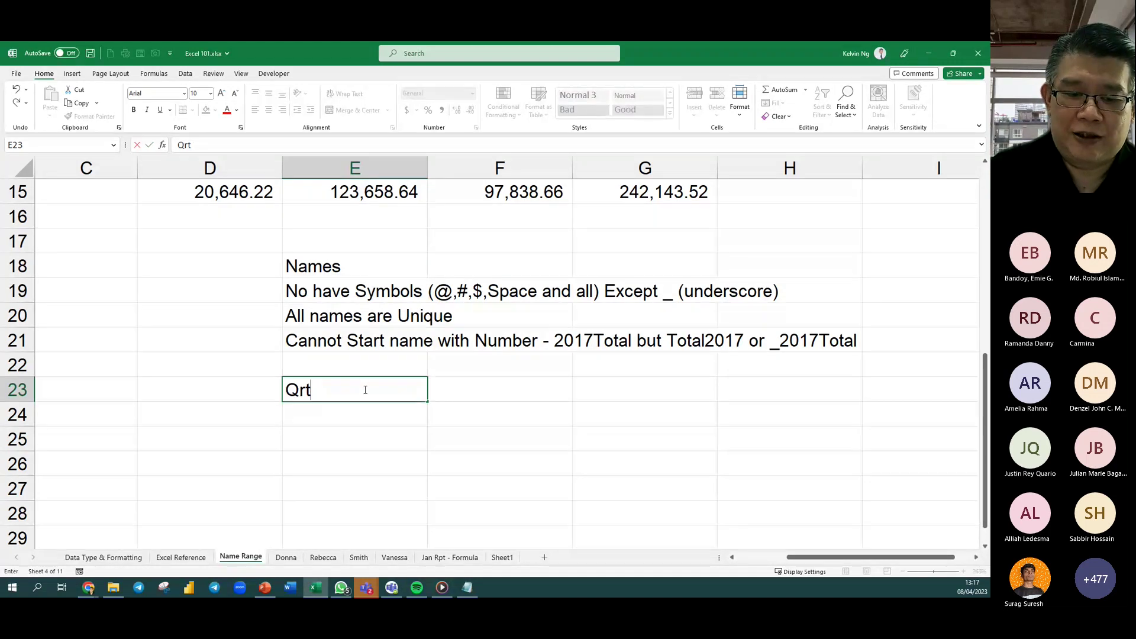
{"action": "type", "text": "1"}
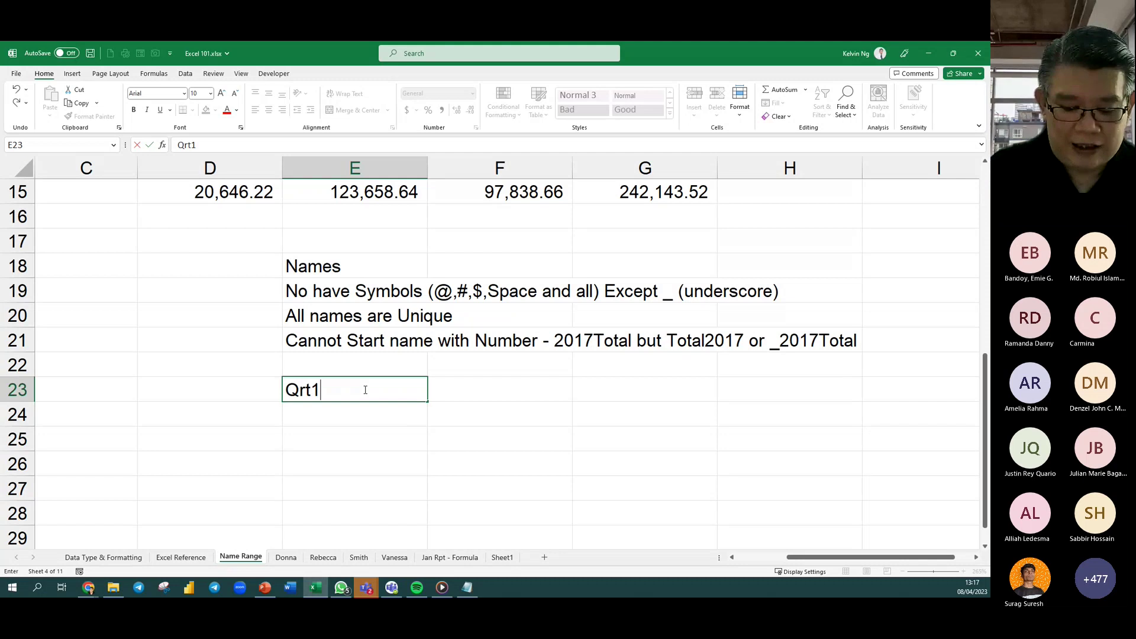
{"action": "type", "text": "total"}
Change the sample name in E23 to the underscore form "Qrt1_total", and discard the cell entry.
{"action": "key", "text": "BackSpace"}
{"action": "key", "text": "BackSpace"}
{"action": "key", "text": "BackSpace"}
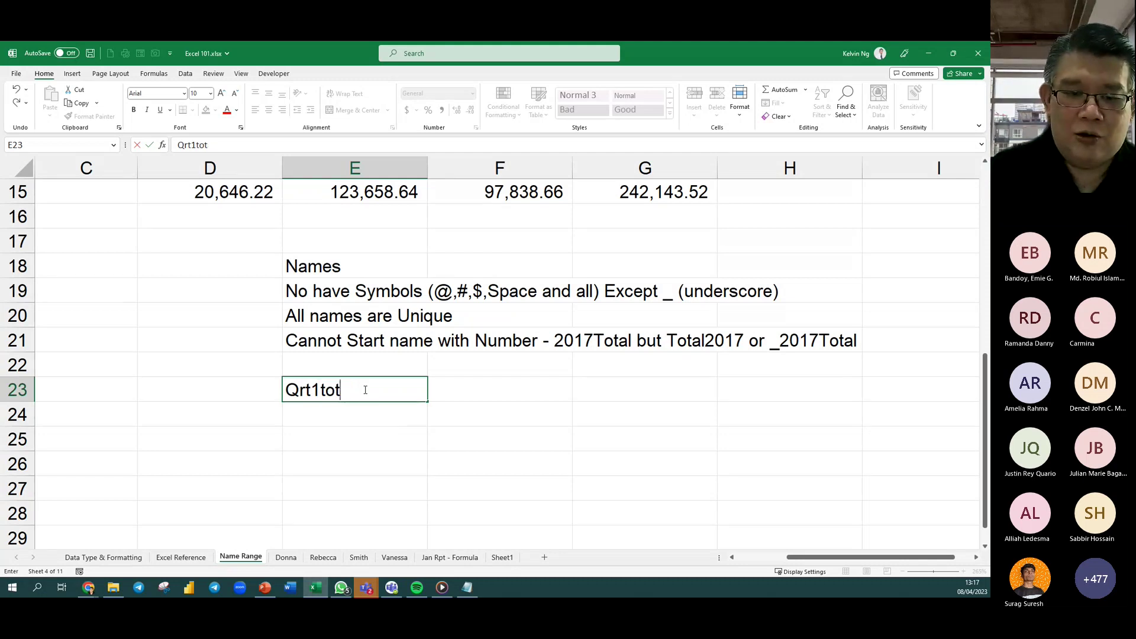
{"action": "key", "text": "BackSpace"}
{"action": "key", "text": "BackSpace"}
{"action": "type", "text": "_"}
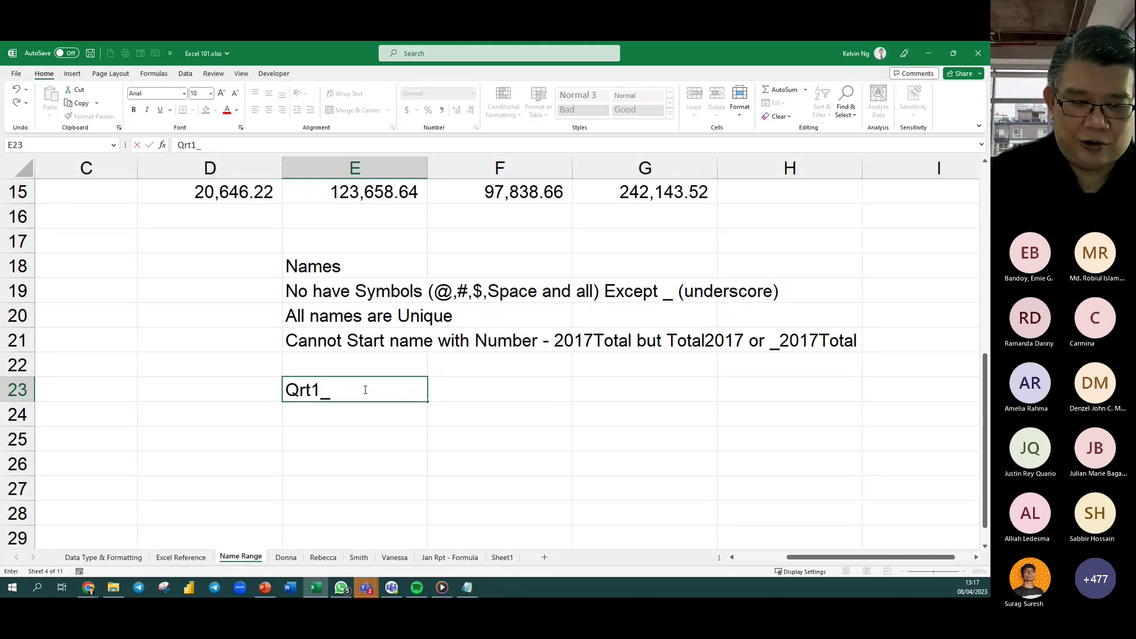
{"action": "type", "text": "total"}
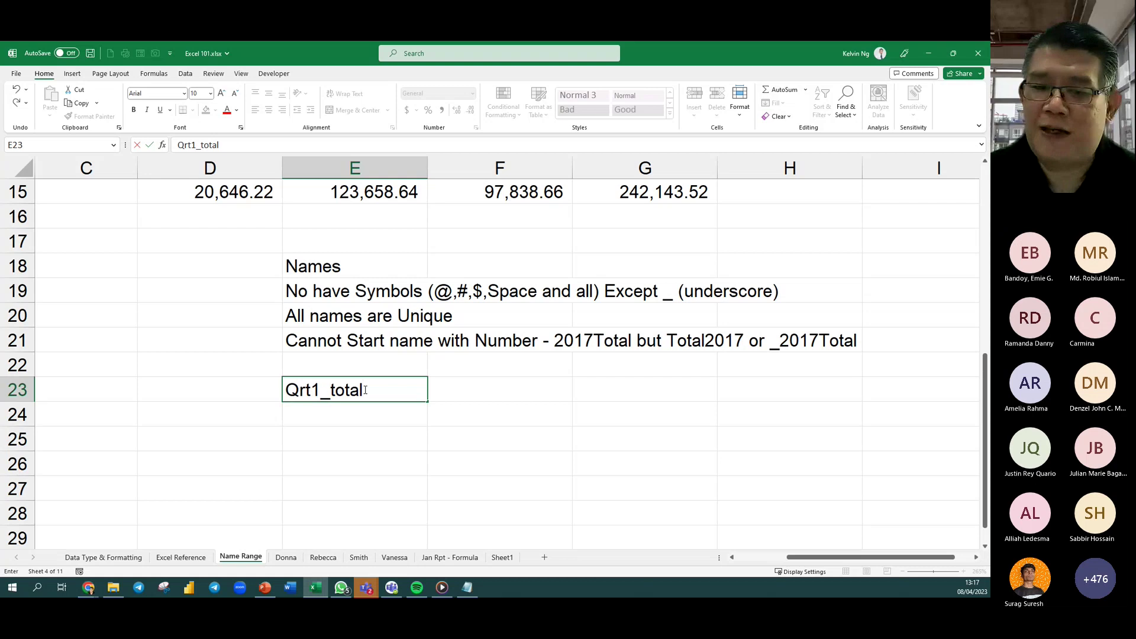
{"action": "key", "text": "Escape"}
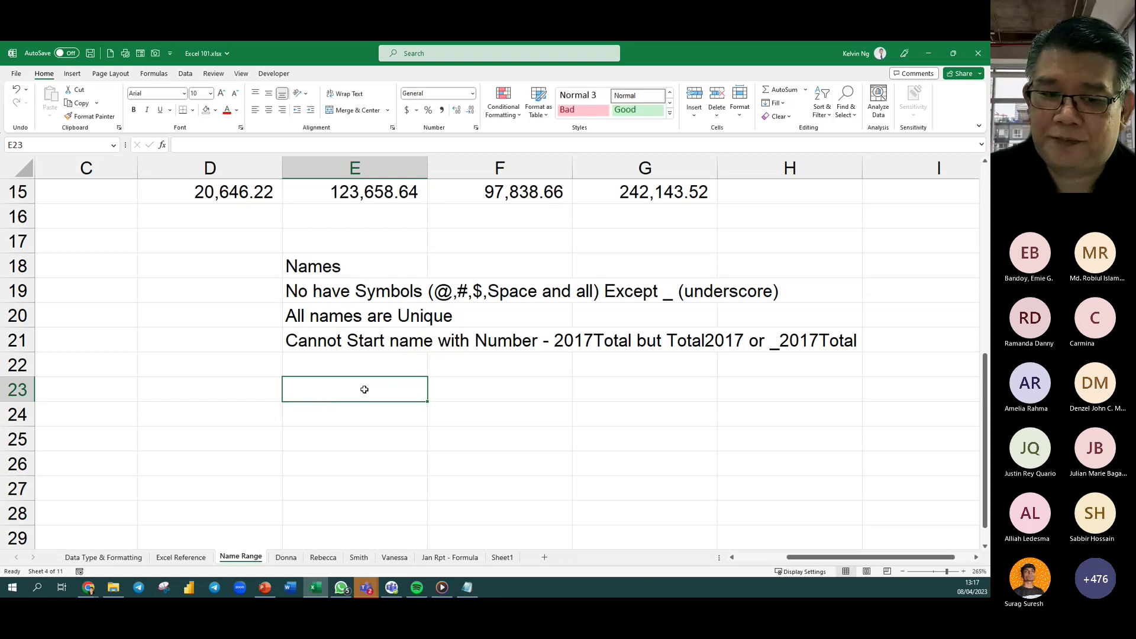
Extend the heading in E18 to "Names (restriction)" and colour it red.
{"action": "left_click", "coordinate": [372, 262]}
{"action": "double_click", "coordinate": [371, 262]}
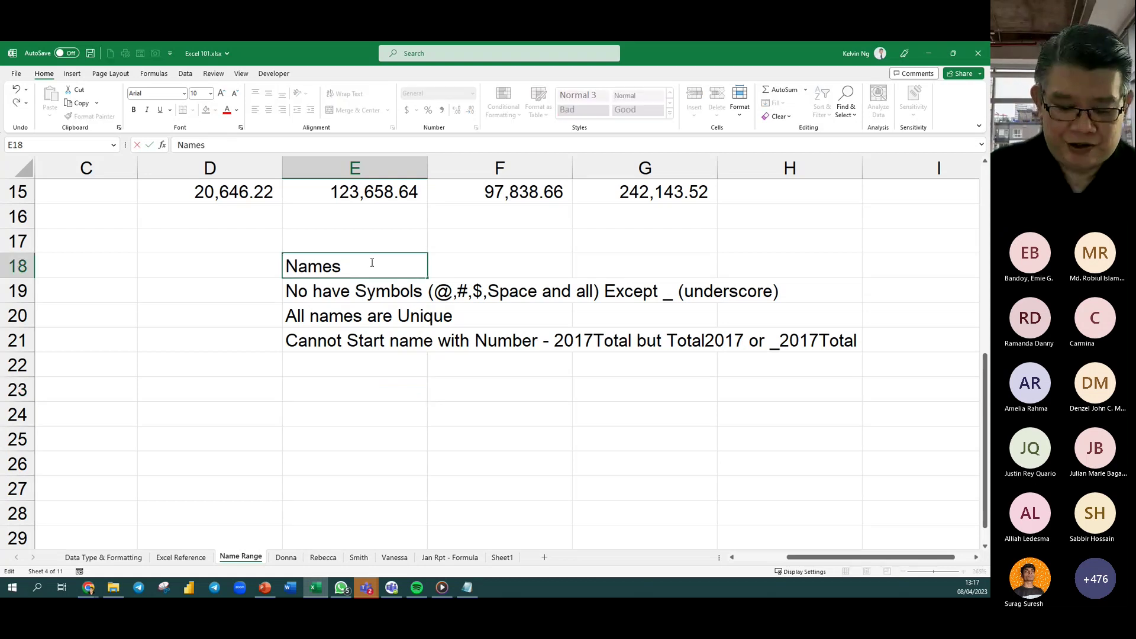
{"action": "type", "text": "(res"}
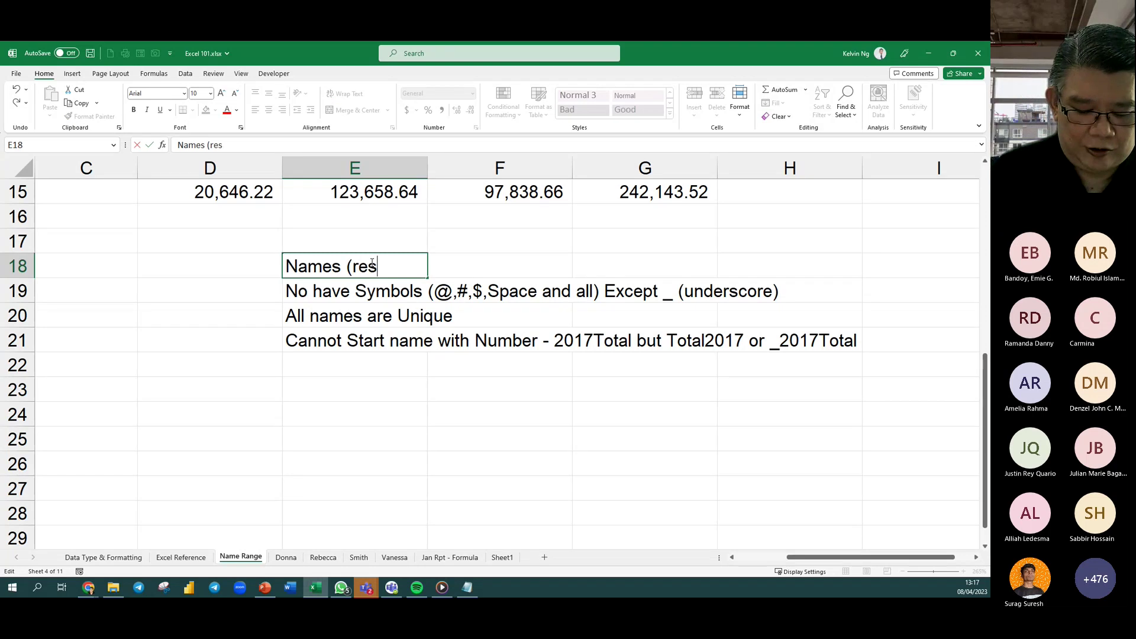
{"action": "type", "text": "triction)"}
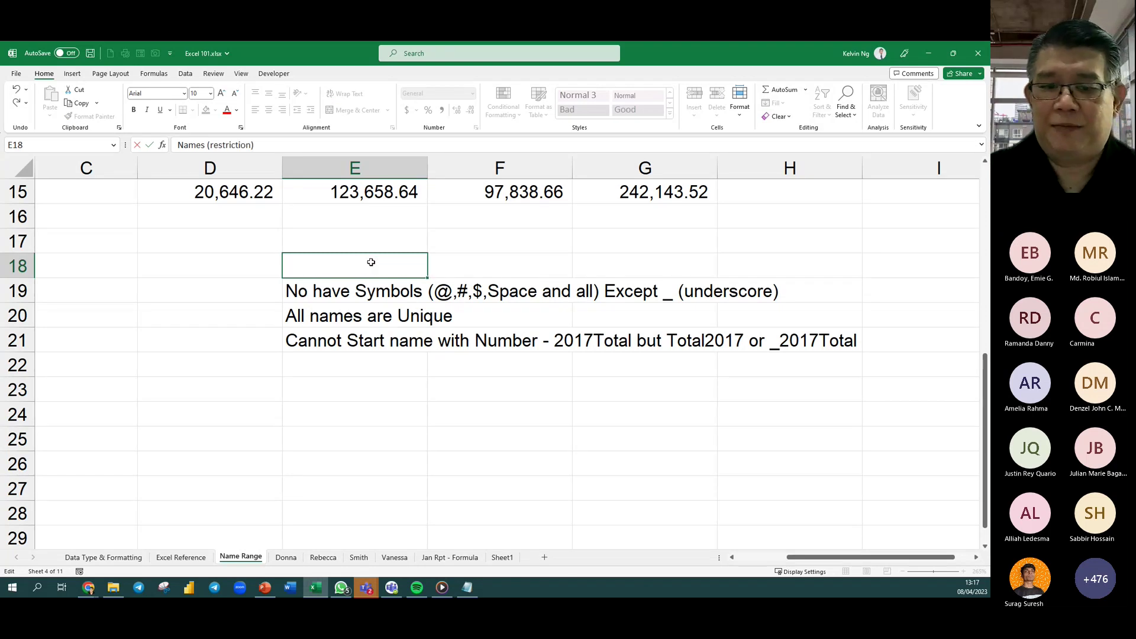
{"action": "key", "text": "Return"}
{"action": "left_click", "coordinate": [315, 258]}
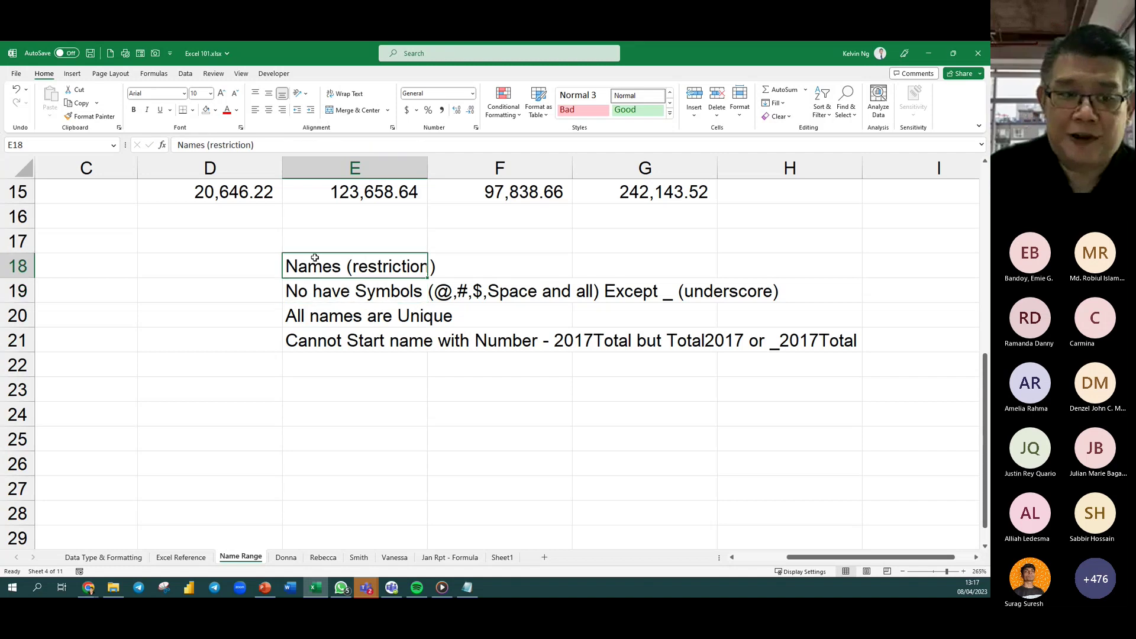
{"action": "left_click", "coordinate": [227, 110]}
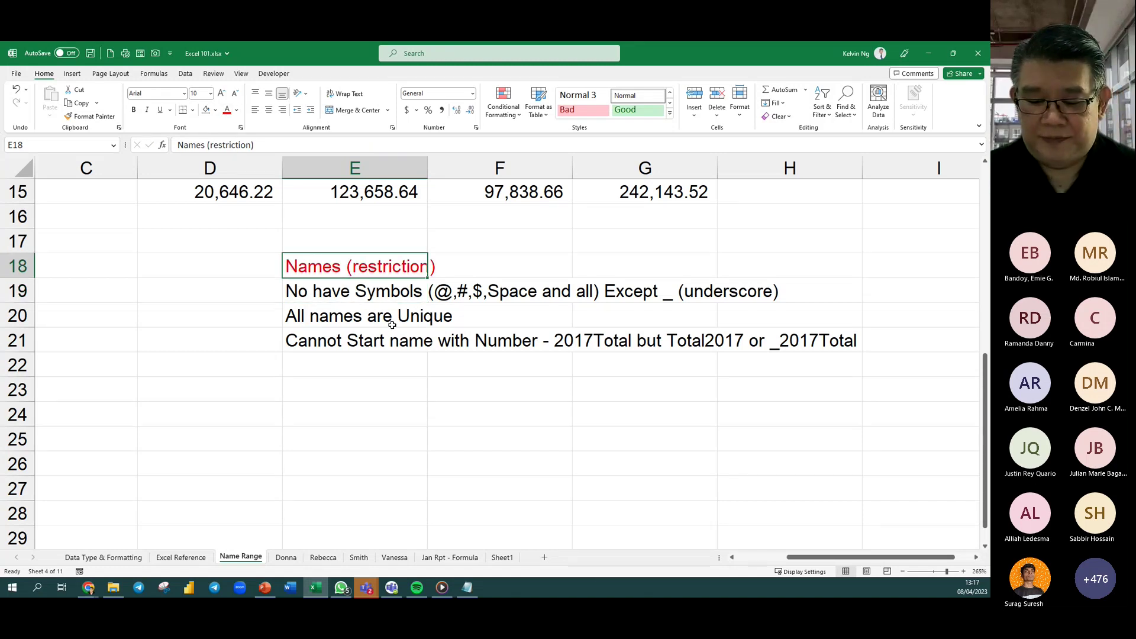
{"action": "left_click", "coordinate": [401, 413]}
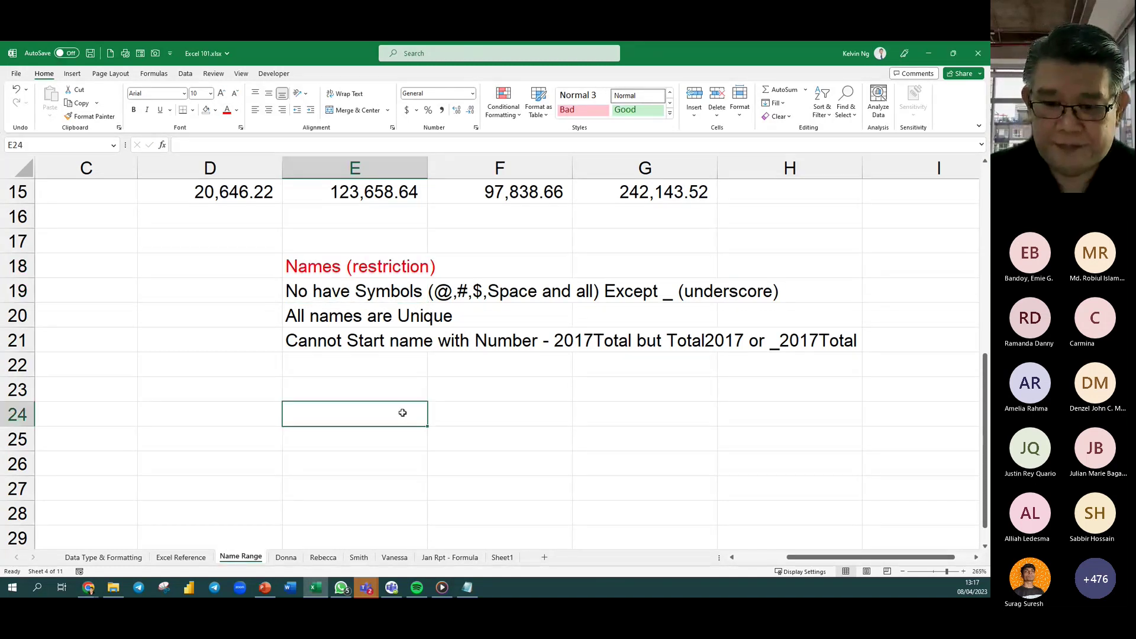
Examine the grand total in G15, the Direct, Online and Retail sales columns, one product row, and the whole block D3:F13.
{"action": "scroll", "coordinate": [403, 413], "scroll_direction": "up", "scroll_amount": 2}
{"action": "scroll", "coordinate": [402, 412], "scroll_direction": "down", "scroll_amount": 6, "text": "ctrl"}
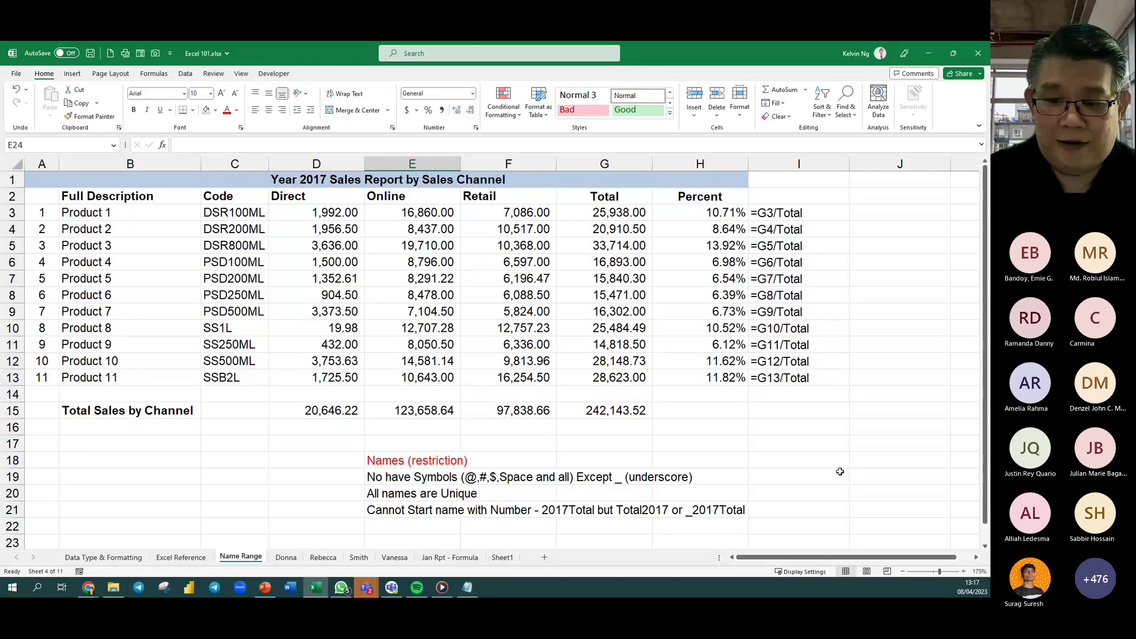
{"action": "left_click", "coordinate": [613, 410]}
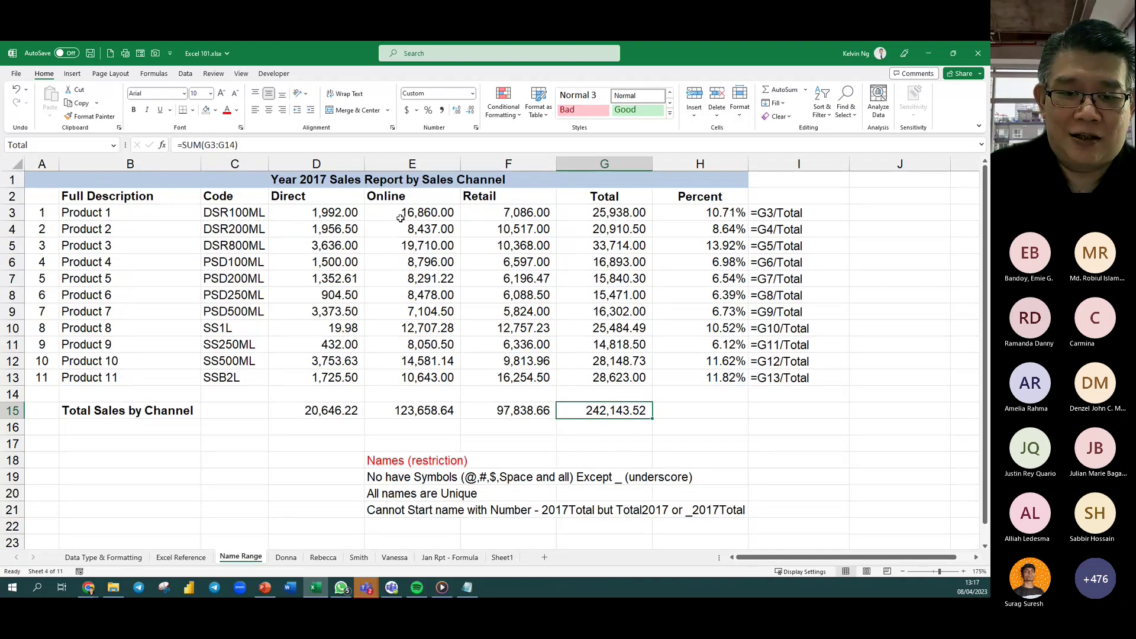
{"action": "left_click_drag", "start_coordinate": [400, 216], "coordinate": [401, 374]}
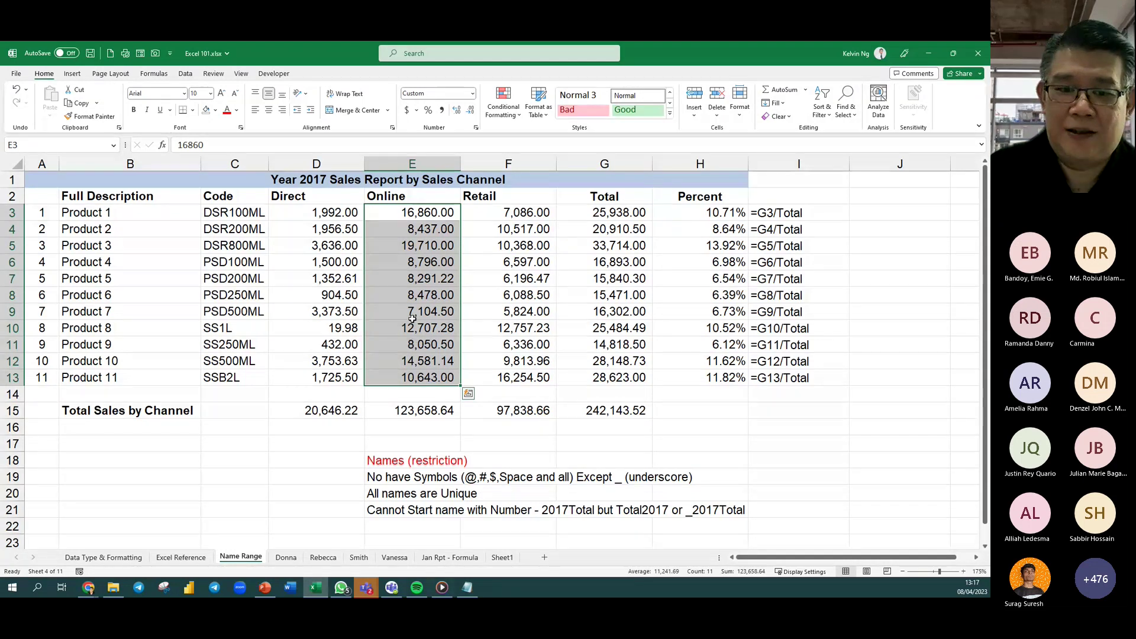
{"action": "left_click_drag", "start_coordinate": [409, 214], "coordinate": [465, 391]}
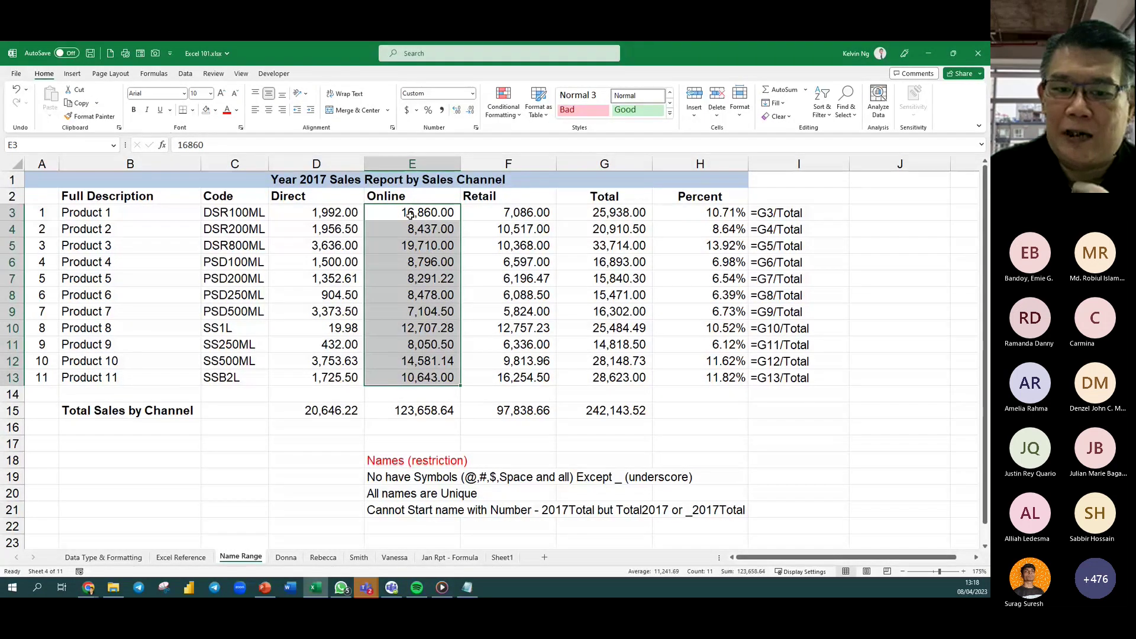
{"action": "left_click_drag", "start_coordinate": [338, 214], "coordinate": [338, 379]}
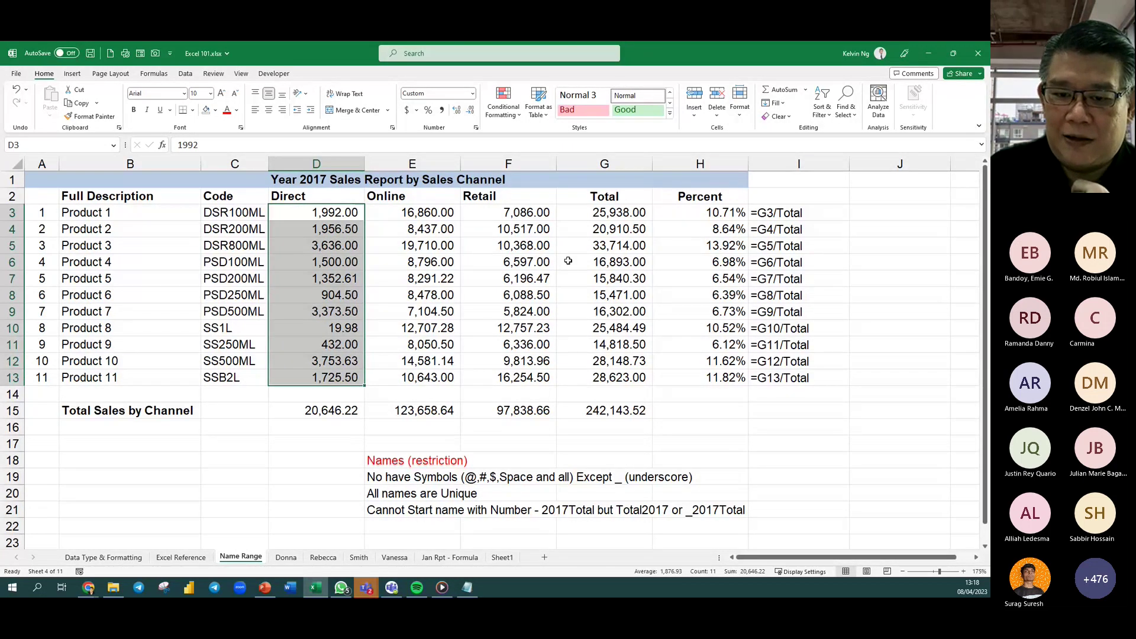
{"action": "left_click_drag", "start_coordinate": [529, 219], "coordinate": [539, 396]}
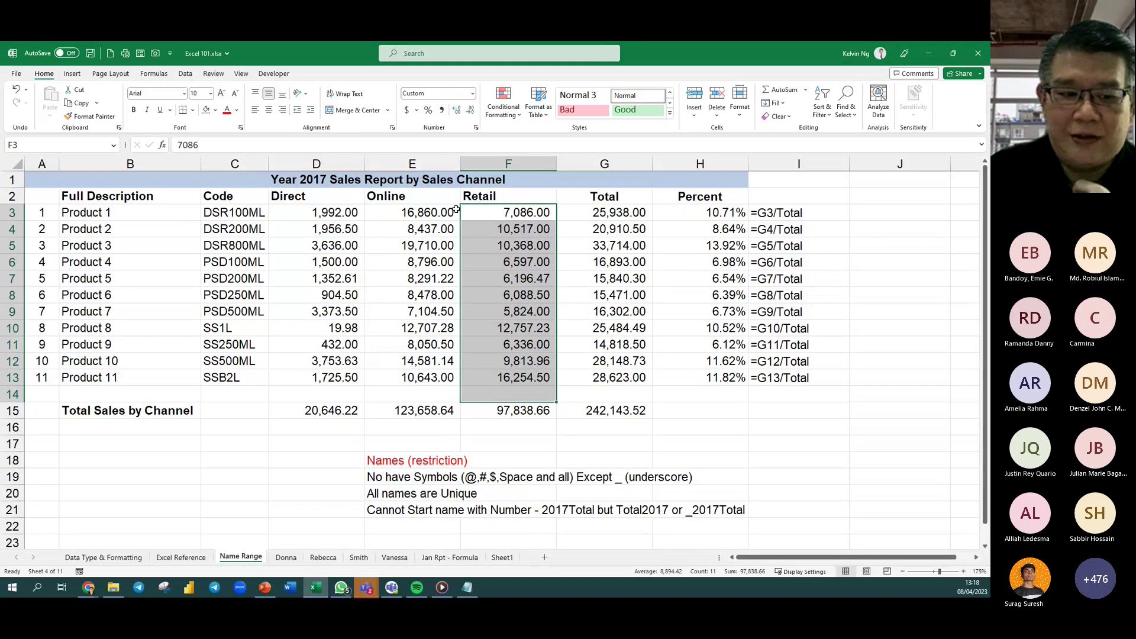
{"action": "left_click_drag", "start_coordinate": [325, 308], "coordinate": [474, 319]}
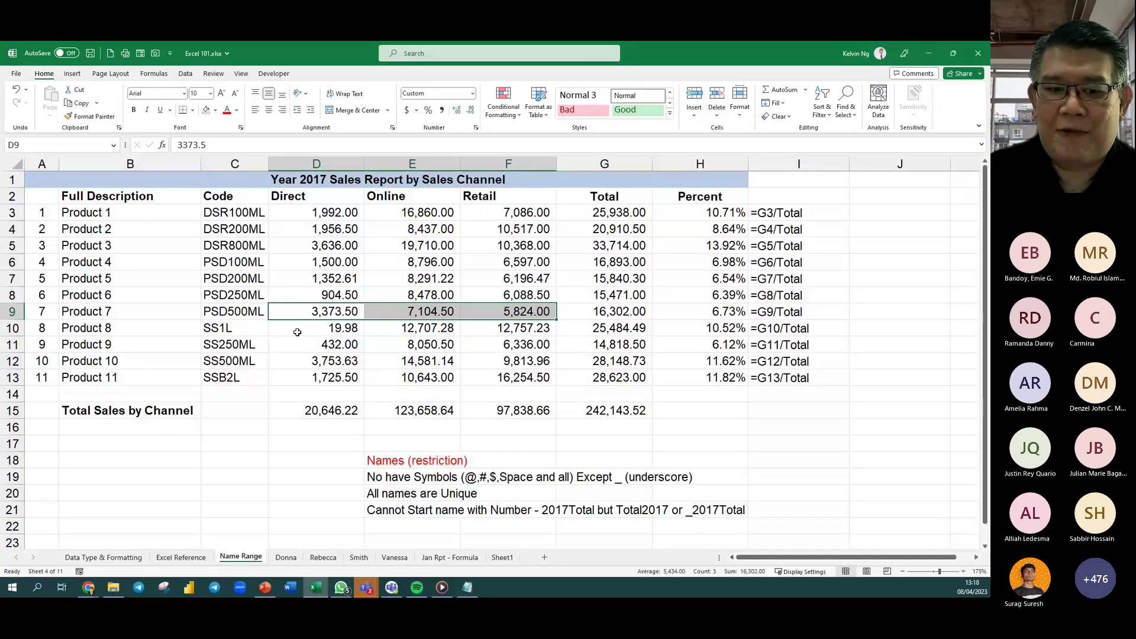
{"action": "left_click", "coordinate": [325, 213]}
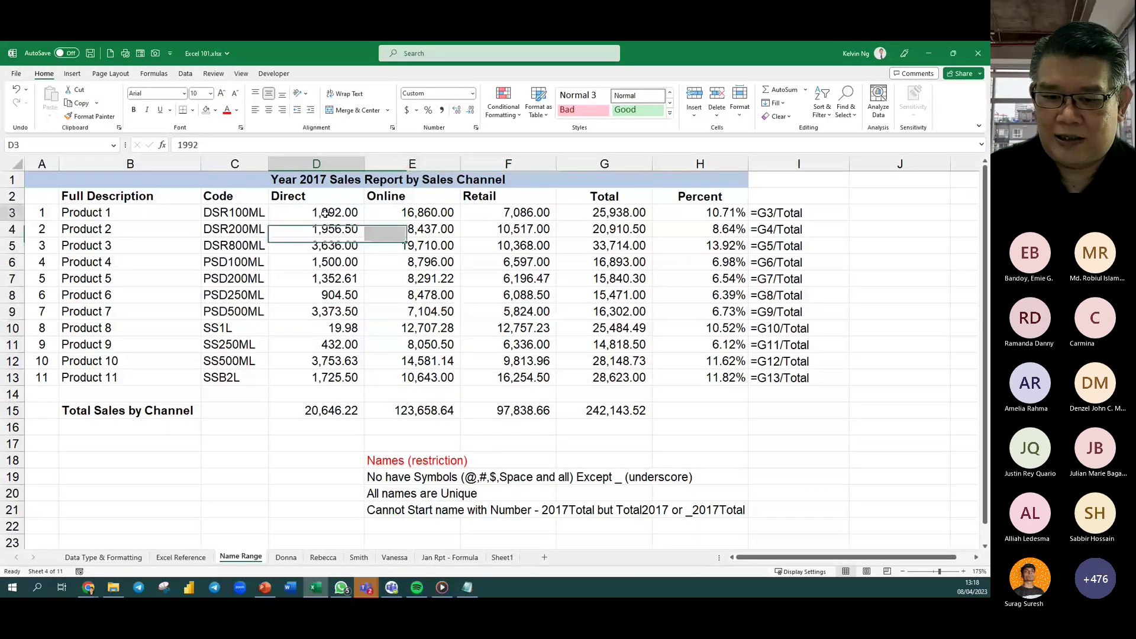
{"action": "left_click_drag", "start_coordinate": [325, 213], "coordinate": [495, 383]}
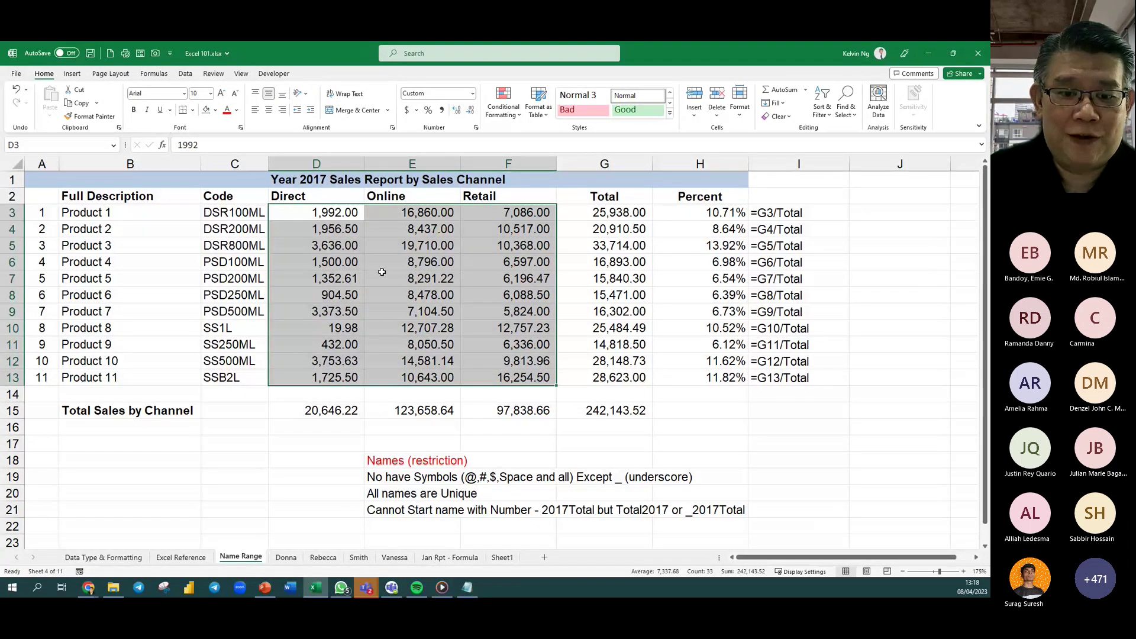
Name the Online sales figures in E3:E13 "Online".
{"action": "left_click_drag", "start_coordinate": [414, 212], "coordinate": [426, 377]}
{"action": "left_click", "coordinate": [61, 148]}
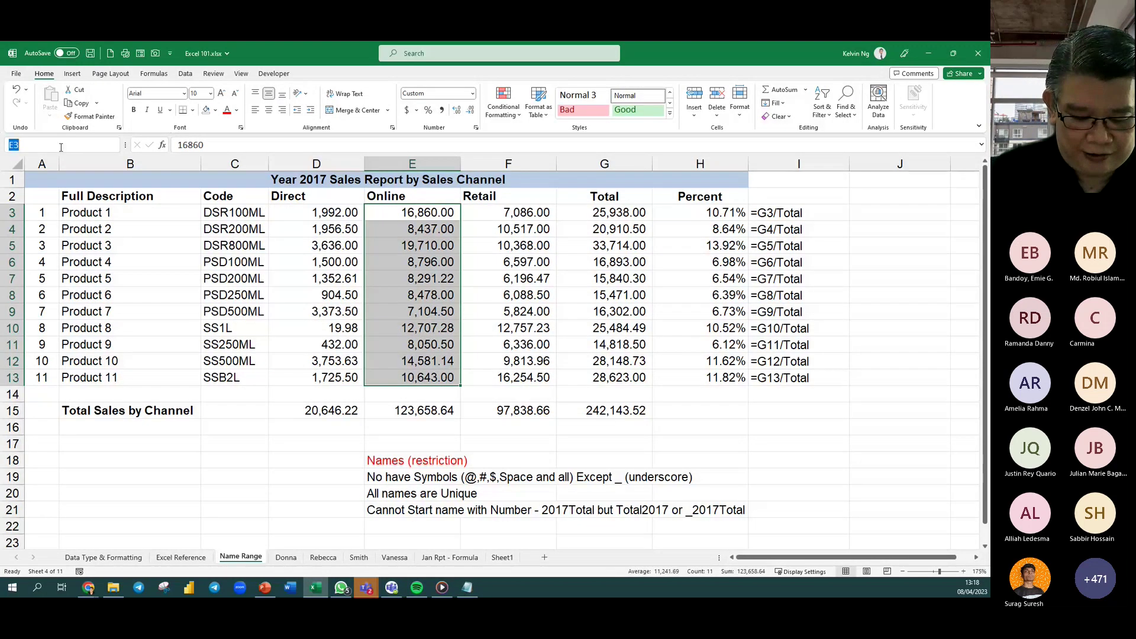
{"action": "type", "text": "Online"}
{"action": "key", "text": "Return"}
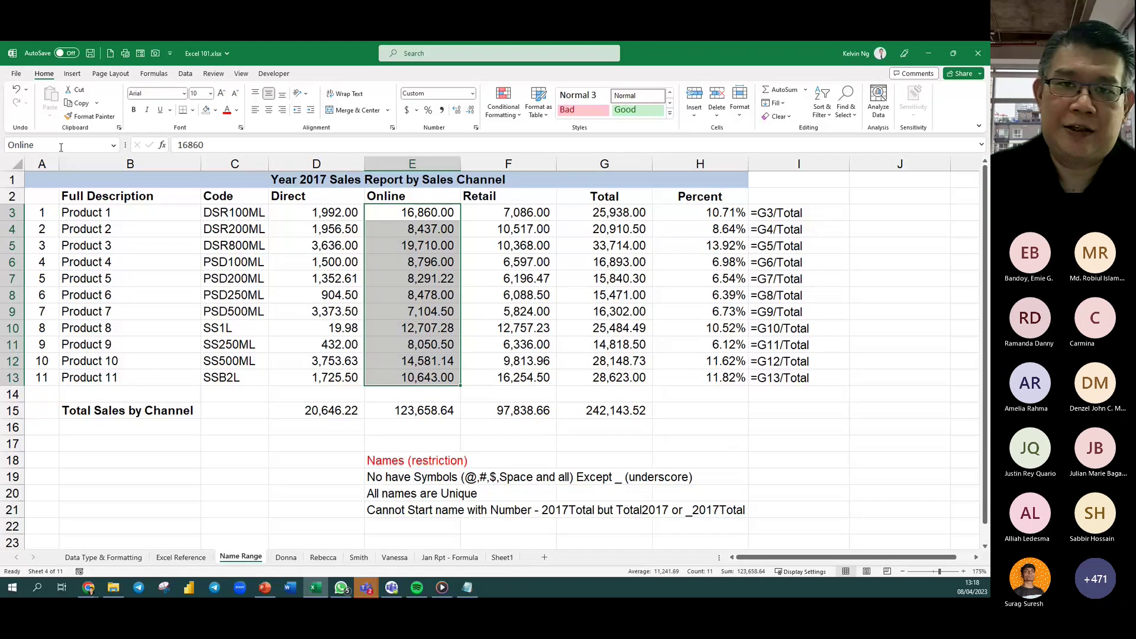
Write the label "Total Sales for Online" in C9 of Sheet1.
{"action": "left_click", "coordinate": [505, 558]}
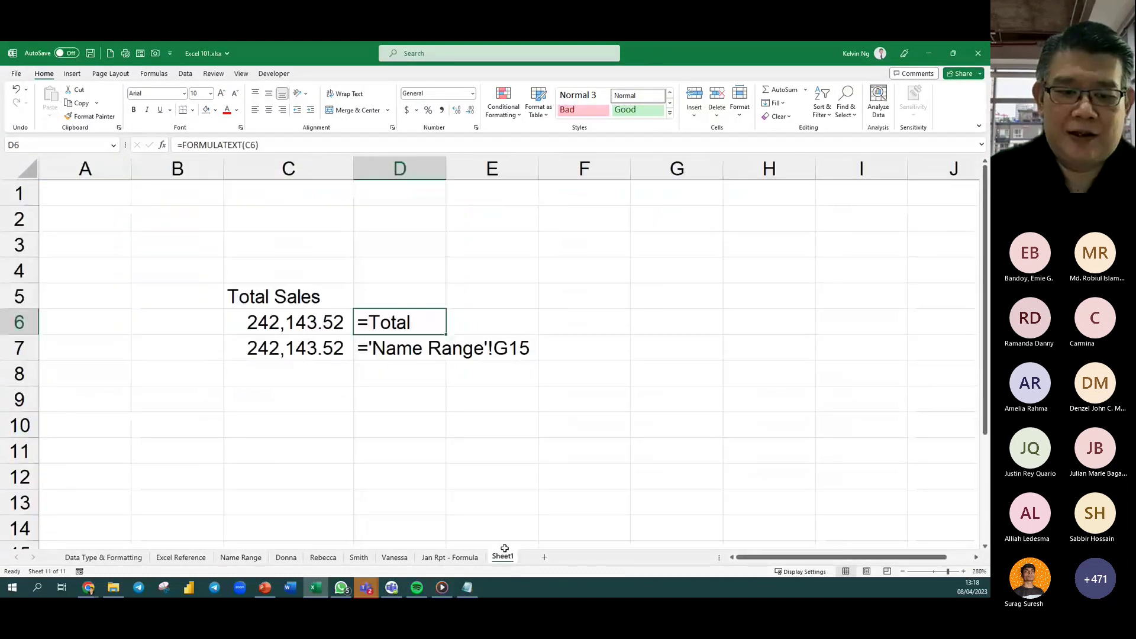
{"action": "left_click", "coordinate": [294, 402]}
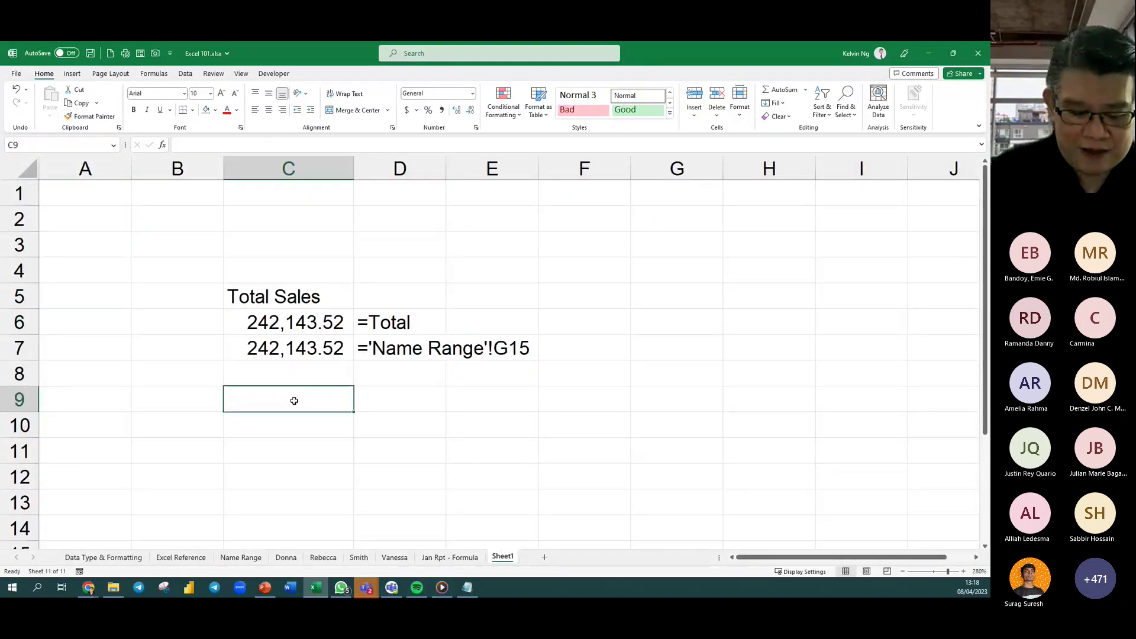
{"action": "type", "text": "T"}
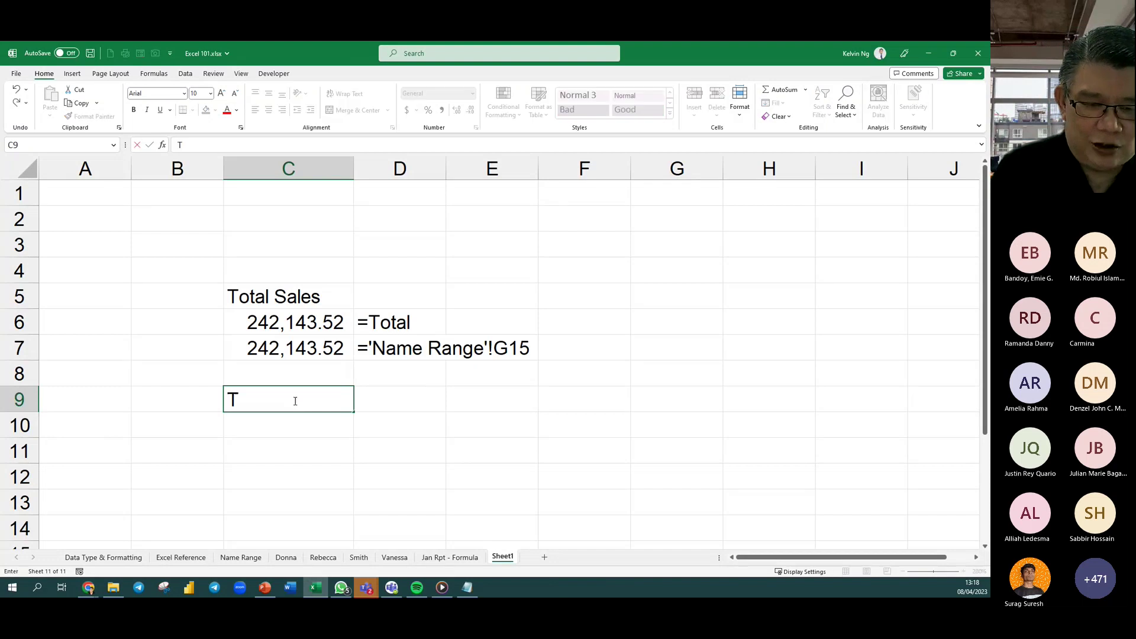
{"action": "type", "text": "otall S"}
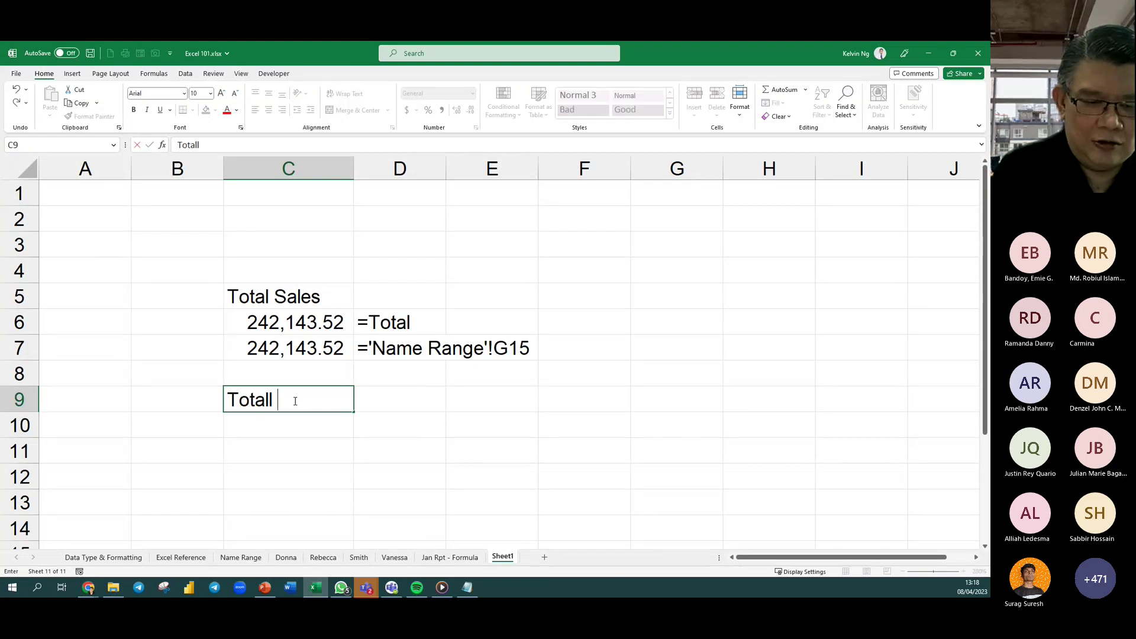
{"action": "key", "text": "BackSpace"}
{"action": "key", "text": "BackSpace"}
{"action": "key", "text": "BackSpace"}
{"action": "key", "text": "BackSpace"}
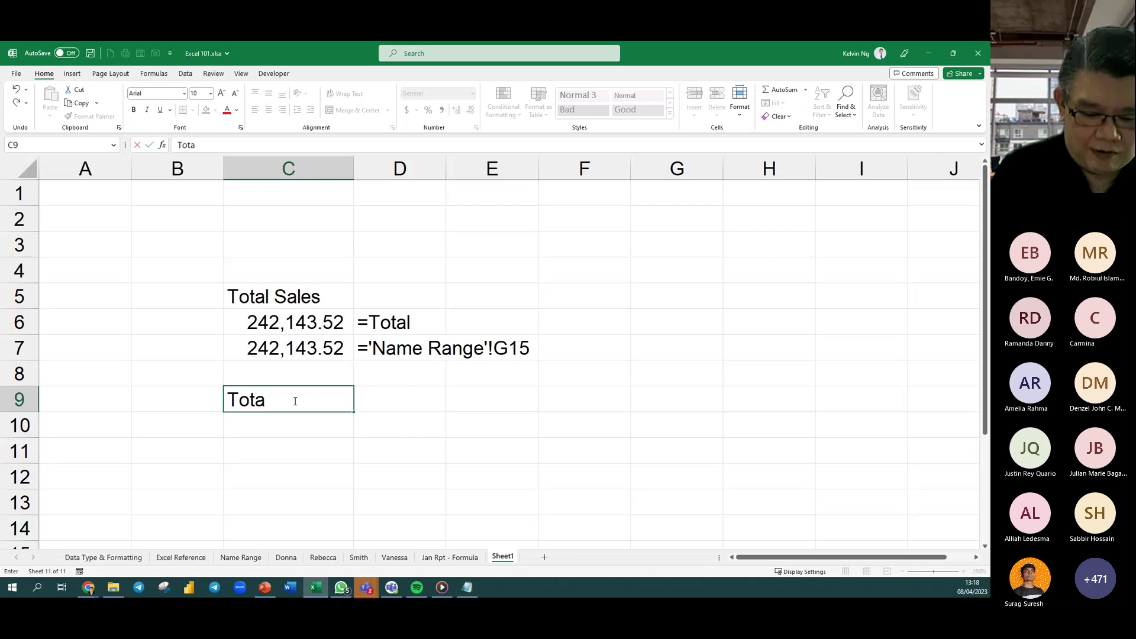
{"action": "type", "text": "l Sales for Oni"}
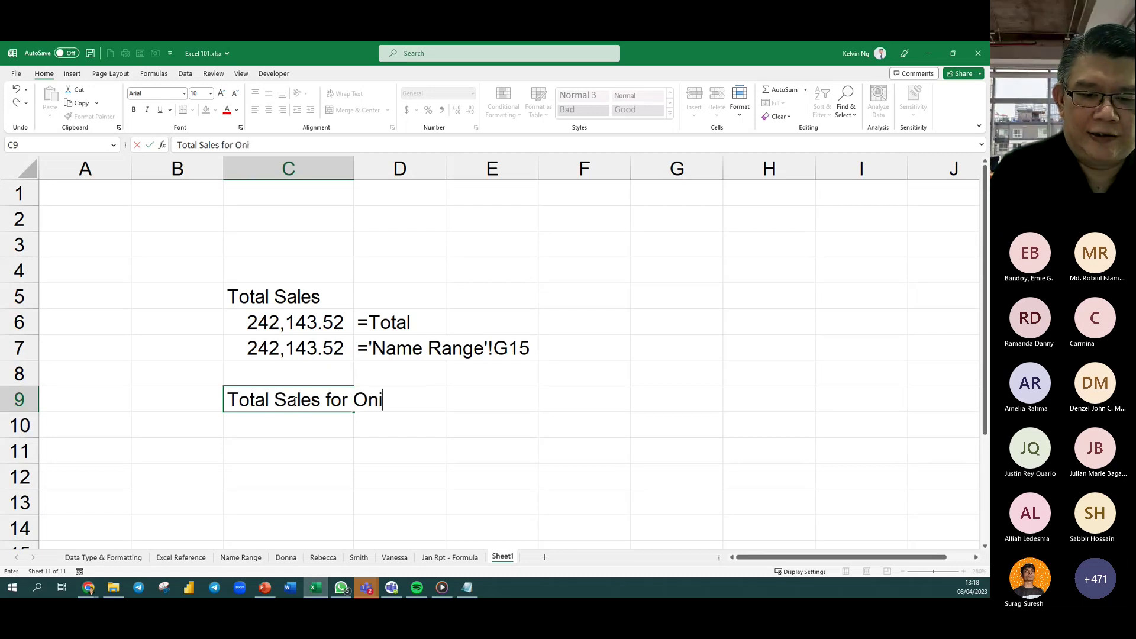
{"action": "key", "text": "BackSpace"}
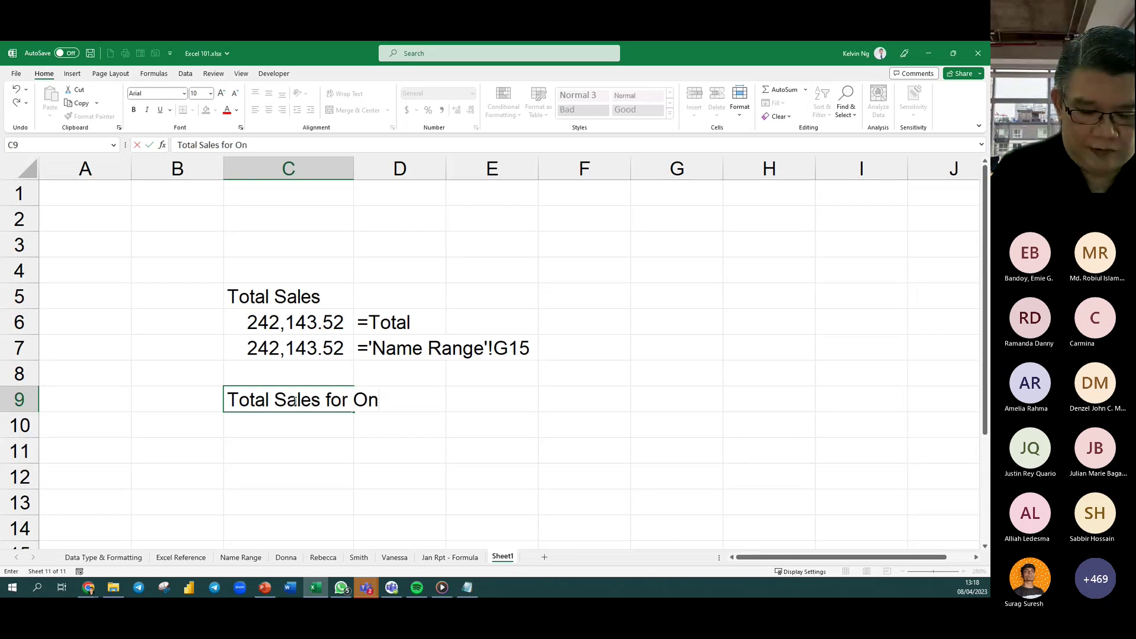
{"action": "type", "text": "line"}
{"action": "key", "text": "Return"}
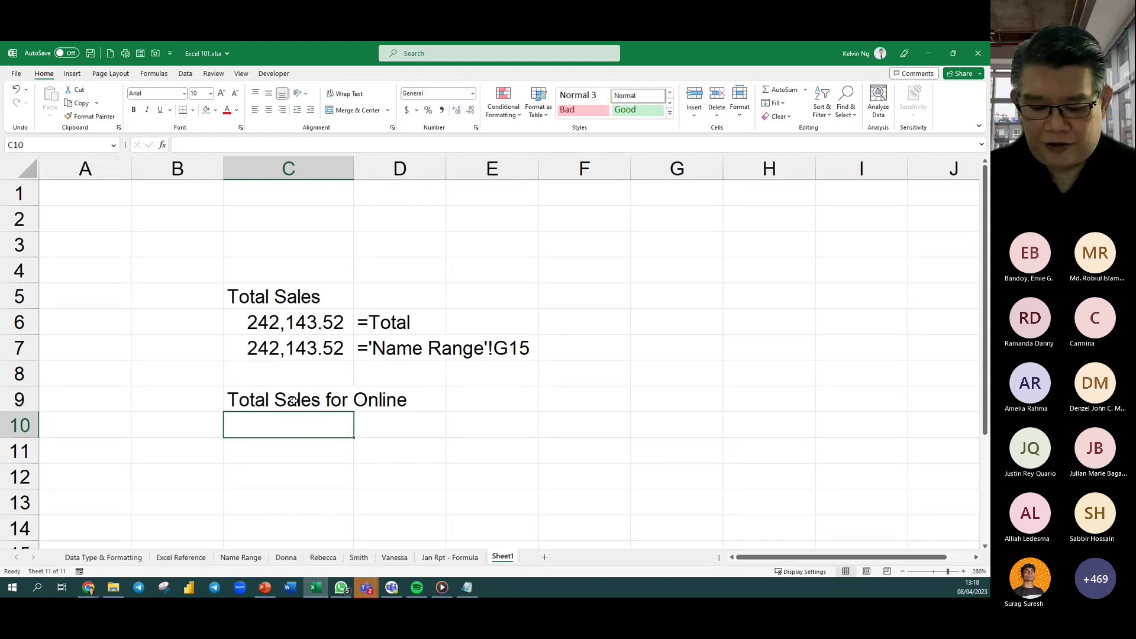
Calculate the online total in C10 with =SUM(Online), and format it with the comma number style.
{"action": "type", "text": "="}
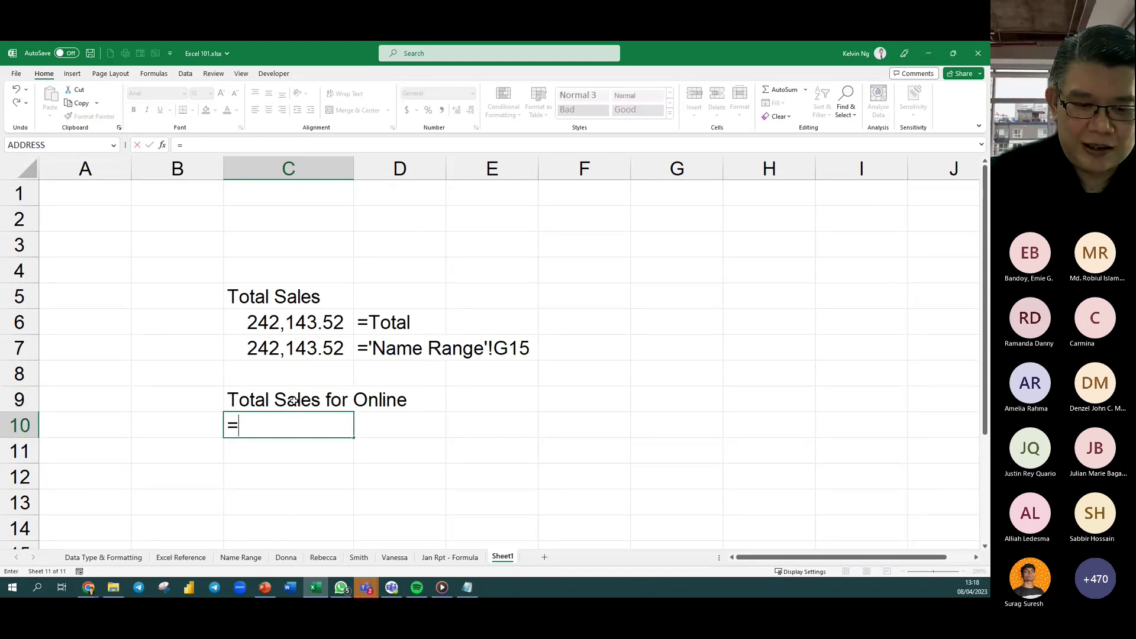
{"action": "type", "text": "sum"}
{"action": "key", "text": "Tab"}
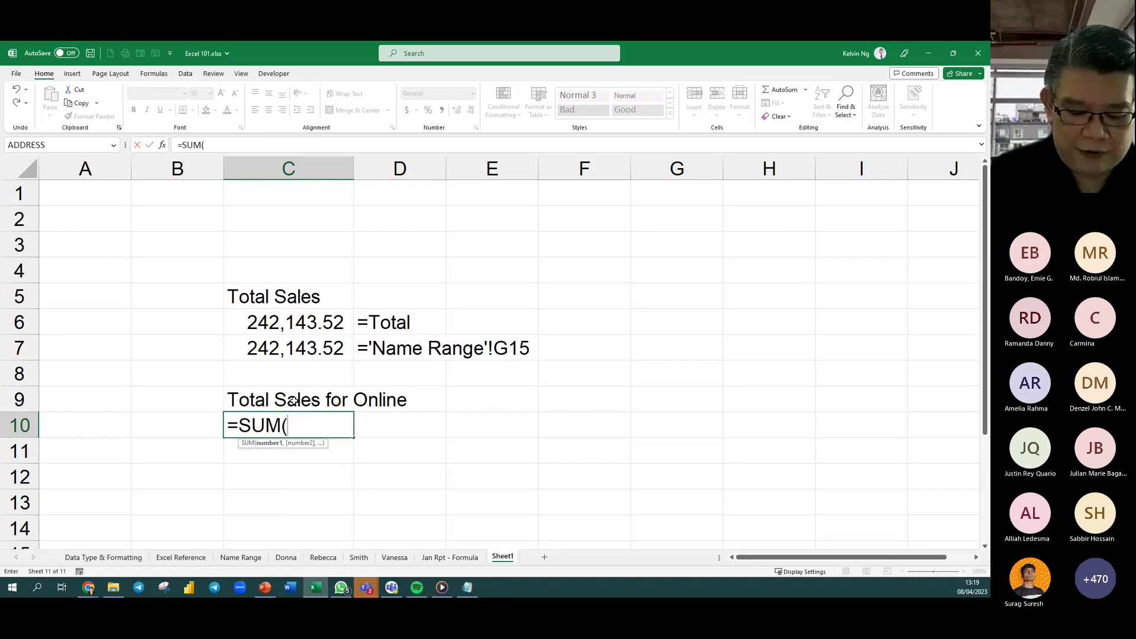
{"action": "type", "text": "online"}
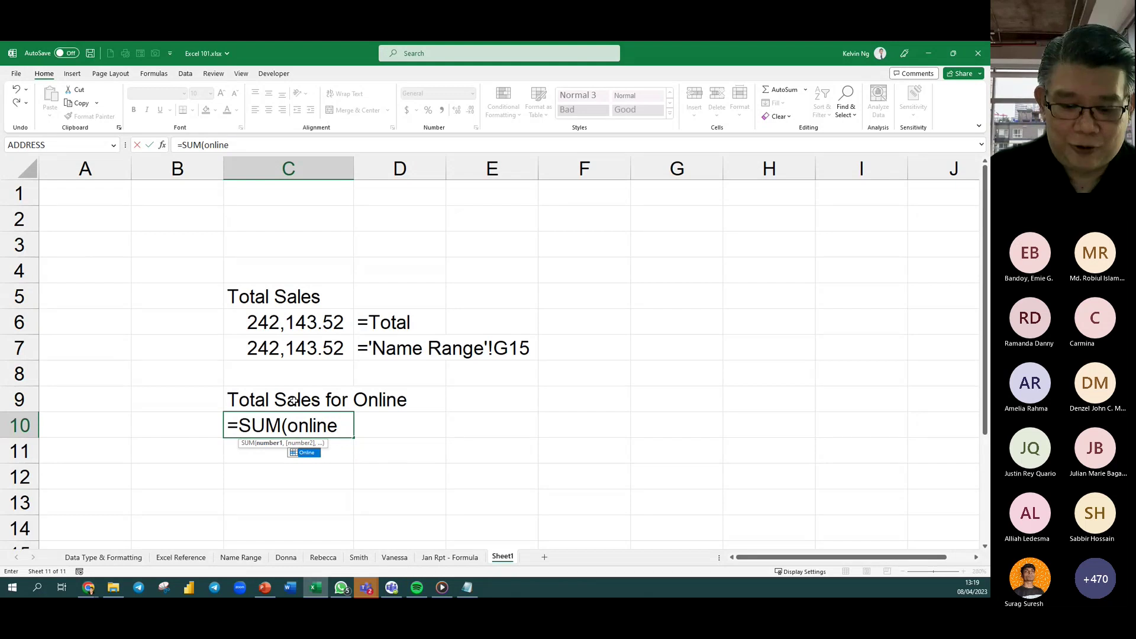
{"action": "key", "text": "Return"}
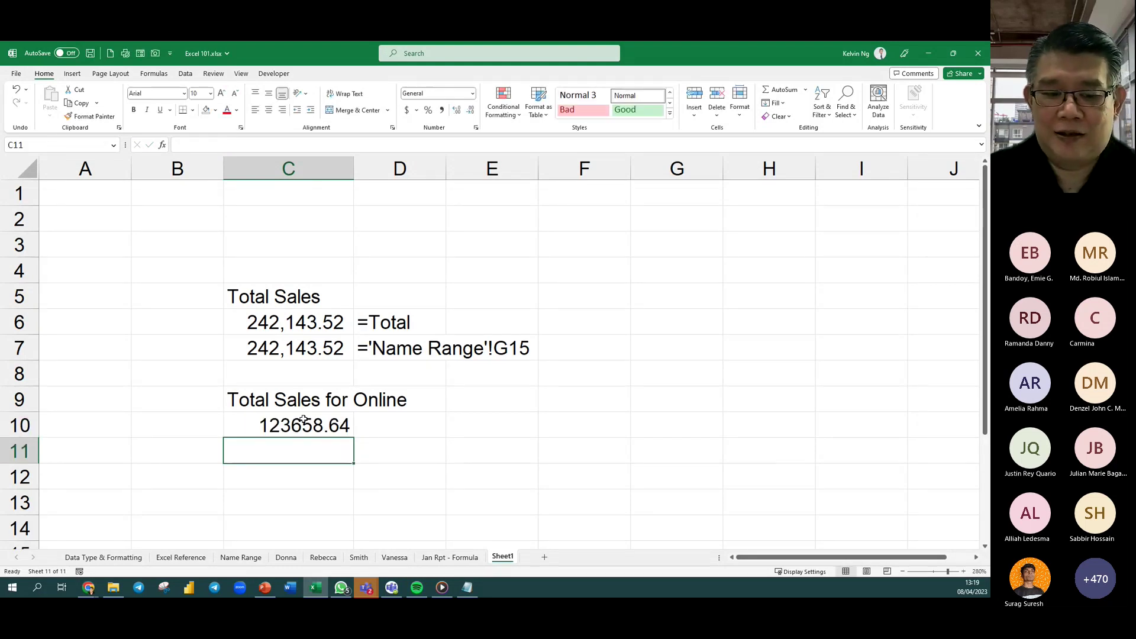
{"action": "left_click", "coordinate": [303, 419]}
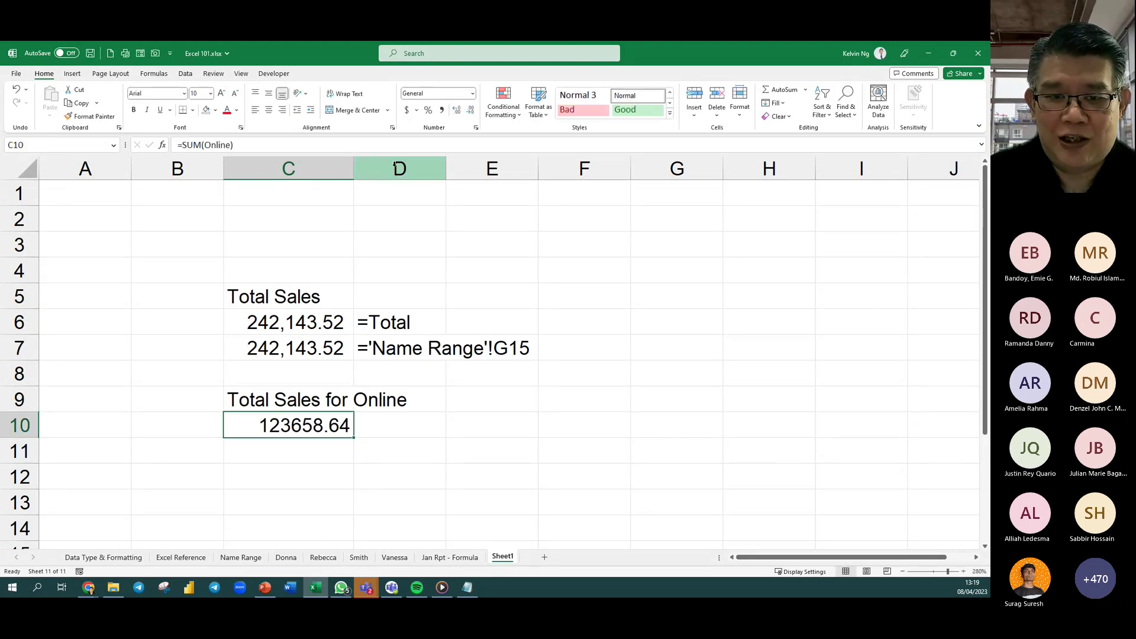
{"action": "left_click", "coordinate": [442, 110]}
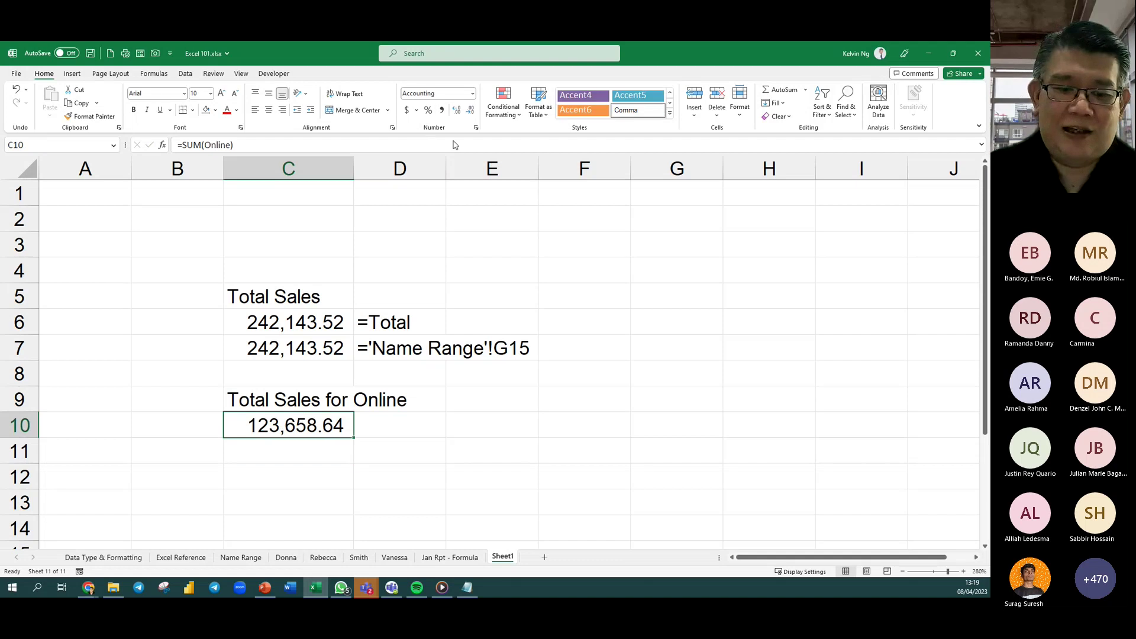
On the Name Range sheet, widen column C and total the online sales in C19 with =SUM(Online).
{"action": "left_click", "coordinate": [240, 558]}
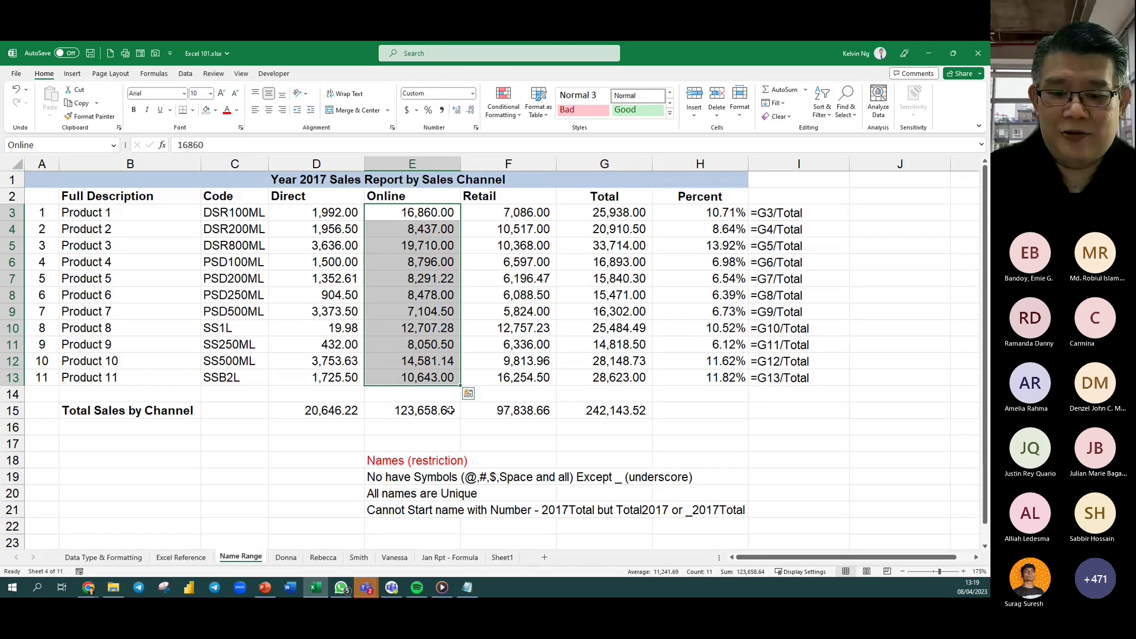
{"action": "left_click", "coordinate": [450, 411]}
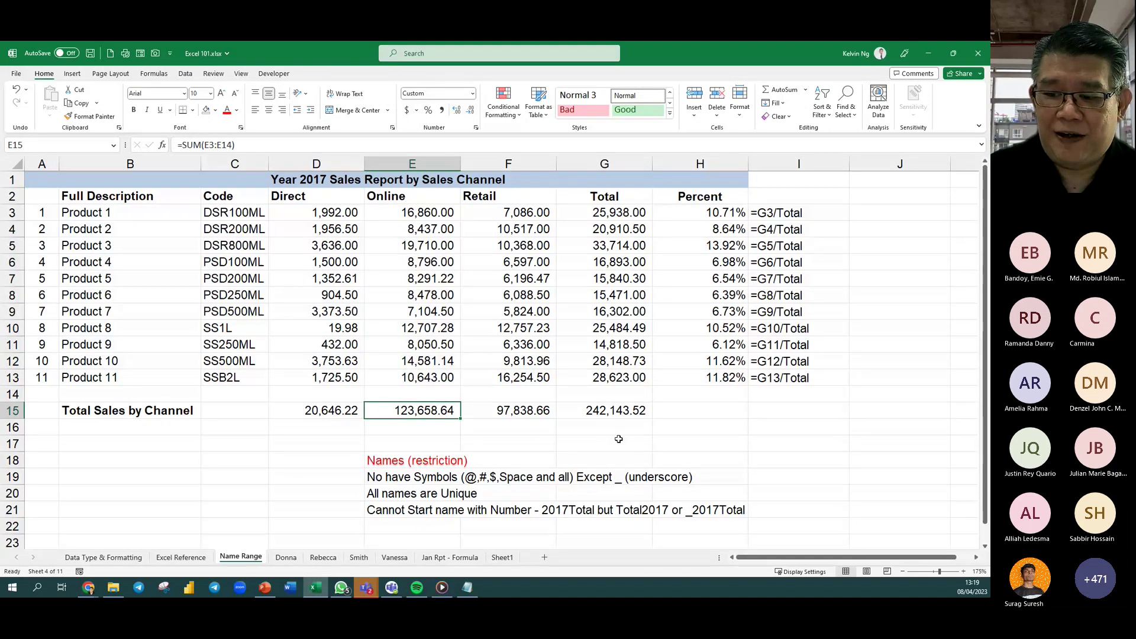
{"action": "left_click", "coordinate": [242, 471]}
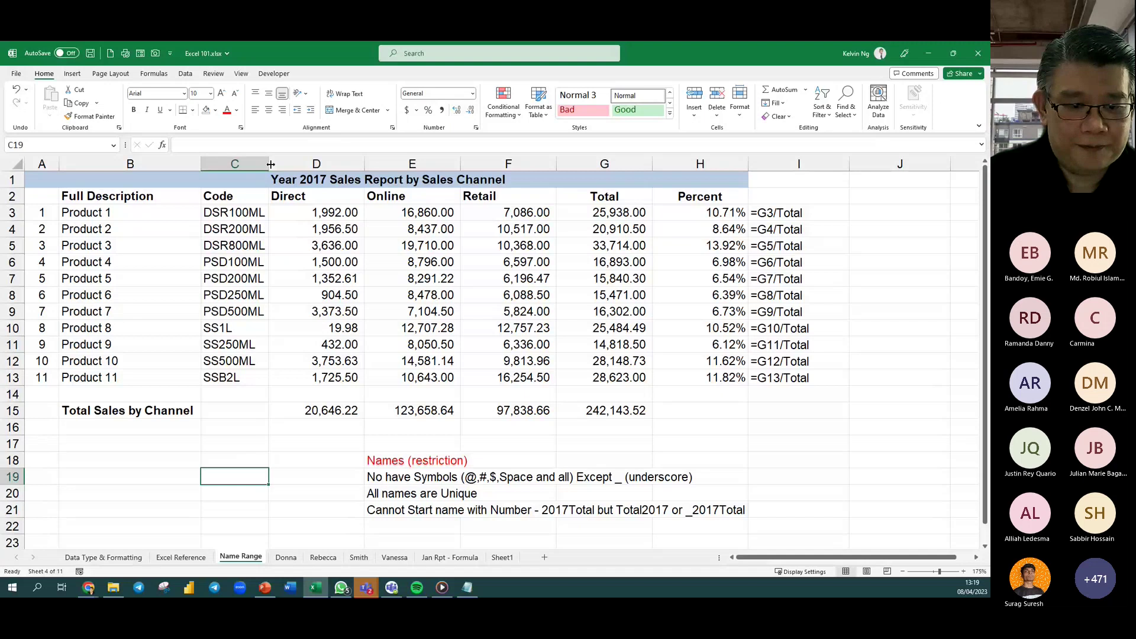
{"action": "left_click_drag", "start_coordinate": [269, 164], "coordinate": [297, 166]}
{"action": "type", "text": "="}
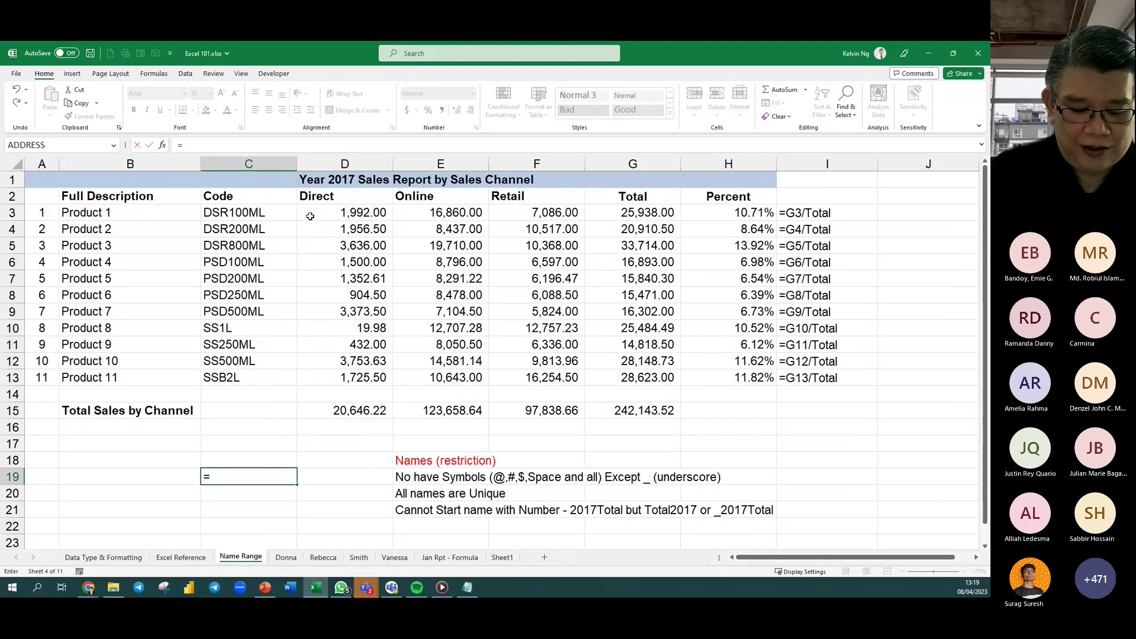
{"action": "type", "text": "SUM(o"}
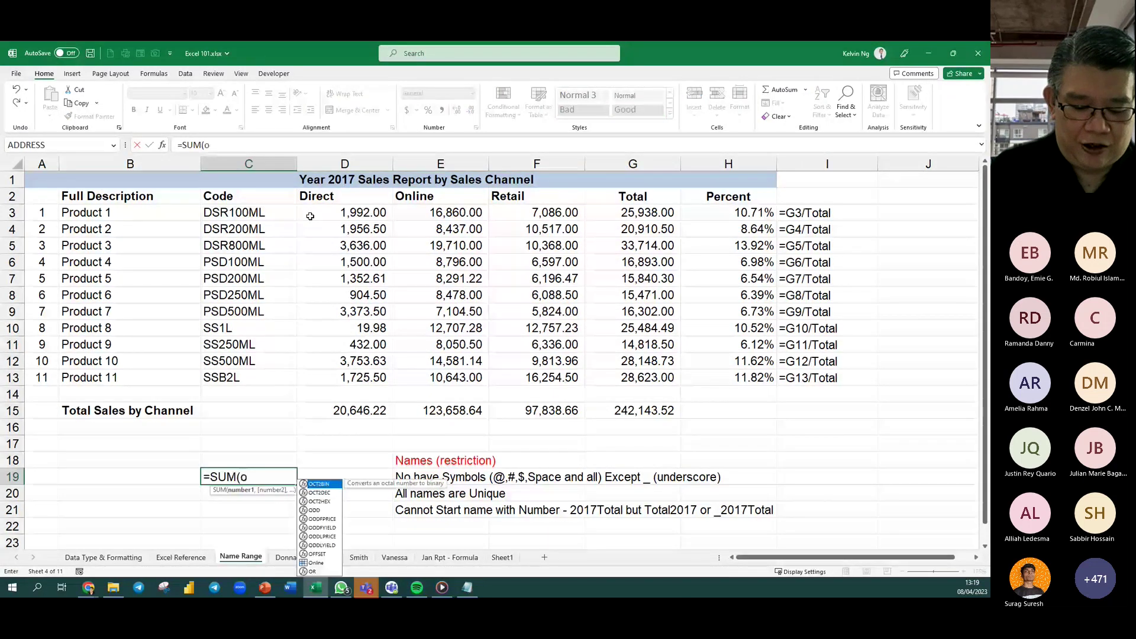
{"action": "type", "text": "nlin"}
{"action": "key", "text": "Tab"}
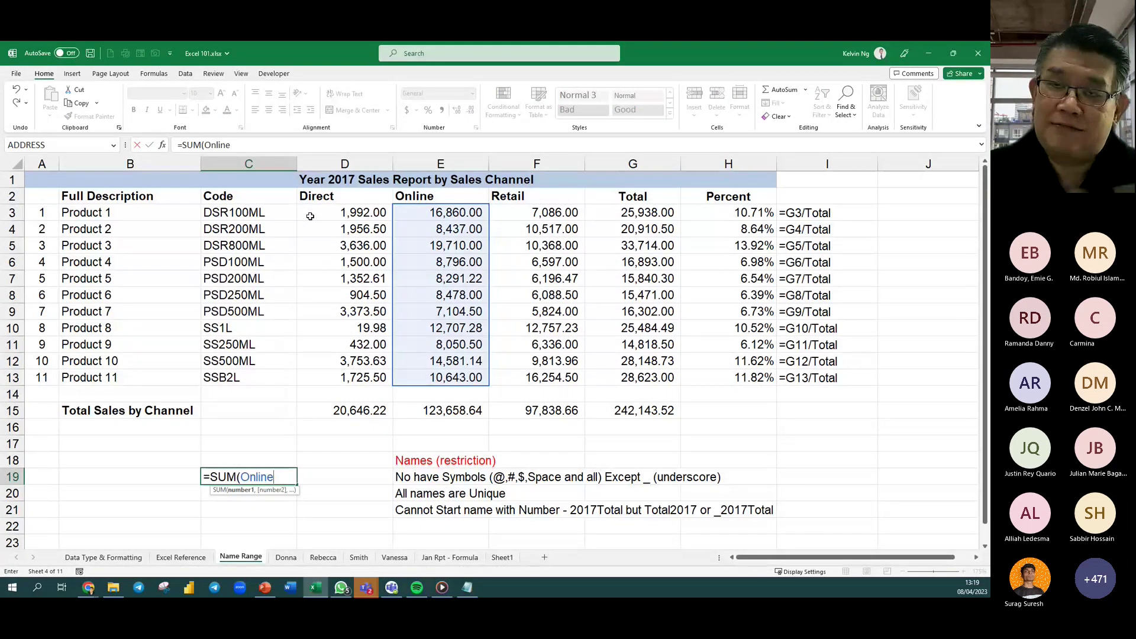
{"action": "key", "text": "Return"}
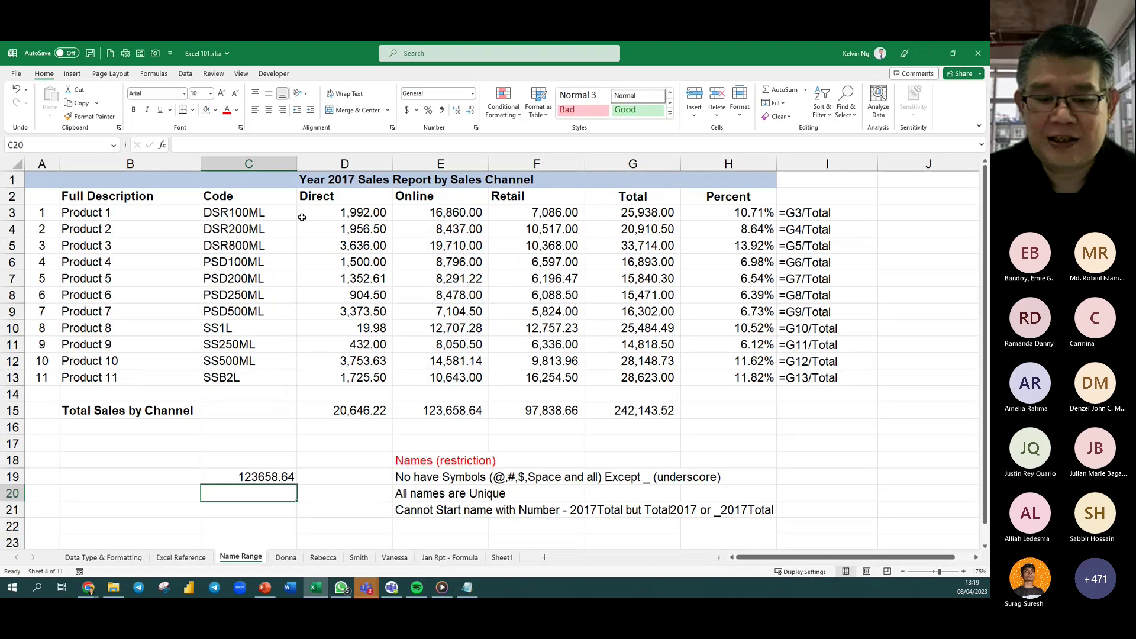
Format the total in C19 with the comma number style and check which cells its formula refers to.
{"action": "left_click", "coordinate": [274, 479]}
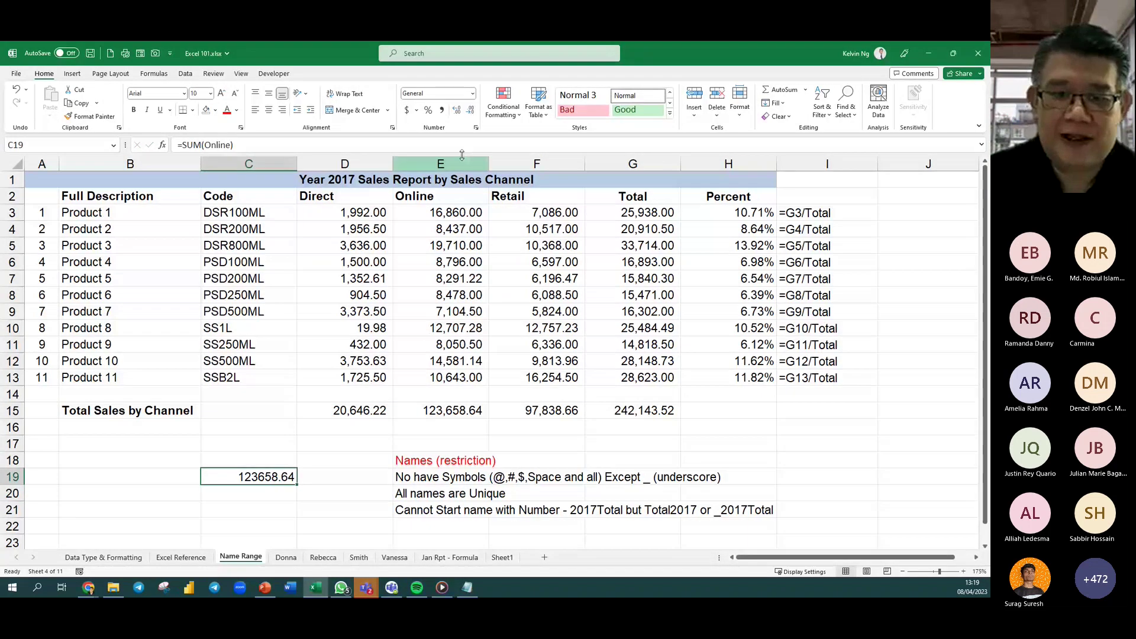
{"action": "left_click", "coordinate": [442, 110]}
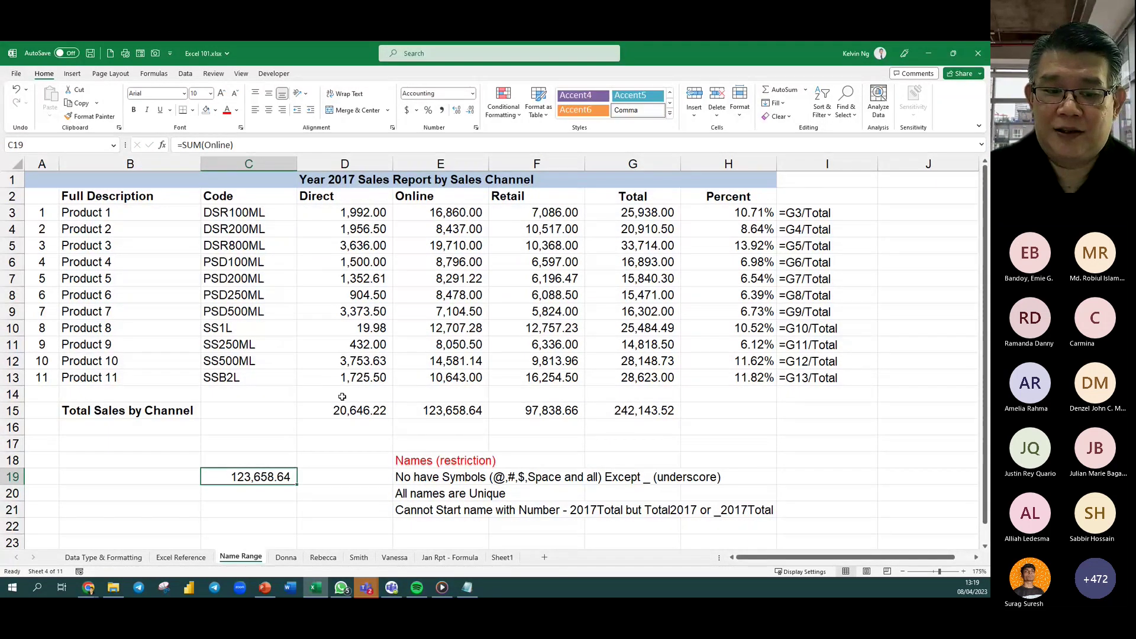
{"action": "double_click", "coordinate": [263, 477]}
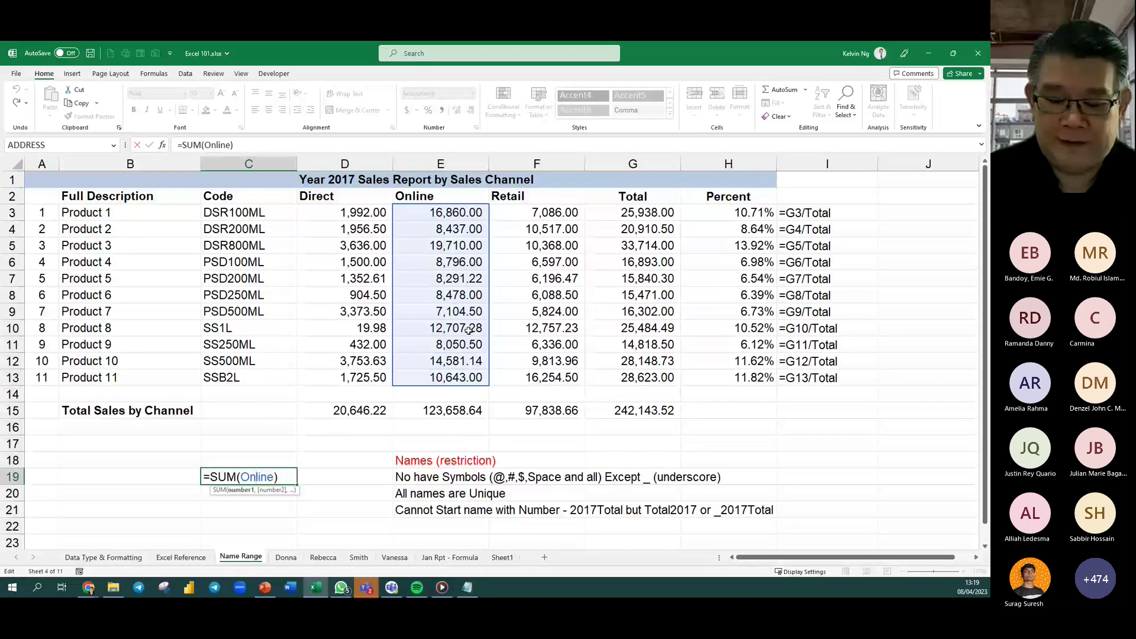
{"action": "key", "text": "ctrl+Return"}
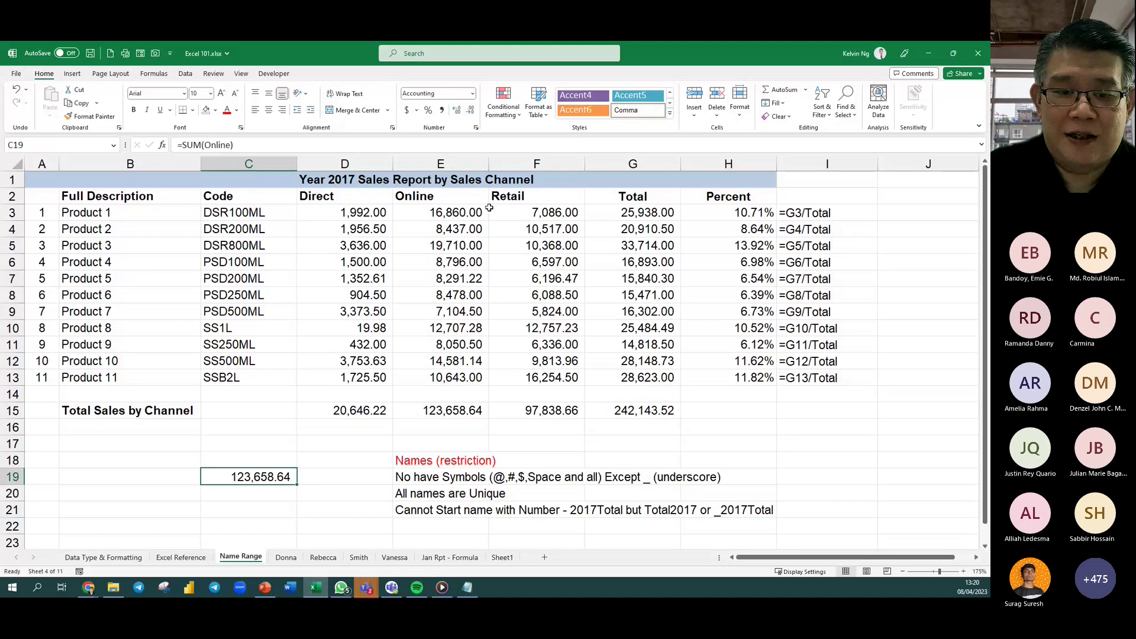
Name the Direct, Online and Retail sales figures in D3:F13 "Numbers".
{"action": "left_click", "coordinate": [354, 213]}
{"action": "key", "text": "shift+Right"}
{"action": "key", "text": "shift+Right"}
{"action": "key", "text": "shift+Down"}
{"action": "key", "text": "shift+Down"}
{"action": "key", "text": "shift+Down"}
{"action": "key", "text": "shift+Down"}
{"action": "key", "text": "shift+Down"}
{"action": "key", "text": "shift+Down"}
{"action": "key", "text": "shift+Down"}
{"action": "key", "text": "shift+Down"}
{"action": "key", "text": "shift+Down"}
{"action": "key", "text": "shift+Down"}
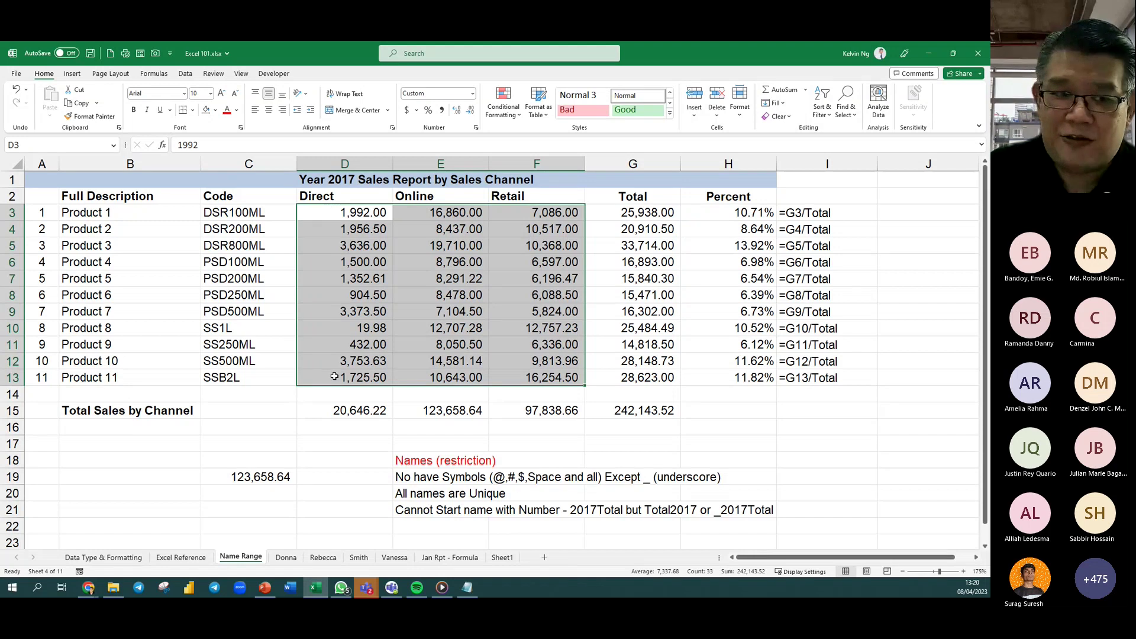
{"action": "left_click", "coordinate": [37, 146]}
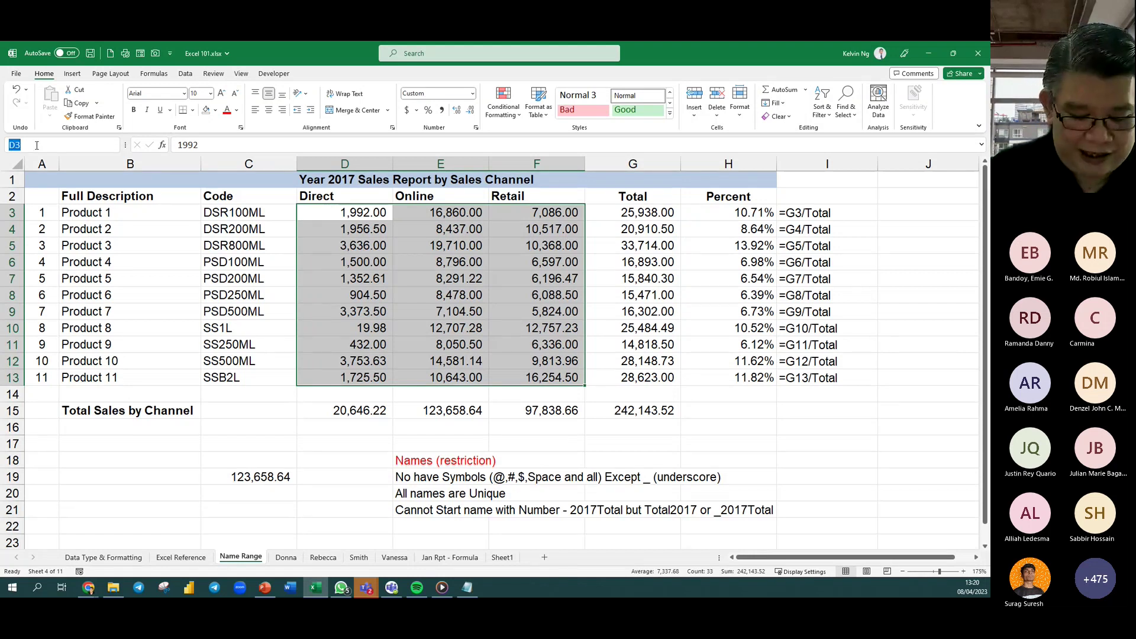
{"action": "type", "text": "Numbers"}
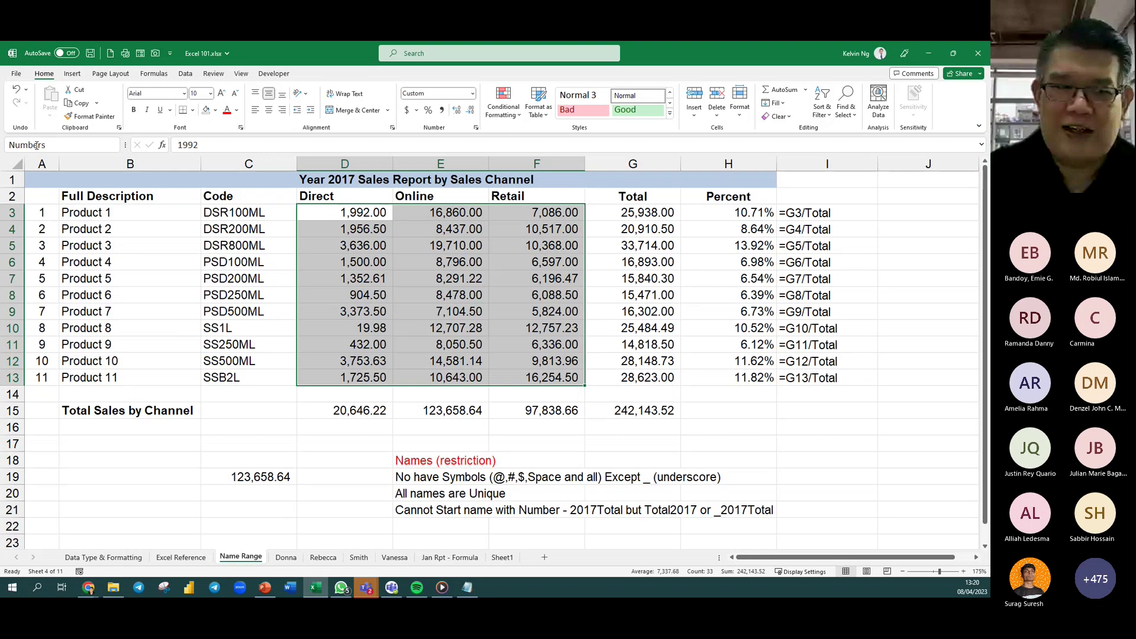
{"action": "key", "text": "Return"}
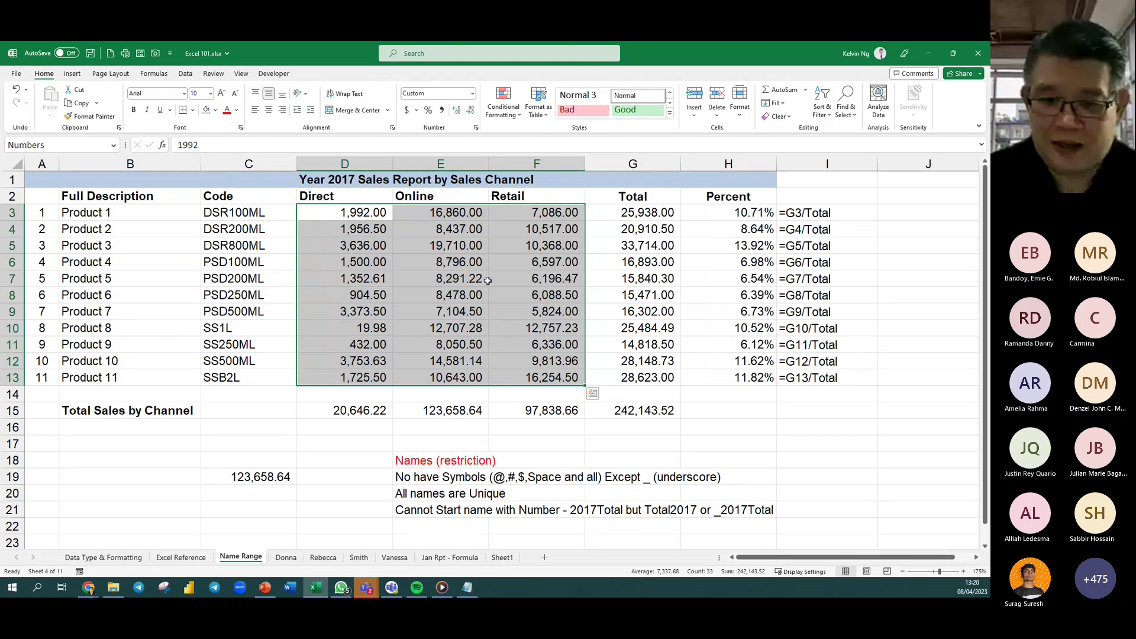
Go to cell F4 on Sheet1.
{"action": "left_click", "coordinate": [502, 557]}
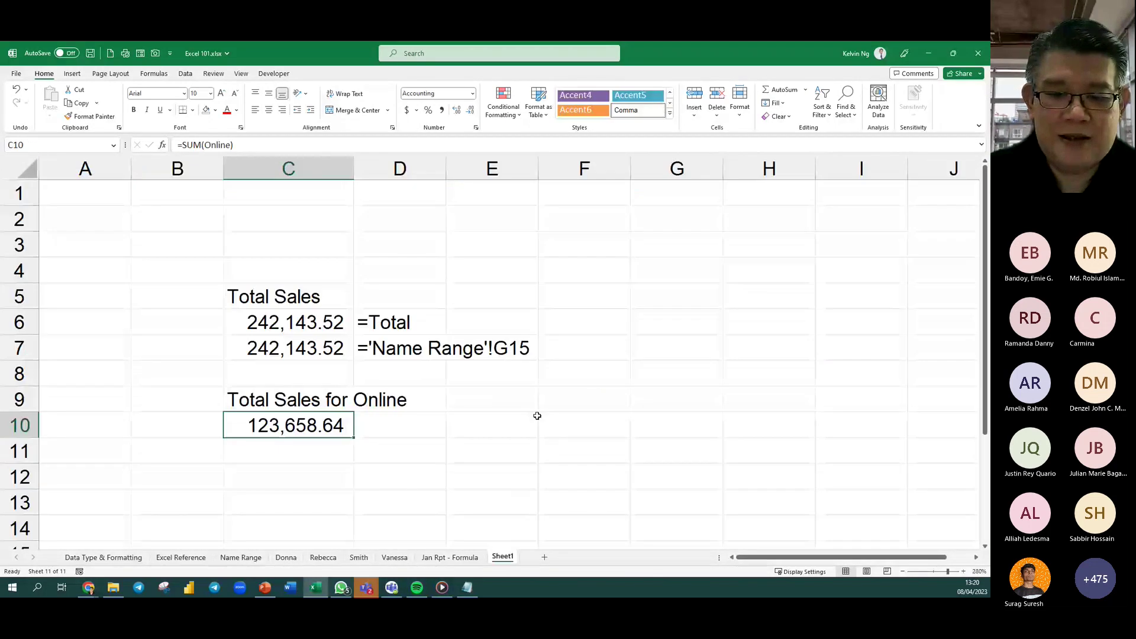
{"action": "left_click", "coordinate": [590, 277]}
{"action": "type", "text": "=sum"}
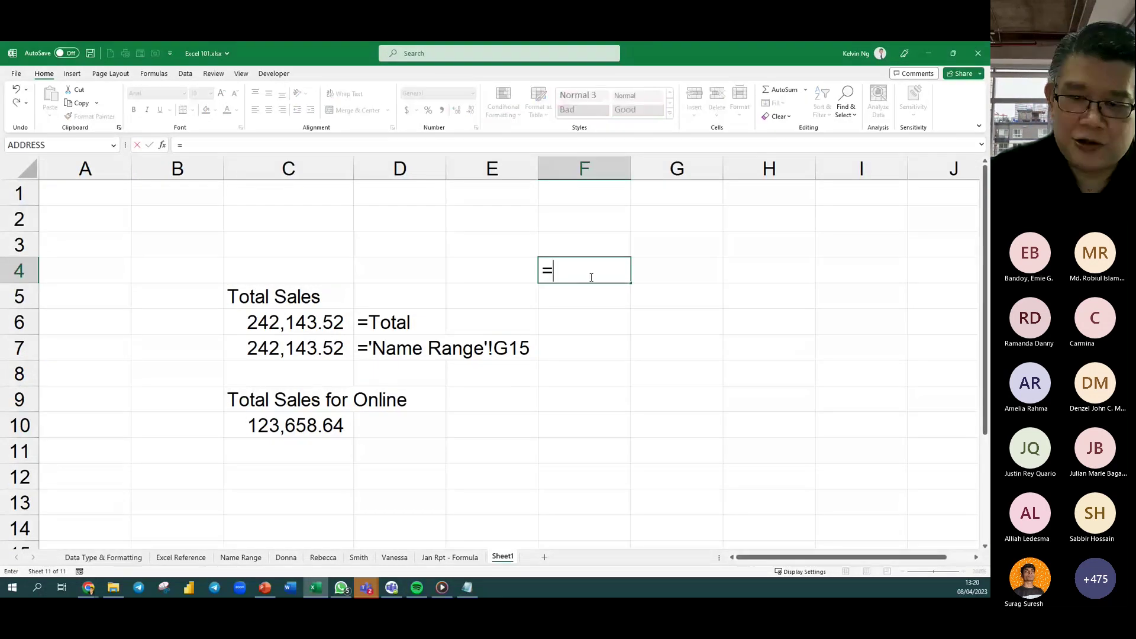
{"action": "key", "text": "Tab"}
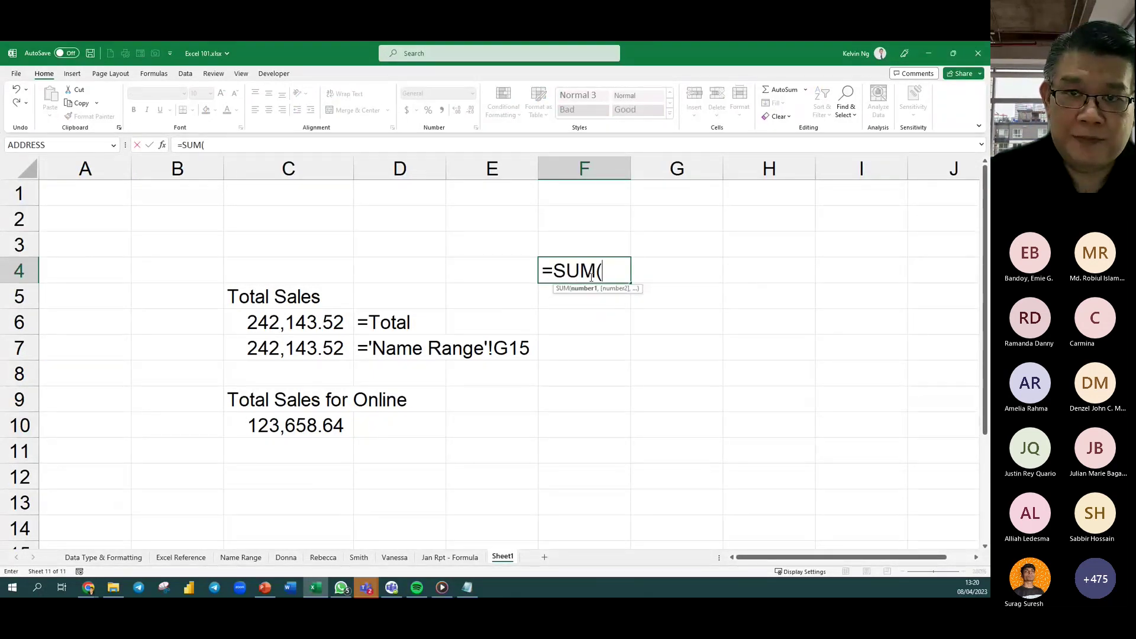
{"action": "type", "text": "nnumbers"}
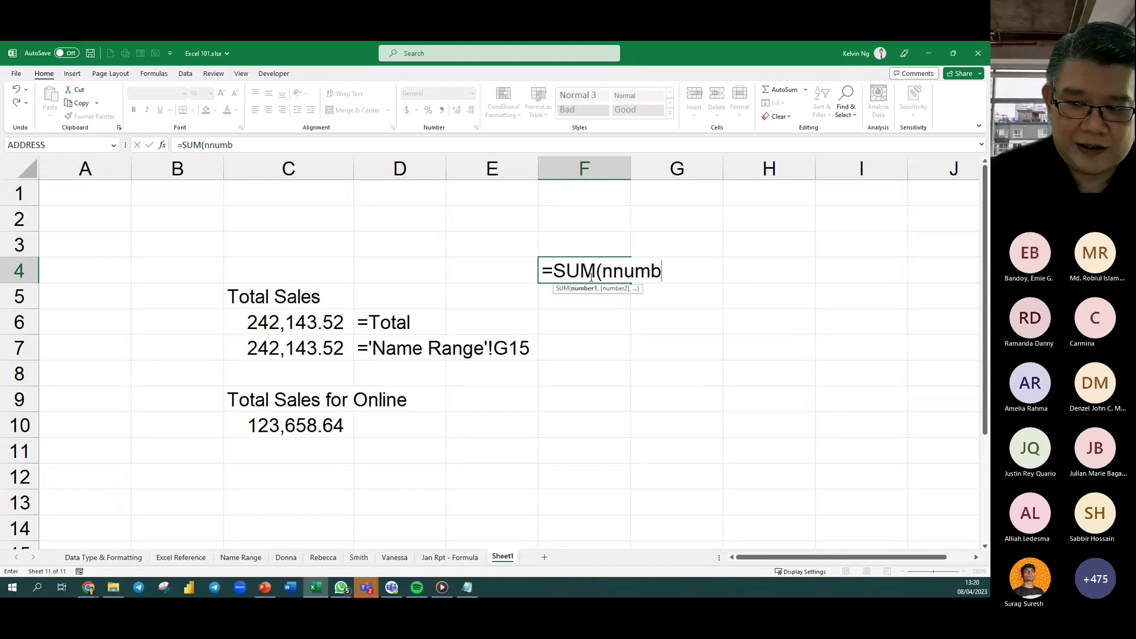
{"action": "key", "text": "BackSpace"}
{"action": "key", "text": "BackSpace"}
{"action": "key", "text": "BackSpace"}
{"action": "key", "text": "BackSpace"}
{"action": "key", "text": "BackSpace"}
{"action": "key", "text": "BackSpace"}
{"action": "key", "text": "BackSpace"}
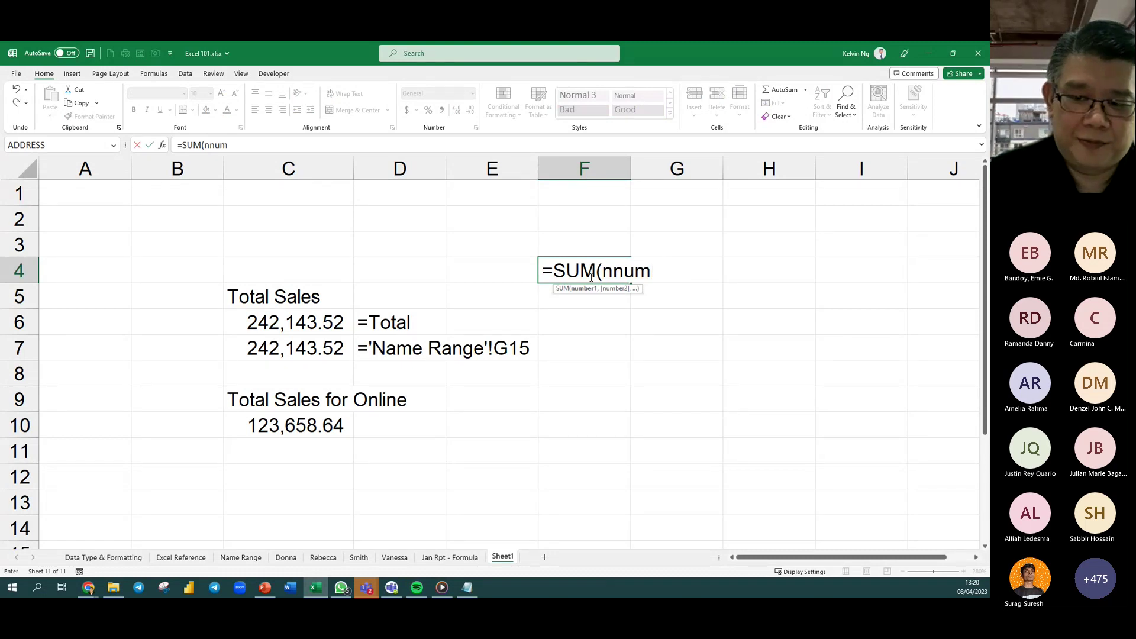
{"action": "type", "text": "umn"}
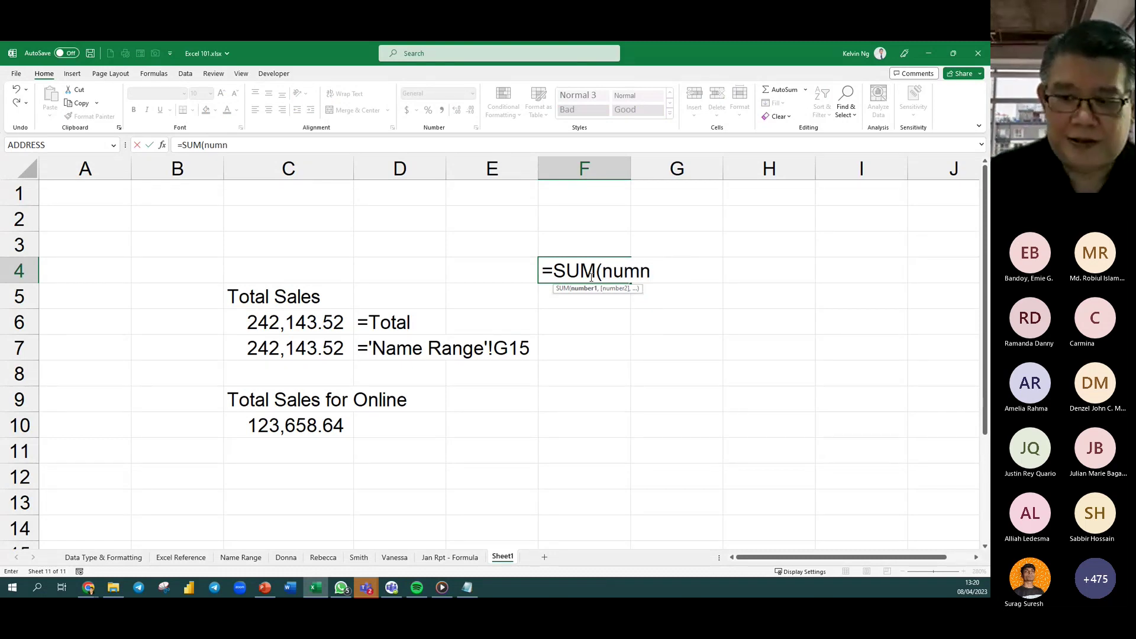
{"action": "key", "text": "Tab"}
Total the named sales block in F4 of Sheet1 with =SUM(Numbers).
{"action": "left_click", "coordinate": [590, 276]}
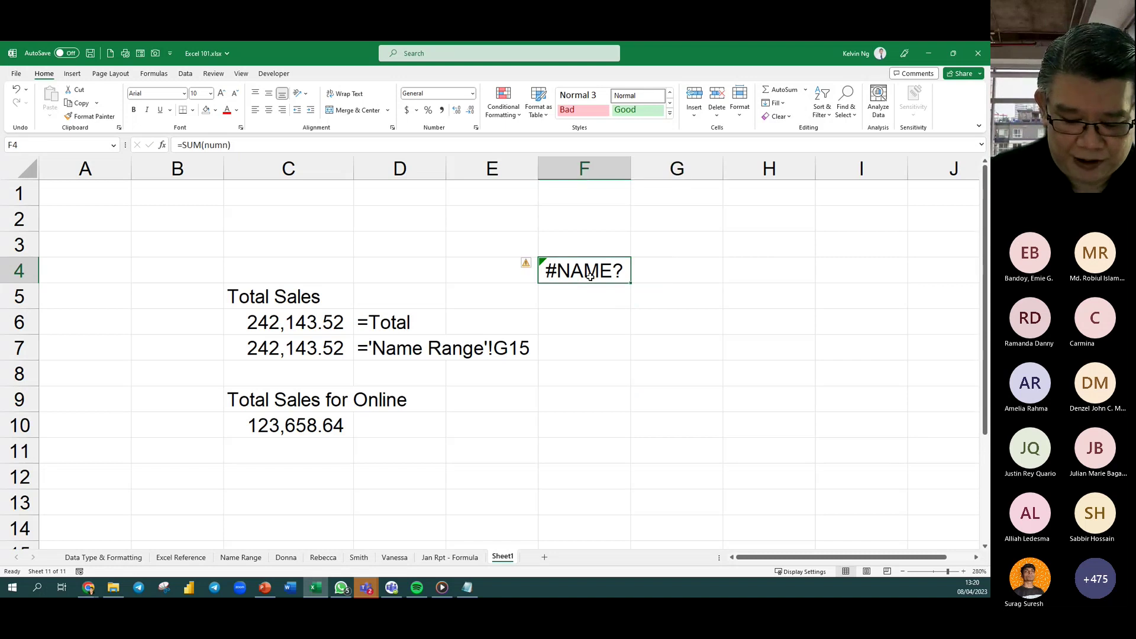
{"action": "type", "text": "=sum"}
{"action": "key", "text": "Tab"}
{"action": "type", "text": "num"}
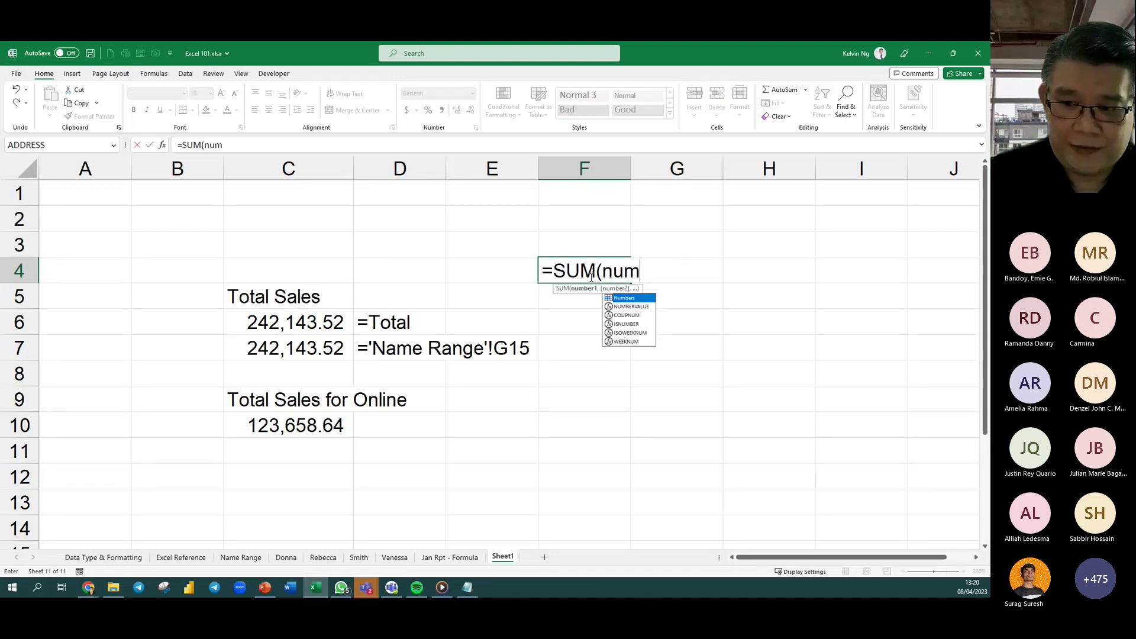
{"action": "key", "text": "Tab"}
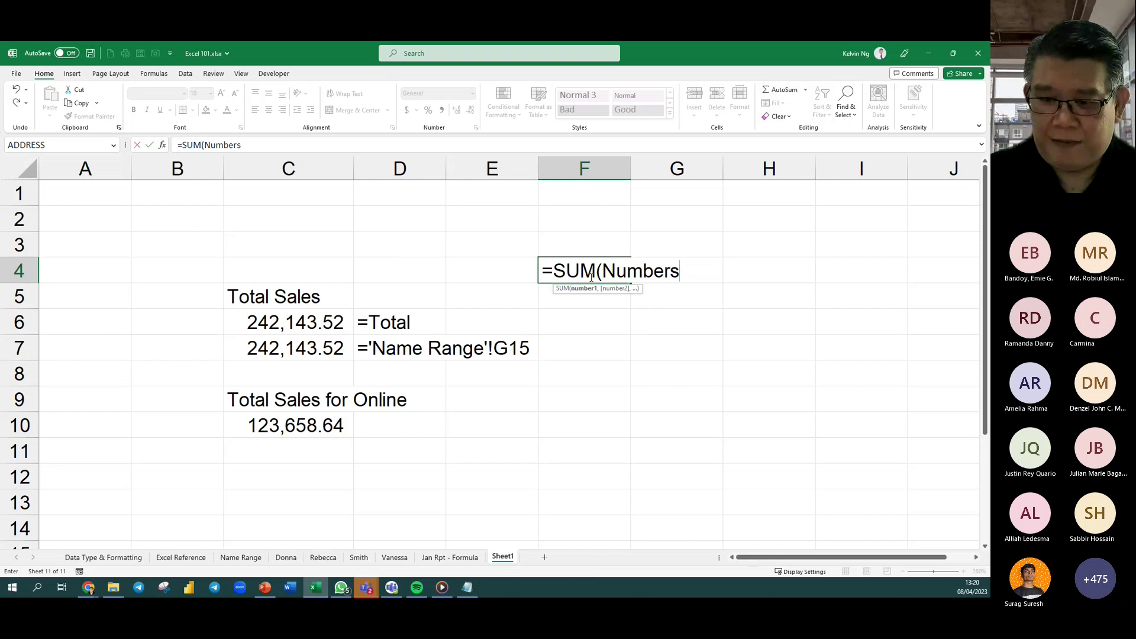
{"action": "key", "text": "Return"}
Format the total in F4 with the comma number style and move it to H4, widening columns F and H to fit.
{"action": "left_click", "coordinate": [591, 276]}
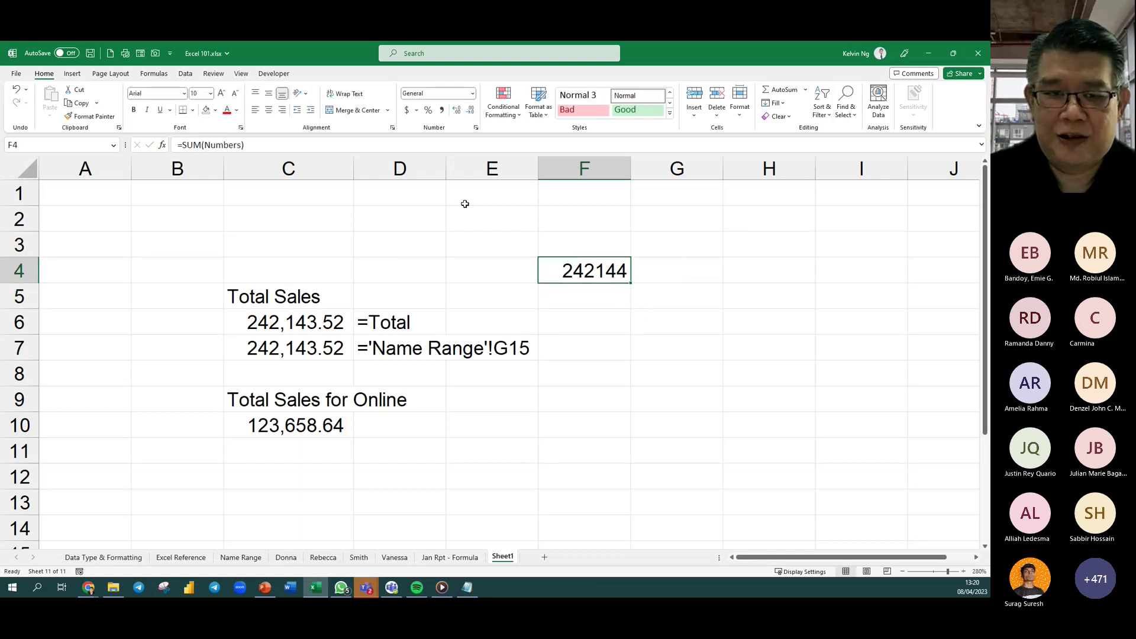
{"action": "left_click", "coordinate": [443, 111]}
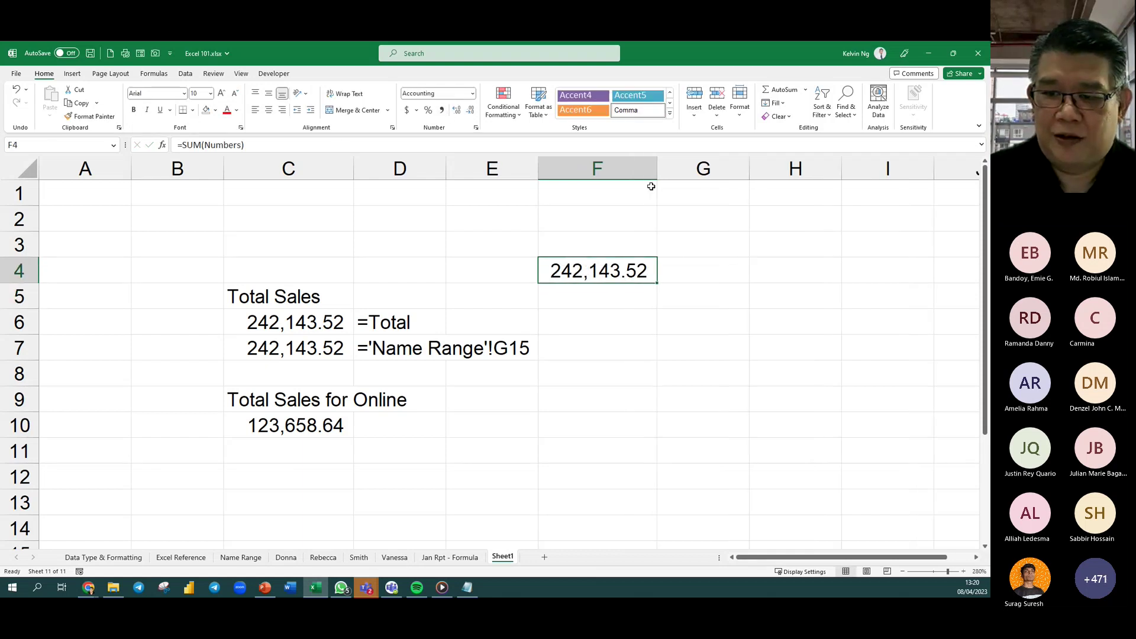
{"action": "left_click_drag", "start_coordinate": [655, 169], "coordinate": [668, 169]}
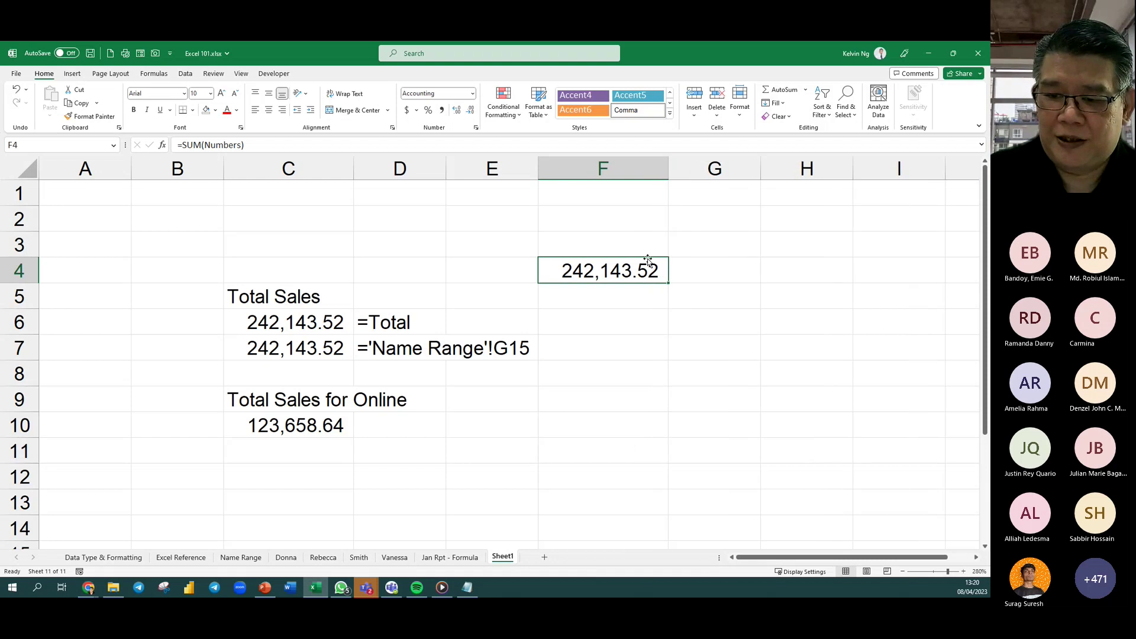
{"action": "left_click_drag", "start_coordinate": [647, 259], "coordinate": [806, 270]}
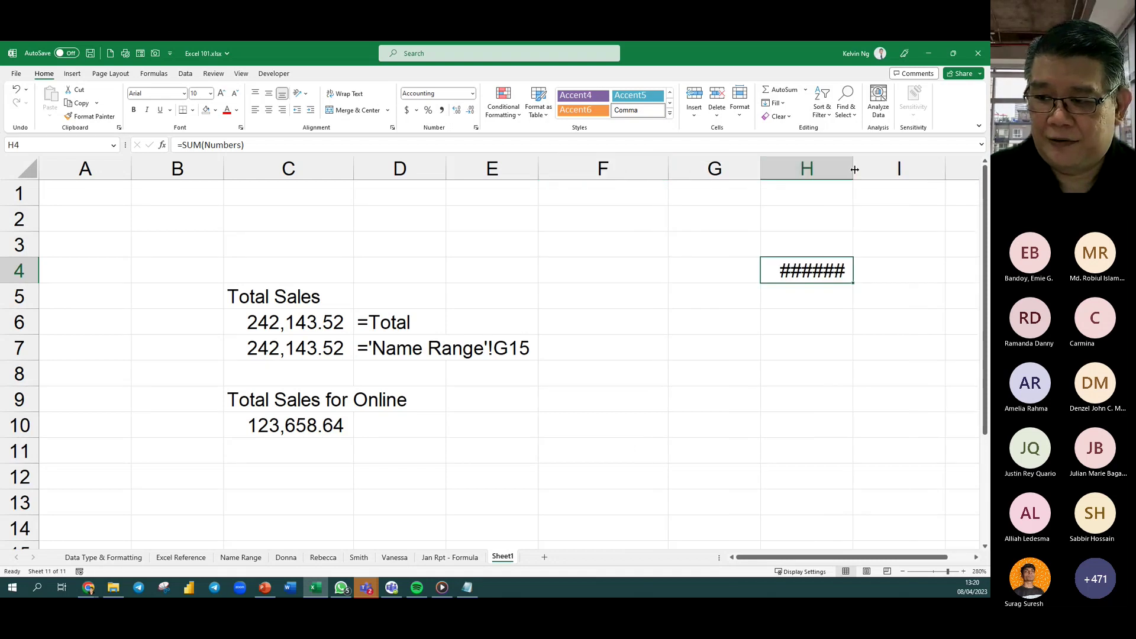
{"action": "double_click", "coordinate": [854, 168]}
Write the label "Total" in G4, beside the moved total.
{"action": "left_click", "coordinate": [718, 262]}
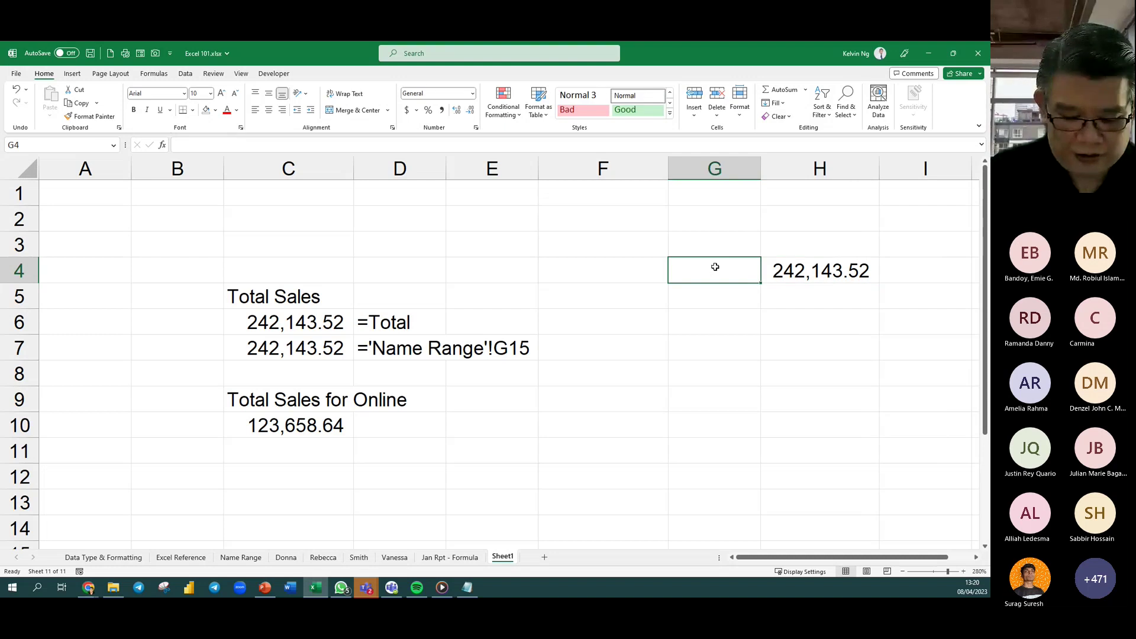
{"action": "type", "text": "Tt"}
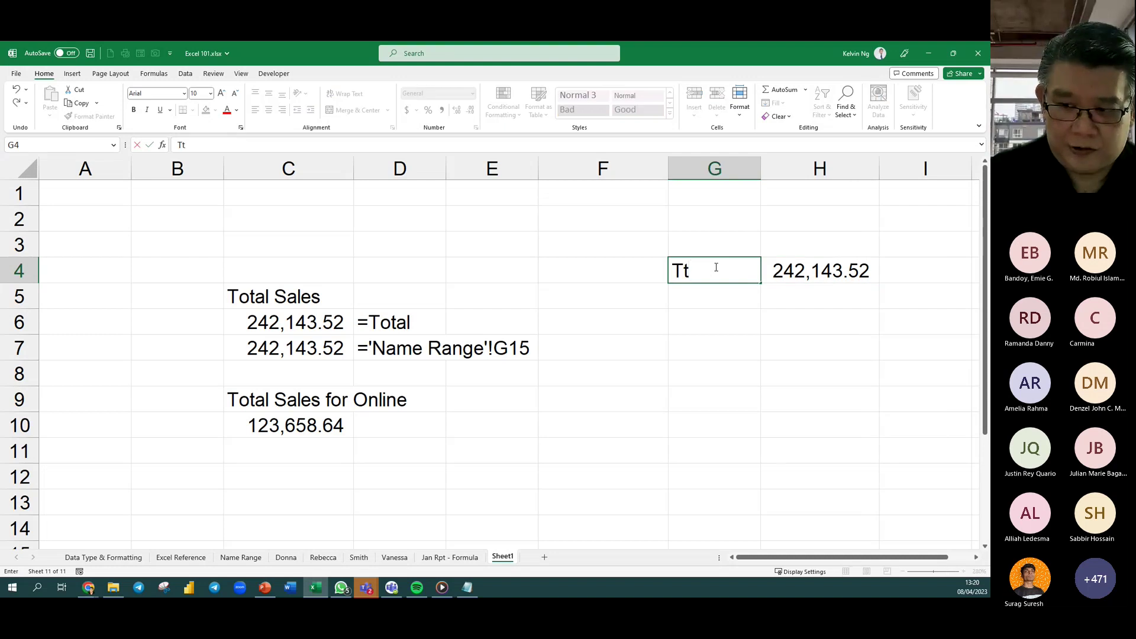
{"action": "key", "text": "BackSpace"}
{"action": "type", "text": "otal"}
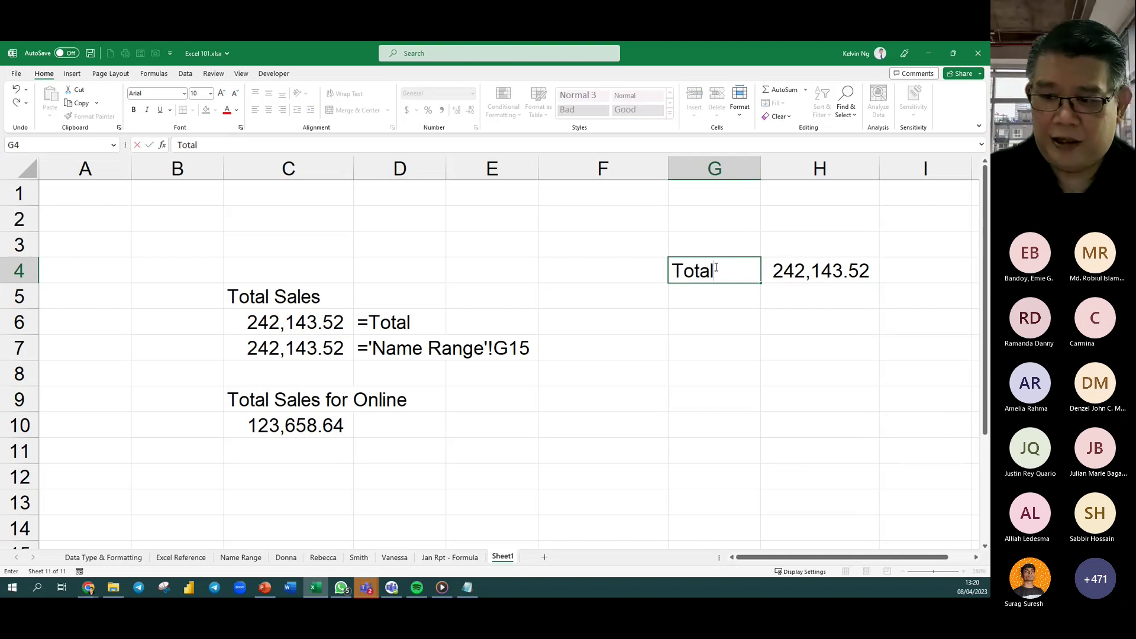
Write the label "Highest Number" in G6 and keep that cell selected.
{"action": "left_click", "coordinate": [702, 320]}
{"action": "type", "text": "H"}
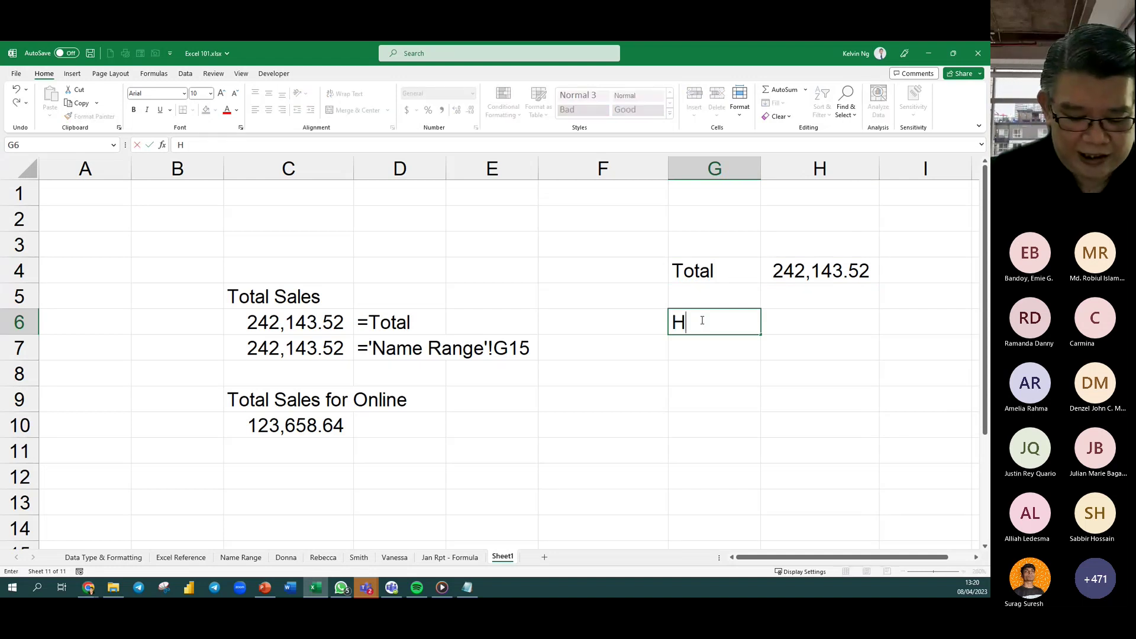
{"action": "type", "text": "ighest"}
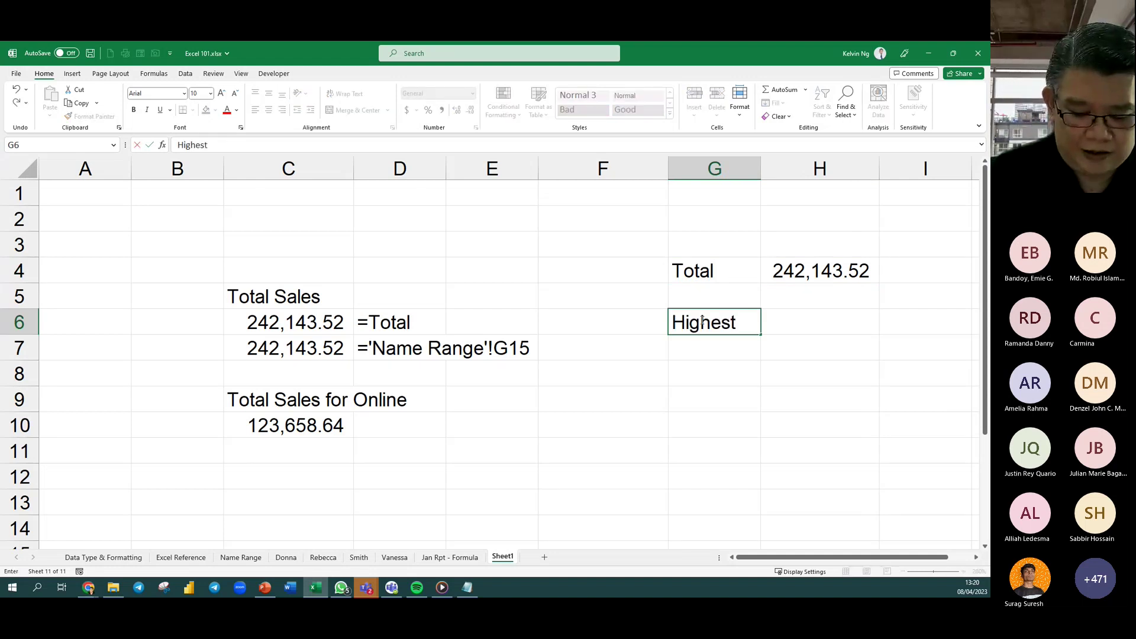
{"action": "type", "text": " Number"}
{"action": "key", "text": "Return"}
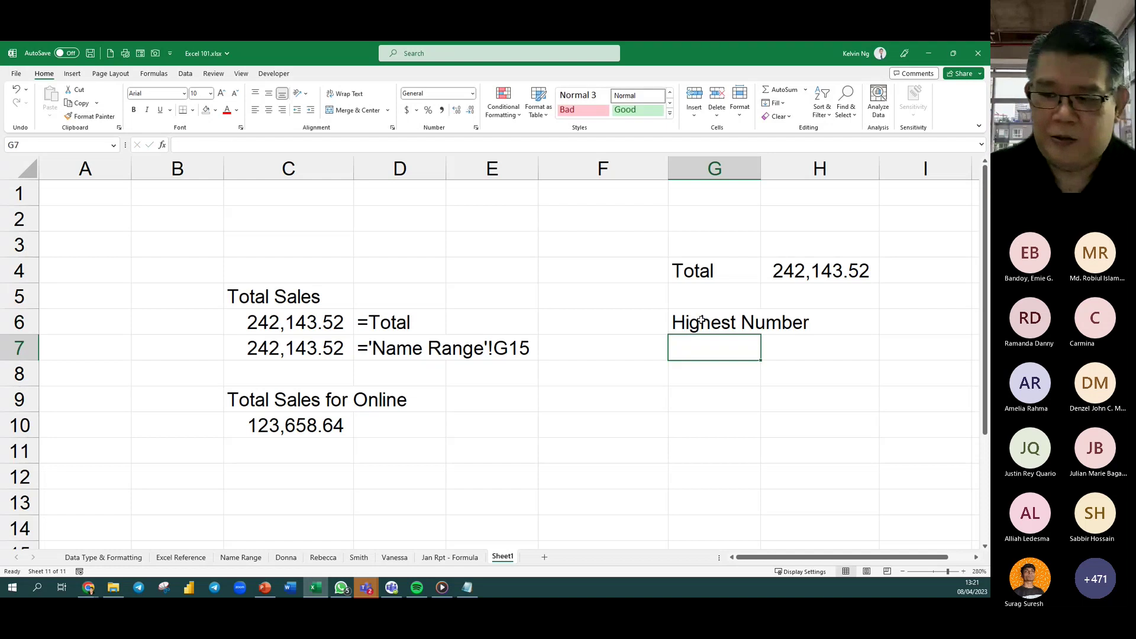
{"action": "left_click", "coordinate": [703, 320]}
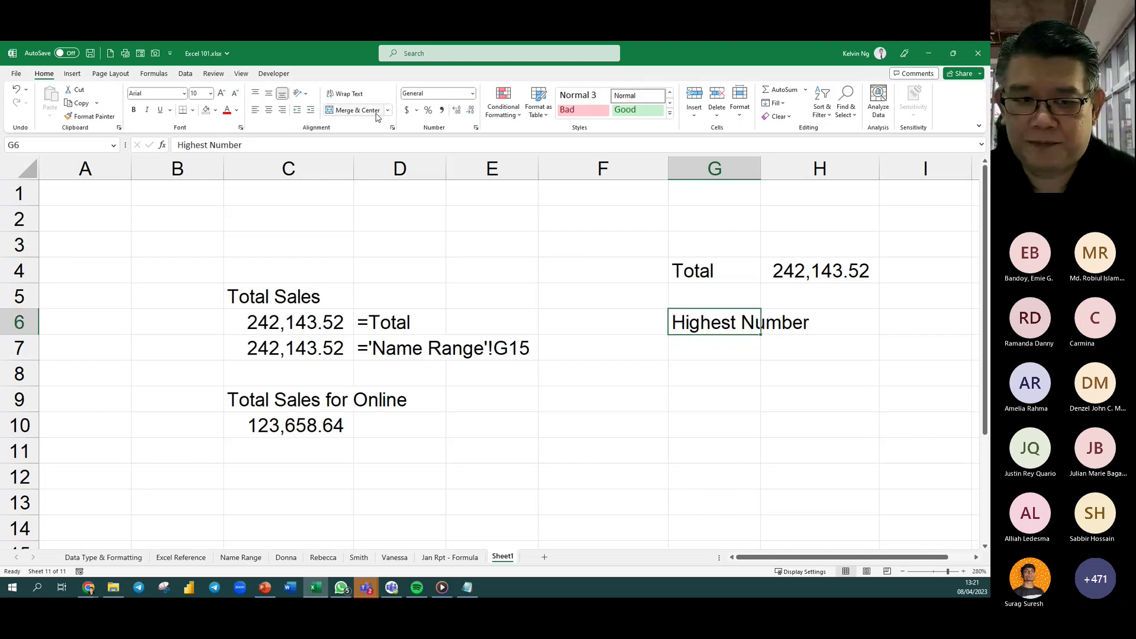
Right-align the "Highest Number" label in G6 and enter =MAX(Numbers) in H6 with the comma number style.
{"action": "left_click", "coordinate": [283, 111]}
{"action": "left_click", "coordinate": [788, 326]}
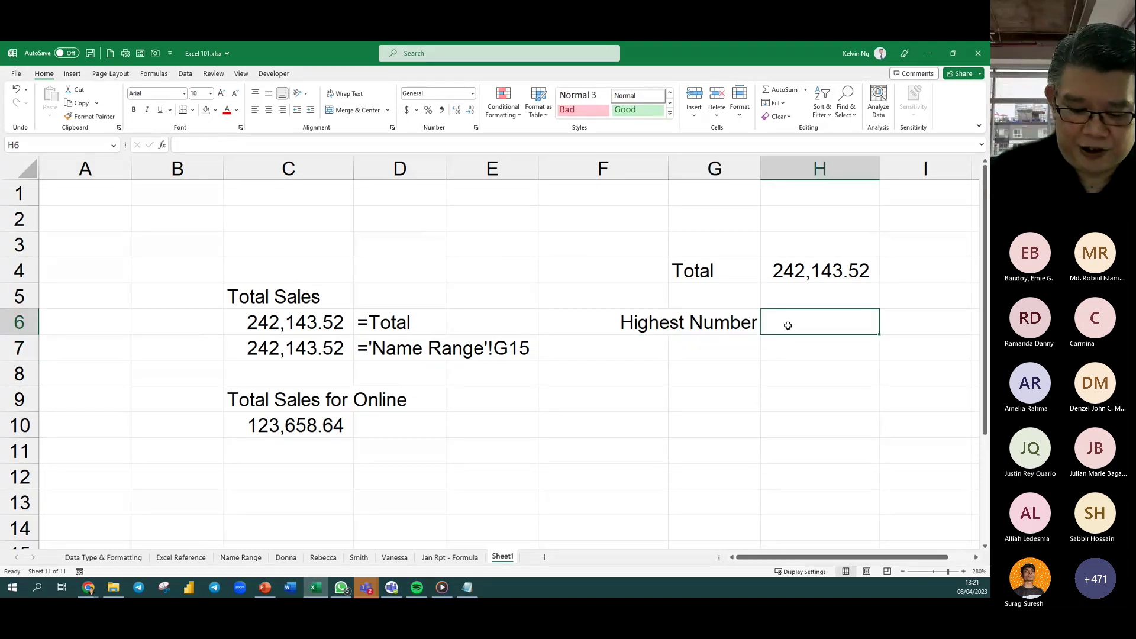
{"action": "type", "text": "=max"}
{"action": "key", "text": "Tab"}
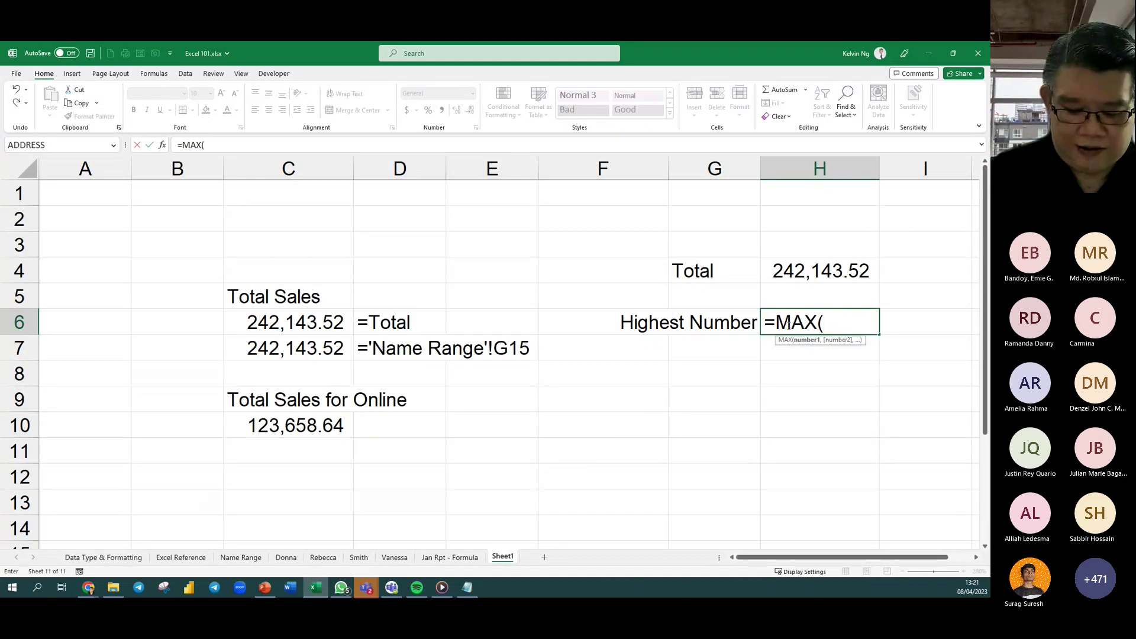
{"action": "type", "text": "number"}
{"action": "key", "text": "Return"}
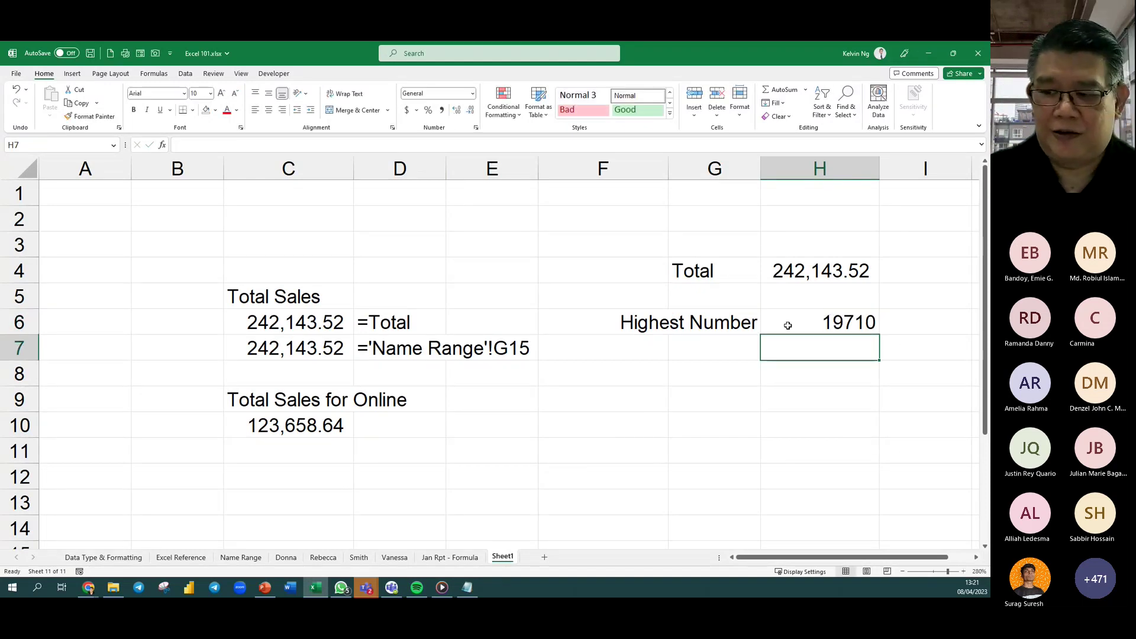
{"action": "left_click", "coordinate": [788, 325]}
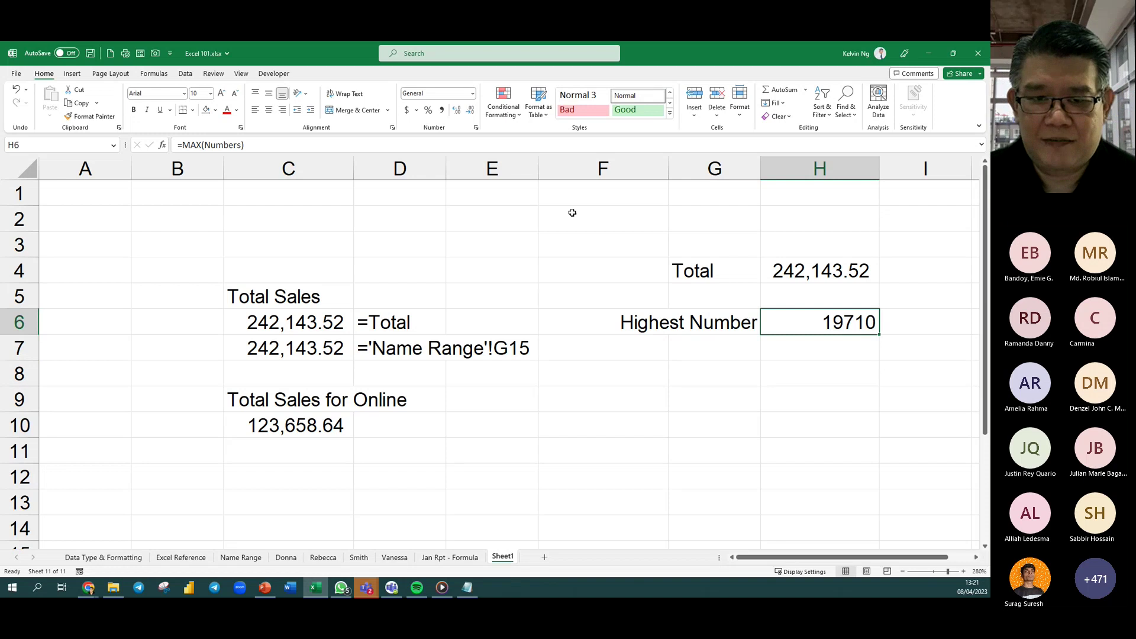
{"action": "left_click", "coordinate": [442, 111]}
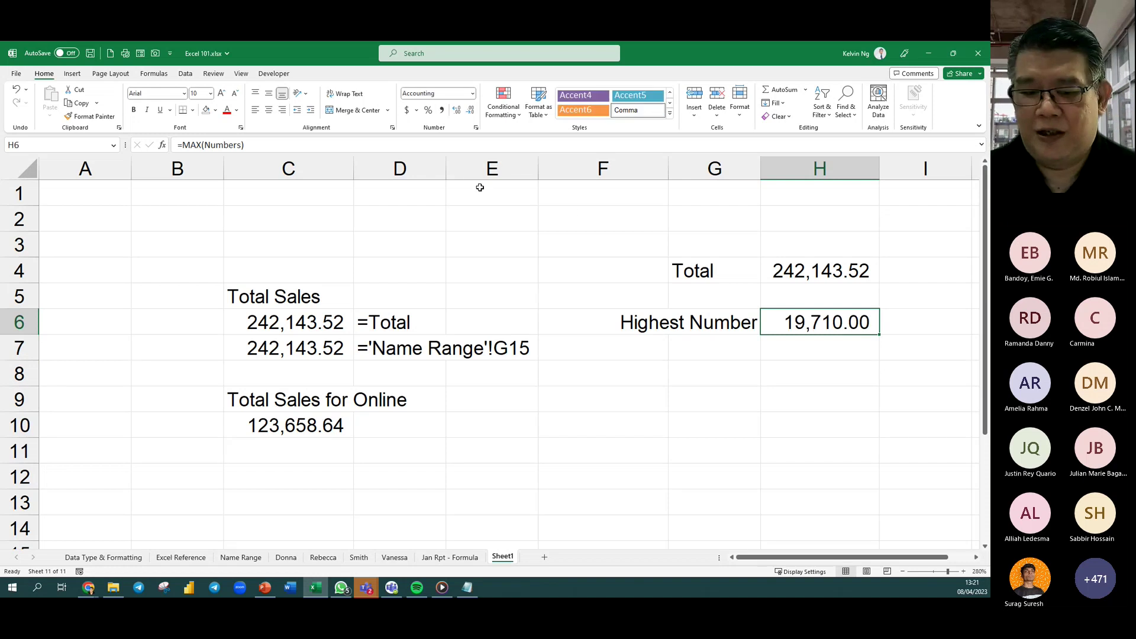
Find the highest sales value in C17 of the Name Range sheet with =MAX(Numbers).
{"action": "left_click", "coordinate": [237, 558]}
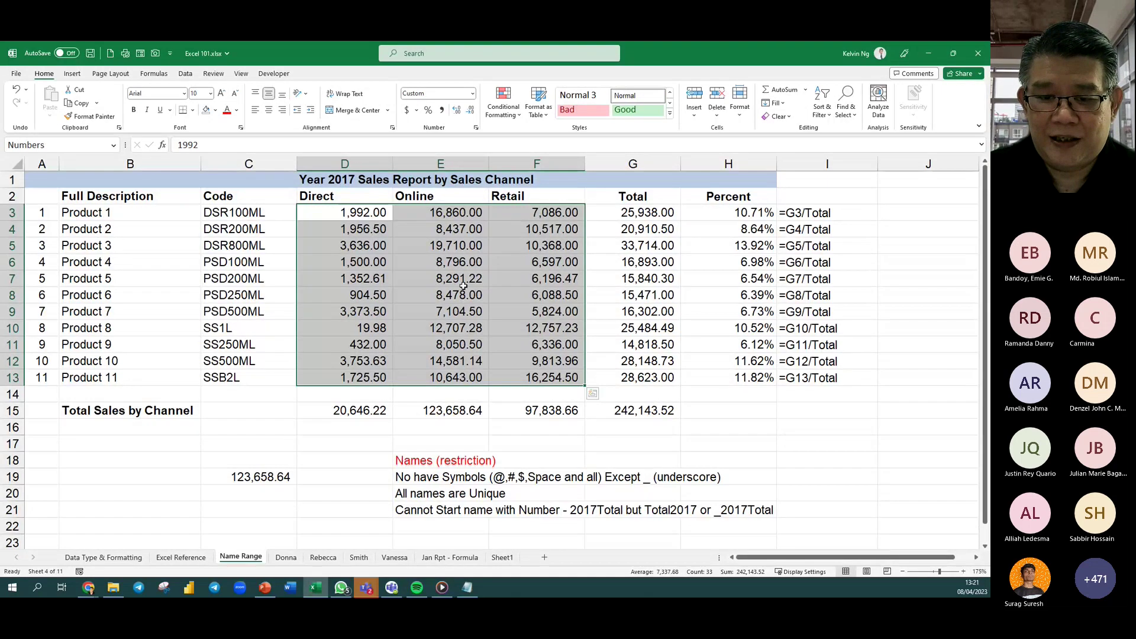
{"action": "left_click", "coordinate": [441, 251]}
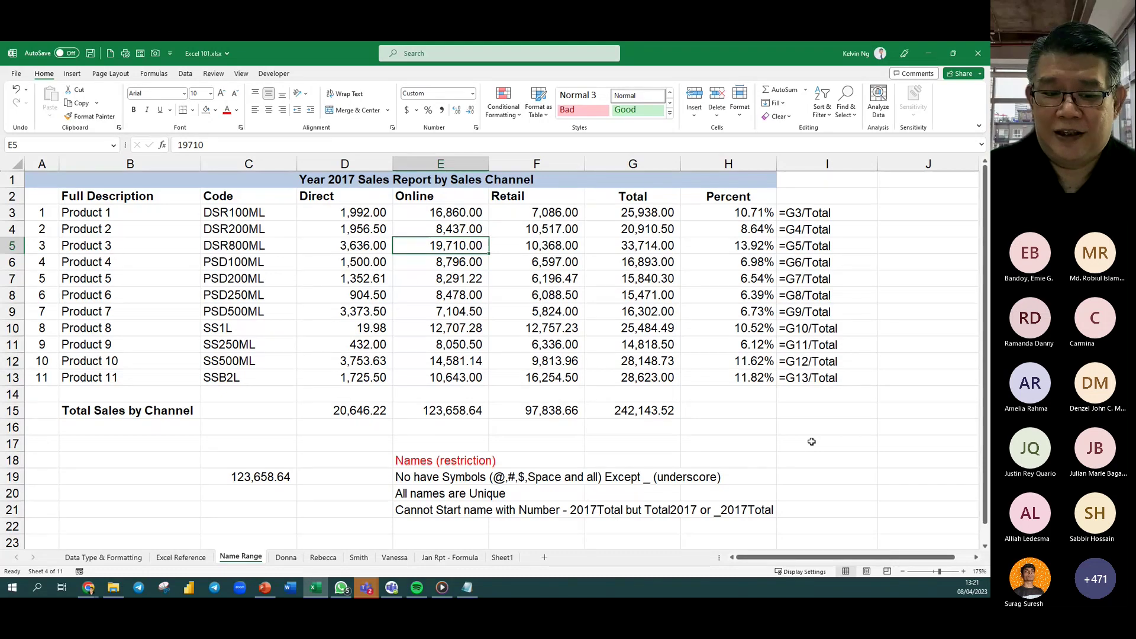
{"action": "left_click", "coordinate": [243, 451]}
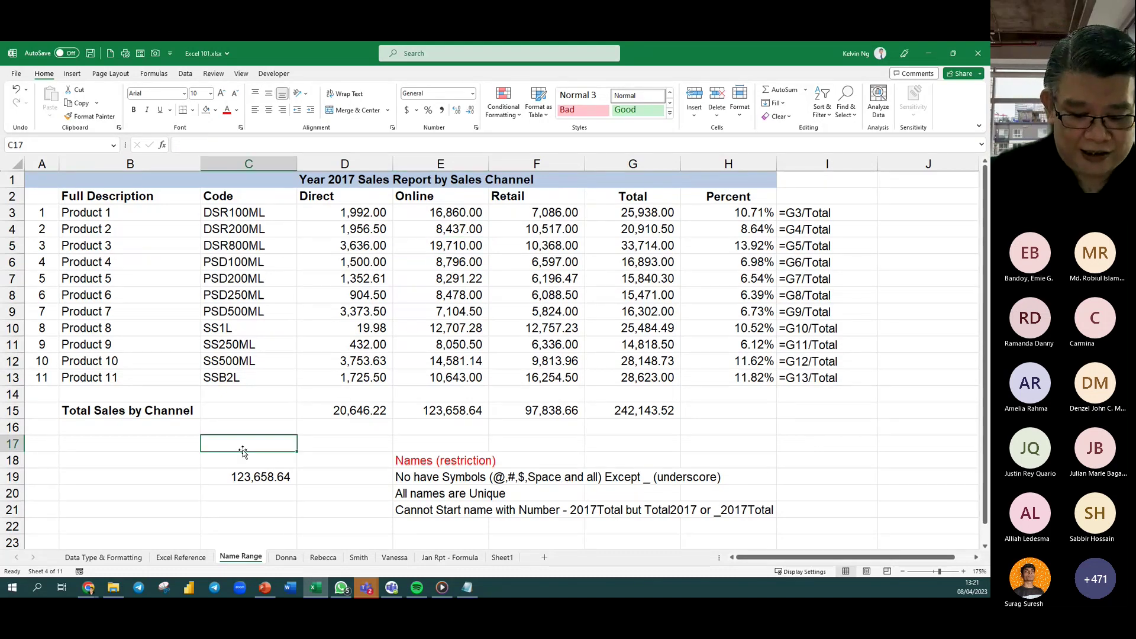
{"action": "type", "text": "=max"}
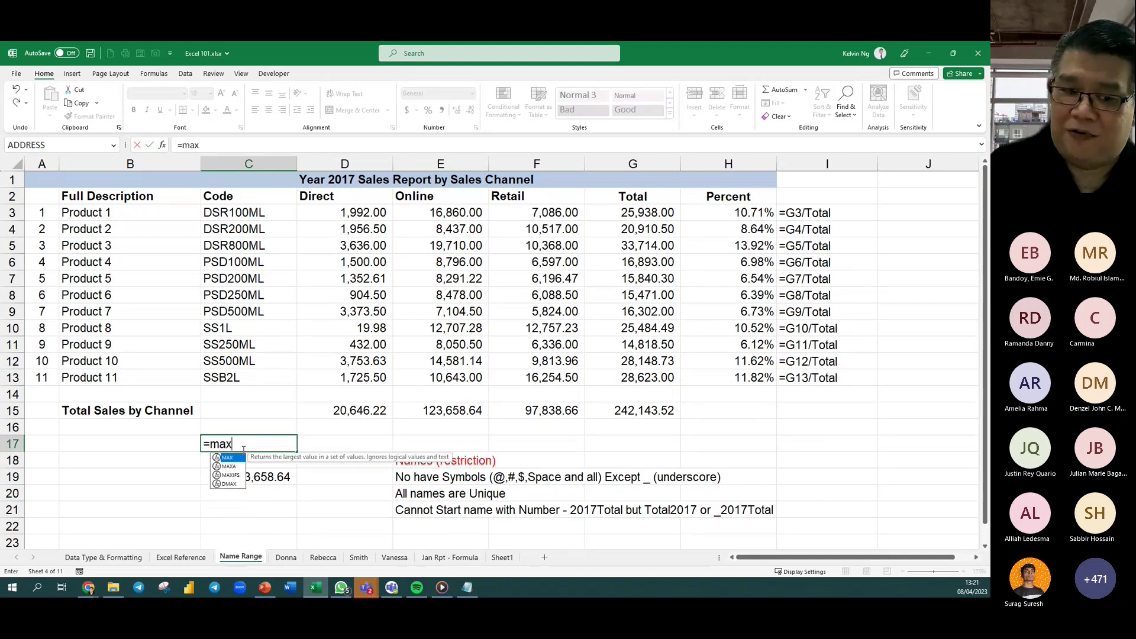
{"action": "key", "text": "Tab"}
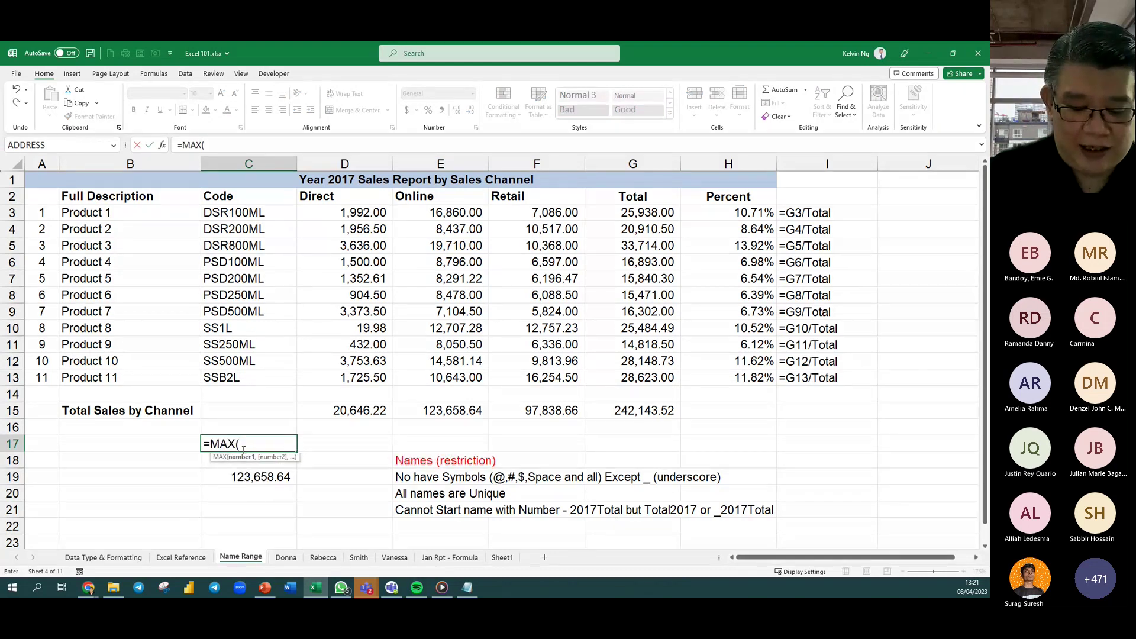
{"action": "type", "text": "number"}
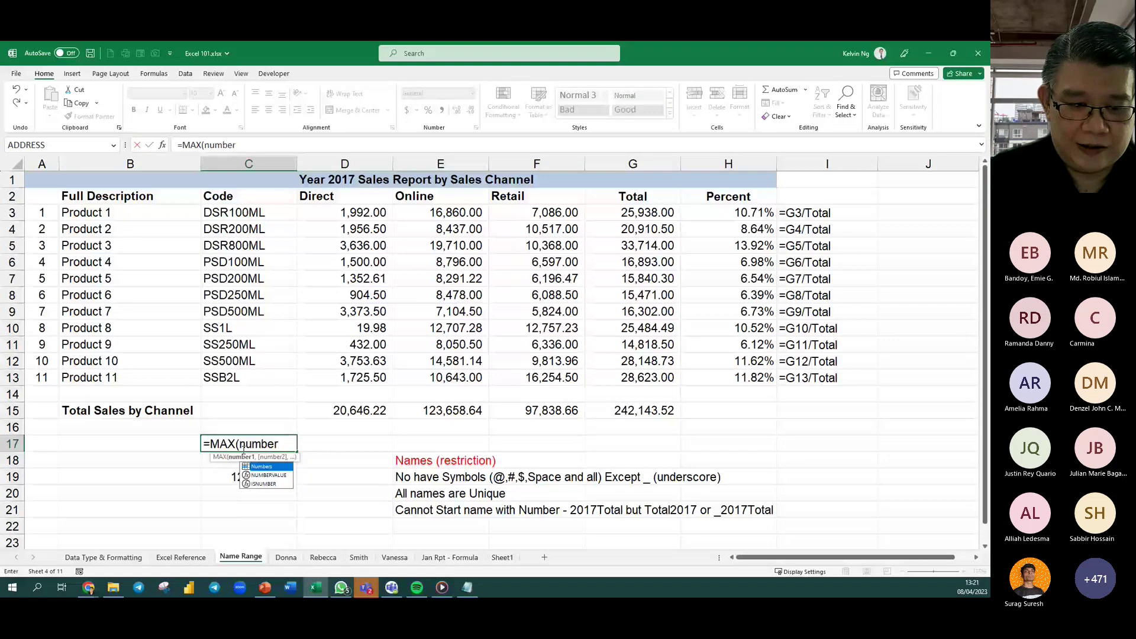
{"action": "key", "text": "Tab"}
{"action": "key", "text": "Return"}
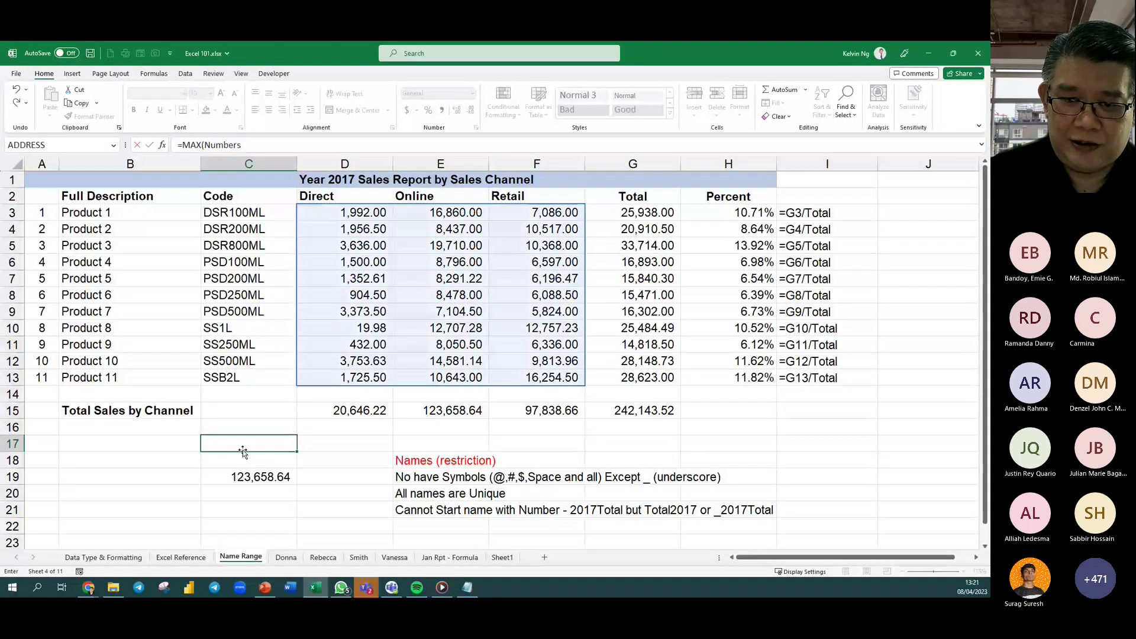
Format the highest value in C17 with the comma number style.
{"action": "left_click", "coordinate": [454, 246]}
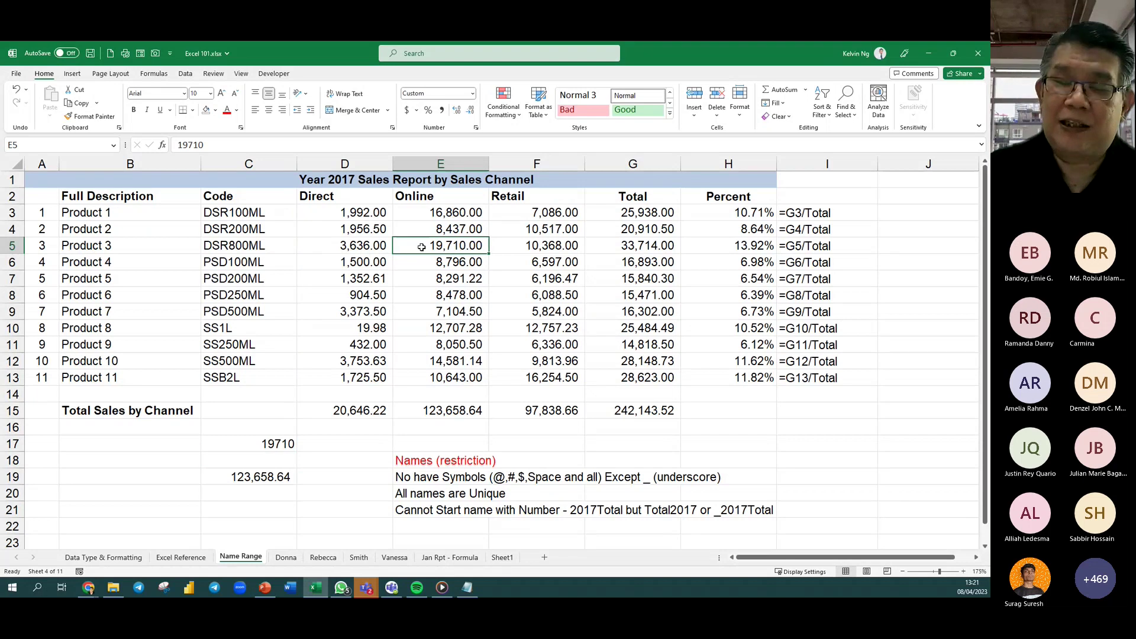
{"action": "left_click", "coordinate": [278, 444]}
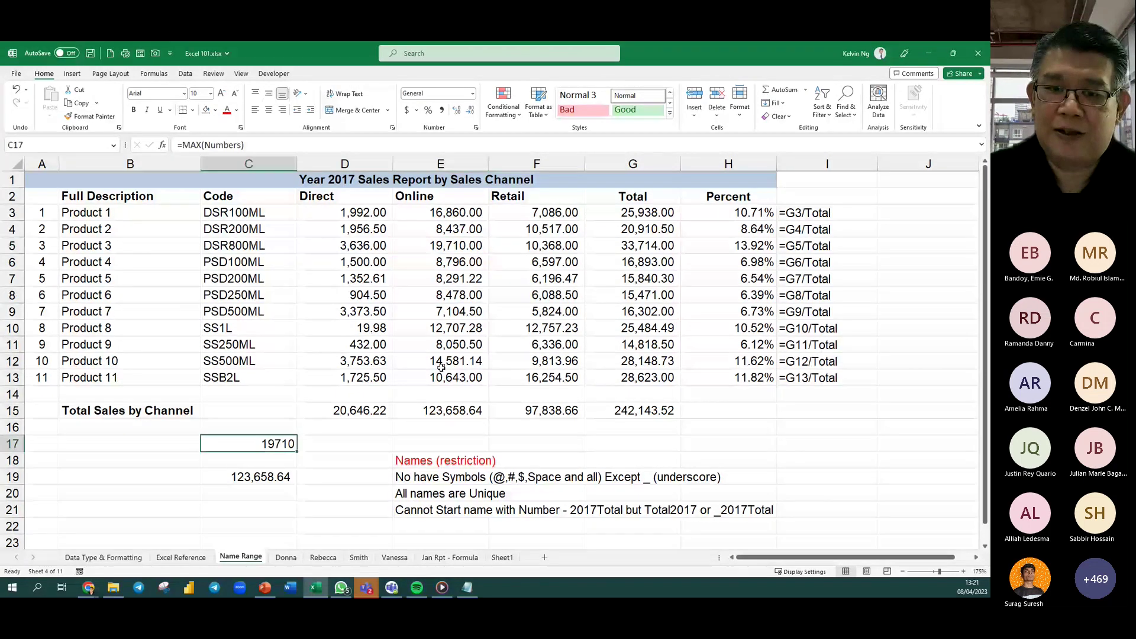
{"action": "left_click", "coordinate": [442, 111]}
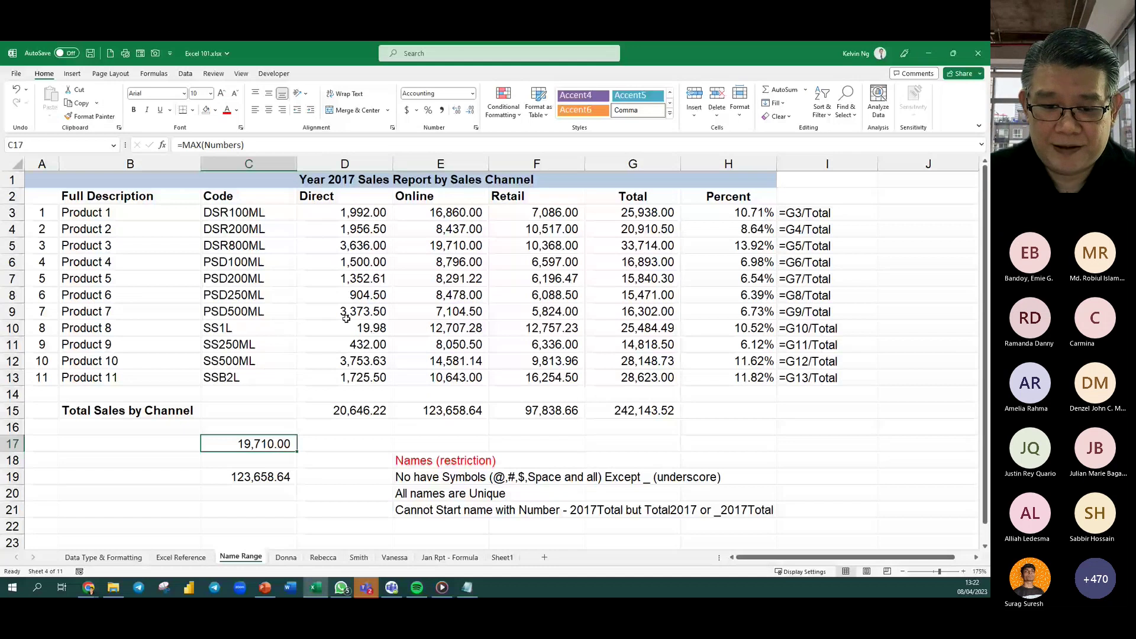
{"action": "left_click", "coordinate": [317, 521]}
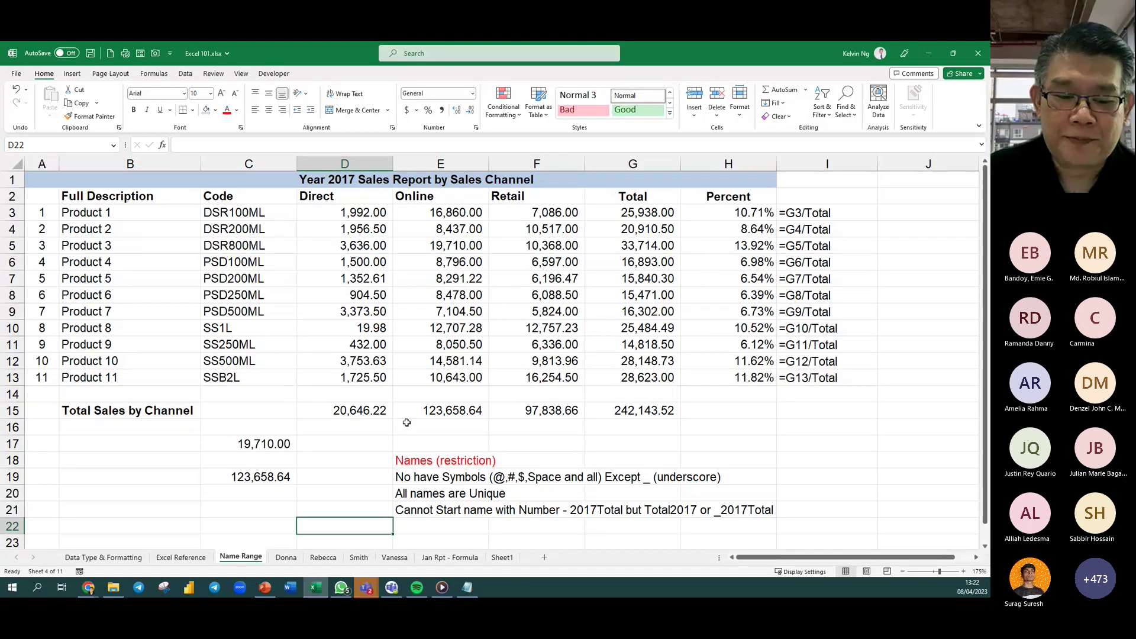
{"action": "left_click", "coordinate": [281, 540]}
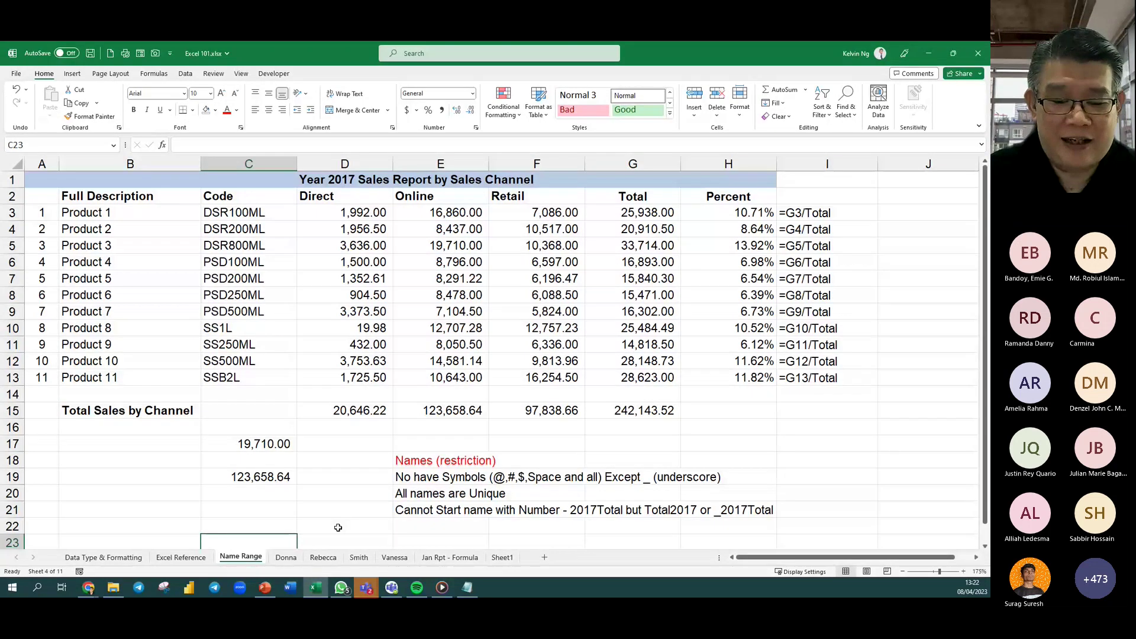
{"action": "scroll", "coordinate": [338, 534], "scroll_direction": "down", "scroll_amount": 1}
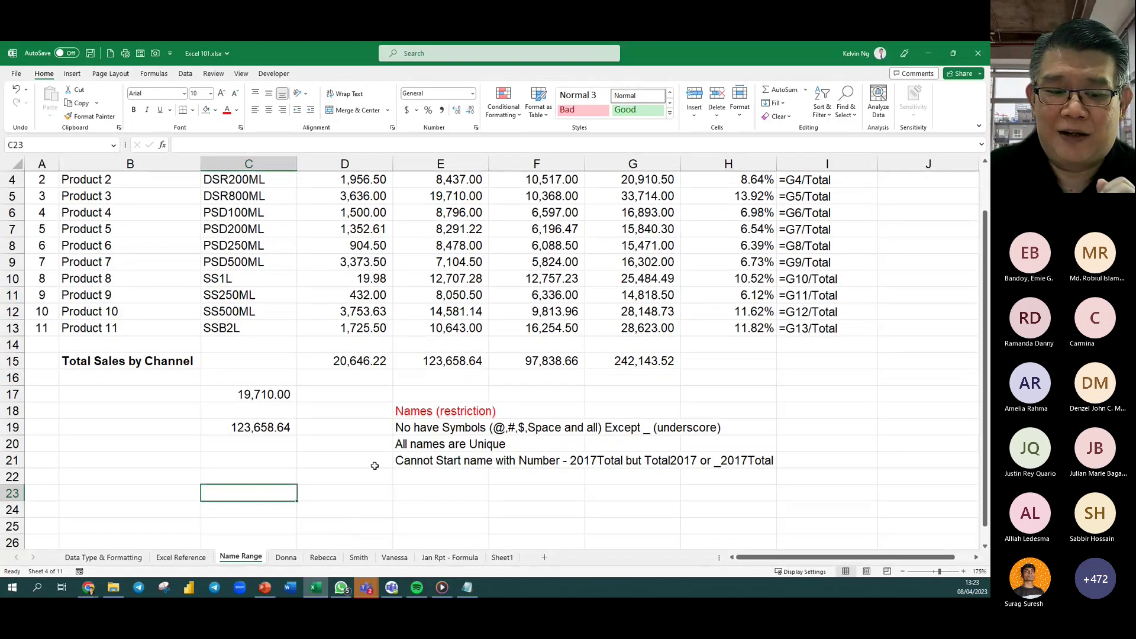
{"action": "left_click", "coordinate": [181, 557]}
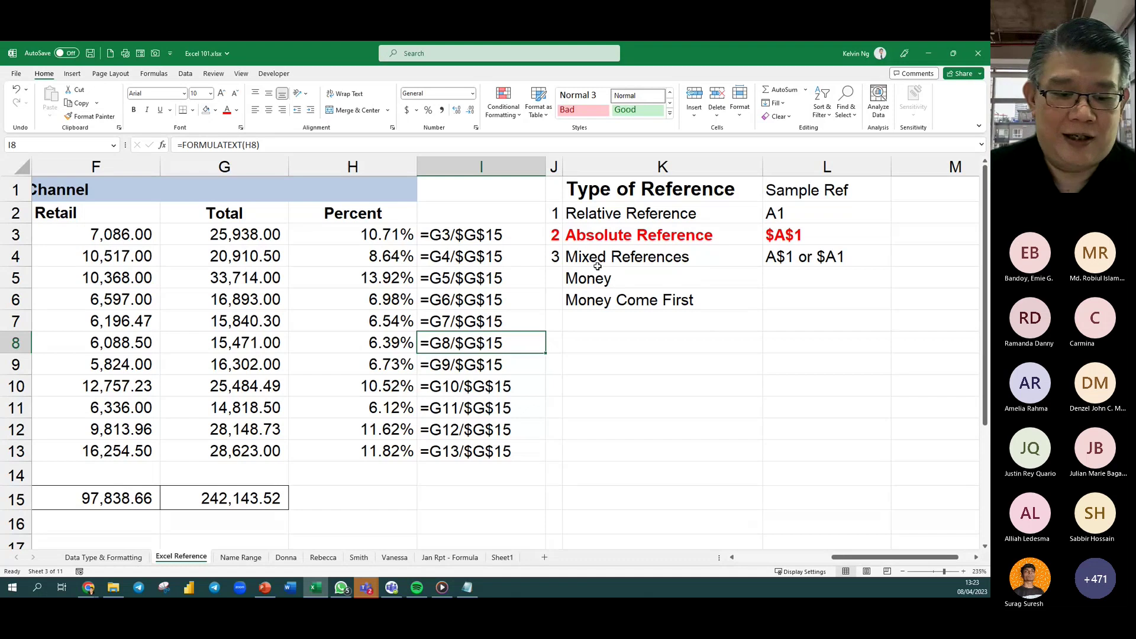
{"action": "left_click", "coordinate": [237, 557]}
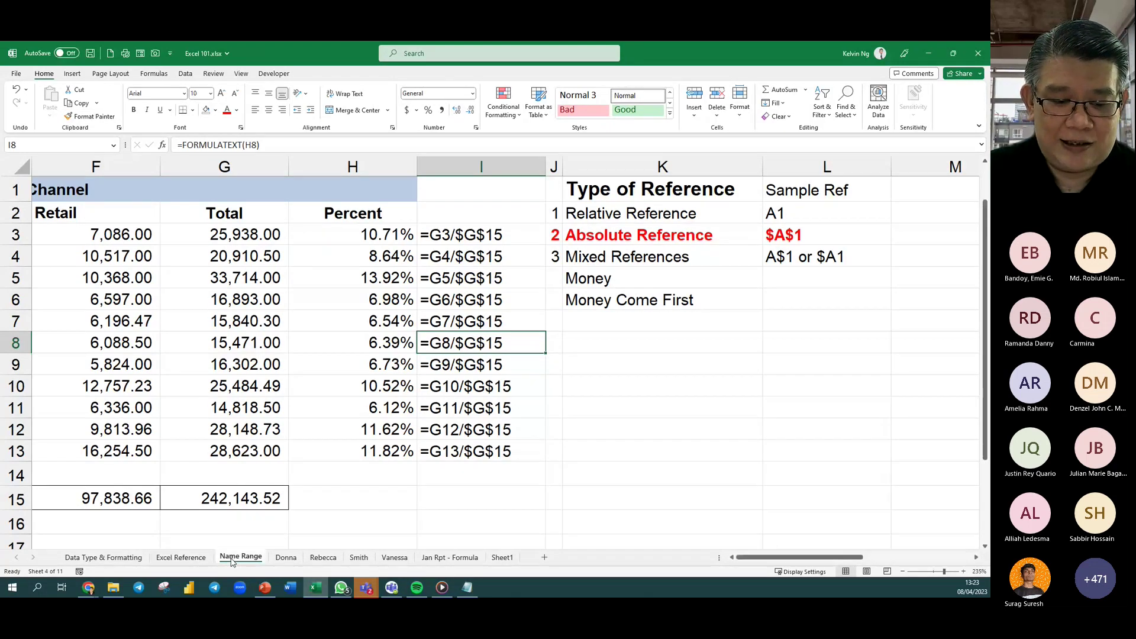
Review the individual salesperson sheets for January, comparing their column headings, product order and quantities.
{"action": "left_click", "coordinate": [282, 557]}
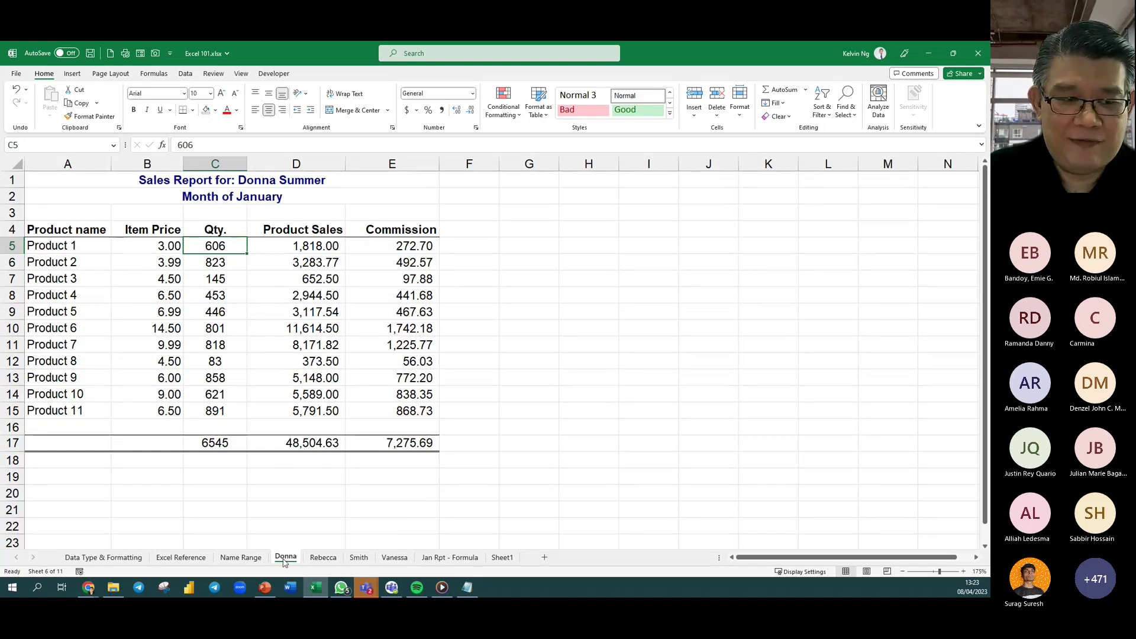
{"action": "left_click", "coordinate": [72, 244]}
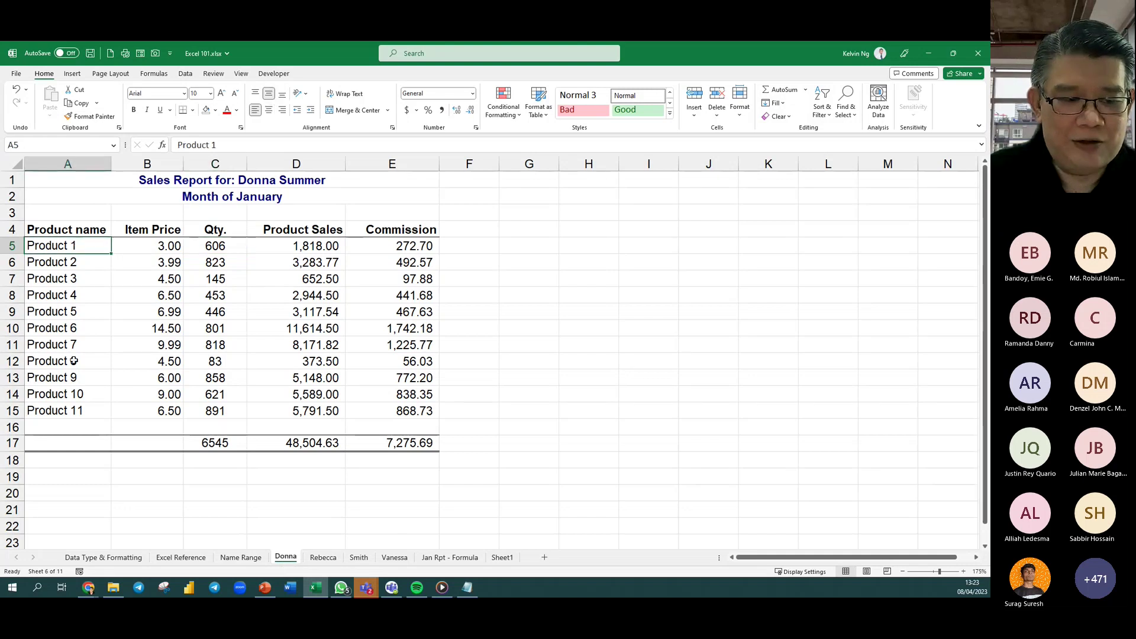
{"action": "left_click", "coordinate": [97, 228]}
{"action": "left_click", "coordinate": [153, 229]}
{"action": "key", "text": "Right"}
{"action": "key", "text": "Right"}
{"action": "key", "text": "Right"}
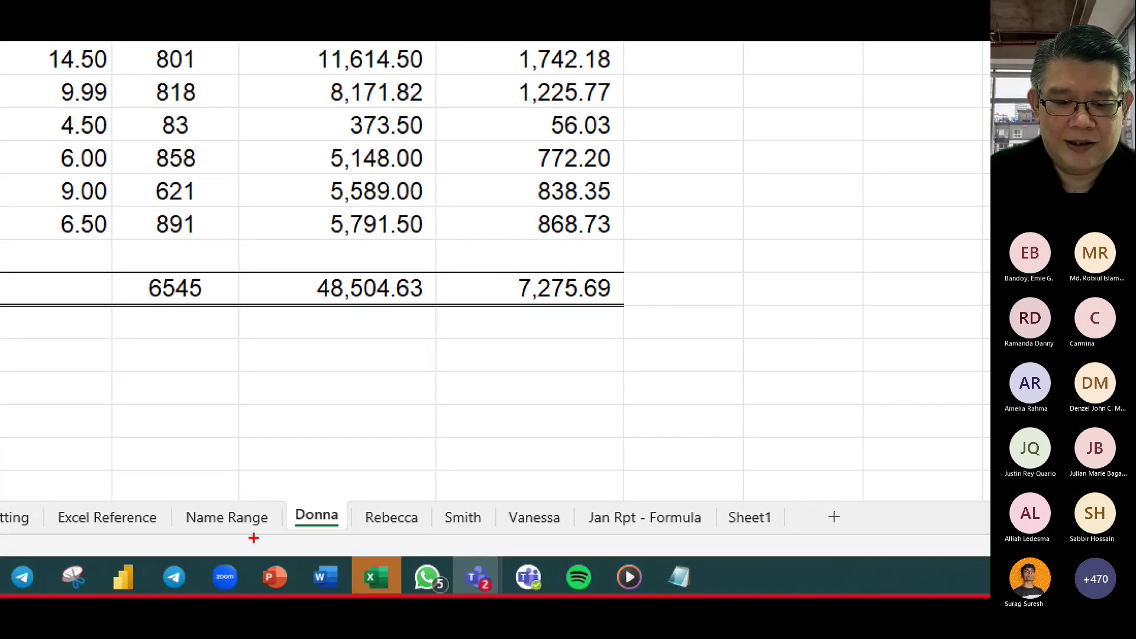
{"action": "mouse_move", "coordinate": [313, 501]}
{"action": "left_mouse_down"}
{"action": "mouse_move", "coordinate": [339, 478]}
{"action": "mouse_move", "coordinate": [527, 514]}
{"action": "mouse_move", "coordinate": [610, 515]}
{"action": "left_mouse_up"}
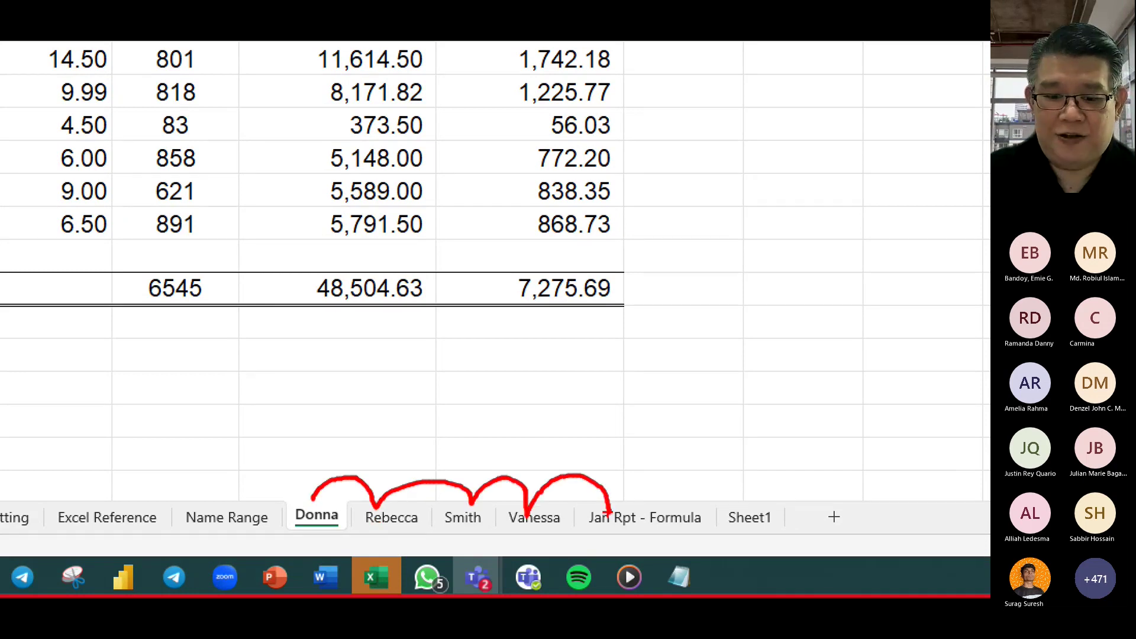
{"action": "left_click_drag", "start_coordinate": [284, 498], "coordinate": [728, 536]}
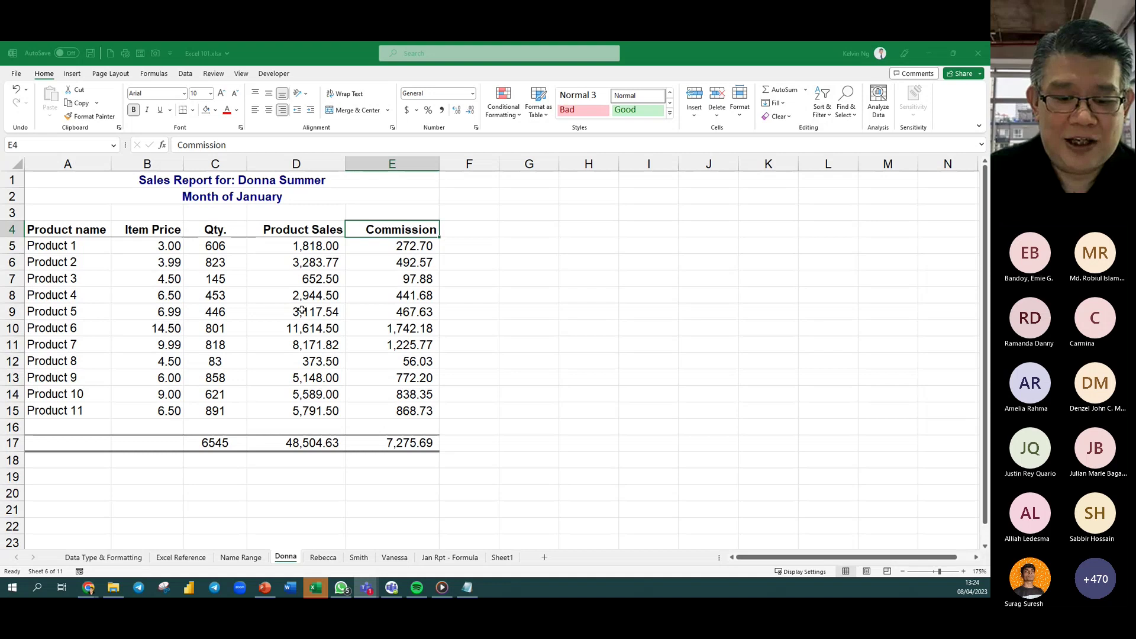
{"action": "left_click", "coordinate": [326, 558]}
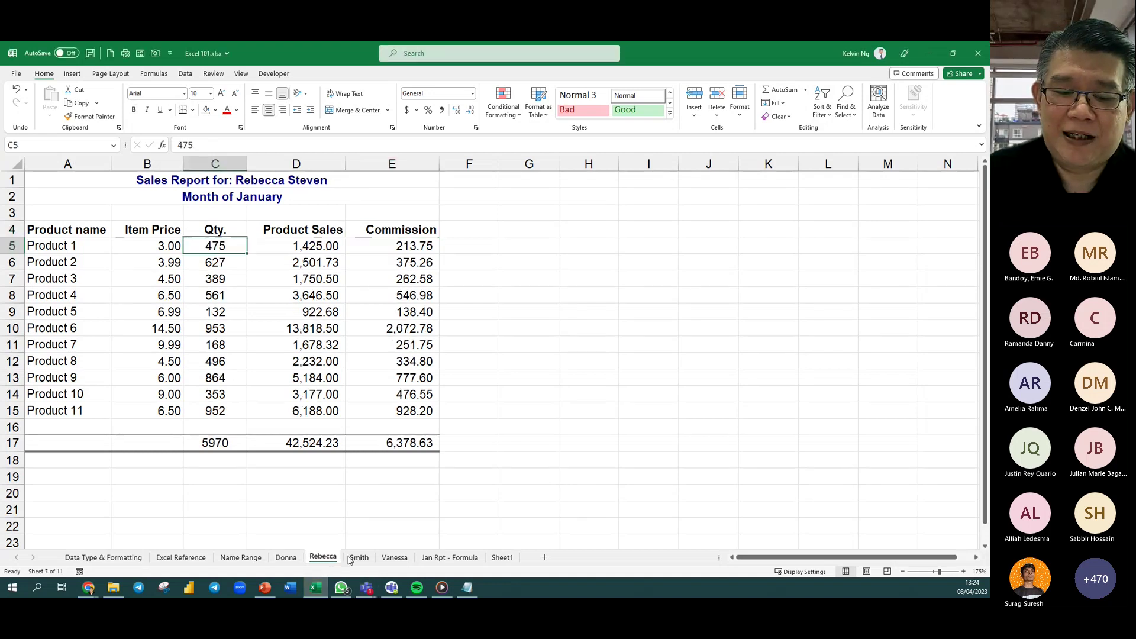
{"action": "left_click", "coordinate": [358, 557]}
{"action": "left_click", "coordinate": [395, 558]}
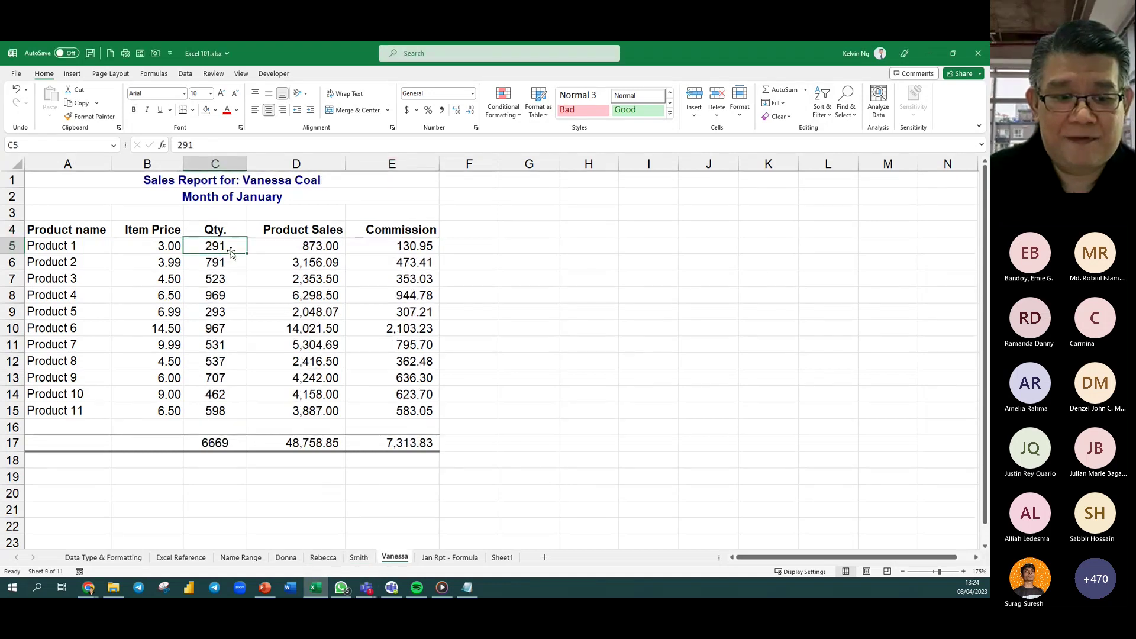
{"action": "left_click_drag", "start_coordinate": [231, 254], "coordinate": [232, 412]}
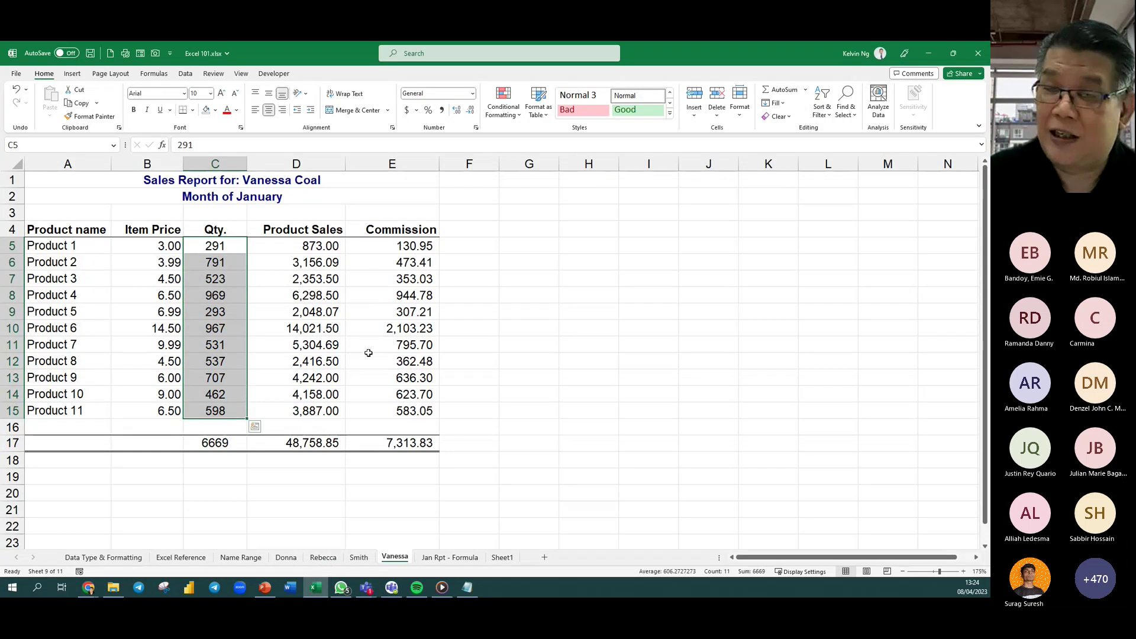
{"action": "left_click", "coordinate": [291, 560]}
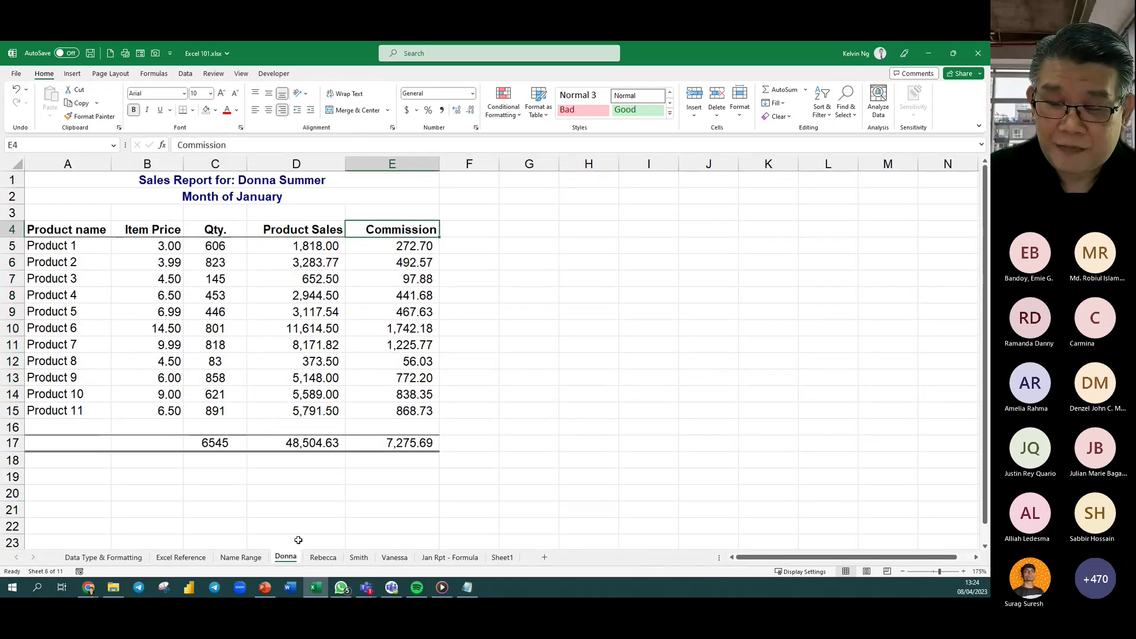
In C5 of the Jan Rpt - Formula sheet, add cell C5 of all four salesperson sheets with plus signs to total Product 1.
{"action": "left_click", "coordinate": [435, 560]}
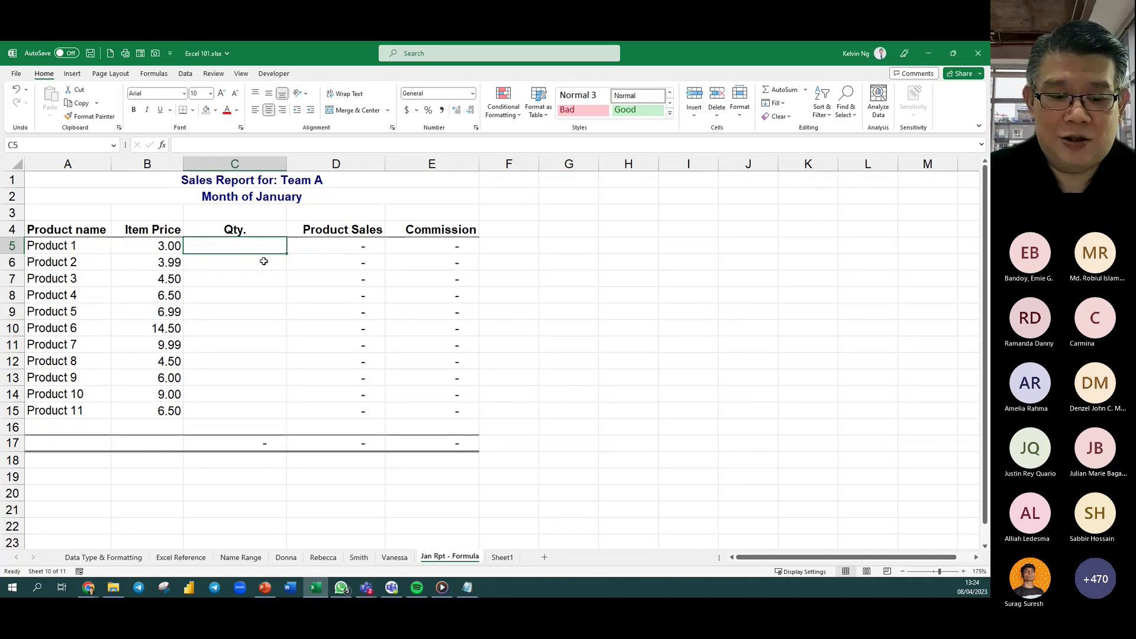
{"action": "type", "text": "="}
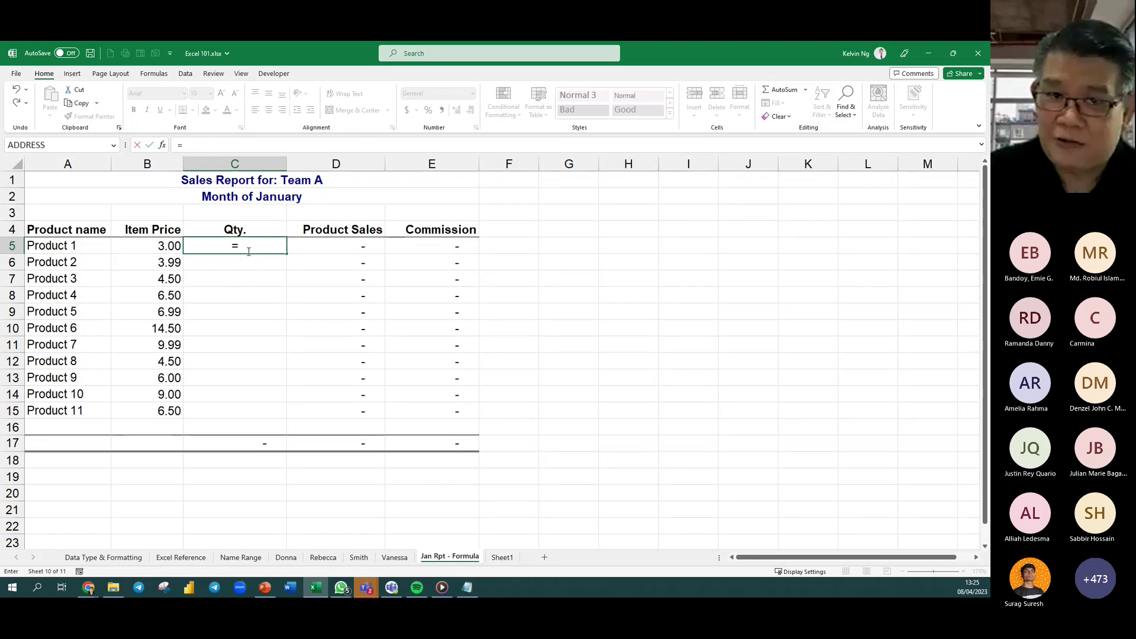
{"action": "left_click", "coordinate": [285, 558]}
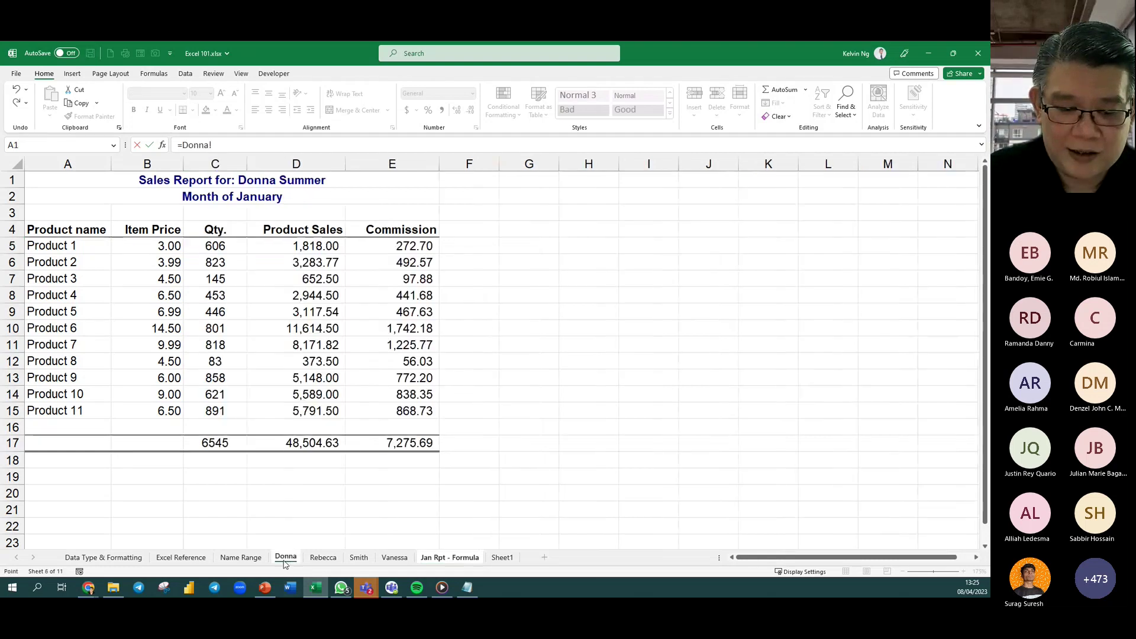
{"action": "left_click", "coordinate": [214, 246]}
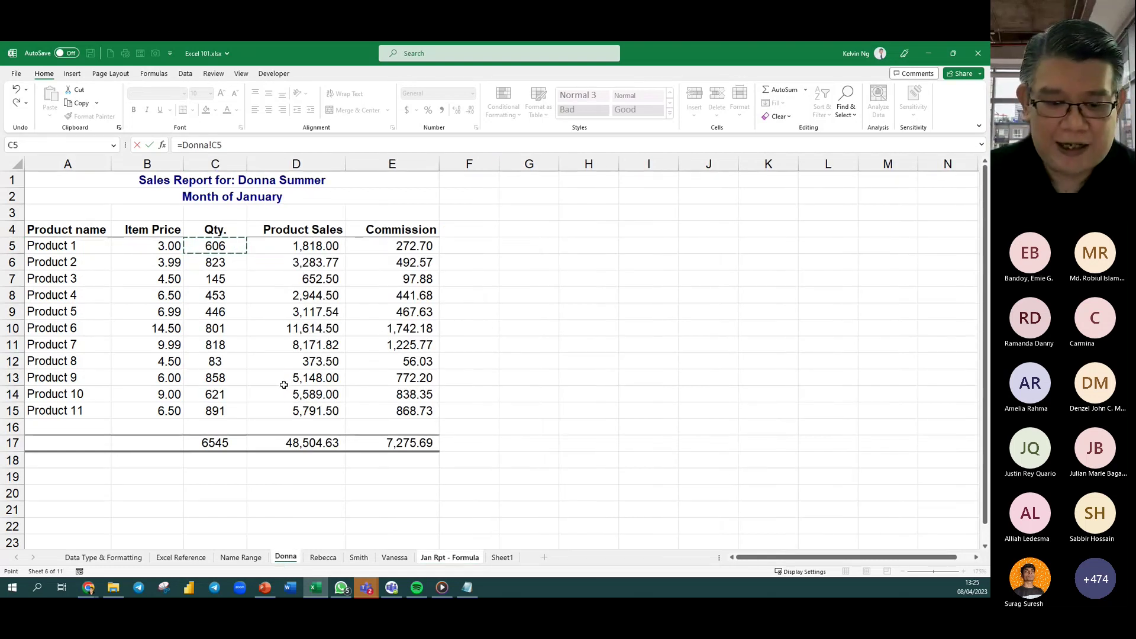
{"action": "type", "text": "+"}
{"action": "left_click", "coordinate": [323, 558]}
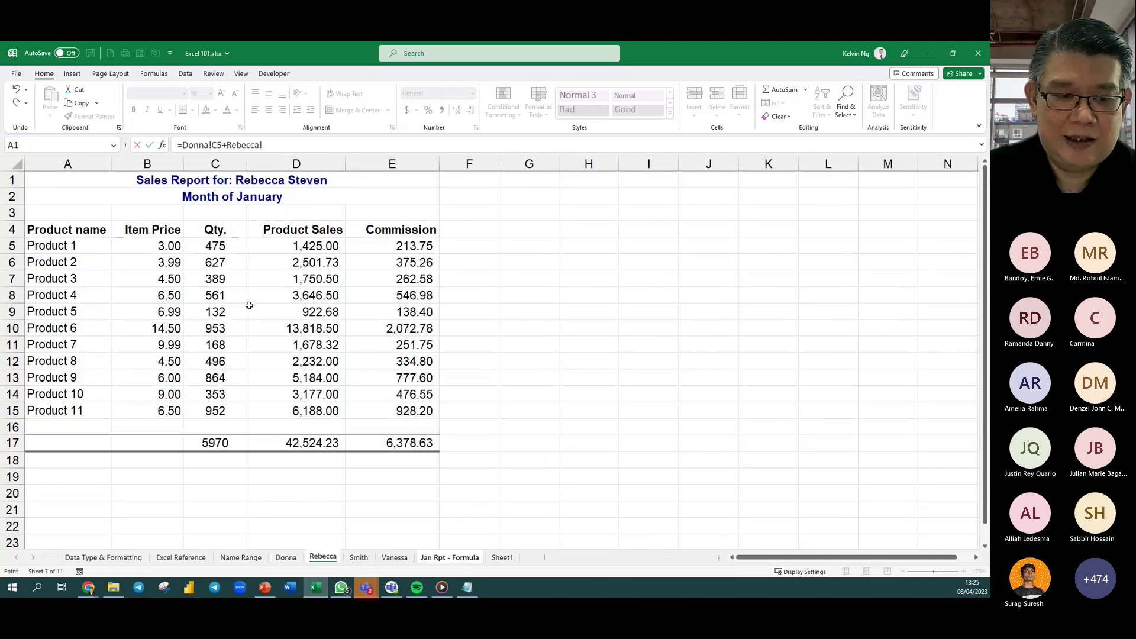
{"action": "left_click", "coordinate": [234, 247]}
{"action": "type", "text": "+"}
{"action": "left_click", "coordinate": [359, 558]}
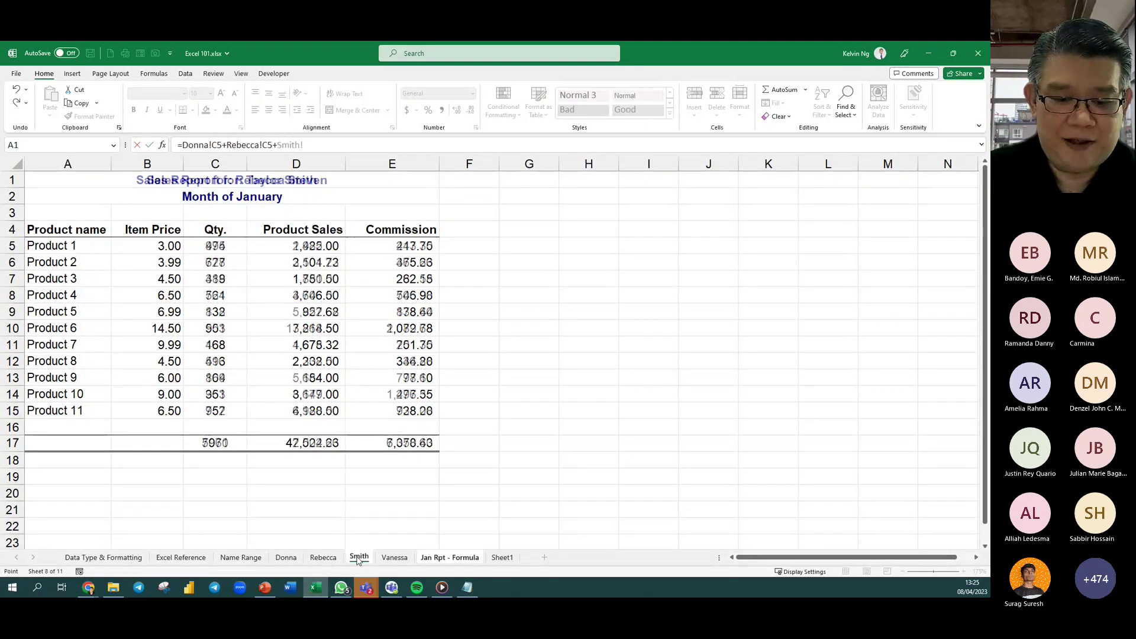
{"action": "left_click", "coordinate": [214, 246]}
{"action": "type", "text": "+"}
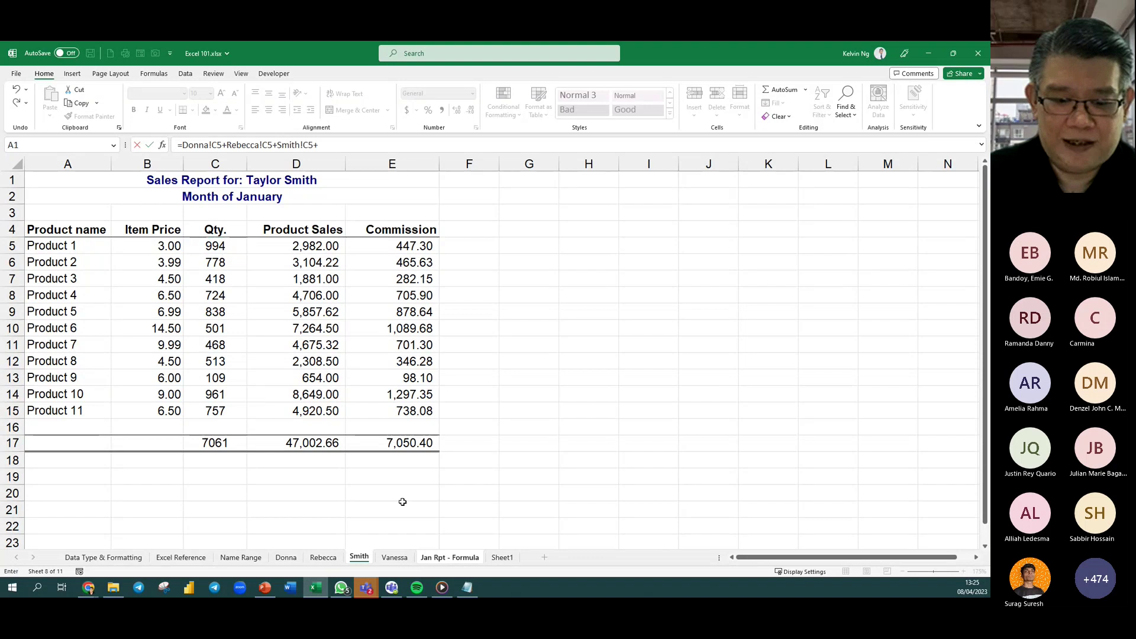
{"action": "left_click", "coordinate": [394, 558]}
{"action": "left_click", "coordinate": [231, 247]}
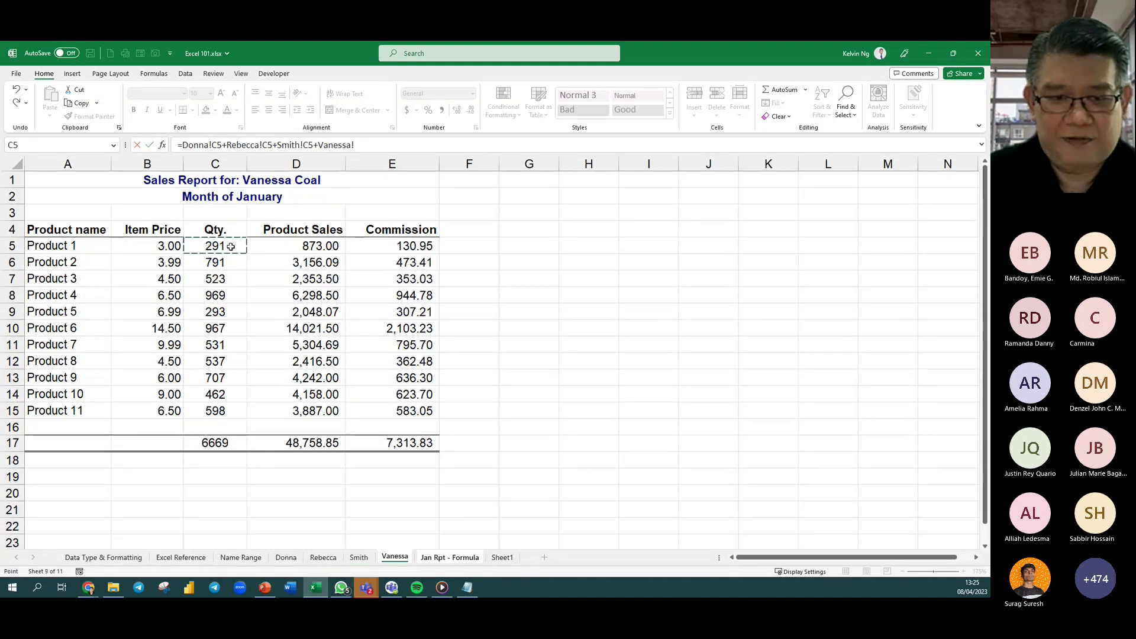
{"action": "key", "text": "Return"}
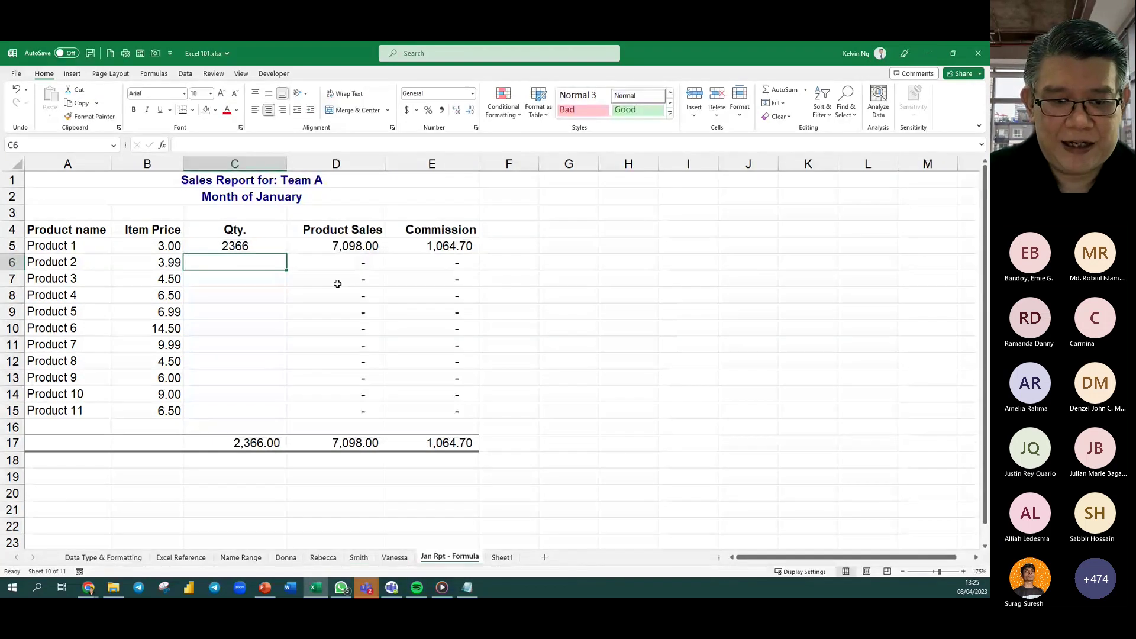
Display the formula of C5 as text in C3 with =FORMULATEXT(C5).
{"action": "double_click", "coordinate": [272, 214]}
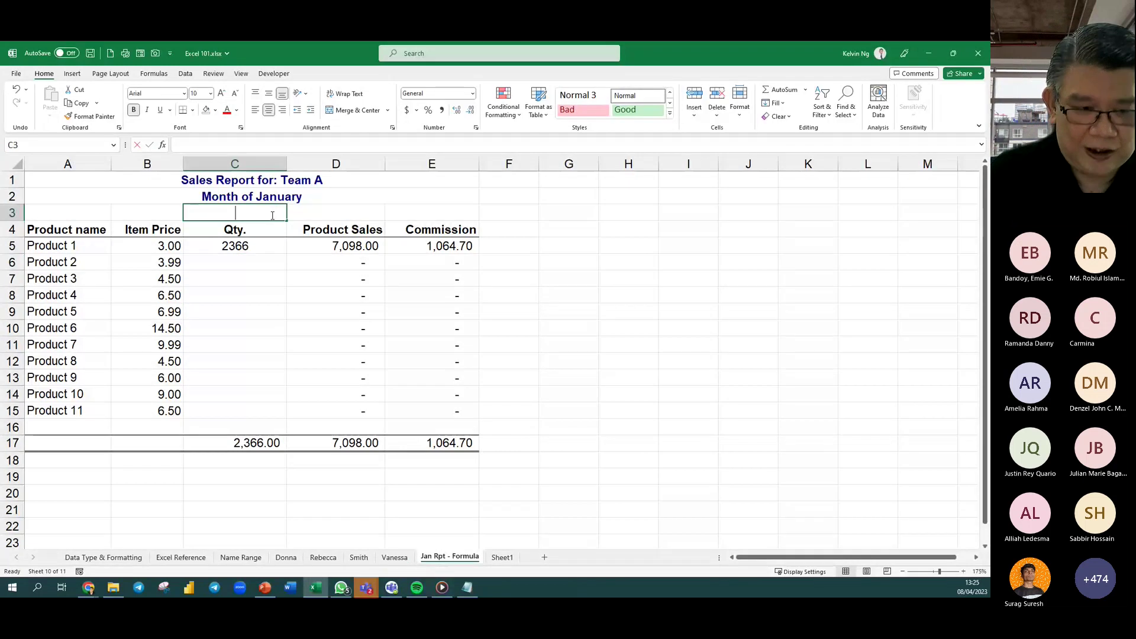
{"action": "type", "text": "=form"}
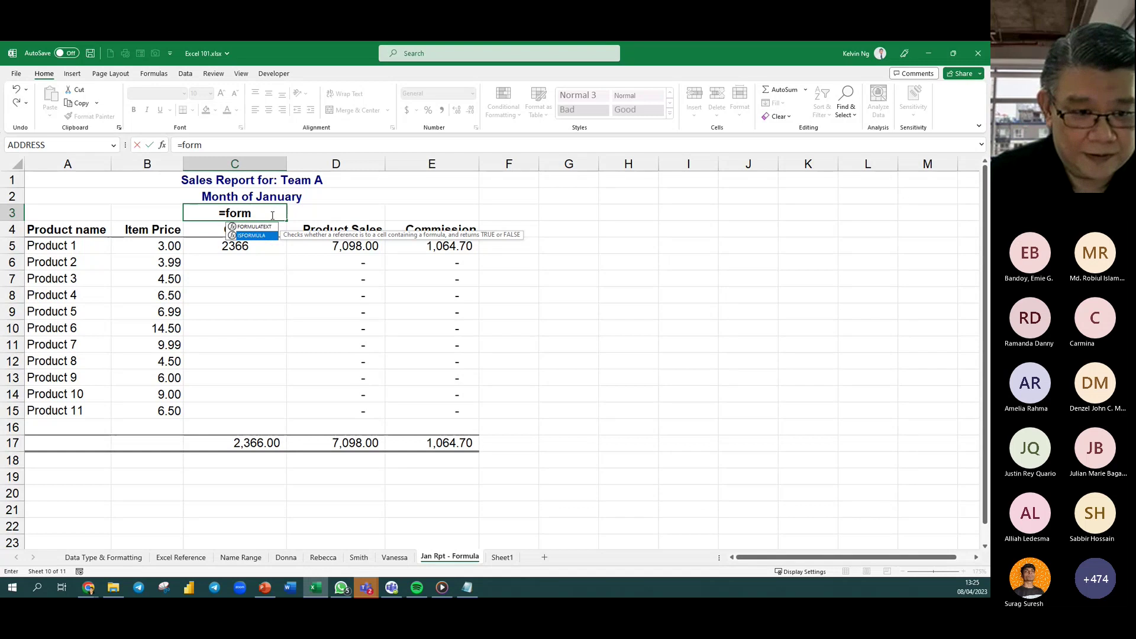
{"action": "left_click", "coordinate": [255, 227]}
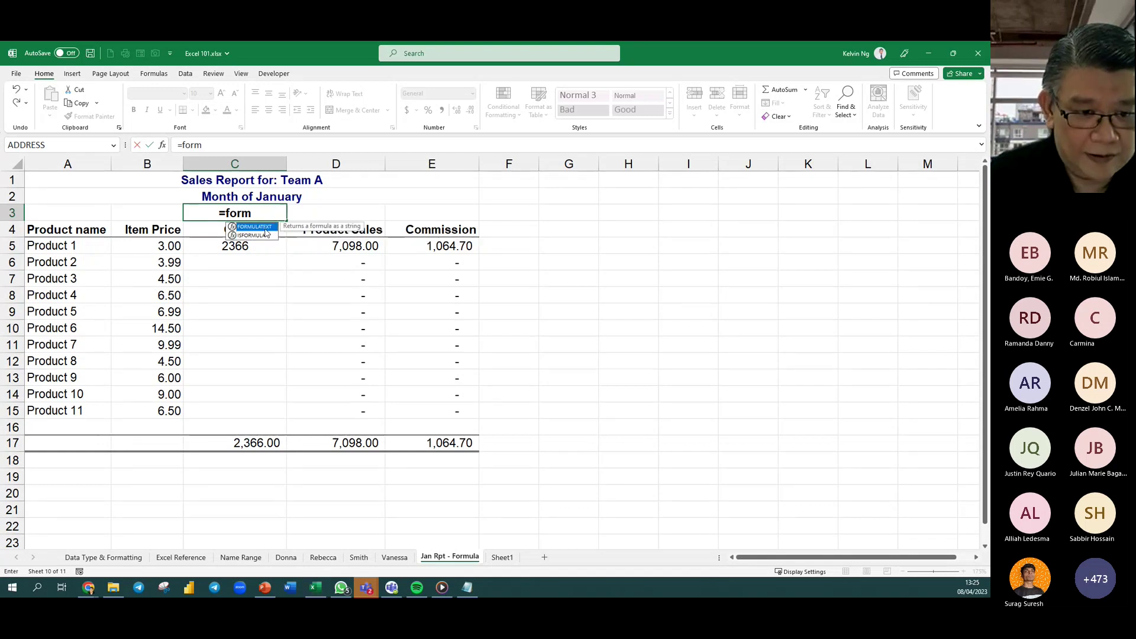
{"action": "key", "text": "Tab"}
{"action": "left_click", "coordinate": [264, 249]}
{"action": "key", "text": "Return"}
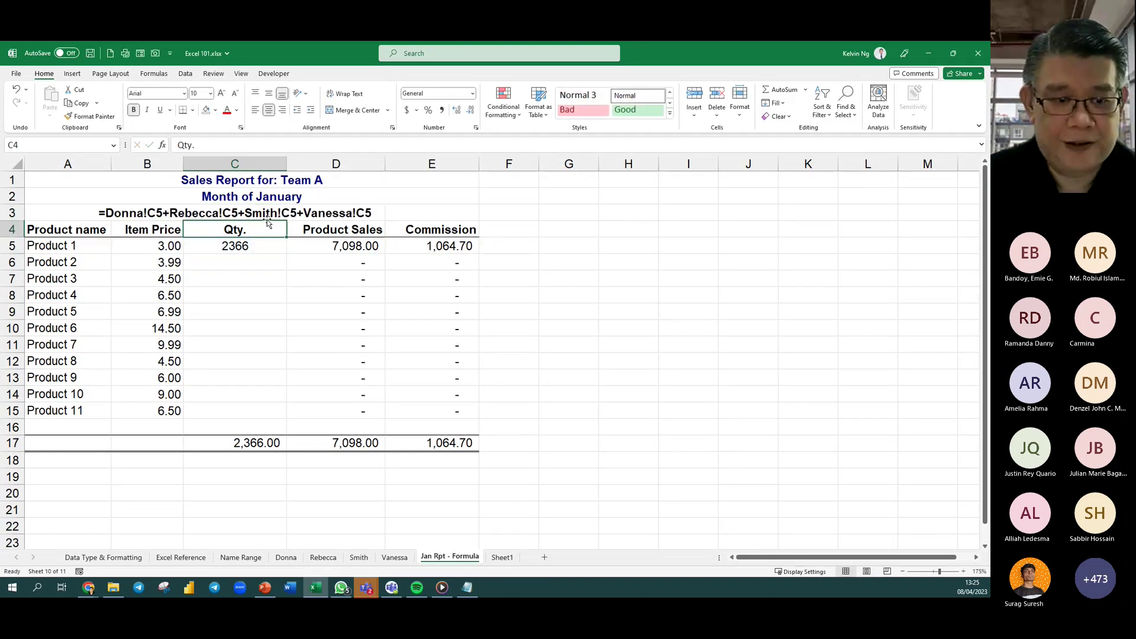
Format the formula text in C3 with red font colour and font size 14.
{"action": "left_click", "coordinate": [261, 214]}
{"action": "left_click", "coordinate": [227, 111]}
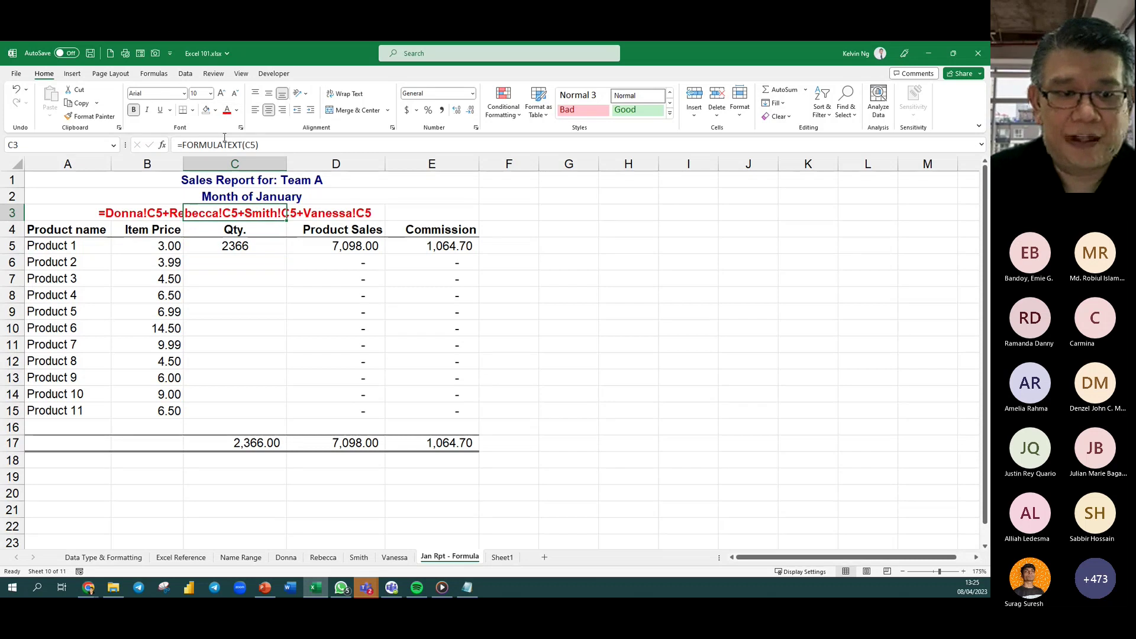
{"action": "left_click", "coordinate": [221, 93]}
{"action": "left_click", "coordinate": [221, 93]}
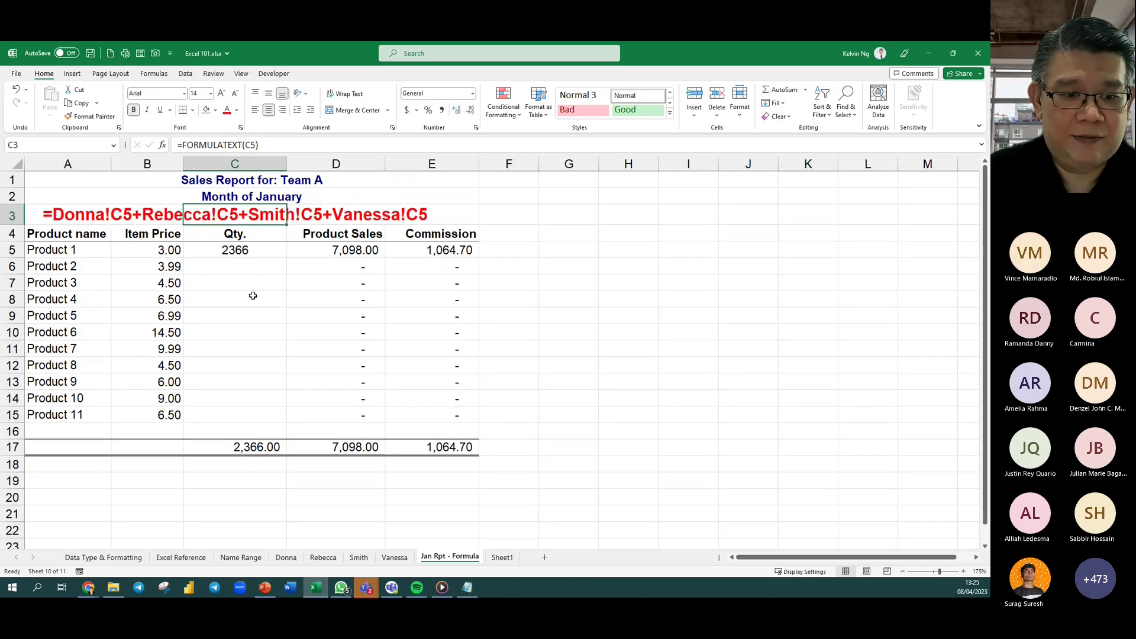
{"action": "left_click", "coordinate": [254, 294]}
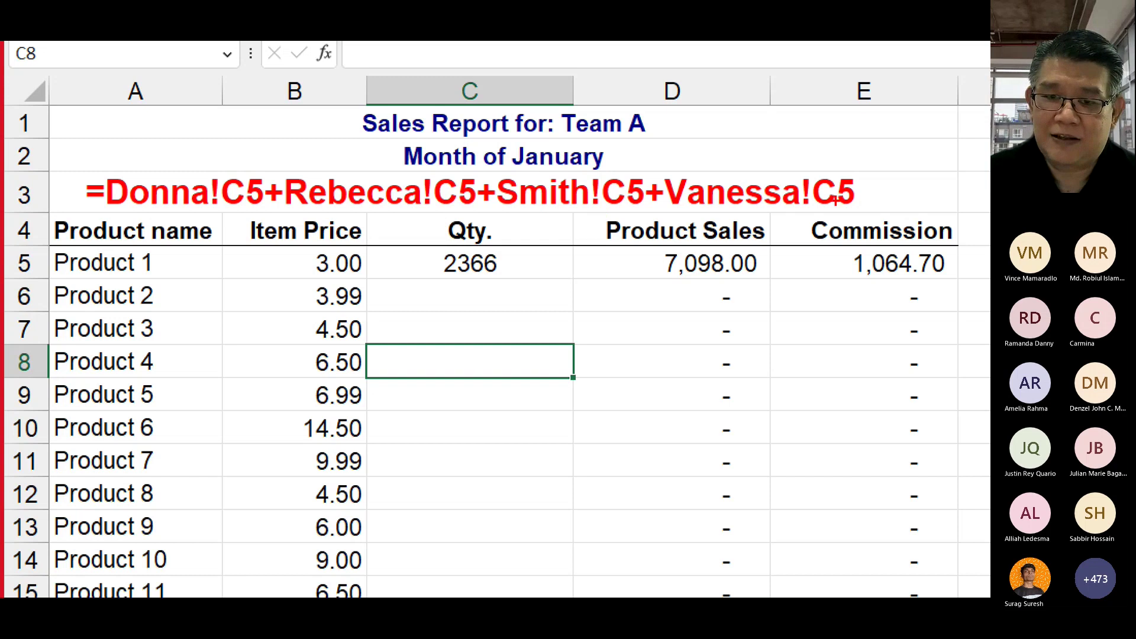
{"action": "mouse_move", "coordinate": [518, 251]}
{"action": "left_mouse_down"}
{"action": "mouse_move", "coordinate": [484, 236]}
{"action": "mouse_move", "coordinate": [436, 275]}
{"action": "mouse_move", "coordinate": [516, 248]}
{"action": "left_mouse_up"}
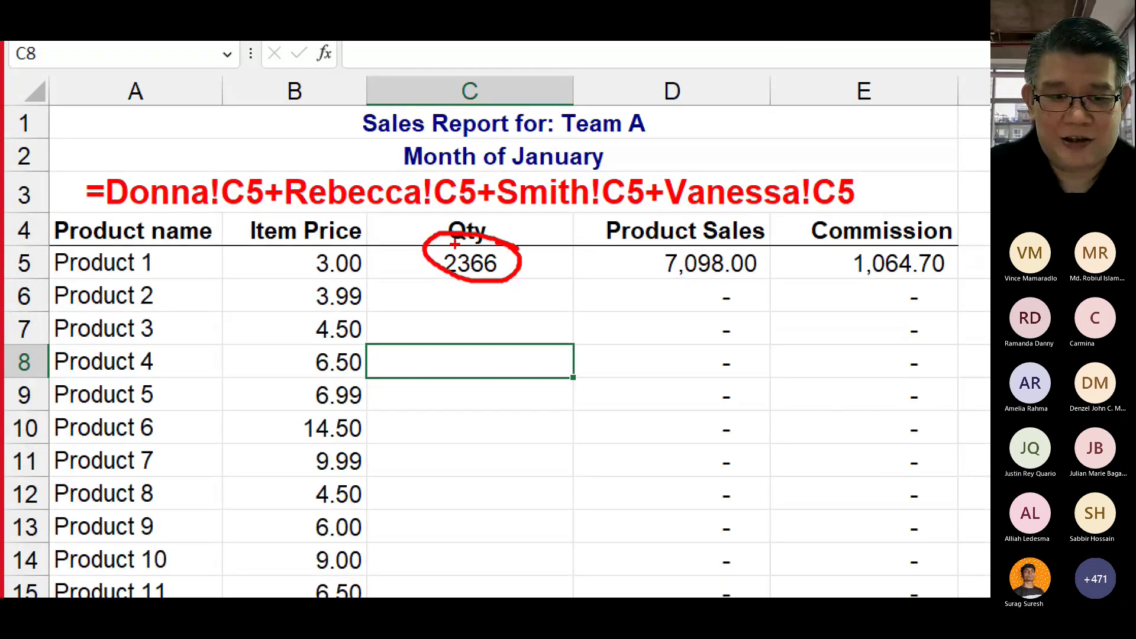
{"action": "left_click_drag", "start_coordinate": [246, 142], "coordinate": [246, 177]}
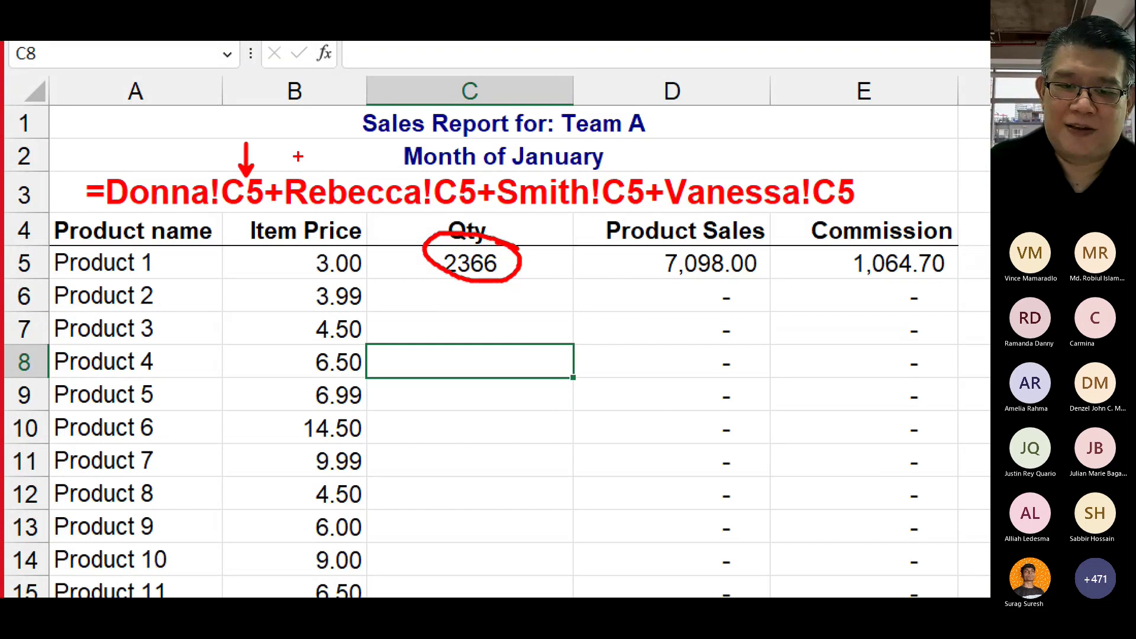
{"action": "left_click_drag", "start_coordinate": [456, 148], "coordinate": [457, 176]}
{"action": "left_click_drag", "start_coordinate": [623, 145], "coordinate": [623, 172]}
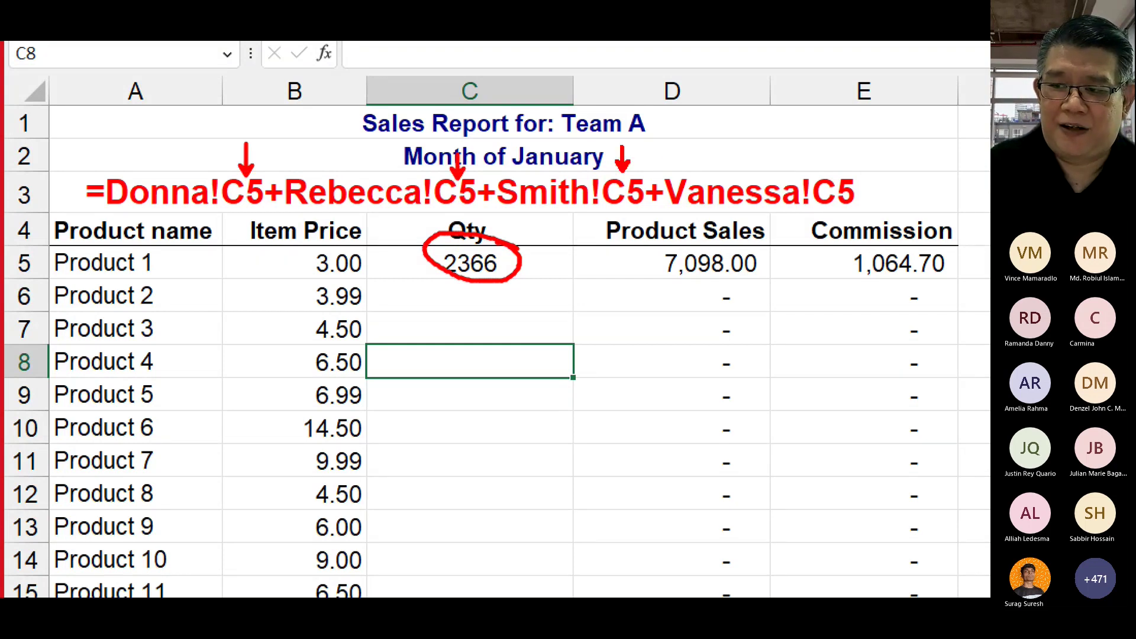
{"action": "left_click_drag", "start_coordinate": [836, 169], "coordinate": [841, 176]}
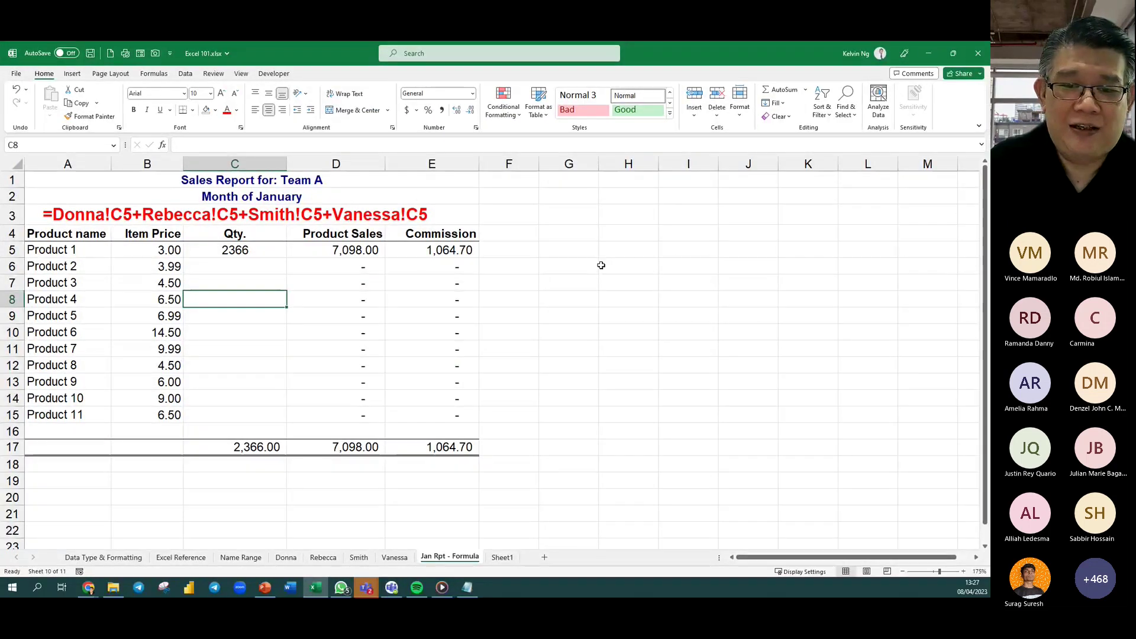
Enter the label "3D Reference" in F3 beside the displayed formula text.
{"action": "left_click", "coordinate": [523, 216]}
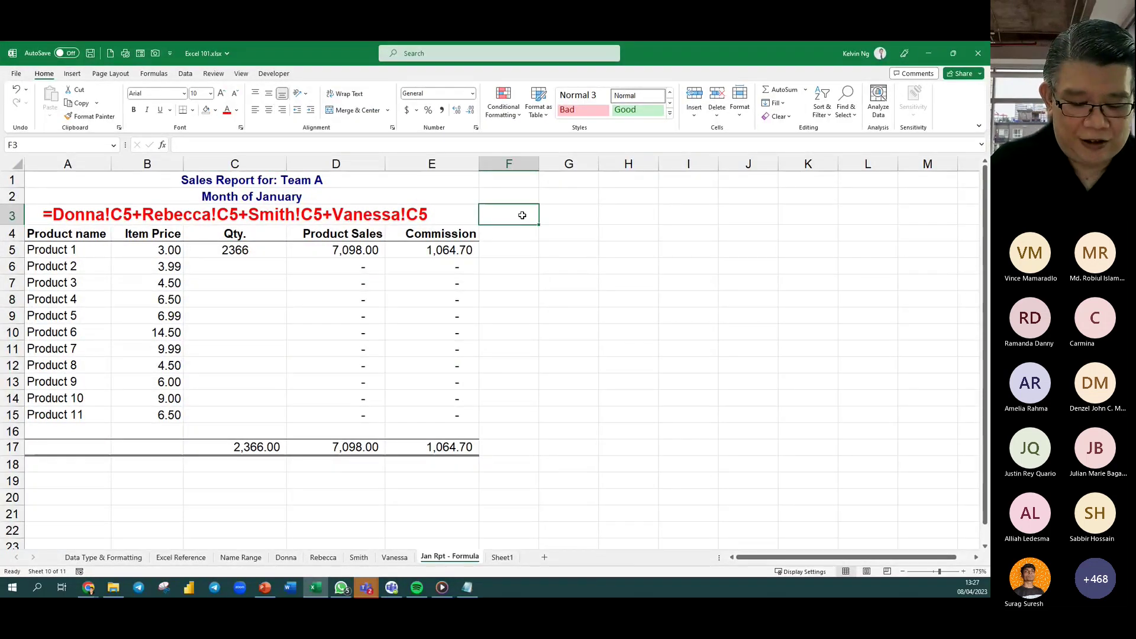
{"action": "type", "text": "3D "}
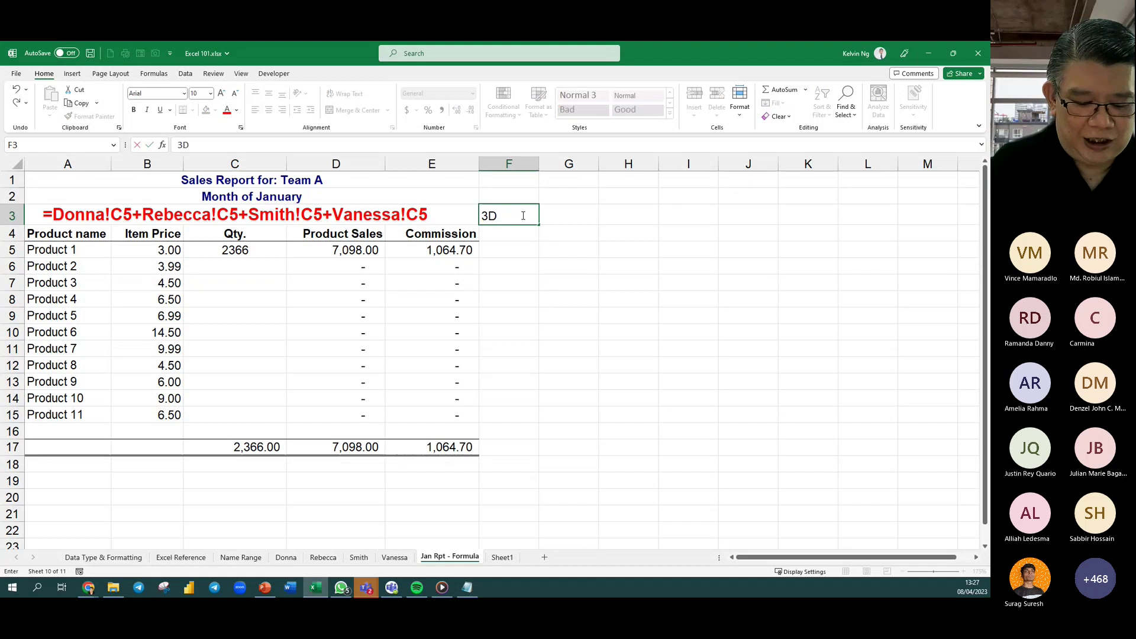
{"action": "type", "text": "Refere"}
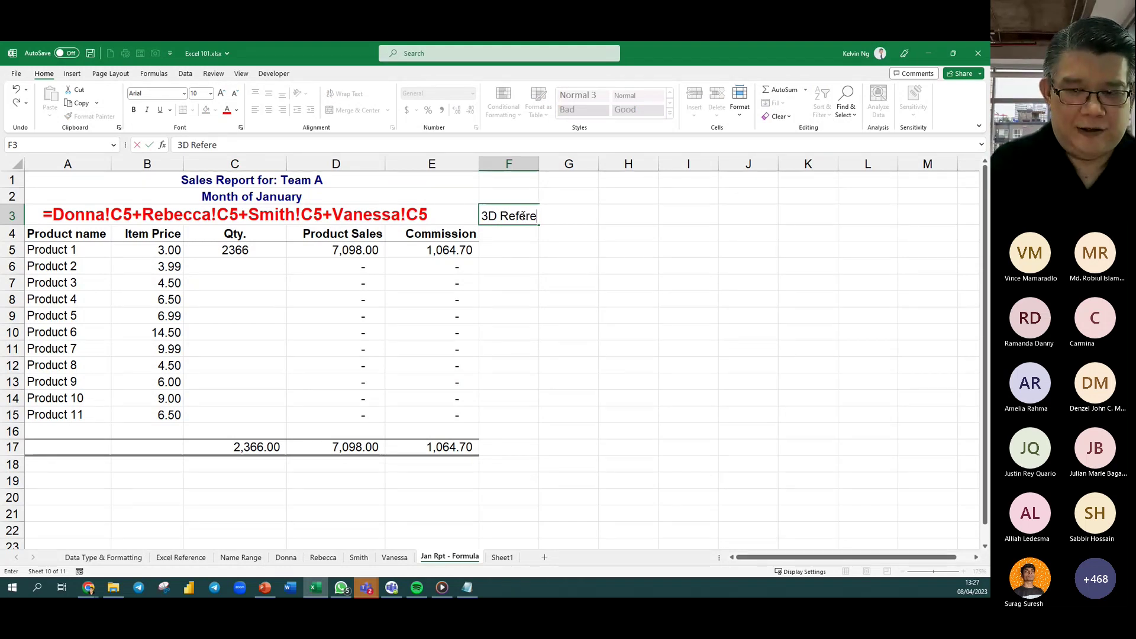
{"action": "type", "text": "nce"}
{"action": "key", "text": "Return"}
Format the "3D Reference" label in F3 with dark blue font colour and font size 20.
{"action": "left_click", "coordinate": [523, 216]}
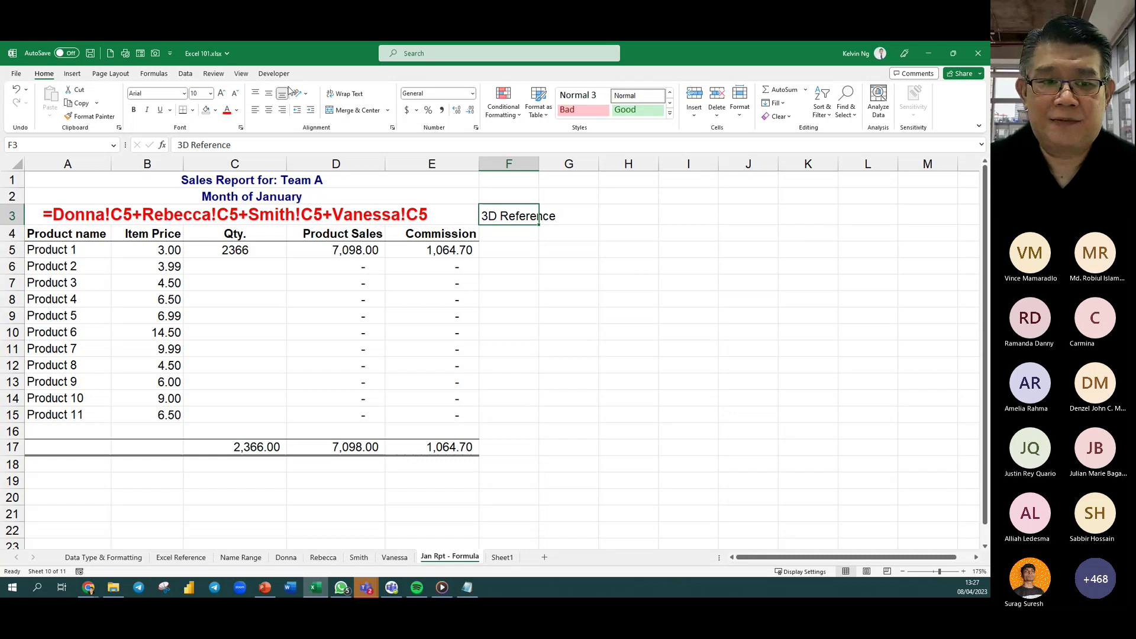
{"action": "left_click", "coordinate": [236, 110]}
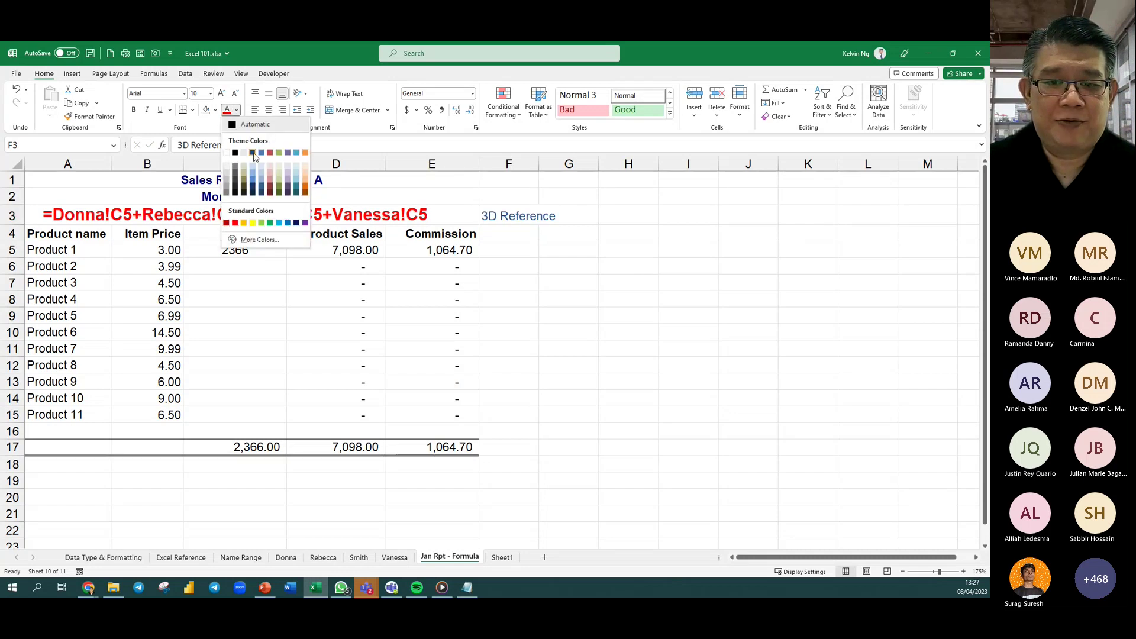
{"action": "left_click", "coordinate": [254, 154]}
{"action": "left_click", "coordinate": [221, 93]}
{"action": "left_click", "coordinate": [222, 93]}
{"action": "left_click", "coordinate": [222, 93]}
{"action": "left_click", "coordinate": [221, 93]}
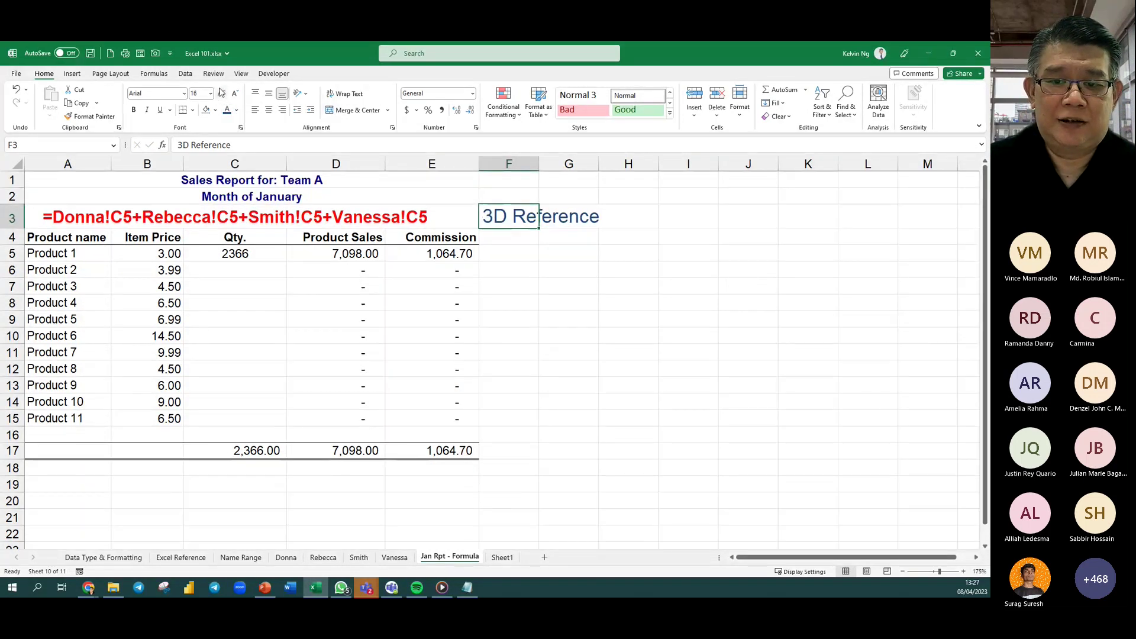
{"action": "left_click", "coordinate": [221, 93]}
{"action": "left_click", "coordinate": [221, 93]}
{"action": "left_click", "coordinate": [629, 386]}
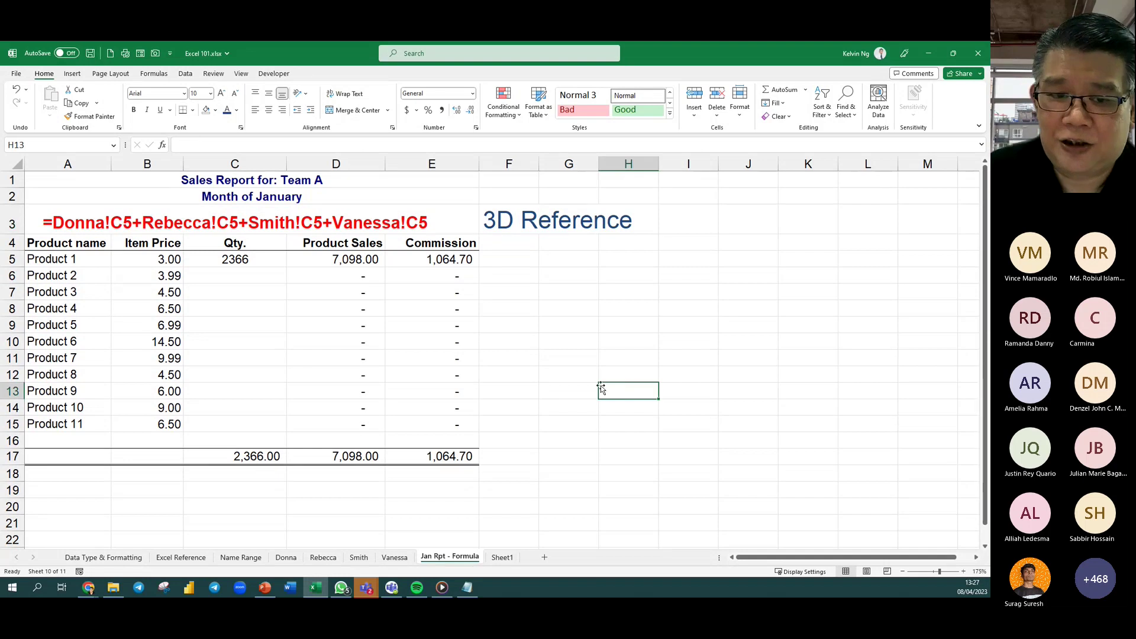
{"action": "left_click", "coordinate": [527, 230]}
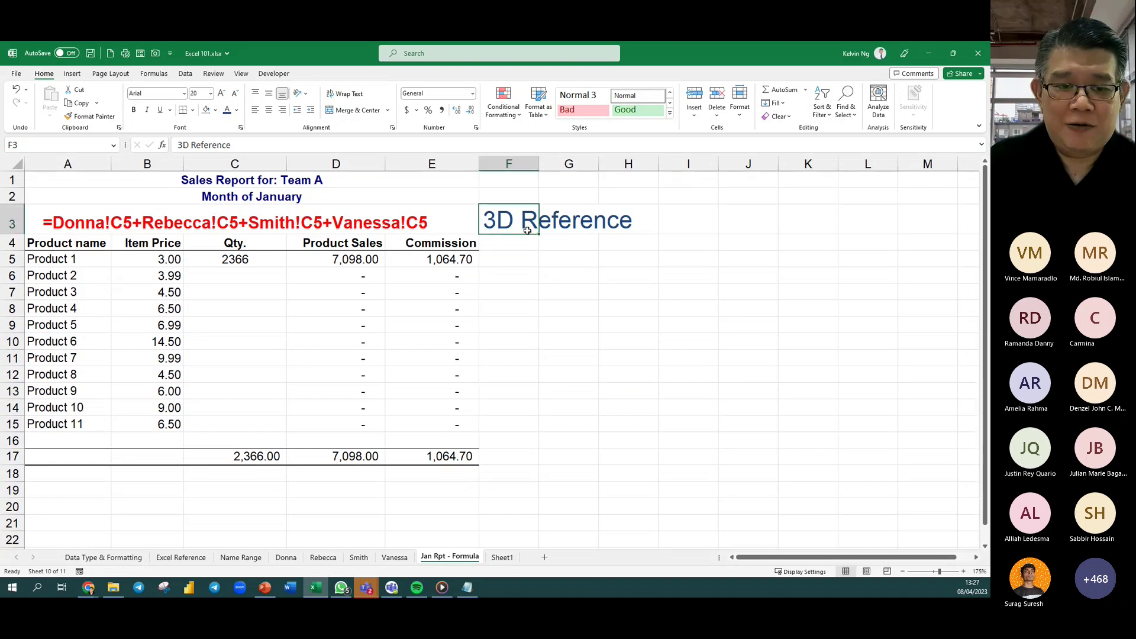
Left-align the Product 1 team quantity in C5.
{"action": "left_click", "coordinate": [236, 259]}
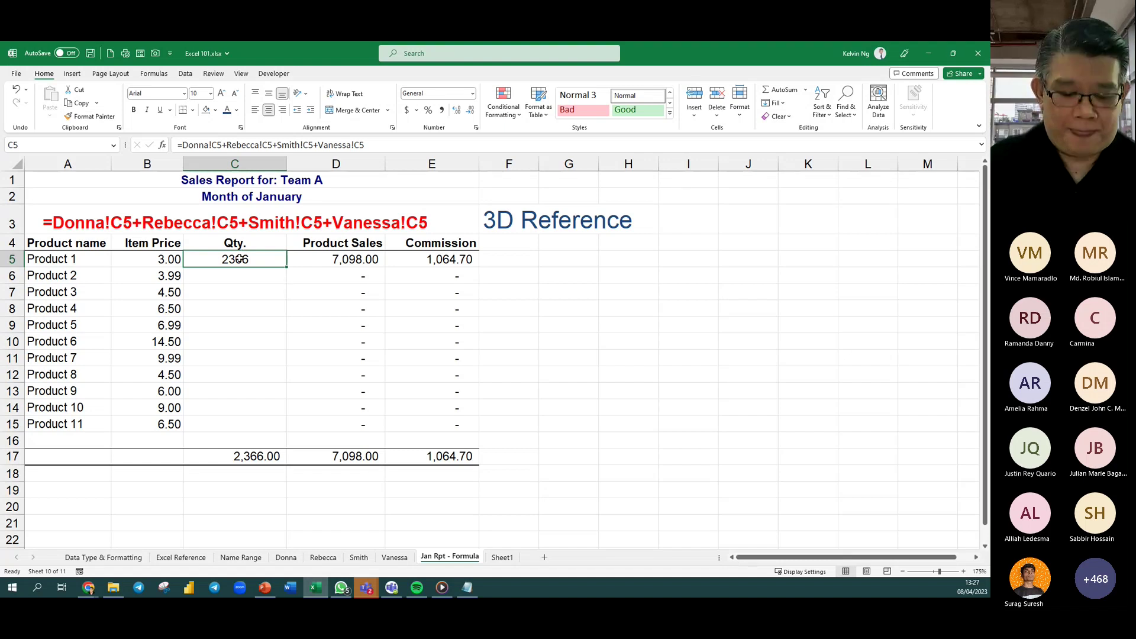
{"action": "type", "text": "=sum("}
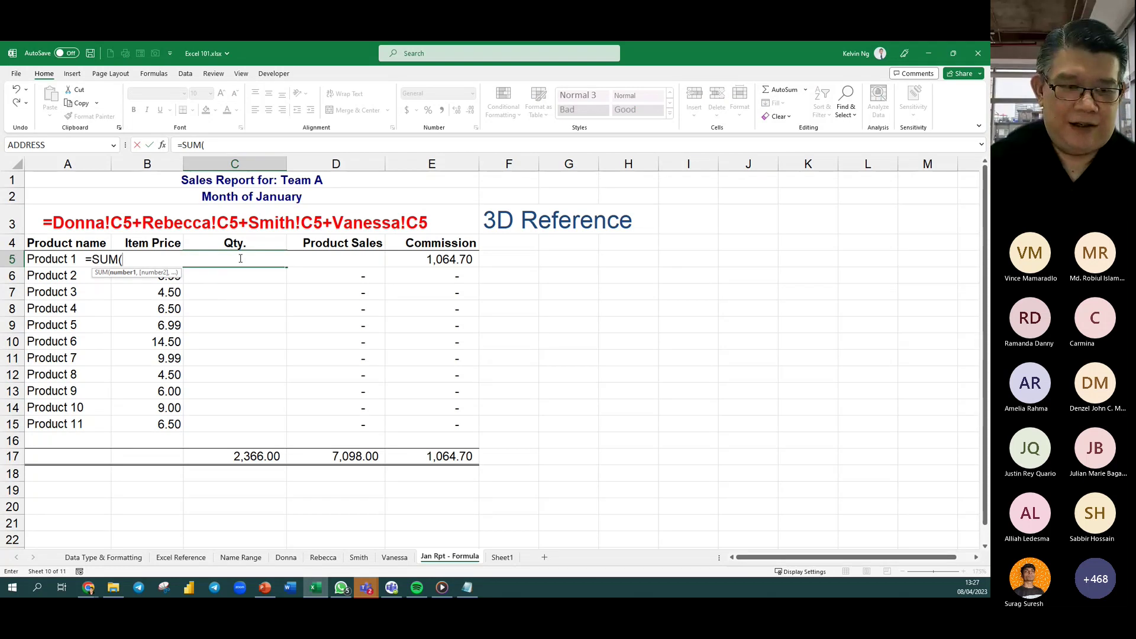
{"action": "key", "text": "Escape"}
{"action": "left_click", "coordinate": [258, 112]}
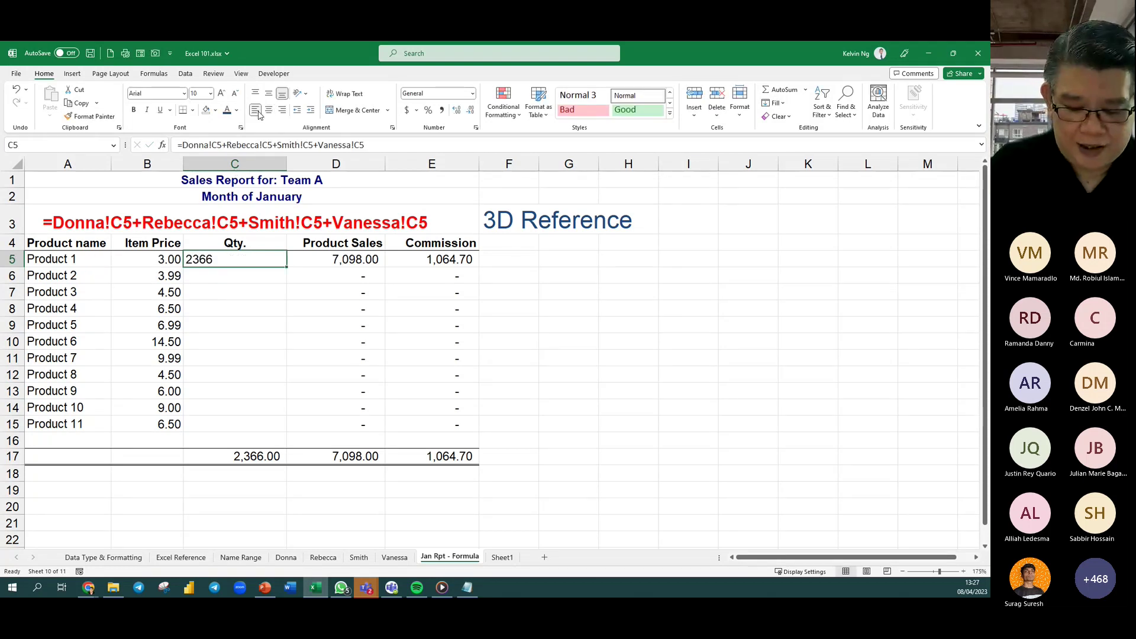
Enter a SUM formula in C5 of the team report that references C5 on the first salesperson's sheet.
{"action": "type", "text": "=d"}
{"action": "key", "text": "BackSpace"}
{"action": "type", "text": "SUM("}
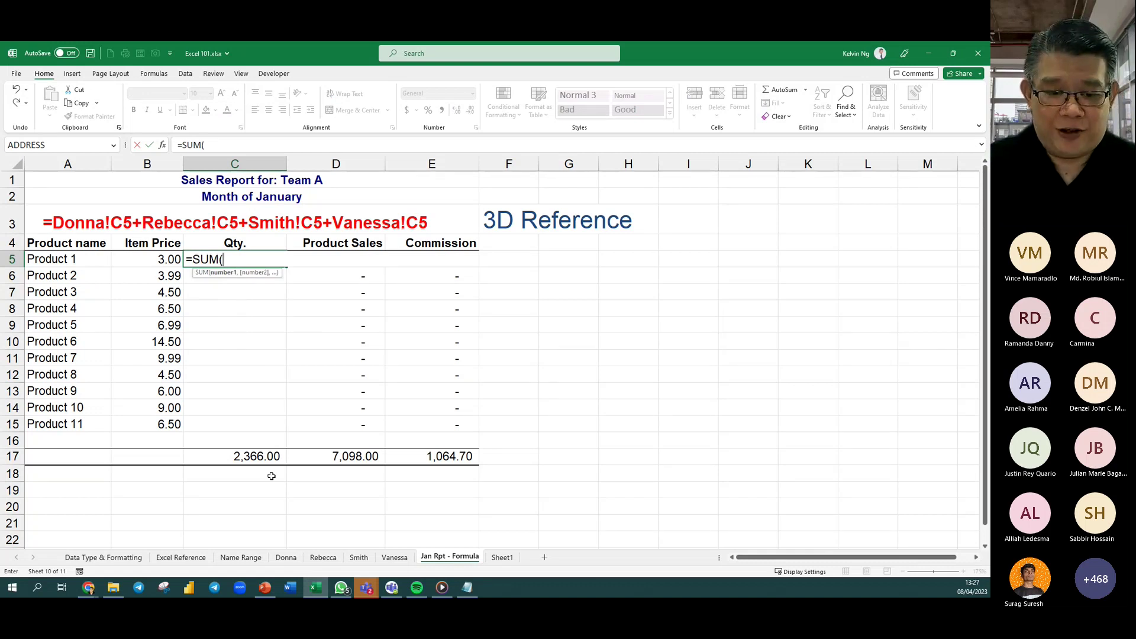
{"action": "left_click", "coordinate": [284, 559]}
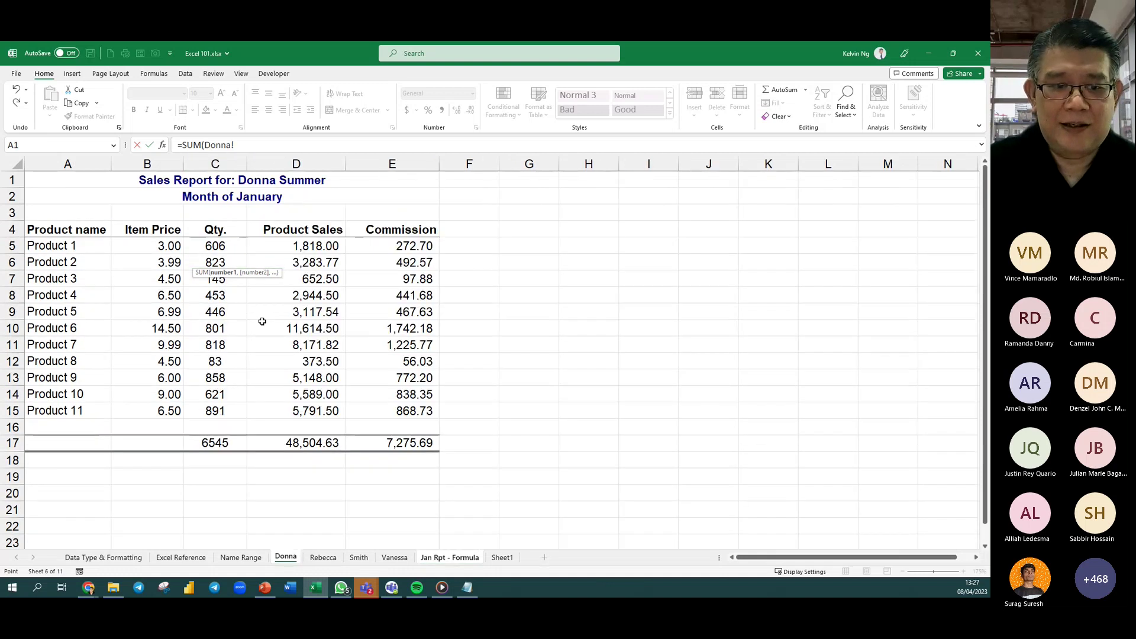
{"action": "left_click", "coordinate": [227, 247]}
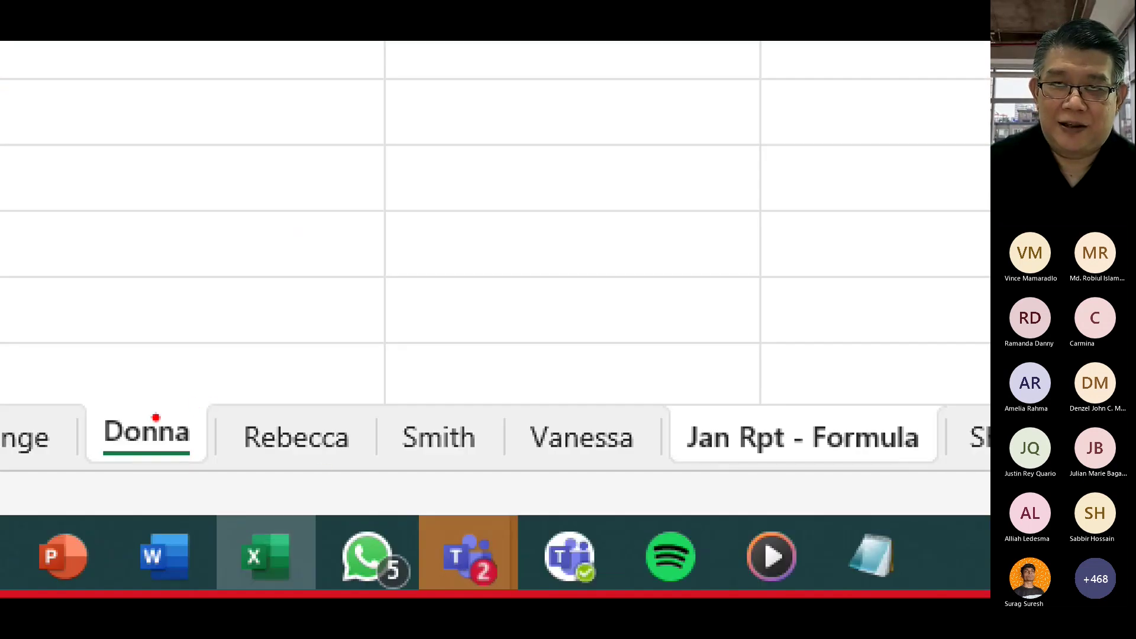
{"action": "mouse_move", "coordinate": [155, 418]}
{"action": "left_mouse_down"}
{"action": "mouse_move", "coordinate": [254, 444]}
{"action": "mouse_move", "coordinate": [578, 435]}
{"action": "left_mouse_up"}
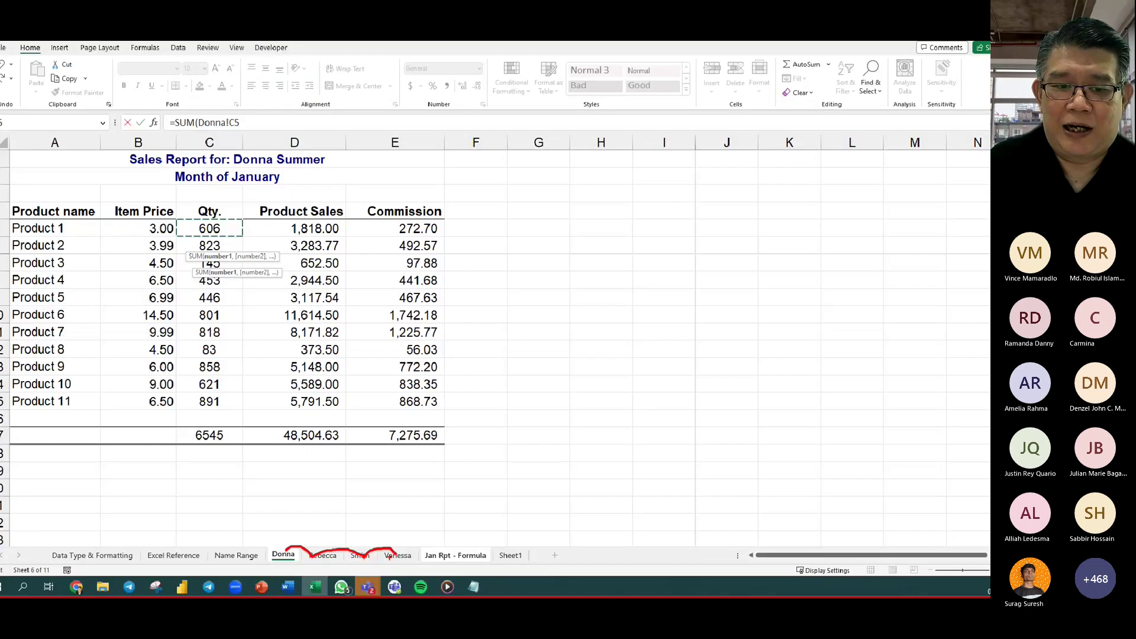
{"action": "left_click", "coordinate": [257, 147]}
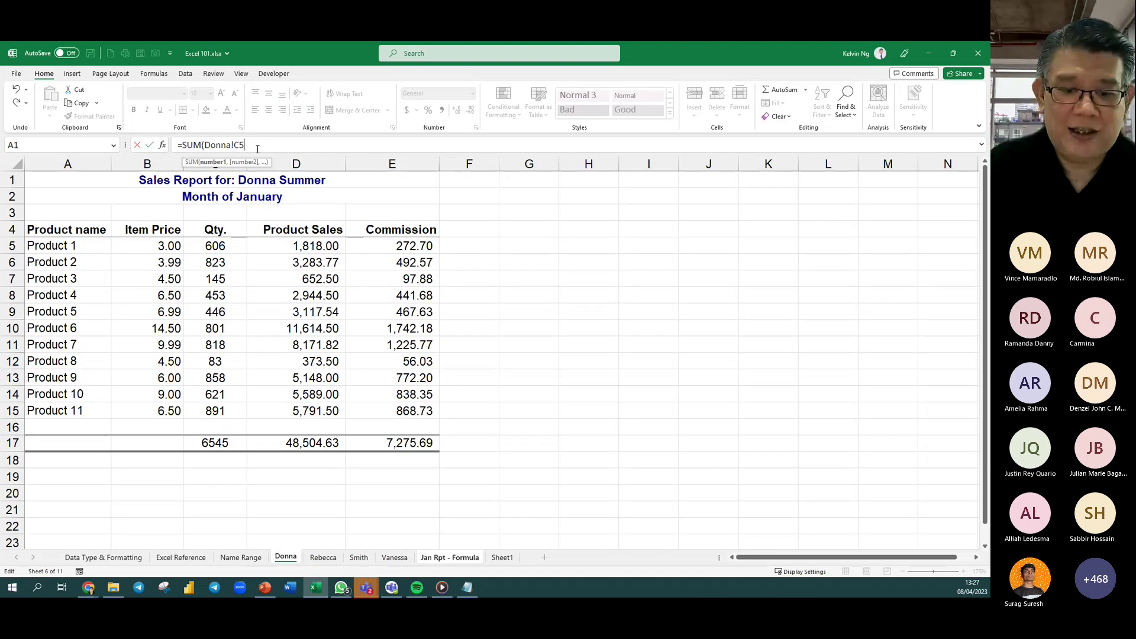
{"action": "key", "text": "Return"}
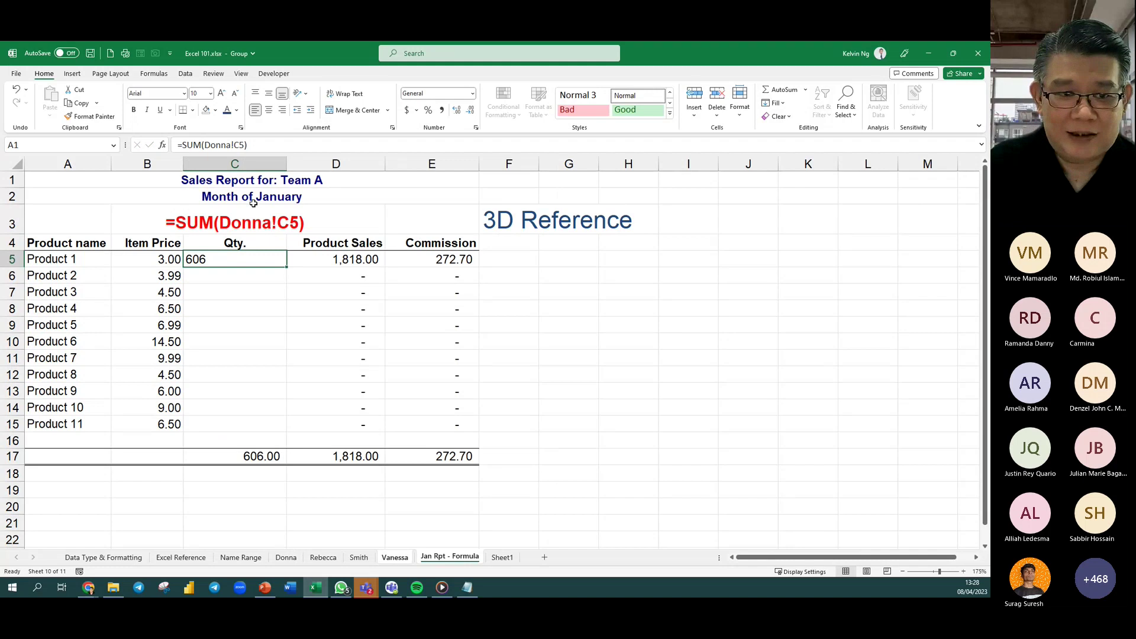
Replace the SUM argument in C5 with a 3D reference to C5 across all four salespeople's sheets.
{"action": "left_click", "coordinate": [241, 145]}
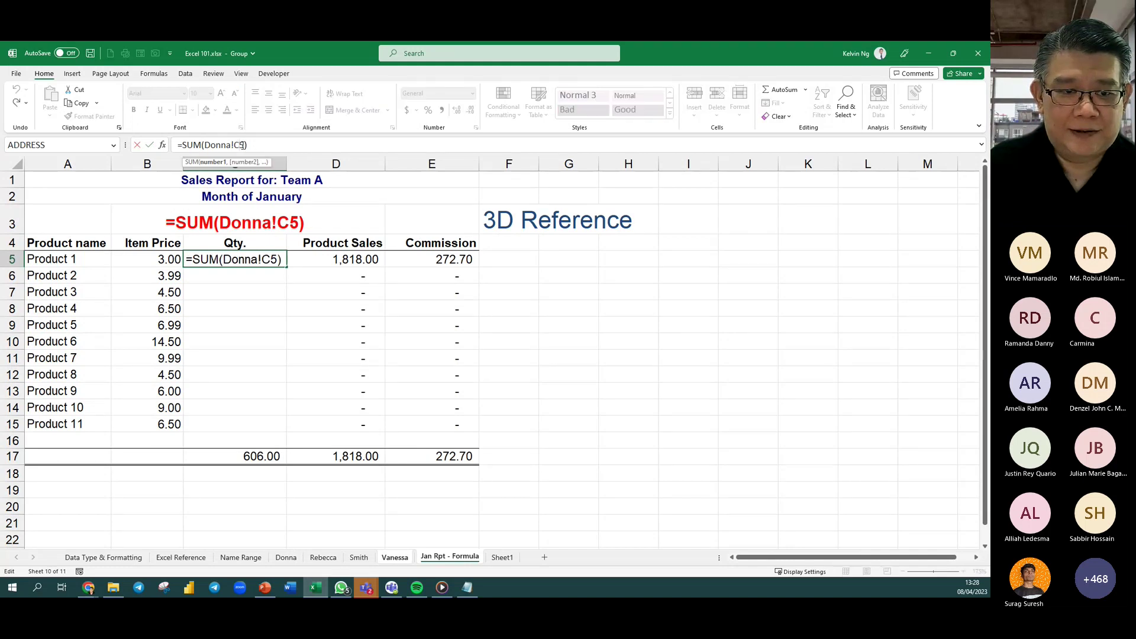
{"action": "key", "text": "BackSpace"}
{"action": "key", "text": "BackSpace"}
{"action": "key", "text": "BackSpace"}
{"action": "key", "text": "BackSpace"}
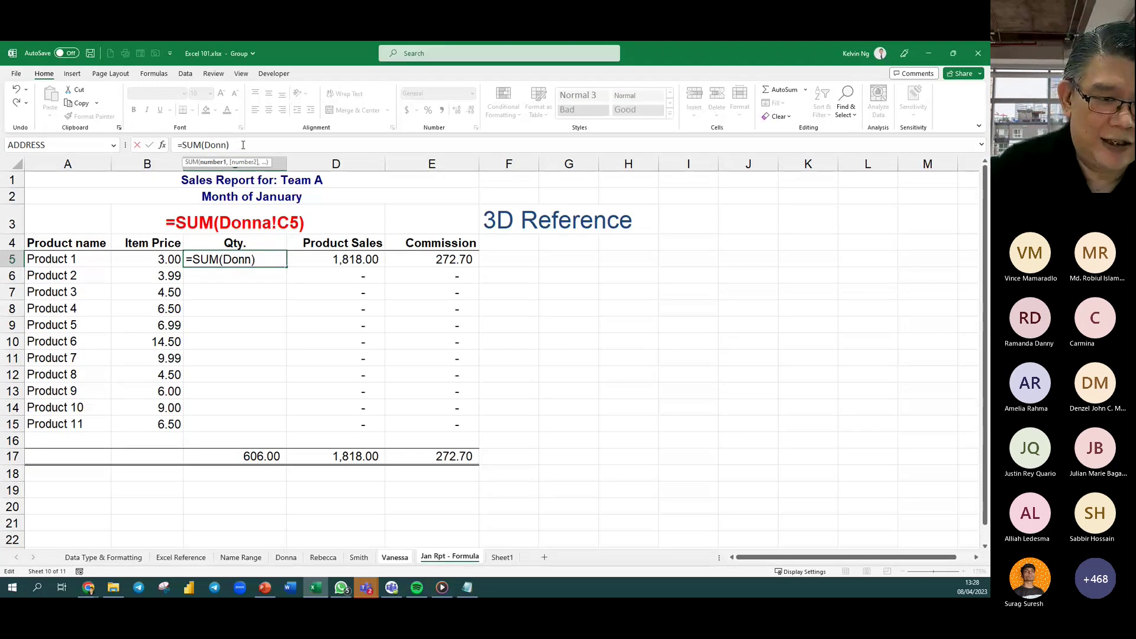
{"action": "key", "text": "BackSpace"}
{"action": "key", "text": "BackSpace"}
{"action": "key", "text": "BackSpace"}
{"action": "key", "text": "BackSpace"}
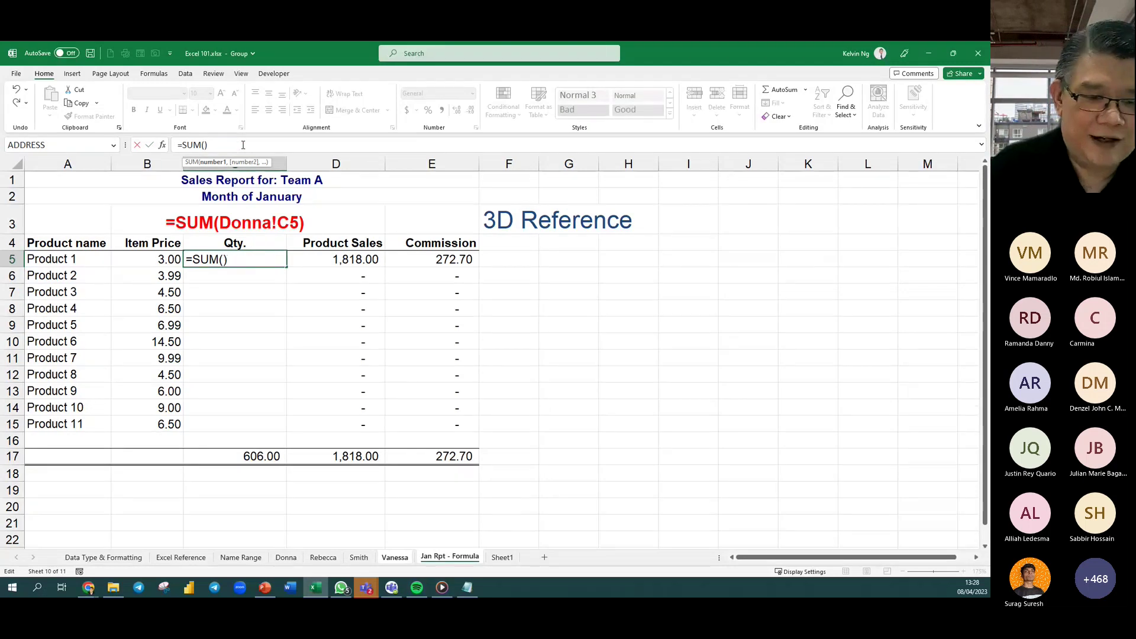
{"action": "left_click", "coordinate": [286, 558]}
{"action": "left_click", "coordinate": [228, 245]}
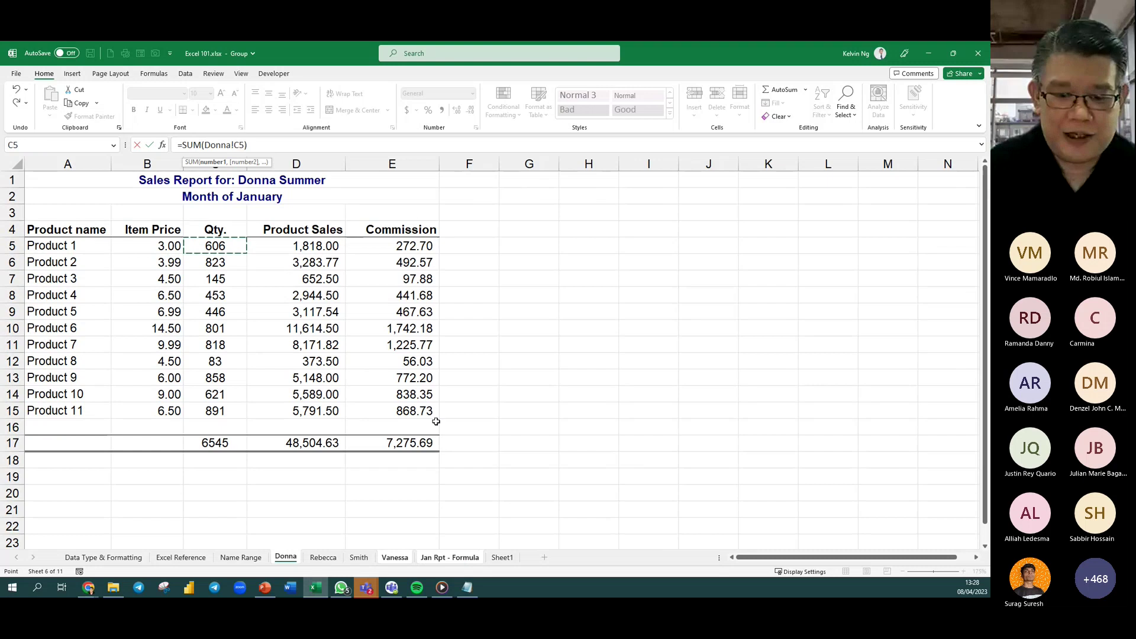
{"action": "left_click", "coordinate": [396, 560], "text": "shift"}
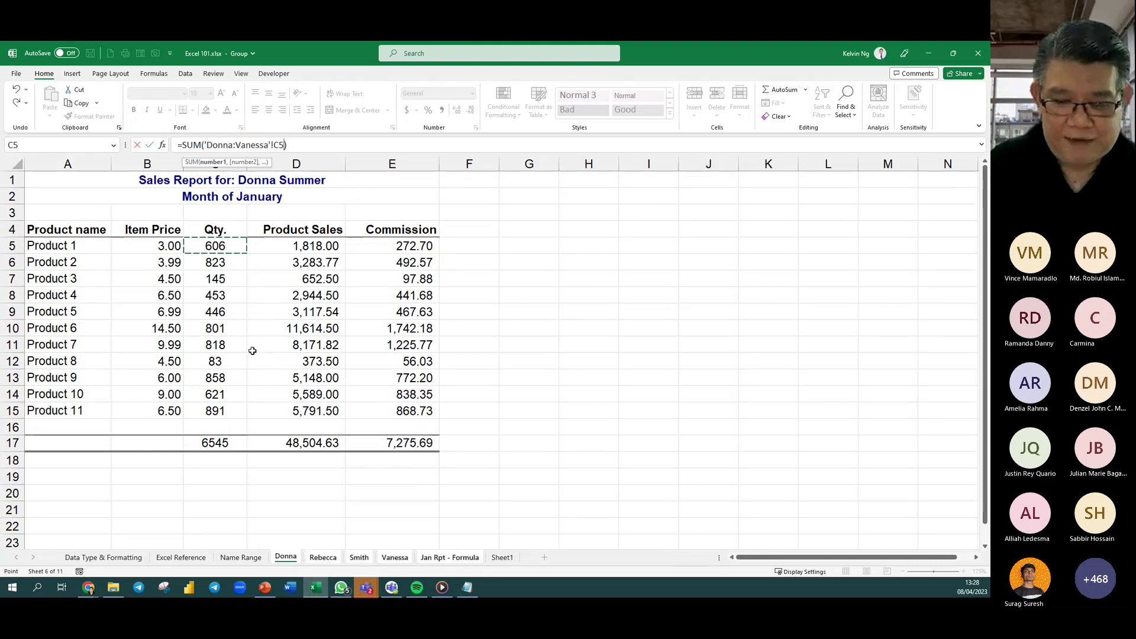
{"action": "key", "text": "Return"}
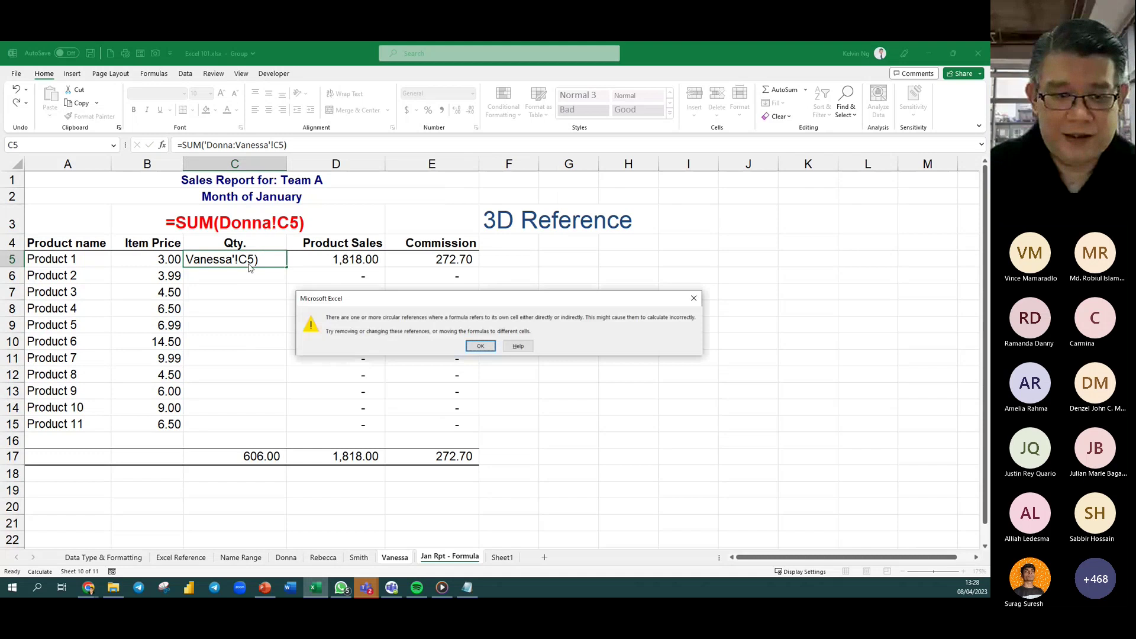
{"action": "left_click", "coordinate": [481, 346]}
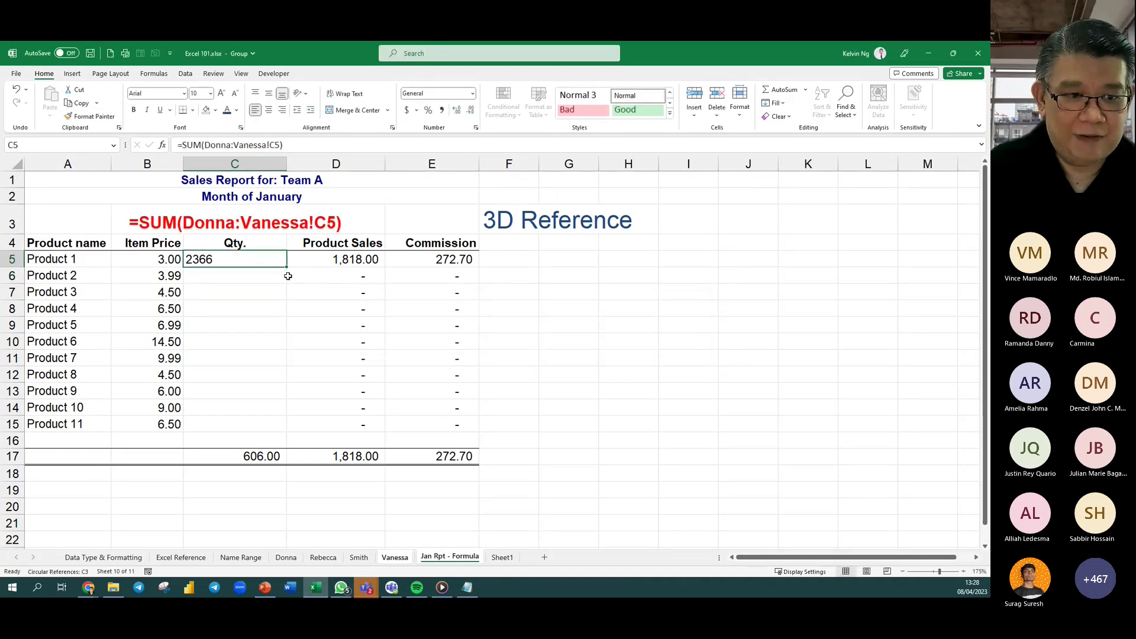
Centre the Product 1 team quantity and fill its formula down to Product 11 in C15.
{"action": "left_click", "coordinate": [268, 110]}
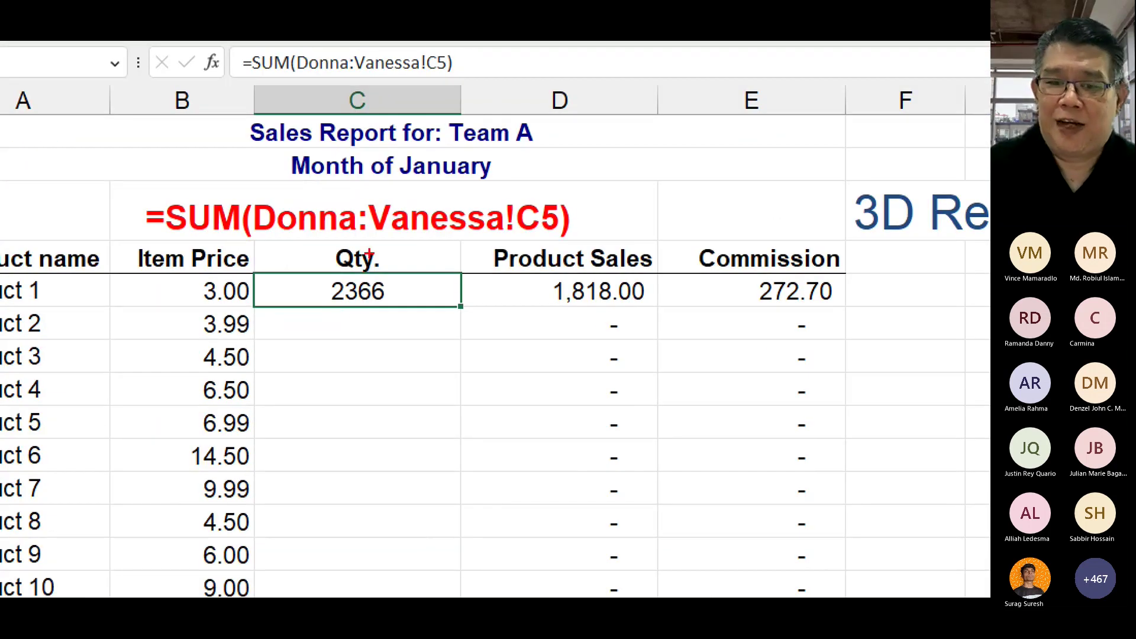
{"action": "mouse_move", "coordinate": [553, 191]}
{"action": "left_mouse_down"}
{"action": "mouse_move", "coordinate": [527, 226]}
{"action": "mouse_move", "coordinate": [551, 188]}
{"action": "left_mouse_up"}
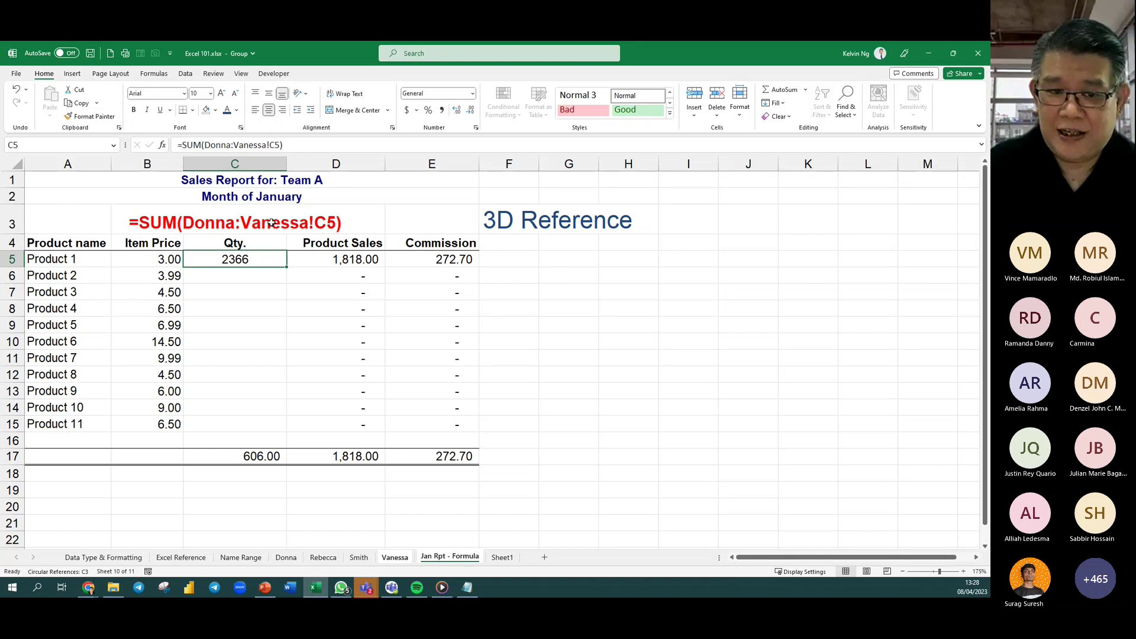
{"action": "left_click_drag", "start_coordinate": [287, 268], "coordinate": [290, 431]}
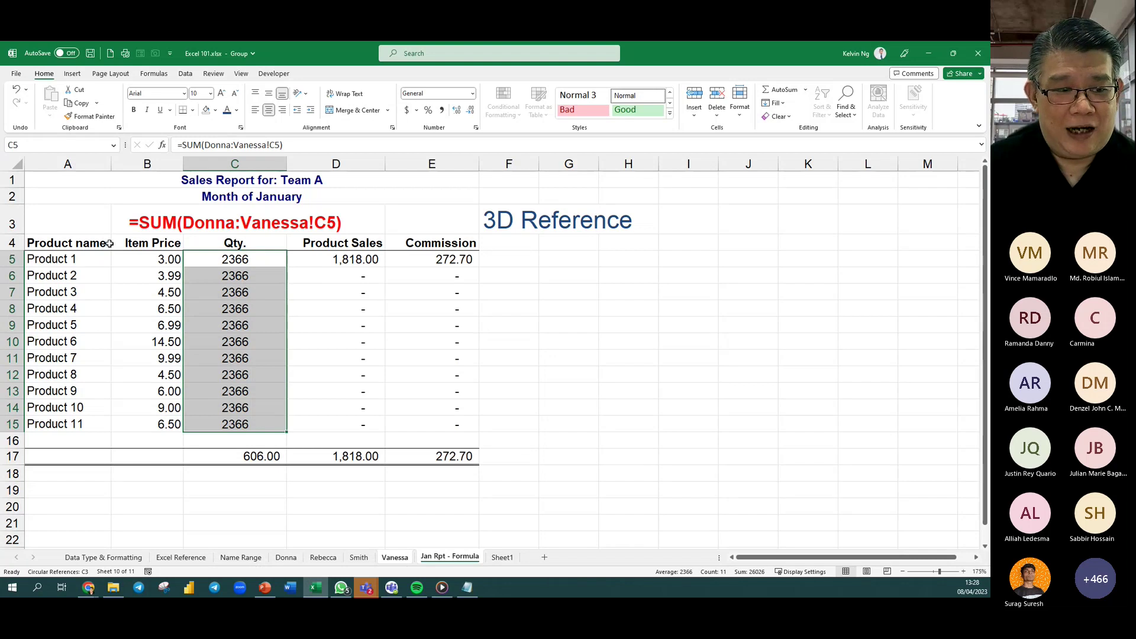
Try to refill the C5 formula down to C13, undo the fill, and check the quantities on the last salesperson's sheet.
{"action": "left_click", "coordinate": [95, 229]}
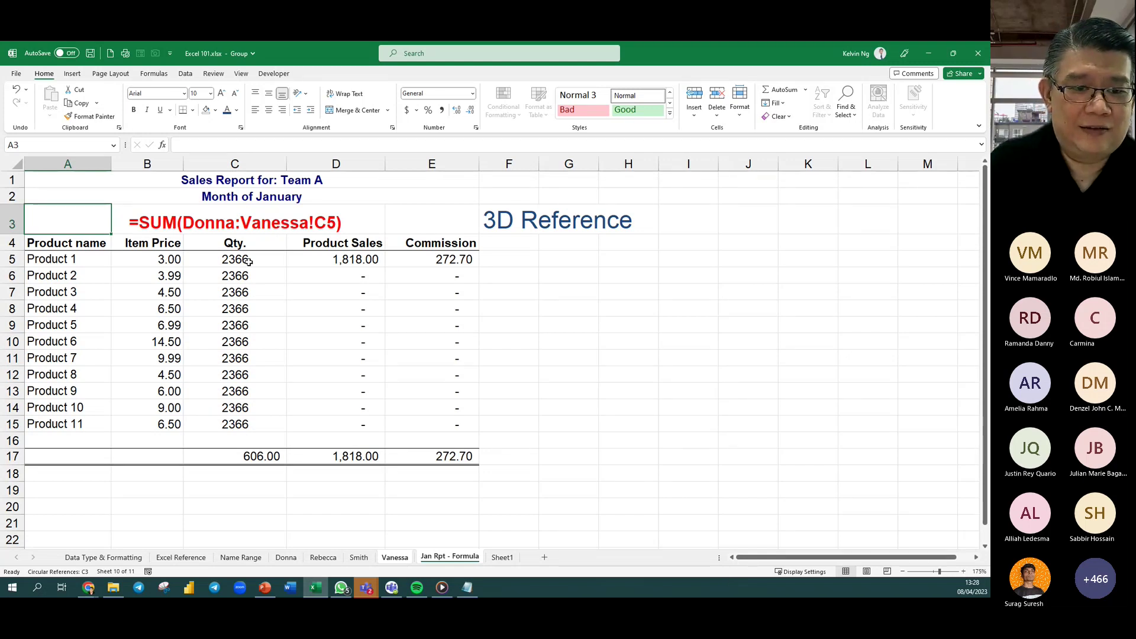
{"action": "left_click", "coordinate": [248, 262]}
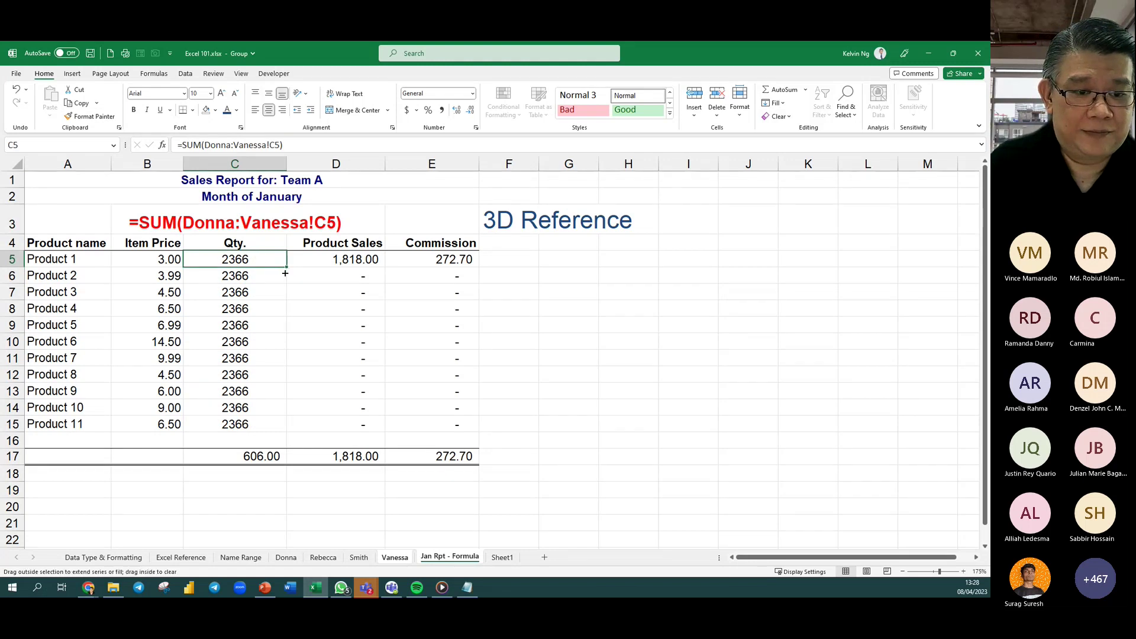
{"action": "left_click_drag", "start_coordinate": [285, 272], "coordinate": [286, 393]}
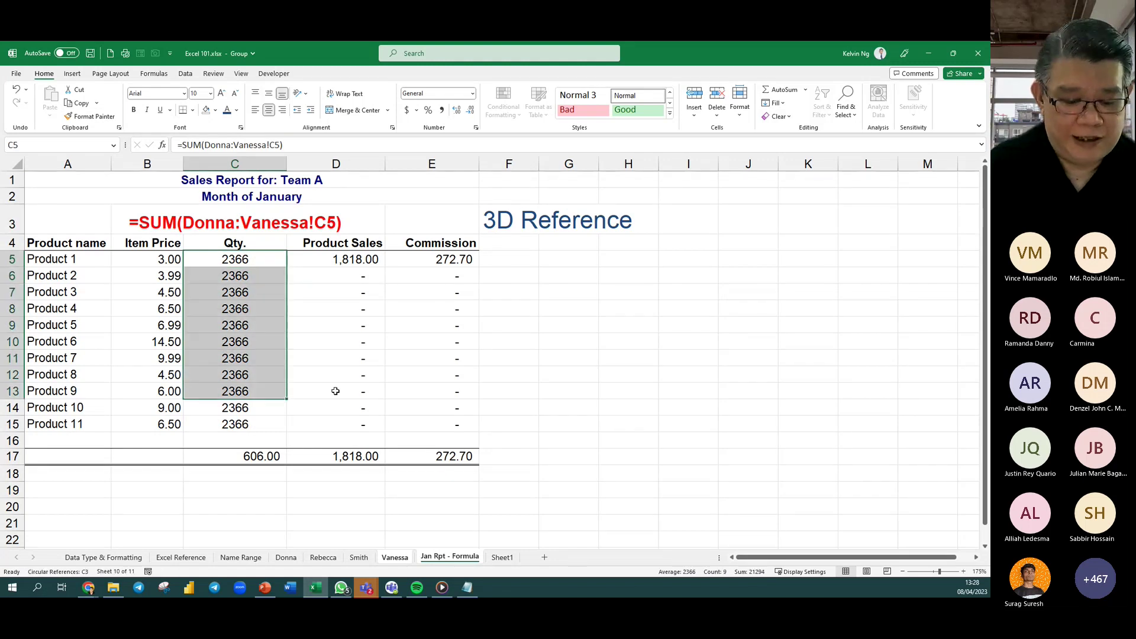
{"action": "key", "text": "ctrl+z"}
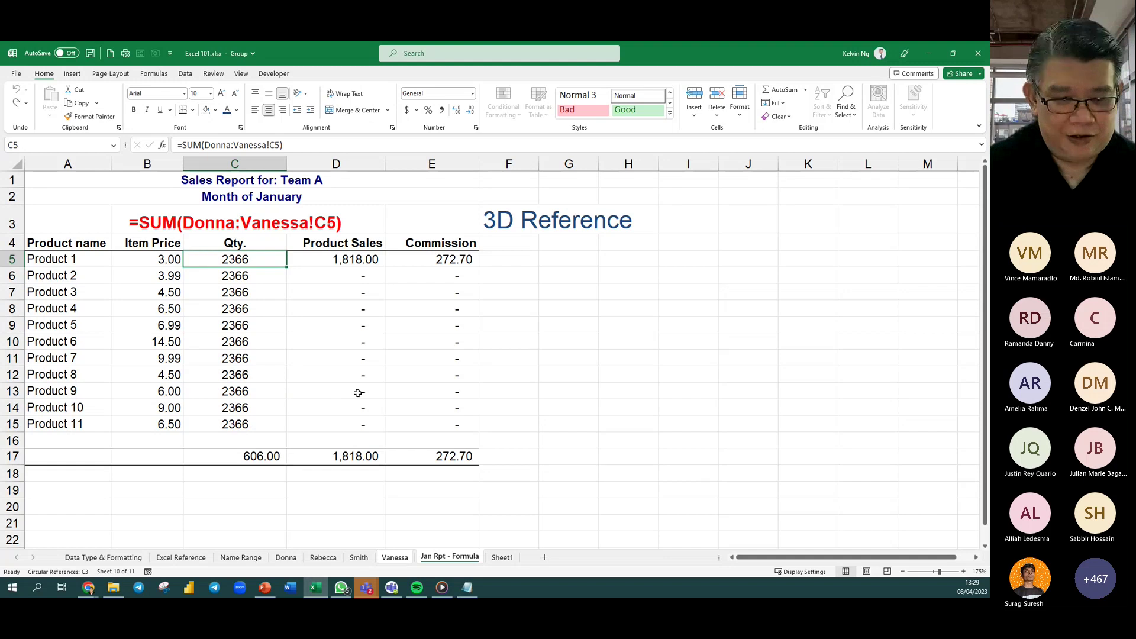
{"action": "left_click", "coordinate": [405, 562]}
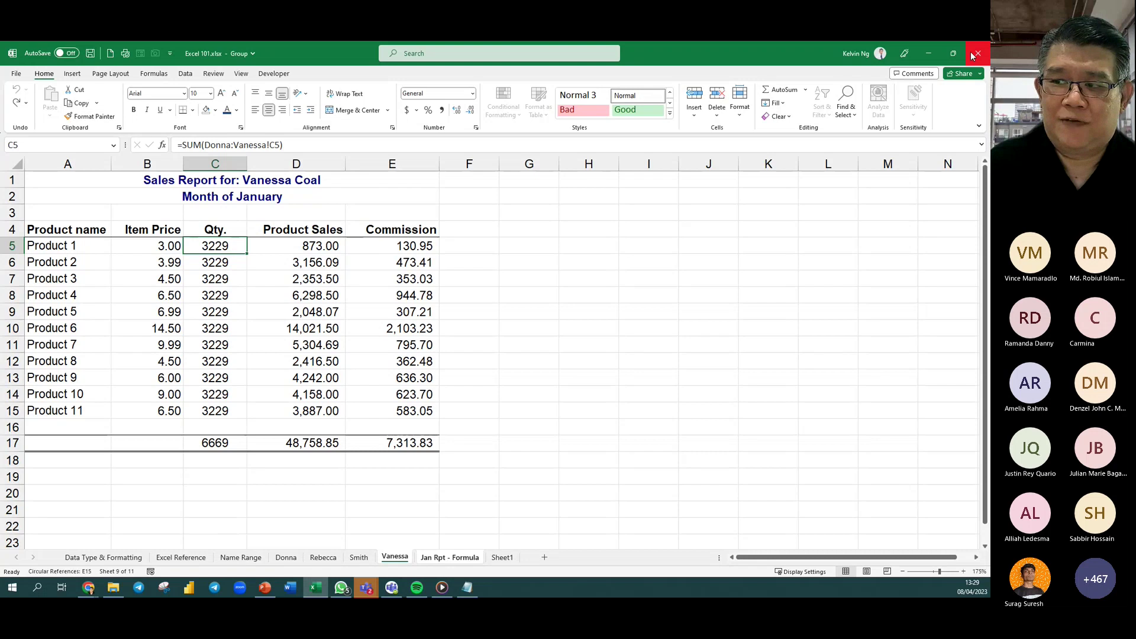
Save the workbook as a separate copy named Excel 101 A in the same folder.
{"action": "left_click", "coordinate": [16, 74]}
{"action": "left_click", "coordinate": [33, 211]}
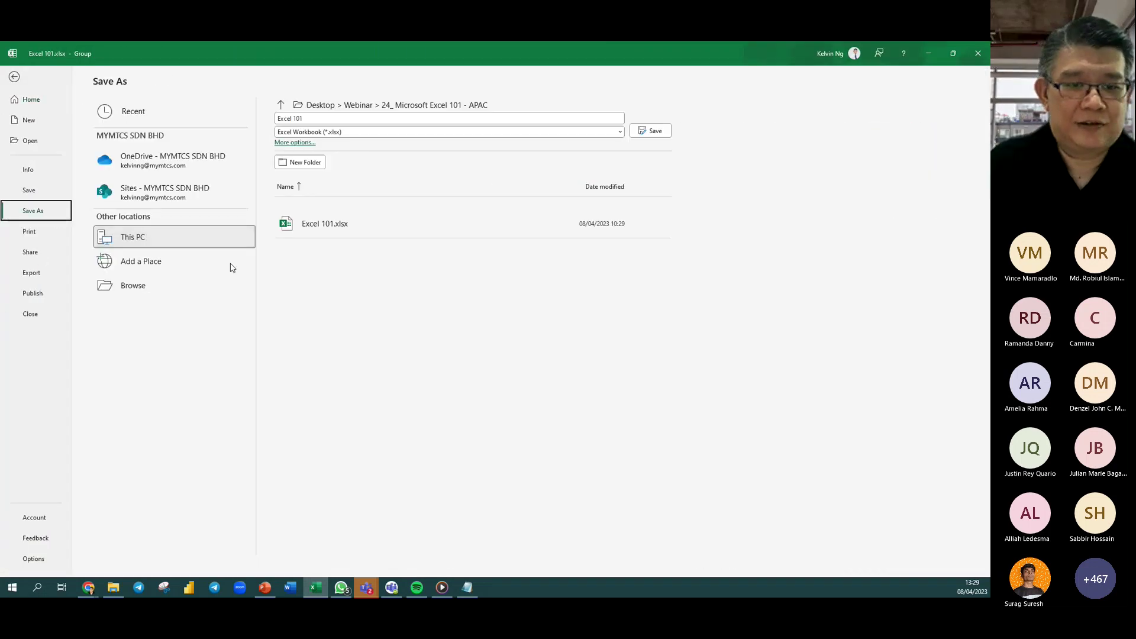
{"action": "left_click", "coordinate": [326, 118]}
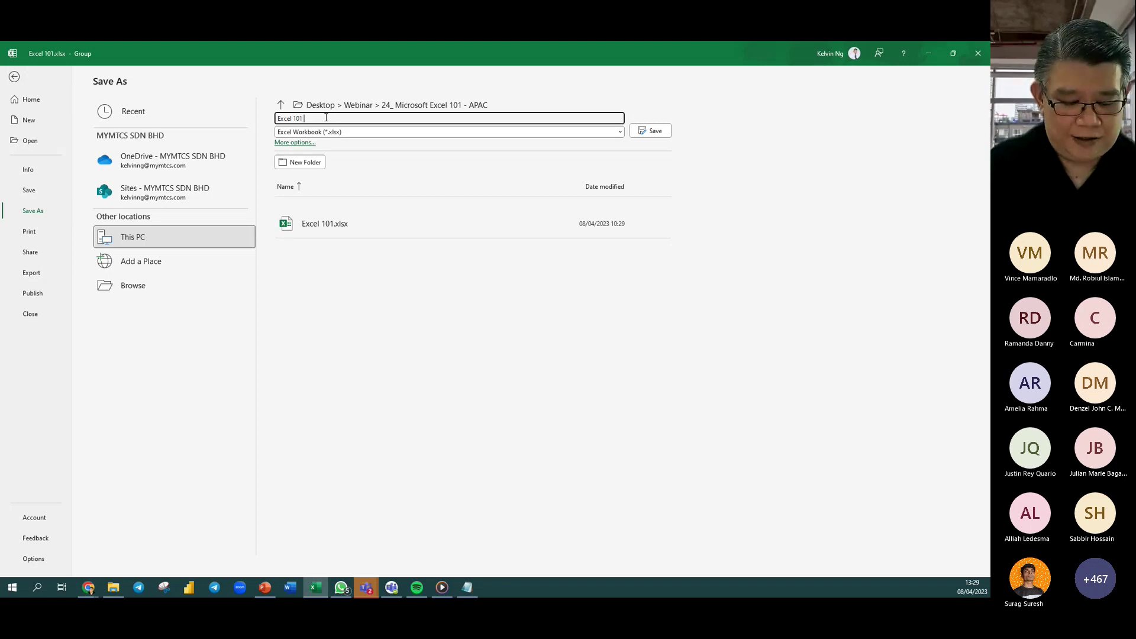
{"action": "type", "text": "A"}
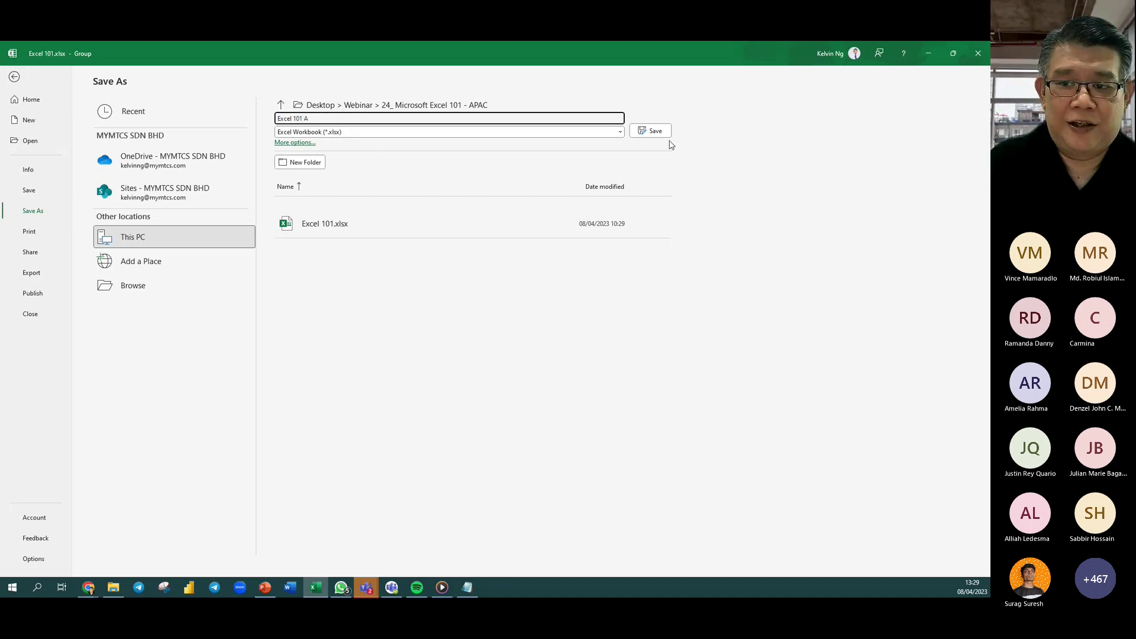
{"action": "left_click", "coordinate": [664, 131]}
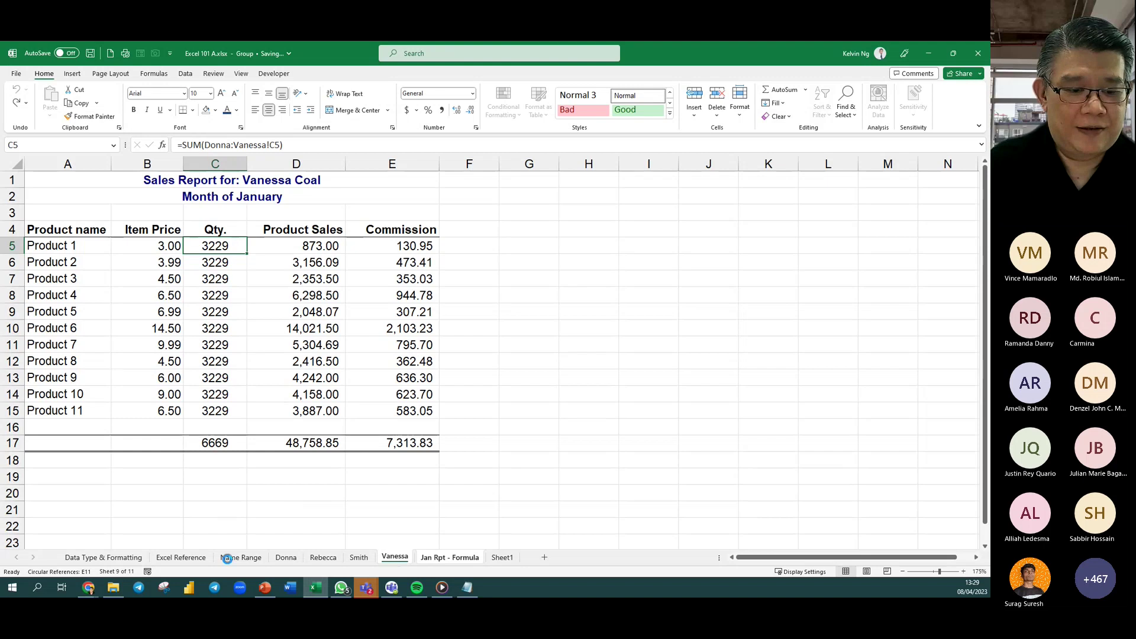
Switch to File Explorer and open the original Excel 101.xlsx from the 24_ Microsoft Excel 101 - APAC folder.
{"action": "left_click", "coordinate": [113, 587]}
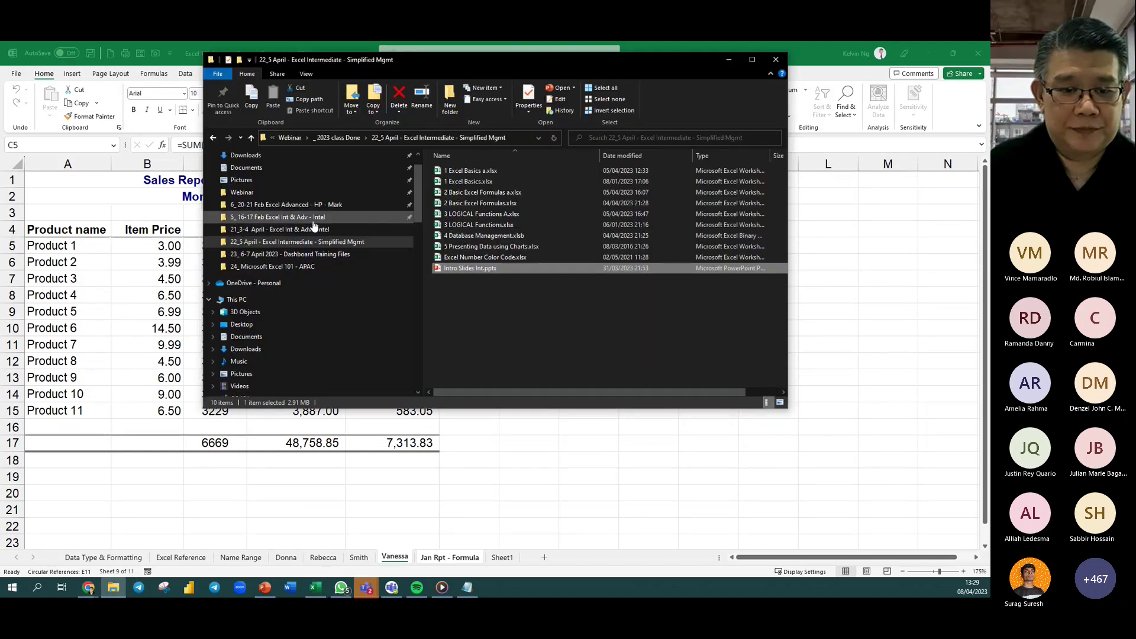
{"action": "left_click", "coordinate": [313, 254]}
{"action": "left_click", "coordinate": [326, 264]}
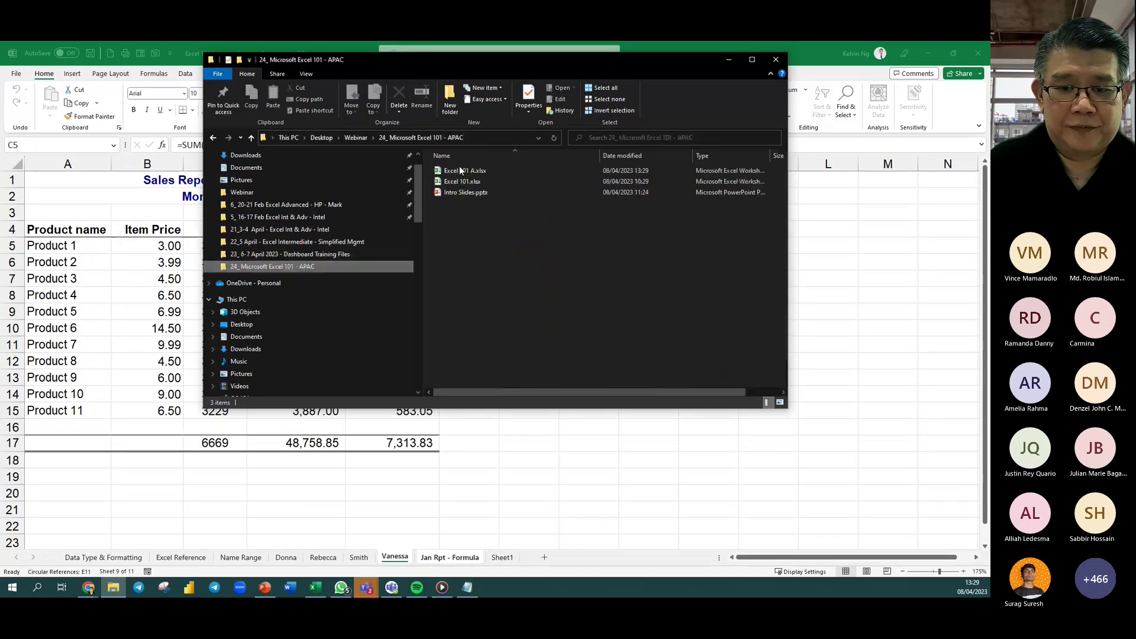
{"action": "left_click", "coordinate": [454, 183]}
{"action": "left_click", "coordinate": [316, 588]}
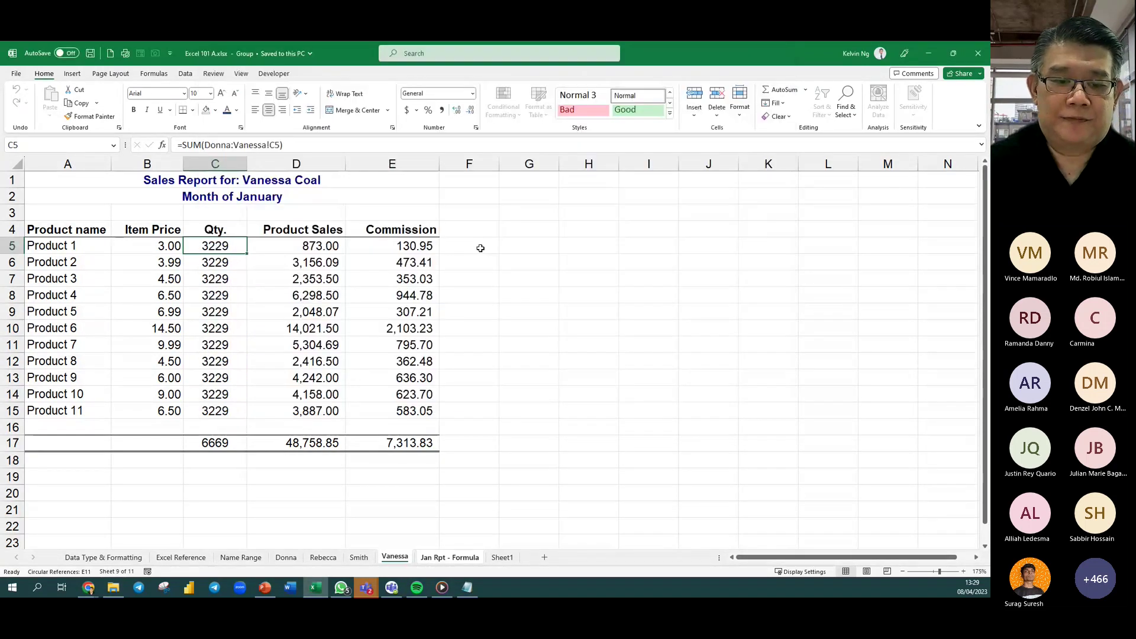
{"action": "left_click", "coordinate": [287, 559]}
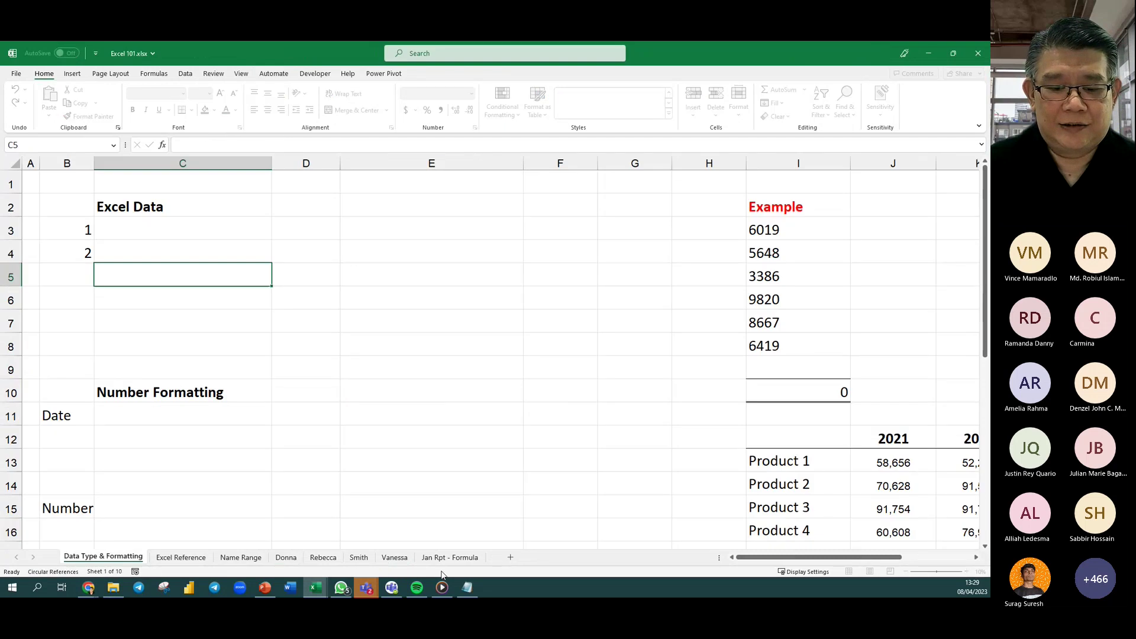
Sum cell C5 across all the salespeople's sheets in C5 of Jan Rpt - Formula, and fill the formula down to Product 11 in C15.
{"action": "left_click", "coordinate": [286, 558]}
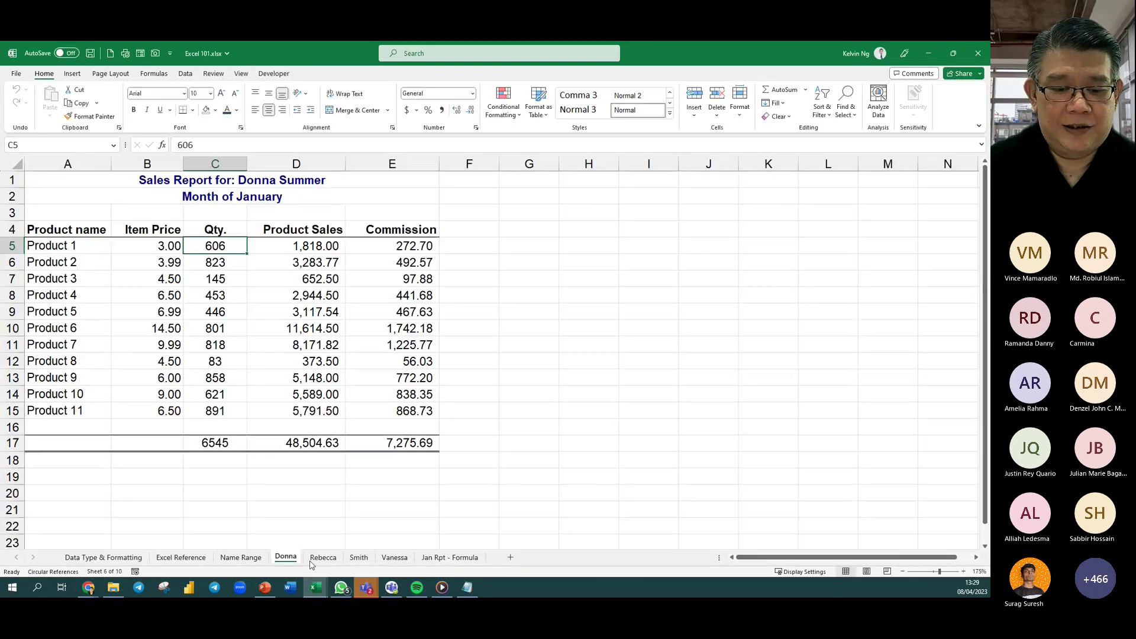
{"action": "left_click", "coordinate": [441, 557]}
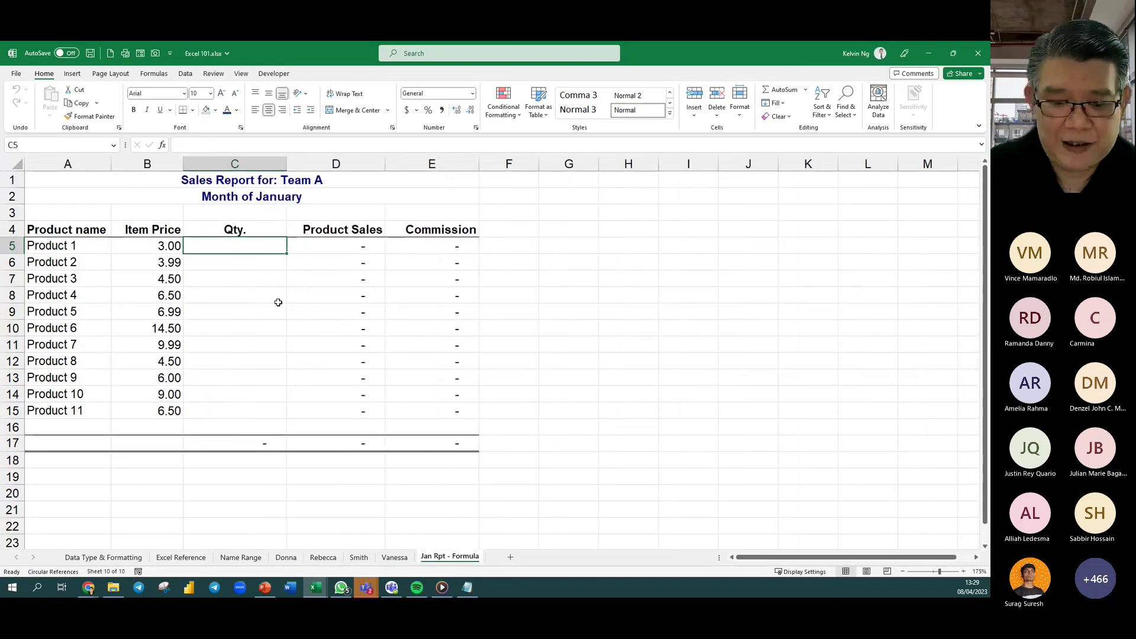
{"action": "type", "text": "=sum"}
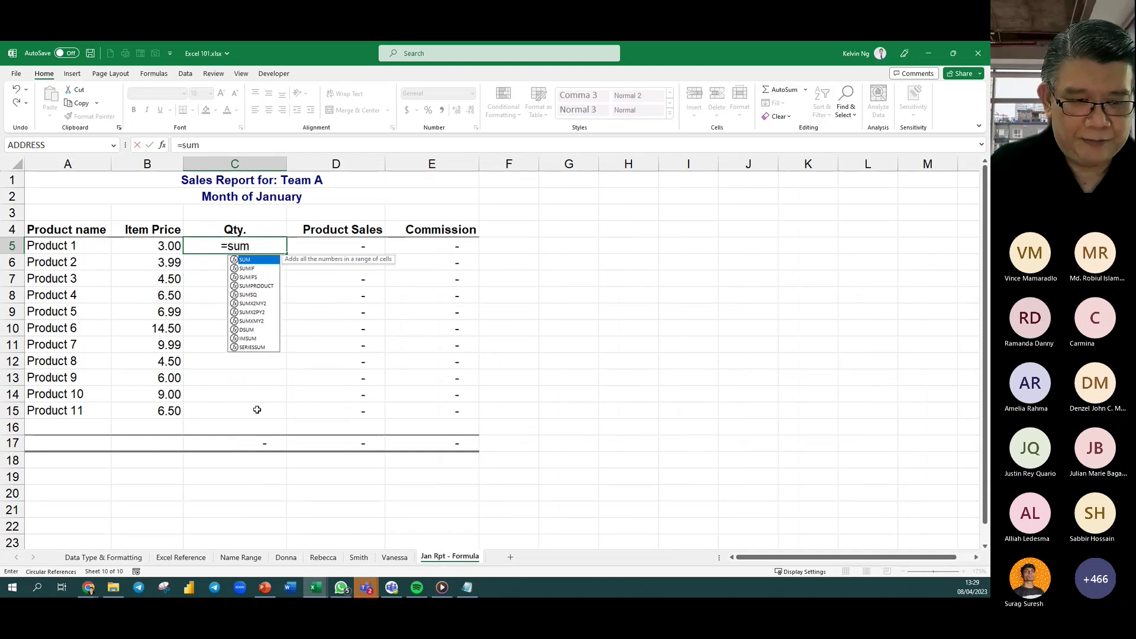
{"action": "key", "text": "Tab"}
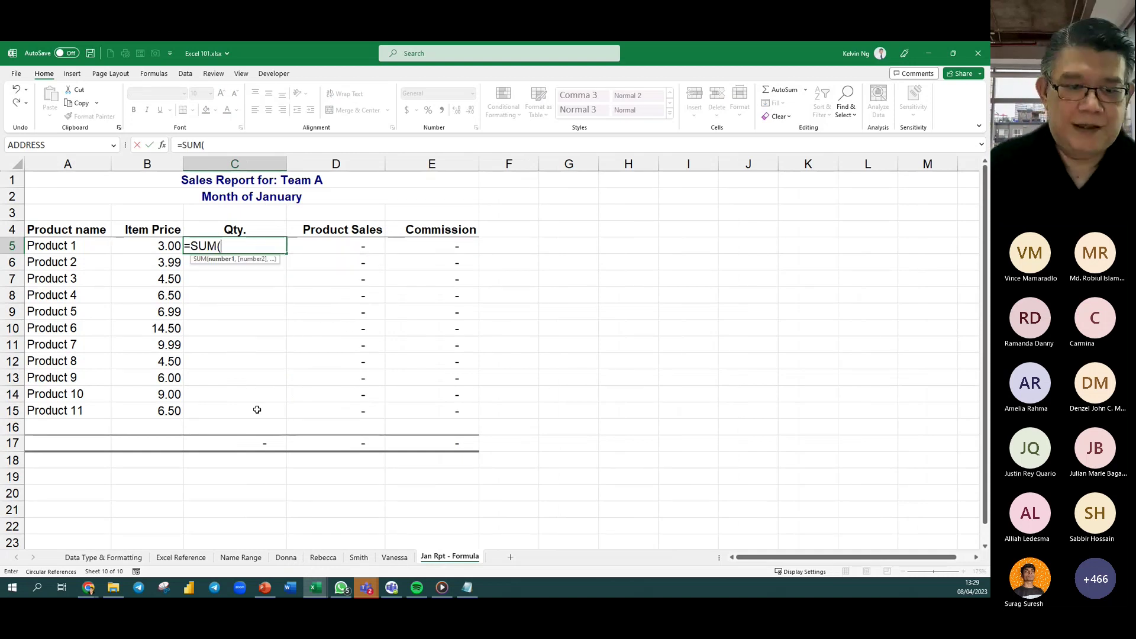
{"action": "left_click", "coordinate": [287, 559]}
{"action": "left_click", "coordinate": [233, 246]}
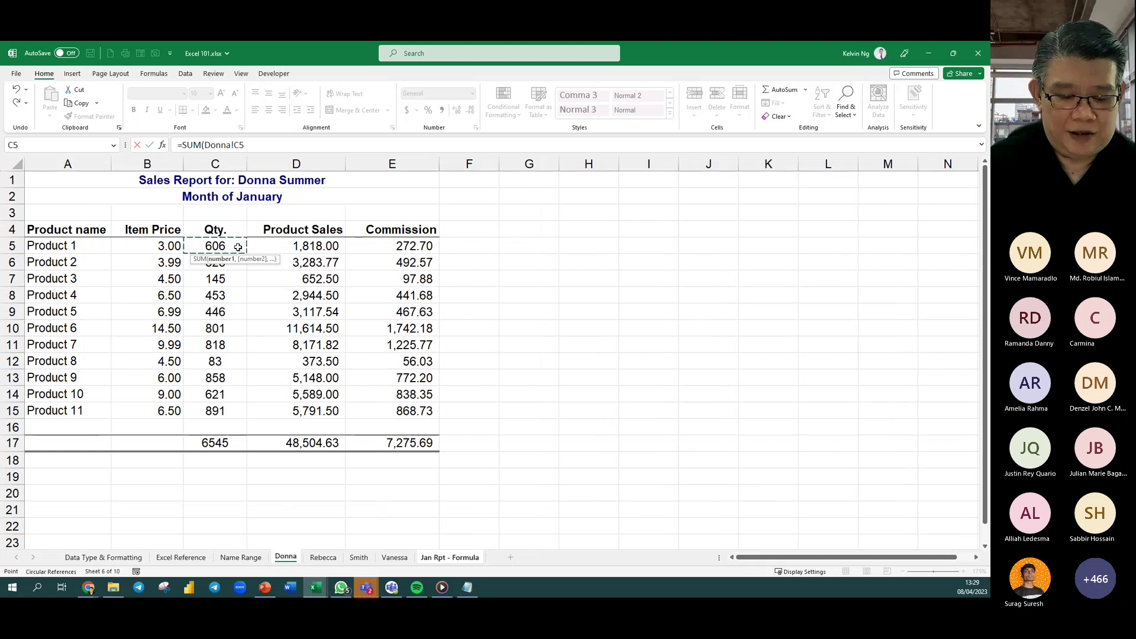
{"action": "left_click", "coordinate": [395, 558], "text": "shift"}
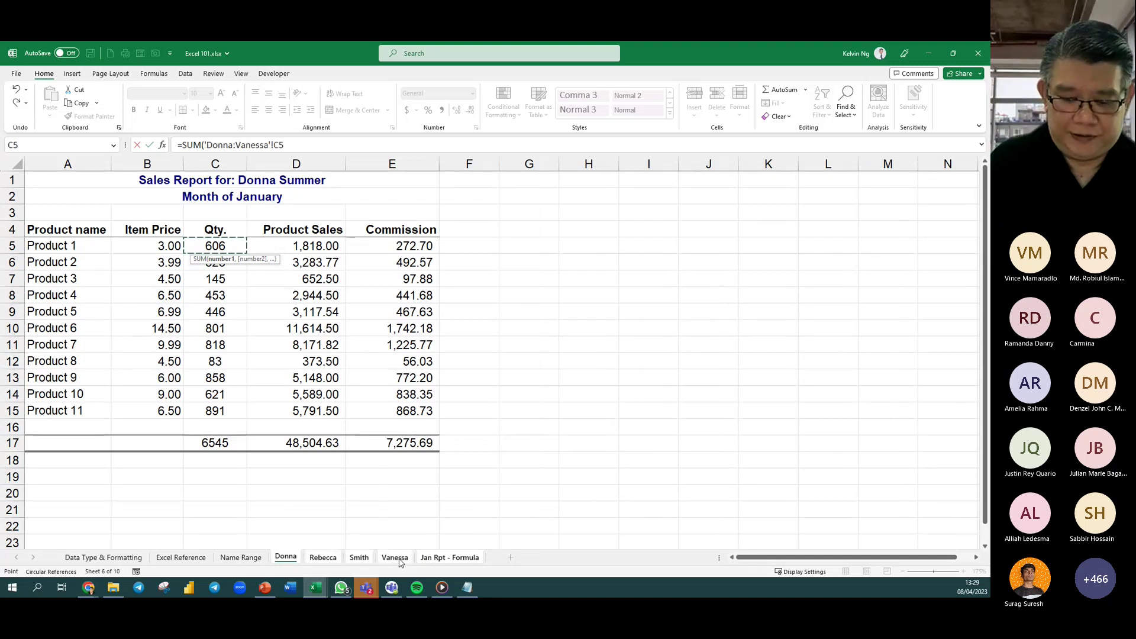
{"action": "key", "text": "Return"}
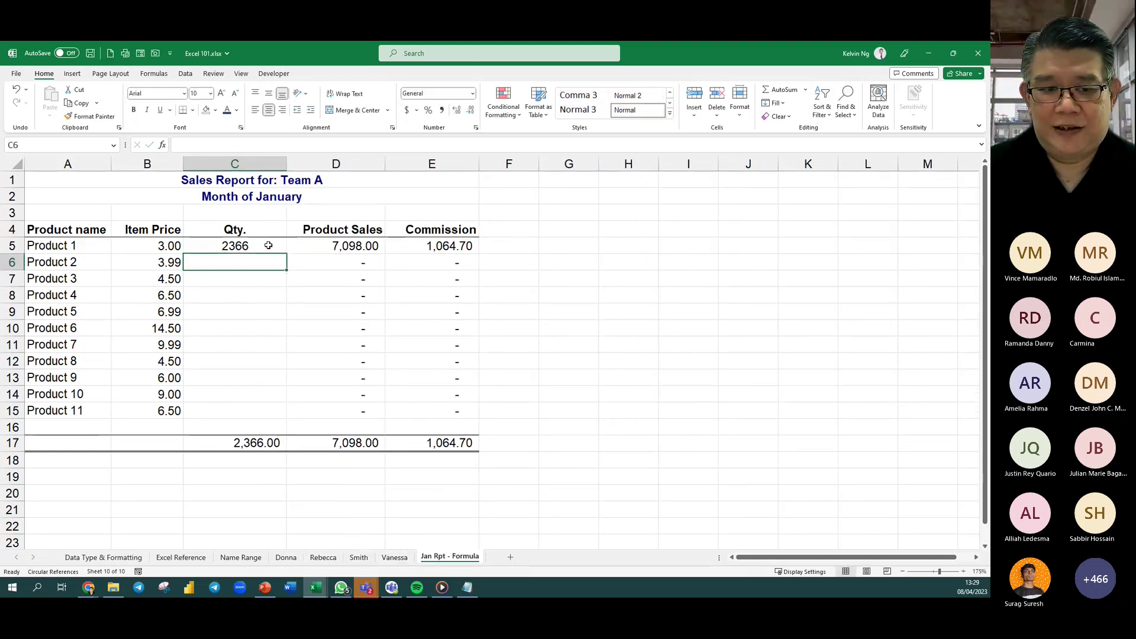
{"action": "left_click", "coordinate": [278, 247]}
{"action": "left_click_drag", "start_coordinate": [286, 252], "coordinate": [275, 415]}
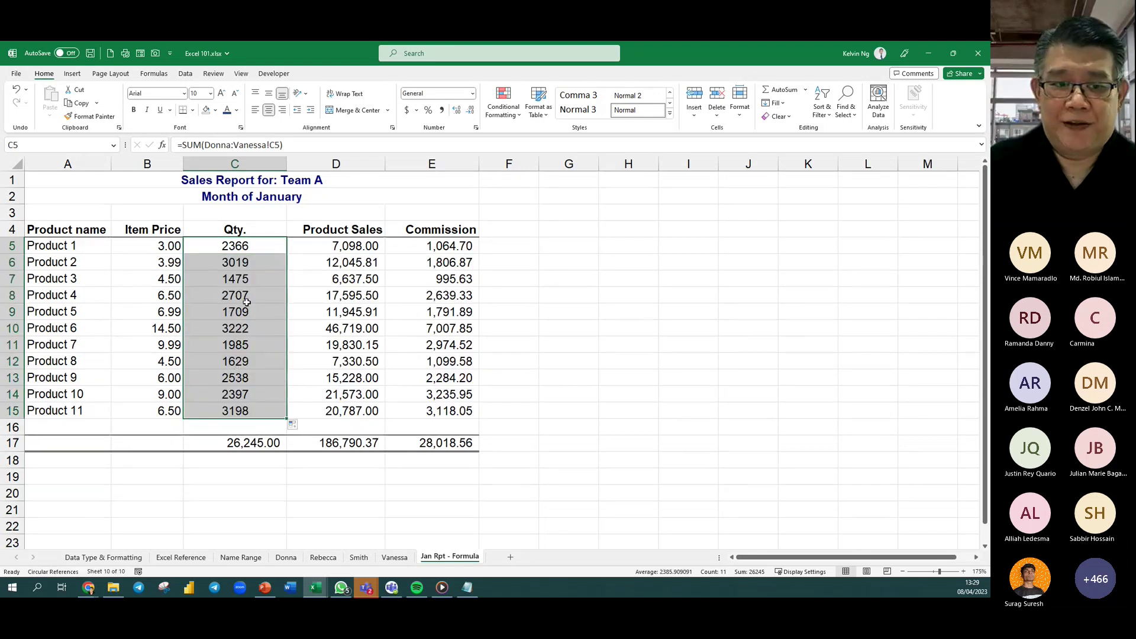
Display the Product 1 quantity formula as text in C3 with =FORMULATEXT(C5).
{"action": "left_click", "coordinate": [242, 218]}
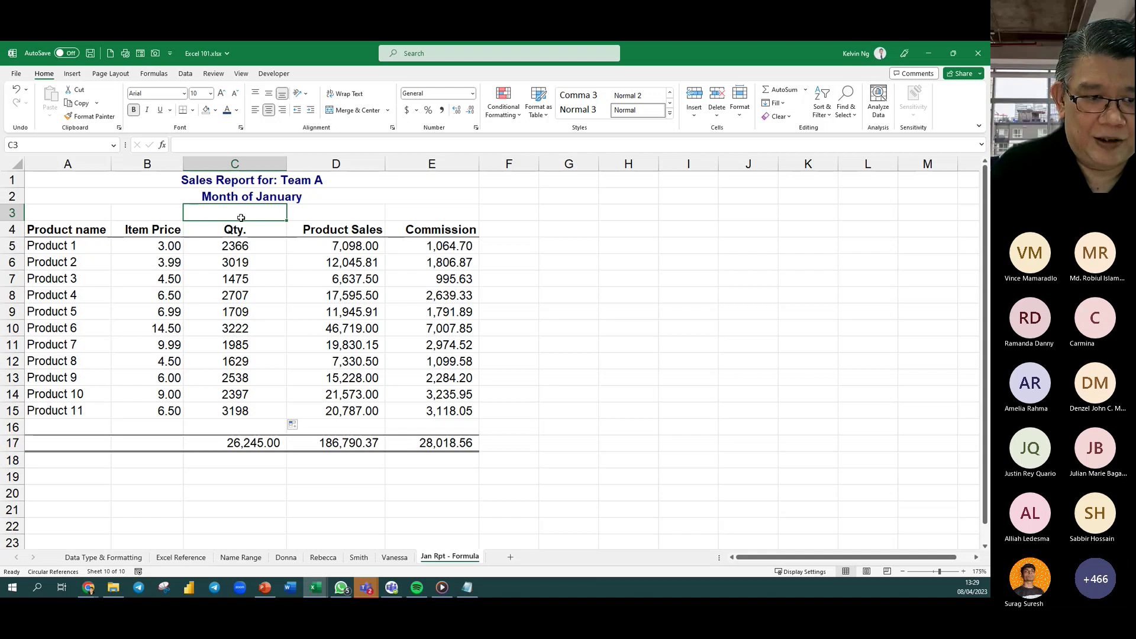
{"action": "type", "text": "=form"}
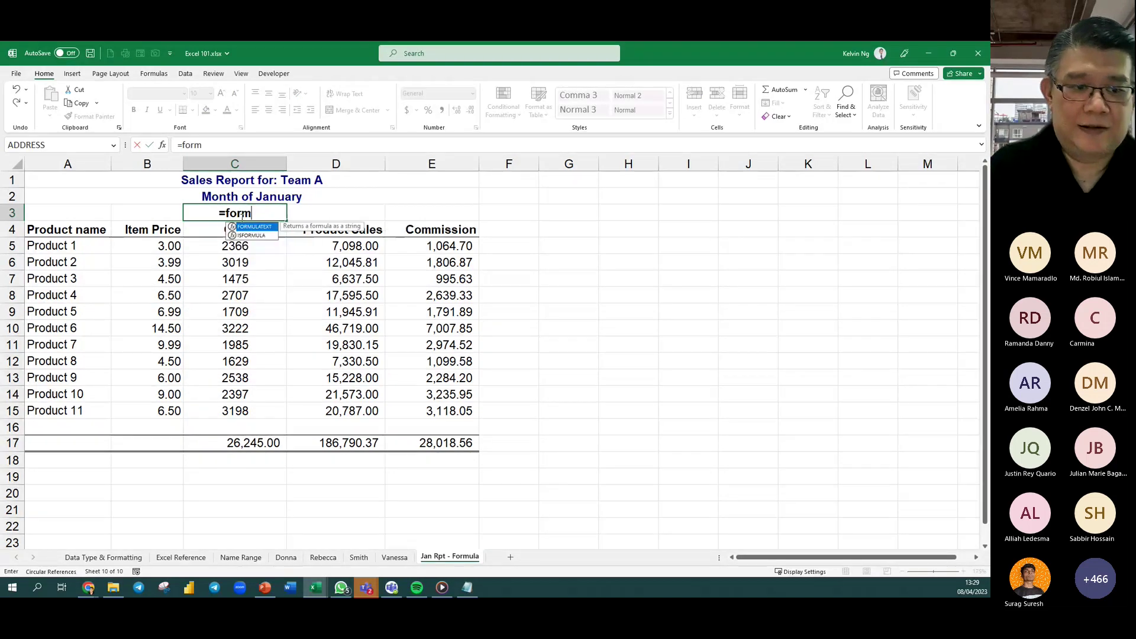
{"action": "key", "text": "Tab"}
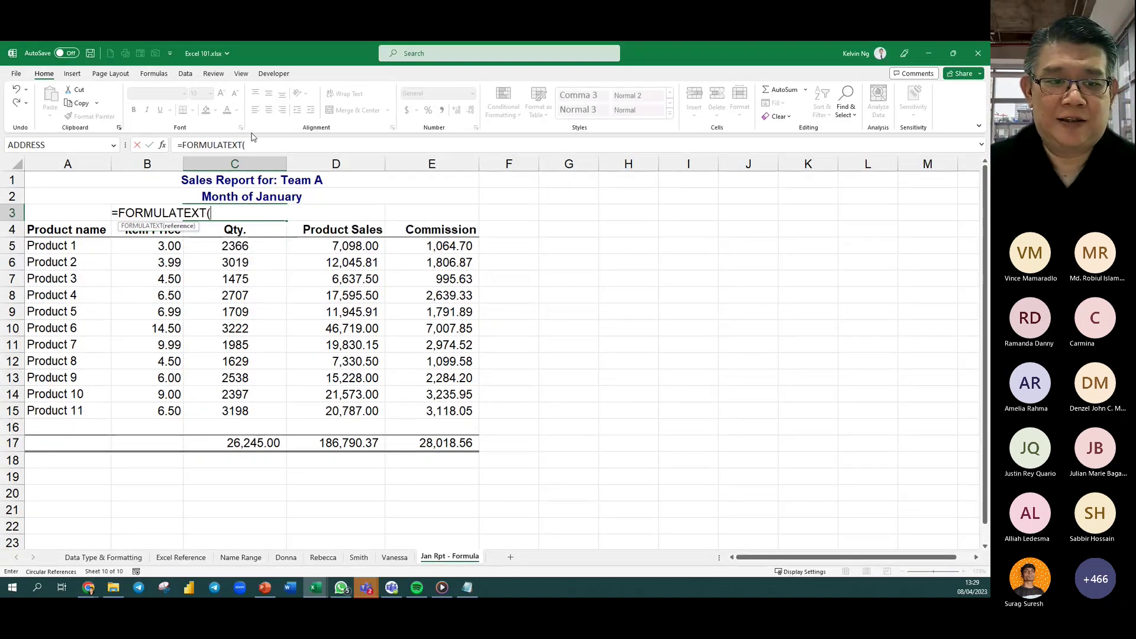
{"action": "left_click", "coordinate": [245, 245]}
{"action": "key", "text": "Return"}
Format the formula text in C3 with a red font at size 18.
{"action": "left_click", "coordinate": [266, 206]}
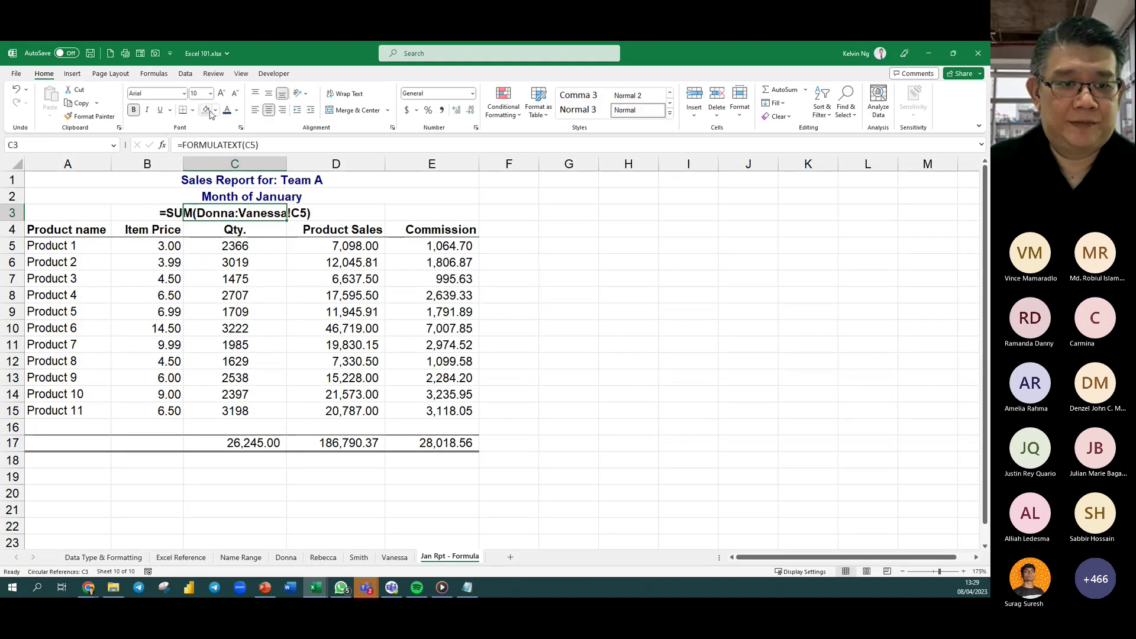
{"action": "left_click", "coordinate": [235, 112]}
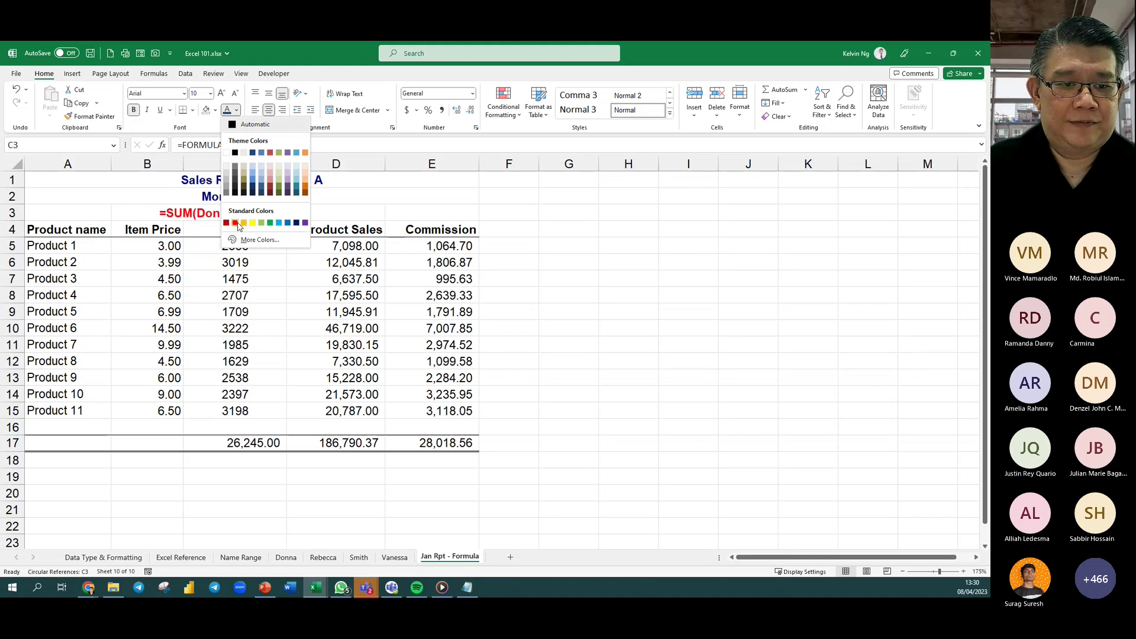
{"action": "left_click", "coordinate": [239, 222]}
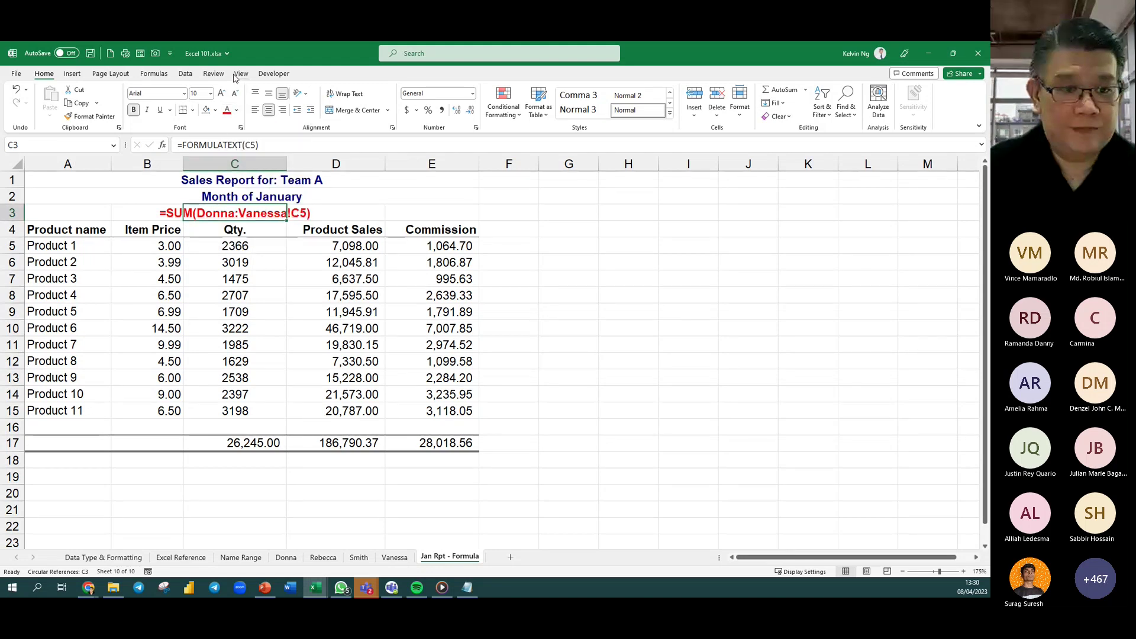
{"action": "left_click", "coordinate": [221, 94]}
{"action": "left_click", "coordinate": [220, 94]}
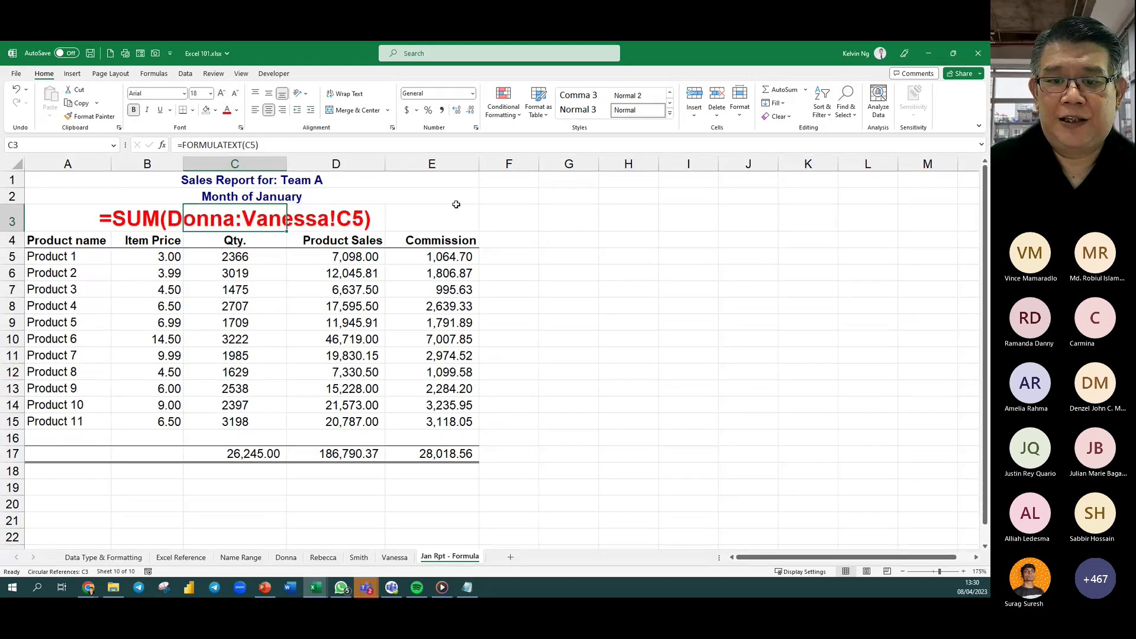
Enter the label "3D Reference" in F3 and enlarge its font to size 18.
{"action": "left_click", "coordinate": [499, 219]}
{"action": "type", "text": "3"}
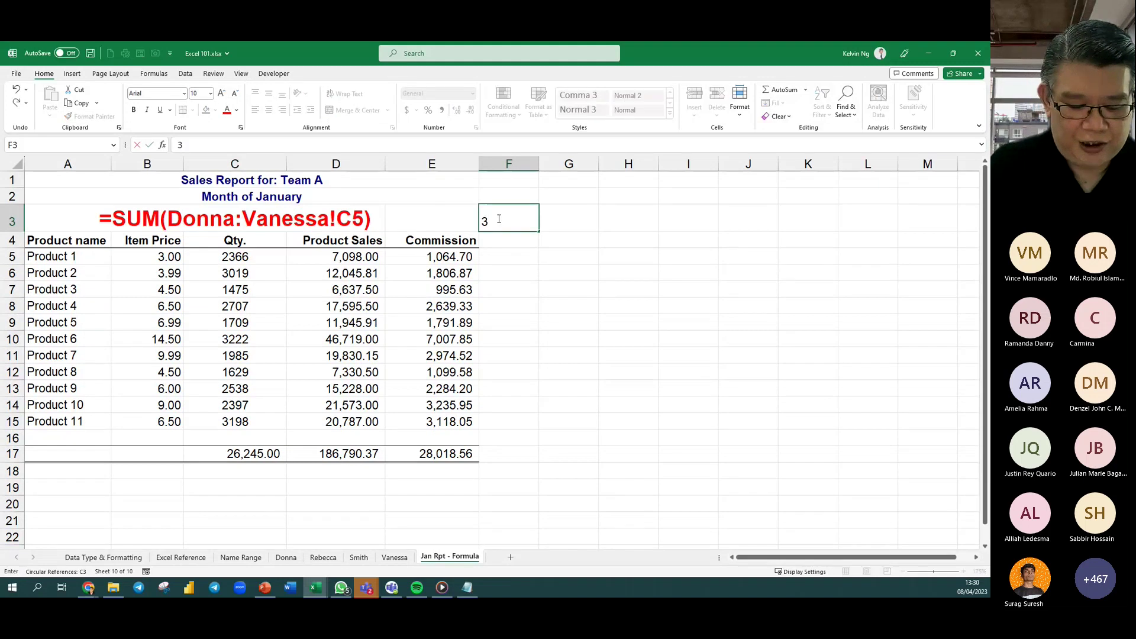
{"action": "type", "text": "D Reference"}
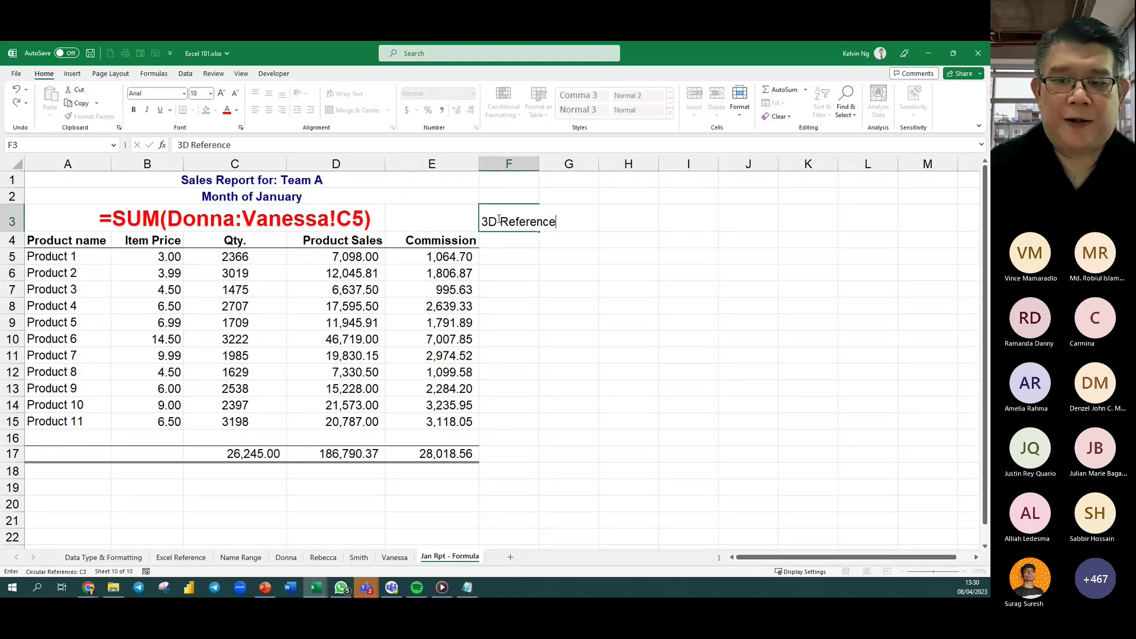
{"action": "key", "text": "ctrl+Return"}
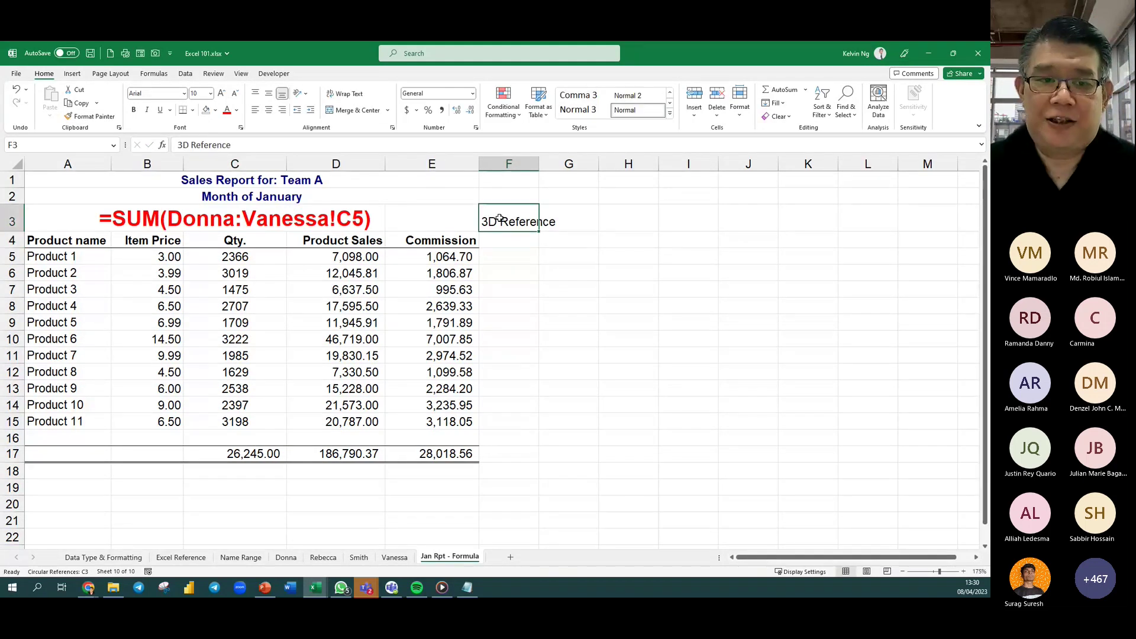
{"action": "left_click", "coordinate": [221, 94]}
{"action": "left_click", "coordinate": [221, 95]}
{"action": "left_click", "coordinate": [220, 95]}
{"action": "left_click", "coordinate": [221, 95]}
{"action": "left_click", "coordinate": [221, 95]}
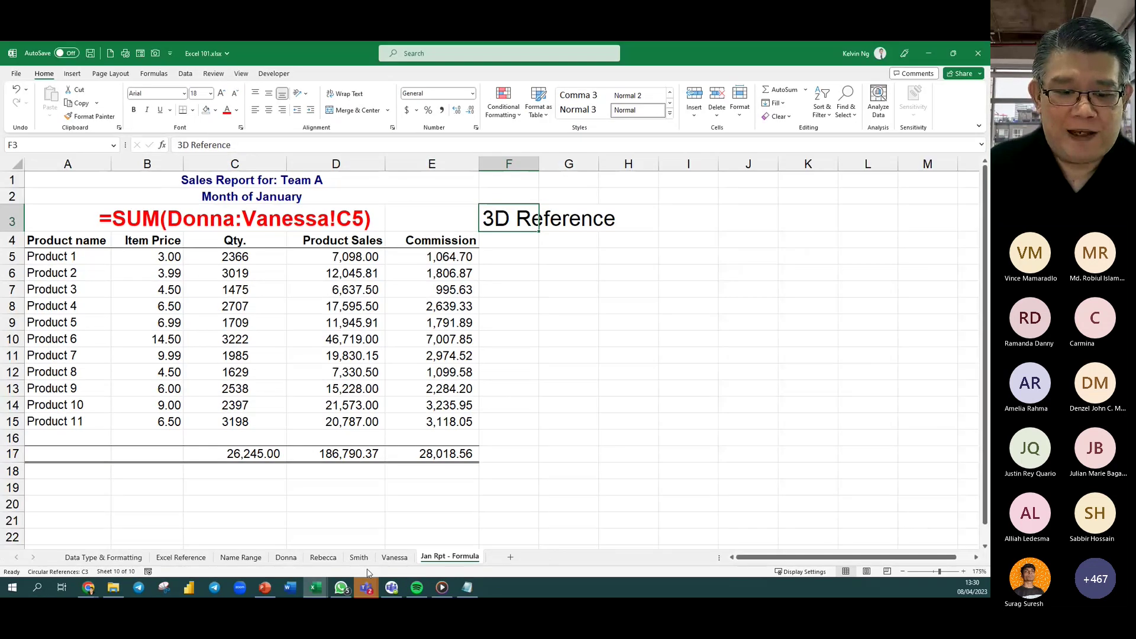
Look through the first three salespeople's January sheets that feed the team report.
{"action": "left_click", "coordinate": [285, 558]}
{"action": "left_click", "coordinate": [323, 558]}
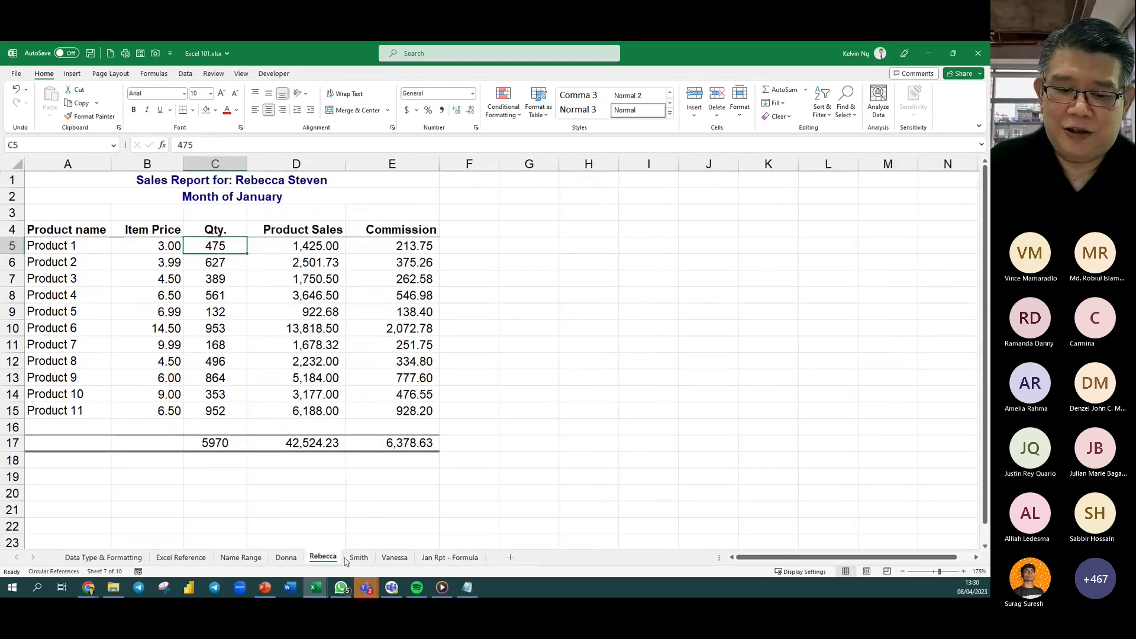
{"action": "left_click", "coordinate": [359, 558]}
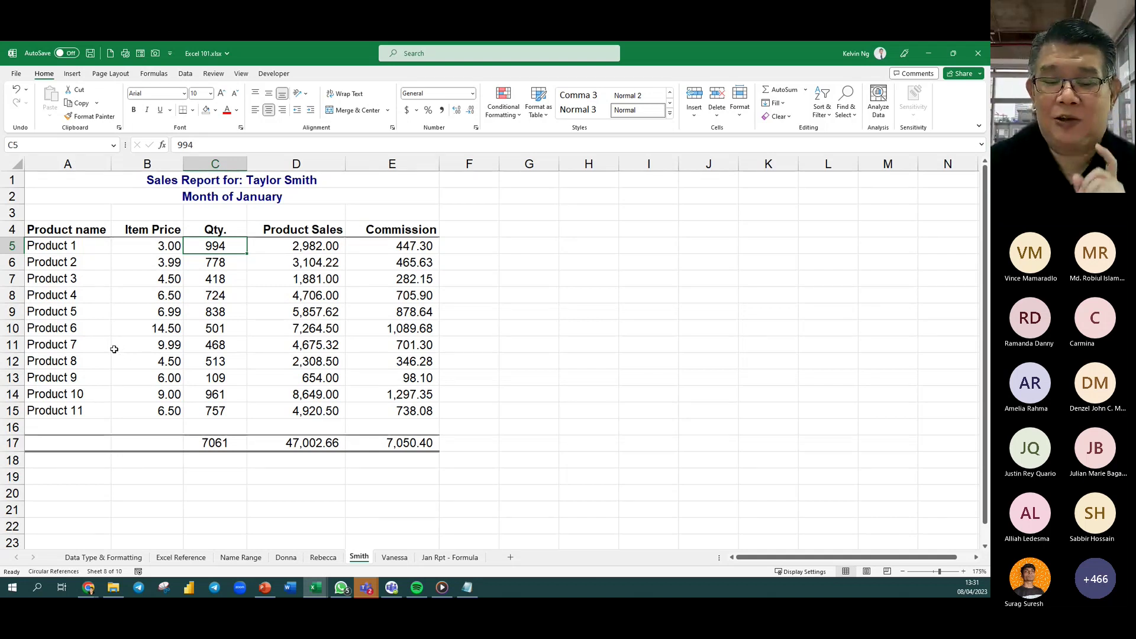
Switch to PowerPoint to show the welcome slide, and return to the Jan Rpt - Formula sheet of Excel 101.xlsx.
{"action": "left_click", "coordinate": [265, 589]}
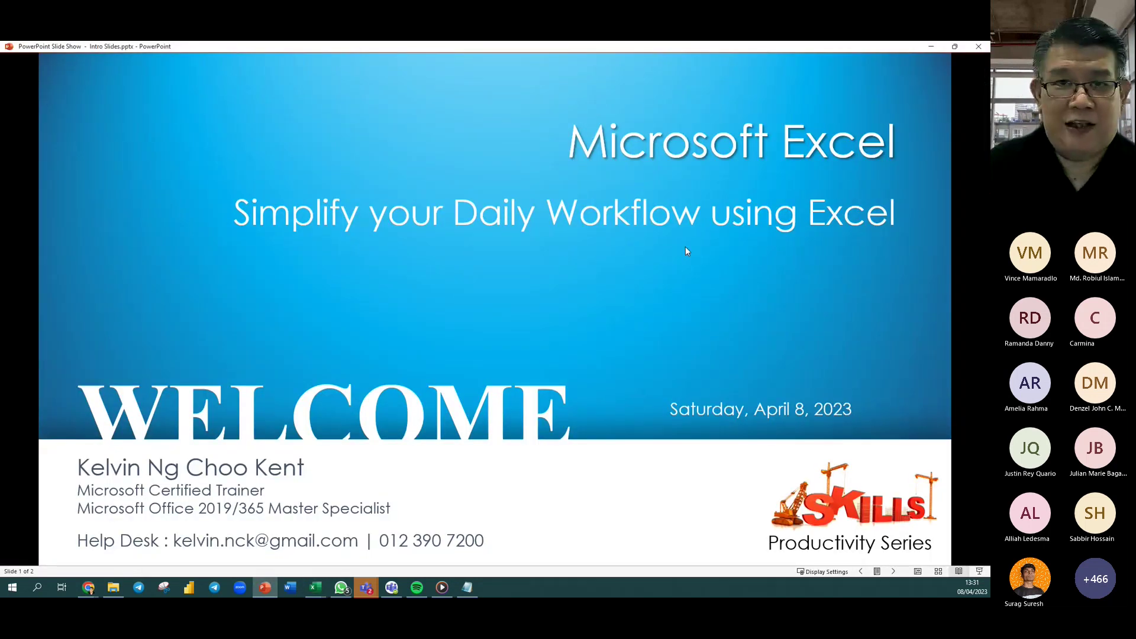
{"action": "left_click", "coordinate": [316, 588]}
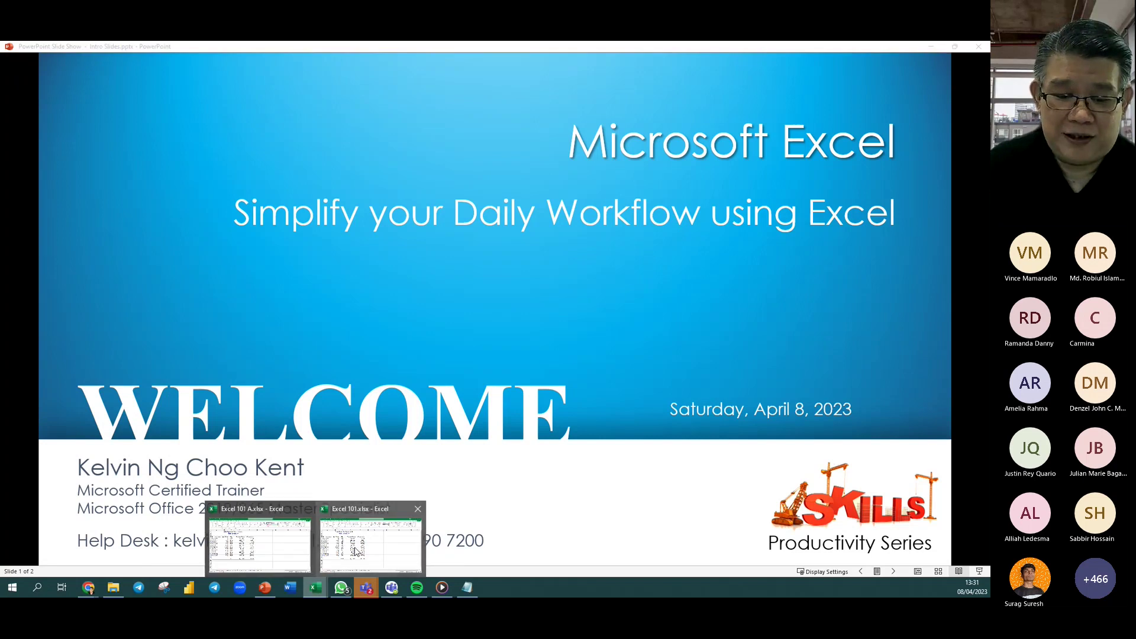
{"action": "left_click", "coordinate": [356, 552]}
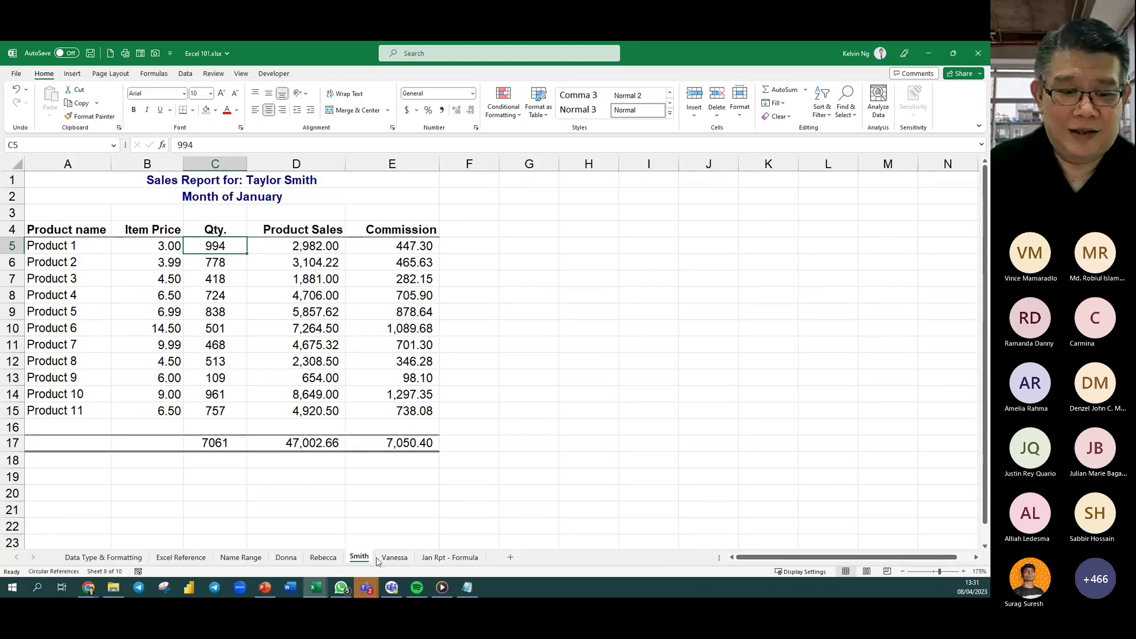
{"action": "left_click", "coordinate": [431, 558]}
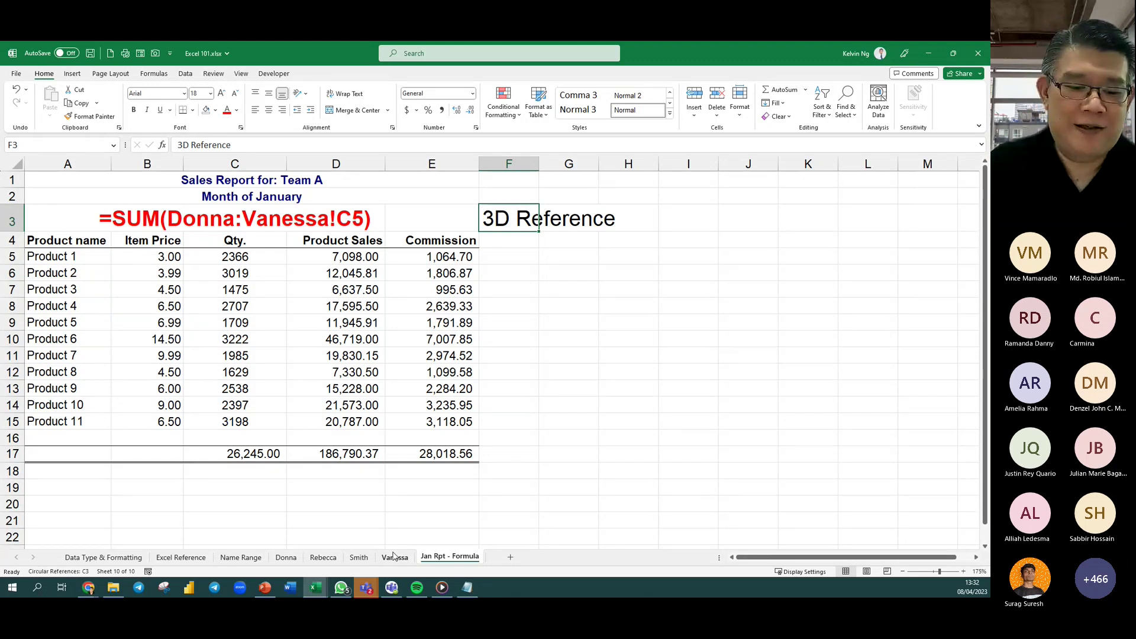
Switch to the Intro Slides show in PowerPoint and advance to the contact information slide.
{"action": "left_click", "coordinate": [265, 588]}
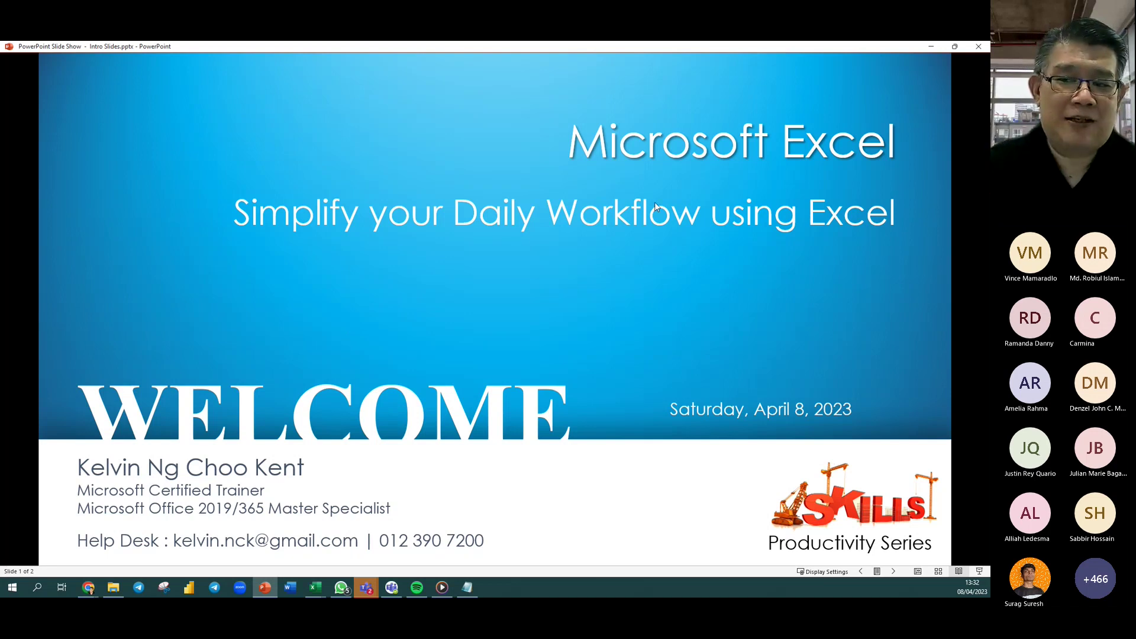
{"action": "left_click", "coordinate": [683, 255]}
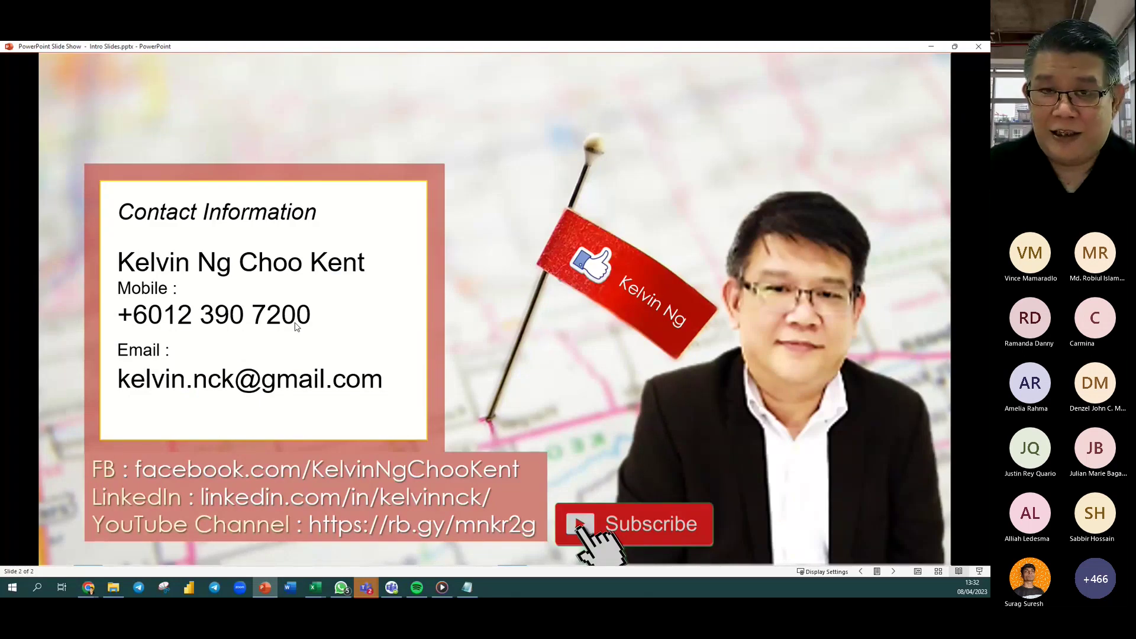